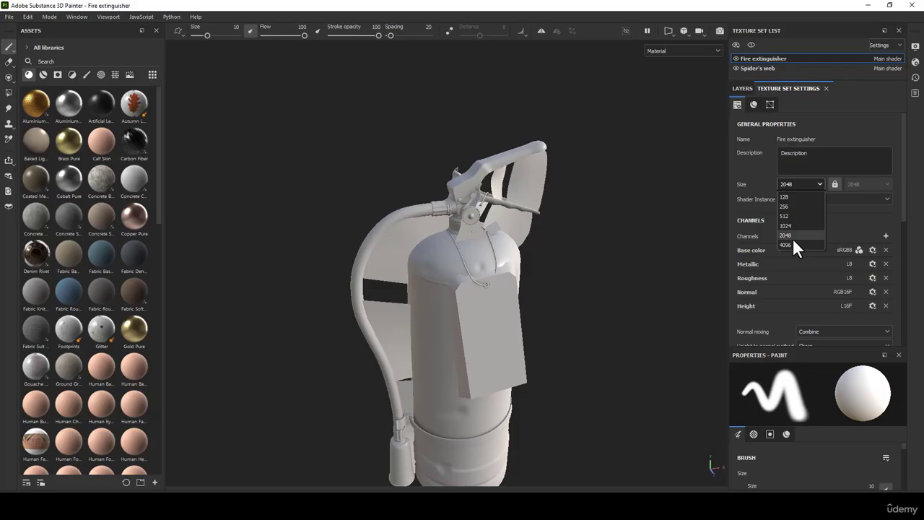
Review the Fire extinguisher texture set's size options and the main shader's quality options.
left_click(796, 184)
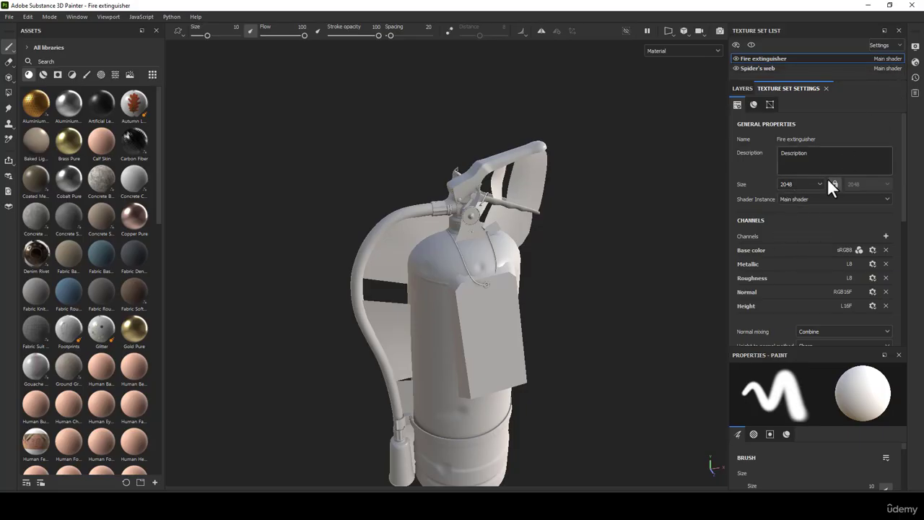
left_click(915, 62)
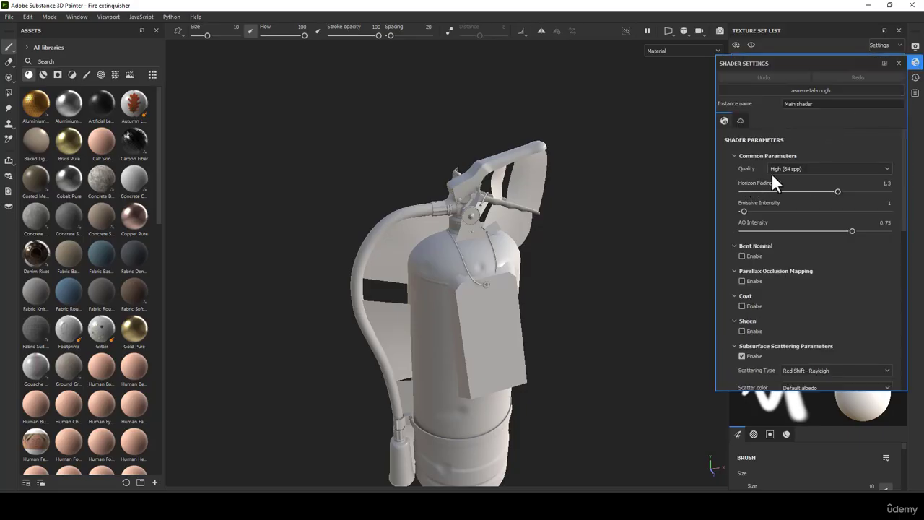
left_click(787, 169)
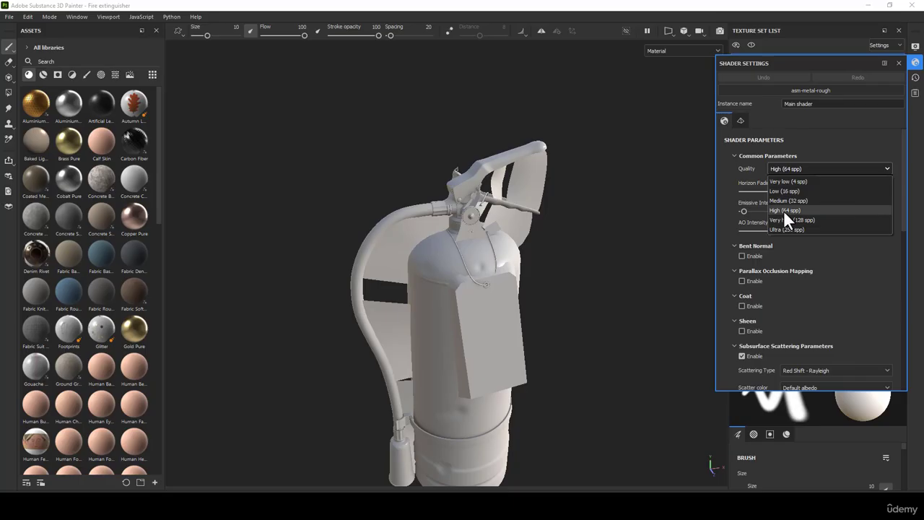
left_click(915, 64)
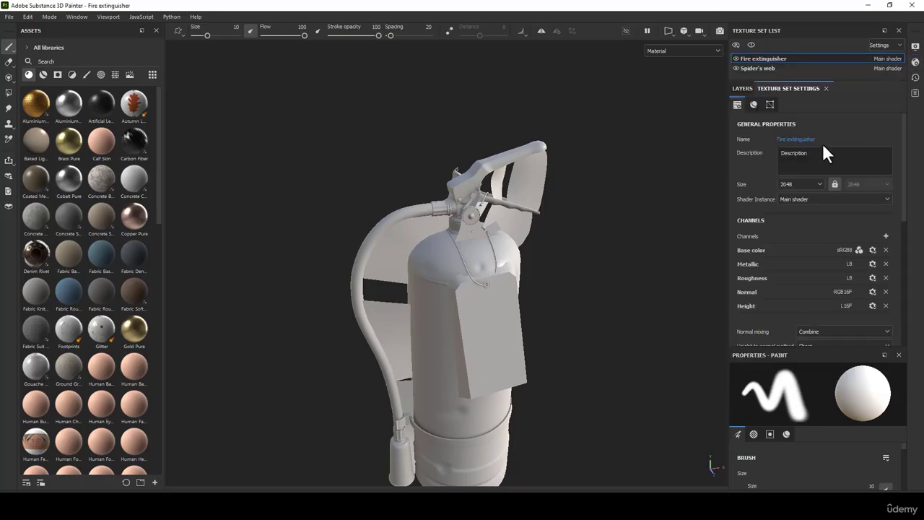
Show the layer stack and hide the Spider's web texture set so only the extinguisher is displayed.
left_click(736, 89)
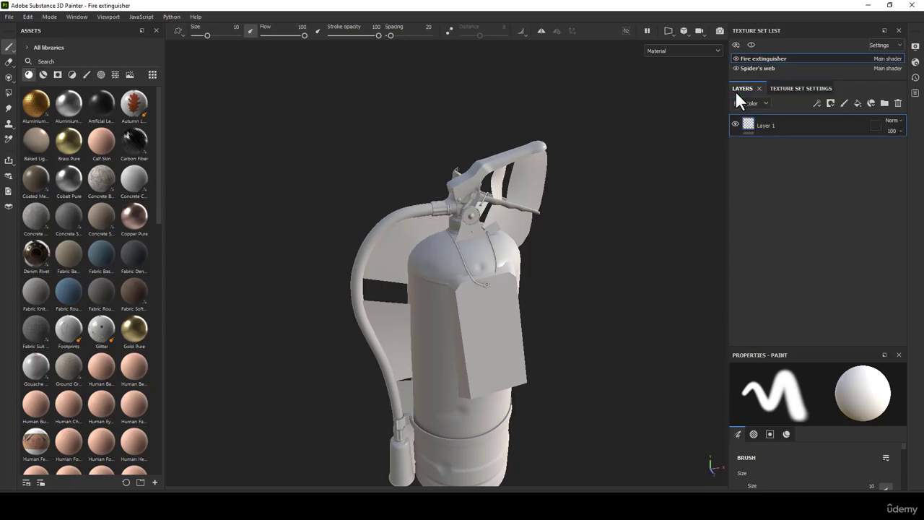
left_click(736, 67)
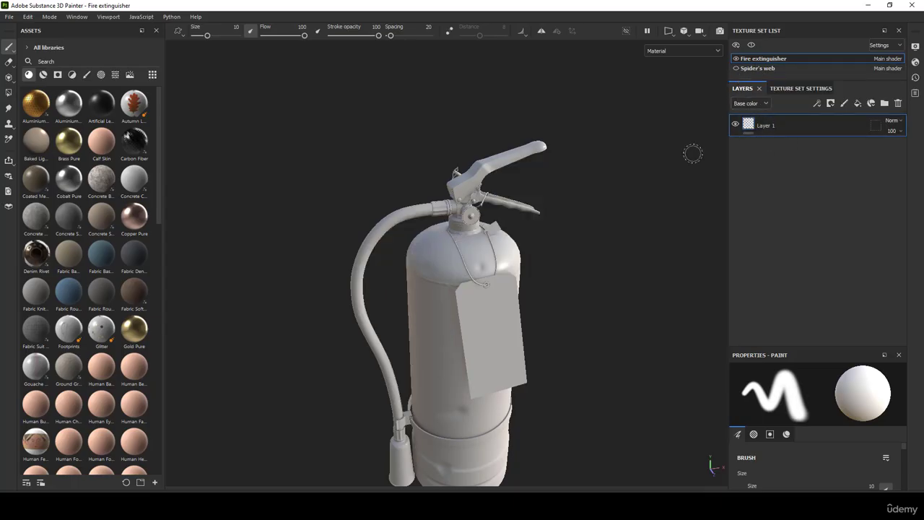
key("f")
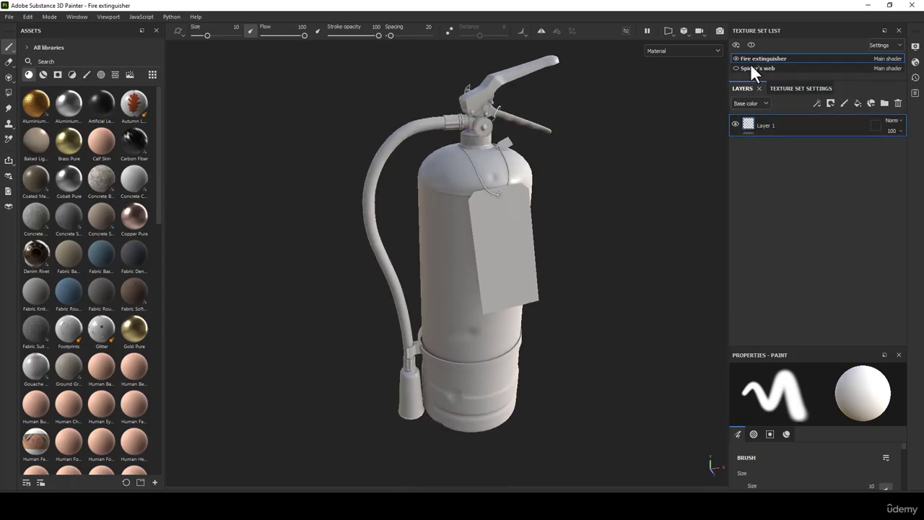
scroll(402, 231, "up", 3)
middle_click_drag(402, 231, 461, 209, "alt")
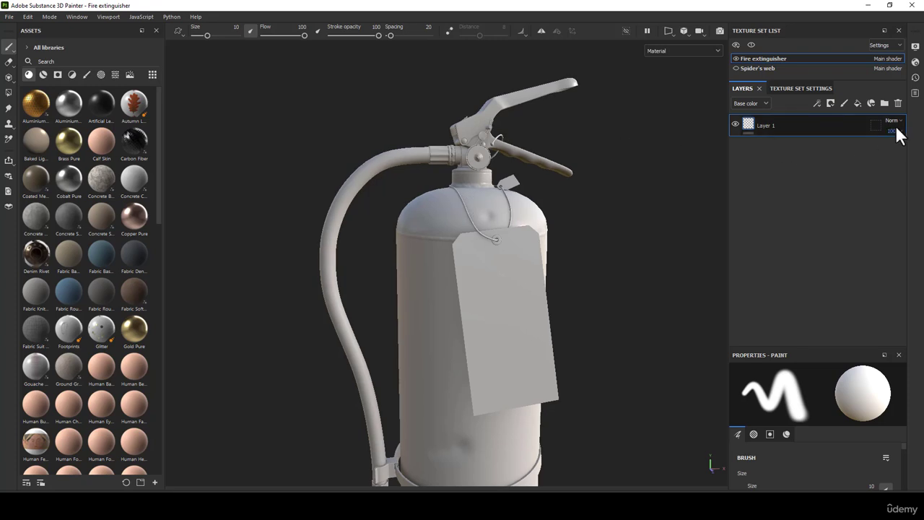
Delete the default Layer 1 and add a folder named Tank.
left_click(898, 103)
left_click(884, 104)
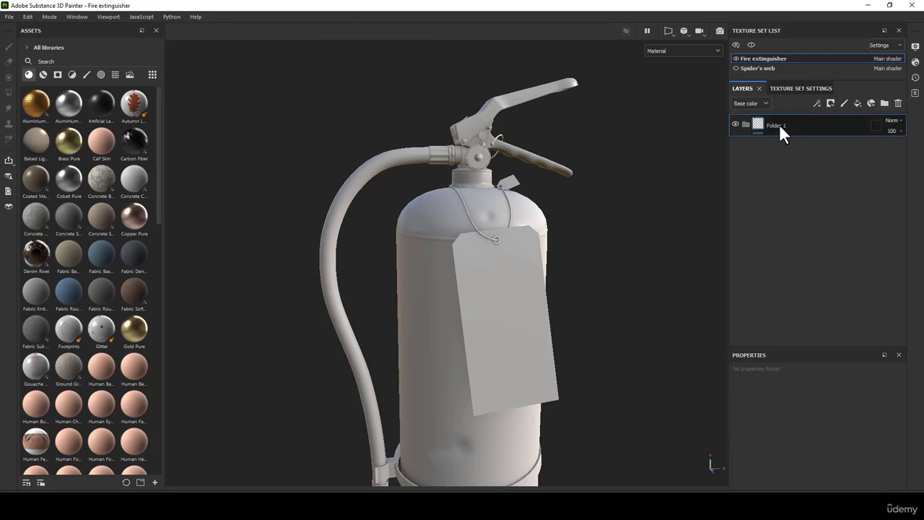
double_click(782, 124)
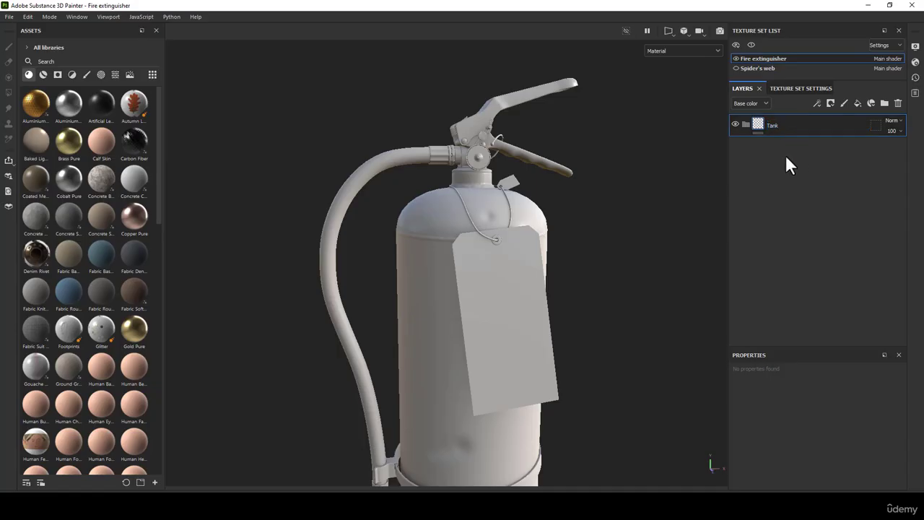
key("Return")
Give the Tank folder a black mask with a color selection that picks the tank body's red ID color.
right_click(758, 126)
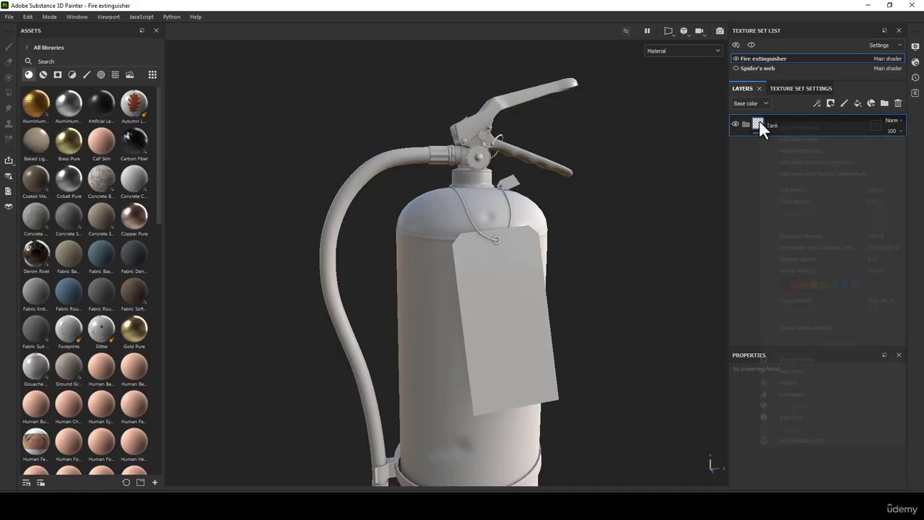
left_click(801, 130)
right_click(771, 125)
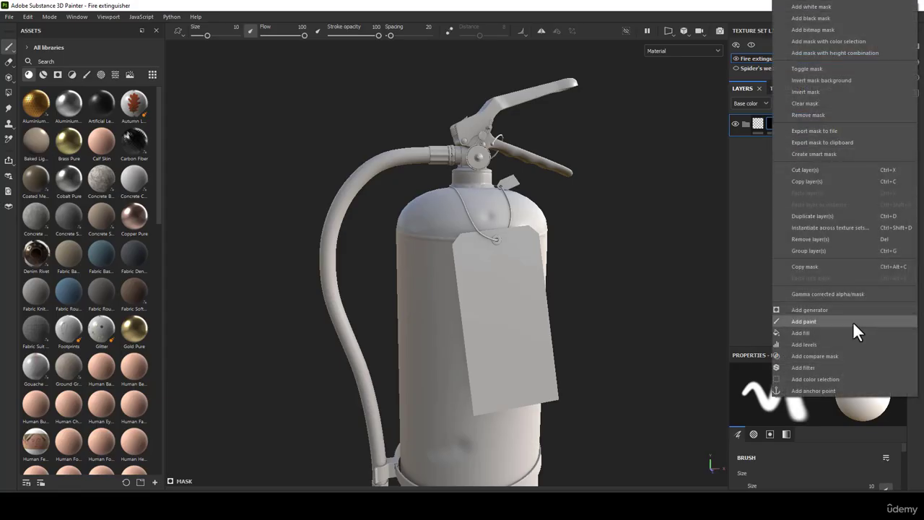
left_click(805, 381)
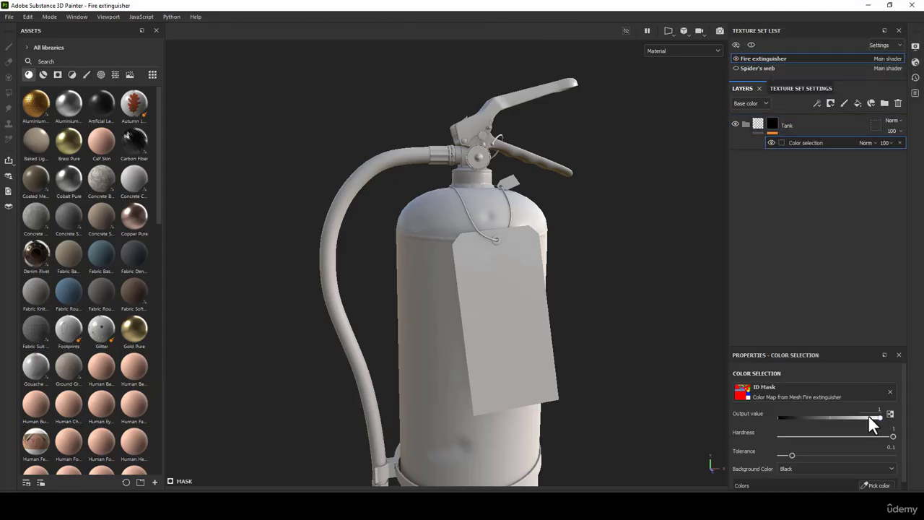
scroll(874, 415, "down", 1)
left_click(878, 477)
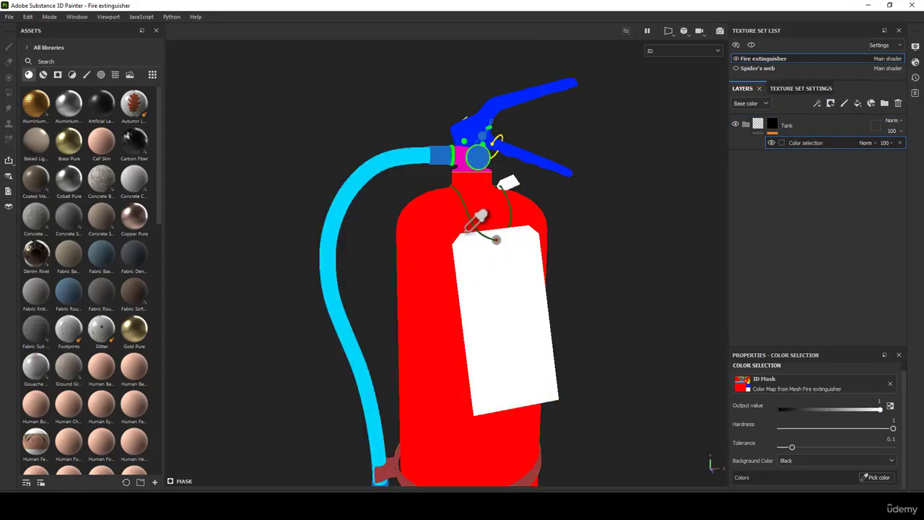
left_click(424, 235)
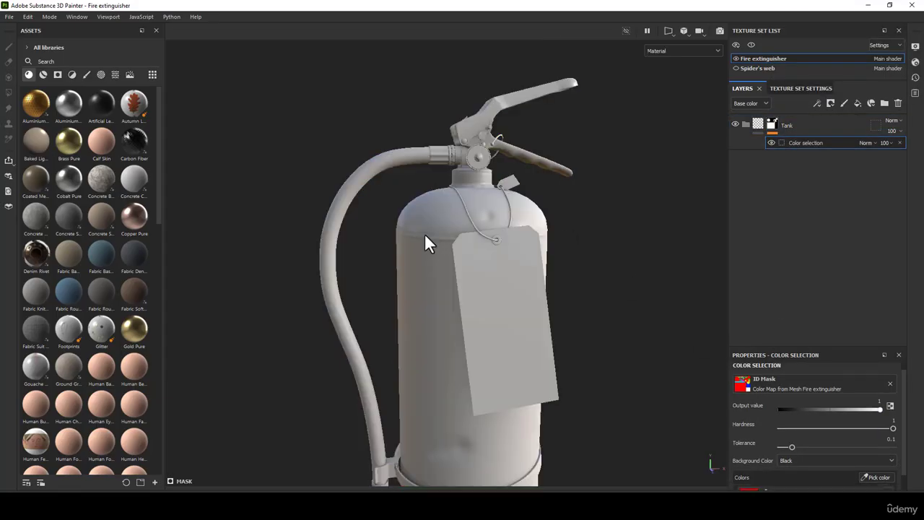
Add a fill layer in the Tank folder and name it Base Color.
left_click(772, 127)
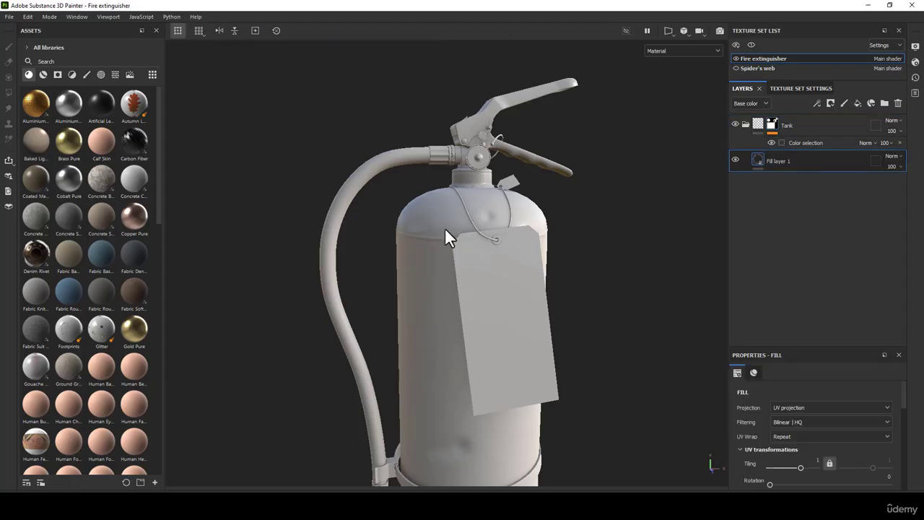
scroll(457, 293, "down", 3)
scroll(469, 281, "up", 4)
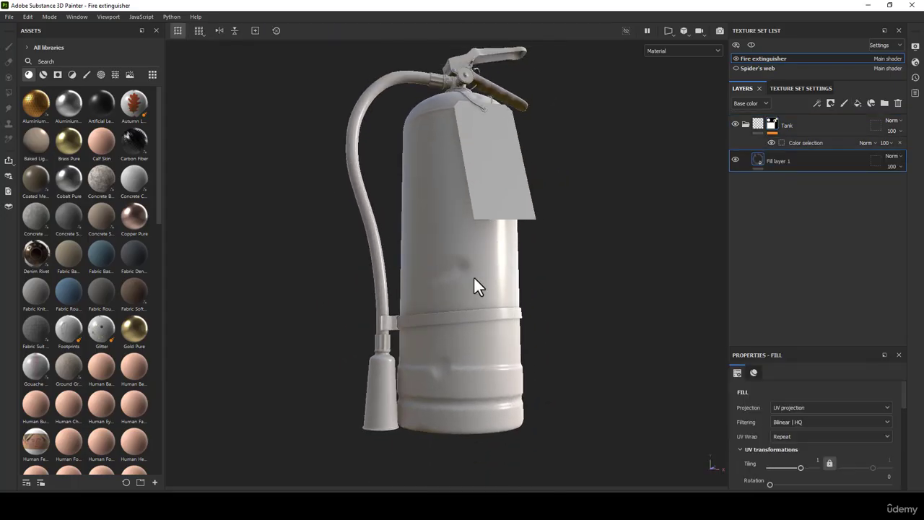
left_click_drag(474, 276, 435, 278, "alt")
double_click(778, 160)
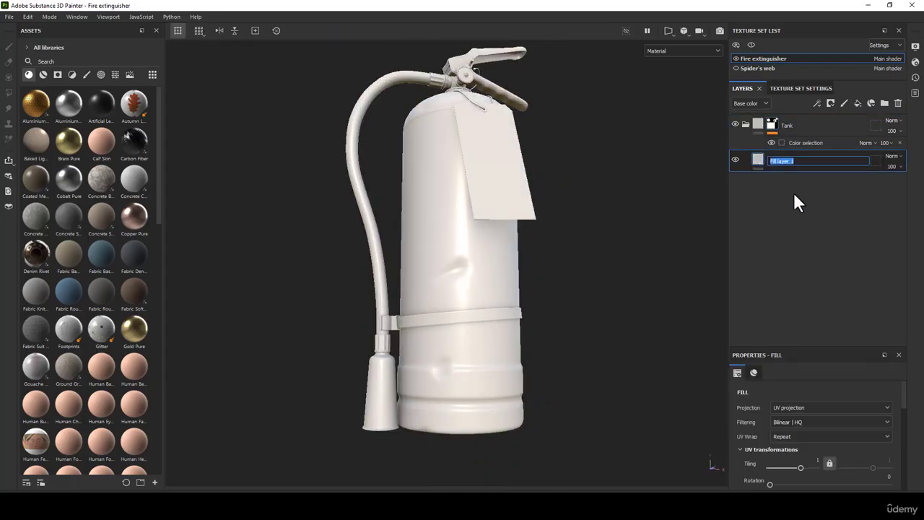
type("Base Color")
key("Return")
Set the Base Color layer's roughness to 0.1918.
scroll(848, 422, "down", 5)
scroll(843, 421, "down", 3)
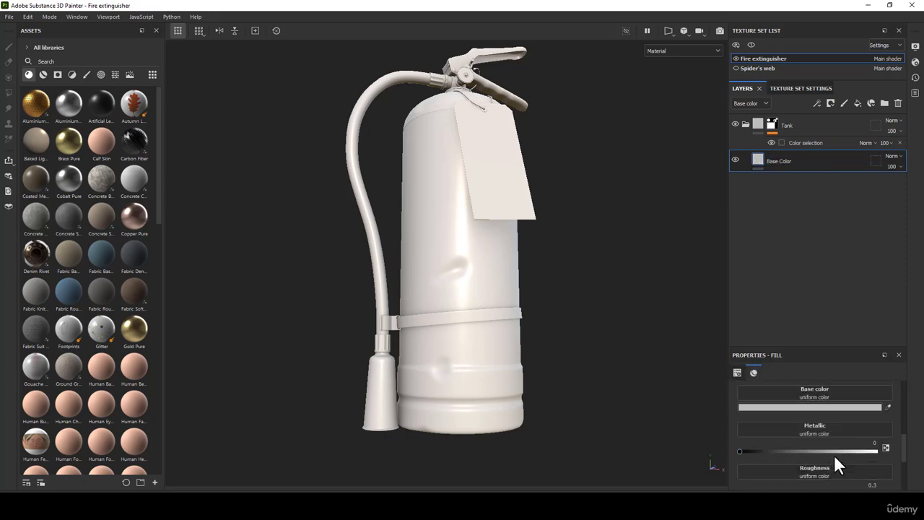
left_click_drag(779, 465, 779, 462)
double_click(868, 456)
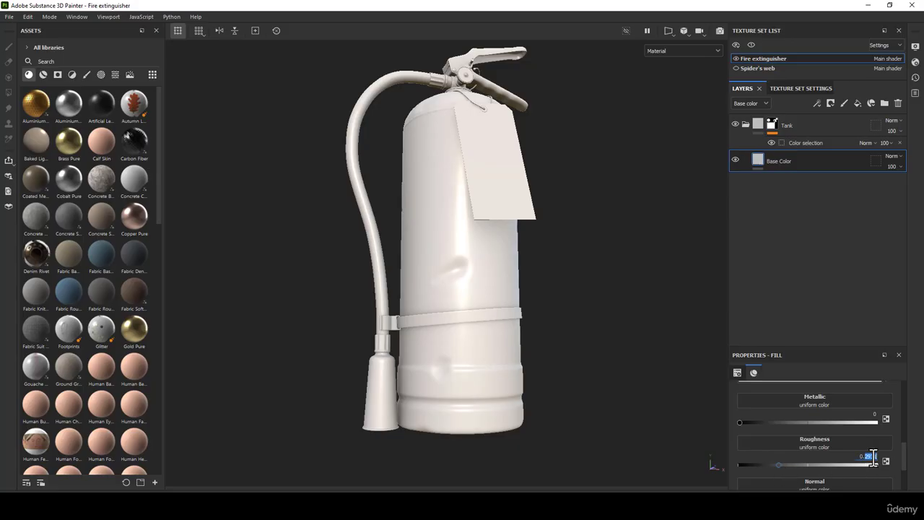
type("0.1918")
key("Return")
Give the fill layer a red base color, sample another red with the eyedropper, and darken it to 9B0409.
scroll(830, 434, "up", 2)
left_click(826, 408)
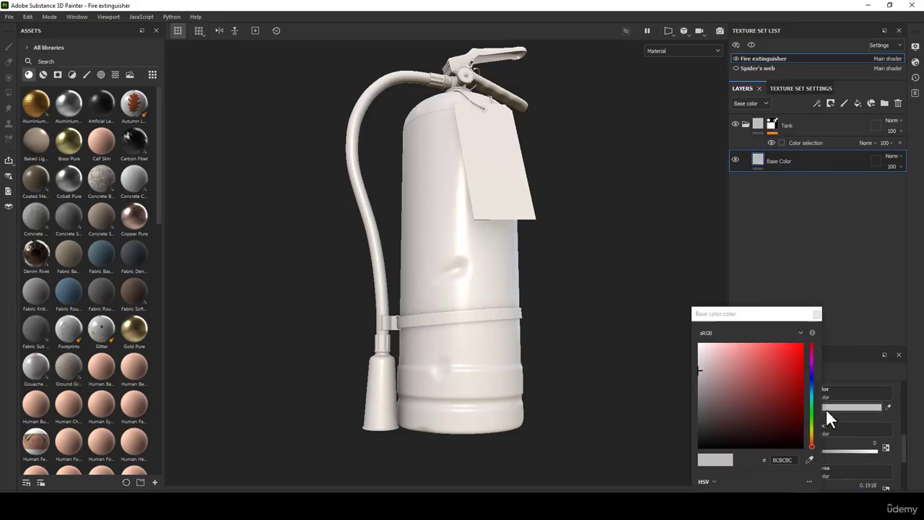
left_click_drag(765, 315, 684, 205)
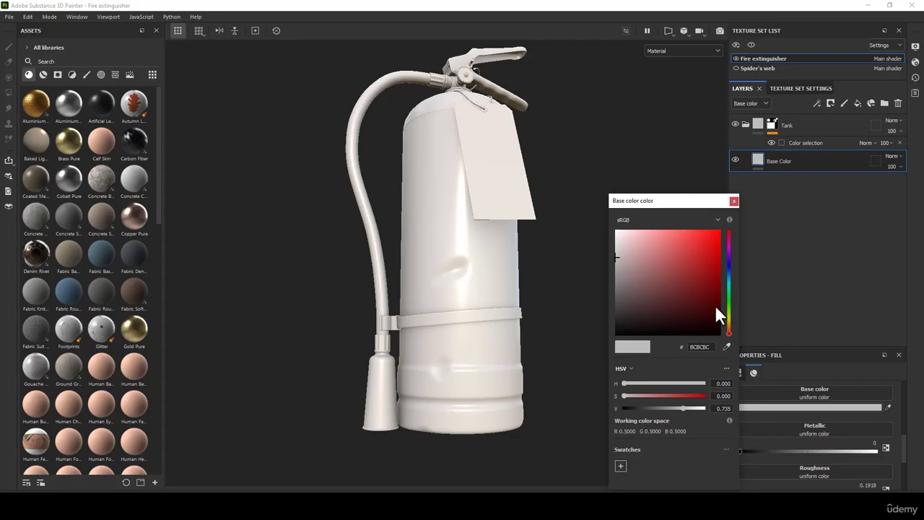
left_click_drag(714, 304, 710, 260)
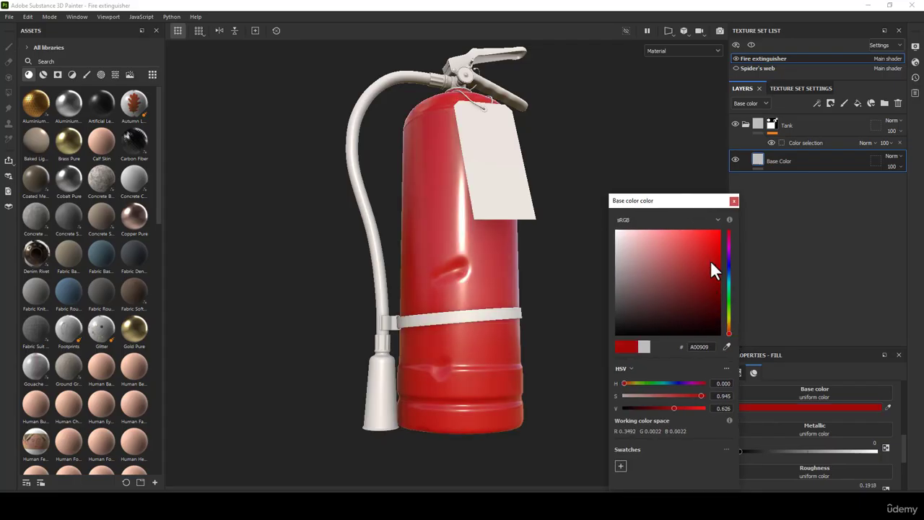
left_click(726, 346)
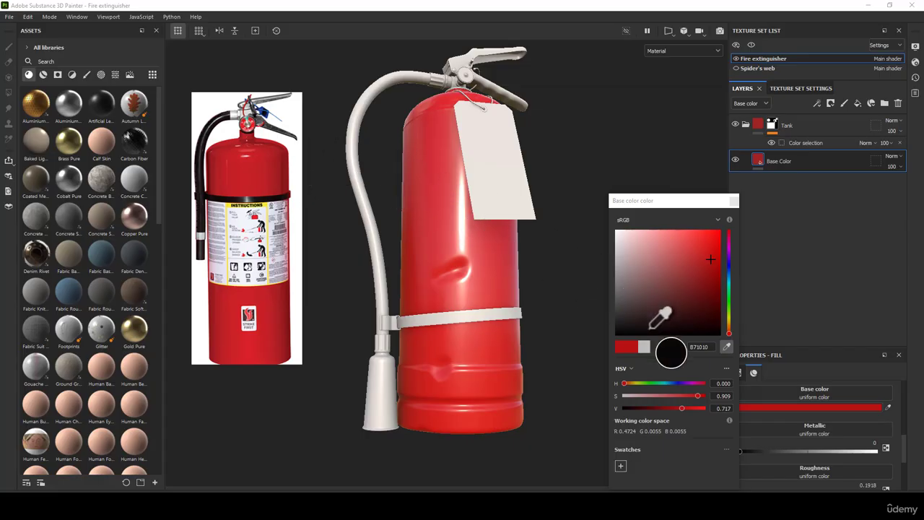
left_click(491, 266)
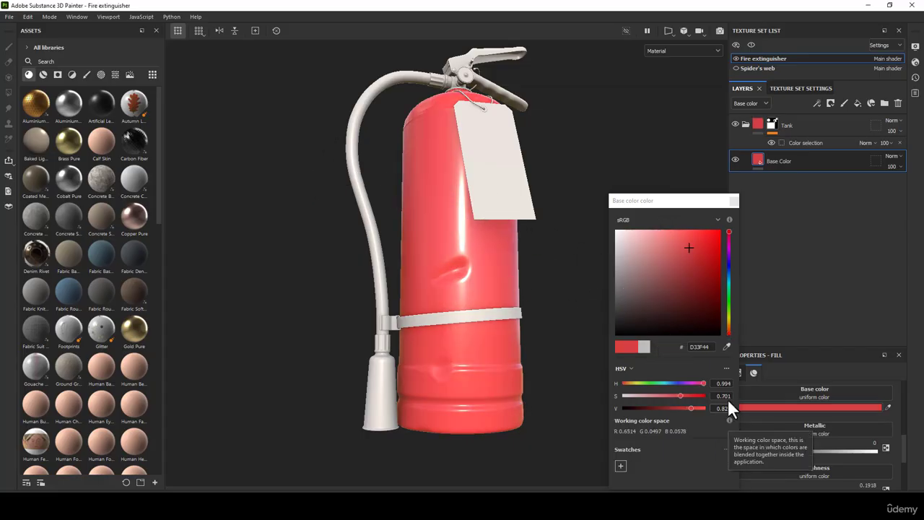
left_click(717, 270)
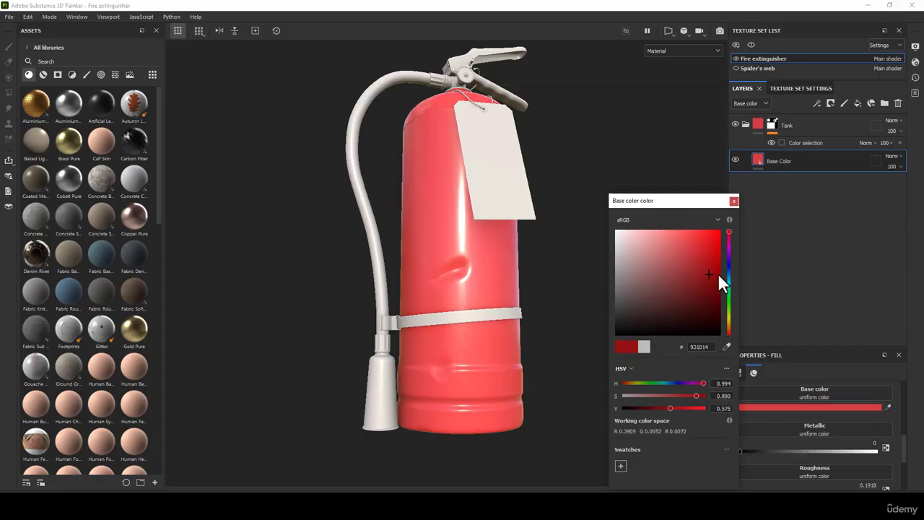
Fine-tune the base color to hue 0.018, saturation 1 and value 0.569, then close the color picker.
left_click(725, 384)
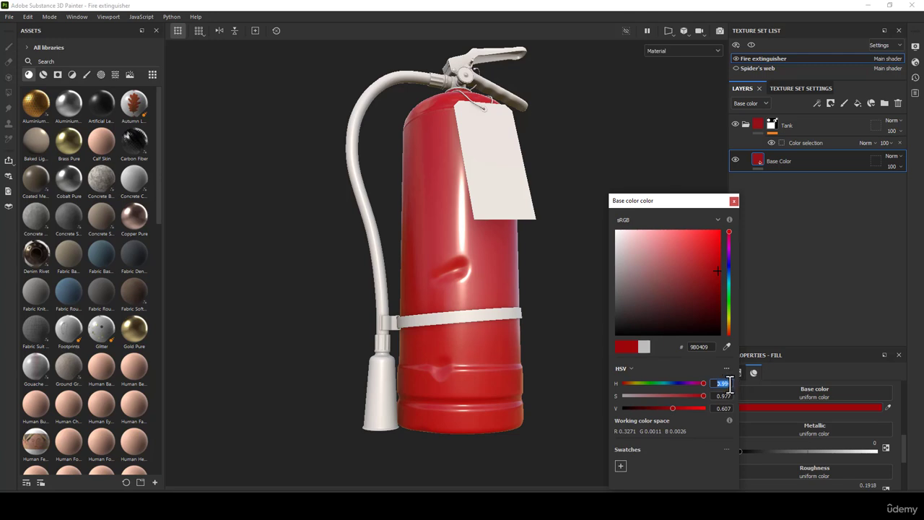
type("0.018")
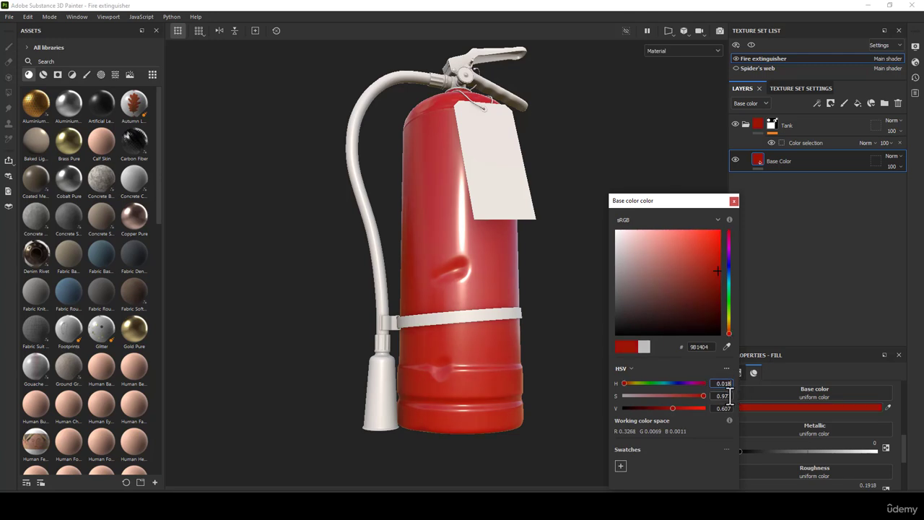
left_click(730, 396)
type("1")
mouse_move(731, 420)
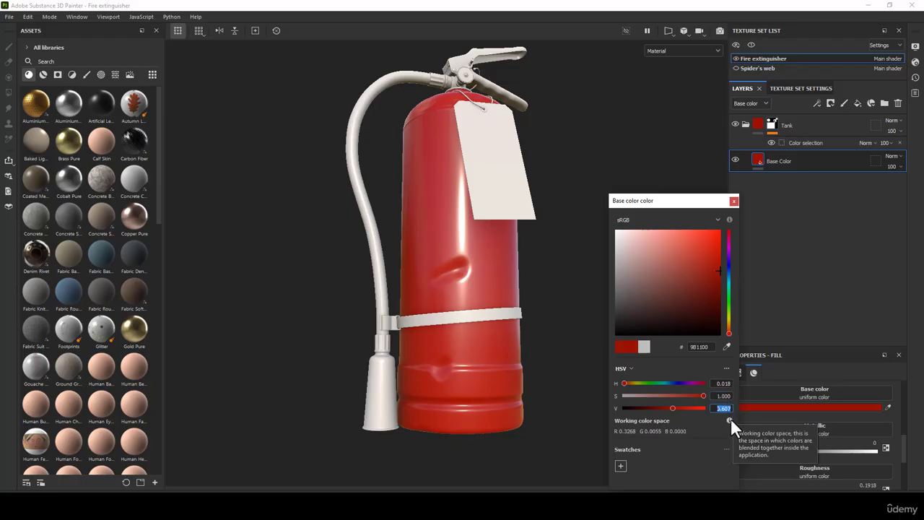
type("0.")
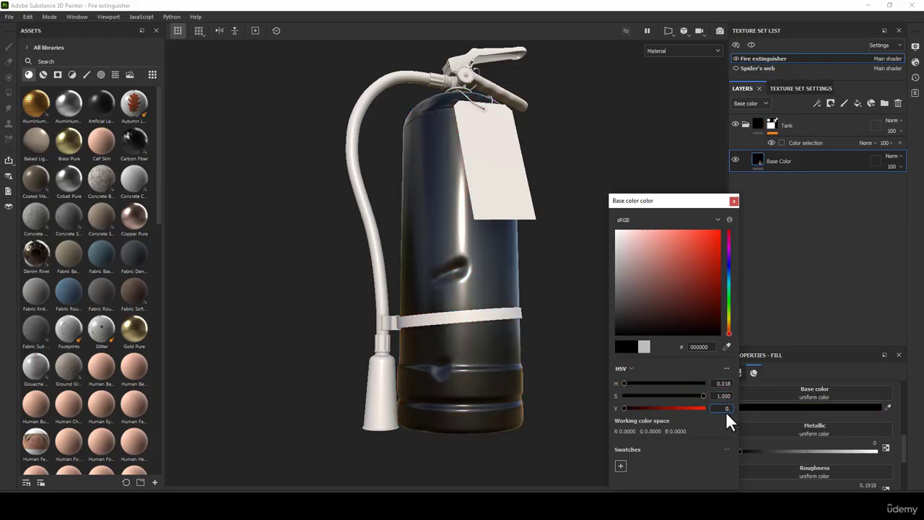
type("569")
key("Return")
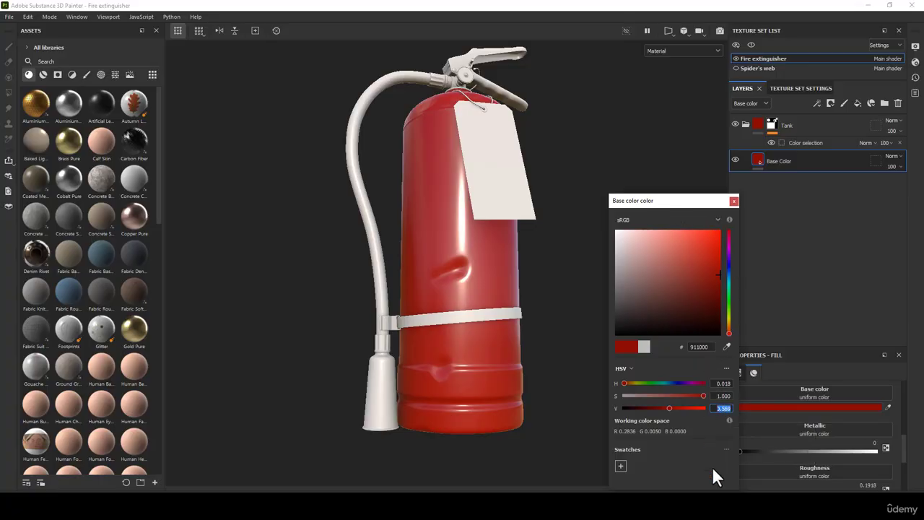
left_click(721, 410)
left_click(514, 345)
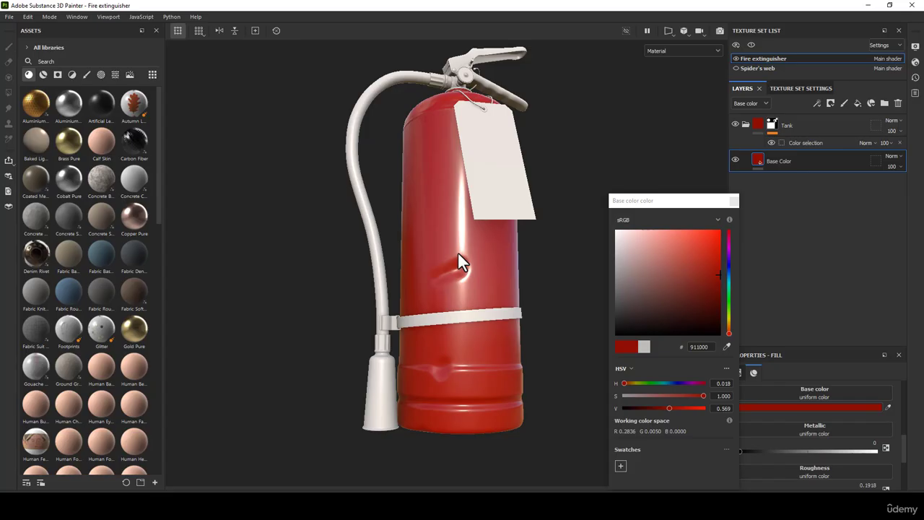
left_click(733, 201)
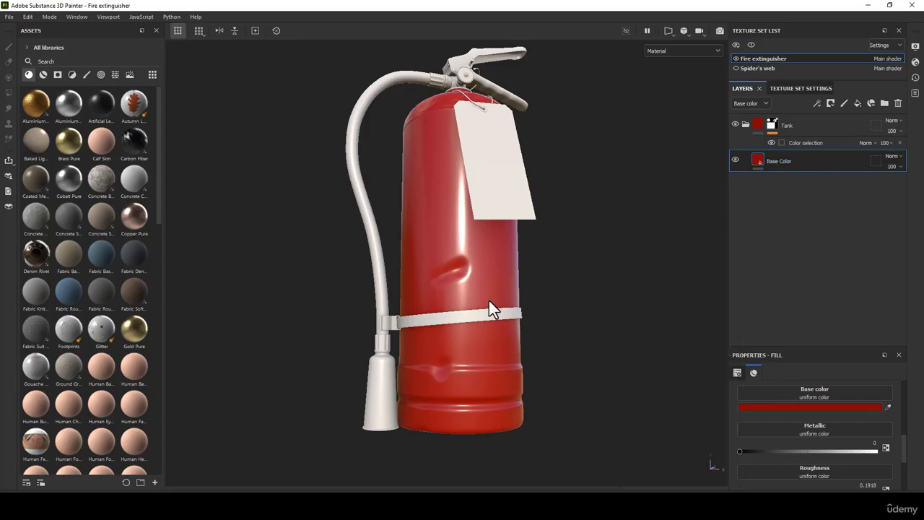
Set up the texture export with size 4096, file type png, and the Tutorial/Project/Marmoset folder as output directory.
left_click_drag(491, 246, 456, 245, "alt")
middle_click_drag(456, 245, 449, 301, "alt")
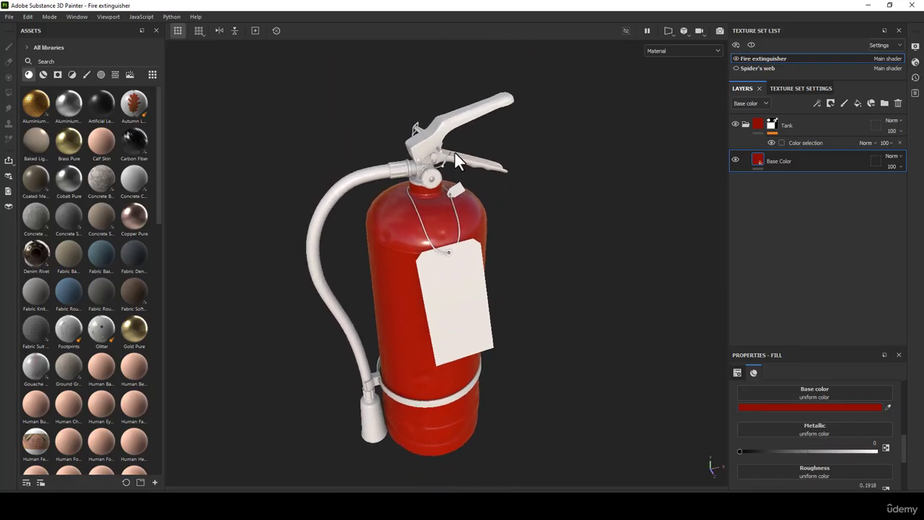
left_click(8, 16)
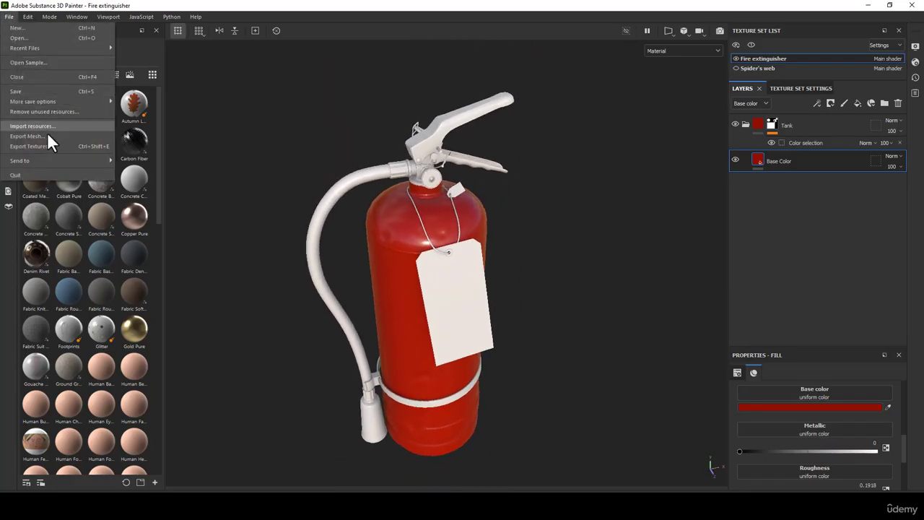
left_click(29, 145)
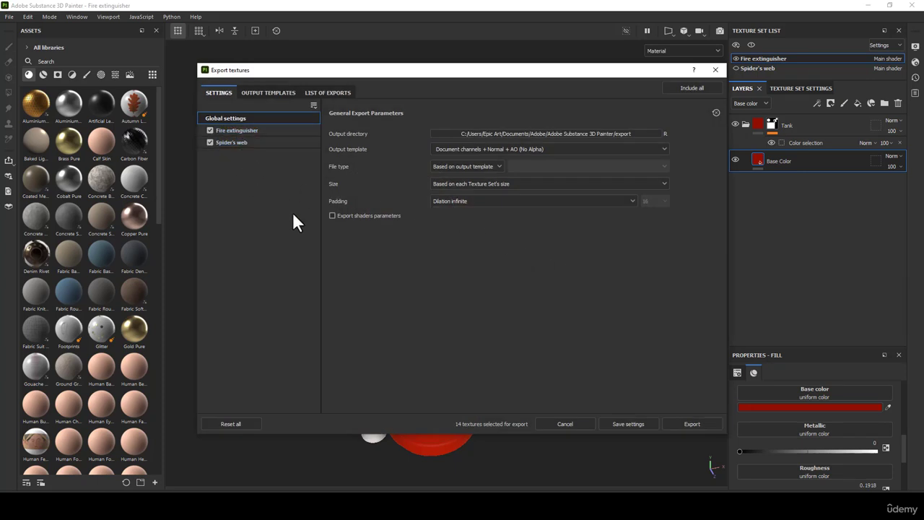
left_click(457, 183)
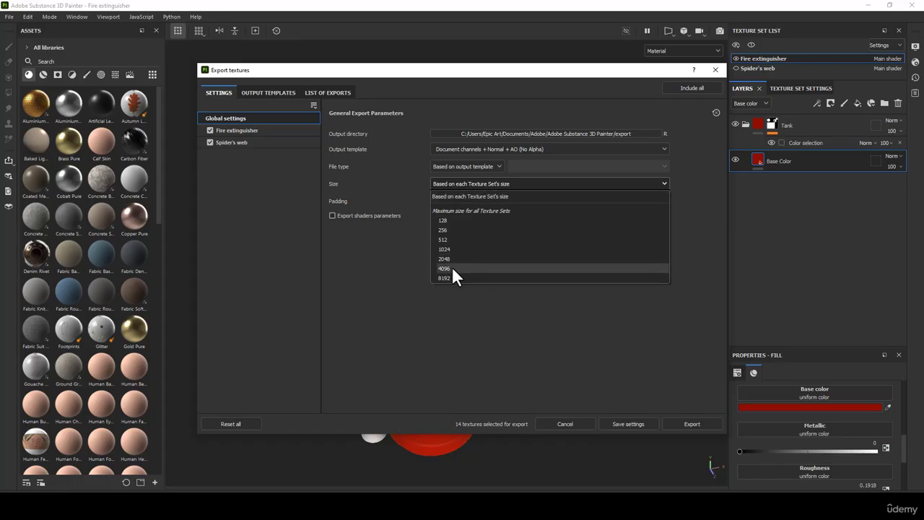
left_click(452, 268)
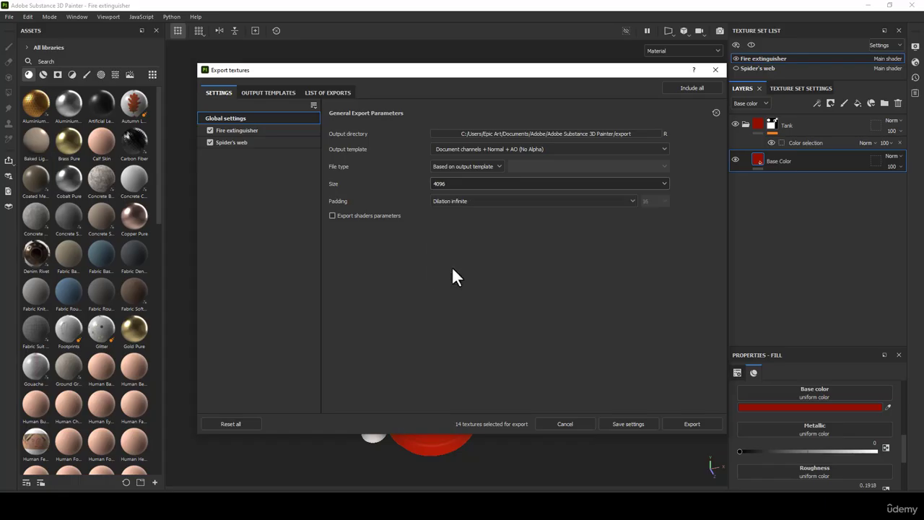
left_click(447, 166)
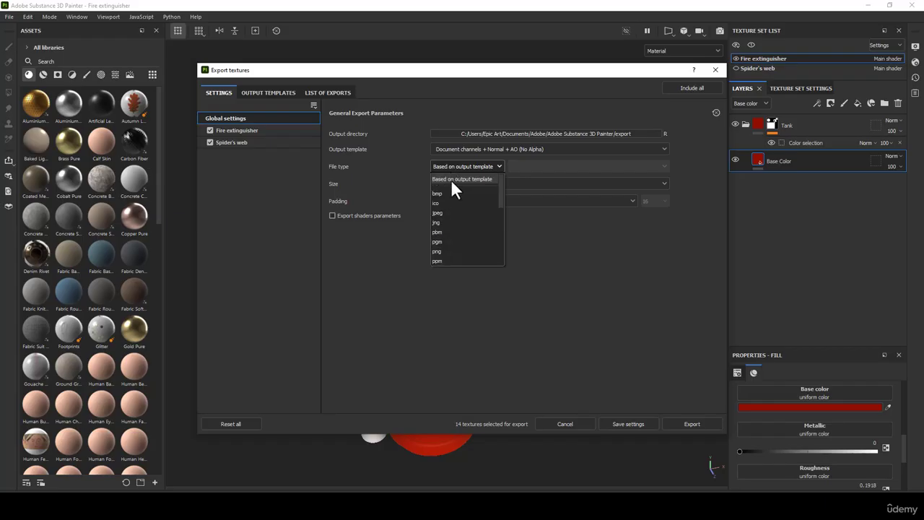
left_click(436, 251)
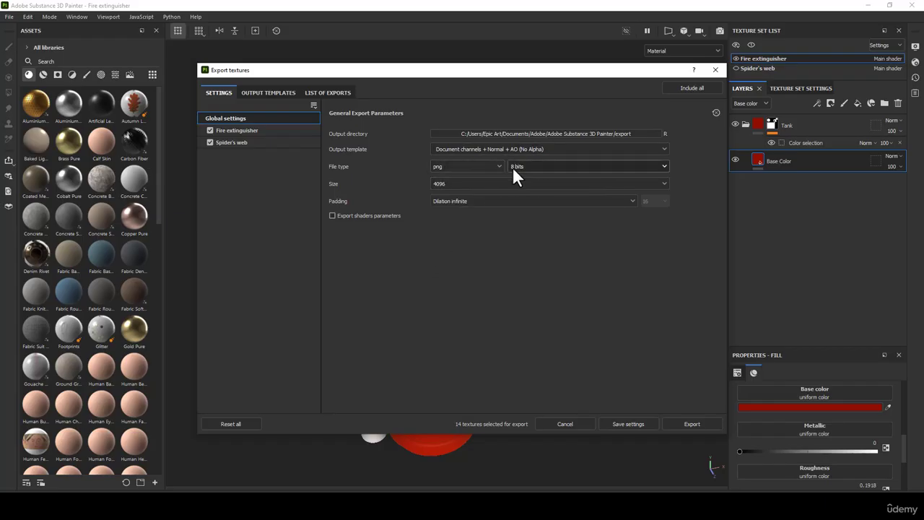
left_click(631, 136)
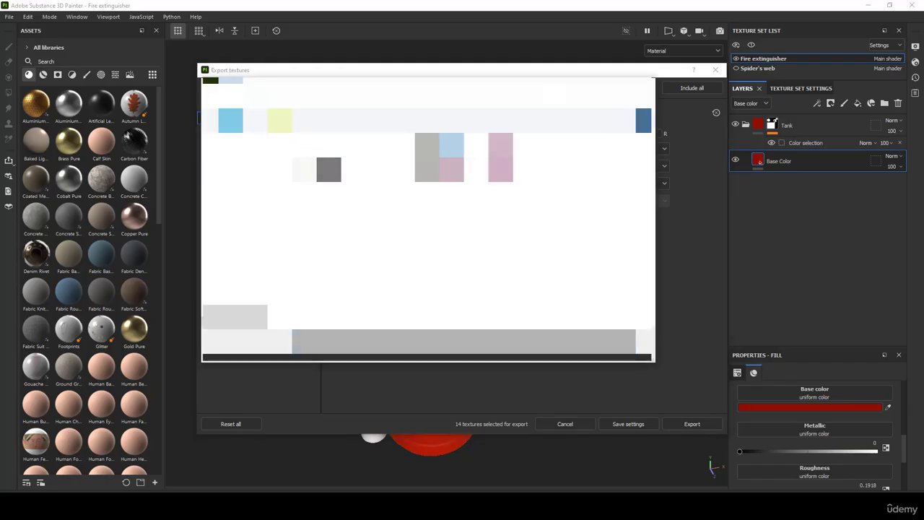
left_click(567, 350)
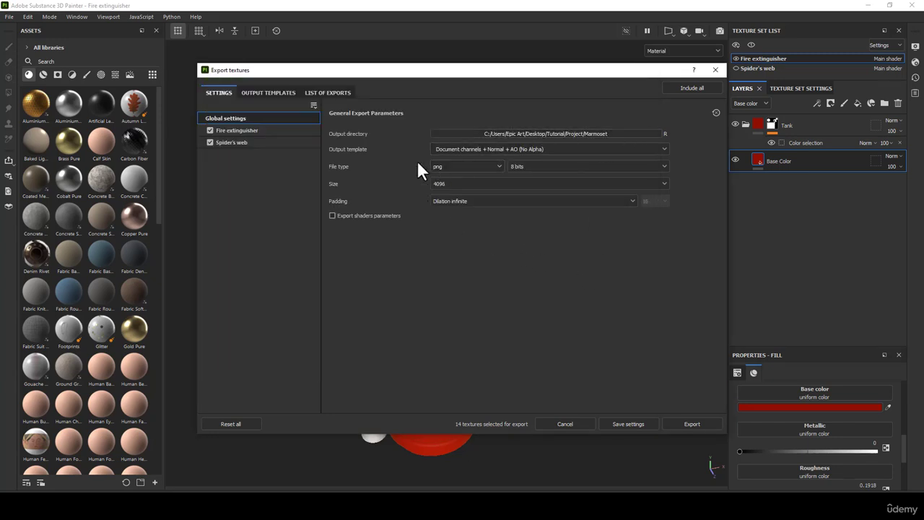
Review the PBR Metallic Roughness output template, and export the textures of the Fire extinguisher and Spider's web sets.
left_click(248, 93)
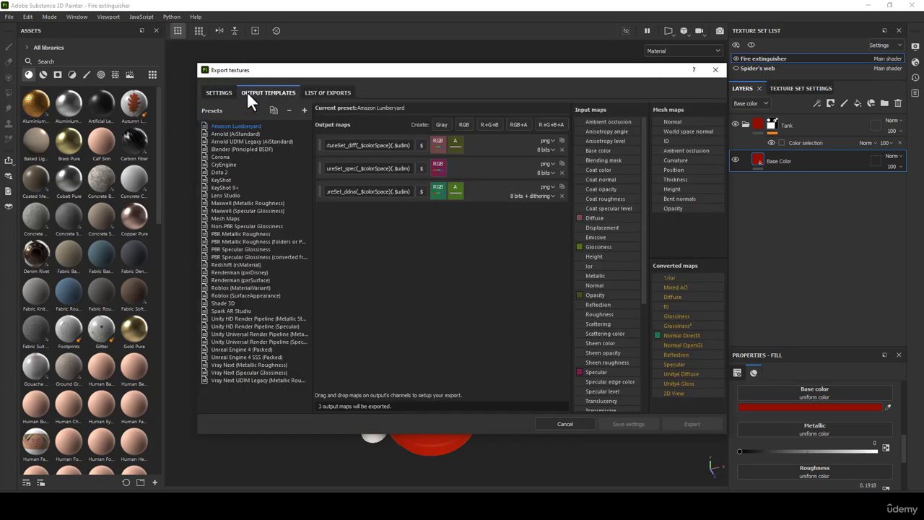
left_click(239, 234)
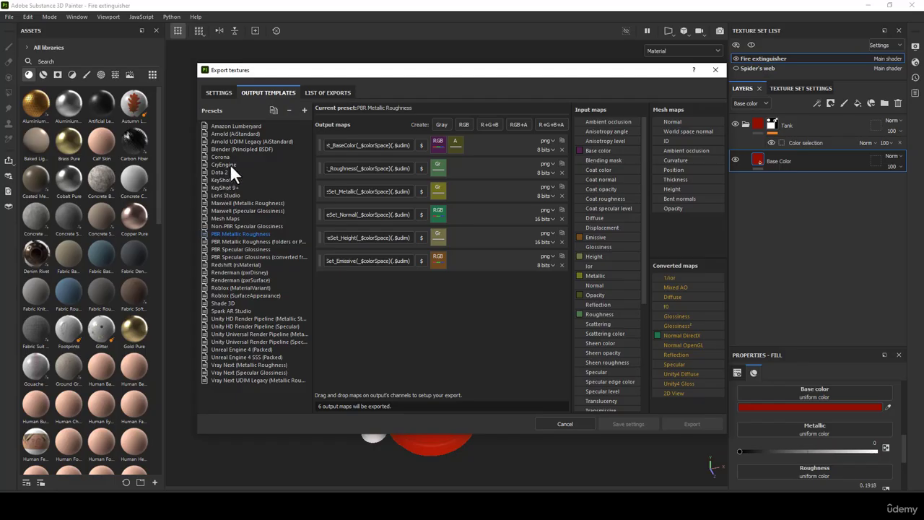
left_click(221, 94)
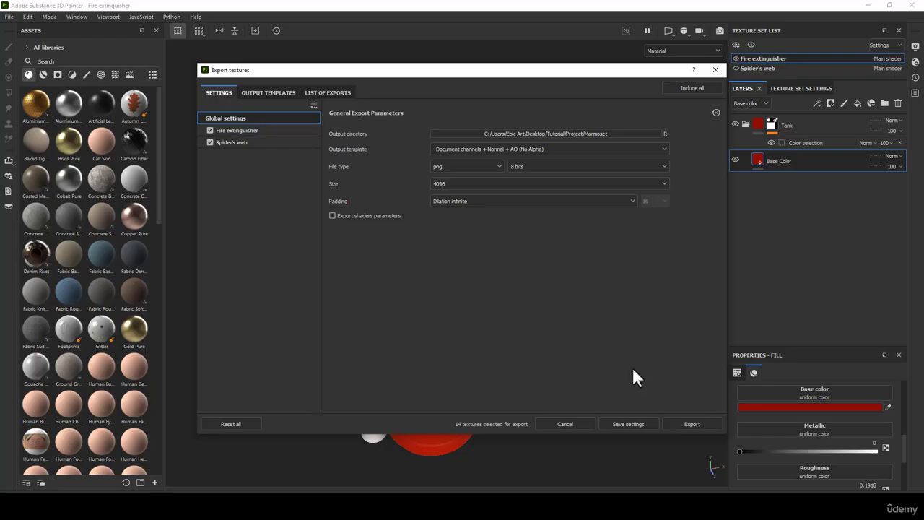
left_click(691, 424)
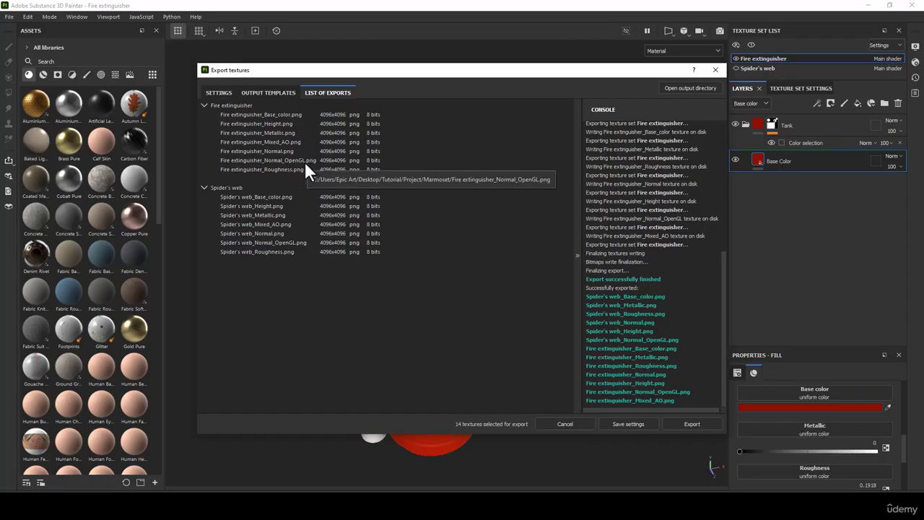
Switch to Marmoset Toolbag and import the Fire extinguisher Low model into the scene.
left_click(563, 506)
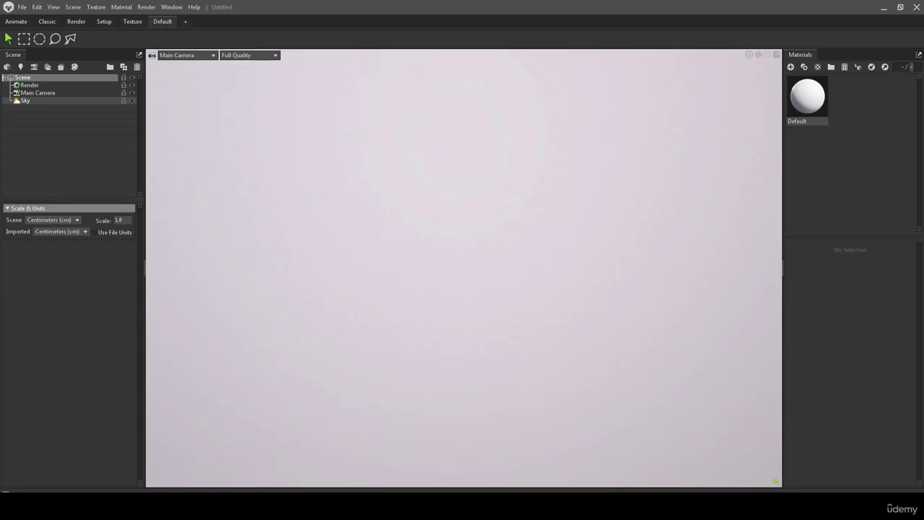
left_click_drag(923, 205, 448, 300)
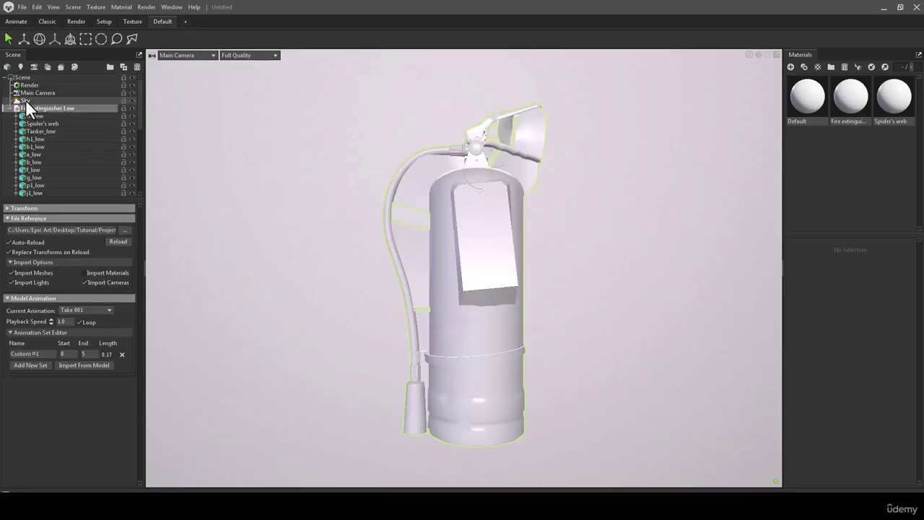
Set the sky's backdrop mode to Sky and rotate the environment to -14.5.
left_click(26, 102)
left_click(54, 377)
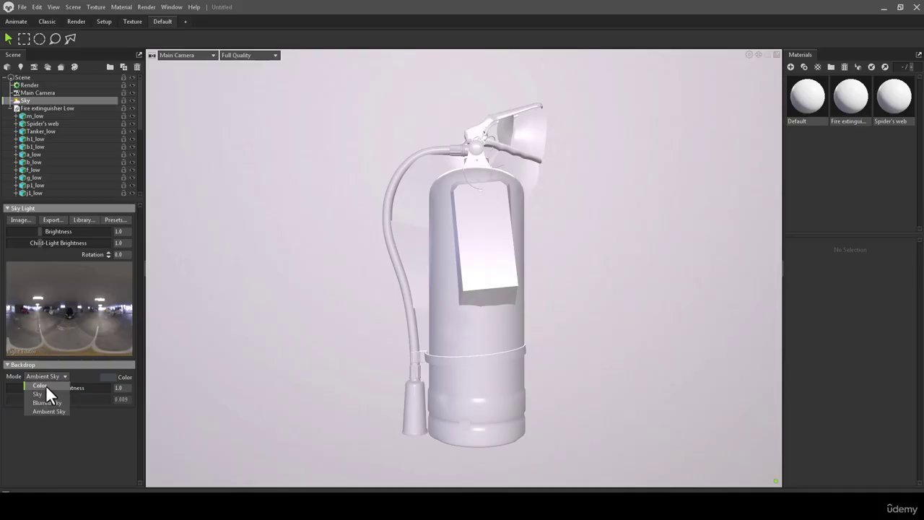
left_click(38, 394)
left_click_drag(381, 320, 373, 279)
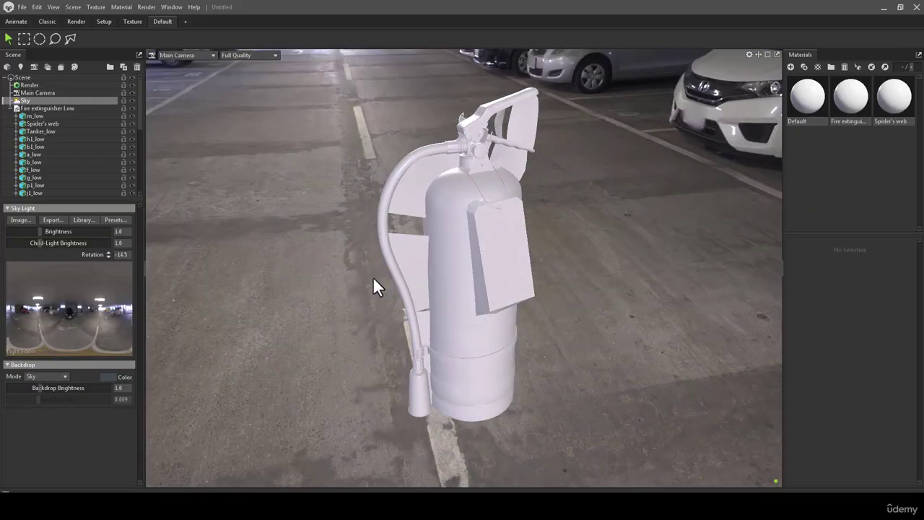
Assign the exported base color, metallic, normal and roughness textures to the matching maps of the Fire extinguisher material.
left_click(843, 101)
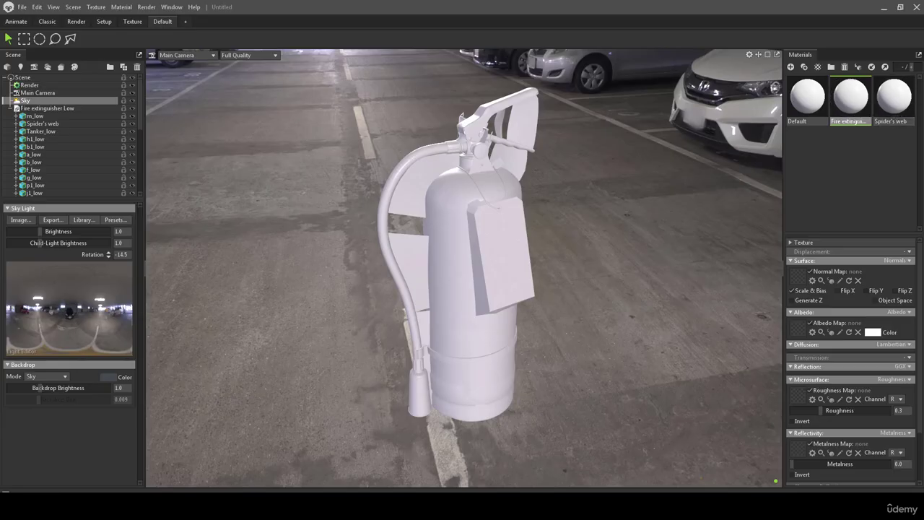
left_click_drag(862, 288, 796, 327)
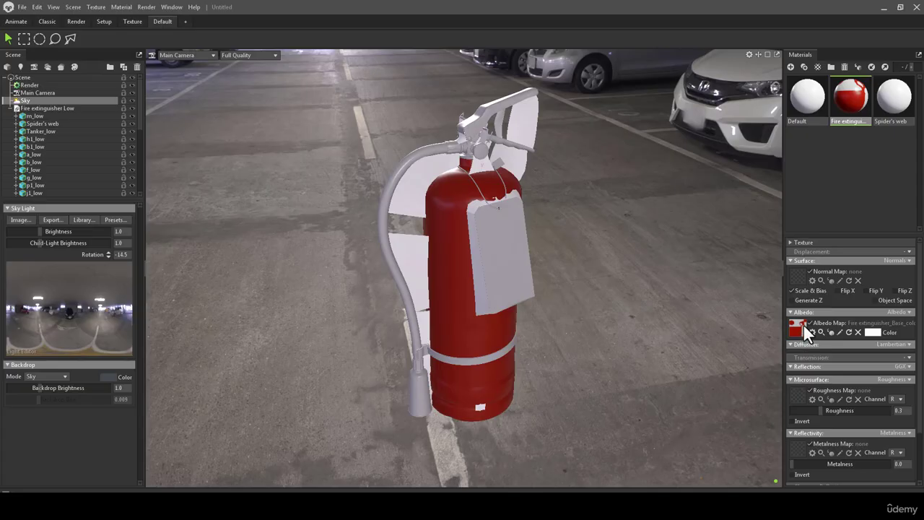
left_click_drag(923, 324, 801, 442)
left_click_drag(923, 303, 797, 271)
left_click_drag(530, 344, 520, 319)
scroll(530, 355, "up", 5)
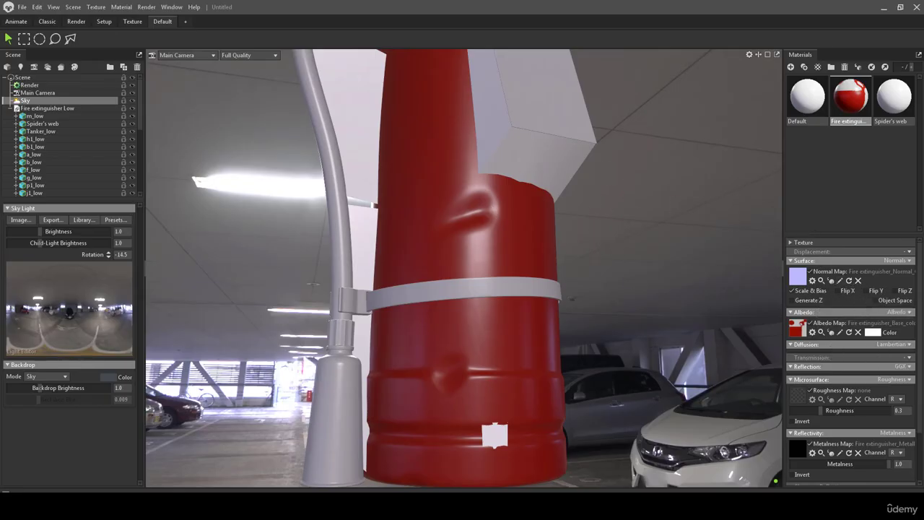
left_click_drag(802, 391, 798, 393)
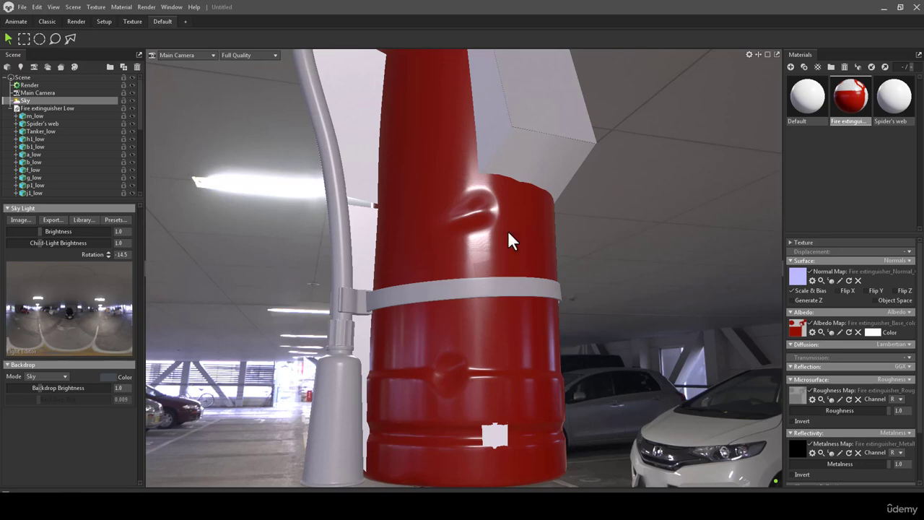
Find the Spider's web mesh under Fire extinguisher Low and hide it.
middle_click_drag(496, 252, 525, 262)
scroll(522, 249, "down", 5)
mouse_move(518, 238)
left_mouse_down()
mouse_move(647, 257)
mouse_move(532, 227)
left_mouse_up()
scroll(485, 186, "up", 3)
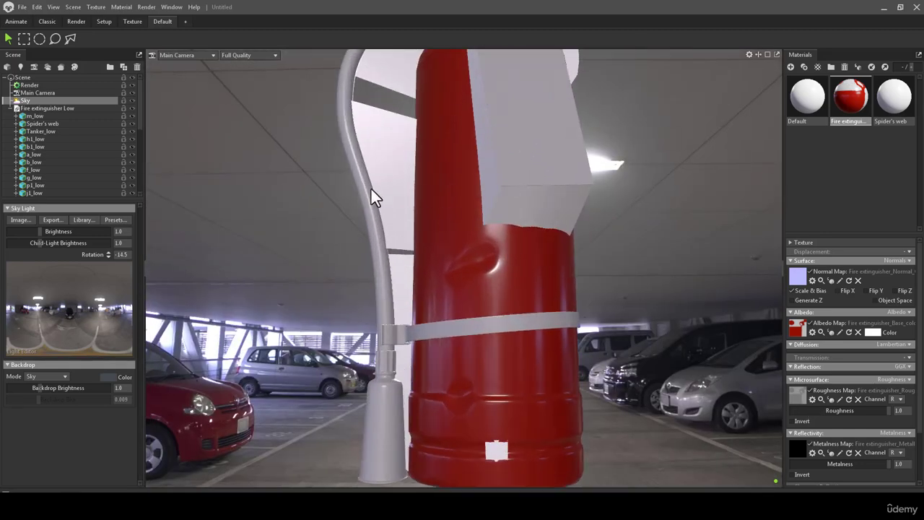
scroll(62, 131, "down", 2)
scroll(64, 132, "up", 3)
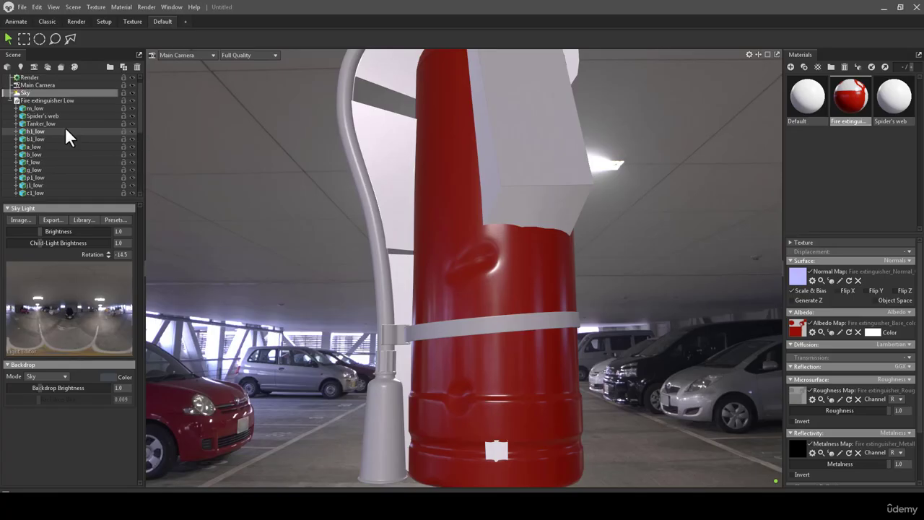
left_click(9, 109)
left_click(34, 109)
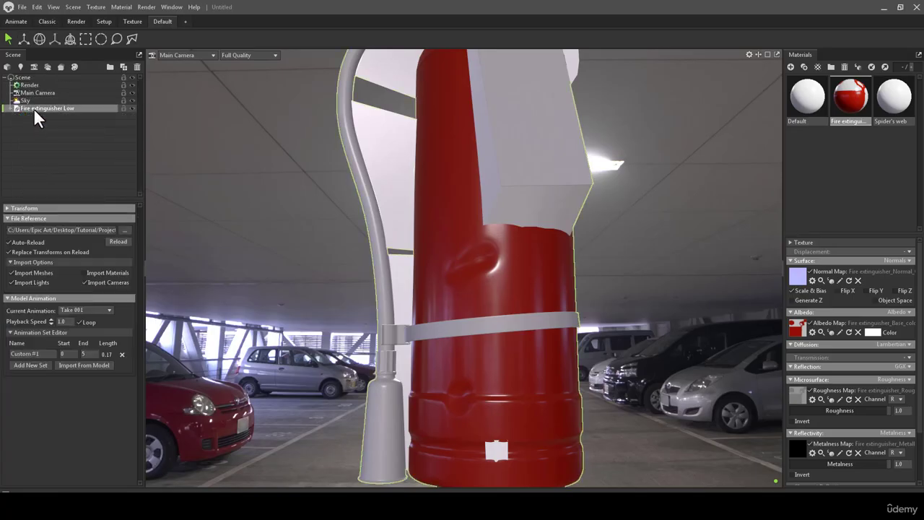
left_click(10, 109)
scroll(78, 154, "down", 5)
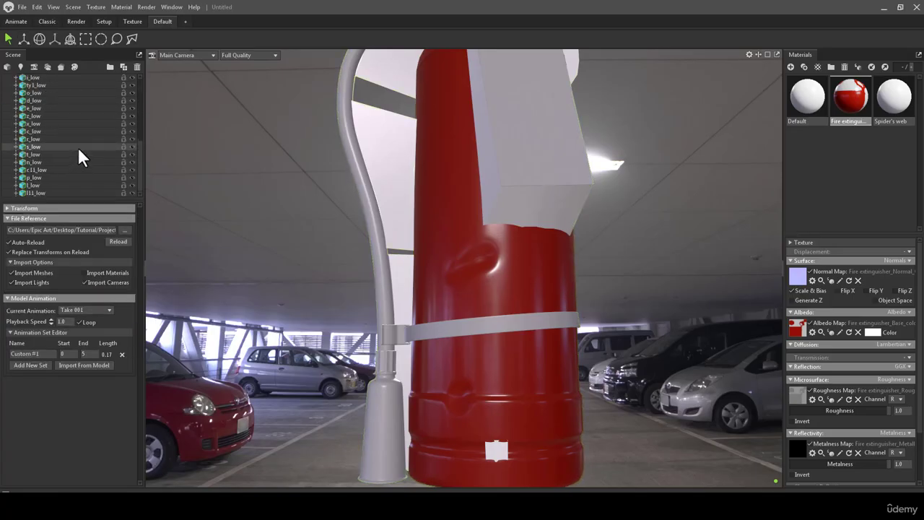
left_click(408, 171)
scroll(17, 128, "up", 5)
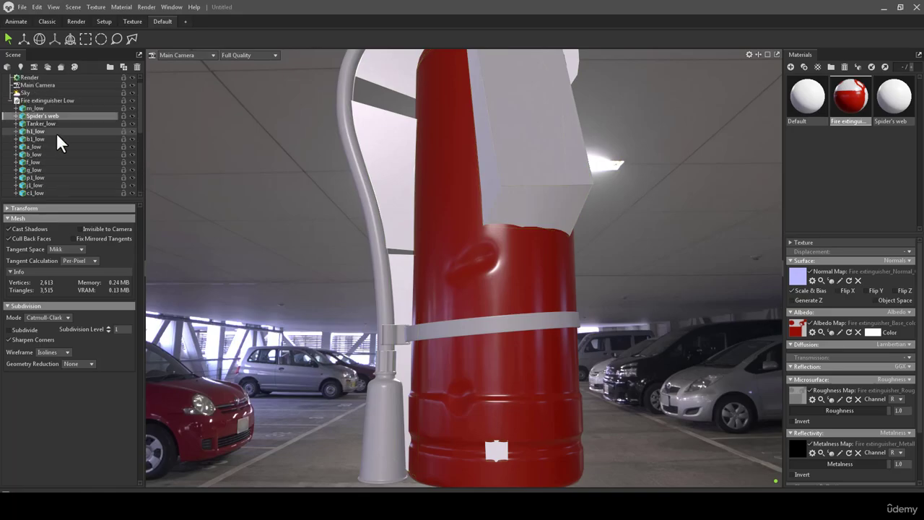
left_click(132, 123)
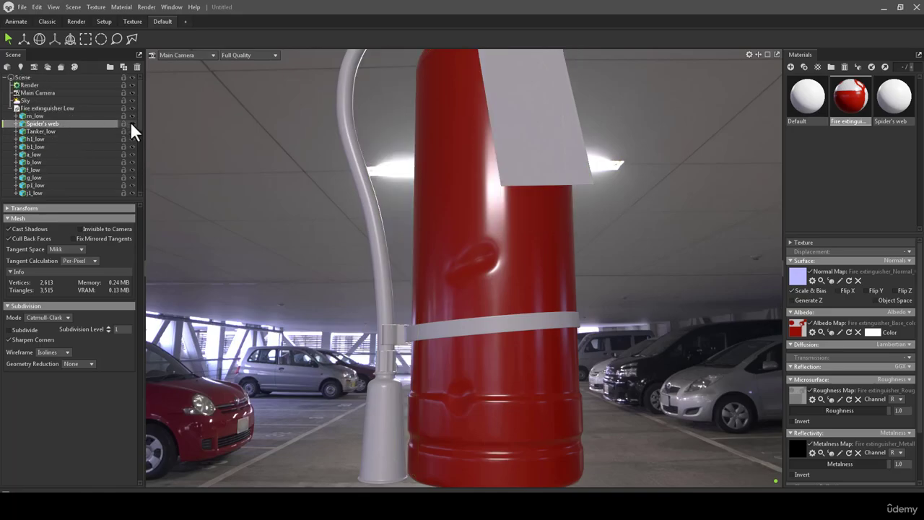
Examine the textured fire extinguisher and its reflections against the parking garage environment from several angles.
left_click_drag(396, 220, 445, 279)
scroll(446, 274, "down", 2)
middle_click_drag(456, 218, 424, 318)
scroll(415, 280, "down", 3)
left_click_drag(416, 280, 402, 212)
scroll(435, 248, "up", 5)
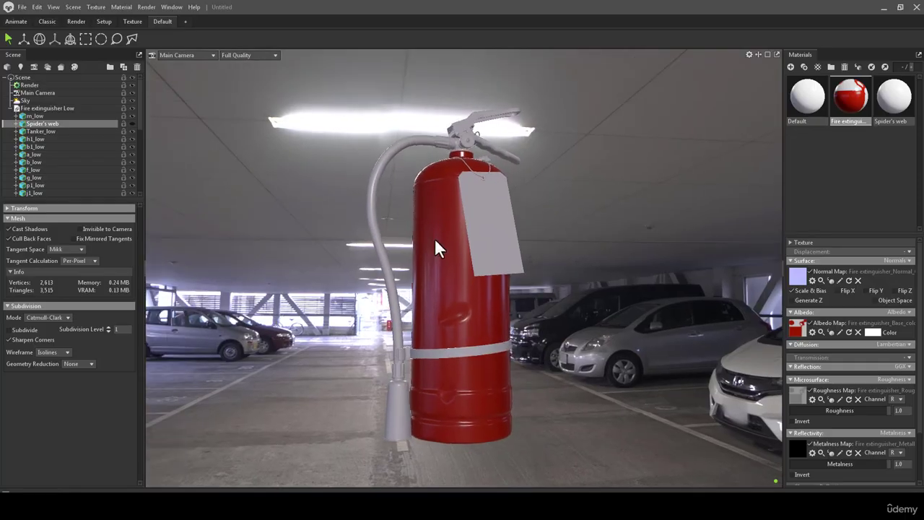
left_click_drag(459, 249, 444, 270)
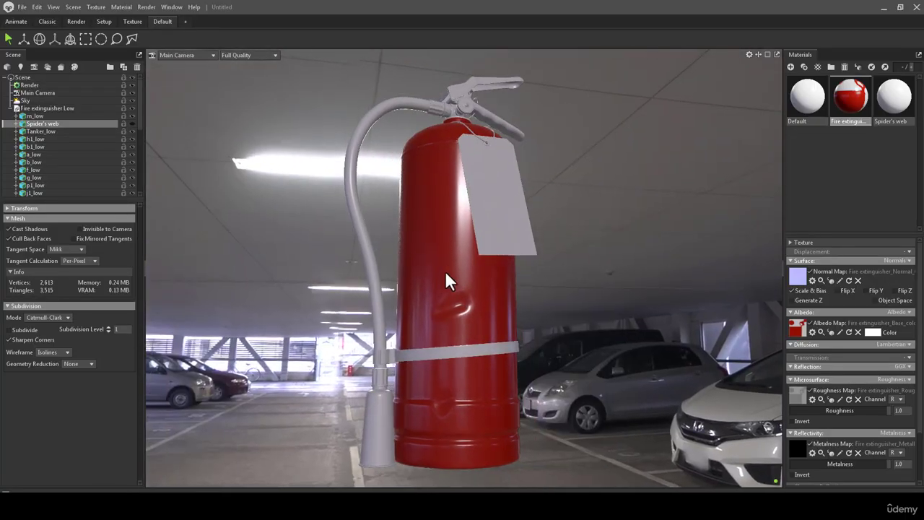
scroll(843, 342, "down", 3)
scroll(844, 343, "up", 3)
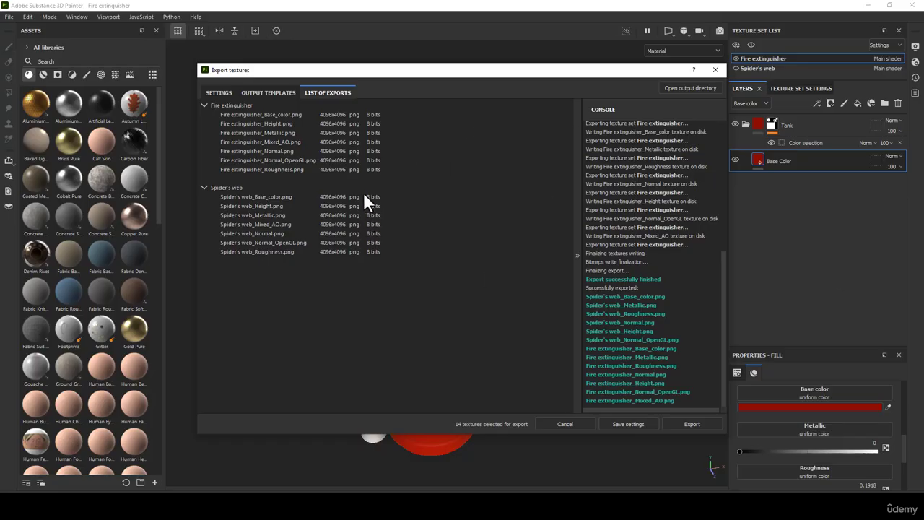
Return to Substance 3D Painter, close the texture export dialog, and add a fill layer named Metal Rough above Base Color.
left_click(715, 69)
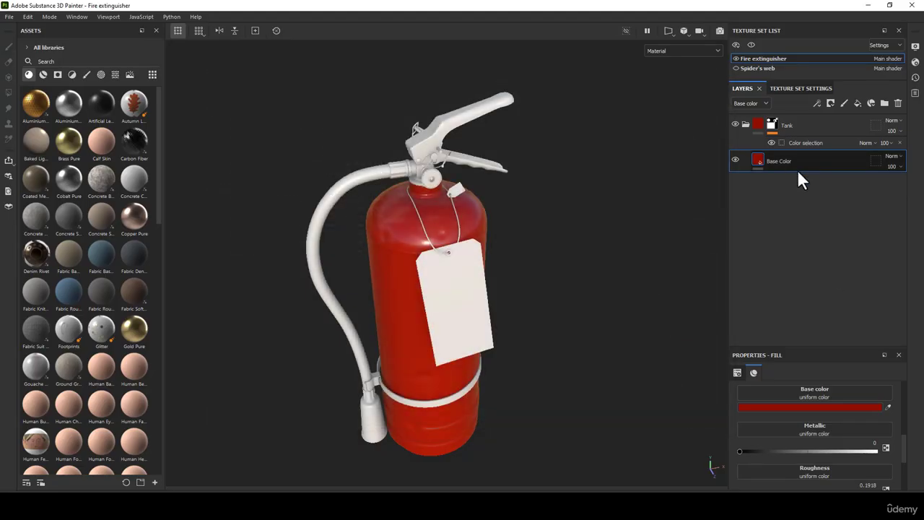
left_click(857, 103)
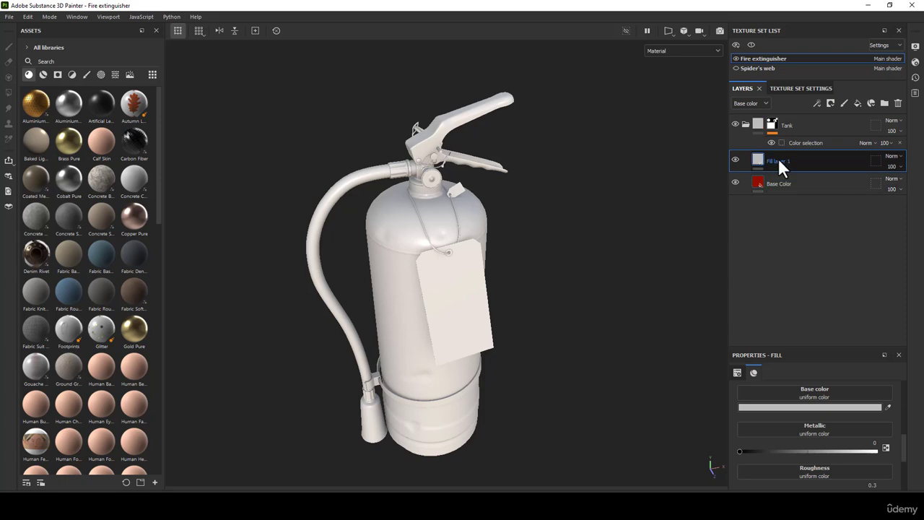
double_click(778, 161)
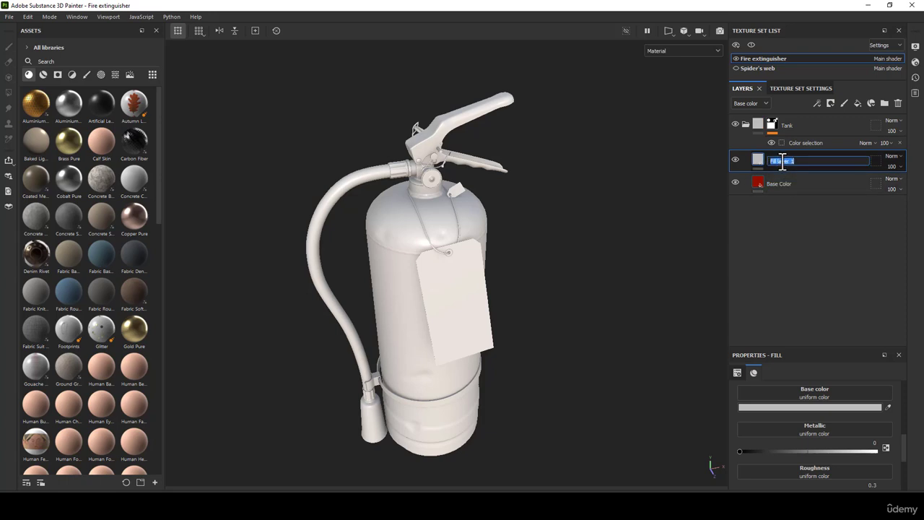
type("Metal Rough")
left_click(756, 157)
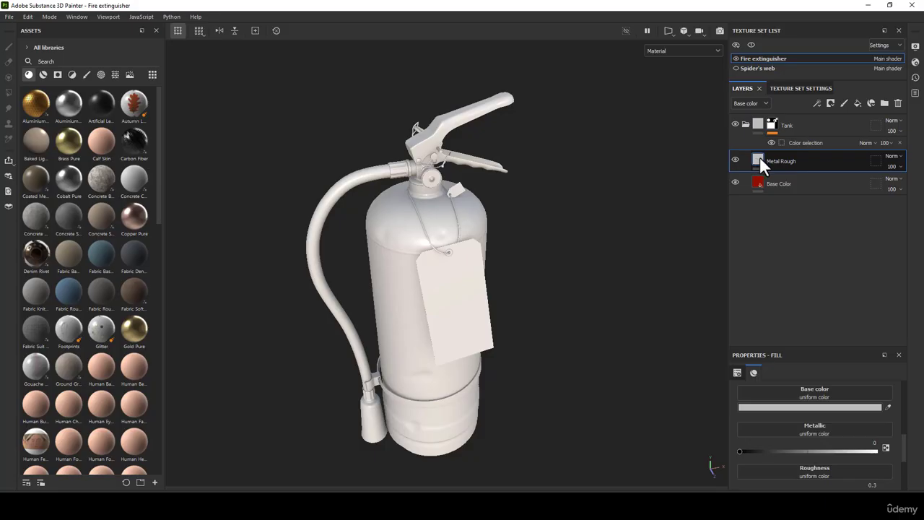
scroll(808, 402, "up", 2)
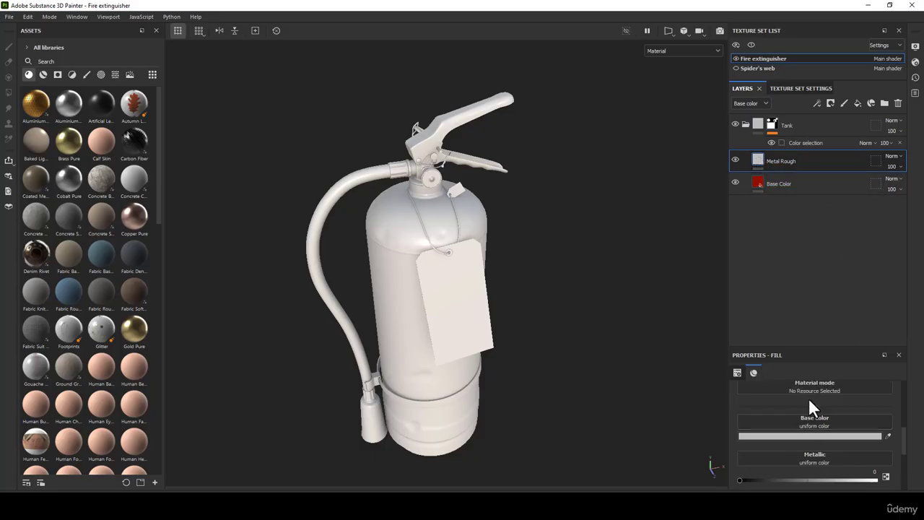
Turn off the color, metallic, roughness and height channels of the Metal Rough fill layer, leaving only normal active.
scroll(808, 399, "up", 3)
left_click(751, 428)
left_click(778, 426)
left_click(814, 426)
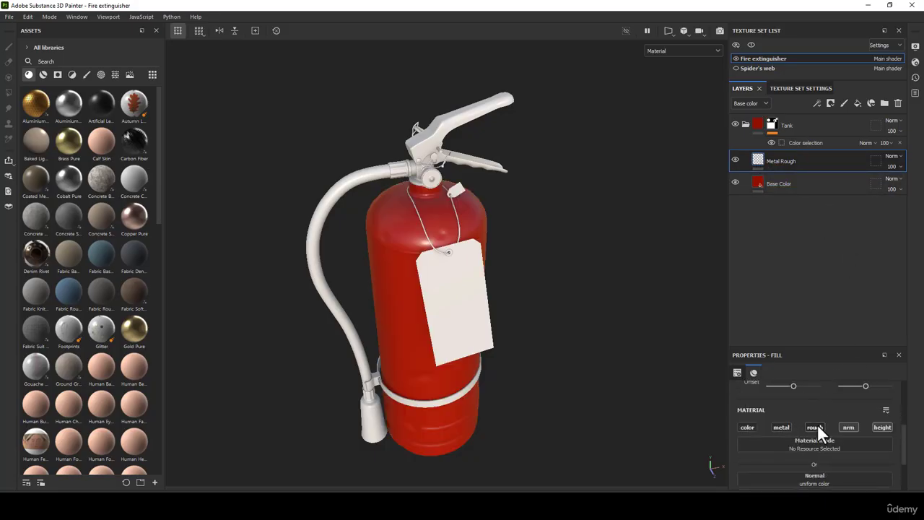
left_click(882, 427)
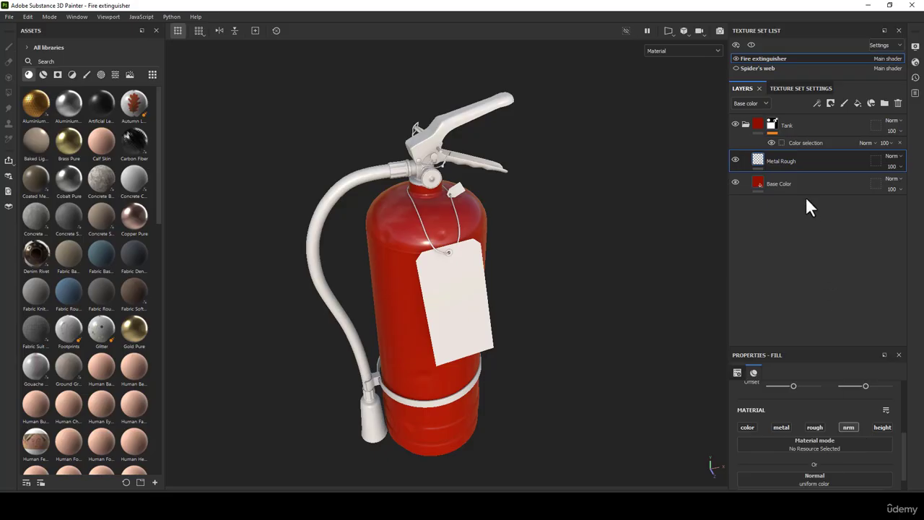
Add a MatFinish Galvanized filter to the Metal Rough layer and restrict it to the normal channel.
right_click(777, 160)
left_click(814, 426)
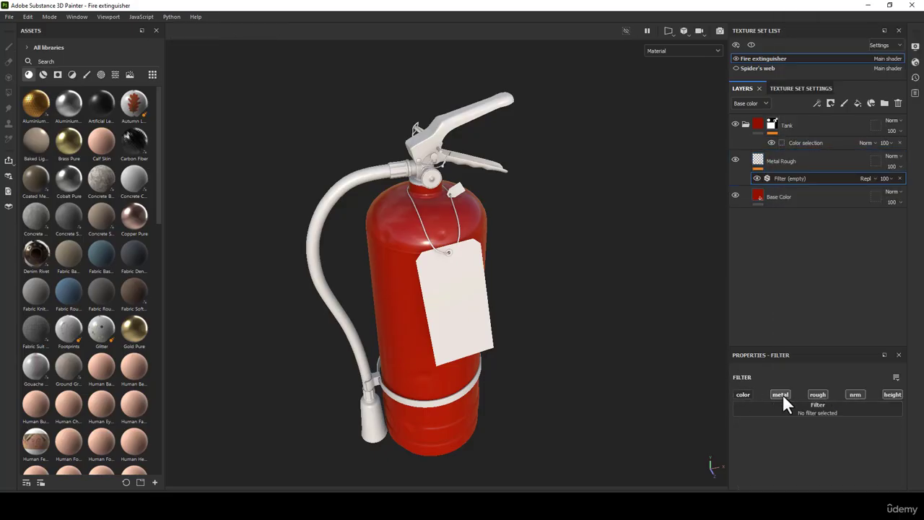
left_click(848, 405)
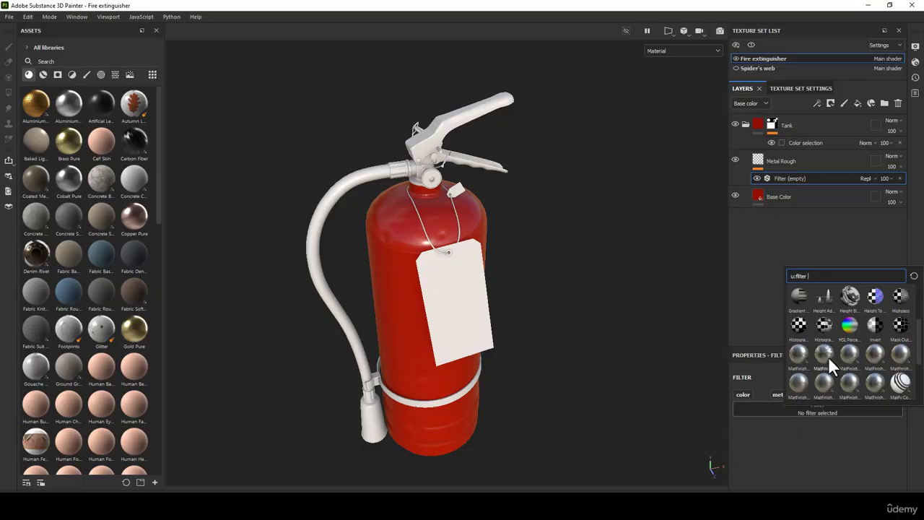
mouse_move(828, 358)
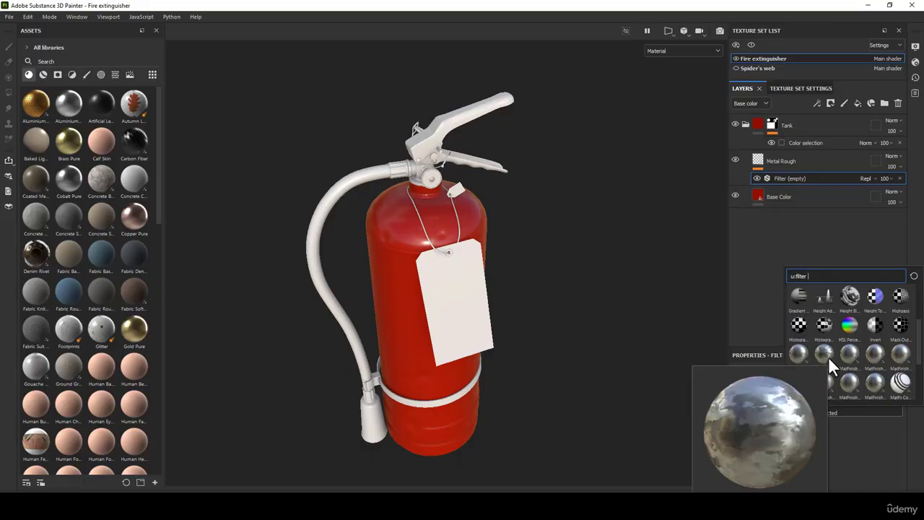
left_click(822, 353)
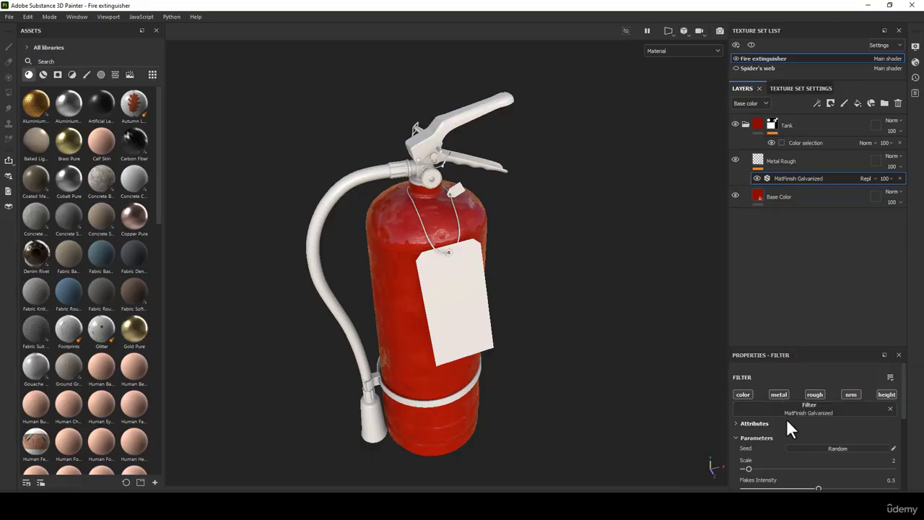
left_click(820, 394)
left_click(887, 394)
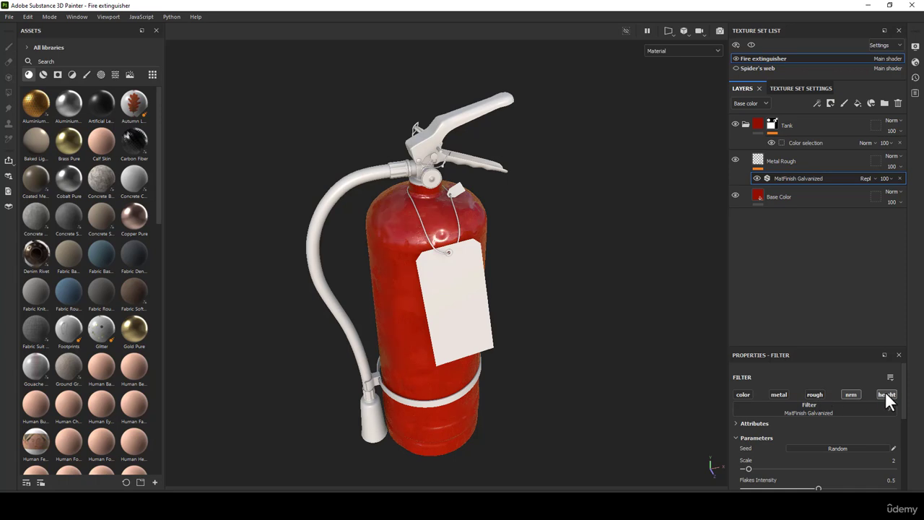
Show the layers' Normal channel and set the MatFinish Galvanized filter's opacity to 25.
left_click_drag(598, 249, 612, 170, "alt")
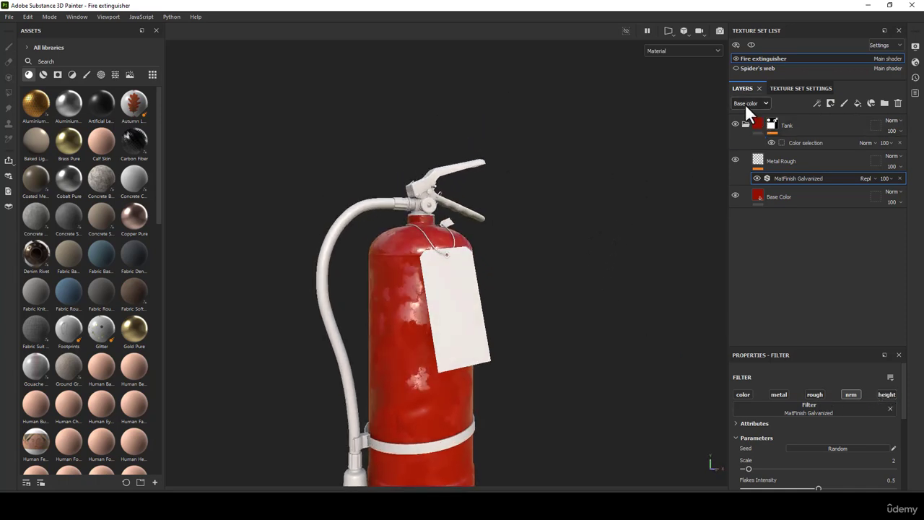
left_click(747, 108)
left_click(744, 144)
mouse_move(636, 173)
left_mouse_down("alt")
mouse_move(612, 166)
mouse_move(650, 169)
left_mouse_up("alt")
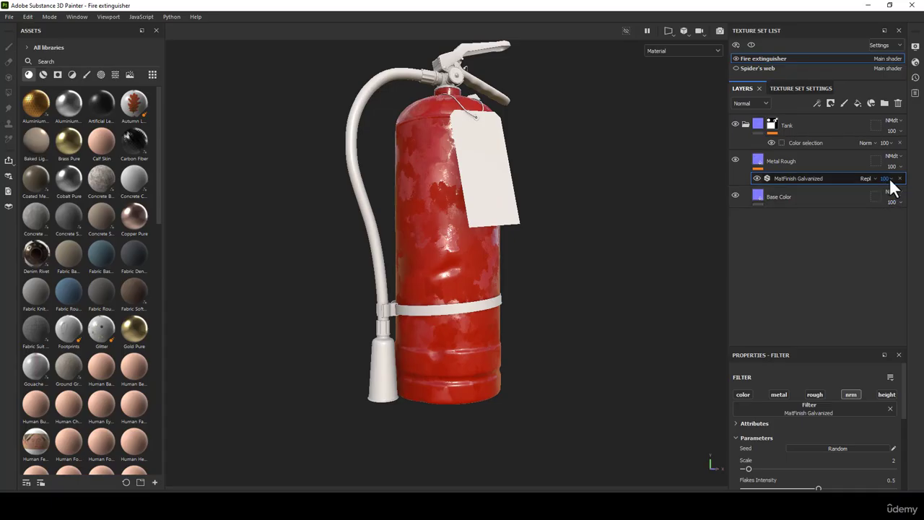
left_click(889, 177)
left_click_drag(900, 200, 888, 194)
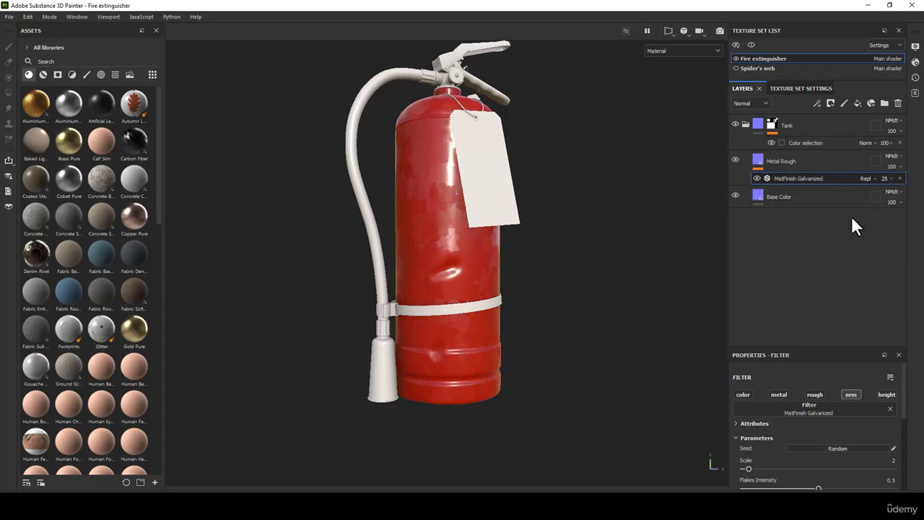
Set the scale of the MatFinish Galvanized filter to 18.
scroll(614, 256, "up", 3)
middle_click_drag(504, 251, 548, 123, "alt")
left_click_drag(514, 180, 508, 161, "alt")
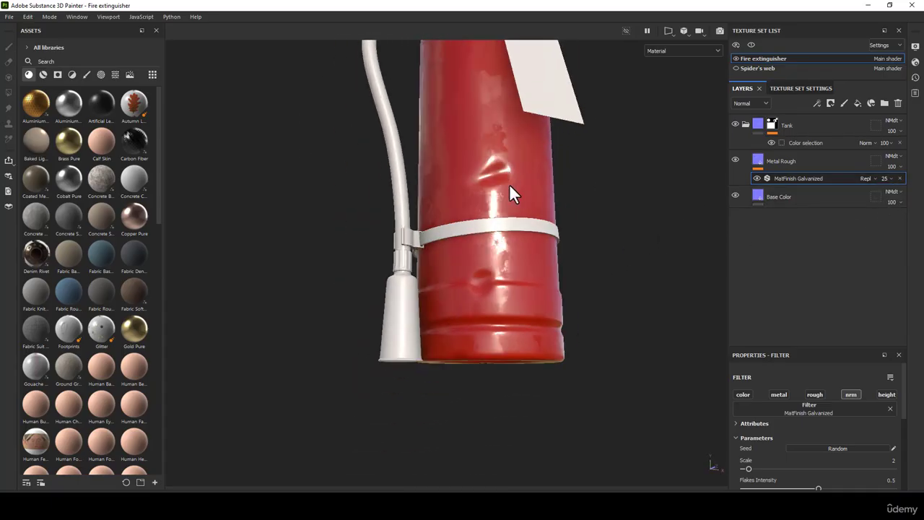
scroll(510, 185, "up", 1)
scroll(848, 423, "down", 2)
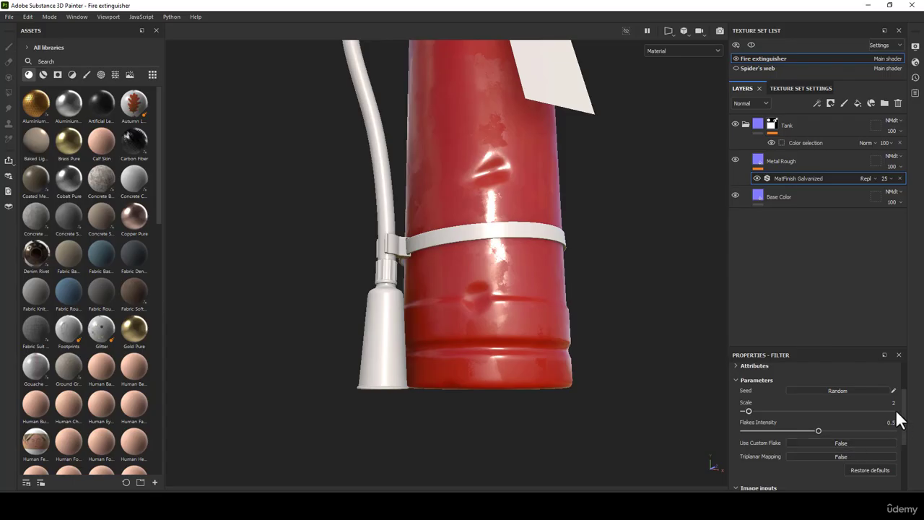
type("18")
key("Return")
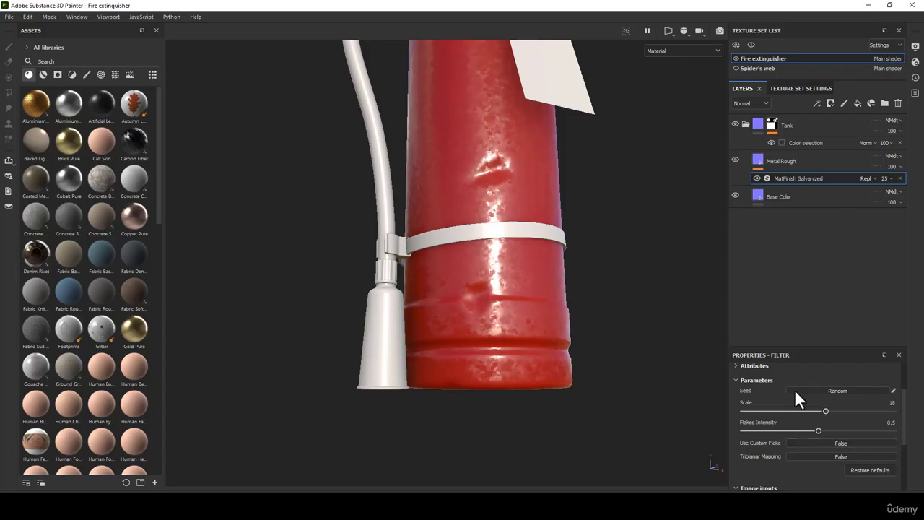
Set the galvanized filter's flakes intensity to 0.1, enable its triplanar mapping and check the tank's surface.
left_click(887, 423)
type("0.1")
key("Return")
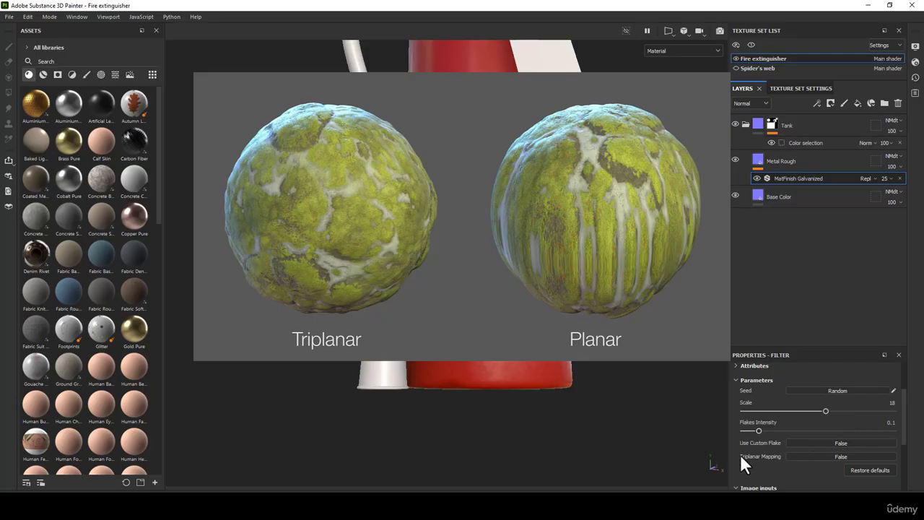
left_click(821, 456)
mouse_move(506, 230)
left_mouse_down("alt")
mouse_move(736, 231)
mouse_move(517, 371)
mouse_move(563, 238)
mouse_move(505, 245)
left_mouse_up("alt")
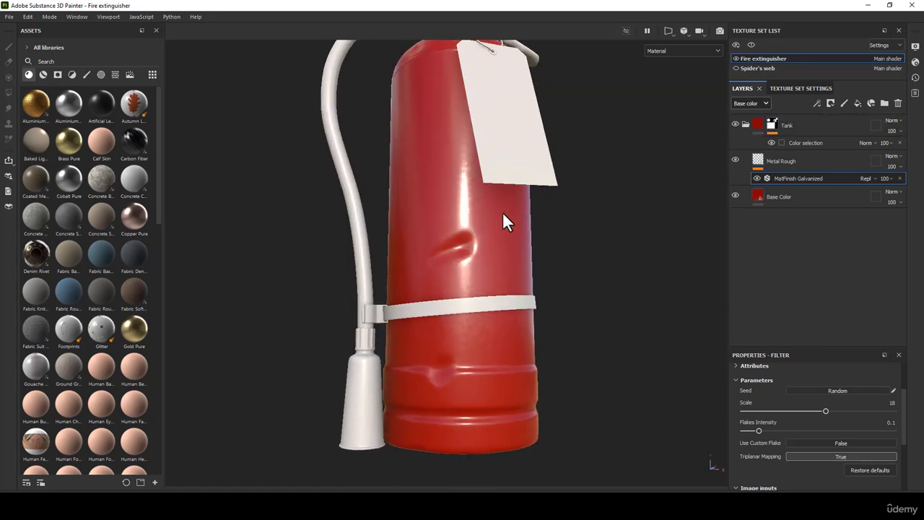
left_click_drag(502, 212, 478, 228, "alt")
right_click_drag(478, 227, 466, 180, "alt")
left_click_drag(466, 180, 500, 186, "alt")
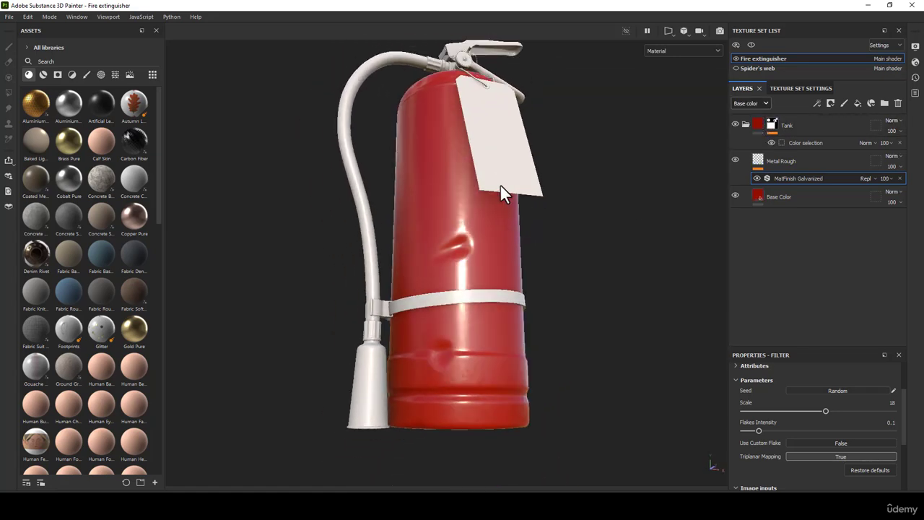
Export the textures again, inspect the updated tank in Marmoset Toolbag, and close the export dialog in Substance 3D Painter.
left_click(9, 17)
left_click(23, 146)
left_click(692, 424)
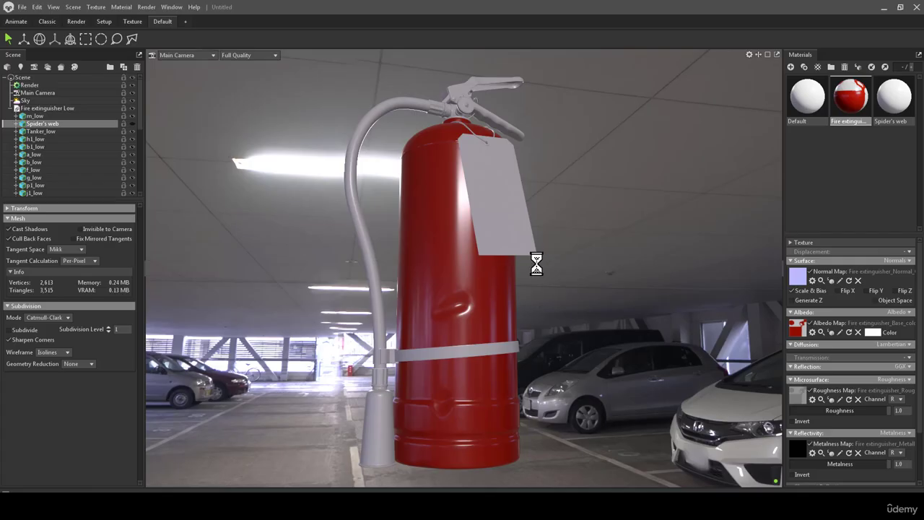
left_click_drag(451, 238, 556, 294)
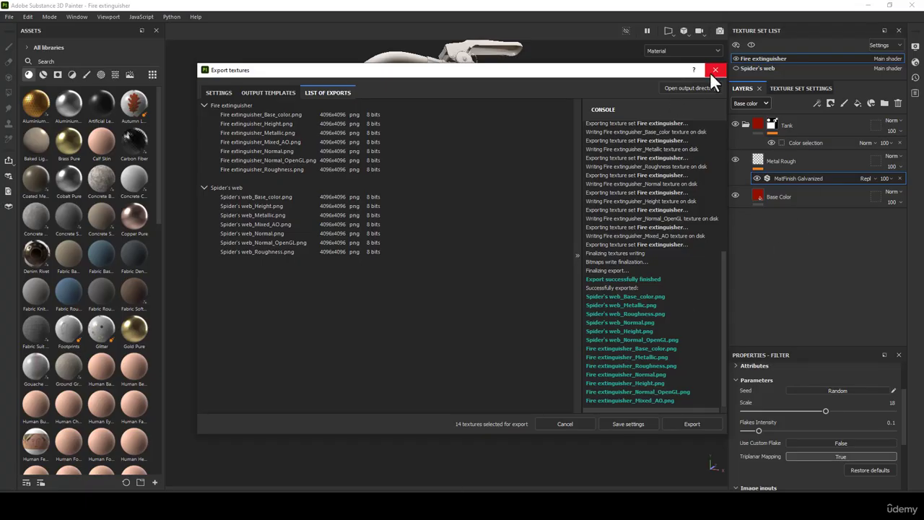
left_click(714, 71)
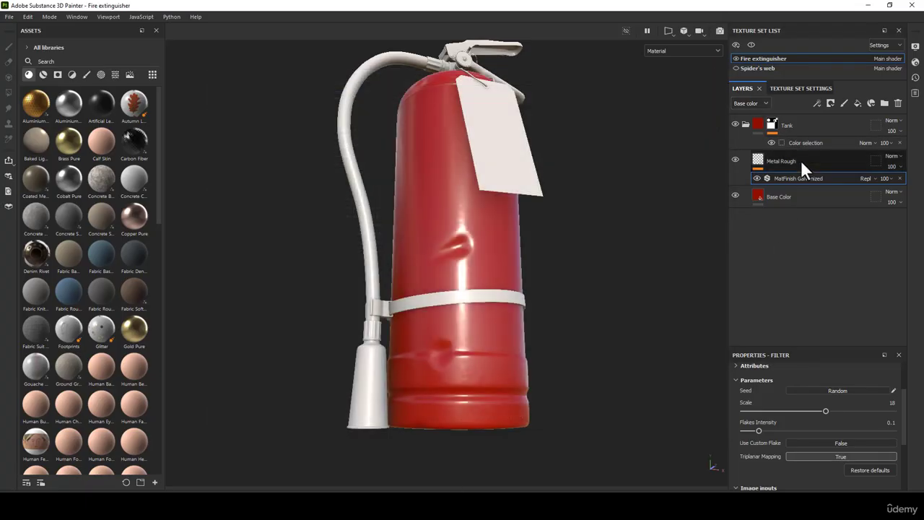
Add a fill layer named Roughness Variation 1 above Metal Rough.
left_click(761, 163)
left_click(857, 104)
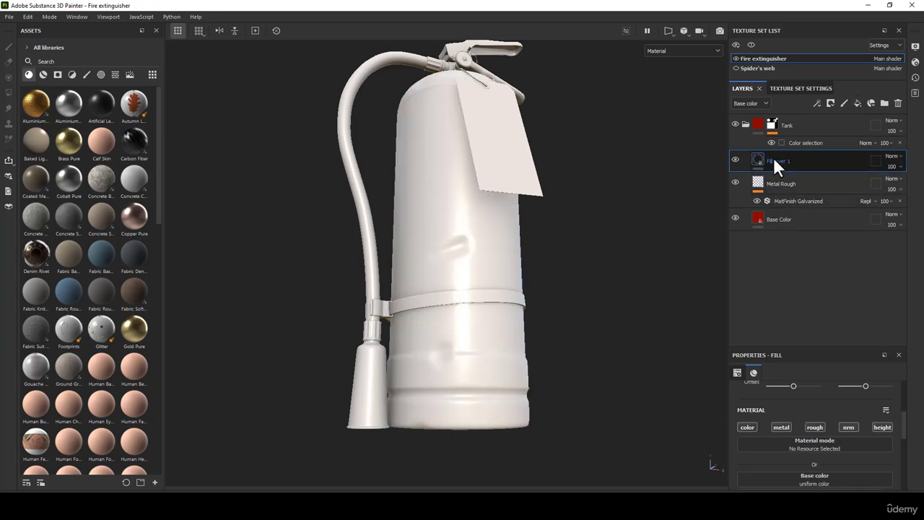
double_click(779, 162)
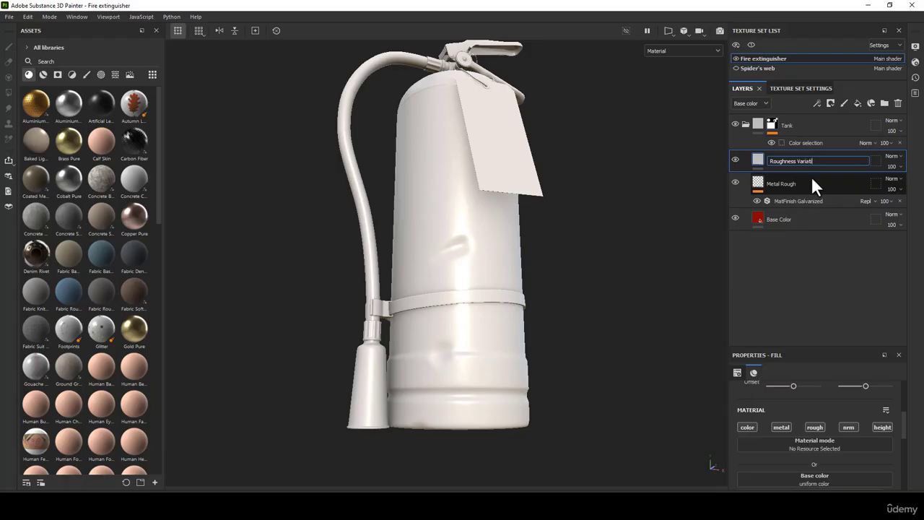
type("1")
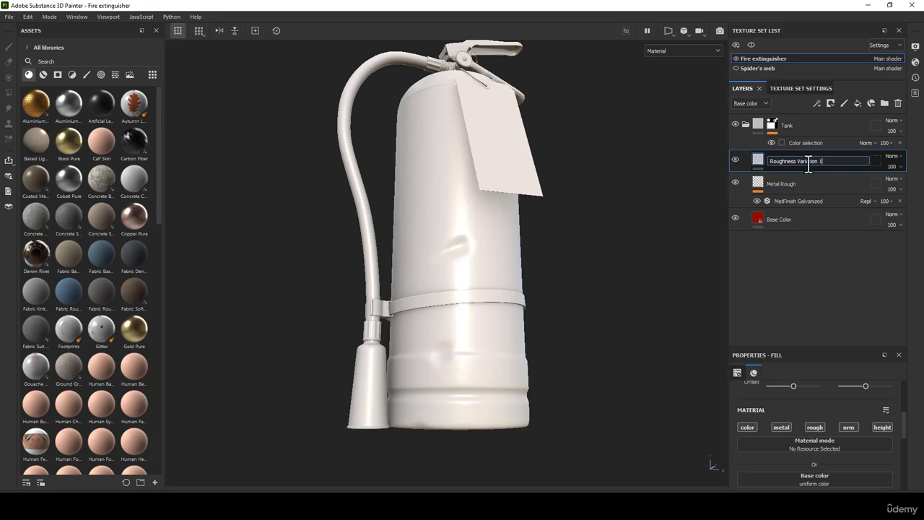
Limit the Roughness Variation 1 layer to the roughness channel and adjust its roughness value.
left_click(757, 162)
left_click(749, 427)
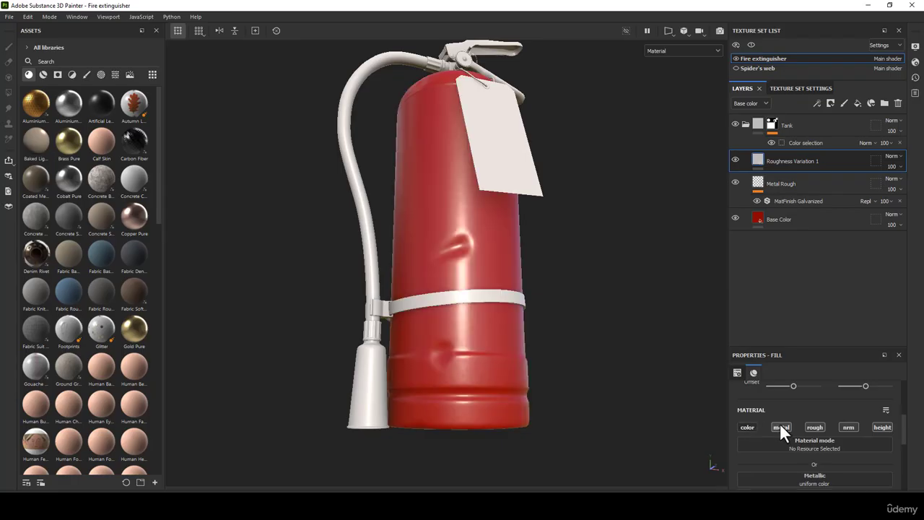
left_click(781, 427)
scroll(841, 429, "down", 1)
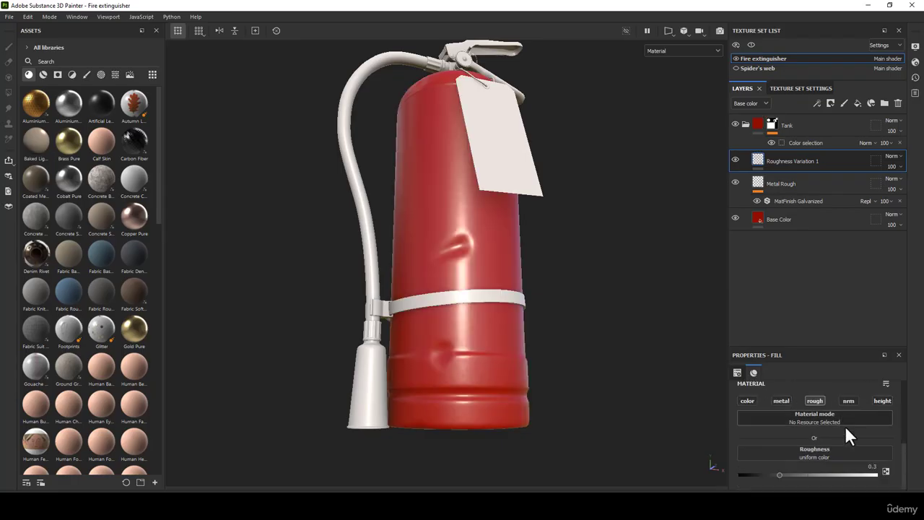
left_click(872, 465)
left_click_drag(781, 474, 777, 475)
left_click(870, 466)
Add a black mask to the Roughness Variation 1 layer and put a fill effect in it.
right_click(778, 163)
left_click(794, 167)
right_click(772, 164)
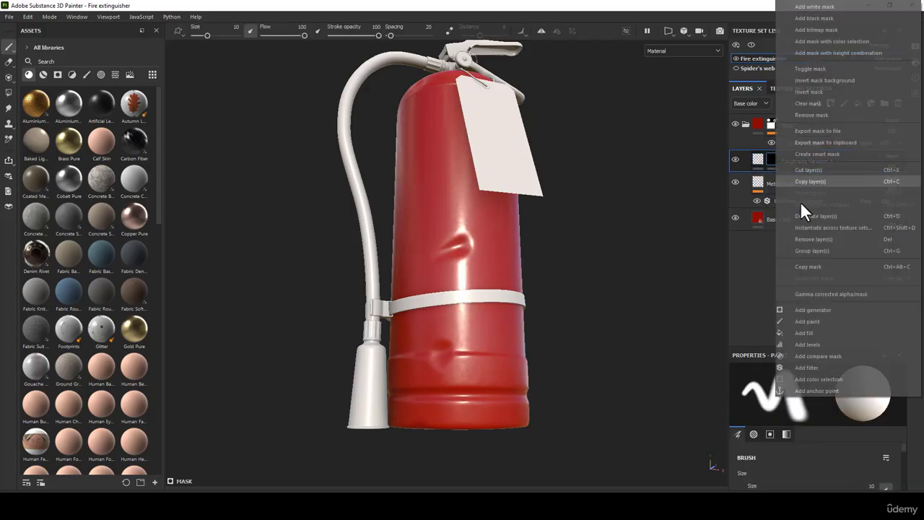
left_click(805, 334)
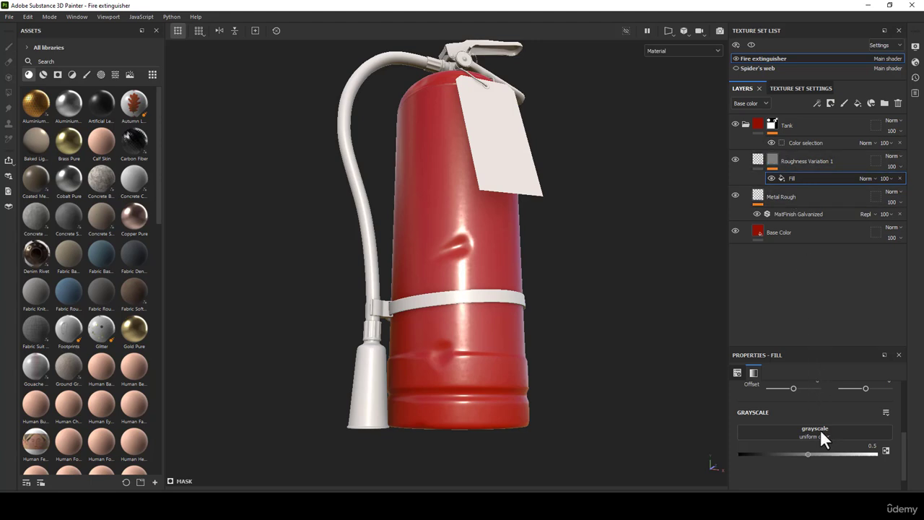
Search the grayscale resources for Grunge Scratches and assign Grunge Scratches Dirty to the mask's fill.
scroll(830, 436, "up", 5)
scroll(835, 439, "down", 4)
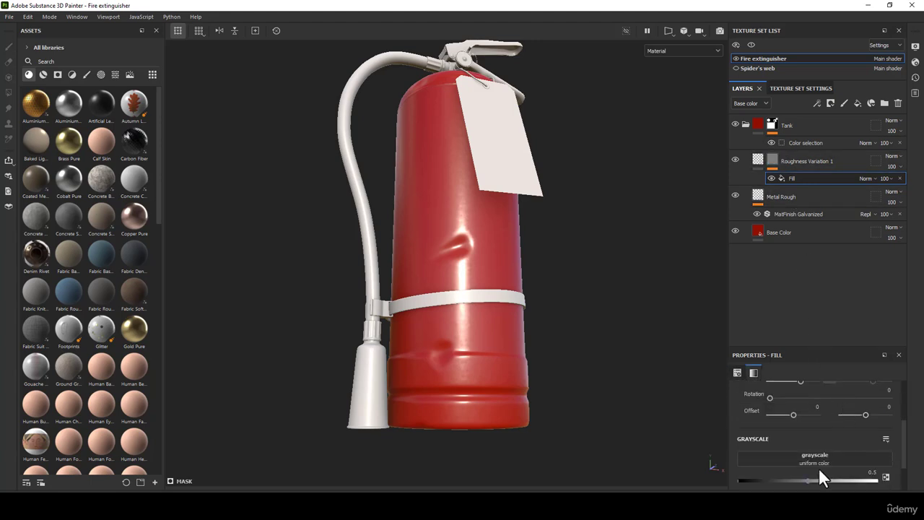
left_click(815, 460)
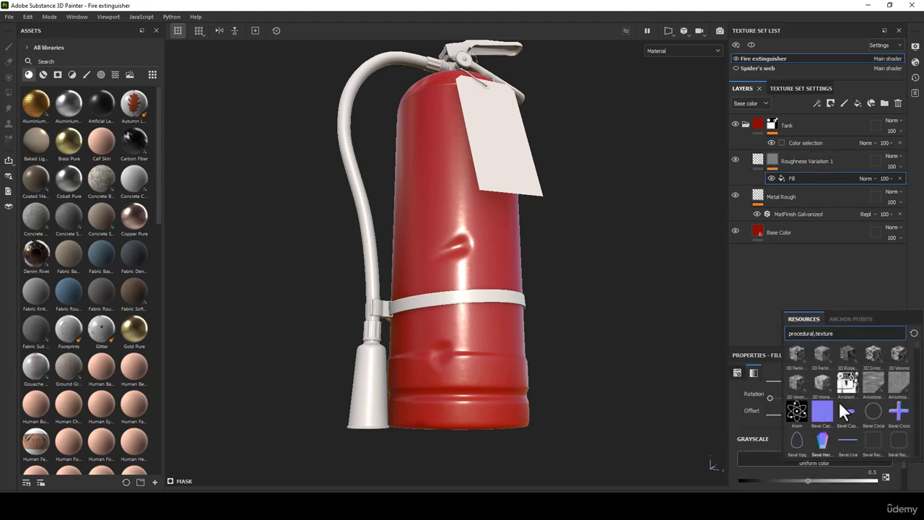
mouse_move(865, 334)
type("Grung")
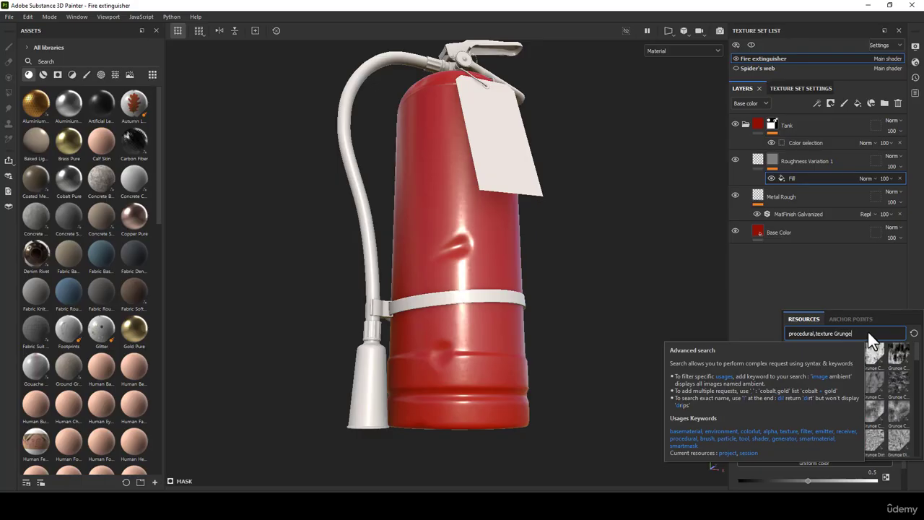
type("e")
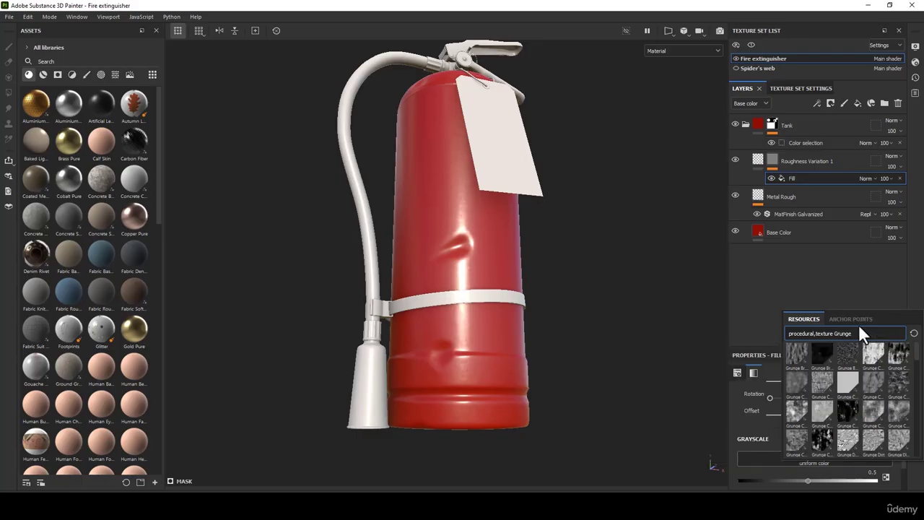
type(" Sc")
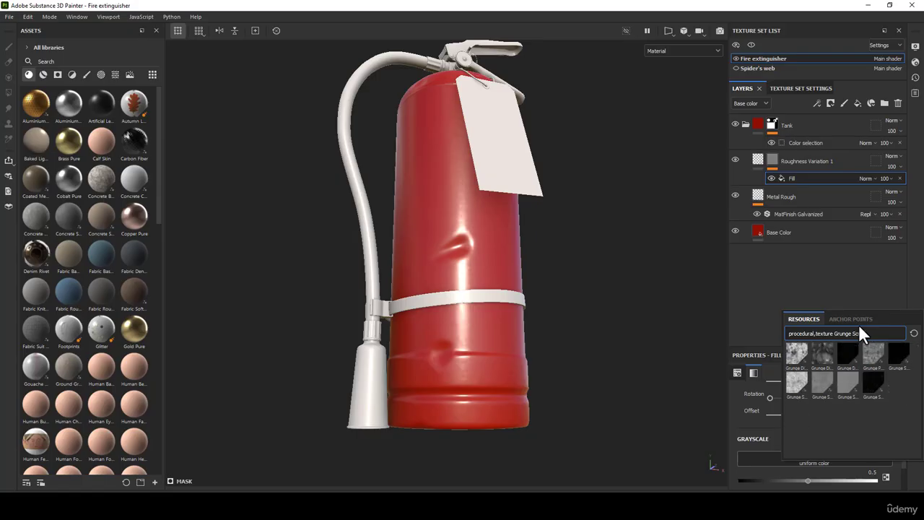
type("ratches")
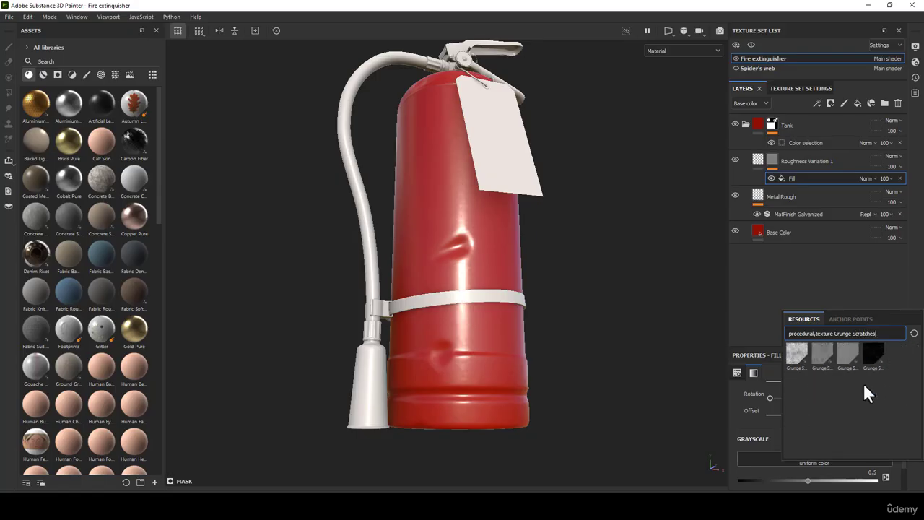
mouse_move(820, 358)
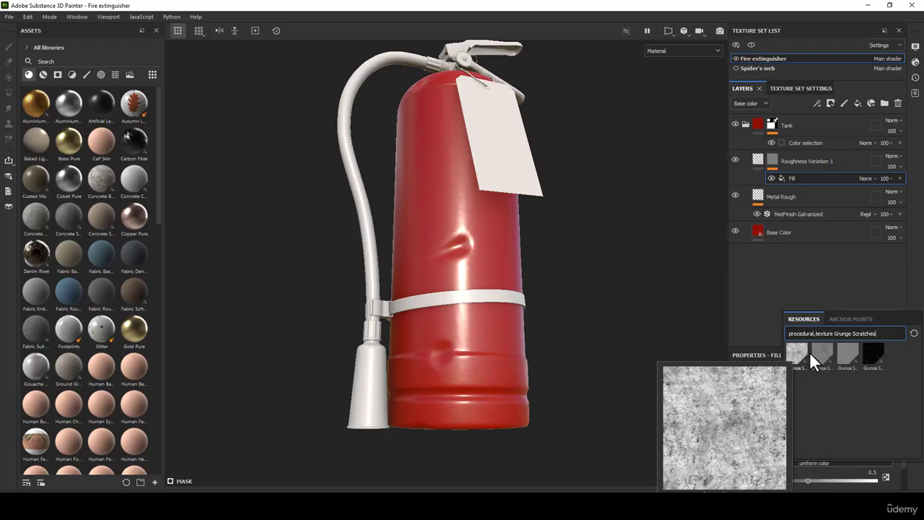
left_click(821, 352)
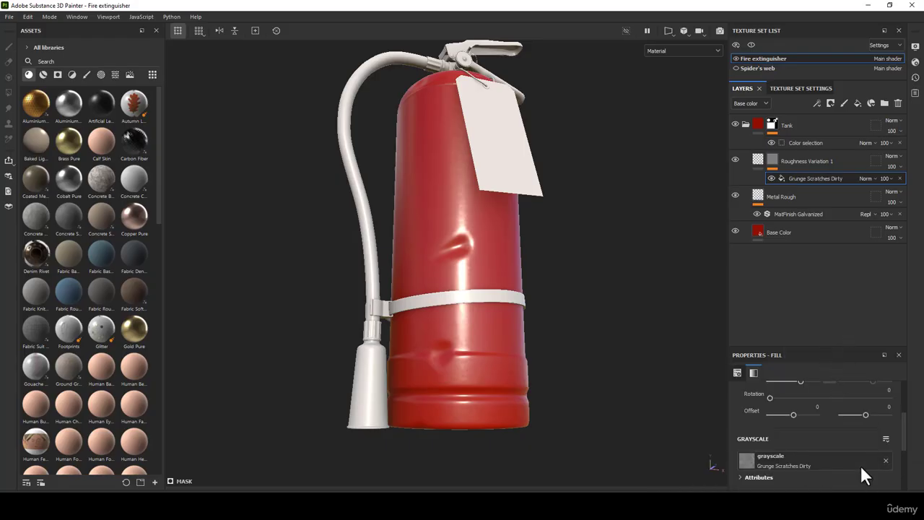
Set the Grunge Scratches Dirty mask fill to tri-planar projection and its balance to 0.49.
scroll(859, 448, "down", 2)
scroll(838, 426, "up", 2)
left_click(804, 407)
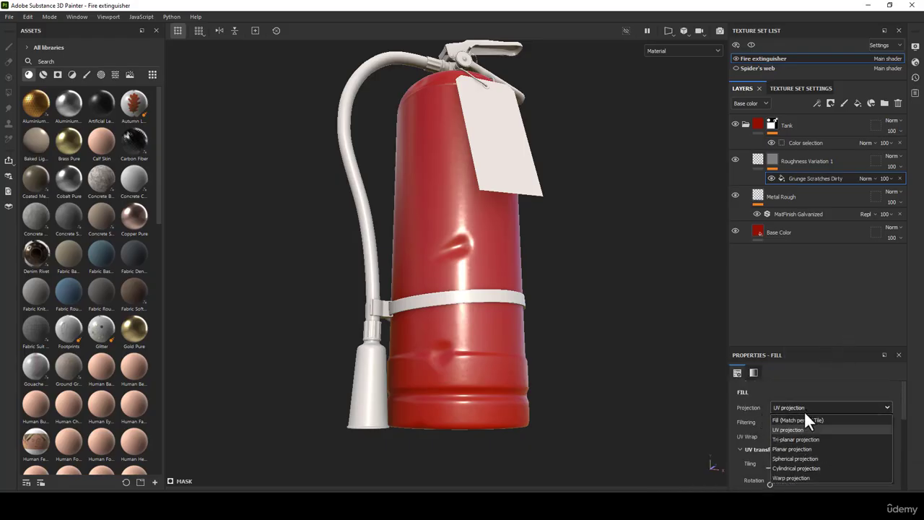
left_click(794, 438)
scroll(875, 434, "down", 4)
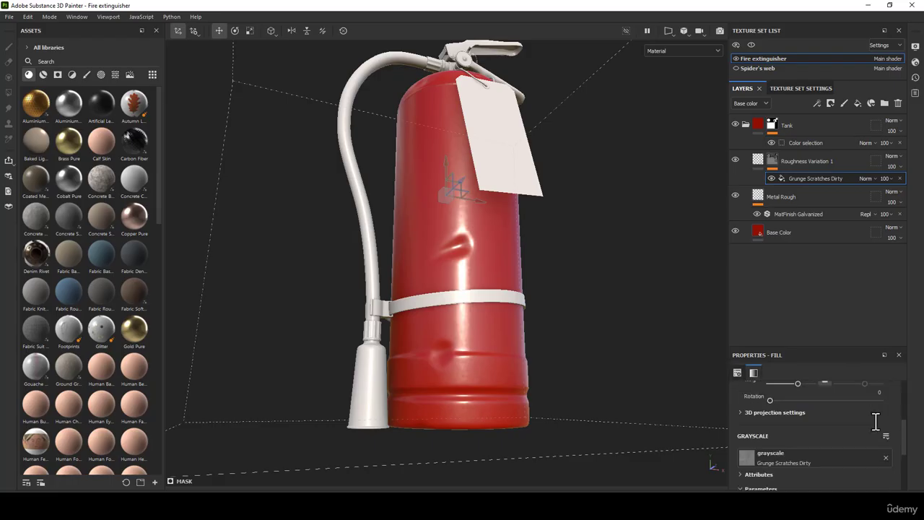
scroll(872, 427, "down", 2)
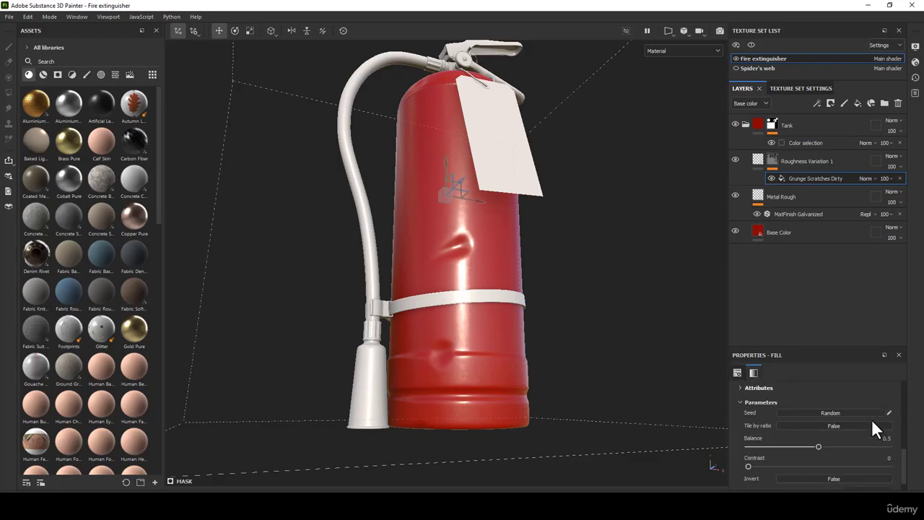
scroll(871, 426, "down", 1)
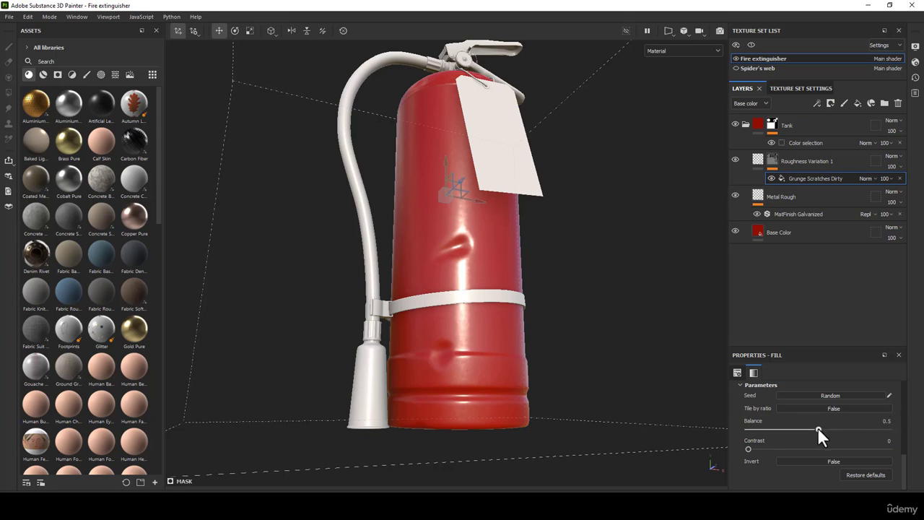
left_click_drag(818, 428, 816, 427)
Set the tiling of the Grunge Scratches Dirty mask fill to 6.
scroll(830, 451, "up", 6)
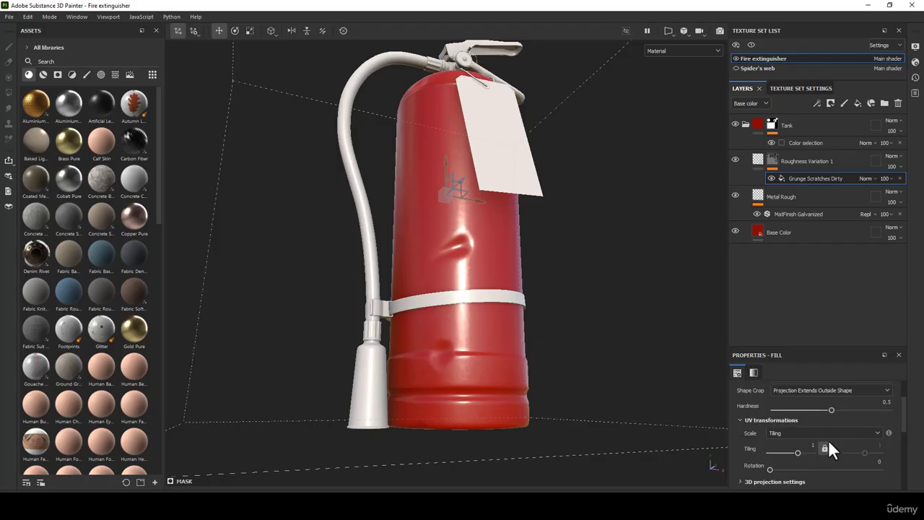
type("6")
key("Return")
Display only the mask in the viewport and examine the tiled grunge pattern around the extinguisher.
left_click(695, 52)
left_click(671, 111)
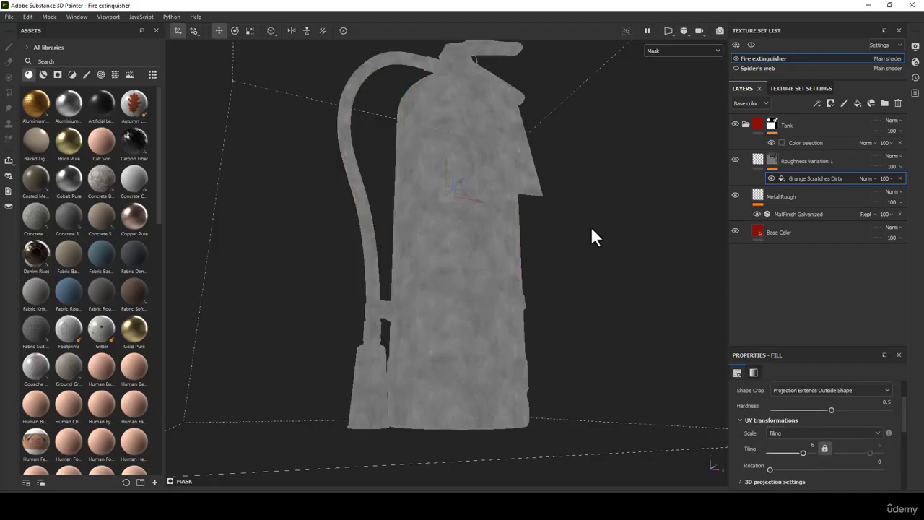
middle_click_drag(462, 316, 455, 251, "alt")
right_click_drag(454, 251, 528, 267, "alt")
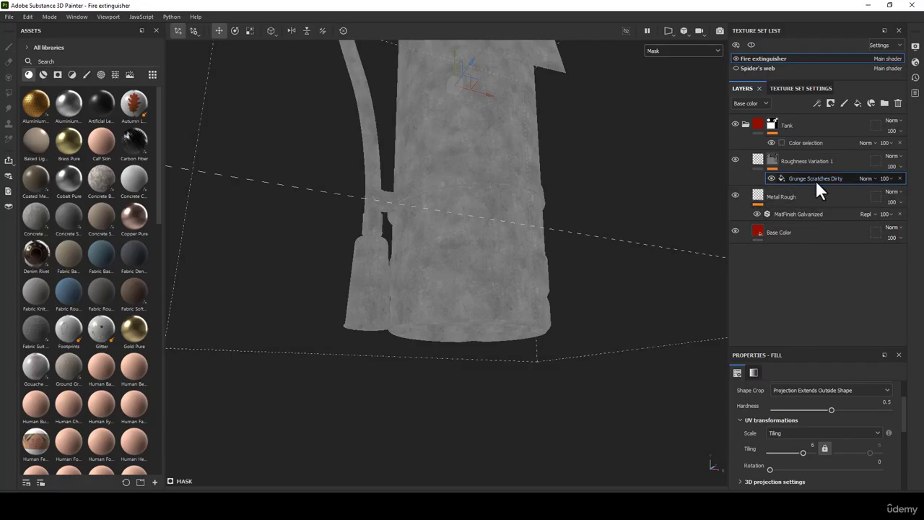
left_click_drag(623, 169, 667, 40, "alt")
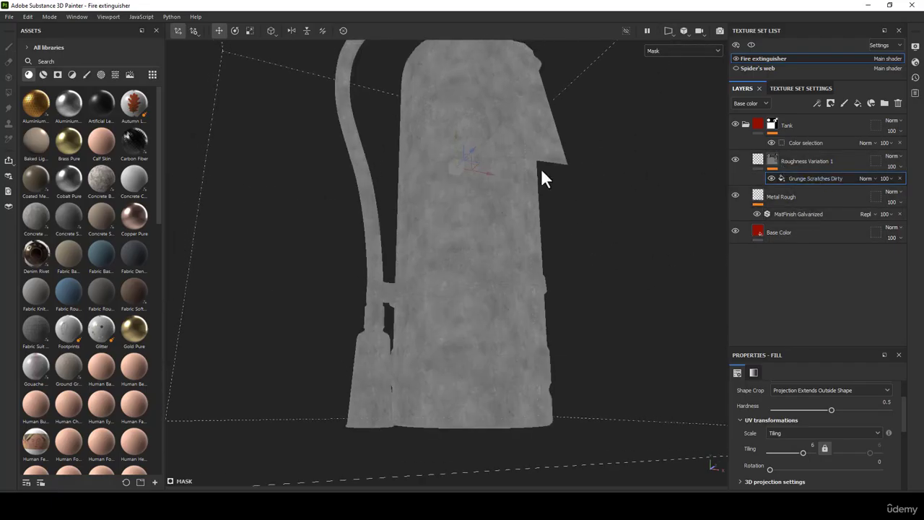
left_click_drag(545, 178, 503, 249, "alt")
scroll(844, 440, "down", 6)
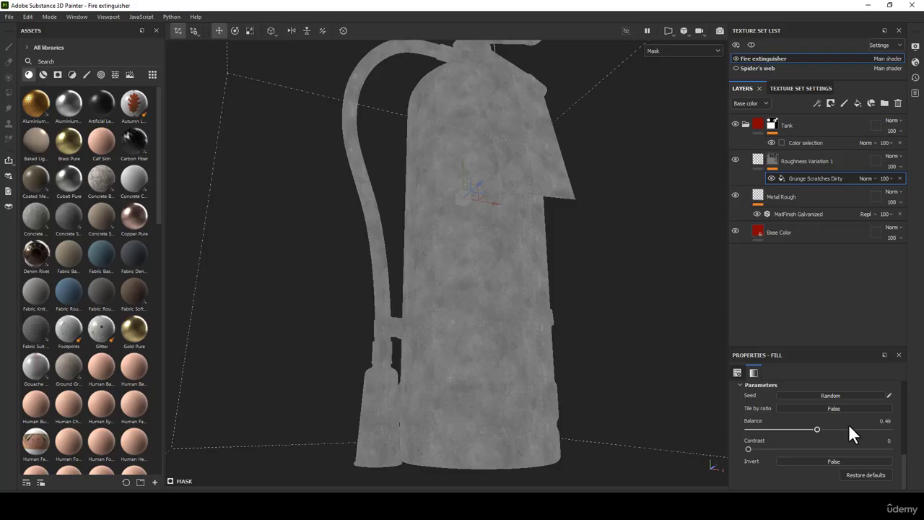
scroll(850, 428, "up", 1)
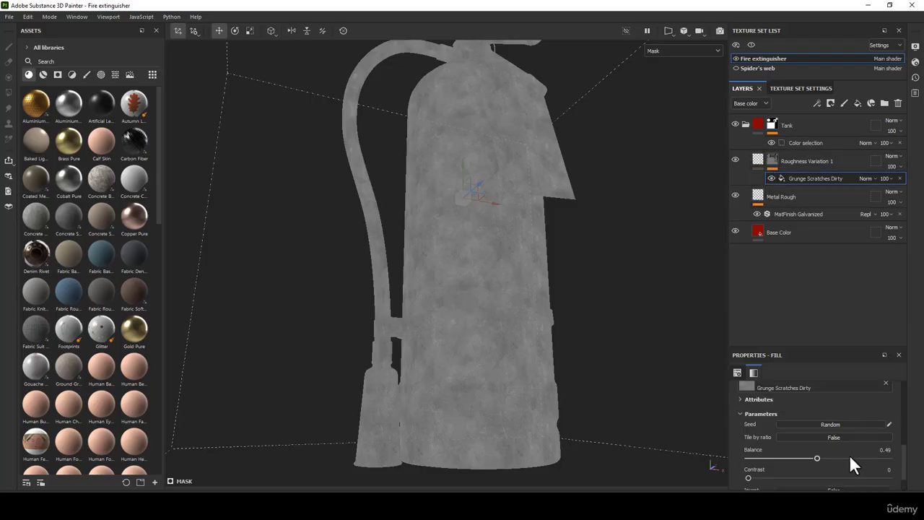
Add a Levels effect to the Roughness Variation 1 mask, with input black at 0.399 and input white at 0.545.
right_click(774, 159)
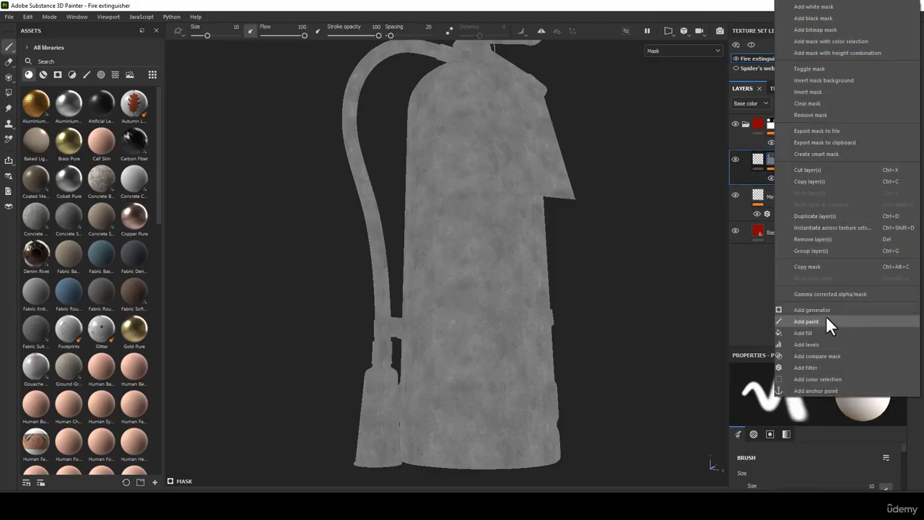
left_click(808, 345)
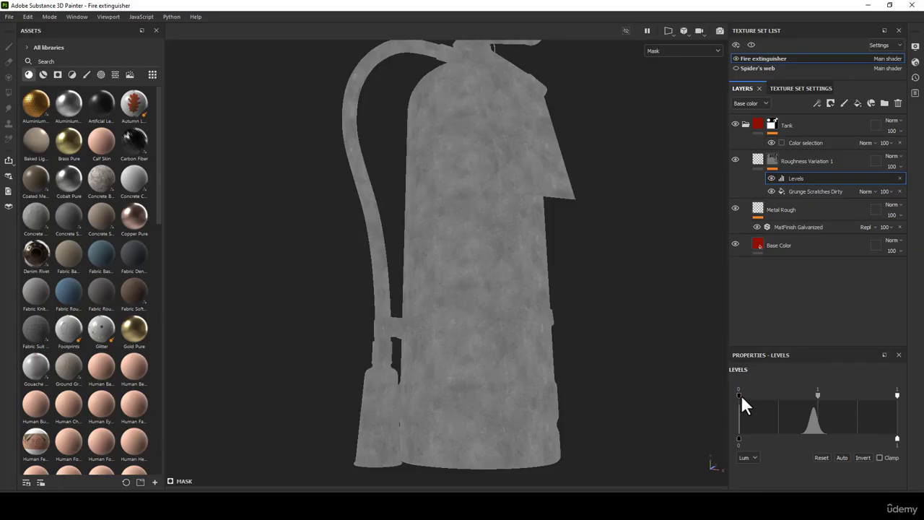
left_click_drag(739, 395, 801, 396)
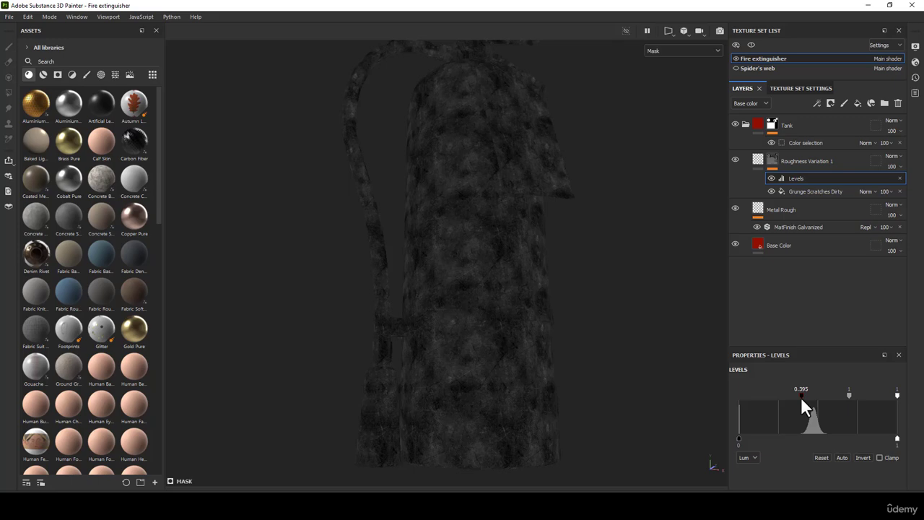
left_click_drag(897, 395, 868, 396)
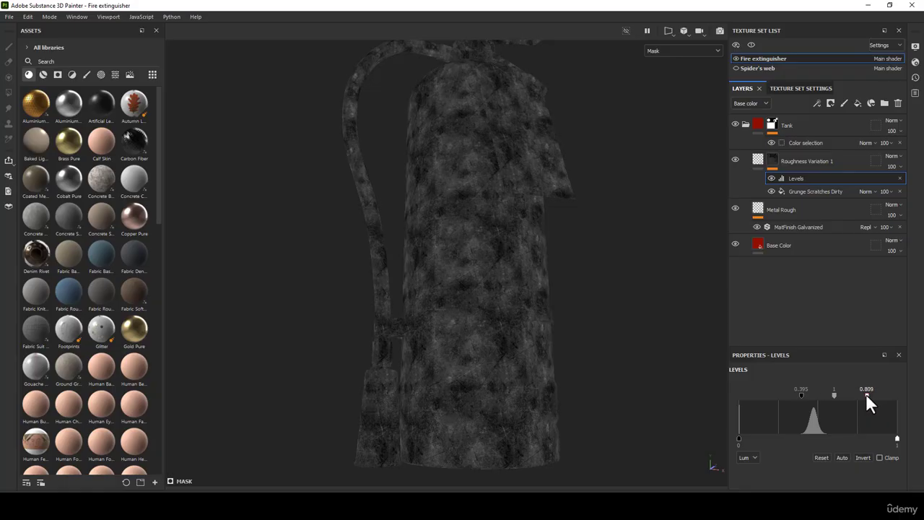
double_click(866, 389)
left_click_drag(894, 392, 882, 390)
key("Return")
double_click(803, 389)
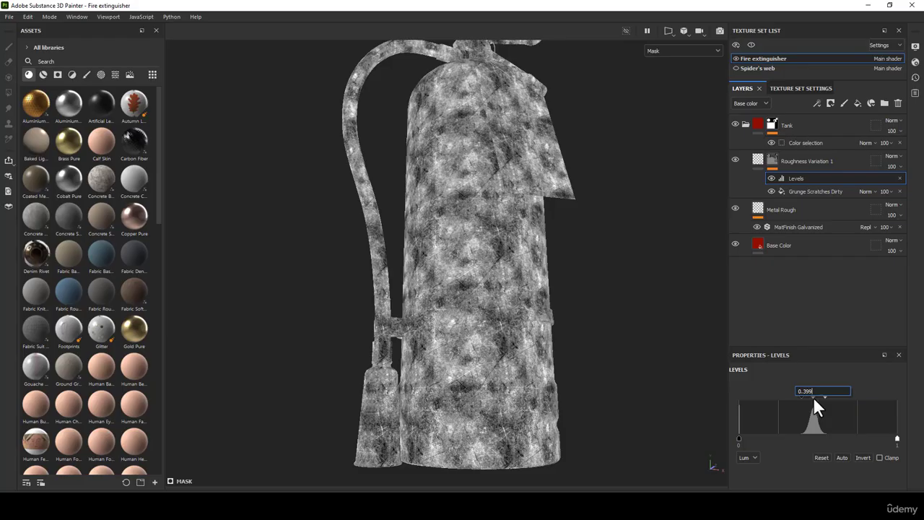
key("Return")
Examine the high-contrast grunge mask up close along the tank, hose and tag.
scroll(619, 281, "up", 3)
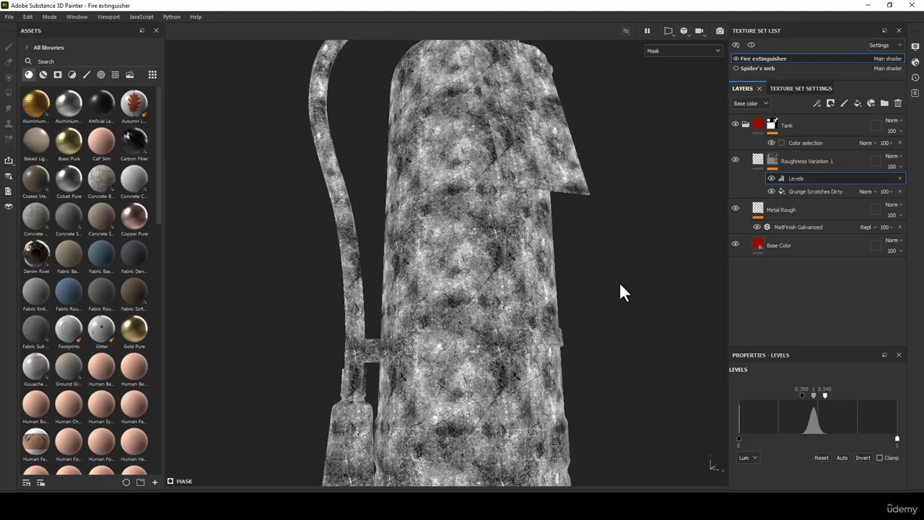
scroll(617, 279, "down", 4)
mouse_move(616, 277)
left_mouse_down("alt")
mouse_move(622, 264)
mouse_move(610, 265)
left_mouse_up("alt")
middle_click_drag(610, 264, 578, 231, "alt")
scroll(633, 281, "up", 2)
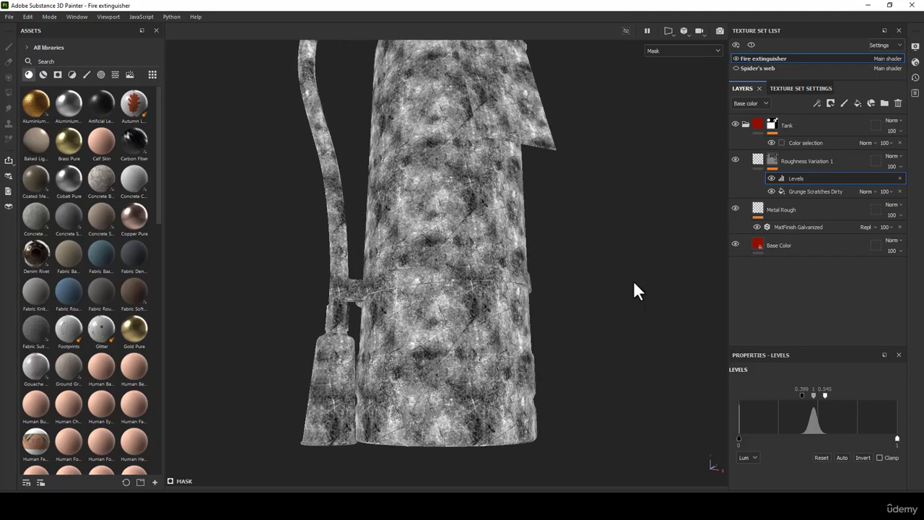
Return to the full material view and compare the tank's reflections with those in Marmoset Toolbag under rotated lighting.
left_click(757, 159)
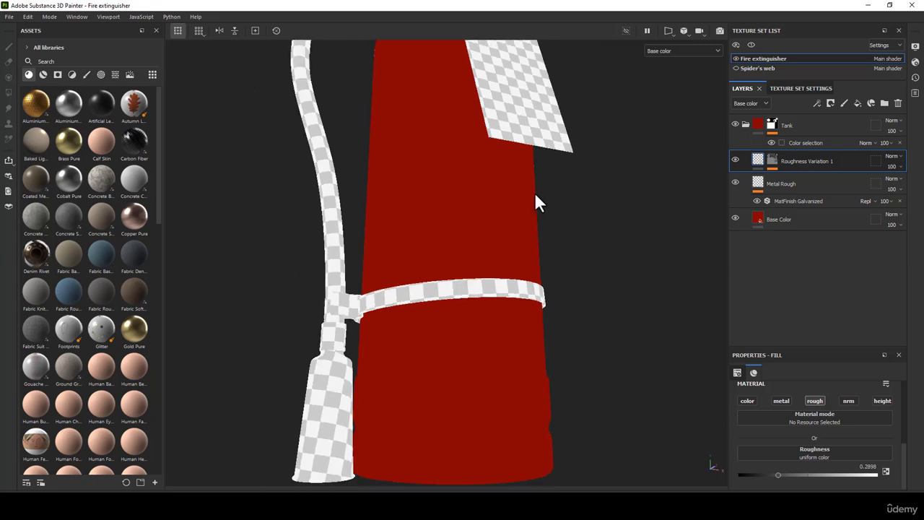
key("m")
left_click_drag(495, 233, 579, 228, "alt")
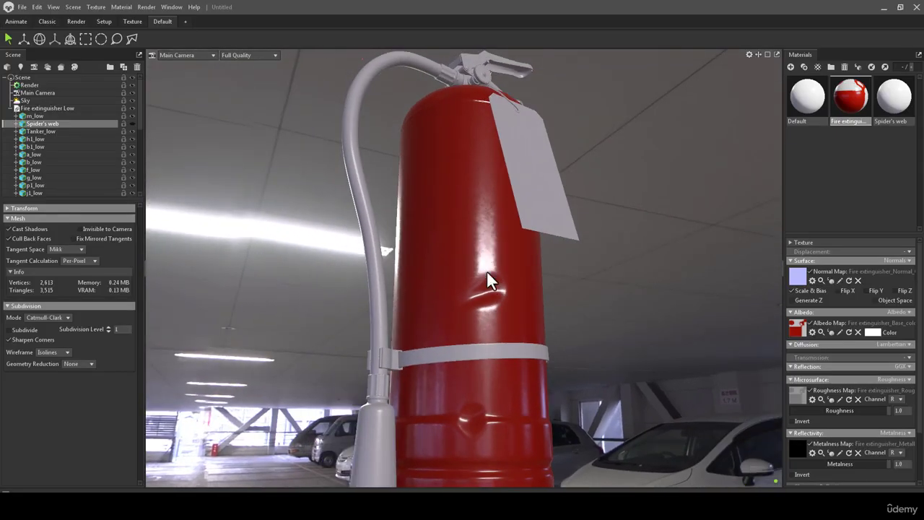
mouse_move(486, 279)
left_mouse_down("shift")
mouse_move(465, 277)
mouse_move(474, 278)
left_mouse_up("shift")
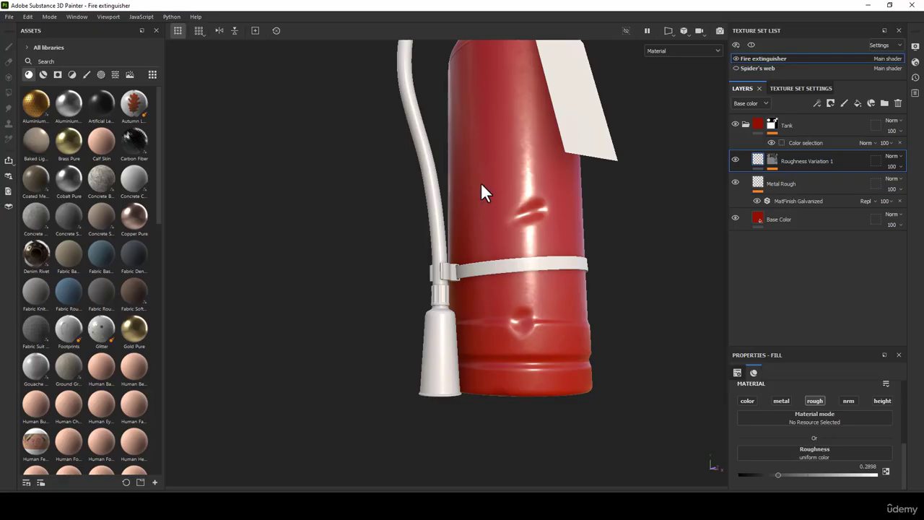
scroll(552, 211, "up", 3)
left_click_drag(535, 189, 521, 168, "alt")
Export the textures of both texture sets as 4096 PNGs and preview the tank in Marmoset Toolbag.
left_click(8, 16)
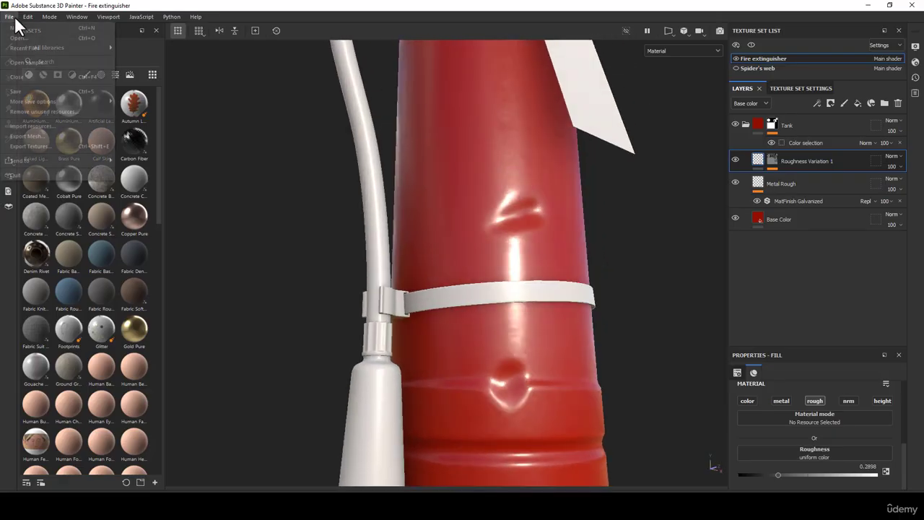
left_click(35, 143)
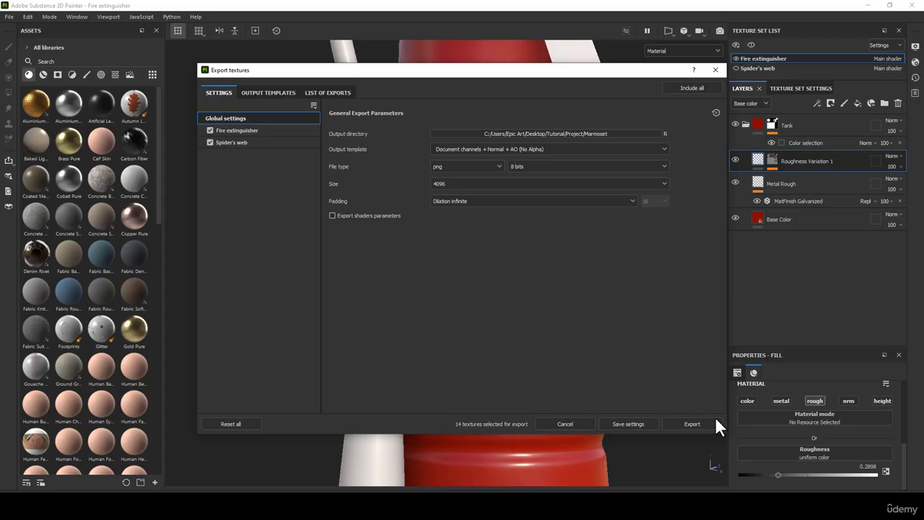
left_click(705, 422)
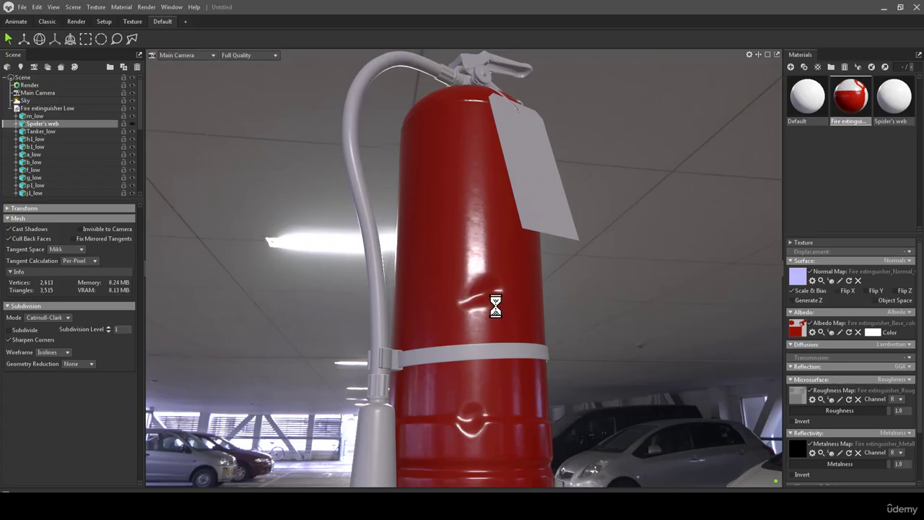
left_click_drag(479, 284, 498, 274)
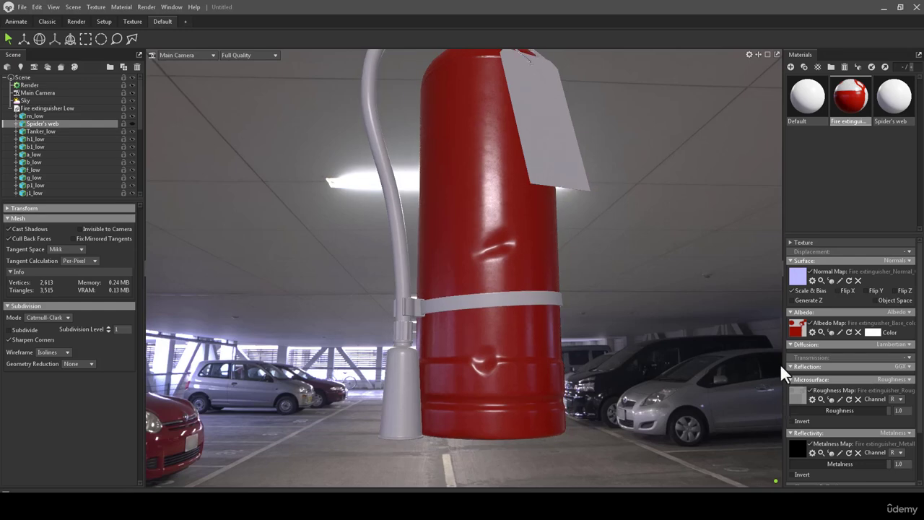
Enable the Occlusion component on the Fire extinguisher material and inspect the tank's shading.
scroll(833, 353, "down", 2)
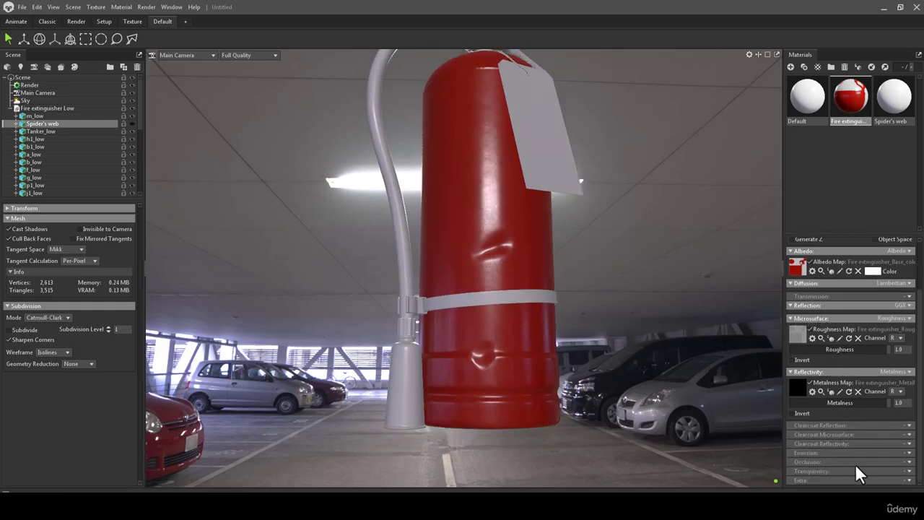
left_click(909, 461)
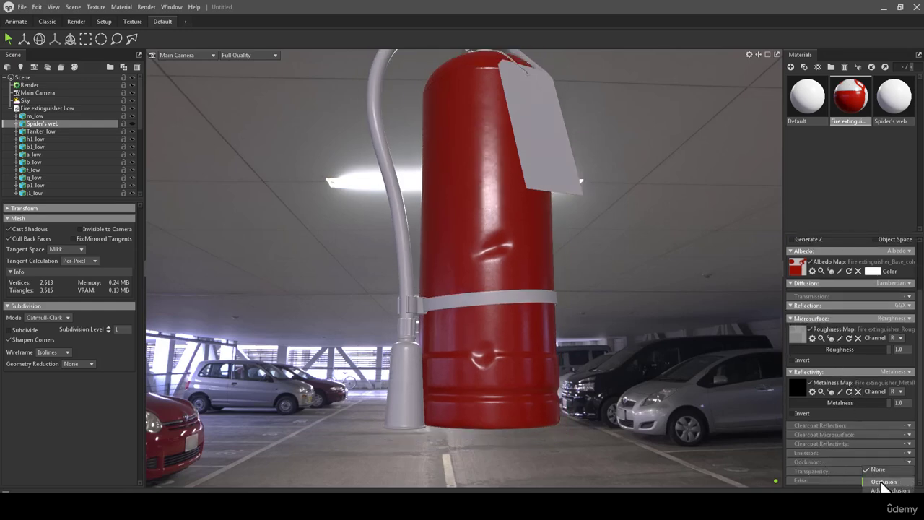
left_click(884, 482)
scroll(851, 433, "down", 1)
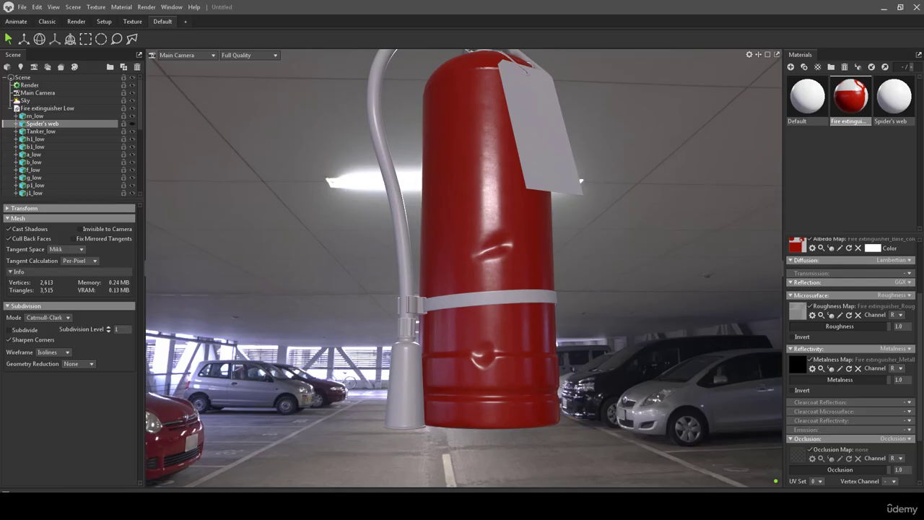
mouse_move(782, 413)
left_mouse_down()
mouse_move(799, 454)
mouse_move(822, 469)
mouse_move(806, 467)
mouse_move(830, 469)
left_mouse_up()
left_click_drag(722, 412, 545, 355)
mouse_move(846, 468)
left_mouse_down()
mouse_move(866, 471)
mouse_move(798, 478)
mouse_move(841, 476)
left_mouse_up()
mouse_move(644, 417)
left_mouse_down()
mouse_move(581, 285)
mouse_move(621, 273)
mouse_move(453, 207)
mouse_move(530, 265)
mouse_move(542, 298)
mouse_move(488, 457)
left_mouse_up()
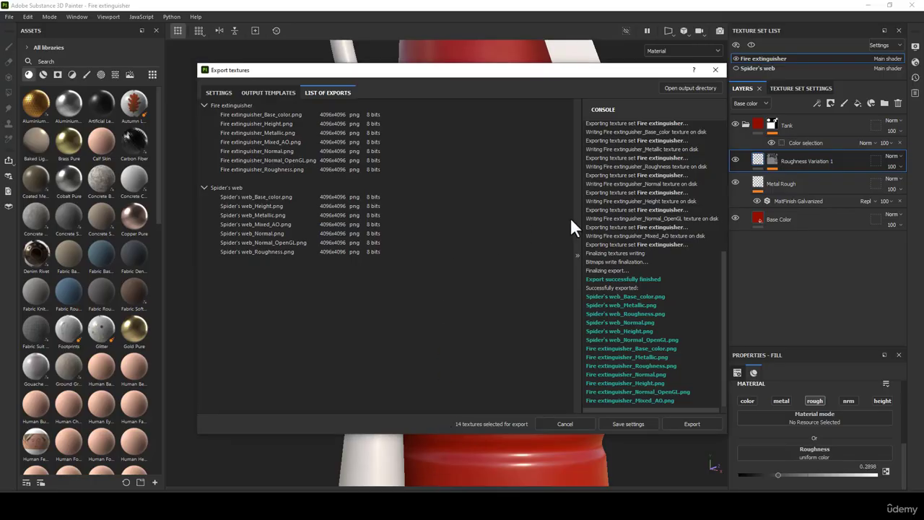
Back in Substance 3D Painter, duplicate the Roughness Variation 1 layer and rename the copy Roughness Variation 2.
left_click(715, 70)
right_click(809, 164)
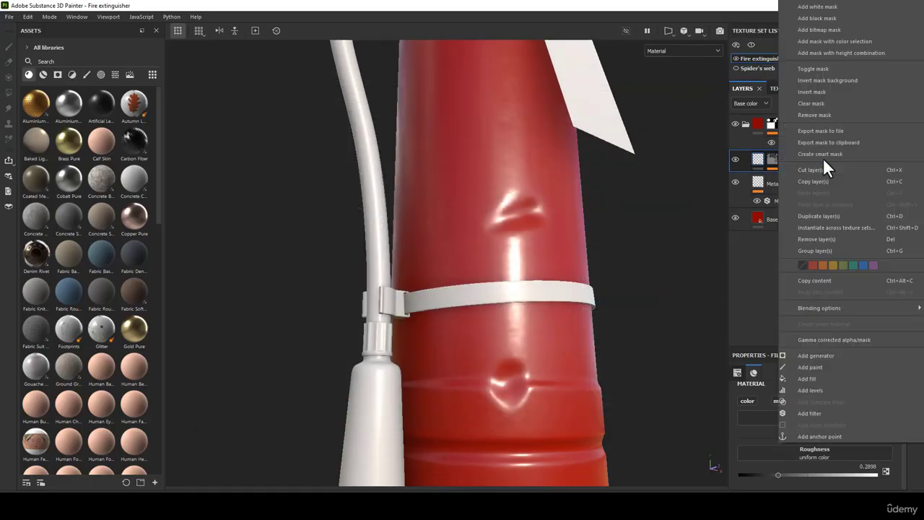
left_click(818, 215)
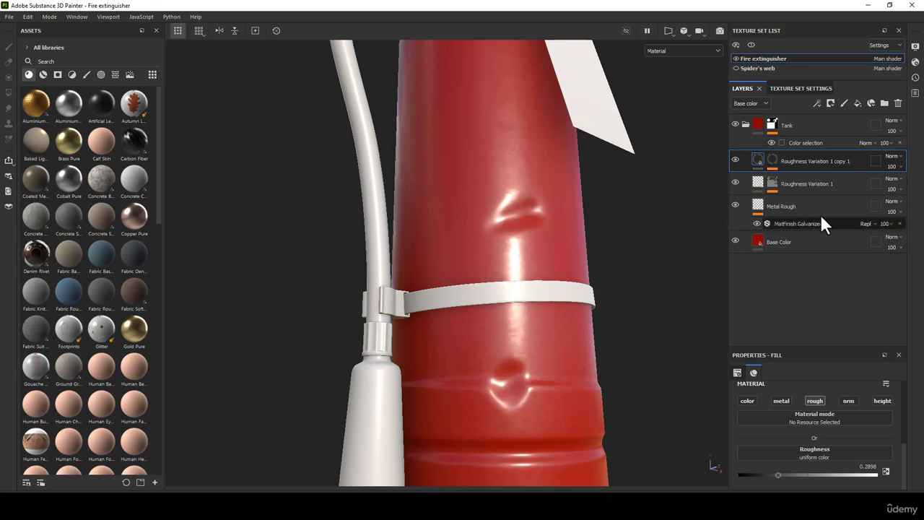
double_click(840, 157)
left_click(857, 161)
left_click_drag(859, 161, 835, 161)
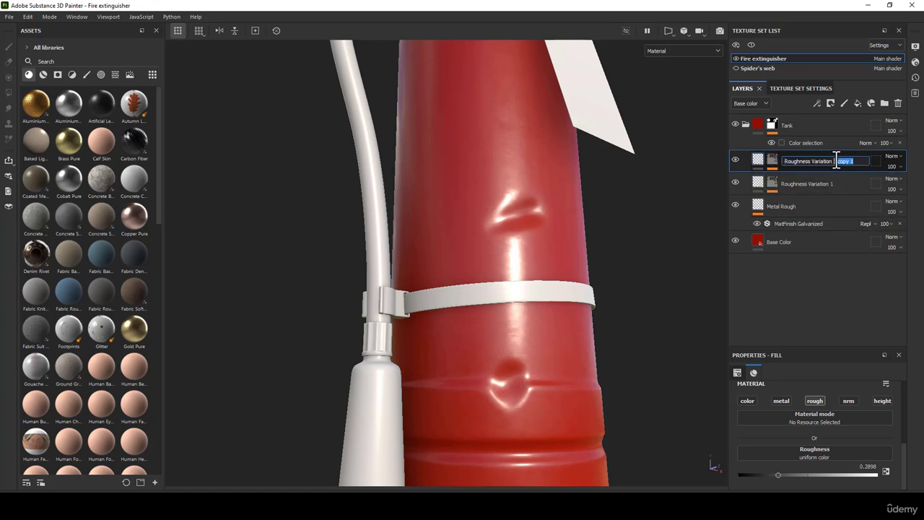
type("2")
key("Return")
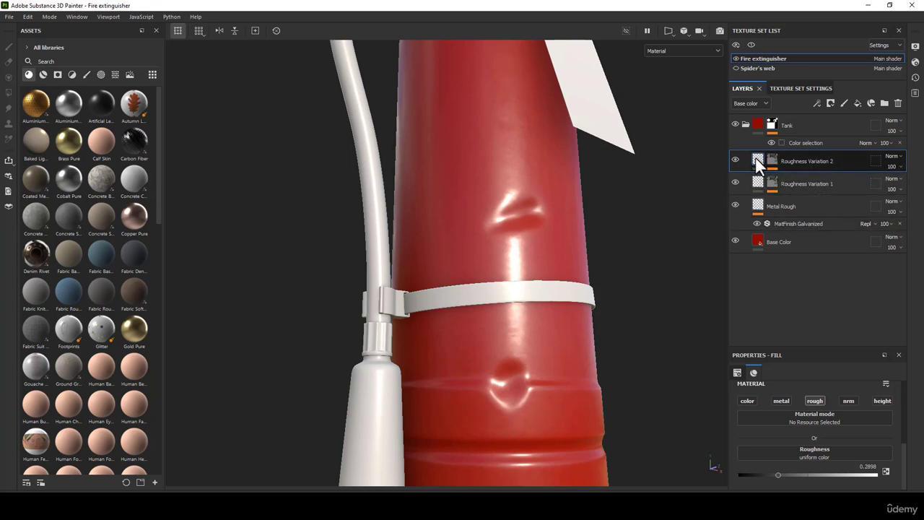
Change the uniform roughness value of the Roughness Variation 2 layer.
double_click(871, 466)
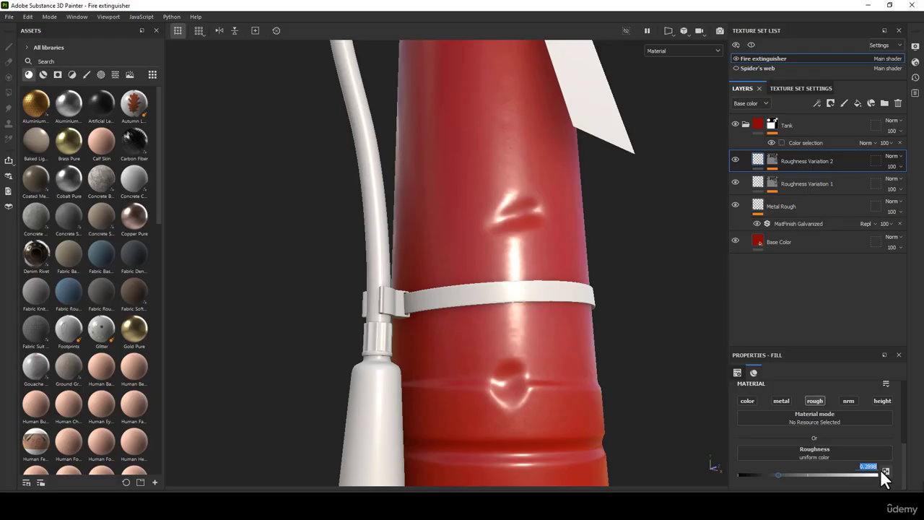
left_click_drag(879, 465, 869, 466)
type("571")
key("Return")
scroll(832, 445, "up", 2)
Remove the Levels effect from the mask of the Roughness Variation 2 layer.
left_click(777, 158)
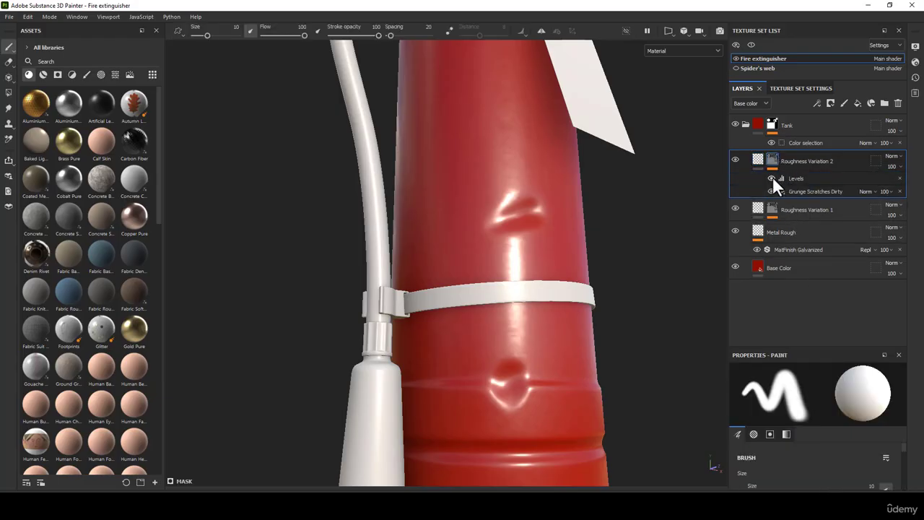
left_click(804, 180)
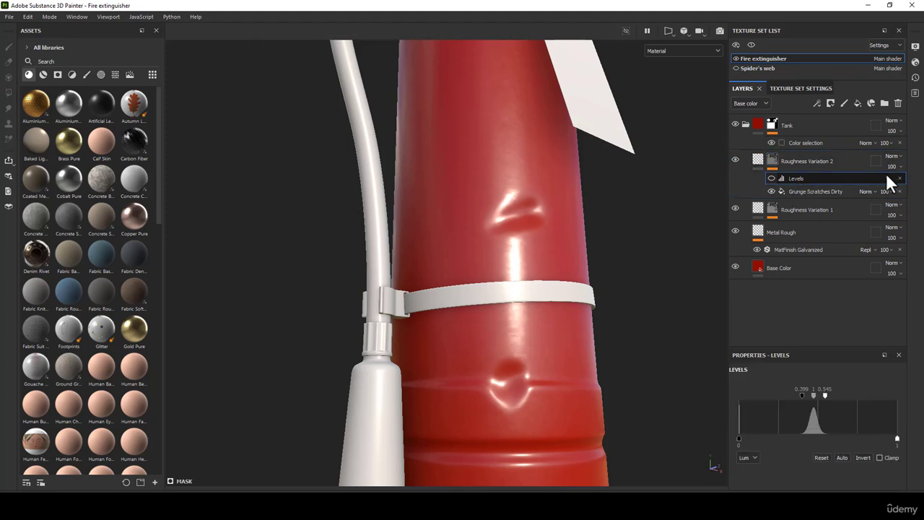
left_click(899, 178)
Search the texture assets for clouds and replace the Roughness Variation 2 mask's grayscale with Clouds 3.
scroll(811, 451, "down", 1)
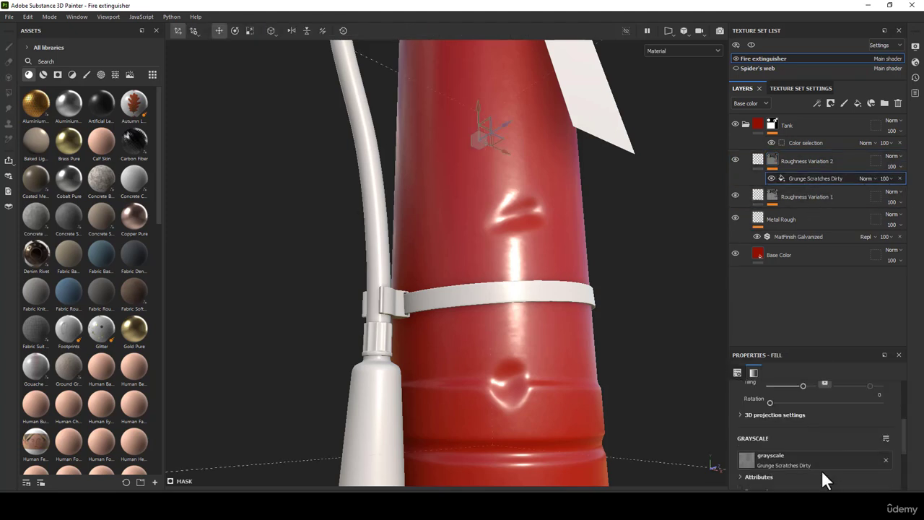
left_click(808, 466)
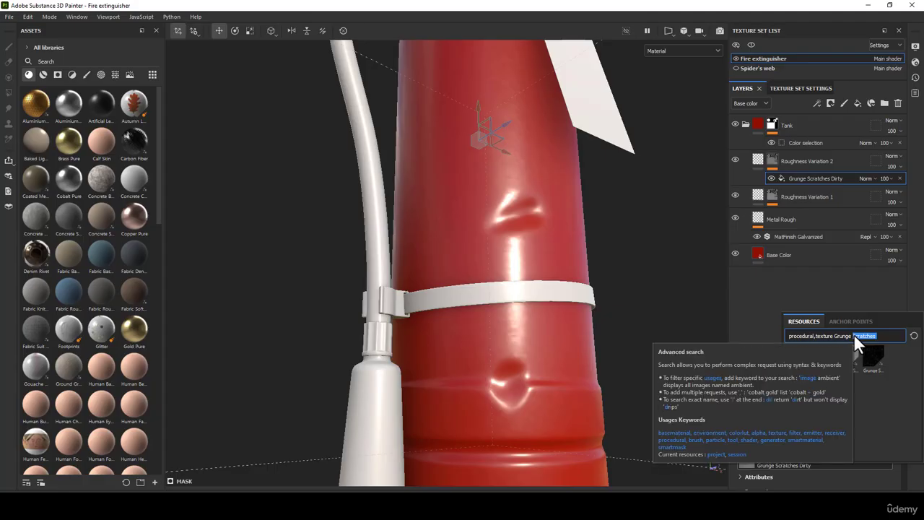
left_click(115, 73)
left_click(91, 61)
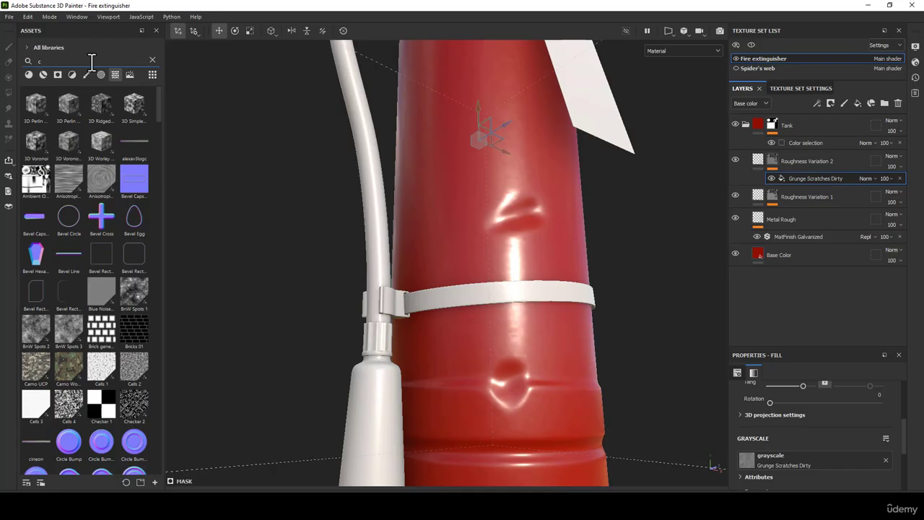
type("l")
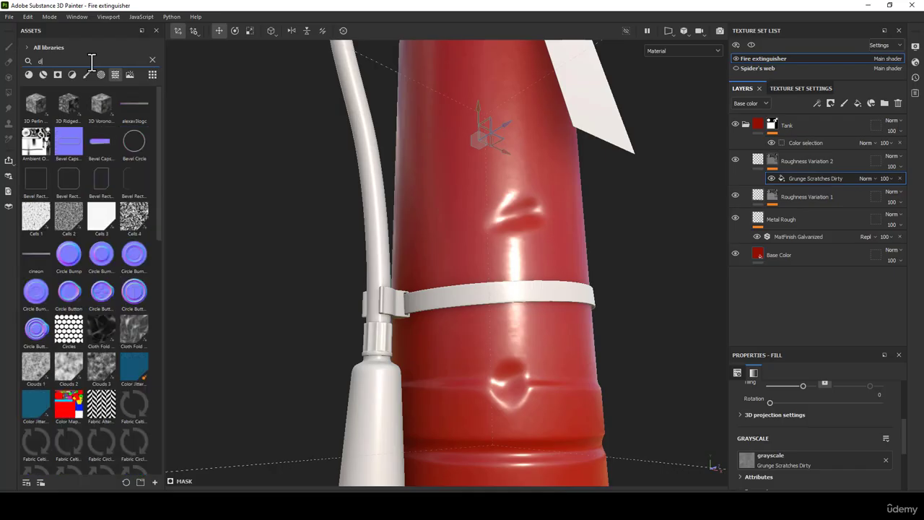
type("ouds")
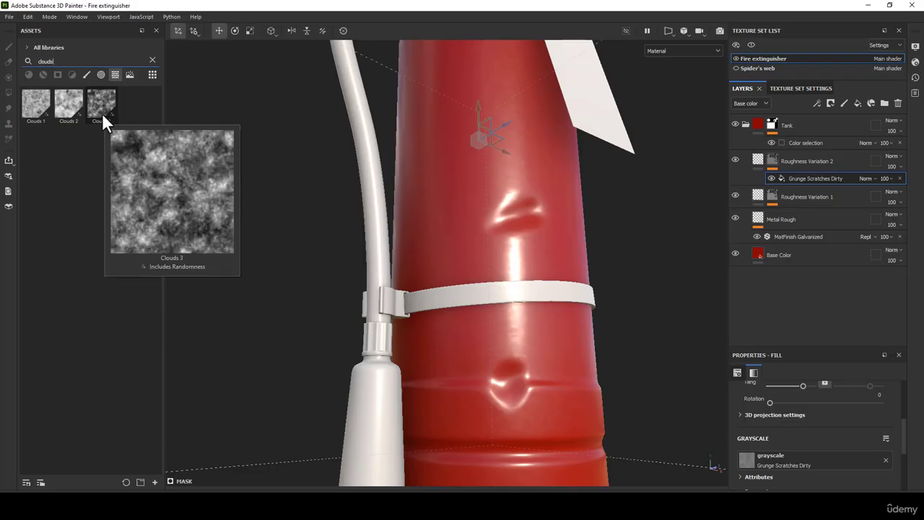
left_click_drag(102, 113, 787, 473)
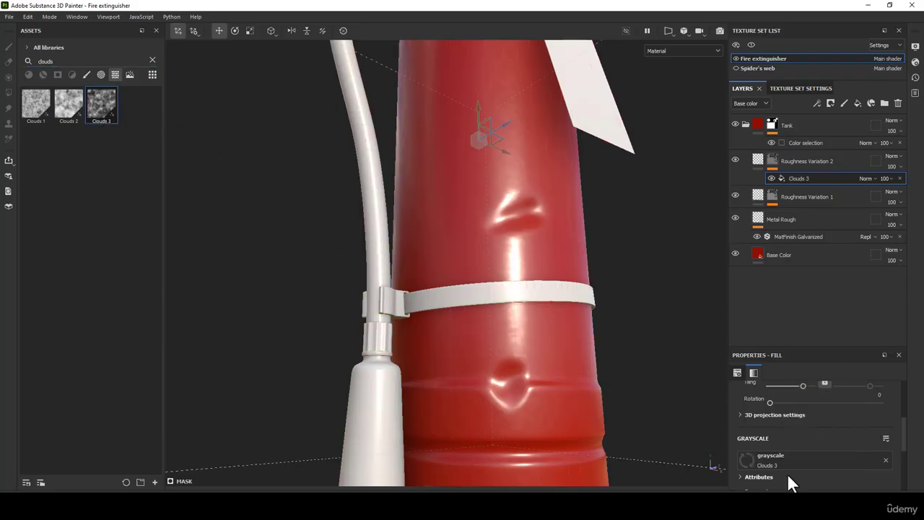
Set the tiling of the Clouds 3 mask fill to 3.
left_click_drag(650, 372, 545, 296, "alt")
middle_click_drag(546, 292, 548, 268, "alt")
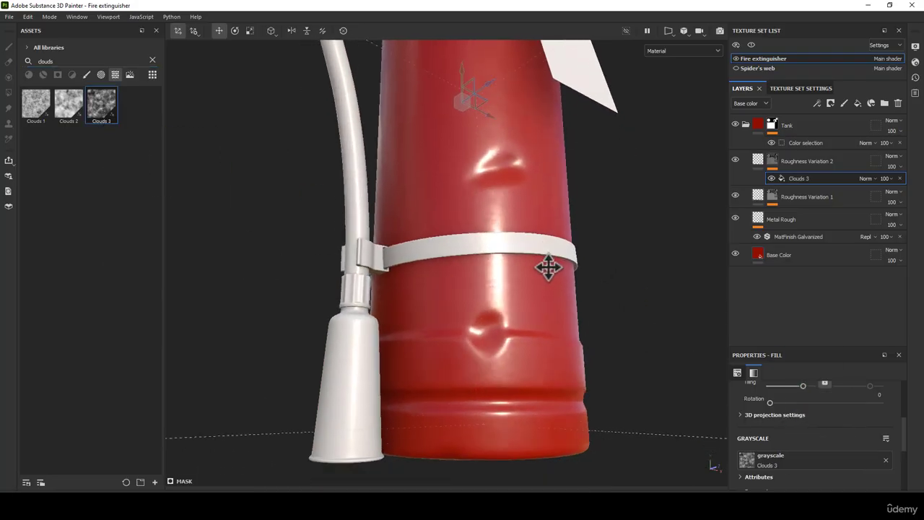
left_click_drag(549, 268, 546, 249, "alt")
scroll(846, 417, "down", 1)
scroll(846, 416, "up", 3)
left_click(804, 437)
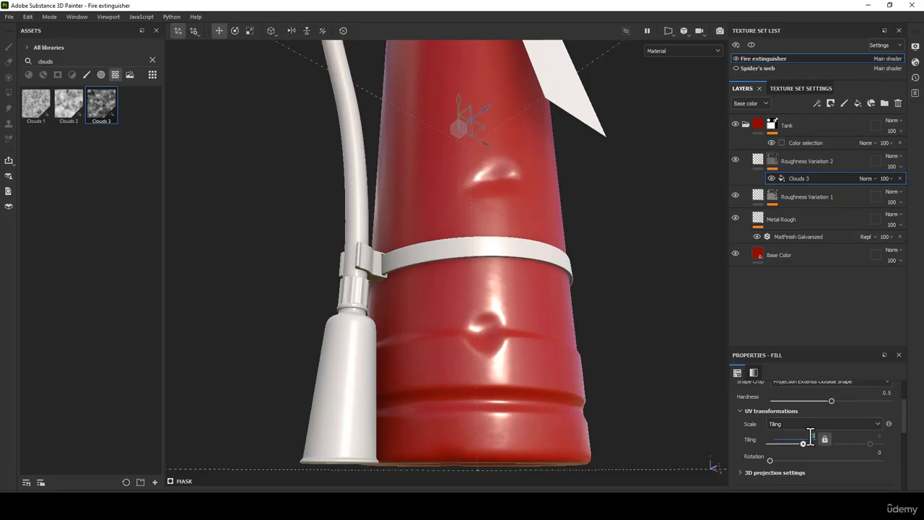
type("3")
key("Return")
scroll(818, 445, "up", 1)
Show only the mask in the viewport and inspect the cloud pattern across the whole extinguisher.
left_click(682, 51)
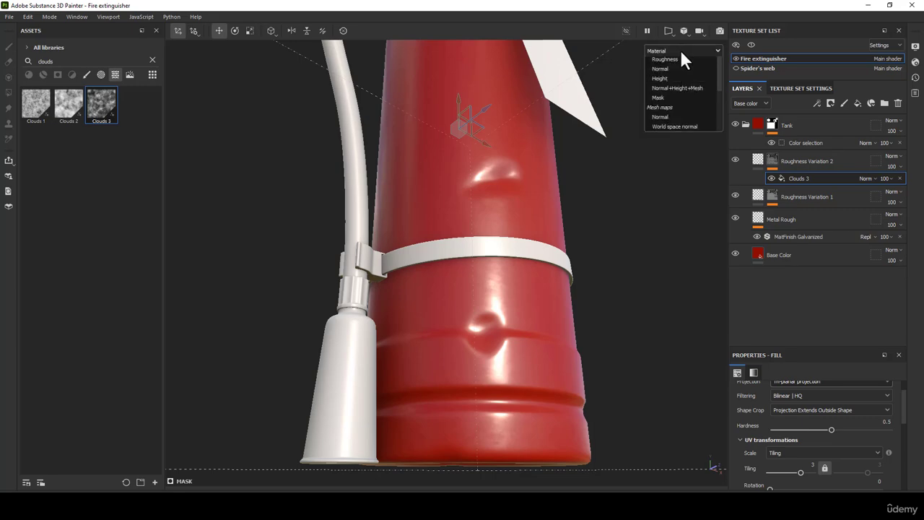
left_click(678, 98)
key("f")
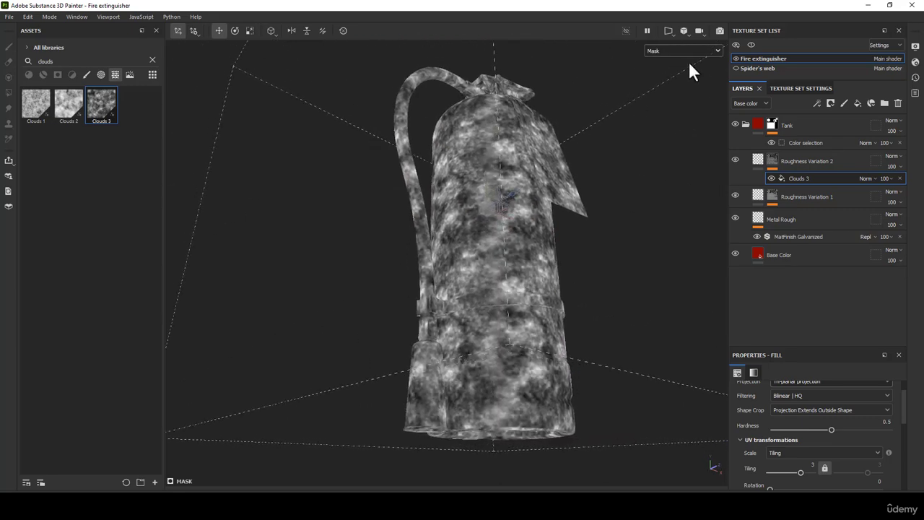
left_click_drag(689, 62, 542, 266, "alt")
scroll(858, 426, "up", 1)
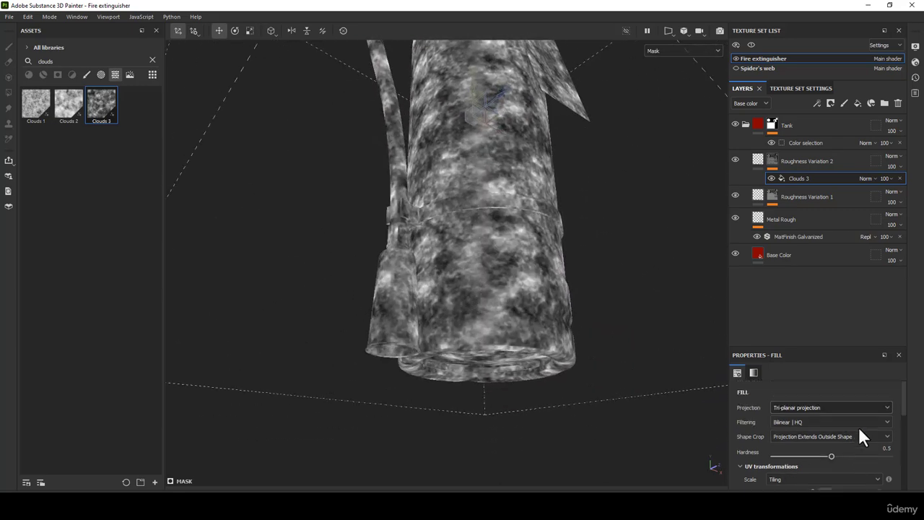
Reduce the Clouds 3 balance to 0.22 and its opacity in the mask to 50.
scroll(856, 426, "down", 4)
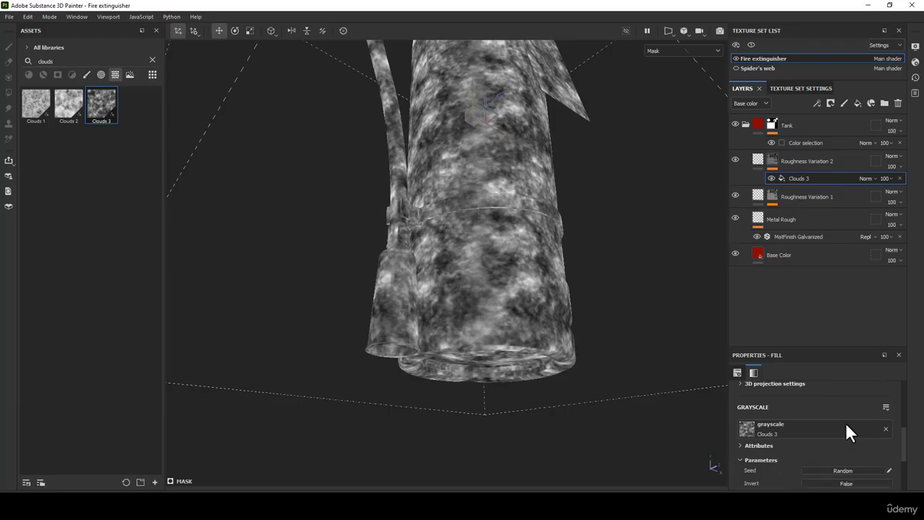
scroll(845, 422, "down", 2)
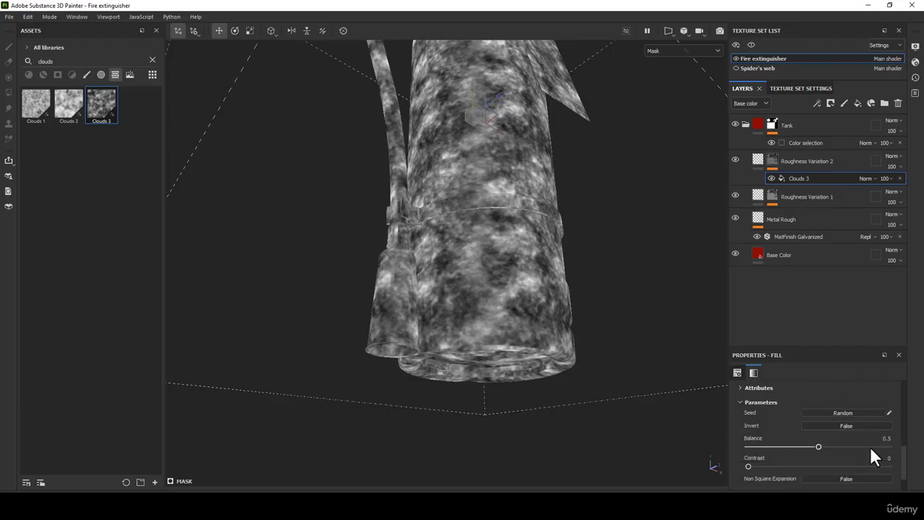
left_click_drag(818, 446, 777, 440)
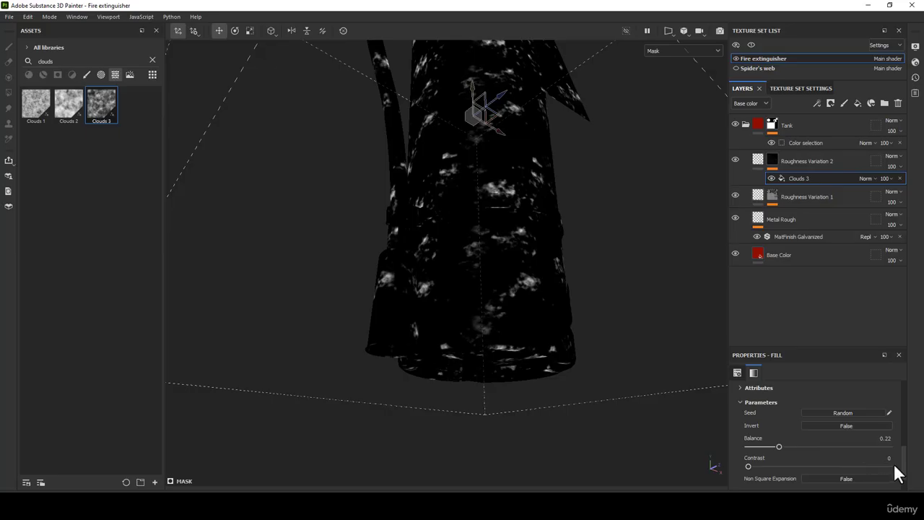
left_click(892, 185)
left_click_drag(901, 202, 898, 199)
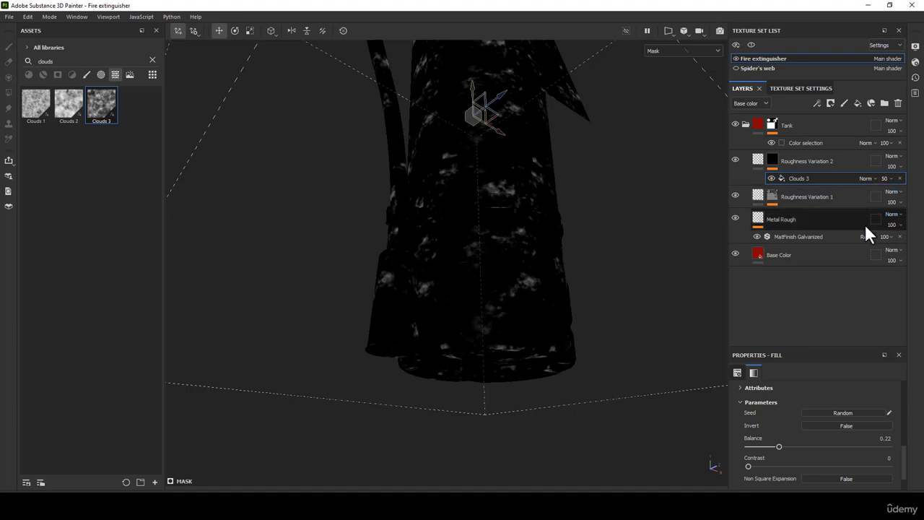
Show the layer stack's Roughness channel and set Roughness Variation 2's blend mode to Subtract, briefly trying Overlay for comparison.
left_click_drag(656, 217, 547, 225, "alt")
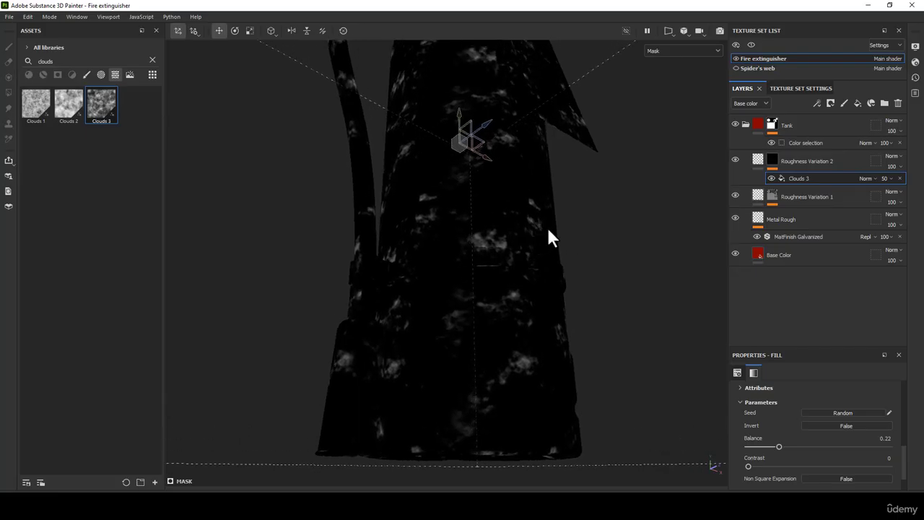
left_click(750, 103)
left_click(757, 132)
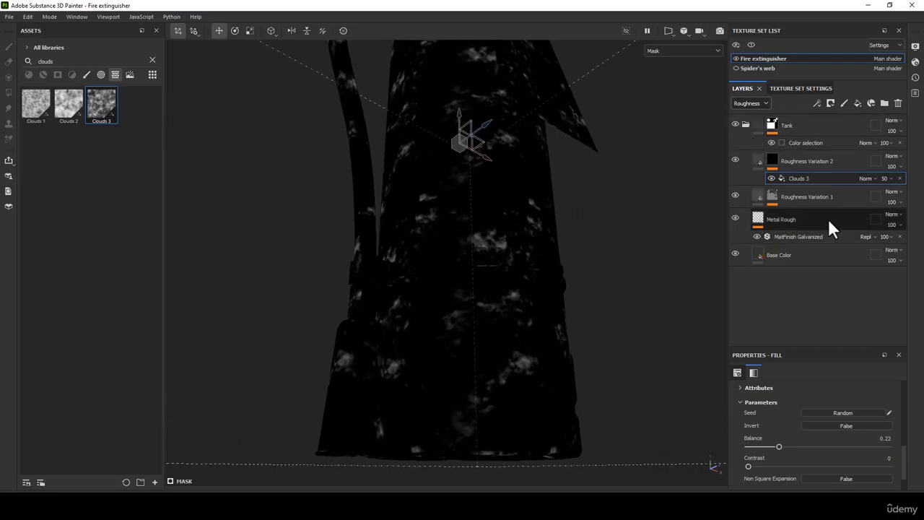
left_click(900, 158)
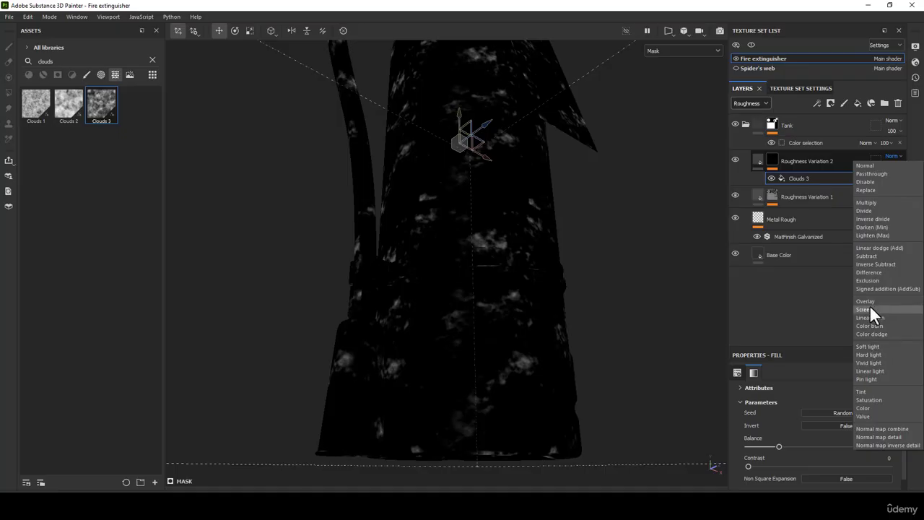
left_click(868, 255)
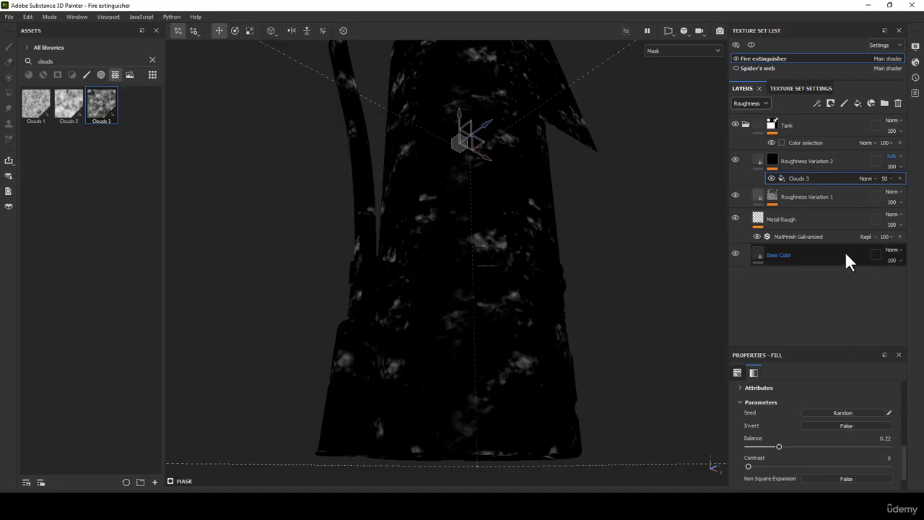
left_click(893, 159)
left_click(870, 300)
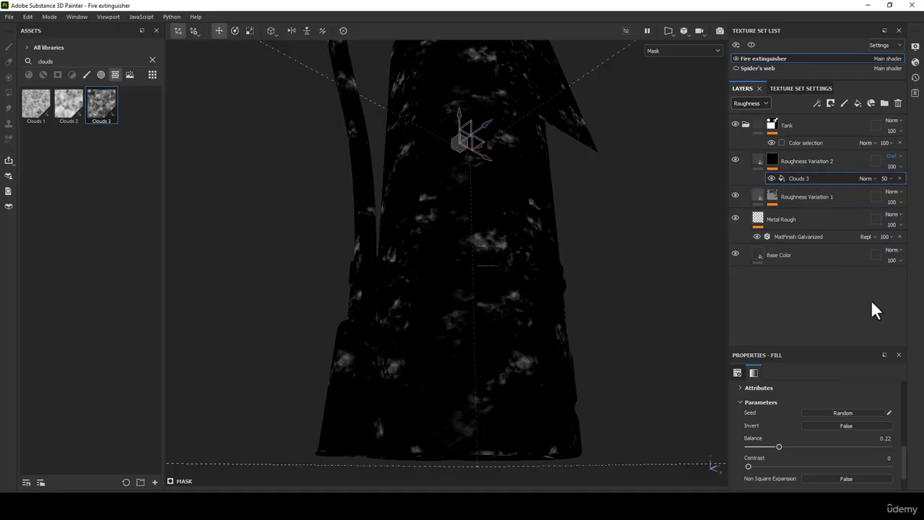
left_click(894, 157)
left_click(882, 254)
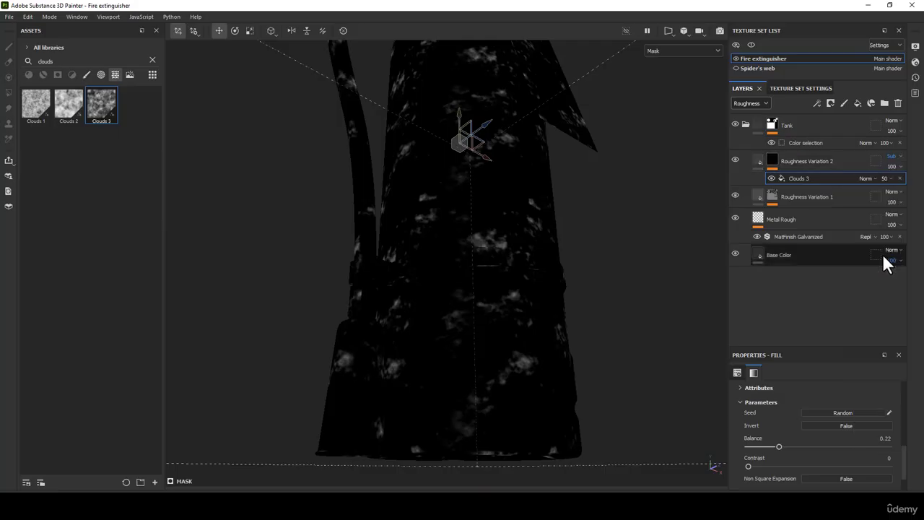
Select the Roughness Variation 2 fill and return to the full Material display to inspect the tank close up.
left_click_drag(621, 258, 540, 212, "alt")
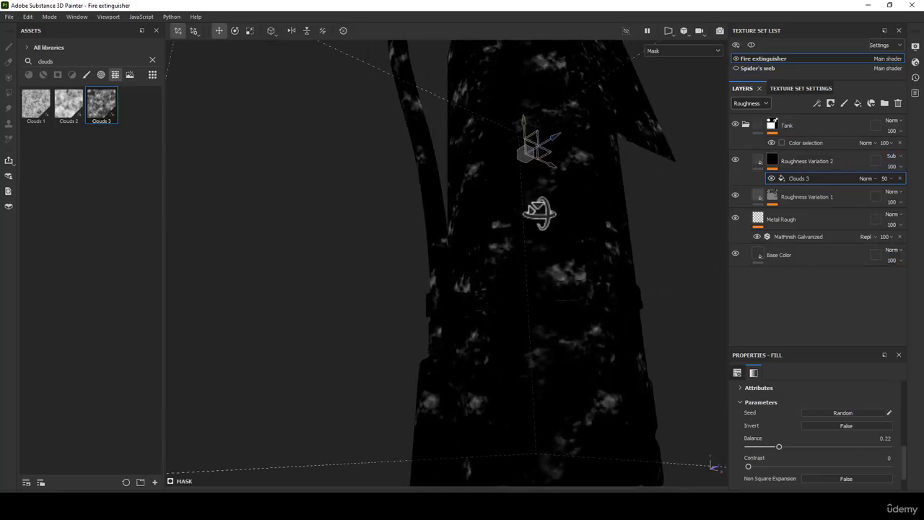
left_click(759, 157)
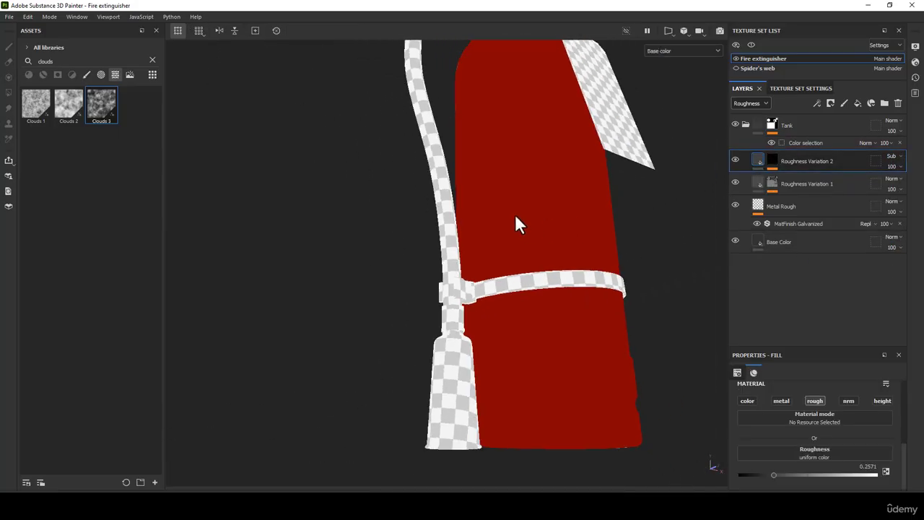
key("m")
left_click_drag(547, 207, 520, 229, "alt")
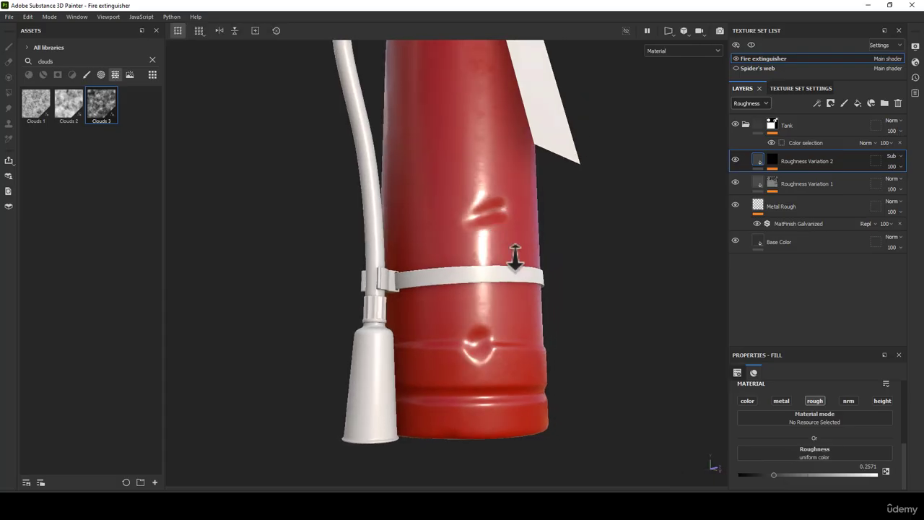
right_click_drag(515, 254, 506, 347, "alt")
left_click_drag(506, 347, 547, 264, "alt")
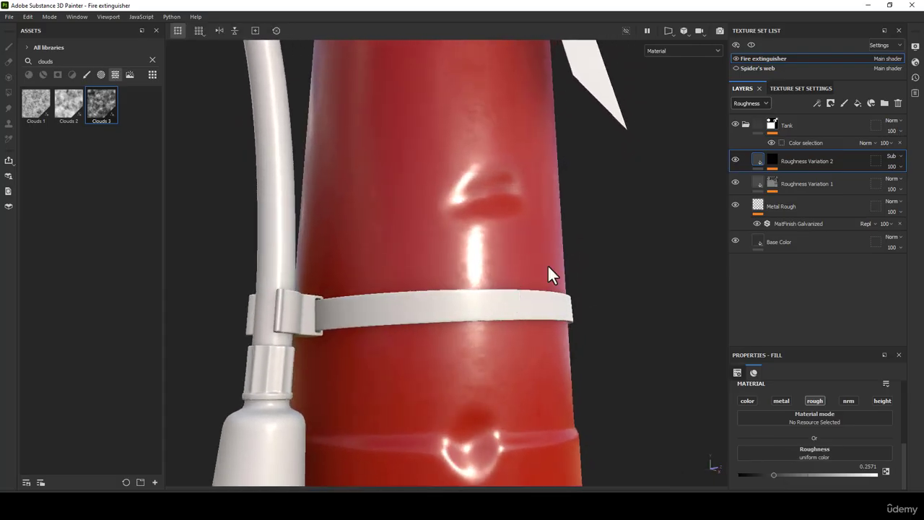
Toggle the visibility of Roughness Variation 2 repeatedly to compare the tank with and without it, leaving the layer on.
left_click(733, 158)
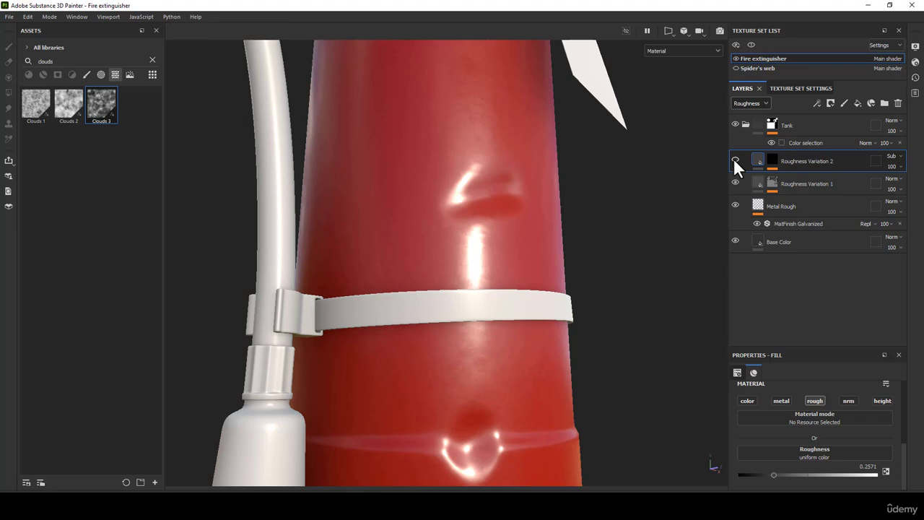
left_click(733, 158)
left_click(733, 158)
left_click(732, 158)
left_click(733, 158)
left_click(732, 158)
left_click(732, 158)
left_click(733, 159)
scroll(480, 285, "down", 2)
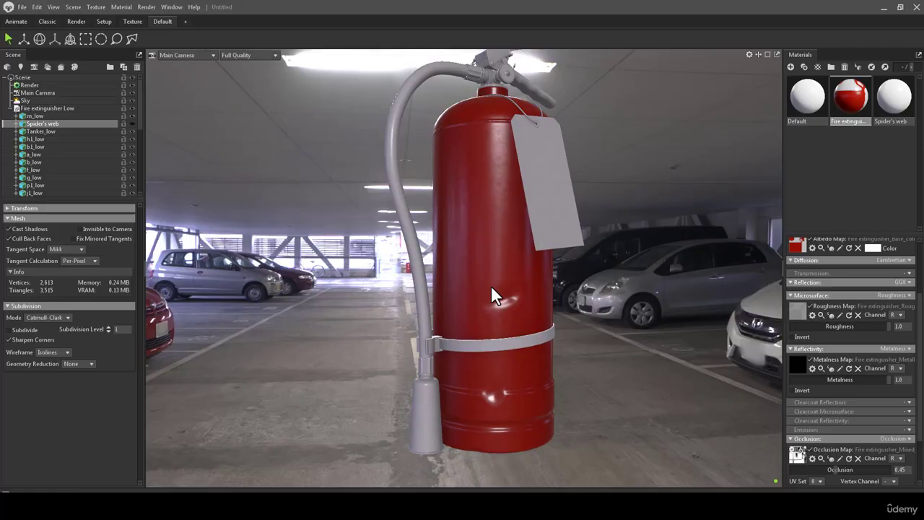
Check the tank in Marmoset Toolbag, then re-export both texture sets from Substance 3D Painter as 8-bit 4096 PNGs.
mouse_move(491, 285)
left_mouse_down()
mouse_move(511, 258)
mouse_move(528, 292)
mouse_move(517, 286)
left_mouse_up()
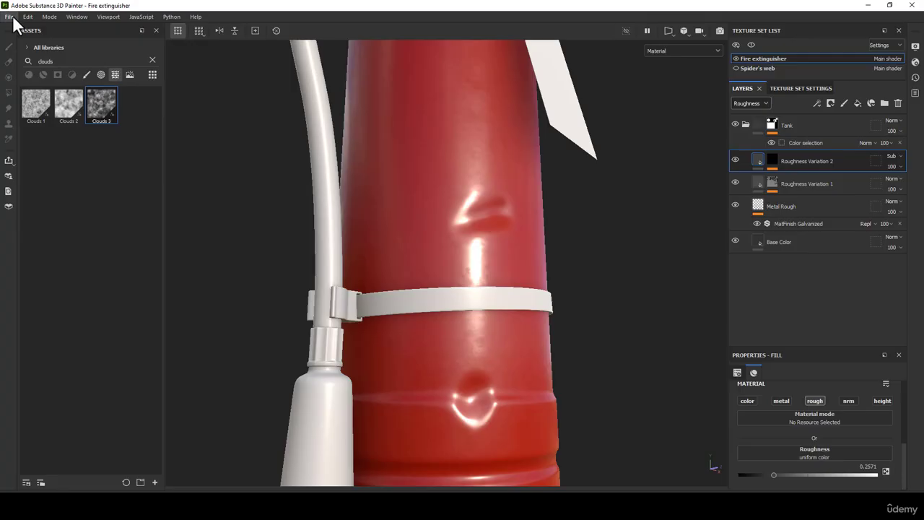
left_click(9, 16)
left_click(33, 144)
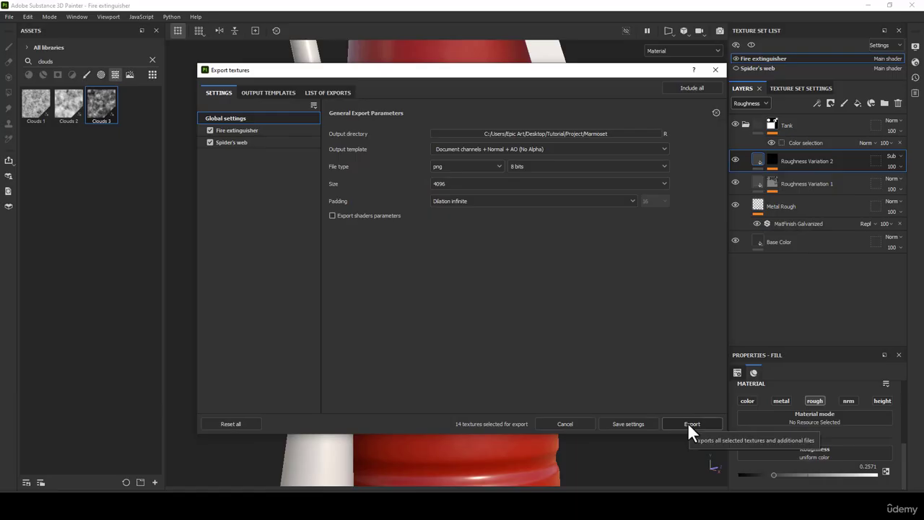
left_click(689, 423)
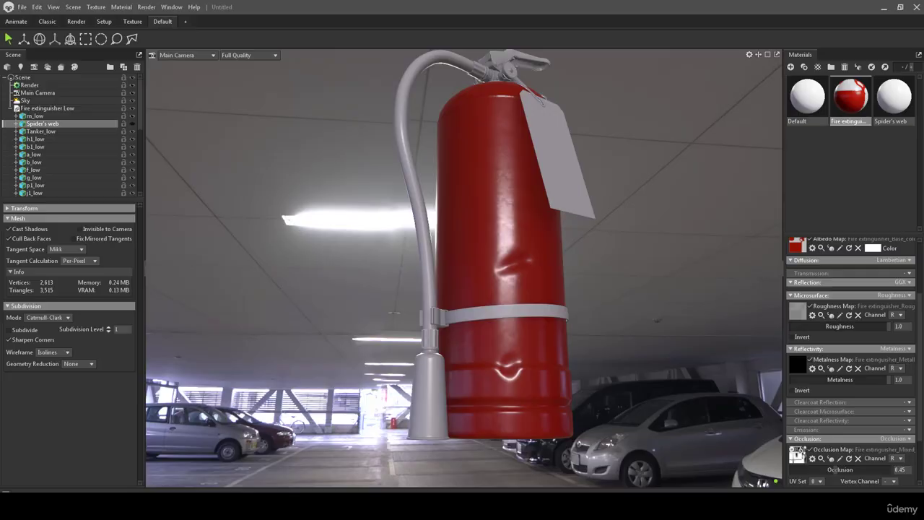
Inspect the updated tank in Marmoset Toolbag, then return to Substance 3D Painter, close the export window and preview Roughness Variation 2's mask.
right_click_drag(510, 150, 517, 225)
left_click_drag(516, 226, 503, 419)
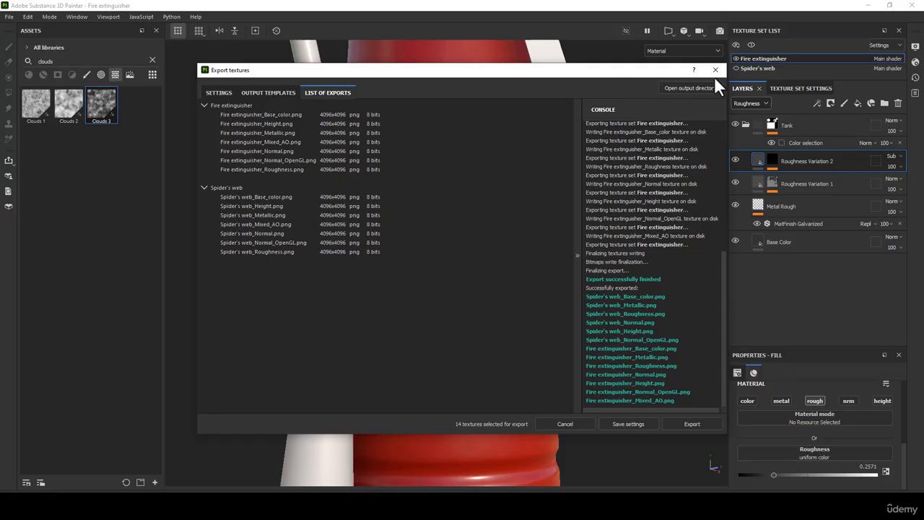
left_click(714, 71)
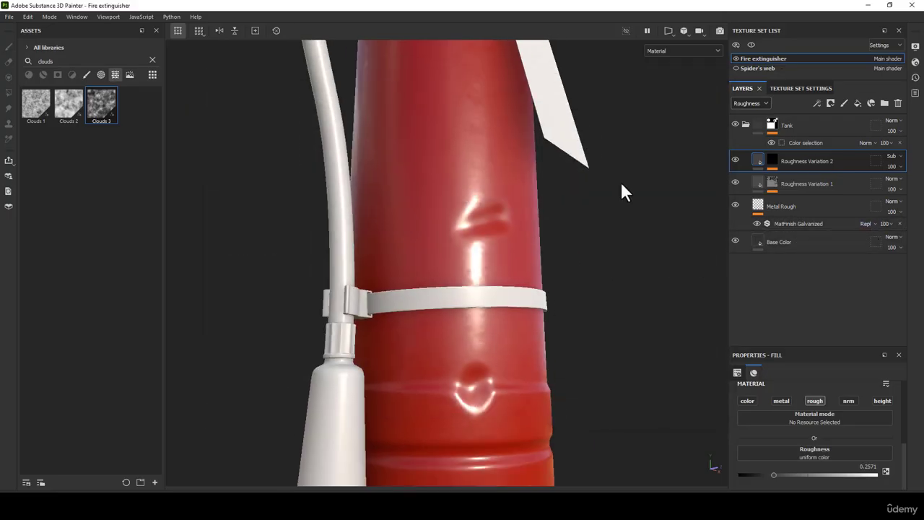
mouse_move(779, 161)
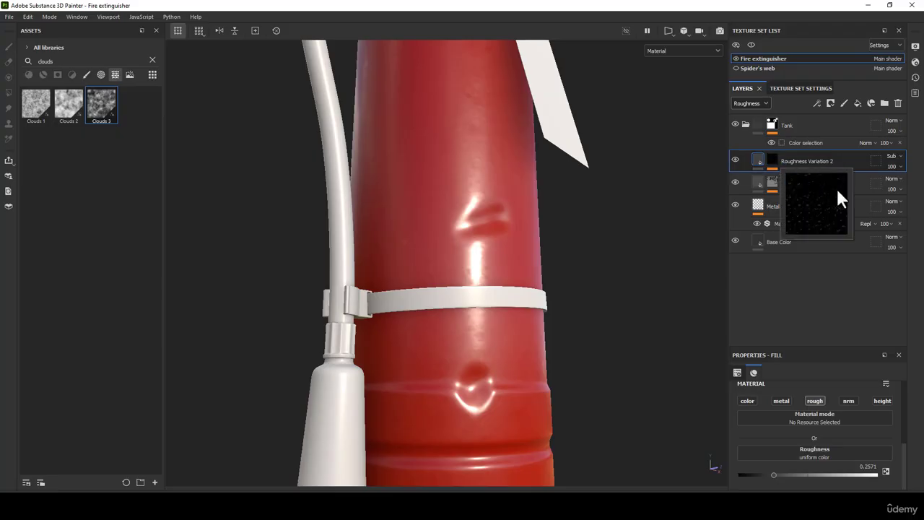
Add a fill layer above Roughness Variation 2 and rename it Roughness Variation 3.
left_click(858, 106)
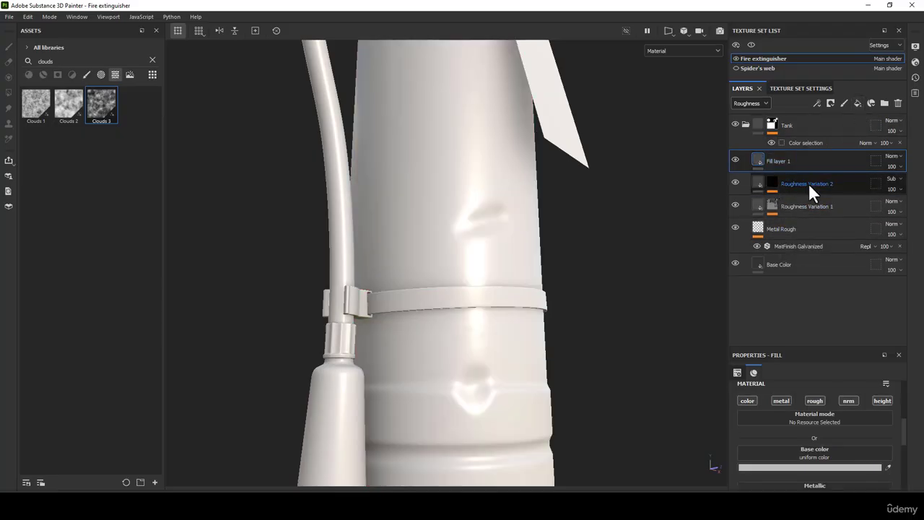
double_click(808, 184)
key("ctrl+c")
double_click(783, 159)
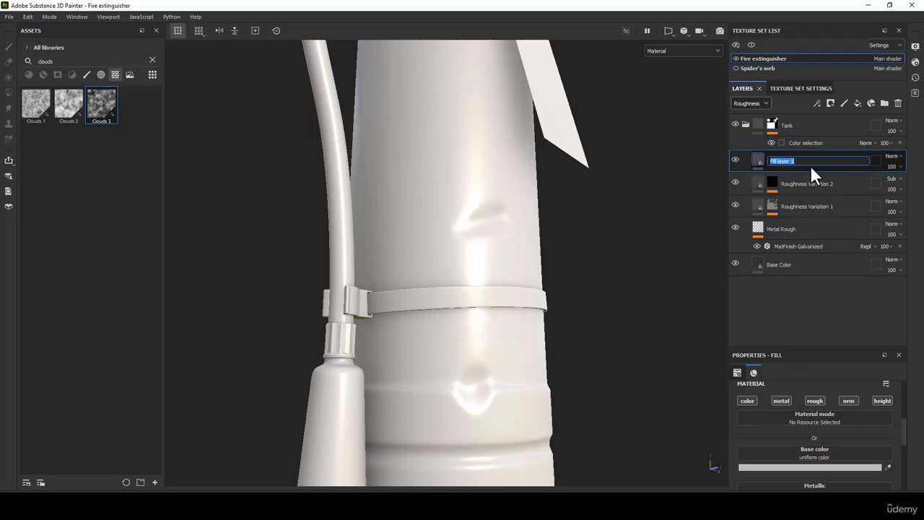
key("ctrl+v")
type("3")
key("Return")
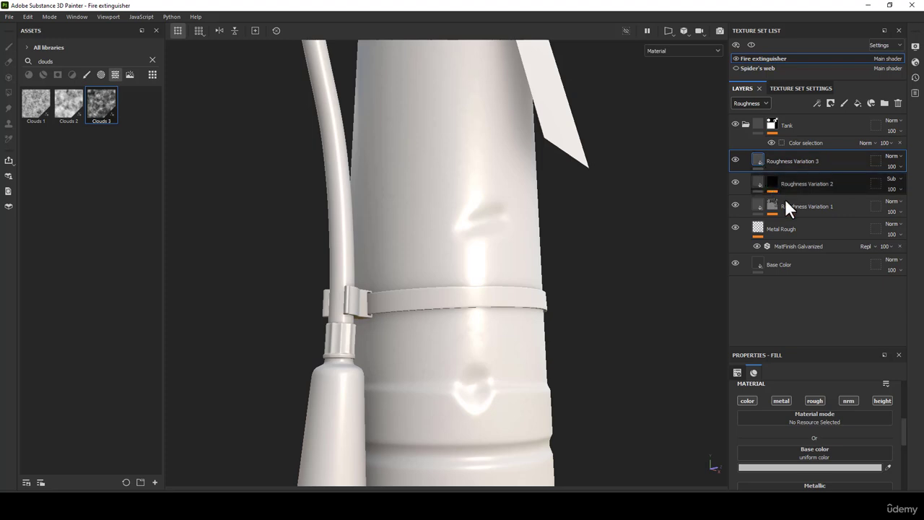
Disable the color, metal, normal and height channels of Roughness Variation 3 so it affects only roughness.
left_click(747, 401)
left_click(780, 401)
left_click(848, 401)
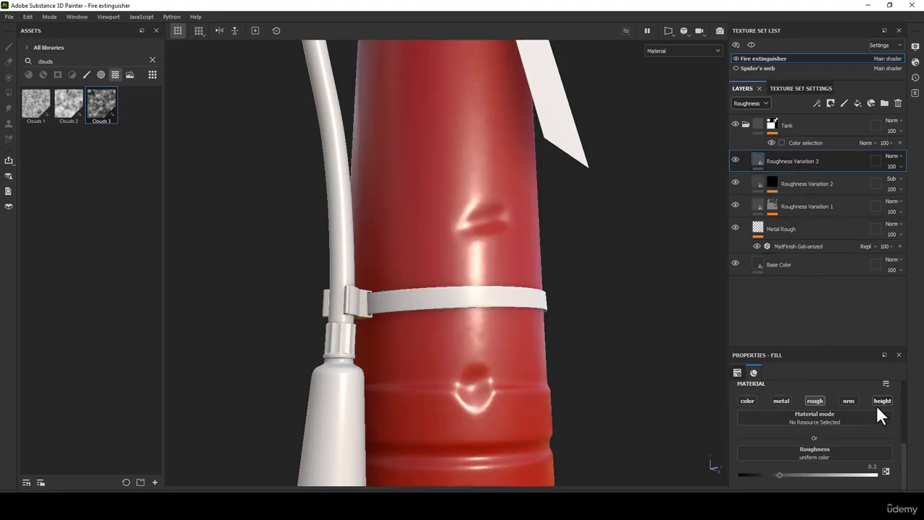
Try different roughness values for Roughness Variation 3 and settle on about 0.41.
double_click(872, 467)
left_click(776, 473)
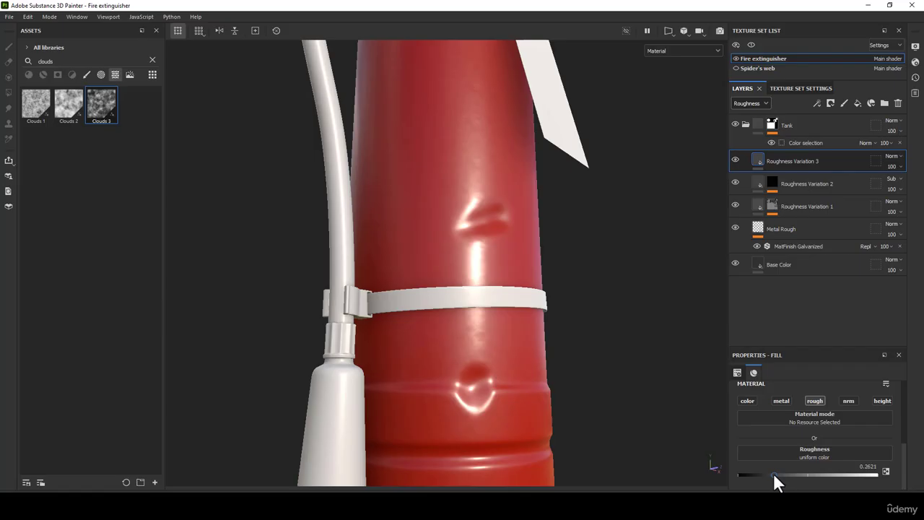
left_click_drag(773, 475, 766, 475)
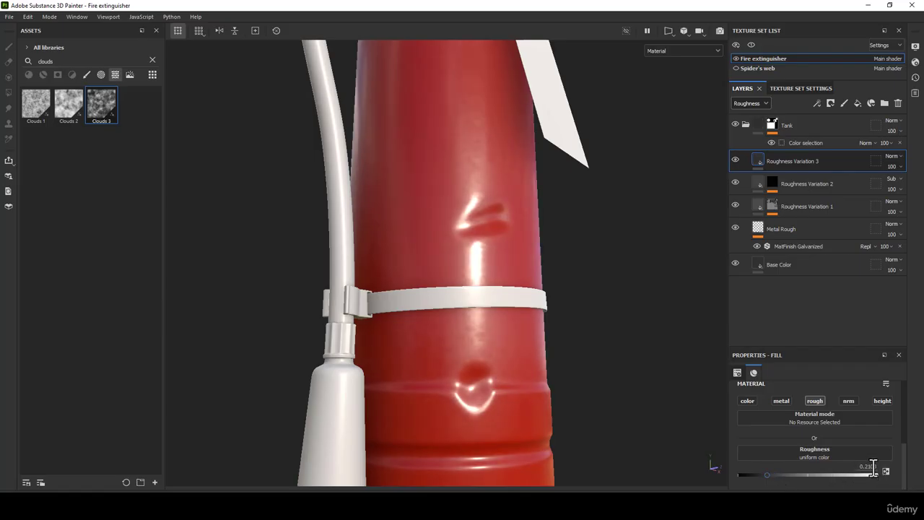
left_click(782, 475)
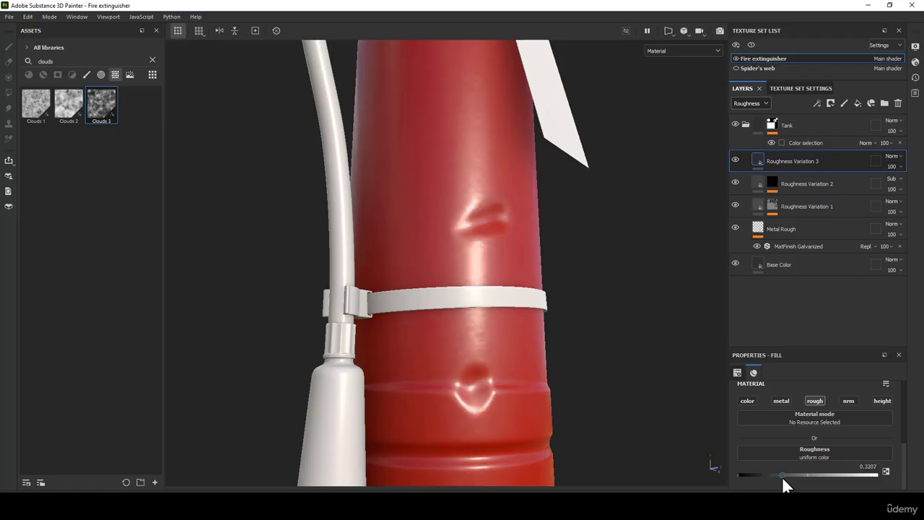
left_click_drag(781, 476, 793, 477)
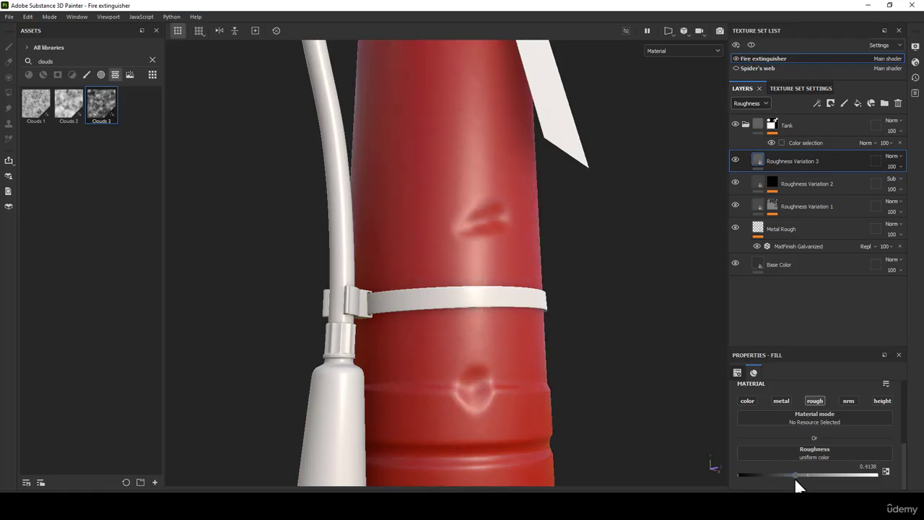
double_click(873, 469)
type("0.")
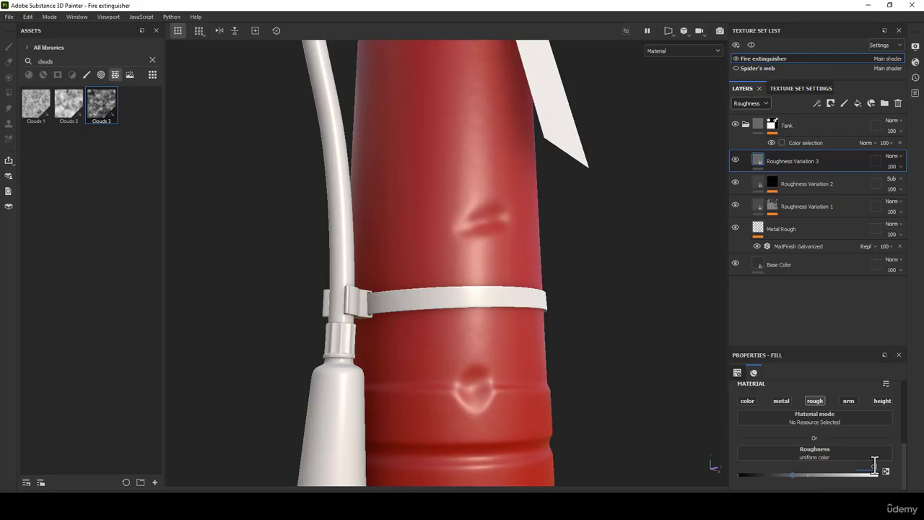
type("40")
key("Return")
Add a black mask to the Roughness Variation 3 layer.
left_click_drag(567, 295, 473, 267, "alt")
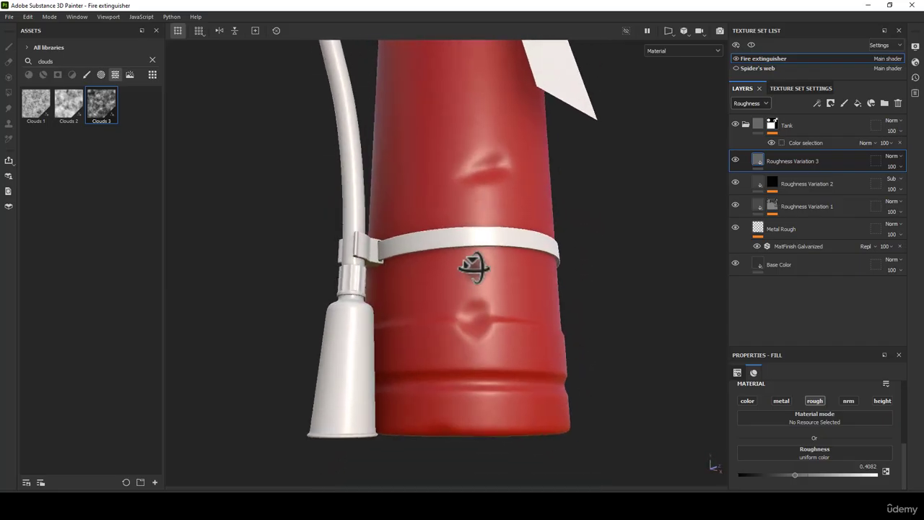
right_click(755, 158)
left_click(790, 171)
left_click(758, 161)
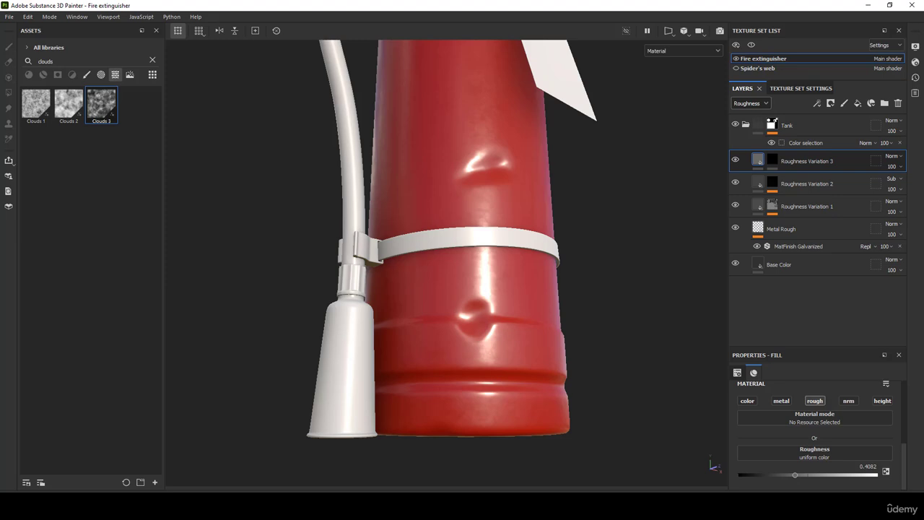
Try to switch the viewport to the Mask display.
left_click(682, 50)
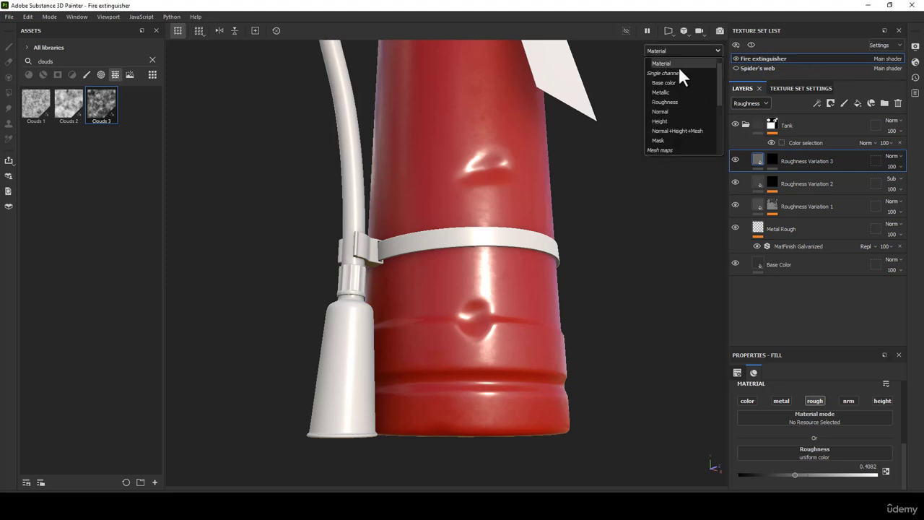
left_click(657, 138)
middle_click_drag(553, 237, 538, 253)
Add a fill effect to the black mask of Roughness Variation 3.
left_click(770, 159)
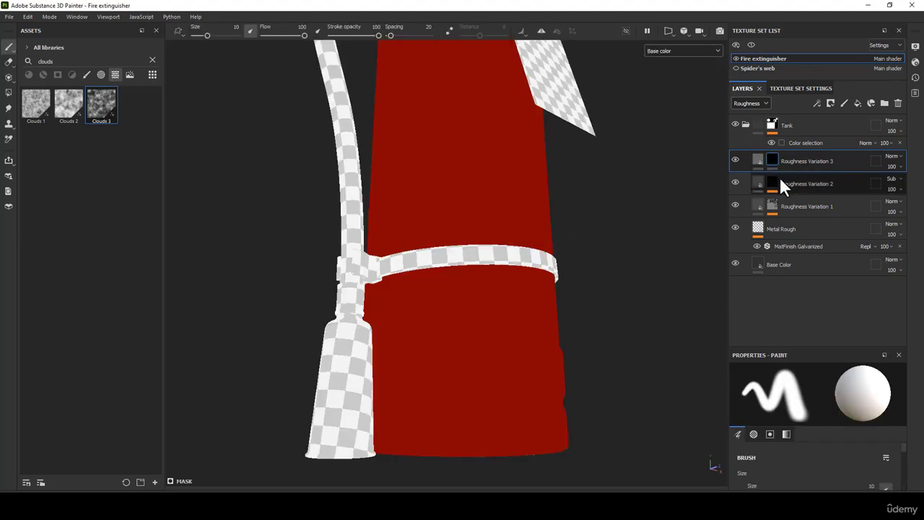
mouse_move(771, 162)
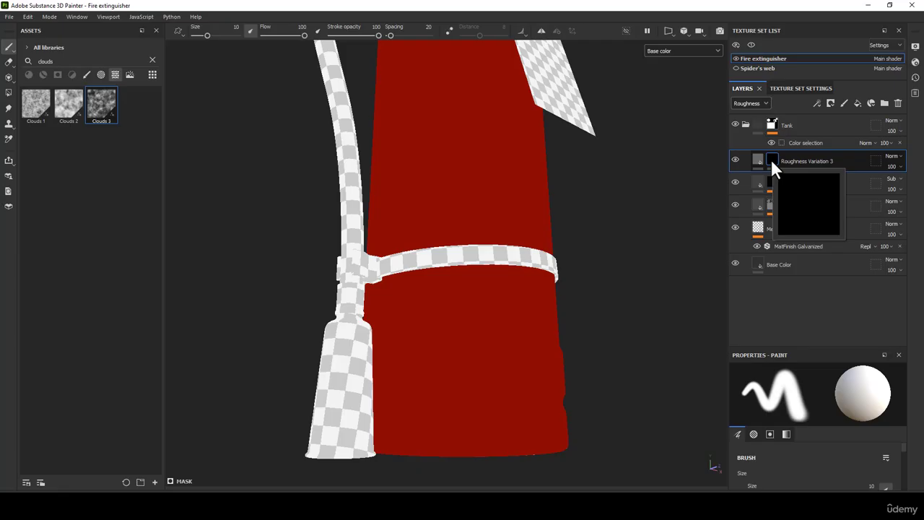
right_click(771, 162)
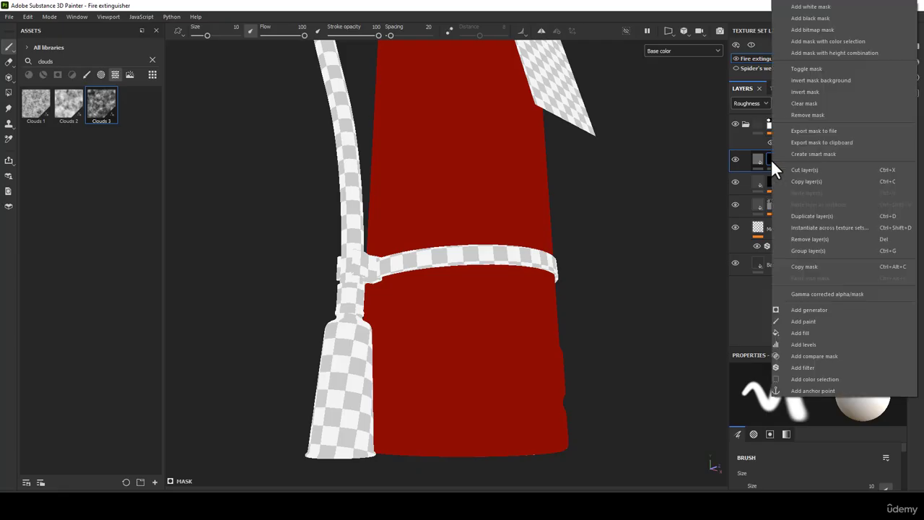
left_click(802, 333)
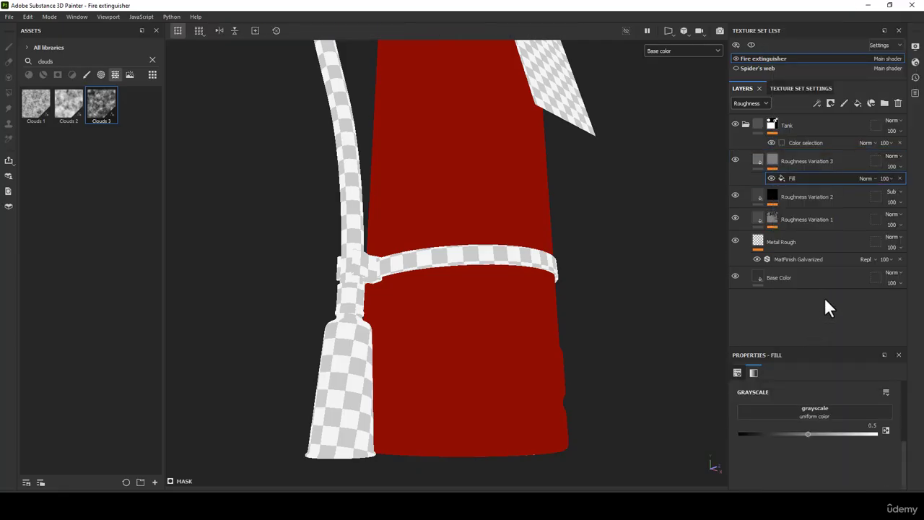
Search the grayscale textures for Grunge Wipe, compare the previews, and assign Grunge Wipe Smudgy Heavy to the mask fill.
left_click(828, 410)
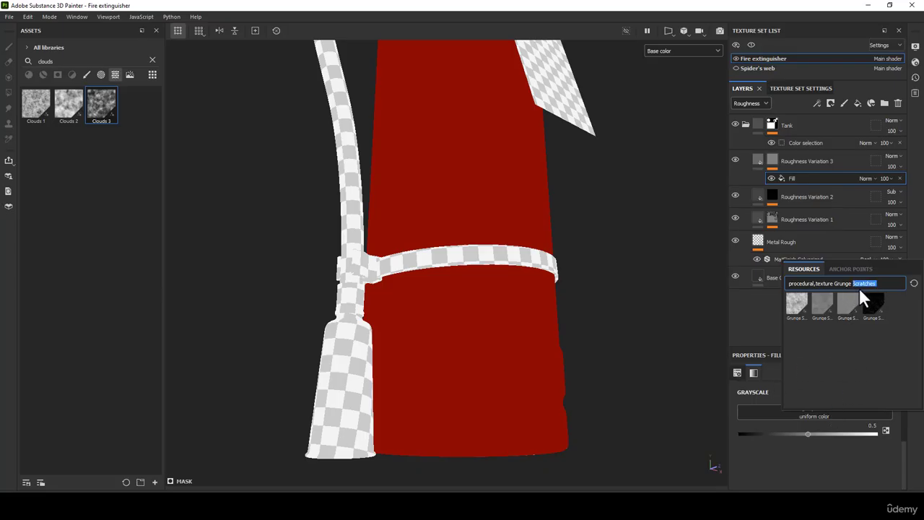
type("W")
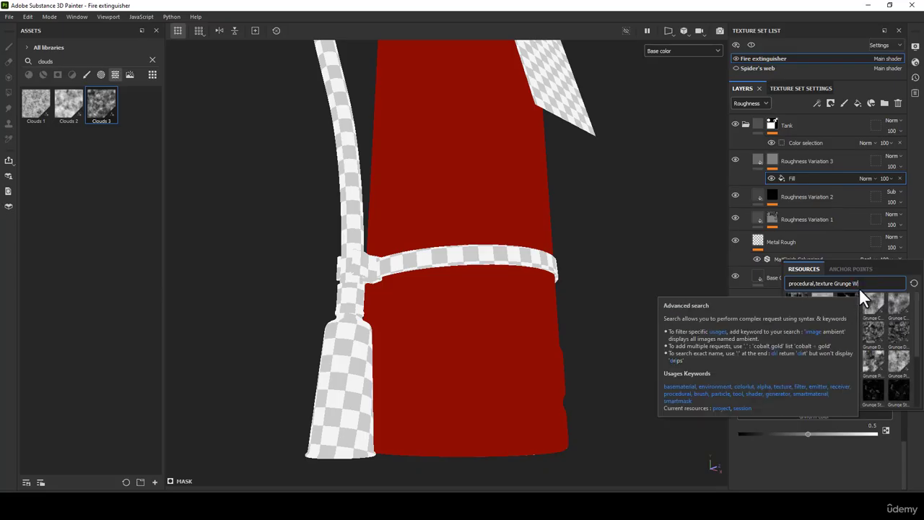
type("ipe")
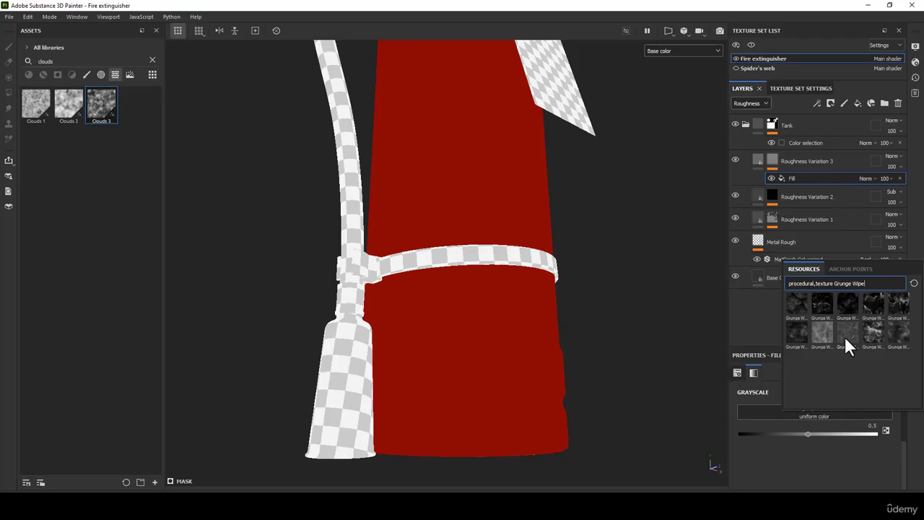
mouse_move(802, 297)
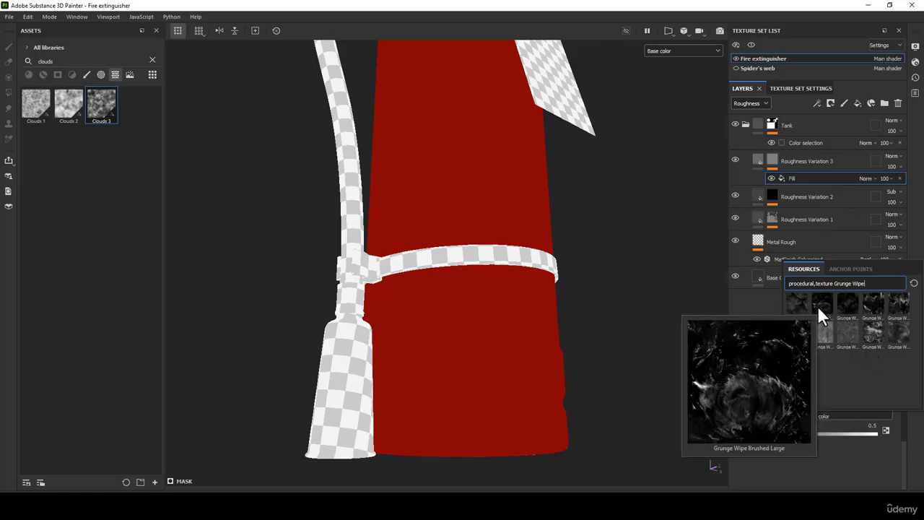
mouse_move(870, 306)
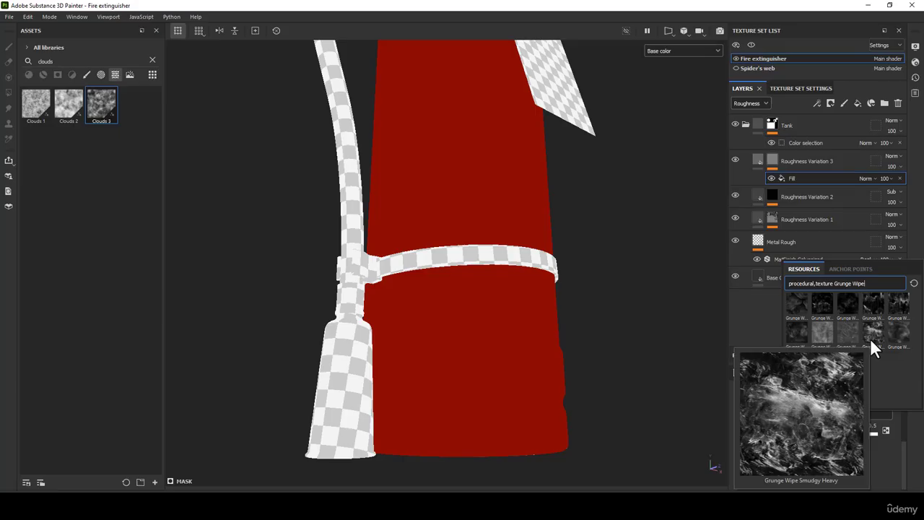
left_click(870, 337)
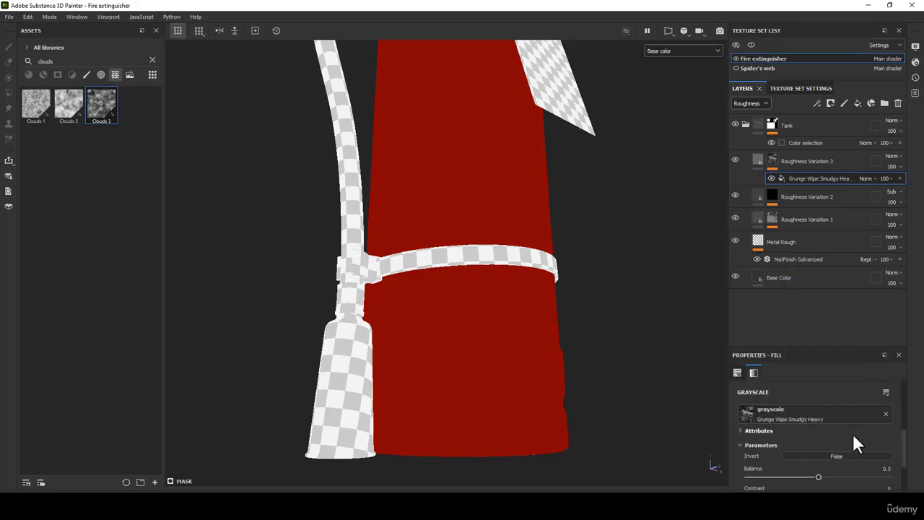
Display the mask in the viewport and set the Grunge Wipe Smudgy Heavy balance to 0.39.
scroll(859, 449, "down", 1)
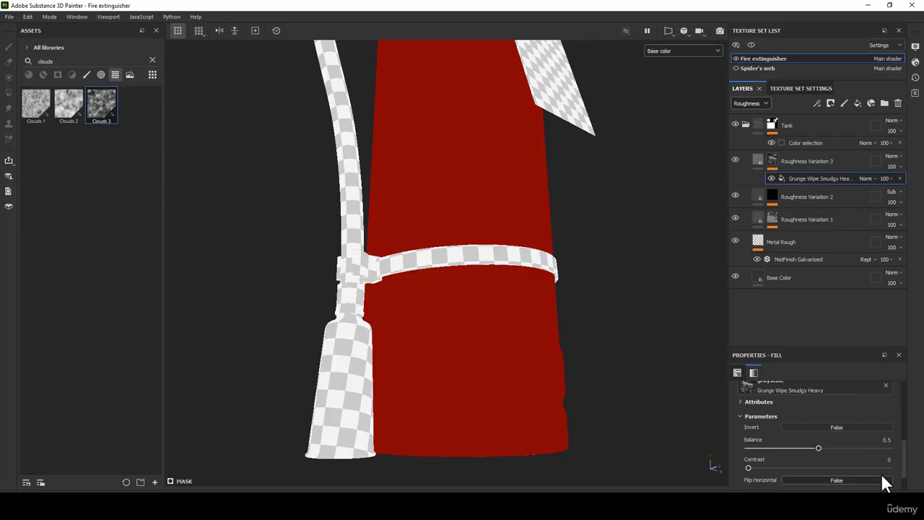
left_click(673, 52)
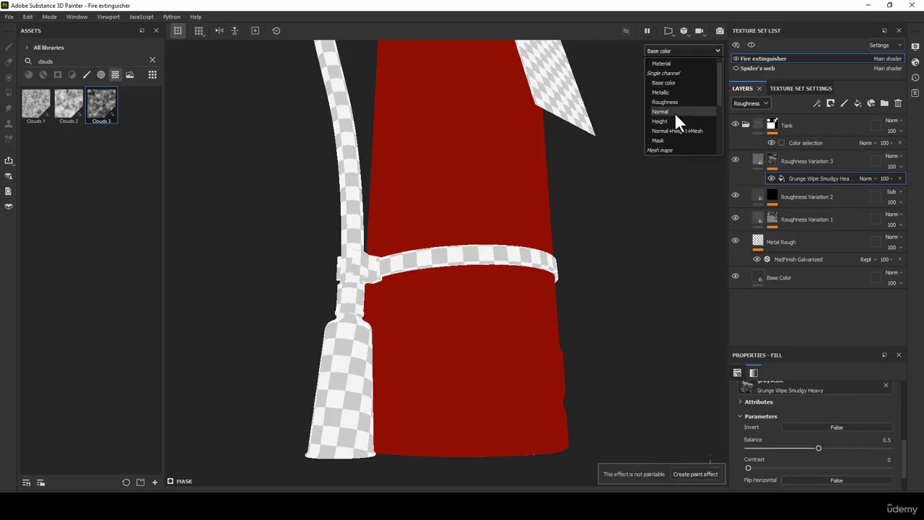
left_click(667, 138)
scroll(506, 128, "down", 2)
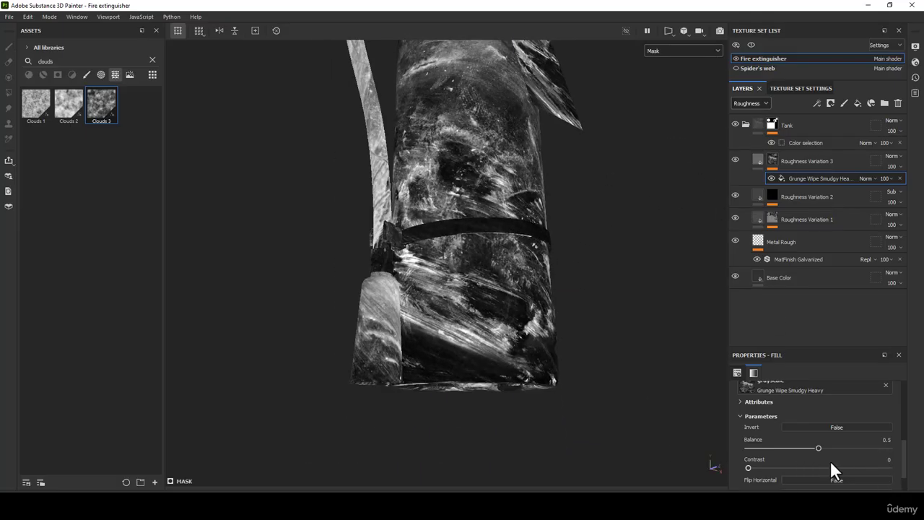
left_click_drag(834, 451, 797, 449)
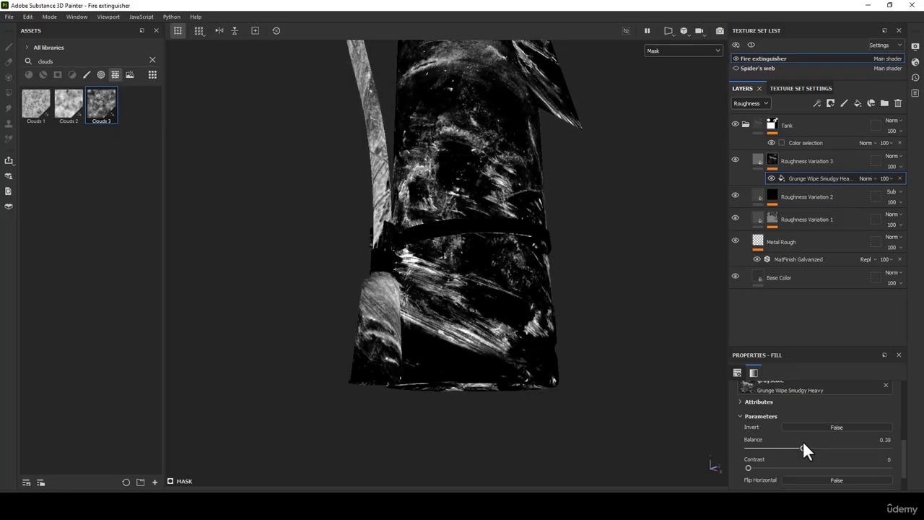
Set the mask fill's UV tiling to 2.
scroll(831, 422, "up", 5)
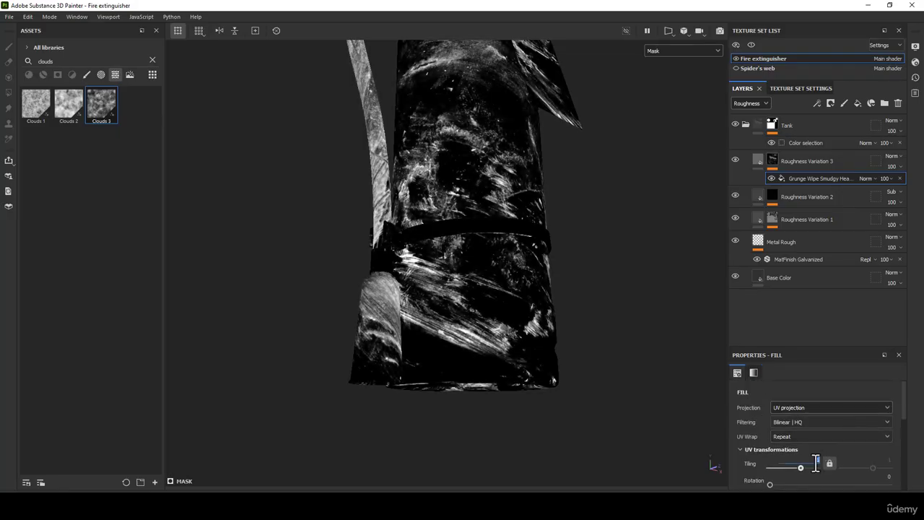
type("2")
key("Return")
scroll(470, 171, "down", 3)
middle_click_drag(509, 202, 535, 274, "alt")
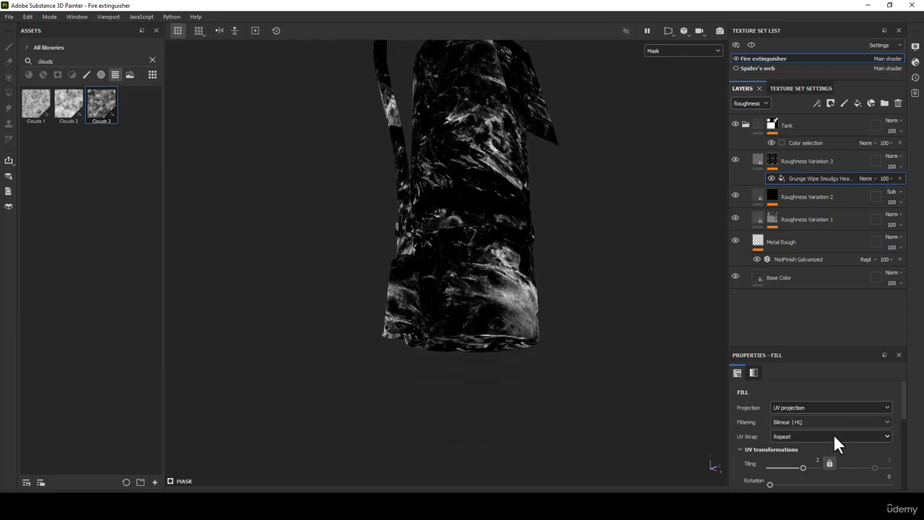
Change the mask fill's projection to Tri-planar projection.
left_click(801, 407)
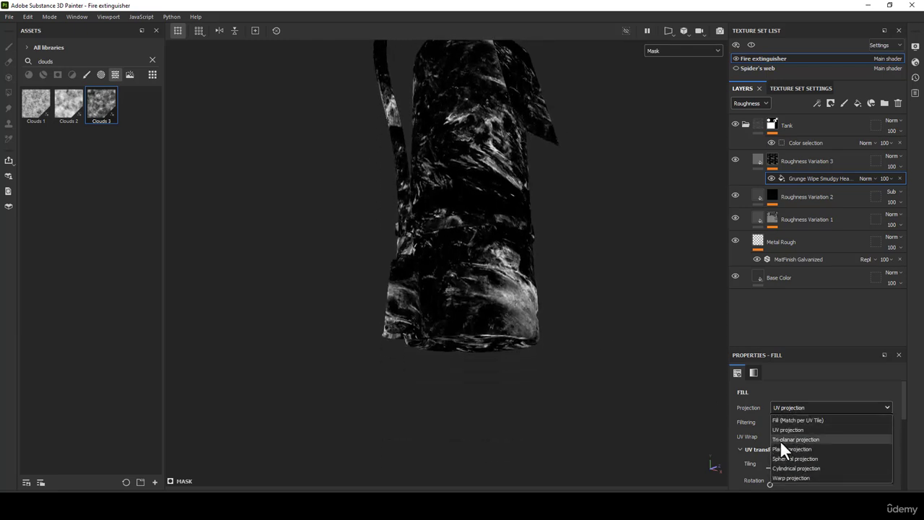
left_click(785, 439)
scroll(551, 229, "up", 2)
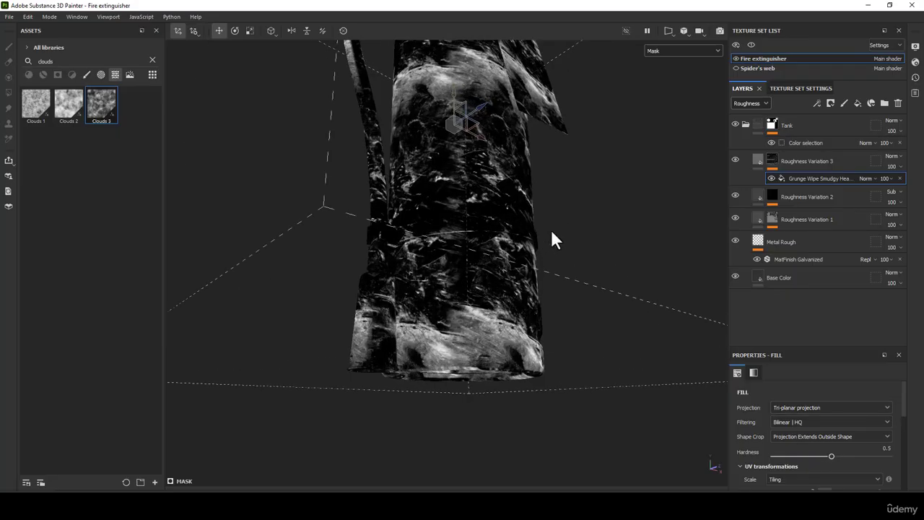
Examine the projected grunge over the whole extinguisher and review the mask fill's parameters.
scroll(842, 440, "down", 4)
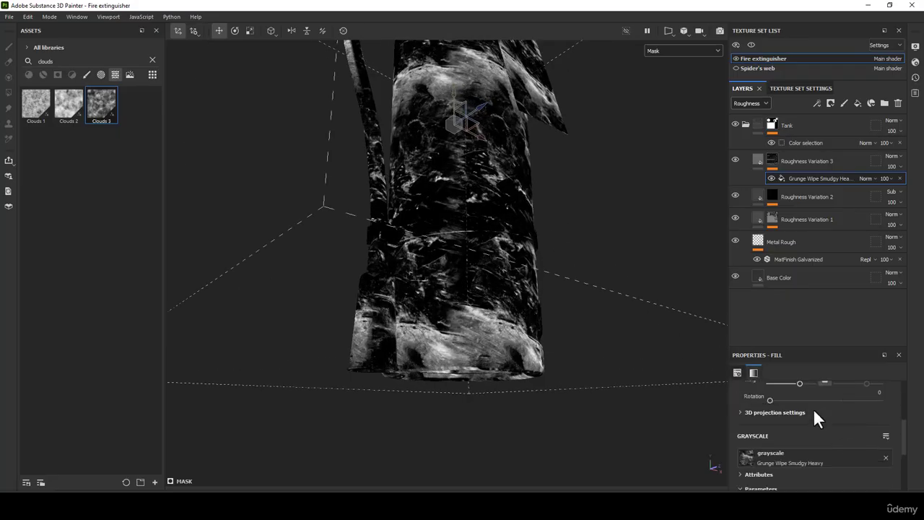
scroll(455, 138, "up", 2)
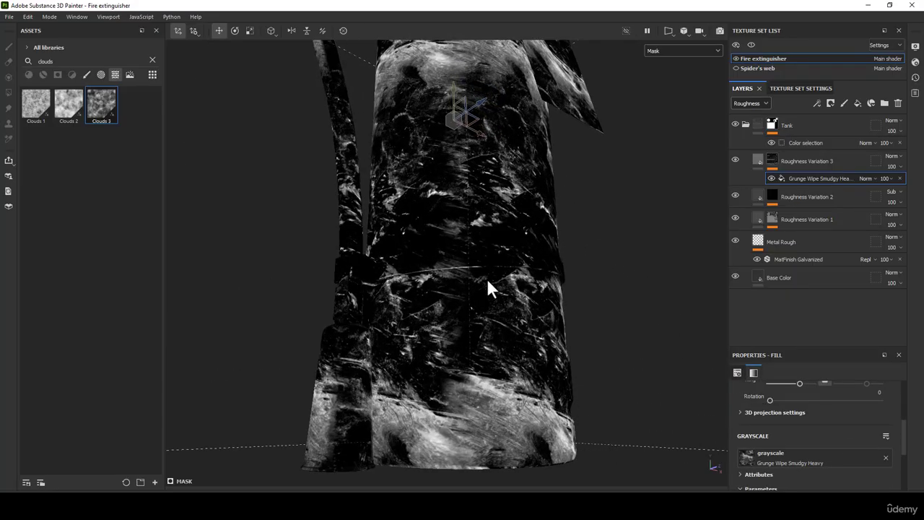
scroll(414, 147, "down", 2)
middle_click_drag(453, 168, 473, 250, "alt")
left_click_drag(474, 250, 472, 214, "alt")
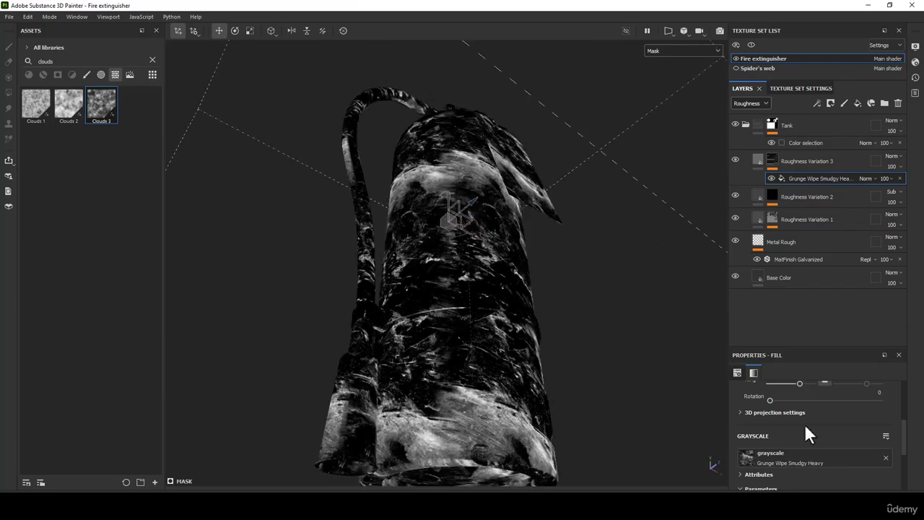
scroll(833, 408, "down", 4)
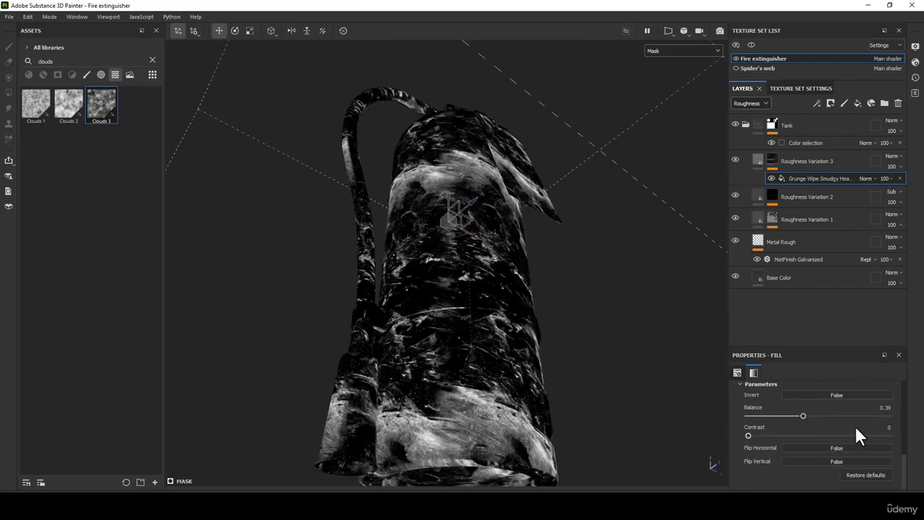
scroll(856, 426, "up", 4)
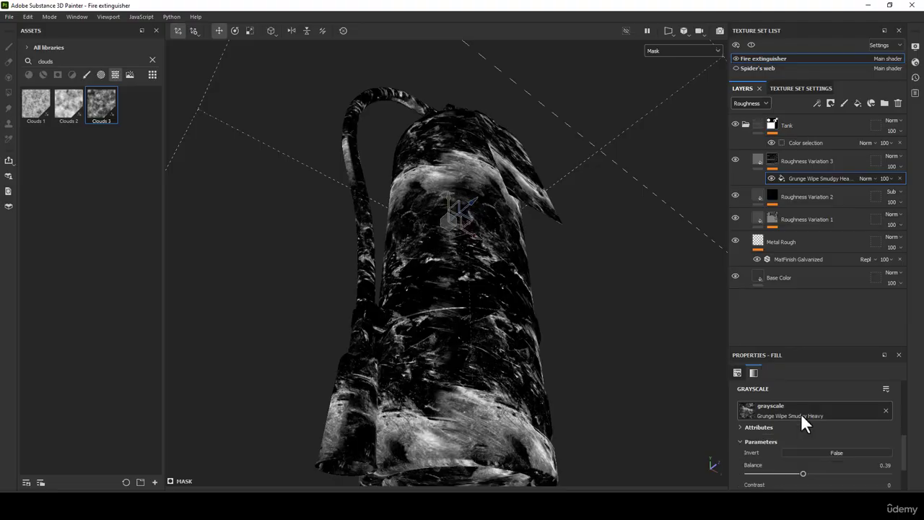
Try to shift the mask fill's tri-planar projection with the viewport manipulator.
scroll(794, 435, "down", 6)
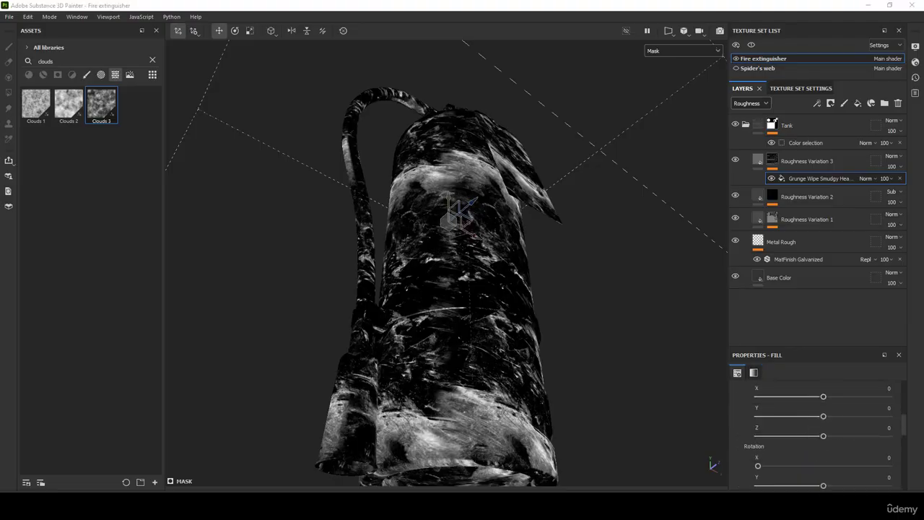
left_click_drag(490, 285, 517, 273, "alt")
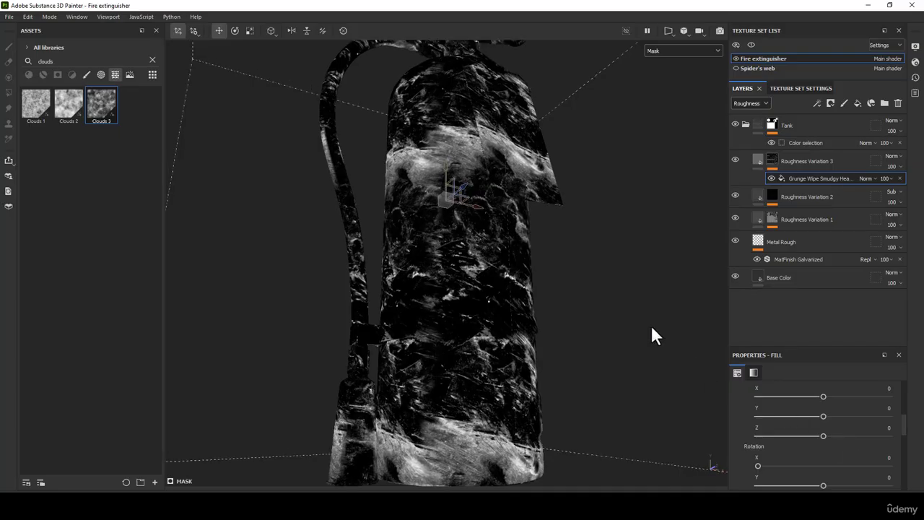
left_click_drag(464, 215, 438, 211)
key("ctrl+z")
Set the mask fill's 3D projection offset along Y to 0.314112.
left_click_drag(822, 417, 855, 416)
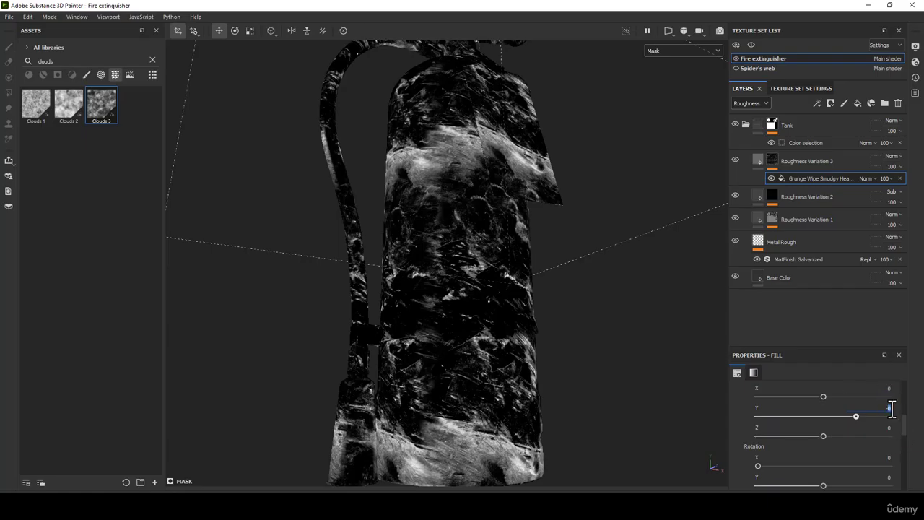
key("BackSpace")
key("Return")
scroll(530, 277, "down", 1)
left_click_drag(534, 318, 565, 368, "alt")
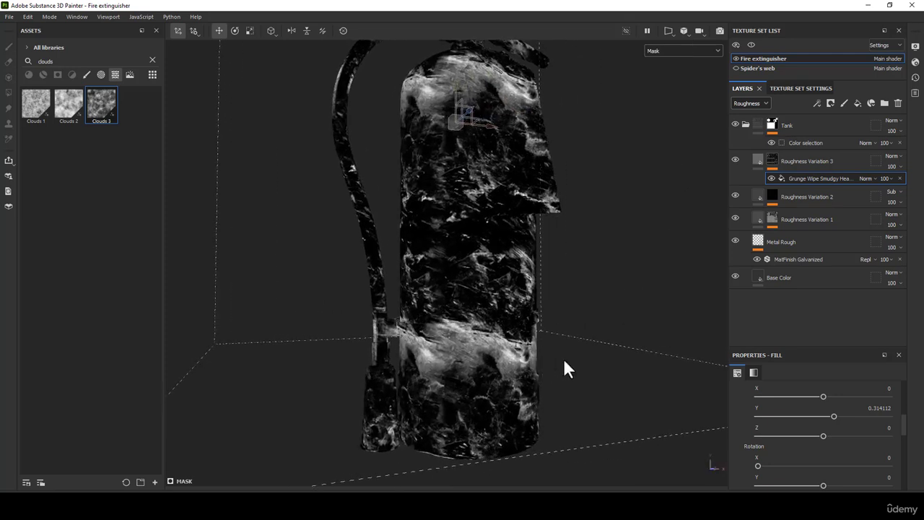
scroll(807, 415, "down", 5)
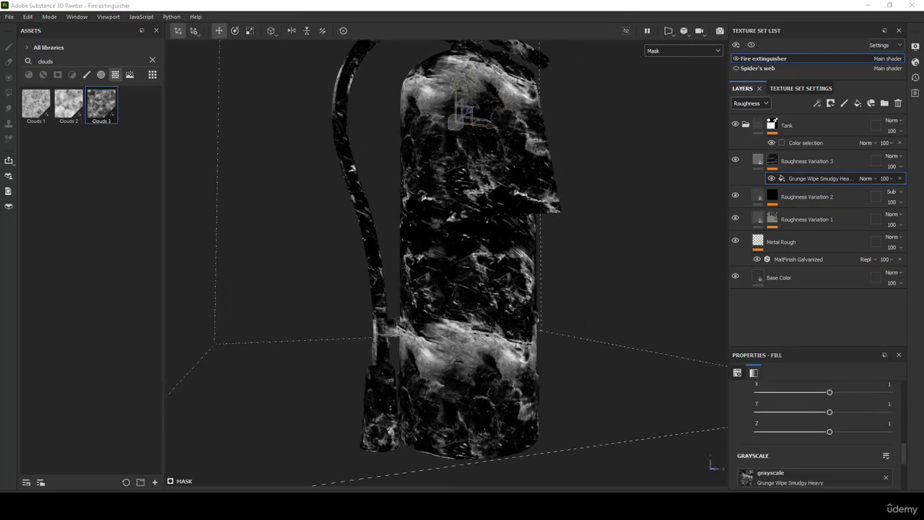
Add a Levels effect to the Roughness Variation 3 mask and set its midtone value to 2.056.
left_click(765, 160)
right_click(765, 159)
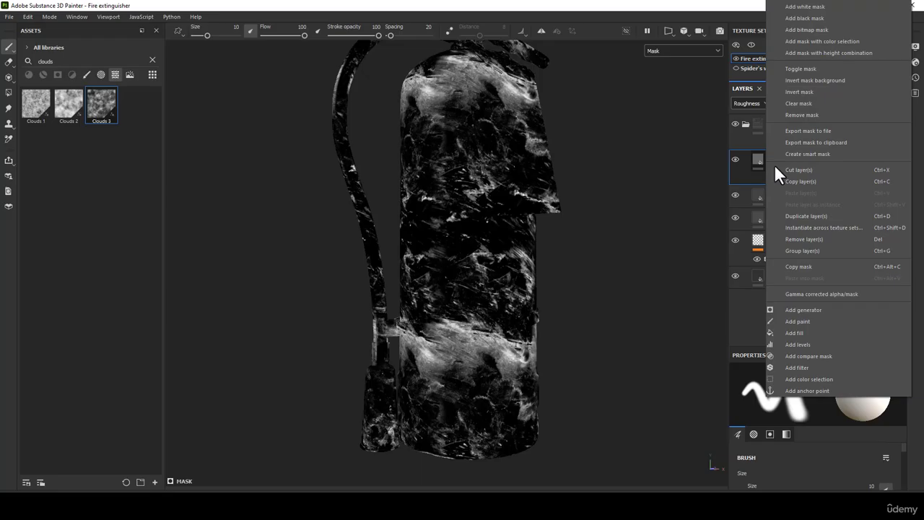
left_click(805, 344)
mouse_move(818, 395)
left_mouse_down()
mouse_move(801, 396)
mouse_move(829, 395)
mouse_move(818, 392)
left_mouse_up()
double_click(817, 391)
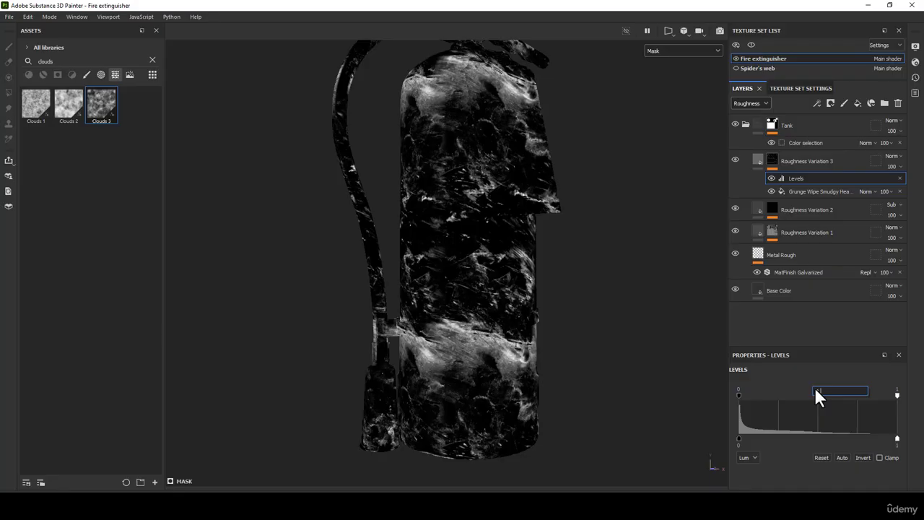
type("2.056")
key("Return")
Examine the levels-adjusted grunge mask over the whole extinguisher from several angles.
left_click_drag(638, 335, 690, 336, "alt")
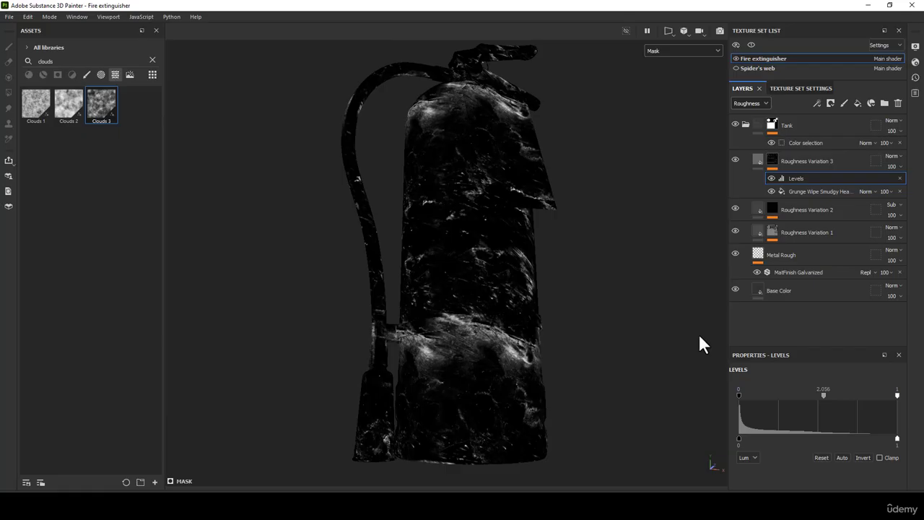
scroll(552, 289, "up", 3)
left_click_drag(552, 289, 577, 322, "alt")
scroll(518, 270, "down", 3)
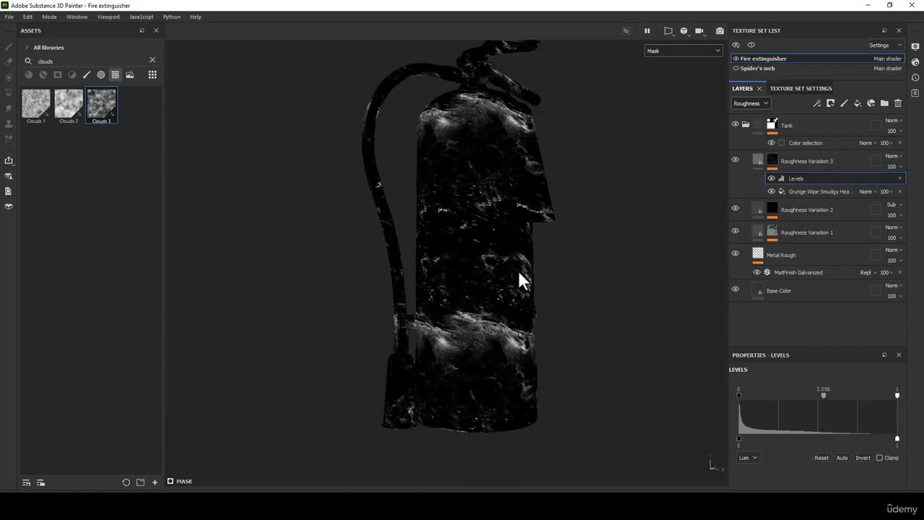
left_click_drag(518, 270, 546, 266, "alt")
middle_click_drag(547, 267, 556, 281, "alt")
left_click_drag(556, 281, 526, 288, "alt")
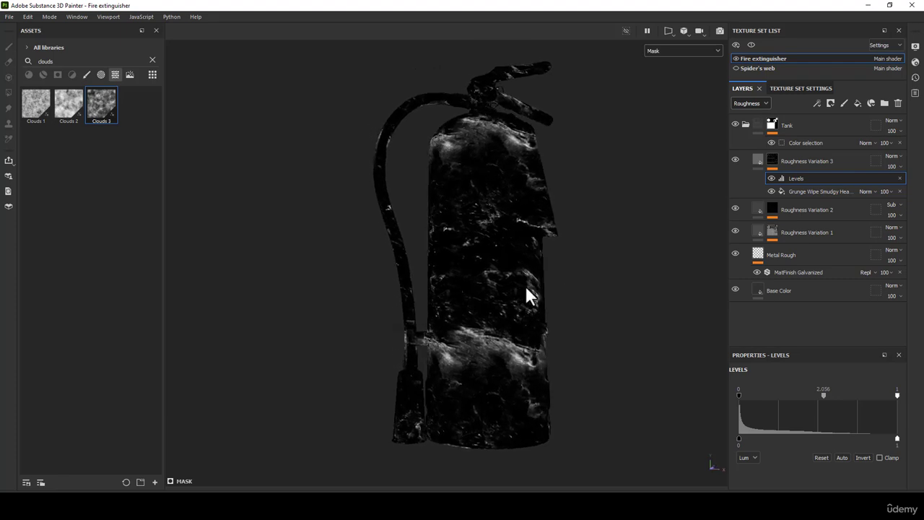
left_click_drag(707, 257, 640, 271, "alt")
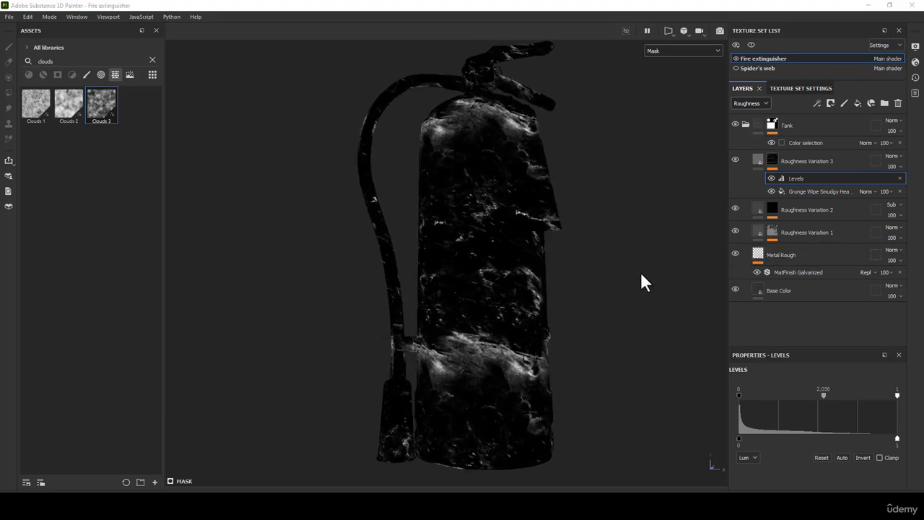
Display the full material and inspect the tank's reflections up close under different lighting.
key("m")
scroll(514, 281, "up", 3)
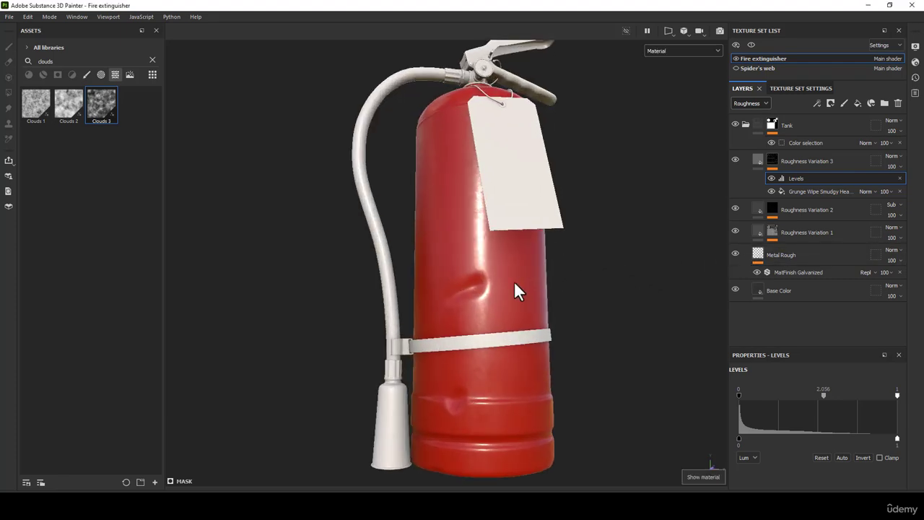
left_click_drag(514, 281, 529, 295, "alt")
right_click_drag(528, 295, 477, 271, "shift")
right_click_drag(472, 215, 507, 271, "alt")
left_click_drag(506, 271, 533, 291, "alt")
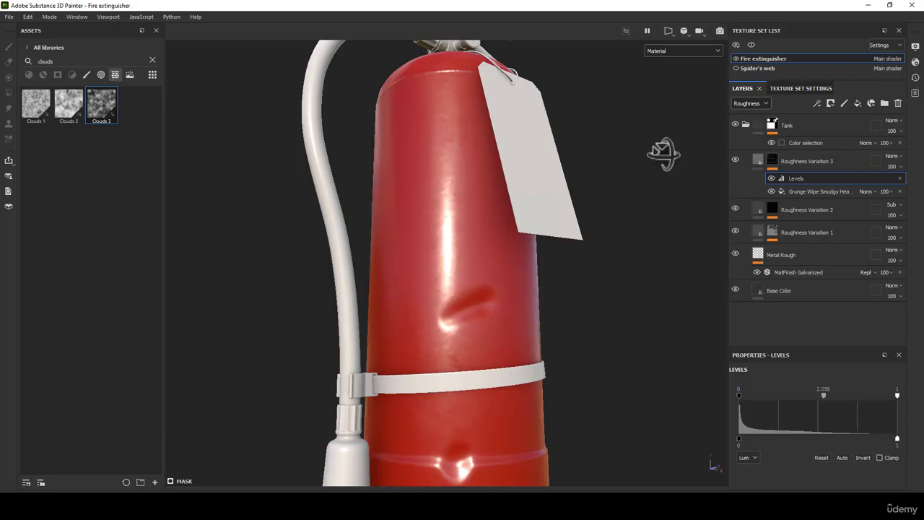
left_click_drag(663, 155, 629, 121, "alt")
Export the textures of both texture sets and check the tank's updated roughness in Marmoset Toolbag.
left_click(9, 17)
left_click(32, 146)
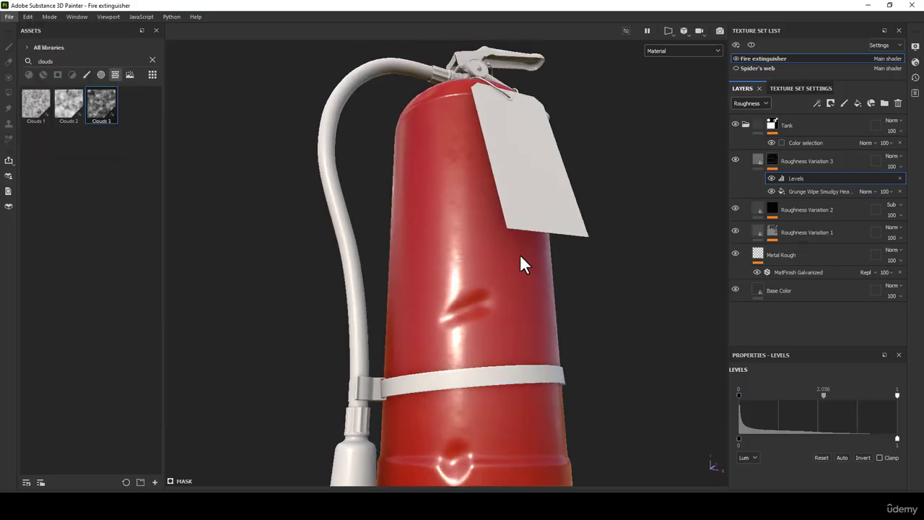
left_click(699, 423)
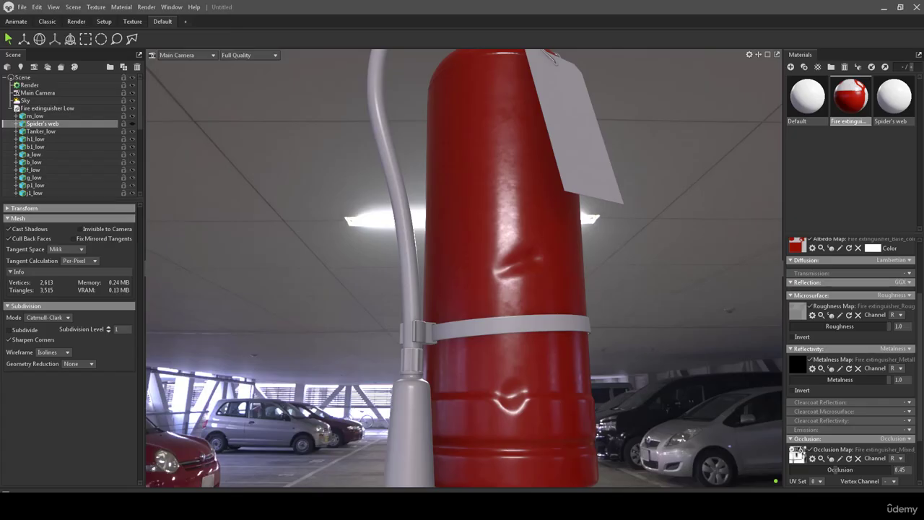
mouse_move(508, 242)
left_mouse_down()
mouse_move(509, 255)
mouse_move(550, 257)
mouse_move(549, 247)
mouse_move(547, 267)
mouse_move(556, 231)
mouse_move(517, 225)
mouse_move(693, 221)
mouse_move(501, 225)
mouse_move(539, 181)
mouse_move(580, 219)
mouse_move(561, 296)
mouse_move(522, 221)
mouse_move(534, 284)
mouse_move(513, 192)
mouse_move(520, 237)
left_mouse_up()
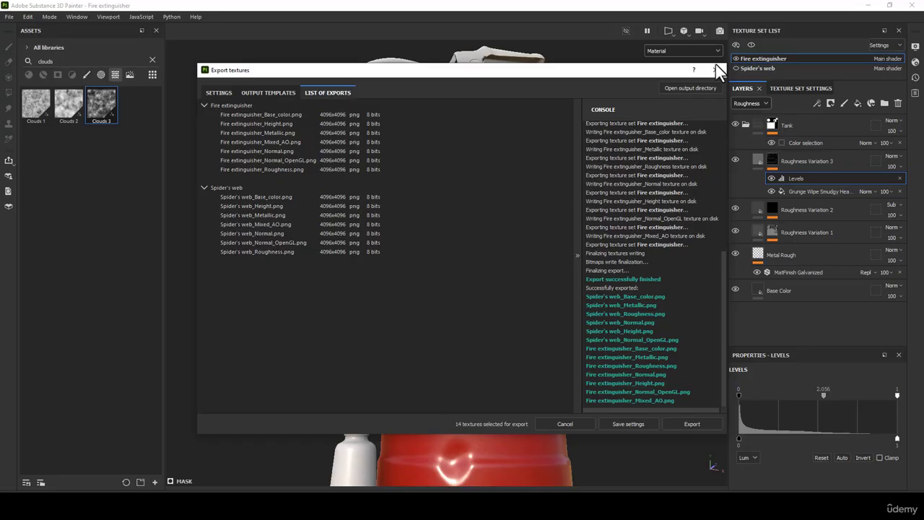
left_click(716, 68)
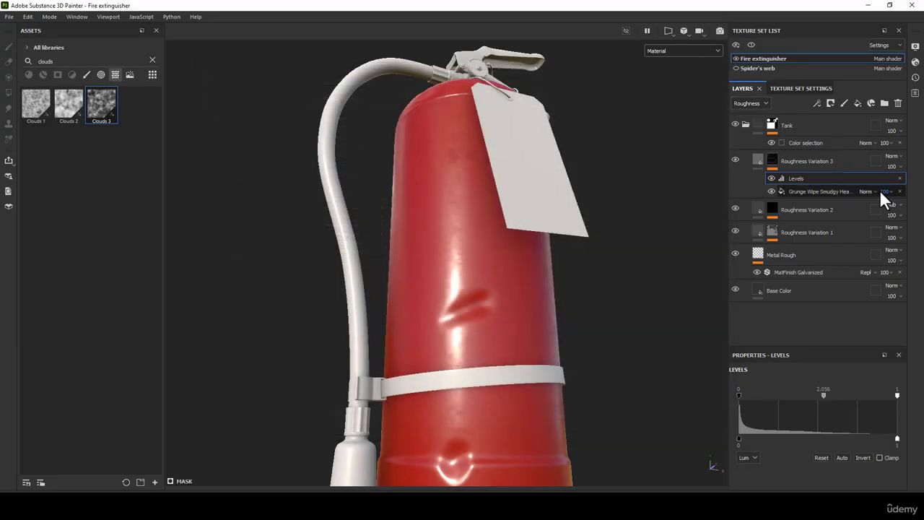
Rename the Roughness Variation 3 layer as Roughness Dirty.
left_click(755, 157)
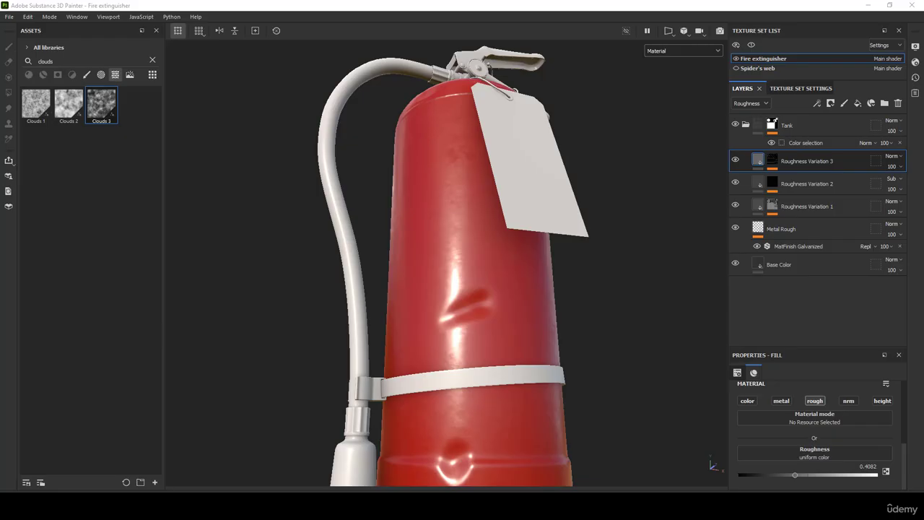
double_click(819, 163)
left_click(839, 163)
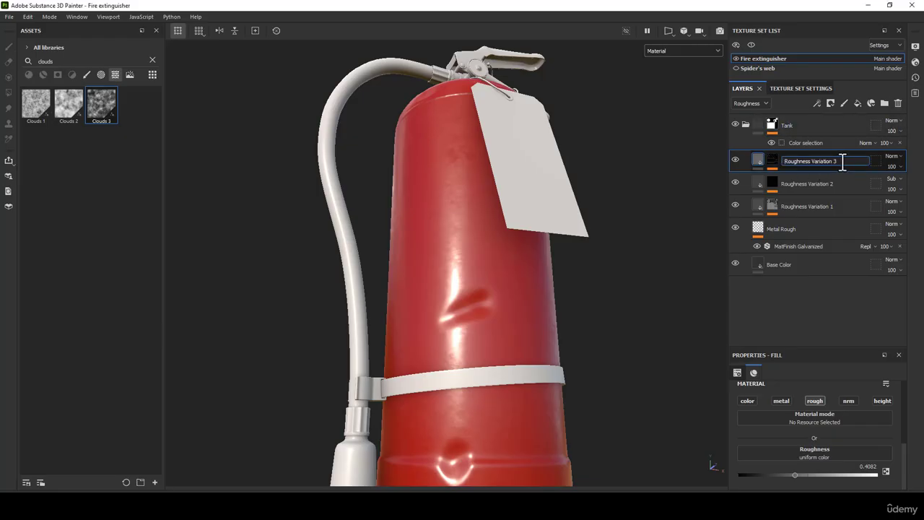
left_click_drag(842, 163, 835, 163)
left_click(846, 160)
left_click_drag(840, 162, 812, 162)
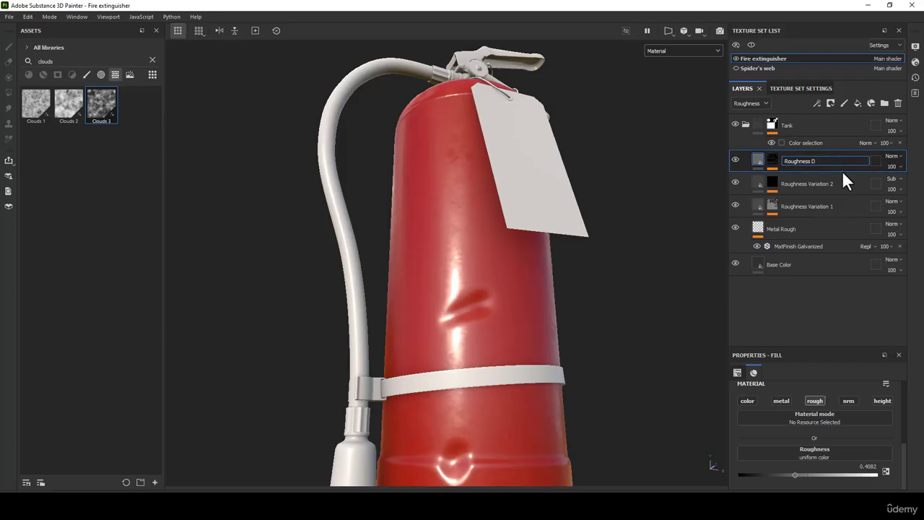
type("Dirty")
Display the Roughness Dirty mask in the viewport and inspect it over the whole model.
left_click(686, 51)
left_click(669, 137)
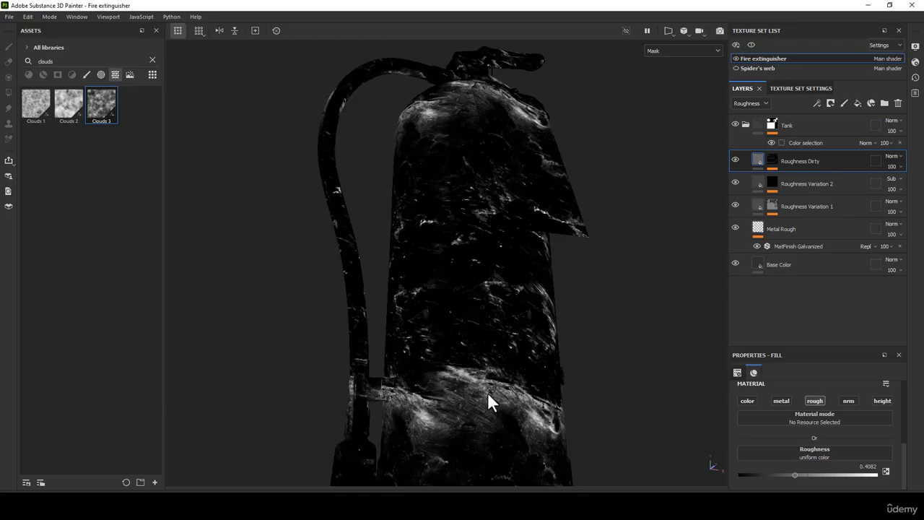
scroll(622, 199, "down", 4)
left_click_drag(620, 210, 591, 202, "alt")
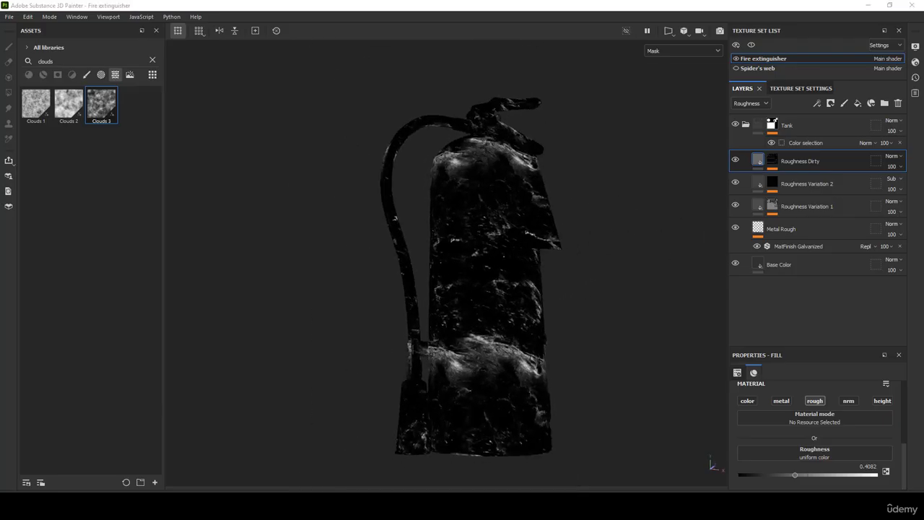
Add a fill layer above Roughness Dirty and name it Roughness Variation 3.
left_click(857, 104)
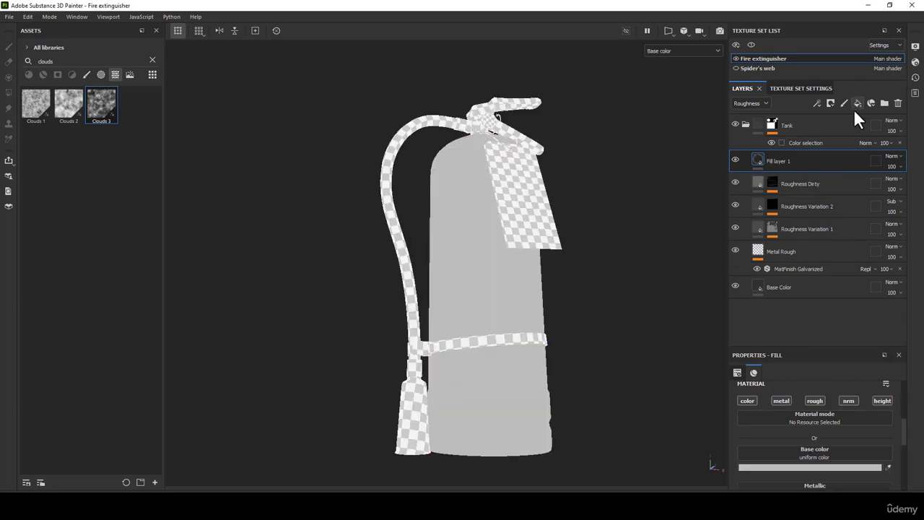
right_click(798, 206)
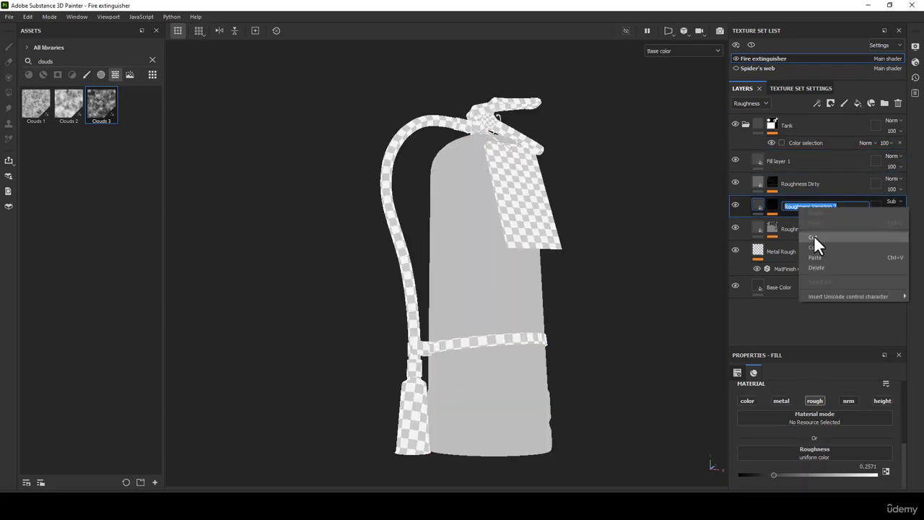
left_click(815, 238)
key("ctrl+c")
double_click(786, 162)
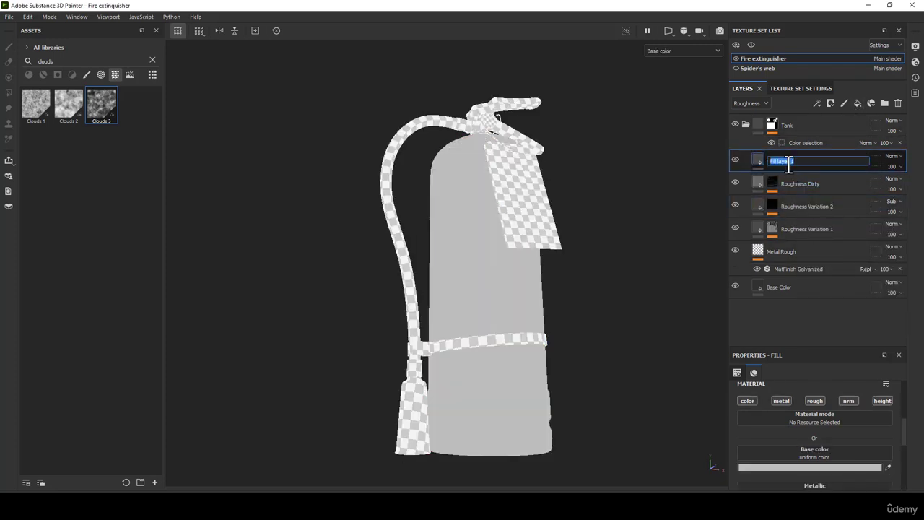
key("ctrl+v")
type("3")
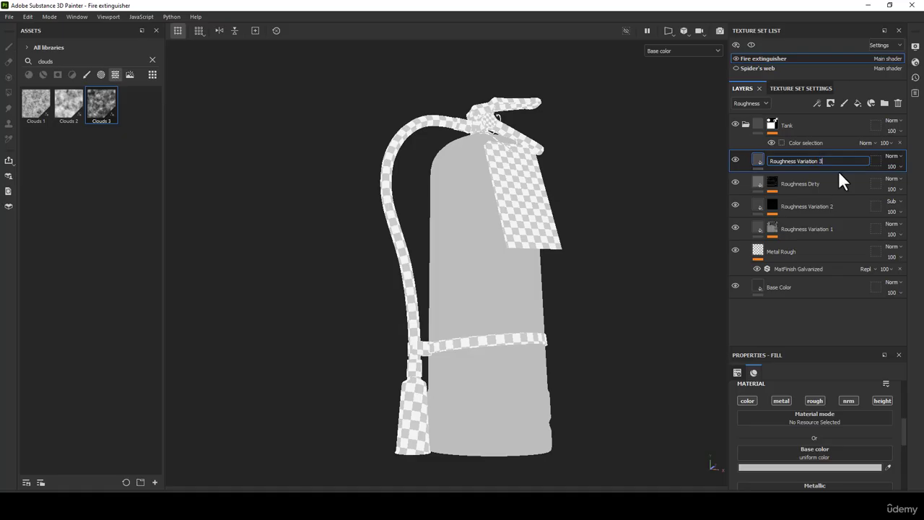
key("Return")
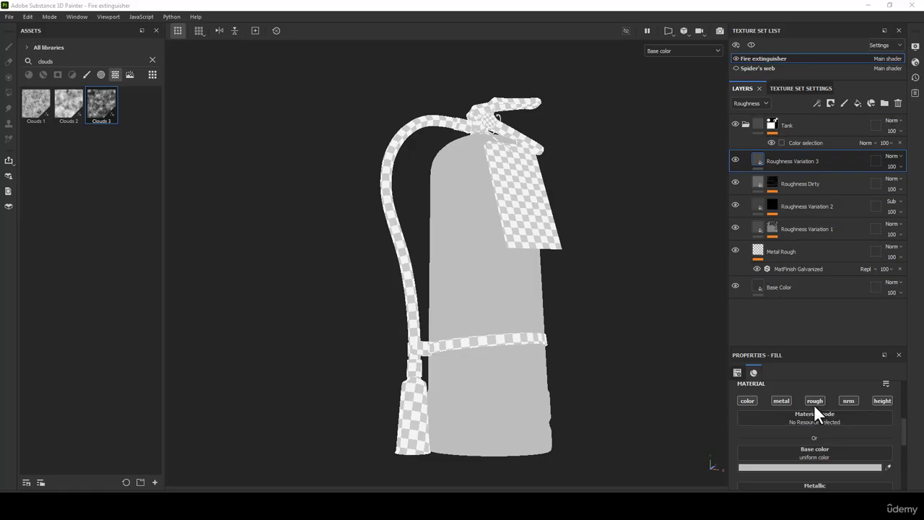
Turn off the color, normal and height channels of the new Roughness Variation 3 fill.
left_click(749, 401)
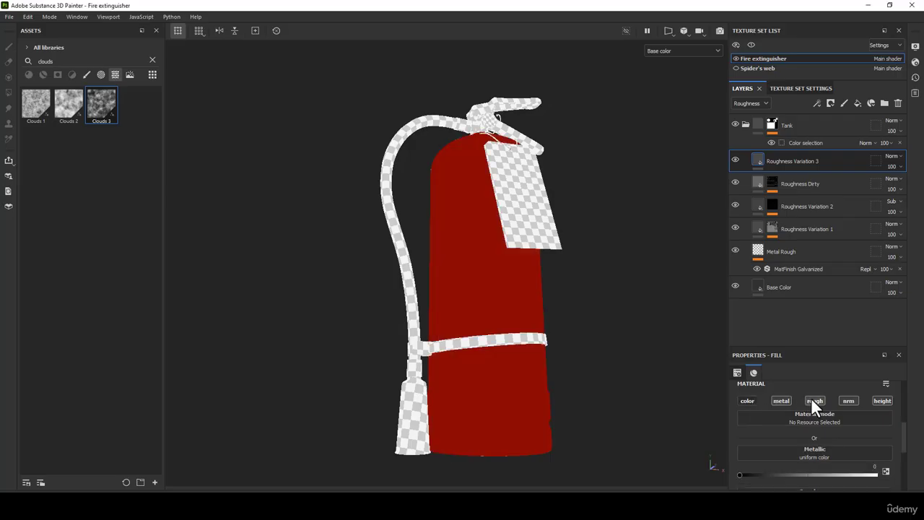
left_click(849, 401)
left_click(876, 400)
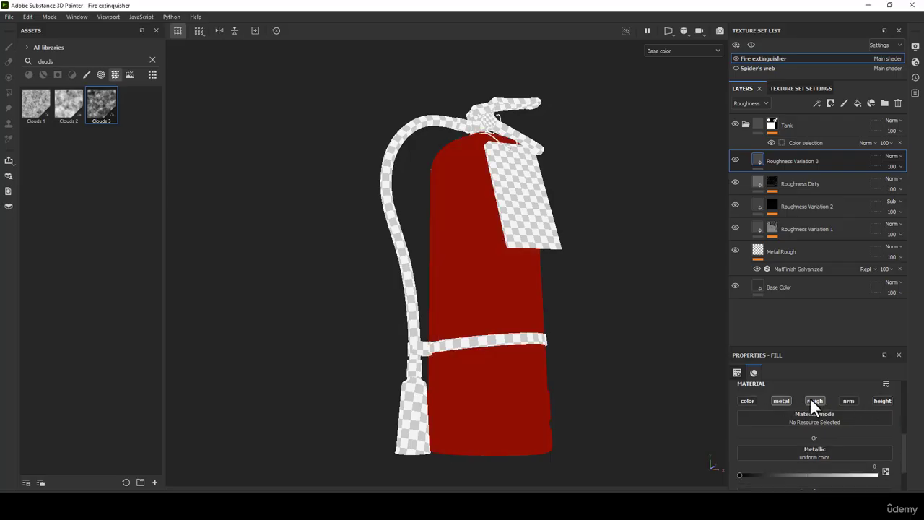
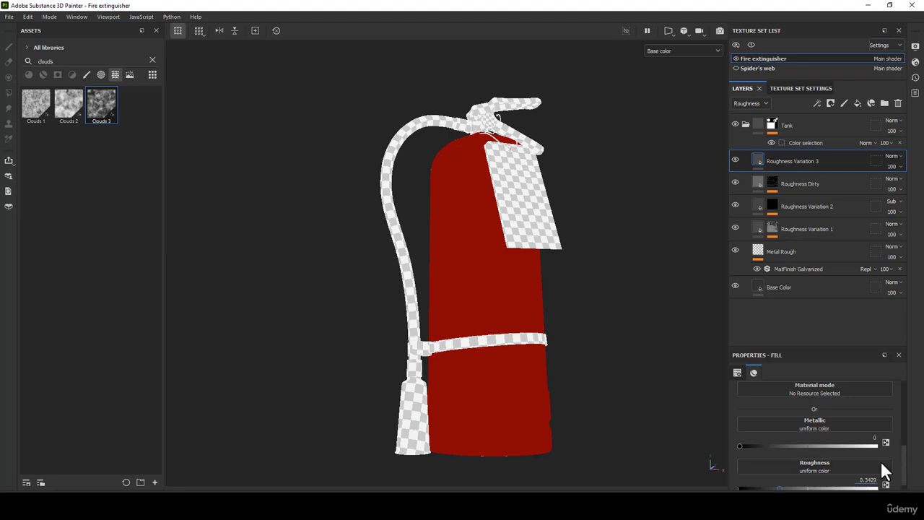
Show the full material in the viewport and set the Roughness Variation 3 fill's roughness to 0.3.
scroll(814, 420, "down", 1)
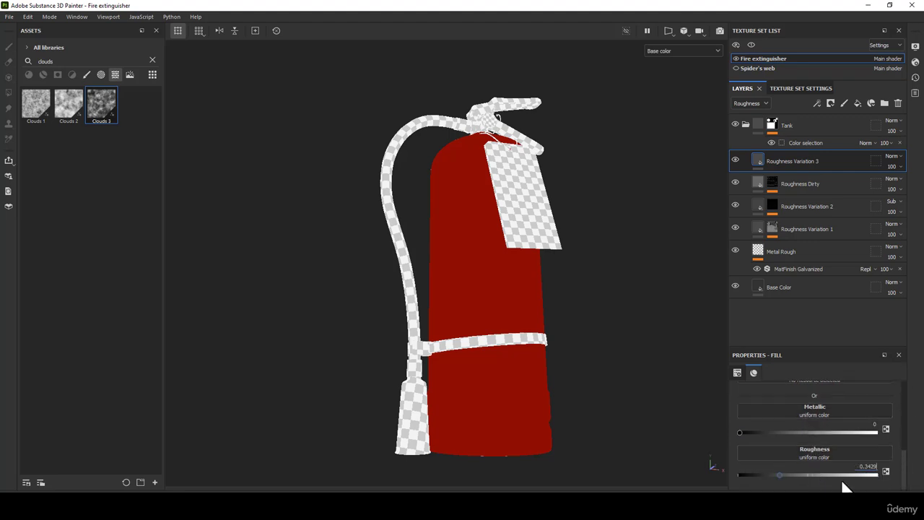
left_click_drag(784, 473, 781, 472)
left_click(670, 52)
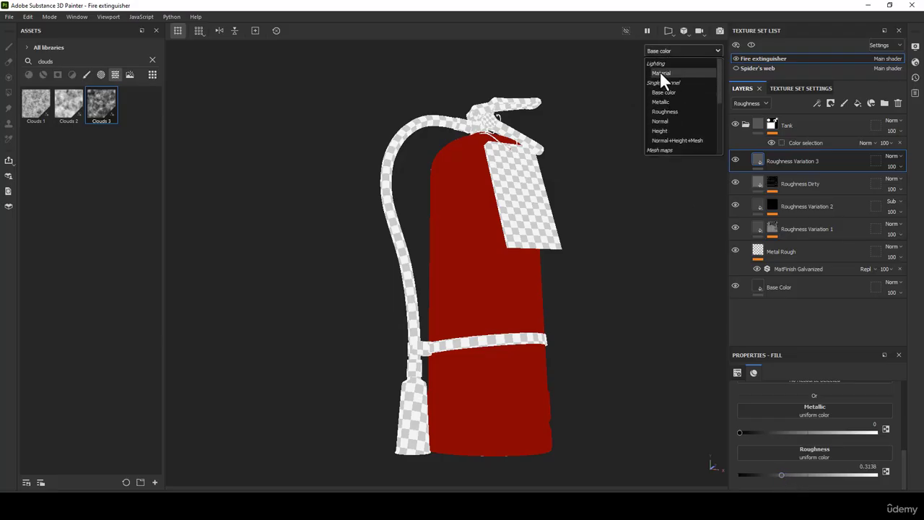
left_click(660, 66)
scroll(610, 194, "up", 2)
middle_click_drag(611, 195, 590, 118, "alt")
left_click_drag(590, 118, 626, 209, "alt")
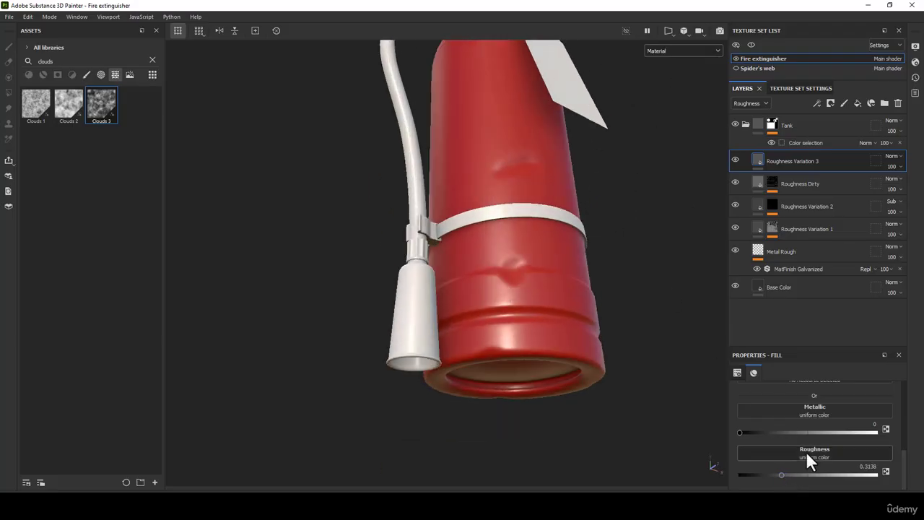
left_click_drag(779, 474, 777, 474)
double_click(867, 467)
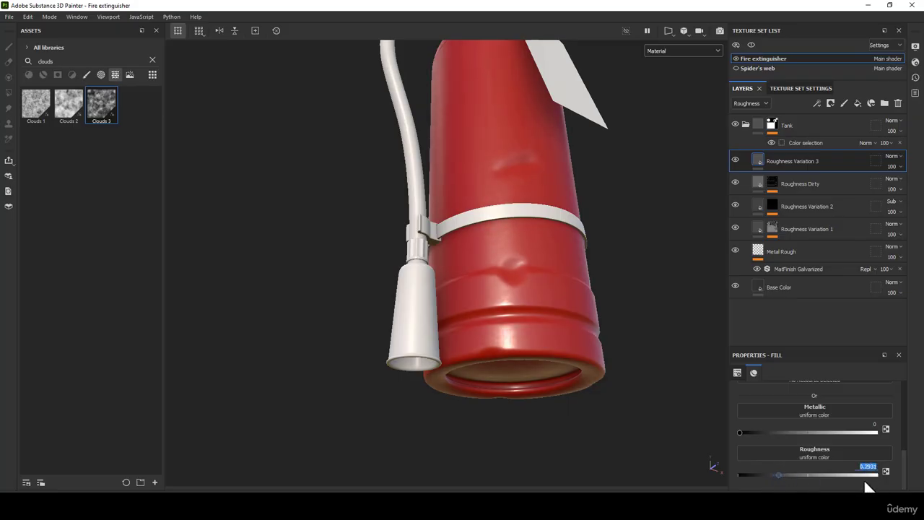
type("0.3")
key("Return")
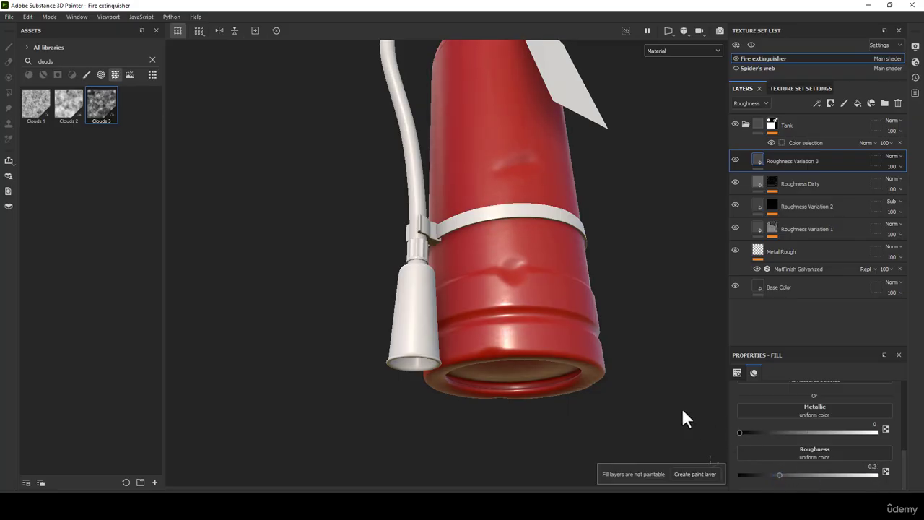
Set the Roughness Variation 3 fill's roughness to 0.3429.
double_click(876, 469)
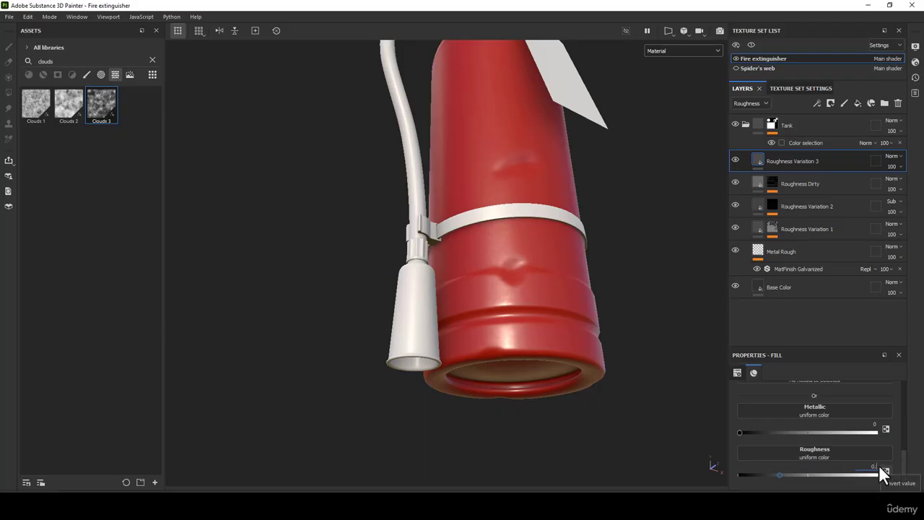
type("0.3429")
key("Return")
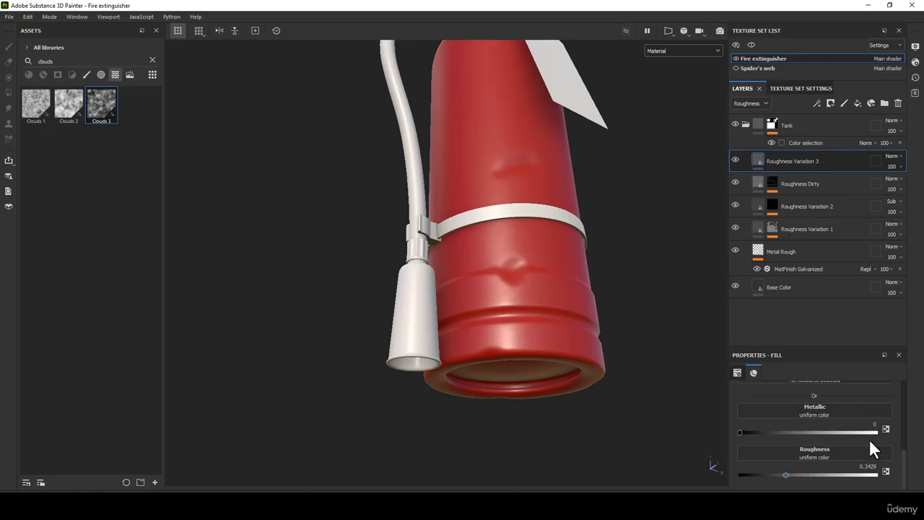
Add a black mask to Roughness Variation 3 and put a fill effect in that mask.
right_click(754, 152)
left_click(790, 173)
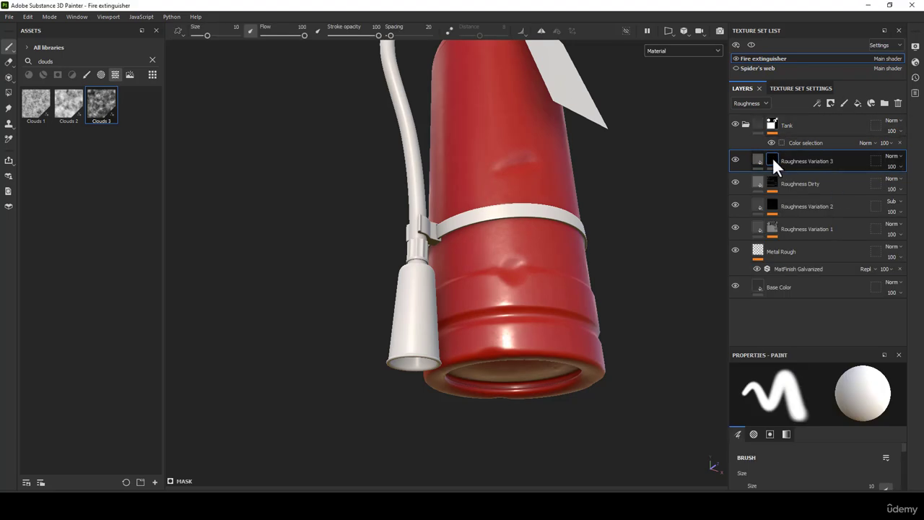
right_click(773, 162)
left_click(810, 332)
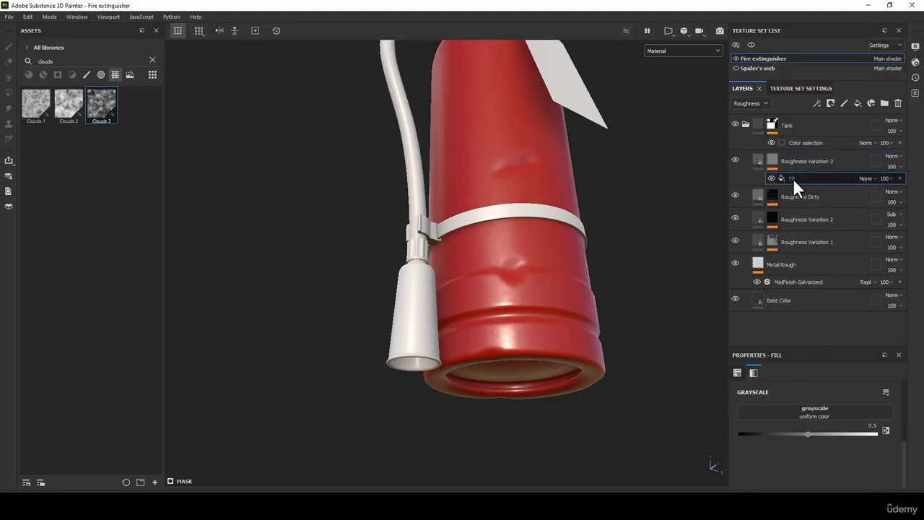
Search the grayscale resources for Grunge Shavings and assign that texture to the mask's fill effect.
left_click(813, 412)
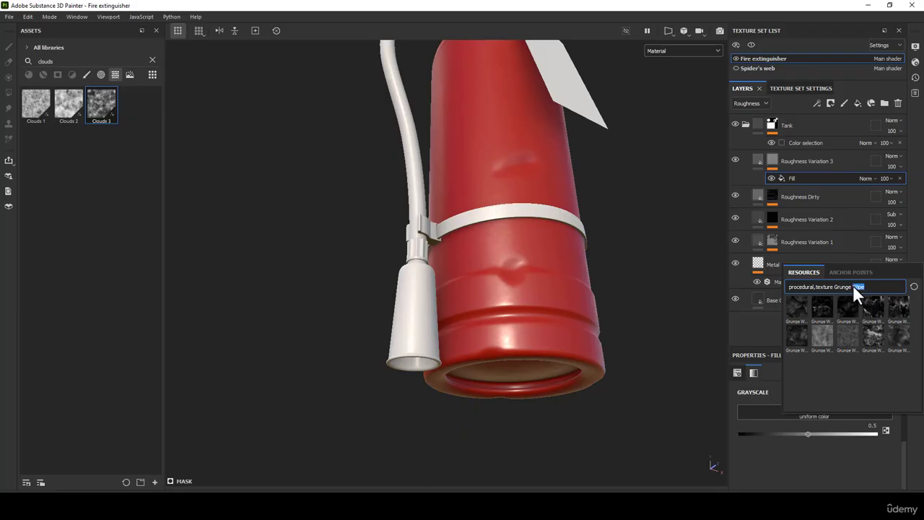
mouse_move(869, 306)
type("S")
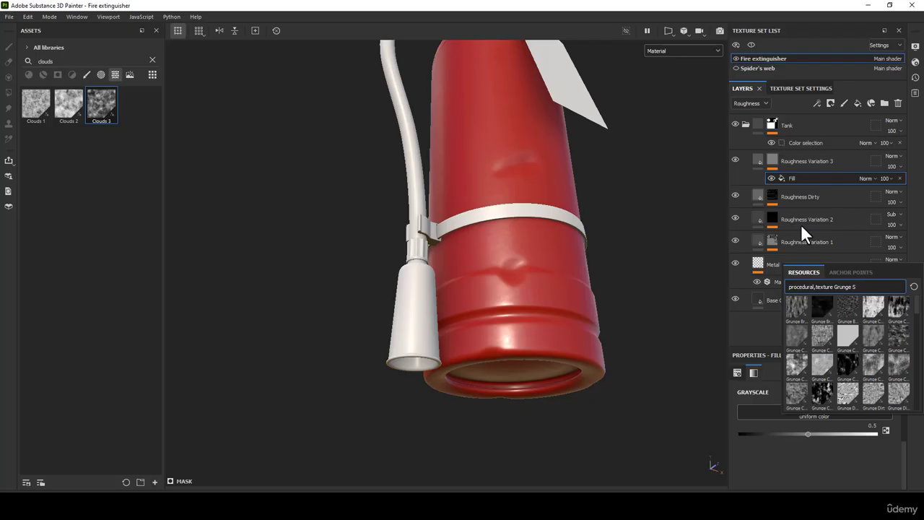
type("havi")
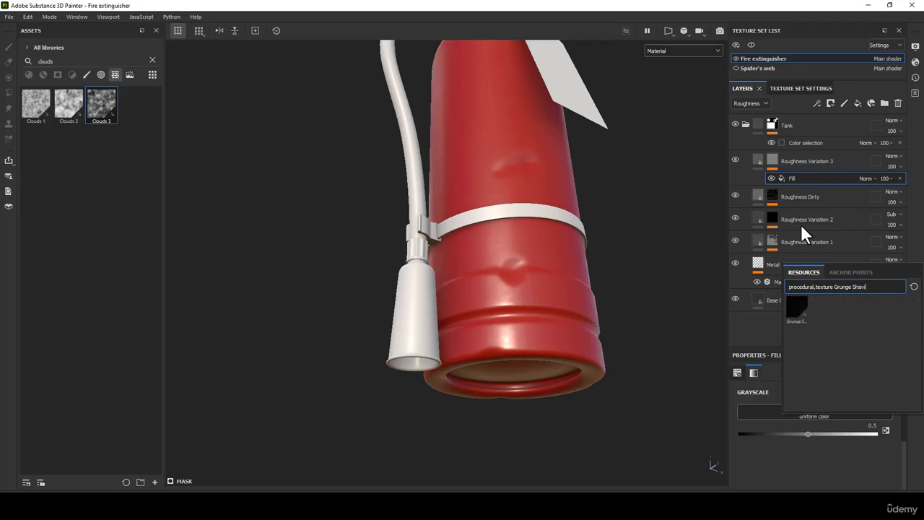
type("ngs")
mouse_move(791, 317)
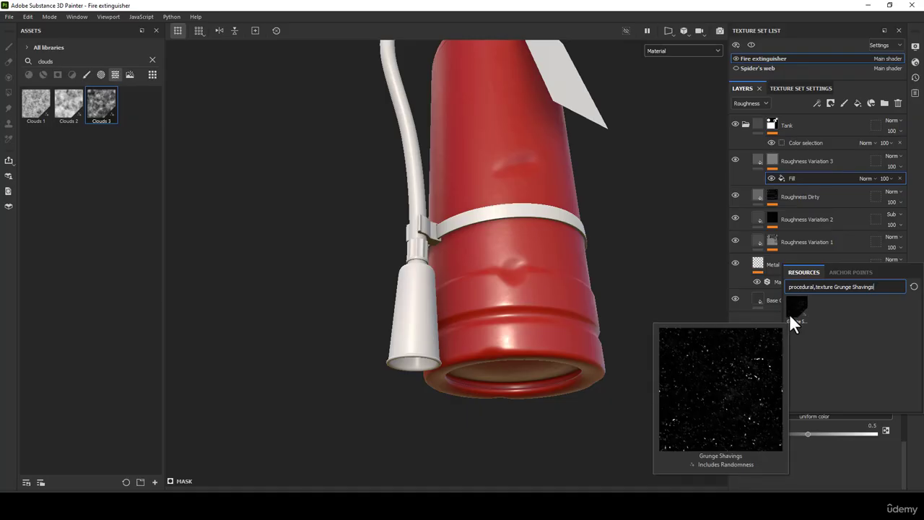
left_click(792, 314)
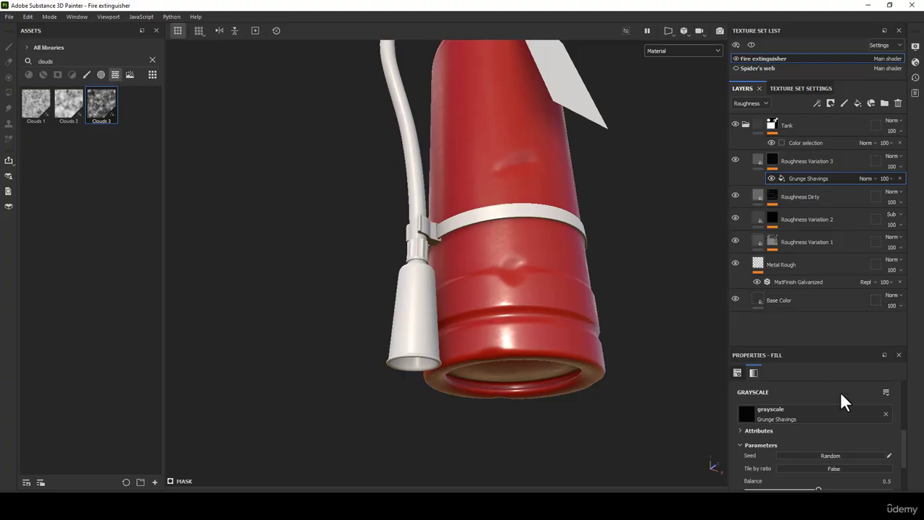
Look over the Grunge Shavings projection options and display the Roughness Variation 3 mask in the viewport.
scroll(837, 405, "down", 4)
scroll(794, 418, "up", 2)
left_click(784, 409)
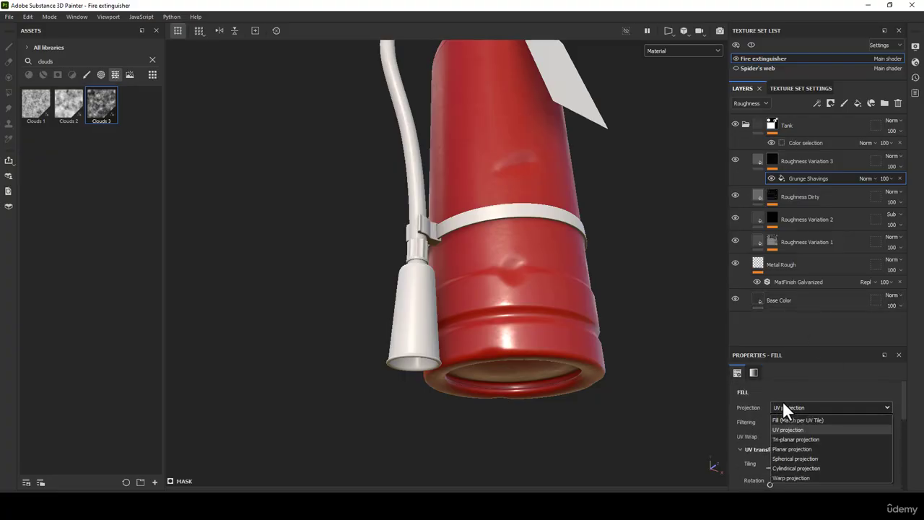
left_click(783, 405)
left_click(675, 52)
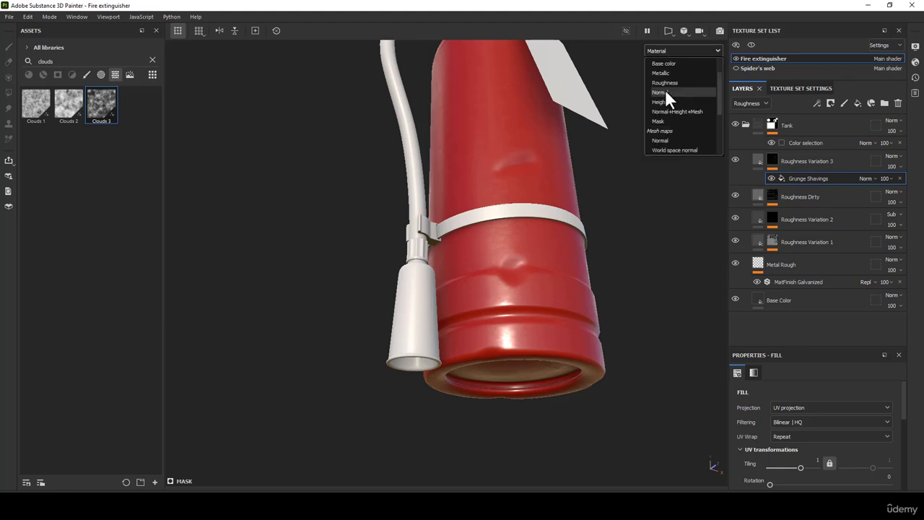
left_click(661, 120)
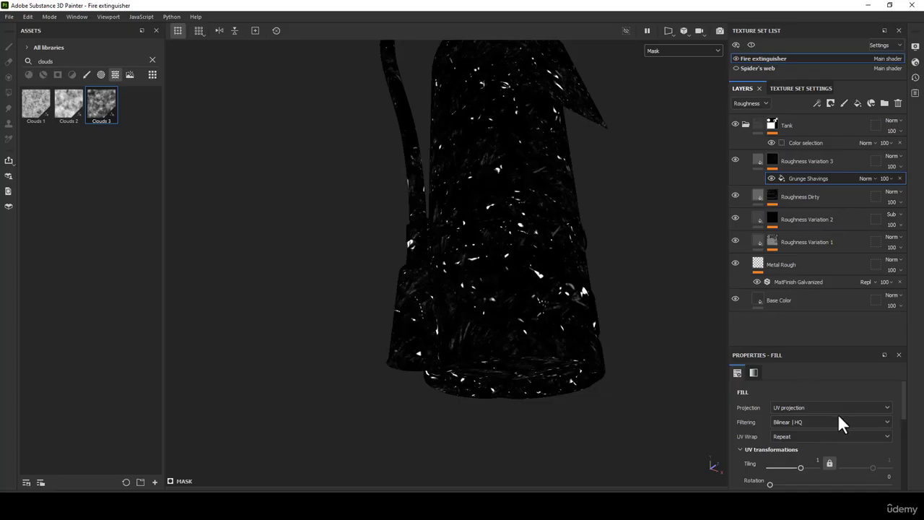
Set the tiling of the Grunge Shavings mask fill to 2.
scroll(840, 414, "down", 2)
left_click(818, 431)
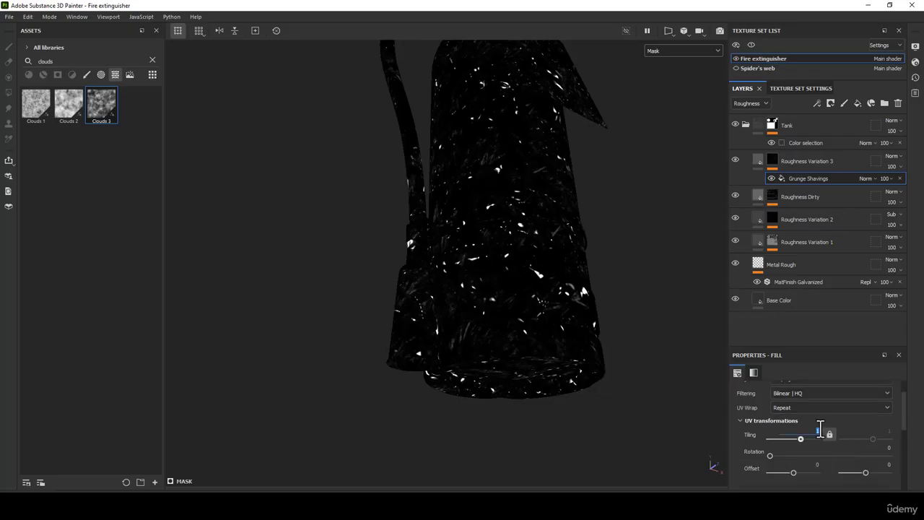
type("2")
key("Return")
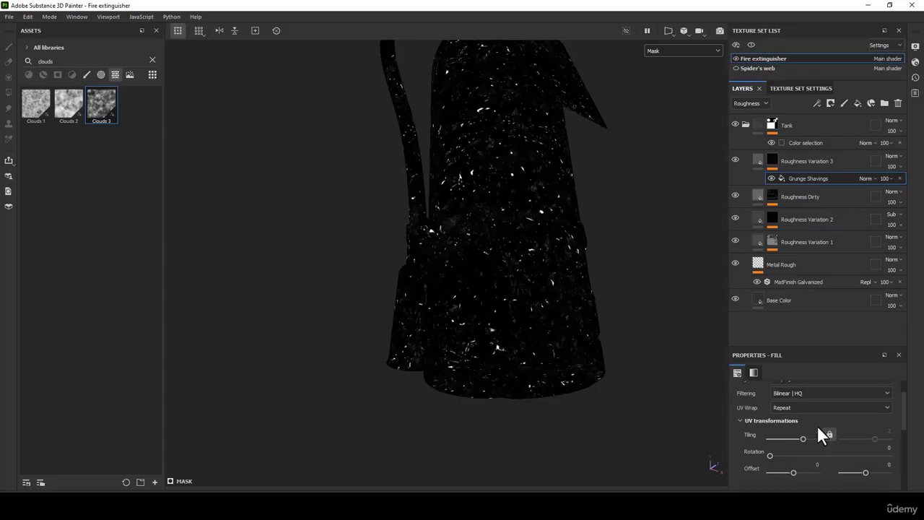
Try a Balance of 0.28 and of 0.9 on the Grunge Shavings fill and inspect the mask over the tank.
scroll(830, 425, "down", 5)
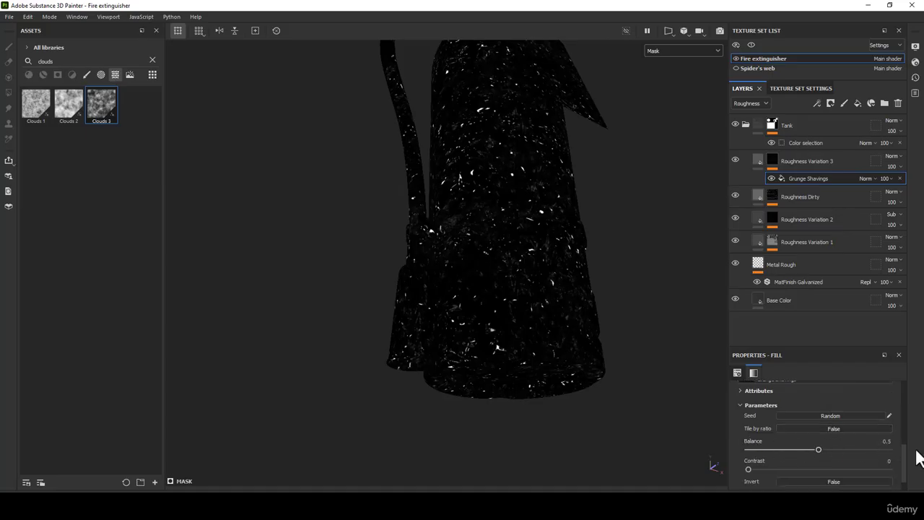
left_click_drag(824, 447, 787, 448)
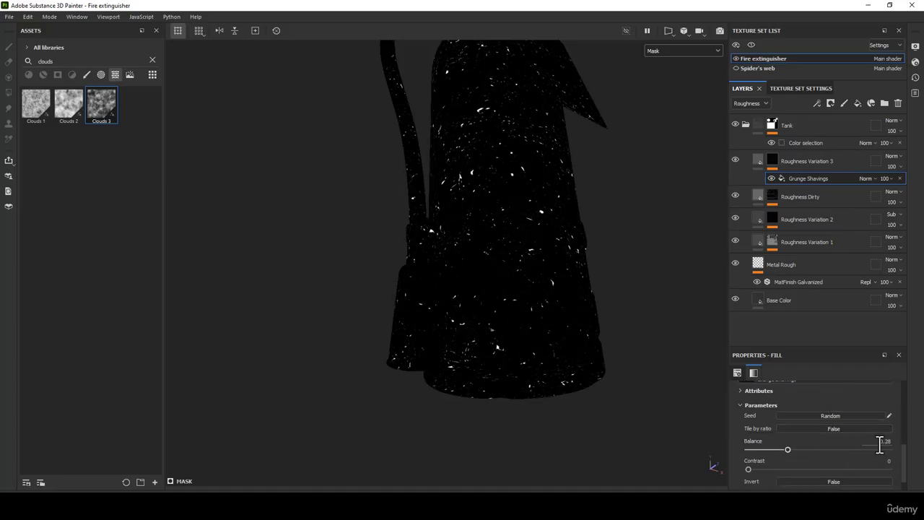
double_click(884, 440)
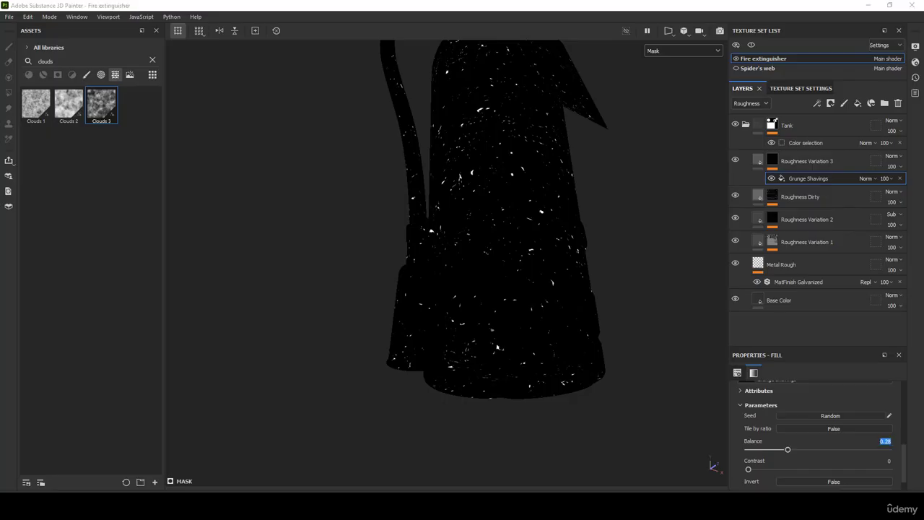
left_click(883, 440)
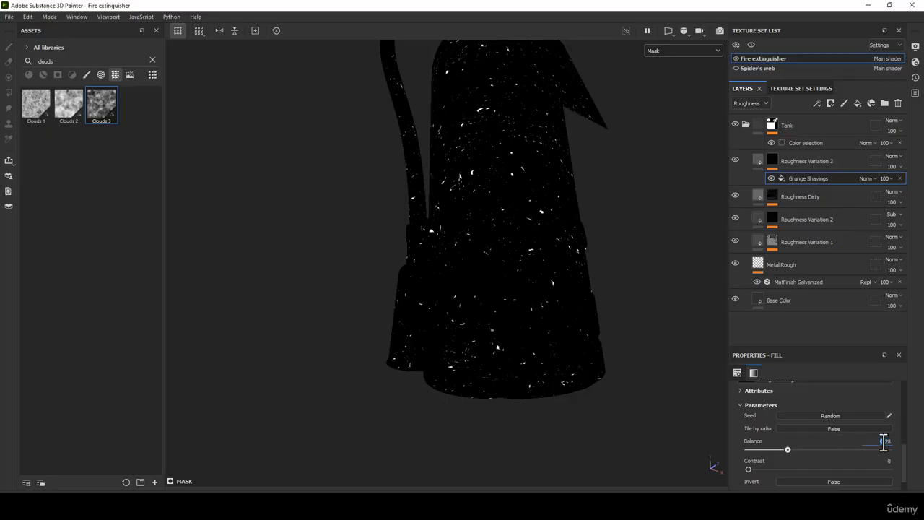
double_click(884, 440)
type("0.9")
key("Return")
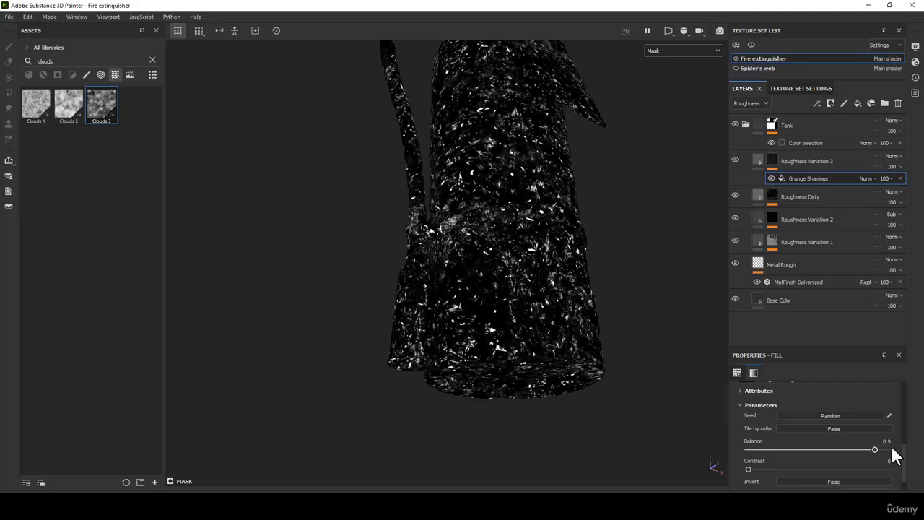
scroll(521, 188, "up", 3)
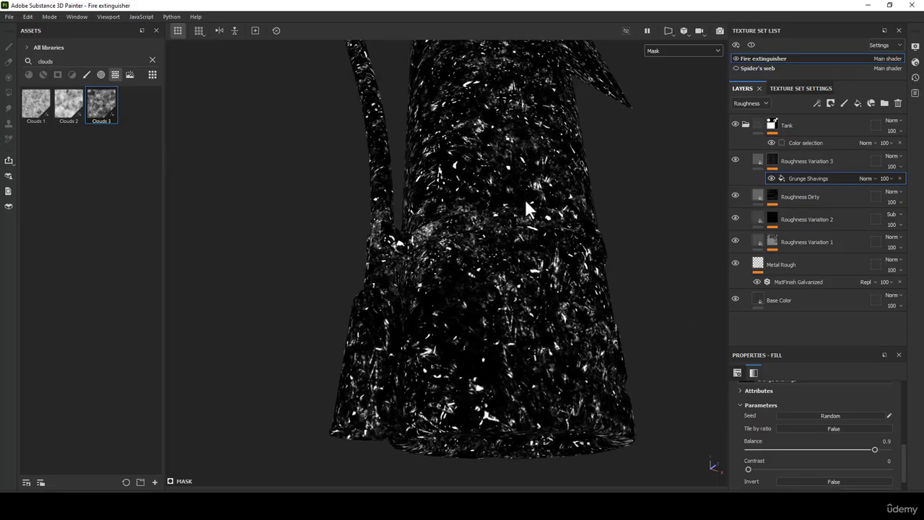
scroll(580, 258, "down", 2)
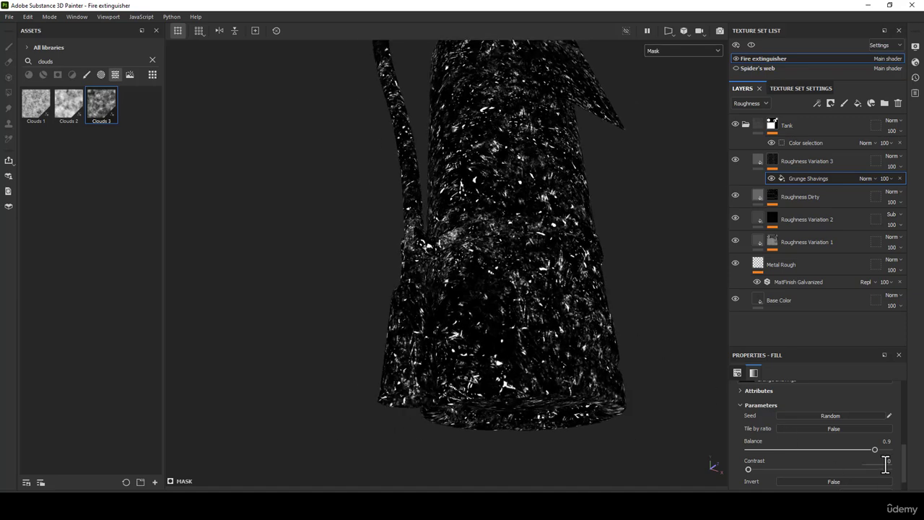
scroll(865, 452, "down", 1)
scroll(586, 223, "up", 2)
mouse_move(508, 215)
left_mouse_down("alt")
mouse_move(511, 292)
mouse_move(519, 212)
left_mouse_up("alt")
middle_click_drag(519, 211, 522, 253, "alt")
Set the Grunge Shavings Balance to 0.09 and check the speckles over the tank.
scroll(523, 252, "down", 2)
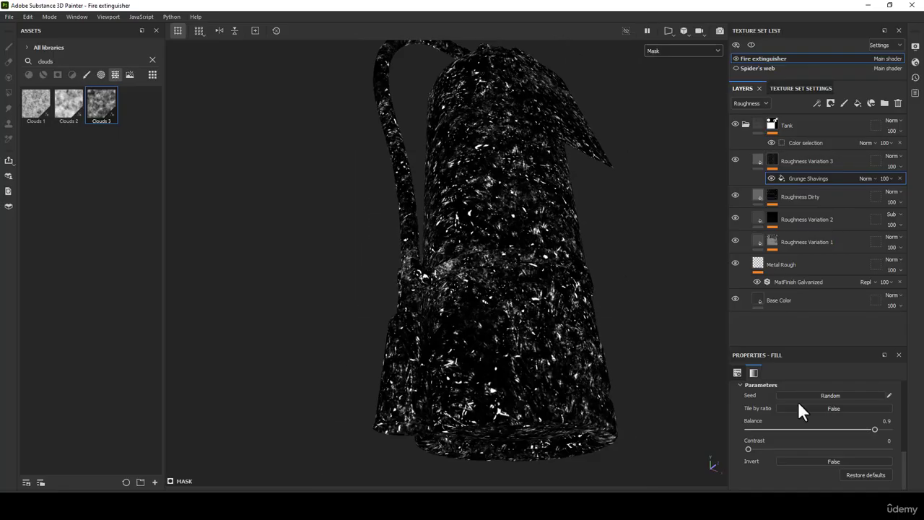
left_click(888, 421)
type("0.09")
key("Return")
scroll(572, 251, "up", 3)
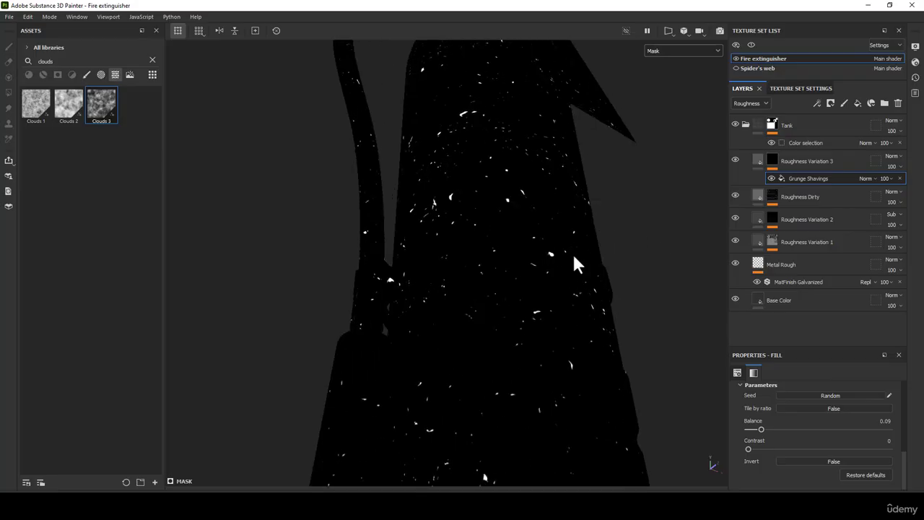
left_click_drag(572, 251, 563, 224, "alt")
right_click_drag(563, 224, 512, 173, "alt")
left_click_drag(512, 173, 505, 317, "alt")
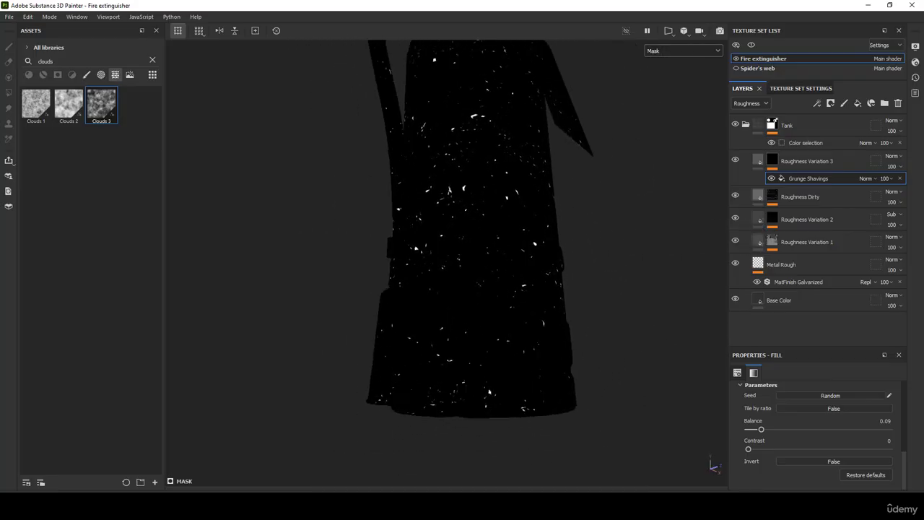
Switch the Grunge Shavings mask fill to tri-planar projection.
scroll(814, 428, "up", 5)
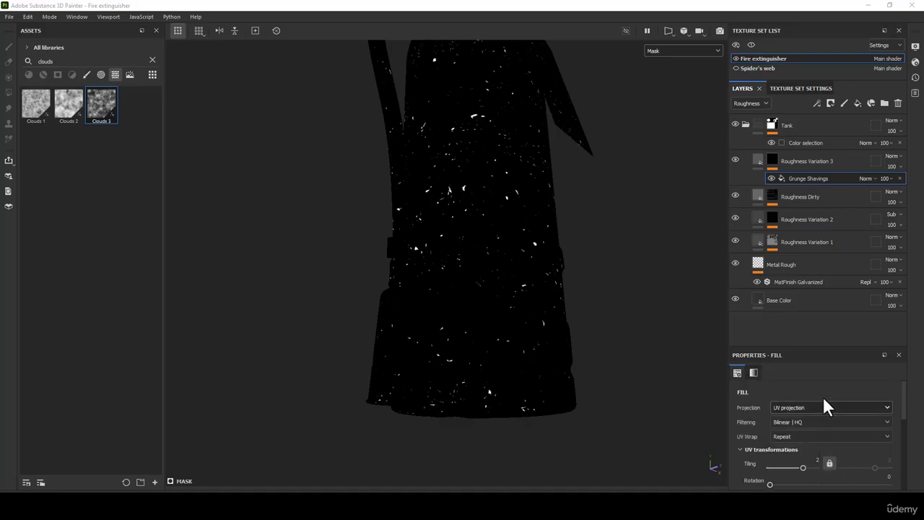
left_click_drag(818, 345, 819, 250)
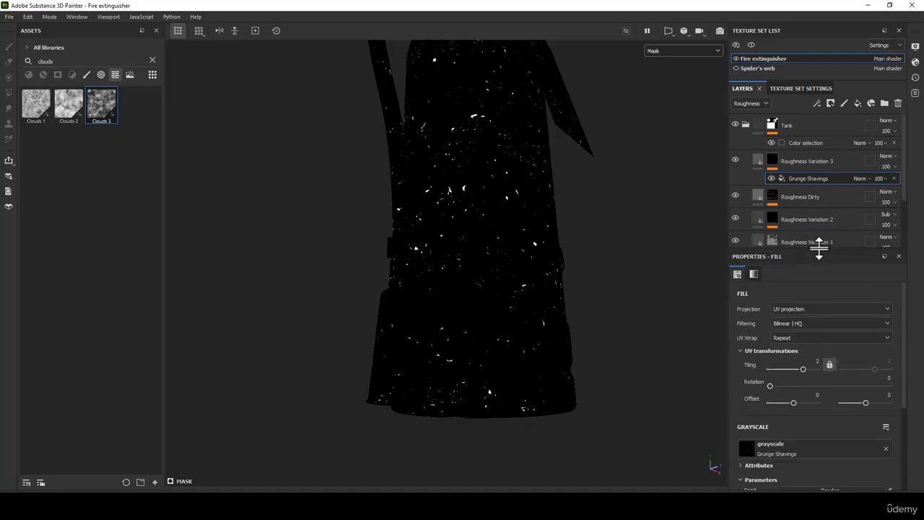
left_click(786, 308)
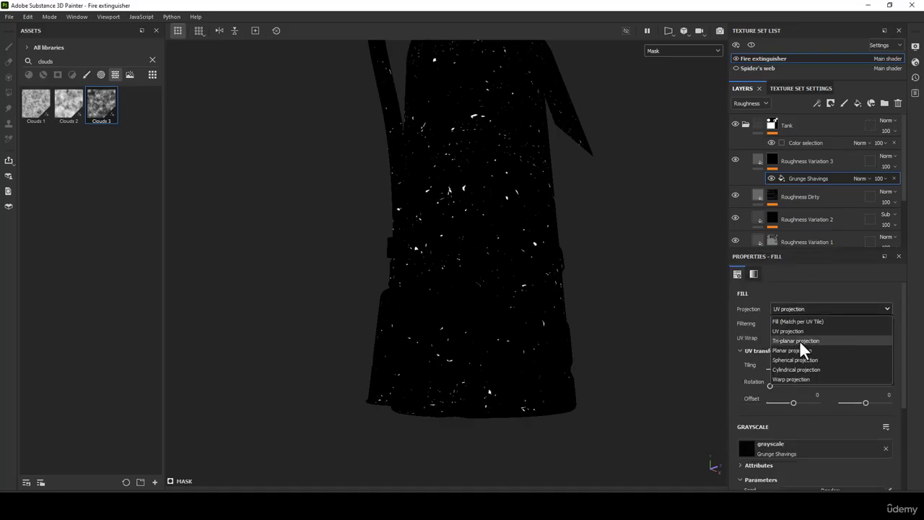
left_click(796, 340)
Inspect how the tri-planar Grunge Shavings mask is distributed on all sides of the extinguisher.
left_click_drag(473, 177, 713, 195, "alt")
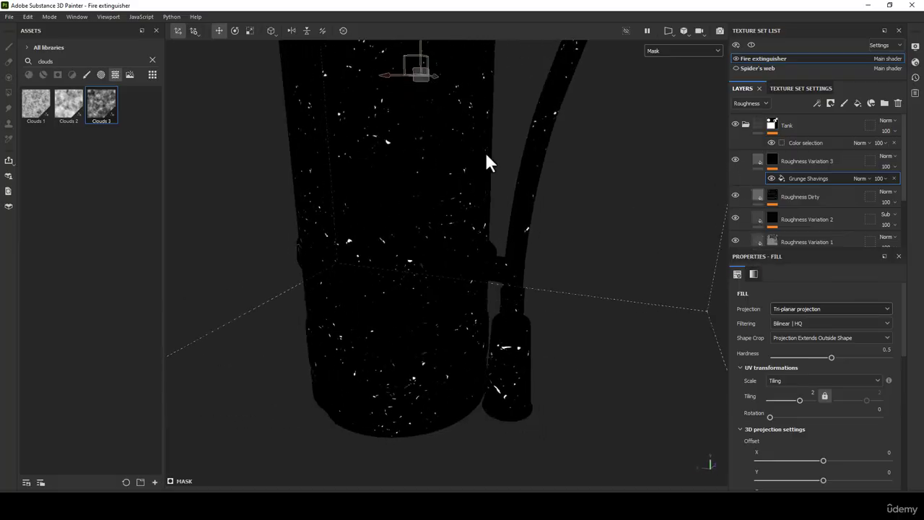
middle_click_drag(484, 150, 498, 278, "alt")
right_click_drag(498, 278, 493, 328, "alt")
left_click_drag(493, 289, 226, 167, "alt")
middle_click_drag(502, 289, 447, 173, "alt")
left_click_drag(578, 325, 475, 252, "alt")
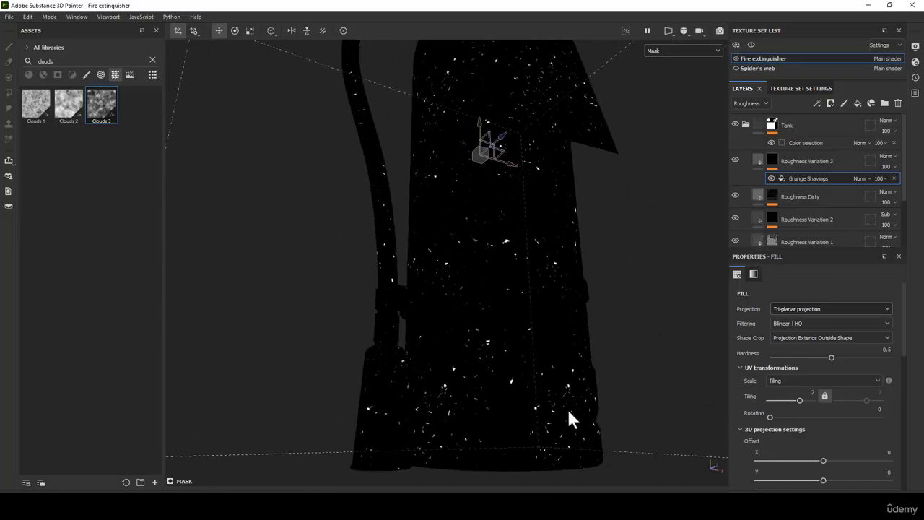
right_click_drag(500, 361, 610, 249, "alt")
left_click_drag(507, 253, 484, 257, "alt")
Display the full material in the viewport and examine the roughness reflections on the red tank.
key("m")
scroll(484, 263, "down", 2)
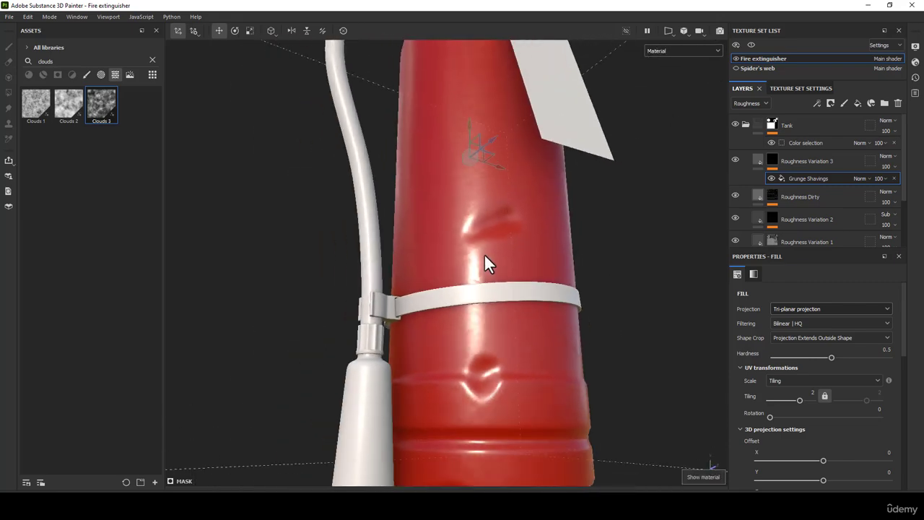
scroll(483, 252, "down", 5)
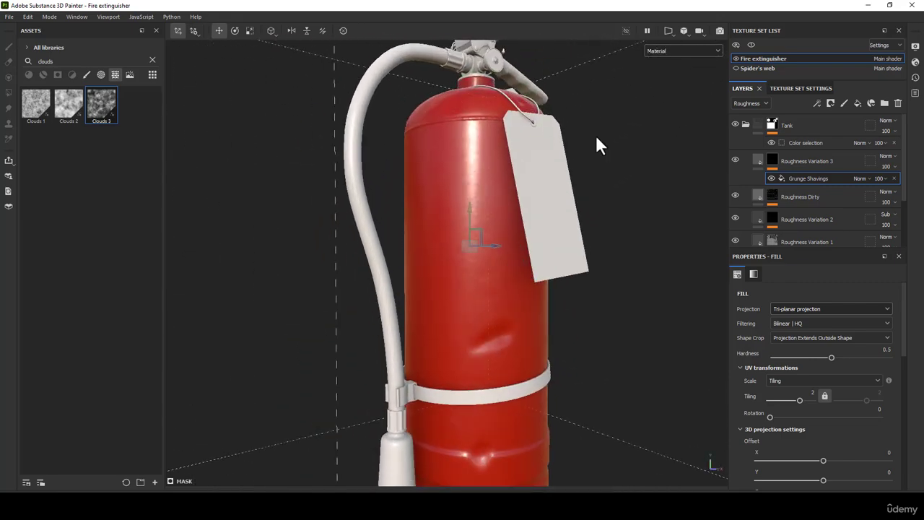
left_click_drag(489, 280, 498, 210, "alt")
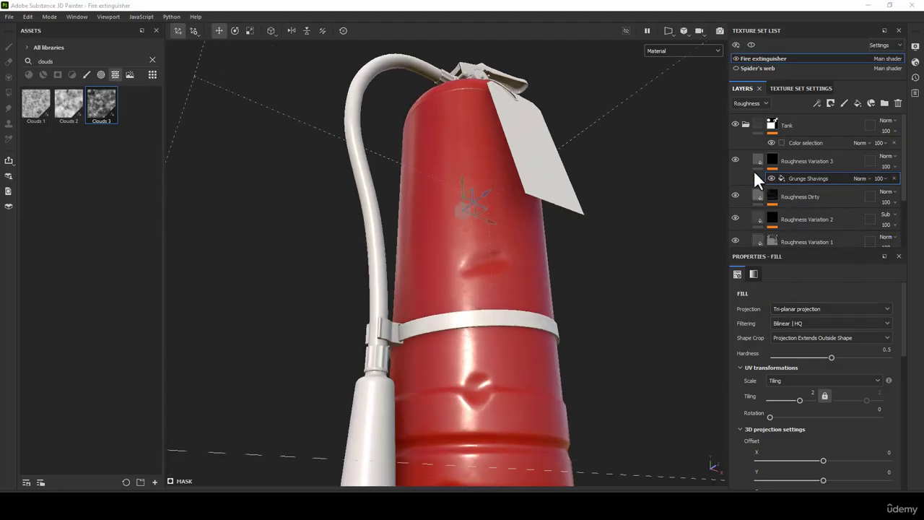
Compare the tank's reflections with the Roughness Variation 3 layer hidden and shown, from the front and the hose side.
left_click(735, 160)
left_click(734, 161)
left_click(734, 160)
left_click(734, 161)
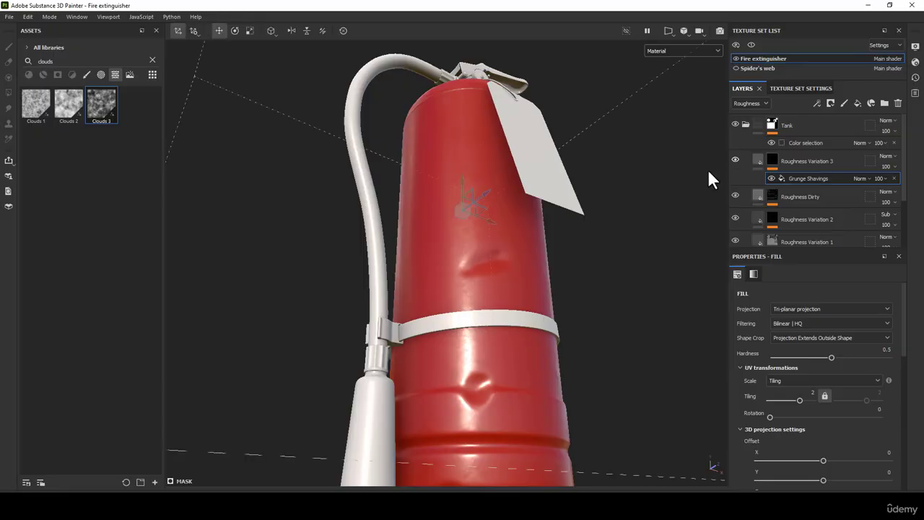
left_click_drag(548, 198, 613, 233, "alt")
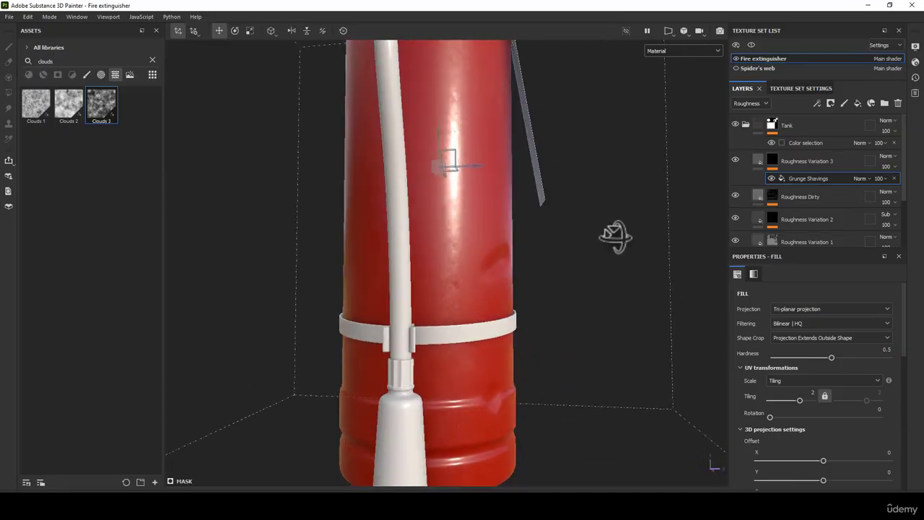
left_click(734, 158)
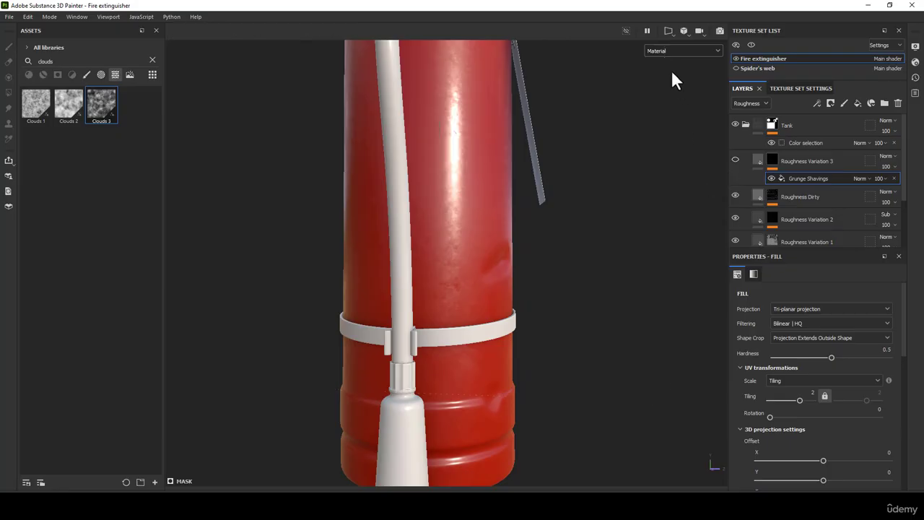
Display the Grunge Shavings mask alone and inspect its speckles up close around the lower part of the tank.
left_click(679, 52)
left_click(672, 132)
left_click(679, 51)
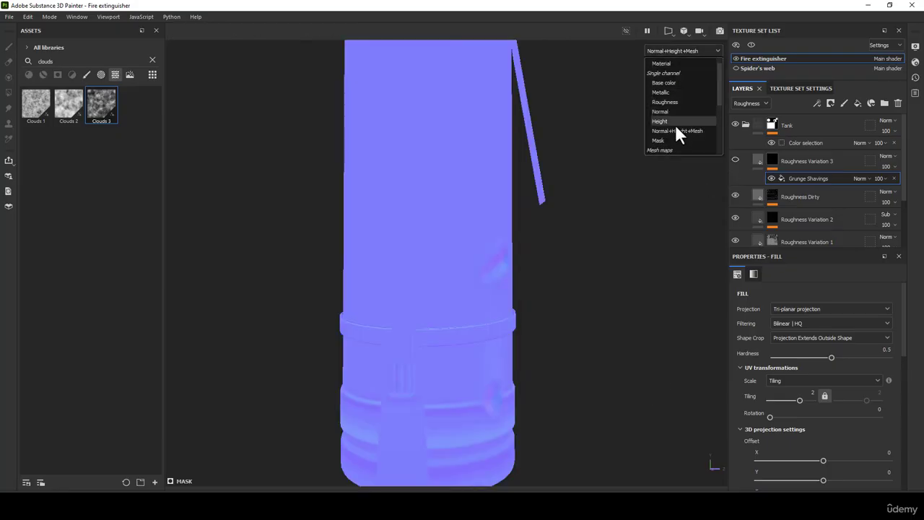
left_click(674, 140)
left_click_drag(482, 187, 428, 217, "alt")
right_click_drag(427, 216, 475, 397, "alt")
middle_click_drag(475, 397, 426, 128, "alt")
right_click_drag(425, 128, 549, 350, "alt")
left_click_drag(549, 347, 614, 320, "alt")
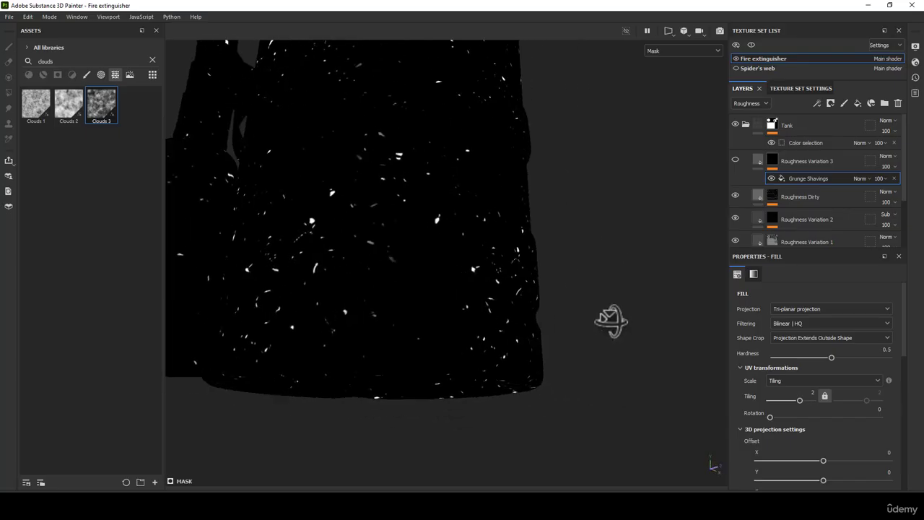
middle_click_drag(280, 200, 350, 204, "alt")
right_click_drag(351, 205, 396, 300, "alt")
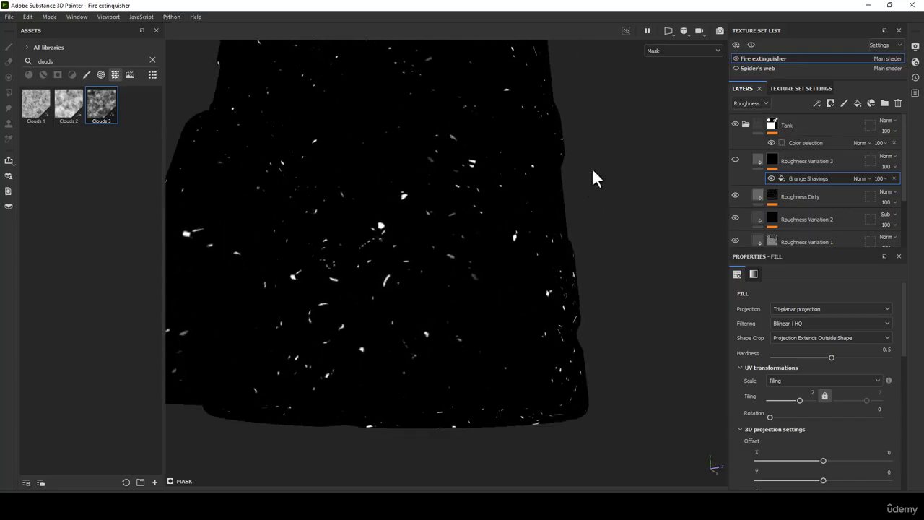
Return to the full material display, check the lower tank's reflections, and compare them with the render in Marmoset Toolbag.
key("m")
left_click_drag(494, 251, 466, 257, "alt")
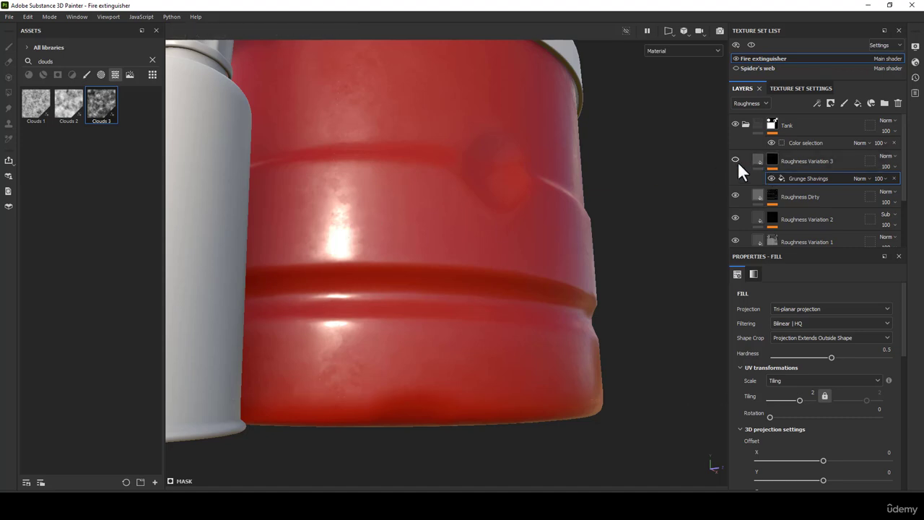
left_click_drag(495, 265, 355, 240, "alt")
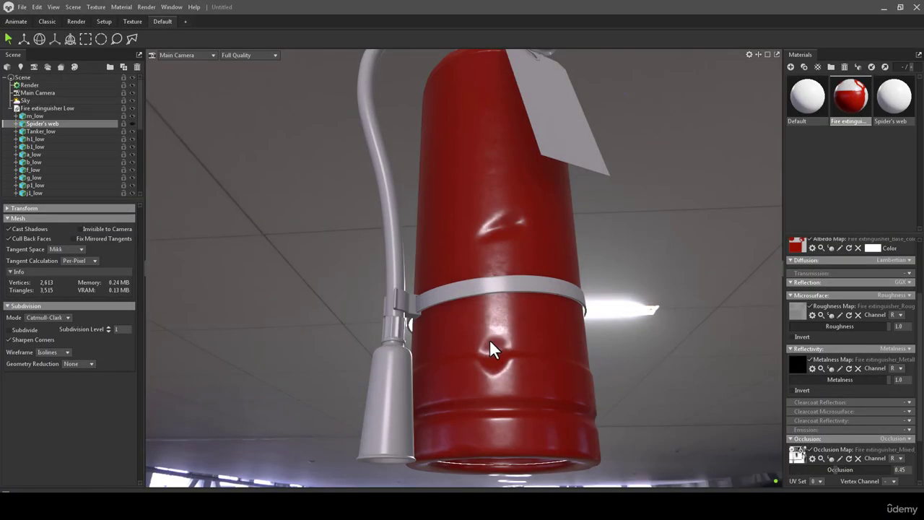
mouse_move(489, 339)
left_mouse_down()
mouse_move(502, 360)
mouse_move(530, 368)
mouse_move(530, 351)
mouse_move(551, 346)
mouse_move(524, 267)
mouse_move(482, 296)
mouse_move(477, 279)
mouse_move(469, 361)
mouse_move(447, 344)
mouse_move(444, 381)
mouse_move(439, 351)
mouse_move(455, 426)
left_mouse_up()
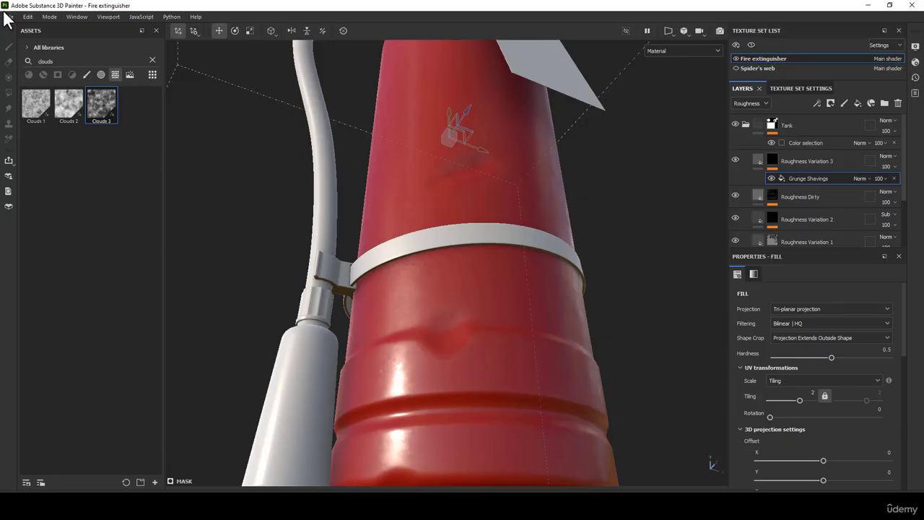
Export the Fire extinguisher and Spider's web texture sets from Substance 3D Painter as 8-bit PNG textures at 4096 size.
left_click(9, 15)
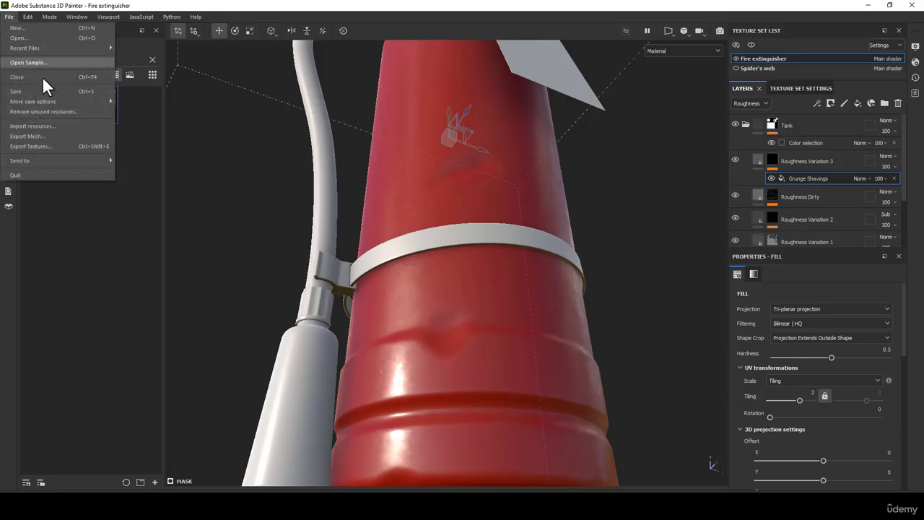
left_click(43, 149)
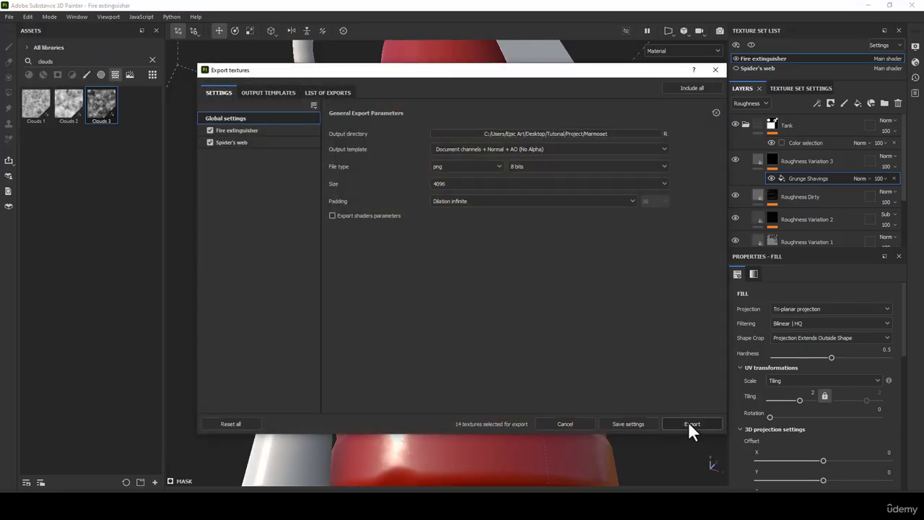
left_click(689, 423)
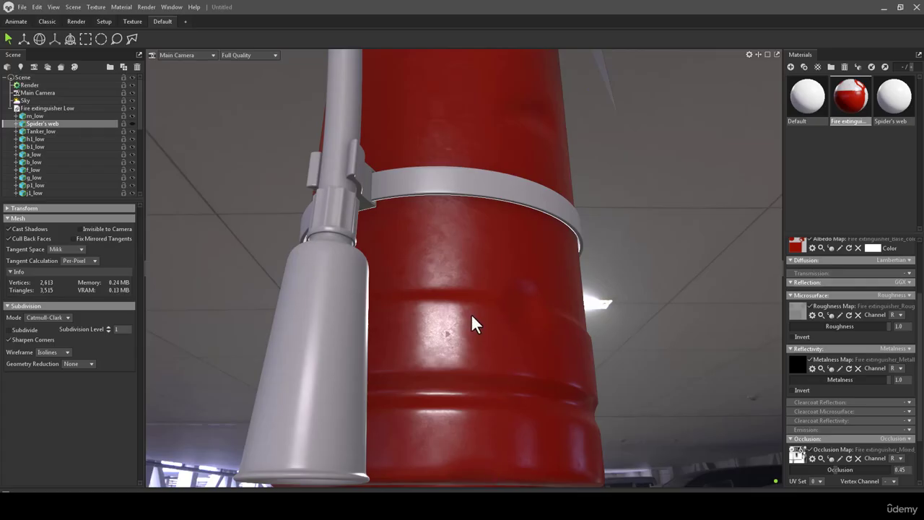
Examine the tank's roughness with the exported textures in Marmoset Toolbag, and close the export window back in Substance 3D Painter.
left_click_drag(448, 329, 466, 141)
right_click_drag(465, 141, 480, 248)
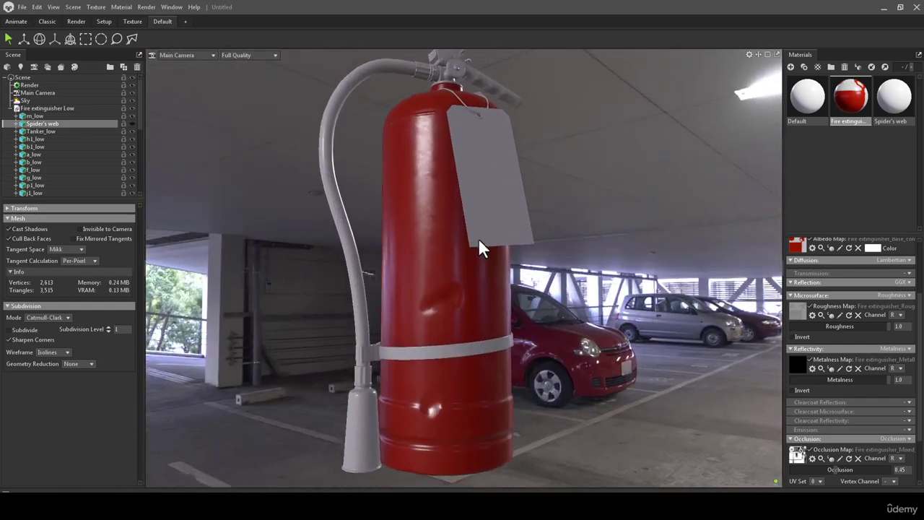
left_click_drag(480, 247, 487, 283)
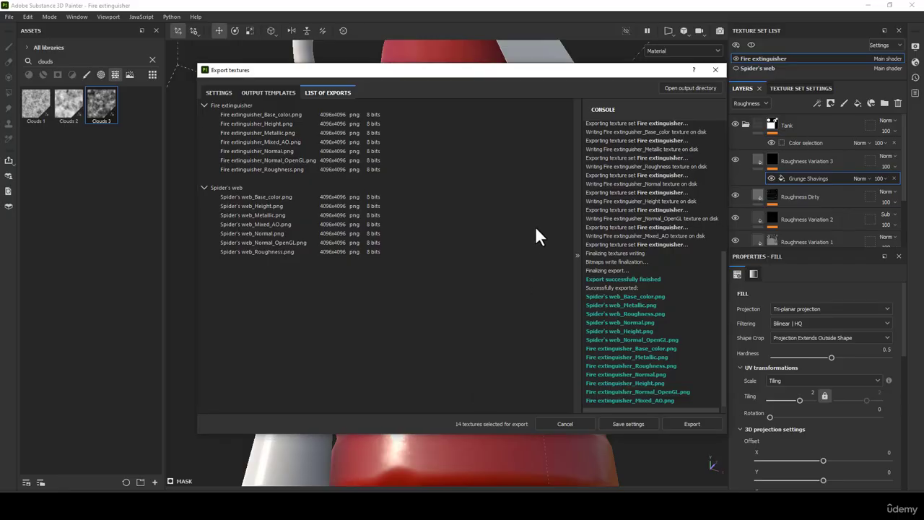
left_click(716, 70)
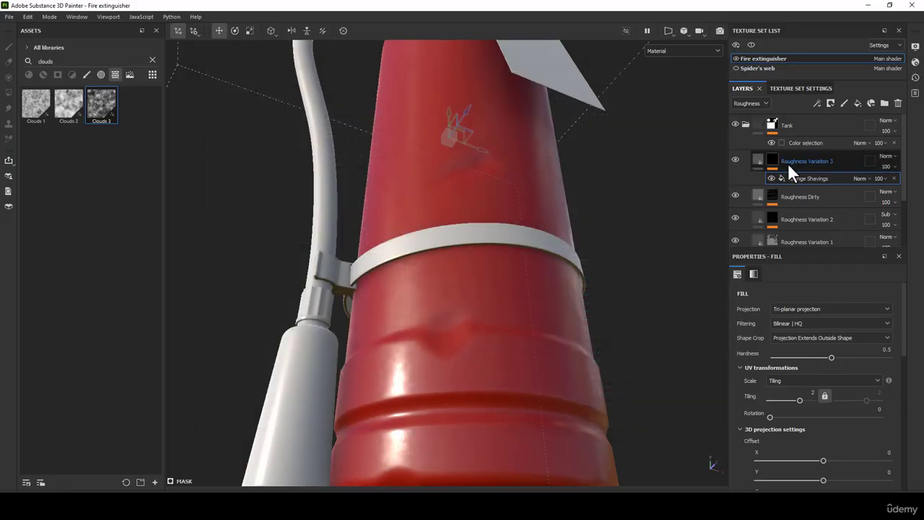
Add a fill layer directly above Roughness Variation 3 and name it Roughness Scratch.
left_click(761, 161)
left_click(857, 103)
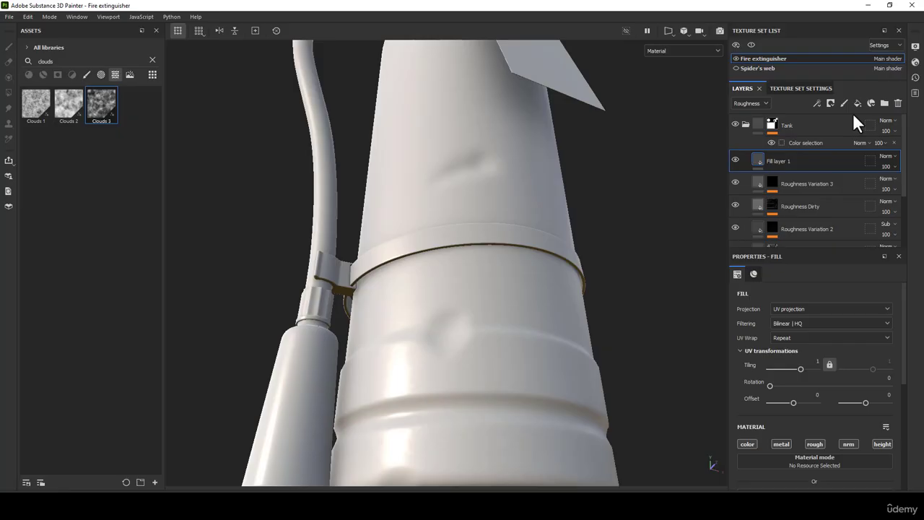
double_click(781, 161)
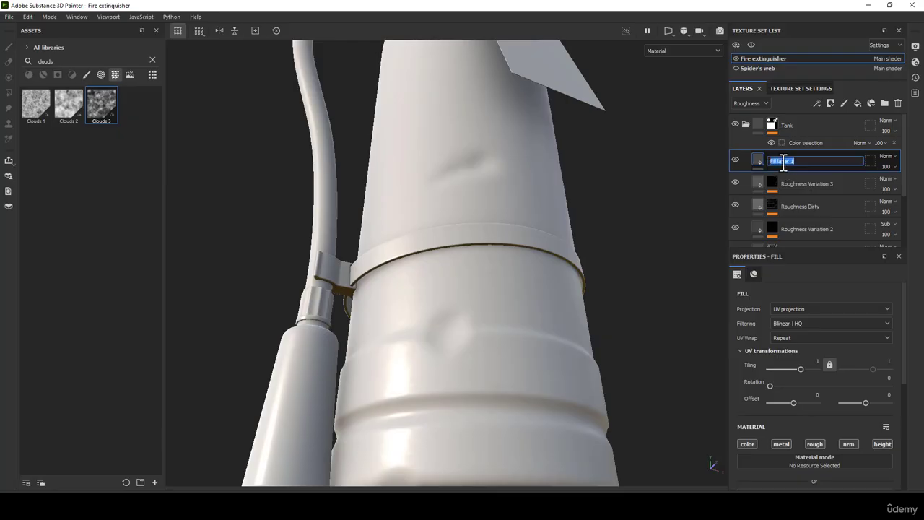
type("Roughness Scratch")
key("Return")
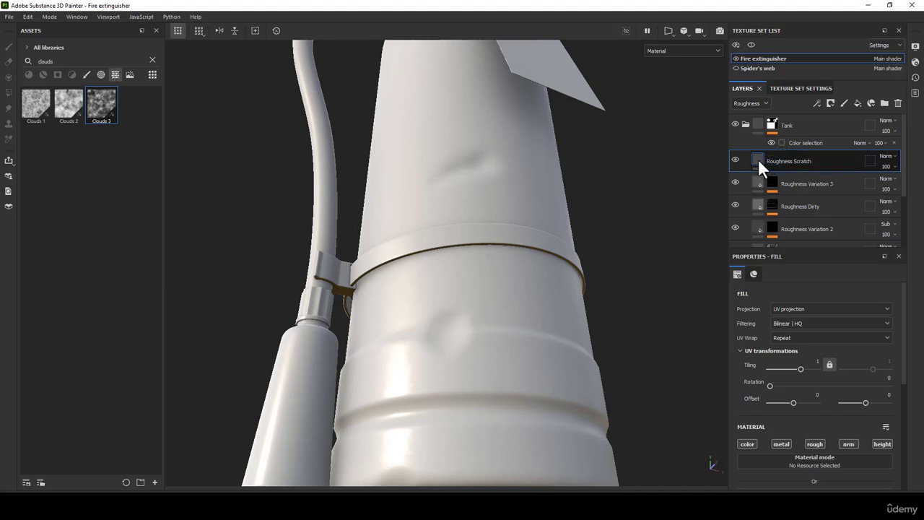
Turn off the color and metal channels of Roughness Scratch and give the layer a black mask containing a fill.
left_click(758, 443)
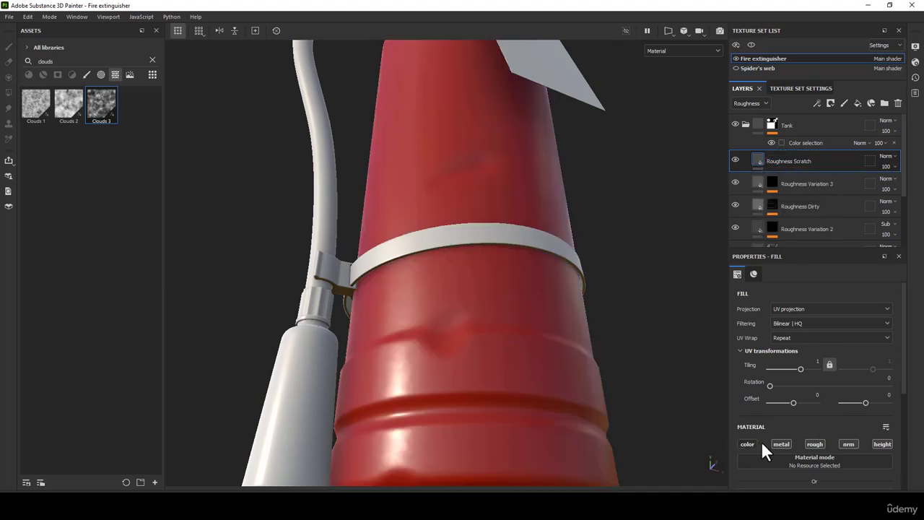
left_click(781, 444)
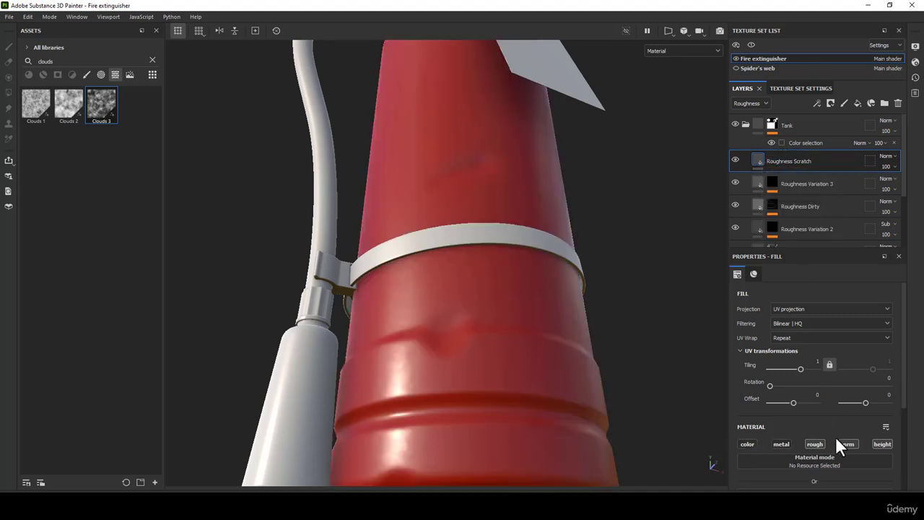
right_click(769, 160)
left_click(782, 168)
right_click(770, 157)
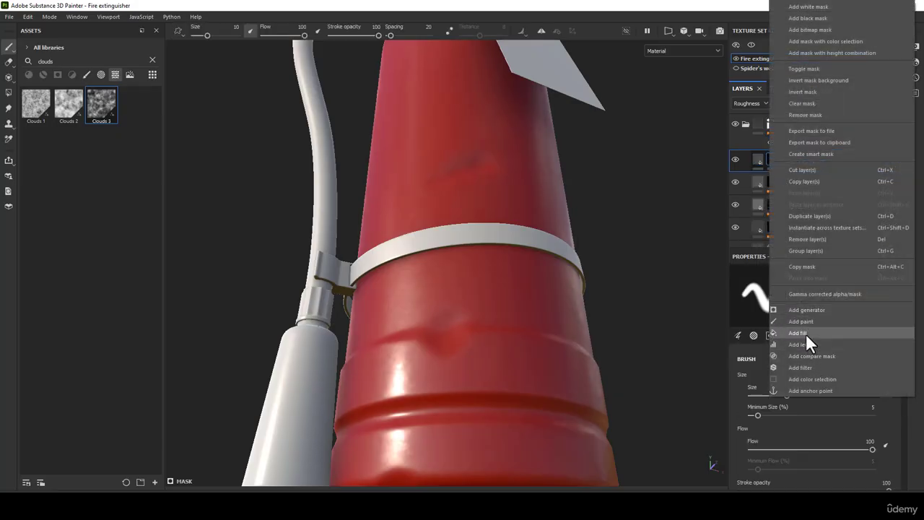
left_click(805, 334)
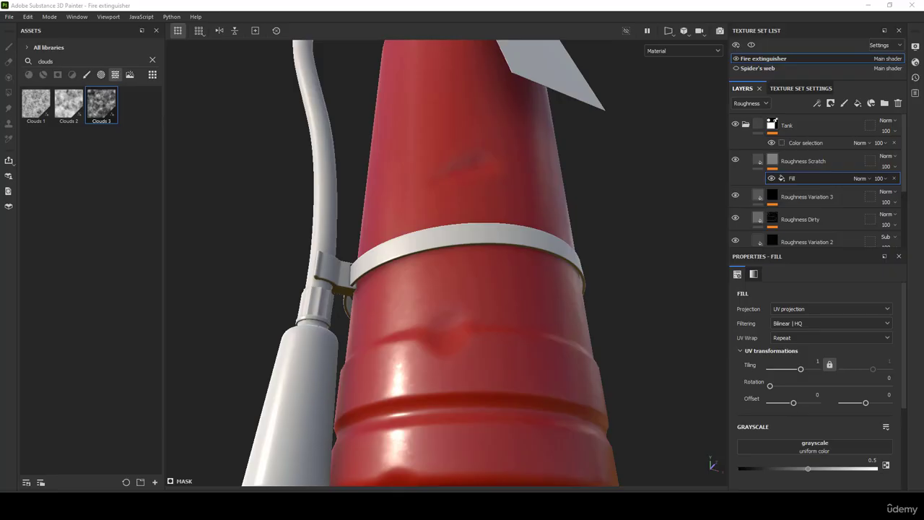
Import GSG_SI_Scratches_14.png as an alpha into the project 'Fire extinguisher'.
left_click_drag(474, 258, 76, 182)
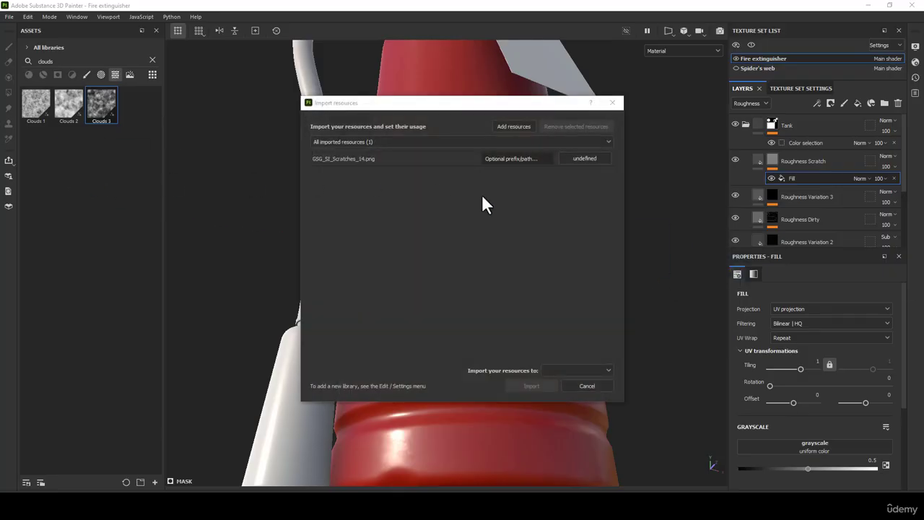
left_click(594, 158)
left_click(603, 176)
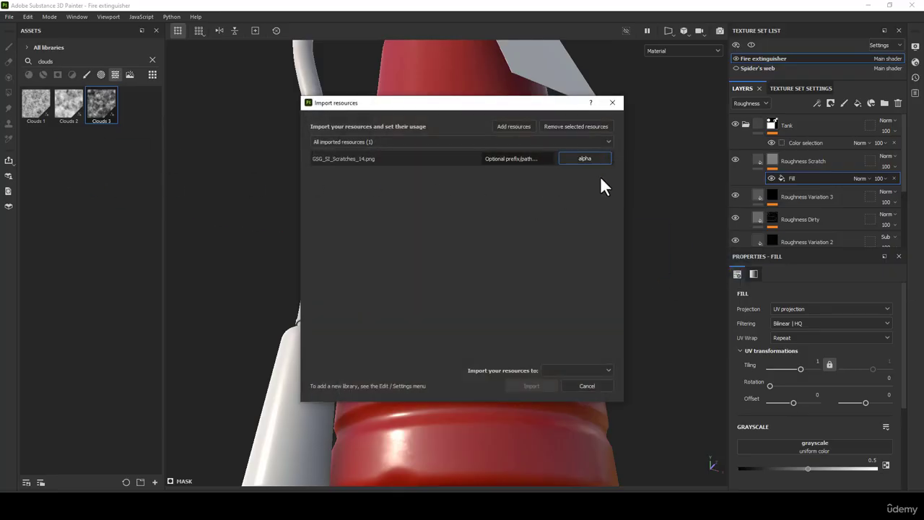
left_click(573, 371)
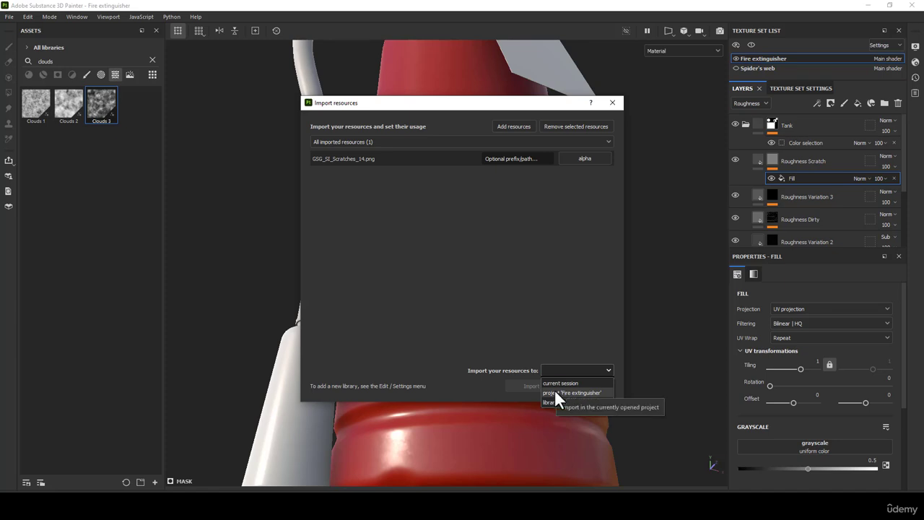
left_click(555, 393)
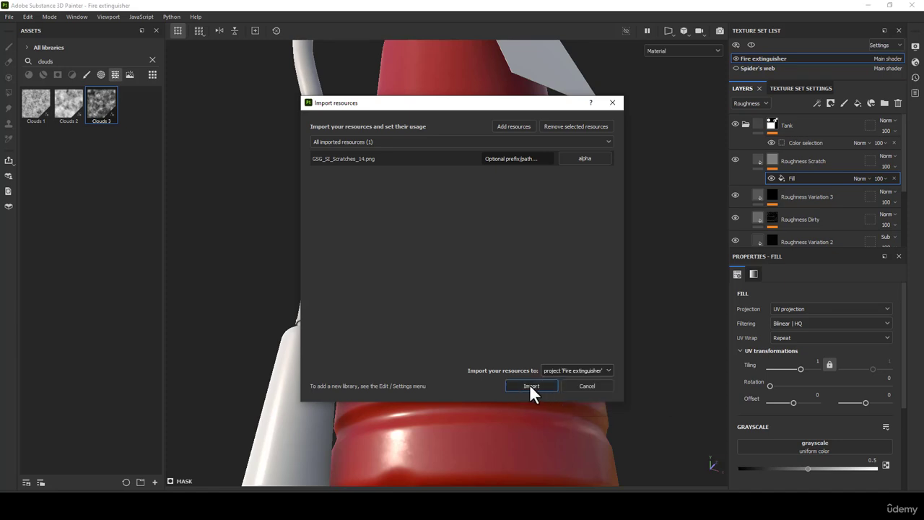
left_click(531, 385)
Assign GSG_SI_Scratches_14 as the grayscale of the Roughness Scratch mask fill and display the mask in the viewport.
left_click_drag(134, 453, 813, 447)
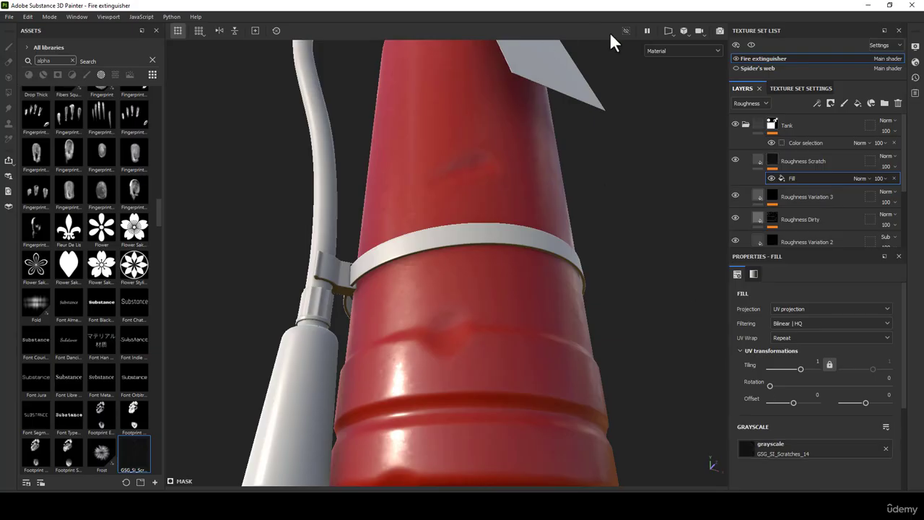
left_click(666, 52)
left_click(670, 141)
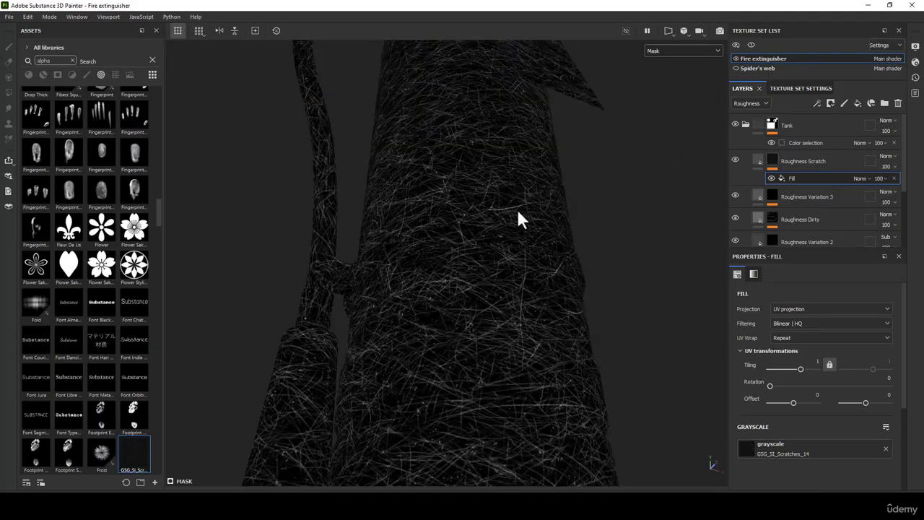
Inspect the density and distribution of the scratch mask over the tank and hose from several angles.
scroll(516, 207, "down", 4)
left_click_drag(527, 135, 492, 168, "alt")
scroll(492, 169, "up", 3)
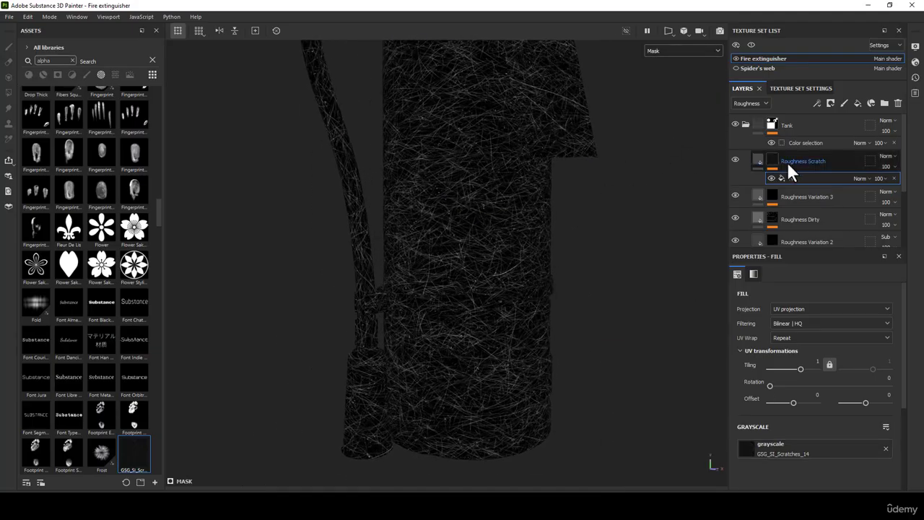
middle_click_drag(479, 166, 483, 86, "alt")
scroll(483, 86, "up", 2)
left_click_drag(513, 207, 523, 157, "alt")
middle_click_drag(491, 196, 498, 130, "alt")
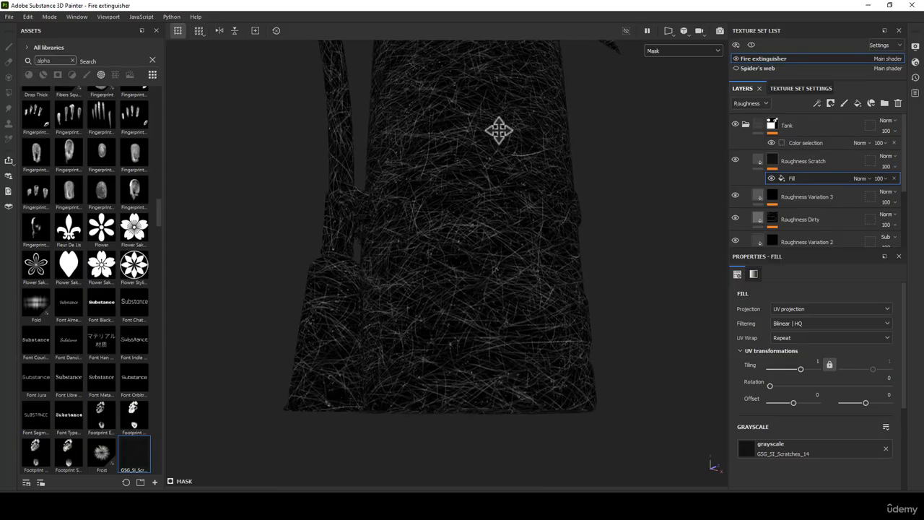
right_click_drag(491, 163, 508, 246, "alt")
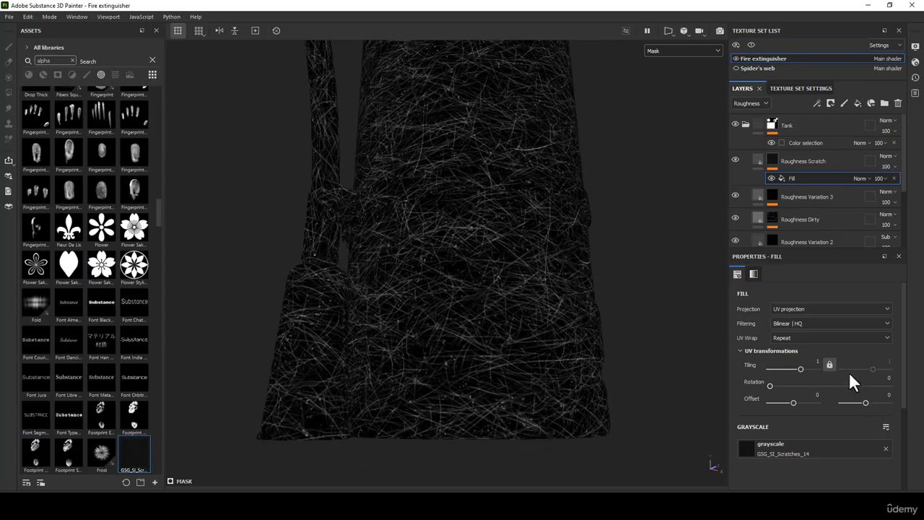
Keep the layer stack on the Roughness channel and set the blending mode of the scratch mask fill to Soft light.
left_click(751, 103)
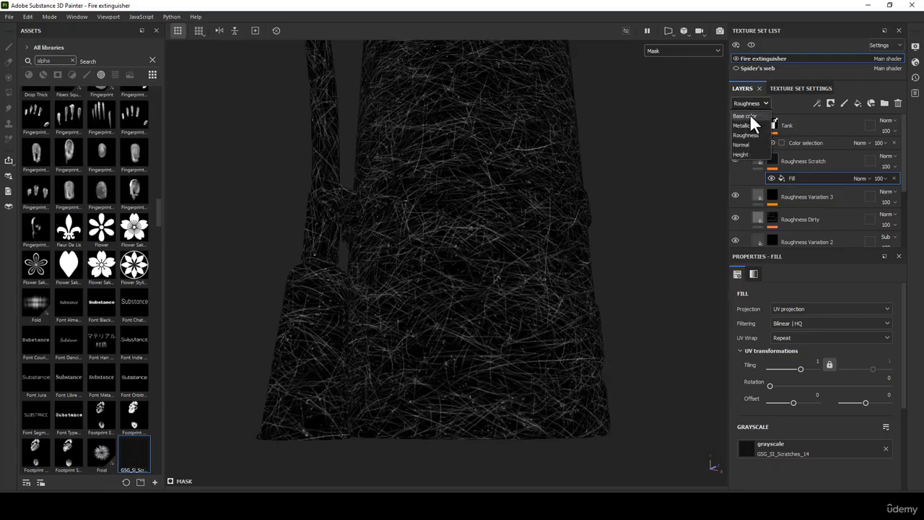
left_click(745, 135)
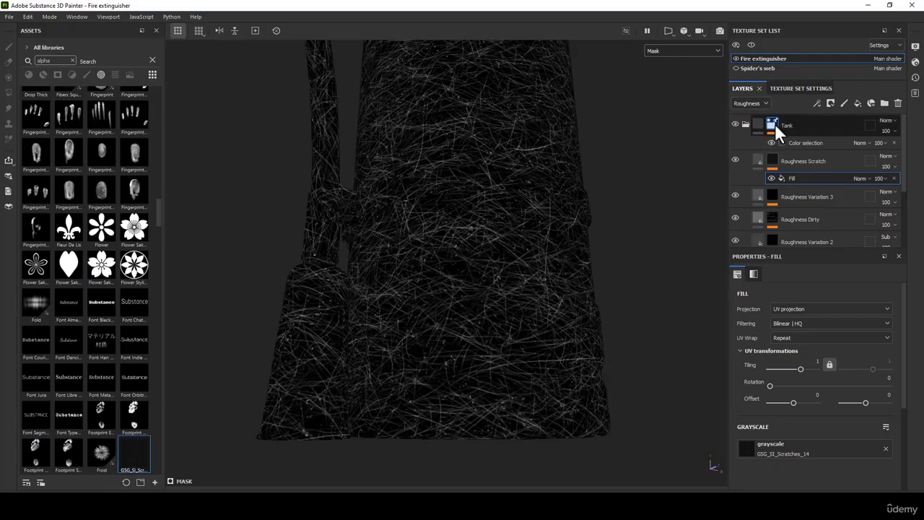
left_click(869, 178)
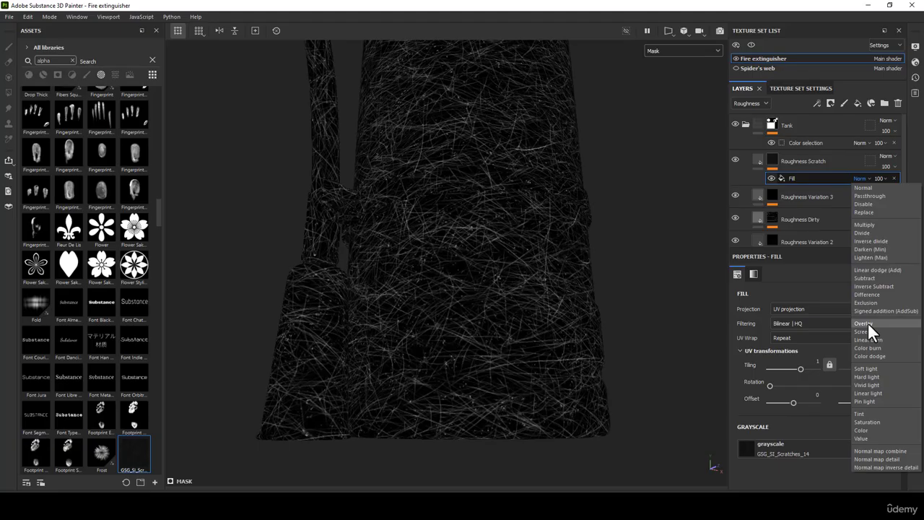
left_click(870, 368)
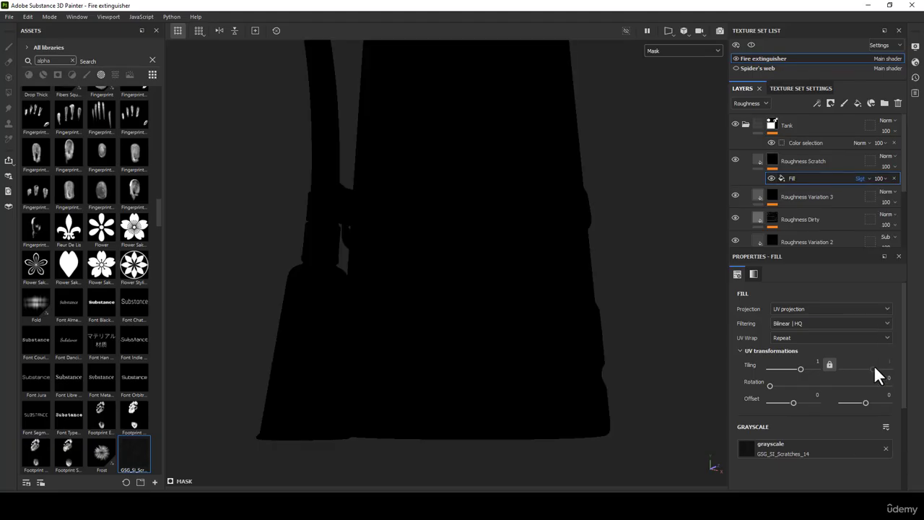
Inspect the scratch mask on the tank and return its fill's blending mode to Normal.
right_click_drag(526, 164, 596, 170, "alt")
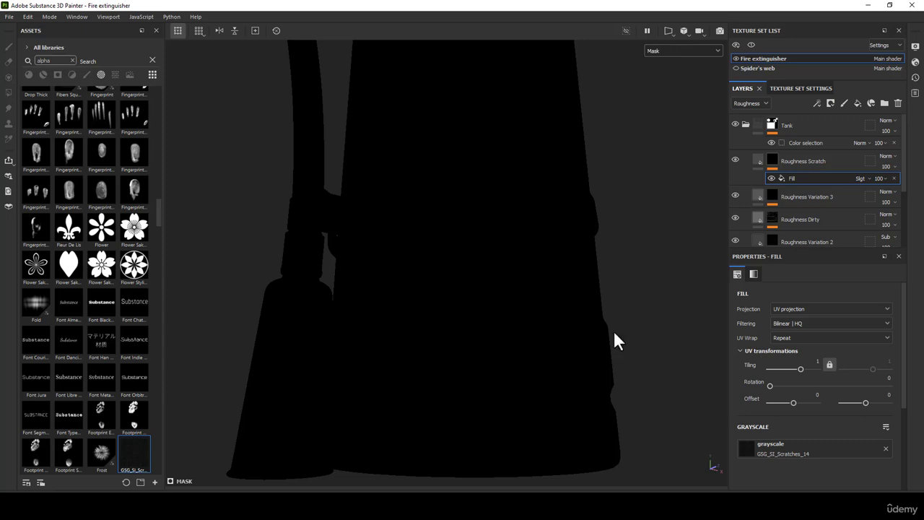
left_click_drag(614, 340, 470, 267, "alt")
middle_click_drag(521, 270, 515, 189, "alt")
right_click_drag(515, 190, 559, 266, "alt")
left_click_drag(558, 266, 544, 279, "alt")
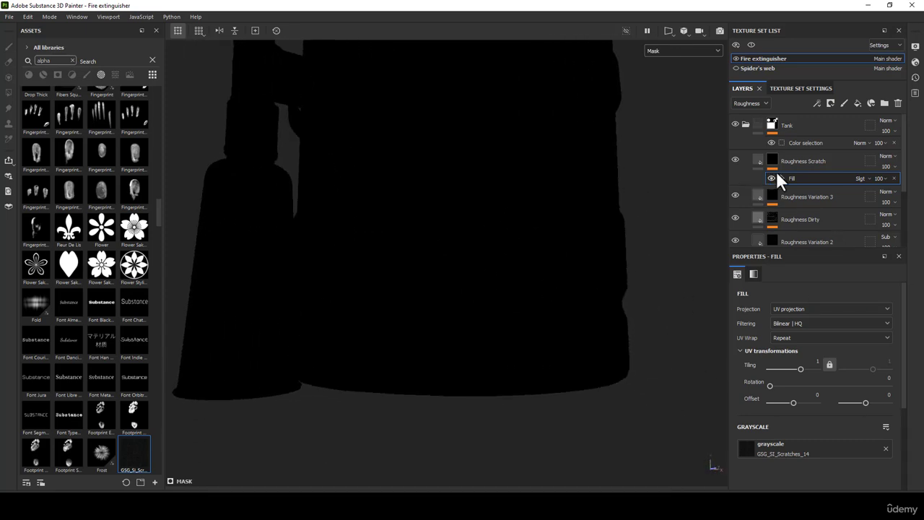
left_click(855, 177)
left_click(869, 187)
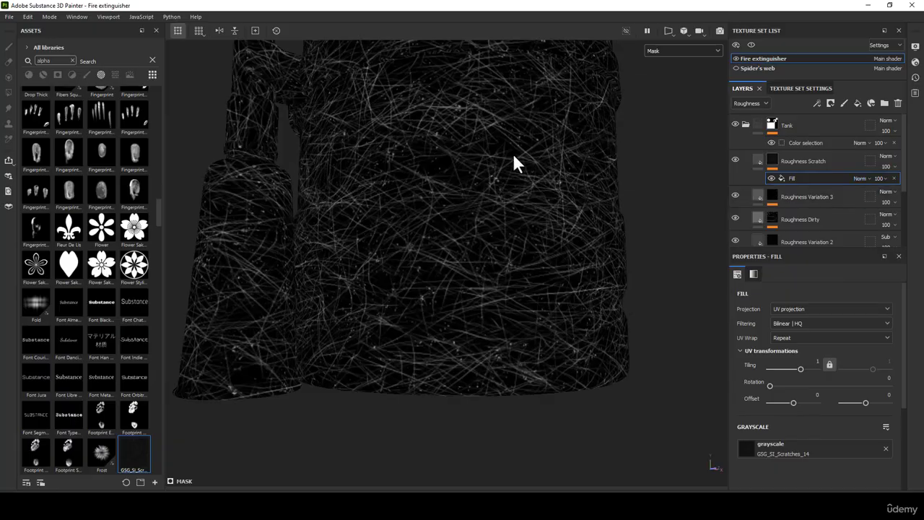
Set the tiling of the scratch mask fill to 7 and check the denser pattern on the tank.
left_click_drag(513, 161, 571, 282, "alt")
scroll(826, 393, "down", 1)
scroll(826, 390, "up", 1)
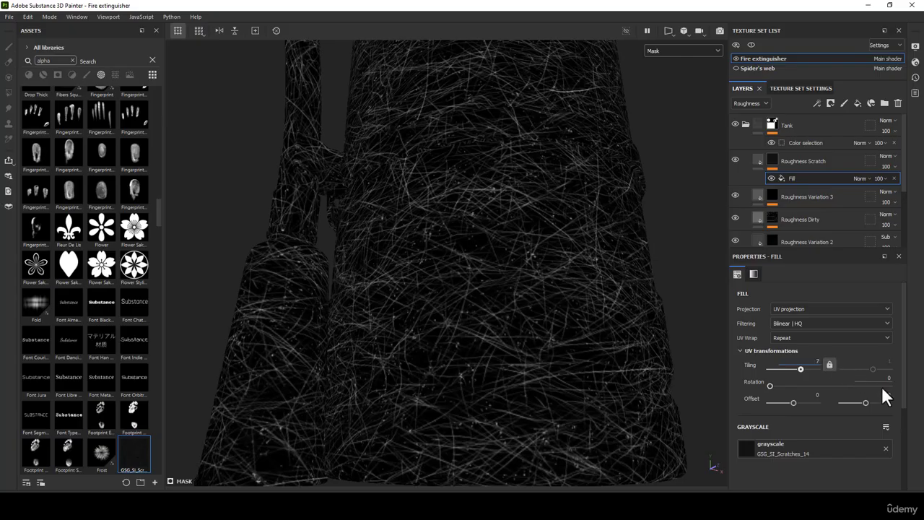
type("7")
key("Return")
left_click_drag(561, 280, 515, 188, "alt")
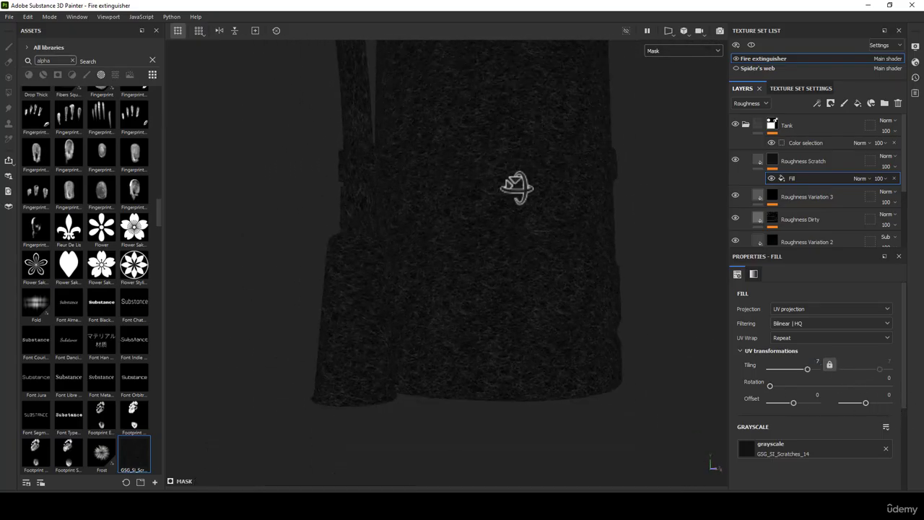
right_click_drag(516, 188, 561, 263, "alt")
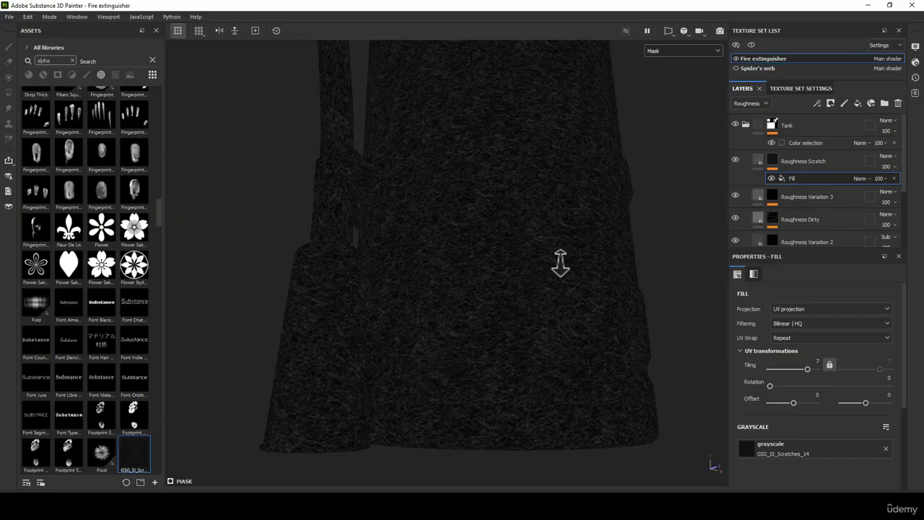
Adjust the uniform roughness value of the Roughness Scratch layer's material.
left_click(767, 160)
scroll(828, 394, "down", 1)
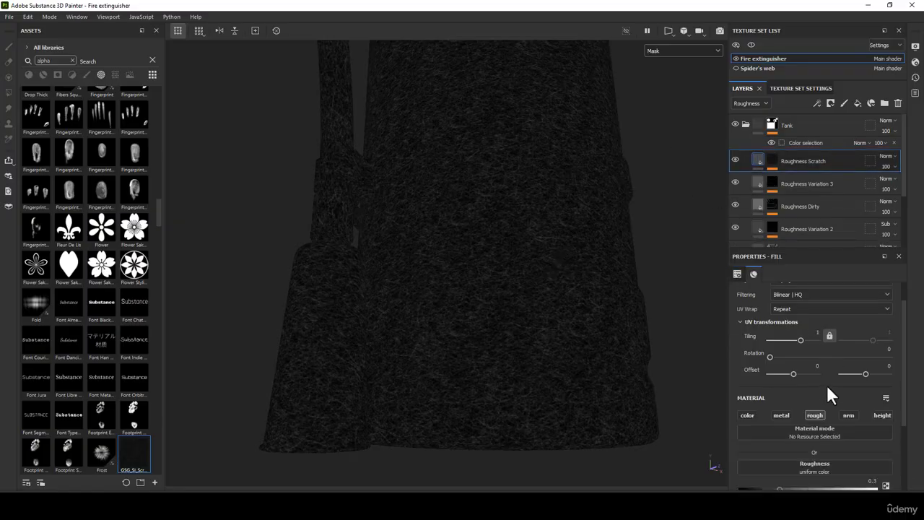
scroll(829, 394, "down", 2)
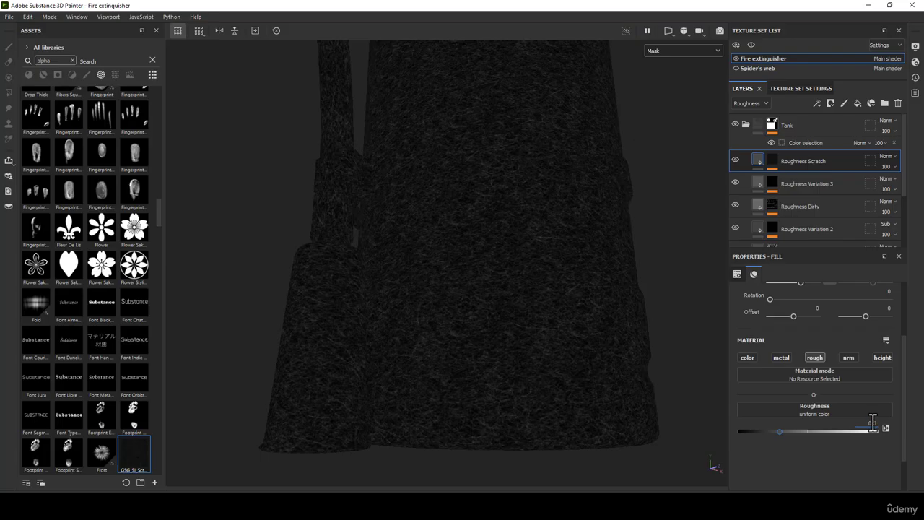
left_click_drag(778, 437, 774, 438)
left_click_drag(779, 430, 784, 431)
left_click(868, 423)
left_click_drag(871, 424, 883, 430)
type("626")
key("Return")
Add a Levels adjustment above the fill in the Roughness Scratch mask.
left_click(773, 160)
left_click(800, 179)
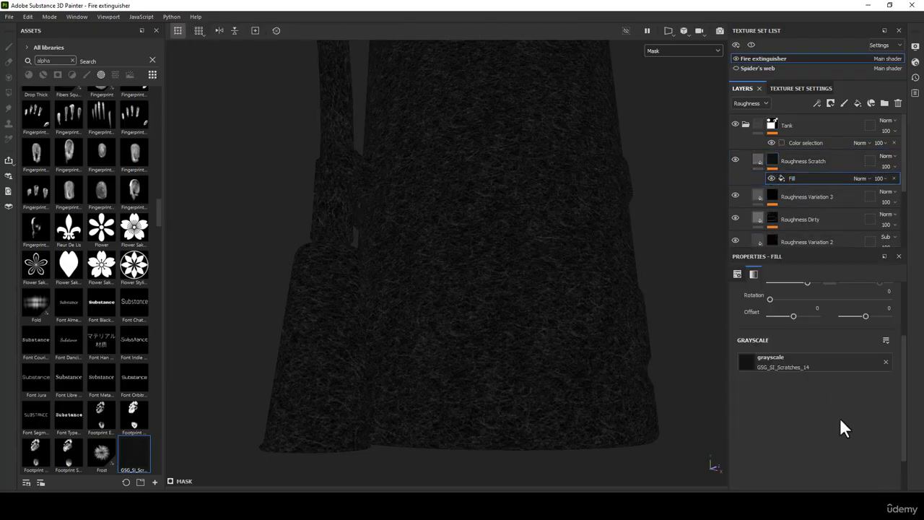
scroll(830, 404, "up", 2)
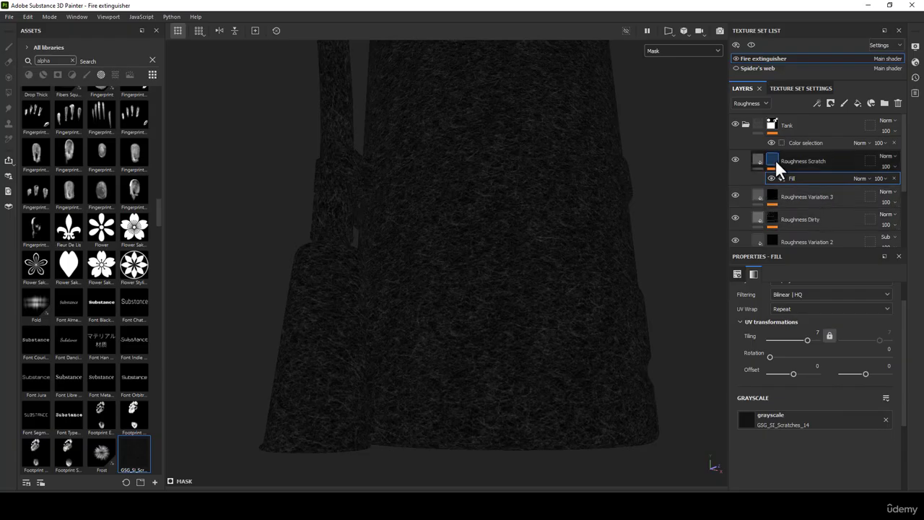
right_click(775, 161)
left_click(808, 344)
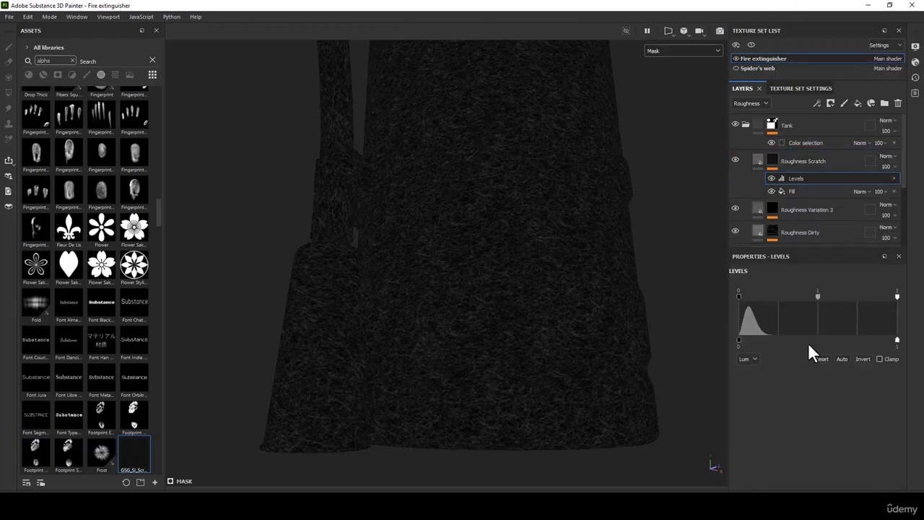
Set the input black point of the scratch mask's Levels to 0.07.
left_click_drag(574, 244, 502, 269, "alt")
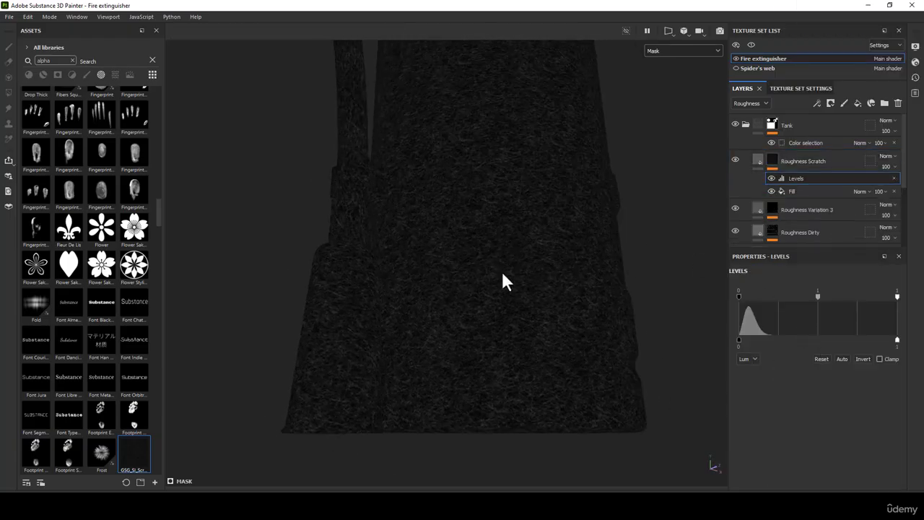
middle_click_drag(502, 271, 512, 261, "alt")
right_click_drag(512, 261, 519, 340, "alt")
left_click_drag(520, 340, 473, 311, "alt")
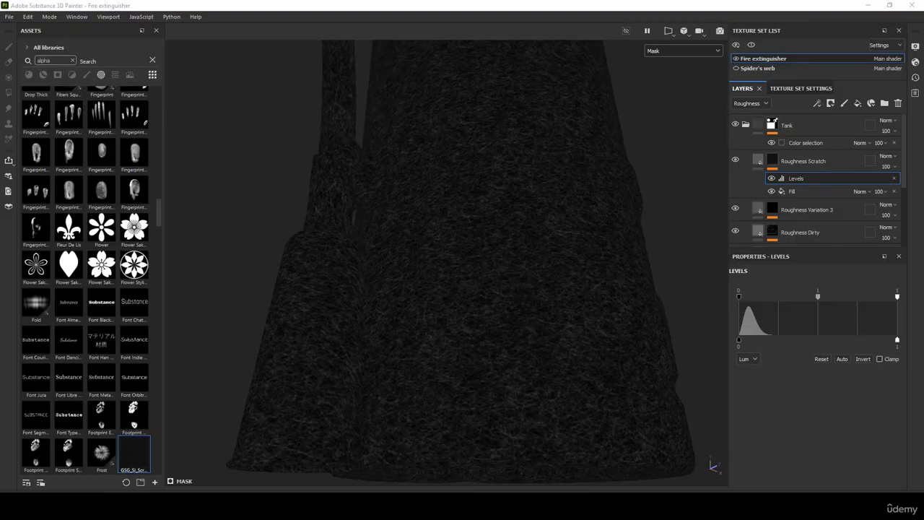
left_click(739, 290)
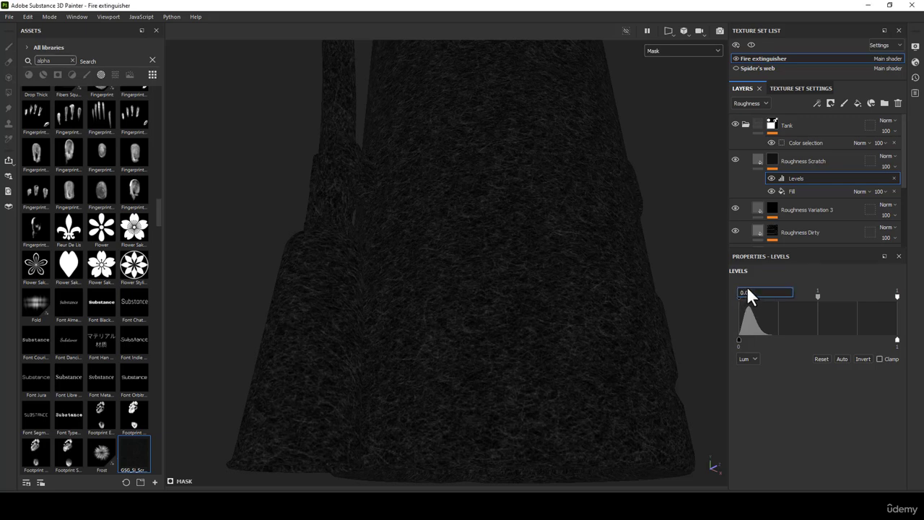
type("0.07")
key("Return")
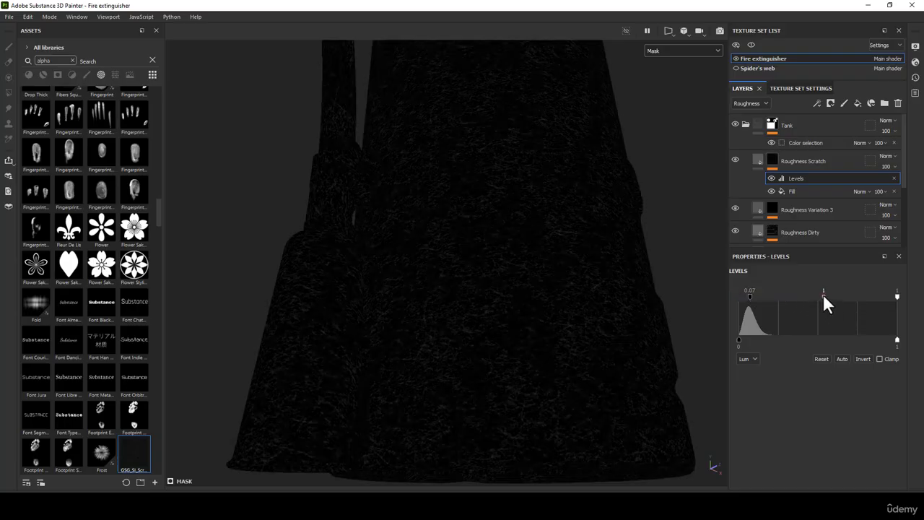
Set the Levels midtone to 0.438 and the input white point to 0.292 for the scratch mask.
mouse_move(823, 296)
left_mouse_down()
mouse_move(796, 294)
mouse_move(809, 290)
left_mouse_up()
double_click(806, 290)
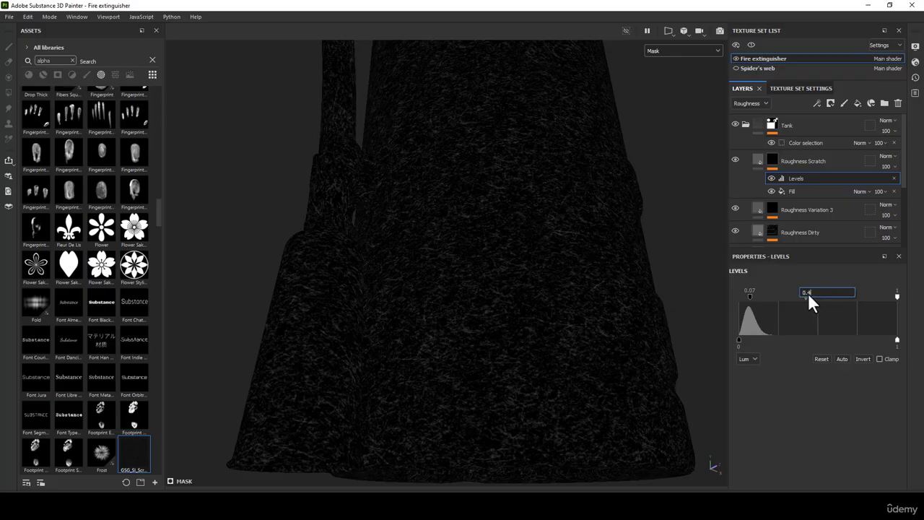
type("0.438")
key("Return")
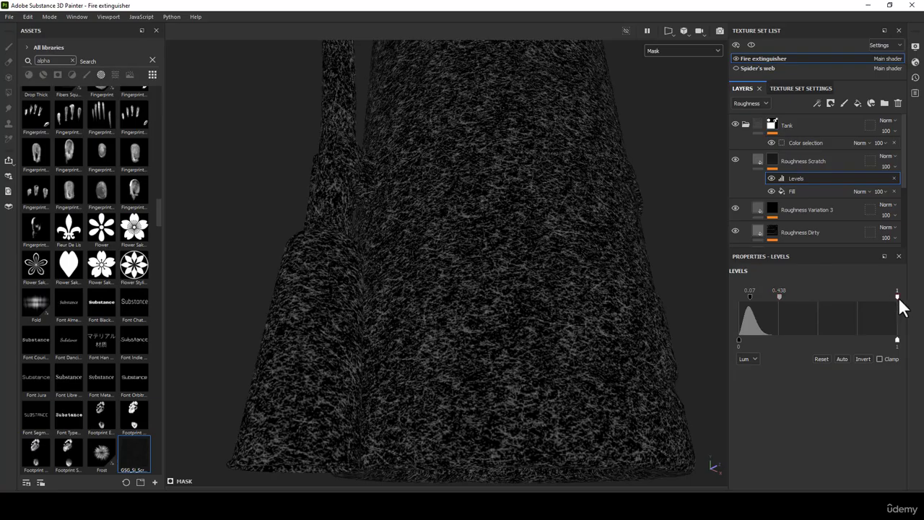
mouse_move(896, 296)
left_mouse_down()
mouse_move(854, 298)
mouse_move(884, 298)
mouse_move(860, 299)
mouse_move(868, 294)
left_mouse_up()
double_click(870, 289)
type("0.292")
key("Return")
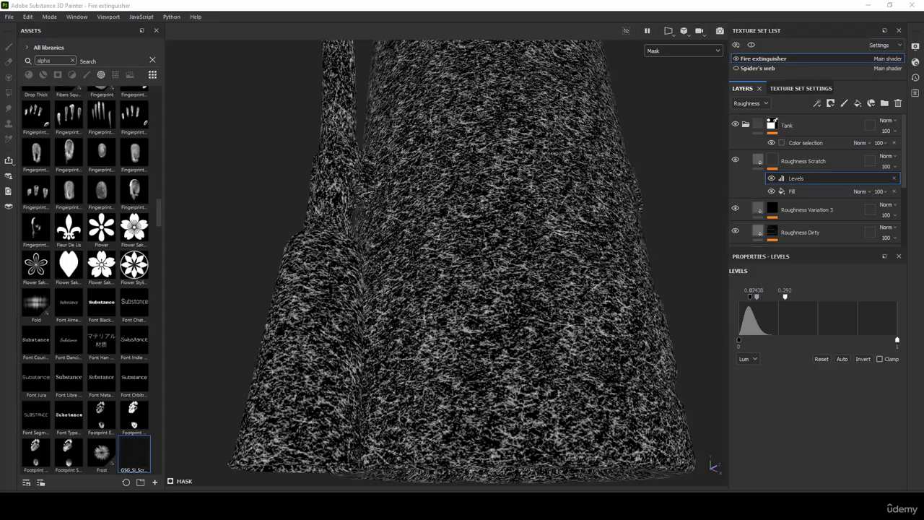
Display the full material in the viewport and examine the scratched roughness on the lower tank.
scroll(556, 195, "up", 2)
scroll(556, 196, "down", 3)
key("m")
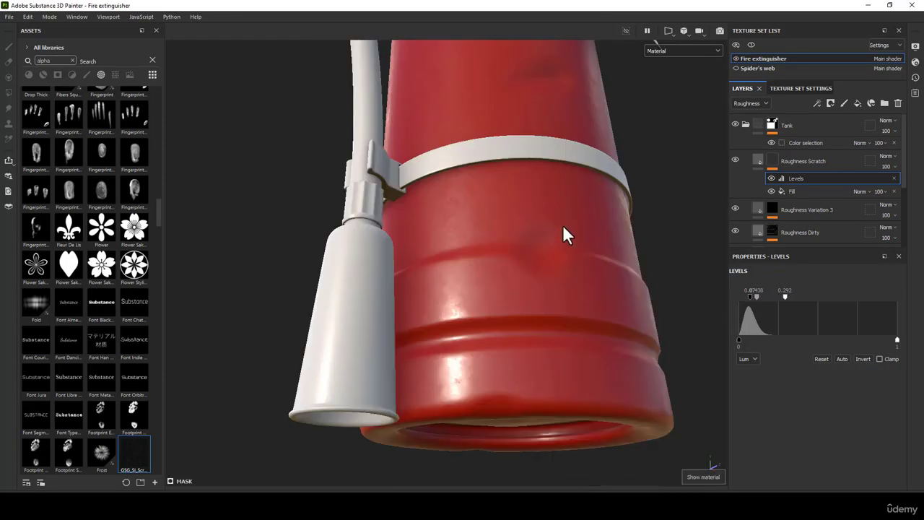
scroll(562, 224, "up", 2)
left_click_drag(519, 233, 556, 184, "alt")
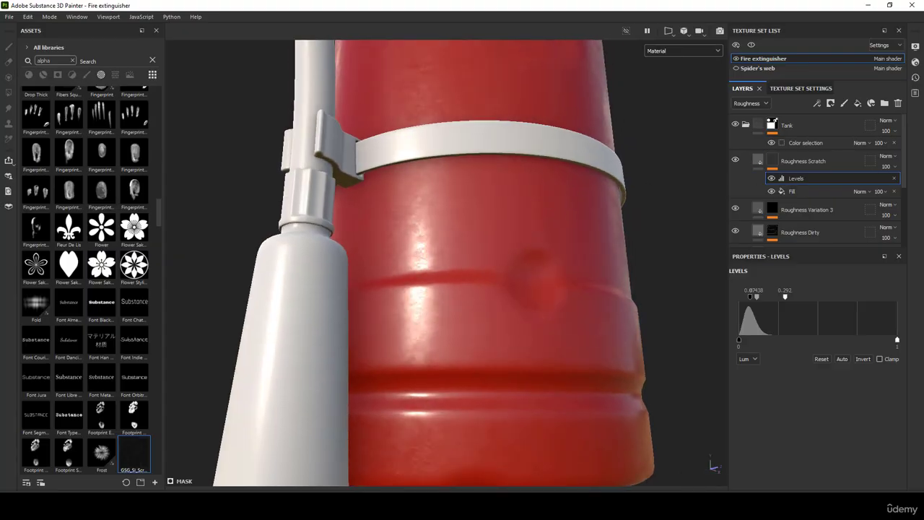
left_click_drag(481, 239, 505, 231, "alt")
Compare the tank's highlights with the Roughness Scratch layer hidden and shown, leaving the layer visible.
left_click(736, 159)
left_click(736, 158)
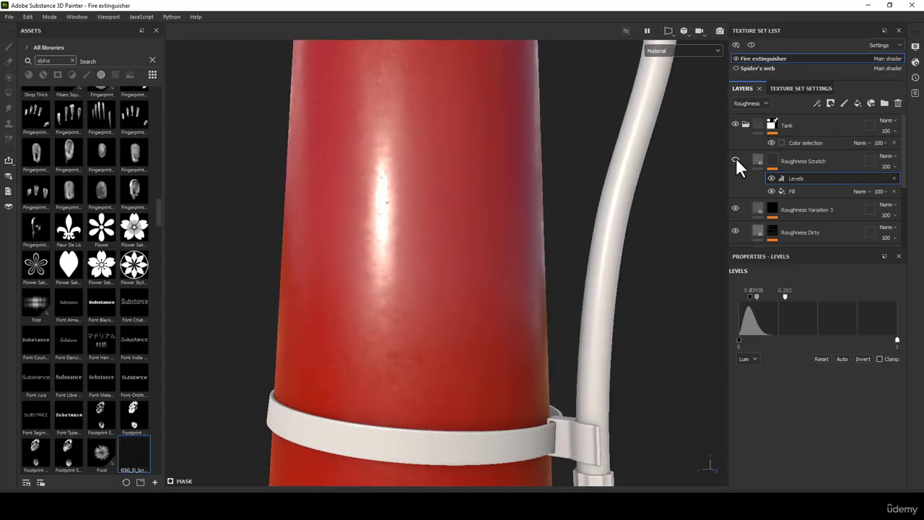
left_click(736, 159)
left_click(735, 159)
left_click(735, 159)
left_click(736, 159)
left_click(735, 158)
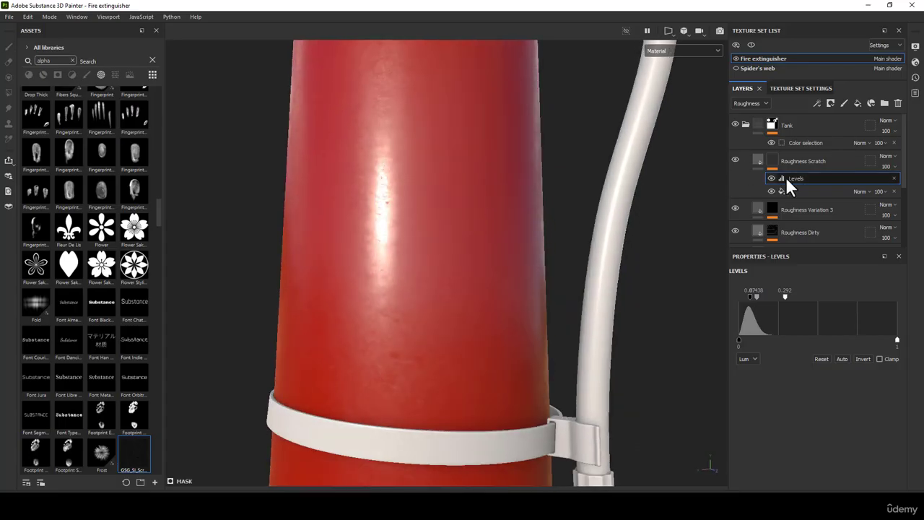
left_click_drag(387, 284, 426, 236, "alt")
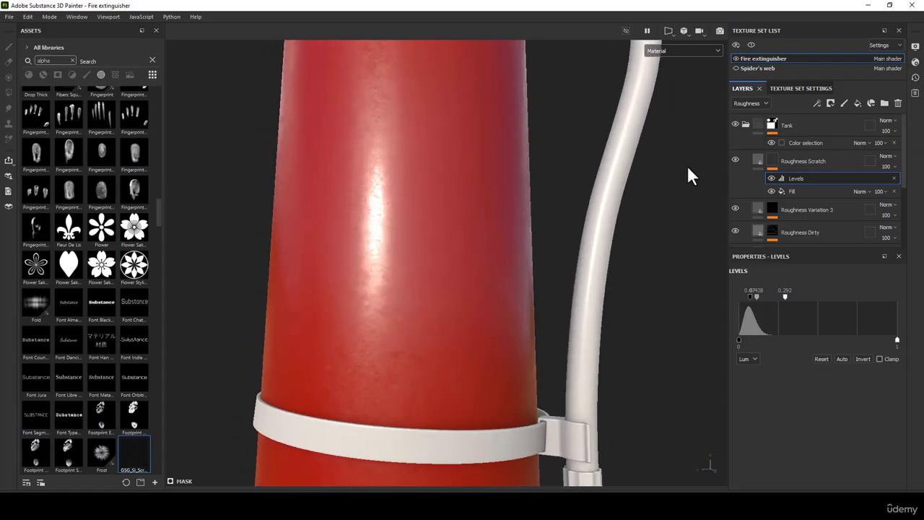
Add a Blur filter to the Roughness Scratch mask and set its blur intensity to 0.06.
right_click(772, 160)
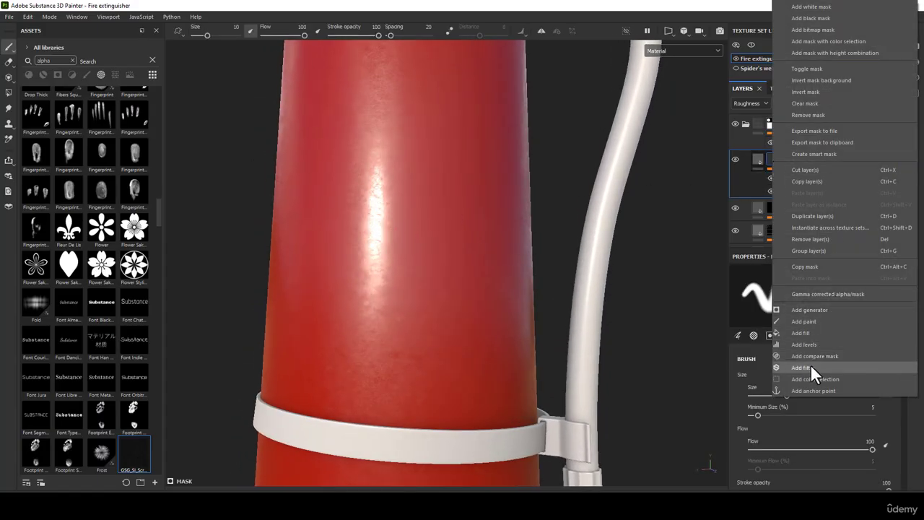
left_click(811, 364)
left_click(814, 296)
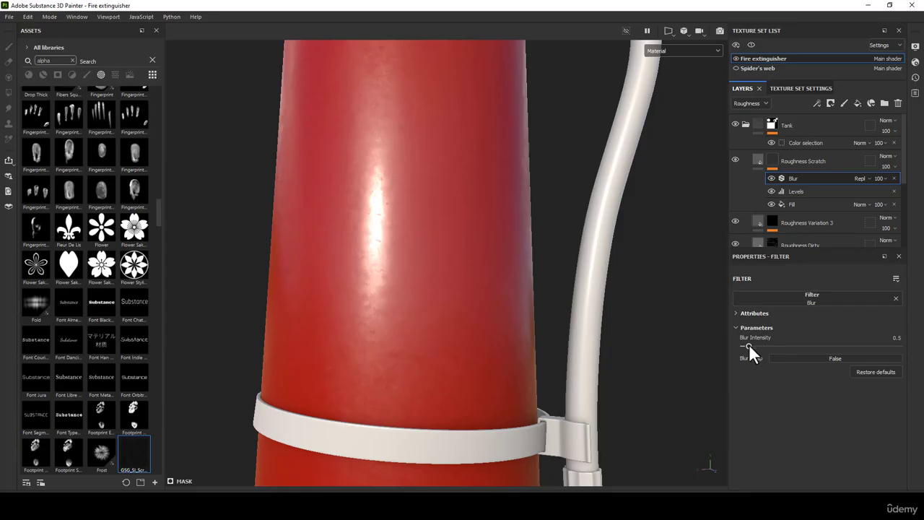
left_click_drag(748, 343, 745, 343)
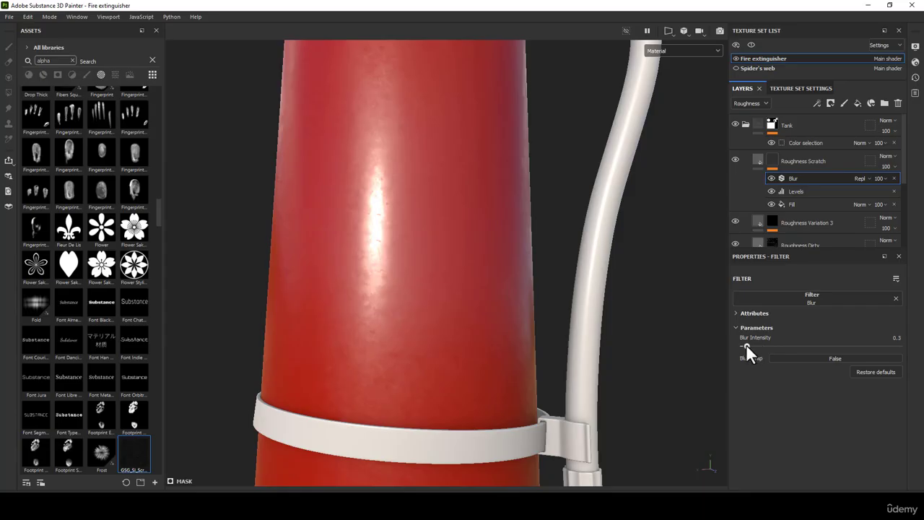
left_click(896, 337)
type("0.06")
key("Return")
Display the mask in the viewport and compare the scratches with the Blur filter off and on, leaving it enabled.
left_click(674, 51)
left_click(659, 140)
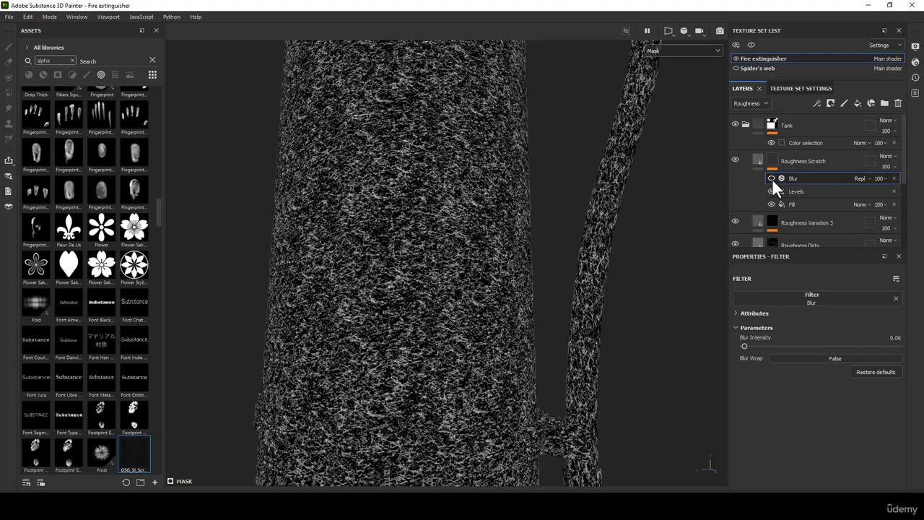
scroll(414, 256, "up", 3)
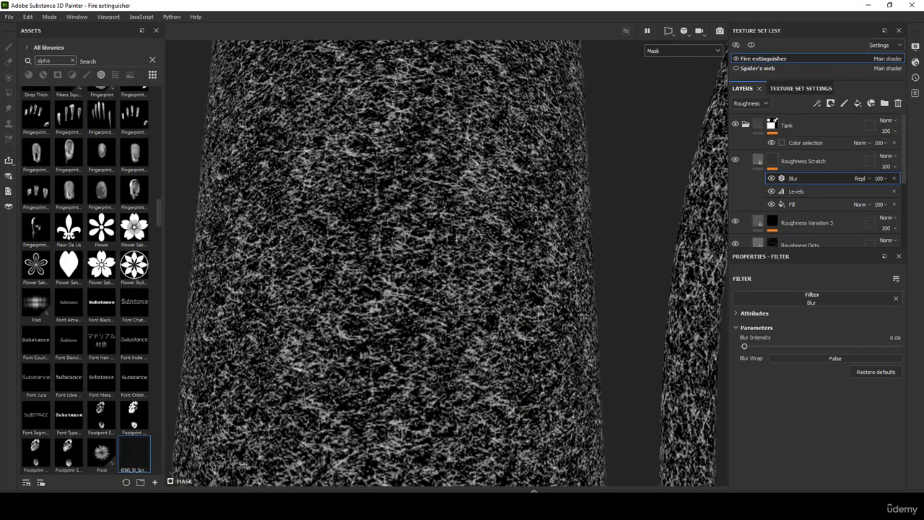
left_click(771, 178)
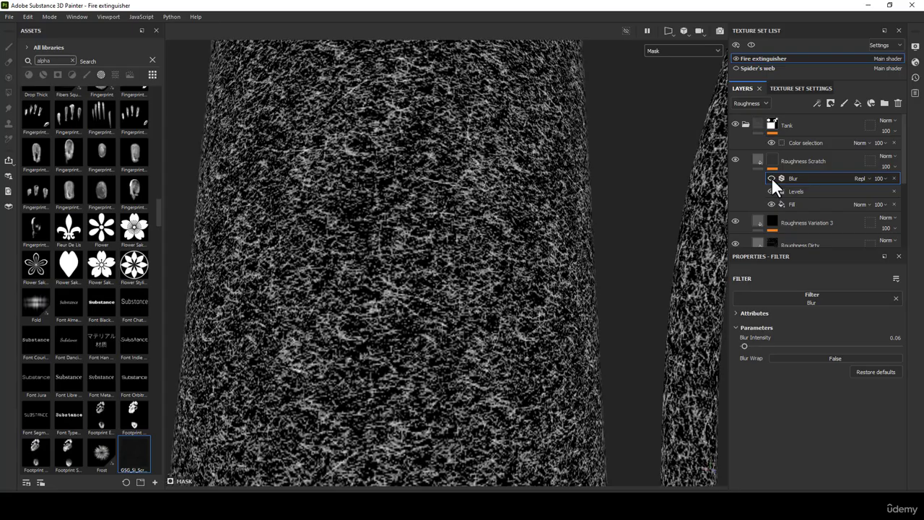
left_click(771, 178)
scroll(471, 130, "down", 3)
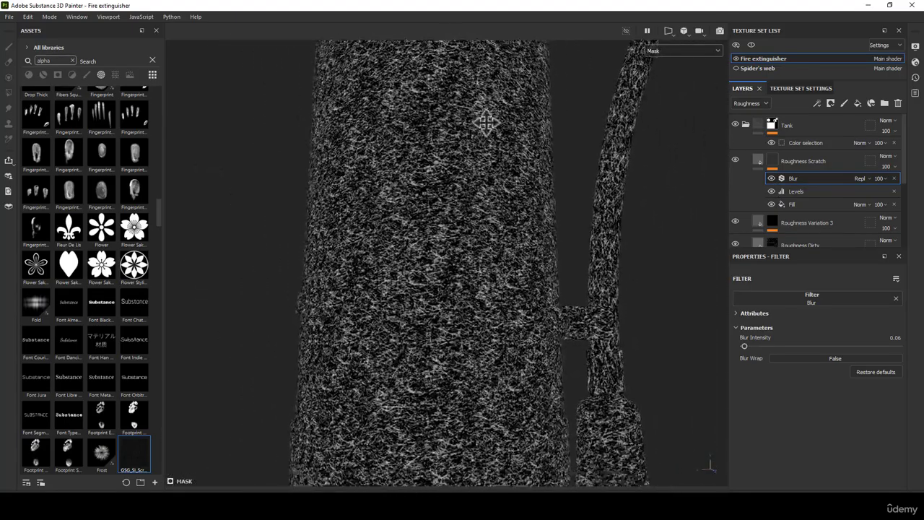
middle_click_drag(486, 123, 478, 88, "alt")
right_click_drag(478, 88, 488, 189, "alt")
middle_click_drag(487, 189, 482, 145, "alt")
right_click_drag(482, 146, 518, 183, "alt")
left_click_drag(480, 178, 515, 195, "alt")
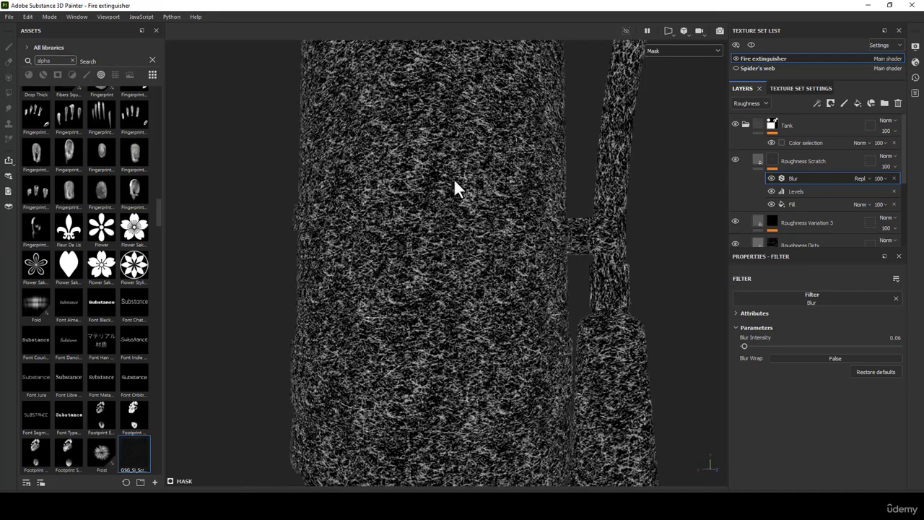
Set the Roughness Scratch layer's roughness blending mode to Soft light, check it in Material view and return to the mask view.
key("m")
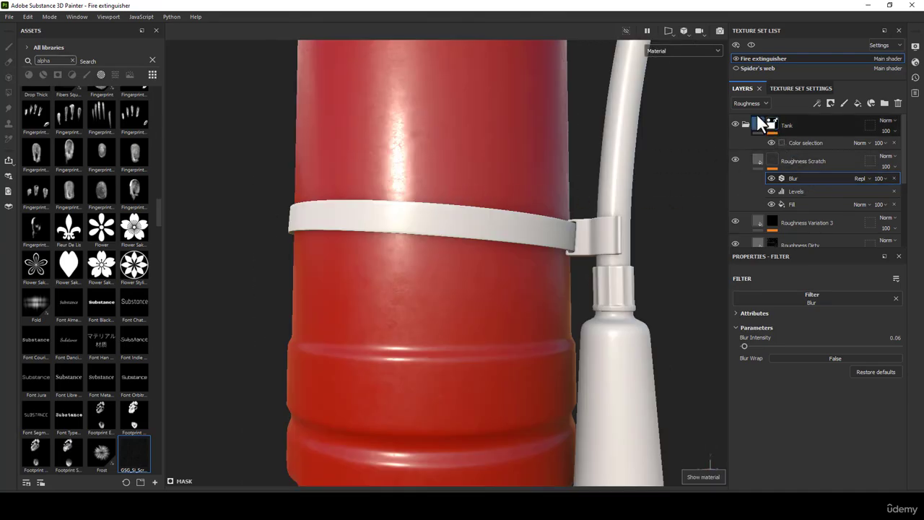
left_click(893, 157)
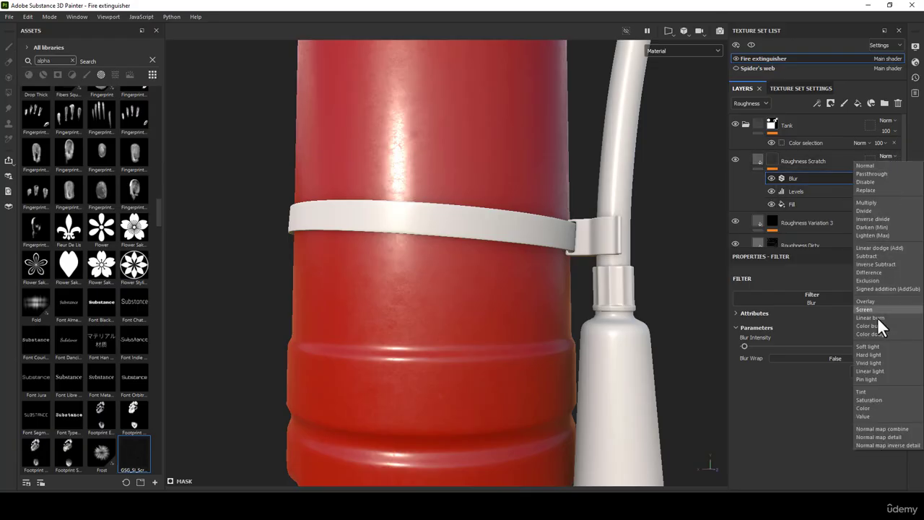
left_click(875, 344)
middle_click_drag(538, 135, 552, 209, "alt")
left_click(698, 52)
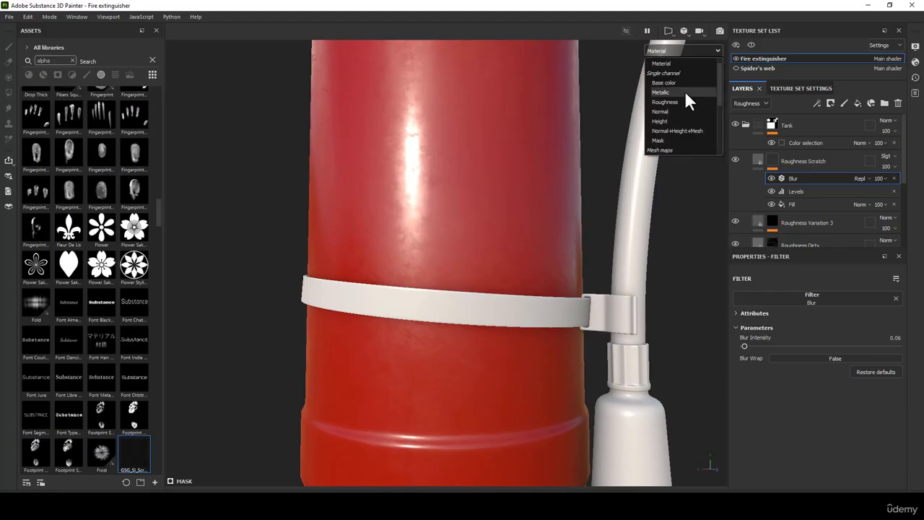
left_click(658, 140)
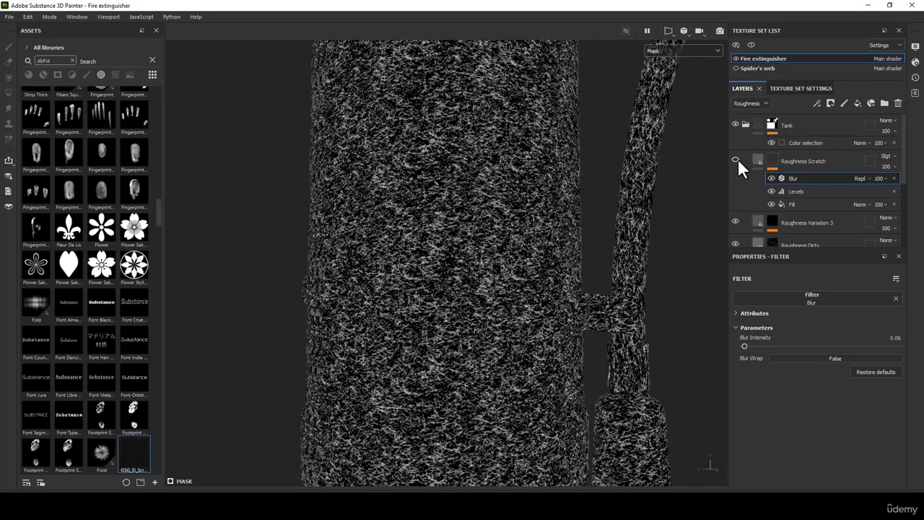
Set the viewport display to Material and inspect the tank's surface in Marmoset Toolbag.
left_click(685, 52)
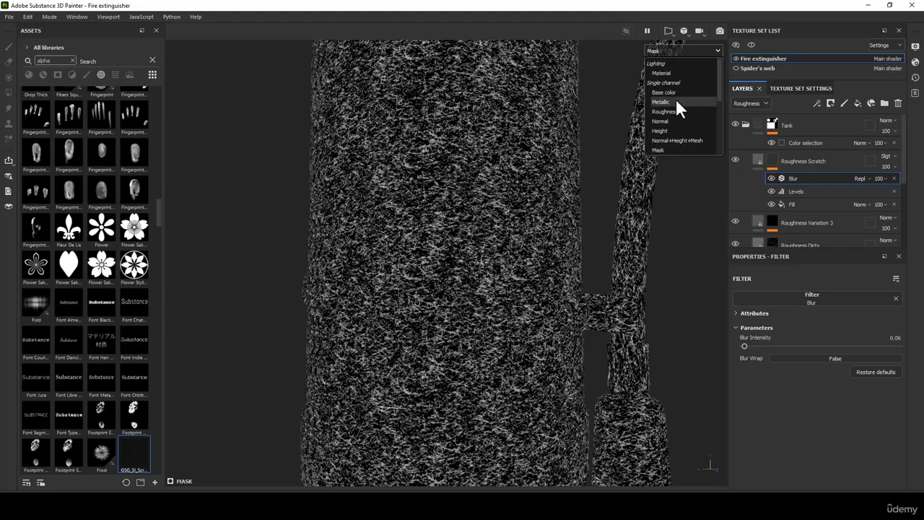
left_click(661, 72)
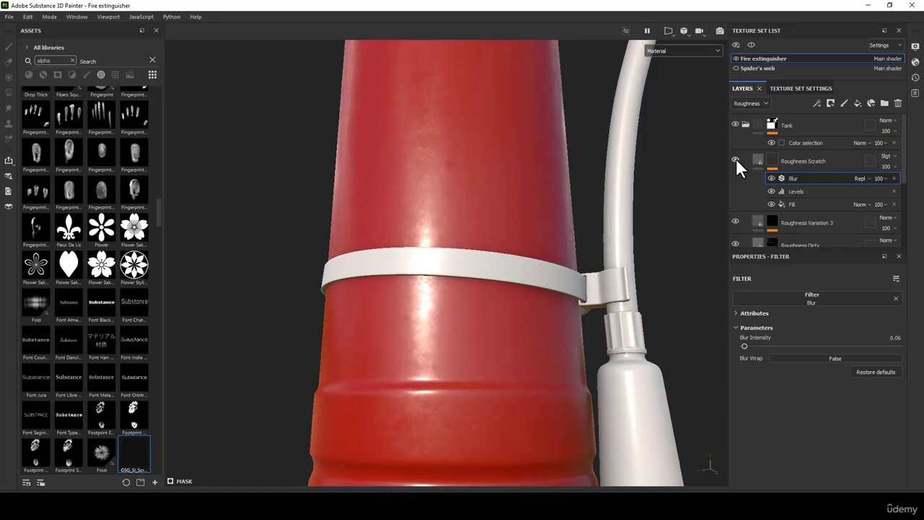
left_click_drag(586, 177, 595, 214, "alt")
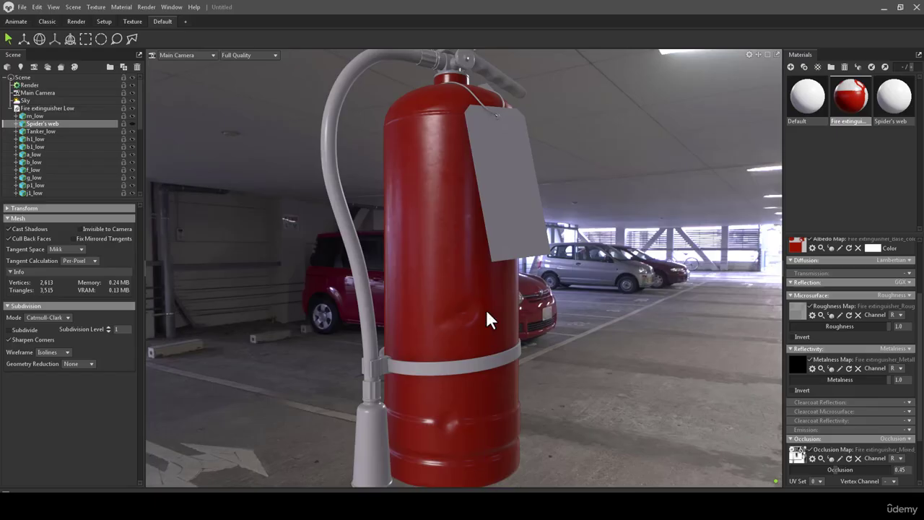
mouse_move(485, 309)
left_mouse_down()
mouse_move(486, 236)
mouse_move(398, 296)
mouse_move(425, 288)
mouse_move(521, 295)
mouse_move(503, 283)
mouse_move(505, 293)
mouse_move(490, 264)
mouse_move(509, 260)
left_mouse_up()
right_click_drag(509, 251, 491, 324)
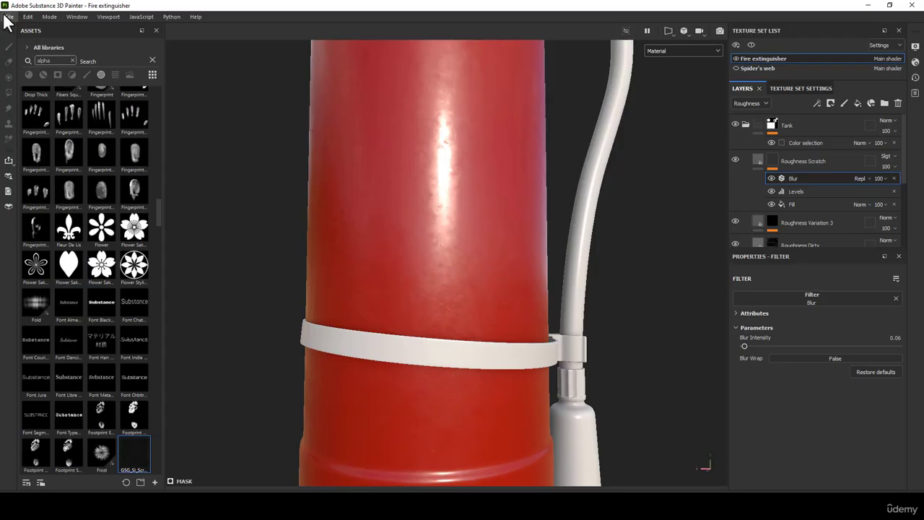
Export the Fire extinguisher and Spider's web texture sets as 4096x4096 PNG files and check the tank in Marmoset Toolbag.
left_click(8, 15)
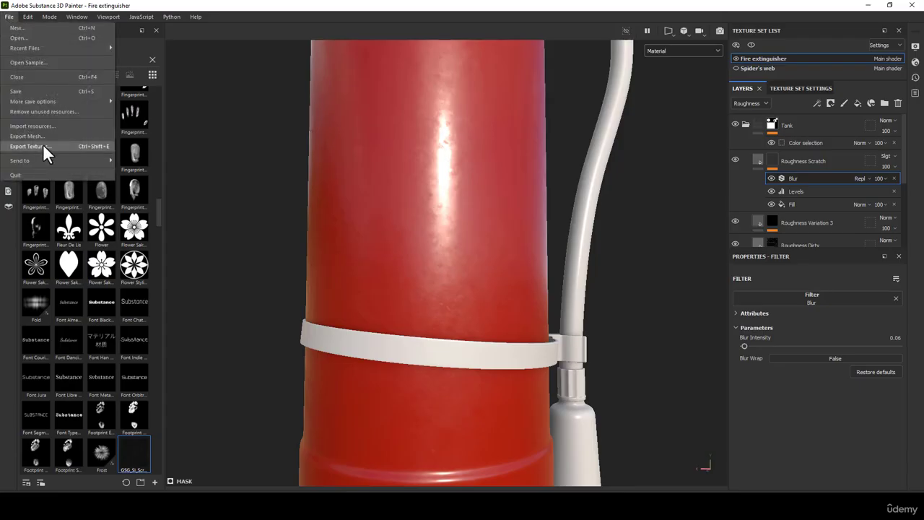
left_click(185, 181)
left_click(687, 423)
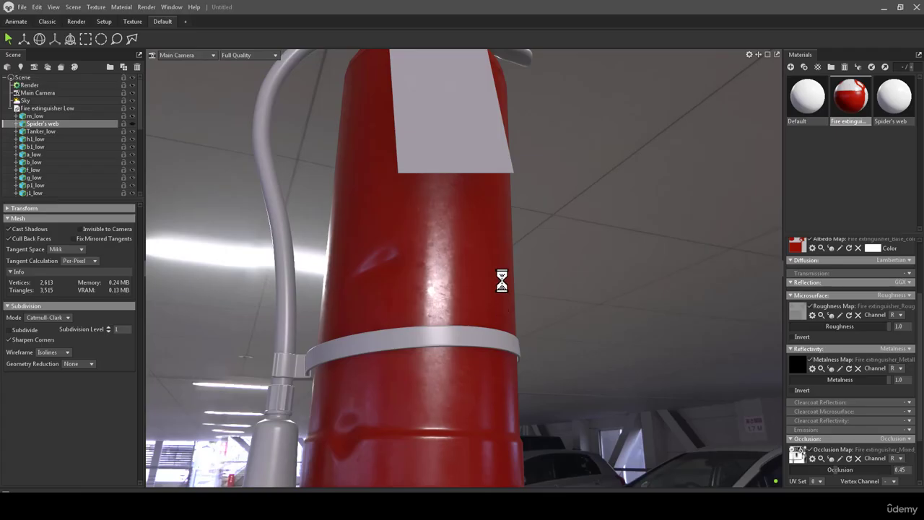
left_click_drag(465, 259, 483, 217)
scroll(483, 217, "down", 5)
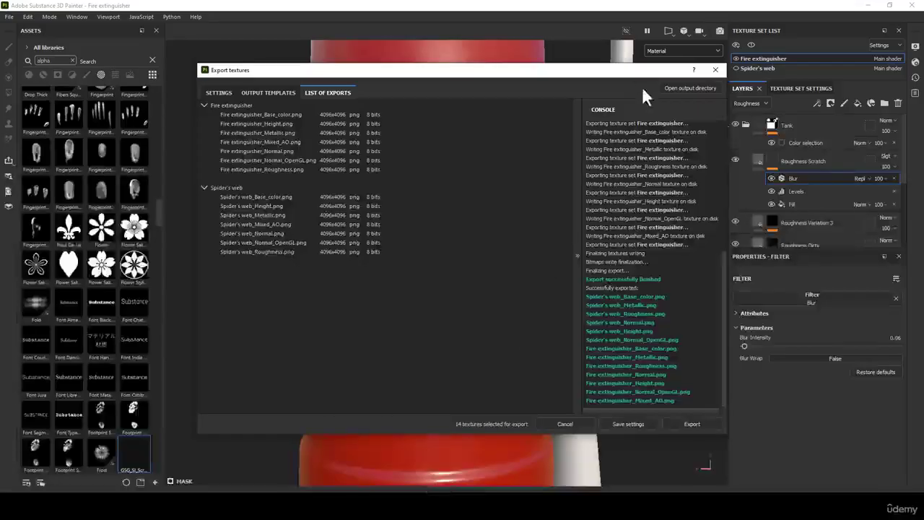
left_click(716, 70)
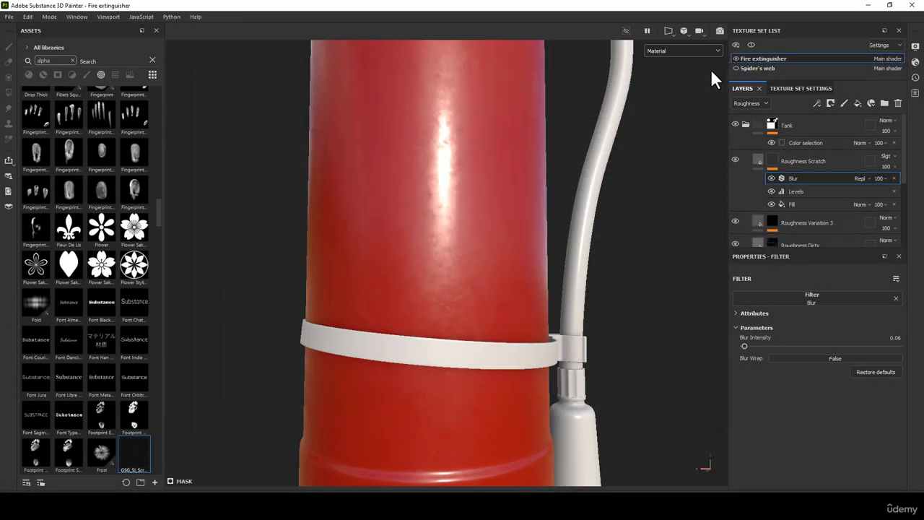
Examine the tank's dents, reflections and roughness from several angles and distances.
scroll(534, 151, "down", 6)
left_click_drag(477, 228, 433, 201, "alt")
left_click_drag(505, 253, 466, 254, "alt")
right_click_drag(465, 256, 496, 261, "shift")
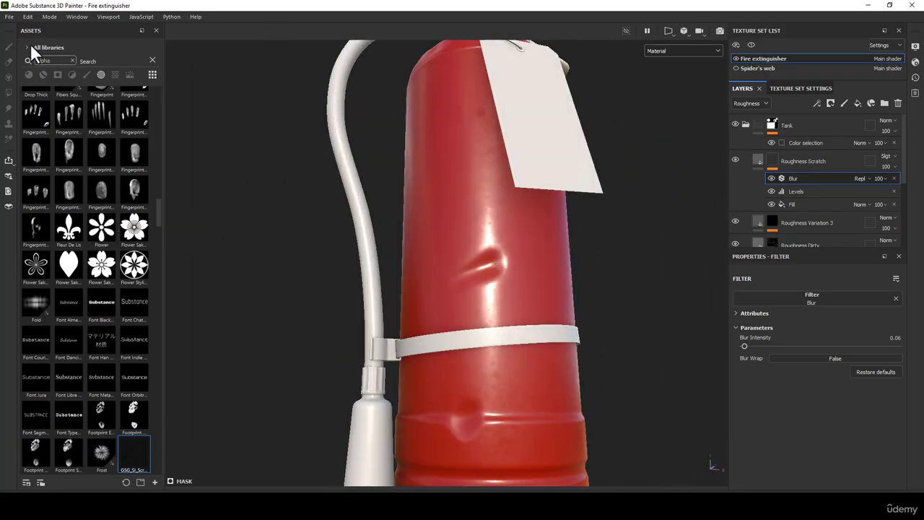
left_click(8, 17)
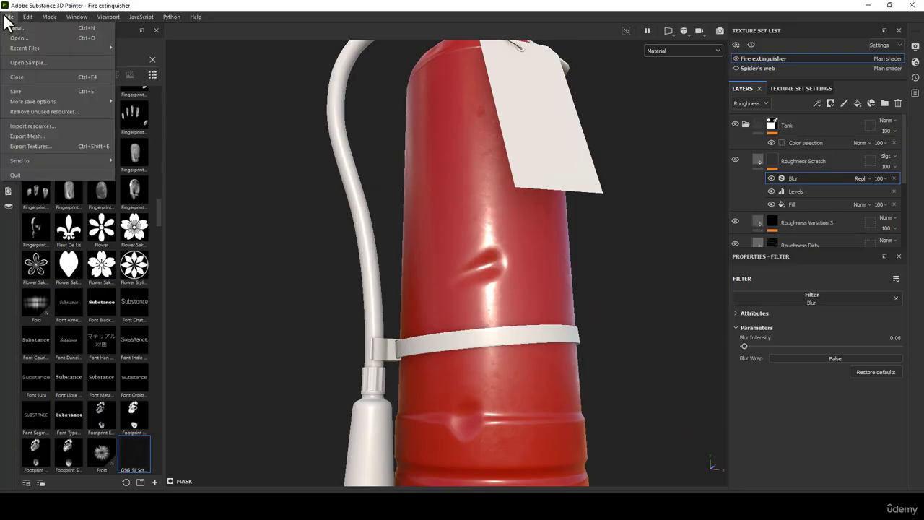
key("Escape")
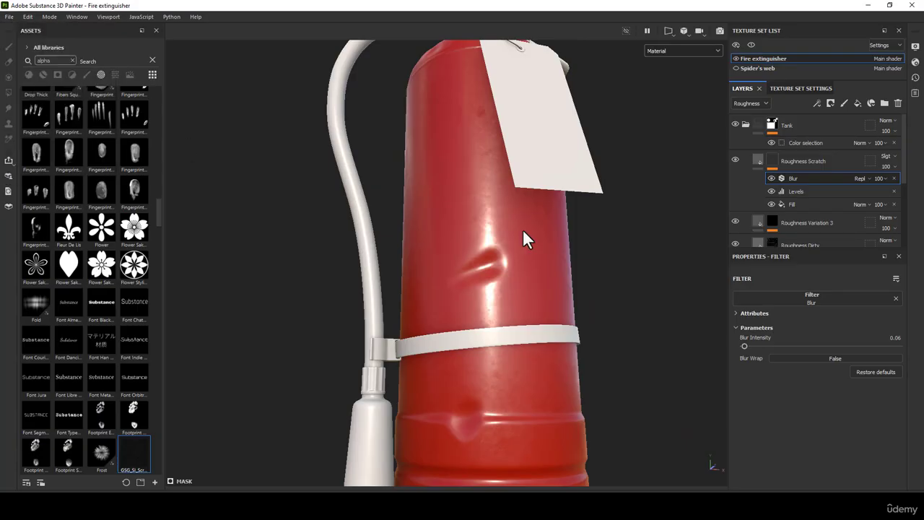
left_click_drag(448, 213, 495, 228, "alt")
middle_click_drag(475, 123, 458, 226, "alt")
left_click_drag(453, 249, 442, 235, "alt")
middle_click_drag(535, 332, 522, 175, "alt")
right_click_drag(524, 220, 526, 264, "alt")
mouse_move(527, 267)
left_mouse_down("alt")
mouse_move(524, 241)
mouse_move(516, 273)
left_mouse_up("alt")
right_click_drag(516, 254, 515, 267, "alt")
left_click_drag(514, 267, 488, 245, "alt")
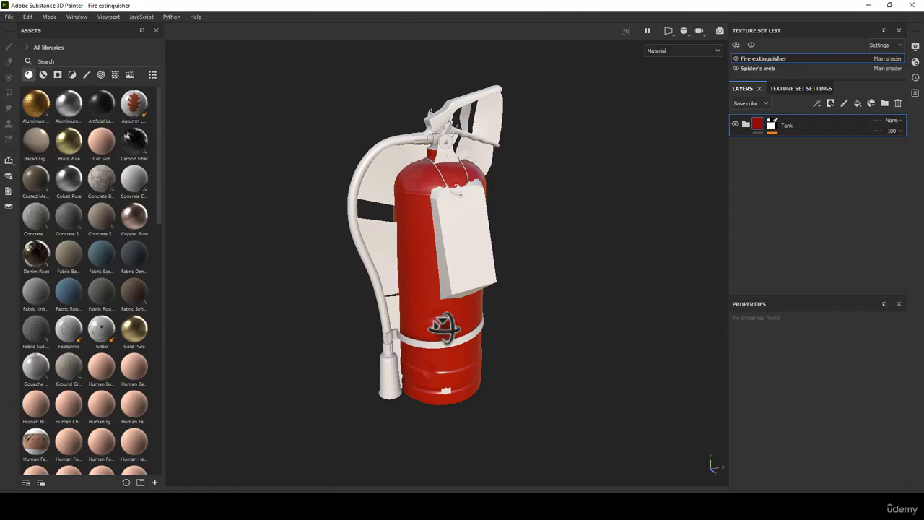
Add a fill layer above Roughness Scratch in the Tank folder and name it Roughness Metal.
middle_click_drag(469, 274, 474, 270, "alt")
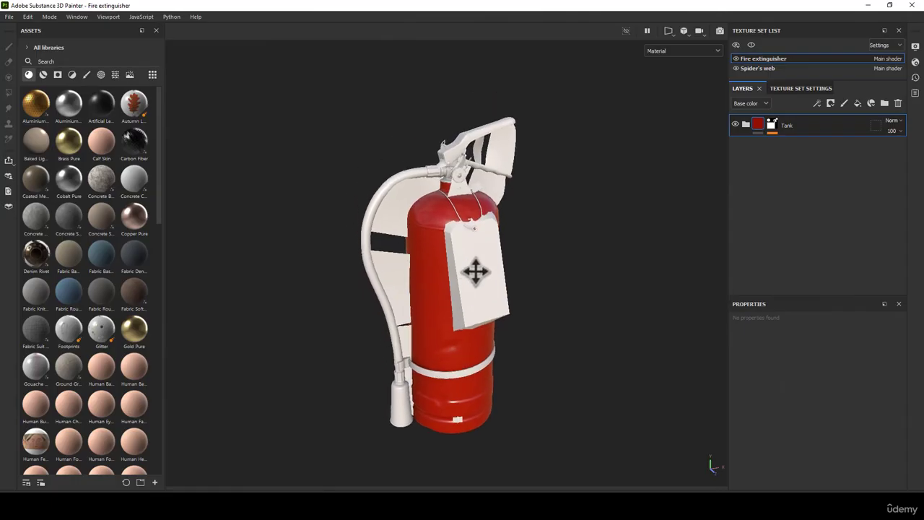
right_click_drag(474, 270, 462, 339, "alt")
left_click(746, 124)
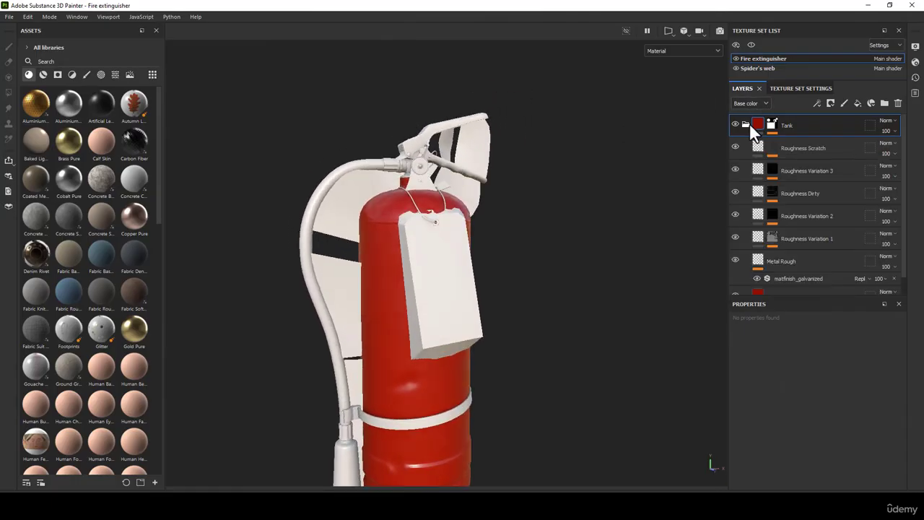
left_click(769, 146)
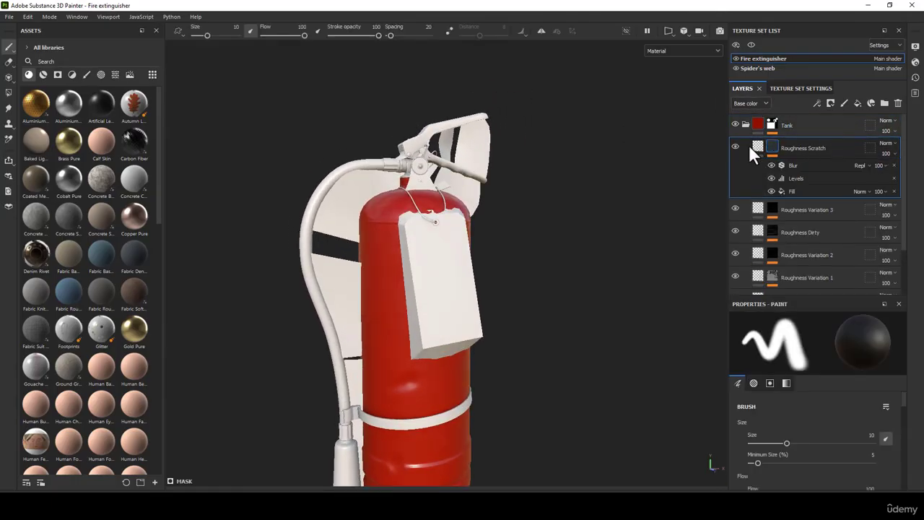
left_click(755, 146)
left_click(858, 103)
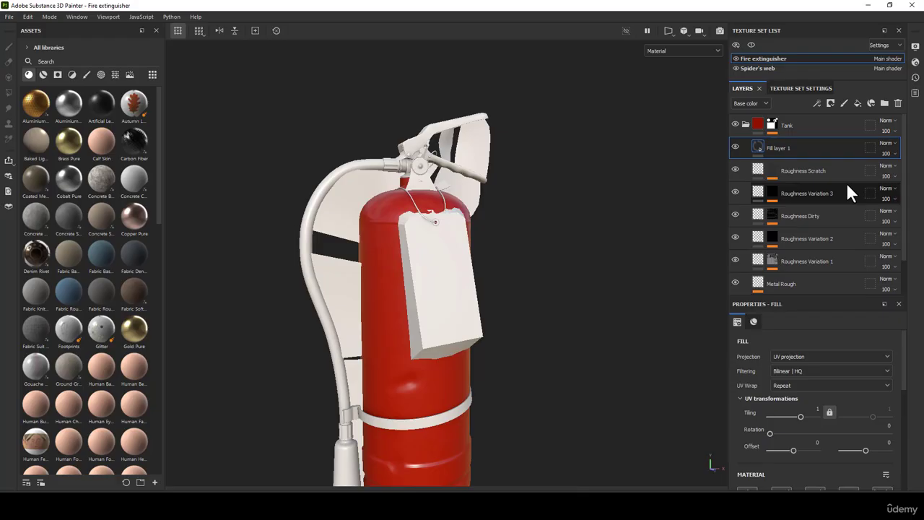
double_click(785, 148)
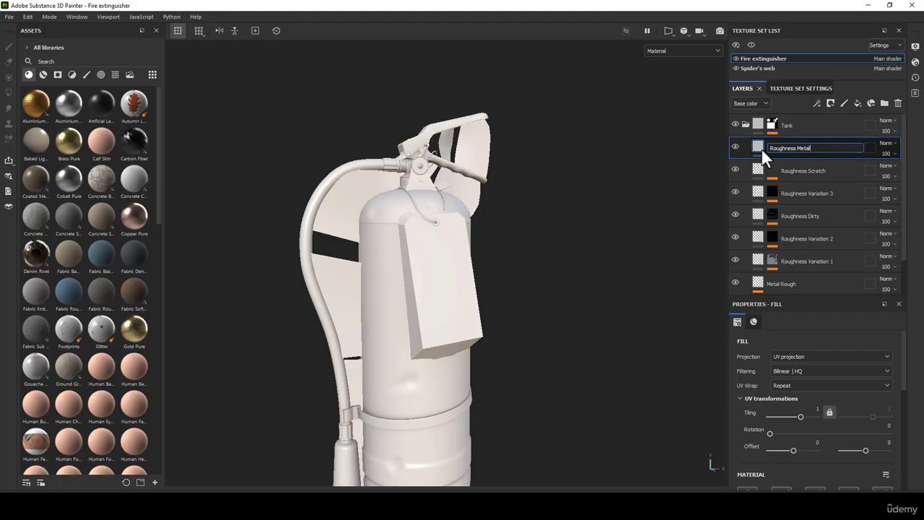
left_click(759, 150)
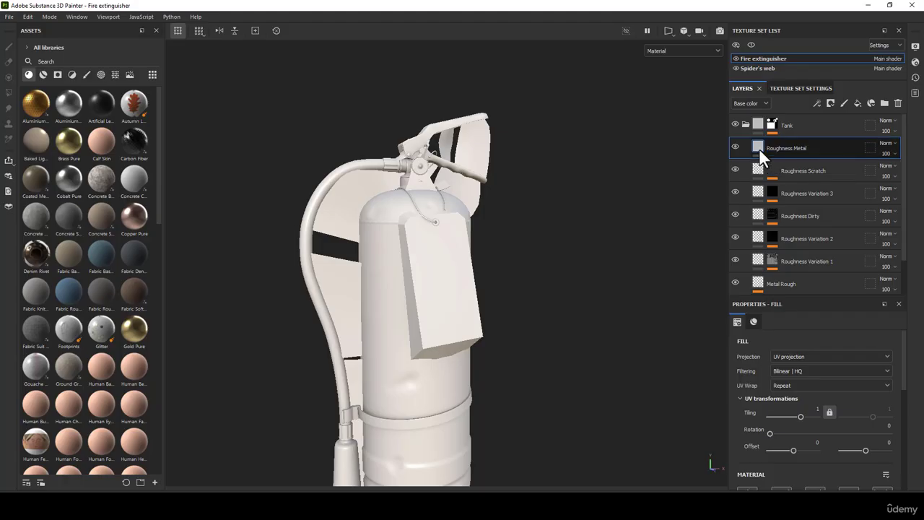
Turn off the Roughness Metal layer's color, metal and height channels, keeping only roughness and normal.
left_click_drag(361, 376, 515, 272, "alt")
middle_click_drag(426, 338, 437, 240, "alt")
scroll(454, 340, "up", 2)
mouse_move(454, 340)
left_mouse_down("alt")
mouse_move(445, 316)
mouse_move(464, 360)
mouse_move(454, 340)
left_mouse_up("alt")
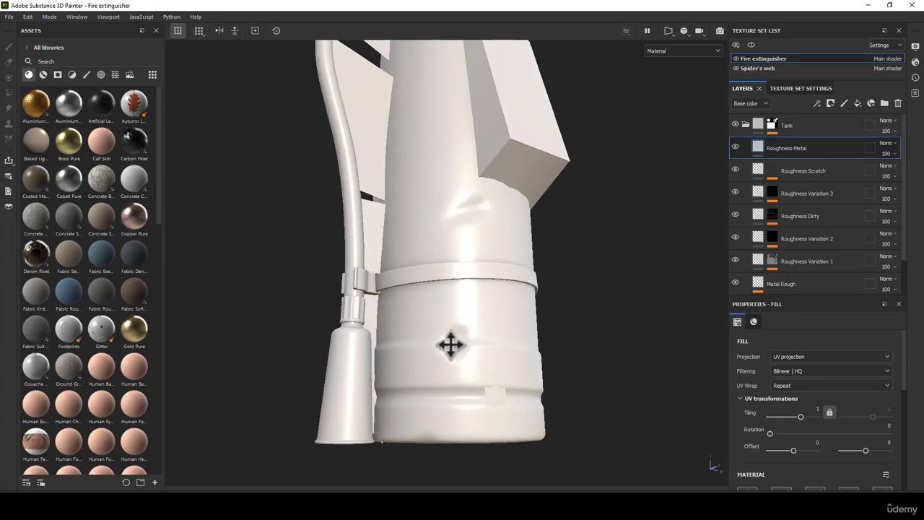
middle_click_drag(451, 346, 432, 380, "alt")
scroll(835, 435, "down", 1)
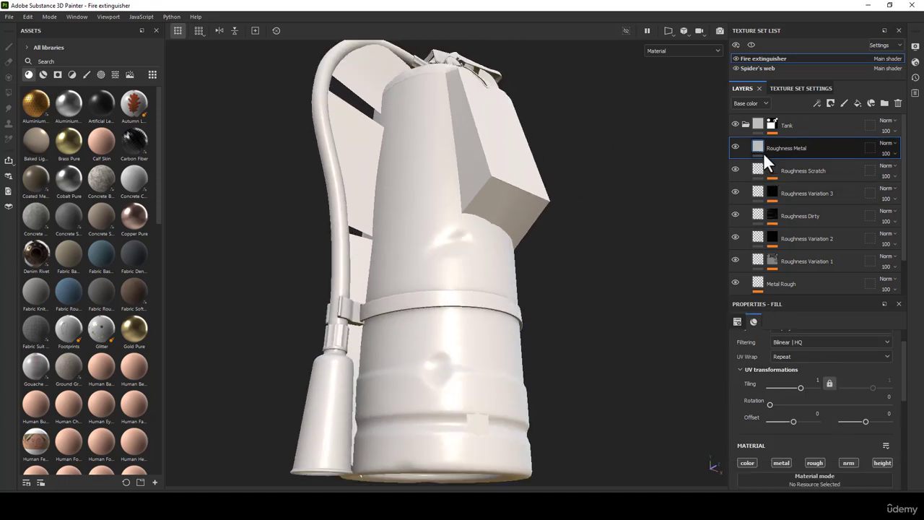
left_click(745, 463)
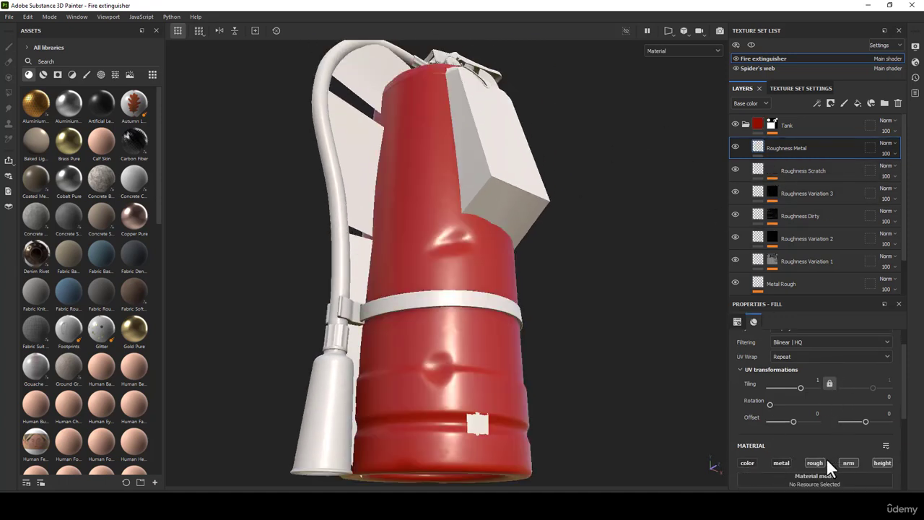
Add a MatFinish Rough filter to the Roughness Metal layer.
right_click(756, 150)
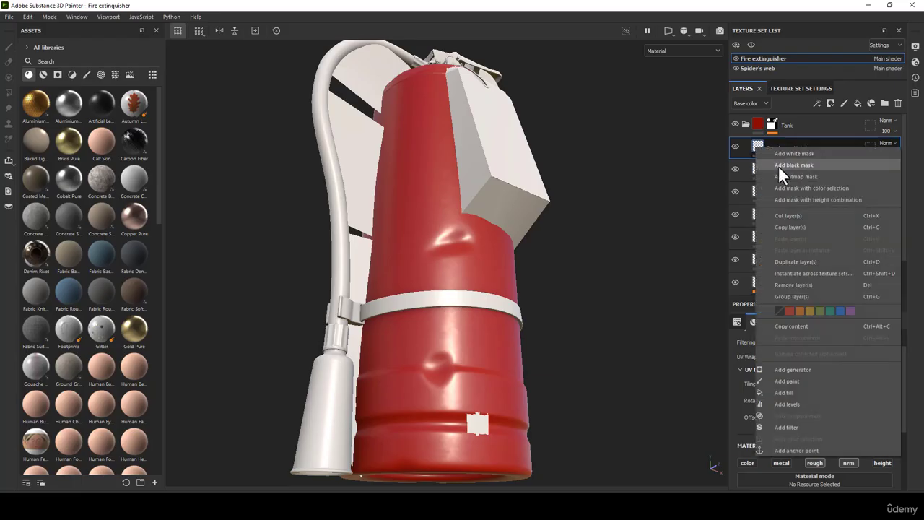
left_click(787, 426)
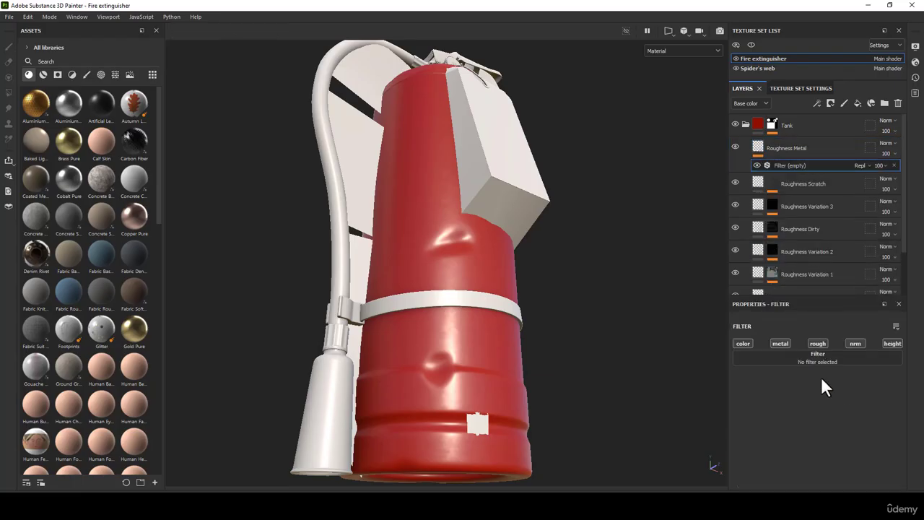
left_click(810, 357)
scroll(837, 404, "down", 3)
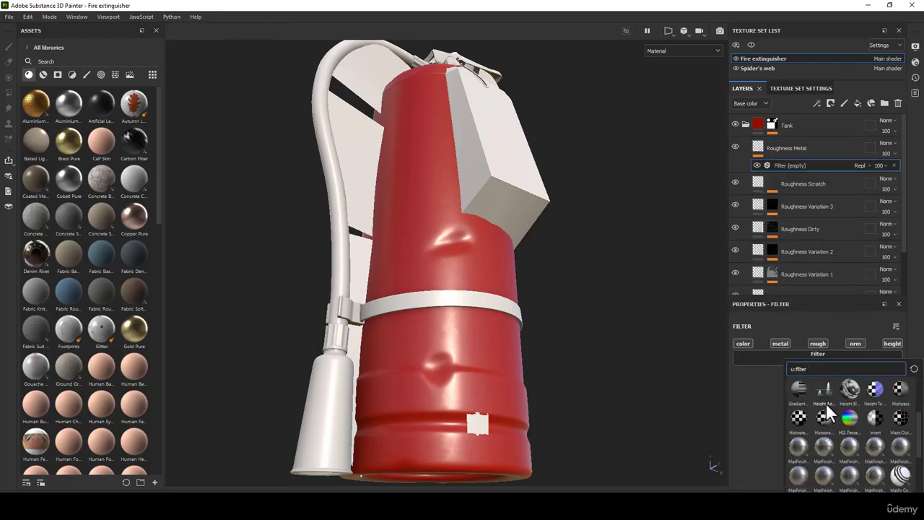
mouse_move(826, 406)
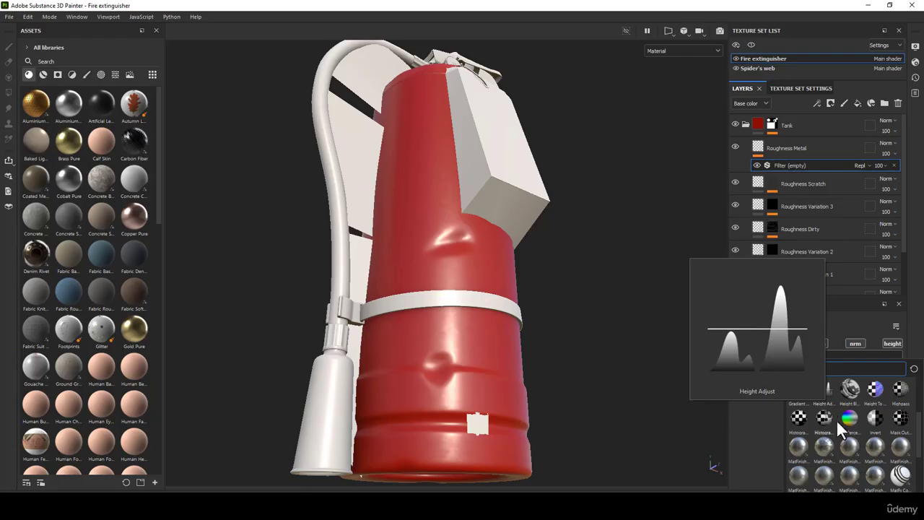
left_click(872, 481)
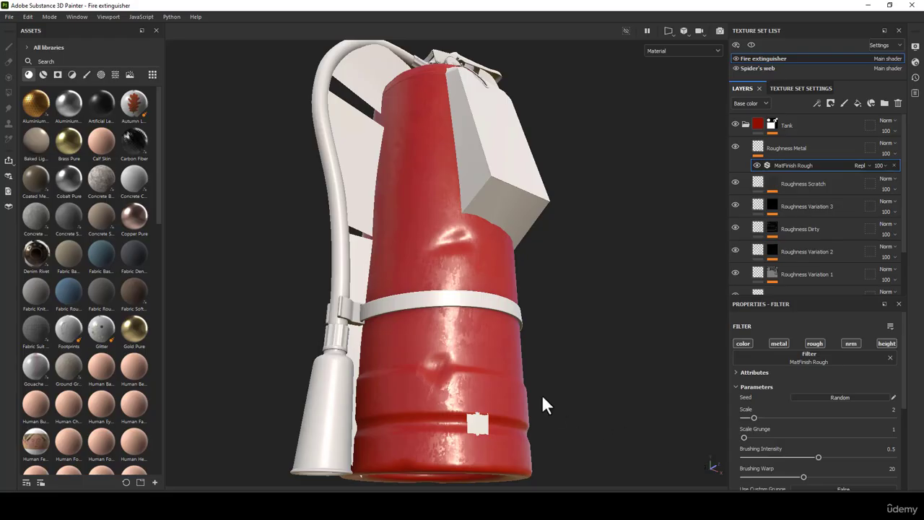
Limit the MatFinish Rough filter to the roughness and normal channels by turning off color, metal and height.
scroll(428, 240, "down", 2)
middle_click_drag(443, 307, 460, 248, "alt")
scroll(460, 249, "up", 3)
left_click_drag(463, 254, 441, 238, "alt")
middle_click_drag(441, 234, 477, 239, "alt")
right_click_drag(442, 266, 504, 350, "alt")
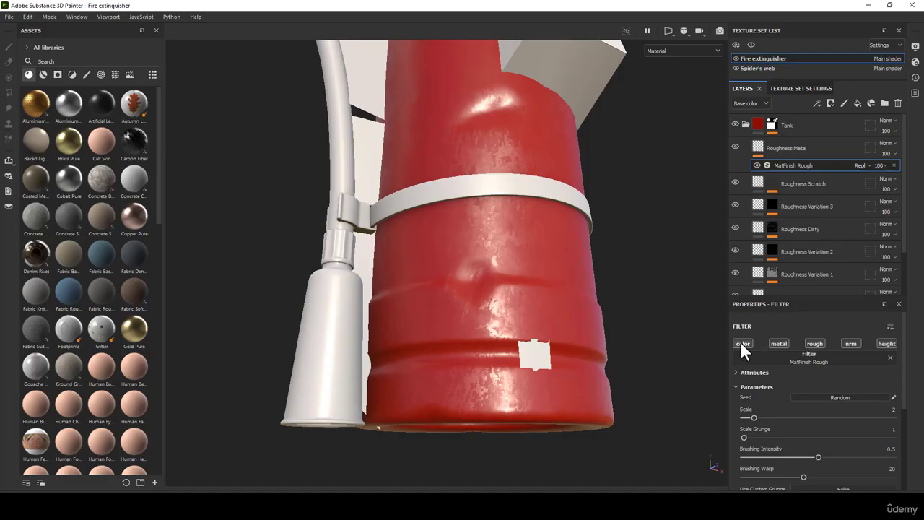
left_click(849, 345)
left_click(851, 343)
left_click(892, 345)
Set the MatFinish Rough filter's Scale to 10.
right_click_drag(521, 238, 503, 287, "alt")
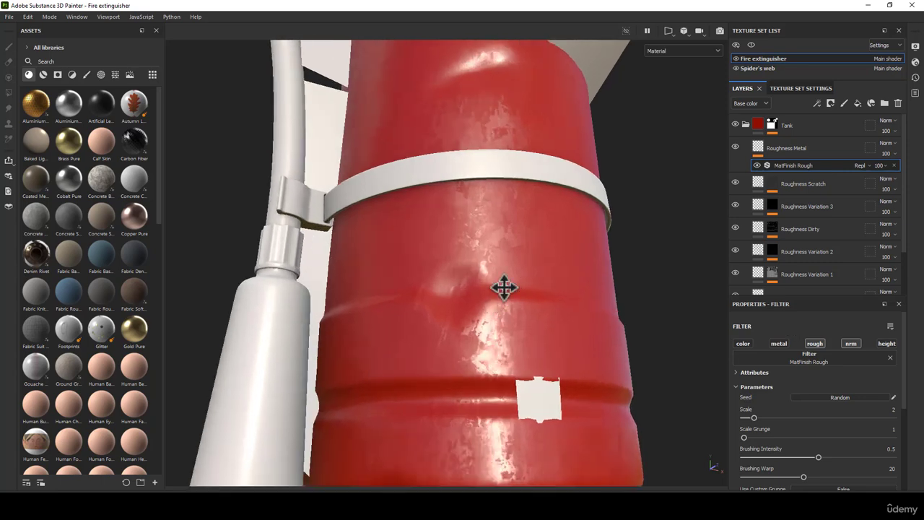
middle_click_drag(504, 287, 517, 234, "alt")
mouse_move(517, 235)
left_mouse_down("alt")
mouse_move(513, 274)
mouse_move(514, 249)
left_mouse_up("alt")
middle_click_drag(514, 249, 520, 217, "alt")
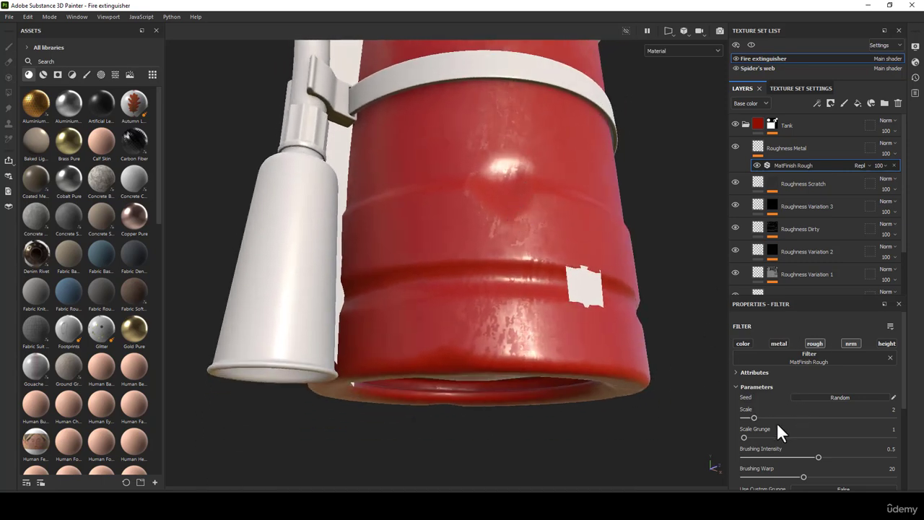
double_click(889, 408)
type("10")
key("Return")
Lower the MatFinish Rough filter's Brushing Intensity to 0.35.
left_click_drag(636, 283, 522, 322, "alt")
middle_click_drag(523, 323, 463, 218, "alt")
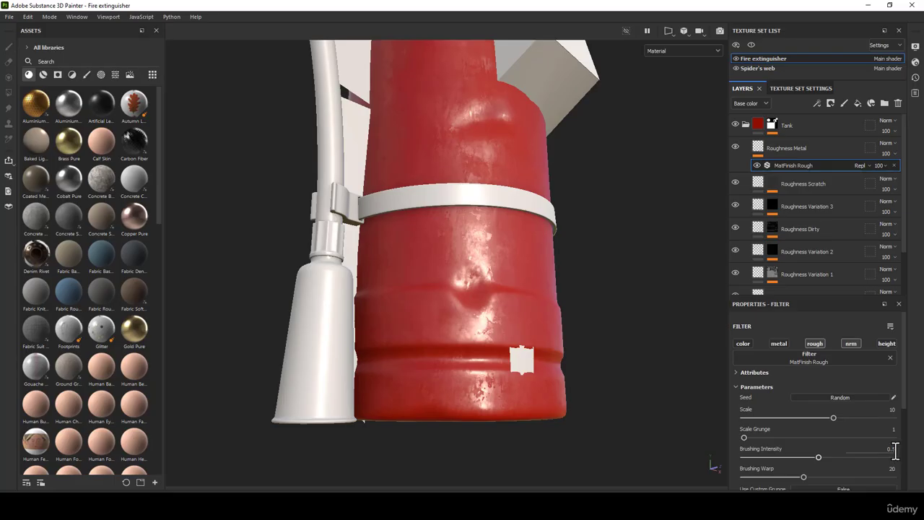
mouse_move(814, 458)
left_mouse_down()
mouse_move(782, 457)
mouse_move(809, 457)
mouse_move(799, 457)
left_mouse_up()
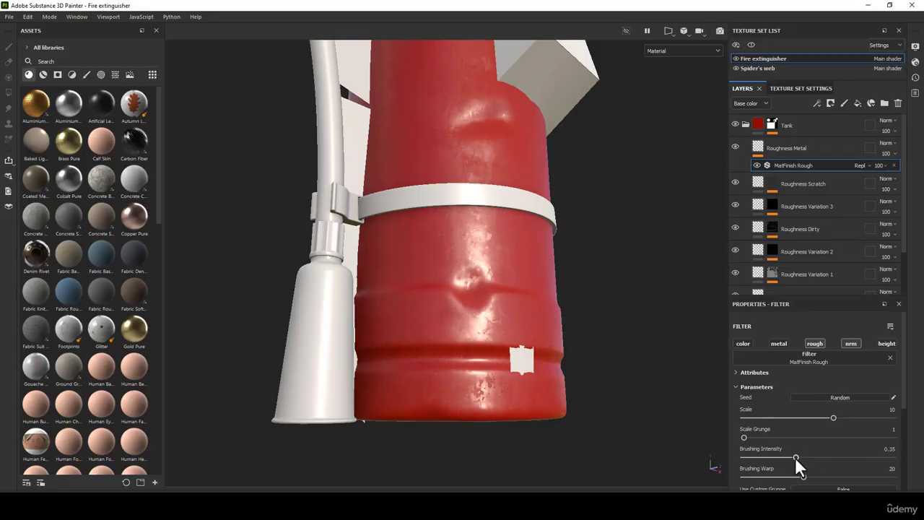
scroll(815, 427, "down", 2)
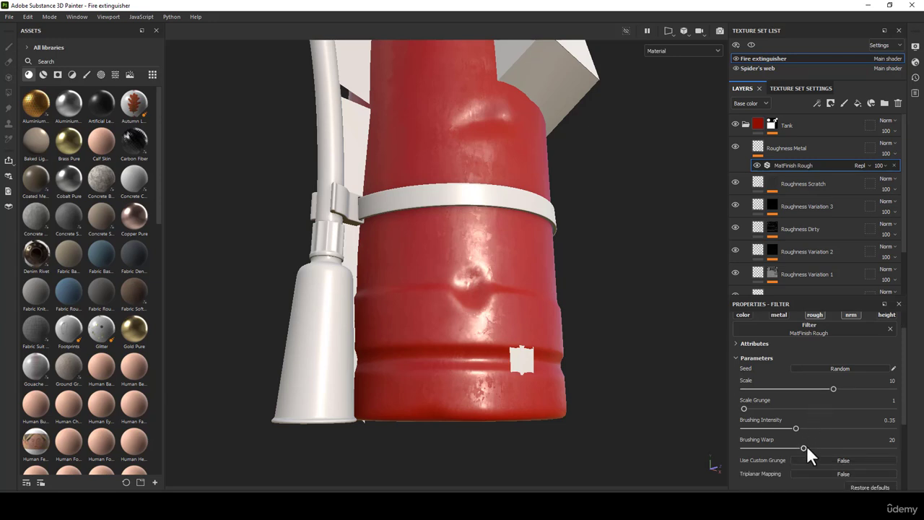
scroll(844, 447, "down", 2)
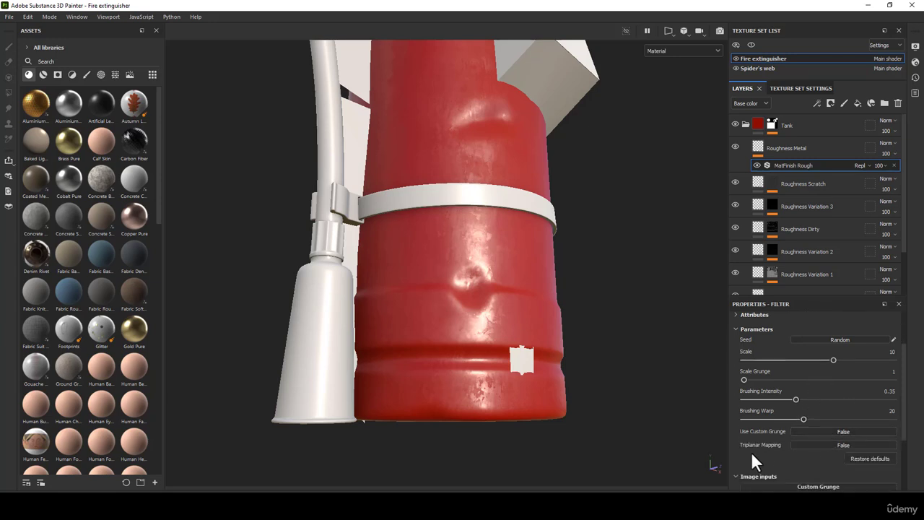
Turn on Triplanar Mapping for the MatFinish Rough filter.
left_click(833, 445)
left_click_drag(549, 323, 592, 275, "alt")
scroll(820, 357, "up", 3)
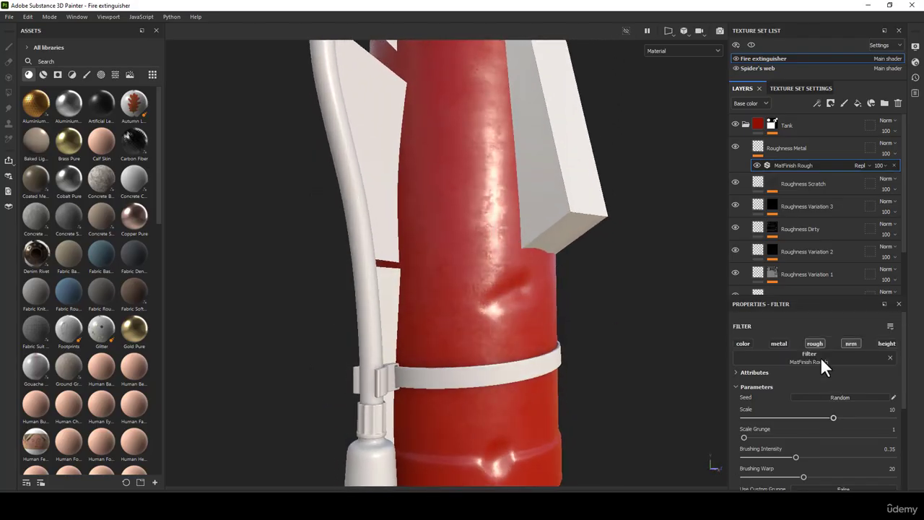
Lower the Roughness Metal layer's opacity to 40 in the normal channel.
left_click_drag(672, 344, 690, 244, "alt")
mouse_move(368, 252)
right_mouse_down("shift")
mouse_move(378, 255)
mouse_move(369, 264)
right_mouse_up("shift")
left_click_drag(369, 265, 446, 316, "alt")
right_click_drag(446, 316, 456, 321, "shift")
left_click_drag(457, 321, 491, 309, "alt")
left_click(750, 104)
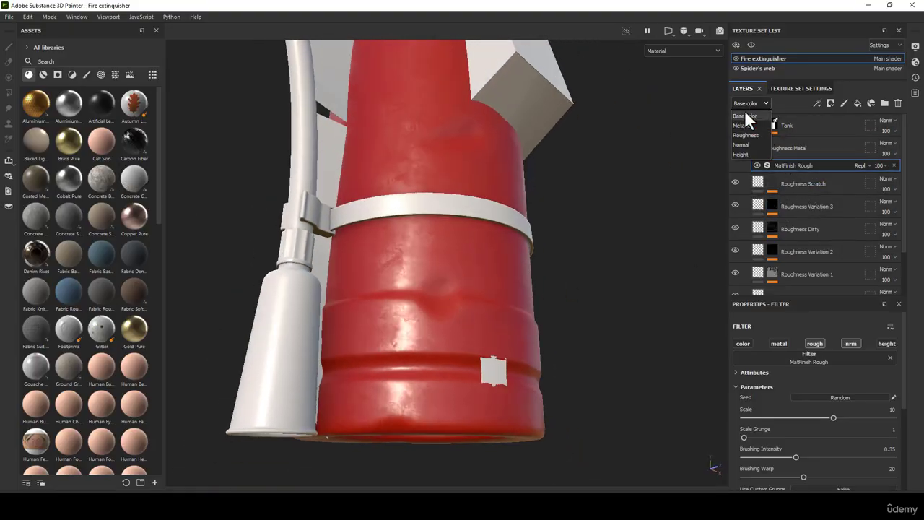
left_click(739, 145)
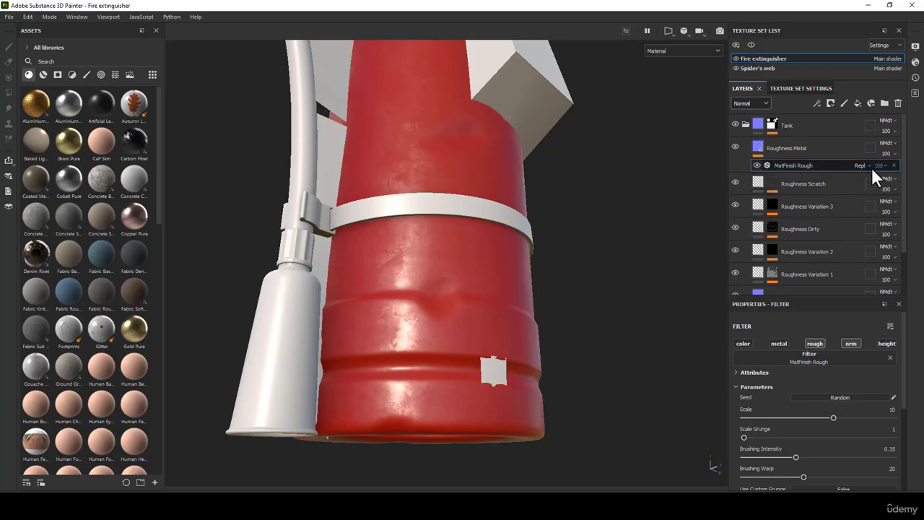
left_click(891, 153)
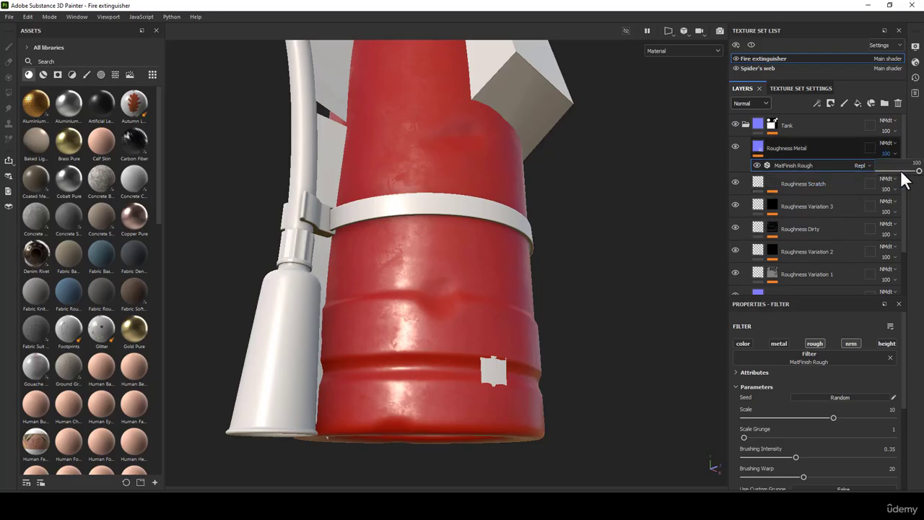
mouse_move(906, 179)
left_mouse_down()
mouse_move(881, 179)
mouse_move(905, 182)
mouse_move(897, 186)
left_mouse_up()
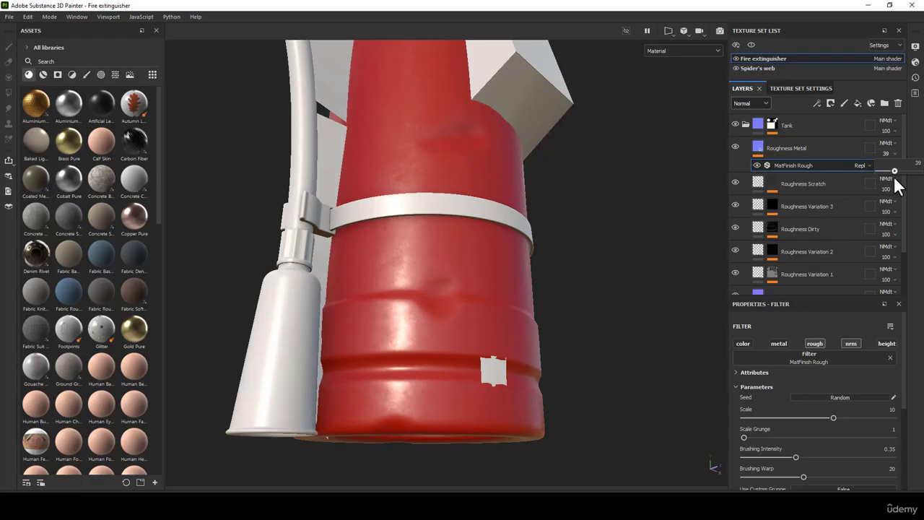
Lower the Roughness Metal layer's opacity to 1 in the roughness channel.
left_click_drag(511, 263, 521, 279, "alt")
middle_click_drag(425, 153, 459, 288, "alt")
right_click_drag(471, 291, 487, 225, "alt")
middle_click_drag(487, 225, 454, 303, "alt")
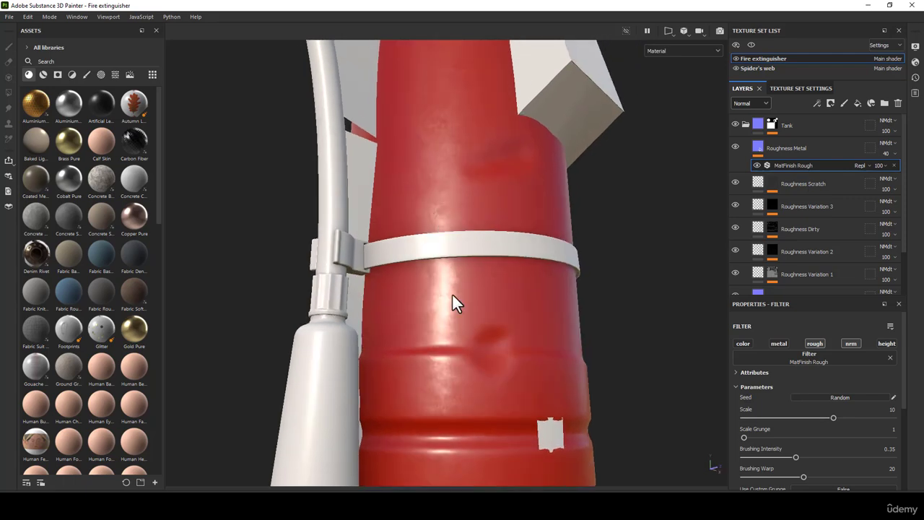
right_click_drag(454, 303, 503, 267, "alt")
left_click_drag(503, 267, 498, 242, "alt")
left_click(748, 102)
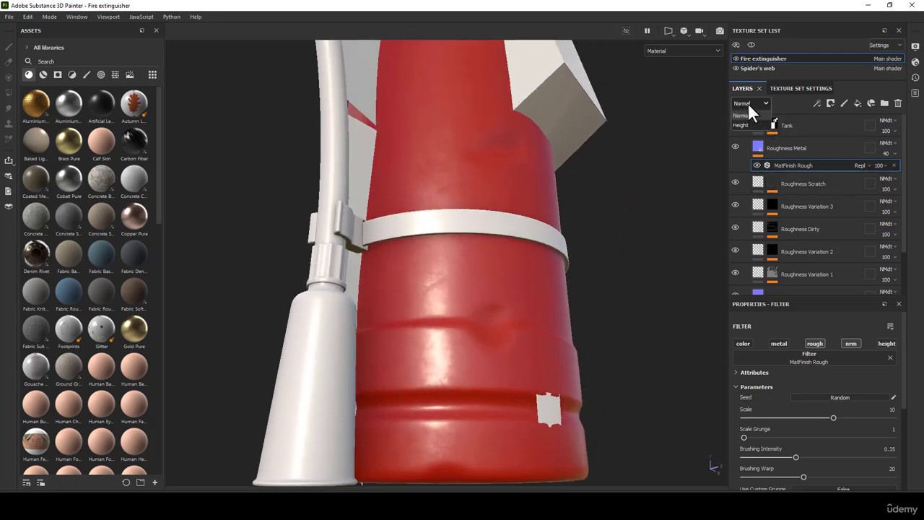
left_click(744, 135)
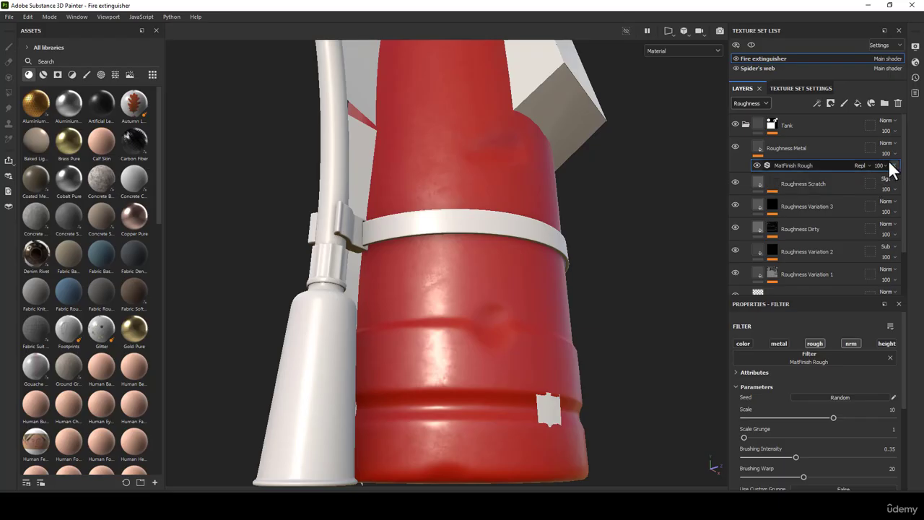
left_click(761, 145)
scroll(852, 433, "down", 3)
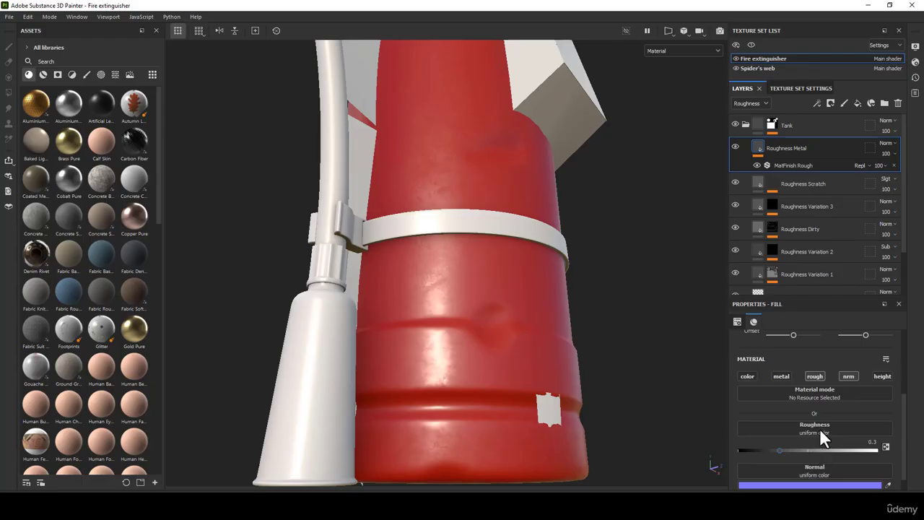
left_click(895, 155)
left_click_drag(896, 171, 853, 182)
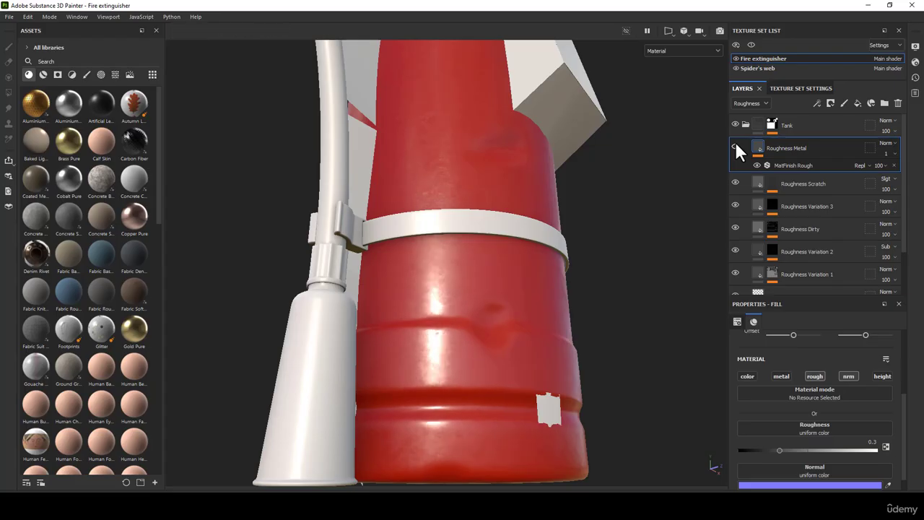
Change the Roughness Metal layer's roughness blending mode to Overlay and check the effect on the tank.
left_click(886, 144)
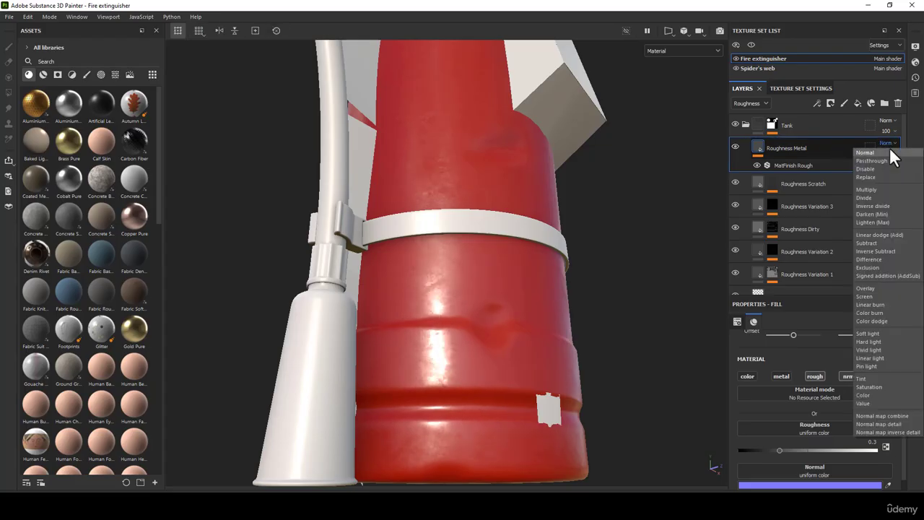
left_click(873, 289)
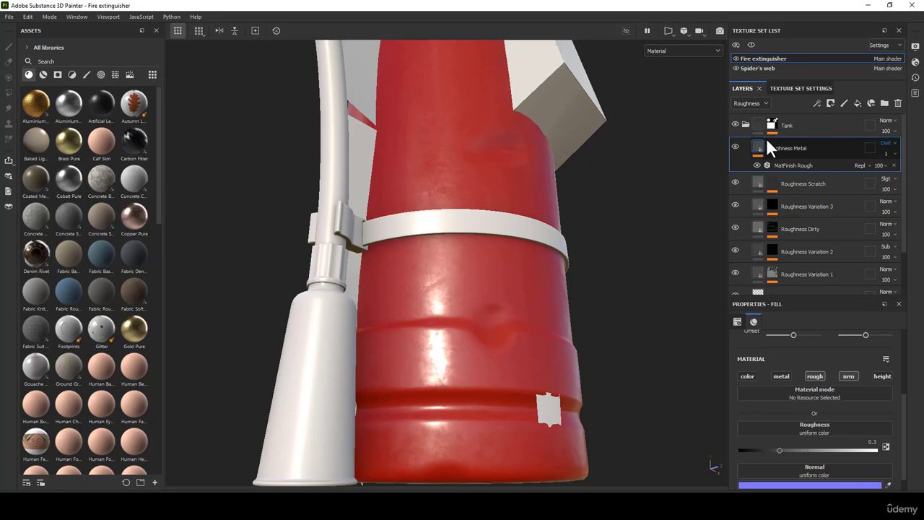
left_click_drag(433, 143, 472, 146, "alt")
middle_click_drag(472, 147, 468, 235, "alt")
left_click_drag(467, 235, 508, 199, "alt")
middle_click_drag(507, 199, 499, 165, "alt")
scroll(486, 261, "up", 3)
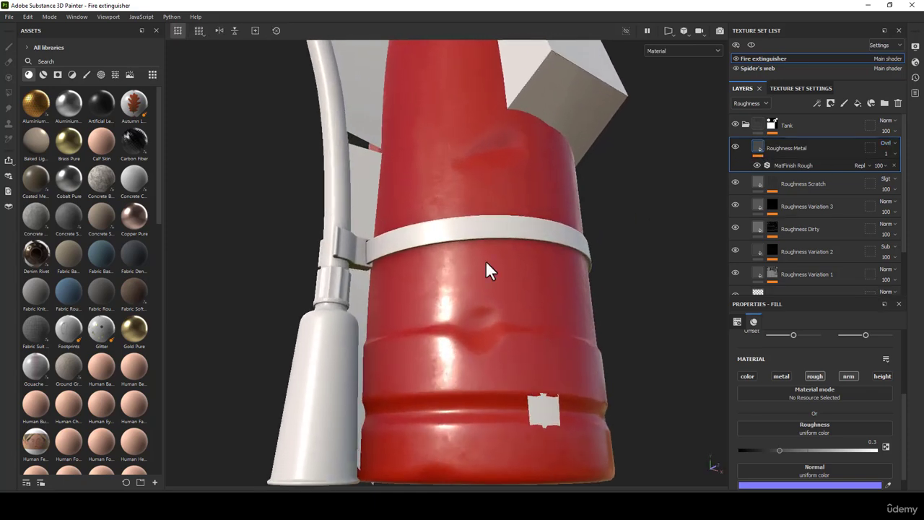
left_click_drag(486, 263, 523, 181, "alt")
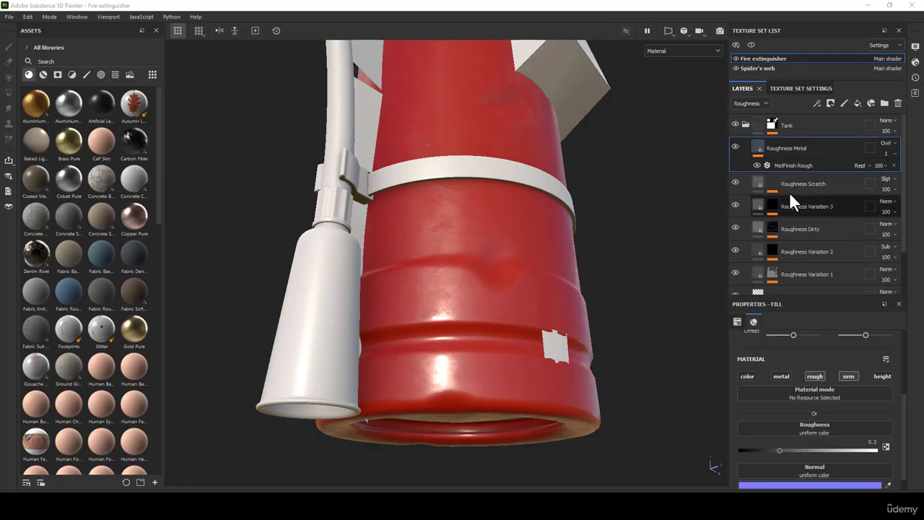
Select the Roughness Scratch layer's mask and display the mask alone on the model.
left_click(758, 179)
left_click(758, 179)
left_click(676, 53)
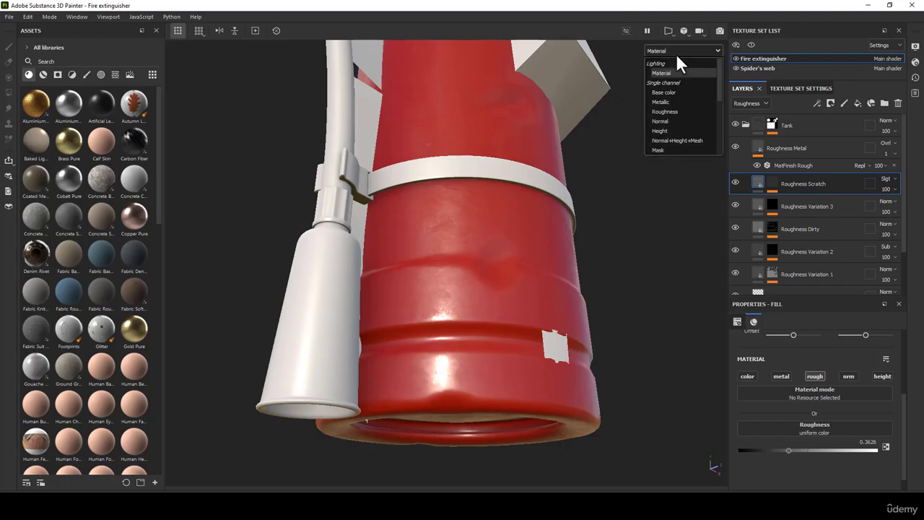
left_click(676, 53)
left_click(772, 183)
left_click(682, 50)
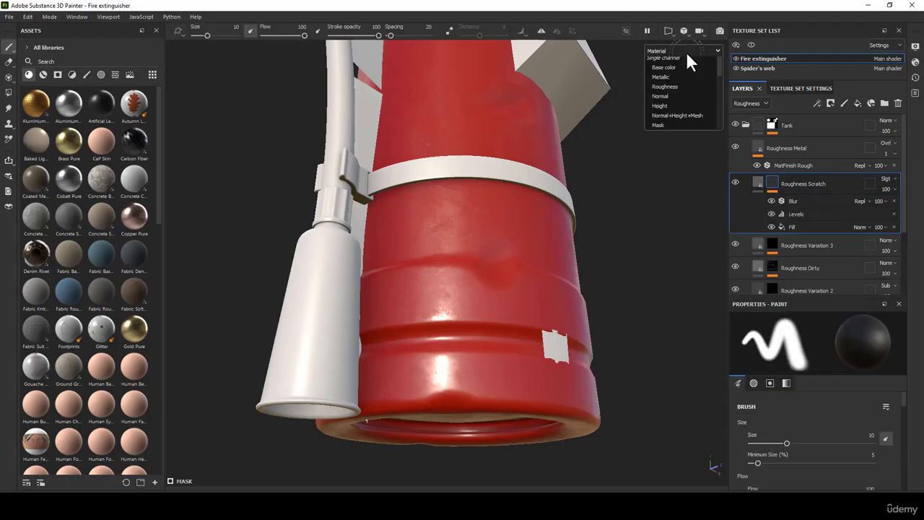
left_click(662, 121)
scroll(793, 246, "down", 1)
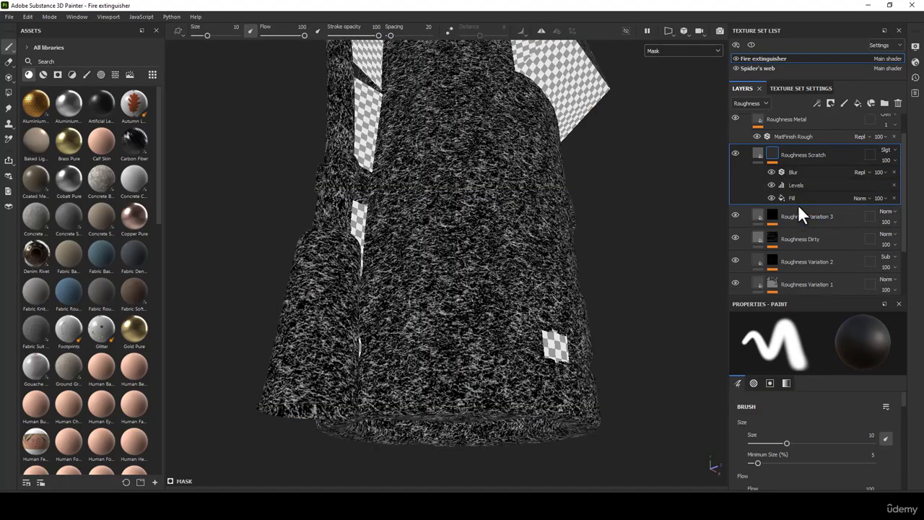
Set the Balance of the Grunge Shavings fill in the Roughness Variation 3 mask to 0.9.
left_click(771, 213)
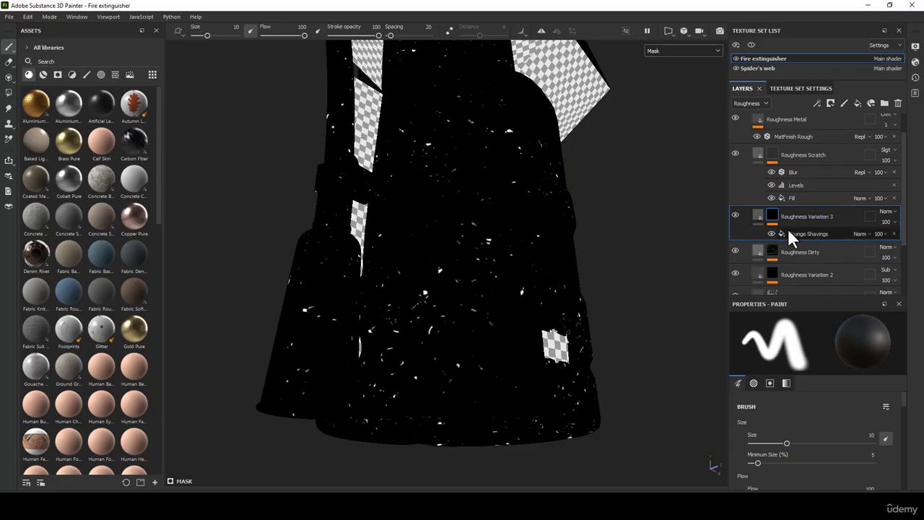
left_click(794, 233)
scroll(888, 429, "down", 2)
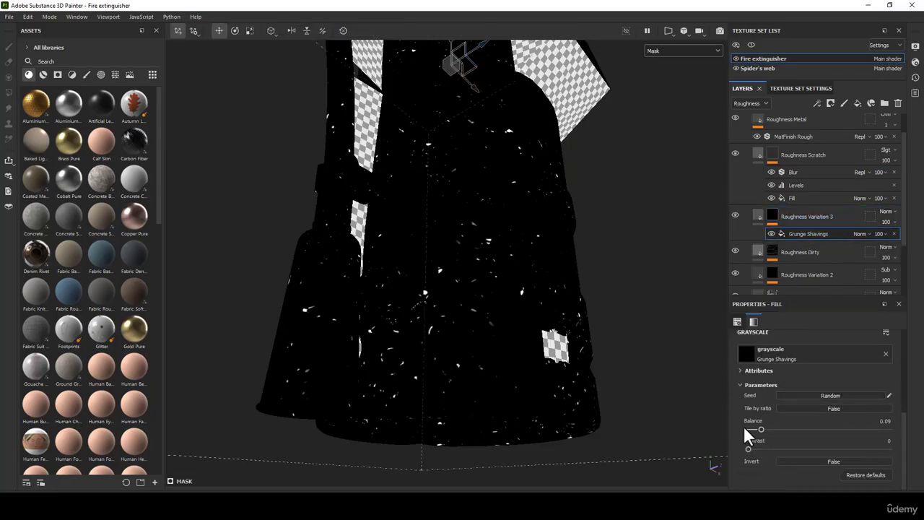
left_click(887, 423)
type("0.9")
key("Return")
Return the model to the material display and examine the tank's reflections along its full height.
left_click_drag(520, 144, 566, 290, "alt")
scroll(528, 223, "up", 2)
scroll(524, 225, "down", 2)
key("m")
scroll(523, 226, "up", 1)
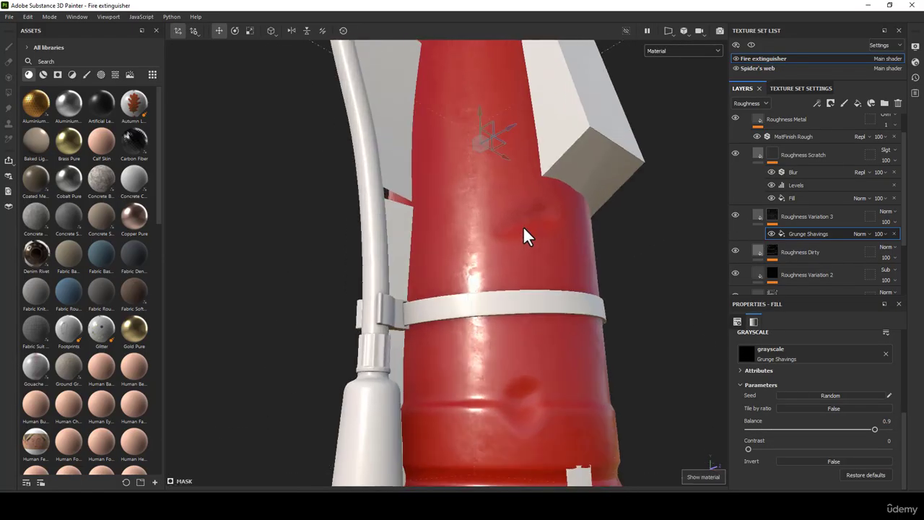
scroll(522, 226, "down", 2)
mouse_move(566, 242)
left_mouse_down("alt")
mouse_move(546, 265)
mouse_move(550, 244)
left_mouse_up("alt")
middle_click_drag(550, 244, 487, 262, "alt")
scroll(485, 262, "down", 2)
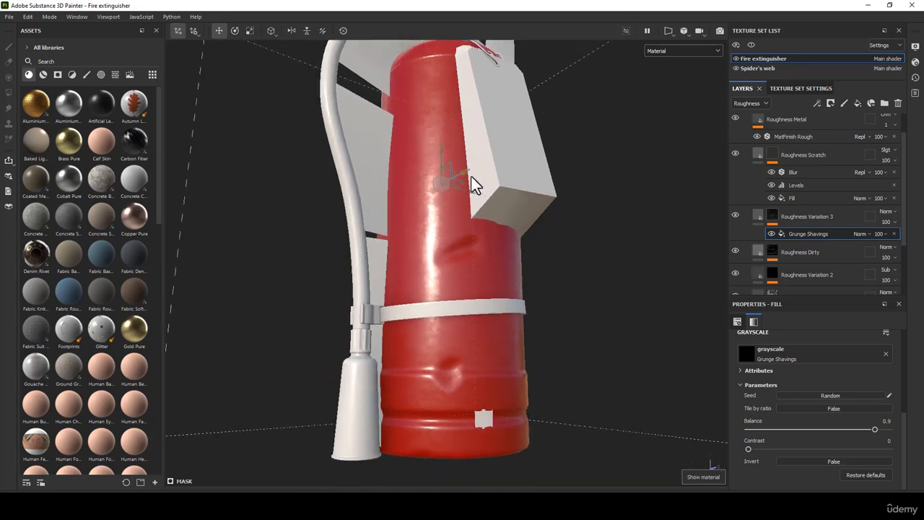
left_click_drag(470, 177, 434, 205, "alt")
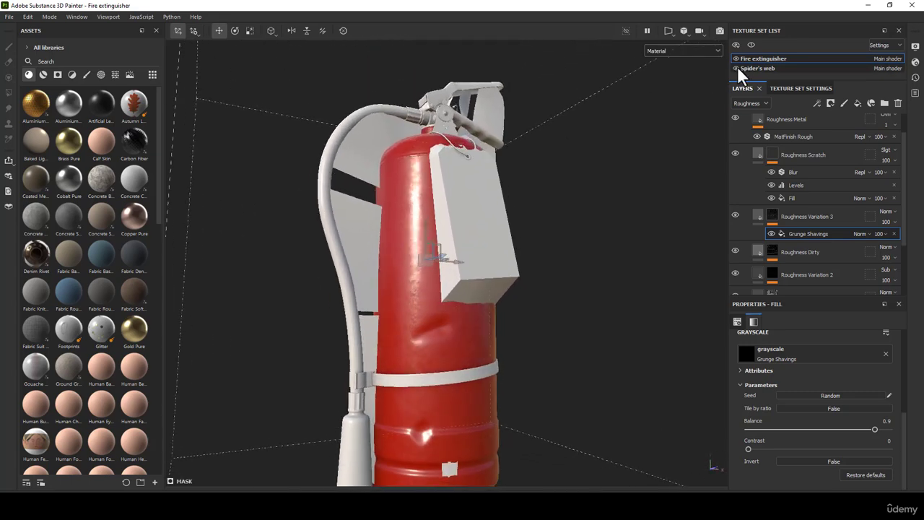
Hide the Spider's web texture set and frame the whole fire extinguisher.
left_click(736, 68)
middle_click_drag(451, 238, 467, 193, "alt")
right_click_drag(468, 193, 480, 216, "alt")
middle_click_drag(479, 216, 482, 227, "alt")
left_click_drag(482, 230, 492, 238, "alt")
middle_click_drag(489, 248, 492, 238, "alt")
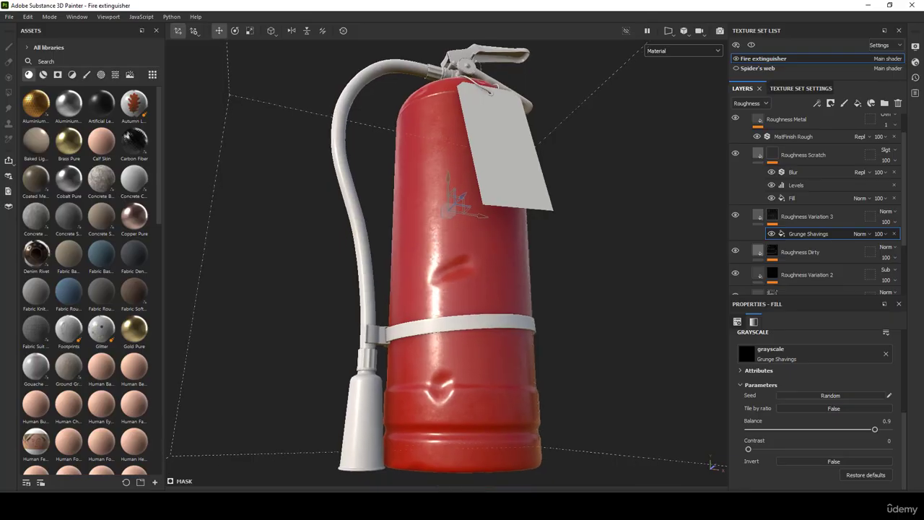
Export both texture sets as 4096, 8-bit PNG textures to the project's Marmoset folder.
left_click(8, 16)
left_click(36, 150)
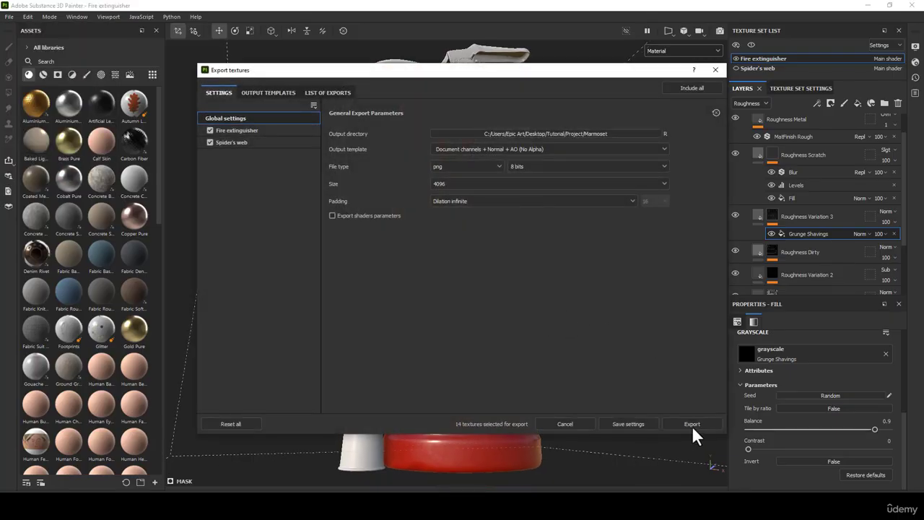
left_click(689, 425)
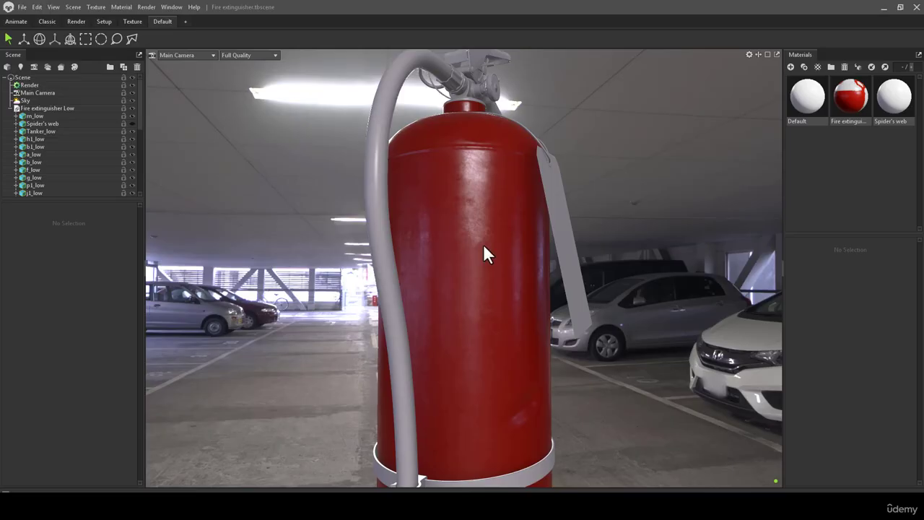
Switch to Marmoset Toolbag and examine the updated tank surface from several angles, close up and from afar.
middle_click_drag(462, 290, 476, 150)
left_click_drag(507, 242, 762, 254)
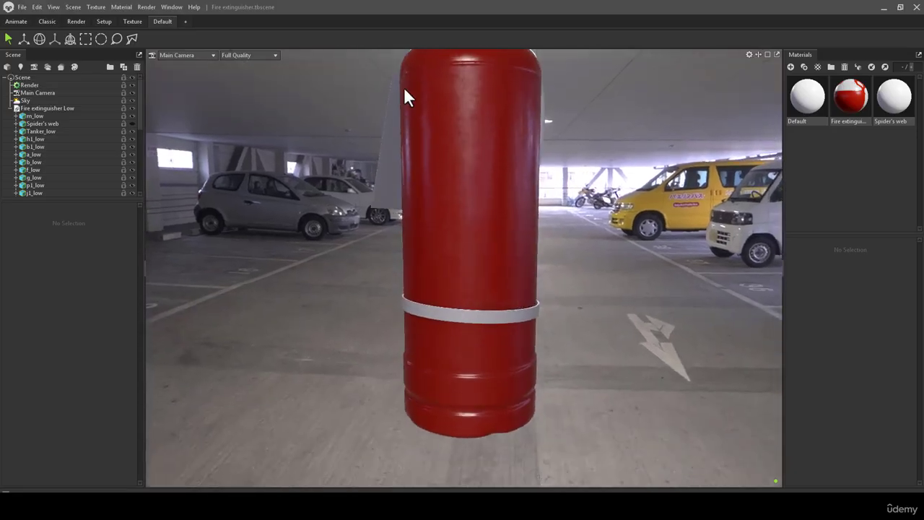
scroll(442, 185, "up", 5)
left_click_drag(442, 183, 484, 226)
scroll(483, 151, "down", 5)
scroll(484, 224, "down", 7)
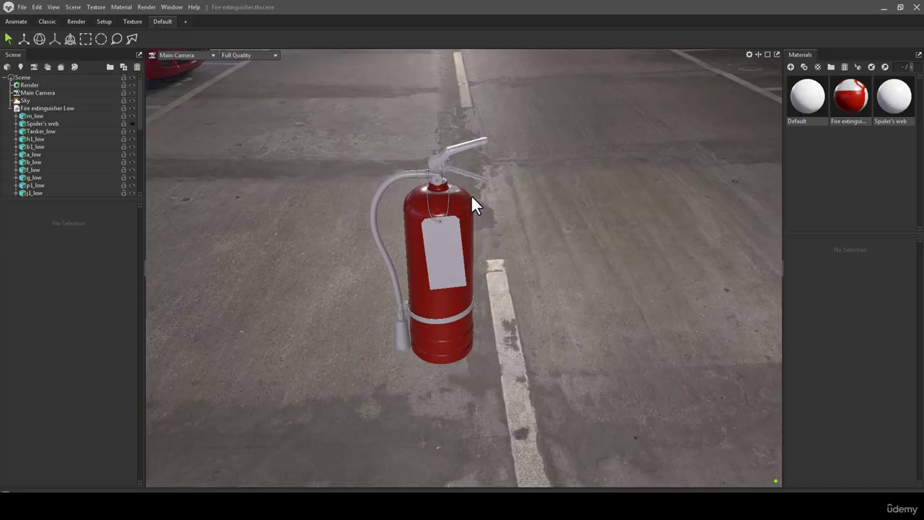
Add four spot lights to the scene, aimed at the extinguisher from the front, both sides and above.
left_click(22, 67)
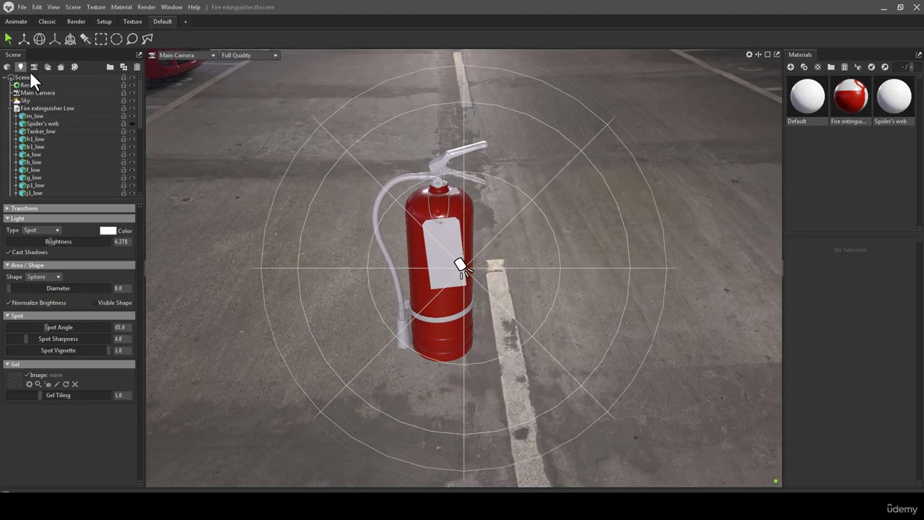
left_click_drag(426, 242, 547, 213)
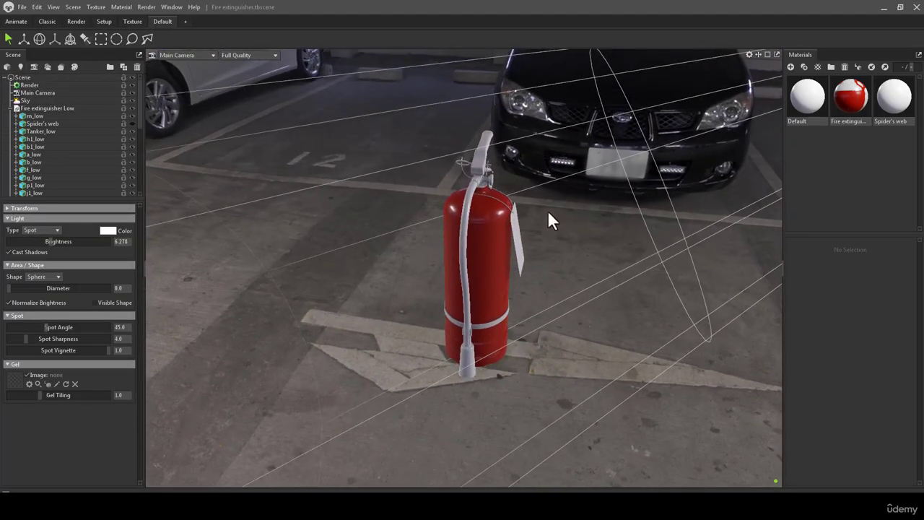
left_click(20, 66)
left_click_drag(512, 262, 310, 270)
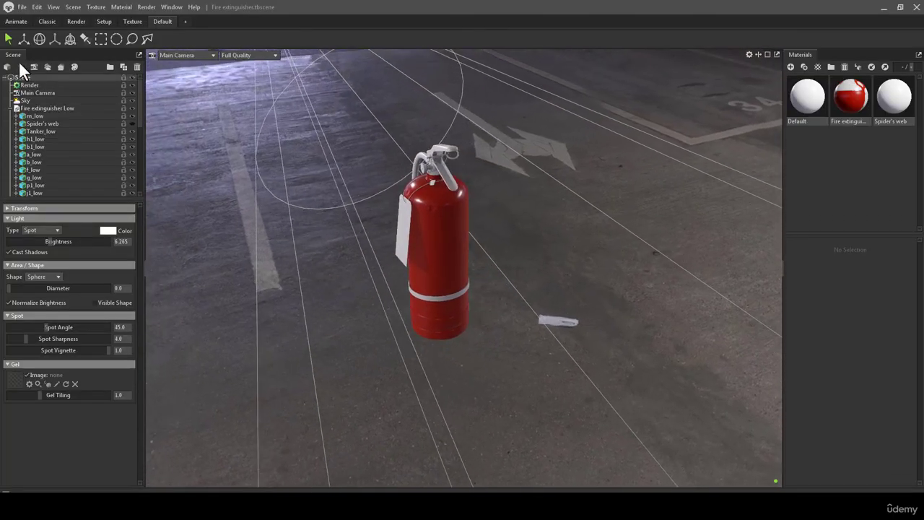
left_click(20, 66)
left_click_drag(498, 291, 498, 372)
left_click(20, 67)
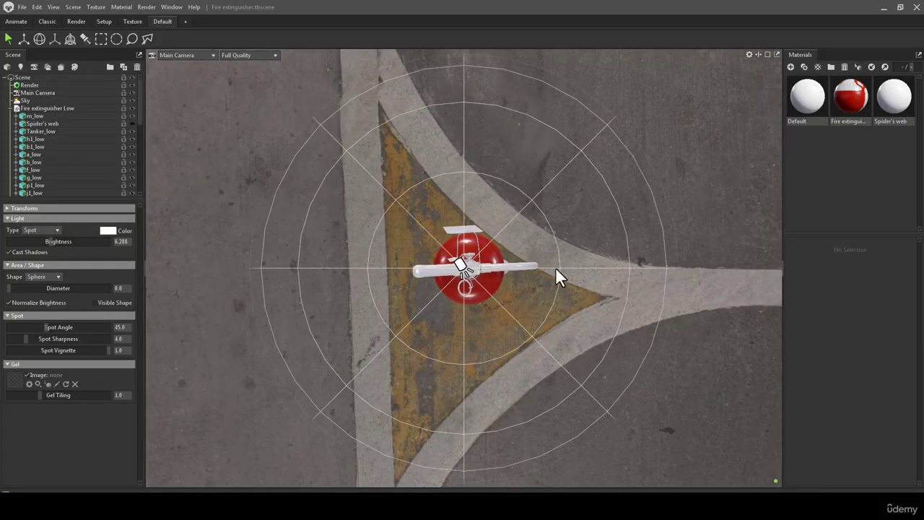
Examine the tank's reflections and dents under the new spot lights and rotated environment lighting.
left_click_drag(555, 267, 325, 204)
scroll(457, 312, "up", 5)
left_click_drag(442, 288, 462, 303, "shift")
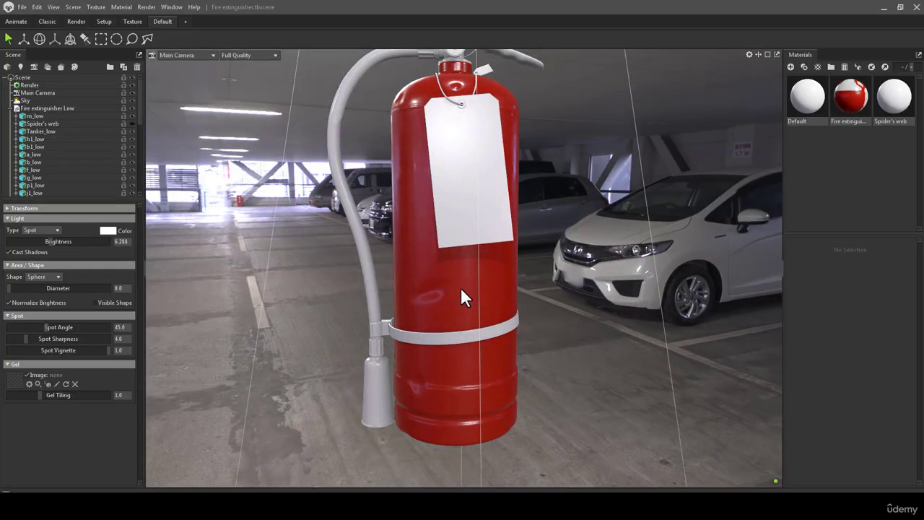
scroll(449, 199, "down", 8)
left_click_drag(483, 229, 504, 270, "shift")
right_click_drag(504, 270, 574, 438)
left_click_drag(509, 347, 512, 268)
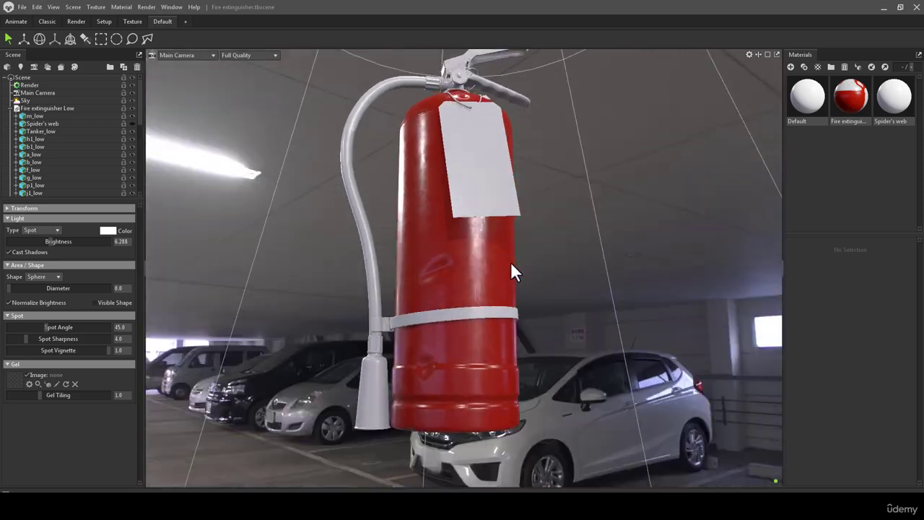
Group the four spot lights together in the scene hierarchy.
scroll(82, 152, "down", 5)
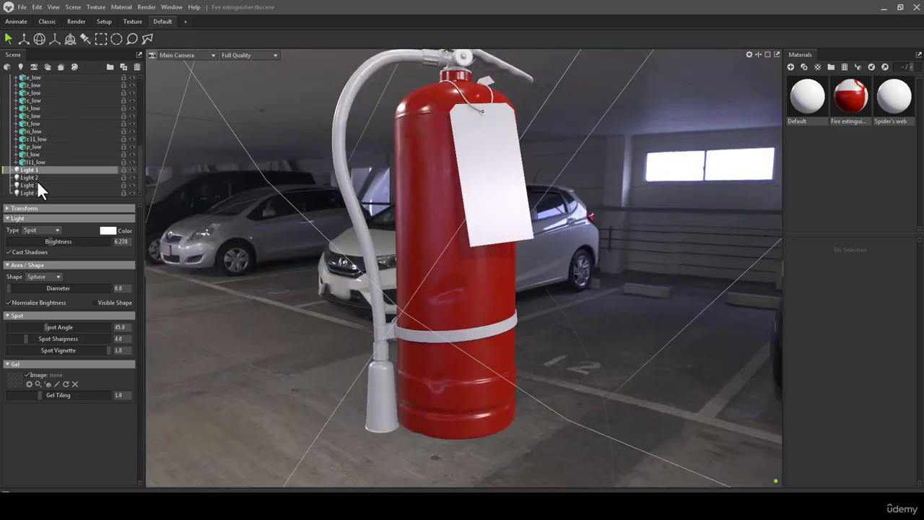
left_click(35, 189, "shift")
left_click(111, 67)
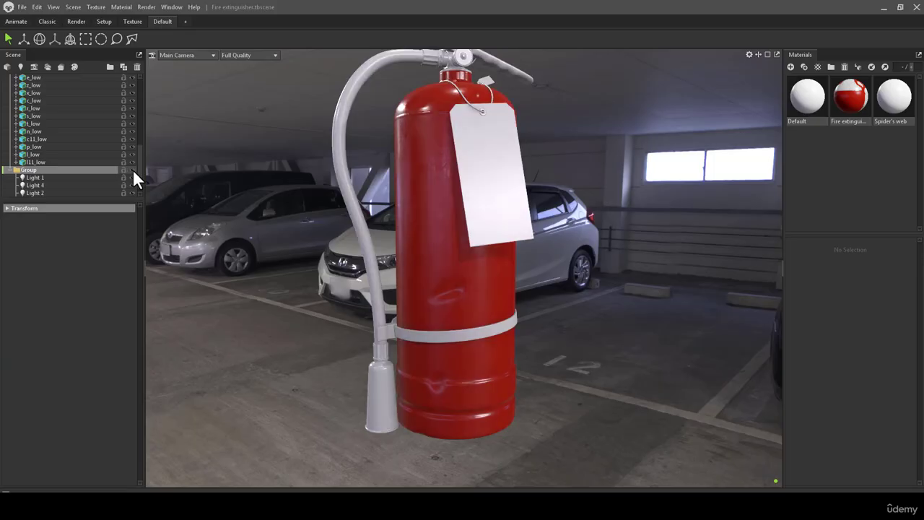
mouse_move(375, 134)
left_mouse_down()
mouse_move(386, 77)
mouse_move(361, 144)
left_mouse_up()
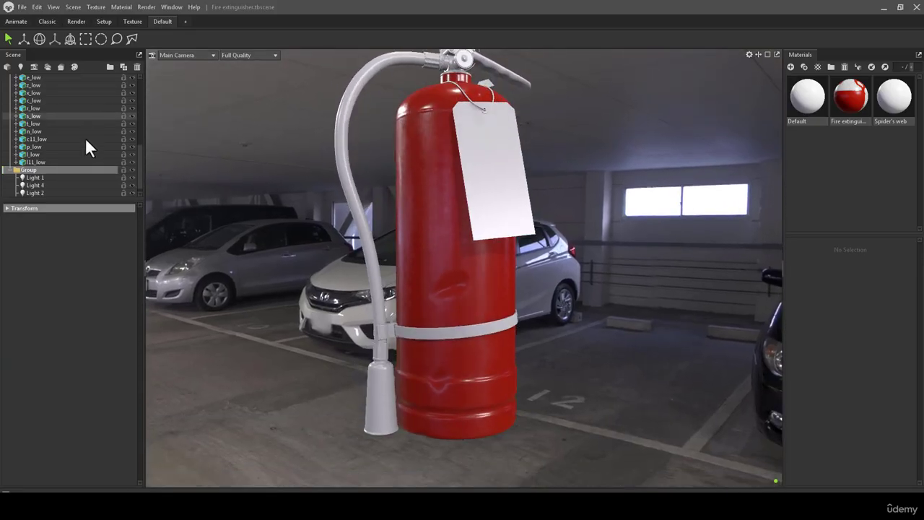
Turn off shadow casting for each of the four spot lights in the group.
left_click(36, 177)
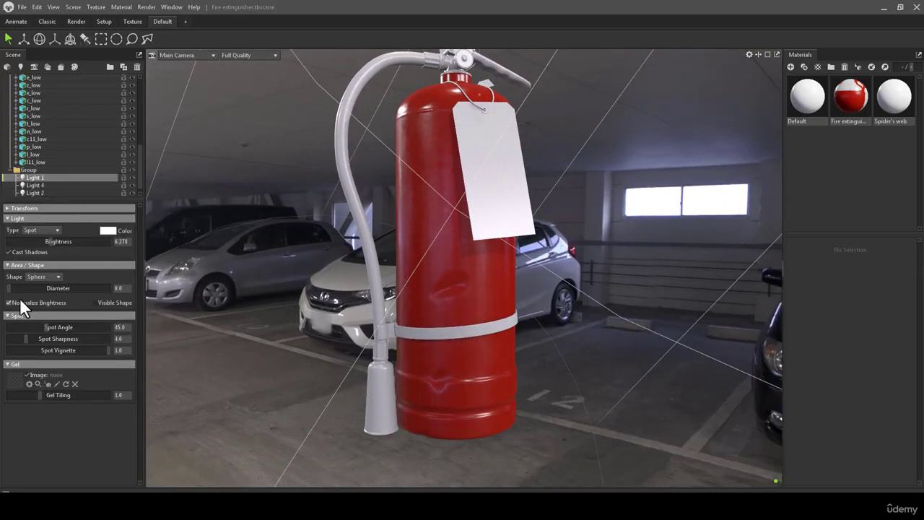
left_click(31, 185)
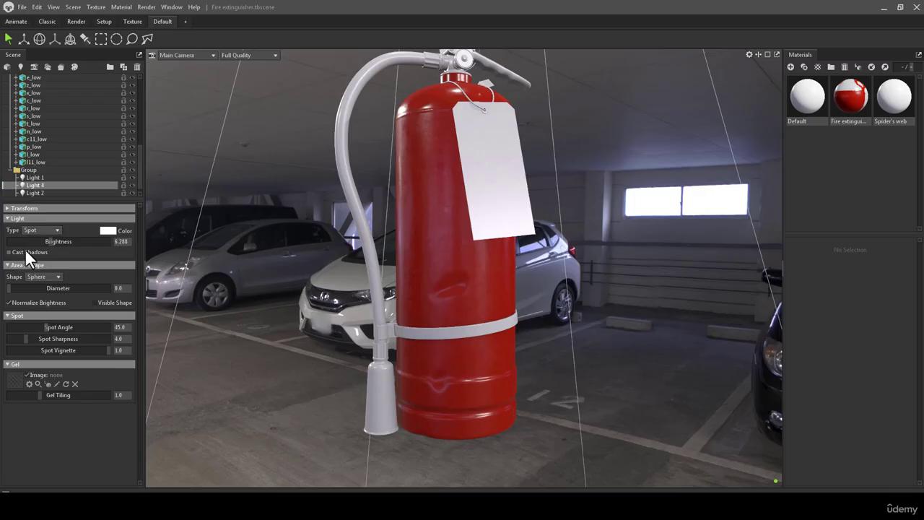
left_click(33, 194)
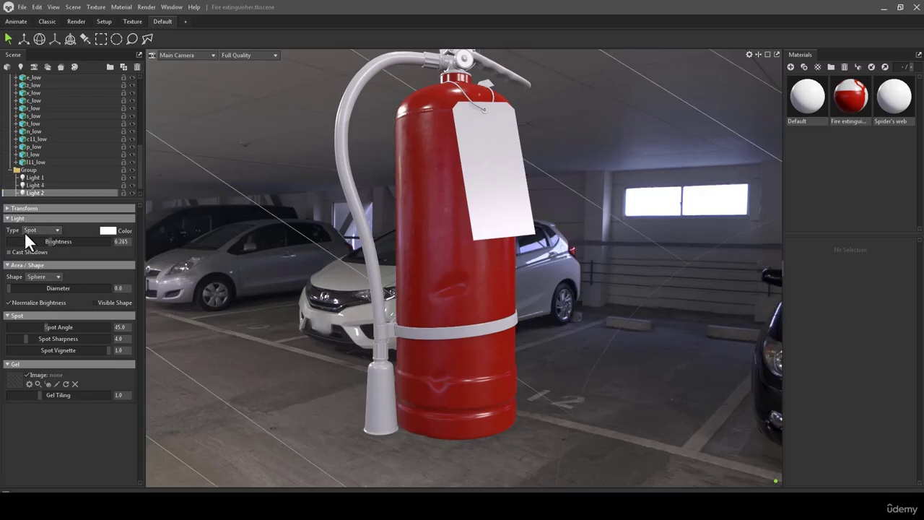
scroll(31, 191, "down", 1)
left_click(31, 193)
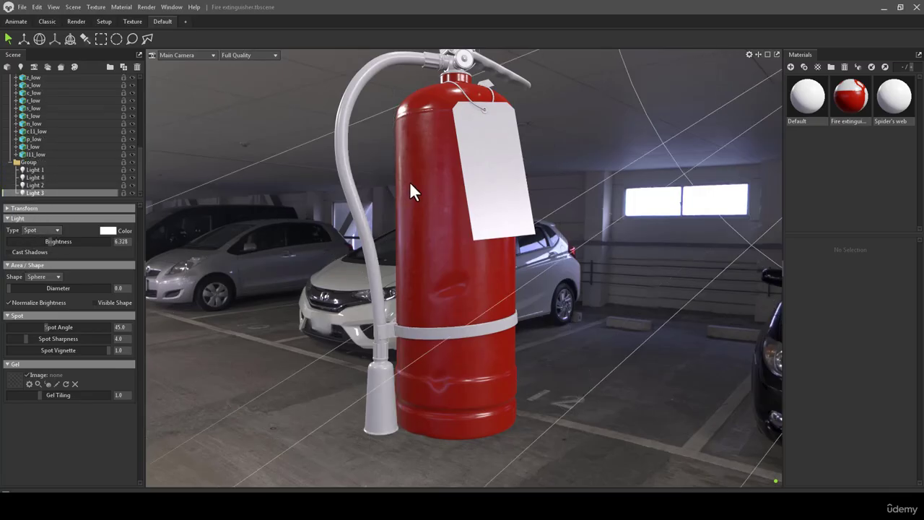
Raise the Fire extinguisher material's occlusion strength to 0.762 and inspect the tank's shading.
left_click_drag(409, 182, 505, 173)
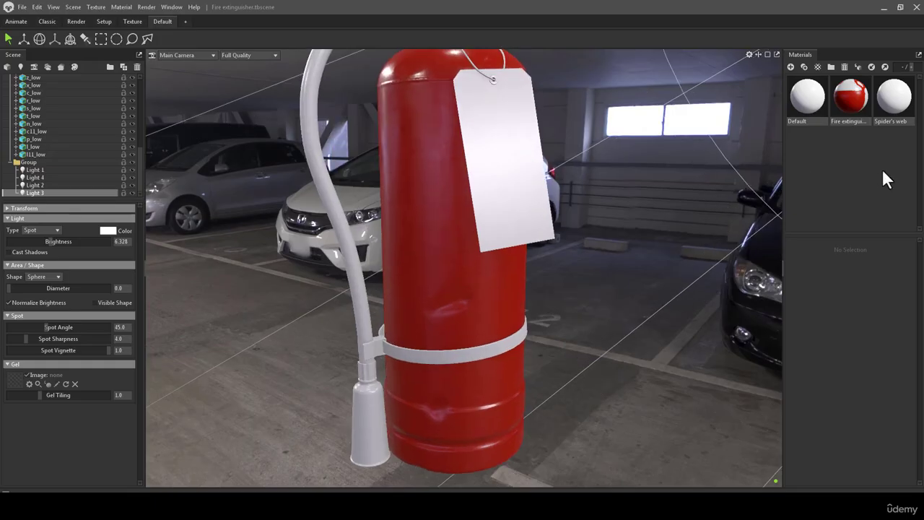
left_click(849, 98)
scroll(865, 415, "down", 5)
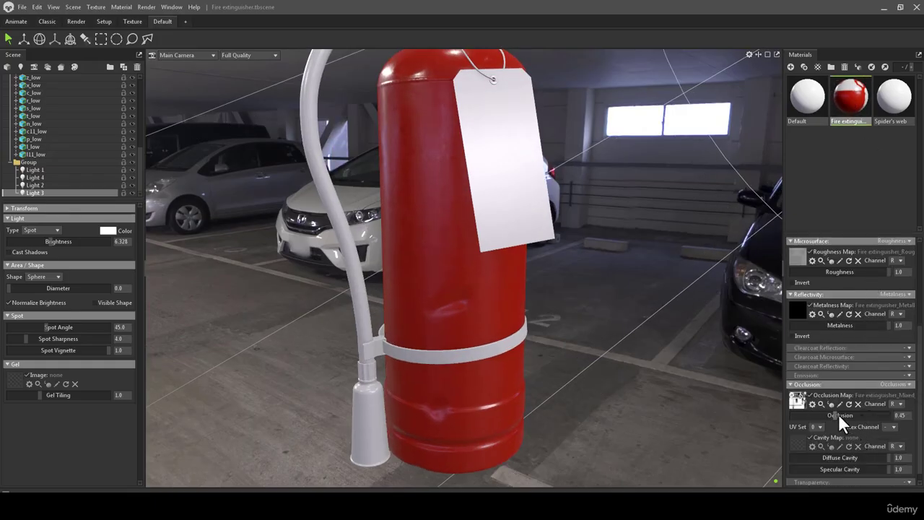
mouse_move(838, 415)
left_mouse_down()
mouse_move(877, 415)
mouse_move(816, 409)
mouse_move(872, 415)
left_mouse_up()
left_click_drag(472, 226, 485, 325)
scroll(455, 182, "down", 5)
scroll(485, 325, "up", 5)
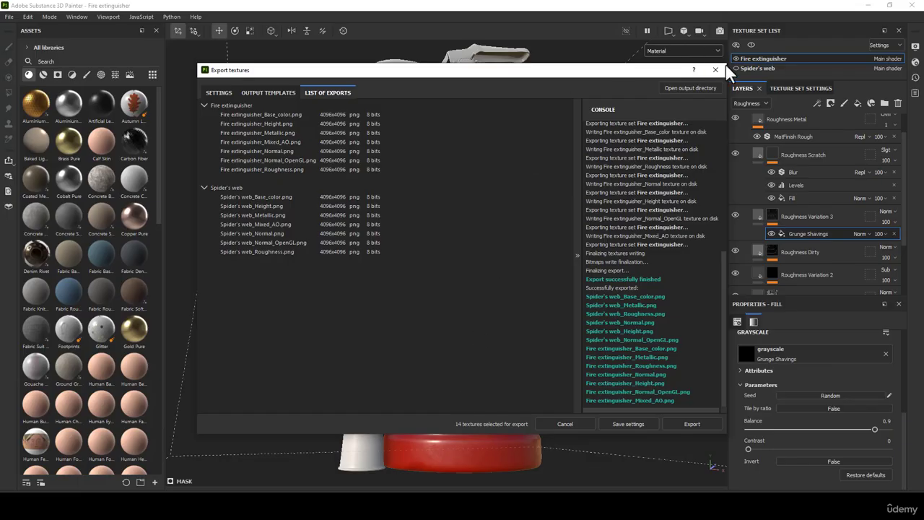
Return to Substance 3D Painter, close the texture export dialog and add a fill layer named Roughness Variations 4 above Roughness Metal.
left_click(715, 70)
scroll(788, 187, "up", 1)
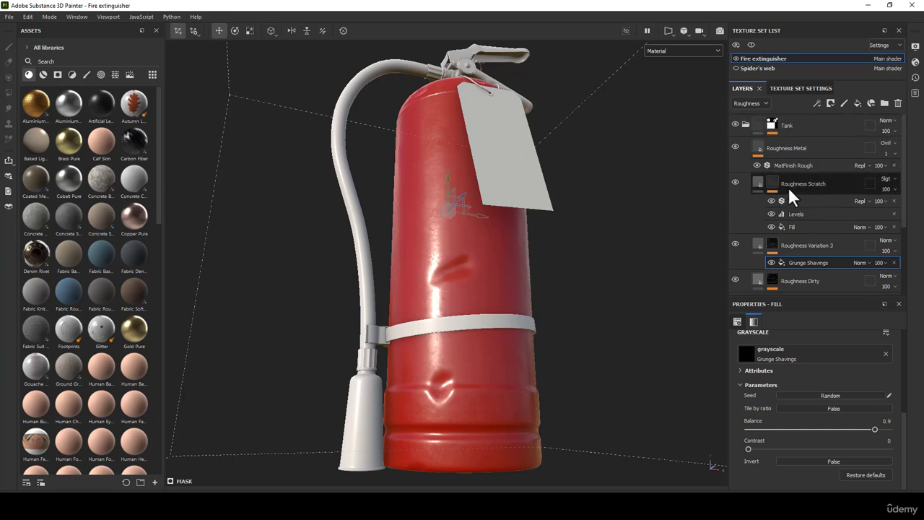
left_click(753, 143)
left_click(859, 104)
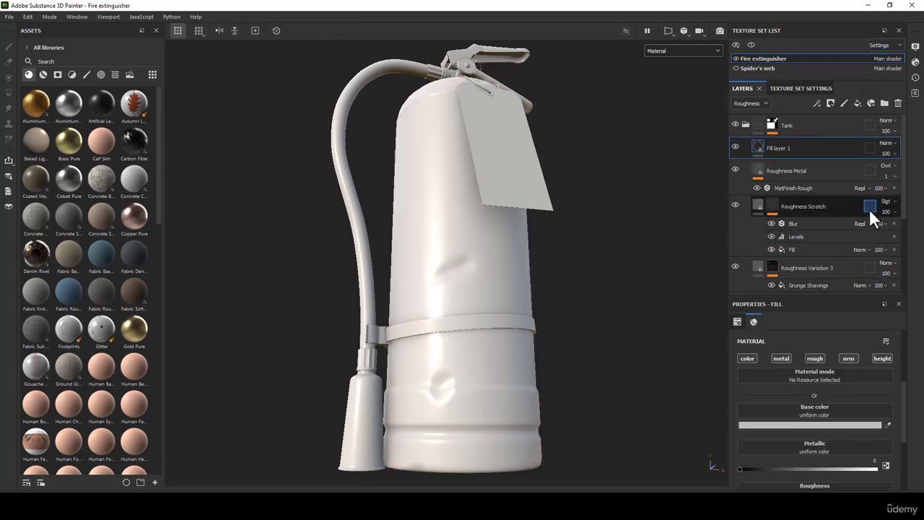
double_click(781, 148)
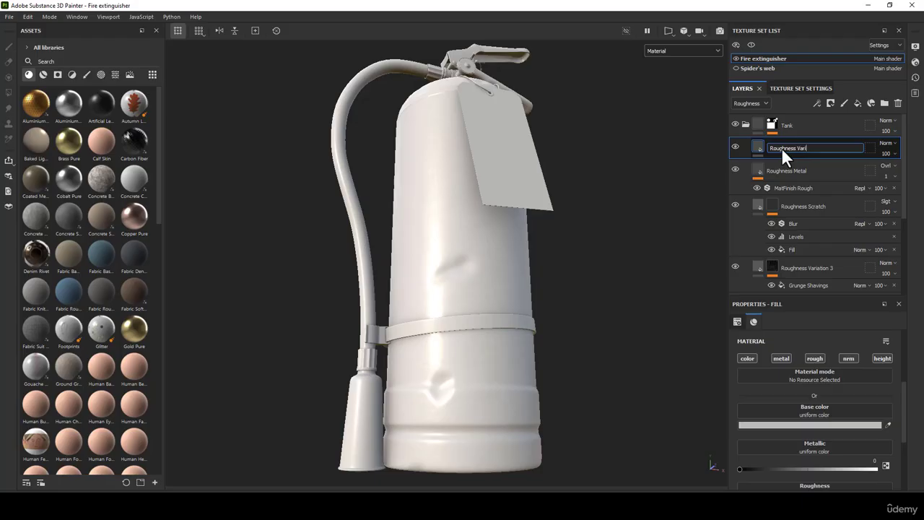
type("ons 4")
key("Return")
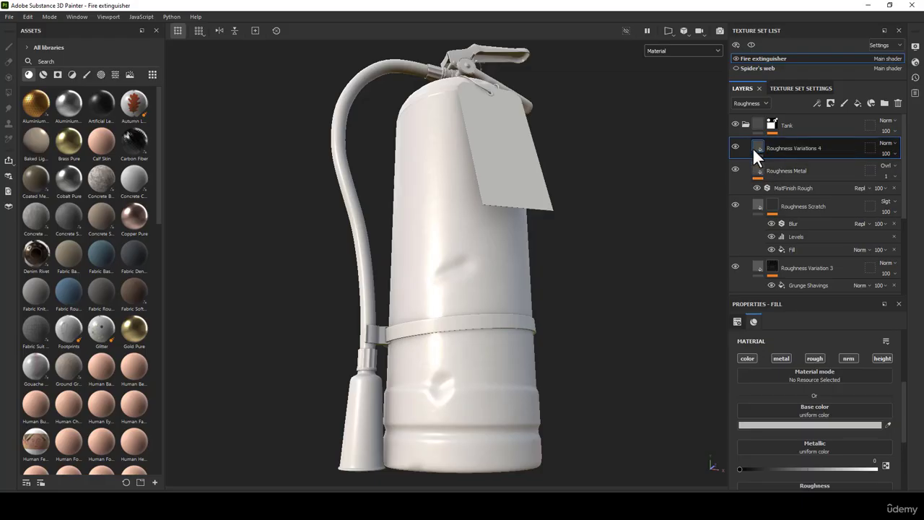
Turn off the color and metallic channels of the Roughness Variations 4 layer.
scroll(467, 328, "up", 2)
middle_click_drag(468, 292, 477, 227, "alt")
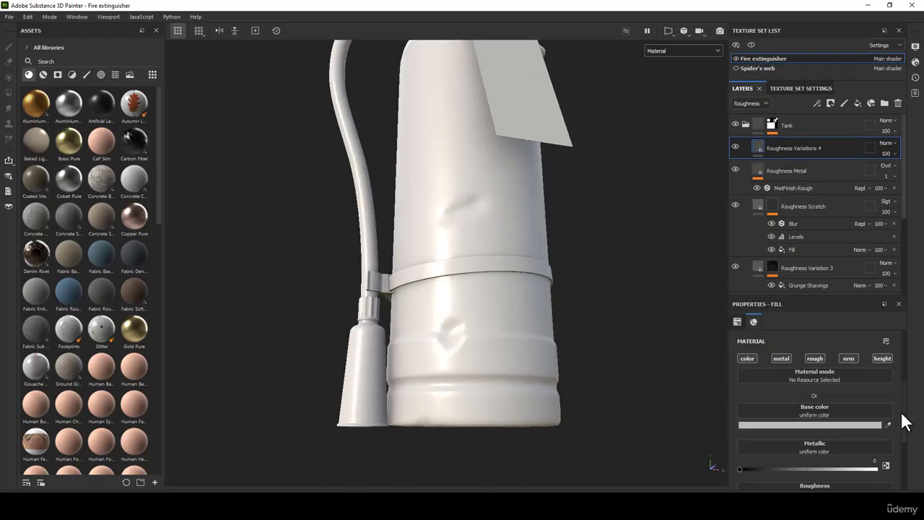
left_click(747, 358)
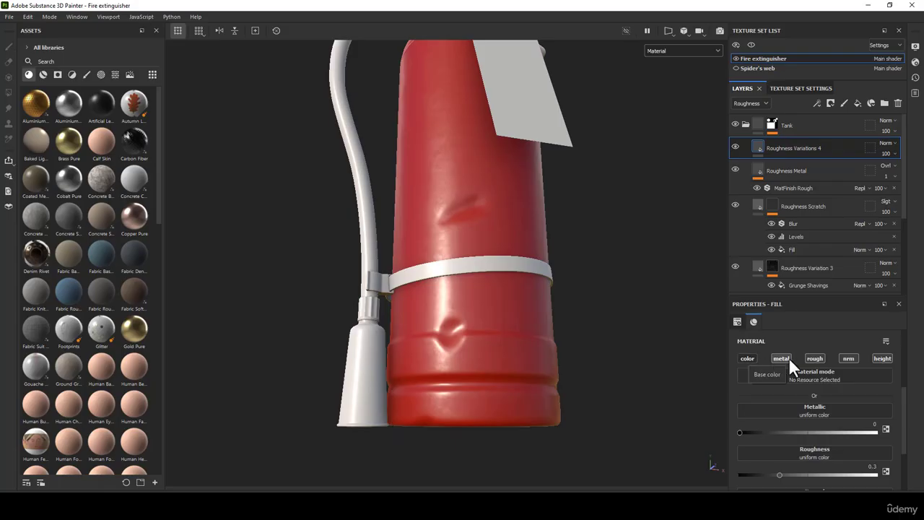
left_click(781, 358)
left_click(848, 358)
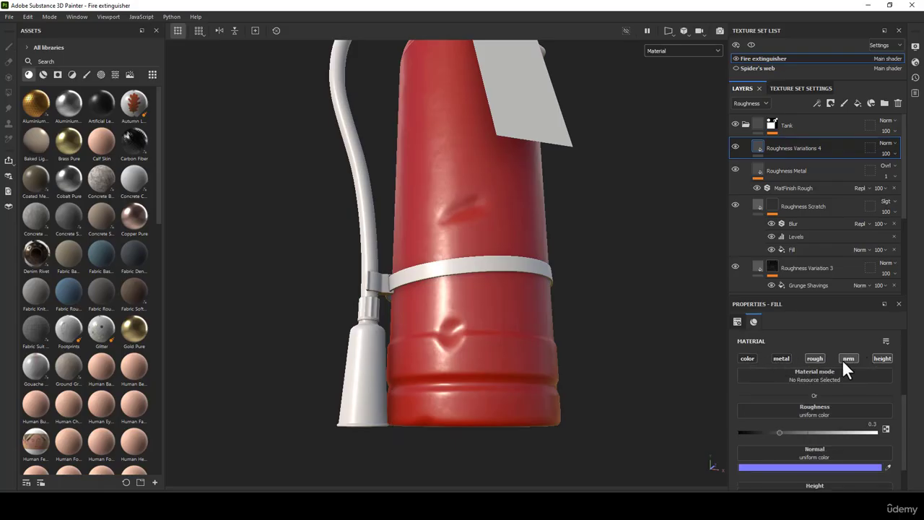
Set the Roughness Variations 4 layer's roughness to 0.3388.
scroll(834, 363, "down", 1)
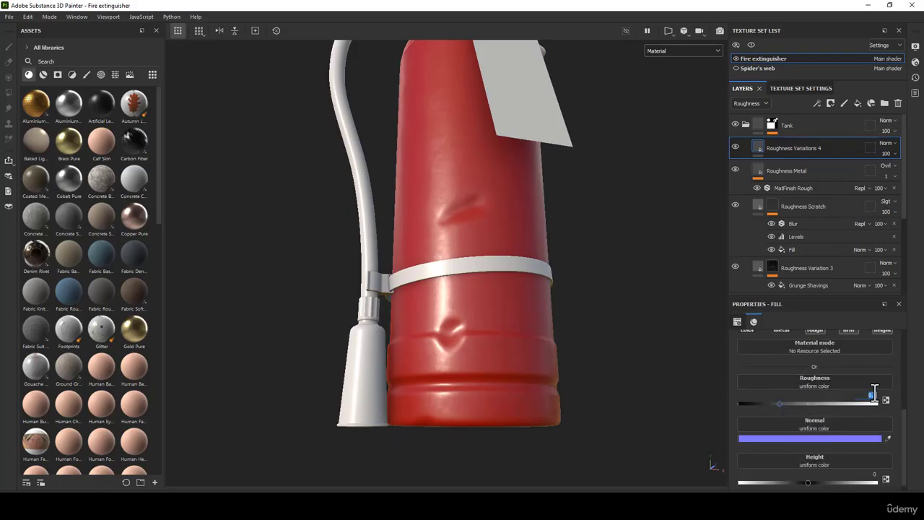
type("0.8")
left_click(774, 403)
left_click_drag(773, 404, 786, 403)
double_click(873, 397)
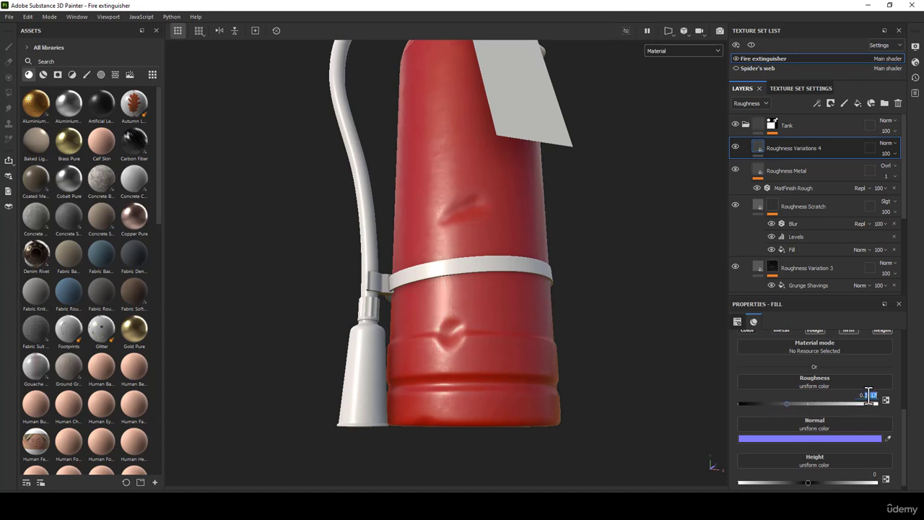
type("388")
key("Return")
Compare the tank's reflections in Marmoset Toolbag and Substance 3D Painter, viewing the surface from several angles.
left_click_drag(549, 281, 530, 262, "alt")
right_click_drag(530, 262, 570, 350, "alt")
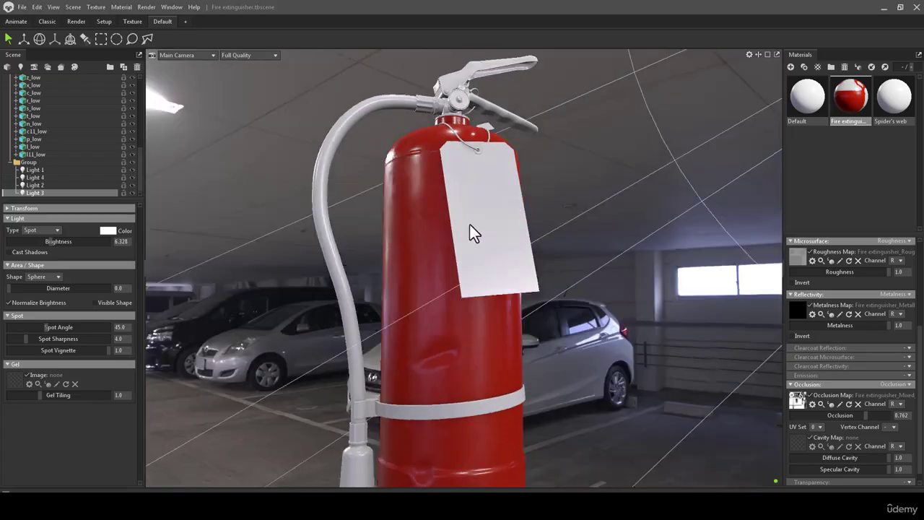
mouse_move(474, 233)
left_mouse_down()
mouse_move(501, 200)
mouse_move(480, 296)
mouse_move(367, 273)
mouse_move(450, 288)
mouse_move(443, 212)
mouse_move(519, 258)
mouse_move(447, 216)
left_mouse_up()
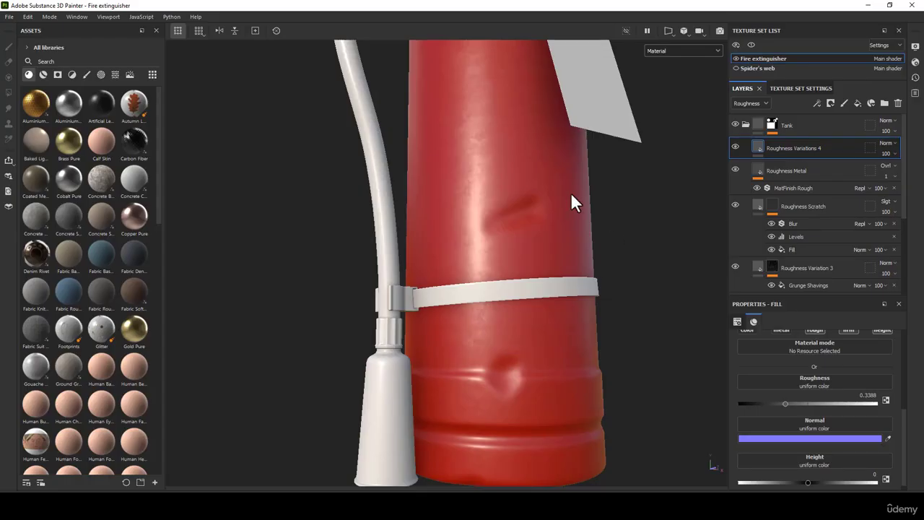
mouse_move(571, 200)
left_mouse_down("alt")
mouse_move(530, 266)
mouse_move(511, 138)
left_mouse_up("alt")
scroll(803, 373, "up", 5)
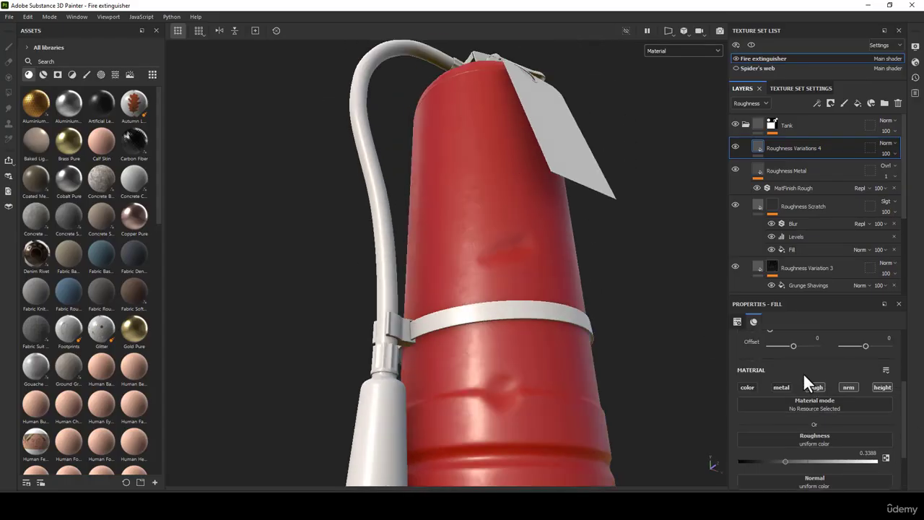
scroll(805, 370, "down", 3)
scroll(805, 370, "down", 3)
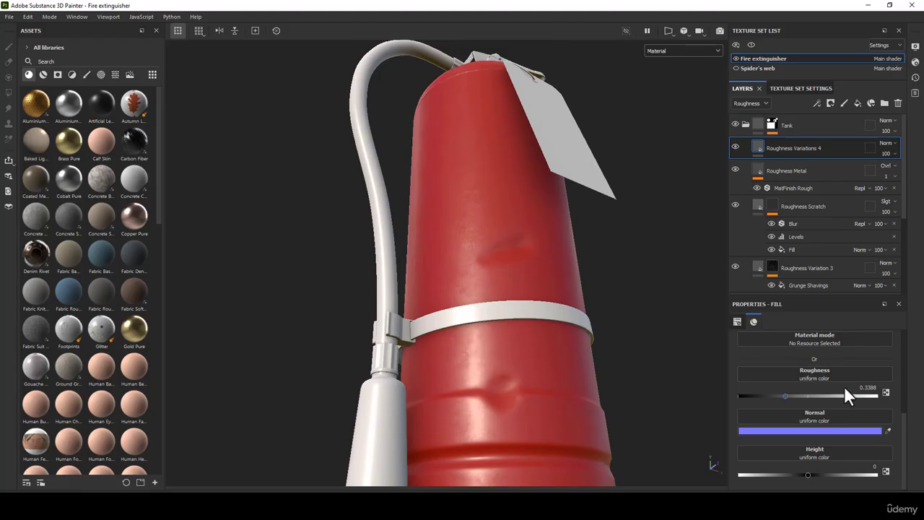
Add a black mask to the Roughness Variations 4 layer.
right_click(760, 143)
left_click(784, 148)
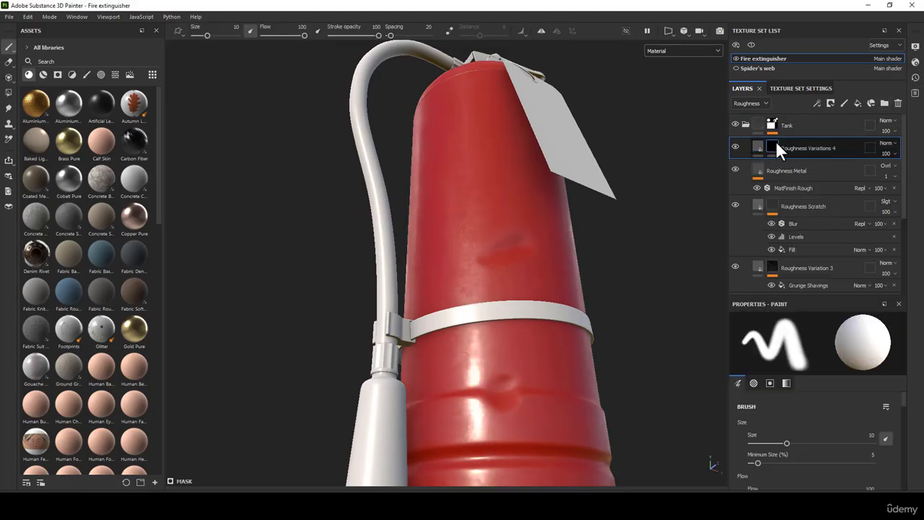
left_click_drag(536, 277, 545, 307, "alt")
Add a fill to the Roughness Variations 4 mask and assign it the Grunge Rough Dirty texture.
right_click(766, 148)
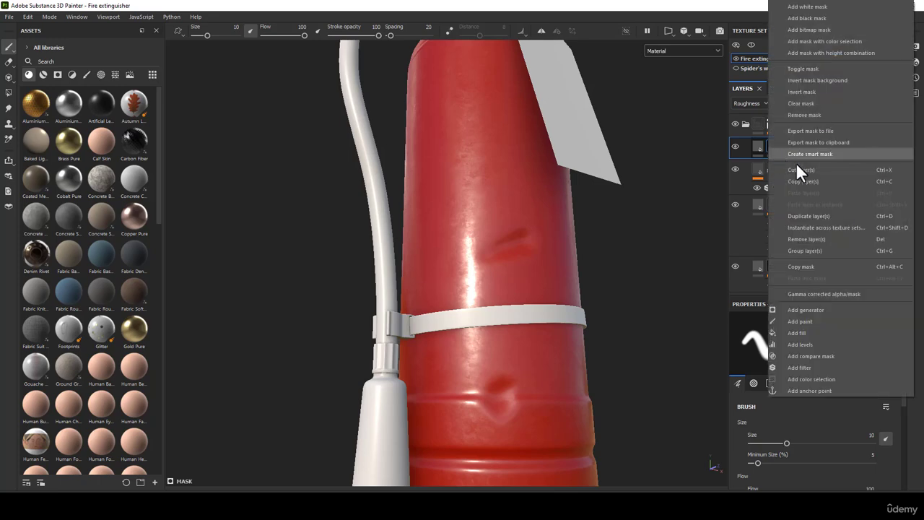
left_click(802, 322)
left_click(815, 363)
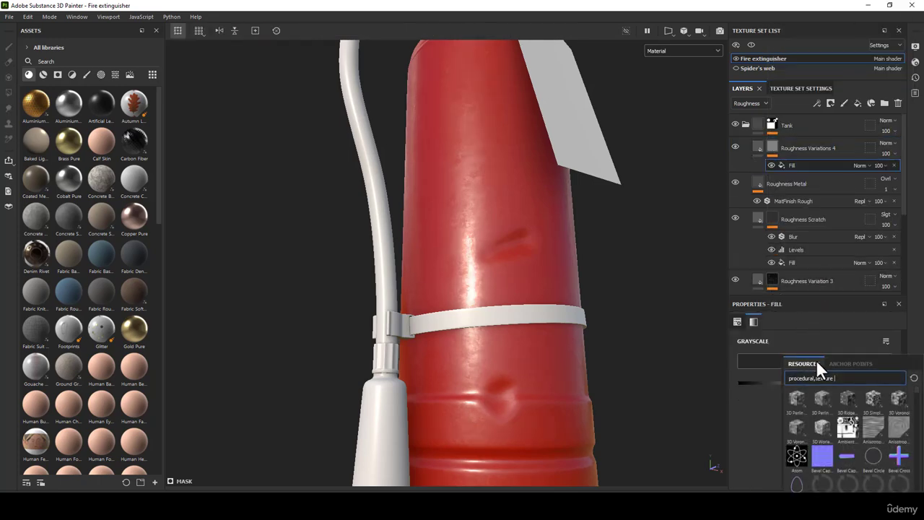
type("Grunge R")
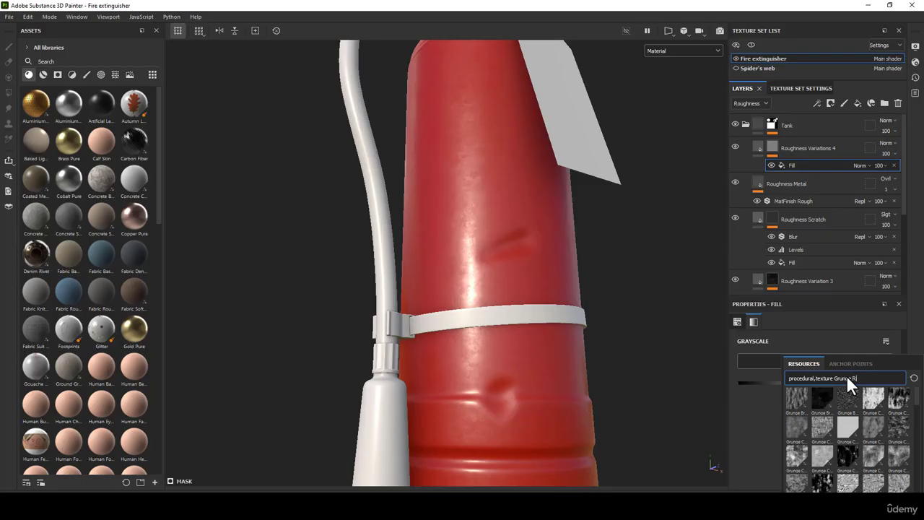
type("ough")
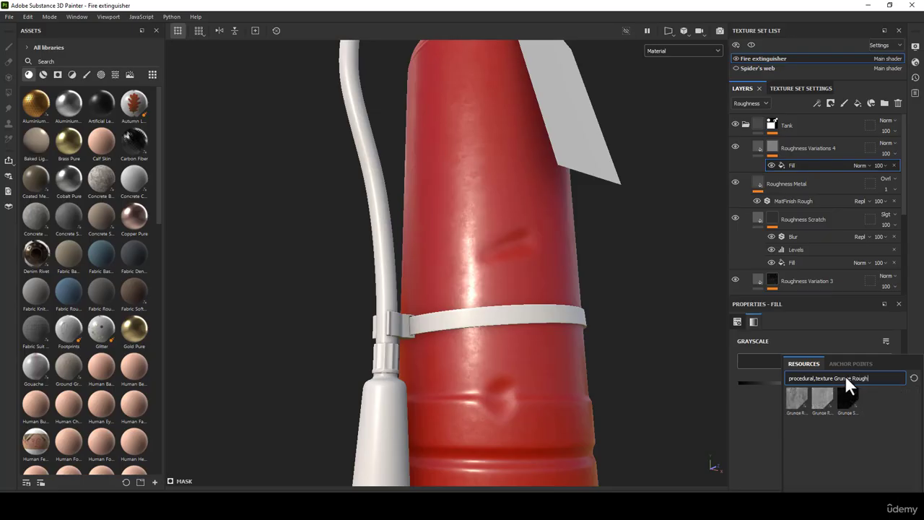
mouse_move(797, 393)
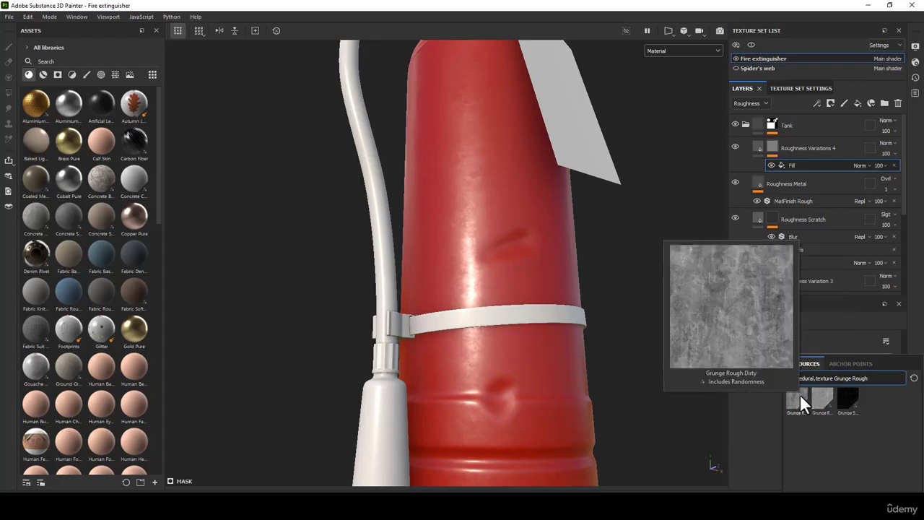
left_click(796, 399)
Set the Grunge Rough Dirty fill's balance to 0.45 while viewing the tank's highlights.
scroll(530, 258, "down", 3)
scroll(506, 244, "up", 3)
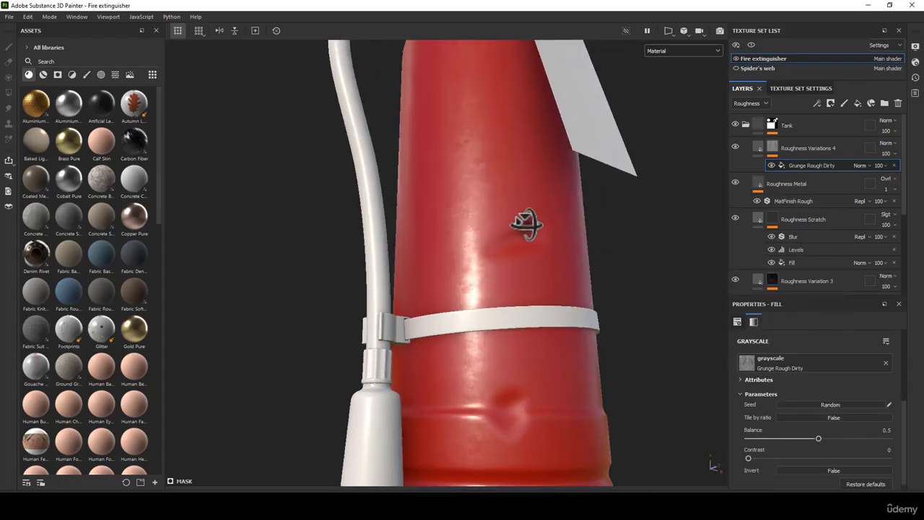
left_click_drag(526, 225, 499, 294, "alt")
middle_click_drag(500, 294, 511, 224, "alt")
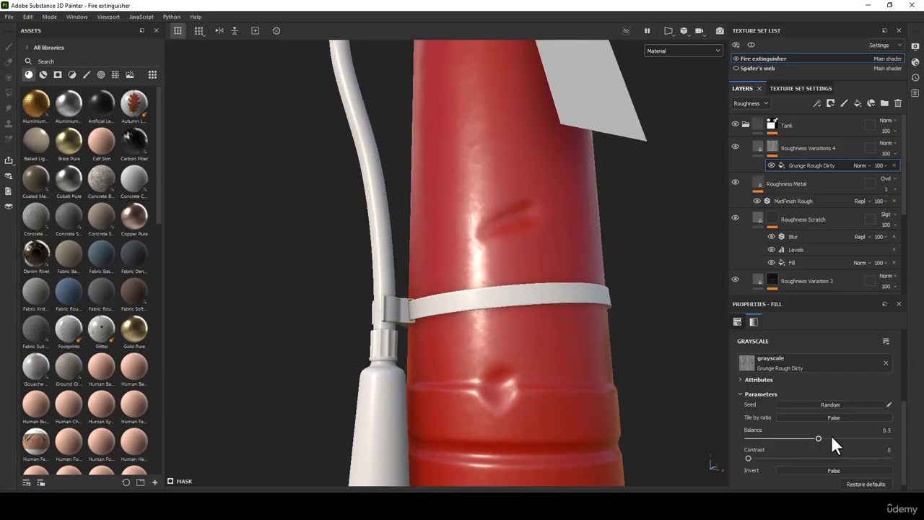
left_click_drag(818, 438, 810, 438)
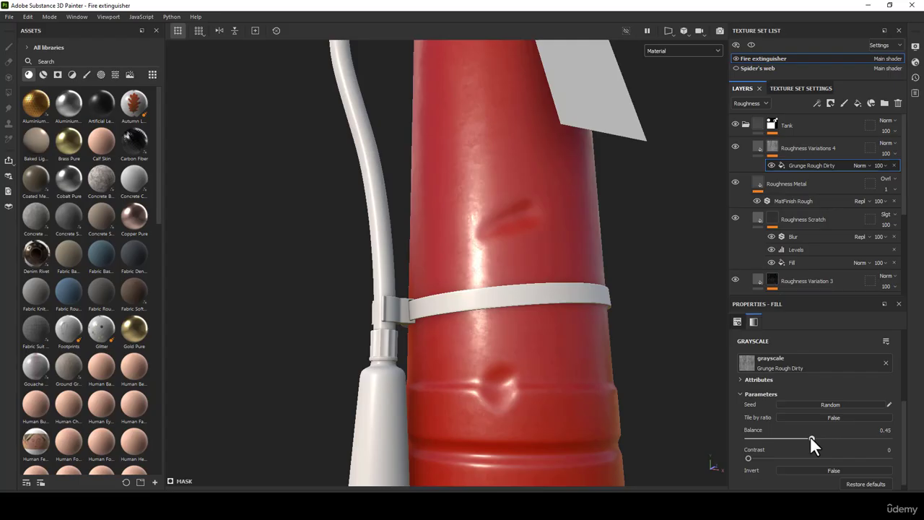
Display only the mask in the viewport and set the Grunge Rough Dirty balance to 0.37 and contrast to 0.66.
left_click(661, 52)
left_click(661, 114)
left_click_drag(623, 205, 605, 200, "alt")
middle_click_drag(604, 200, 605, 112, "alt")
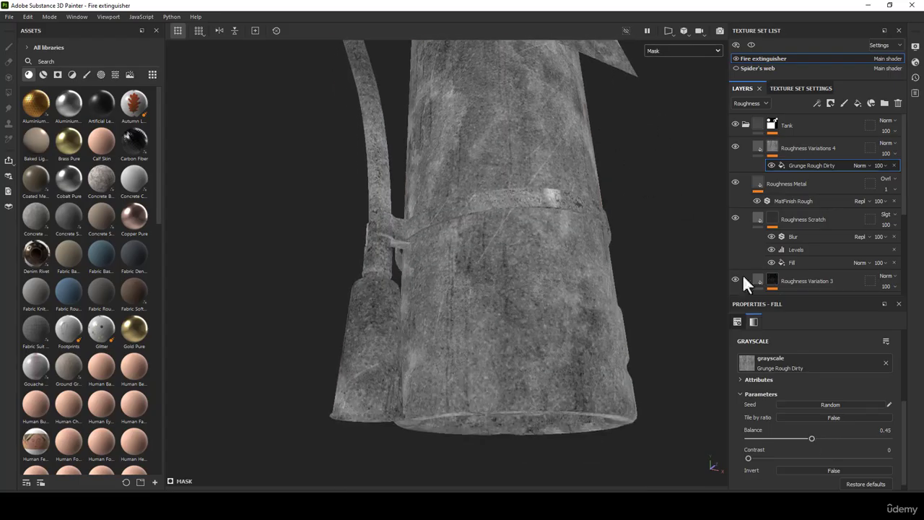
left_click_drag(811, 438, 800, 438)
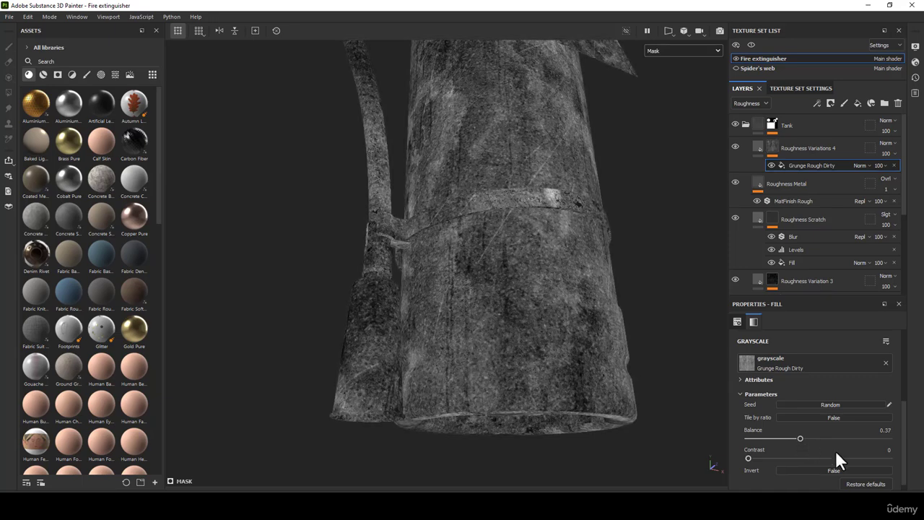
left_click_drag(750, 457, 834, 463)
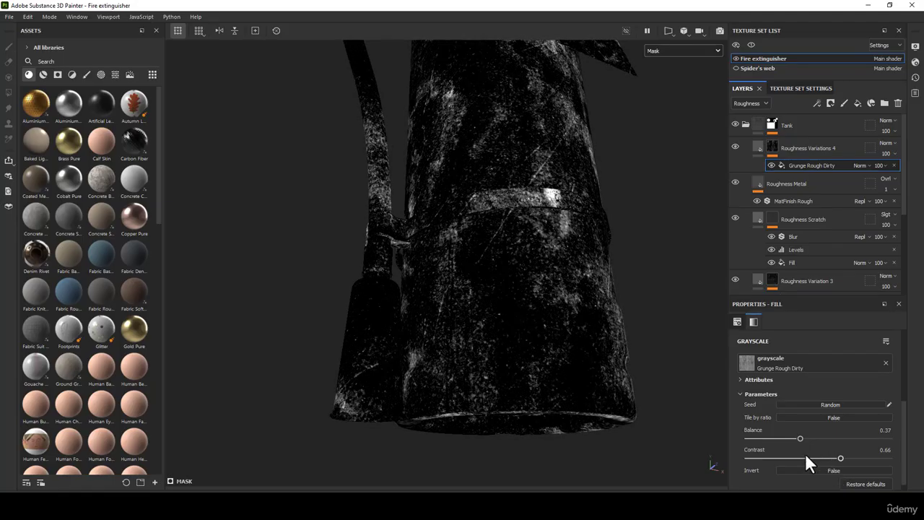
Inspect the grunge mask's distribution on the tank's lower body and underside, and review the available projection modes.
left_click_drag(549, 246, 577, 274, "alt")
scroll(902, 426, "up", 2)
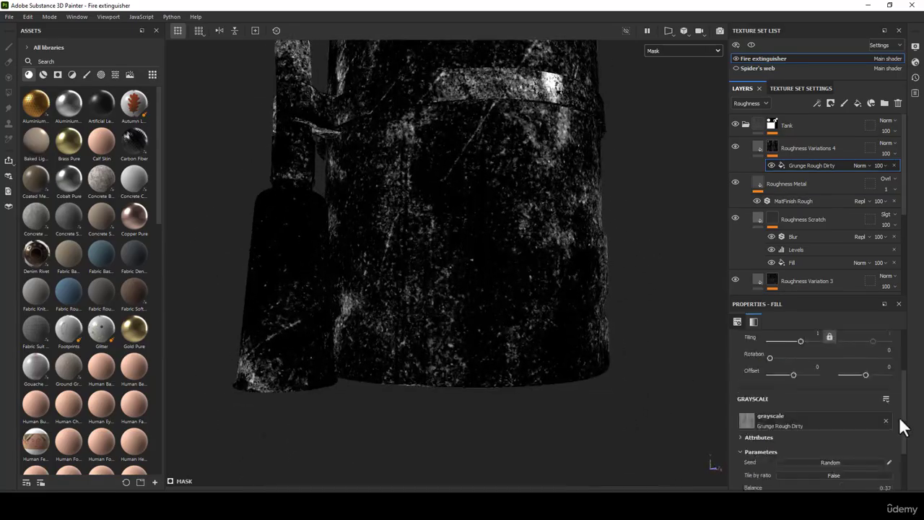
scroll(900, 422, "up", 2)
left_click(799, 358)
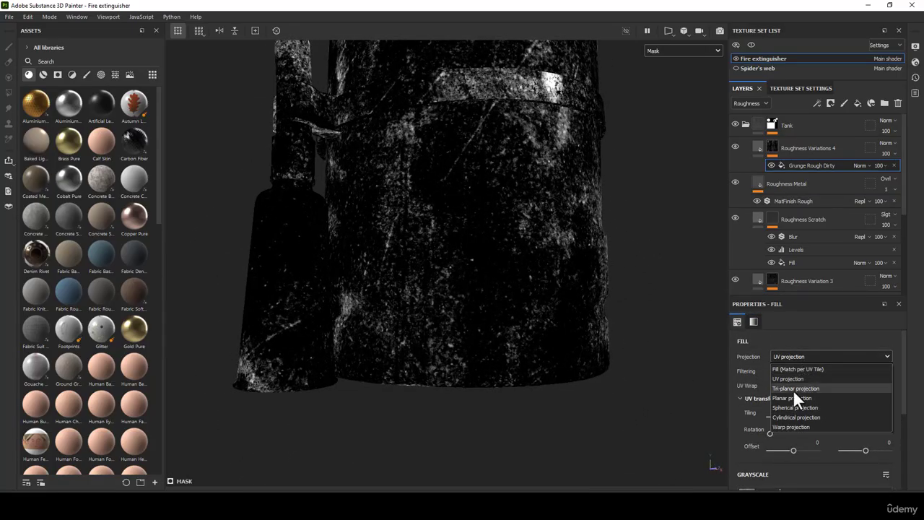
left_click(487, 238)
scroll(487, 237, "down", 1)
left_click_drag(487, 238, 464, 272, "alt")
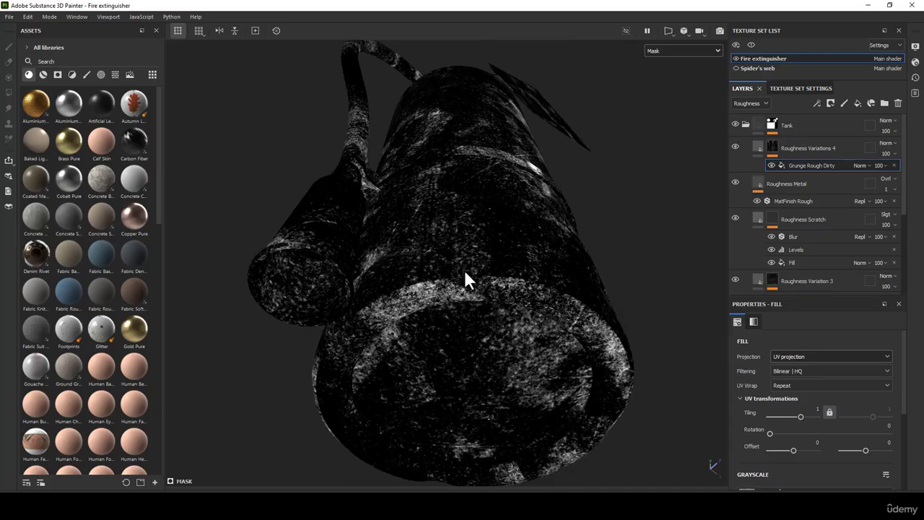
Switch the Grunge Rough Dirty fill from UV projection to tri-planar projection.
left_click_drag(383, 300, 452, 289, "alt")
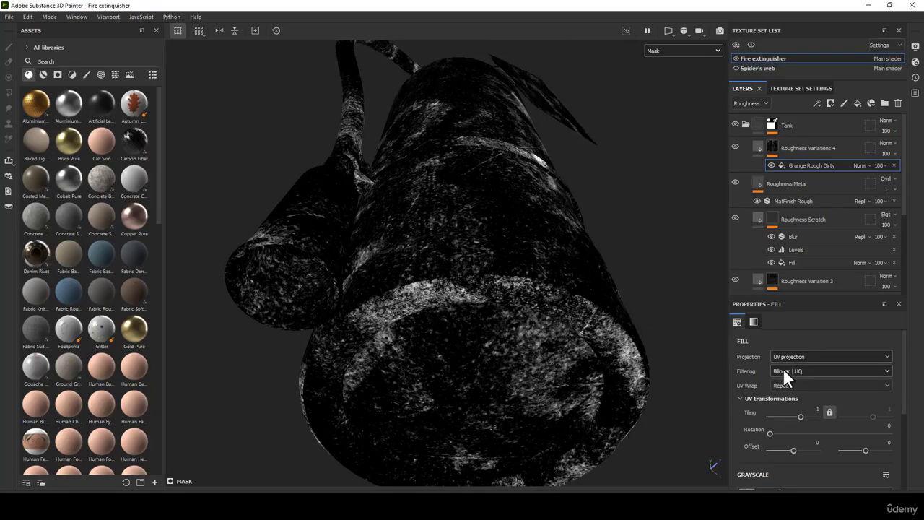
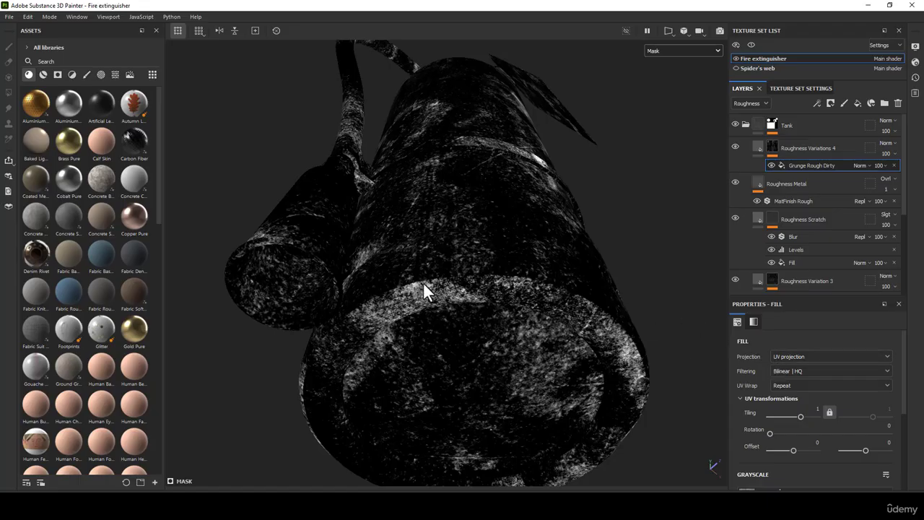
left_click(797, 356)
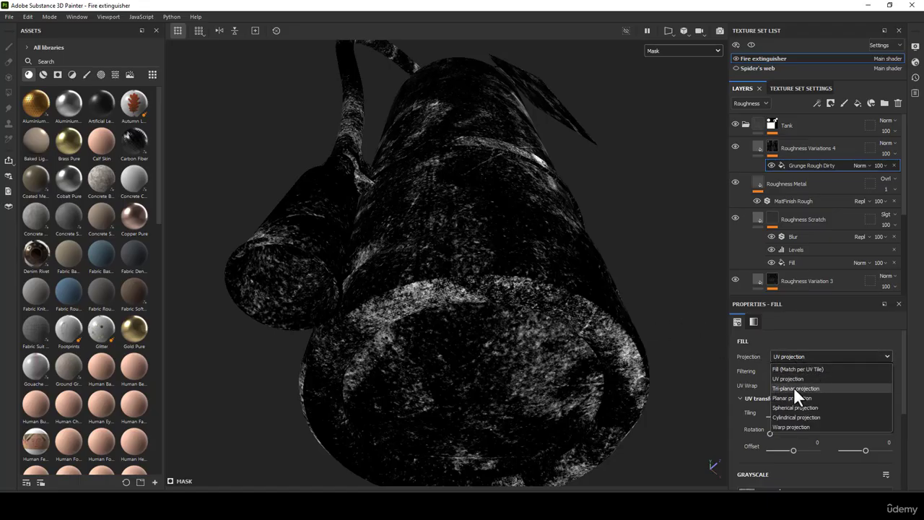
left_click(794, 388)
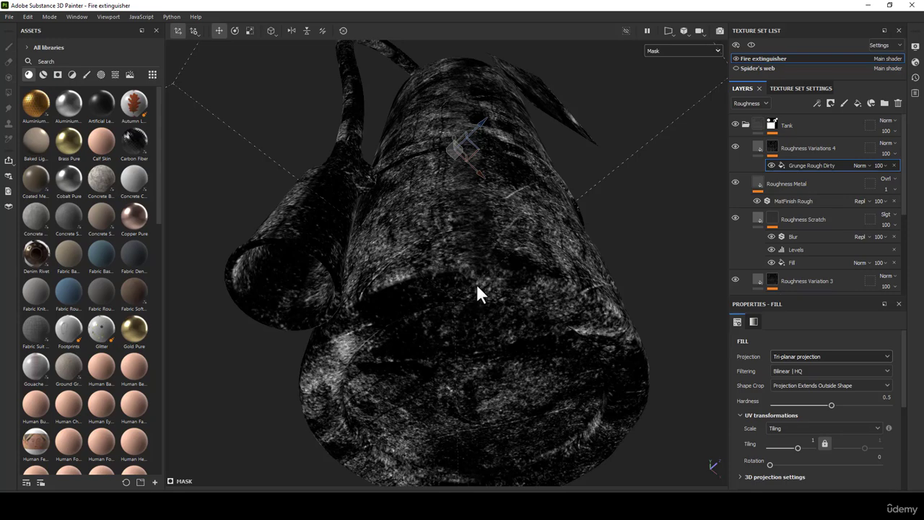
left_click_drag(477, 286, 466, 267, "alt")
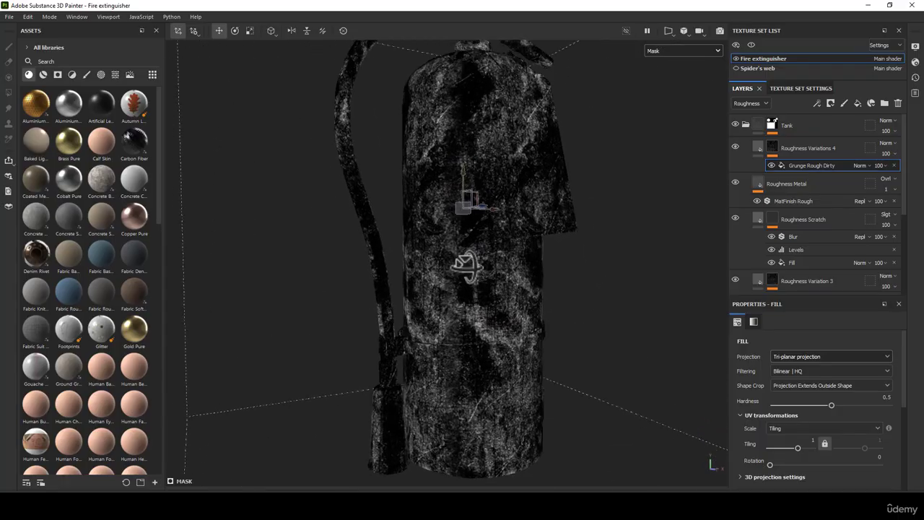
Show the full material and compare the tank's highlights with the Roughness Variations 4 layer on and off.
scroll(467, 260, "up", 5)
key("m")
scroll(513, 289, "down", 5)
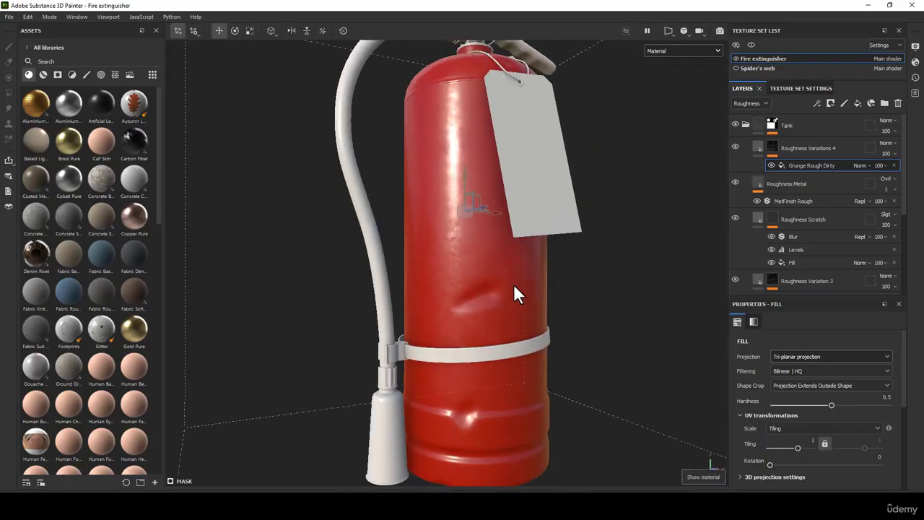
left_click_drag(513, 283, 521, 238, "alt")
left_click(735, 148)
left_click(735, 147)
left_click(735, 147)
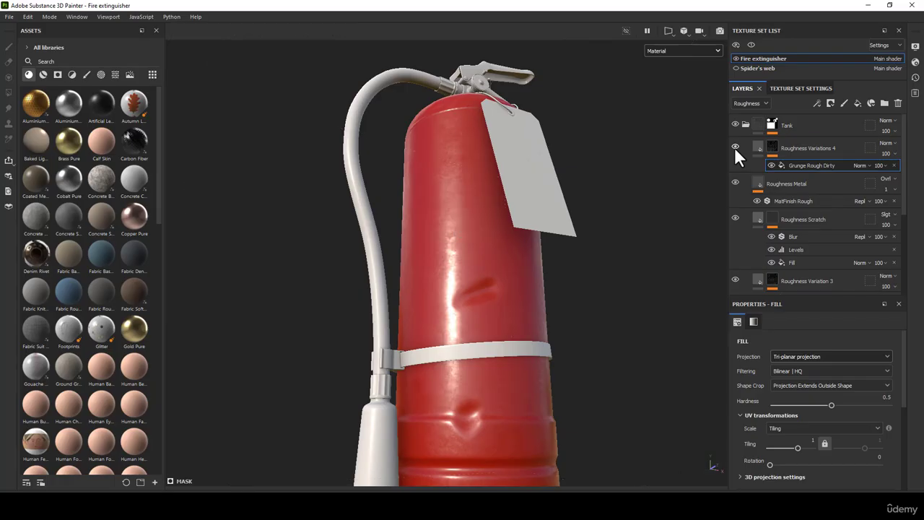
left_click(735, 147)
left_click(735, 147)
left_click(735, 148)
left_click_drag(545, 198, 577, 185, "alt")
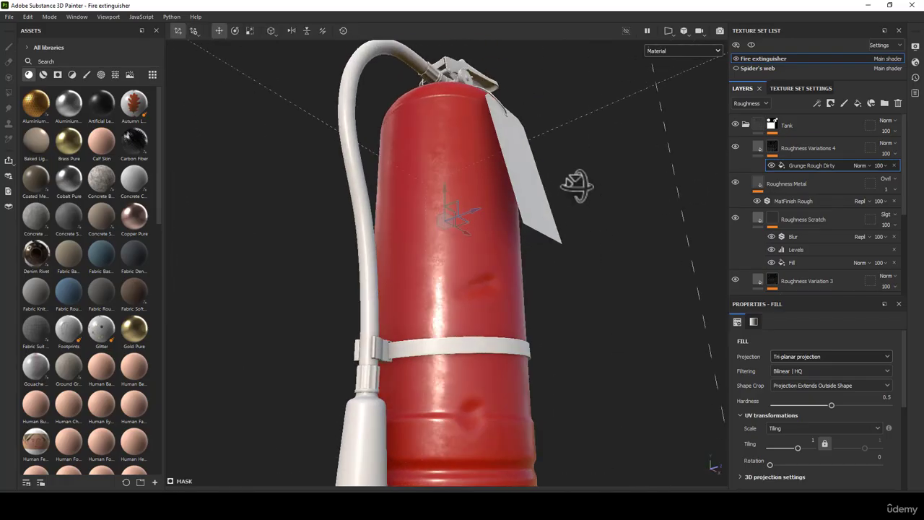
left_click(734, 147)
left_click(734, 147)
left_click(734, 147)
left_click(734, 146)
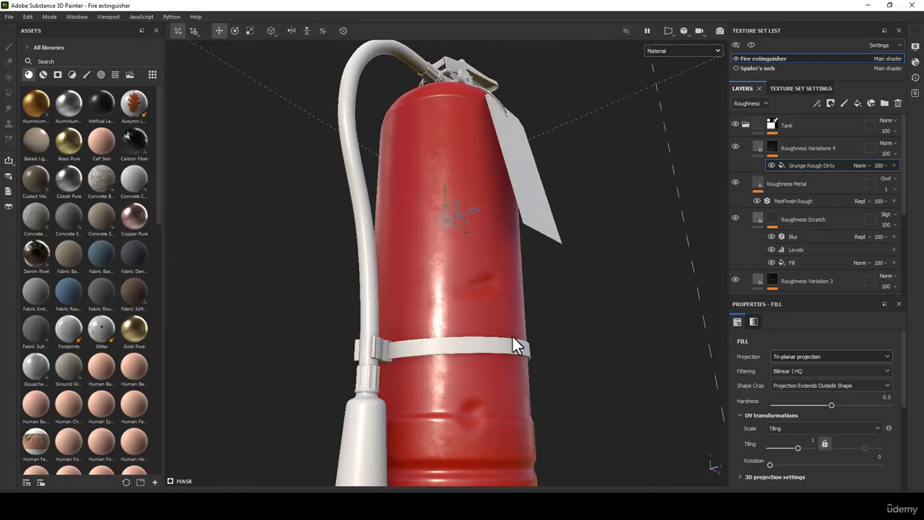
left_click(738, 148)
left_click(738, 148)
left_click(737, 148)
left_click(738, 148)
left_click(738, 148)
left_click(737, 148)
left_click(738, 147)
middle_click_drag(464, 298, 462, 230, "alt")
scroll(462, 301, "up", 2)
mouse_move(462, 302)
left_mouse_down("alt")
mouse_move(464, 320)
mouse_move(406, 309)
mouse_move(476, 291)
mouse_move(455, 303)
left_mouse_up("alt")
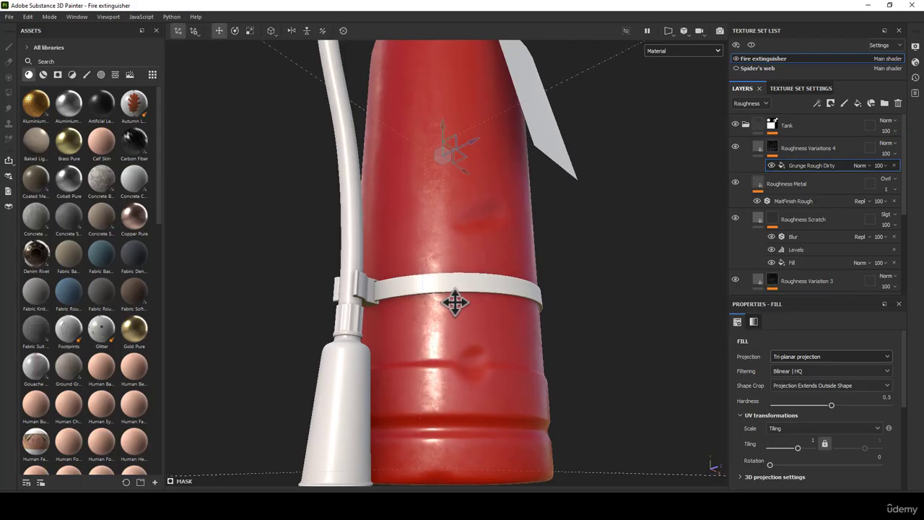
Add a Levels adjustment to the Roughness Variations 4 mask and display only the mask in the viewport.
right_click(769, 148)
left_click(808, 344)
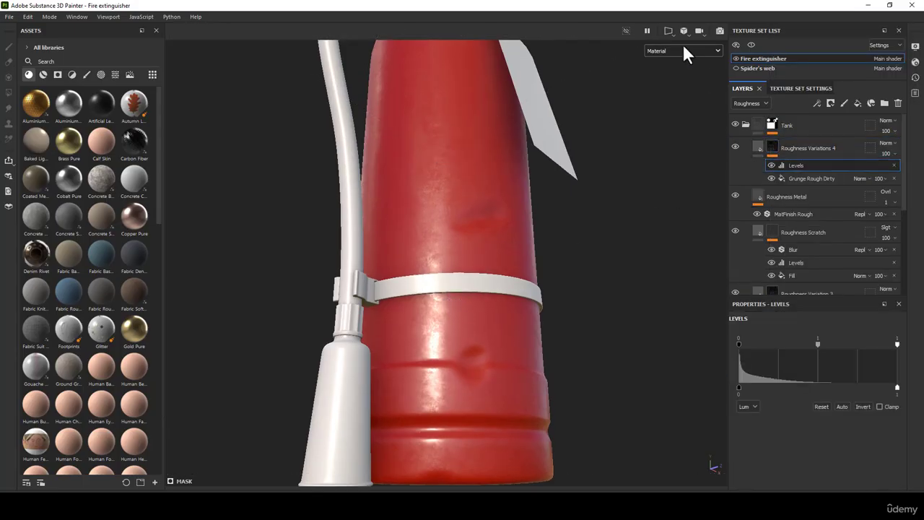
left_click(683, 47)
left_click(654, 111)
left_click_drag(562, 213, 593, 197, "alt")
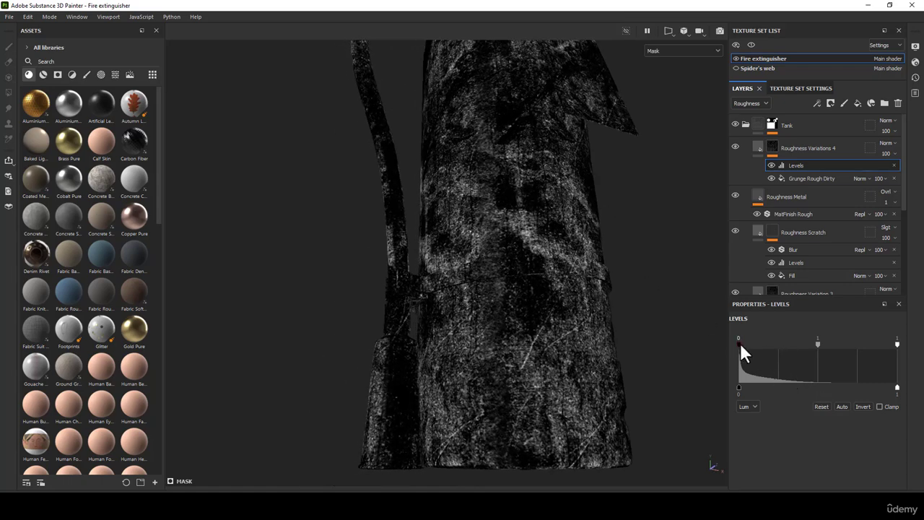
Set the Levels input black point to 0.32, the midtone to 0.51 and the white point to 0.62.
mouse_move(740, 343)
left_mouse_down()
mouse_move(763, 345)
mouse_move(749, 346)
left_mouse_up()
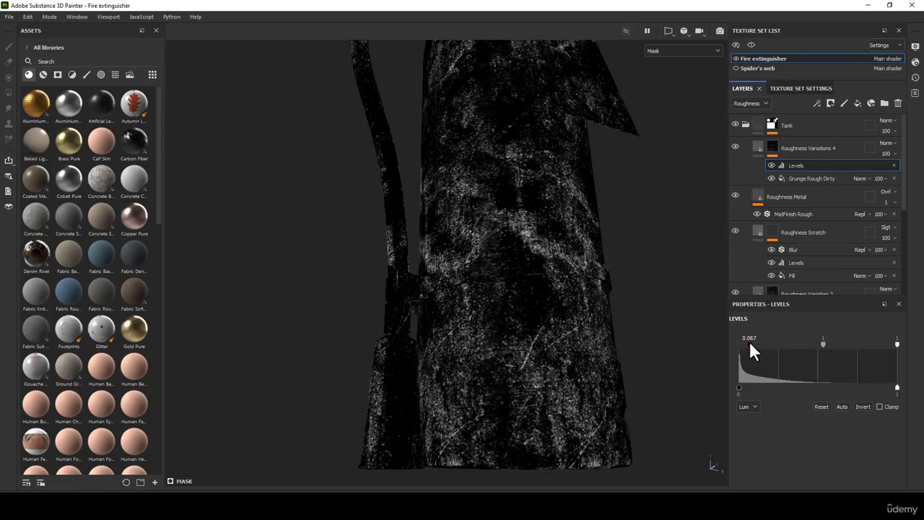
double_click(751, 340)
type("0.32")
key("Return")
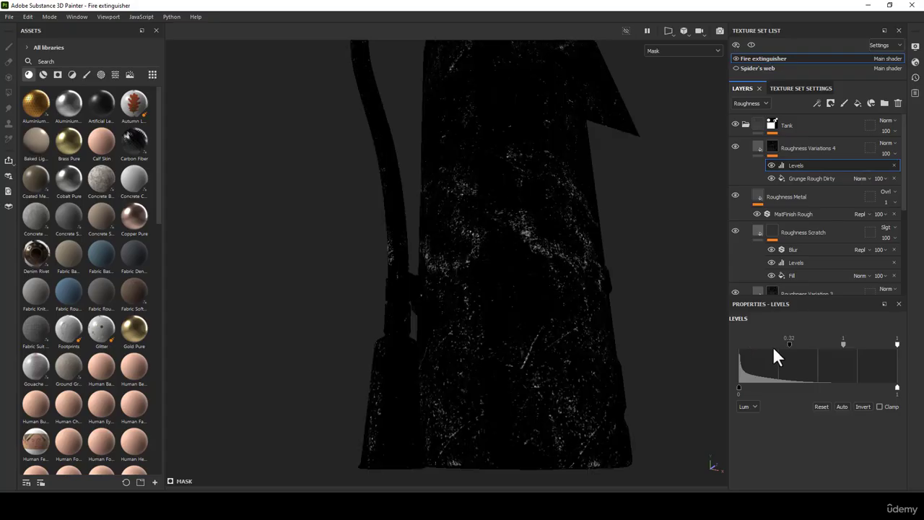
left_click_drag(841, 344, 813, 346)
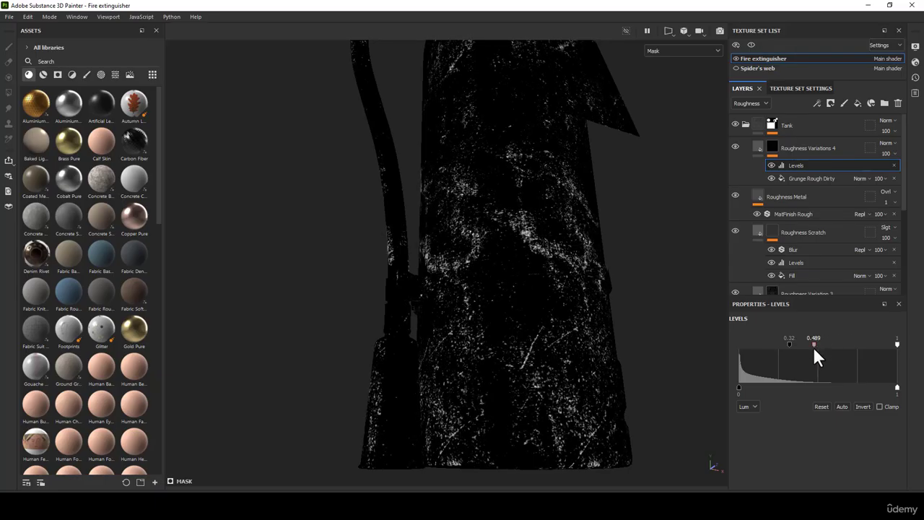
double_click(817, 338)
key("Return")
left_click_drag(897, 345, 880, 344)
double_click(879, 338)
type("0.62")
key("Return")
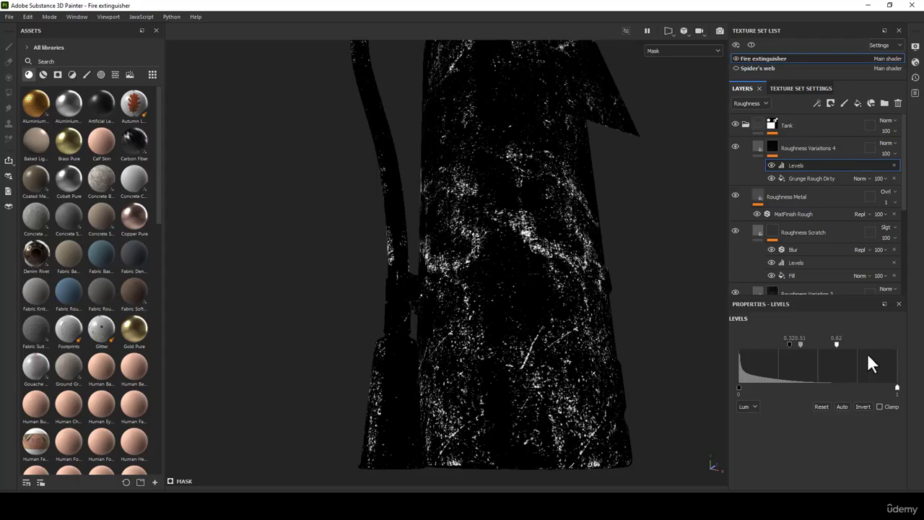
Compare the grunge mask on the tank with the Levels adjustment on and off.
left_click(771, 166)
left_click(771, 165)
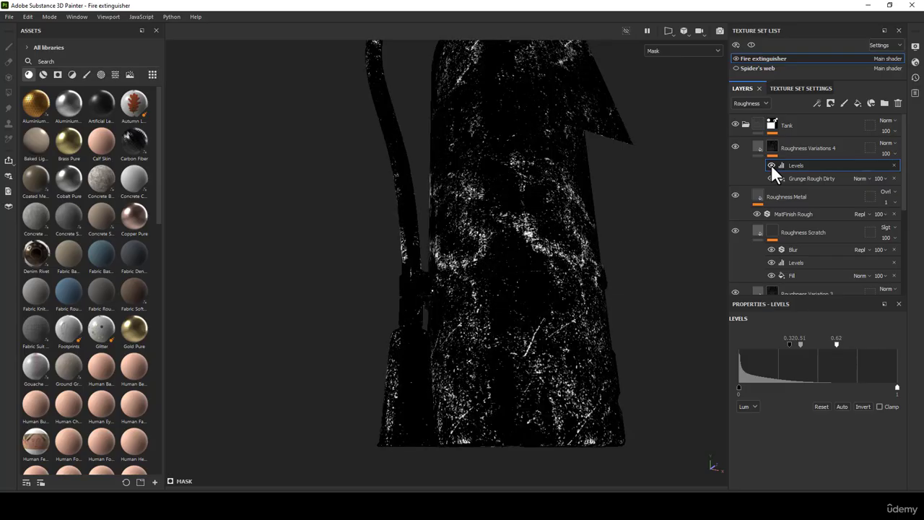
left_click(771, 166)
left_click(771, 165)
left_click(771, 165)
left_click(771, 165)
scroll(467, 283, "up", 2)
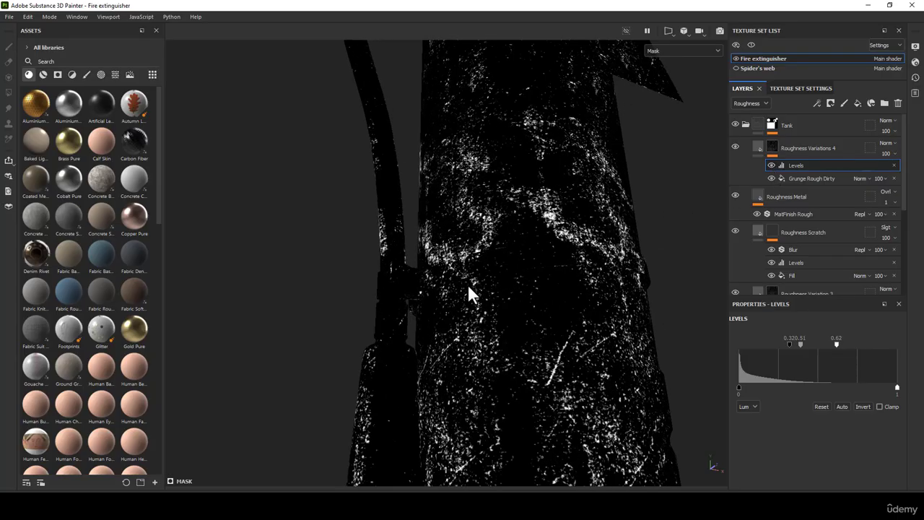
Return to the material view and compare the tank's lower body with and without the Roughness Variations 4 layer.
key("m")
scroll(467, 285, "down", 1)
left_click_drag(455, 272, 512, 299, "alt")
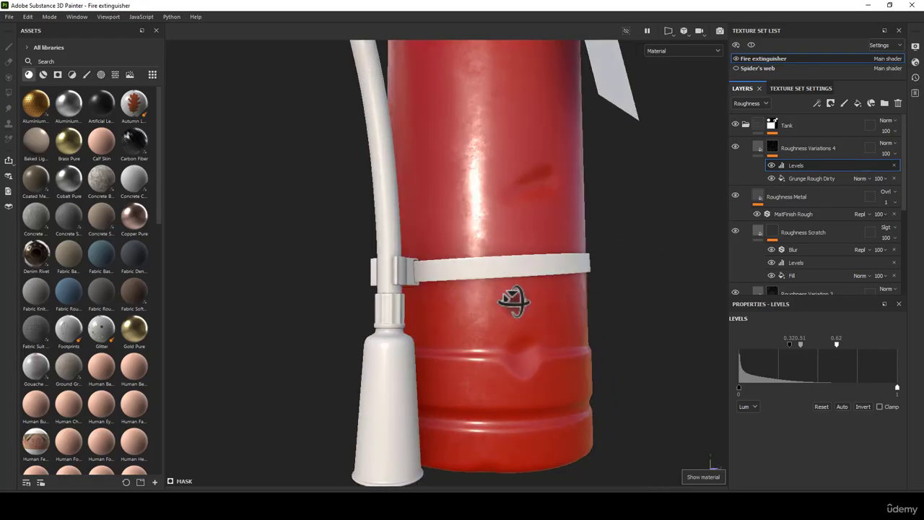
left_click(734, 147)
left_click(734, 147)
left_click(733, 147)
left_click(733, 147)
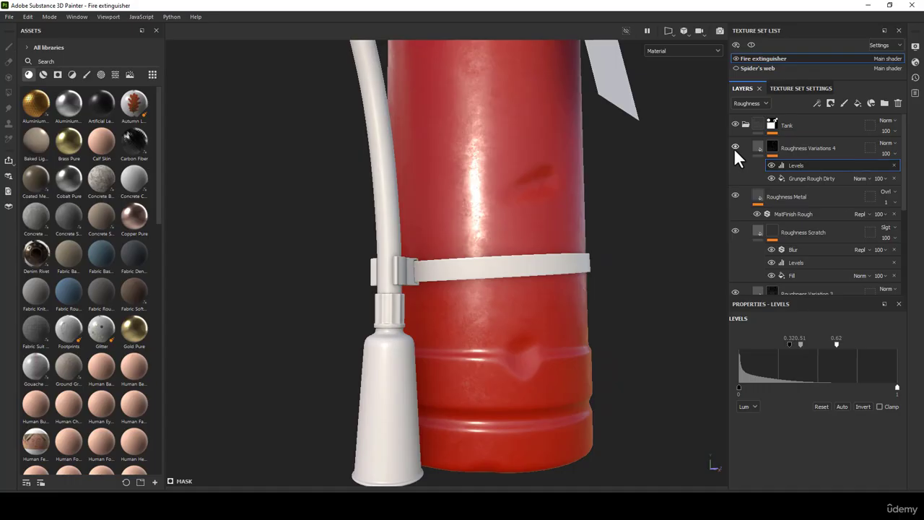
middle_click_drag(475, 261, 466, 275, "alt")
scroll(483, 207, "down", 5)
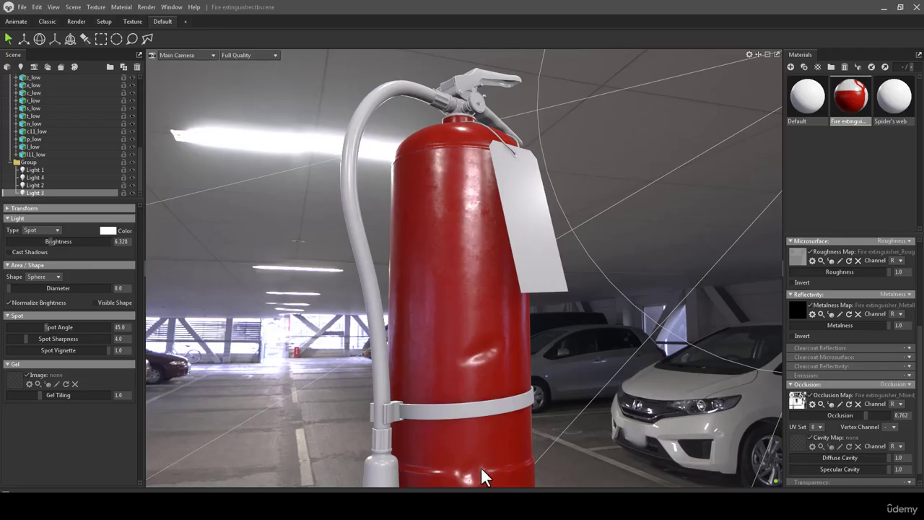
Export the textures of both texture sets as 4096 PNG files, inspecting the tank in Marmoset Toolbag before and after the export.
left_click_drag(480, 467, 468, 318)
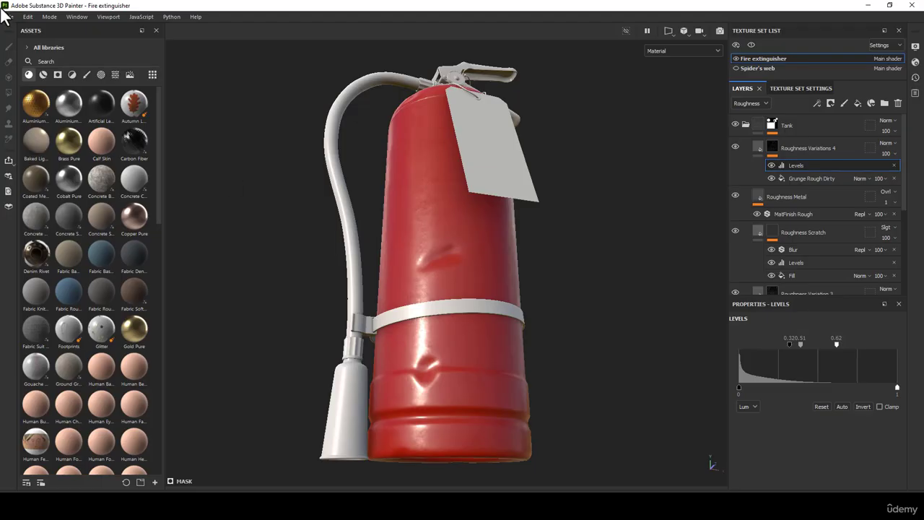
left_click(9, 16)
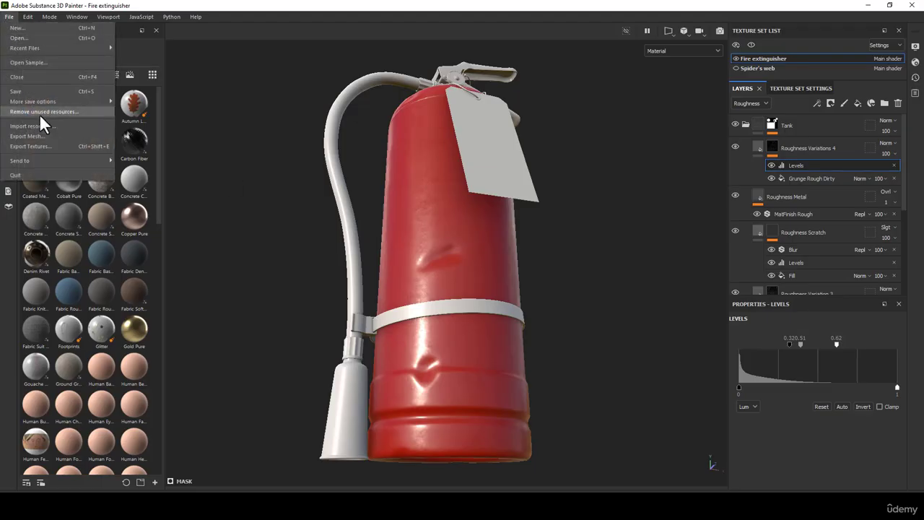
left_click(29, 151)
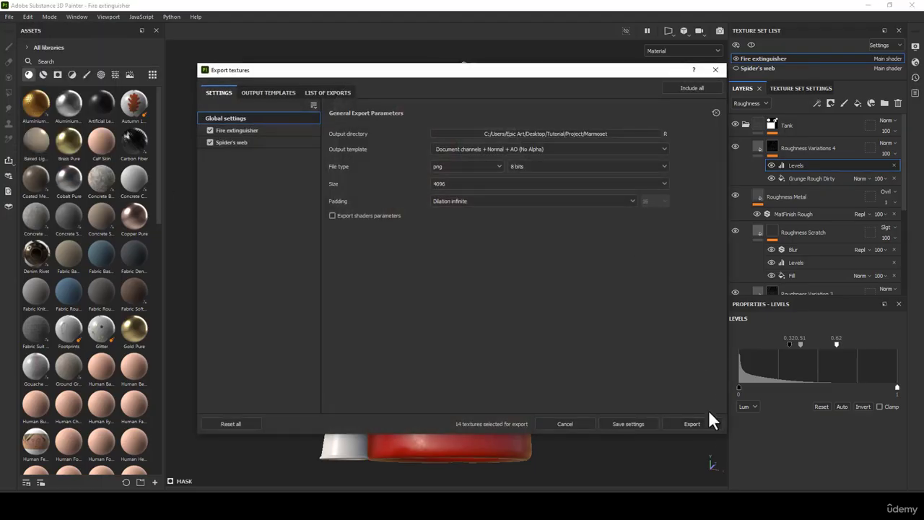
left_click(702, 421)
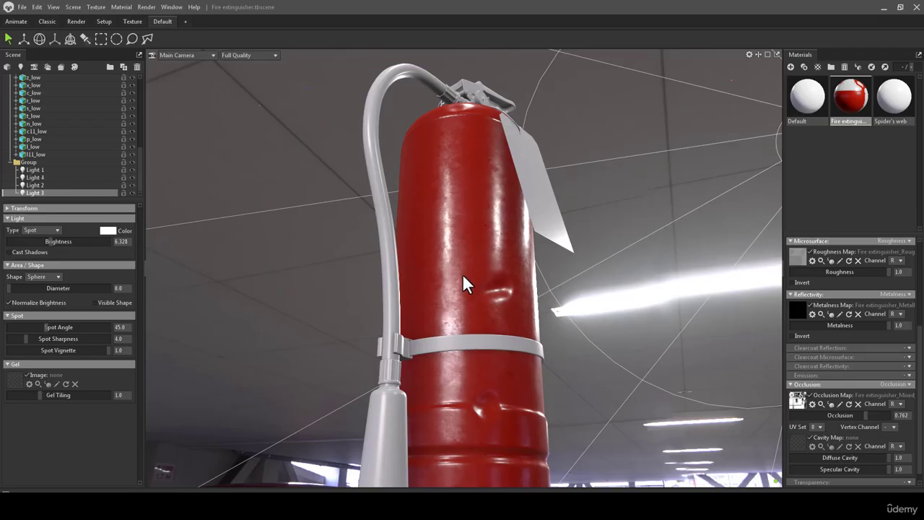
left_click_drag(462, 275, 476, 447)
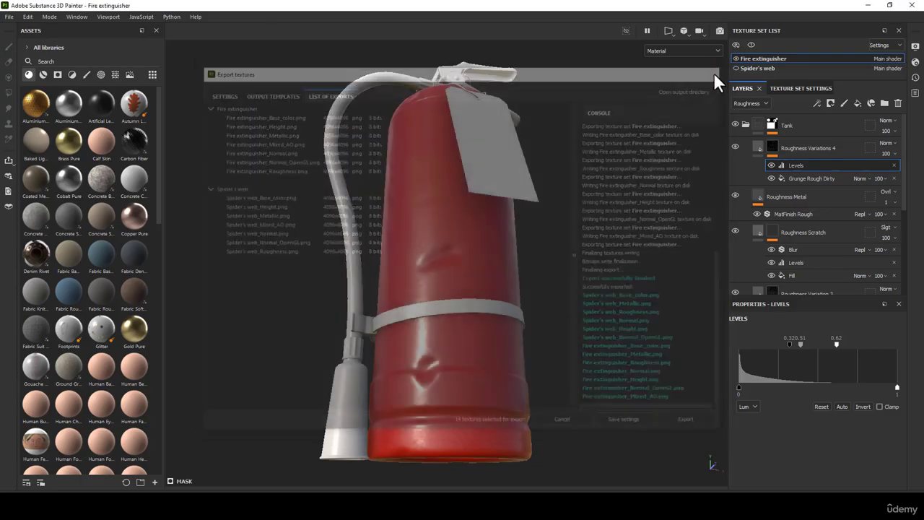
Add a fill layer named Roughness Scratch 2 above Roughness Variations 4 and turn off its metallic and normal channels.
left_click(754, 144)
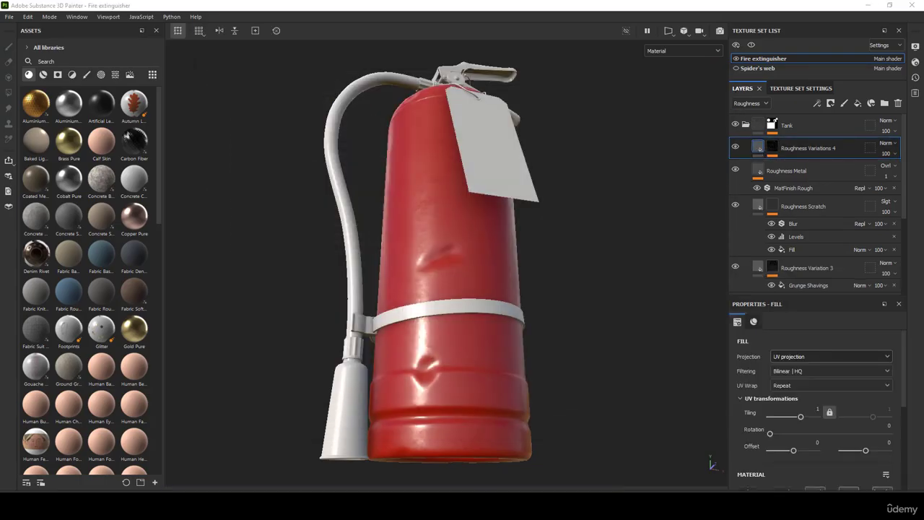
left_click(858, 103)
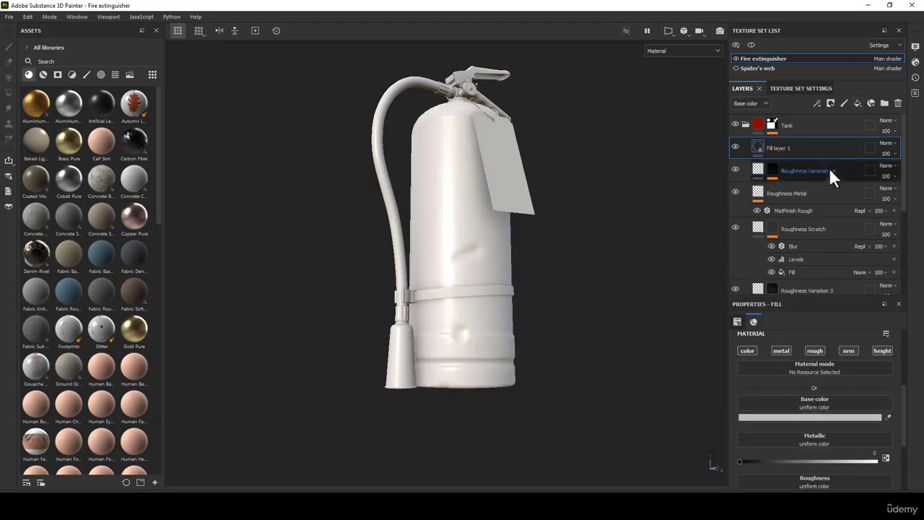
type("Roughness Scratch 2")
key("Return")
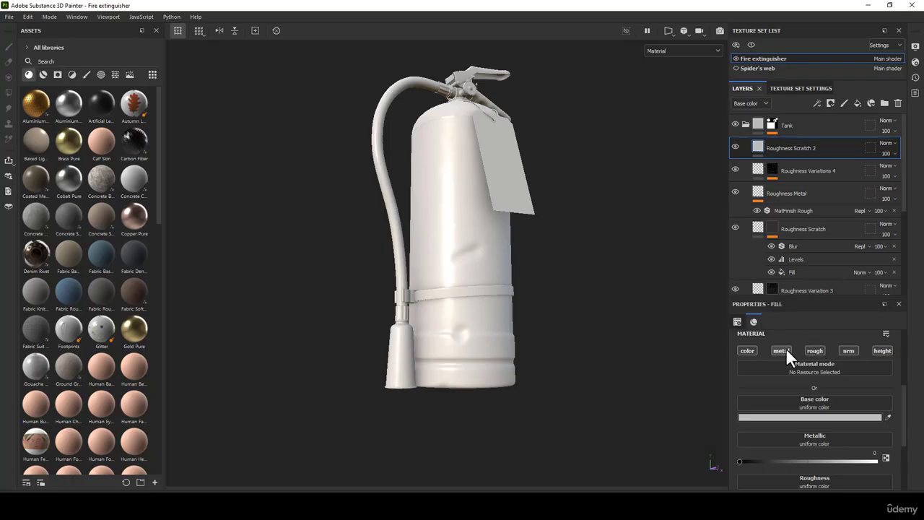
left_click(781, 350)
left_click(852, 351)
Set the Roughness Scratch 2 layer's base color to hue 0.018, saturation 0.292 and value 0.689.
left_click(839, 417)
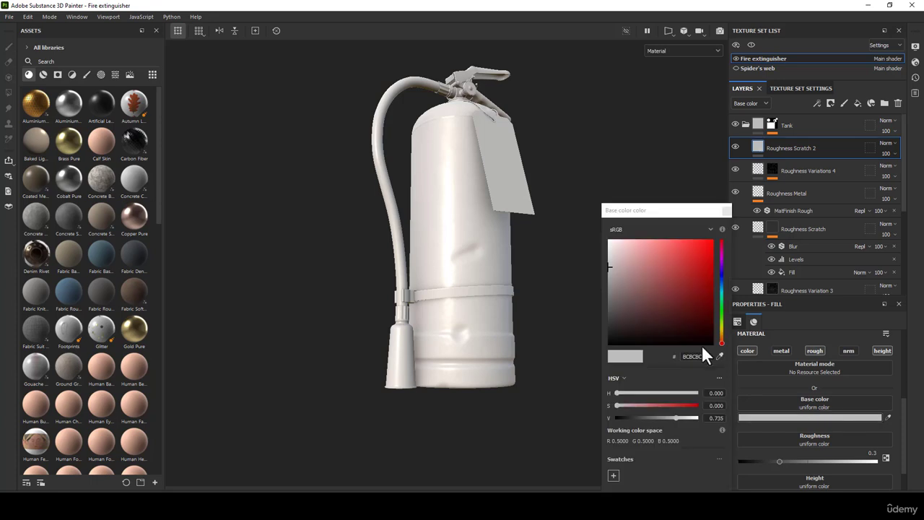
left_click_drag(702, 344, 696, 265)
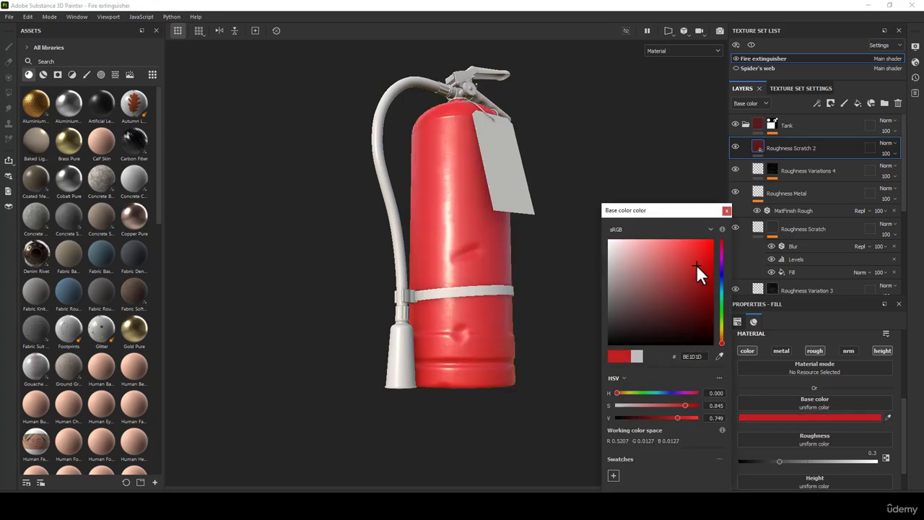
left_click(714, 393)
type("0.018")
key("Return")
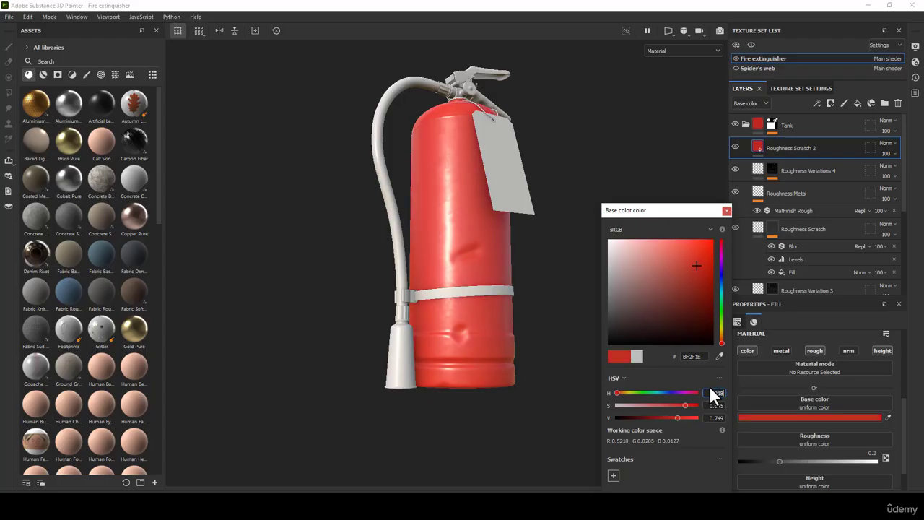
left_click(714, 405)
type("0.2")
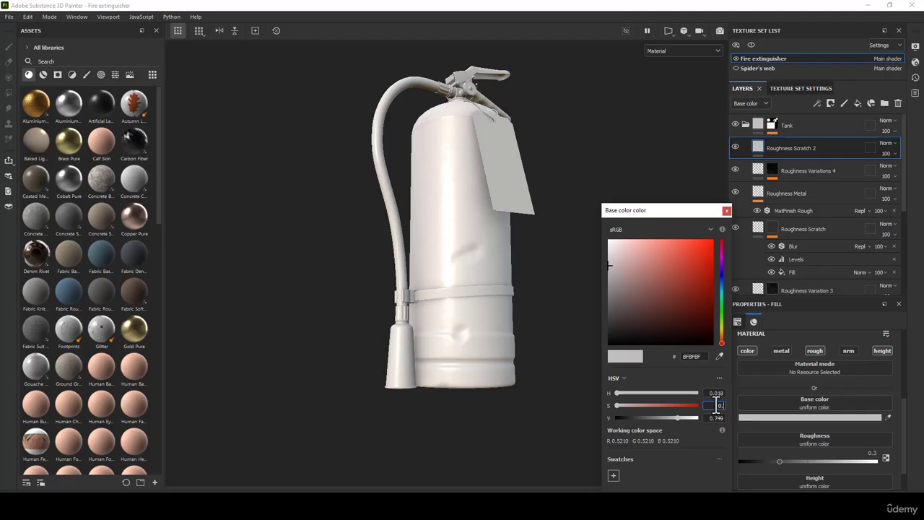
type("92")
key("Return")
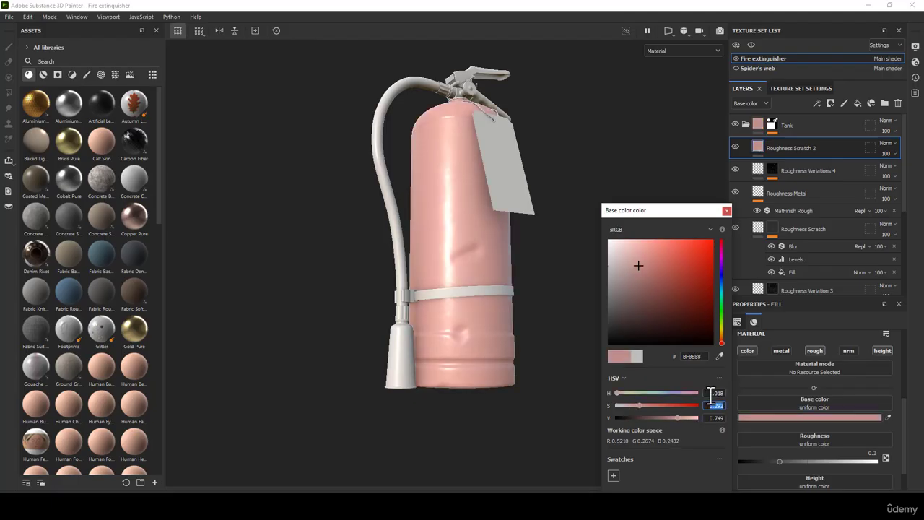
left_click(721, 419)
type("0.68")
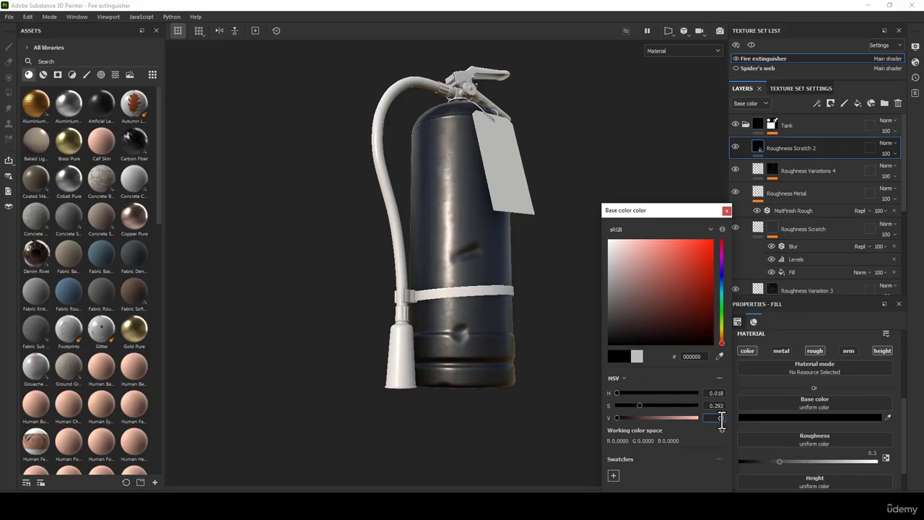
type("9")
key("Return")
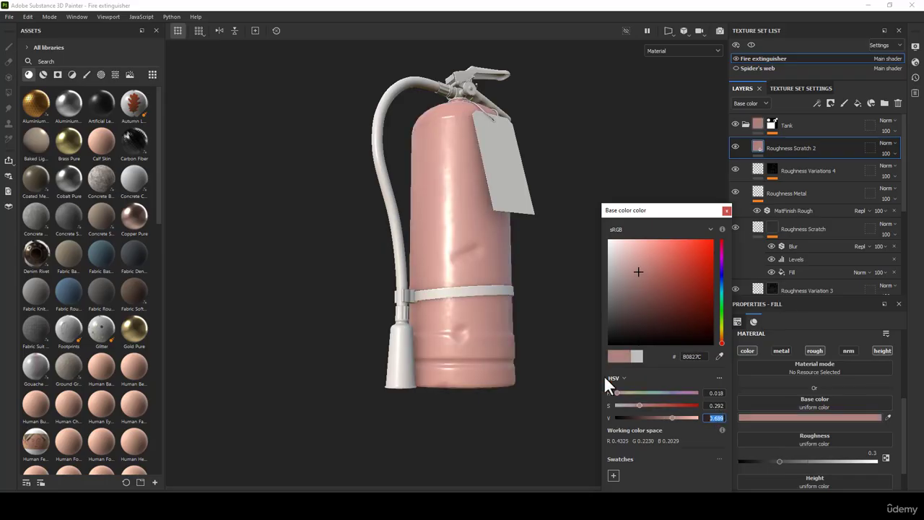
scroll(443, 247, "up", 3)
left_click_drag(473, 255, 499, 267, "alt")
scroll(503, 285, "up", 1)
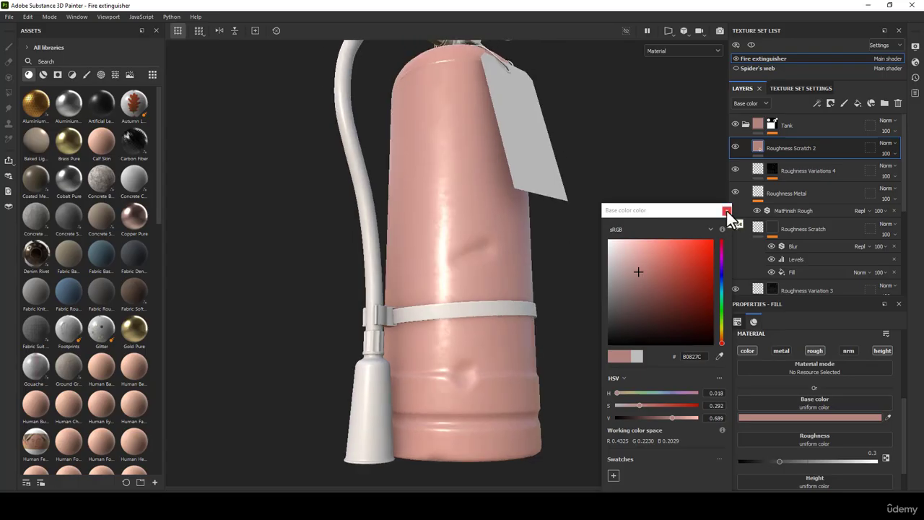
left_click(726, 211)
Set the Roughness Scratch 2 layer's roughness to 0.7102 and inspect the tank's surface.
scroll(872, 408, "down", 2)
left_click(868, 423)
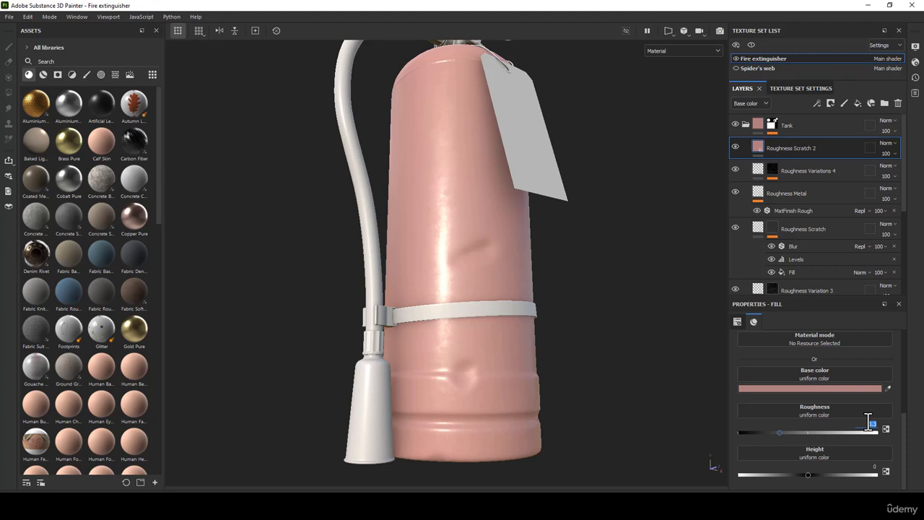
type("0.7102")
key("Return")
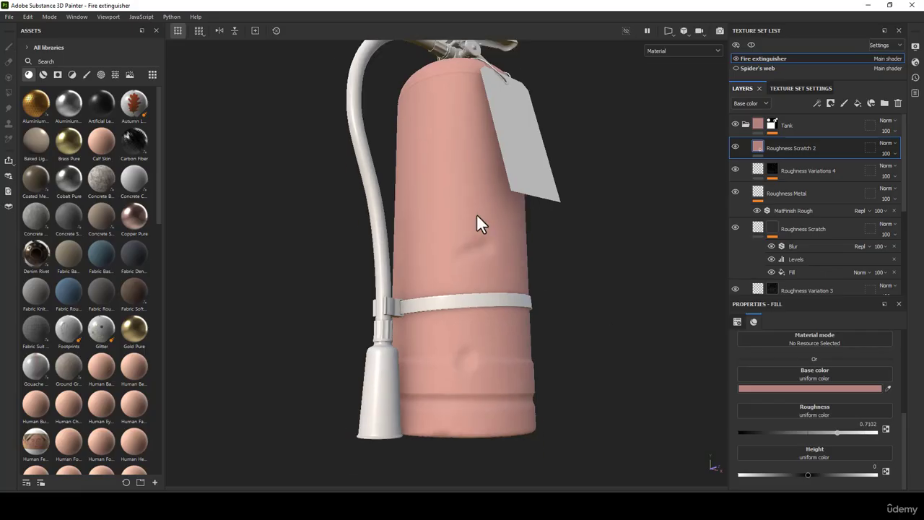
left_click_drag(478, 216, 425, 161, "alt")
scroll(509, 261, "up", 2)
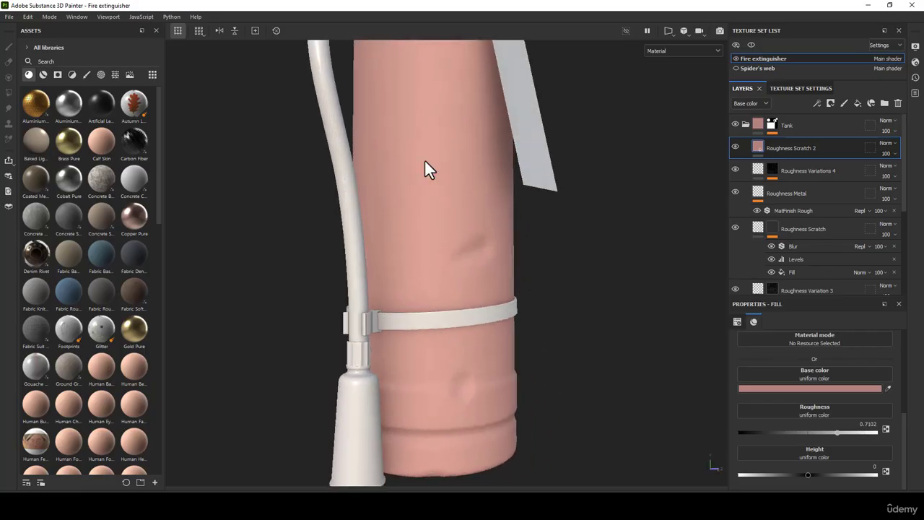
left_click_drag(442, 258, 434, 223, "alt")
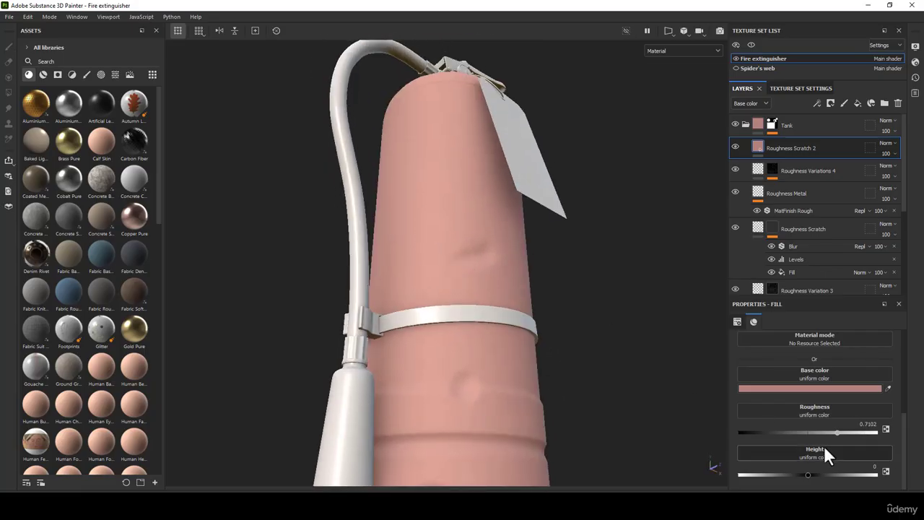
Set the Roughness Scratch 2 layer's height to 0.009.
left_click(874, 467)
type("0.009")
key("Return")
left_click_drag(503, 191, 484, 297, "alt")
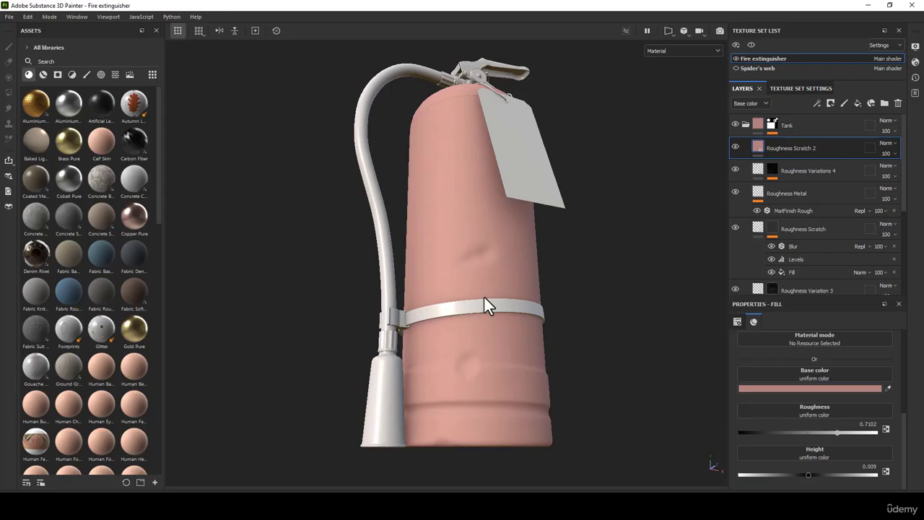
Add a black mask to the Roughness Scratch 2 layer and return to its fill content.
right_click(761, 143)
left_click(792, 160)
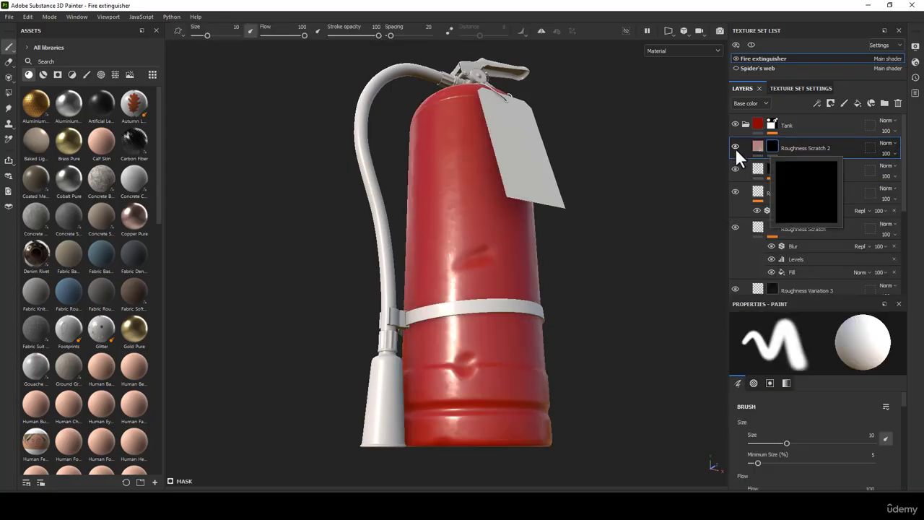
left_click(754, 146)
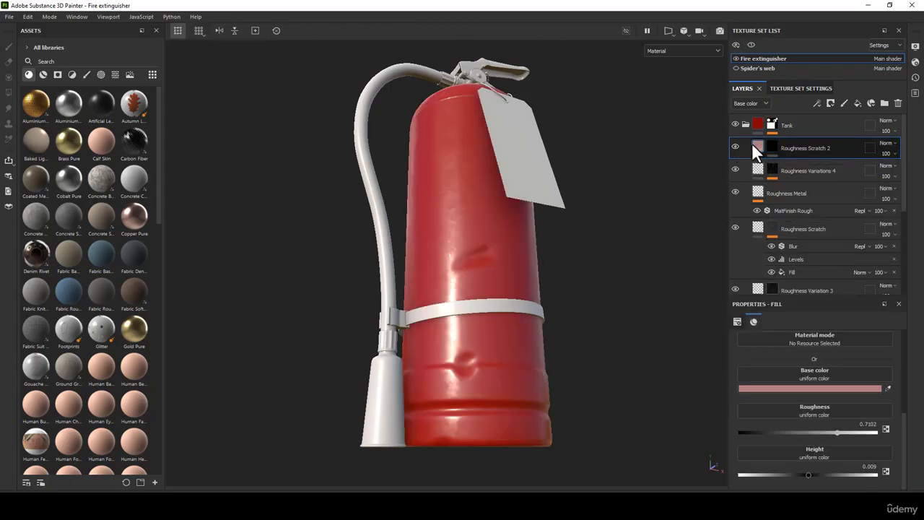
left_click(895, 154)
left_click_drag(901, 169, 922, 171)
left_click(893, 154)
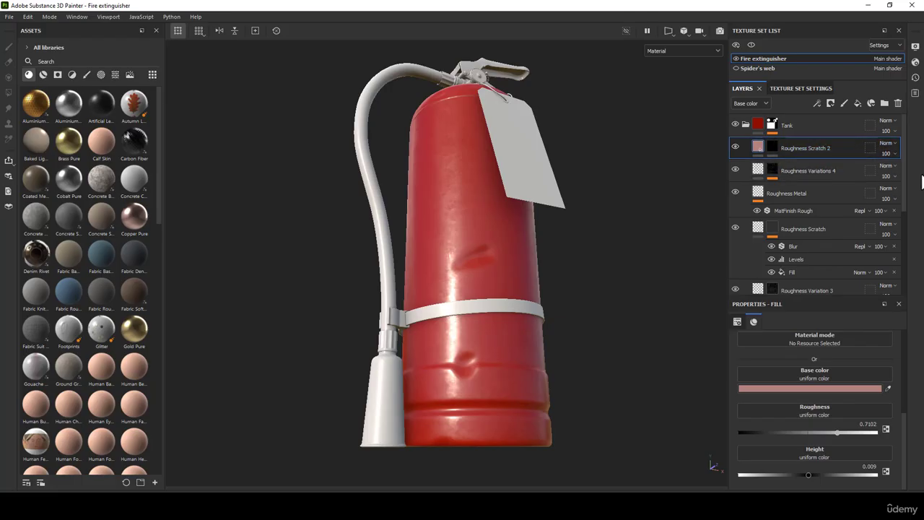
scroll(500, 190, "up", 2)
scroll(501, 190, "down", 5)
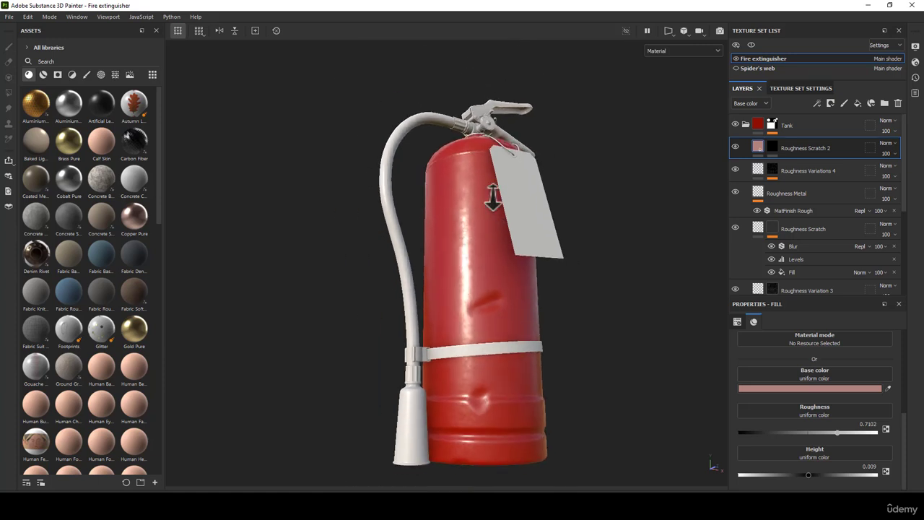
left_click_drag(444, 150, 448, 177, "alt")
right_click_drag(448, 178, 531, 288, "alt")
middle_click_drag(530, 296, 515, 229, "alt")
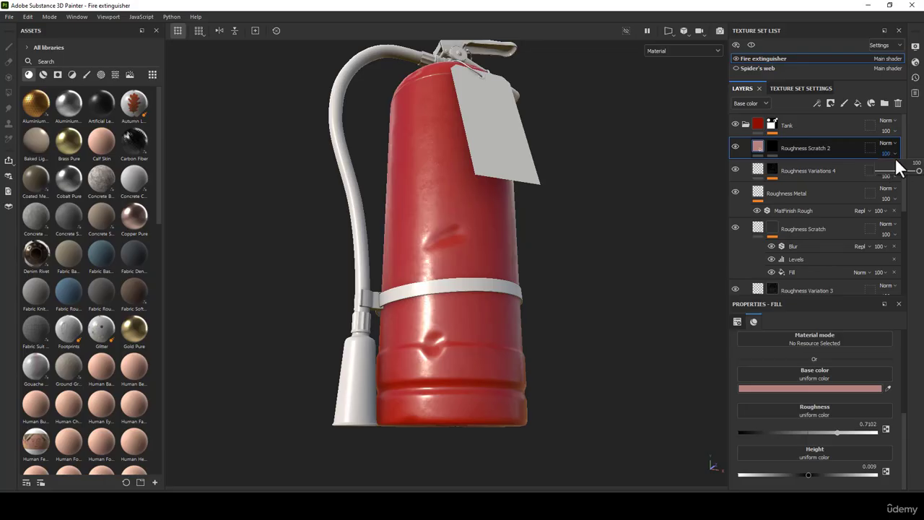
Replace the black mask on Roughness Scratch 2 with a white one and lower the layer's opacity to 12.
left_click(770, 144)
right_click(768, 143)
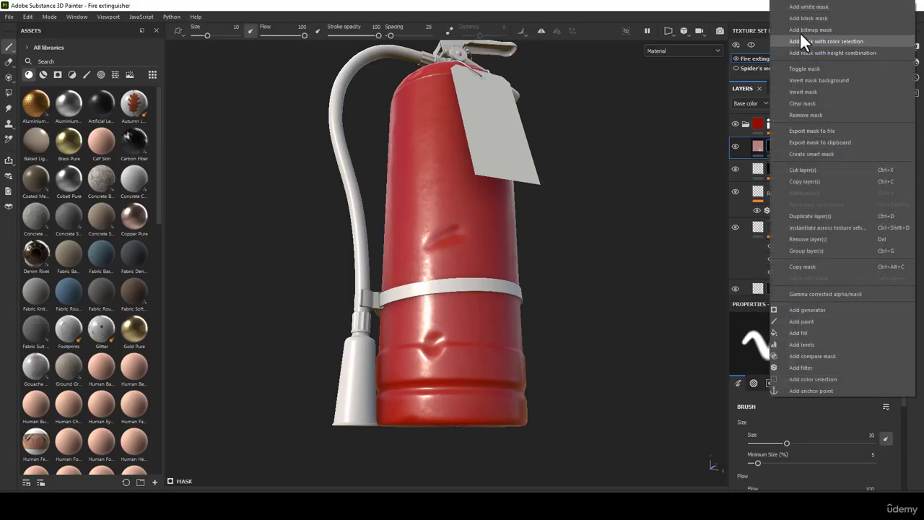
left_click(804, 18)
left_click(756, 145)
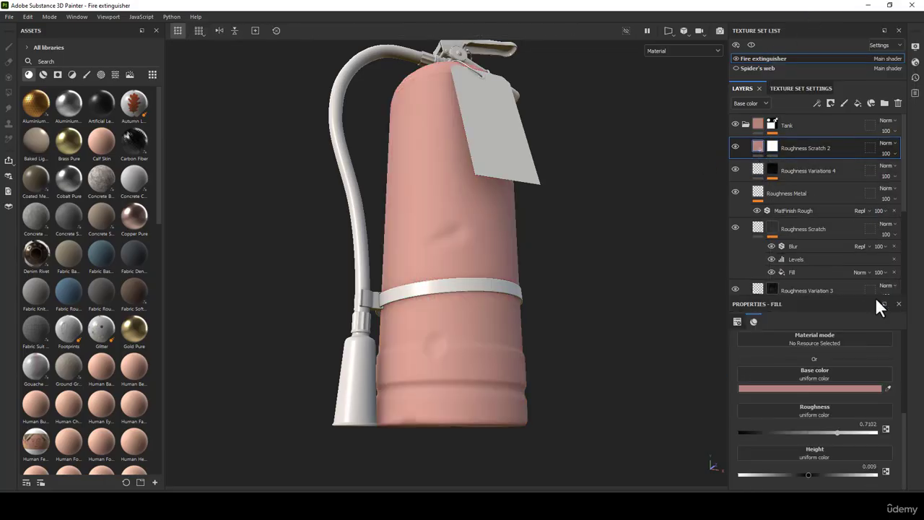
left_click(862, 389)
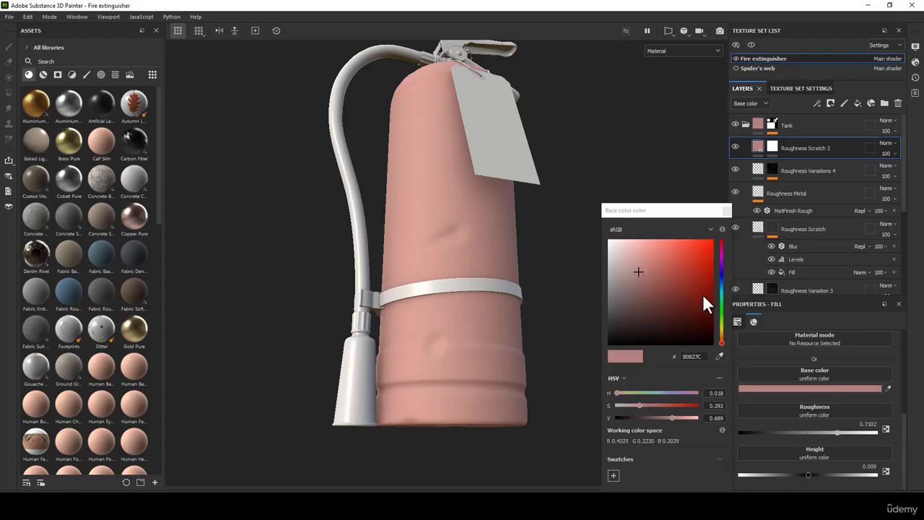
left_click(726, 210)
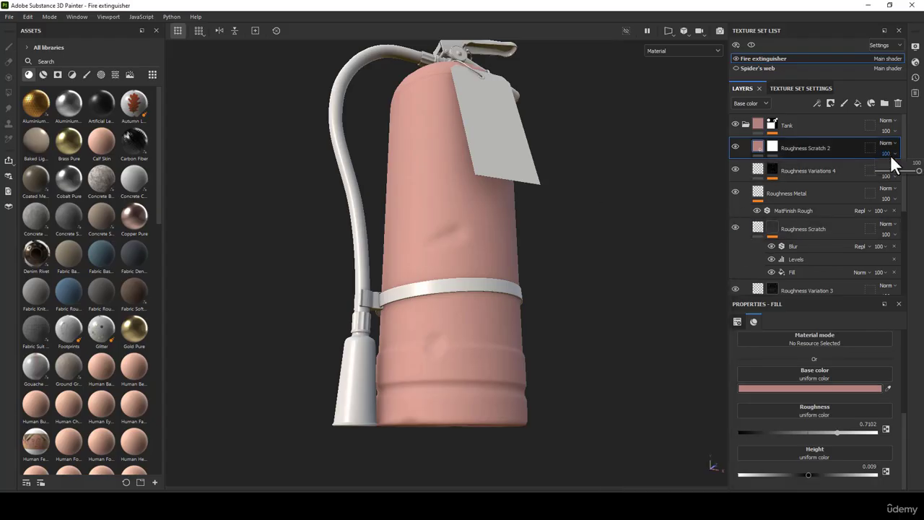
left_click_drag(890, 154, 881, 168)
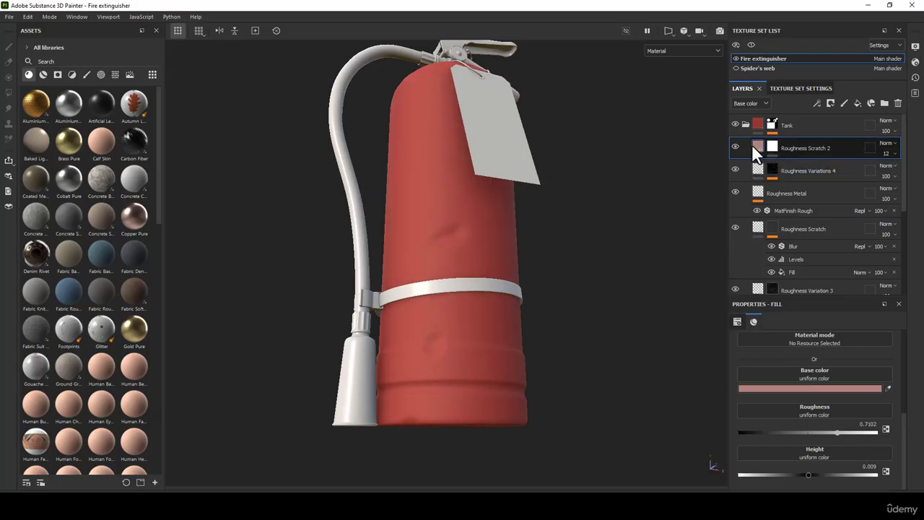
Compare the tank up close with the Roughness Scratch 2 layer on and off.
scroll(423, 209, "up", 2)
left_click_drag(426, 202, 454, 198, "alt")
left_click(732, 144)
left_click(732, 144)
left_click(732, 144)
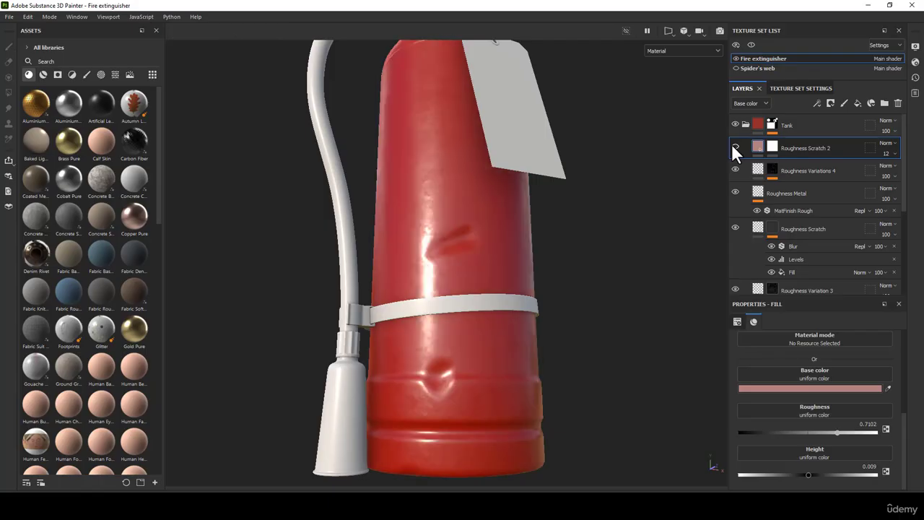
left_click(732, 144)
left_click(732, 145)
left_click(731, 145)
left_click(732, 144)
left_click(732, 144)
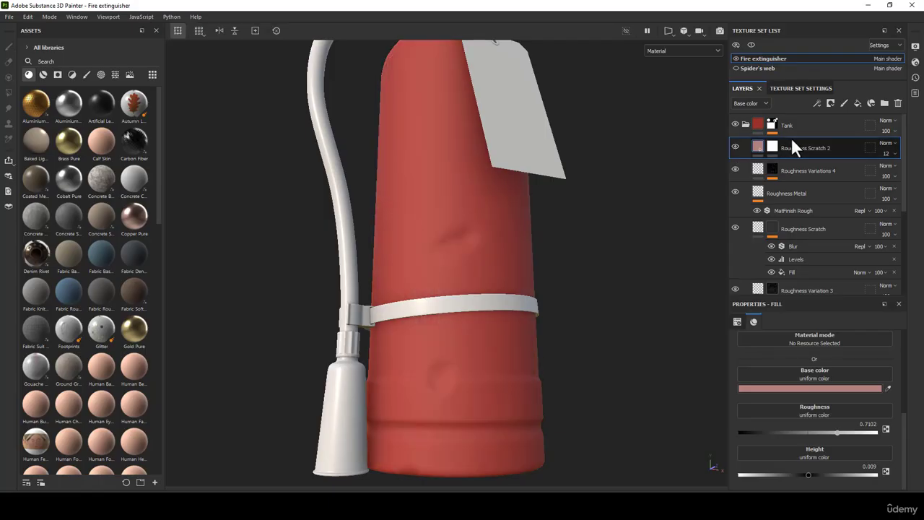
Change the Roughness Scratch 2 mask back to black and add a fill effect to it.
left_click(774, 147)
right_click(777, 147)
left_click(809, 18)
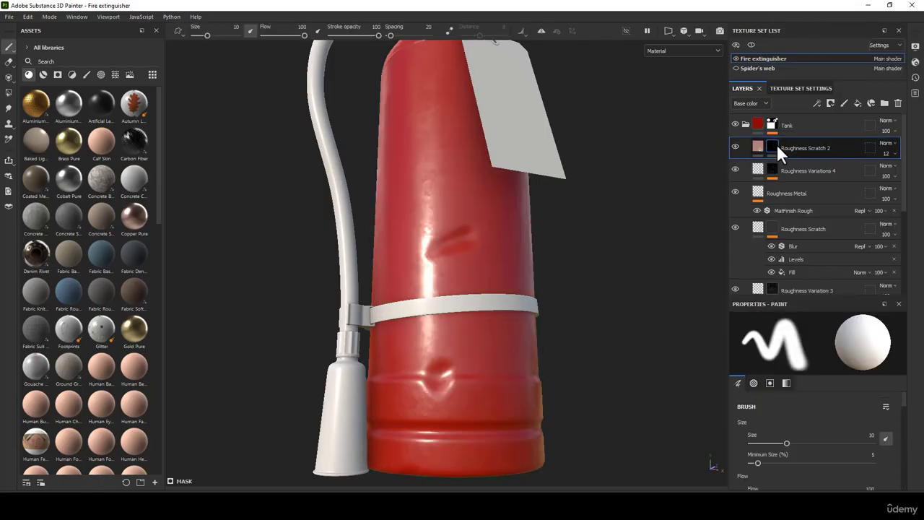
right_click(772, 146)
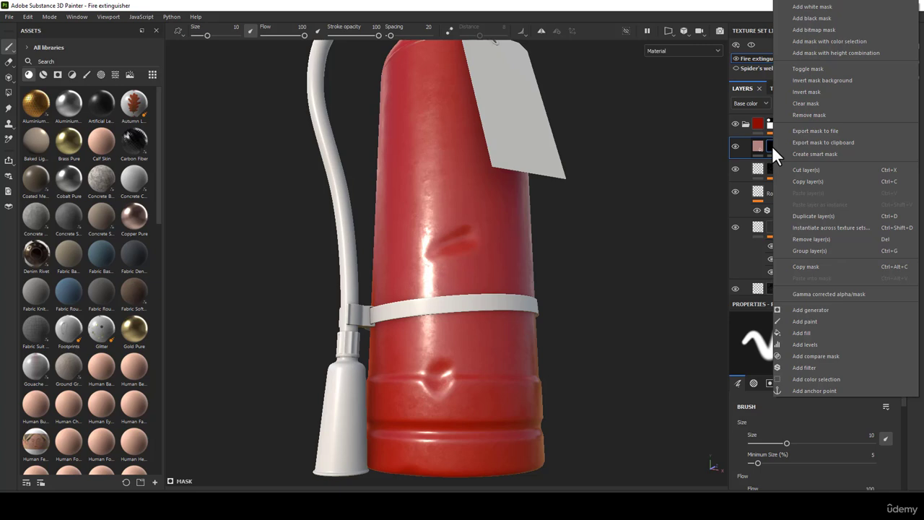
left_click(805, 332)
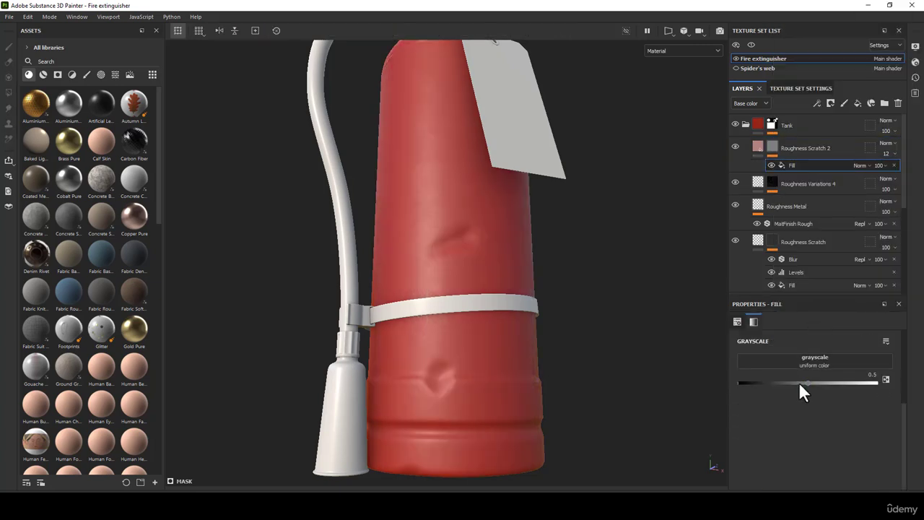
Search the resources for Grunge Dusty Scratch and assign it as the mask fill's grayscale texture.
left_click(821, 358)
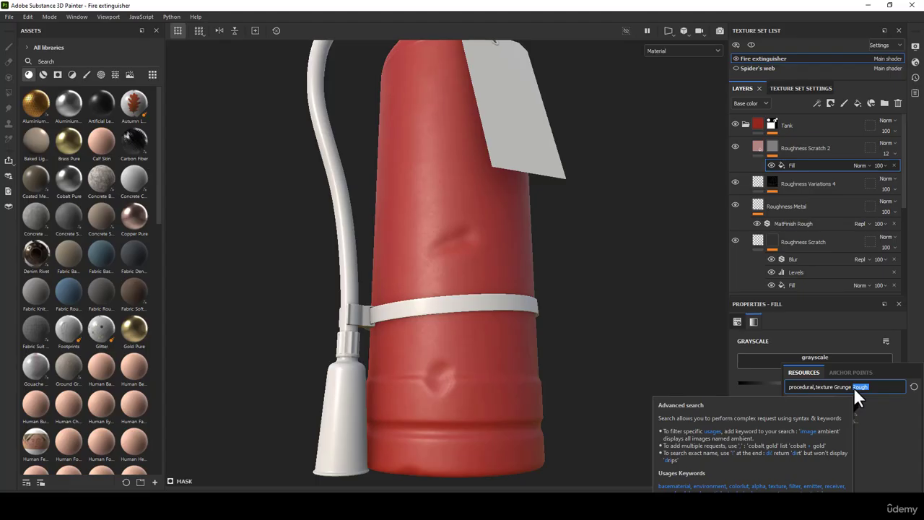
type("Di")
type("sty")
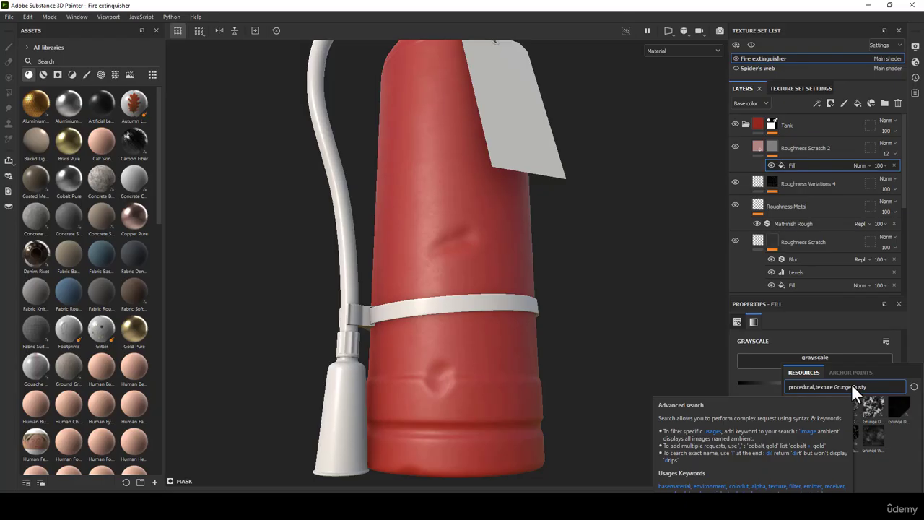
type(" Scra")
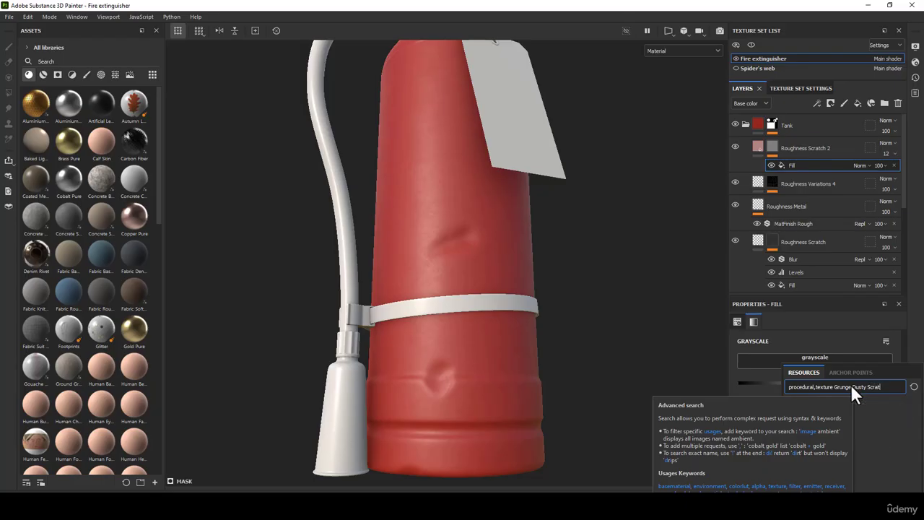
type("tch")
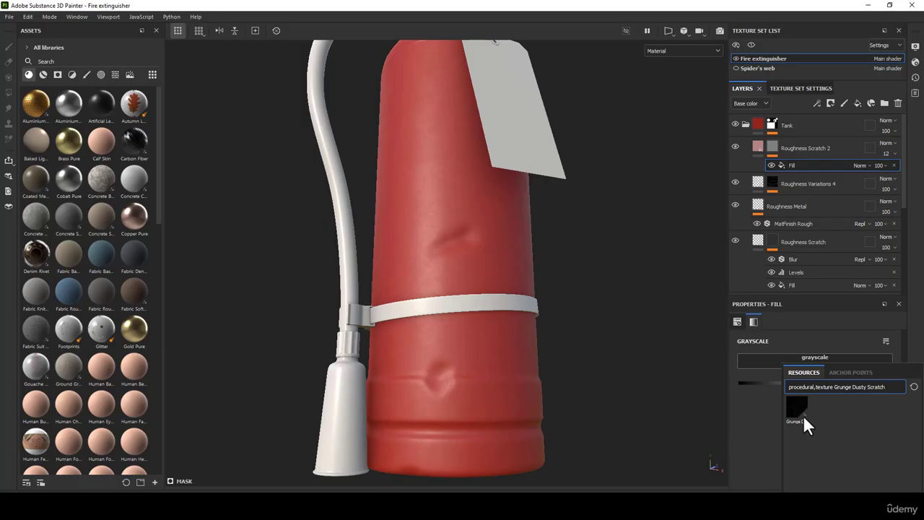
mouse_move(803, 414)
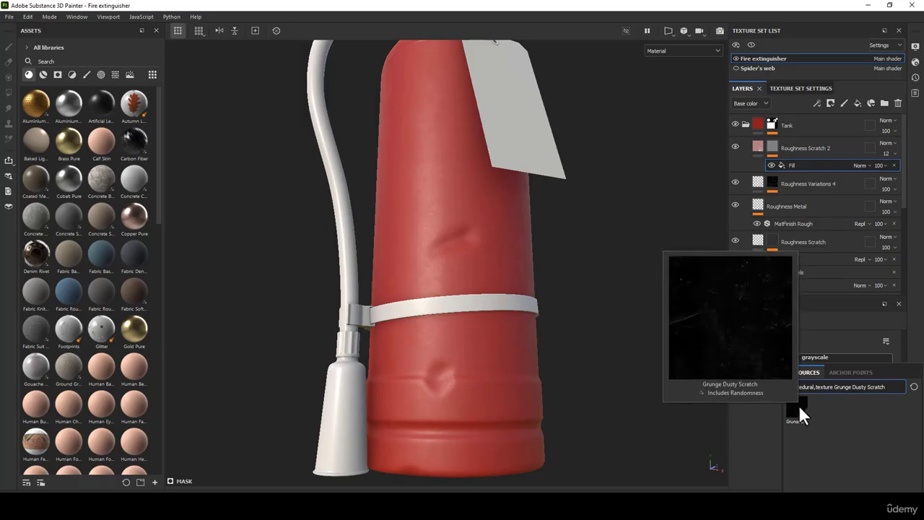
left_click(798, 408)
Show only the mask in the viewport to examine the scratch pattern on the tank.
scroll(477, 224, "down", 2)
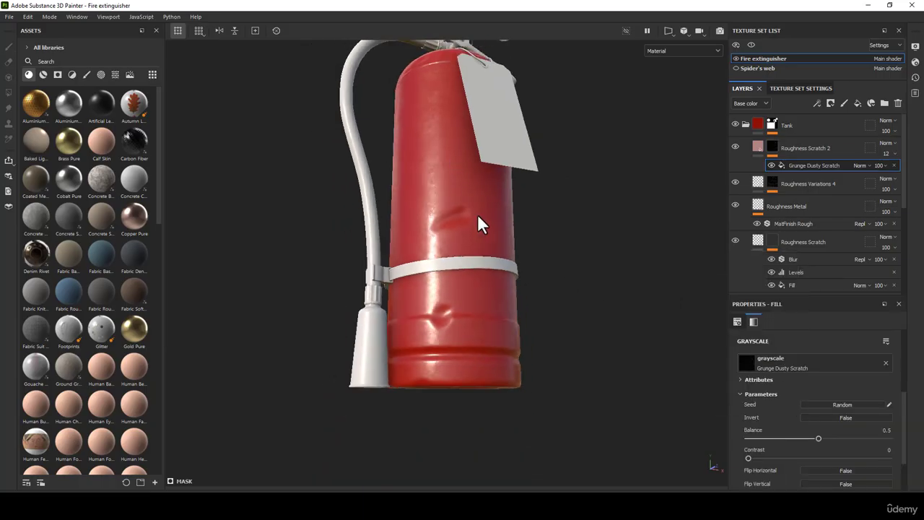
left_click(678, 50)
left_click(668, 145)
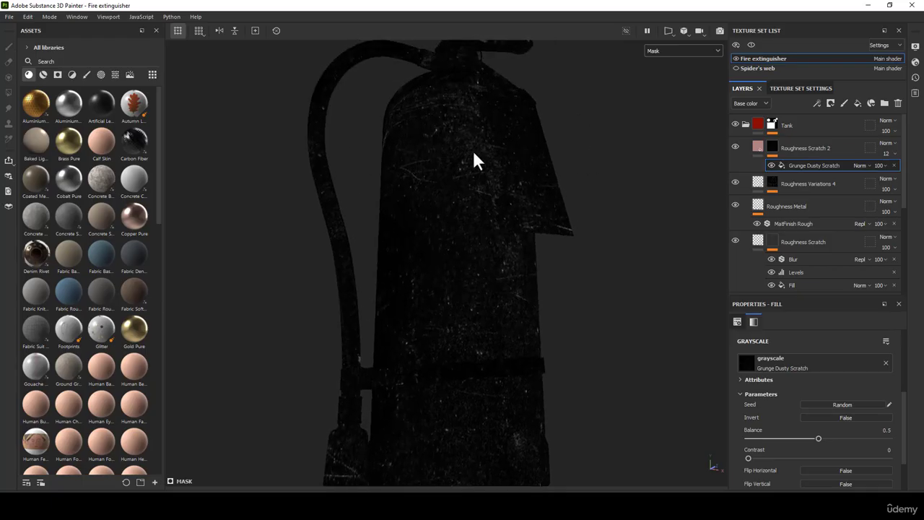
Set the balance of the Grunge Dusty Scratch fill in the Roughness Scratch 2 mask to 0.74.
middle_click_drag(441, 277, 462, 166, "alt")
scroll(493, 266, "up", 2)
left_click_drag(493, 266, 505, 244, "alt")
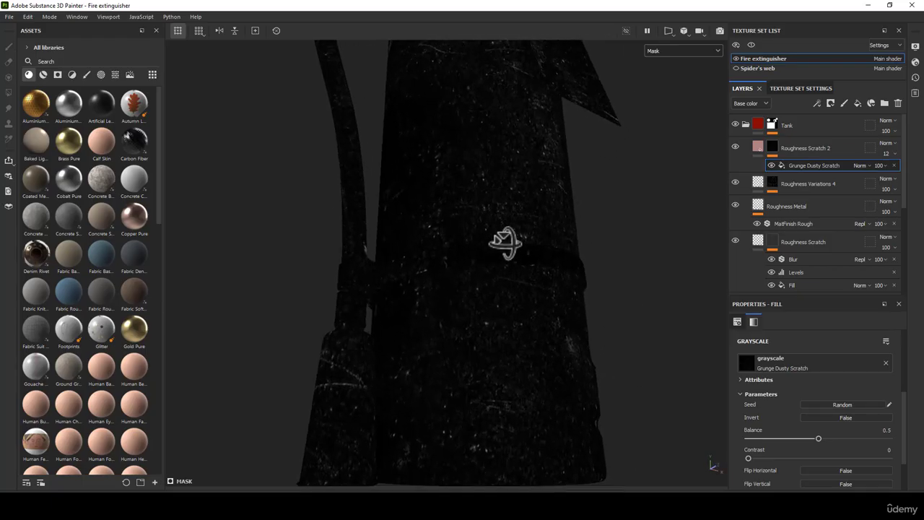
middle_click_drag(551, 296, 512, 244, "alt")
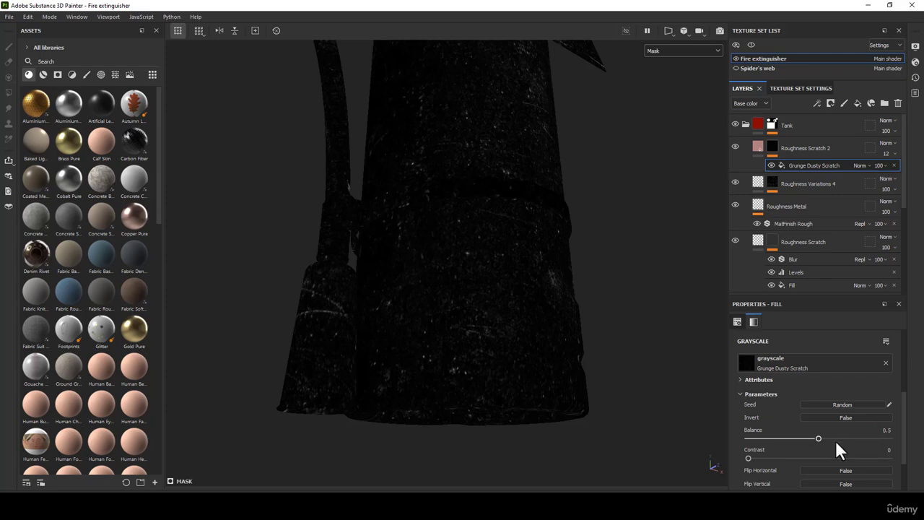
left_click_drag(818, 439, 850, 438)
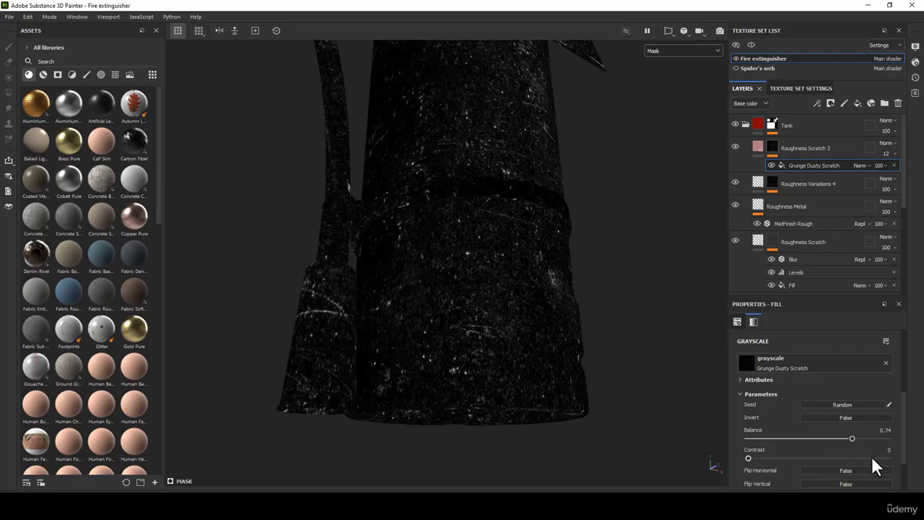
Switch the Grunge Dusty Scratch fill to tri-planar projection and set its tiling to 3.
scroll(851, 432, "down", 2)
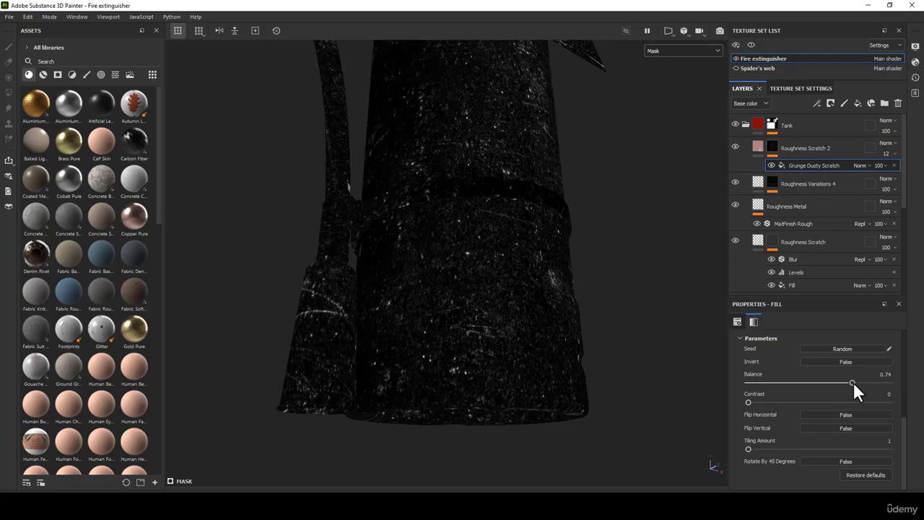
scroll(854, 382, "up", 5)
left_click(781, 358)
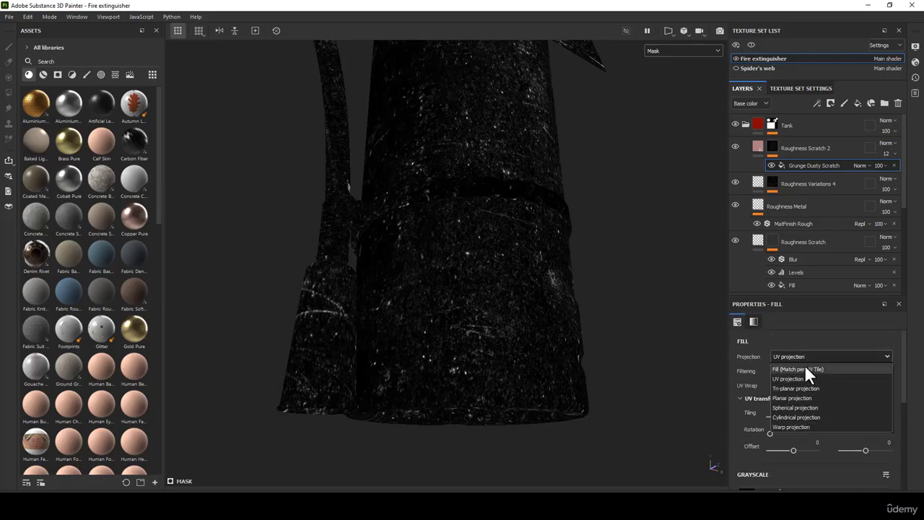
left_click(793, 389)
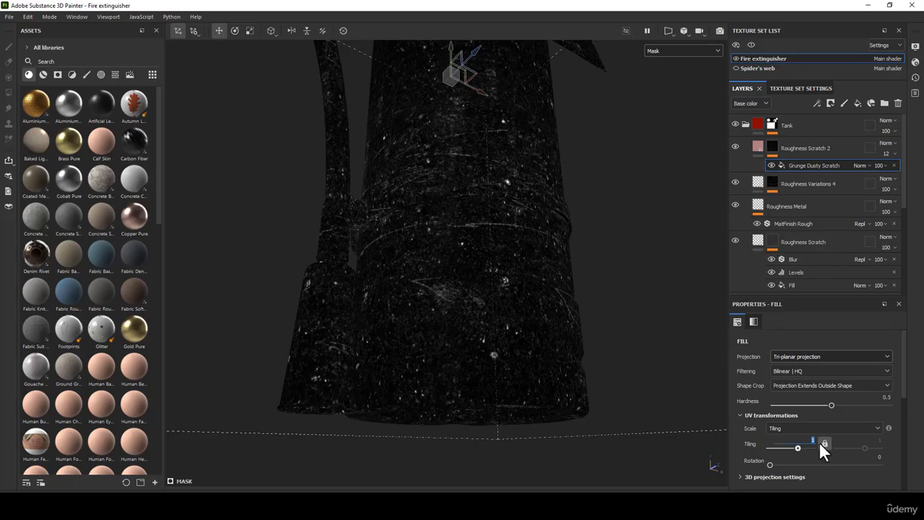
key("Return")
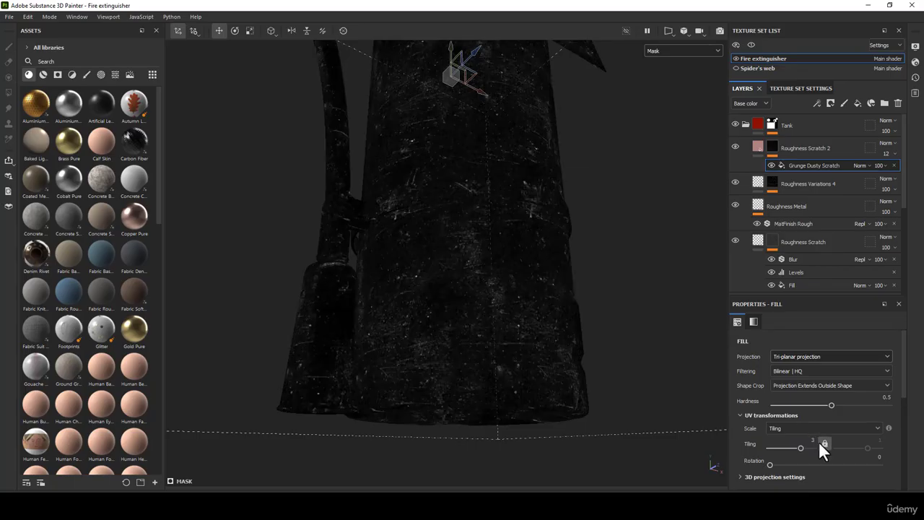
Add a Levels effect to the Roughness Scratch 2 mask and set its input minimum to 0.202.
left_click_drag(567, 236, 546, 248, "alt")
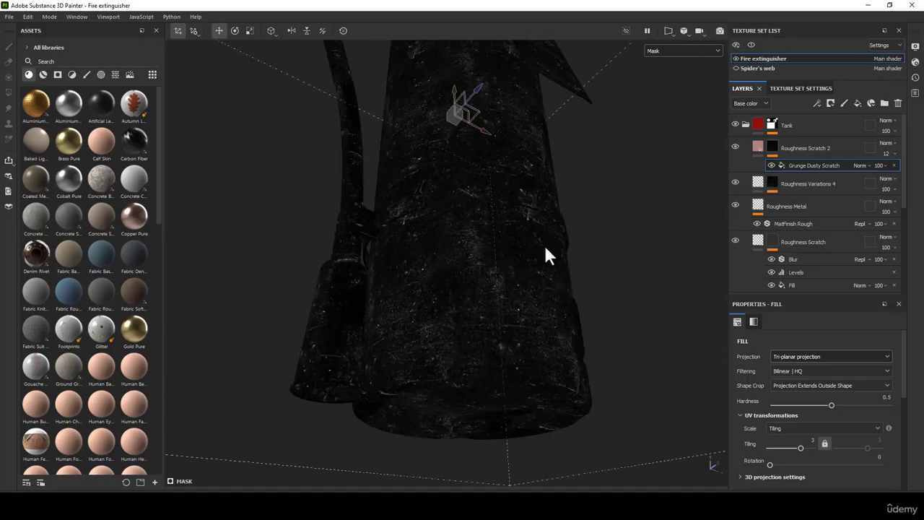
middle_click_drag(546, 248, 526, 295, "alt")
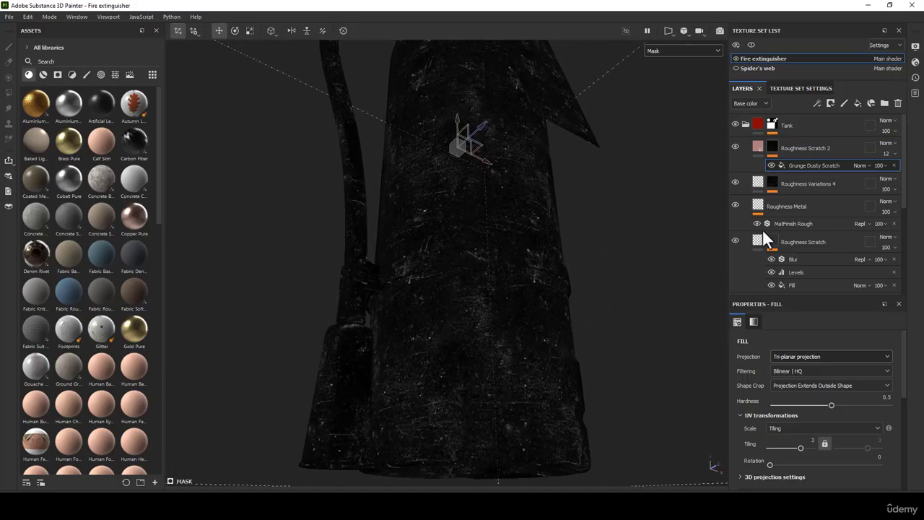
right_click(773, 145)
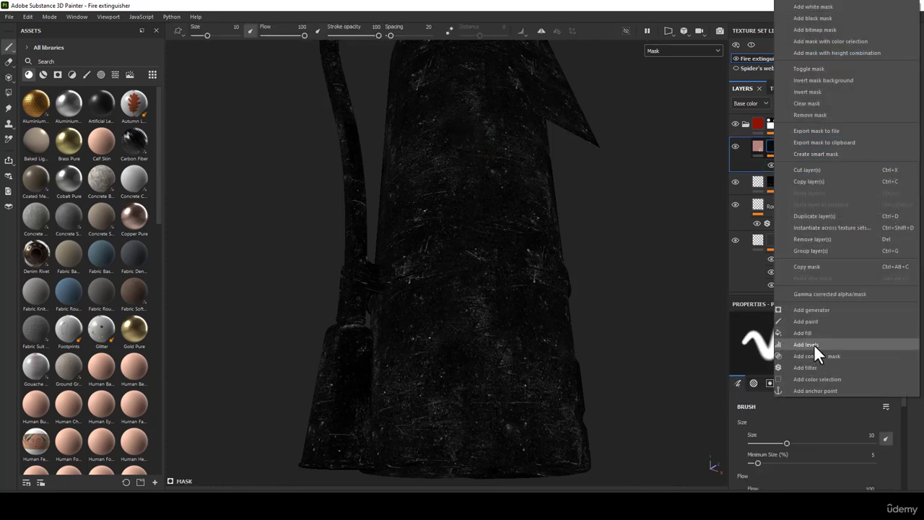
left_click(813, 343)
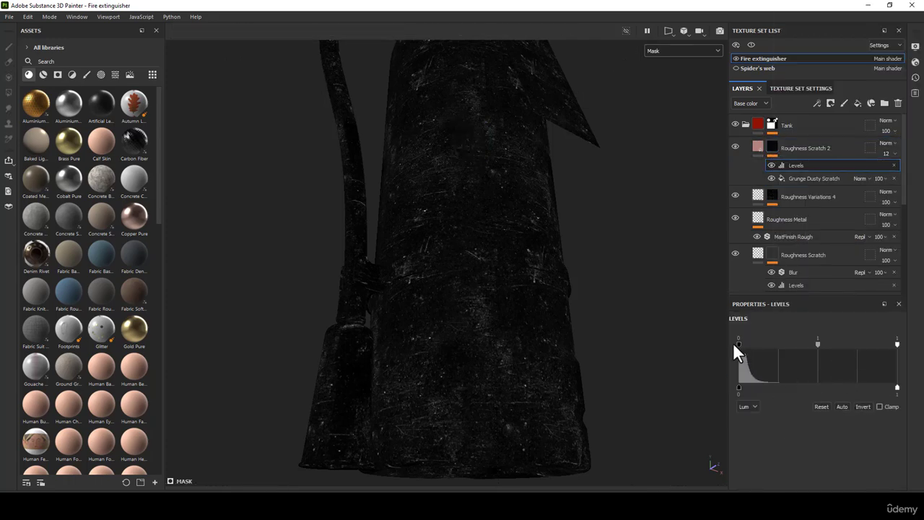
left_click_drag(737, 344, 757, 345)
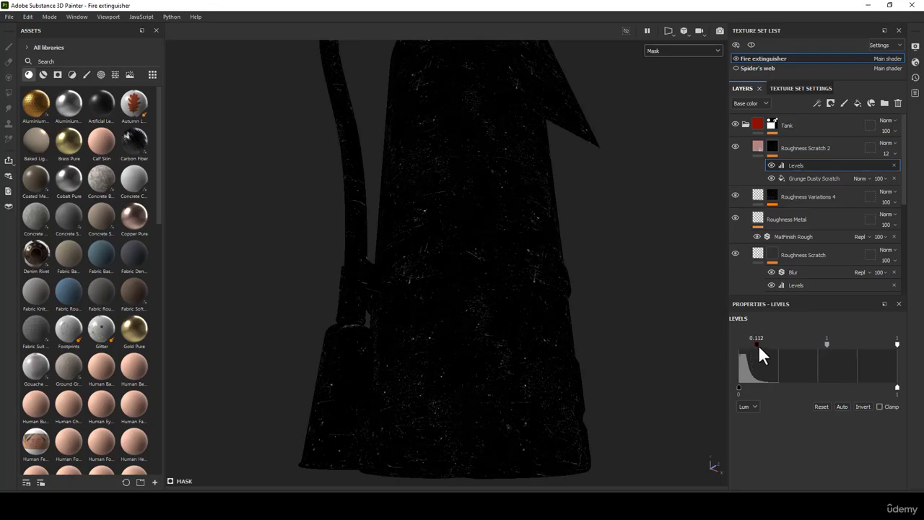
double_click(757, 336)
type("202")
key("Return")
Set the Levels midpoint to 0.761 and the input maximum to 0.461.
double_click(833, 338)
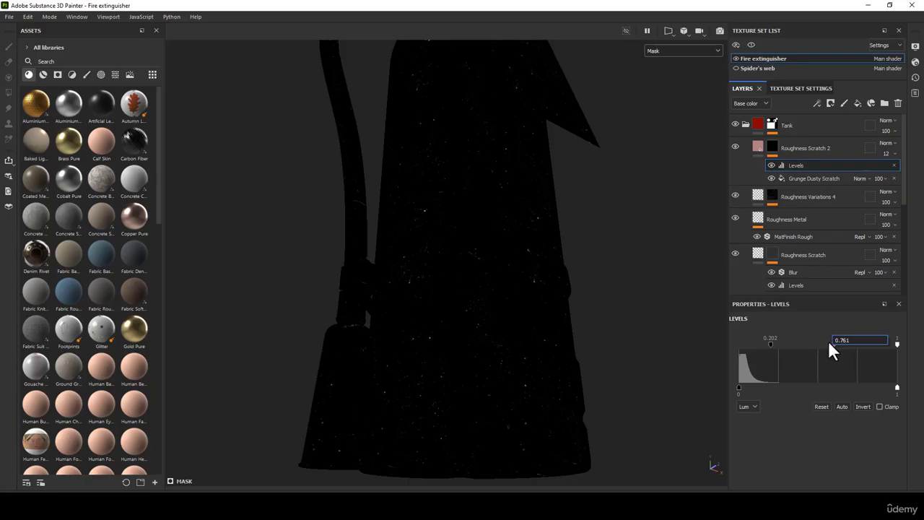
key("Return")
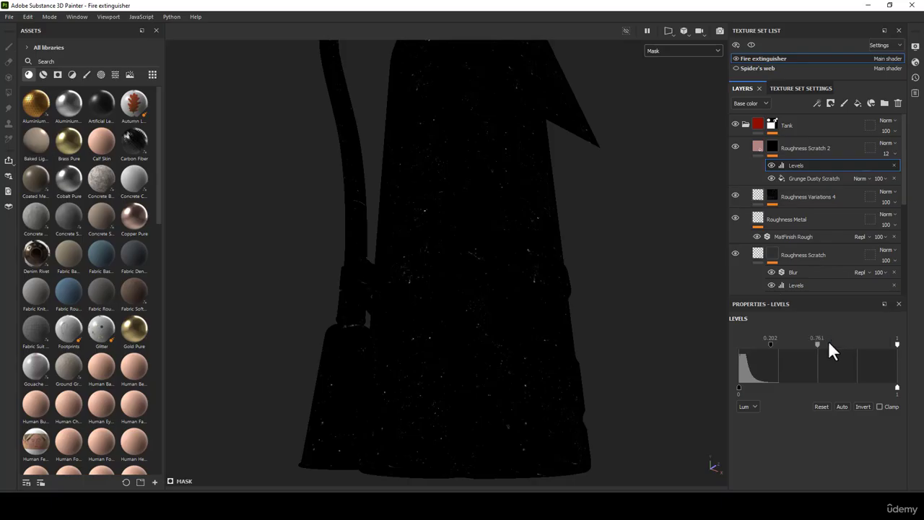
double_click(898, 340)
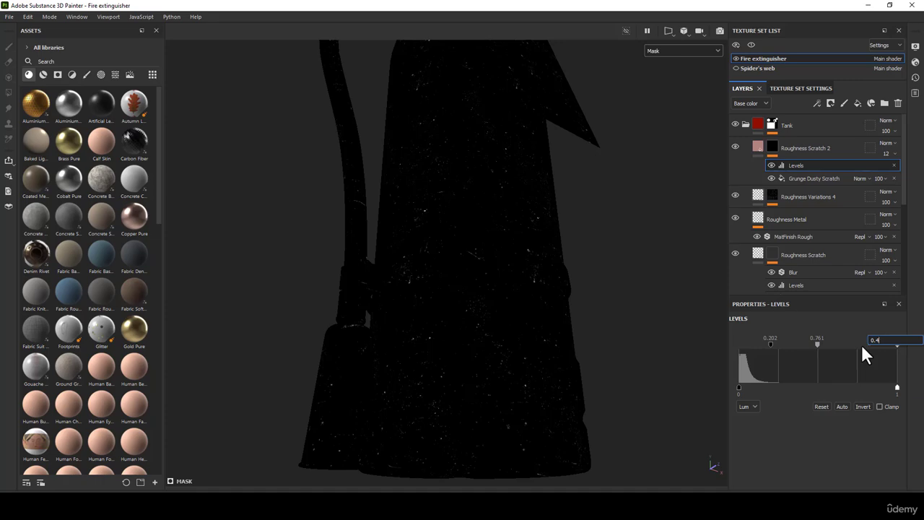
key("Return")
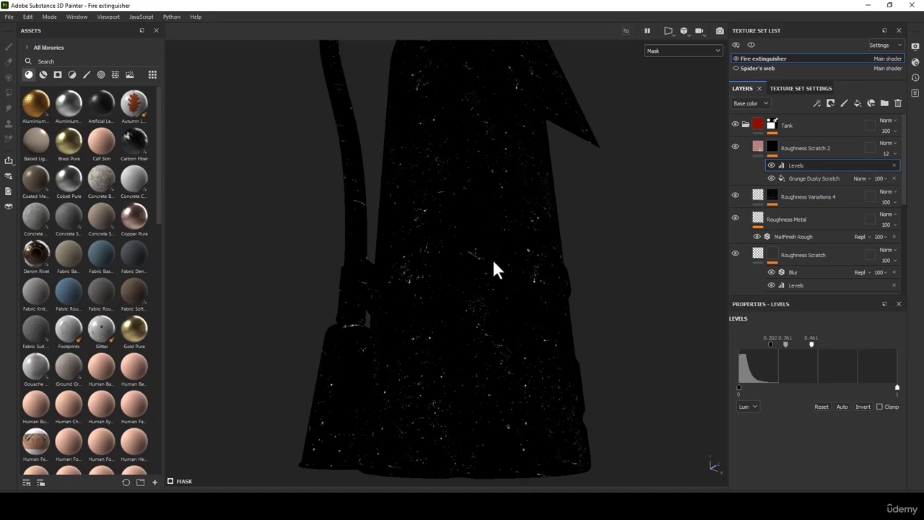
Lower the input minimum of the mask's Levels to 0.102 to bring back more scratches.
left_click_drag(493, 268, 472, 301, "alt")
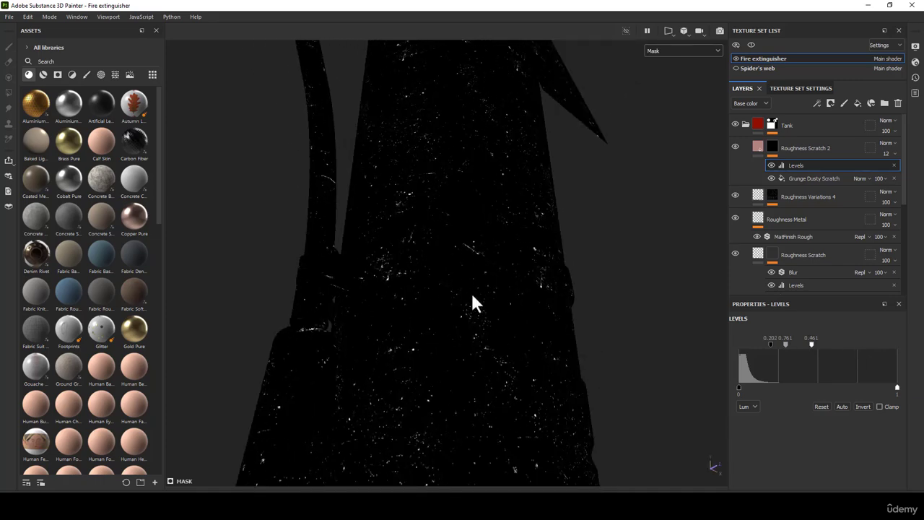
right_click_drag(472, 301, 509, 261, "alt")
left_click_drag(509, 261, 500, 231, "alt")
middle_click_drag(501, 231, 499, 262, "alt")
left_click_drag(499, 263, 509, 264, "alt")
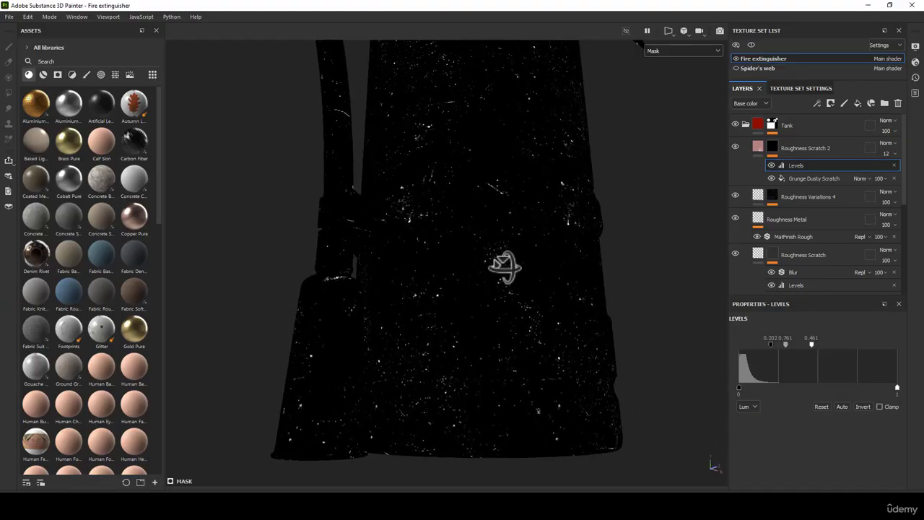
double_click(770, 338)
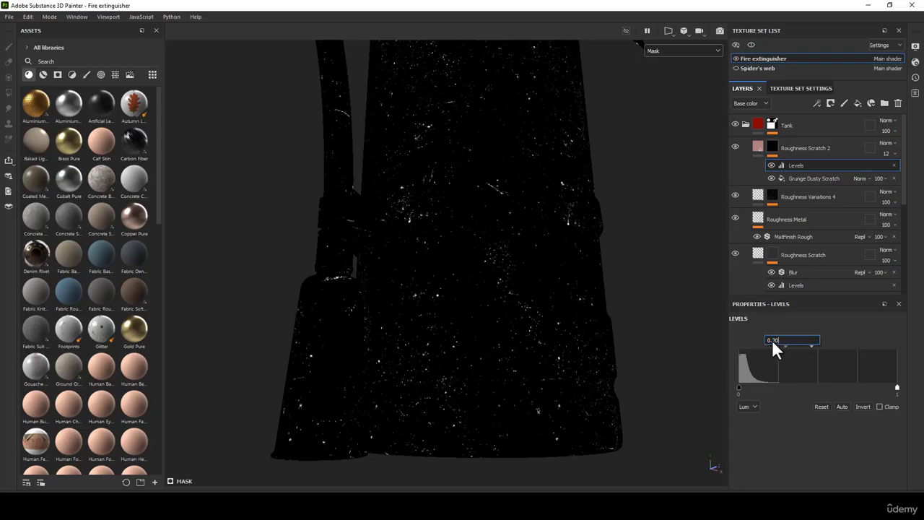
key("Return")
double_click(771, 340)
type("0.102")
key("Return")
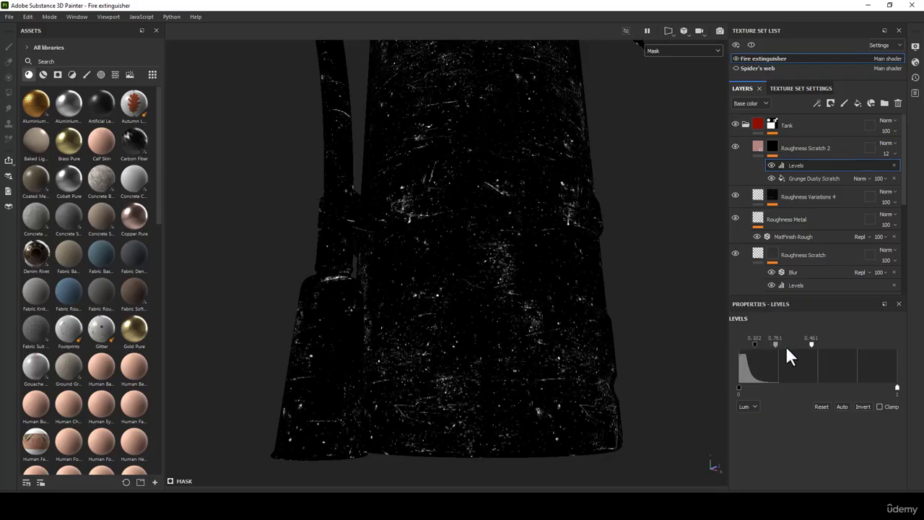
Add a filter effect to the Roughness Scratch 2 mask and assign the Blur filter to it.
left_click_drag(483, 223, 507, 204, "alt")
middle_click_drag(507, 204, 508, 317, "alt")
middle_click_drag(495, 256, 484, 262, "alt")
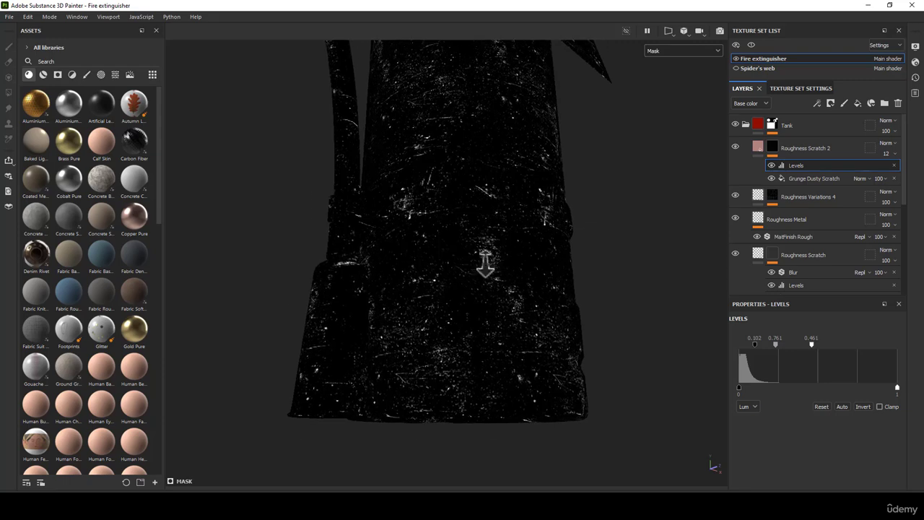
right_click_drag(485, 262, 714, 345, "alt")
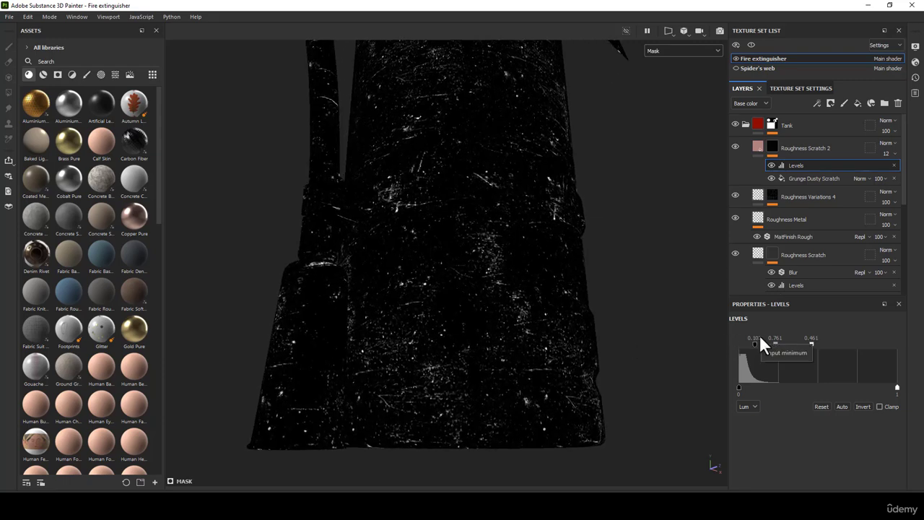
right_click_drag(474, 284, 508, 282, "alt")
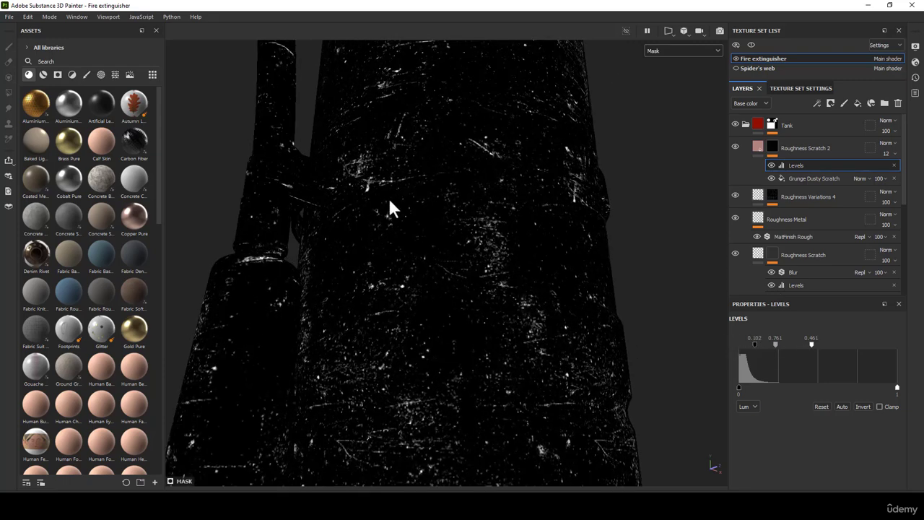
right_click(773, 148)
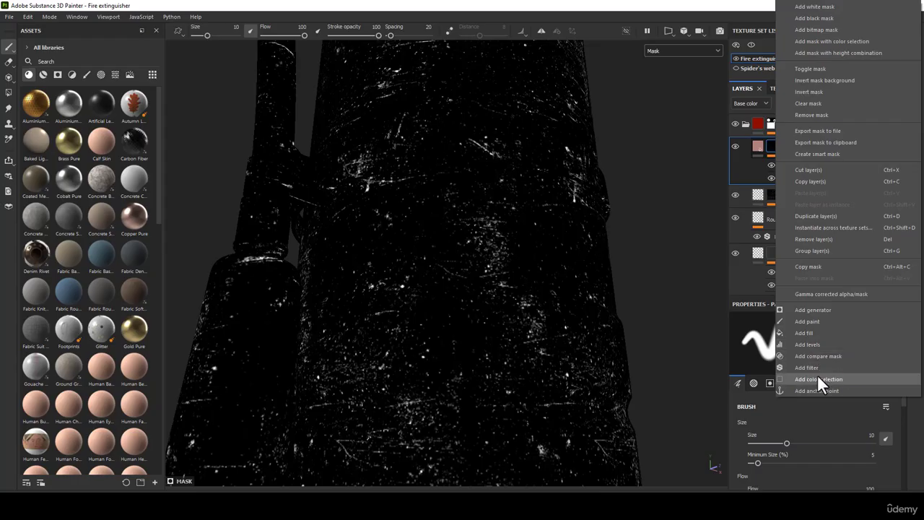
left_click(807, 367)
left_click(808, 346)
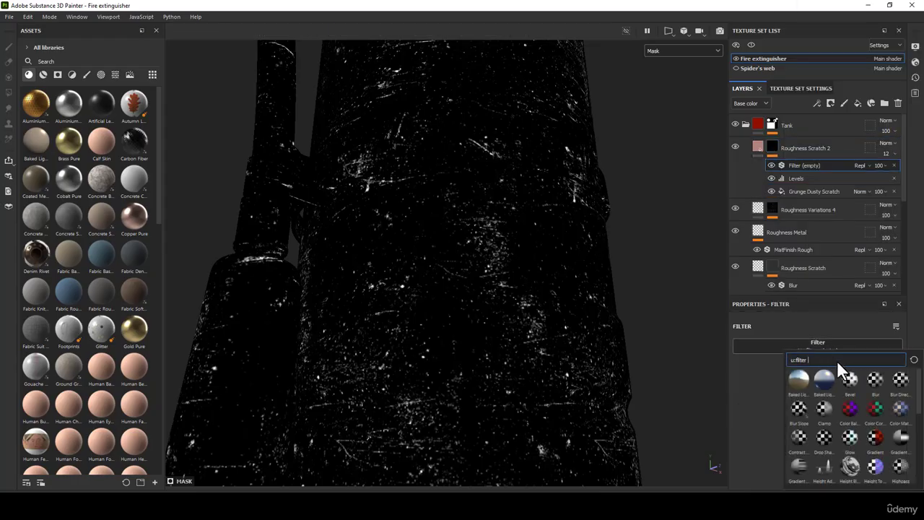
type("blu")
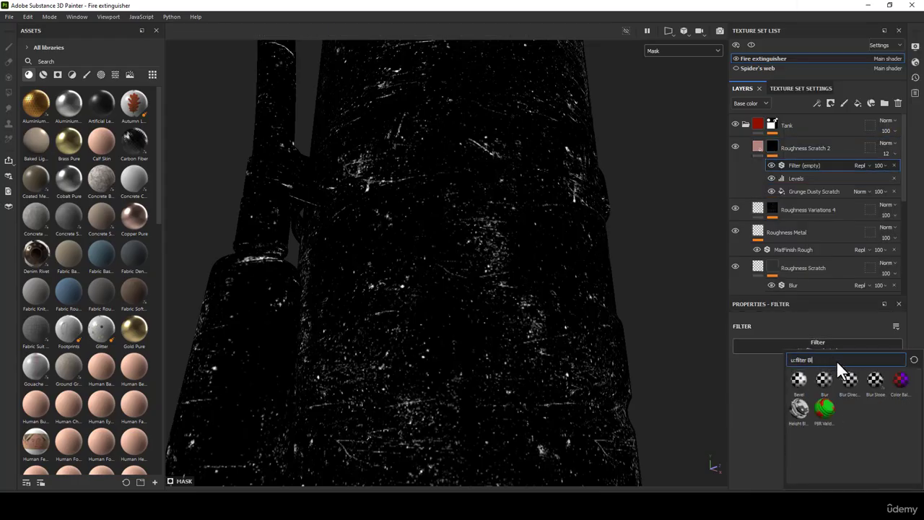
left_click(796, 382)
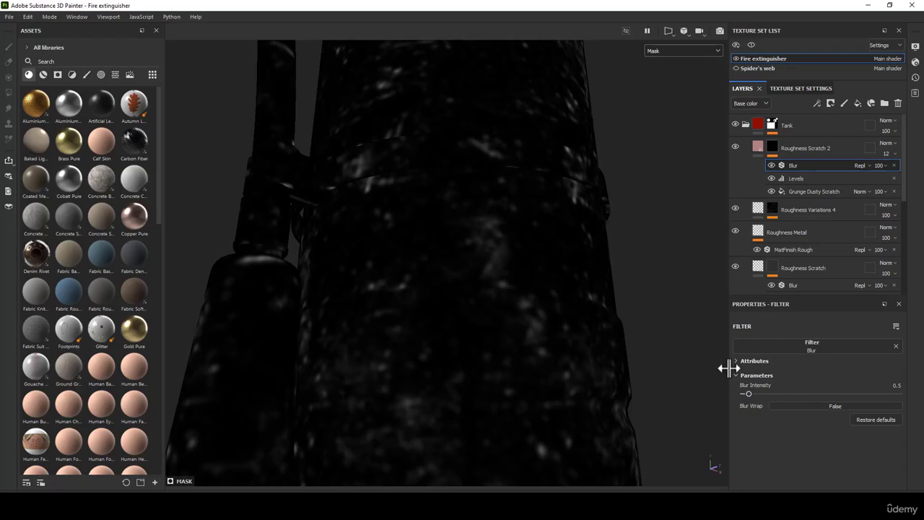
Set the Blur filter's intensity to 0.06.
left_click_drag(747, 390, 744, 392)
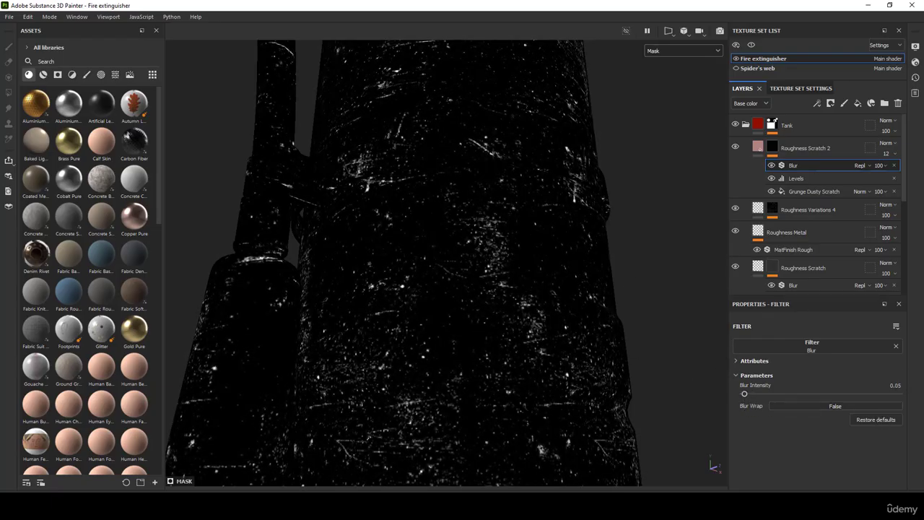
left_click(895, 385)
left_click_drag(901, 386, 900, 386)
type("6")
key("Return")
left_click_drag(534, 225, 548, 260, "alt")
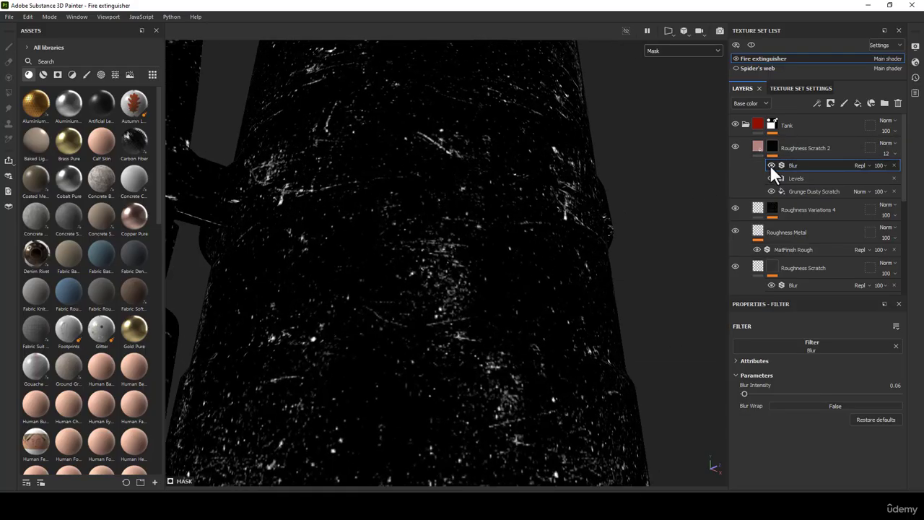
scroll(469, 258, "down", 5)
middle_click_drag(449, 181, 487, 233, "alt")
left_click_drag(496, 261, 498, 273, "alt")
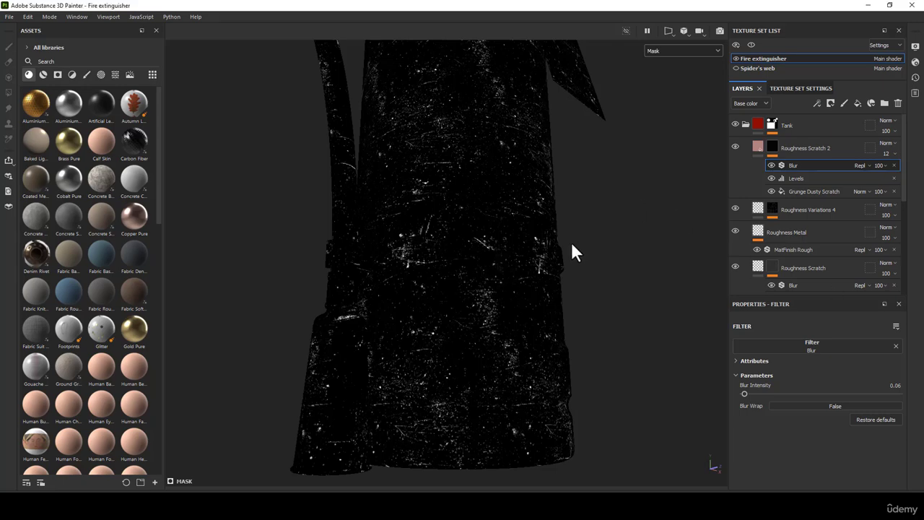
Return to the material view, examine the scratches on the tank, and check the tank's look in Marmoset Toolbag for comparison.
key("m")
middle_click_drag(508, 132, 523, 205, "alt")
right_click_drag(523, 206, 542, 291, "alt")
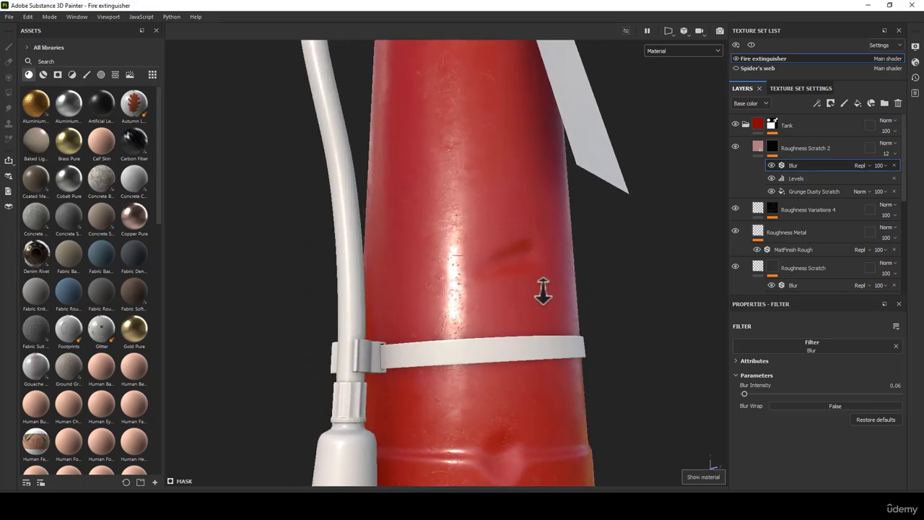
left_click_drag(525, 209, 452, 132, "alt")
left_click_drag(440, 277, 482, 227, "alt")
right_click_drag(481, 227, 514, 296, "alt")
scroll(475, 201, "down", 4)
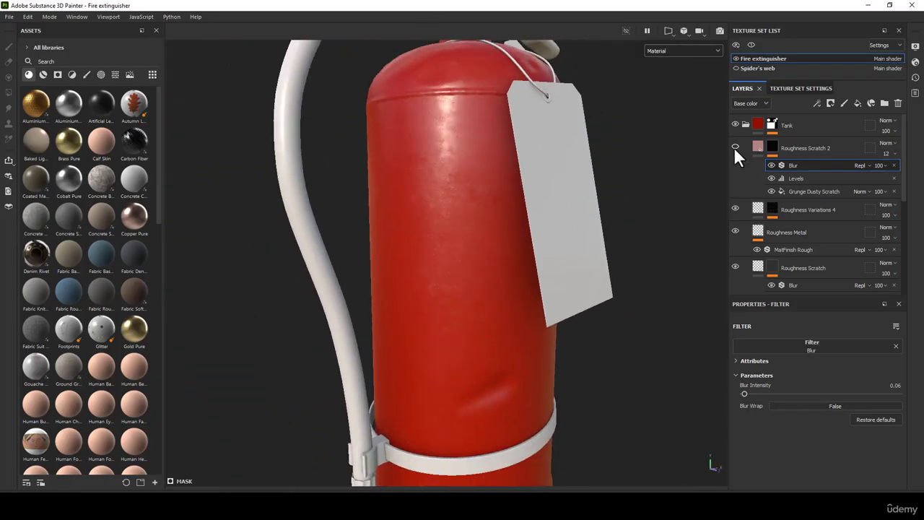
middle_click_drag(478, 285, 475, 159, "alt")
left_click_drag(475, 159, 456, 247, "alt")
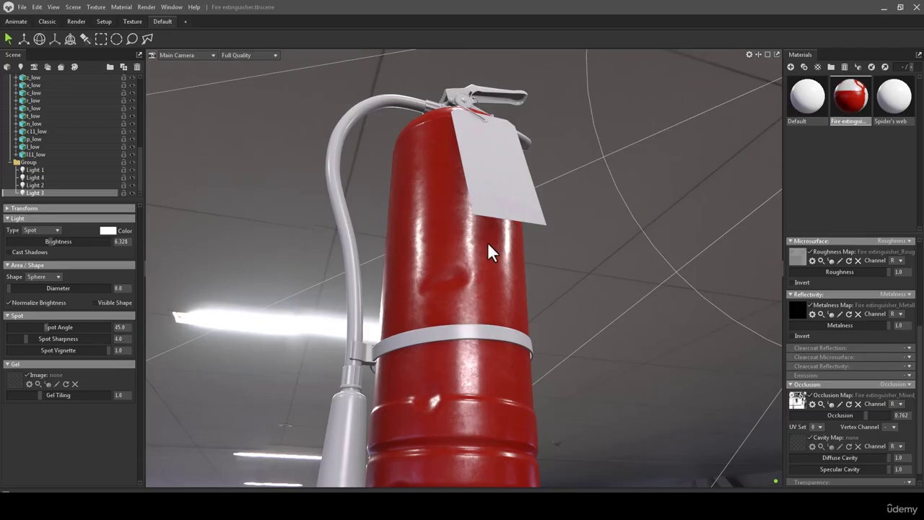
left_click_drag(489, 252, 491, 311)
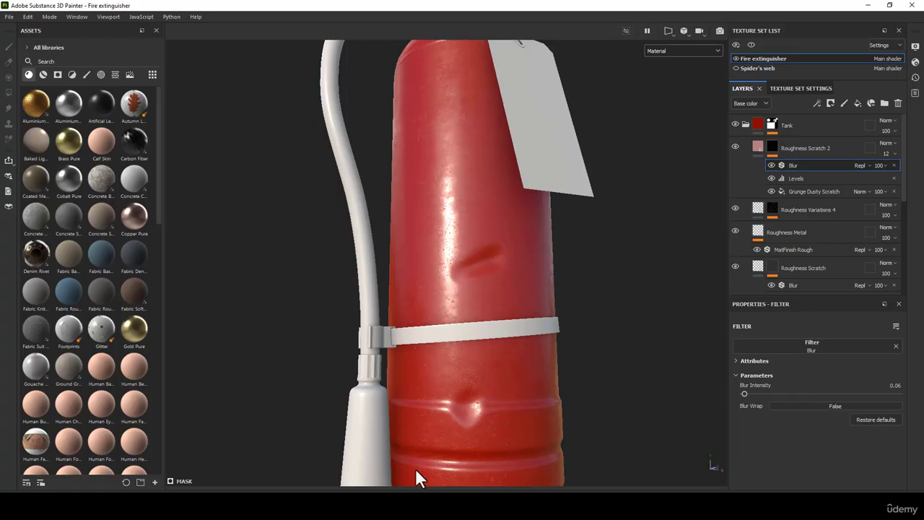
Export the textures again with the current settings and check the tank's updated scratches in Marmoset Toolbag.
left_click(8, 16)
left_click(42, 143)
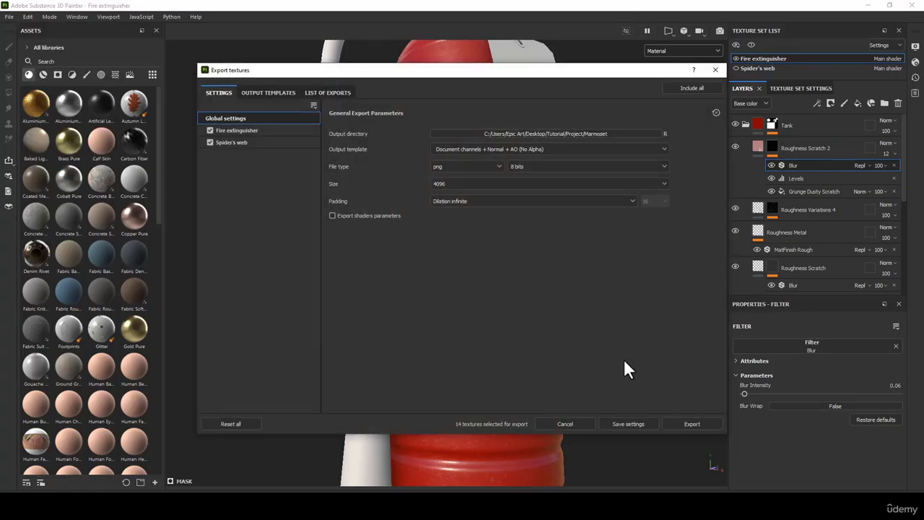
left_click(694, 425)
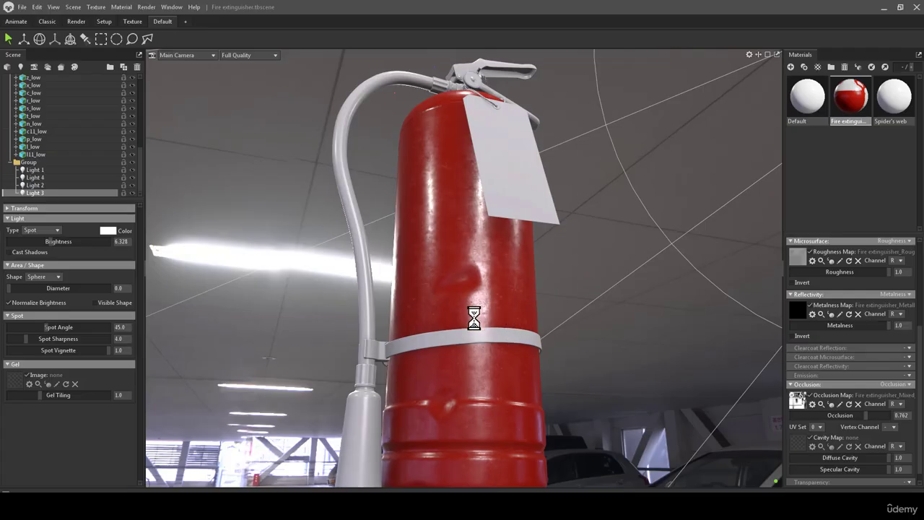
left_click_drag(474, 319, 501, 389)
left_click_drag(433, 455, 480, 391)
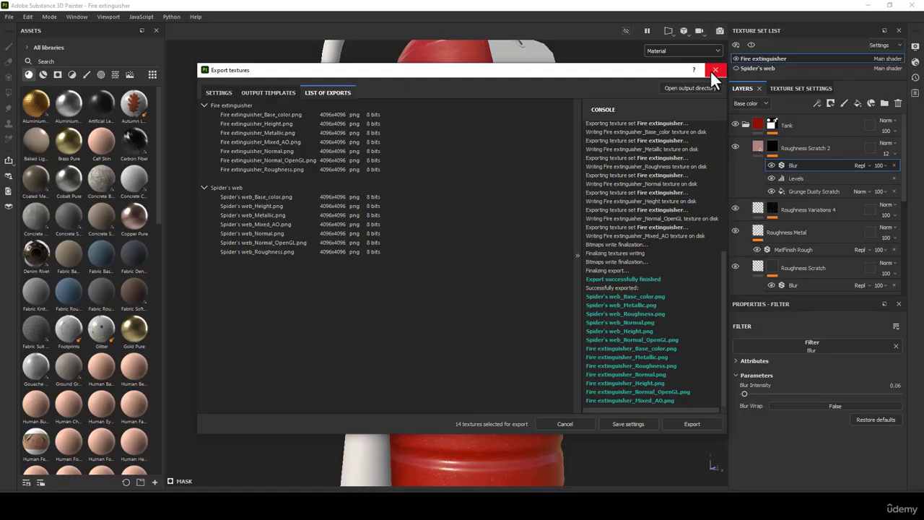
left_click(713, 71)
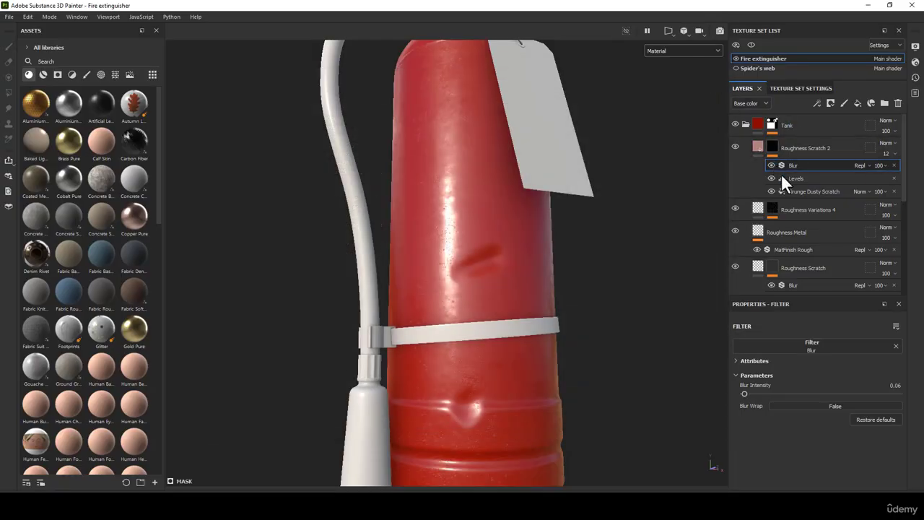
left_click(817, 190)
scroll(837, 361, "down", 4)
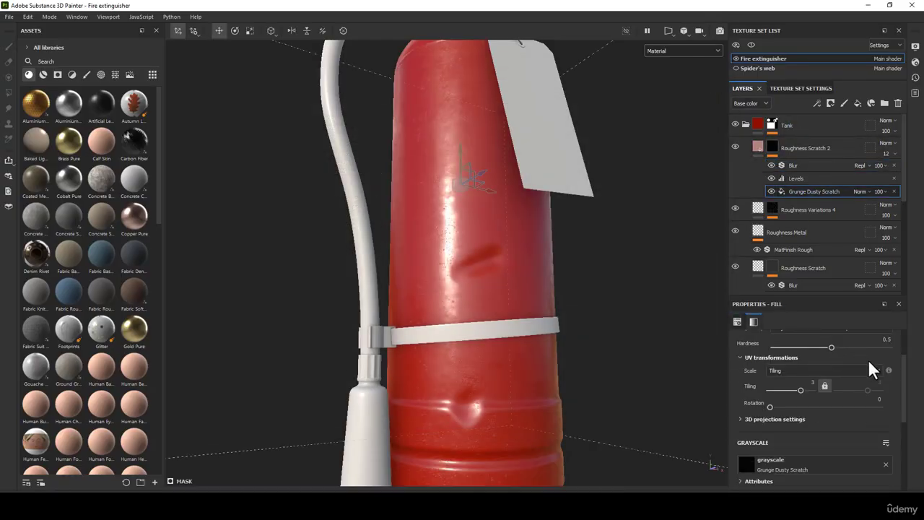
scroll(870, 365, "down", 3)
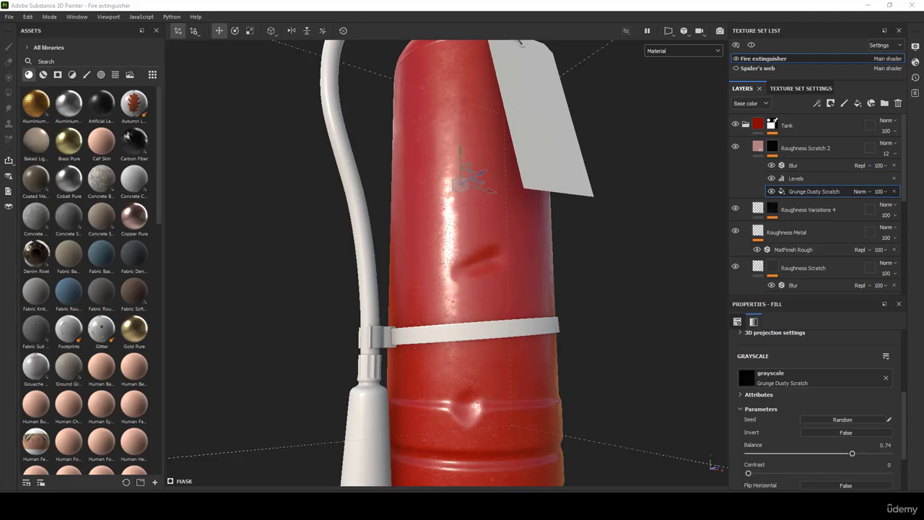
Add a fill layer above Roughness Scratch 2 in the Tank folder and name it Roughness Variations 5.
left_click(758, 147)
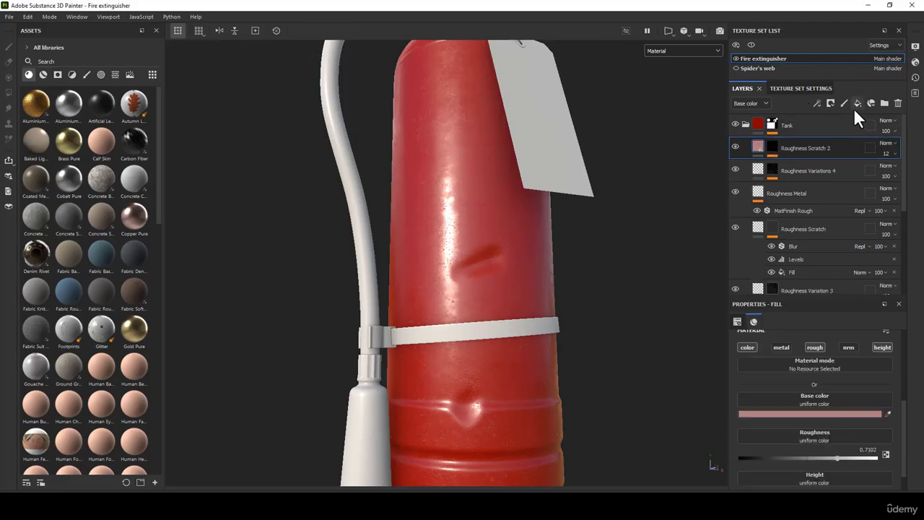
left_click(857, 104)
double_click(834, 192)
key("ctrl+c")
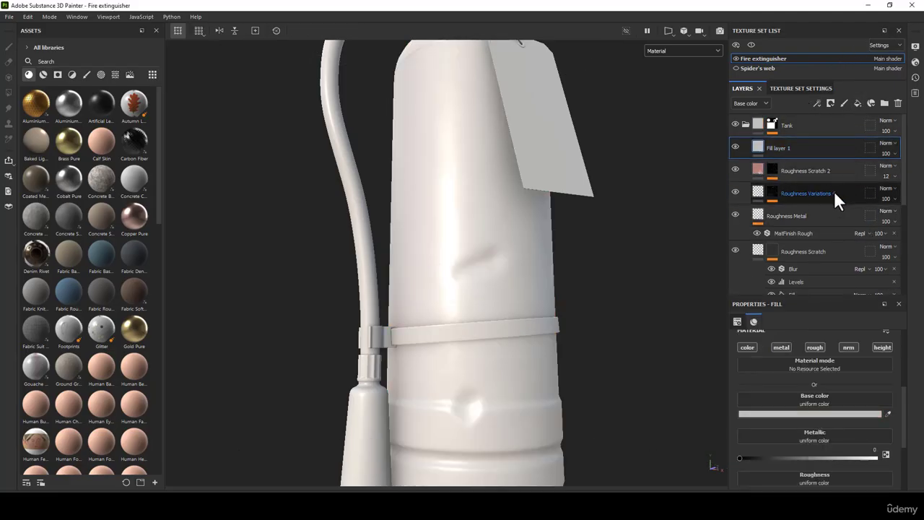
right_click(835, 194)
left_click(830, 233)
double_click(781, 148)
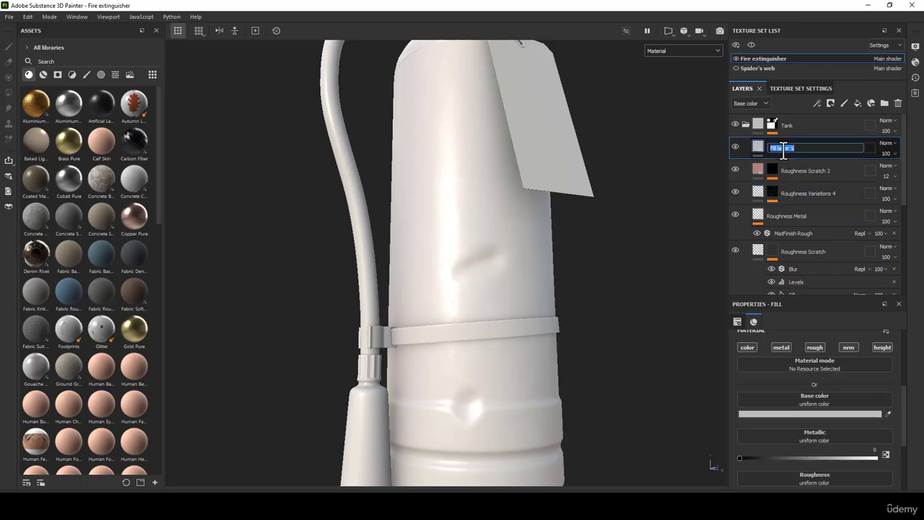
key("ctrl+v")
key("BackSpace")
key("Return")
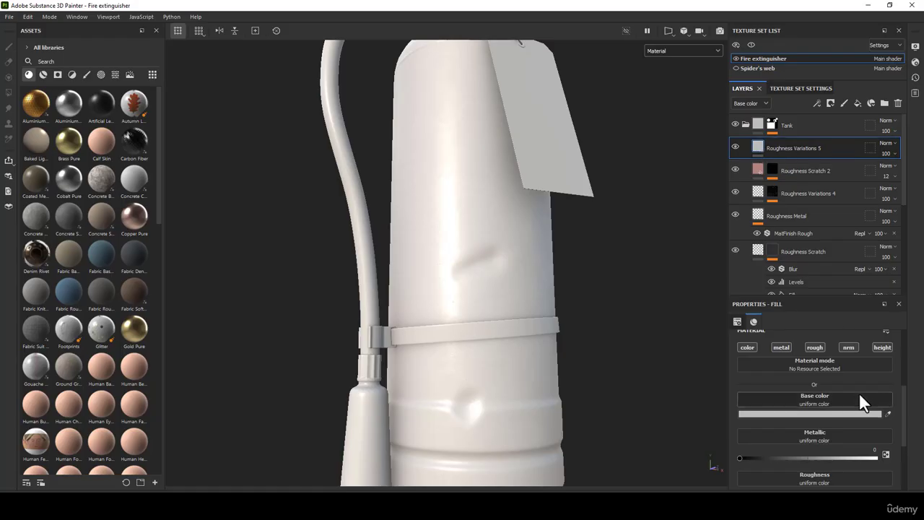
Disable the metal, color and normal channels of the Roughness Variations 5 layer.
left_click(781, 347)
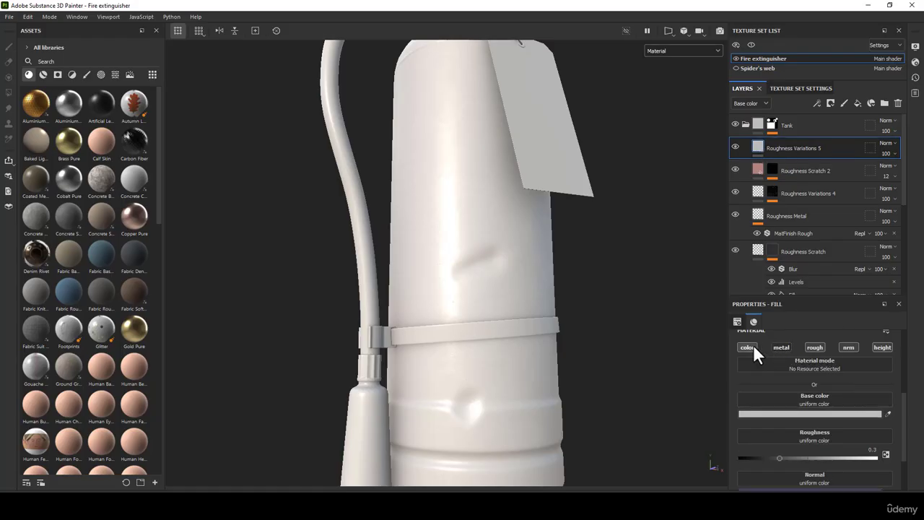
left_click(751, 346)
left_click(850, 347)
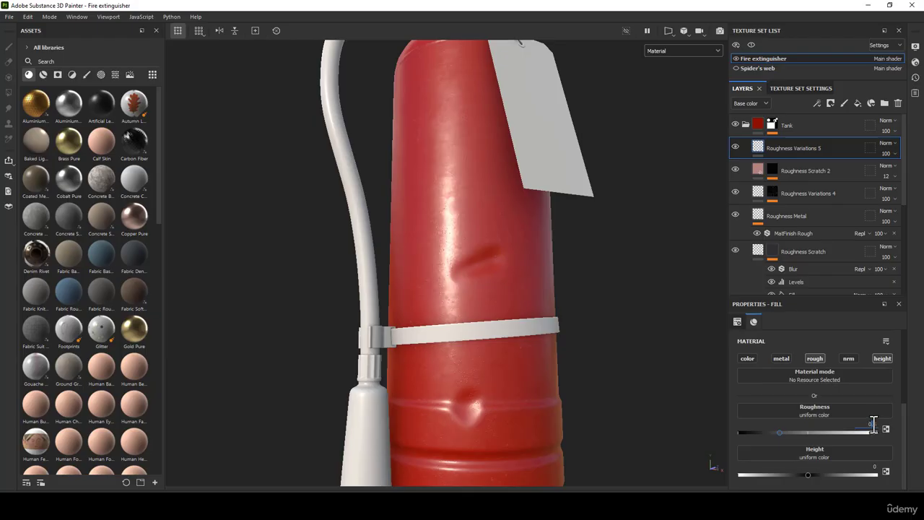
Set the Roughness Variations 5 layer's roughness to 0.2939 and its height to -0.0009.
left_click(775, 433)
left_click_drag(871, 425, 877, 424)
type("39")
left_click(876, 467)
type("-0.00")
type("9")
key("Return")
Add a black mask with a fill effect to the Roughness Variations 5 layer.
scroll(606, 309, "down", 2)
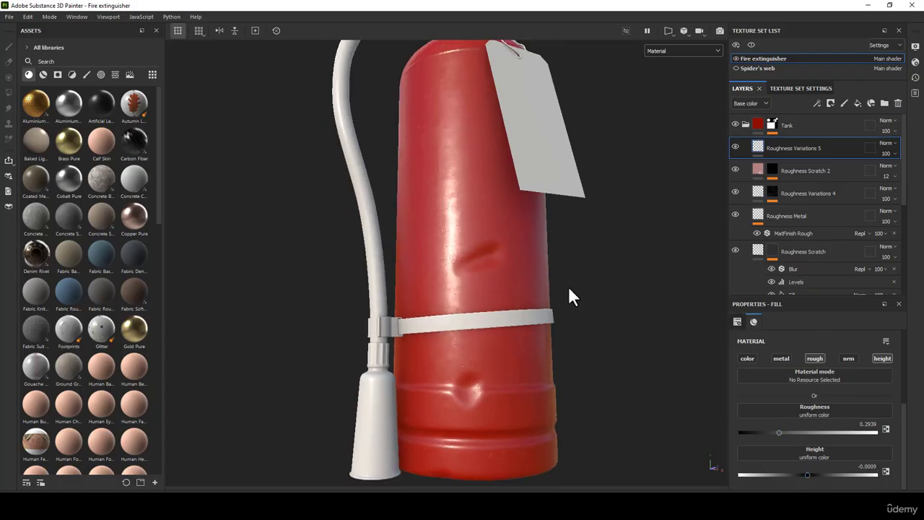
left_click_drag(568, 286, 543, 277, "alt")
middle_click_drag(542, 276, 557, 233, "alt")
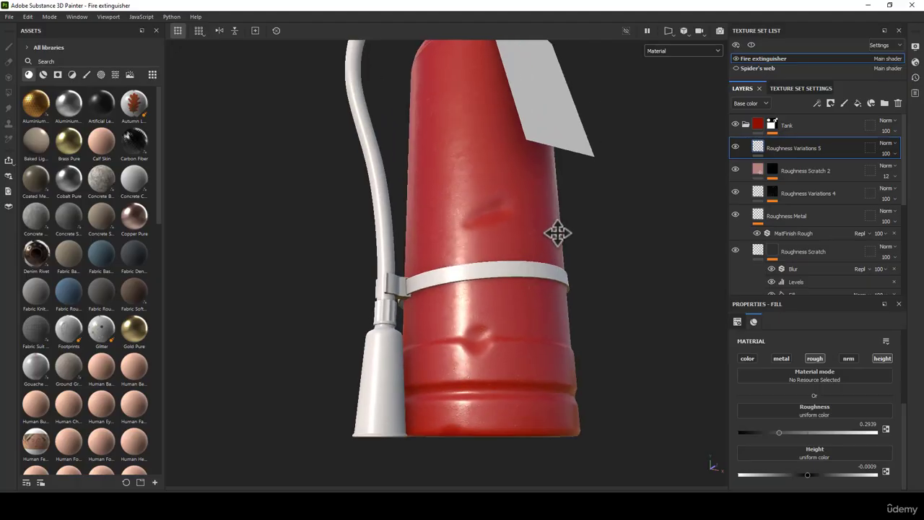
right_click(755, 147)
left_click(786, 163)
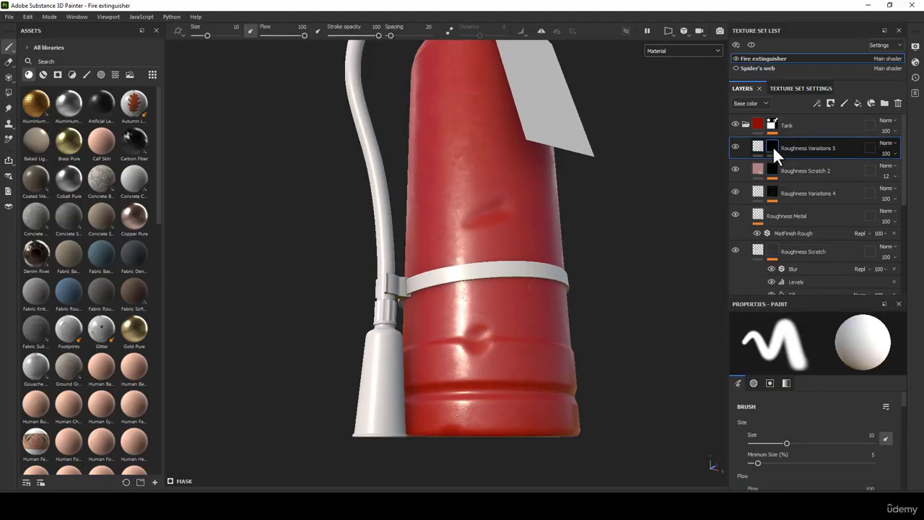
right_click(772, 145)
left_click(802, 333)
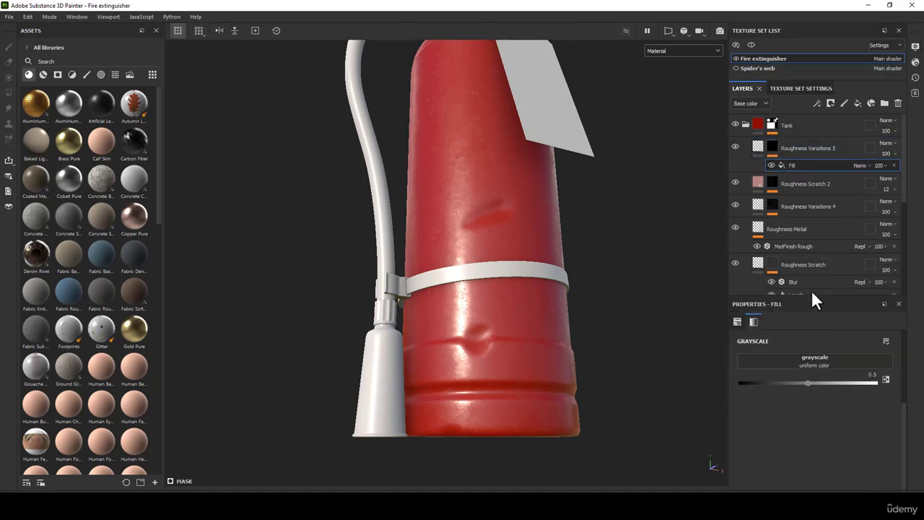
Search the grayscale resources for "Grunge Dust Sma" and assign Grunge Dust Small to the mask's fill.
left_click(823, 357)
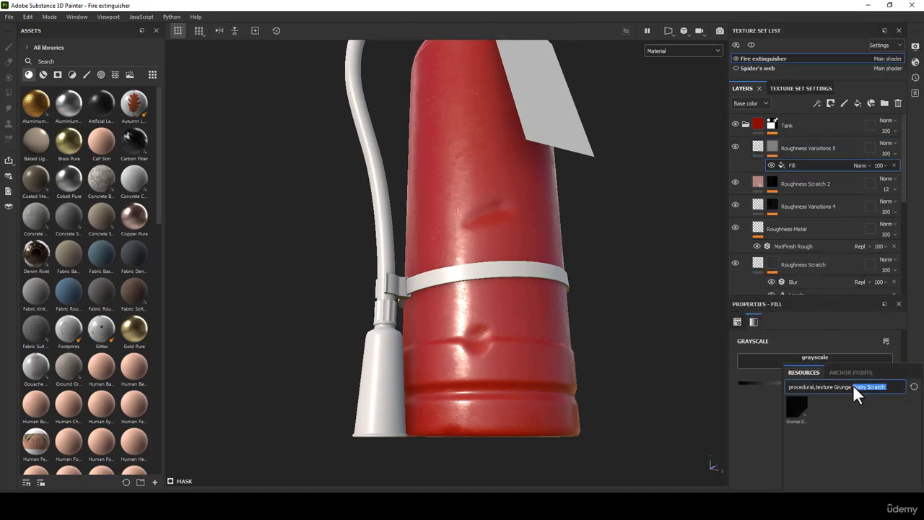
key("BackSpace")
type("Dus")
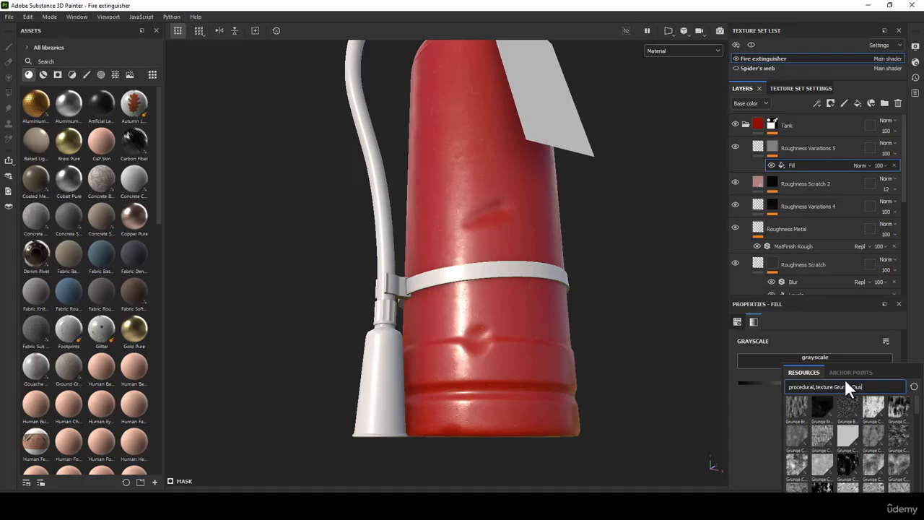
type("t S")
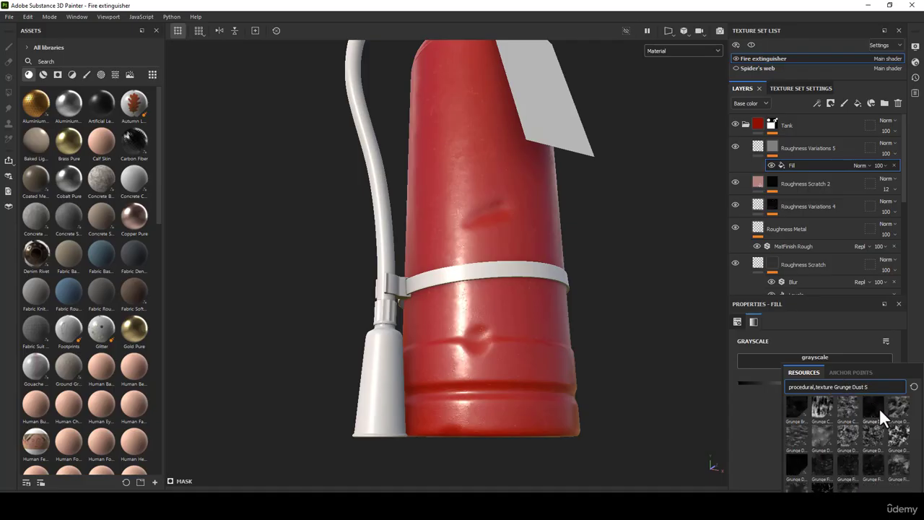
mouse_move(880, 408)
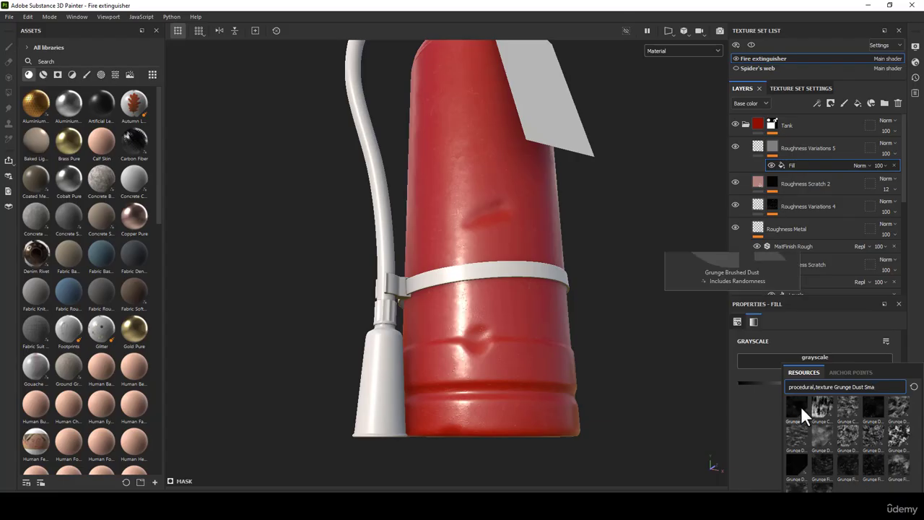
mouse_move(833, 440)
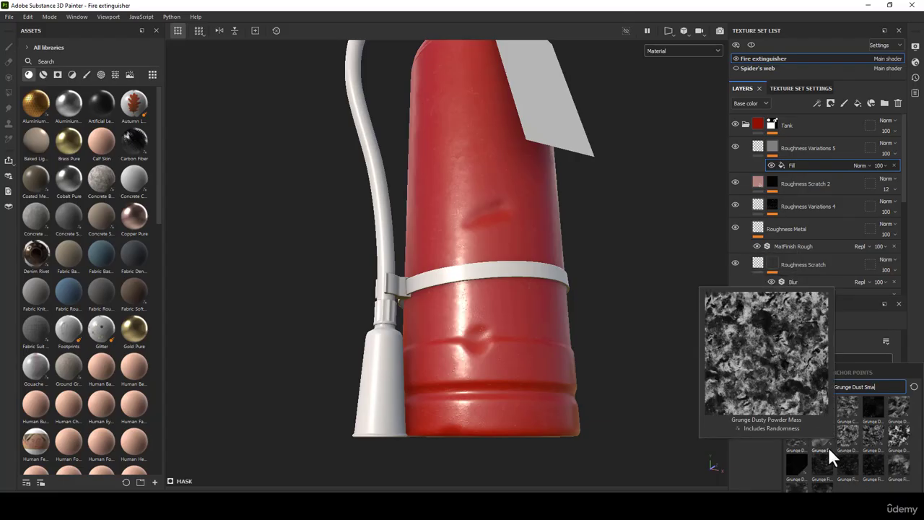
mouse_move(803, 462)
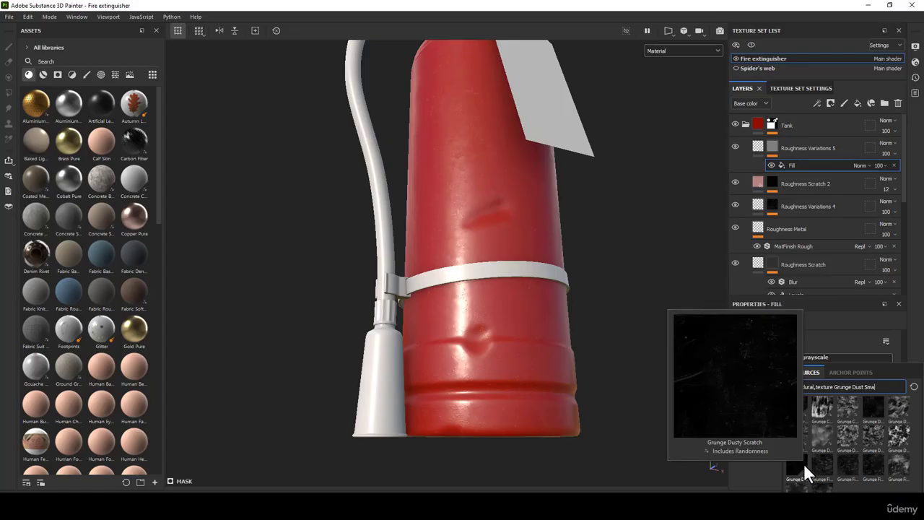
mouse_move(818, 488)
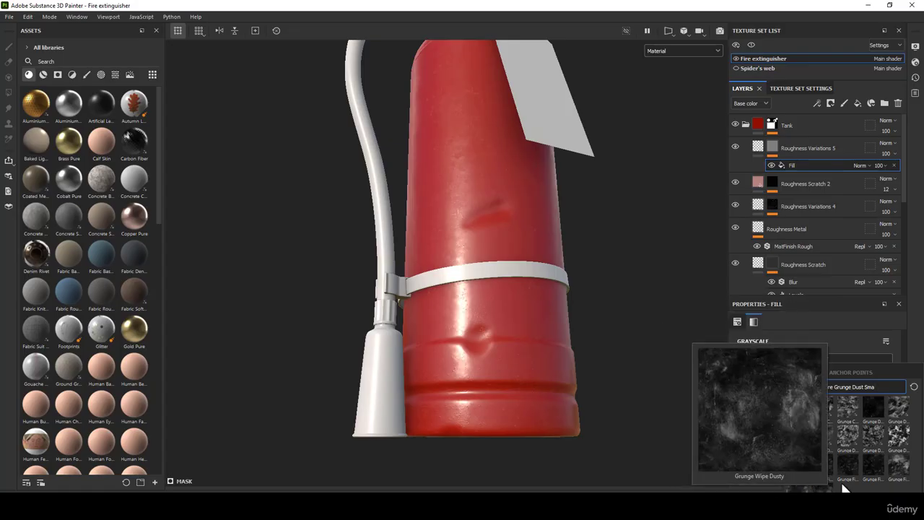
left_click(871, 408)
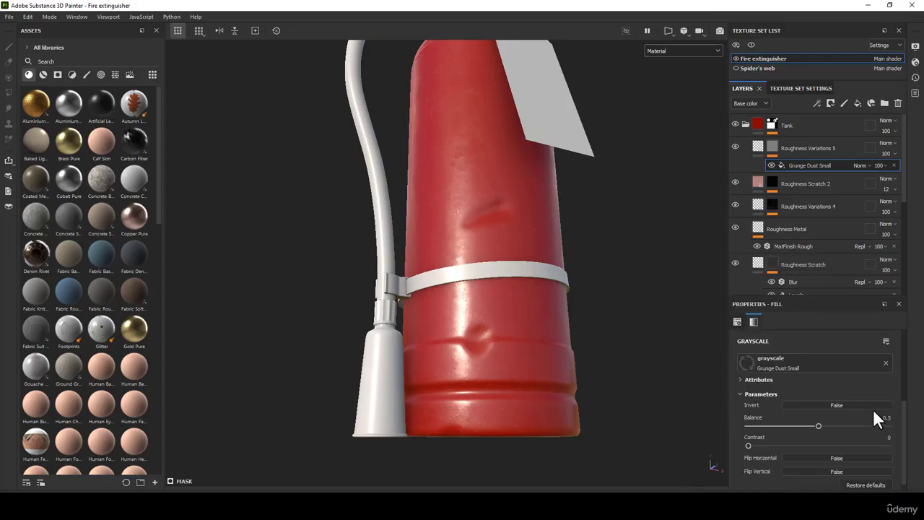
Display the mask channel on the model and raise the Grunge Dust Small balance to 0.82.
left_click(667, 51)
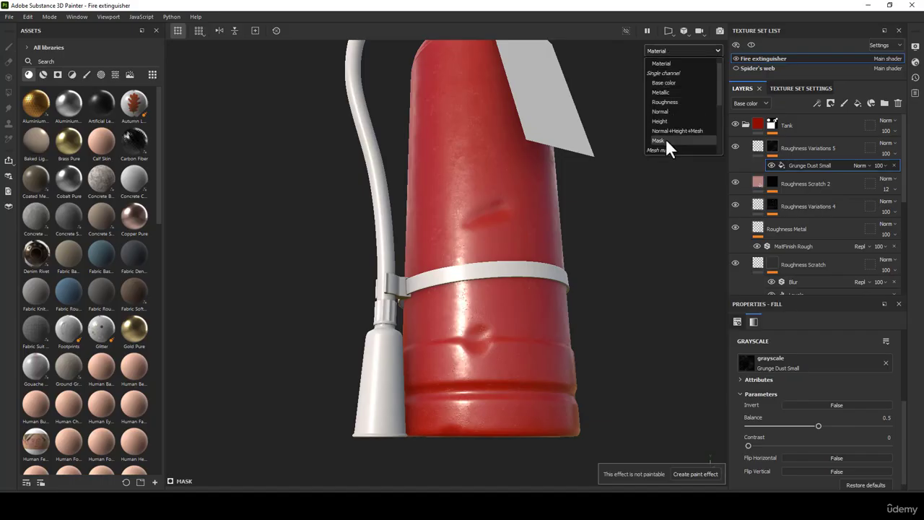
left_click(665, 143)
left_click_drag(590, 187, 455, 177, "alt")
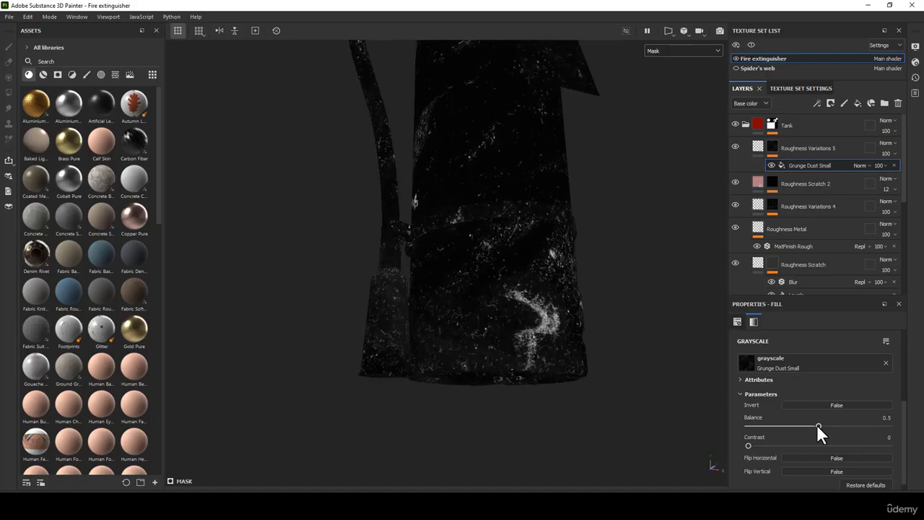
left_click_drag(817, 426, 863, 426)
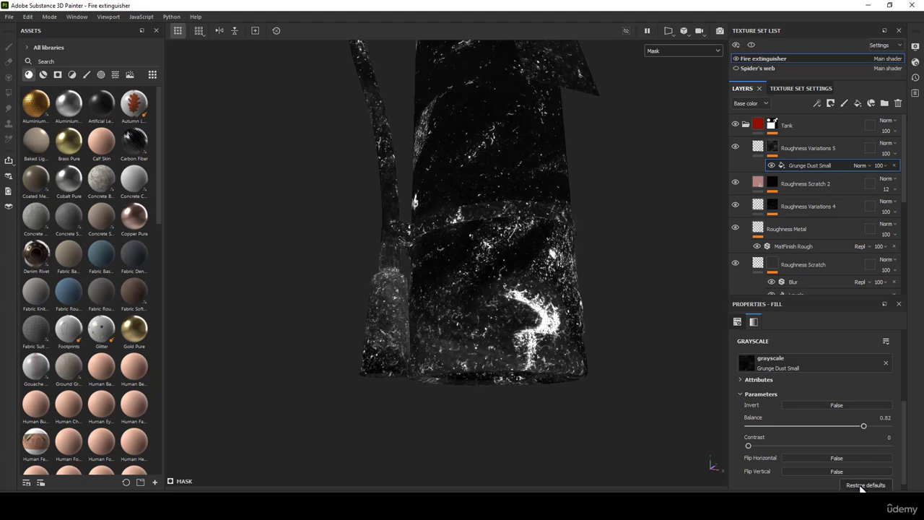
Set the grunge fill's tiling to 4 and its projection to Tri-planar projection.
scroll(830, 390, "up", 3)
type("4")
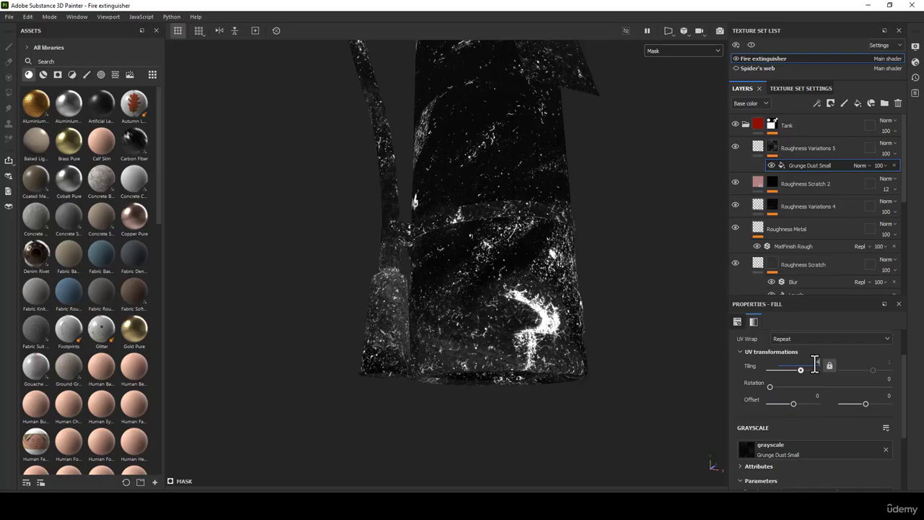
key("Return")
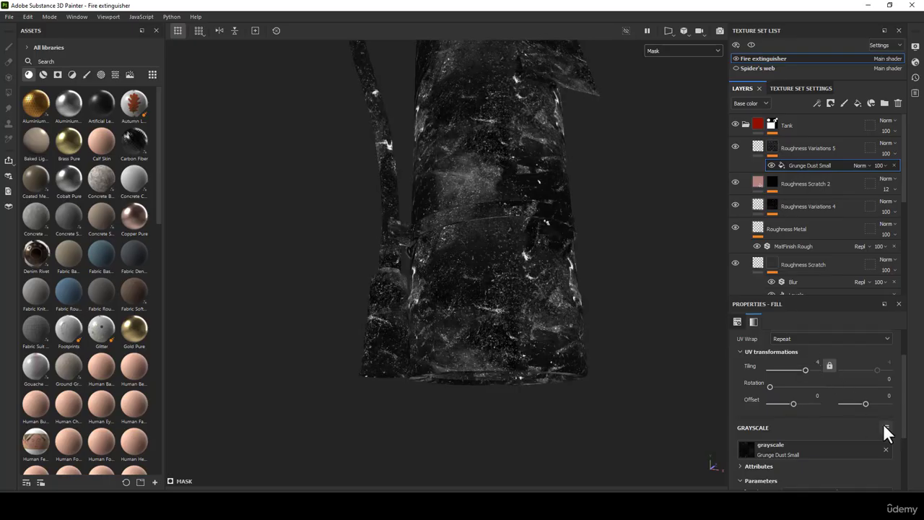
scroll(888, 433, "up", 1)
left_click(792, 357)
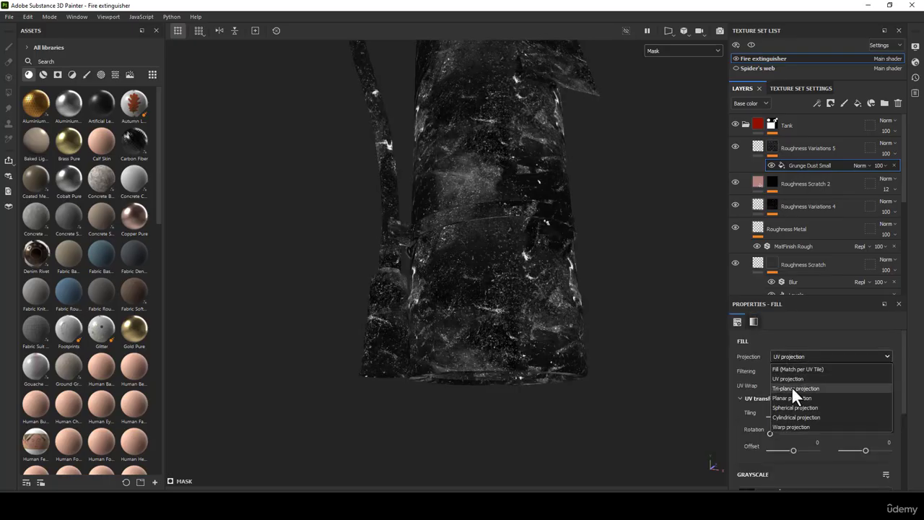
left_click(791, 388)
scroll(834, 388, "down", 1)
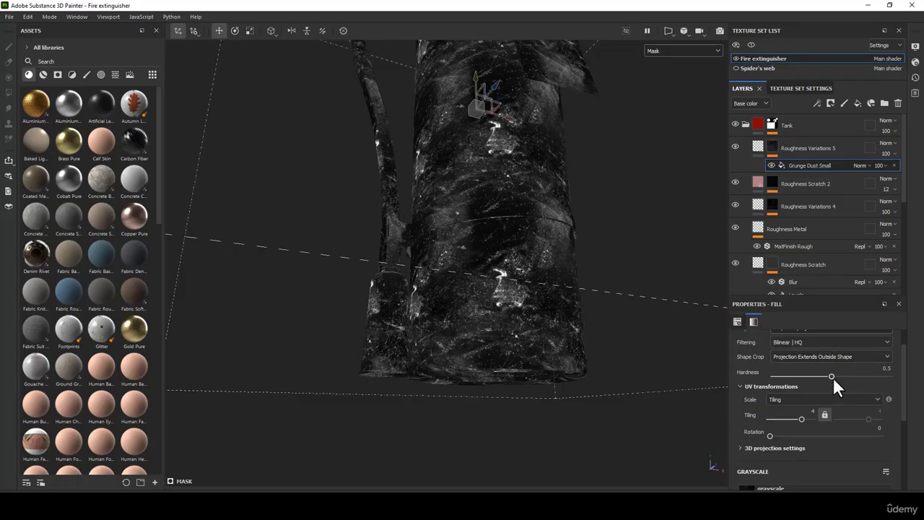
Examine the dust mask's distribution over the tank, then return to the material view and inspect the surface.
left_click_drag(450, 225, 504, 202, "alt")
middle_click_drag(505, 202, 491, 253, "alt")
mouse_move(492, 262)
left_mouse_down("alt")
mouse_move(490, 249)
mouse_move(503, 243)
mouse_move(458, 245)
mouse_move(515, 240)
mouse_move(489, 261)
left_mouse_up("alt")
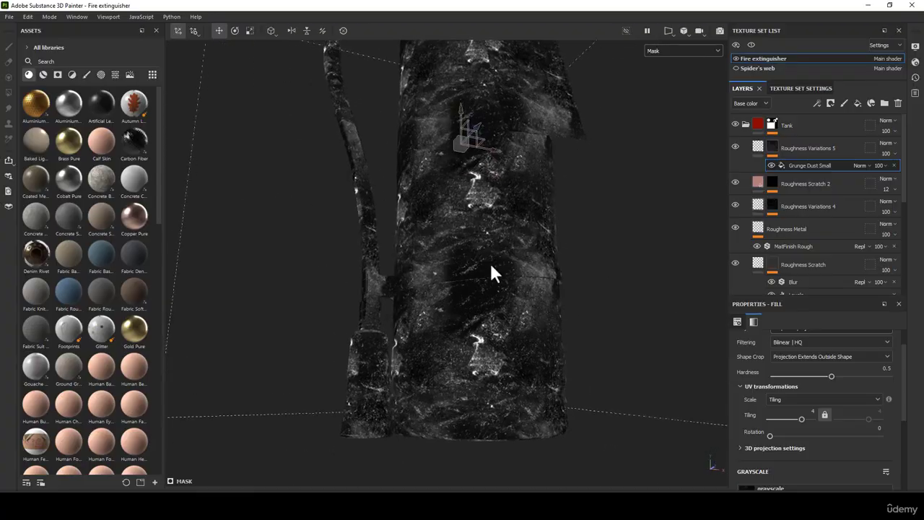
middle_click_drag(500, 211, 493, 238, "alt")
scroll(491, 241, "up", 3)
key("m")
scroll(489, 243, "down", 3)
left_click_drag(487, 244, 472, 264, "alt")
right_click_drag(471, 266, 478, 264, "shift")
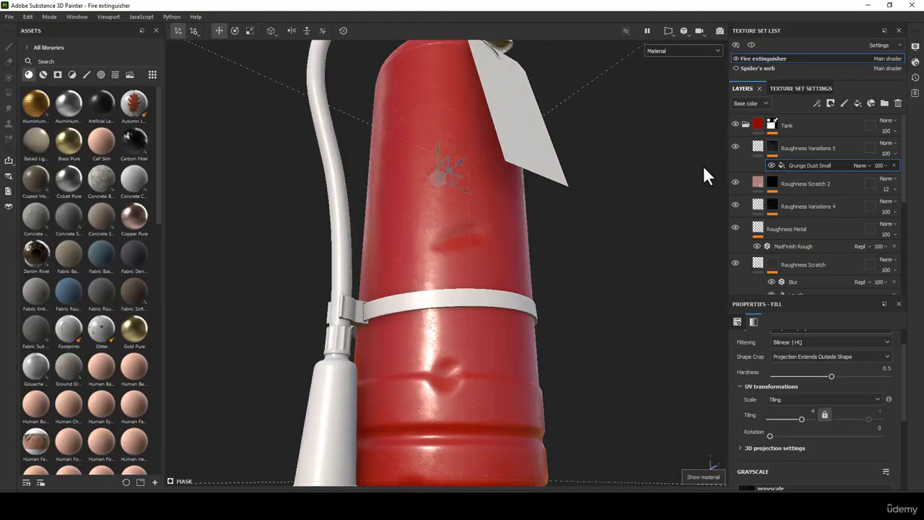
Compare the tank's surface with the Roughness Variations 5 layer hidden and shown.
left_click(737, 145)
left_click_drag(485, 205, 478, 241, "alt")
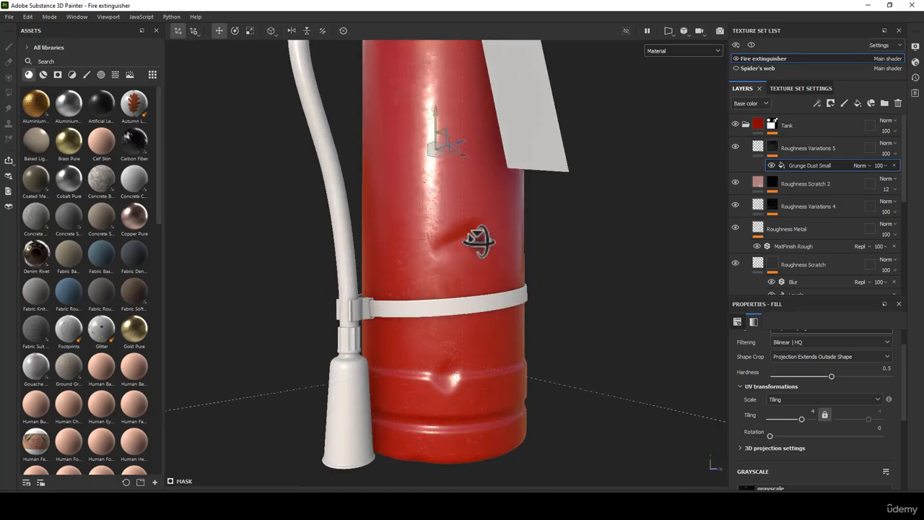
left_click(736, 146)
left_click(735, 146)
left_click(736, 146)
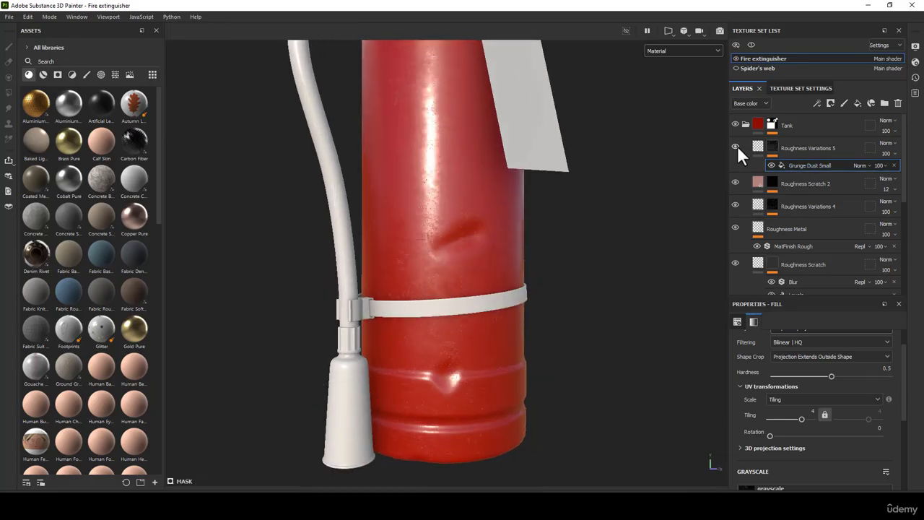
Toggle the Roughness Variations 5 layer's visibility while inspecting the tank from several sides, and check the current look in Marmoset Toolbag.
left_click(737, 145)
left_click_drag(715, 165, 510, 268, "alt")
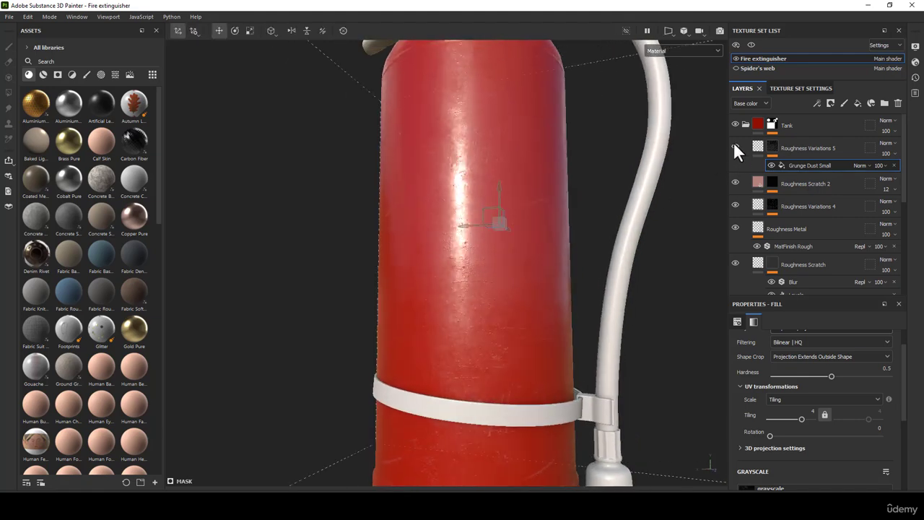
left_click_drag(650, 187, 672, 186, "alt")
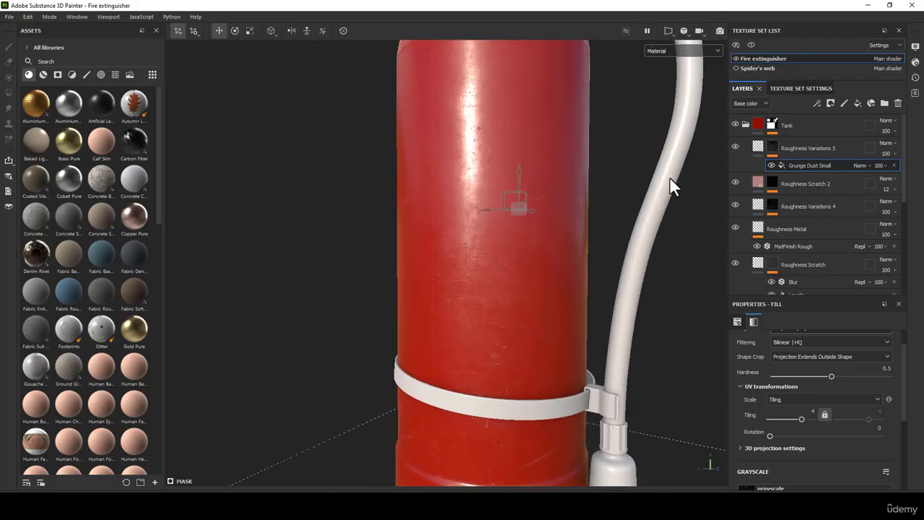
left_click(734, 147)
left_click_drag(517, 221, 393, 242, "alt")
right_click_drag(392, 240, 511, 365, "shift")
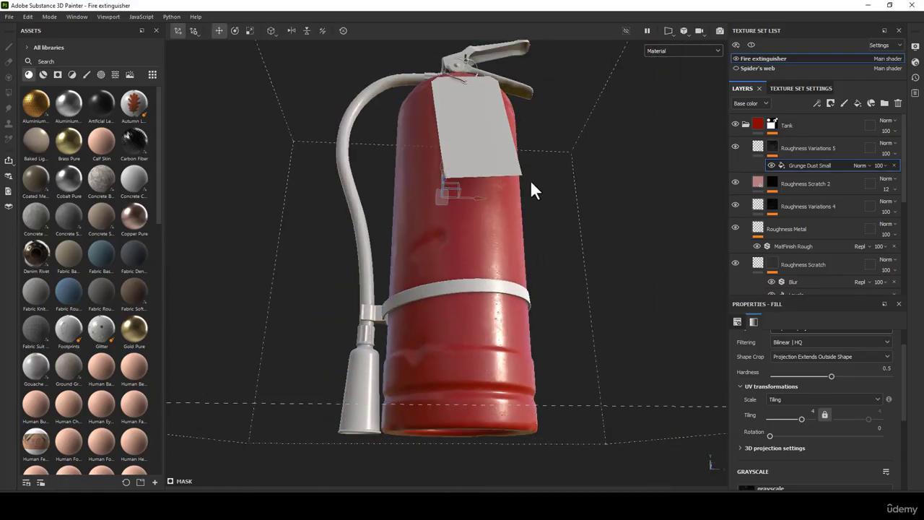
left_click_drag(530, 179, 483, 267, "alt")
right_click_drag(483, 267, 440, 366, "shift")
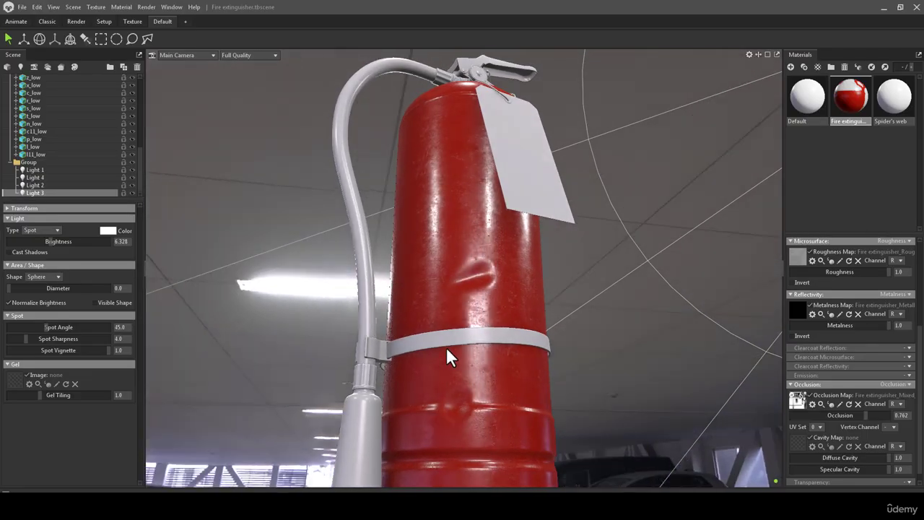
left_click_drag(446, 347, 431, 344, "shift")
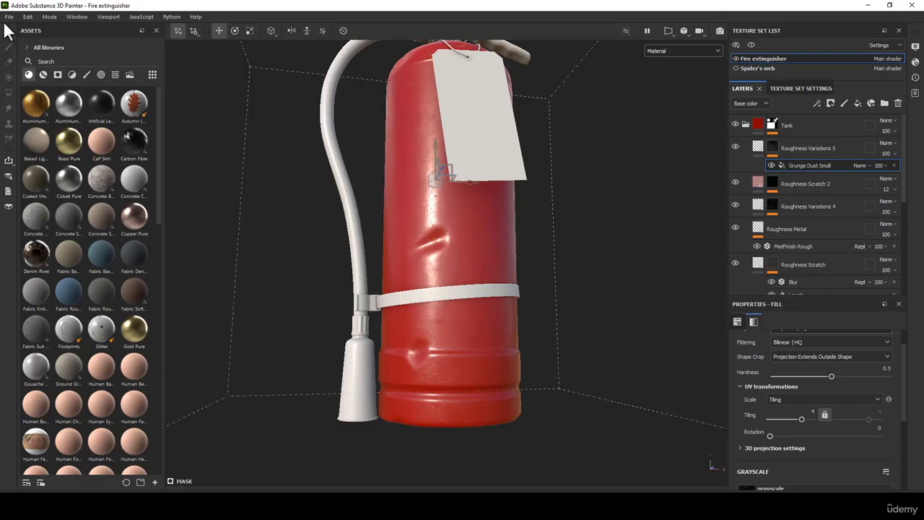
Export both texture sets as 8-bit PNG at 4096 with the Document channels + Normal + AO (No Alpha) template.
left_click(9, 16)
left_click(32, 146)
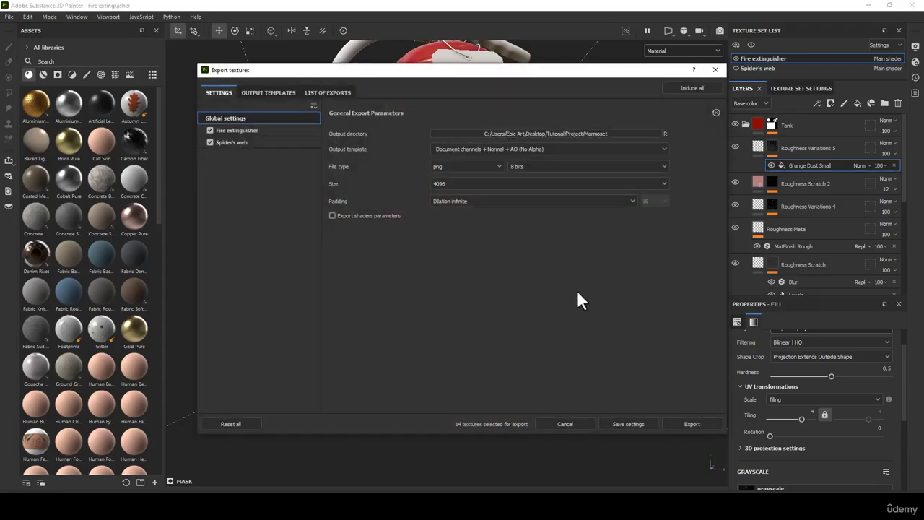
left_click(689, 426)
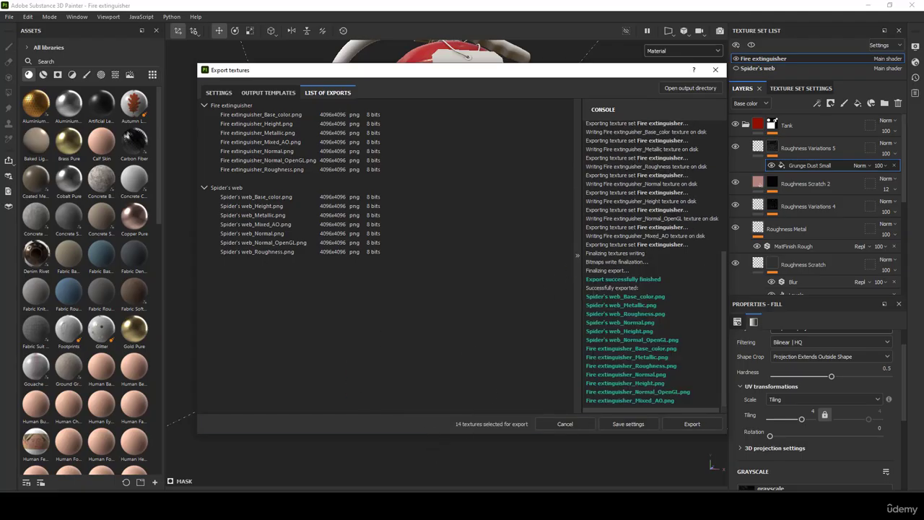
Inspect the re-exported tank textures under different lighting in Marmoset Toolbag, then return to Substance 3D Painter and close the export window.
key("alt+Tab")
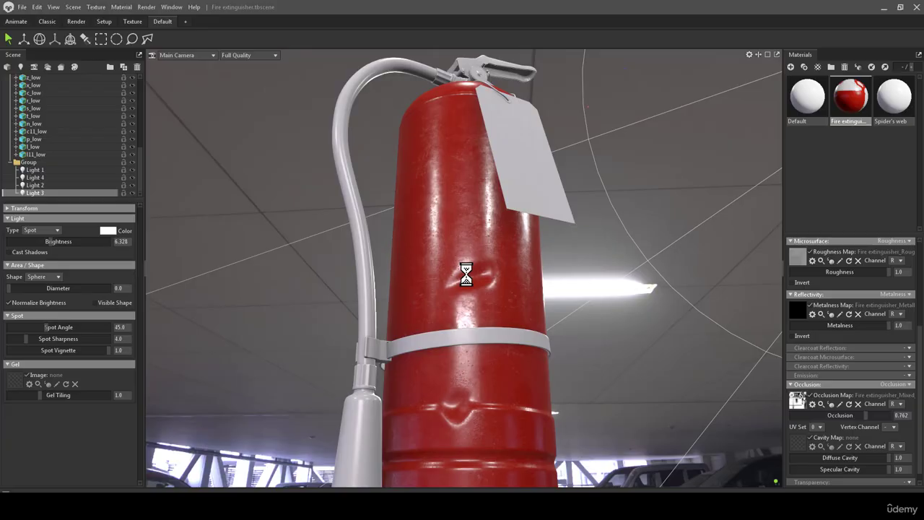
mouse_move(468, 274)
left_mouse_down()
mouse_move(467, 303)
mouse_move(504, 328)
mouse_move(536, 304)
mouse_move(483, 281)
mouse_move(424, 384)
left_mouse_up()
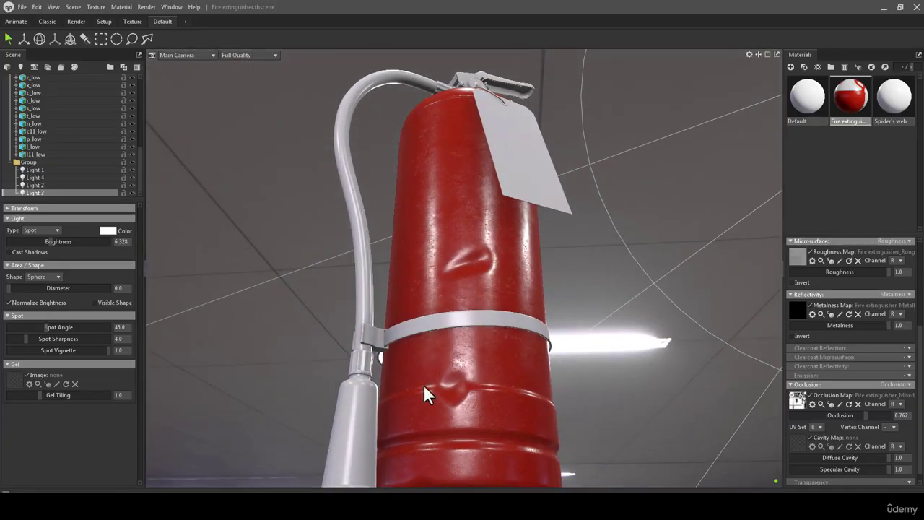
key("alt+Tab")
left_click(715, 71)
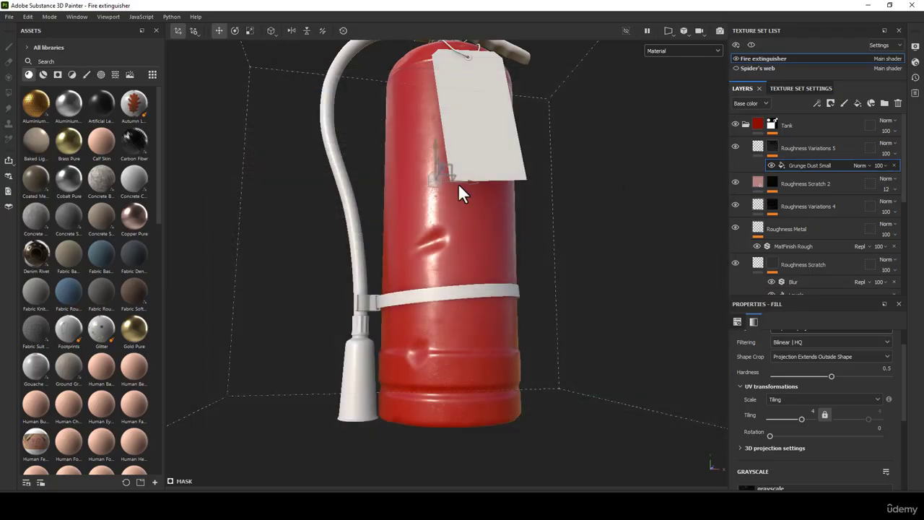
Add a fill layer above Roughness Variations 5 and name it Roughness Edge.
scroll(458, 183, "up", 2)
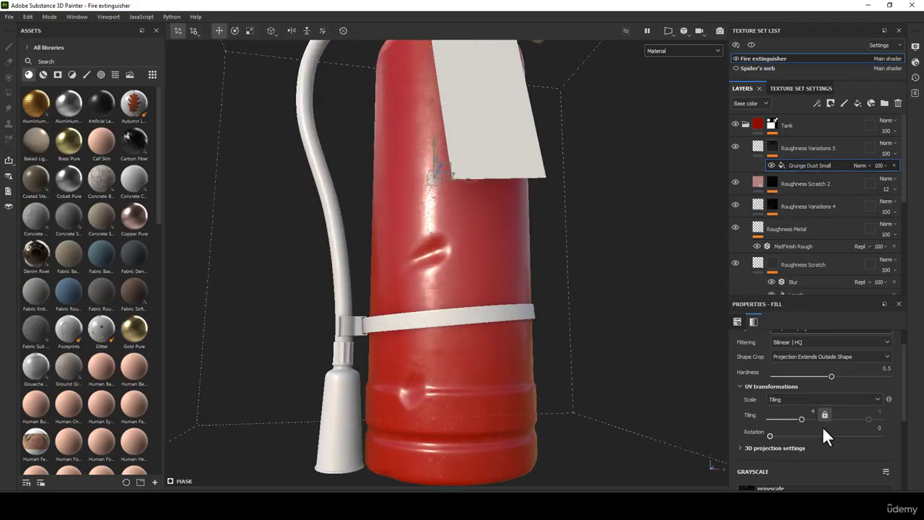
scroll(826, 410, "down", 1)
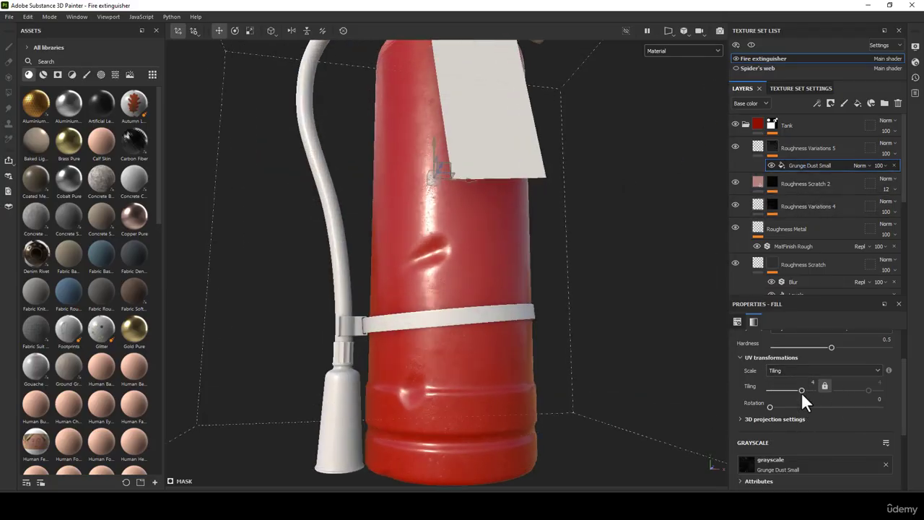
scroll(837, 400, "down", 2)
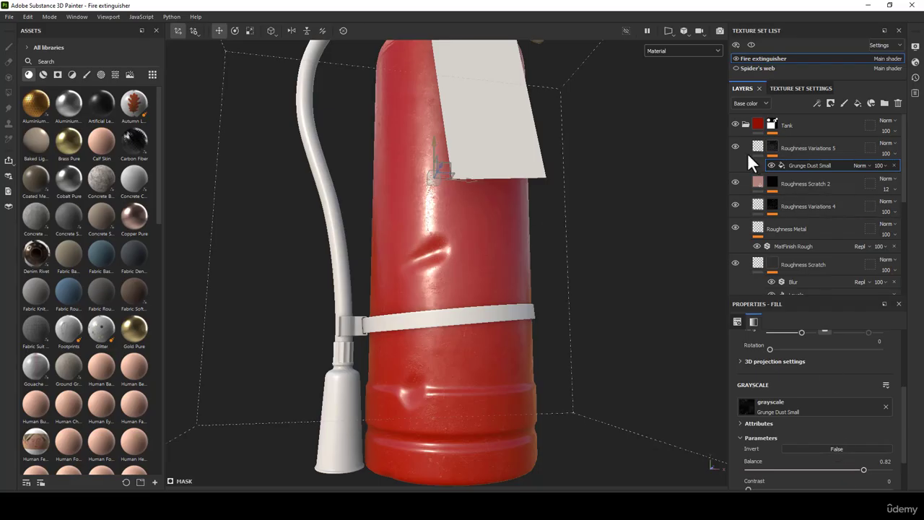
left_click(767, 147)
mouse_move(769, 150)
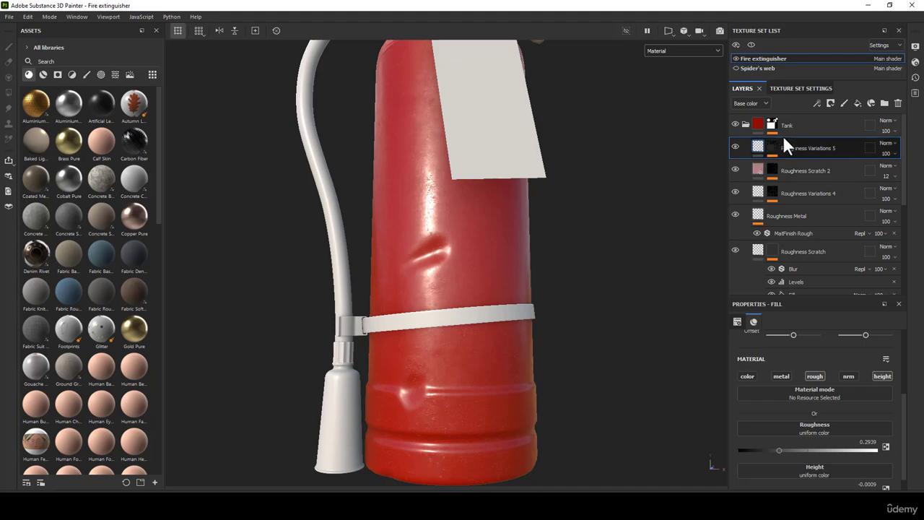
left_click(857, 104)
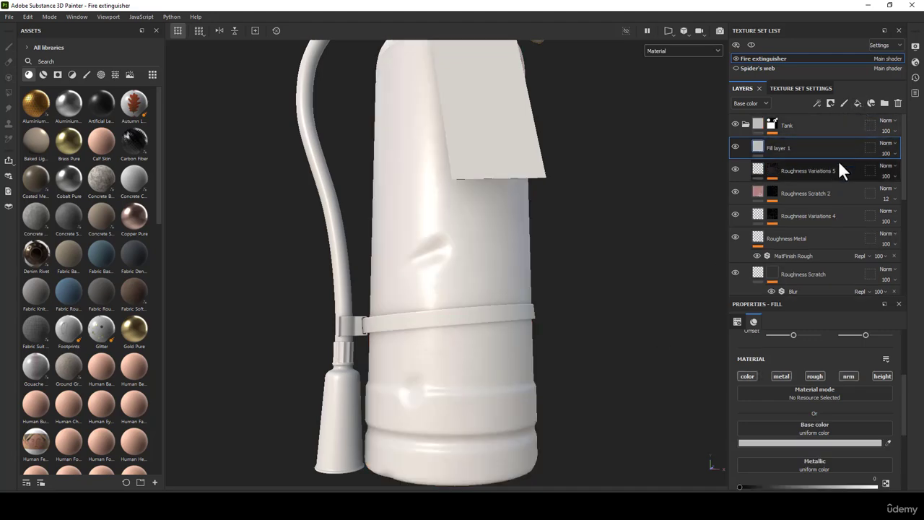
double_click(776, 147)
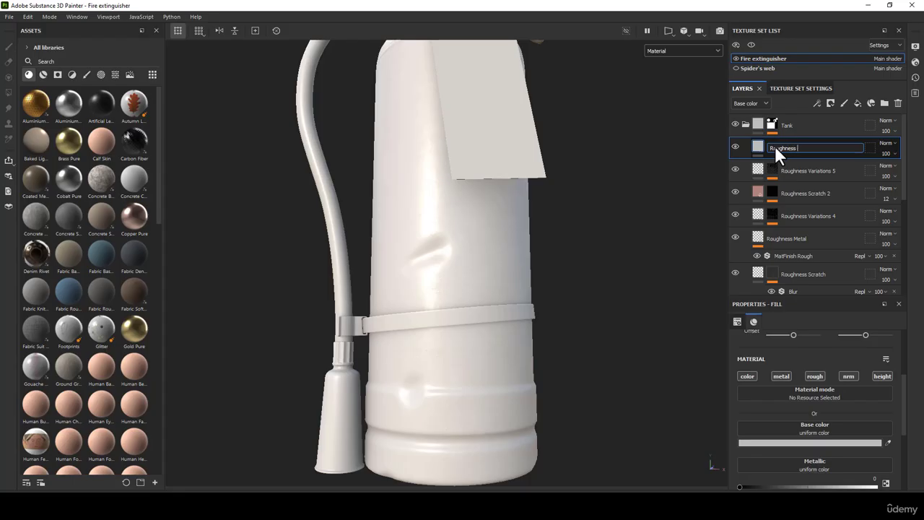
type("Roughness Edge")
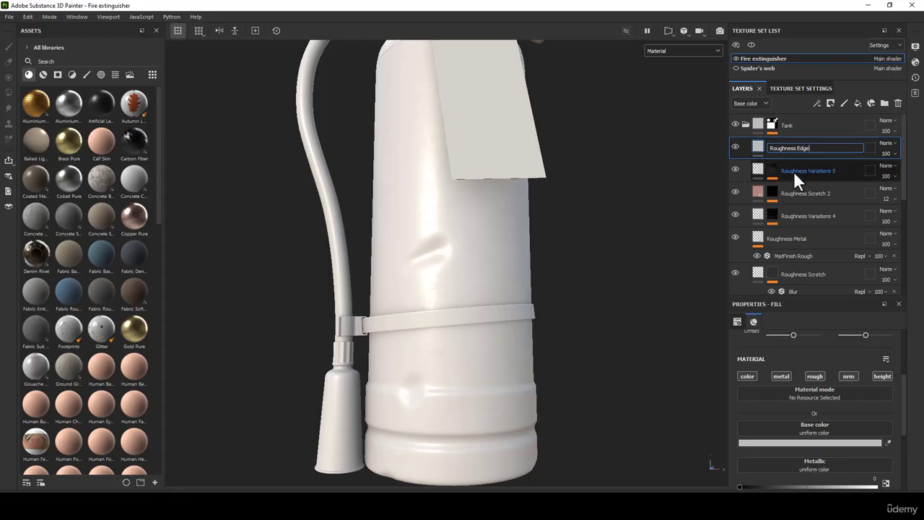
key("Return")
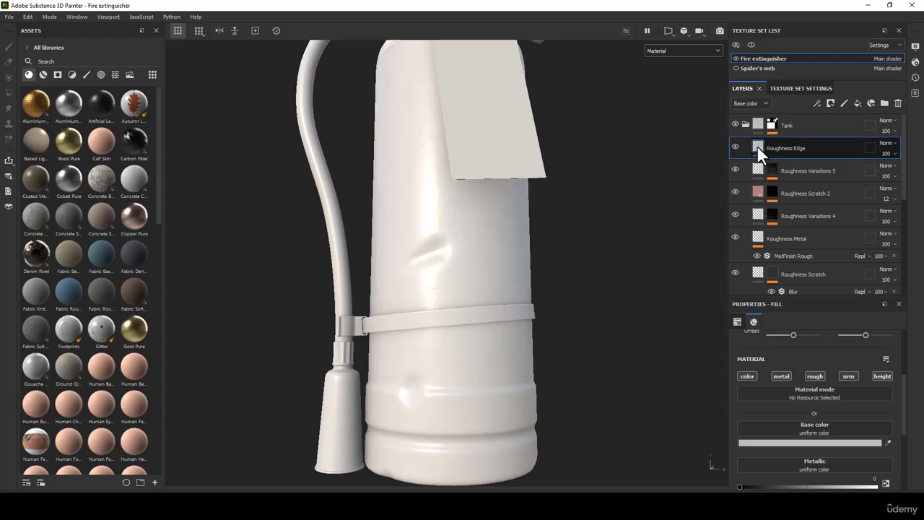
Limit the Roughness Edge layer to the metal and rough channels and set its roughness to 0.102.
left_click(758, 376)
left_click(847, 372)
left_click(882, 373)
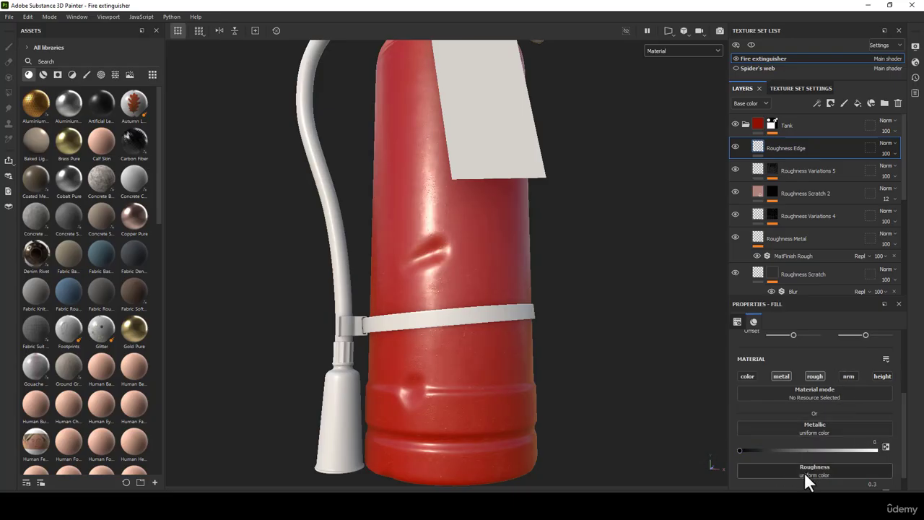
scroll(779, 474, "down", 1)
left_click_drag(780, 475, 750, 474)
double_click(873, 467)
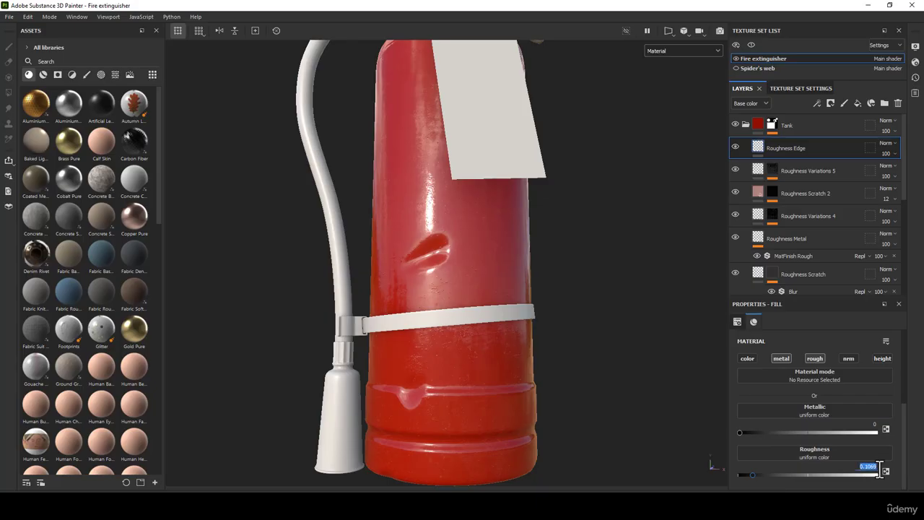
type("0.102")
key("Return")
Add a black mask to the Roughness Edge layer and give it a Mask Editor generator.
key("f")
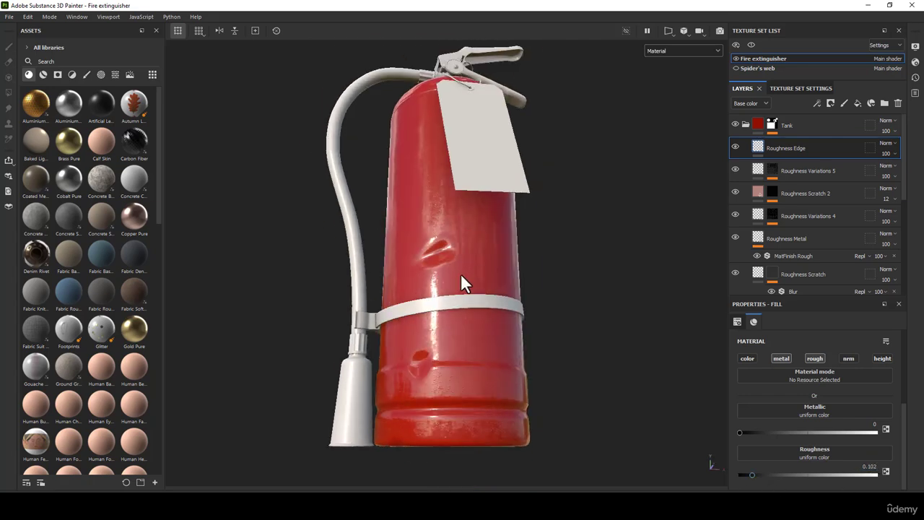
middle_click_drag(460, 274, 469, 180, "alt")
right_click_drag(470, 181, 542, 327, "alt")
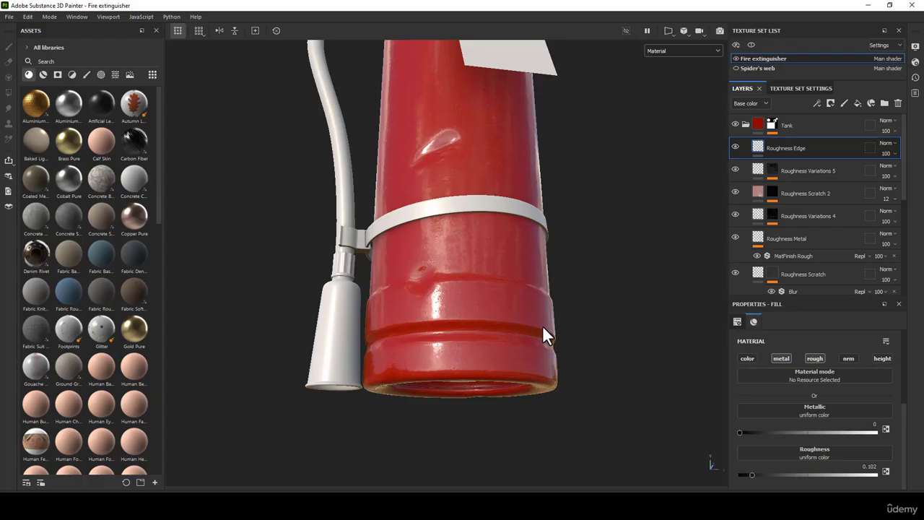
right_click_drag(433, 249, 422, 231, "alt")
right_click(763, 146)
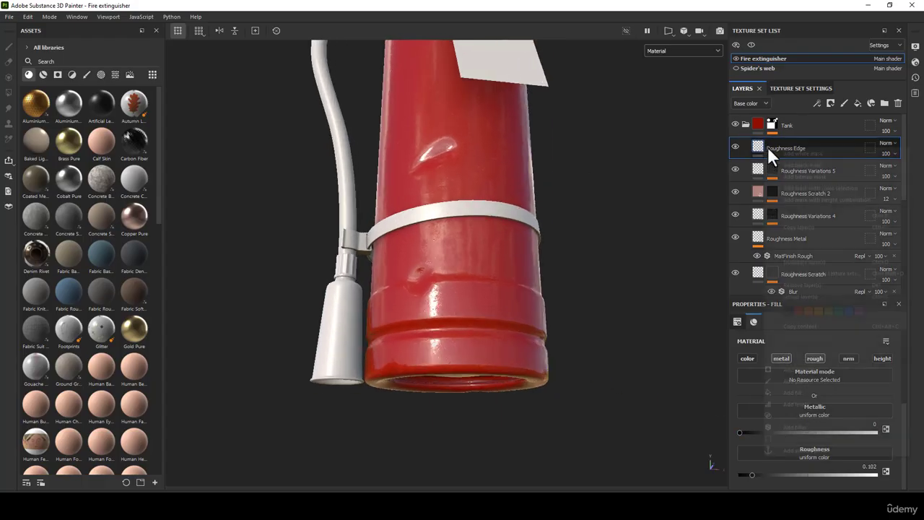
left_click(796, 165)
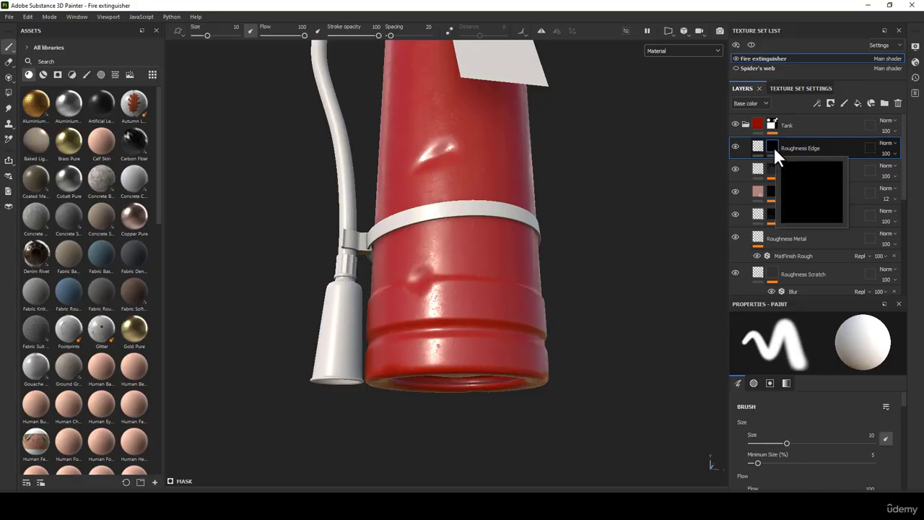
right_click(774, 147)
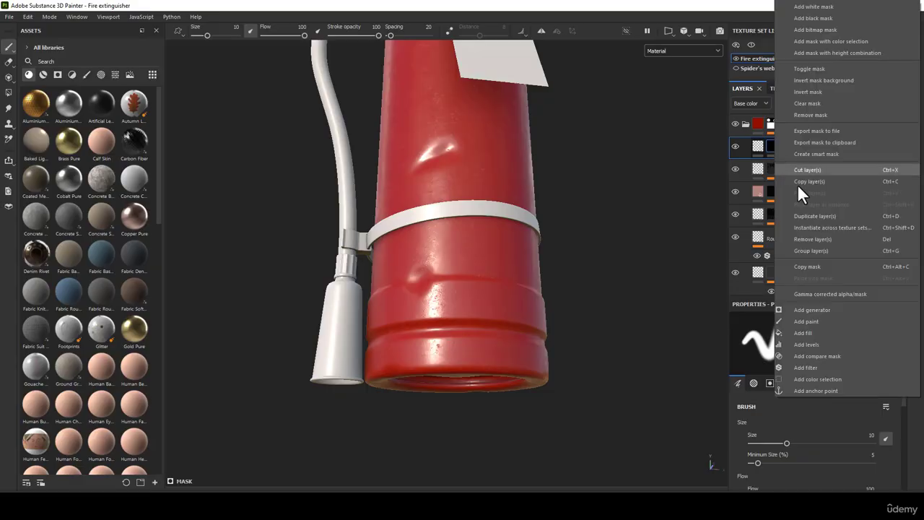
left_click(812, 310)
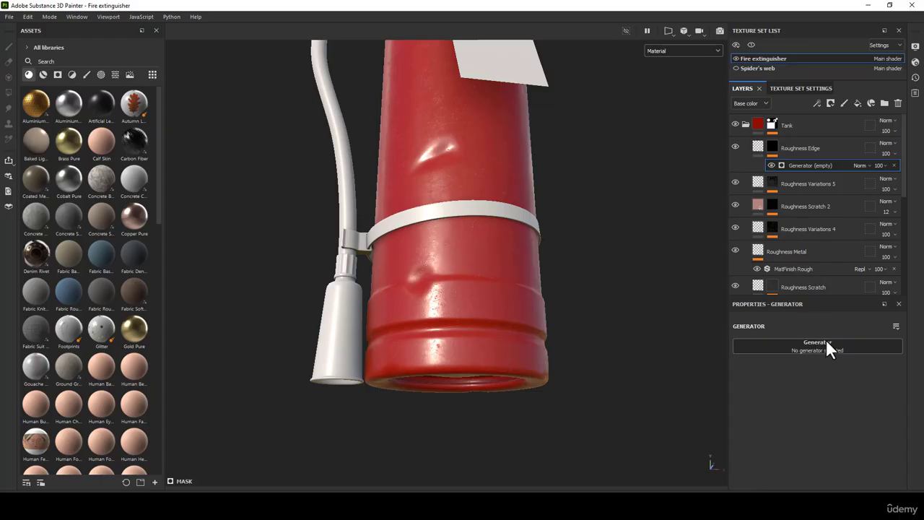
left_click(824, 342)
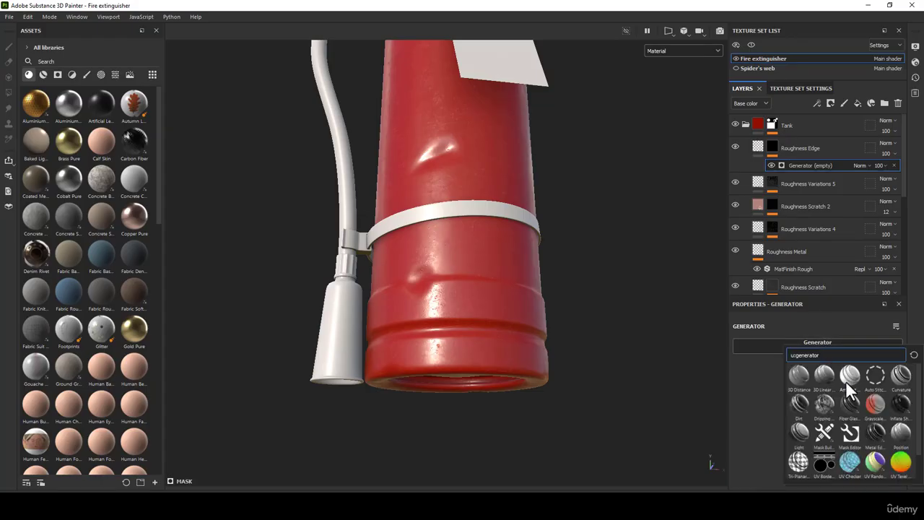
mouse_move(853, 436)
left_click(863, 436)
Display the mask channel on the model and set the Mask Editor's Global Balance to 0.37.
scroll(509, 211, "up", 2)
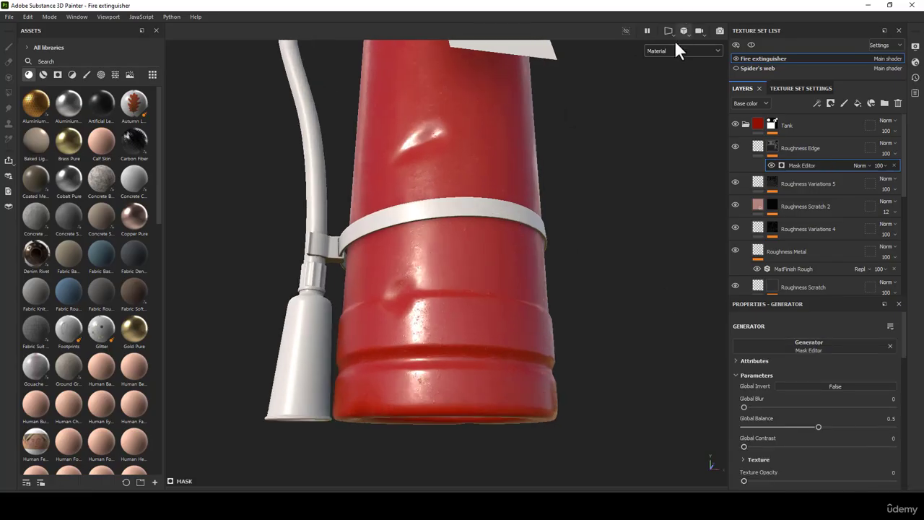
left_click(682, 51)
left_click(664, 113)
left_click_drag(556, 211, 558, 257, "alt")
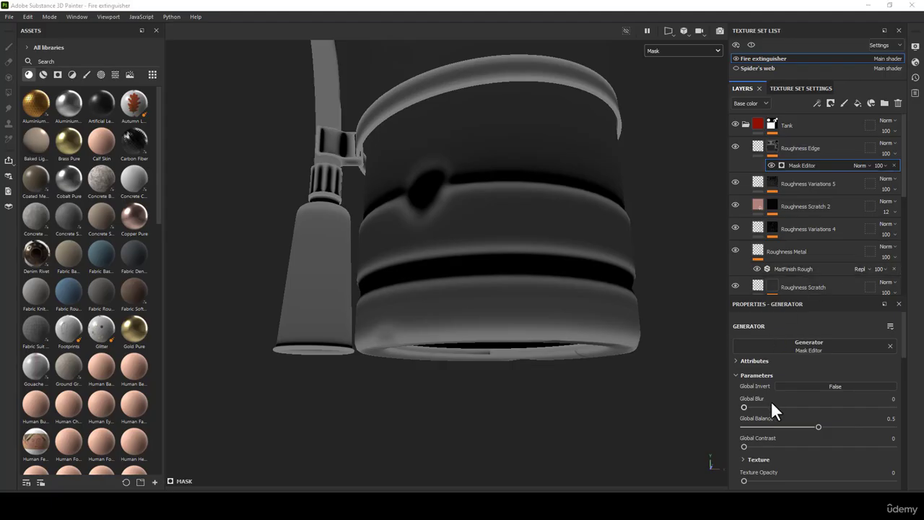
left_click_drag(817, 426, 782, 425)
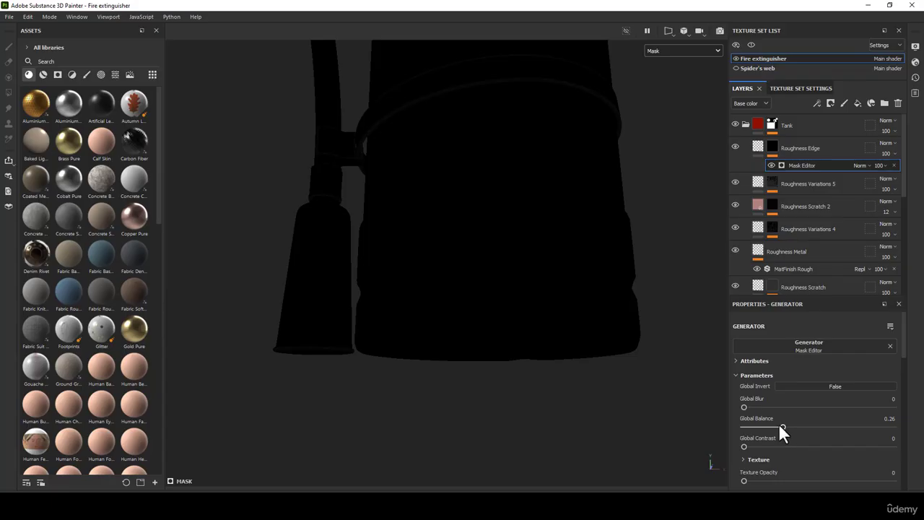
left_click_drag(781, 425, 799, 427)
left_click_drag(800, 427, 797, 427)
Check the edge mask over the whole extinguisher and raise the generator's Curvature Opacity to 1.
left_click_drag(462, 289, 481, 283, "alt")
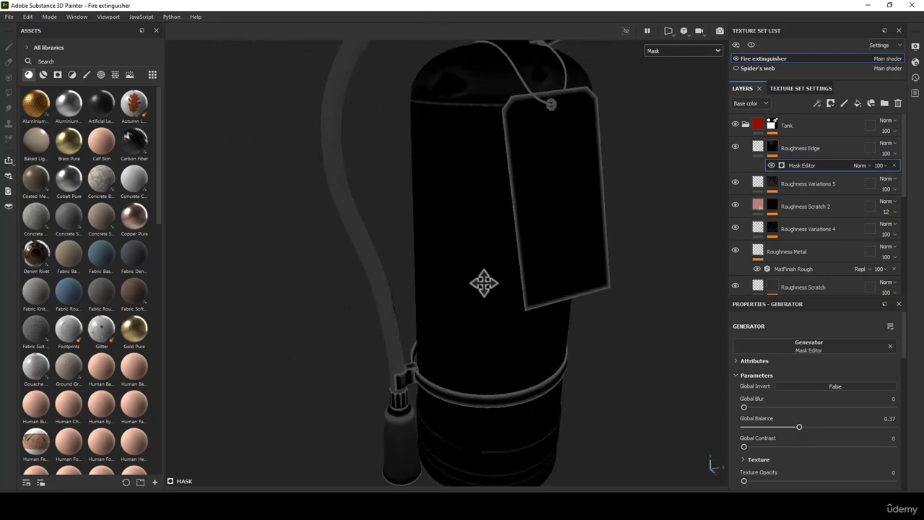
right_click_drag(481, 283, 549, 367, "alt")
middle_click_drag(549, 367, 509, 223, "alt")
left_click_drag(529, 291, 501, 181, "alt")
middle_click_drag(501, 181, 512, 241, "alt")
right_click_drag(512, 241, 538, 302, "alt")
left_click_drag(537, 302, 523, 220, "alt")
scroll(802, 368, "down", 3)
scroll(800, 377, "down", 1)
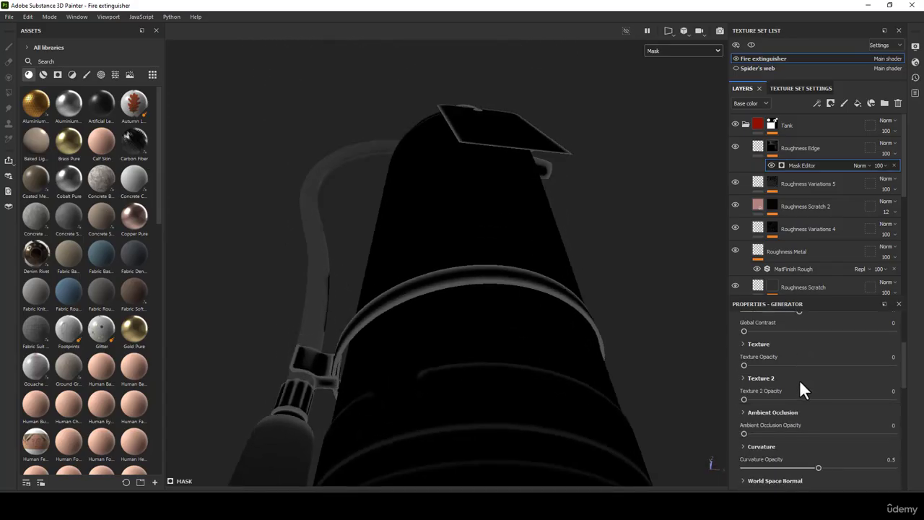
left_click_drag(817, 468, 895, 468)
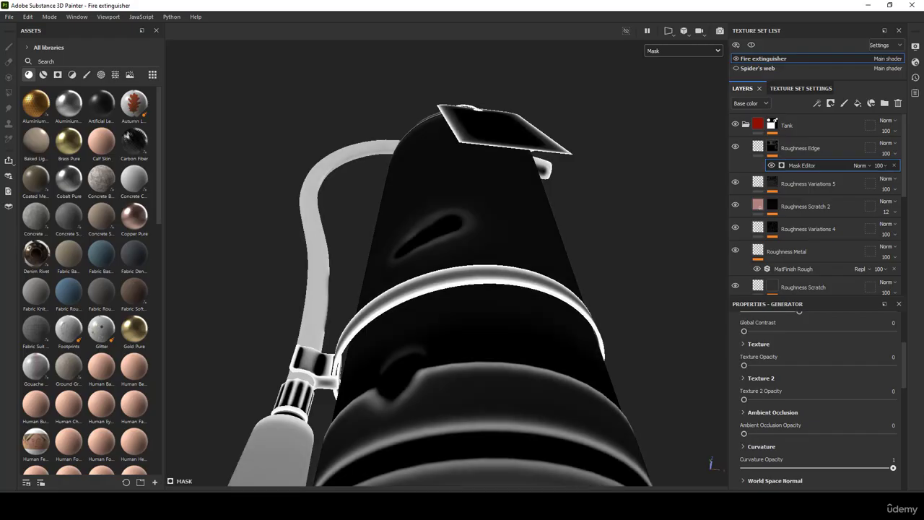
Set the Roughness Edge Mask Editor's Global Balance to 0.26 and check the edge mask around the tank's lower part.
middle_click_drag(442, 247, 448, 167, "alt")
right_click_drag(449, 167, 502, 291, "alt")
left_click_drag(502, 293, 586, 345, "alt")
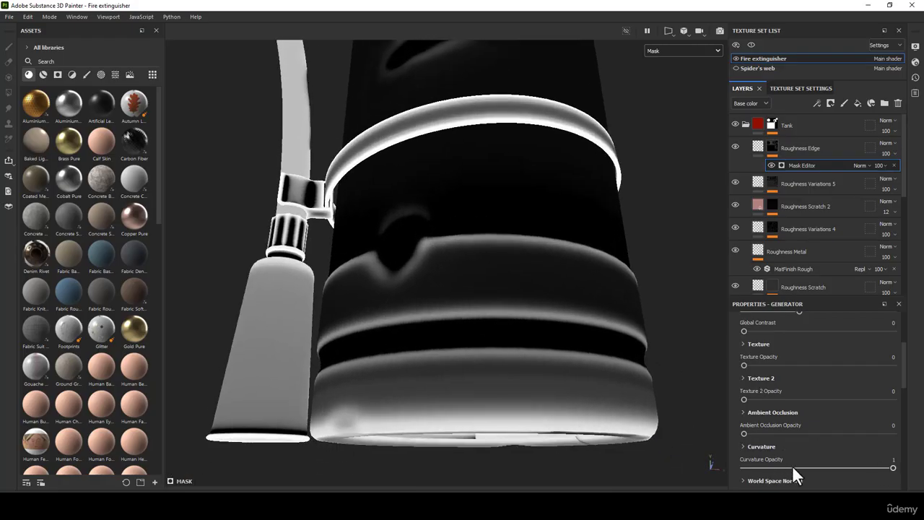
scroll(796, 433, "up", 2)
scroll(801, 389, "up", 1)
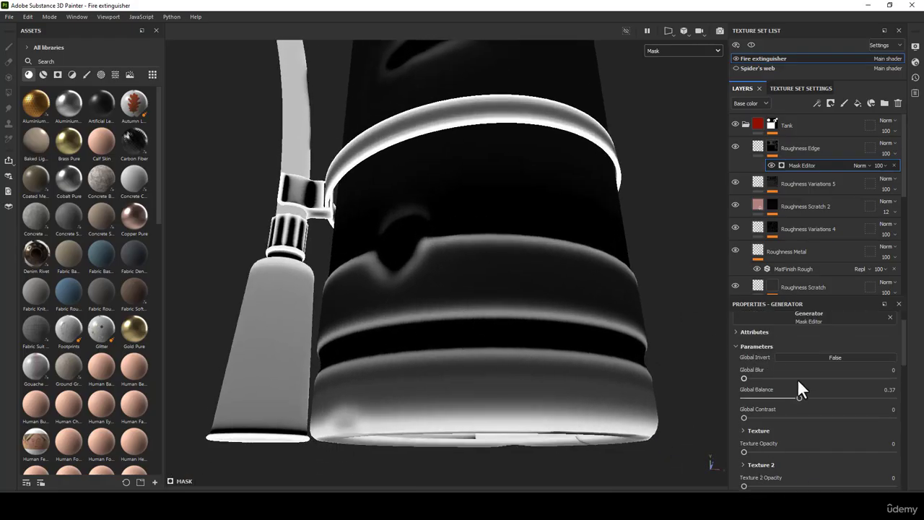
left_click_drag(798, 398, 781, 398)
left_click_drag(527, 282, 498, 124, "alt")
right_click_drag(498, 124, 483, 245, "alt")
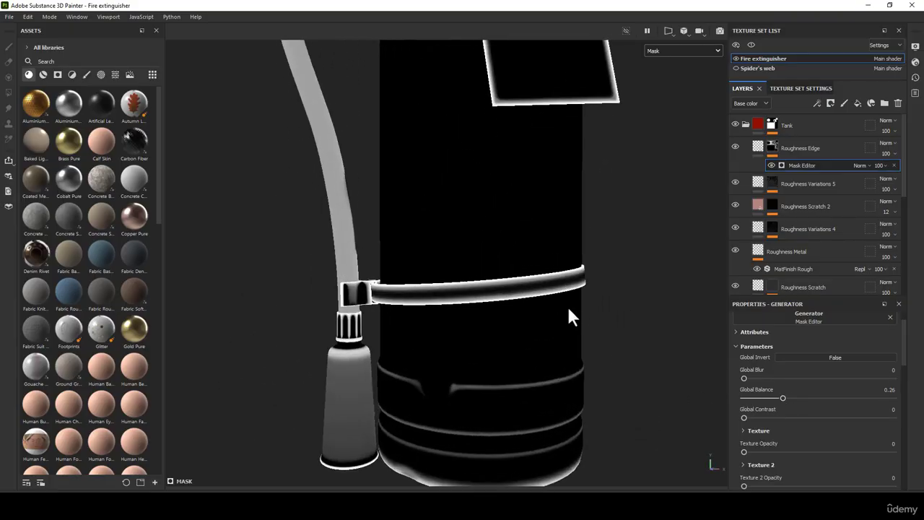
left_click_drag(571, 315, 559, 219, "alt")
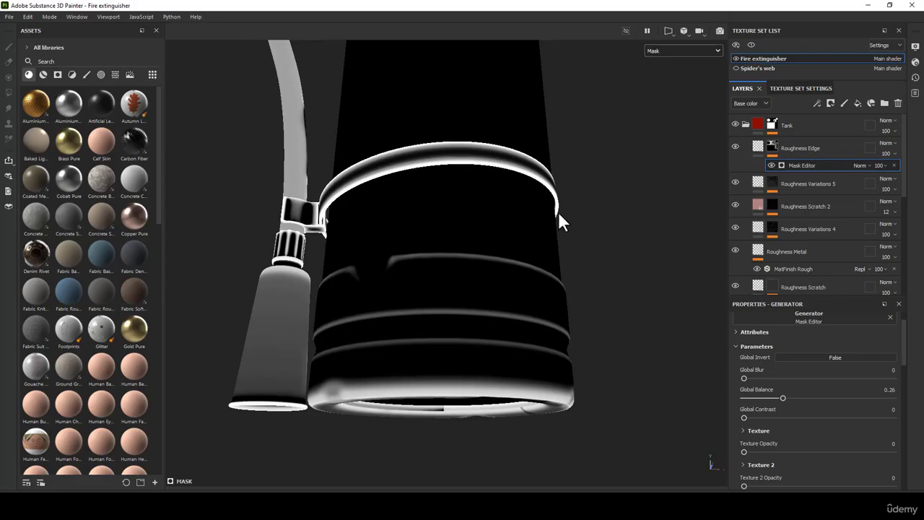
Display the full material on the tank and toggle the Roughness Edge layer to judge its effect.
right_click_drag(561, 219, 553, 244, "alt")
key("m")
left_click_drag(423, 291, 535, 294, "alt")
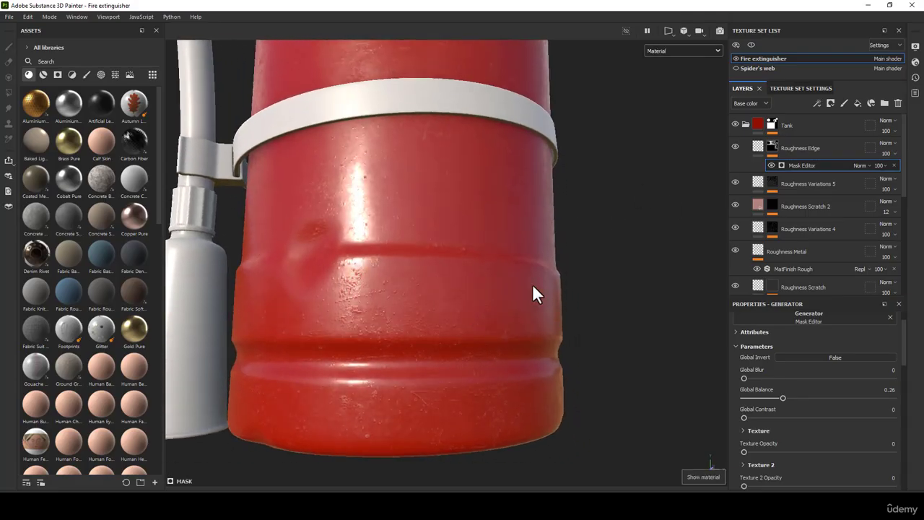
left_click(735, 148)
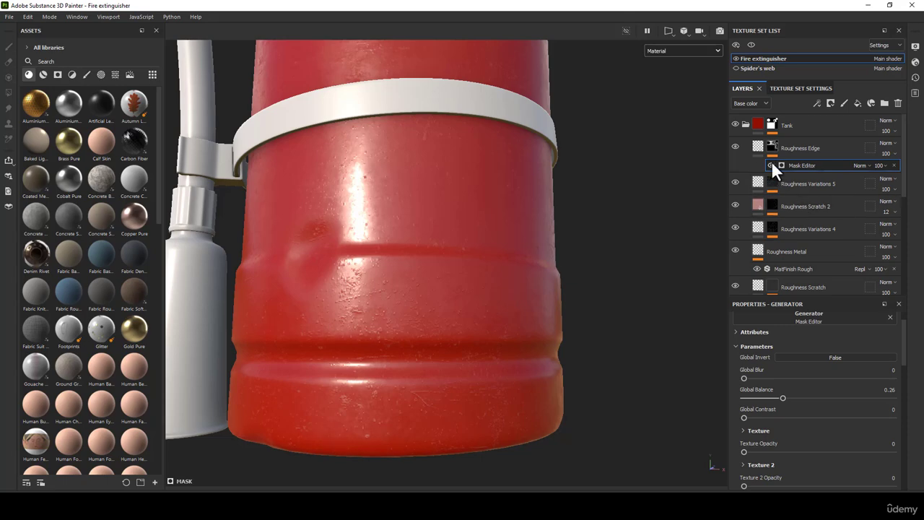
Add a fill layer above Roughness Edge and name it Roughness Variations 6.
left_click(758, 144)
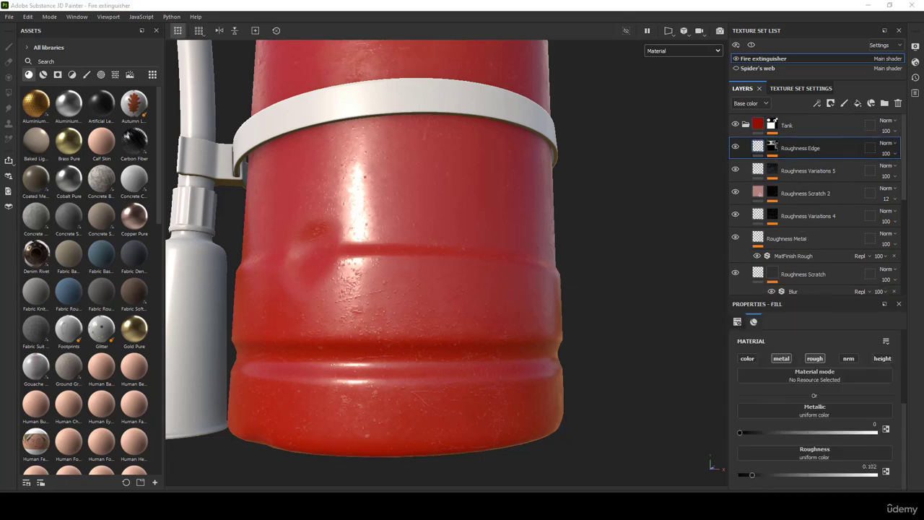
left_click(856, 100)
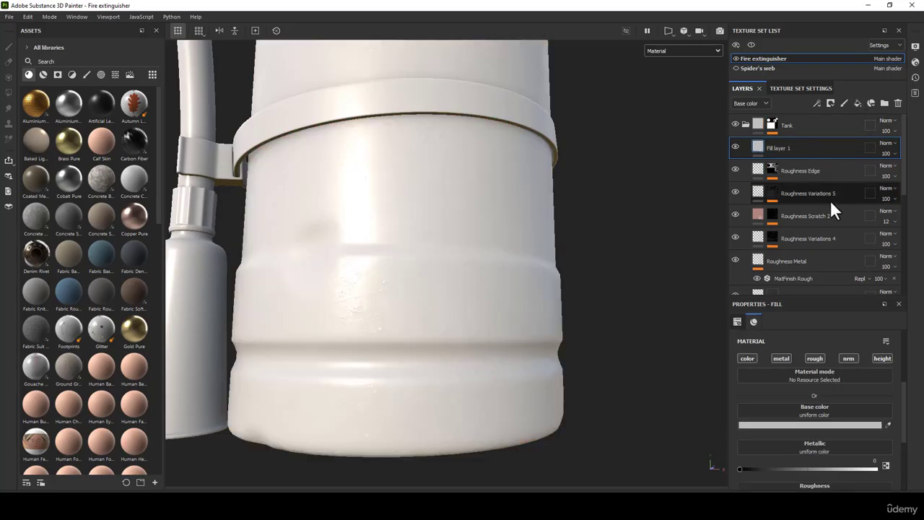
double_click(826, 195)
key("ctrl+c")
right_click(822, 192)
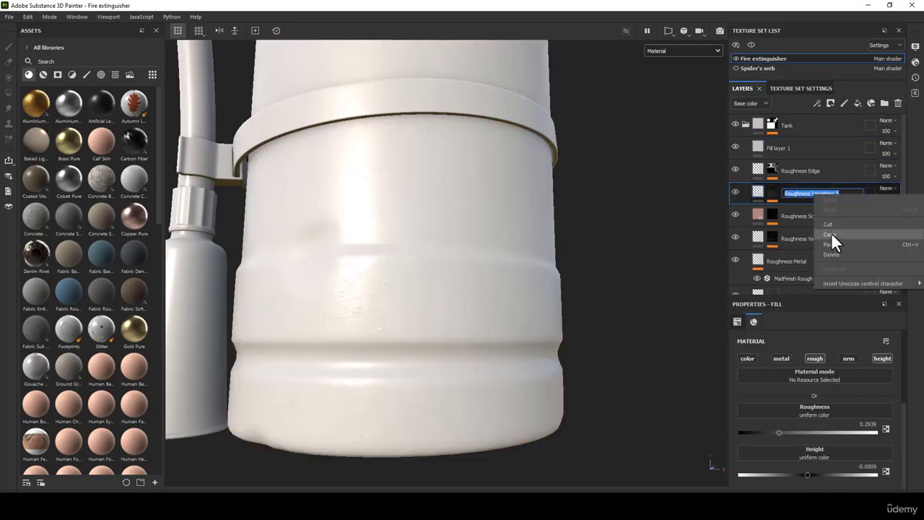
left_click(831, 232)
double_click(778, 147)
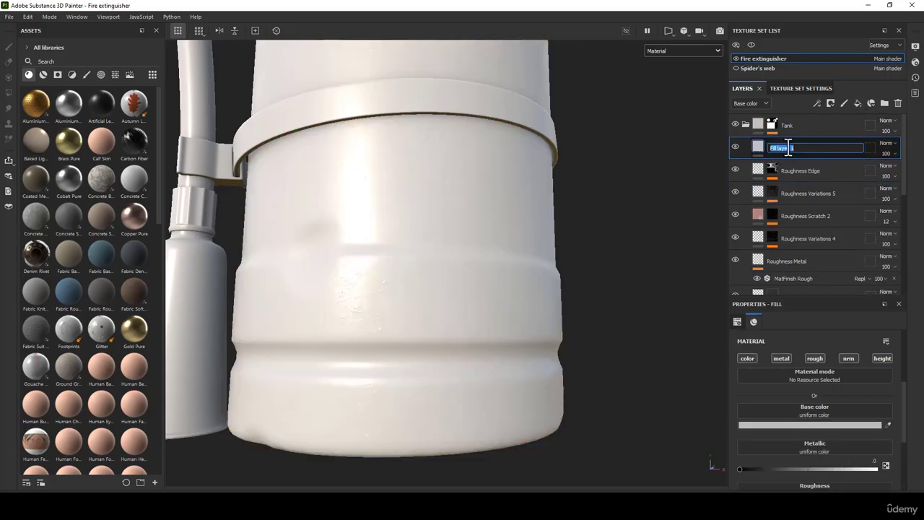
key("ctrl+v")
type("6")
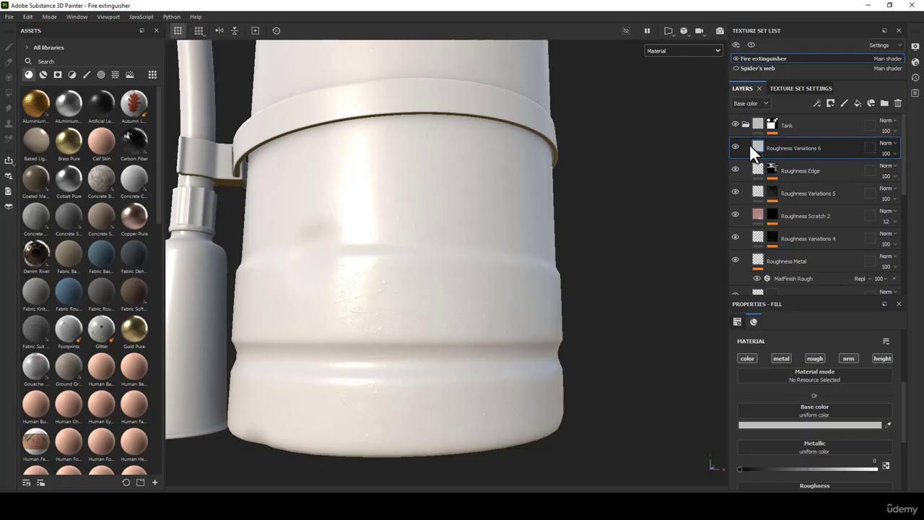
key("Return")
Limit the Roughness Variations 6 layer to the rough channel and set its roughness to 0.3168.
left_click(749, 358)
left_click(781, 358)
left_click(847, 358)
left_click(883, 357)
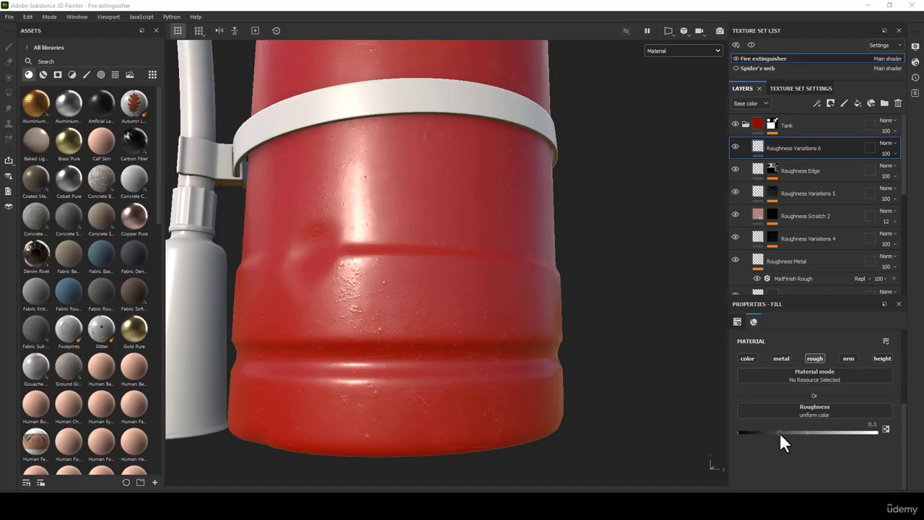
left_click_drag(779, 432, 781, 433)
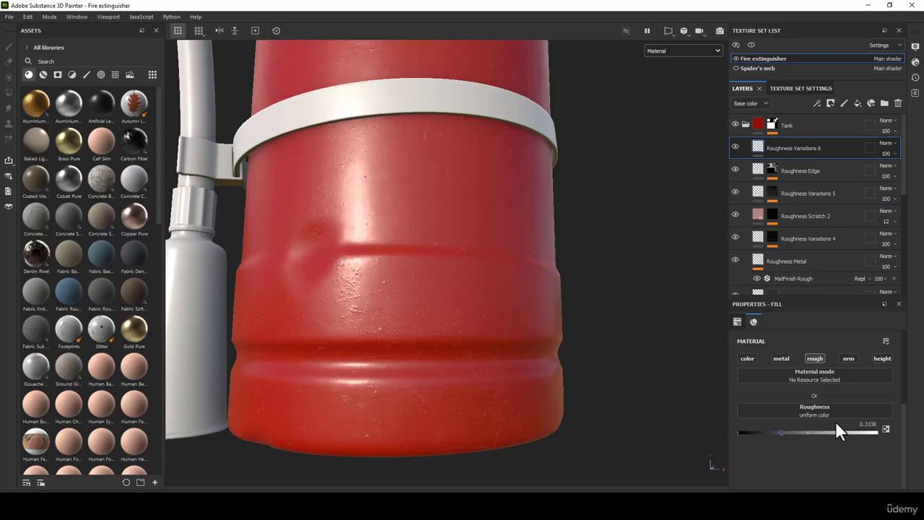
left_click(872, 424)
left_click_drag(871, 425, 879, 425)
type("6")
Add a black mask to the Roughness Variations 6 layer and give the mask a fill.
right_click(759, 144)
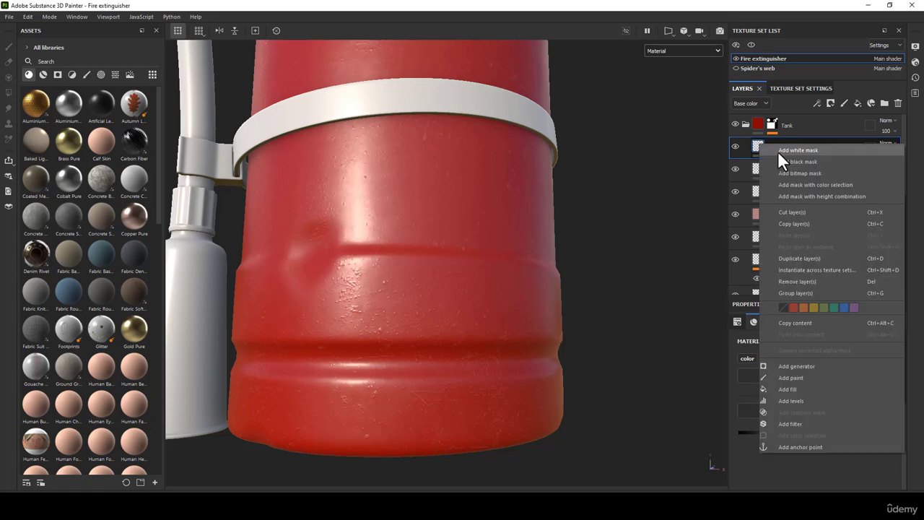
left_click(790, 163)
right_click(772, 145)
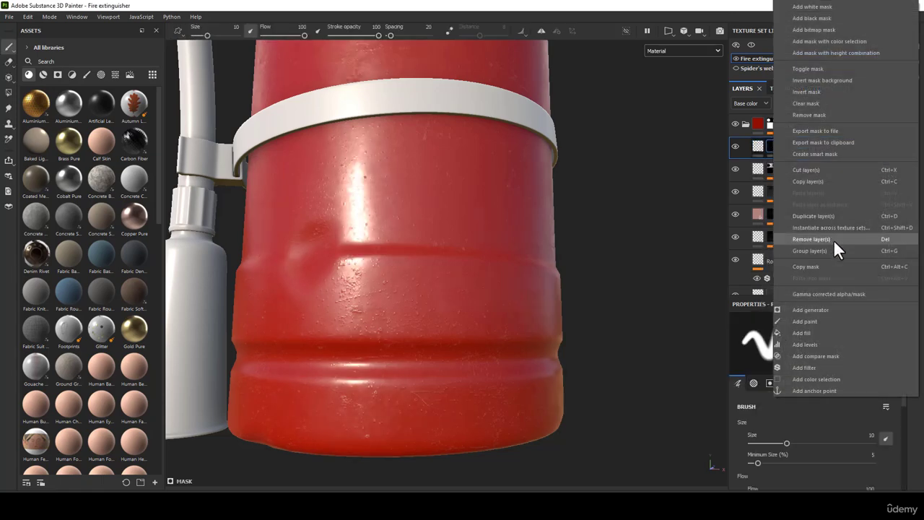
left_click(822, 333)
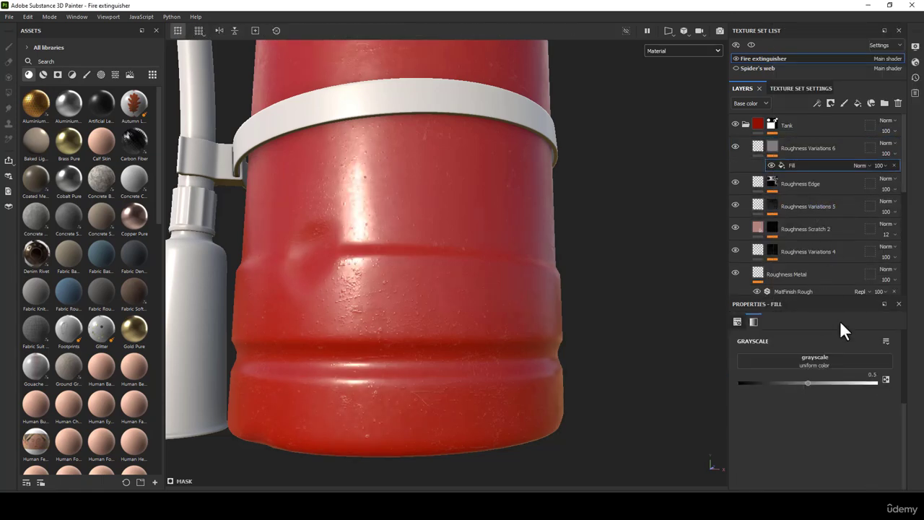
Search the procedural textures for Grunge Galvanic and assign Grunge Galvanic Large to the mask's fill.
left_click(821, 363)
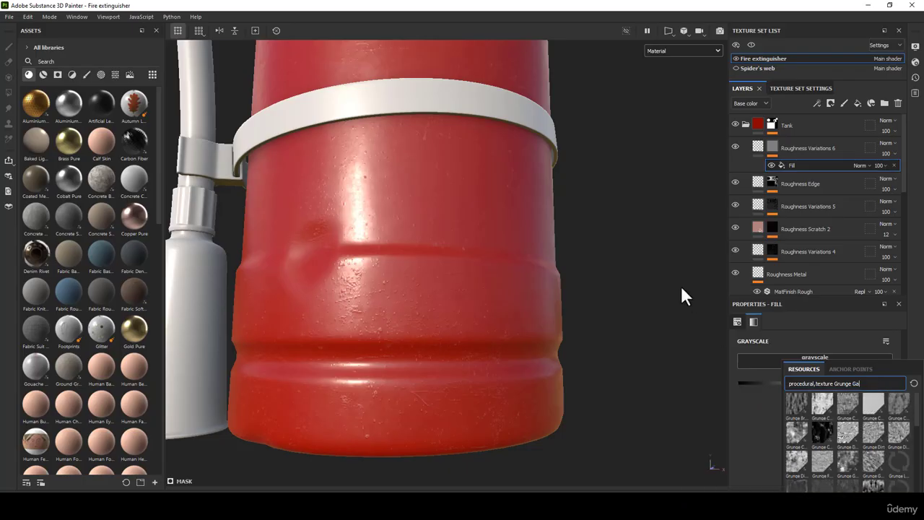
type("Gal")
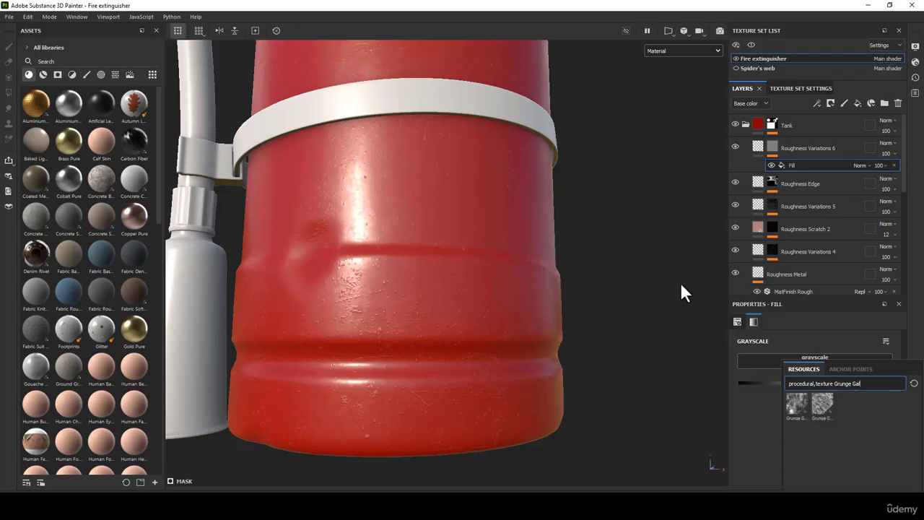
type("l")
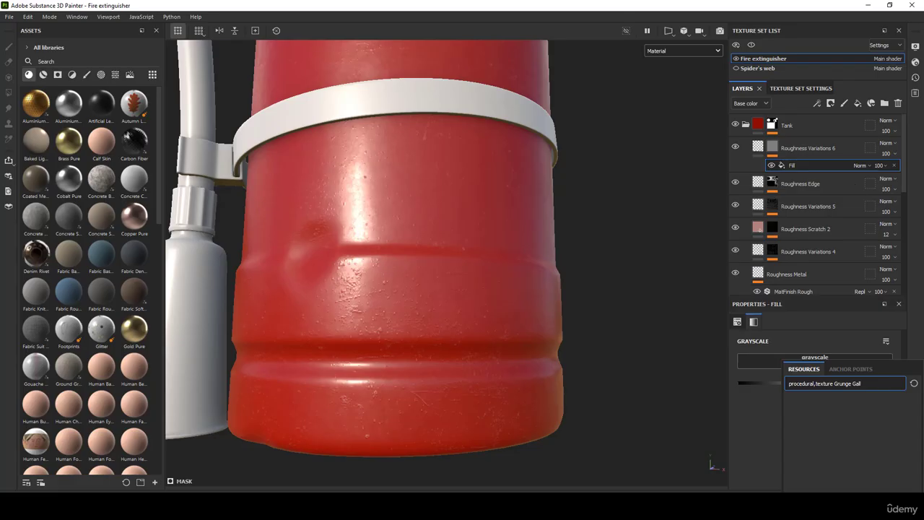
key("alt+Tab")
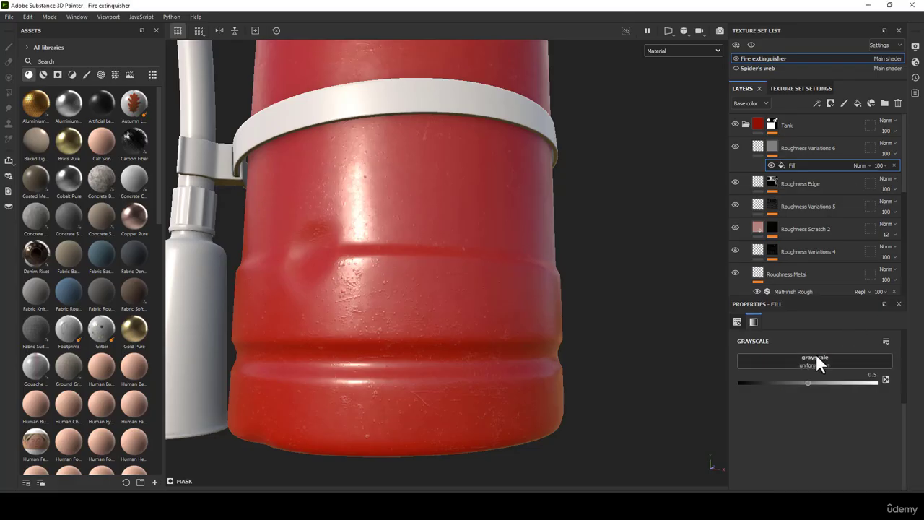
left_click(816, 357)
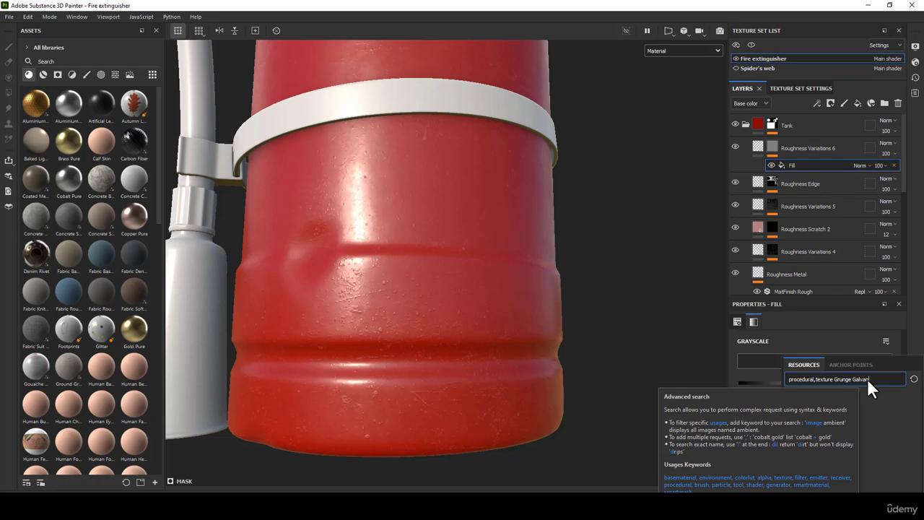
type("c")
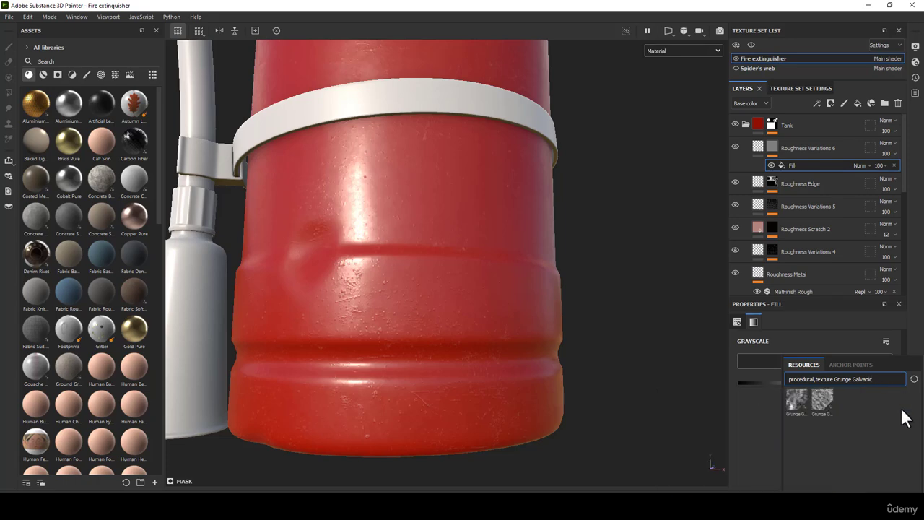
left_click(799, 405)
Display the mask channel on the model and set the Grunge Galvanic Large Balance to 0.26.
scroll(478, 296, "down", 4)
middle_click_drag(459, 229, 543, 249, "alt")
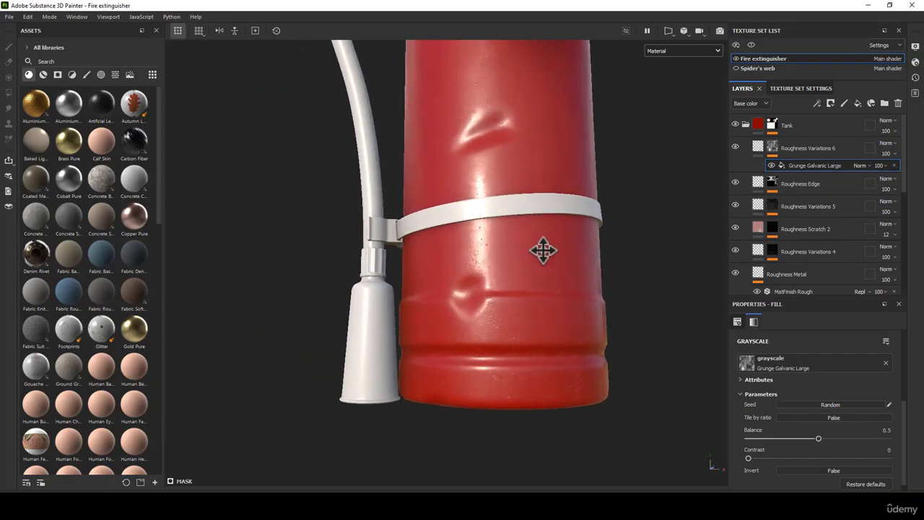
left_click_drag(542, 250, 537, 294, "alt")
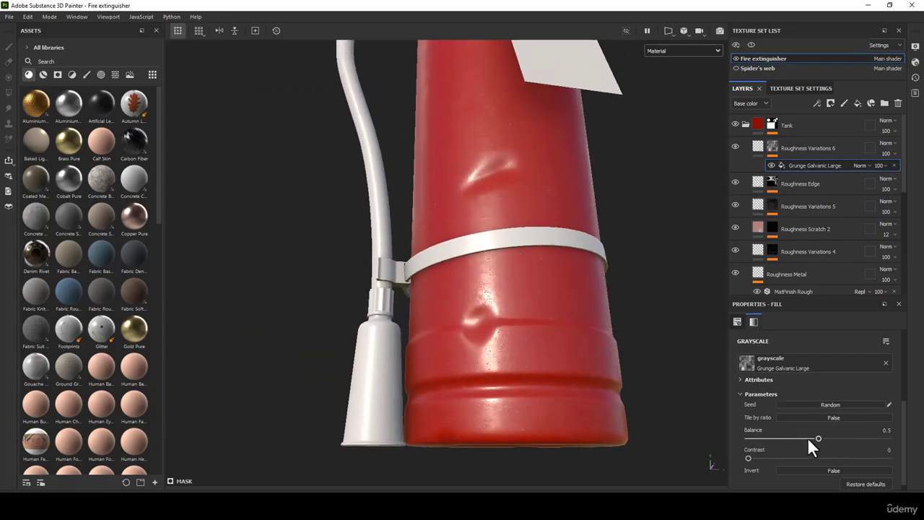
left_click_drag(801, 439, 788, 440)
left_click(681, 50)
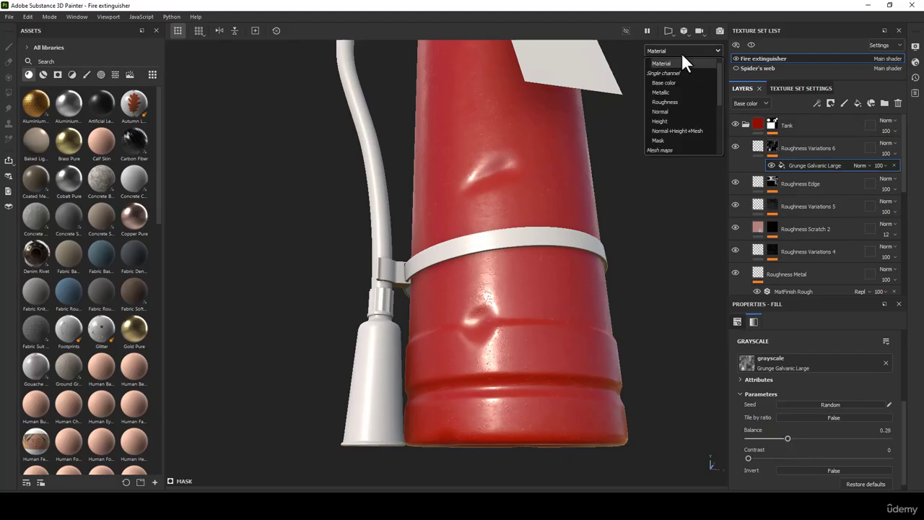
left_click(663, 148)
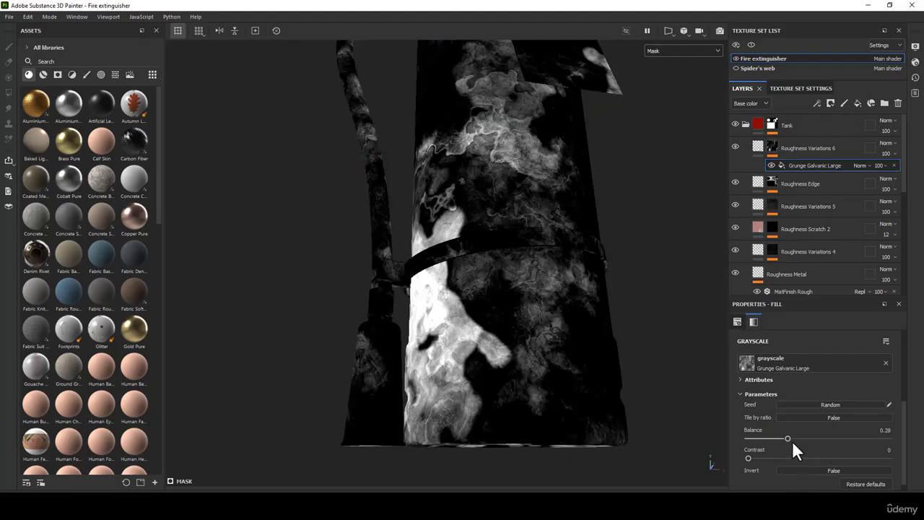
left_click_drag(787, 438, 783, 438)
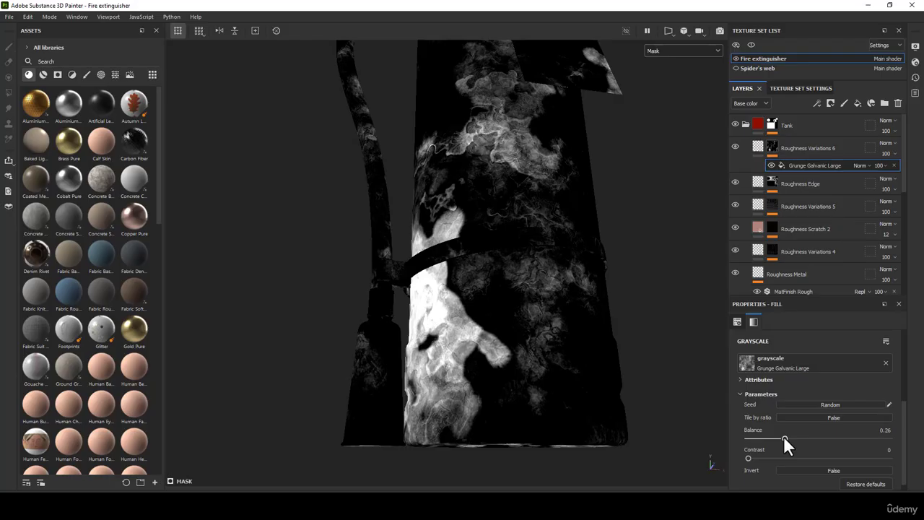
Set the Grunge Galvanic Large UV tiling to 4 and check the denser mask pattern on the tank.
scroll(794, 436, "up", 3)
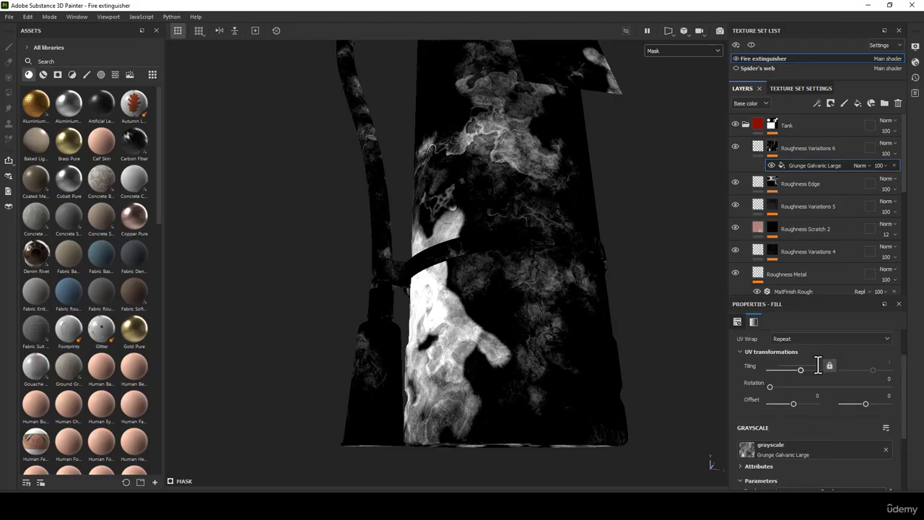
type("4")
key("Return")
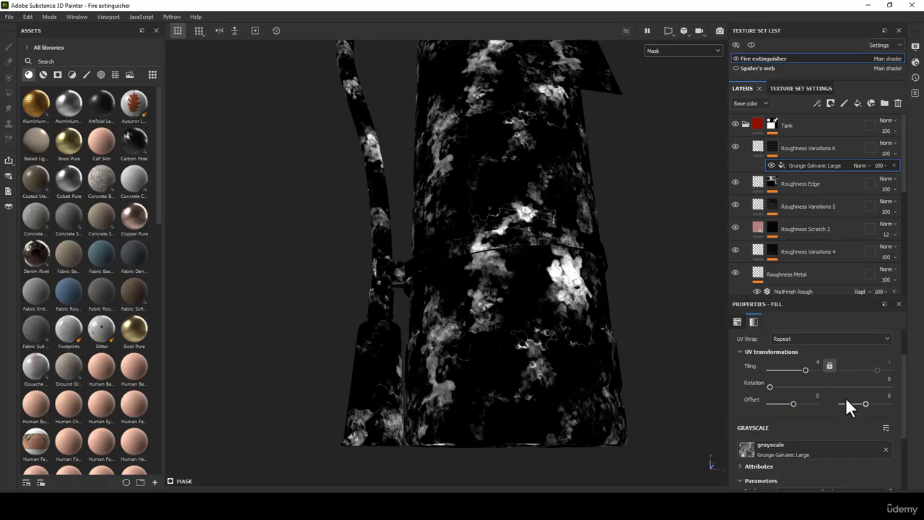
scroll(794, 403, "up", 2)
left_click(757, 147)
scroll(842, 431, "down", 3)
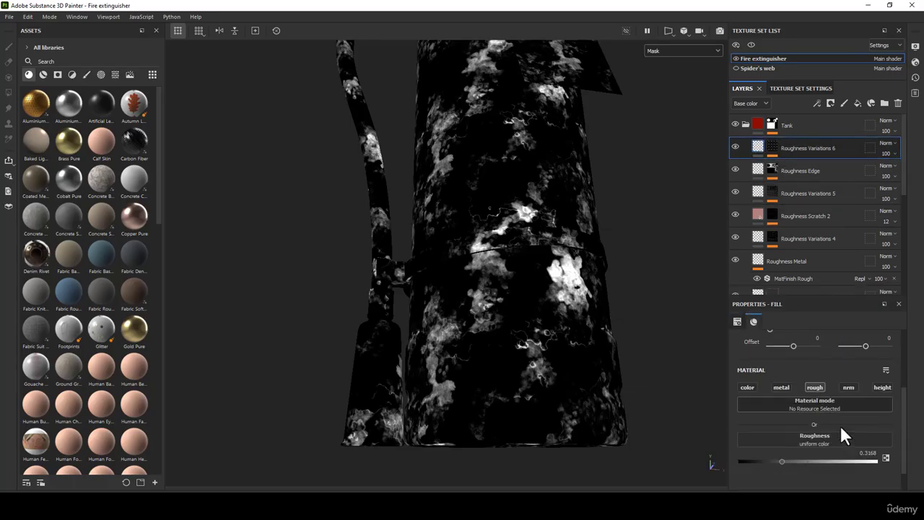
left_click(772, 145)
left_click(798, 166)
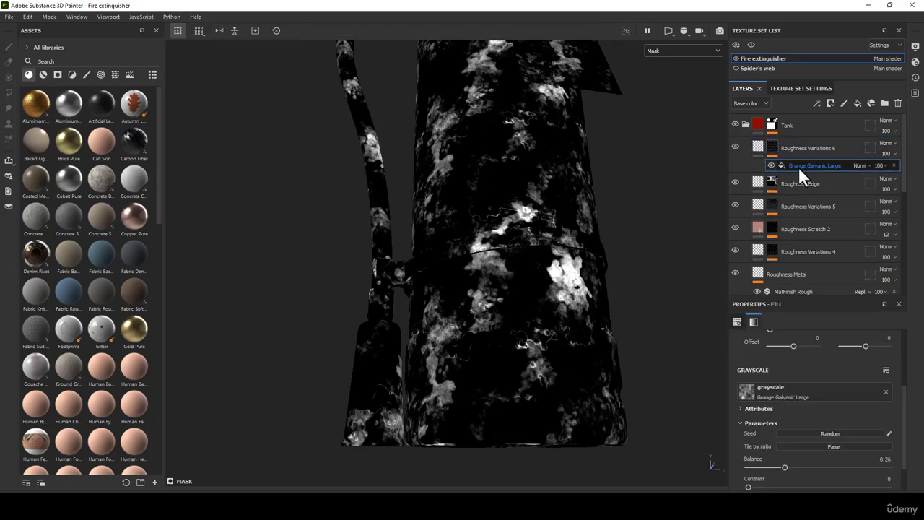
scroll(501, 258, "up", 5)
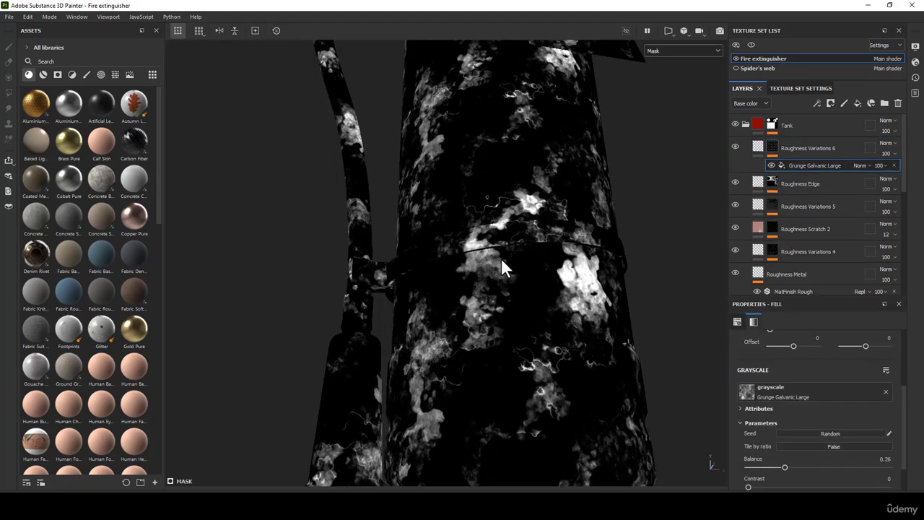
Display the full material, compare the tank with and without Roughness Variations 6, and leave that layer hidden.
key("m")
left_click_drag(574, 295, 606, 274, "alt")
left_click(736, 145)
left_click(736, 146)
left_click(737, 146)
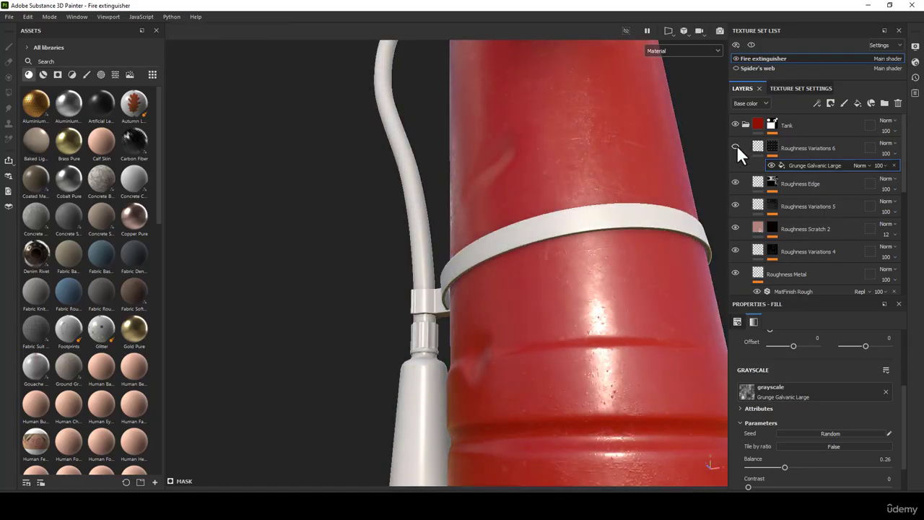
left_click(736, 146)
left_click(736, 146)
scroll(456, 283, "down", 1)
scroll(456, 283, "down", 4)
left_click_drag(462, 283, 546, 285, "alt")
left_click_drag(498, 231, 466, 230, "ctrl+alt")
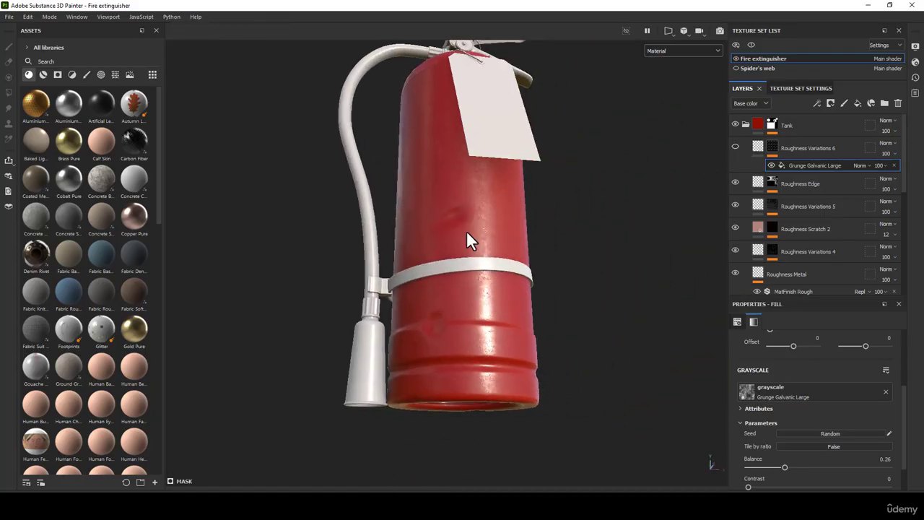
scroll(466, 235, "up", 2)
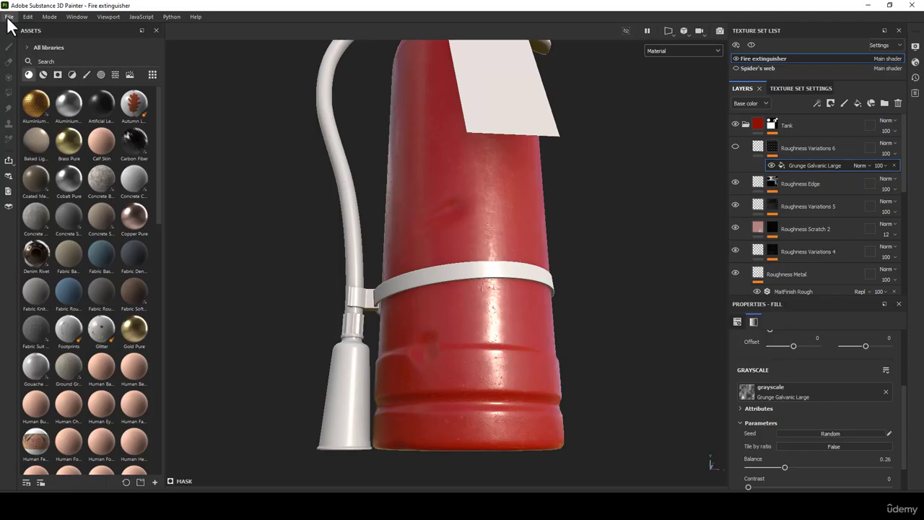
Export all textures as 4096 px 8-bit PNGs without Roughness Variations 6 and inspect the tank in Marmoset Toolbag.
left_click(8, 17)
left_click(21, 150)
left_click(8, 16)
left_click(27, 148)
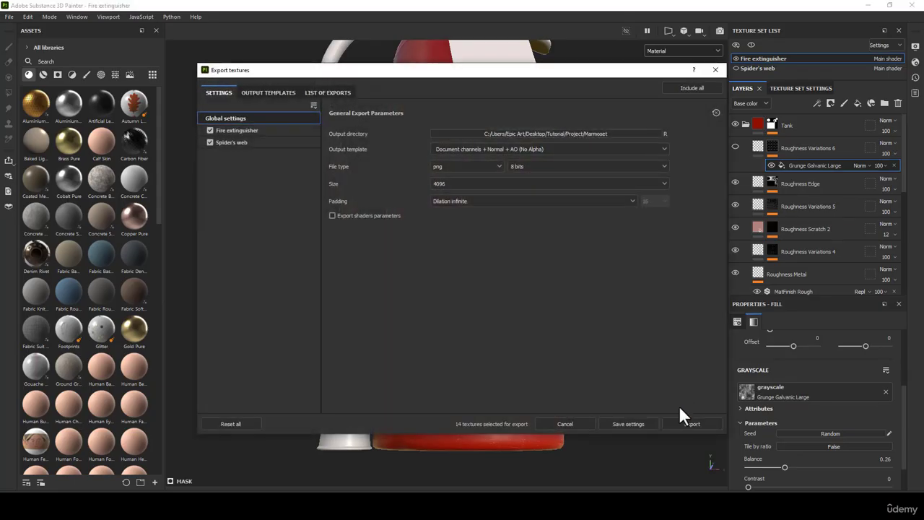
left_click(676, 423)
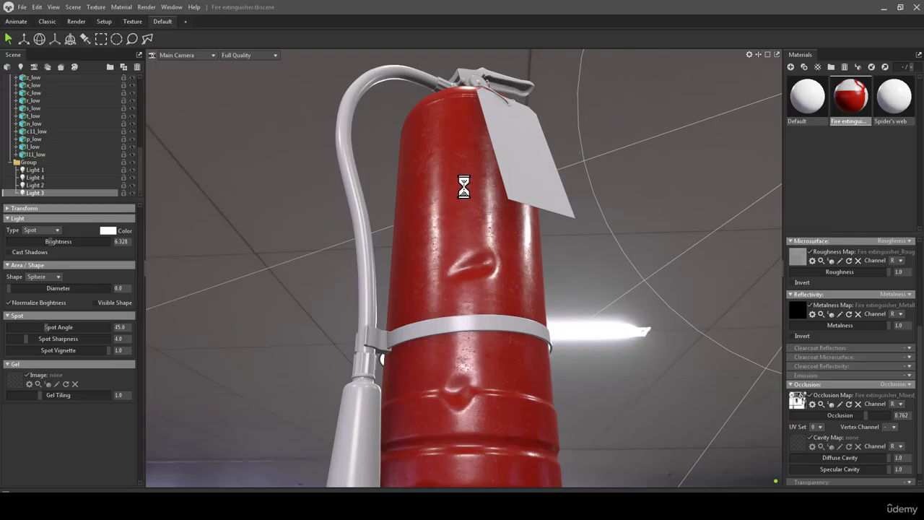
left_click_drag(495, 228, 441, 184)
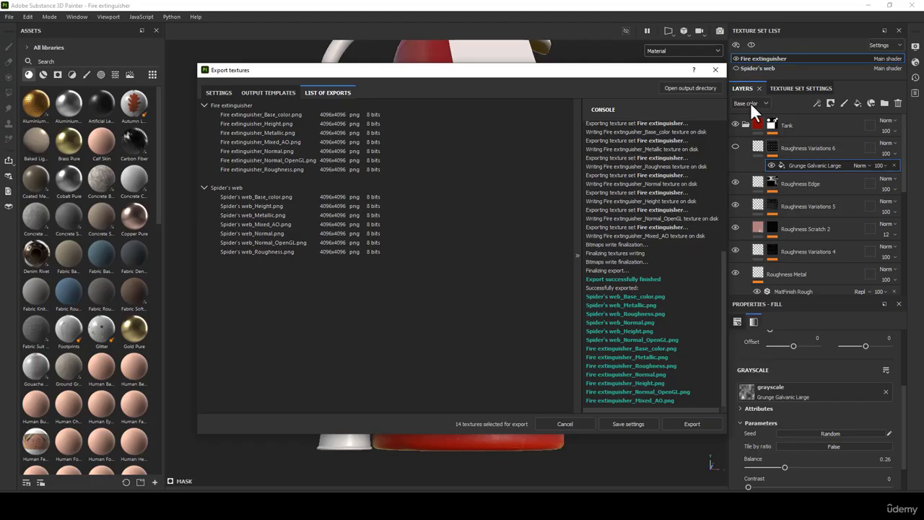
left_click(715, 69)
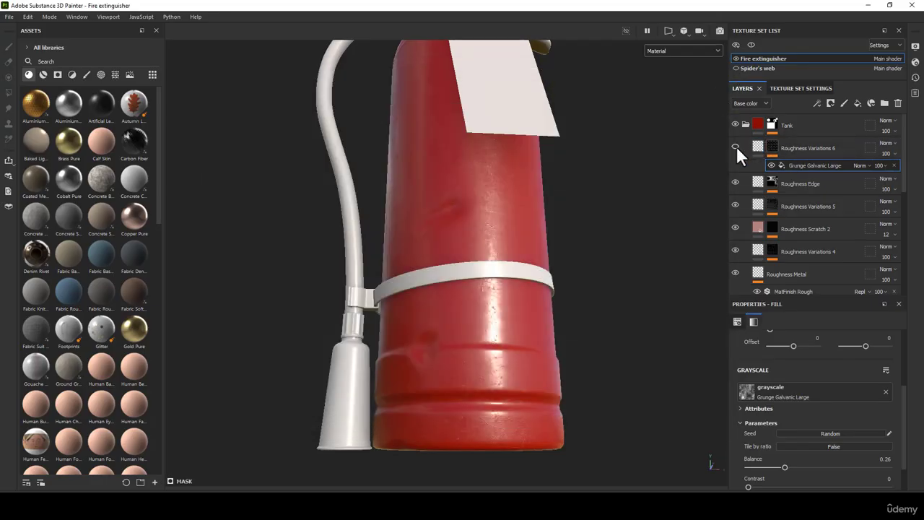
Show the Roughness Variations 6 layer again and view the current tank from below in Marmoset Toolbag for comparison.
left_click(735, 147)
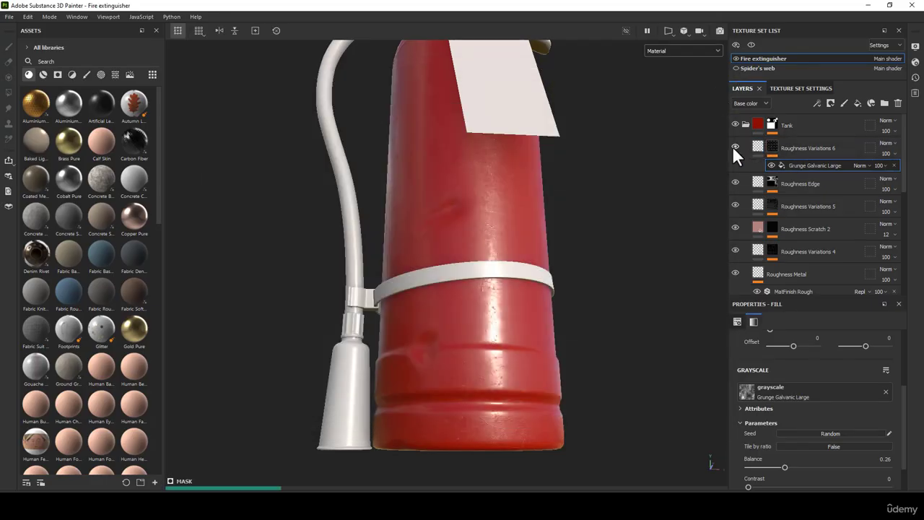
left_click_drag(521, 267, 477, 254, "alt")
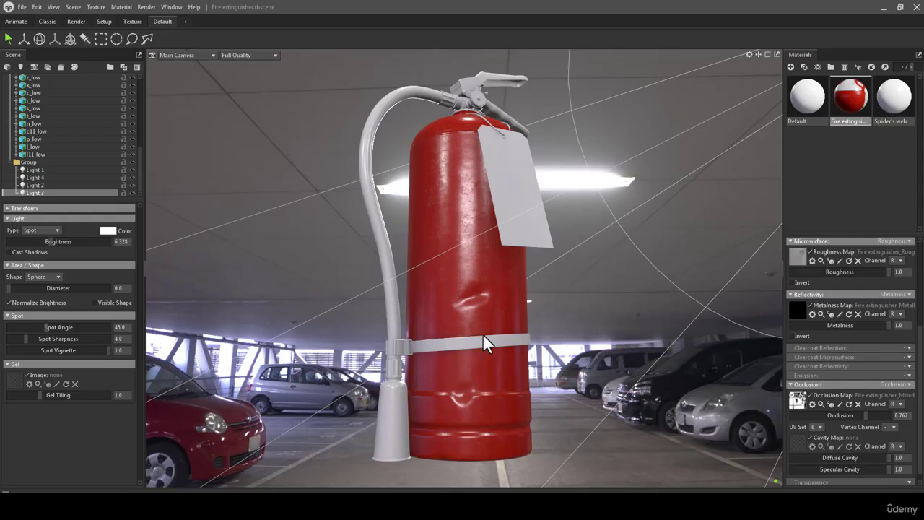
left_click_drag(482, 332, 478, 301)
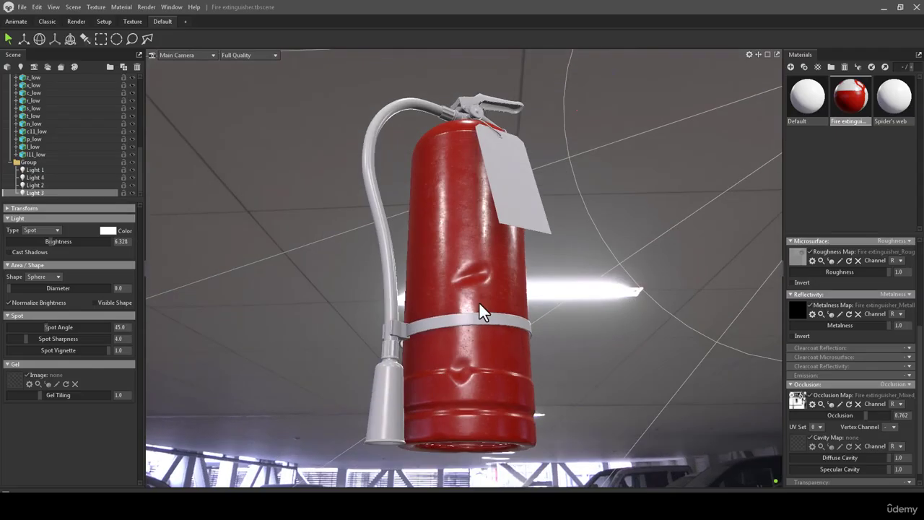
right_click_drag(478, 301, 475, 360)
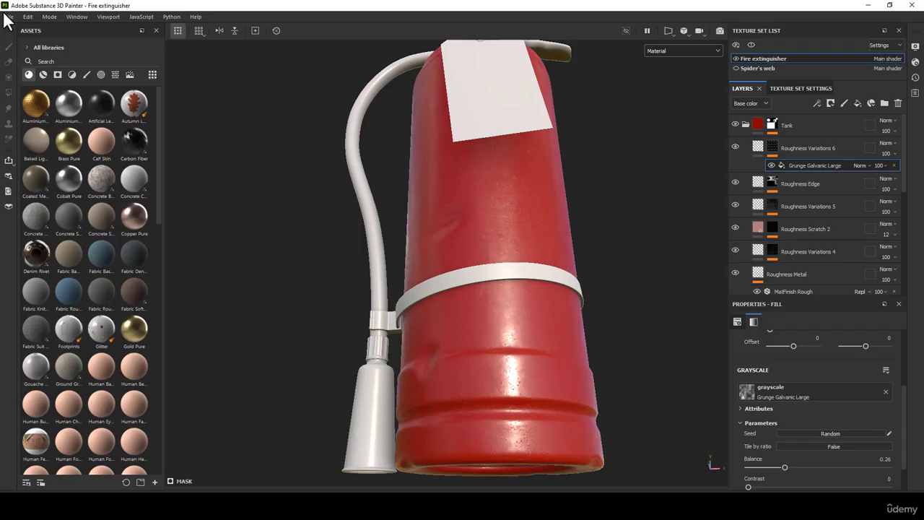
Switch back to Substance 3D Painter, export all textures with Roughness Variations 6 included, and check the tank in Marmoset Toolbag.
left_click(10, 16)
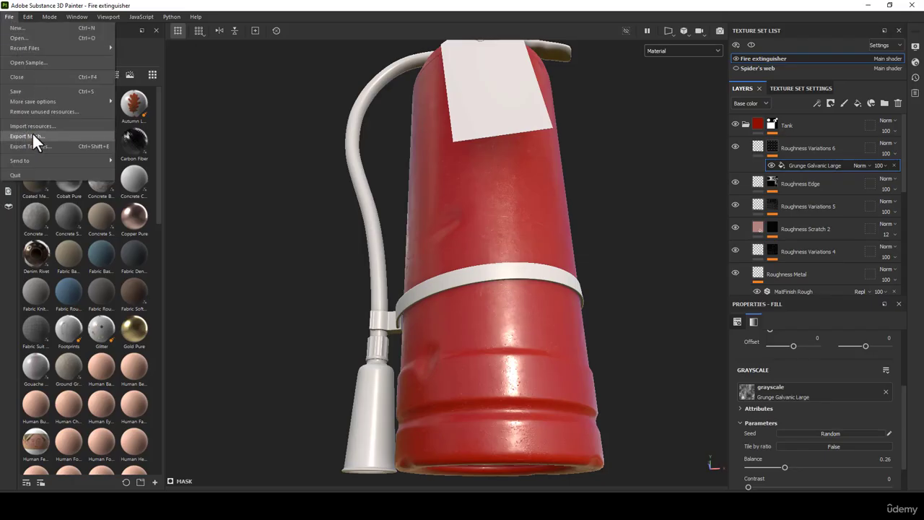
left_click(33, 145)
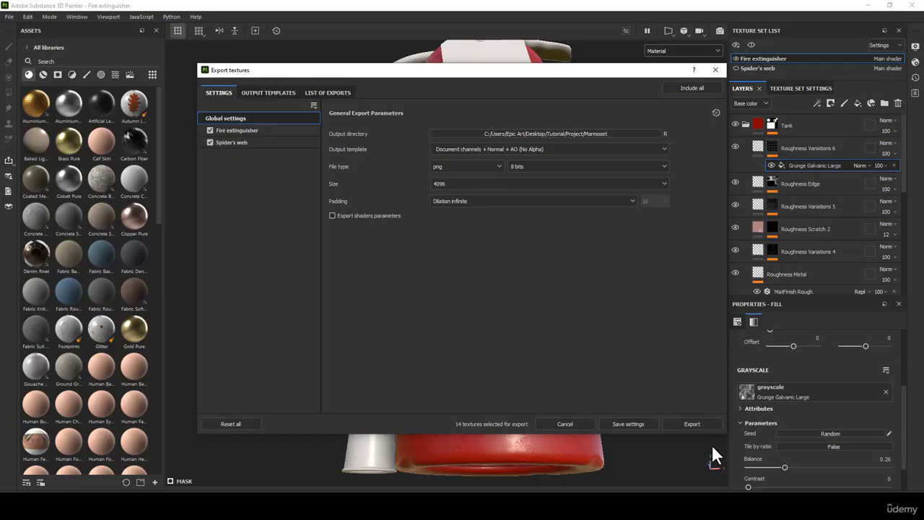
left_click(695, 424)
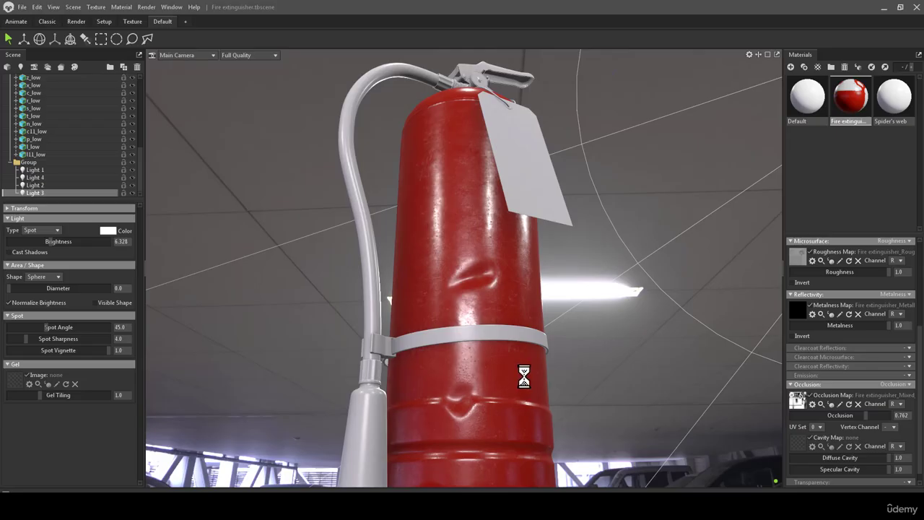
left_click_drag(462, 320, 494, 333)
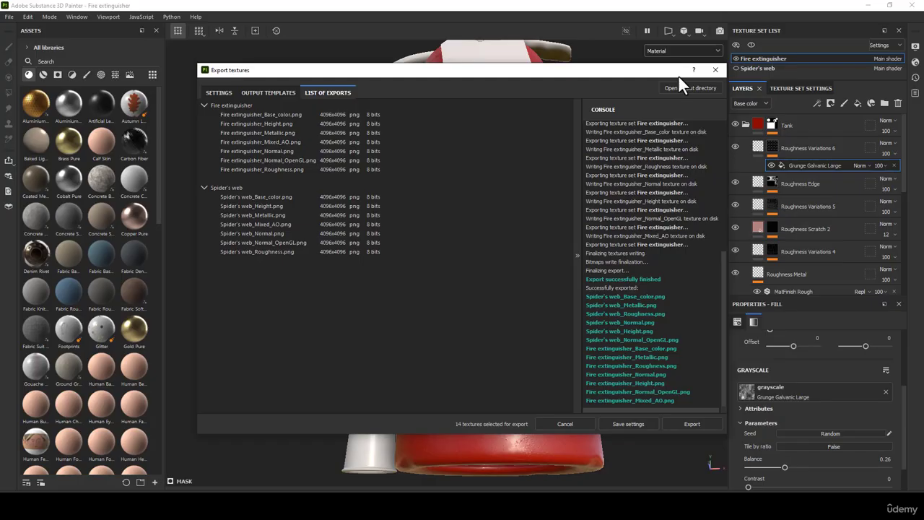
left_click(681, 82)
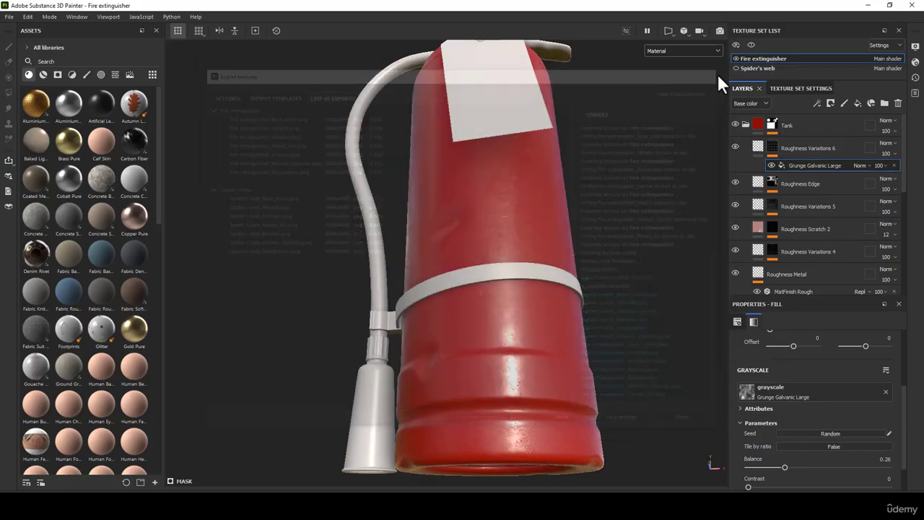
Add a fill layer above Roughness Variations 6 and name it Roughness Variations 7.
double_click(815, 147)
right_click(816, 148)
left_click(830, 190)
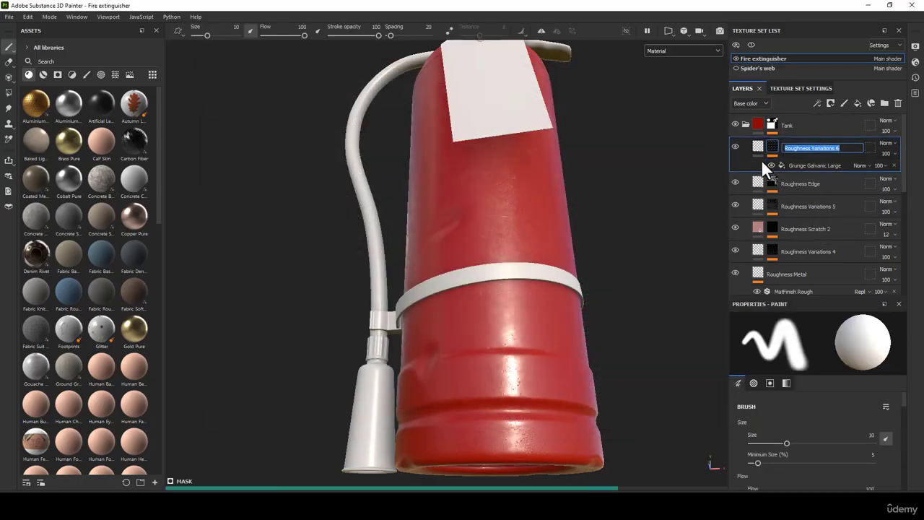
left_click(759, 147)
left_click(857, 104)
double_click(784, 146)
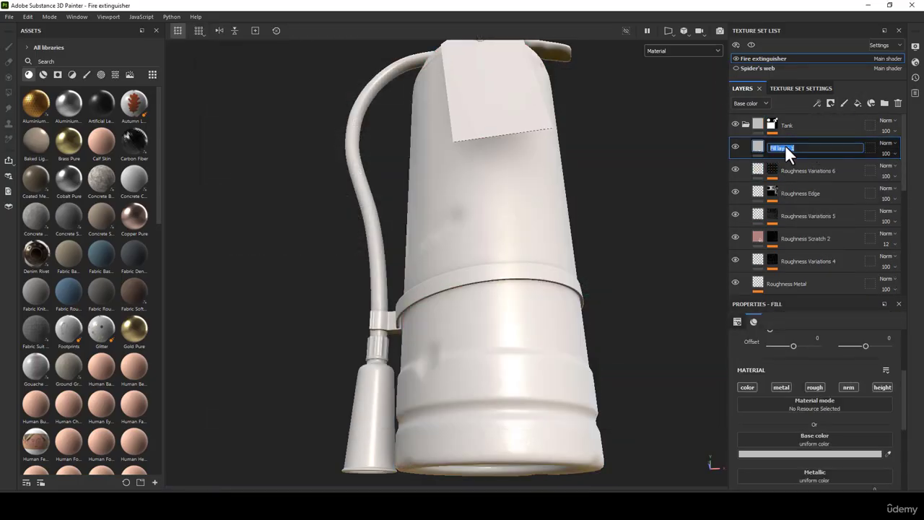
key("ctrl+v")
left_click(758, 150)
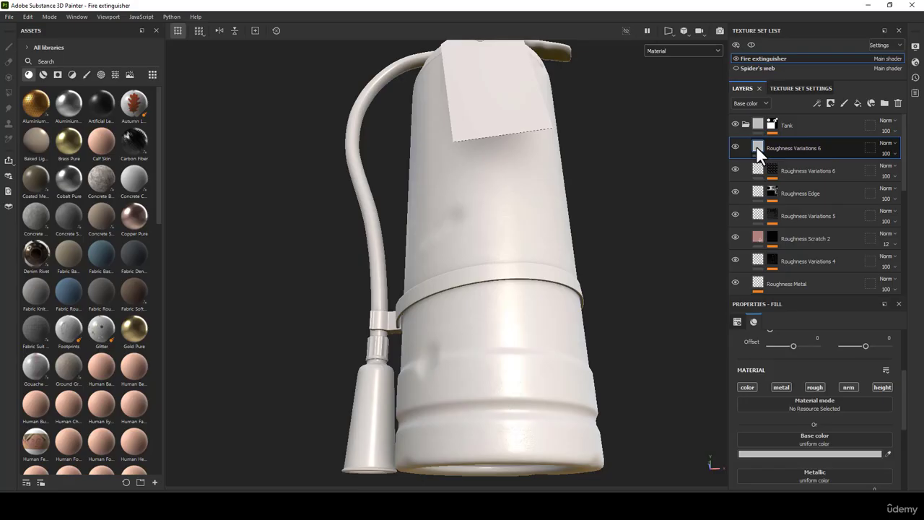
double_click(807, 148)
left_click(840, 148)
key("BackSpace")
type("7")
key("Return")
Limit Roughness Variations 7 to the roughness channel, set its roughness to 0.25, and check the tank's highlights.
mouse_move(757, 145)
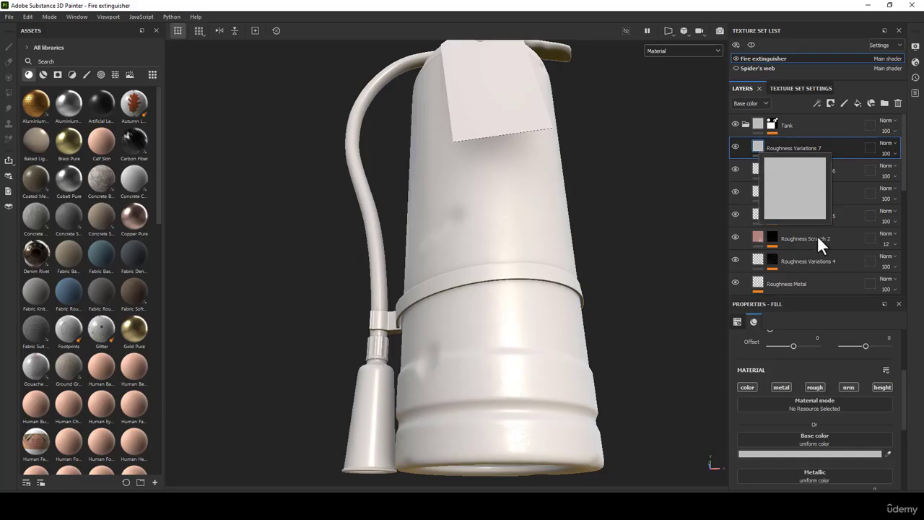
left_click(747, 387)
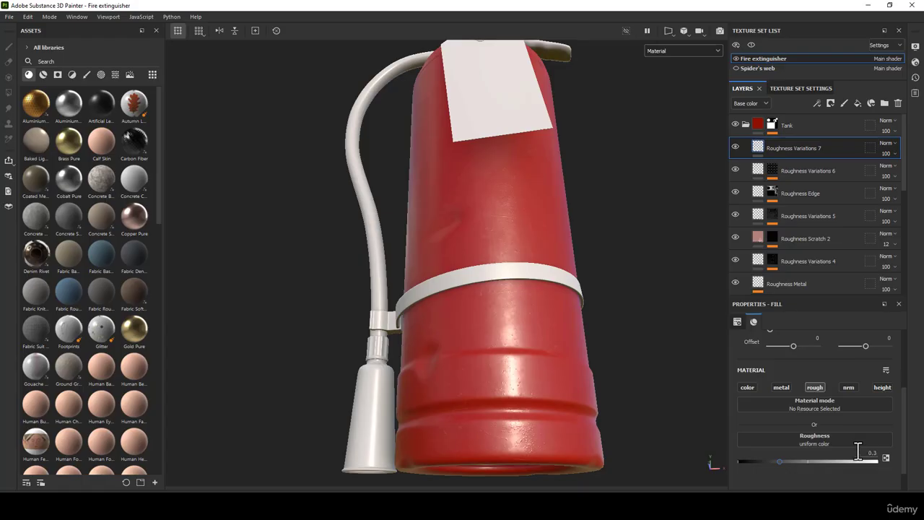
mouse_move(778, 460)
left_mouse_down()
mouse_move(762, 460)
mouse_move(777, 459)
left_mouse_up()
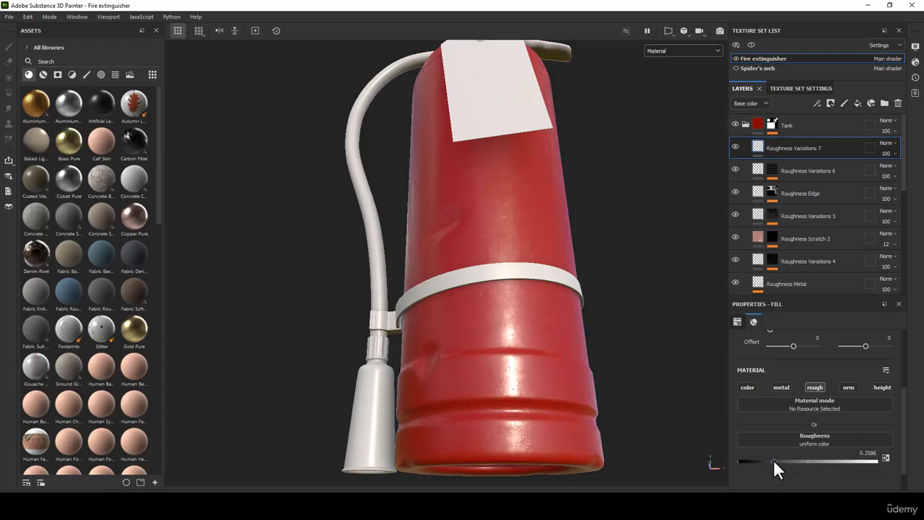
double_click(868, 452)
type("25")
key("Return")
scroll(546, 288, "up", 3)
scroll(547, 285, "down", 3)
scroll(498, 216, "up", 2)
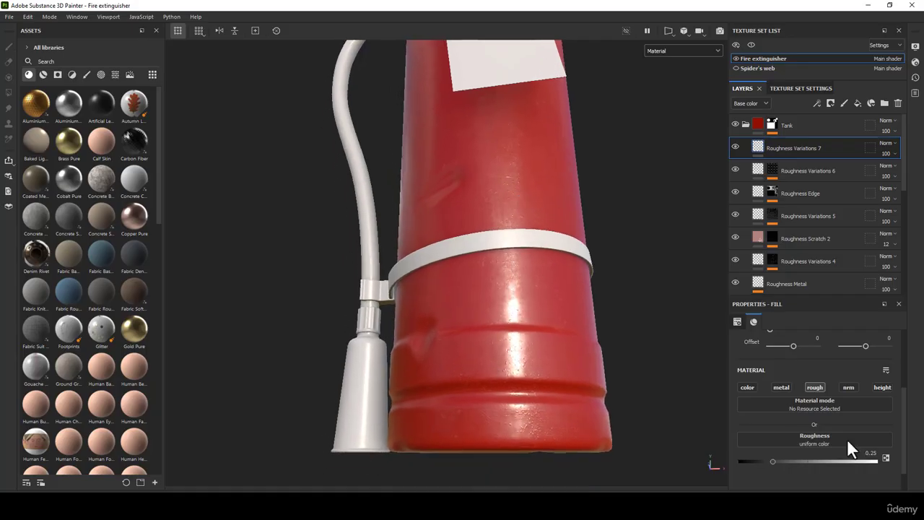
left_click_drag(530, 274, 671, 347, "alt")
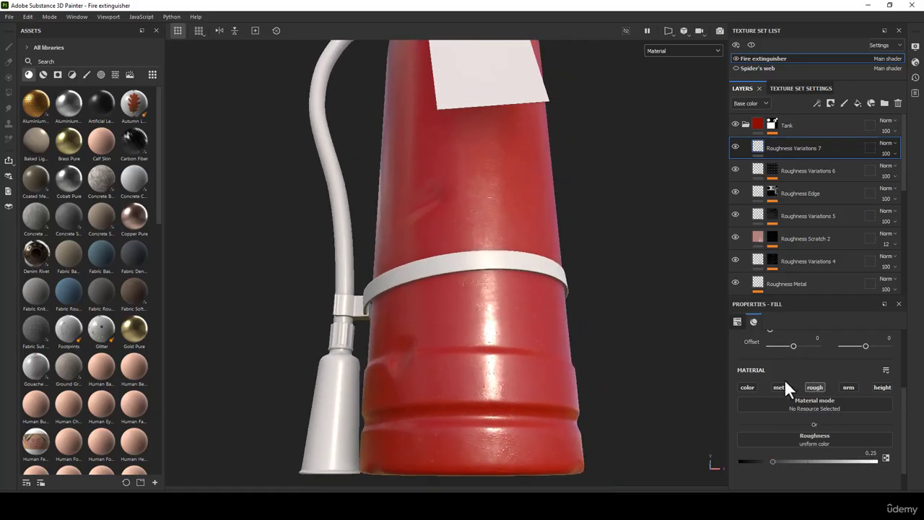
Add a black mask to the Roughness Variations 7 layer.
right_click(758, 147)
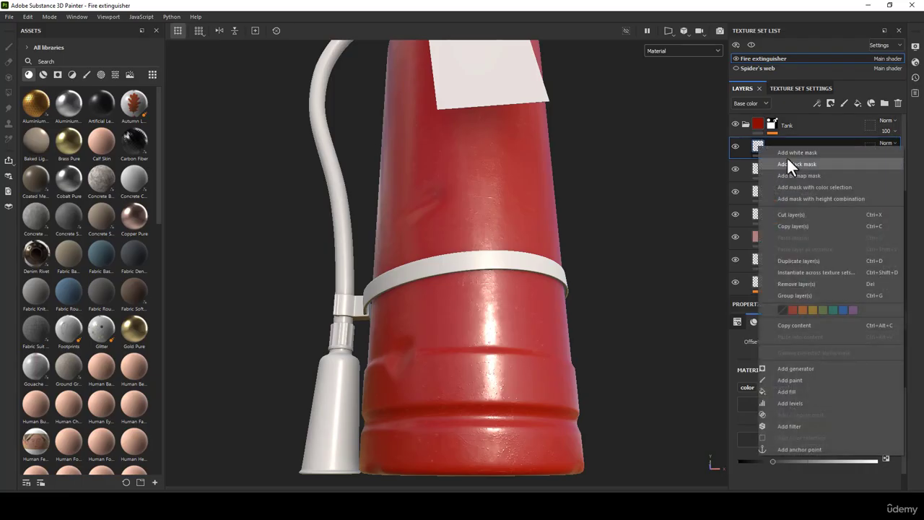
left_click(787, 161)
right_click(771, 145)
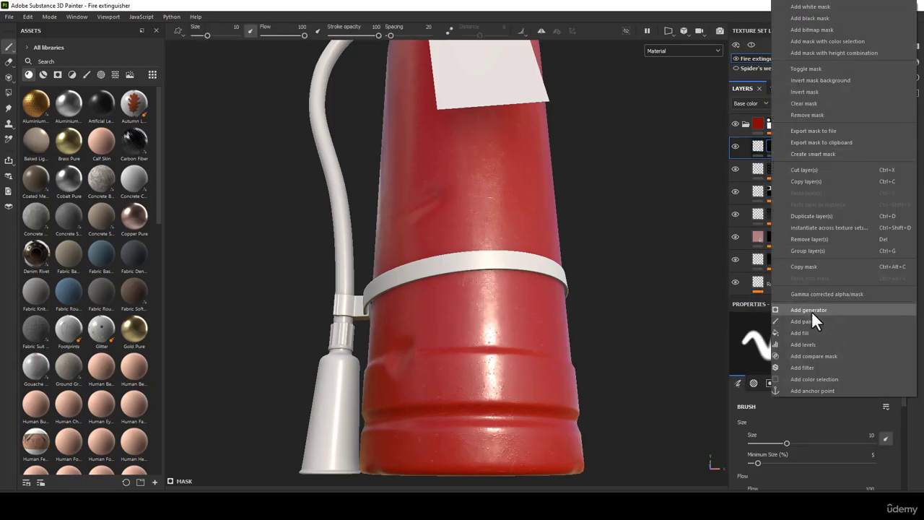
left_click(812, 310)
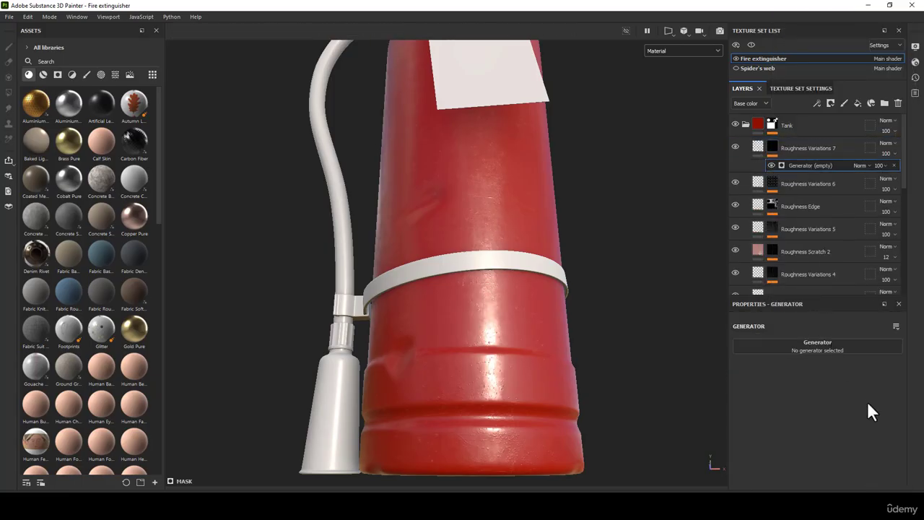
left_click(893, 164)
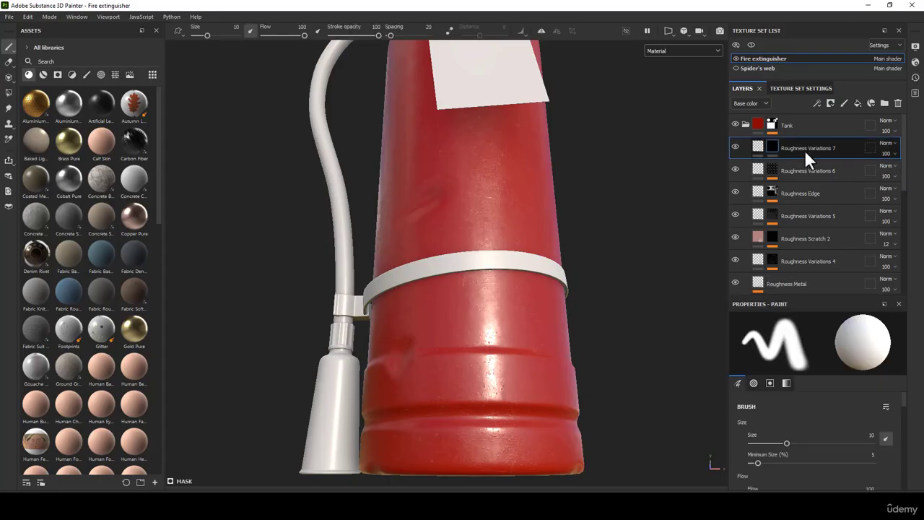
Search the smart masks for Dirt and apply Dirt Spots to the Roughness Variations 7 mask.
left_click(58, 73)
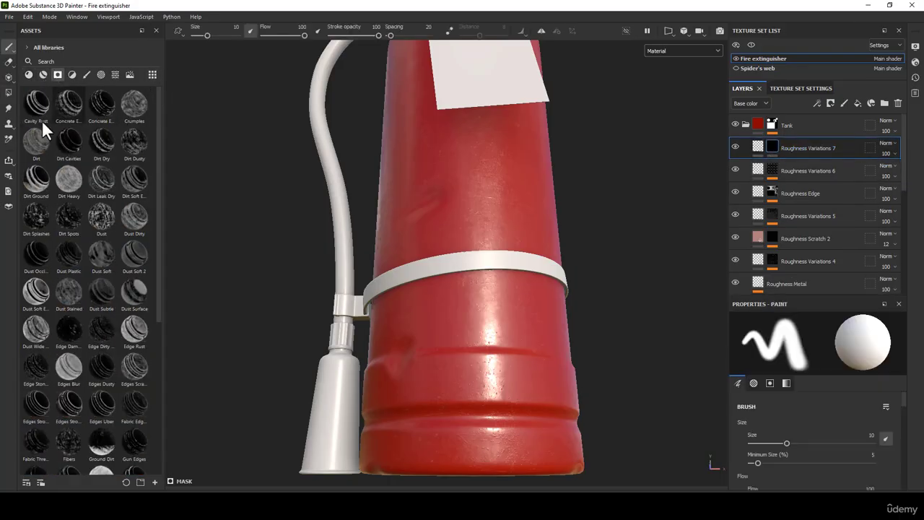
left_click(68, 61)
type("D")
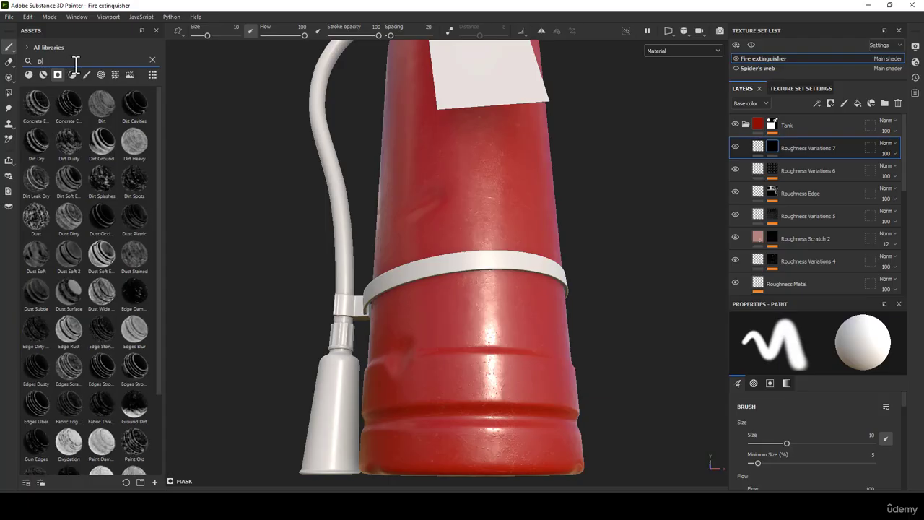
type("irt")
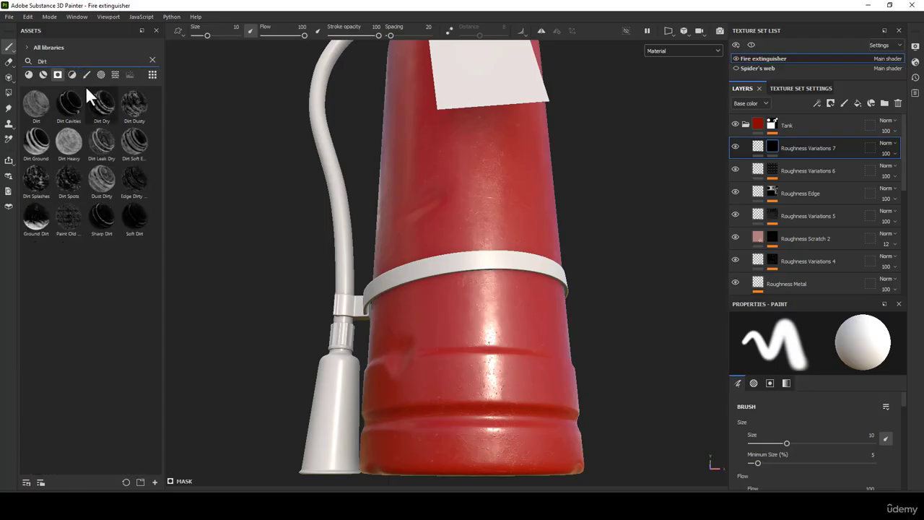
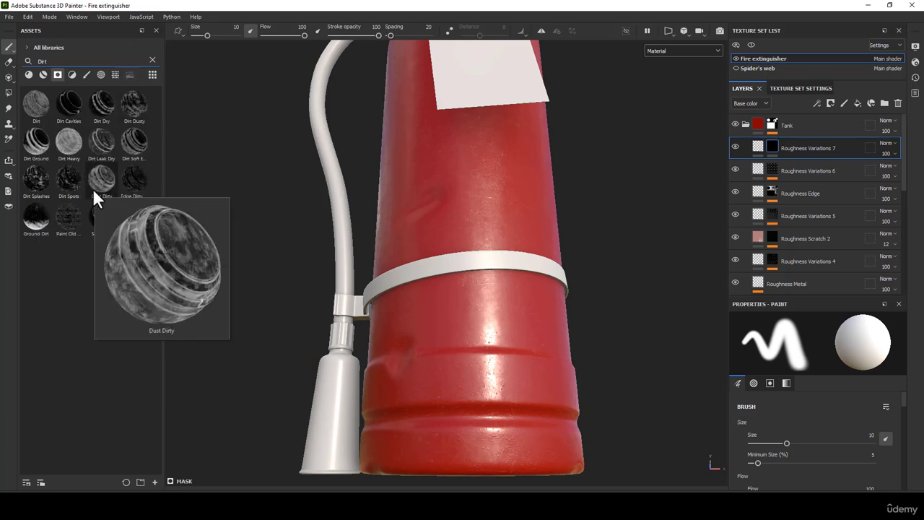
left_click_drag(65, 175, 771, 148)
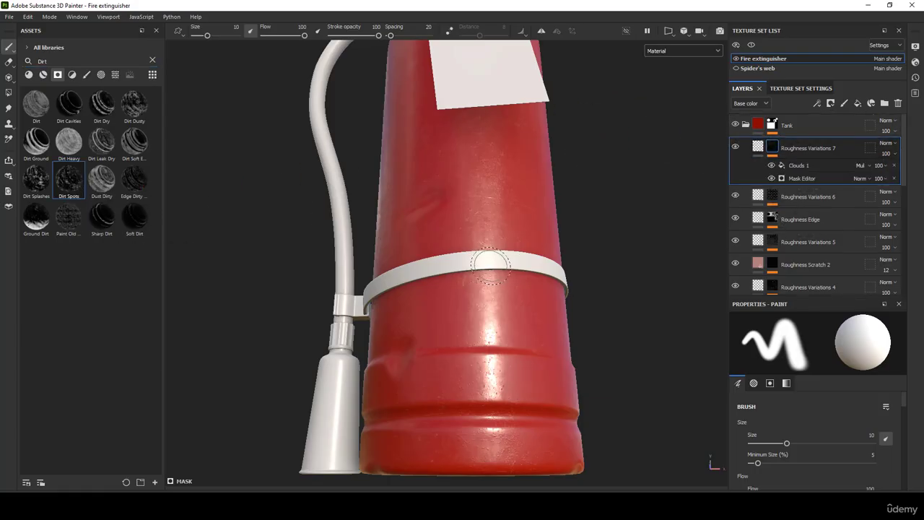
Display the mask channel on the model and examine the Dirt Spots pattern across the tank.
right_click_drag(490, 266, 494, 231, "alt")
left_click(658, 50)
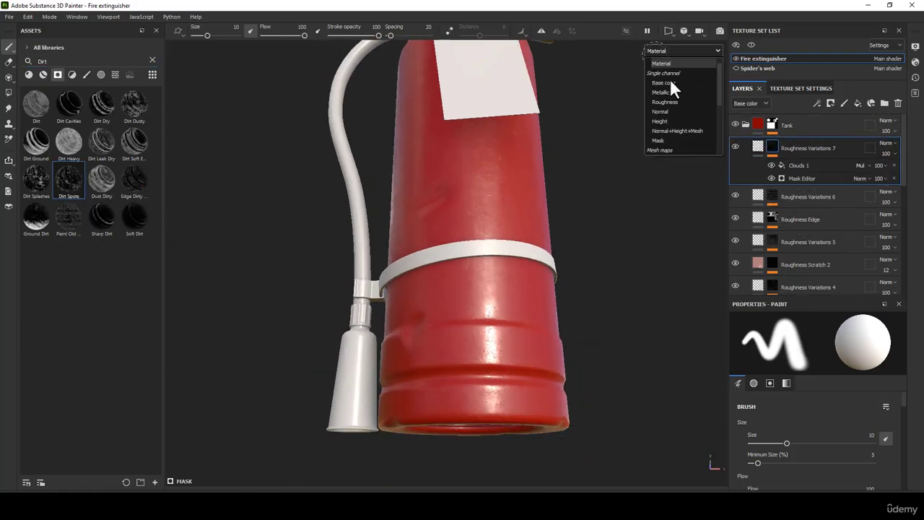
scroll(668, 91, "down", 1)
left_click(659, 111)
left_click_drag(546, 154, 532, 190, "alt")
middle_click_drag(533, 157, 559, 196, "alt")
left_click_drag(559, 196, 565, 163, "alt")
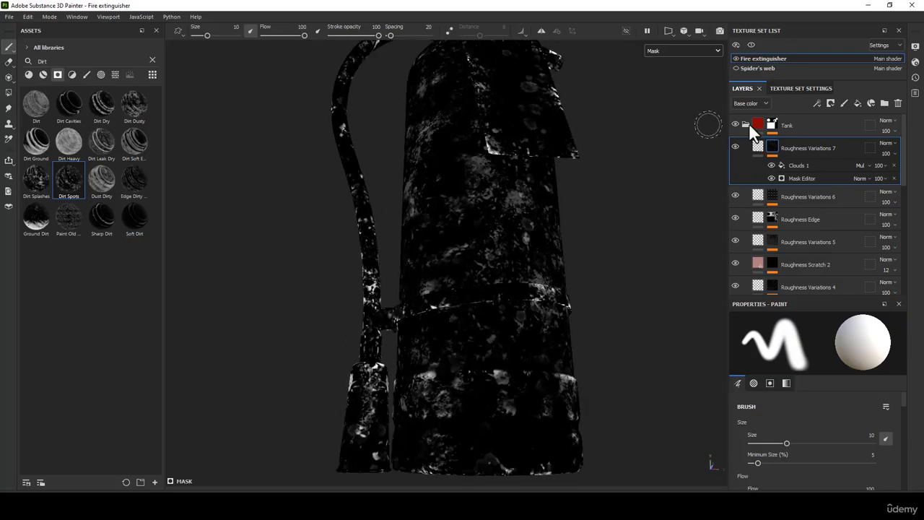
Set the Global Balance of the Dirt Spots Mask Editor to 0.88, keeping Global Blur at 0.
left_click(798, 178)
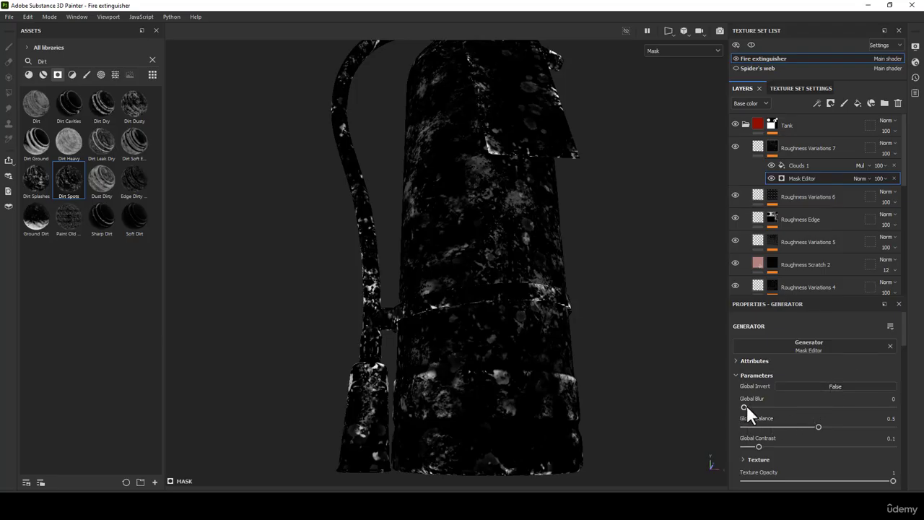
left_click_drag(746, 405, 720, 411)
left_click_drag(824, 426, 875, 427)
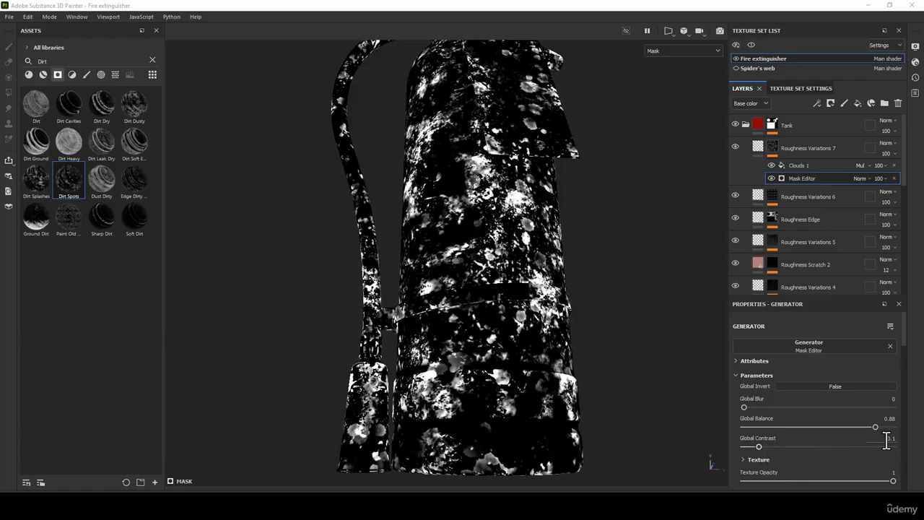
Open the first Texture settings of the Mask Editor to reach its scale and contrast.
scroll(832, 439, "down", 1)
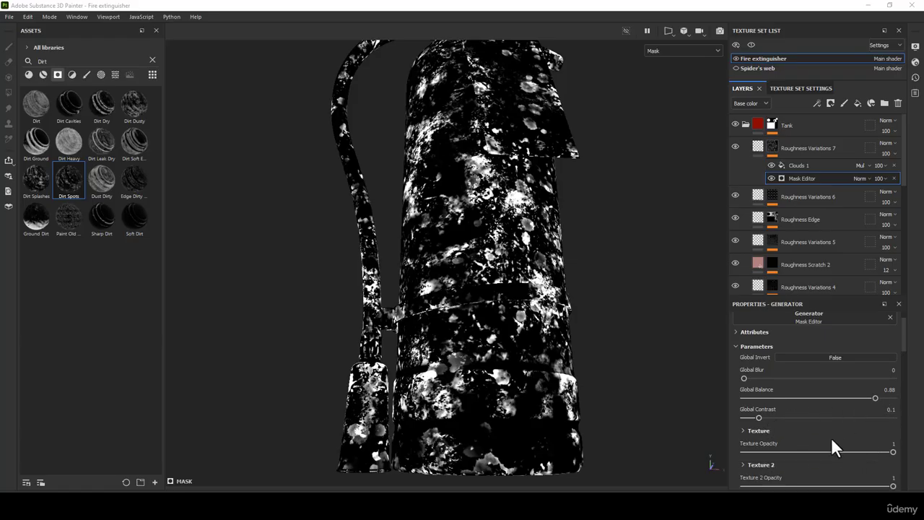
left_click(751, 430)
scroll(792, 372, "down", 2)
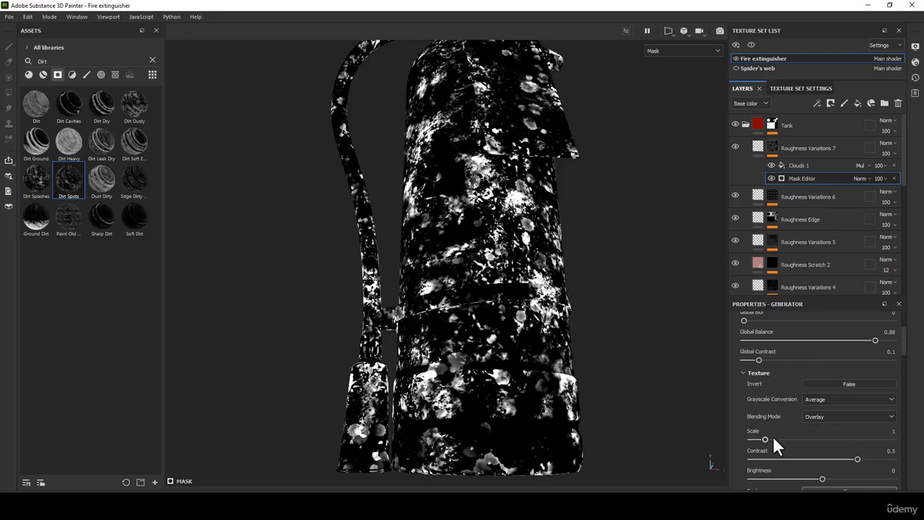
Examine the Mask Editor generator's Texture and Texture 2 settings and its ambient occlusion, curvature, world space normal and position gradient opacities.
scroll(814, 437, "down", 3)
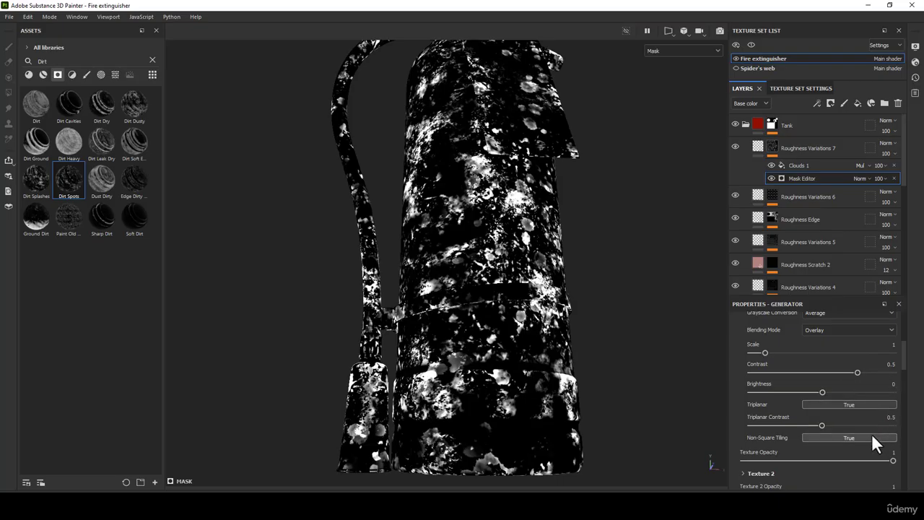
scroll(859, 433, "down", 1)
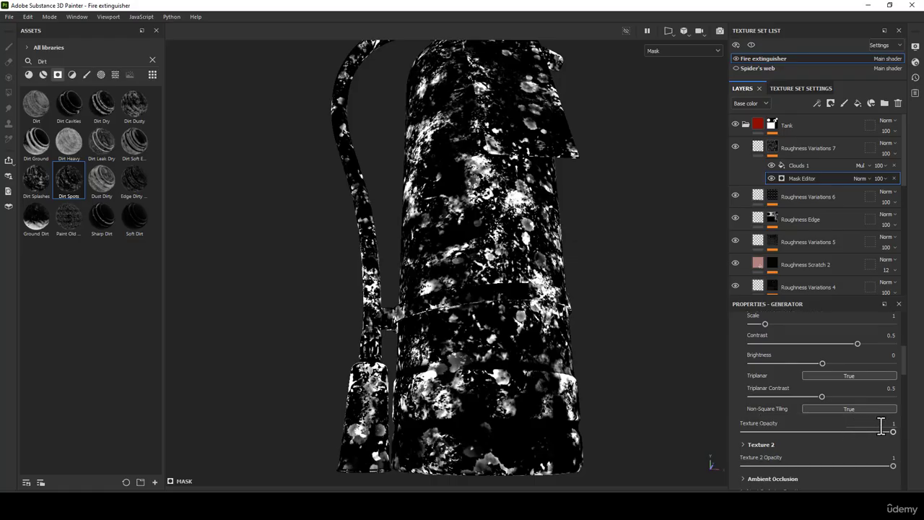
scroll(771, 433, "up", 3)
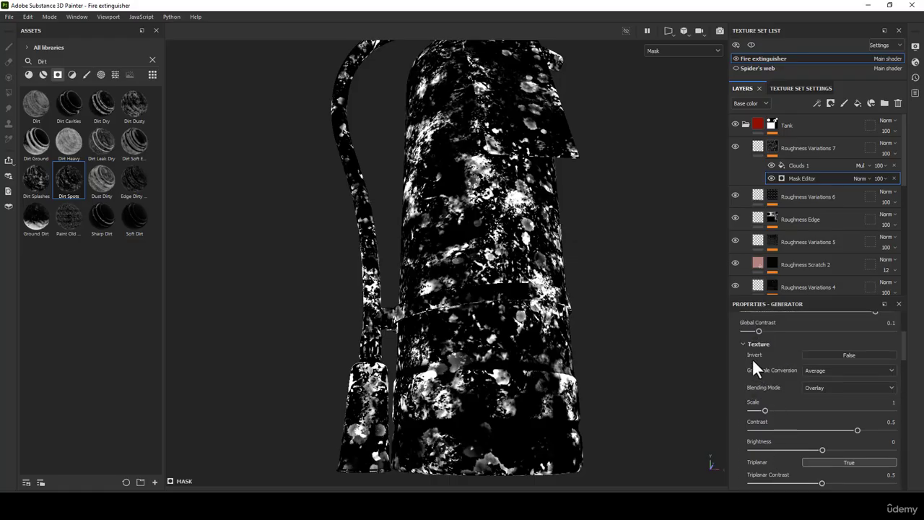
left_click(743, 344)
left_click(744, 379)
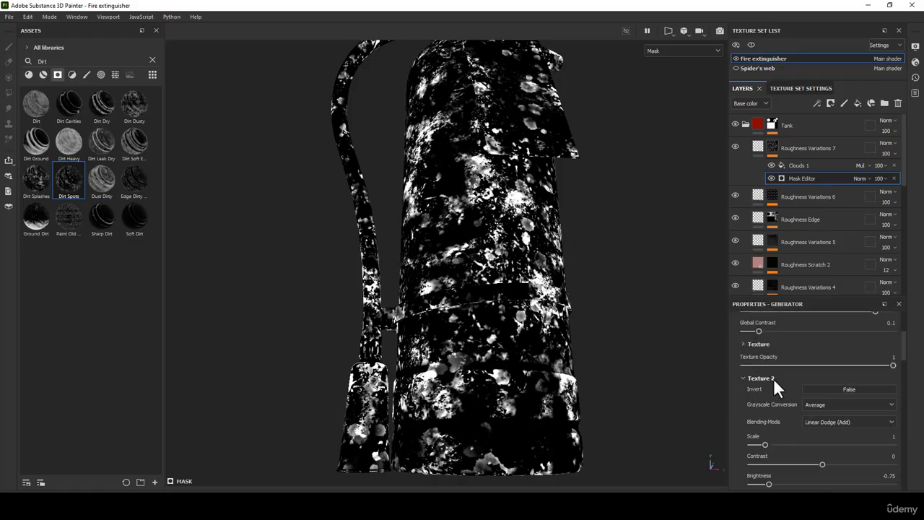
scroll(778, 375, "down", 1)
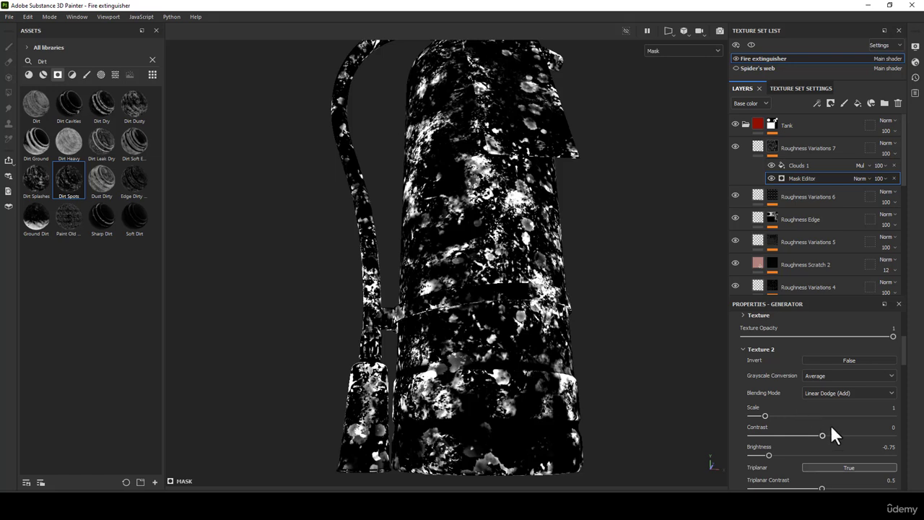
scroll(831, 428, "down", 2)
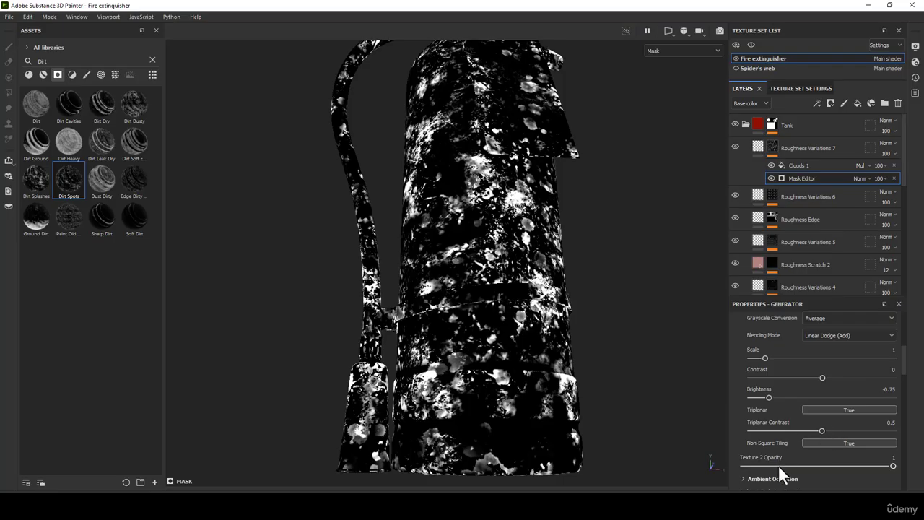
scroll(778, 464, "down", 2)
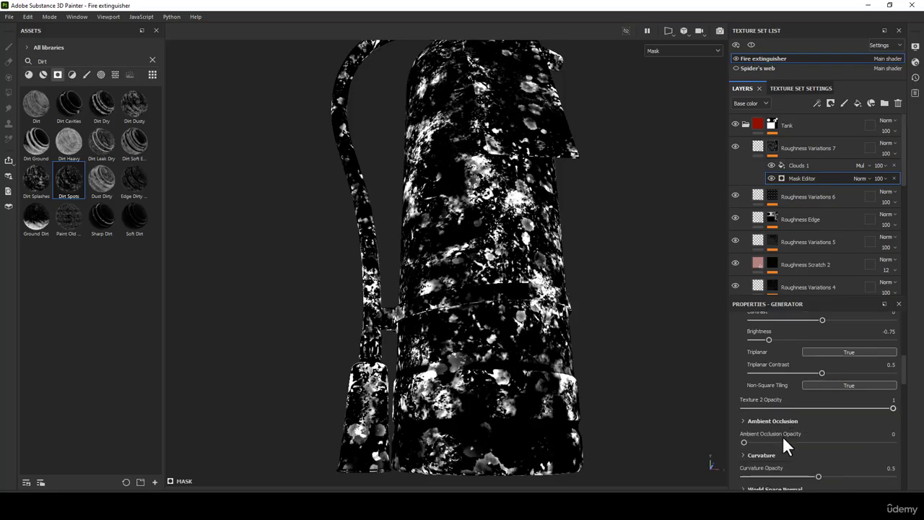
scroll(815, 394, "down", 2)
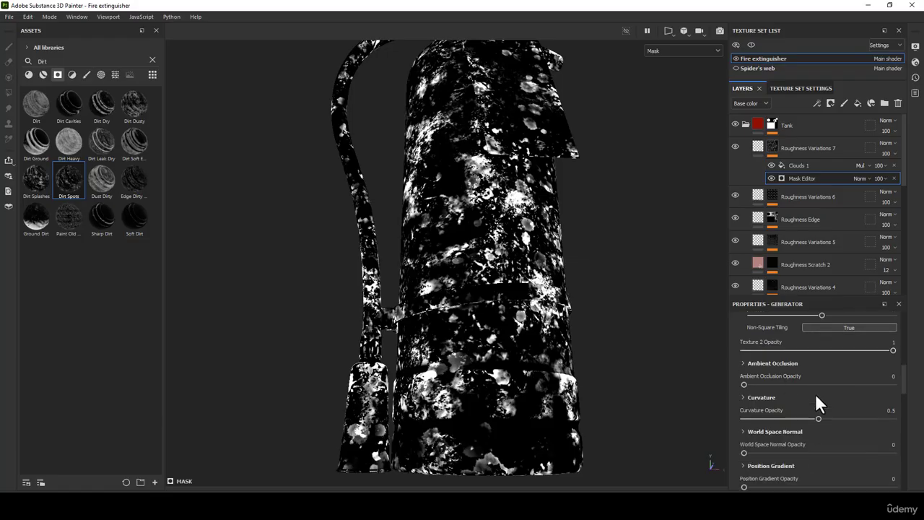
scroll(815, 393, "down", 3)
scroll(815, 394, "down", 2)
scroll(815, 393, "up", 10)
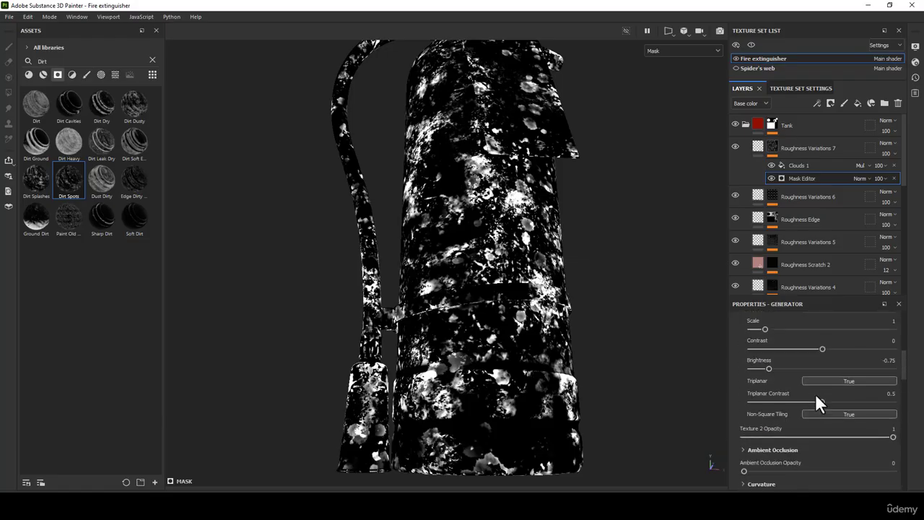
left_click(749, 384)
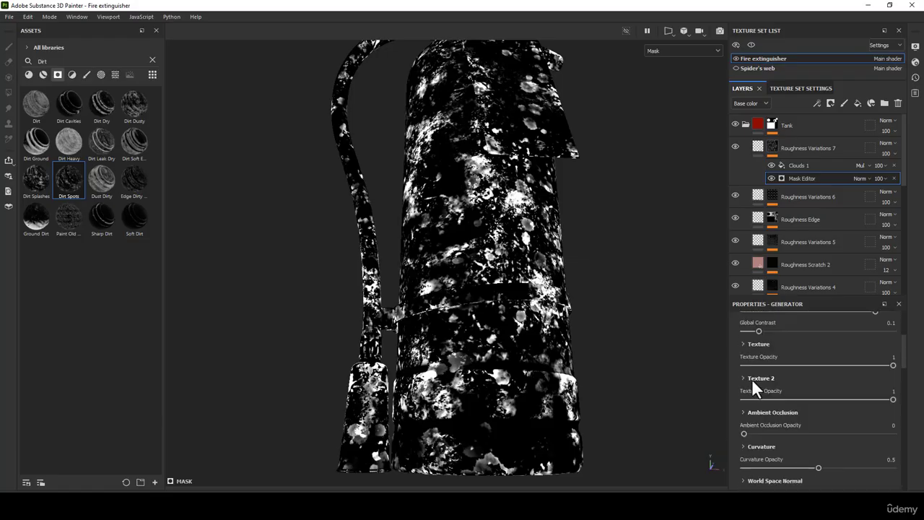
scroll(760, 381, "down", 1)
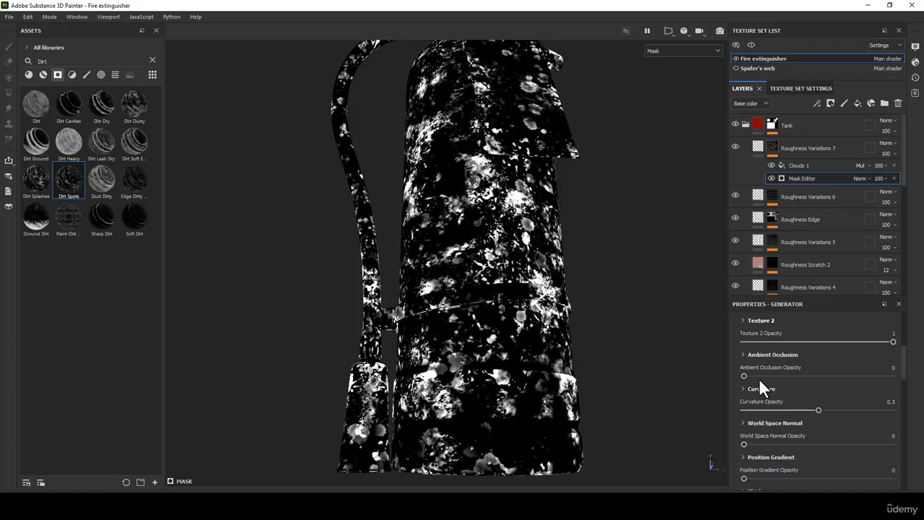
Review the projection, UV transformation and grayscale parameters of the Clouds 1 fill in the Roughness Variations 7 mask.
left_click(799, 165)
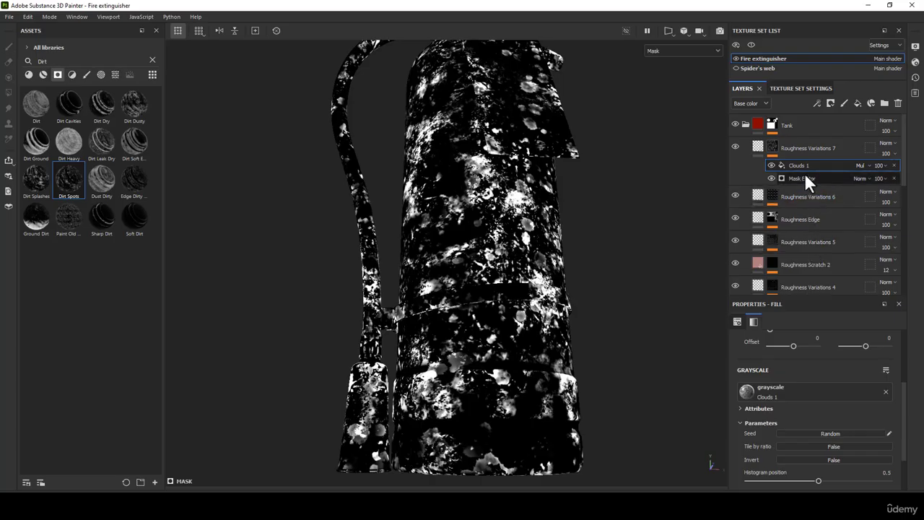
scroll(811, 367, "up", 3)
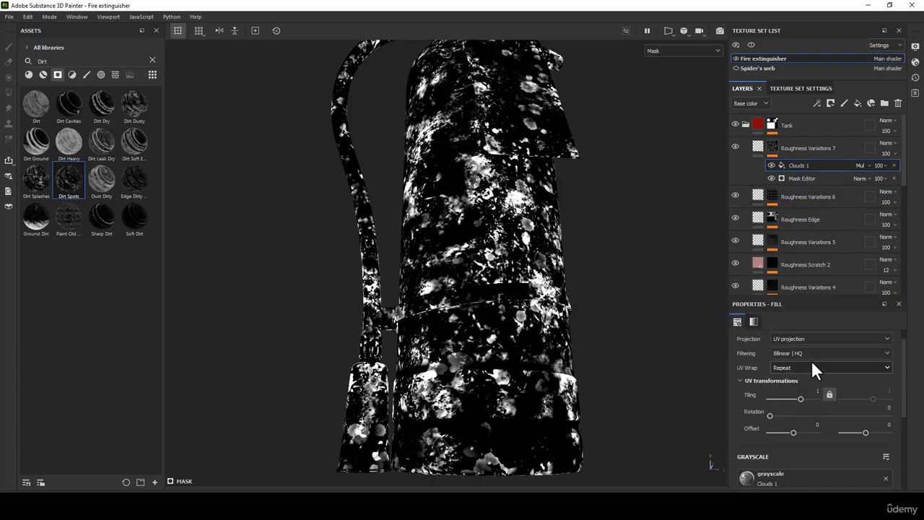
scroll(859, 382, "down", 3)
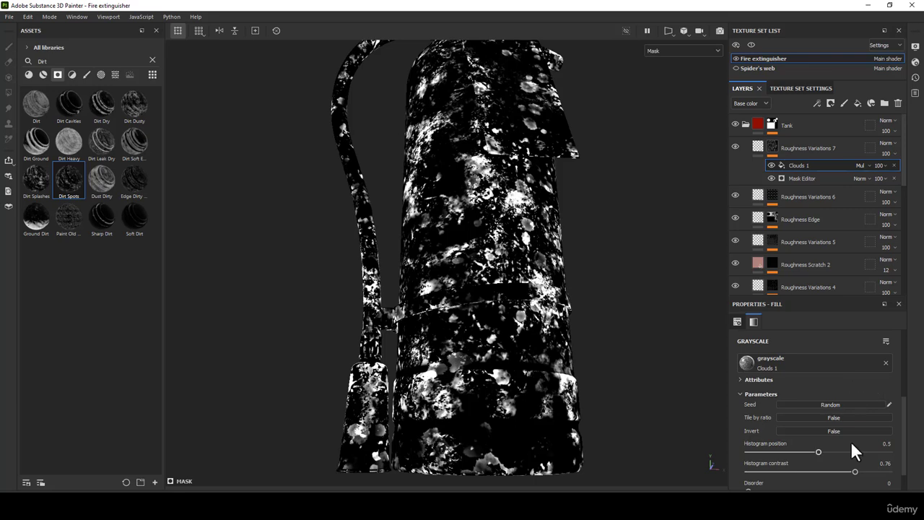
scroll(846, 440, "down", 1)
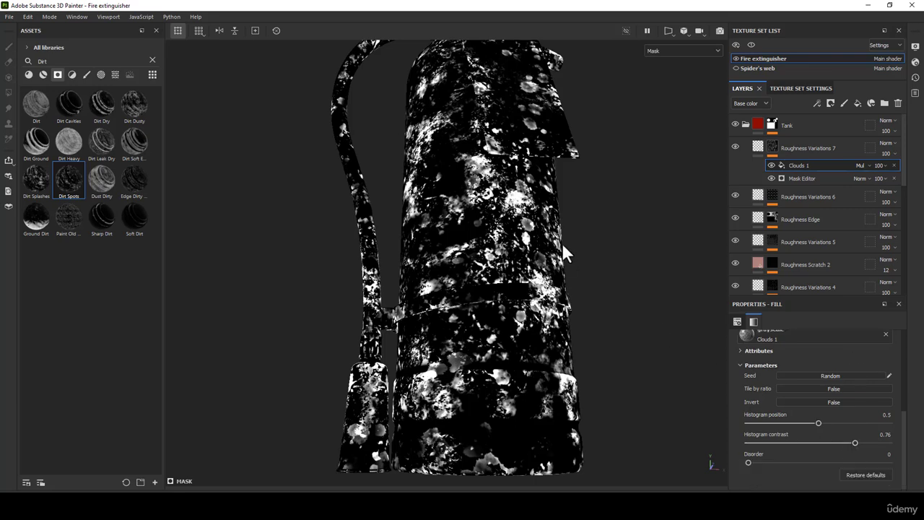
scroll(424, 153, "up", 2)
scroll(424, 154, "down", 4)
Return the viewport to Material display and compare the tank's surface with the Roughness Variations 7 layer hidden and shown.
left_click_drag(423, 153, 488, 248, "alt")
scroll(427, 189, "up", 2)
key("m")
right_click_drag(498, 215, 503, 307, "shift")
left_click_drag(521, 220, 530, 196, "alt")
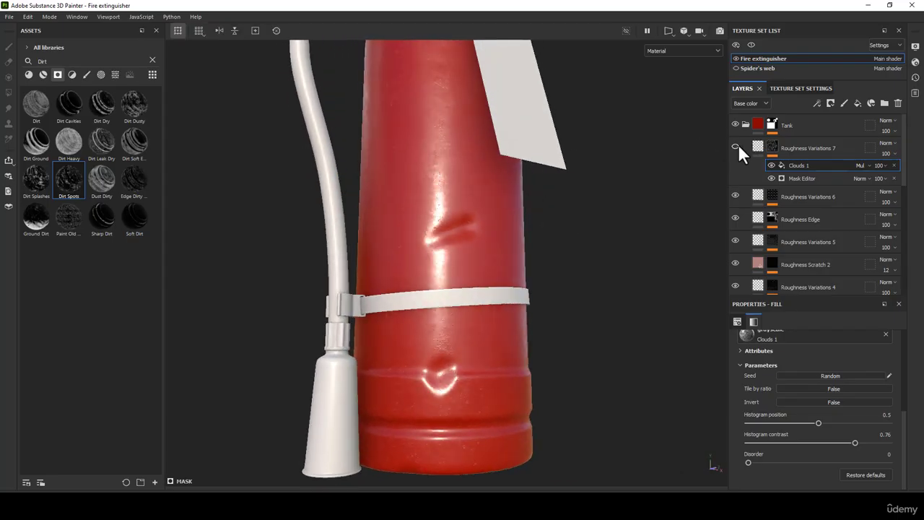
left_click_drag(483, 262, 528, 253, "alt")
right_click_drag(528, 253, 441, 168, "alt")
left_click_drag(442, 168, 496, 167, "alt")
right_click_drag(496, 167, 414, 46, "shift")
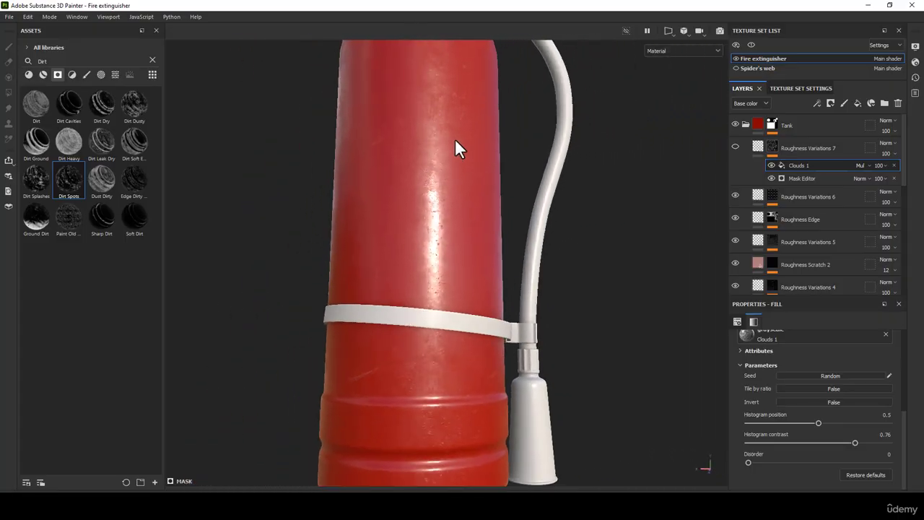
middle_click_drag(454, 138, 464, 220, "alt")
left_click(737, 145)
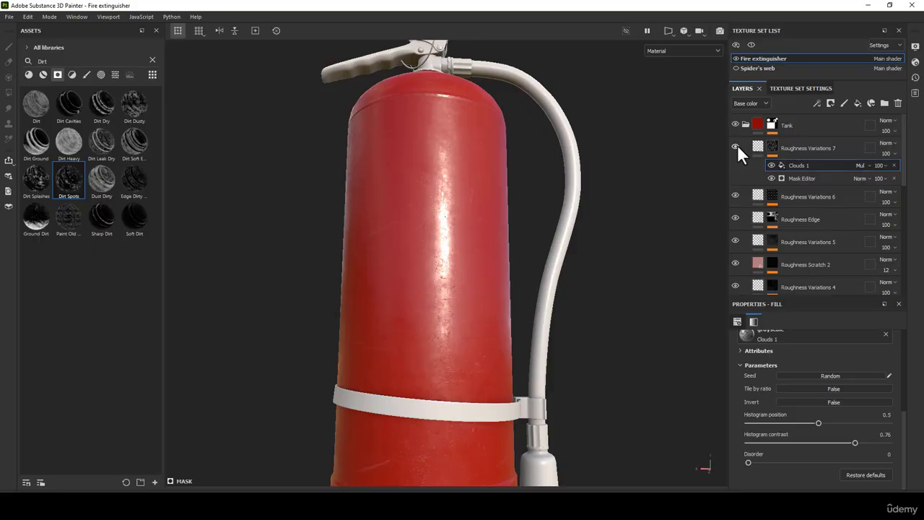
left_click(737, 146)
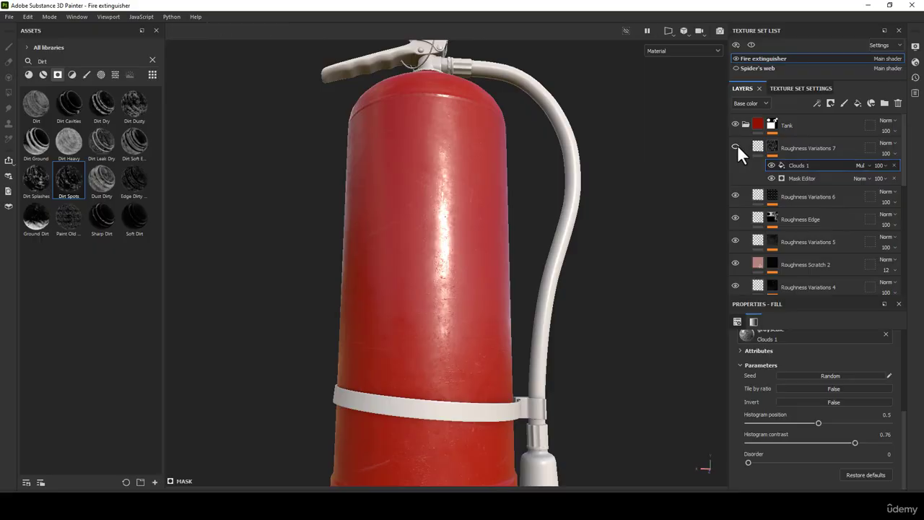
left_click(736, 146)
right_click_drag(470, 228, 497, 205, "alt")
left_click_drag(496, 205, 166, 189, "alt")
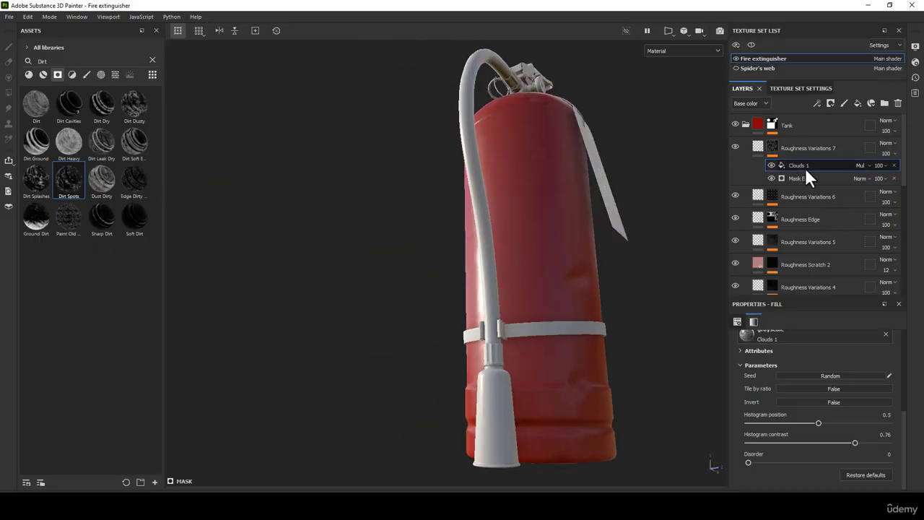
left_click_drag(553, 208, 427, 172, "alt")
Select the Mask Editor, inspect its mask up close on the extinguisher, and return the viewport to Material display.
left_click(792, 177)
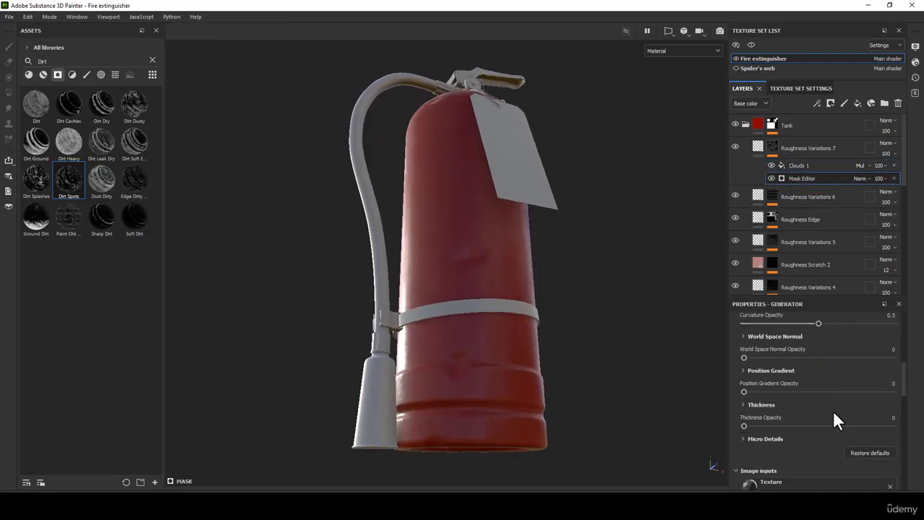
left_click(681, 57)
left_click(669, 139)
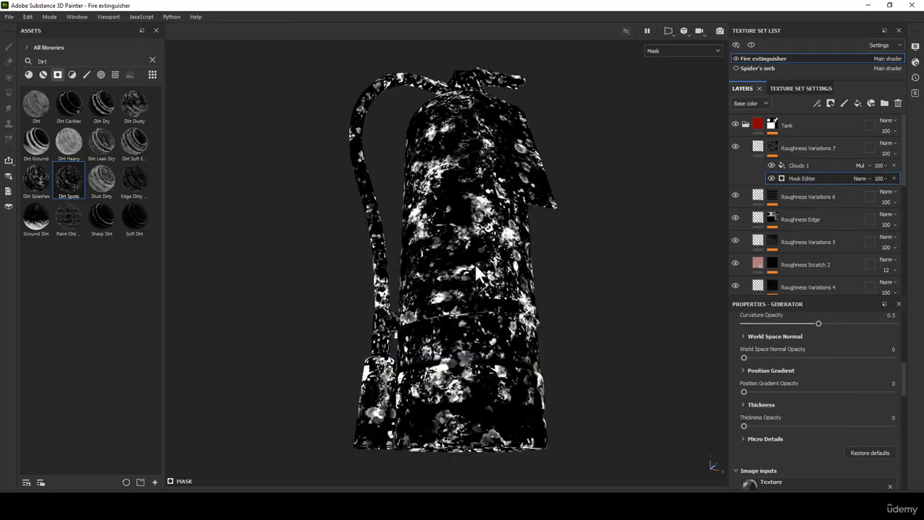
scroll(493, 253, "up", 3)
left_click_drag(493, 253, 481, 229, "alt")
scroll(481, 230, "up", 2)
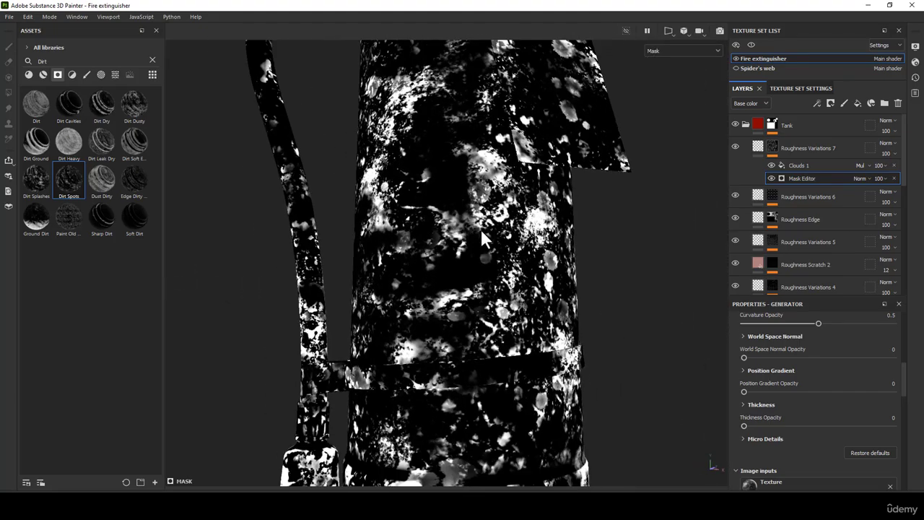
scroll(480, 229, "down", 2)
key("m")
scroll(474, 217, "down", 2)
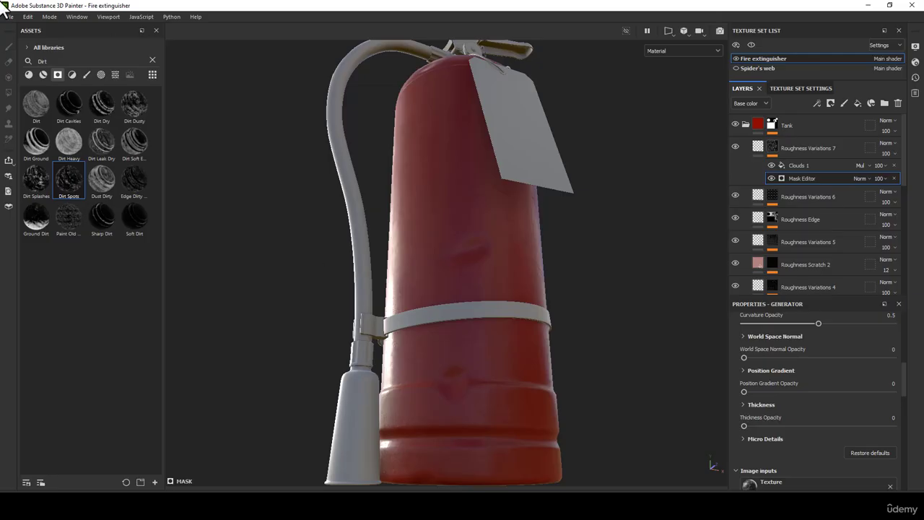
Export both texture sets as 4096 8-bit PNGs to the Marmoset folder and check the extinguisher in Marmoset Toolbag.
left_click(10, 16)
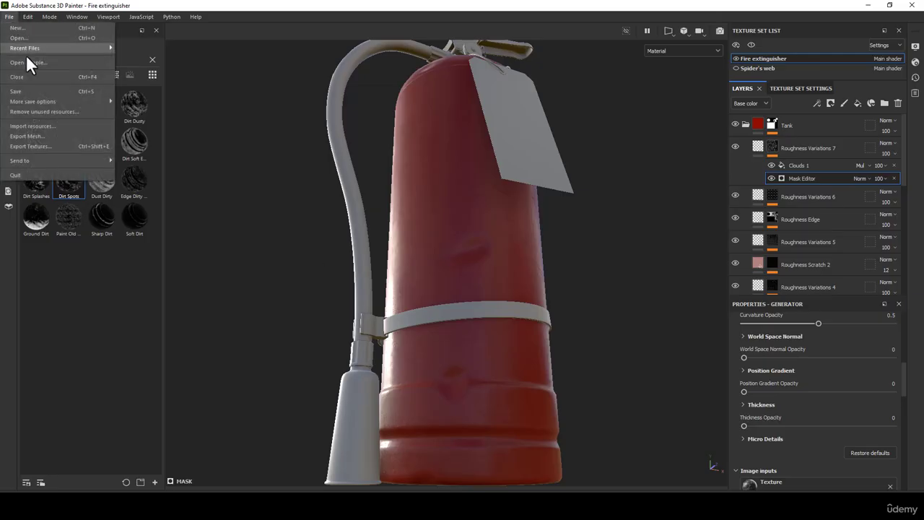
key("Escape")
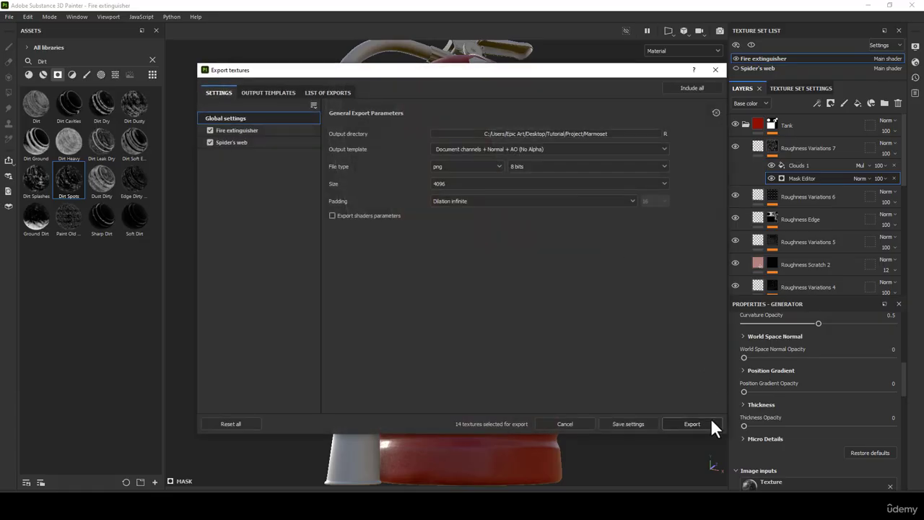
left_click(709, 422)
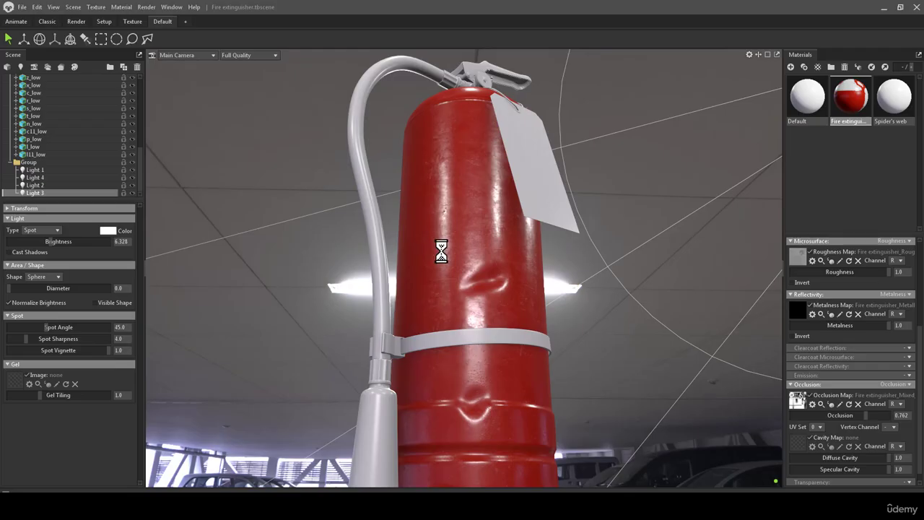
left_click_drag(441, 251, 400, 216)
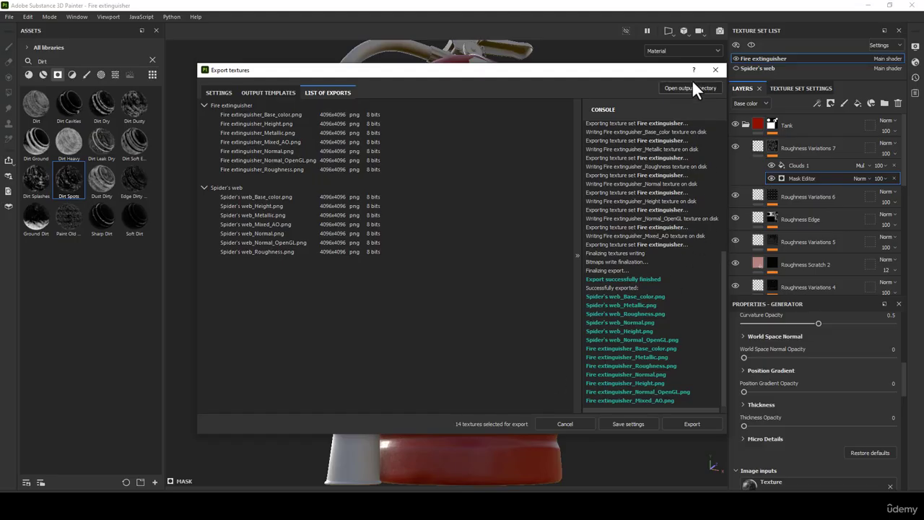
left_click(714, 70)
Add a fill layer above Roughness Variations 7 in the Tank folder and name it Metal Variation.
left_click(756, 146)
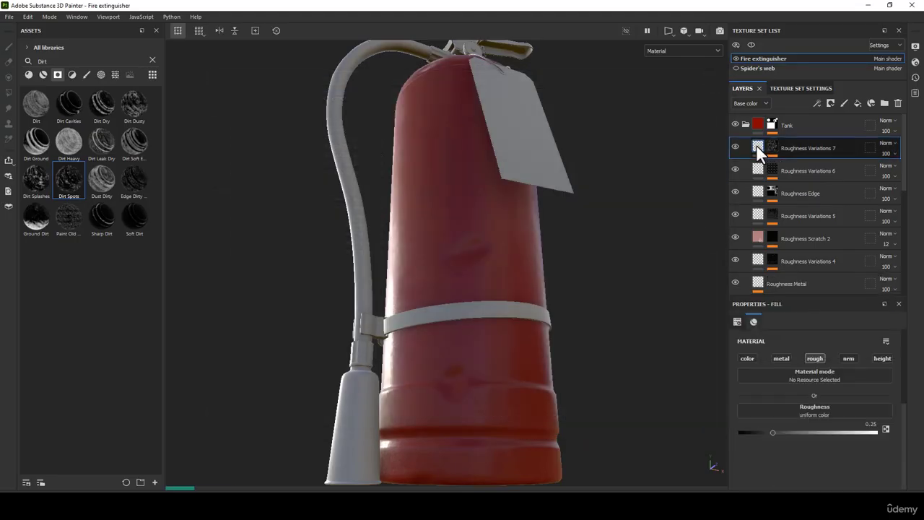
left_click(858, 103)
double_click(798, 148)
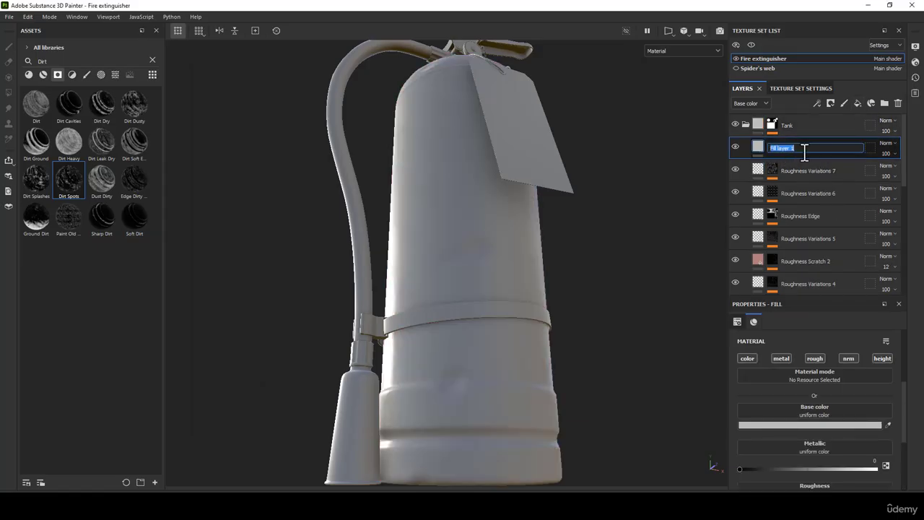
type("Metal")
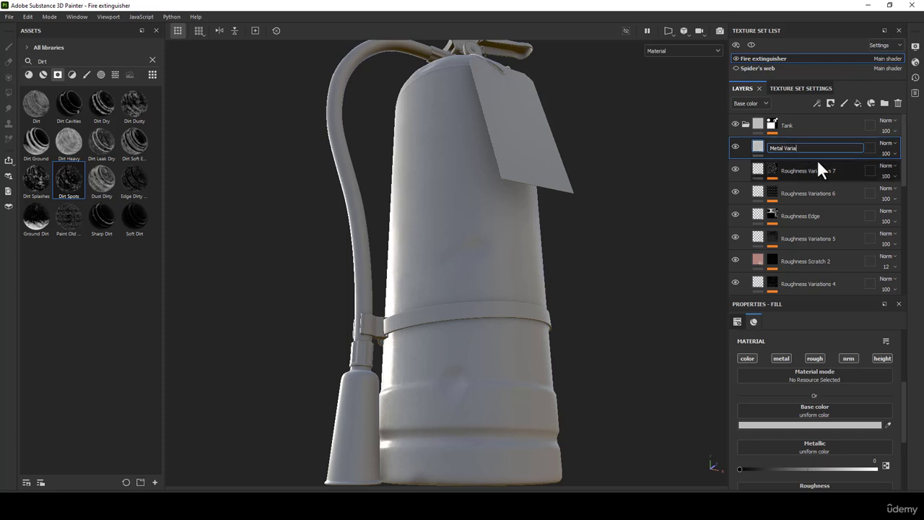
type("Variation")
Limit the Metal Variation layer to the metal and rough channels and set its roughness to 0.1551.
left_click(748, 358)
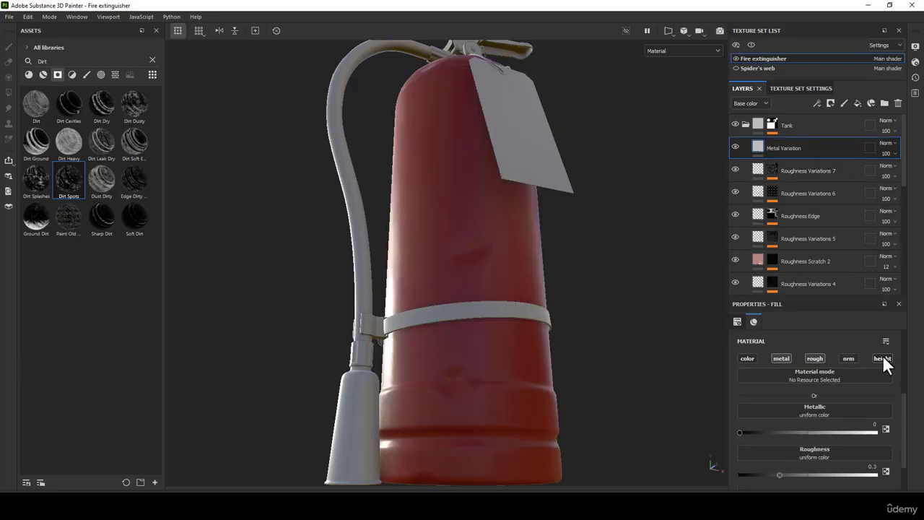
scroll(535, 259, "up", 2)
right_click_drag(545, 304, 478, 293, "shift")
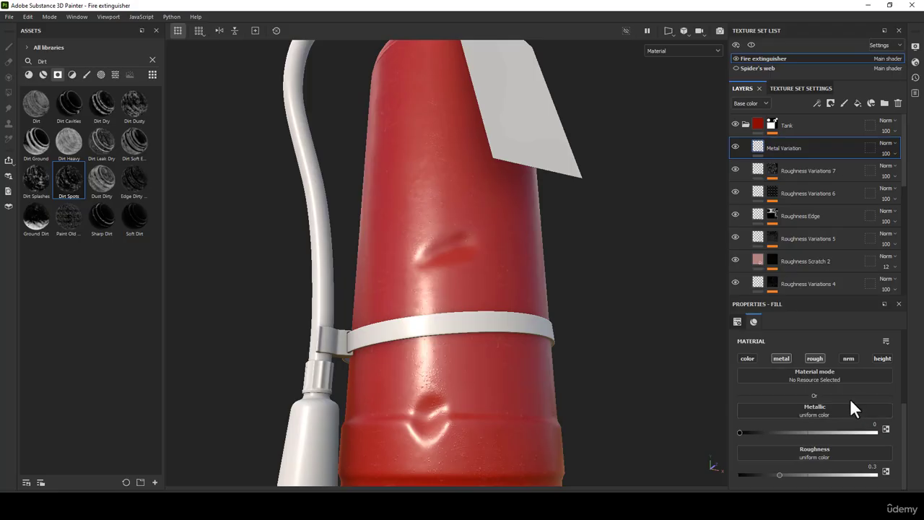
left_click_drag(770, 473, 759, 475)
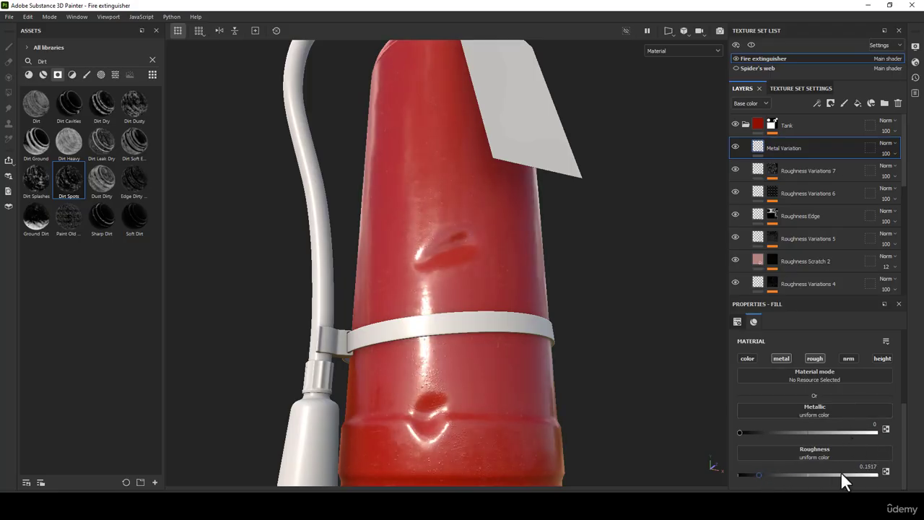
left_click(872, 466)
left_click(873, 466)
left_click_drag(872, 467, 880, 467)
type("51")
key("Return")
left_click(747, 381)
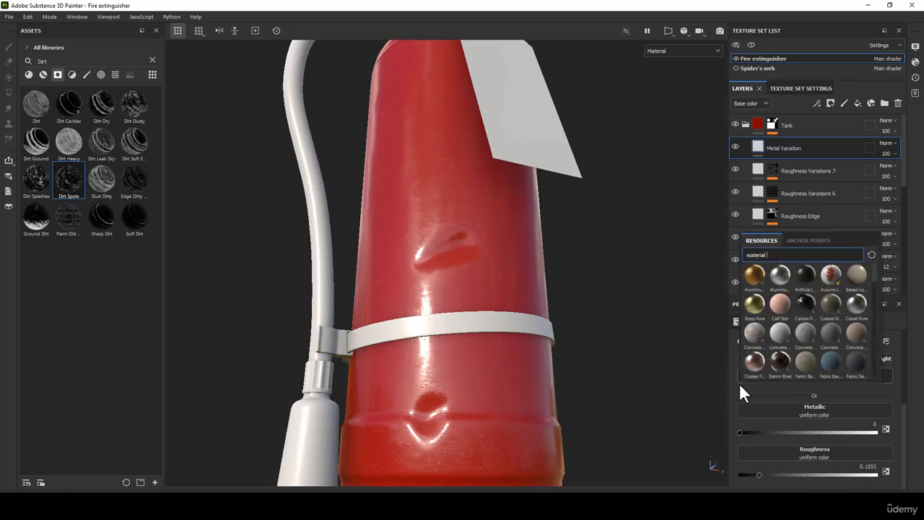
Add a MatFinish Galvanized filter to the content of the Metal Variation layer.
left_click(737, 394)
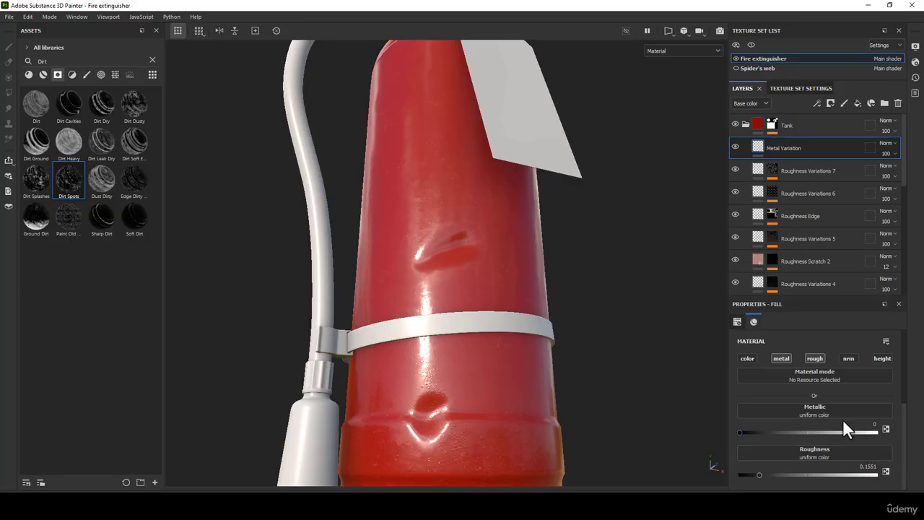
right_click(756, 154)
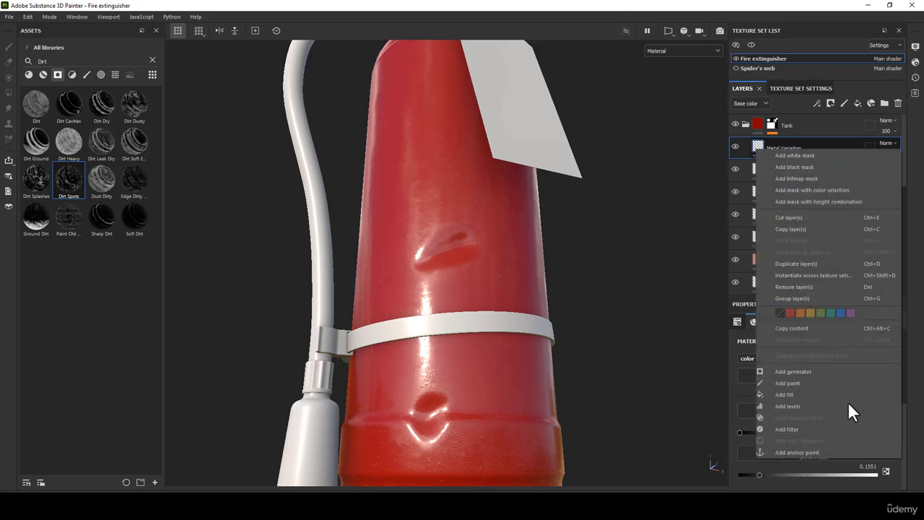
left_click(792, 428)
left_click(810, 360)
type("Blu")
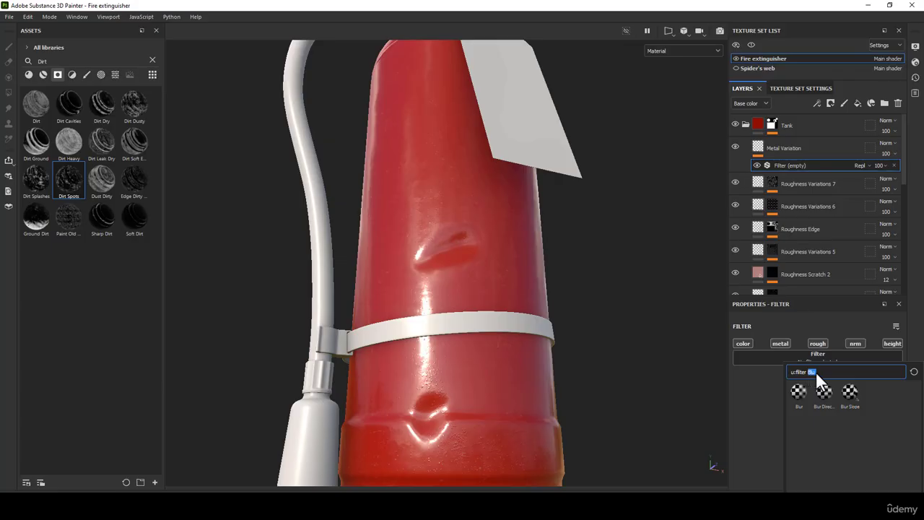
key("BackSpace")
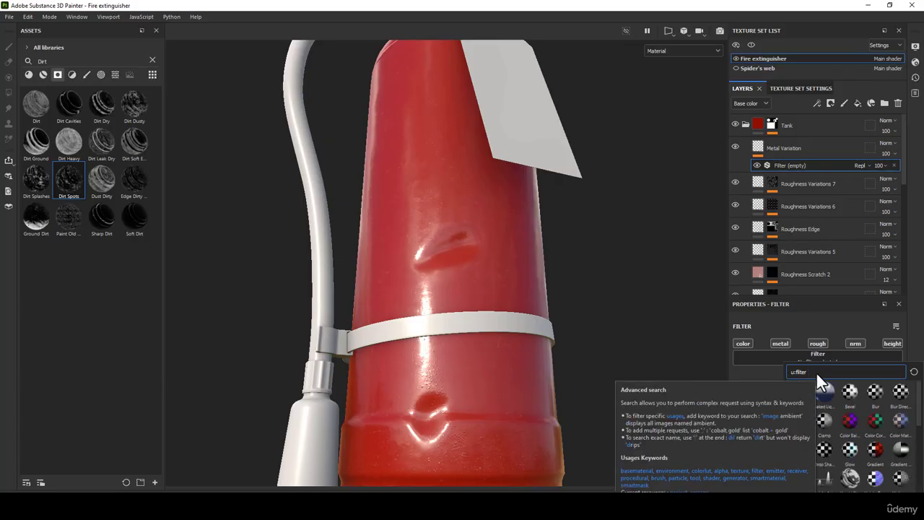
scroll(904, 469, "down", 3)
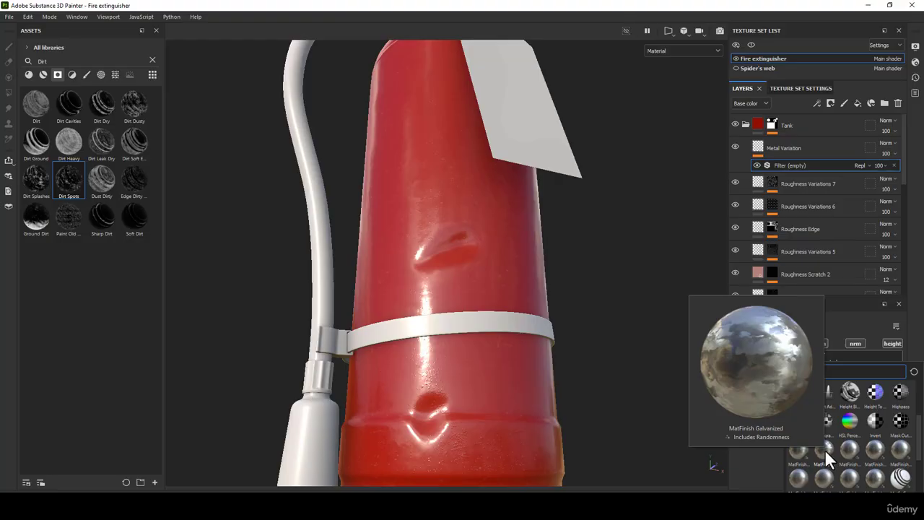
left_click(824, 449)
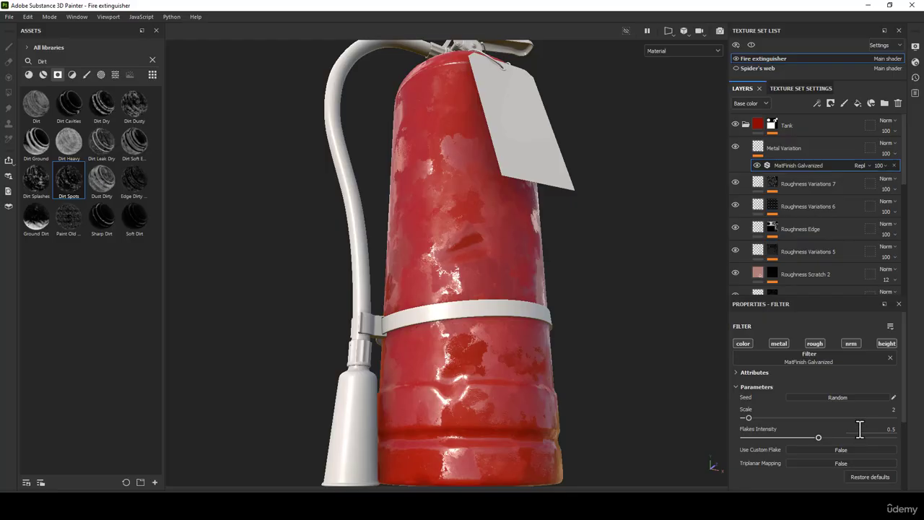
Enable triplanar mapping on the MatFinish Galvanized filter and set its scale to 1 and flakes intensity to 0.17.
left_click(823, 464)
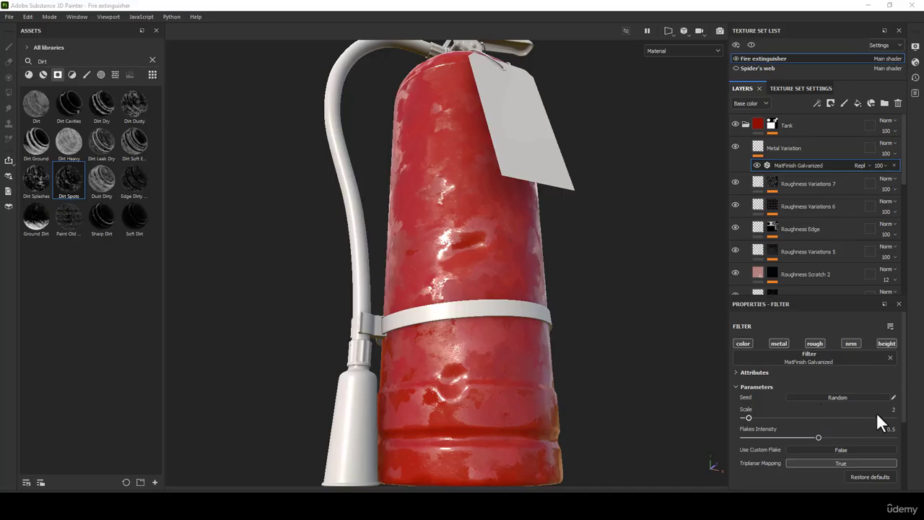
left_click_drag(748, 419, 744, 418)
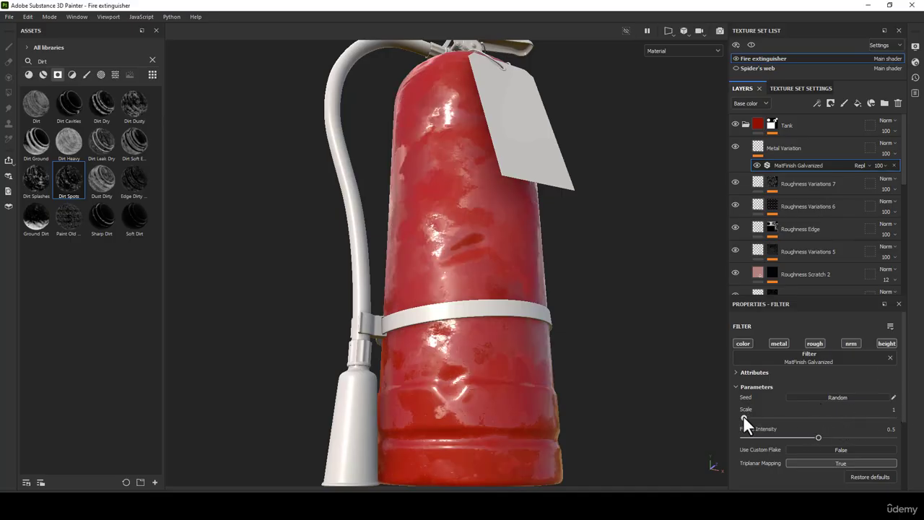
left_click(891, 429)
type("0.17")
key("Return")
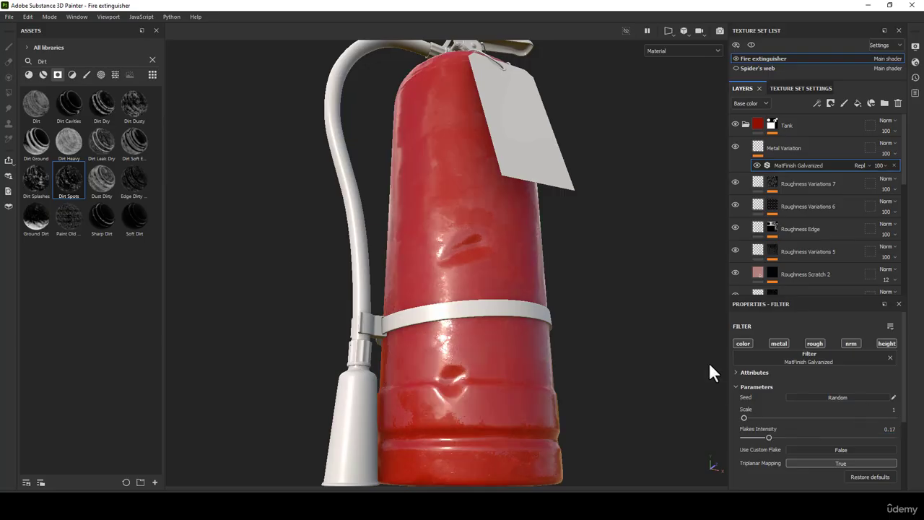
scroll(484, 302, "up", 2)
left_click_drag(484, 301, 498, 259, "alt")
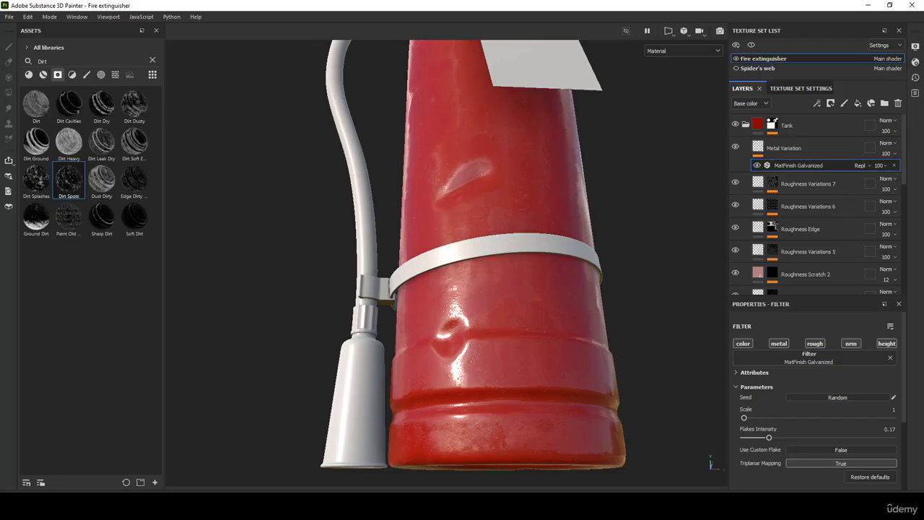
Add a black mask to Metal Variation and give the mask a fill using the Grunge Rough Dirty texture.
left_click(758, 147)
right_click(757, 146)
left_click(799, 165)
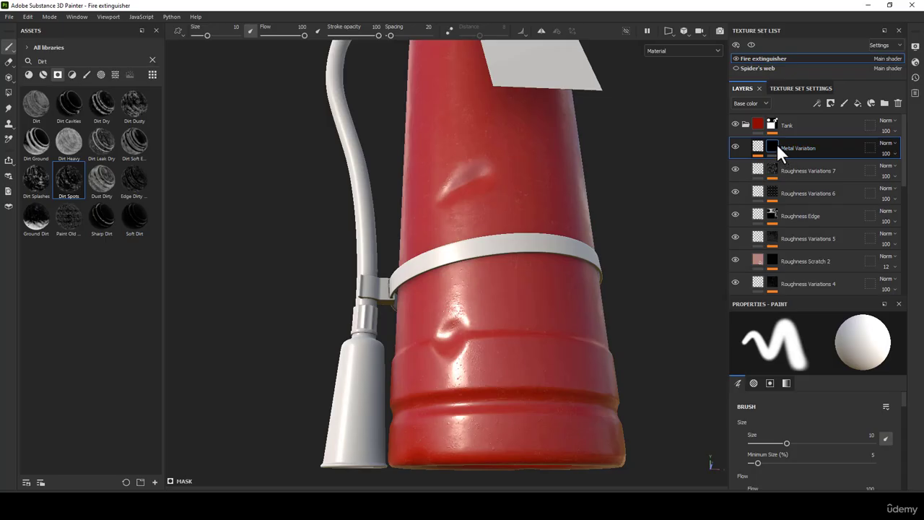
right_click(777, 144)
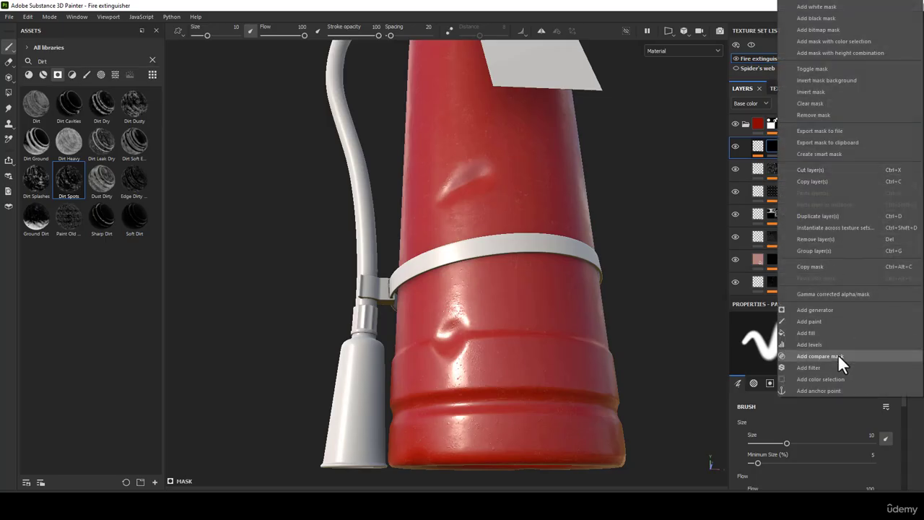
left_click(807, 337)
left_click(813, 363)
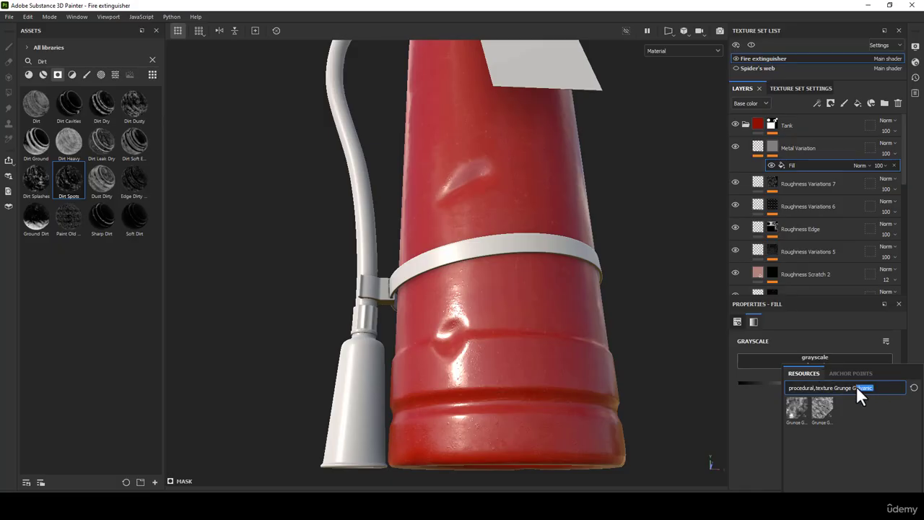
key("BackSpace")
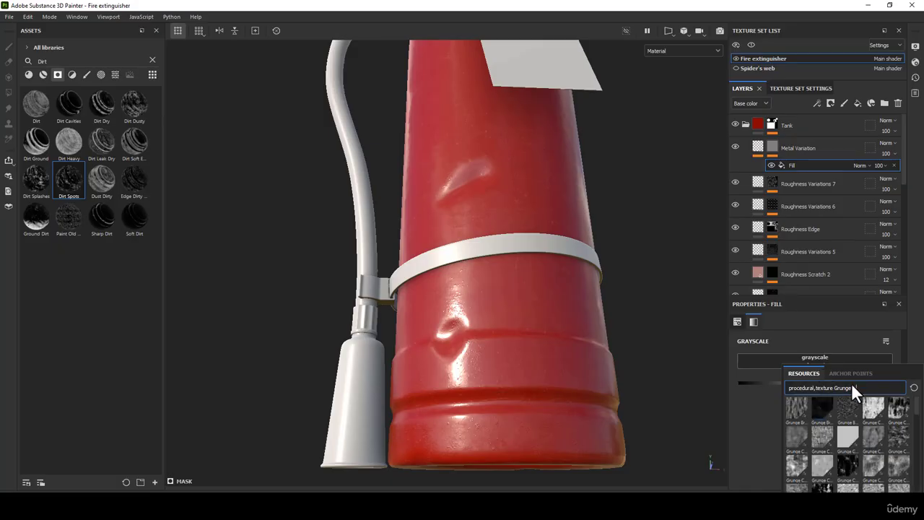
type("Rough")
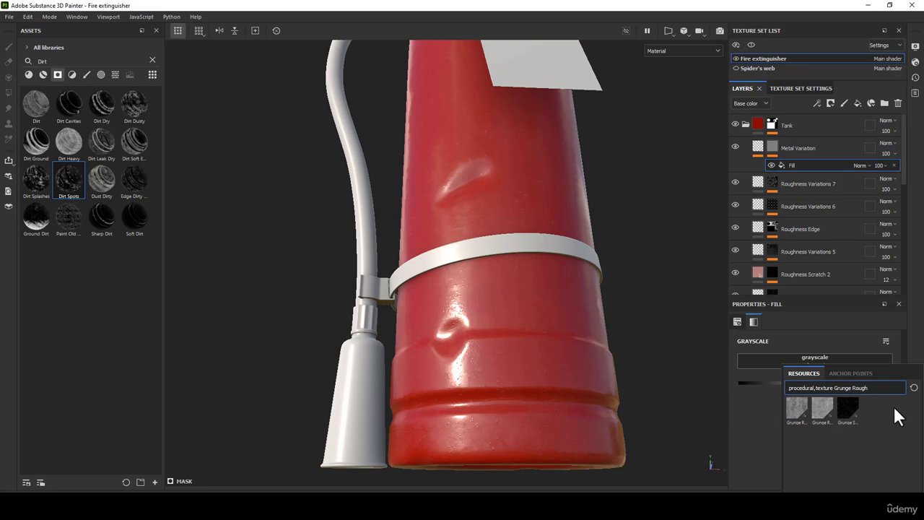
mouse_move(850, 406)
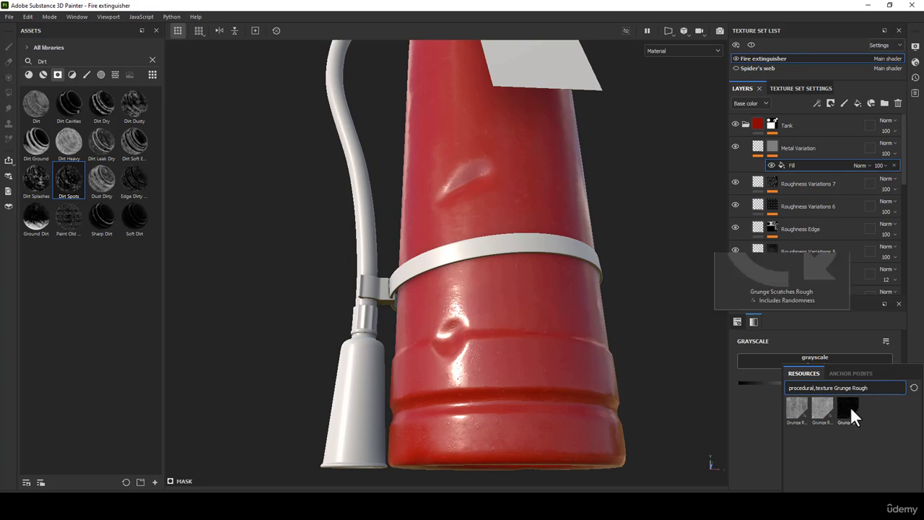
left_click(795, 405)
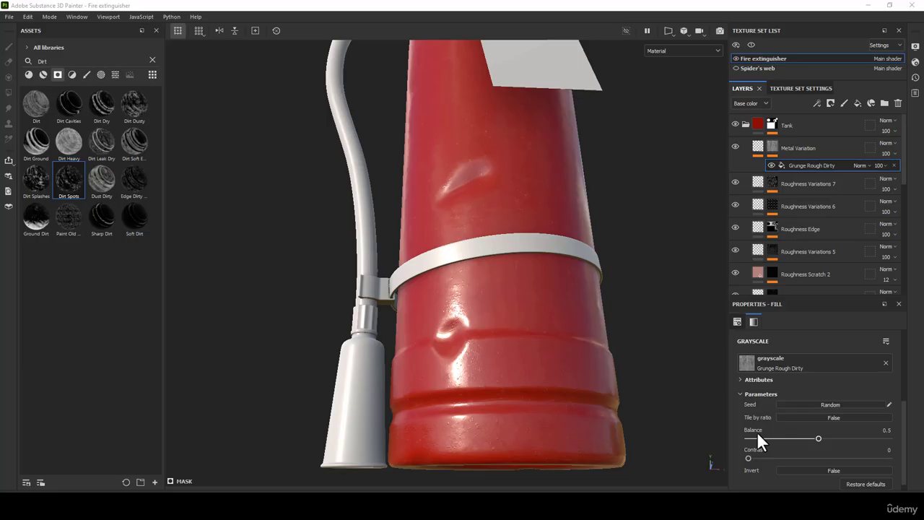
Show the mask in the viewport and set the Grunge Rough Dirty balance to 0.68.
left_click_drag(816, 439, 831, 439)
left_click(670, 47)
left_click(668, 107)
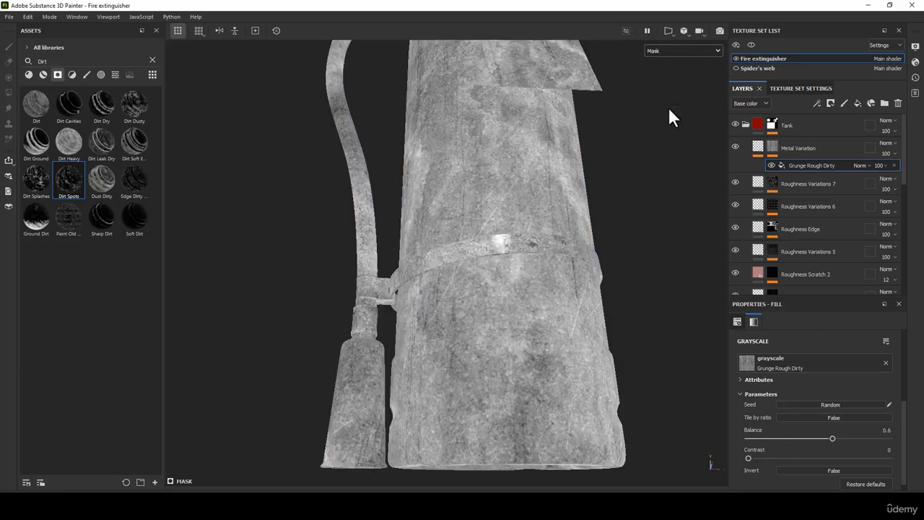
left_click_drag(831, 438, 843, 441)
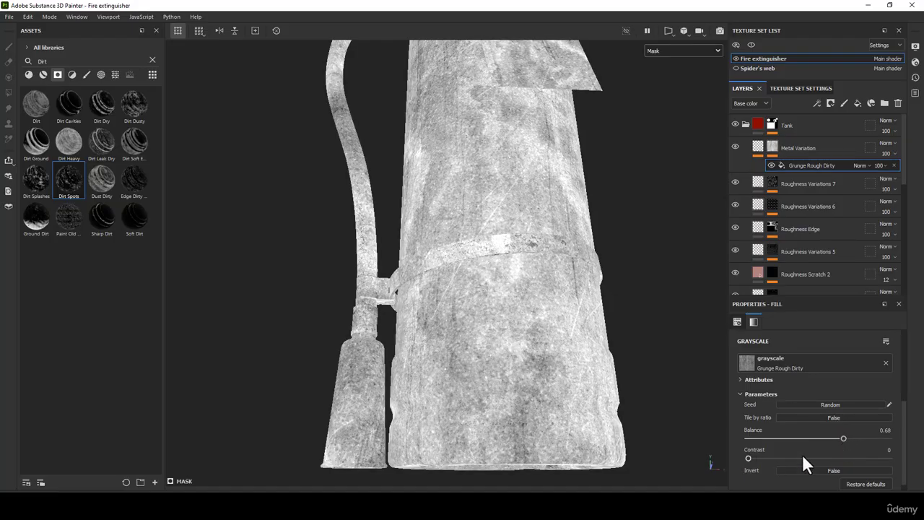
Add Levels to the Metal Variation mask and set the input midtone to 3.852 to darken the grunge.
right_click(773, 152)
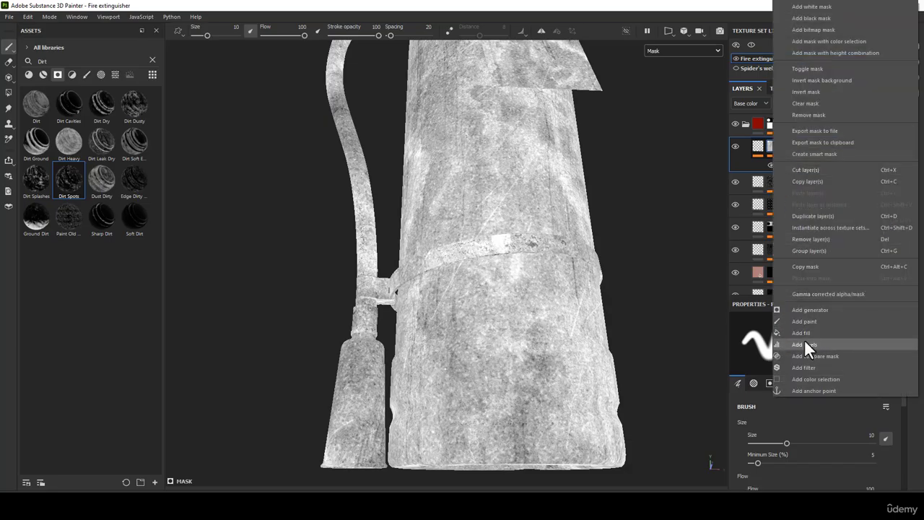
left_click(807, 345)
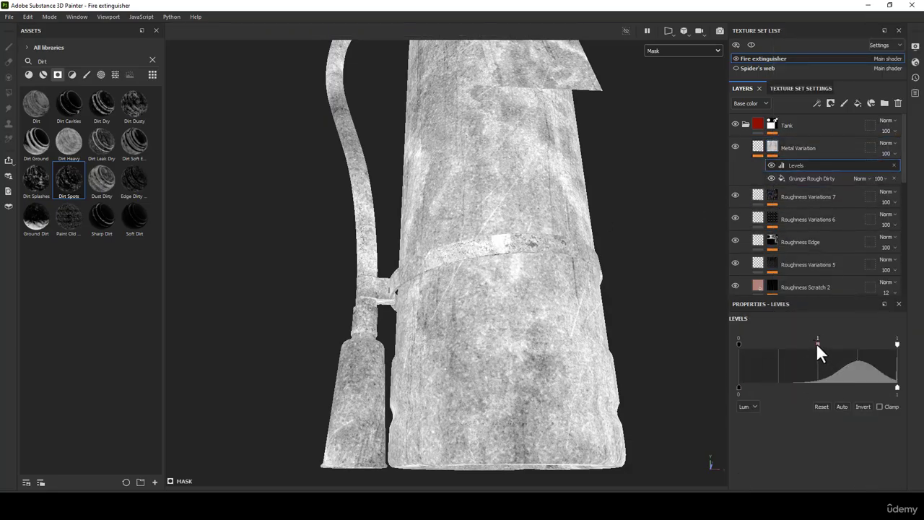
left_click_drag(806, 345, 832, 346)
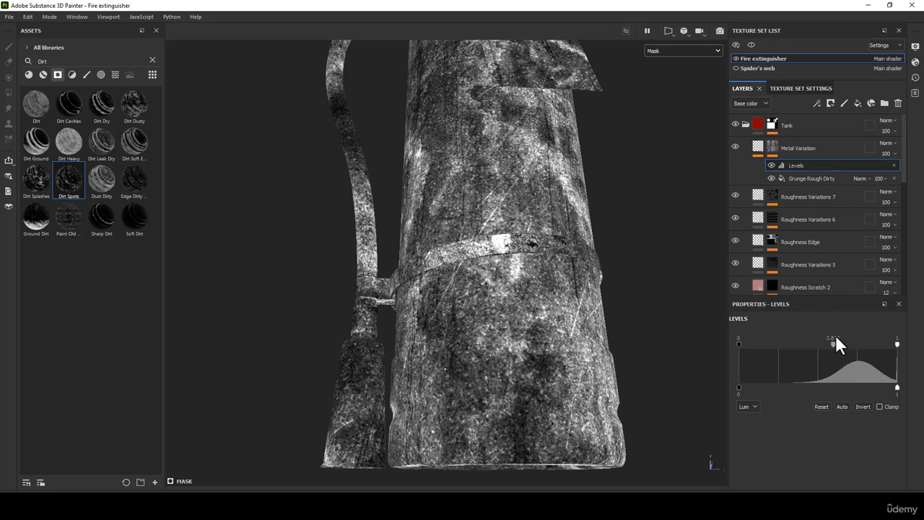
double_click(833, 338)
type("3.852")
key("Return")
Compare the Metal Variation mask with and without its Levels effect.
left_click(770, 165)
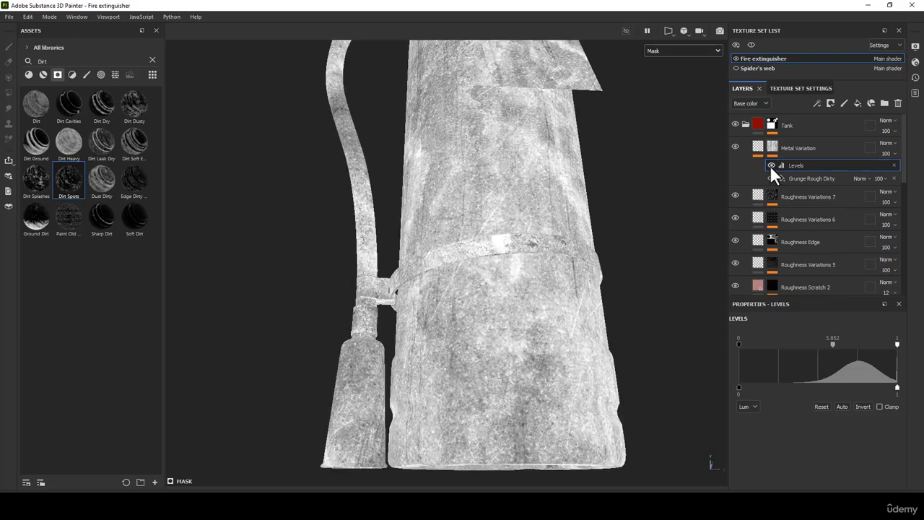
left_click(770, 165)
left_click(770, 165)
left_click(769, 164)
left_click(770, 165)
left_click(769, 165)
left_click(769, 164)
left_click(770, 165)
Return the viewport to Material display, rotate the lighting, and compare the tank with and without the Metal Variation layer.
key("m")
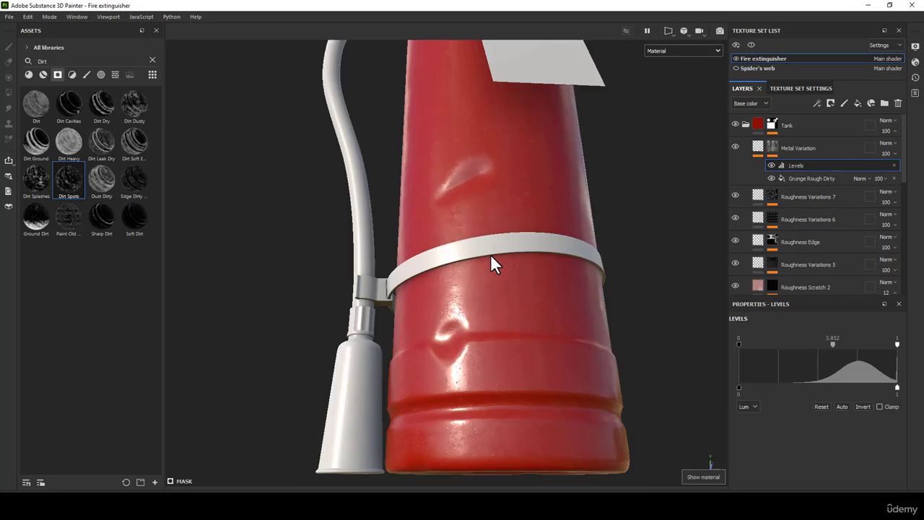
scroll(493, 253, "up", 2)
scroll(493, 252, "down", 3)
left_click_drag(494, 252, 516, 291, "alt")
right_click_drag(515, 293, 536, 313, "shift")
left_click(734, 148)
left_click(734, 147)
left_click(734, 147)
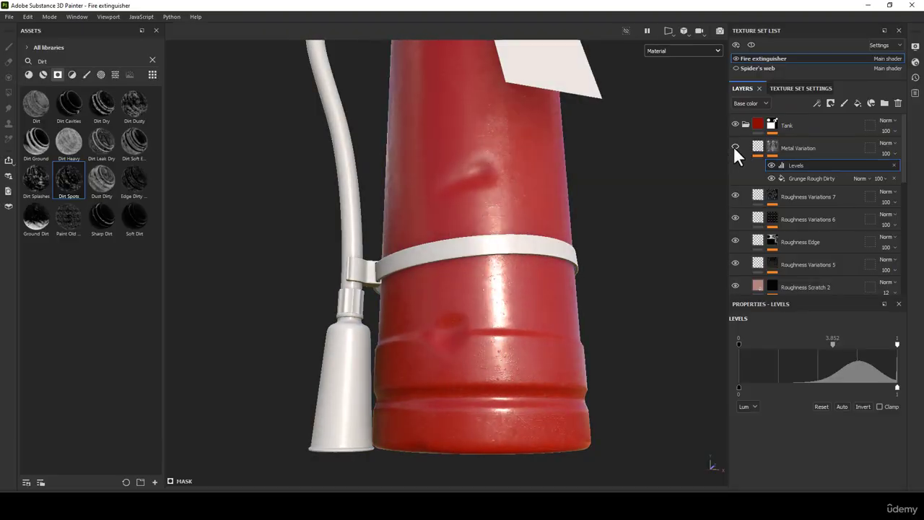
left_click(734, 147)
left_click(734, 147)
left_click(734, 147)
Re-export both texture sets to the Marmoset folder as 4096 8-bit PNGs and inspect the updated tank in Marmoset Toolbag.
left_click(9, 16)
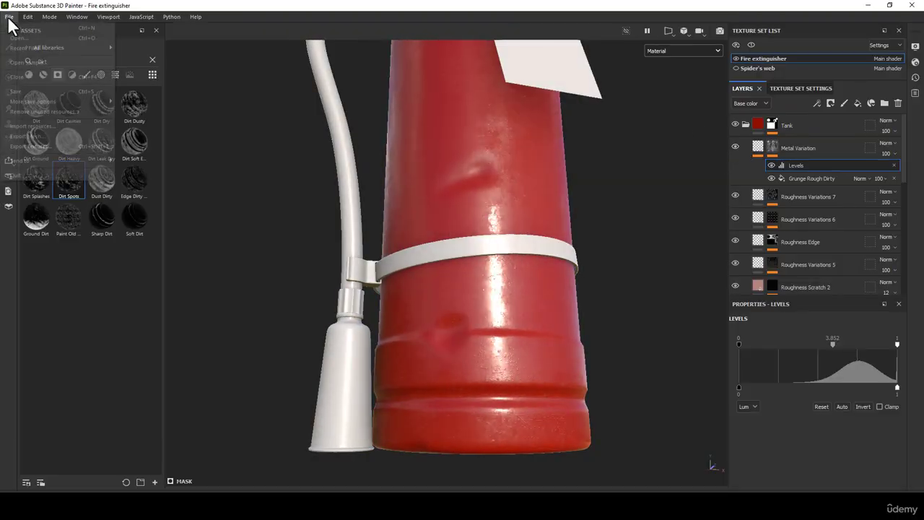
left_click(27, 148)
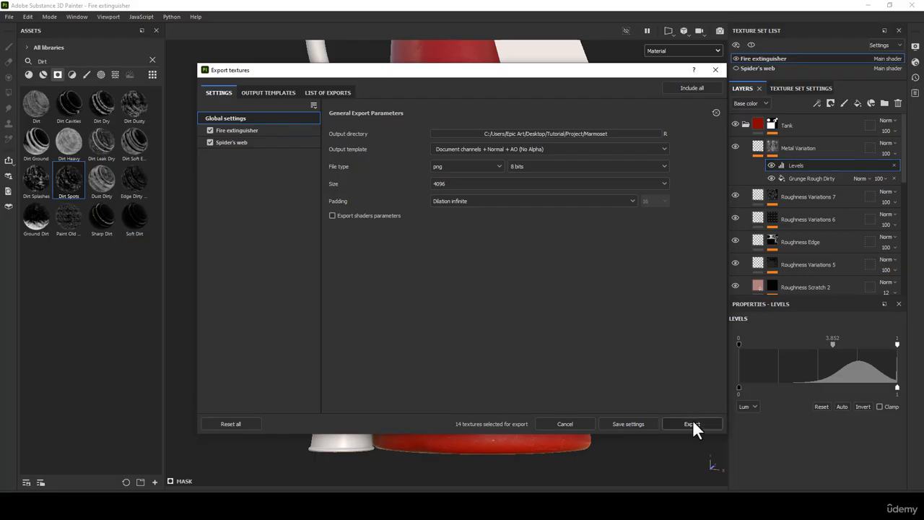
left_click(692, 422)
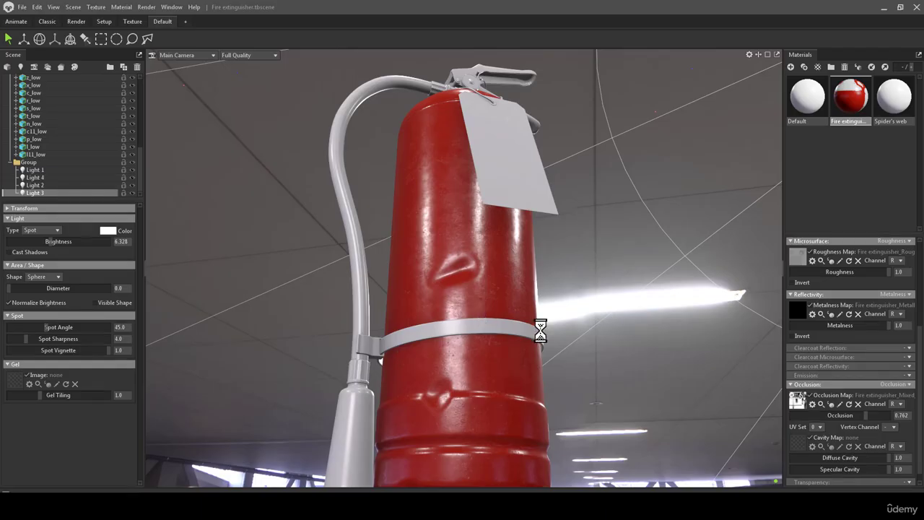
left_click_drag(527, 312, 479, 394)
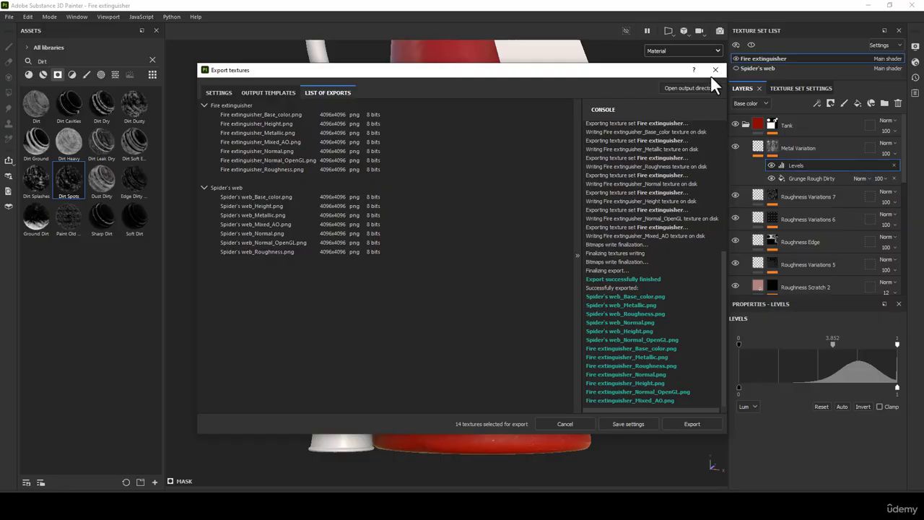
left_click(714, 70)
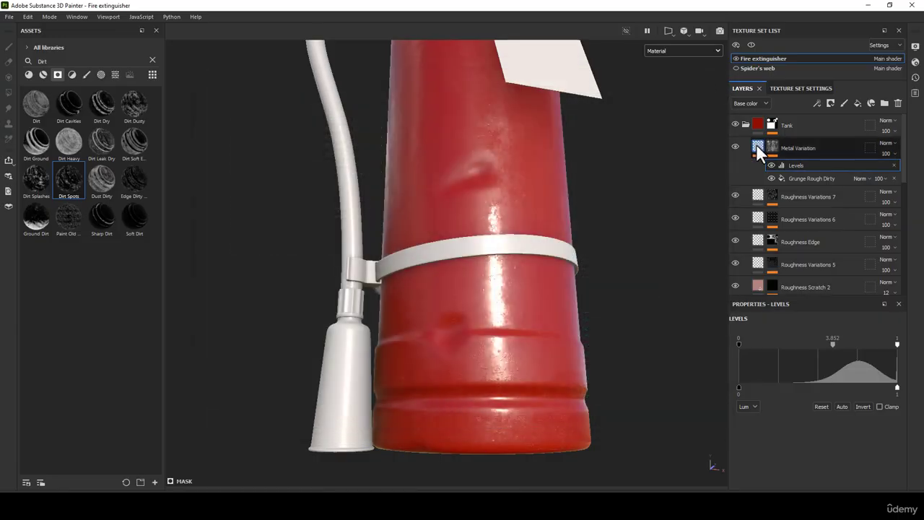
Create a new folder inside the Tank folder and put the Metal Variation layer in it.
left_click(756, 146)
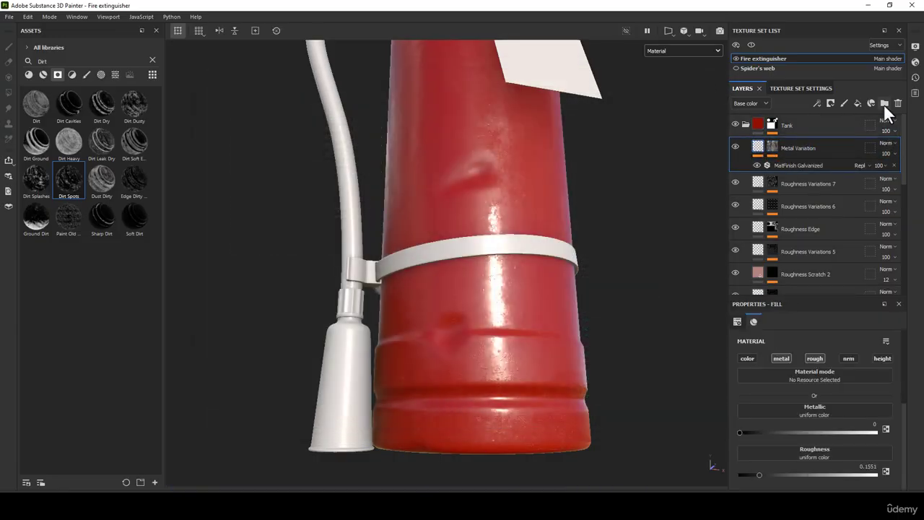
left_click(884, 103)
left_click_drag(758, 173, 758, 148)
double_click(786, 148)
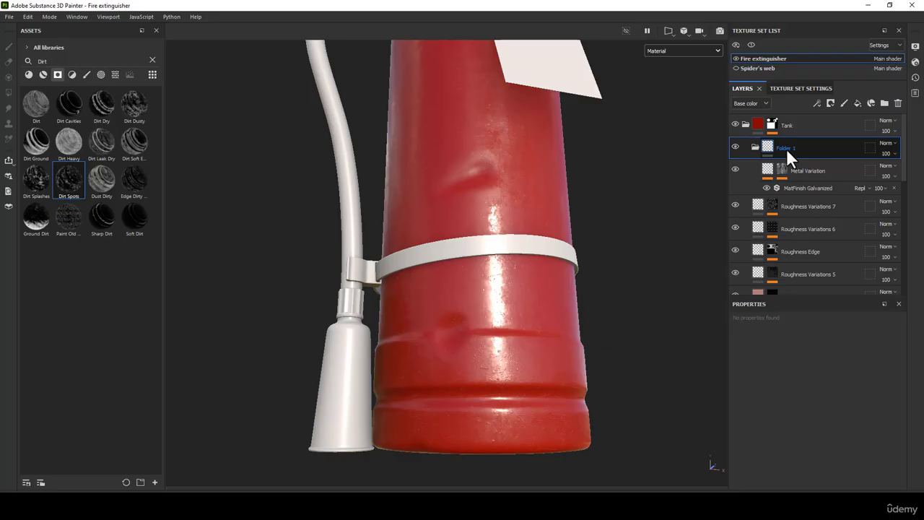
Add a black mask to Folder 1 inside the Tank folder and add a fill effect to that mask.
right_click(781, 148)
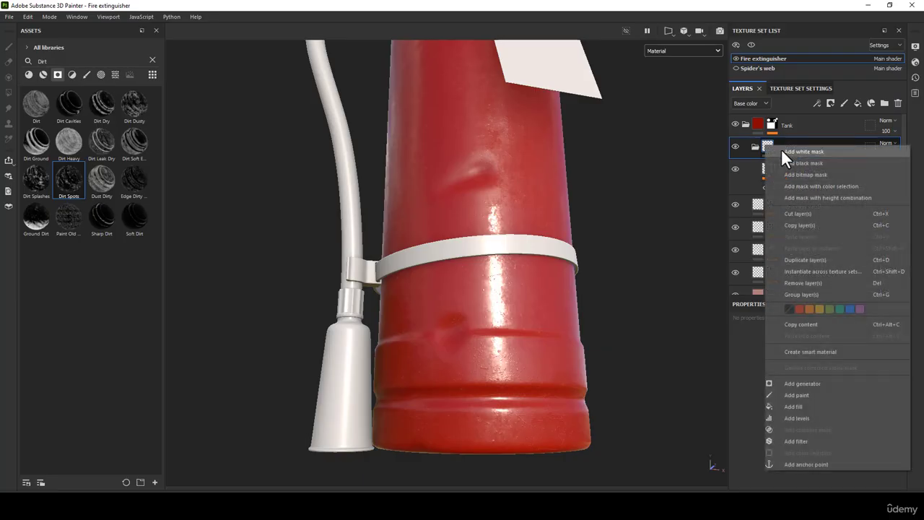
left_click(791, 154)
mouse_move(779, 150)
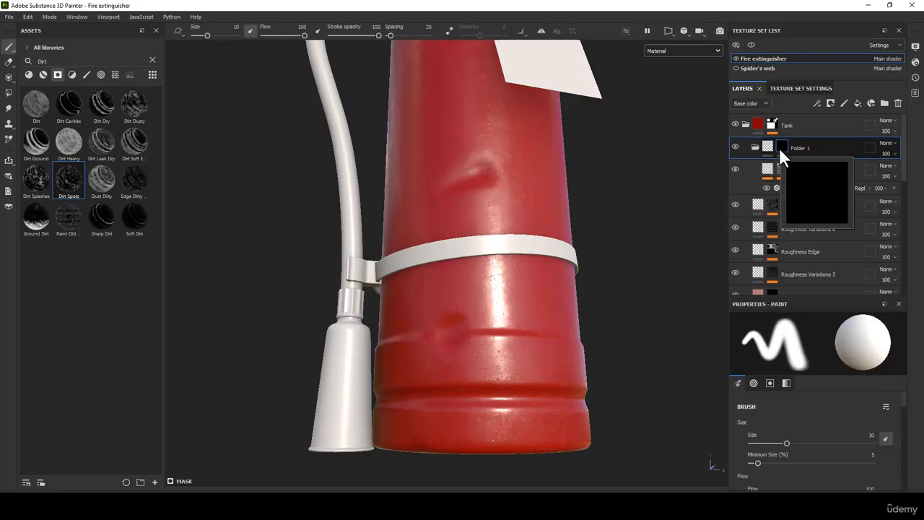
right_click(780, 150)
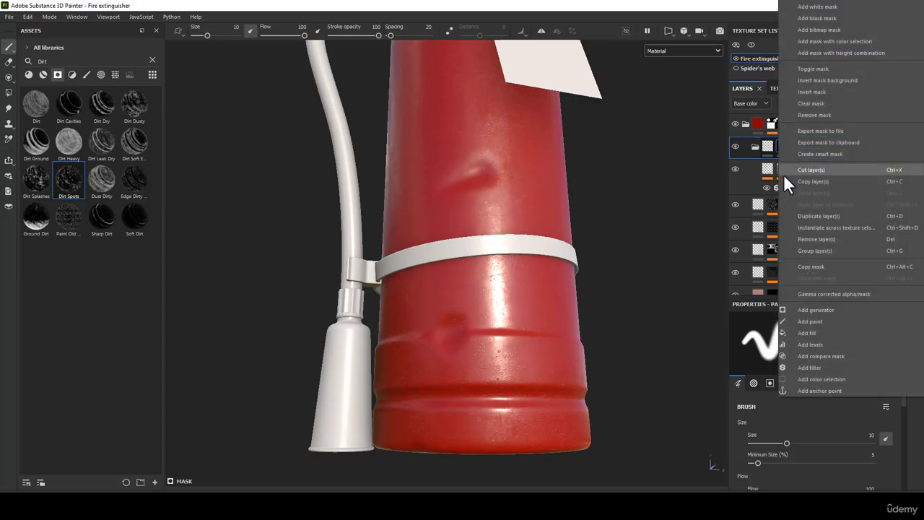
left_click(810, 333)
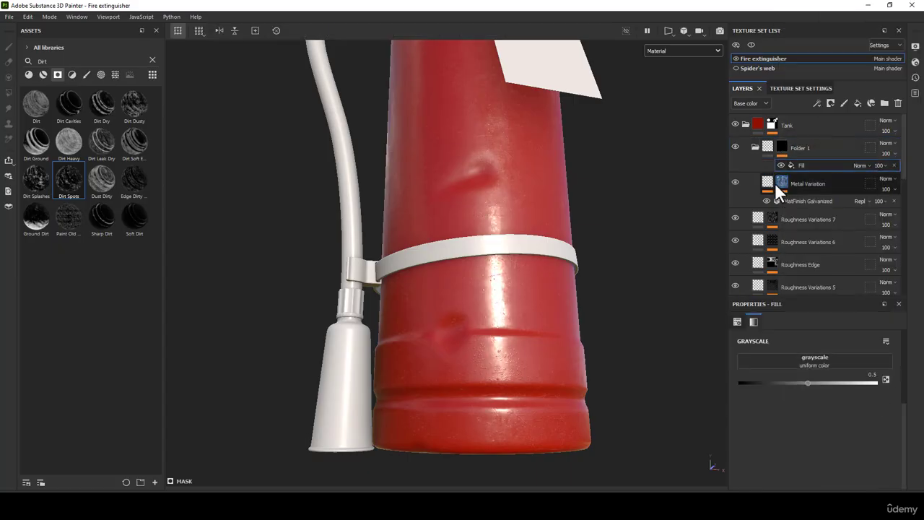
Search the grayscale resources for "Grunge Dusty Pow" and assign Grunge Dusty Powder Wide to the folder mask's fill.
left_click(819, 362)
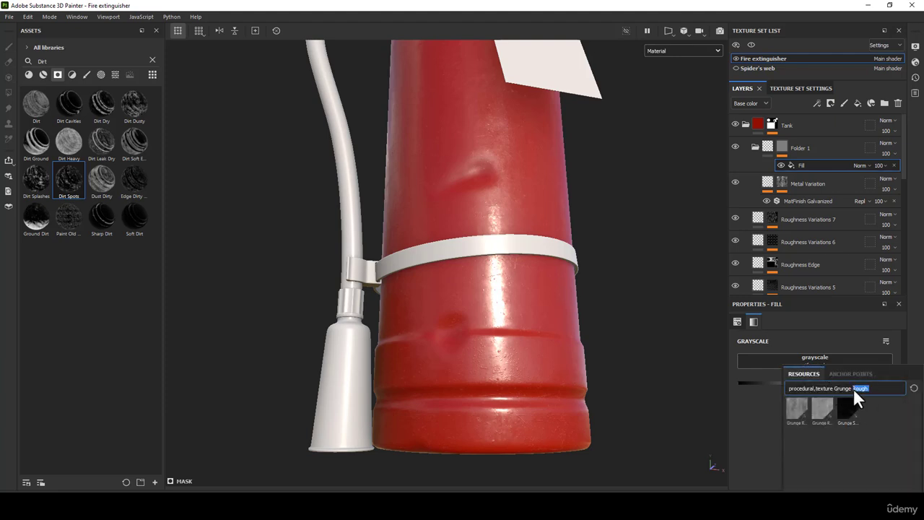
key("BackSpace")
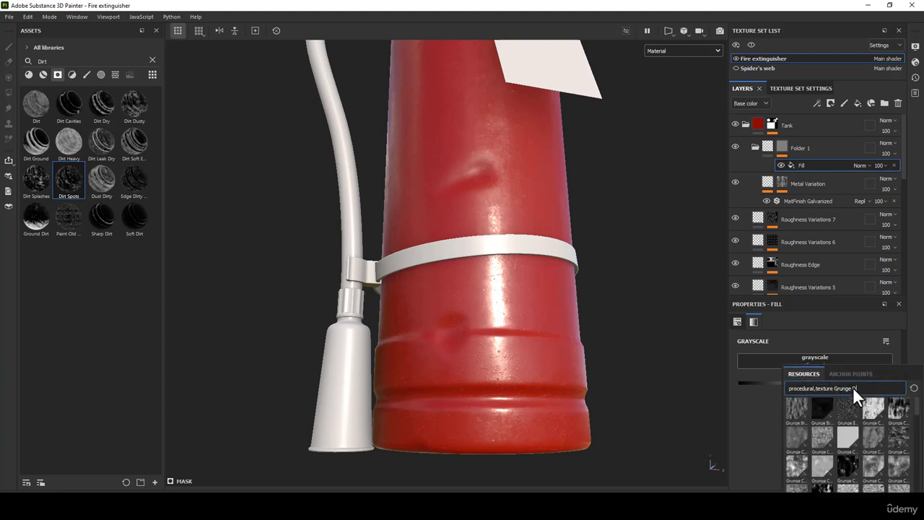
type("dusty P")
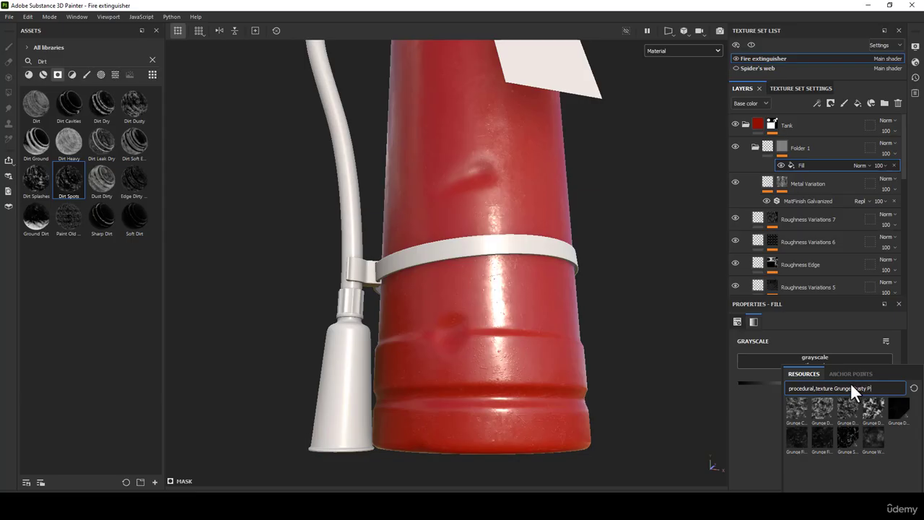
type("ow")
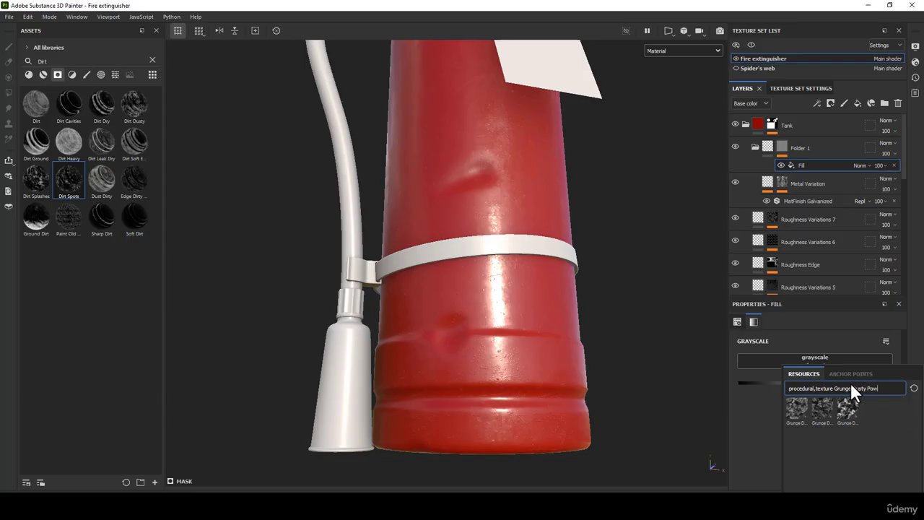
mouse_move(788, 412)
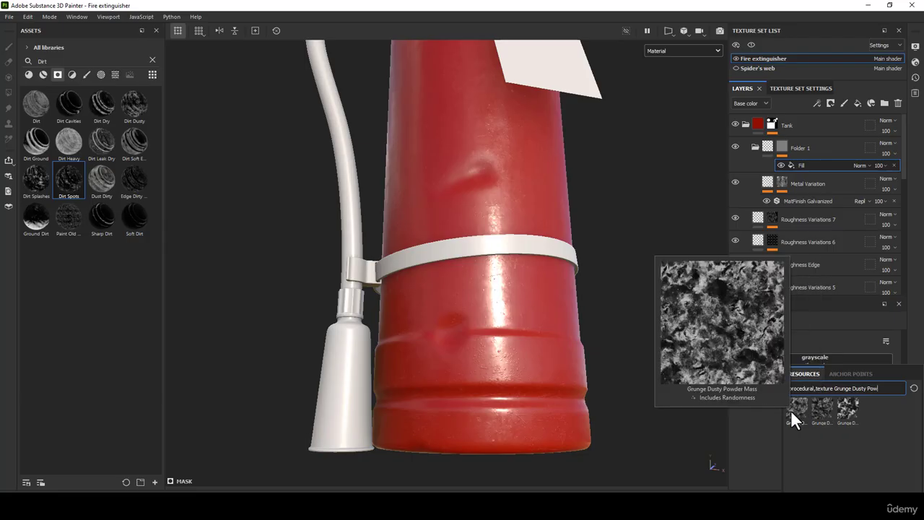
mouse_move(847, 408)
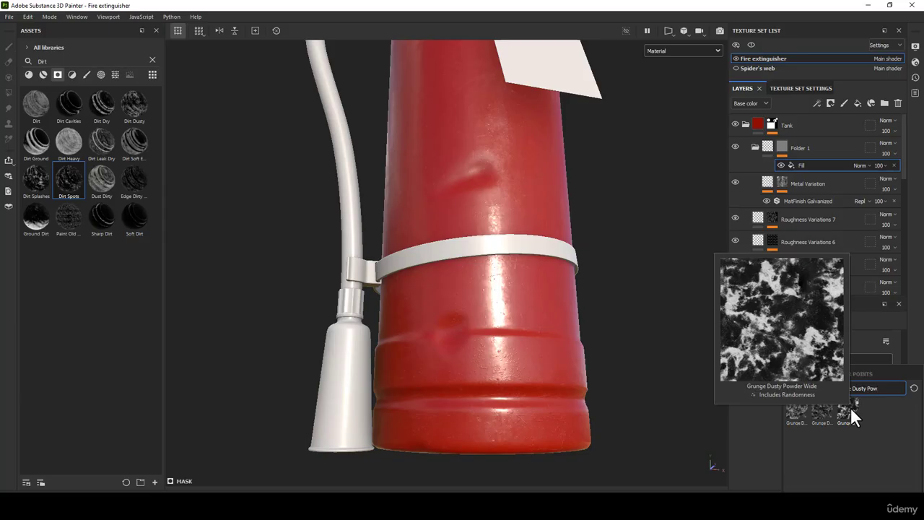
left_click(847, 409)
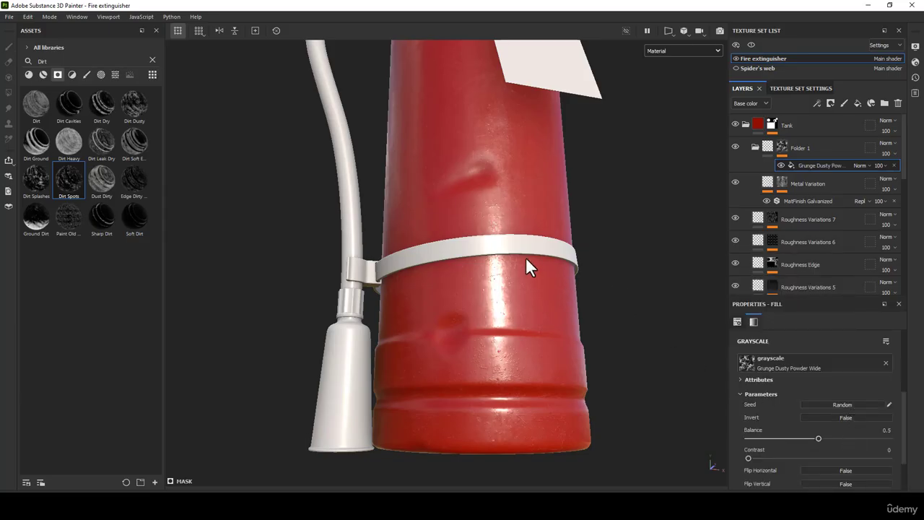
Display the mask in the viewport and set the grunge fill's tiling to 2.
scroll(513, 272, "down", 1)
left_click_drag(509, 272, 480, 231, "alt")
left_click(674, 52)
left_click(665, 140)
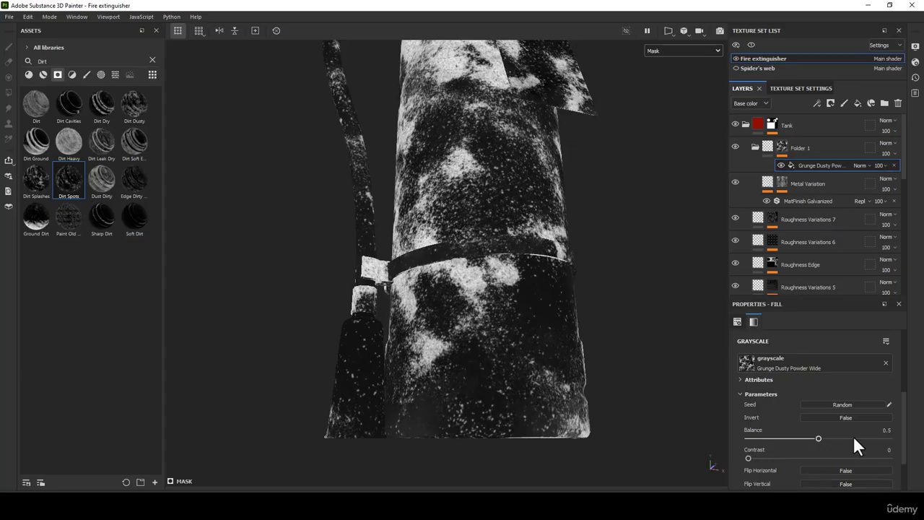
scroll(800, 404, "up", 4)
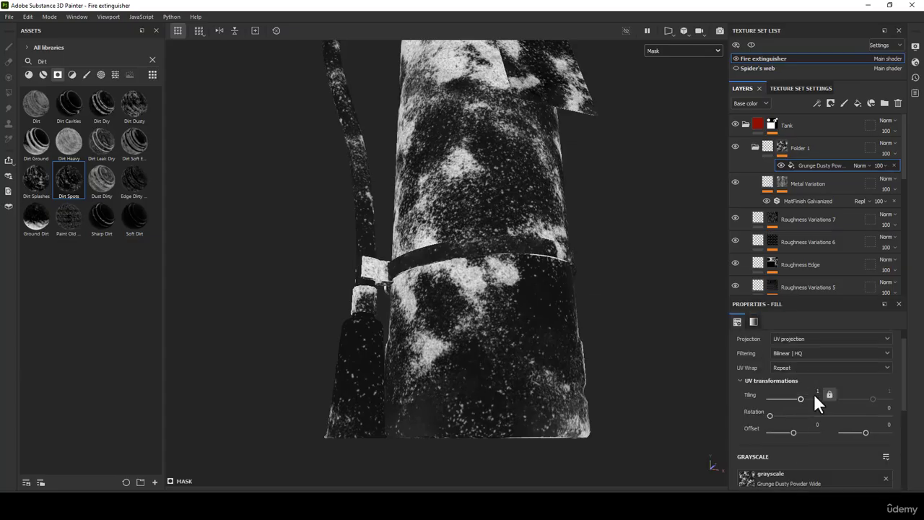
type("2")
key("Return")
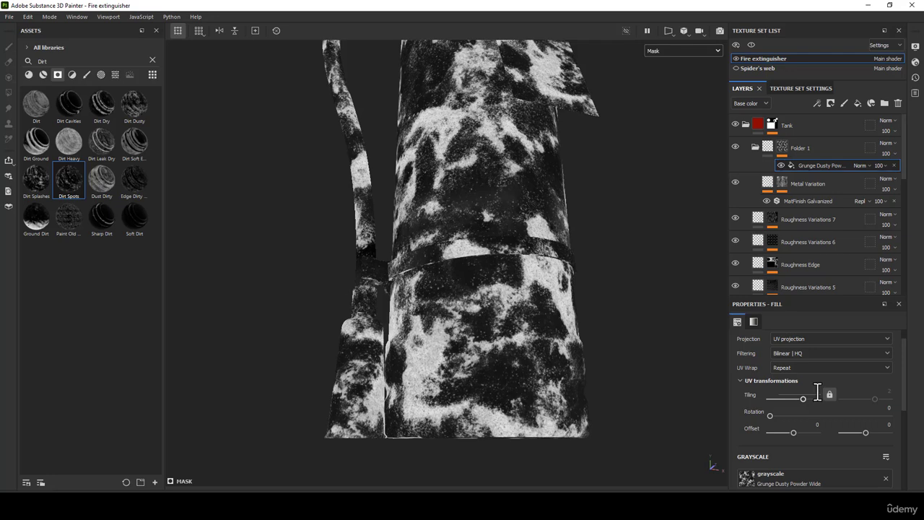
Change the grunge fill's projection to Tri-planar projection.
scroll(833, 422, "up", 2)
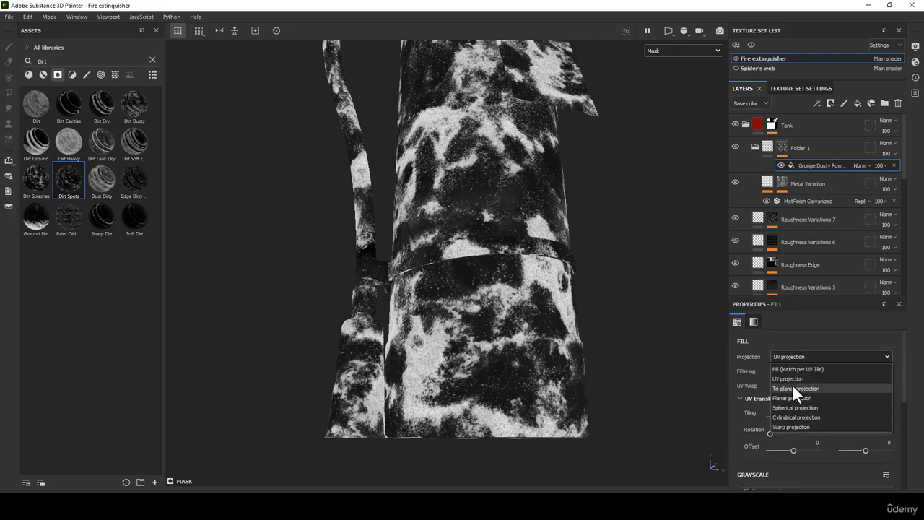
left_click(794, 389)
scroll(845, 419, "down", 2)
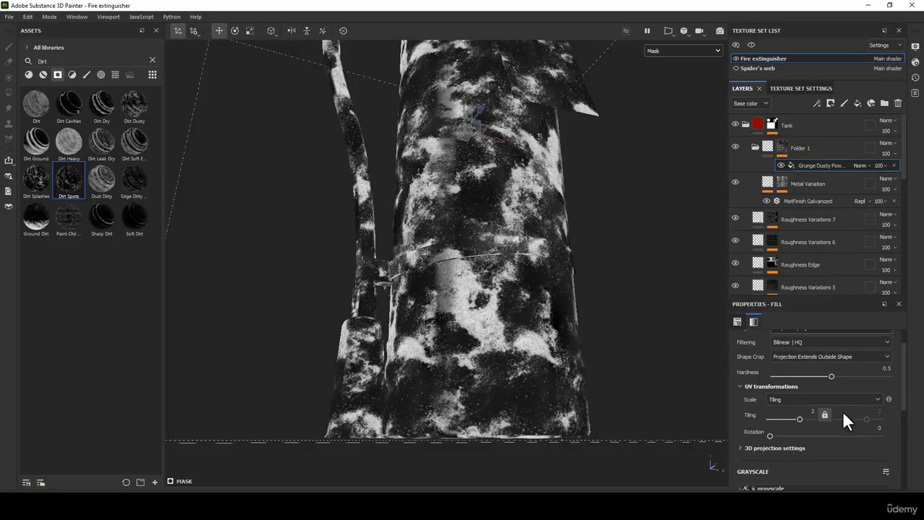
scroll(843, 414, "down", 3)
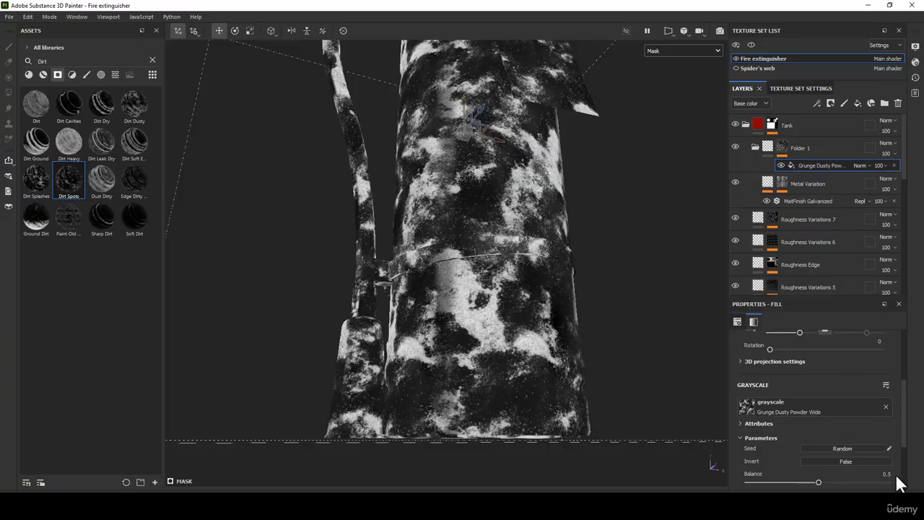
scroll(895, 469, "down", 1)
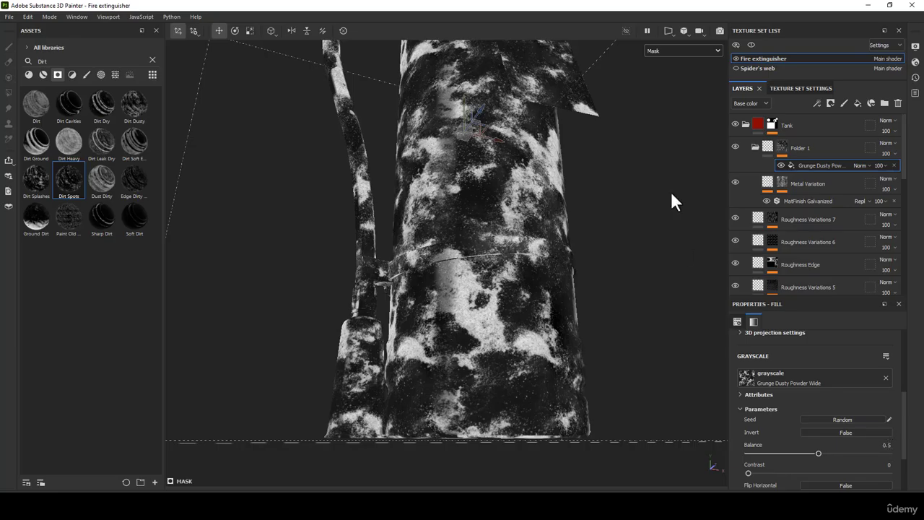
Compare the Metal Variation layer's mask with Folder 1's mask and review the Grunge Dusty Powder Wide parameters.
double_click(794, 148)
left_click(781, 183)
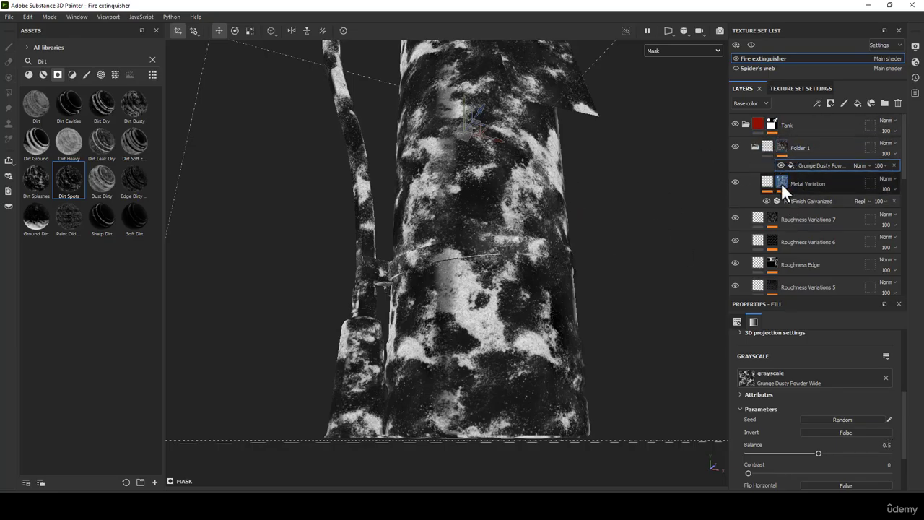
left_click(780, 183)
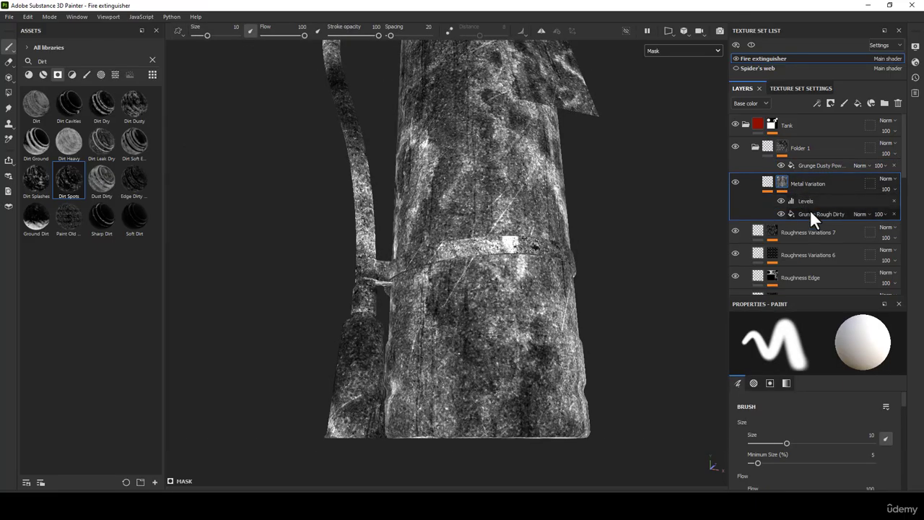
left_click(780, 146)
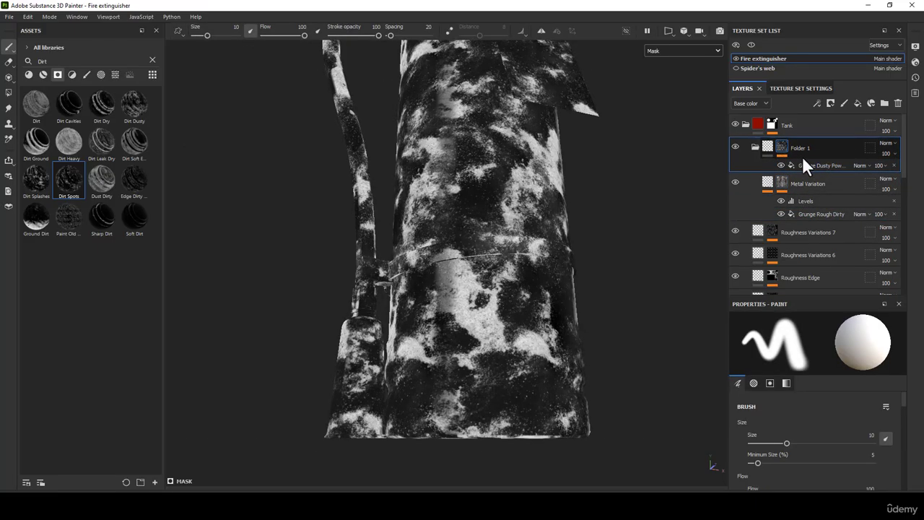
left_click(807, 163)
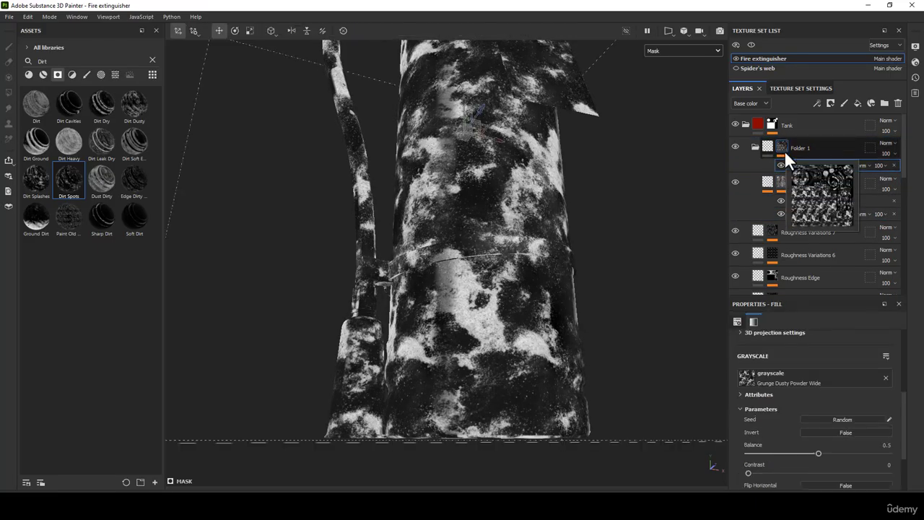
scroll(836, 380, "down", 3)
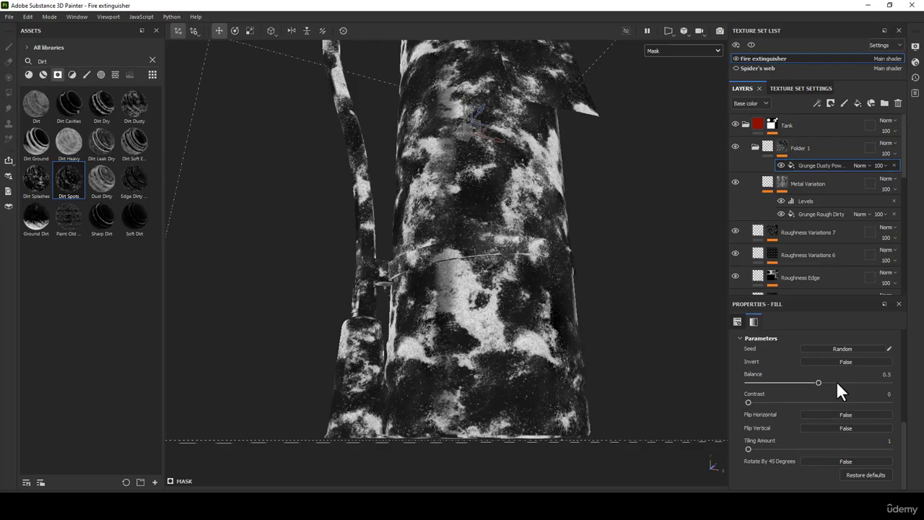
scroll(844, 383, "up", 2)
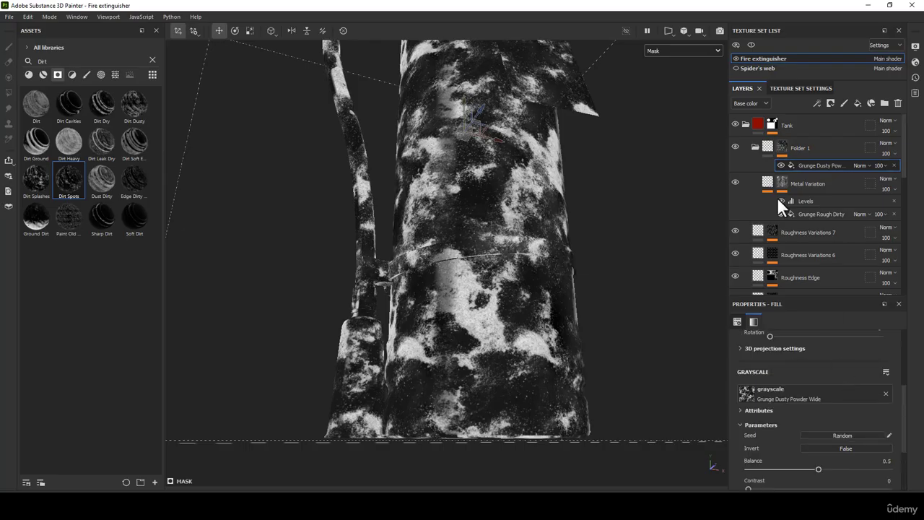
Add a Levels effect to Folder 1's mask and set its black input level to 0.269.
right_click(780, 146)
left_click(819, 345)
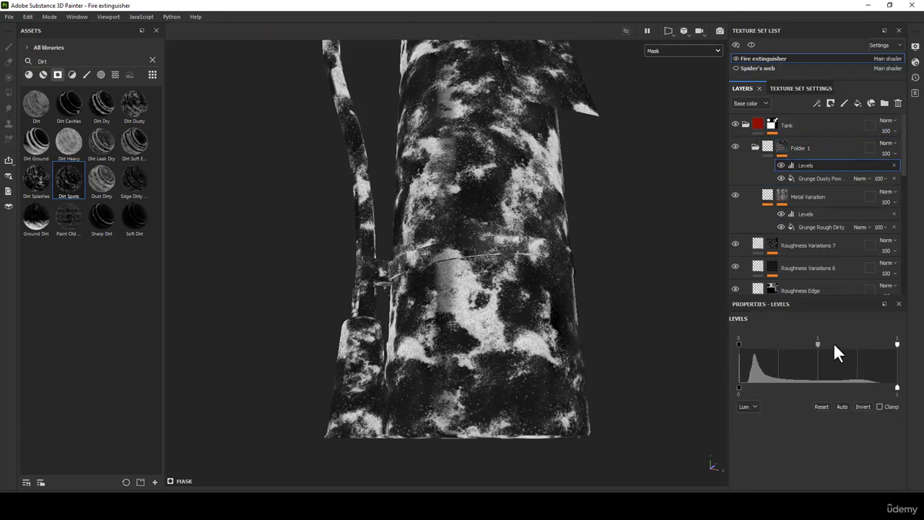
left_click_drag(740, 344, 752, 344)
left_click(755, 338)
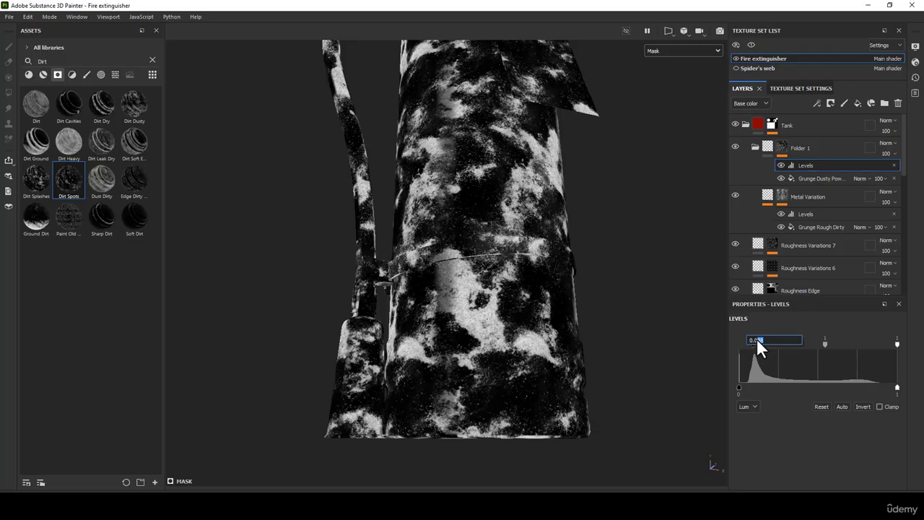
type("0.269")
key("Return")
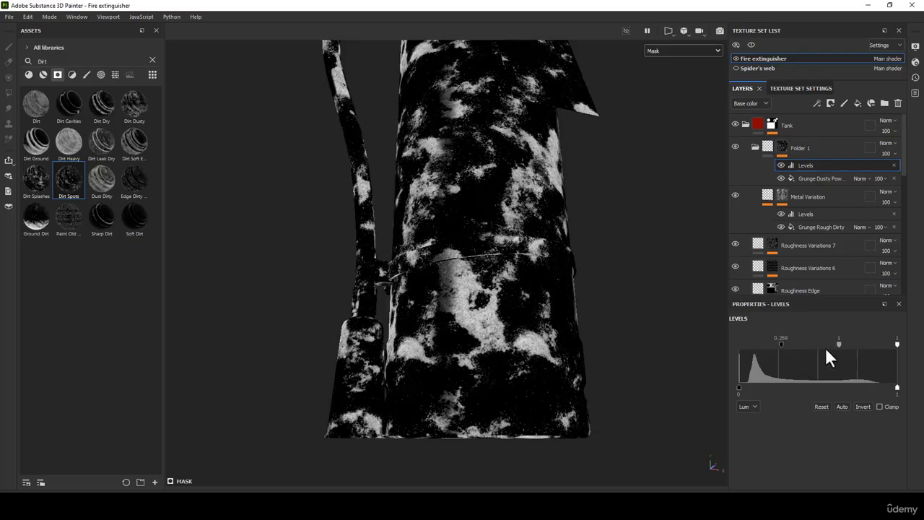
Set the midtone level of Folder 1's mask Levels to 0.301.
left_click_drag(839, 343, 804, 342)
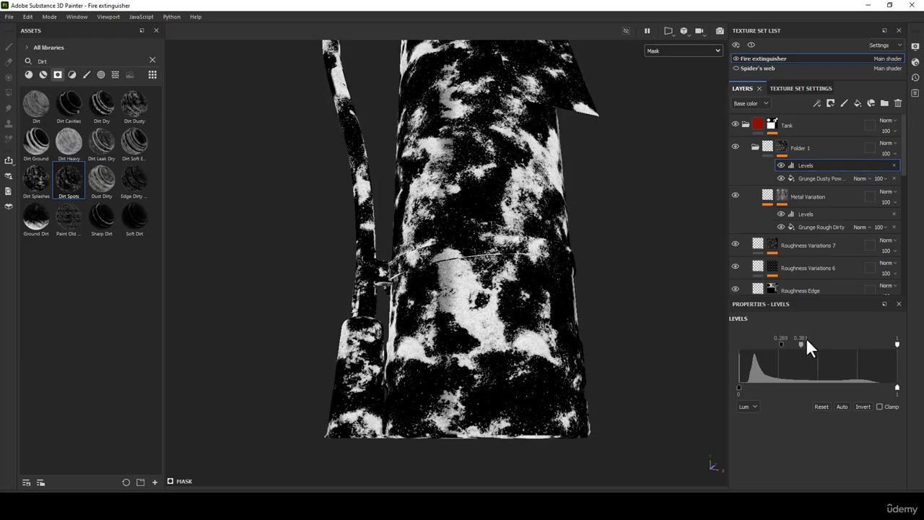
double_click(803, 337)
type("0.301")
key("Return")
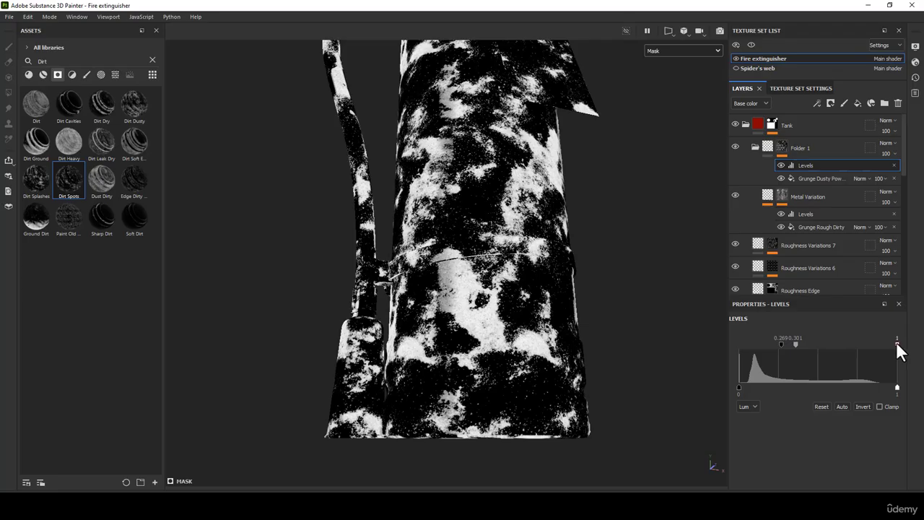
Inspect the tank's Grunge Rough Dirty mask on Metal Variation against the leveled grunge mask on Folder 1.
left_click_drag(634, 308, 527, 200, "alt")
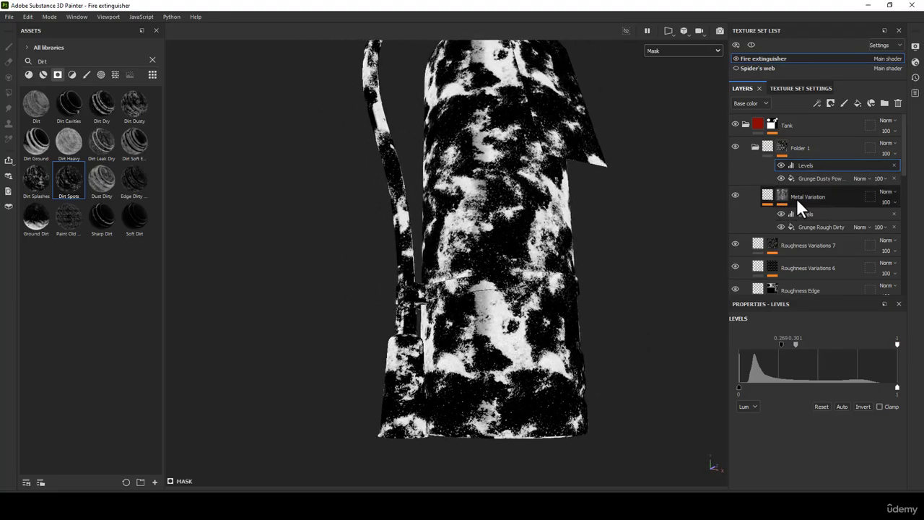
left_click(768, 195)
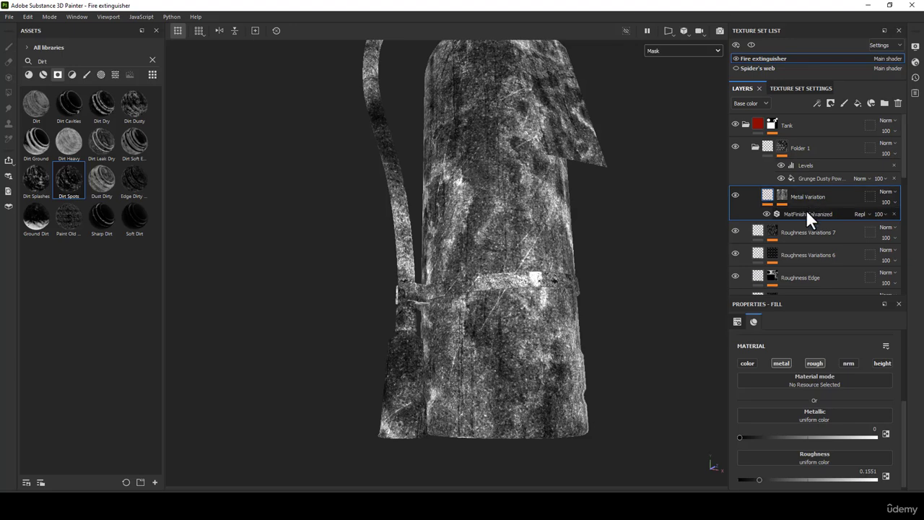
left_click(779, 199)
left_click(818, 225)
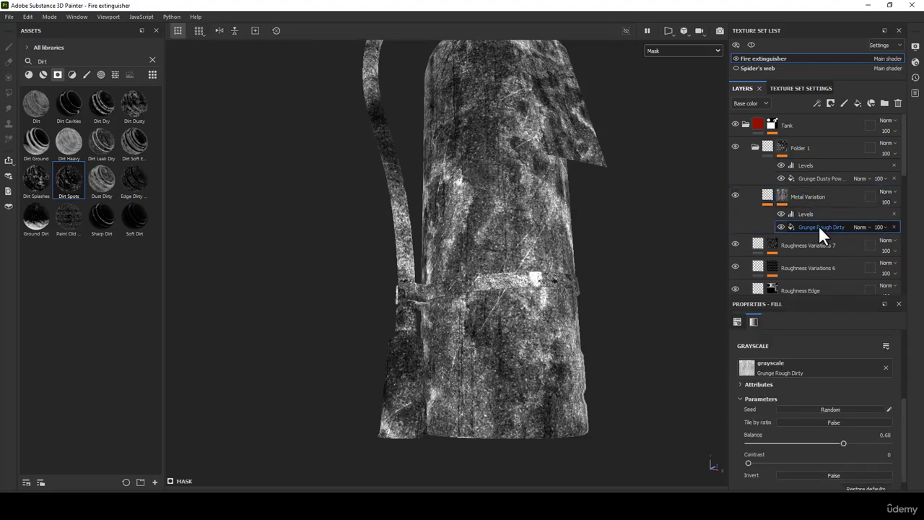
left_click(810, 178)
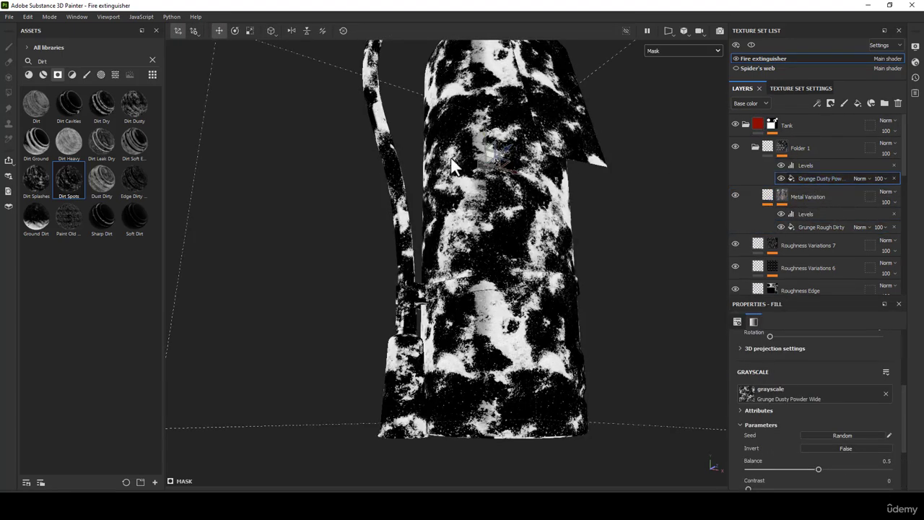
Return the viewport to Material display, rotate the lighting, and inspect the tank's surface with the folder mask applied.
left_click_drag(506, 169, 497, 150, "alt")
scroll(497, 151, "up", 3)
key("m")
scroll(497, 151, "down", 4)
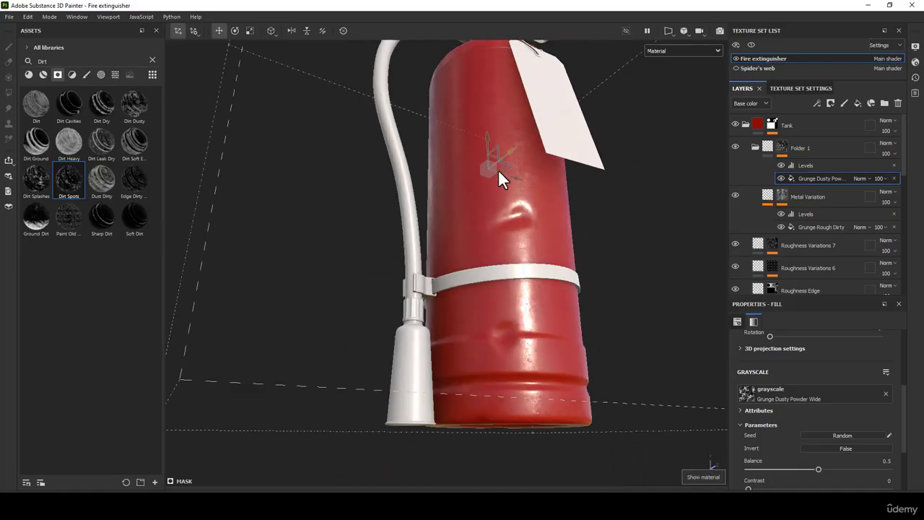
right_click_drag(505, 220, 544, 268, "shift")
left_click_drag(544, 268, 592, 224, "alt")
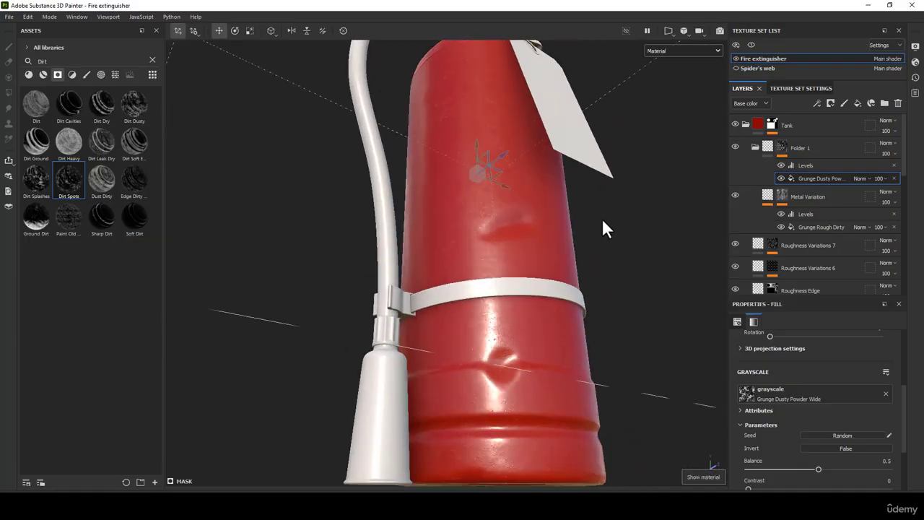
Compare the tank's surface with Folder 1 hidden and shown, viewing it from another angle.
left_click(736, 146)
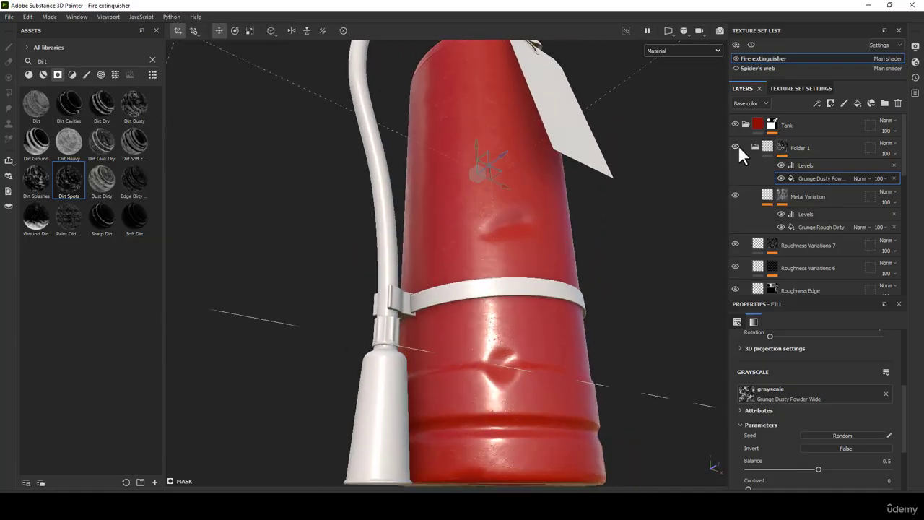
left_click(735, 147)
left_click_drag(446, 203, 493, 262, "alt")
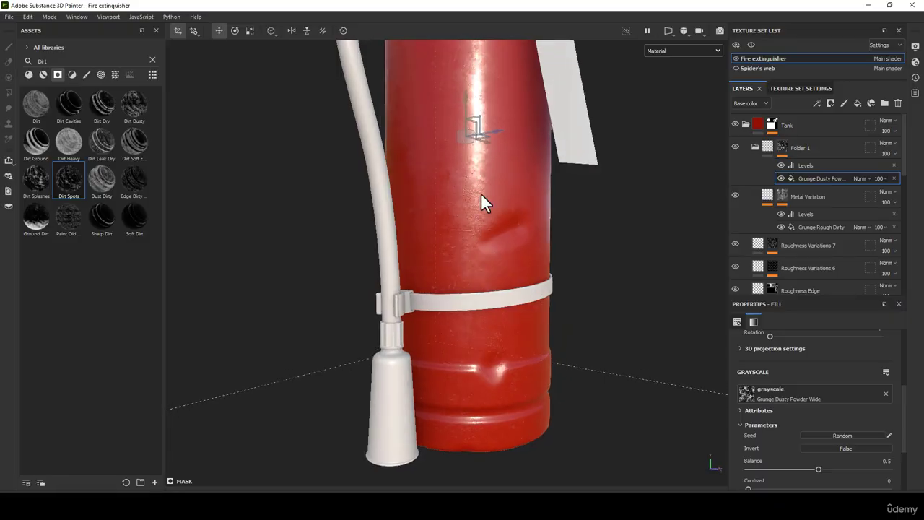
middle_click_drag(481, 193, 482, 252, "alt")
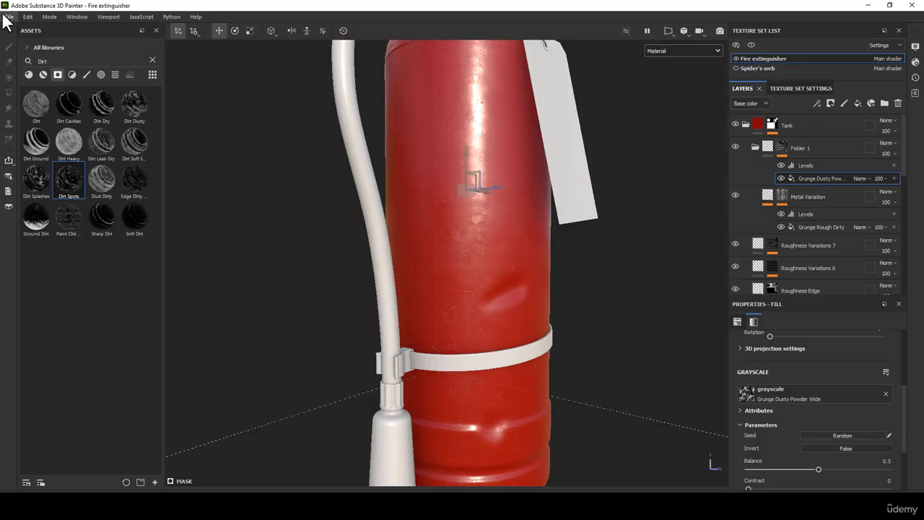
Export the Fire extinguisher and Spider's web textures as 4096 PNGs to the Marmoset folder and check the tank in Marmoset Toolbag.
left_click(8, 16)
left_click(55, 145)
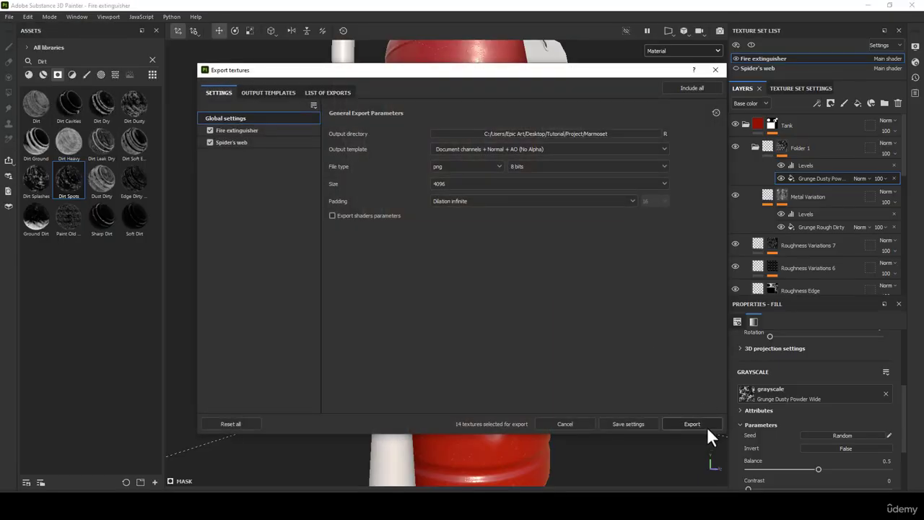
left_click(705, 425)
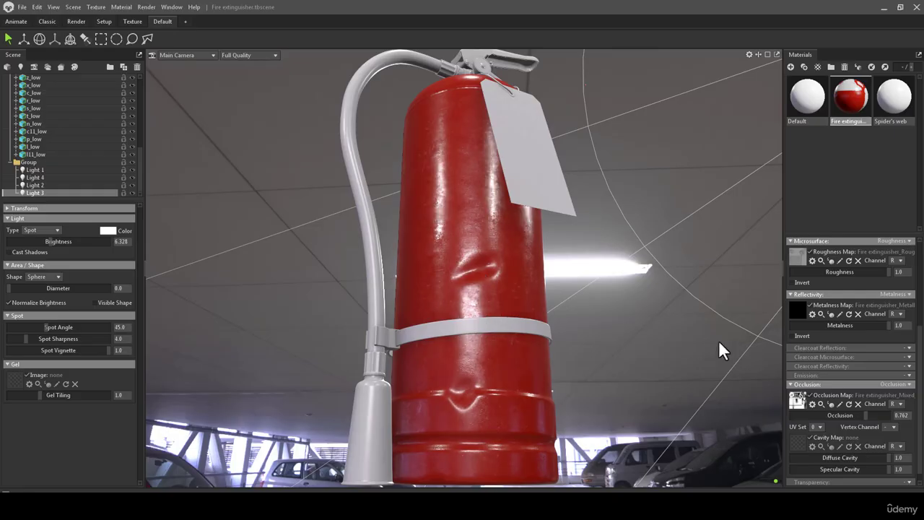
left_click_drag(548, 269, 494, 278)
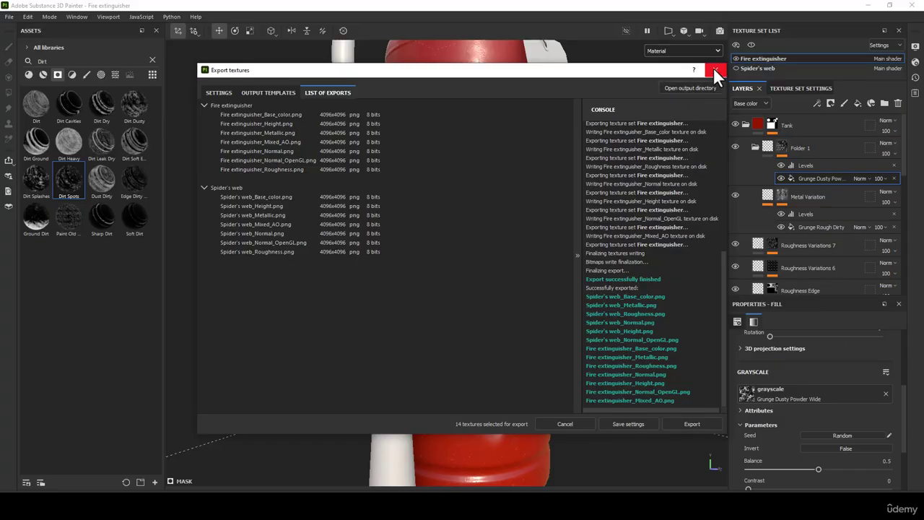
left_click(714, 69)
Rename Folder 1 to "Metal Variation" by copying the name of the layer inside it, and collapse the folder.
left_click(755, 145)
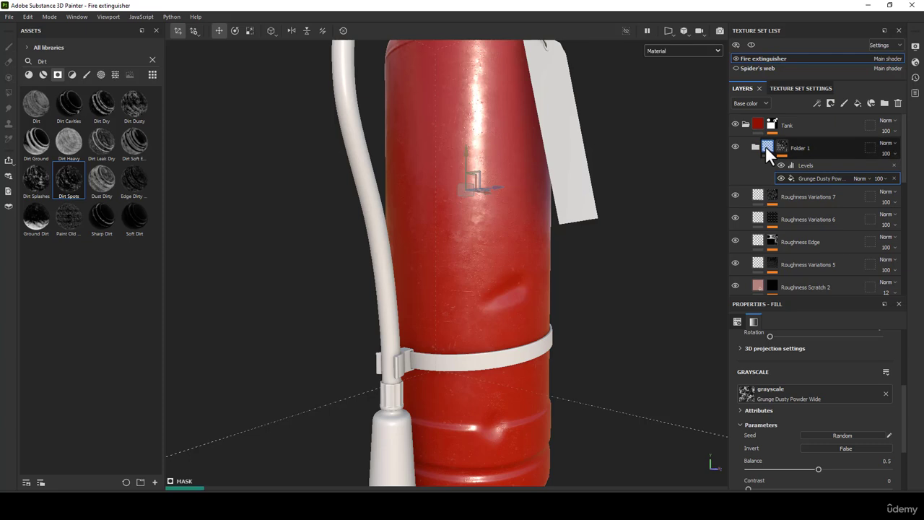
left_click(754, 147)
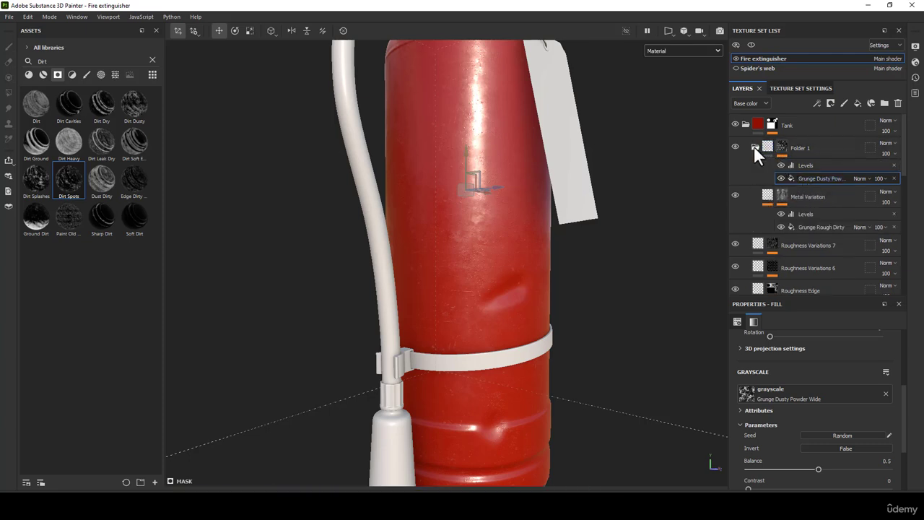
double_click(804, 195)
right_click(804, 194)
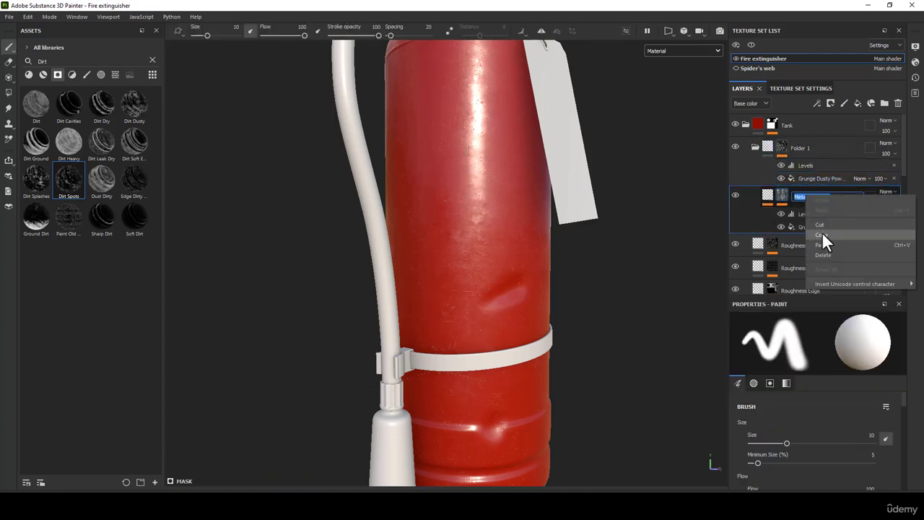
left_click(821, 236)
double_click(795, 148)
key("ctrl+v")
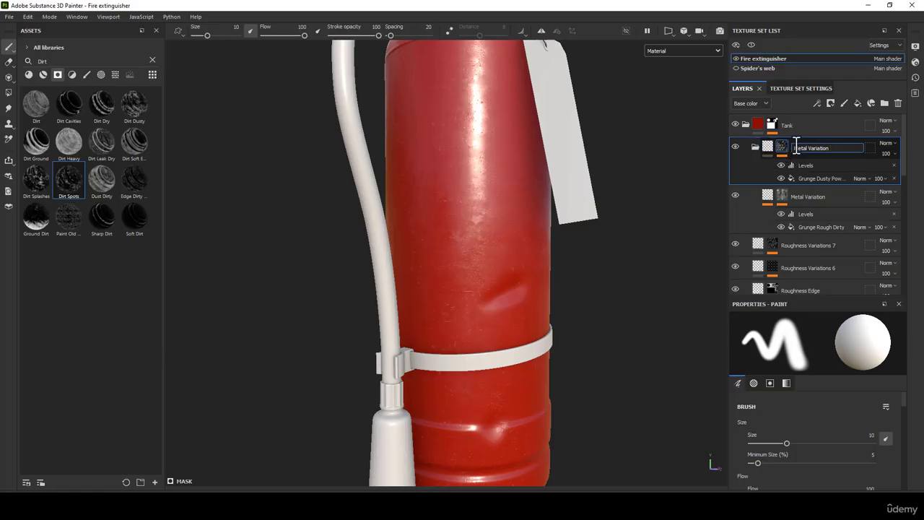
key("Return")
left_click(755, 148)
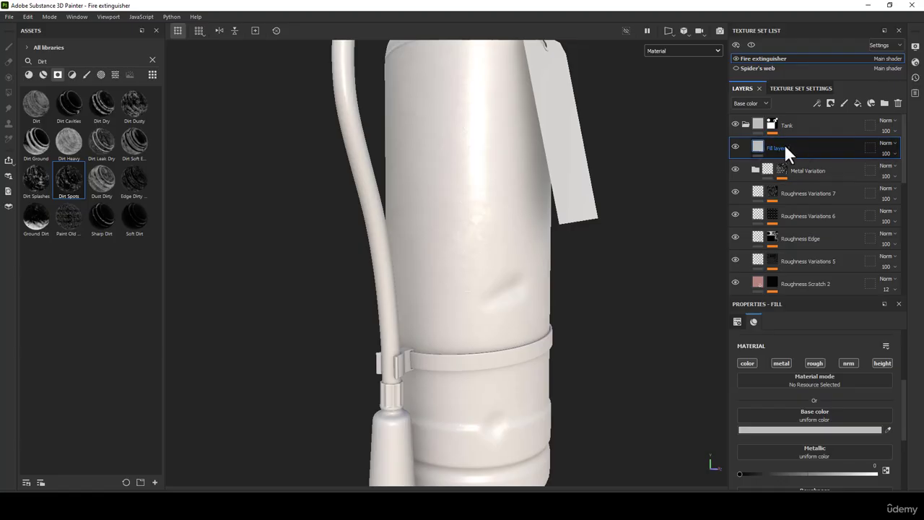
Rename the new fill layer above the Metal Variation folder to "Splash Dust".
double_click(784, 148)
type("Splash D")
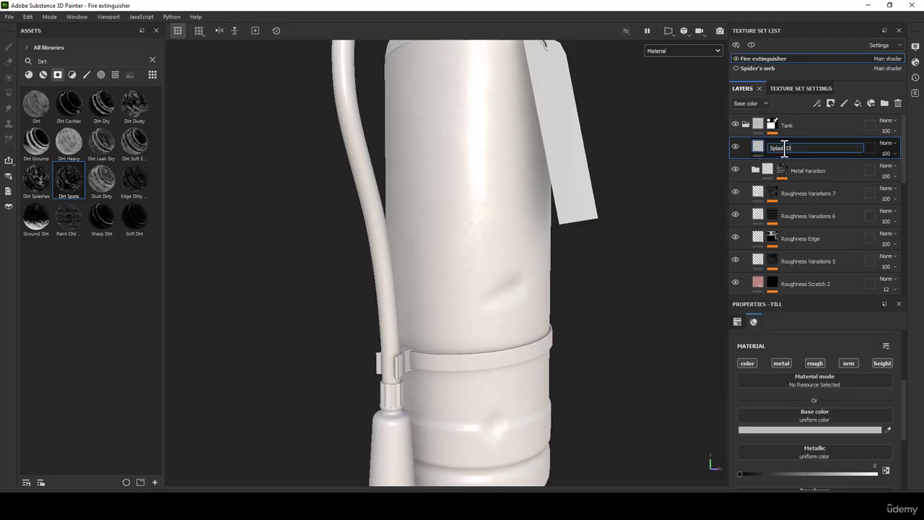
type("ust")
key("Return")
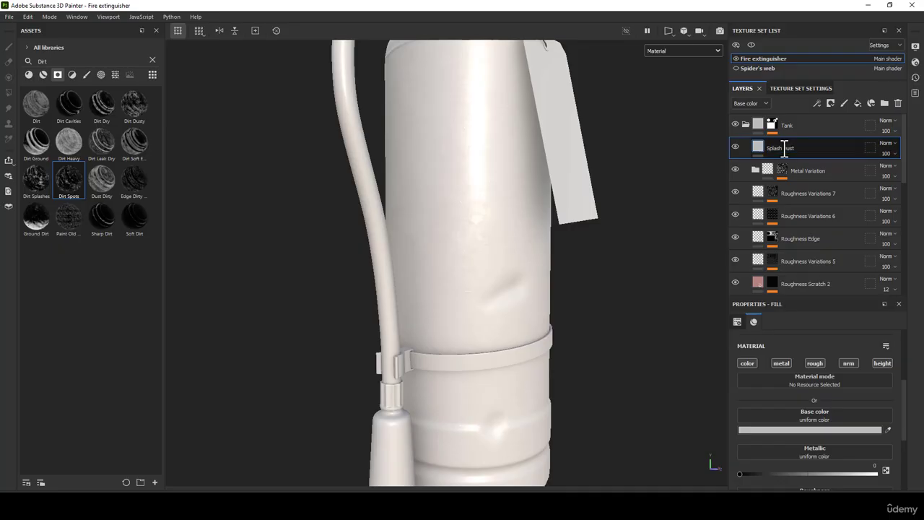
Set the brightness value of Splash Dust's base color to 0.091 and view the tank.
left_click(825, 431)
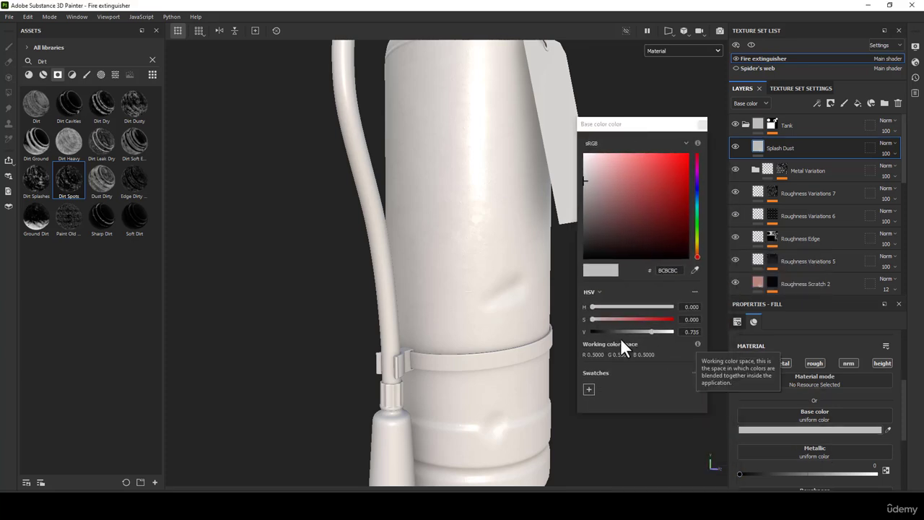
left_click(704, 331)
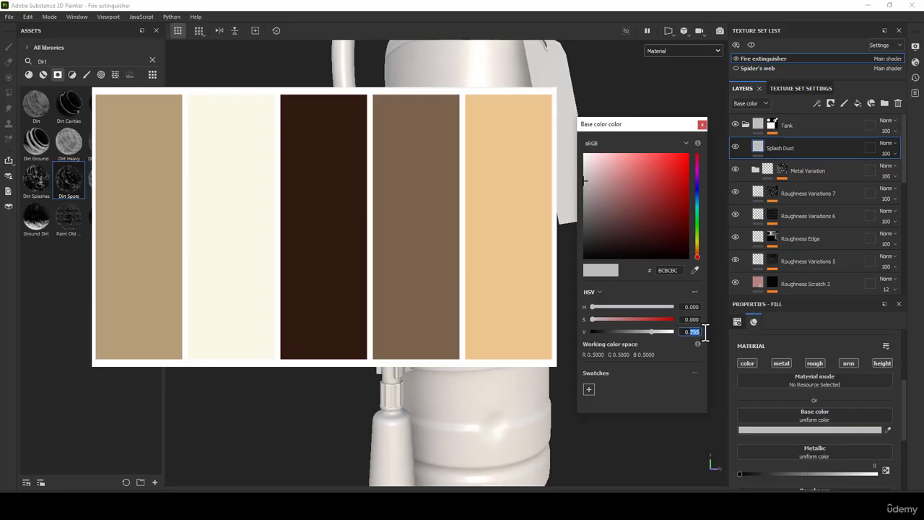
type("0.091")
key("Return")
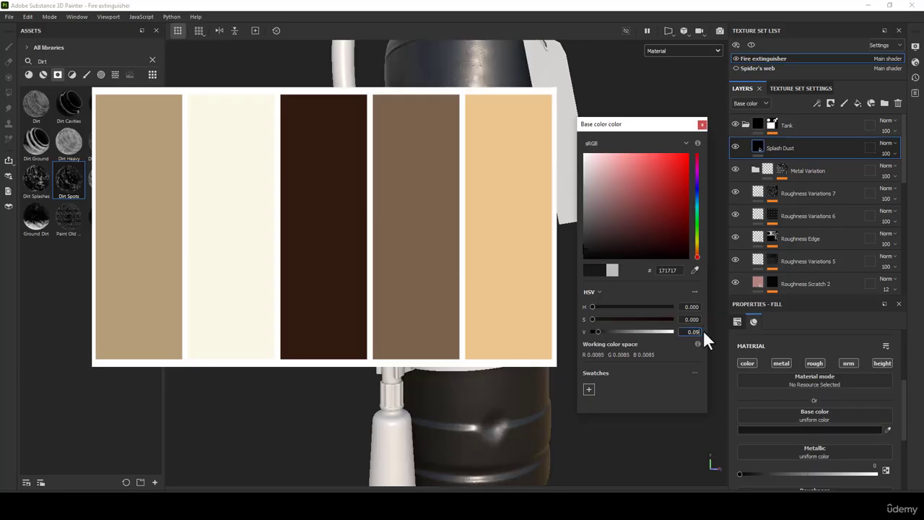
scroll(506, 231, "down", 2)
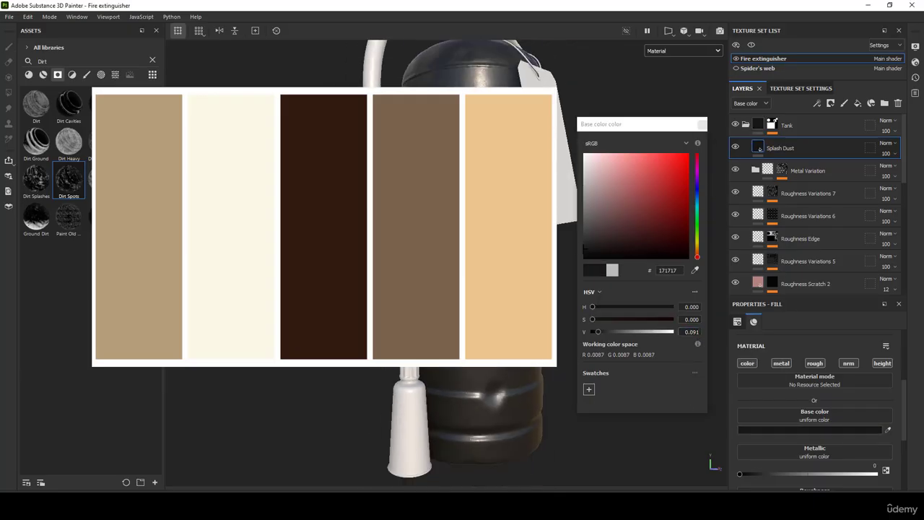
mouse_move(491, 238)
left_mouse_down("alt")
mouse_move(520, 242)
mouse_move(491, 242)
mouse_move(494, 228)
left_mouse_up("alt")
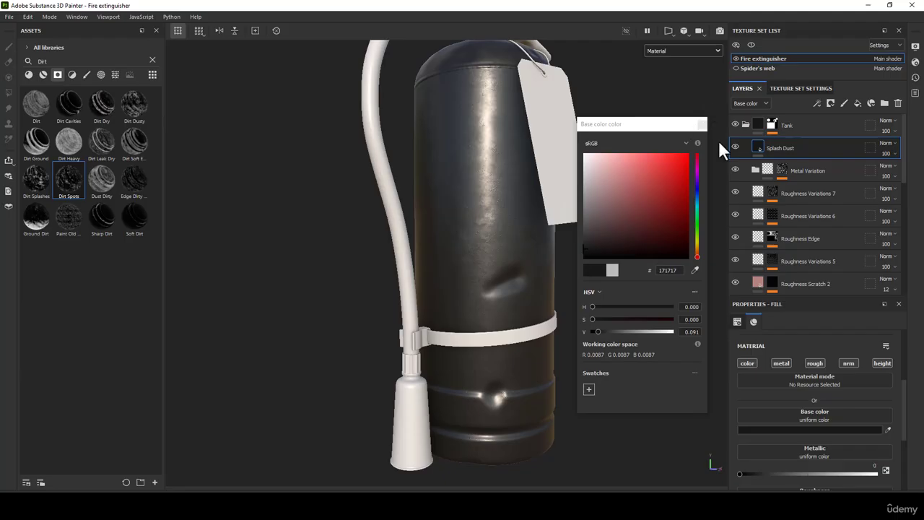
left_click(702, 124)
Raise the Splash Dust layer's roughness to 1 and check the tank's surface.
left_click_drag(498, 300, 501, 243, "alt")
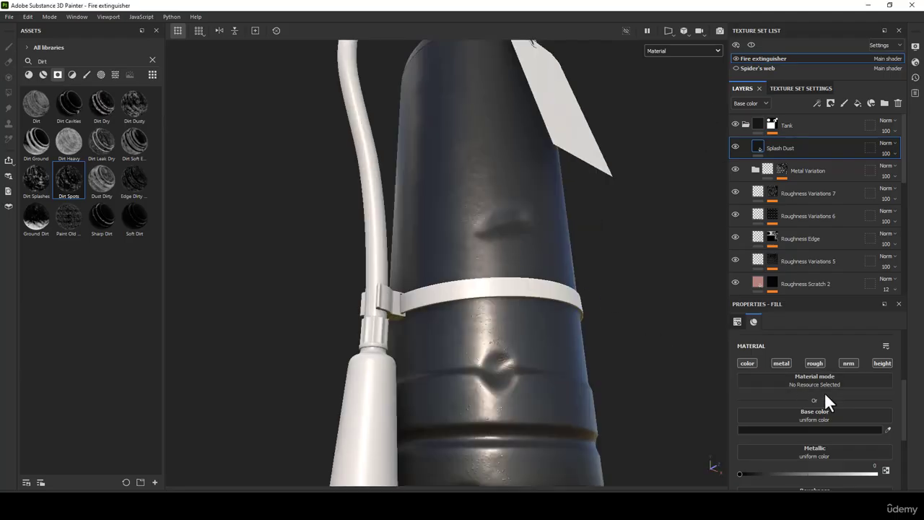
scroll(805, 455, "down", 2)
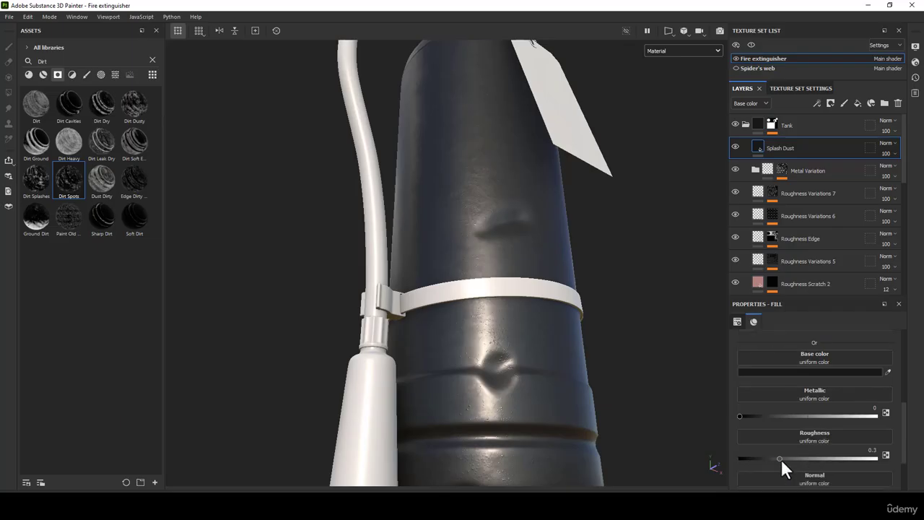
left_click_drag(780, 459, 875, 458)
left_click_drag(441, 218, 498, 161, "alt")
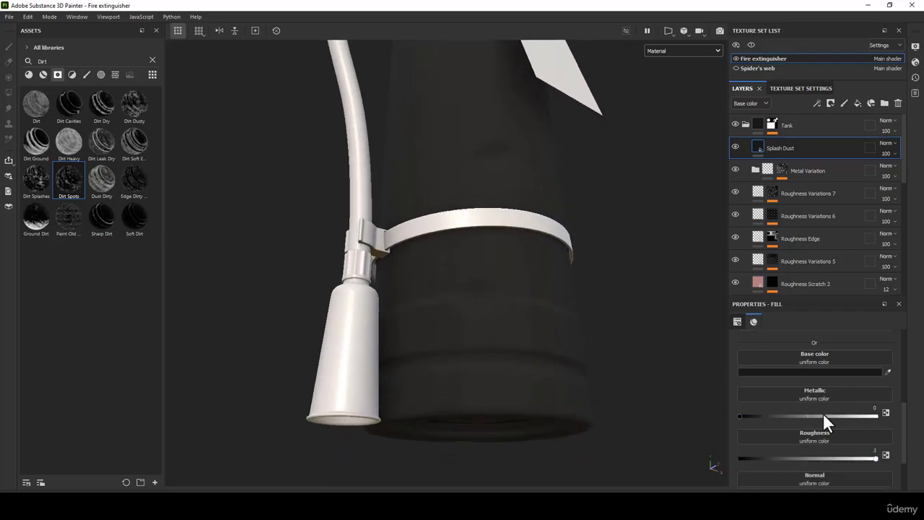
Set Splash Dust's base color to a dusty brown with hue 0.091, saturation 0.133 and value 0.325.
left_click(787, 370)
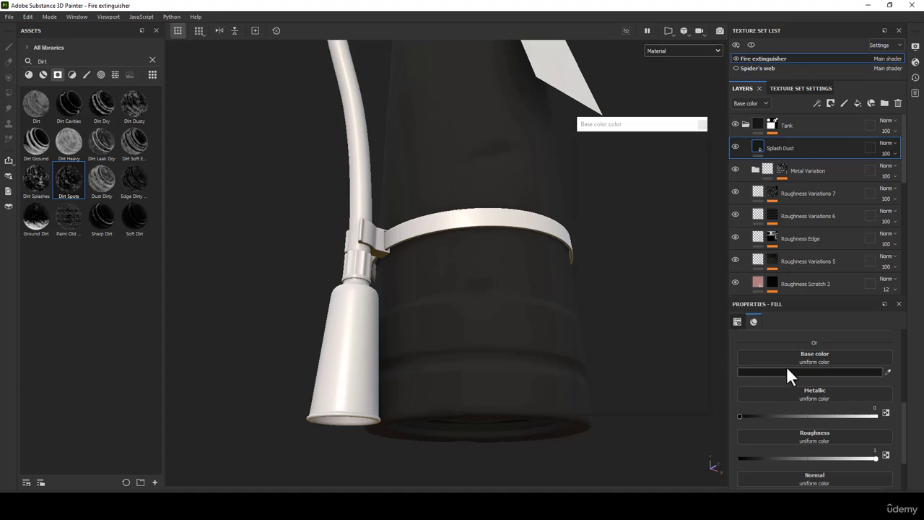
left_click(693, 307)
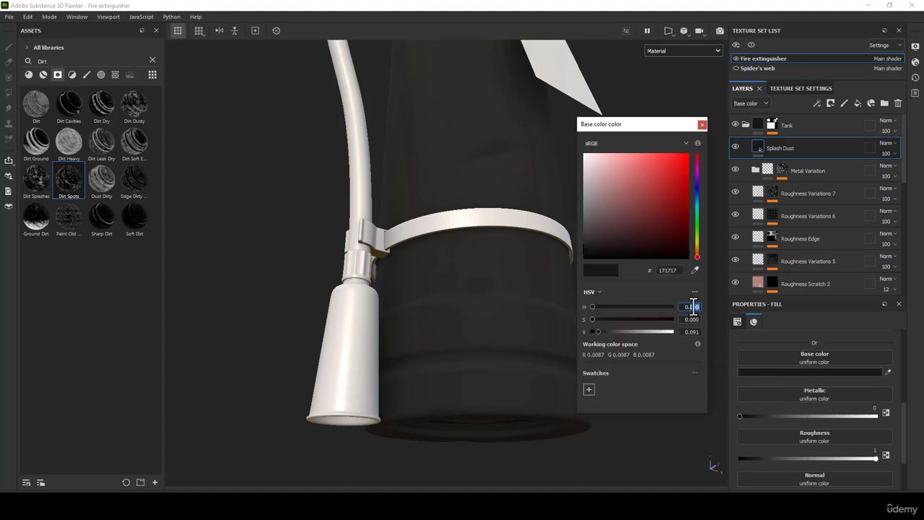
type("0.091")
left_click(691, 319)
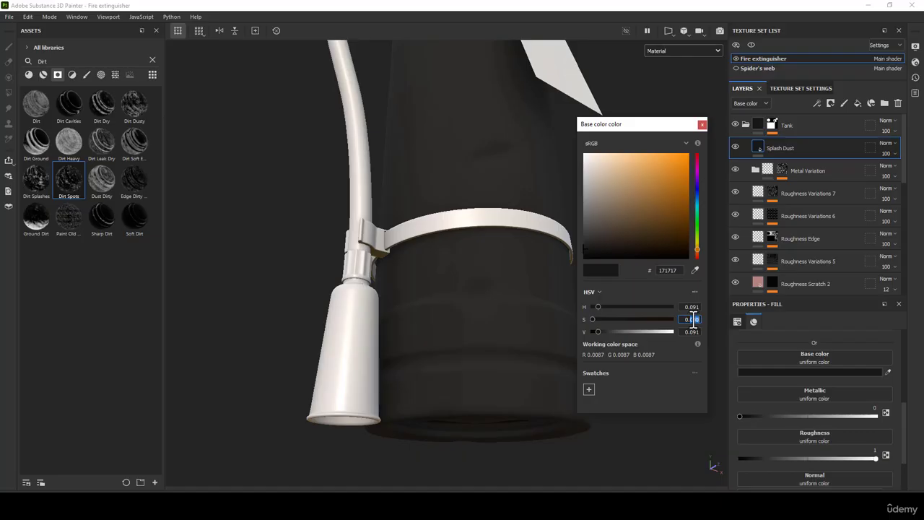
type("0.133")
left_click(692, 332)
key("Return")
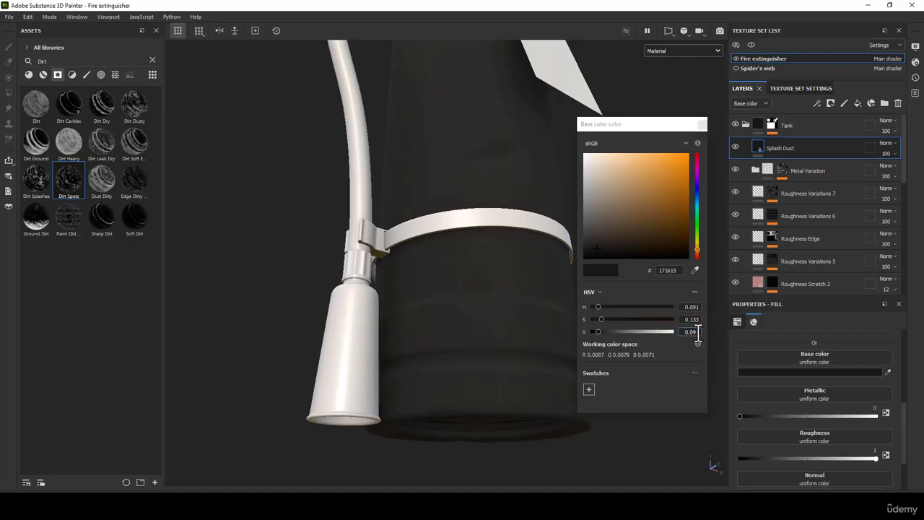
left_click(692, 331)
type("0.33")
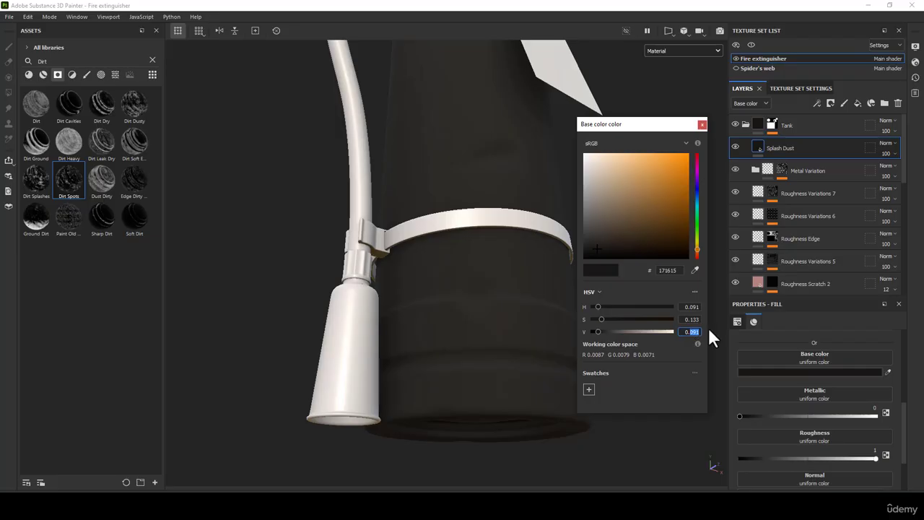
key("Return")
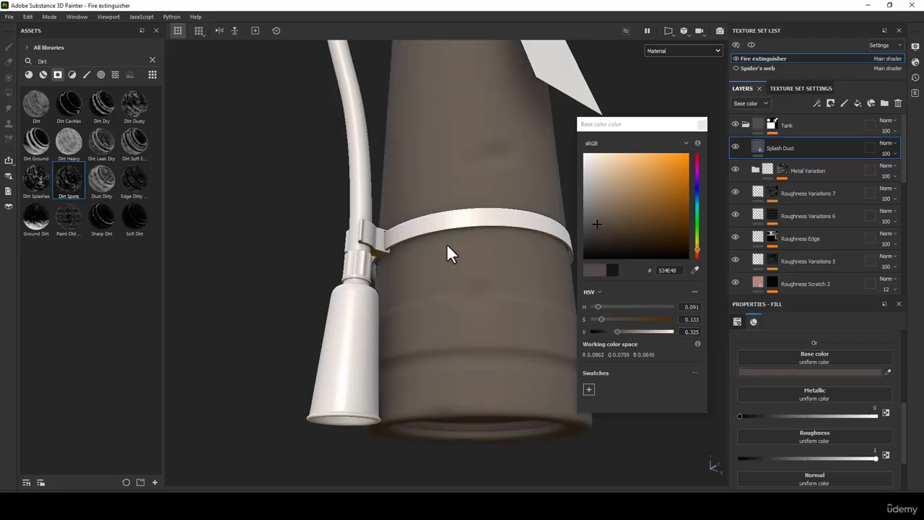
left_click_drag(446, 244, 557, 240, "alt")
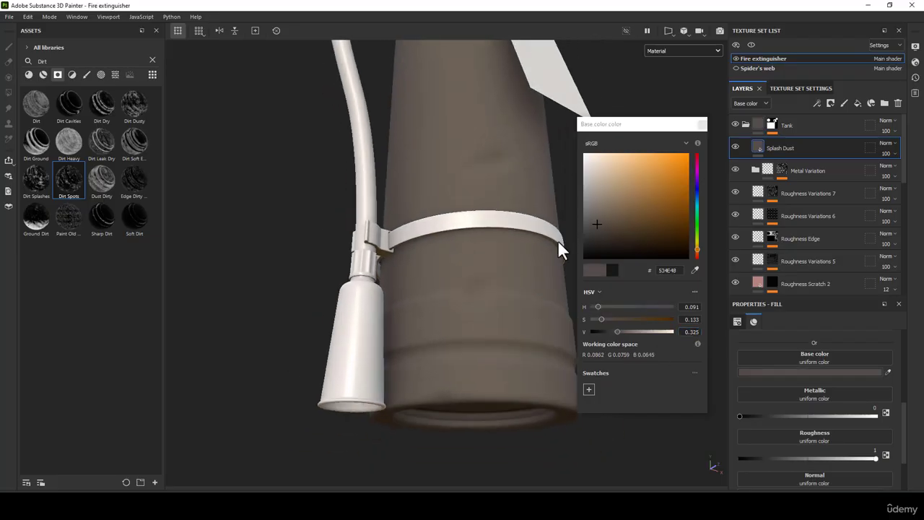
left_click(700, 125)
Set the Splash Dust layer's height to 0.0076 and view the tank from below.
scroll(843, 374, "down", 2)
scroll(841, 412, "down", 1)
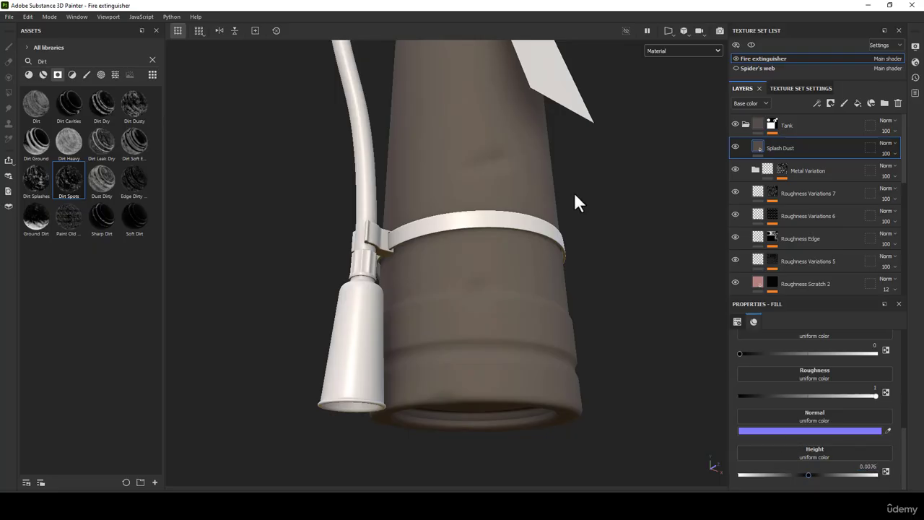
left_click_drag(573, 192, 546, 211, "alt")
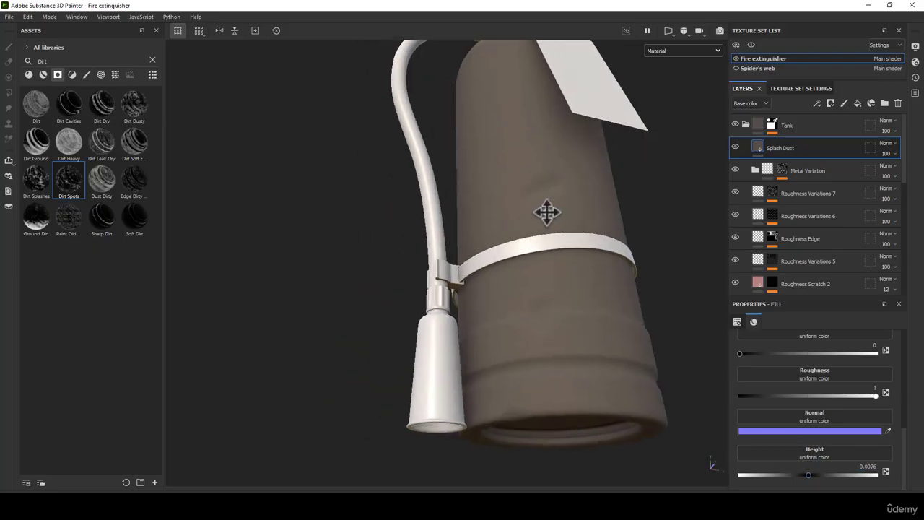
middle_click_drag(546, 211, 497, 220, "alt")
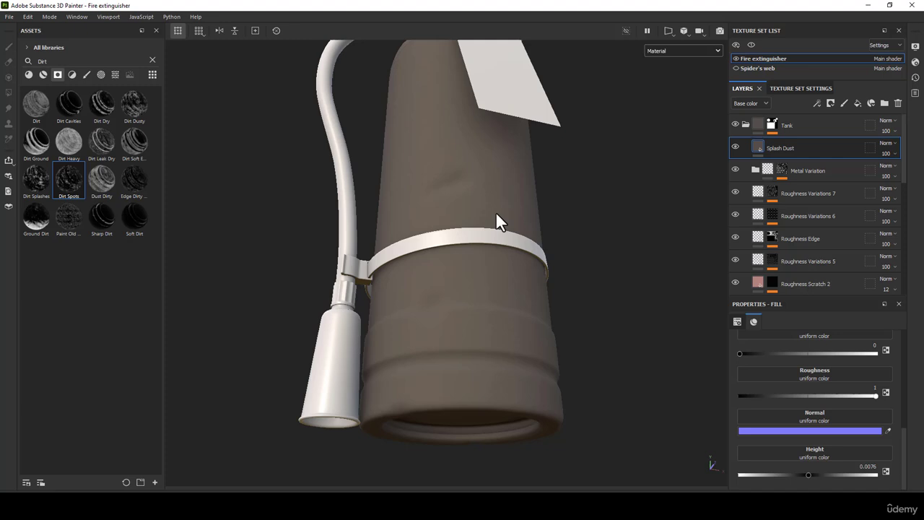
Add a black mask to the Splash Dust layer and a fill effect to the layer's content.
right_click(759, 138)
left_click(815, 158)
left_click(762, 143)
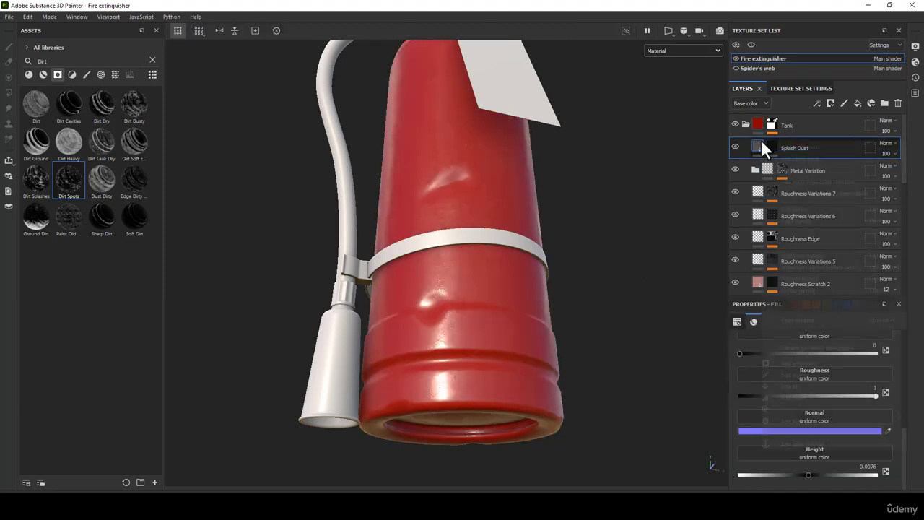
right_click(762, 143)
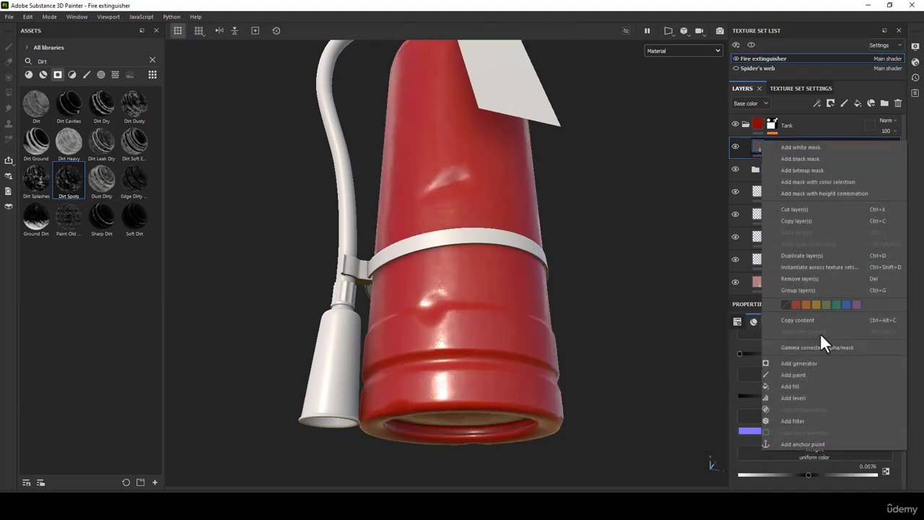
left_click(794, 386)
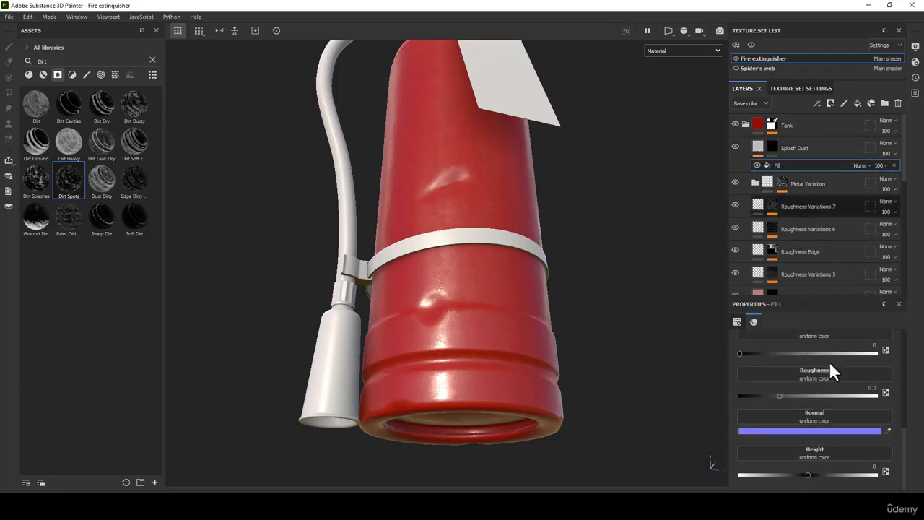
scroll(838, 402, "up", 6)
scroll(836, 419, "down", 2)
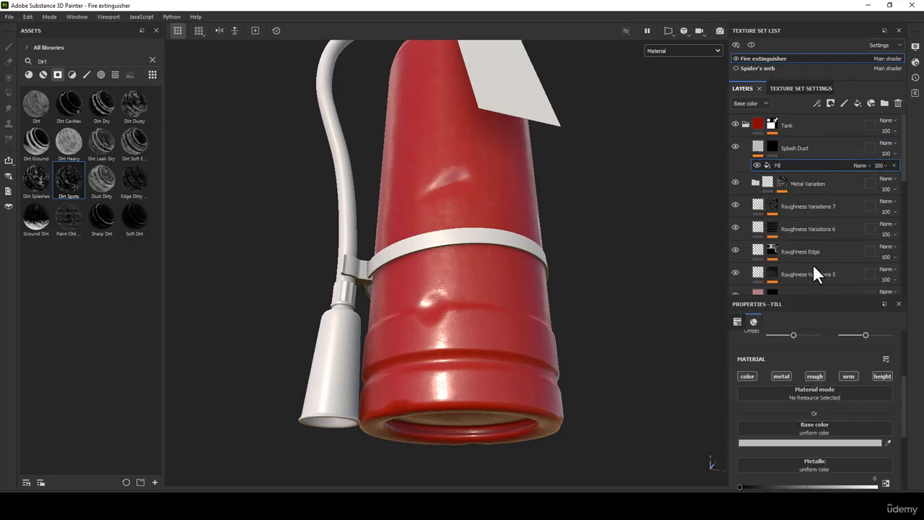
Add a fill to the Splash Dust layer's mask and load the Grunge Dusty Scratch texture as its grayscale.
left_click(772, 144)
right_click(772, 145)
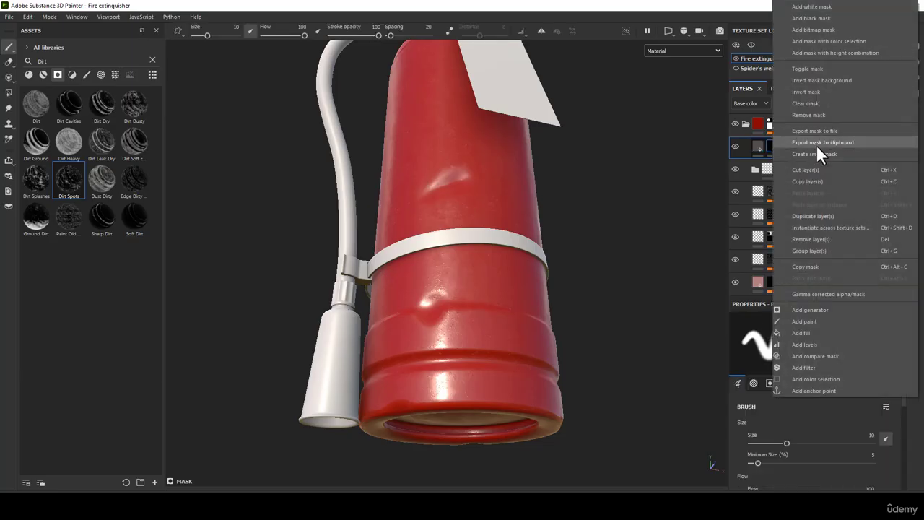
left_click(813, 335)
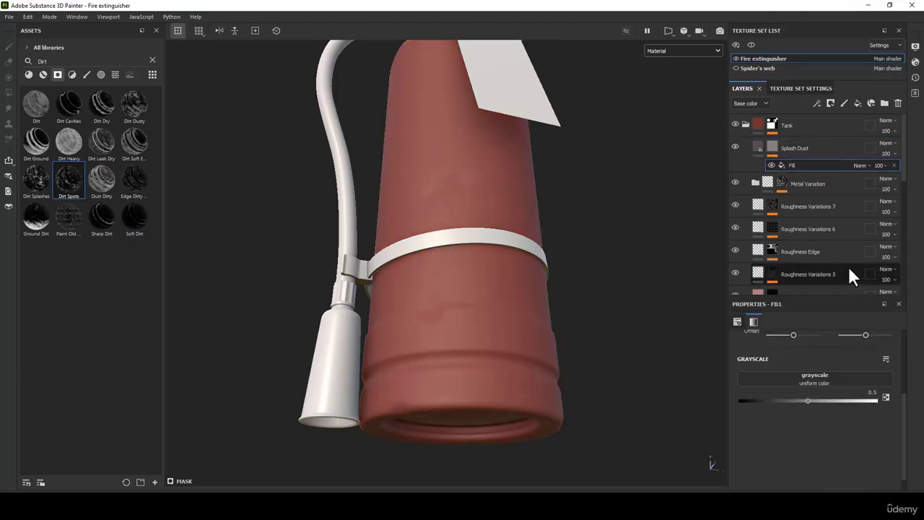
left_click(822, 375)
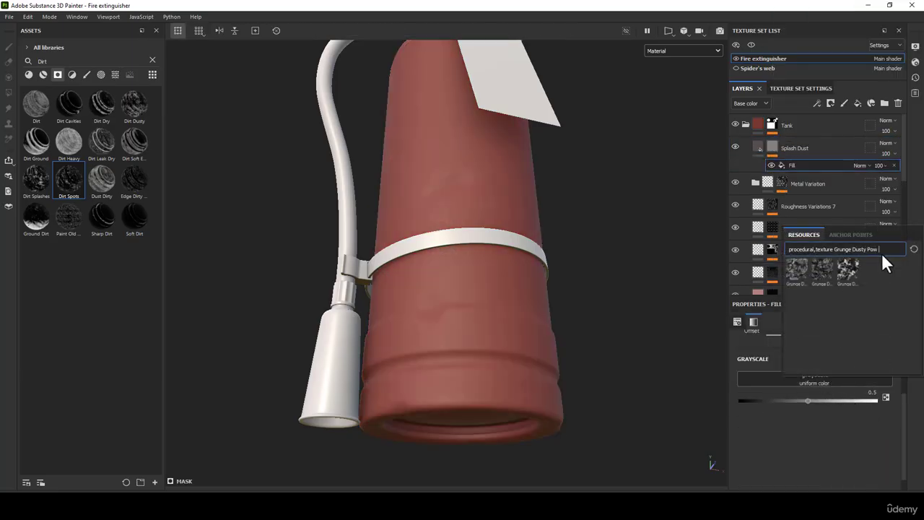
key("BackSpace")
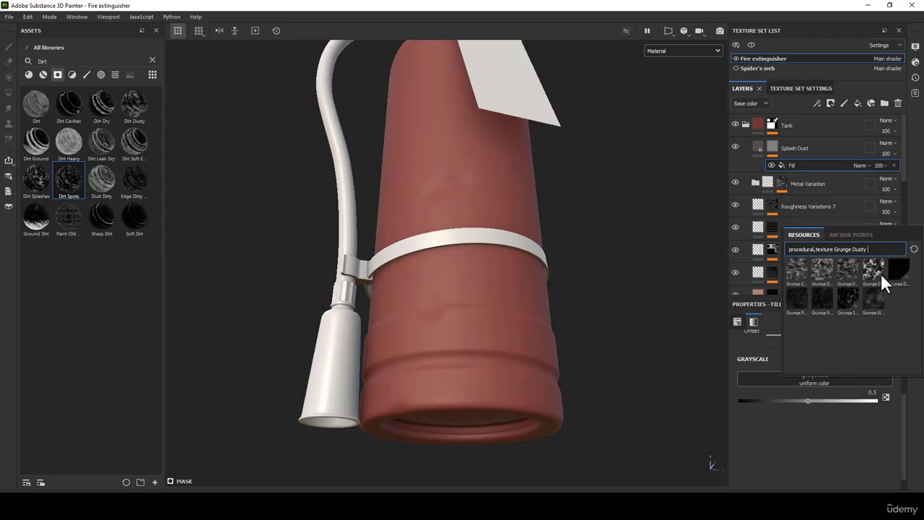
mouse_move(882, 277)
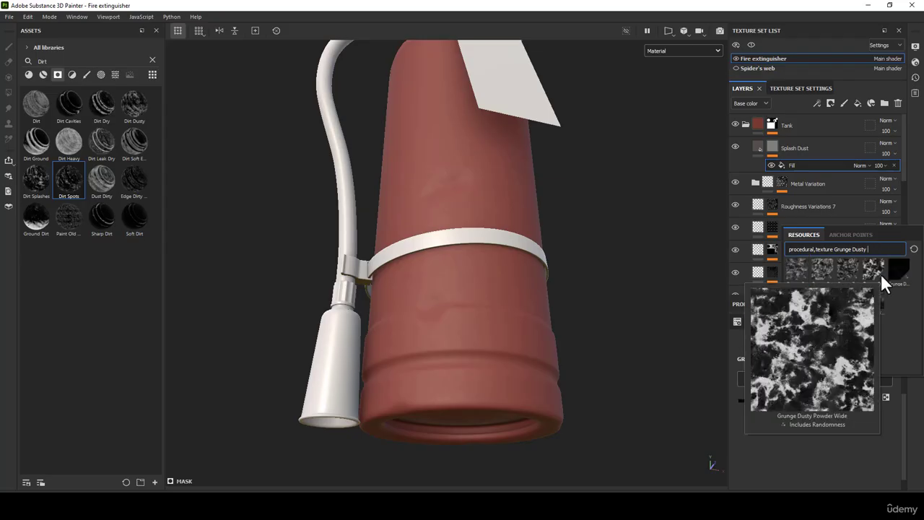
type("S")
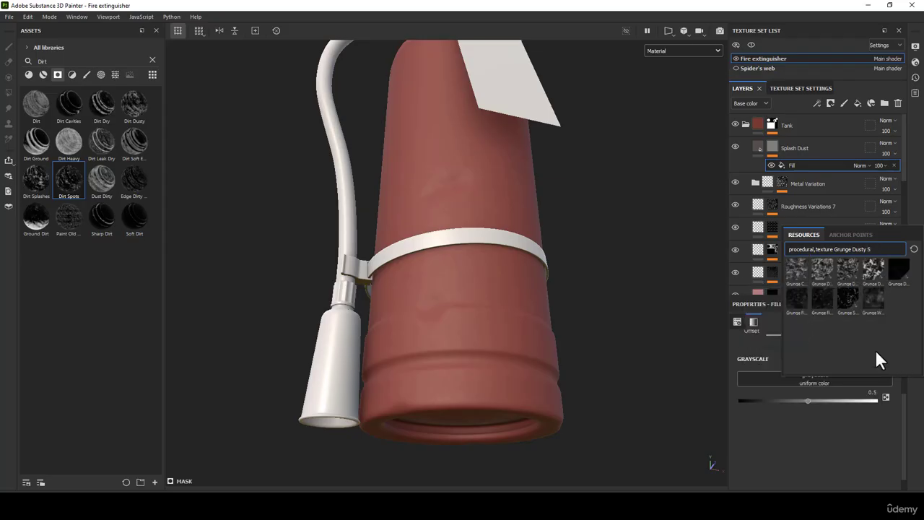
type("cr")
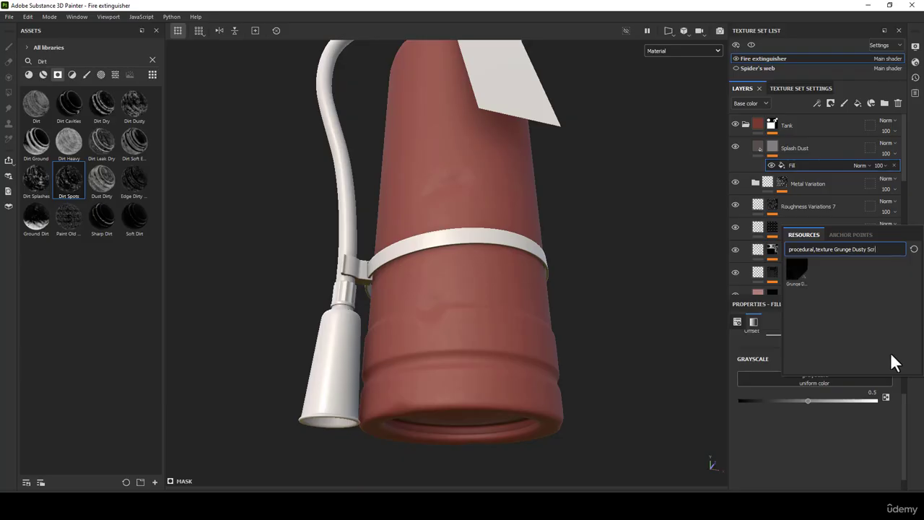
left_click(794, 265)
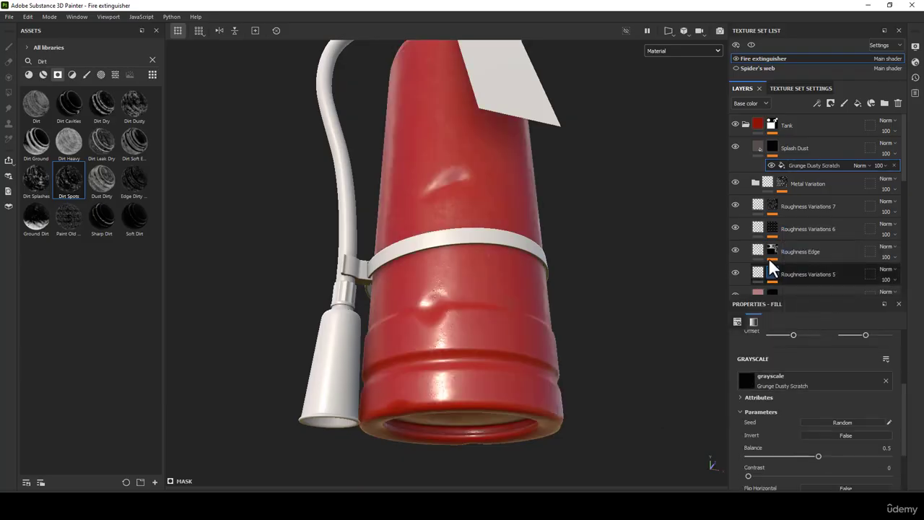
Show only the mask in the viewport and view the lower part of the tank.
left_click(660, 52)
left_click(661, 139)
left_click_drag(448, 244, 532, 277, "alt")
middle_click_drag(532, 276, 446, 163, "alt")
right_click_drag(445, 163, 445, 130, "alt")
middle_click_drag(588, 305, 594, 307, "alt")
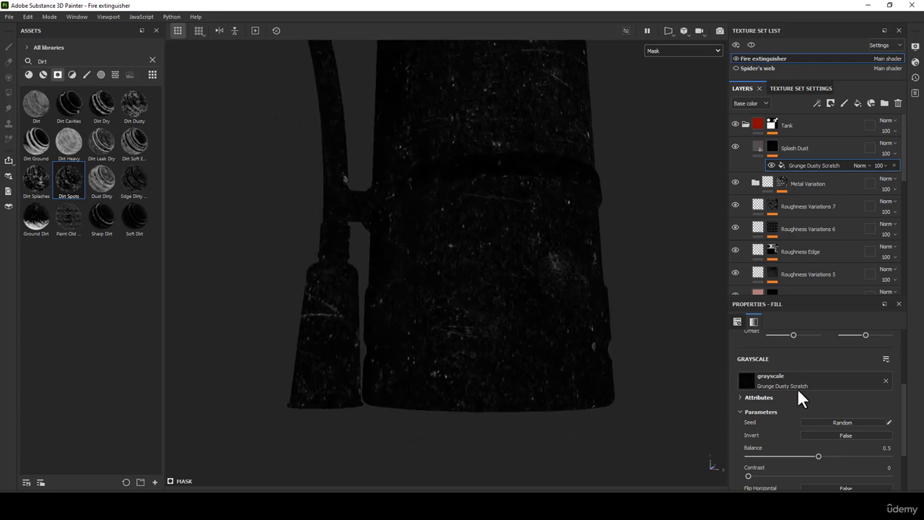
Set the tiling of the Grunge Dusty Scratch fill to 3.
scroll(841, 443, "up", 1)
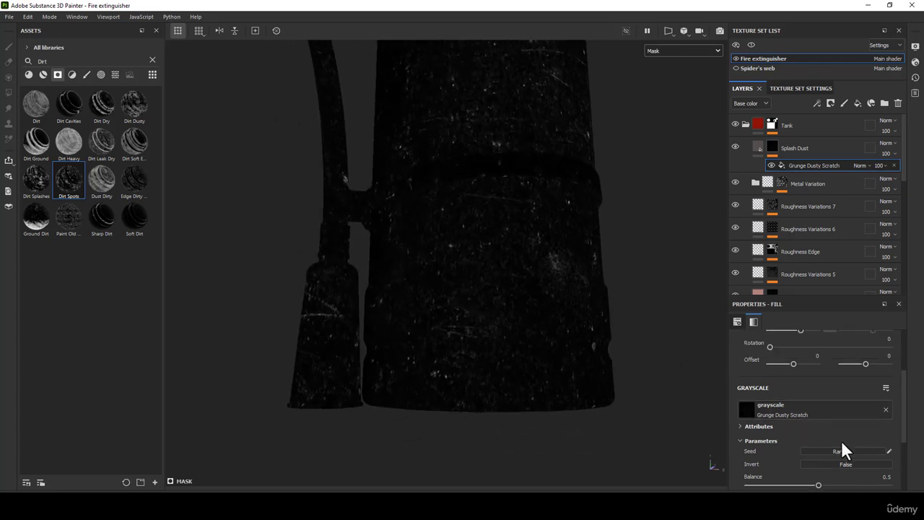
scroll(823, 415, "down", 2)
scroll(826, 423, "up", 3)
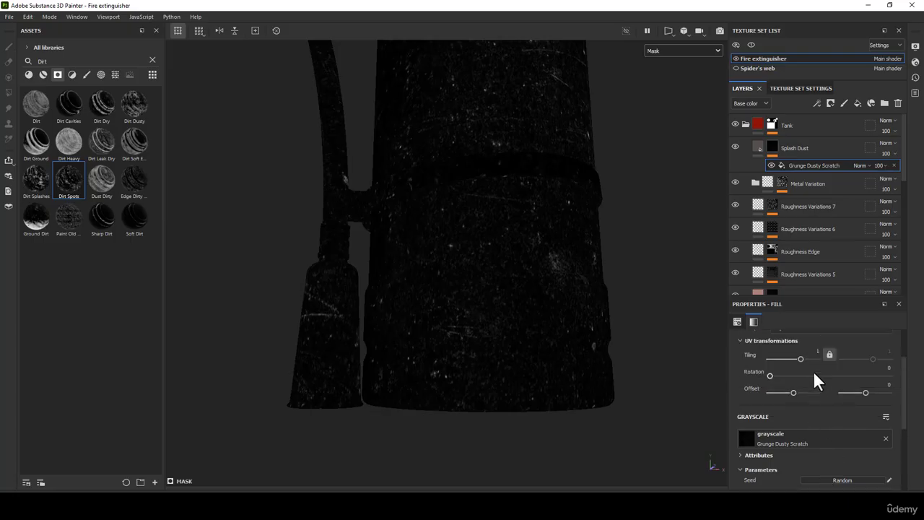
type("3")
key("Return")
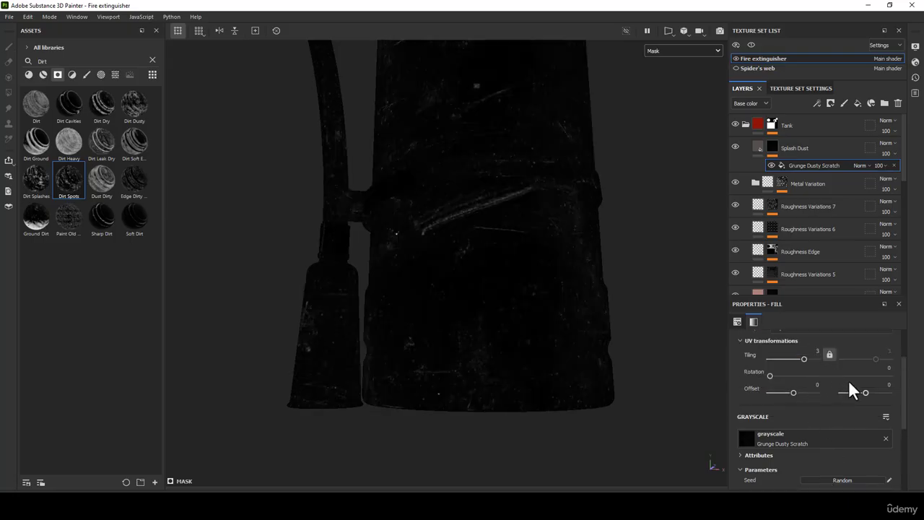
Set the Grunge Dusty Scratch fill's balance to 0.81 and its contrast to 0.18.
scroll(853, 411, "down", 2)
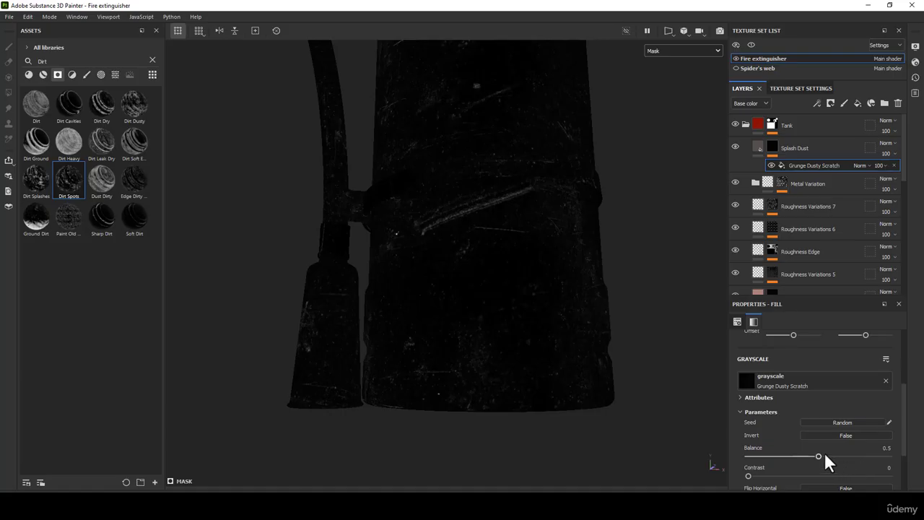
left_click_drag(816, 453, 862, 459)
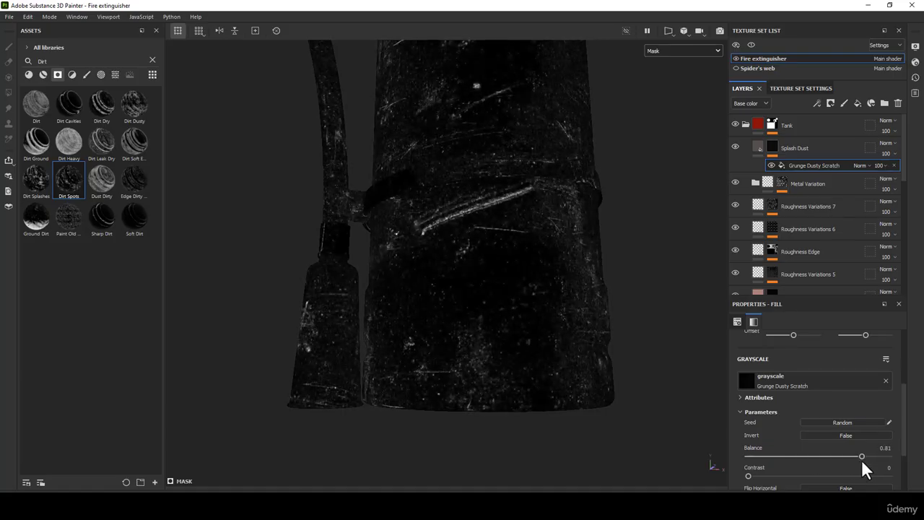
scroll(803, 418, "down", 2)
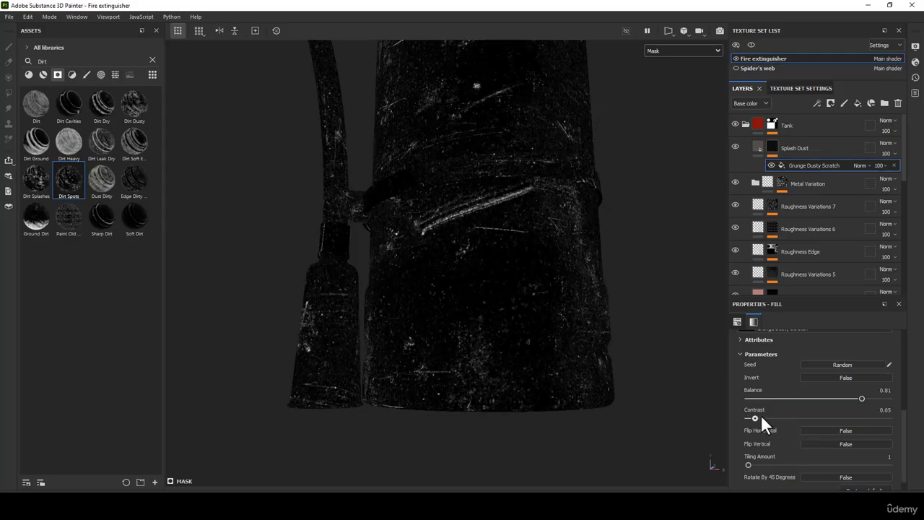
left_click_drag(761, 417, 773, 417)
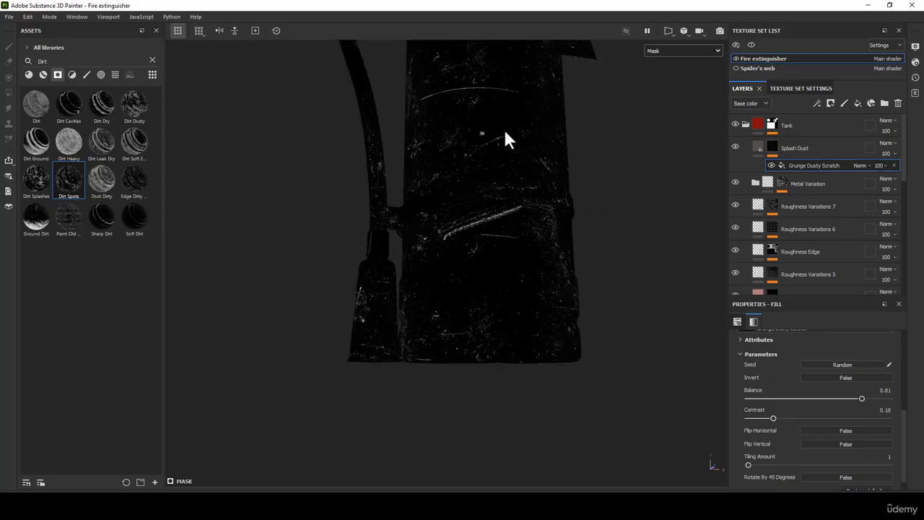
Check the scratch mask around the tank for seams and change the fill's projection to Tri-planar projection.
left_click_drag(503, 137, 915, 351, "alt")
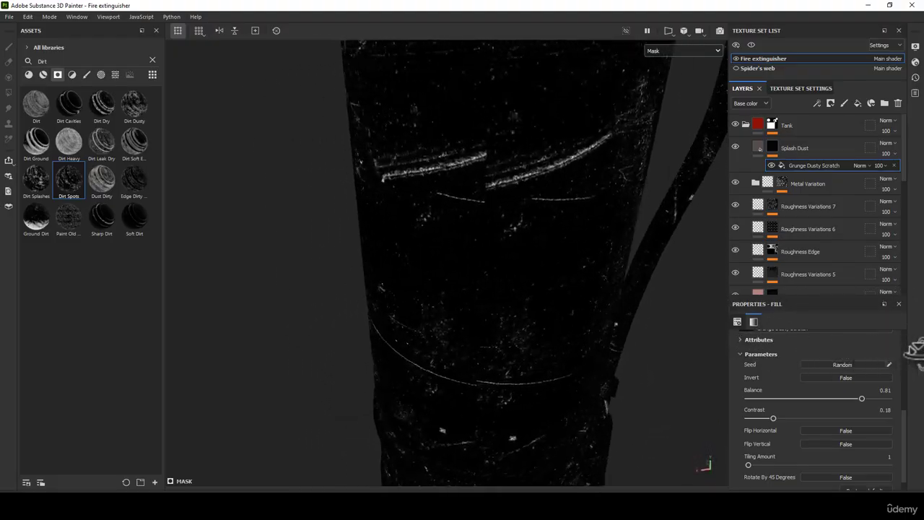
scroll(471, 194, "down", 4)
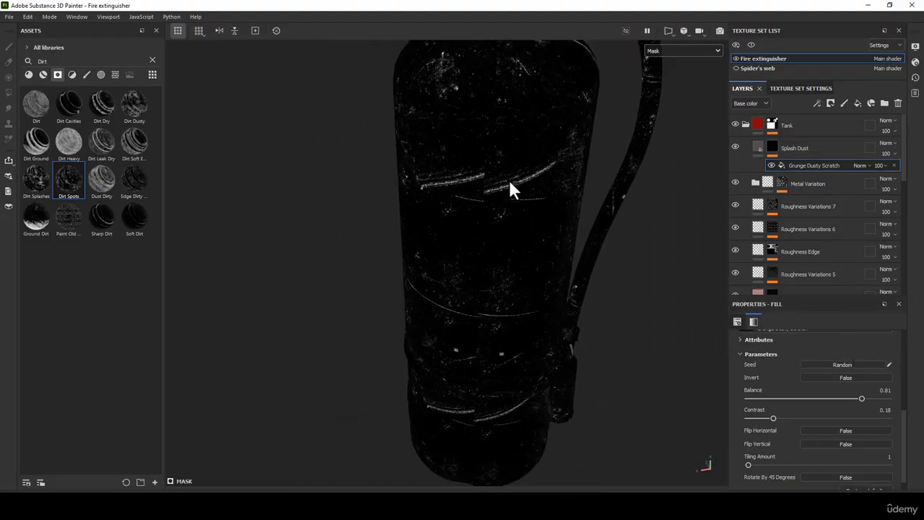
middle_click_drag(510, 182, 515, 272, "alt")
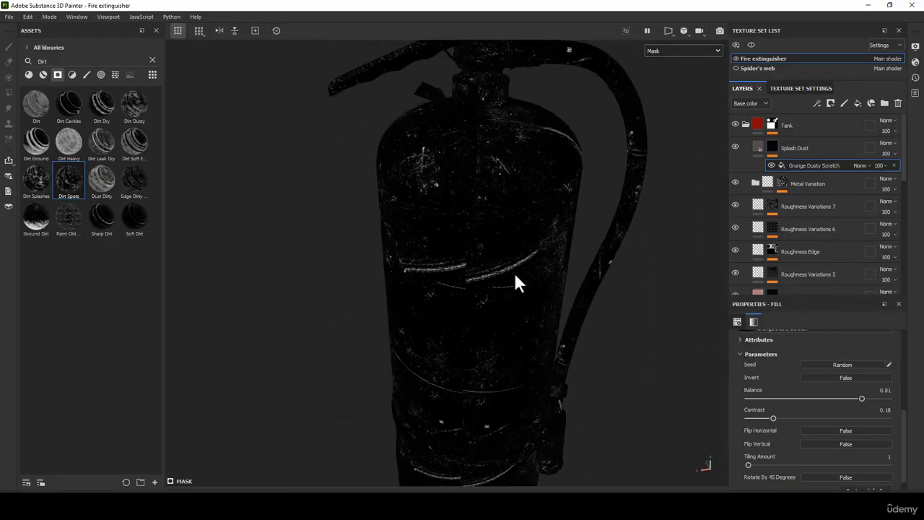
left_click_drag(515, 272, 516, 237, "alt")
left_click_drag(488, 276, 602, 310, "alt")
scroll(828, 388, "up", 3)
scroll(825, 383, "up", 3)
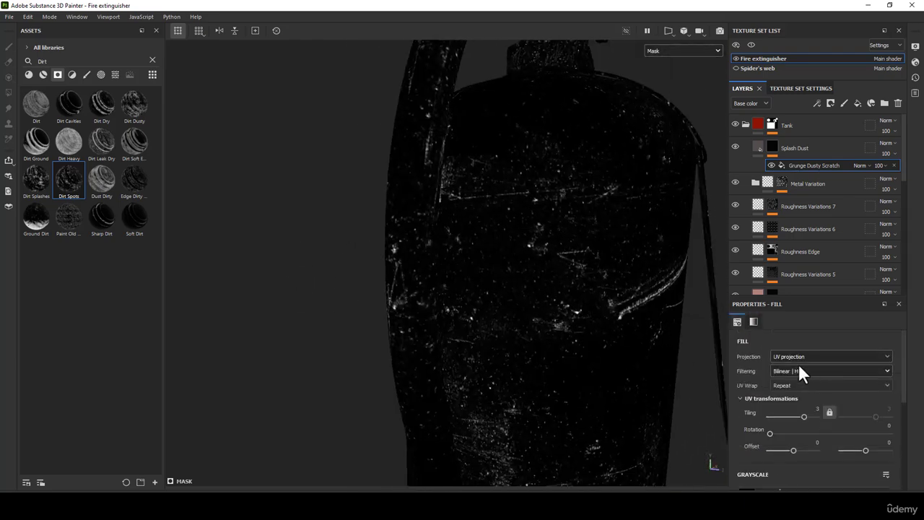
left_click(795, 357)
left_click(788, 388)
Inspect the scratch pattern around the tank and shift the tri-planar projection downward along the vertical axis.
scroll(520, 206, "down", 3)
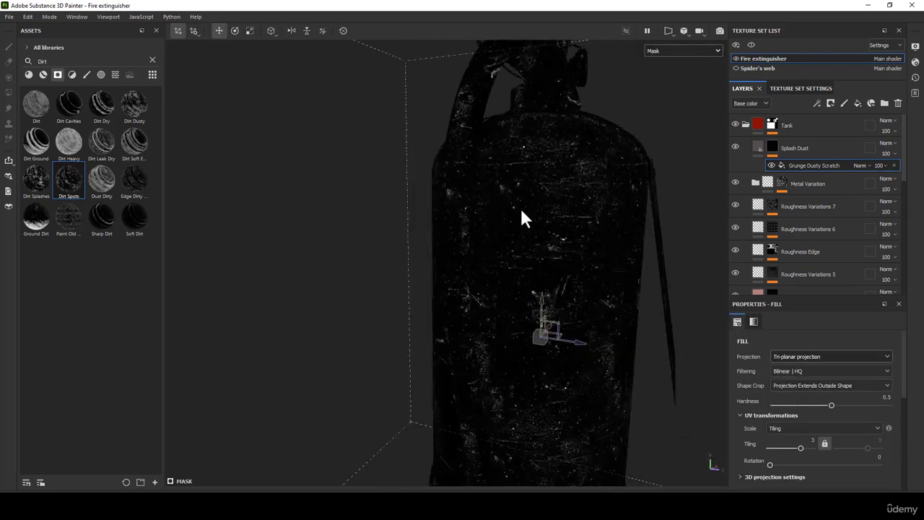
middle_click_drag(514, 292, 436, 118, "alt")
left_click_drag(436, 118, 5, 230, "alt")
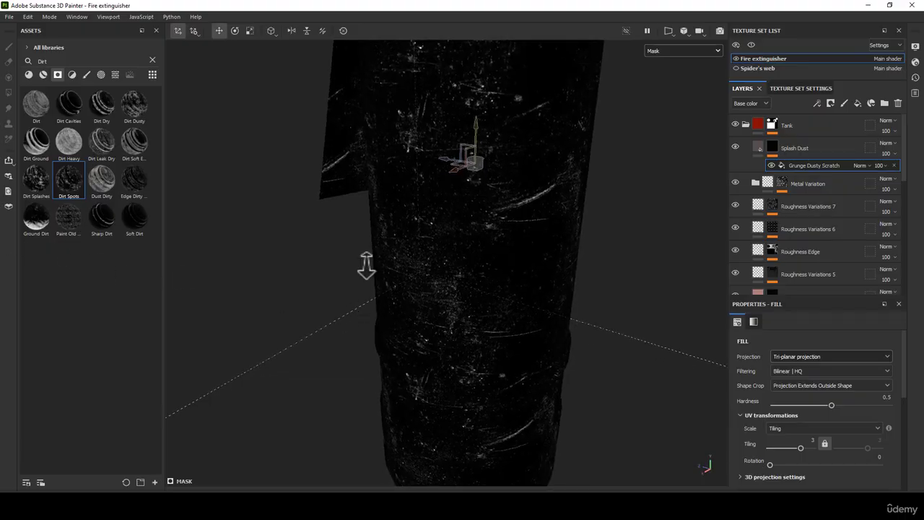
right_click_drag(367, 266, 350, 229, "alt")
left_click_drag(349, 230, 577, 223, "alt")
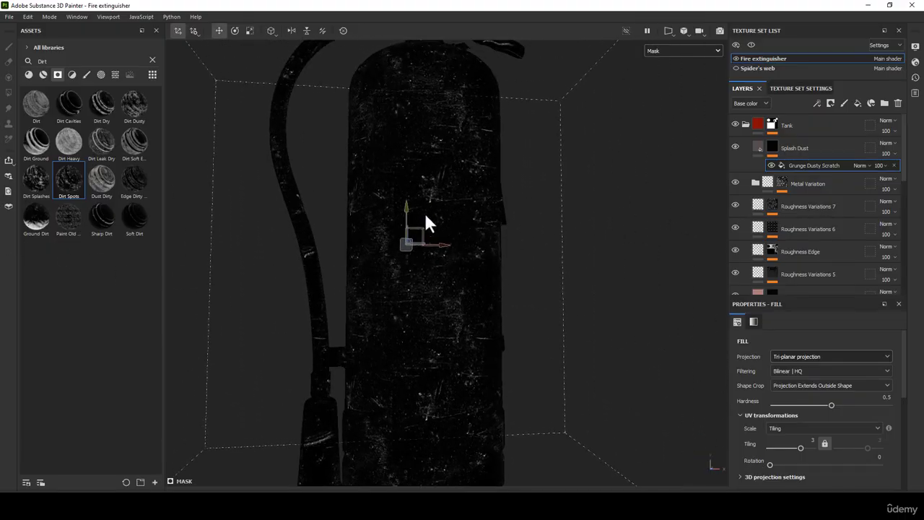
left_click_drag(424, 212, 467, 292, "alt")
left_click_drag(505, 246, 556, 280, "alt")
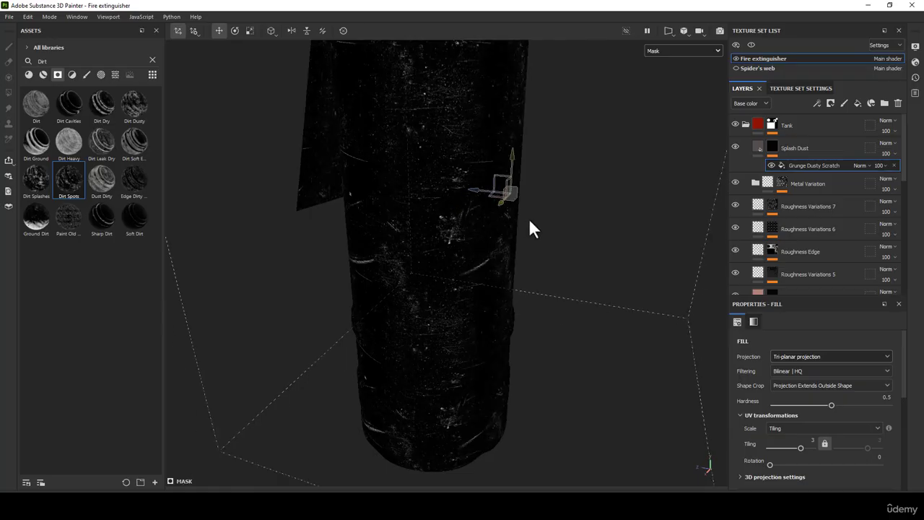
left_click_drag(520, 233, 567, 307, "alt")
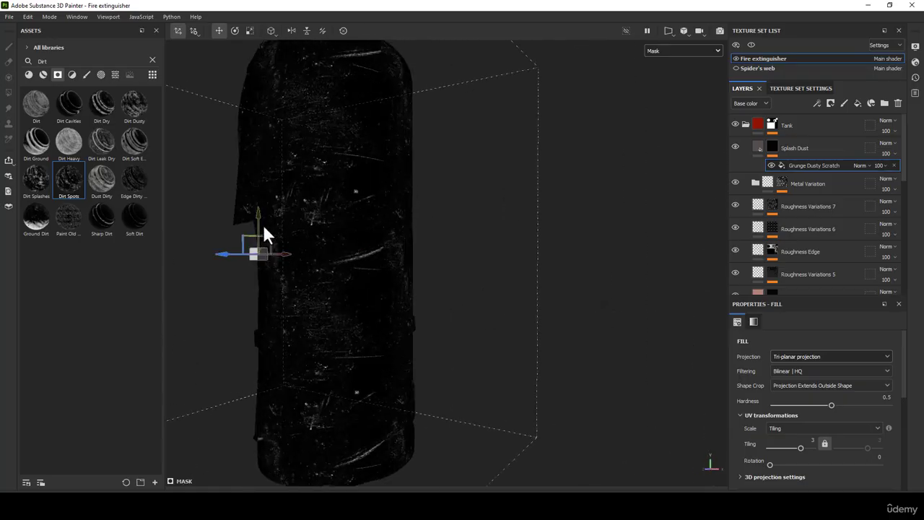
left_click_drag(262, 225, 262, 261)
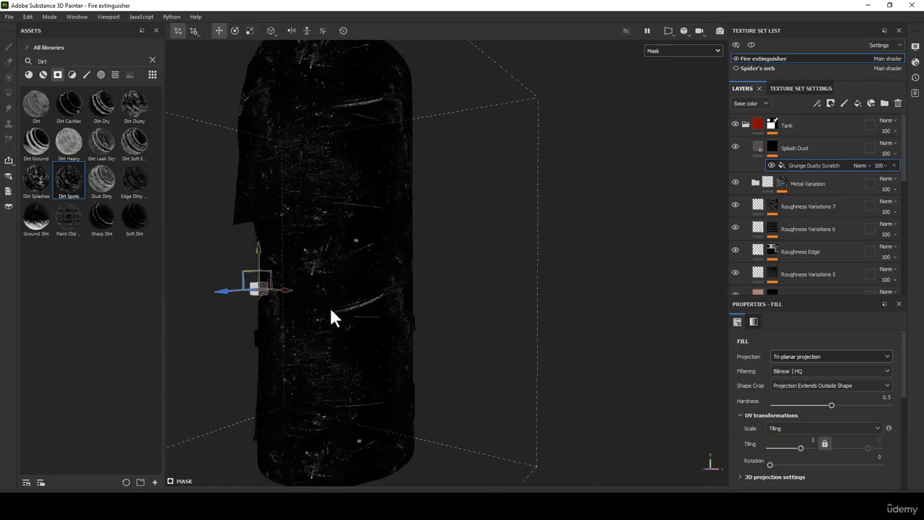
left_click_drag(331, 317, 473, 297, "alt")
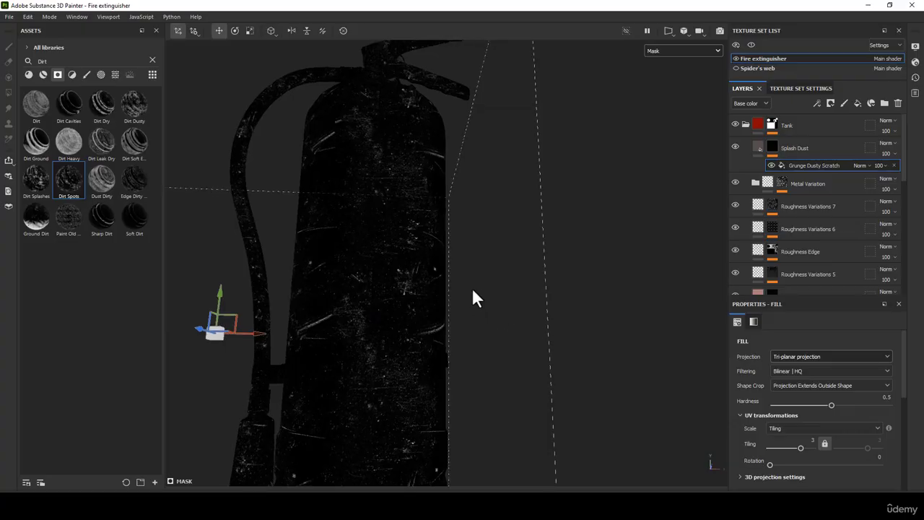
middle_click_drag(473, 298, 486, 310, "alt")
right_click_drag(487, 309, 470, 289, "alt")
left_click_drag(470, 288, 412, 375, "alt")
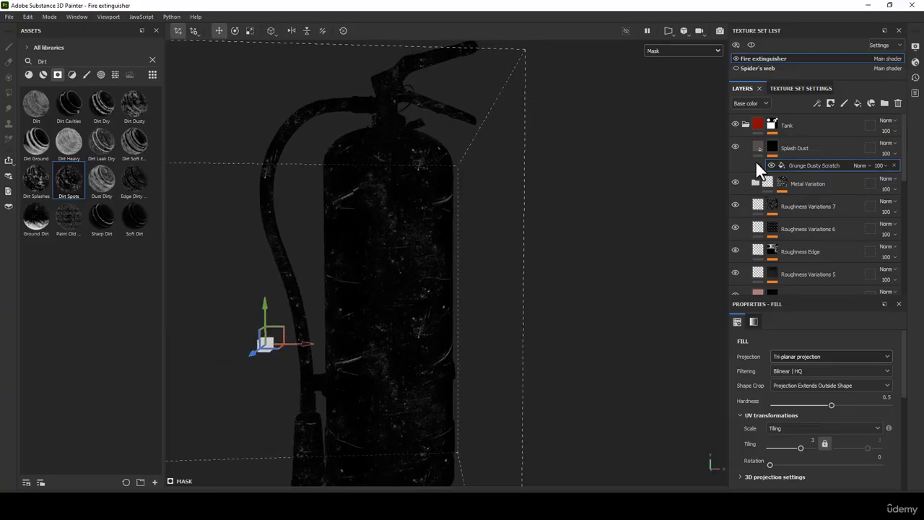
Add a paint effect to the Splash Dust mask above the Grunge Dusty Scratch fill.
left_click(766, 147)
right_click(767, 147)
left_click(797, 326)
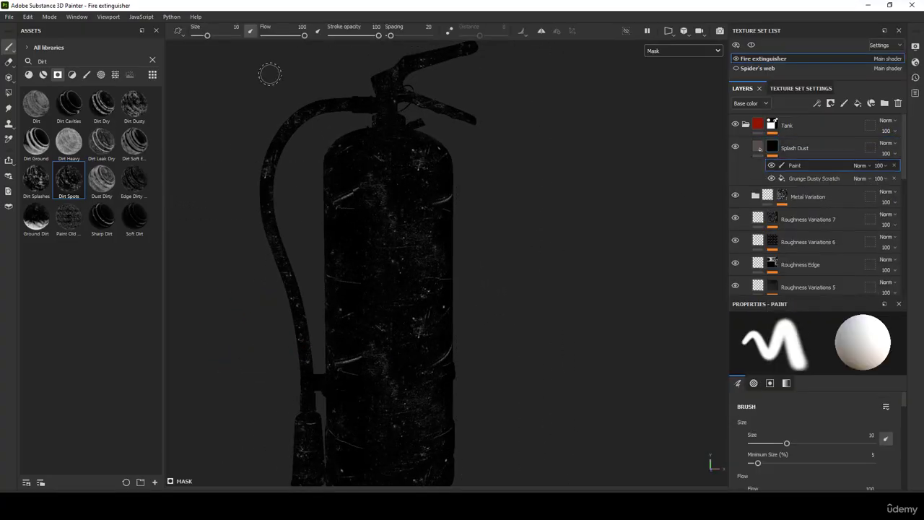
Clear the asset search, browse the brushes and choose the Dirt 1 brush.
left_click(152, 61)
left_click(86, 74)
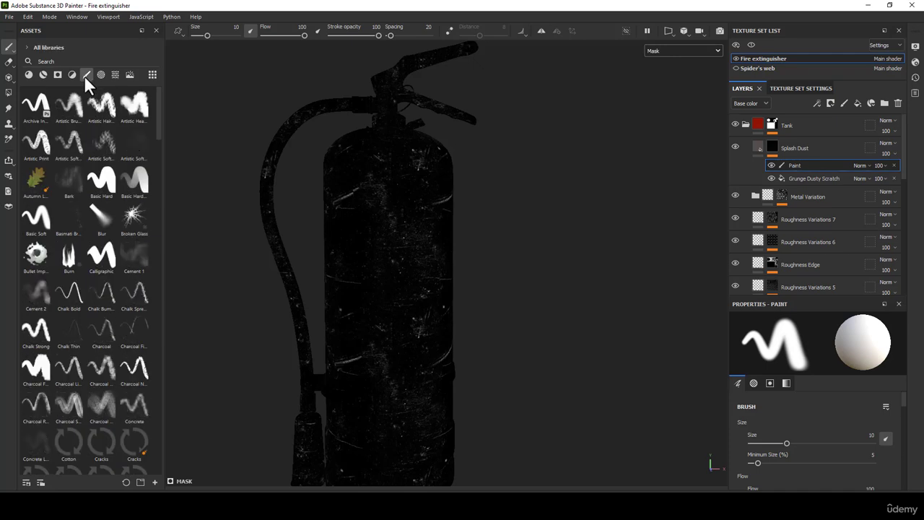
scroll(105, 240, "down", 5)
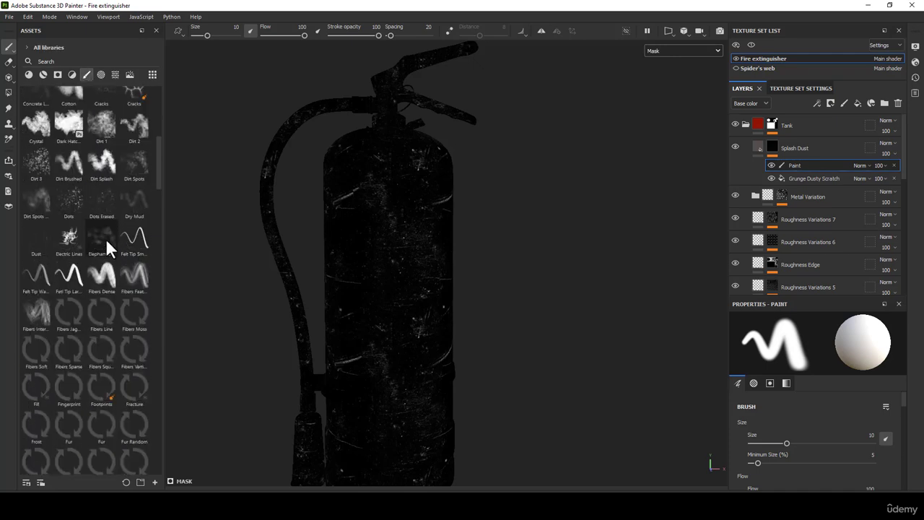
scroll(118, 186, "up", 5)
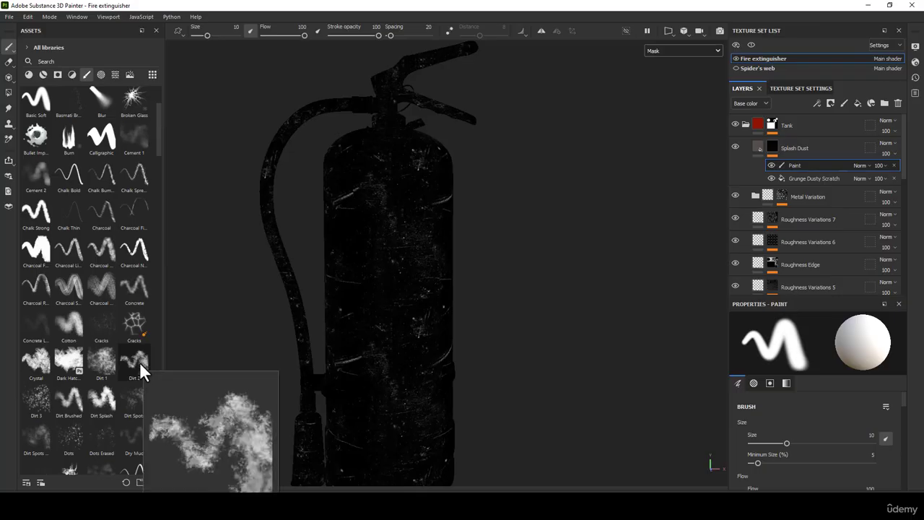
left_click(103, 360)
Switch the Dirt 1 brush to black and reduce its size to 13.19 for erasing scratches on the Splash Dust mask.
scroll(384, 232, "up", 3)
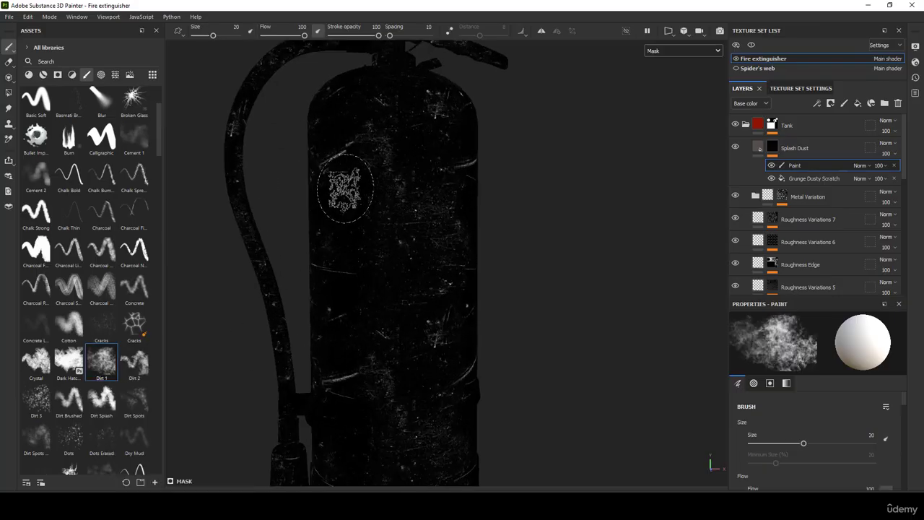
left_click_drag(349, 186, 410, 190, "alt")
key("x")
middle_click_drag(291, 328, 410, 191, "alt")
right_click_drag(485, 306, 456, 309, "ctrl")
left_click_drag(423, 320, 503, 181, "alt")
middle_click_drag(455, 353, 465, 108, "alt")
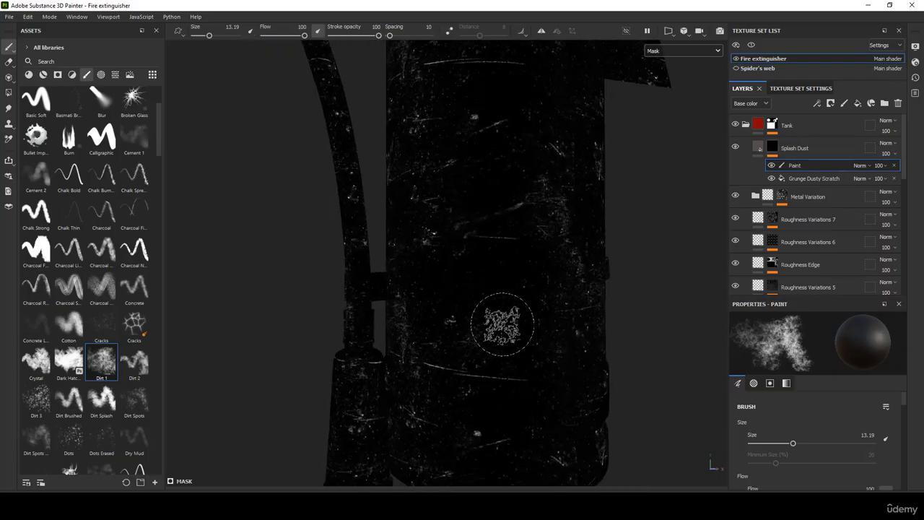
Inspect the Splash Dust scratch mask around the tank's sides, back and base.
scroll(501, 296, "down", 3)
mouse_move(501, 291)
left_mouse_down("alt")
mouse_move(842, 318)
mouse_move(561, 301)
mouse_move(696, 279)
left_mouse_up("alt")
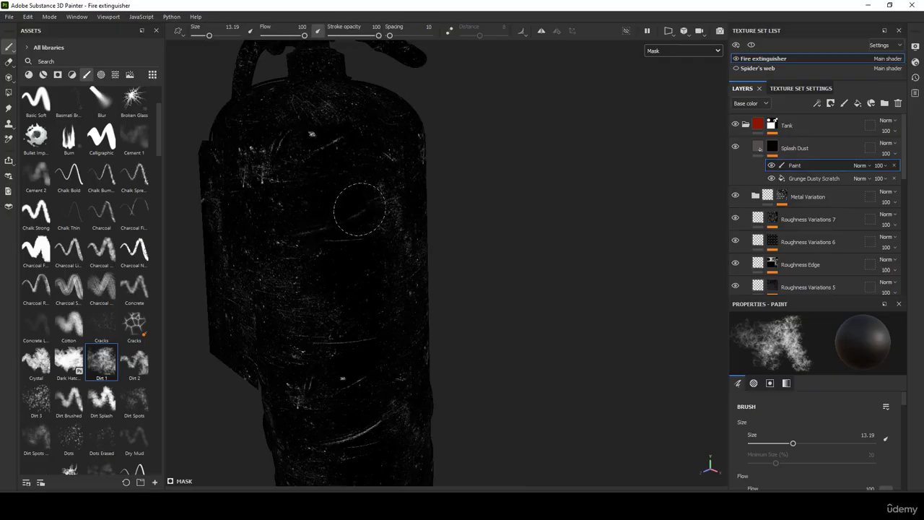
mouse_move(350, 206)
middle_mouse_down("alt")
mouse_move(397, 195)
mouse_move(394, 253)
middle_mouse_up("alt")
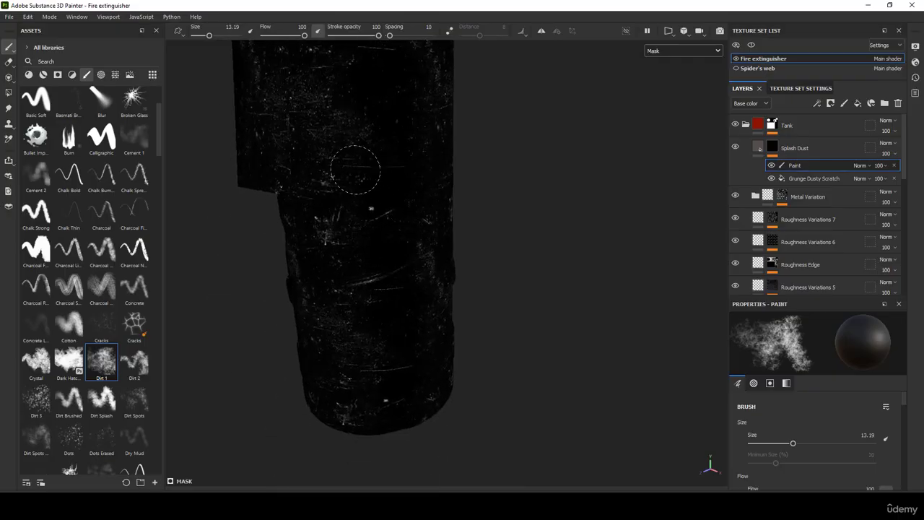
scroll(455, 310, "down", 3)
left_click_drag(471, 270, 625, 236, "alt")
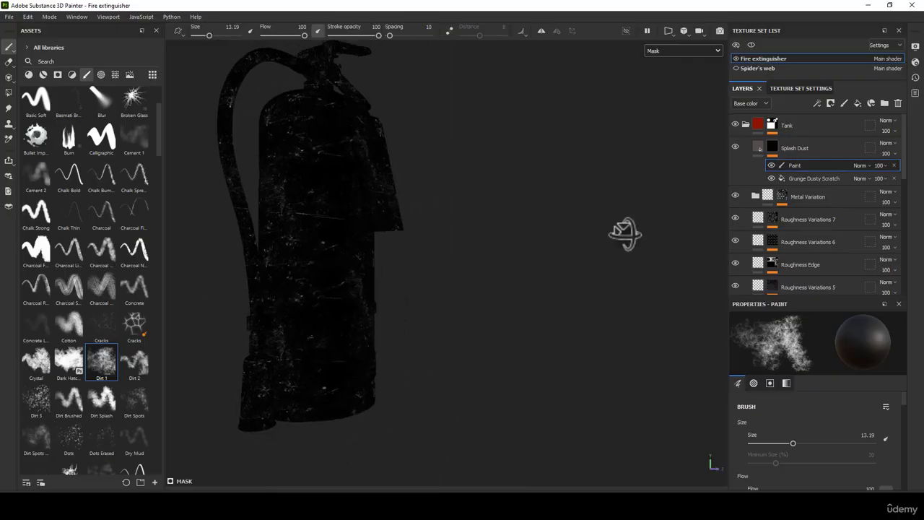
right_click_drag(625, 236, 454, 258, "alt")
middle_click_drag(319, 277, 371, 270, "alt")
right_click_drag(371, 270, 499, 209, "alt")
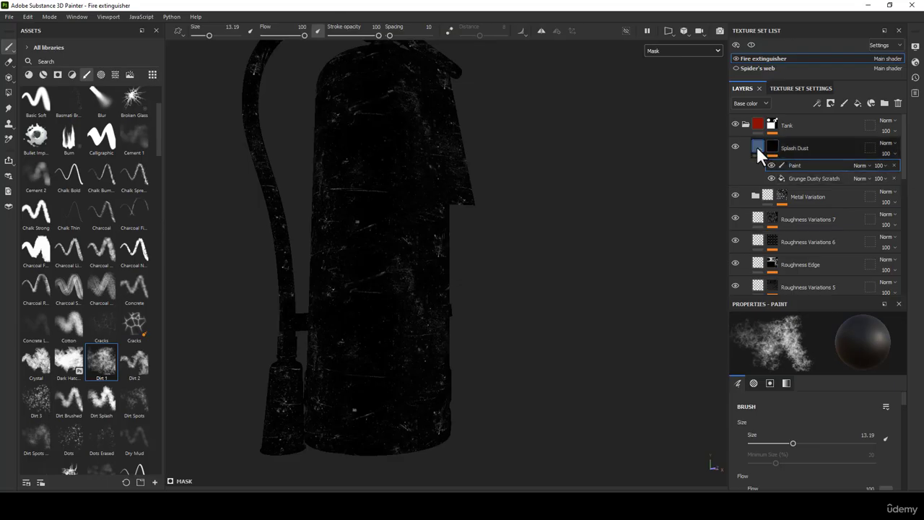
Select the Splash Dust fill, return to the material view and compare the tank with the layer hidden and shown.
left_click(757, 146)
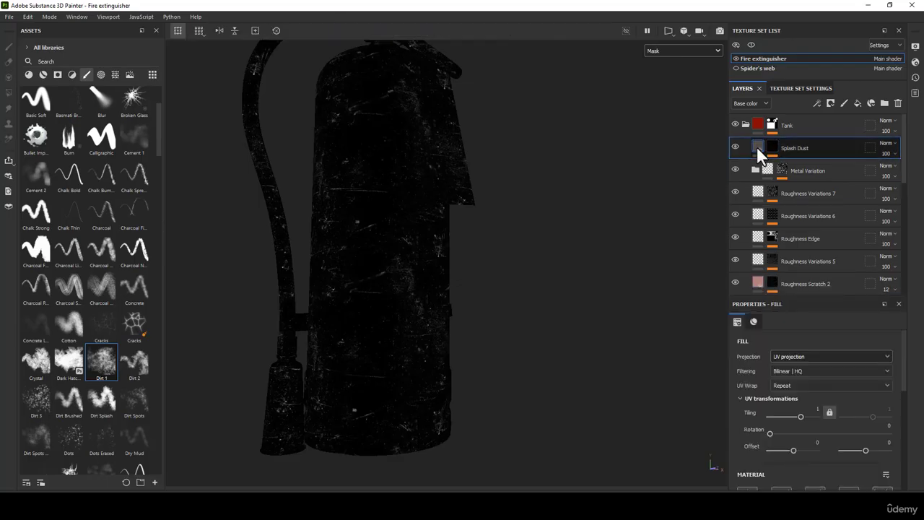
scroll(426, 203, "up", 3)
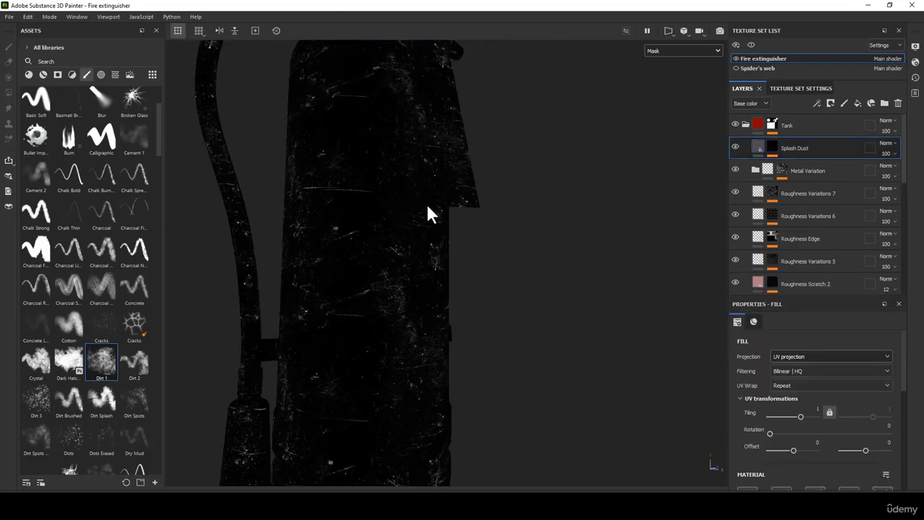
key("m")
middle_click_drag(316, 197, 473, 205, "alt")
scroll(472, 204, "down", 2)
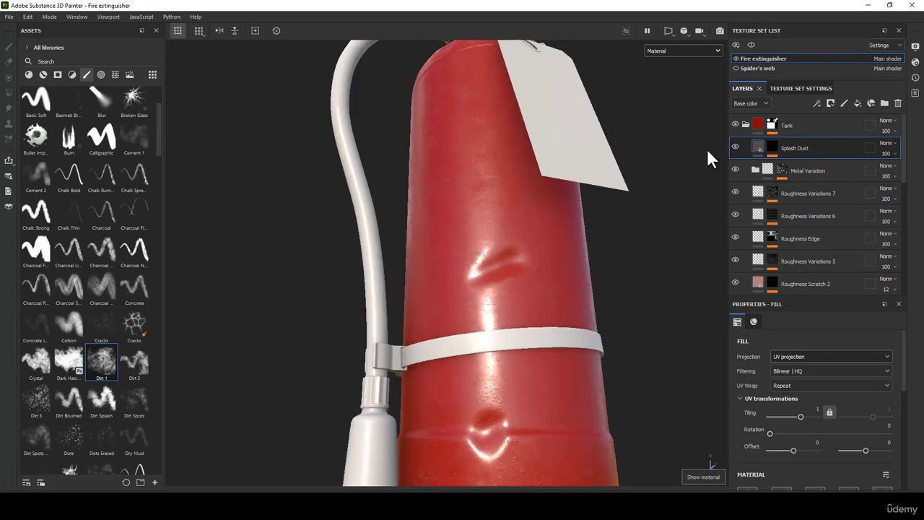
left_click(735, 146)
left_click(735, 147)
left_click(735, 147)
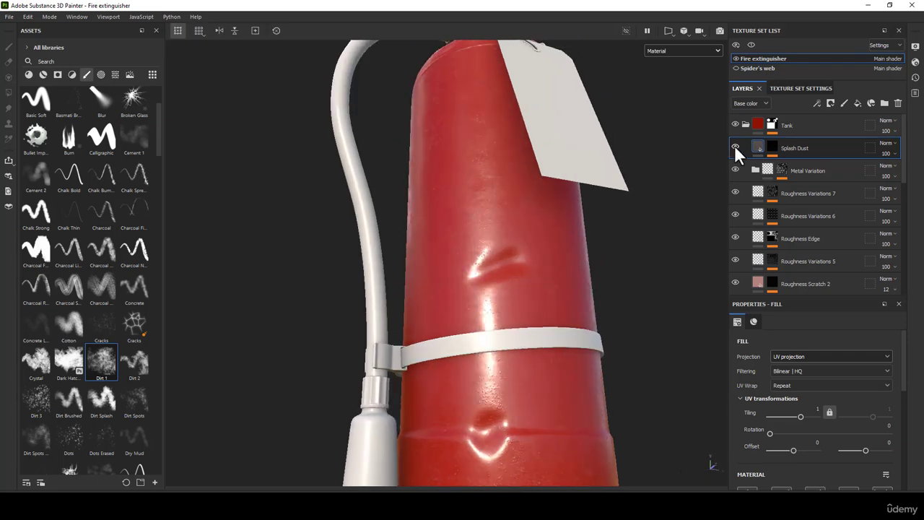
Export both texture sets as 8-bit PNG files at size 4096 with the Document channels + Normal + AO (No Alpha) template.
middle_click_drag(569, 264, 491, 244, "alt")
scroll(491, 244, "down", 1)
left_click(9, 16)
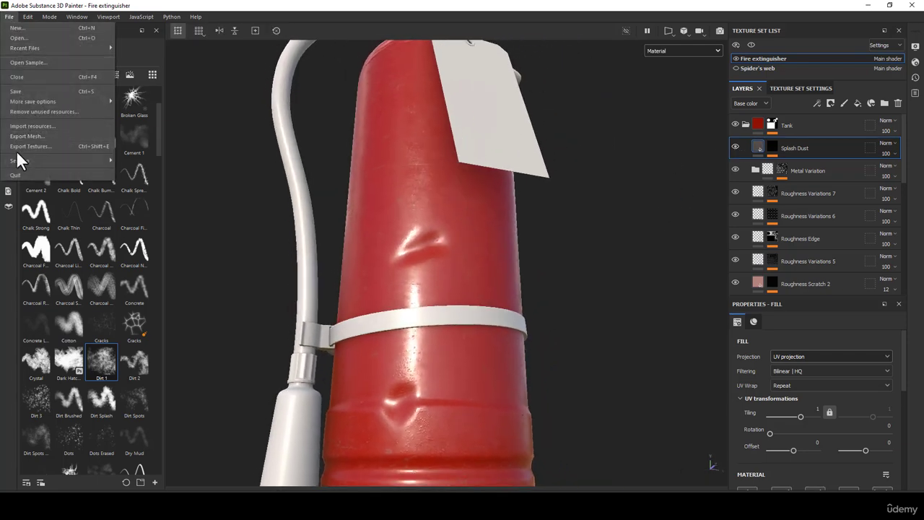
left_click(16, 147)
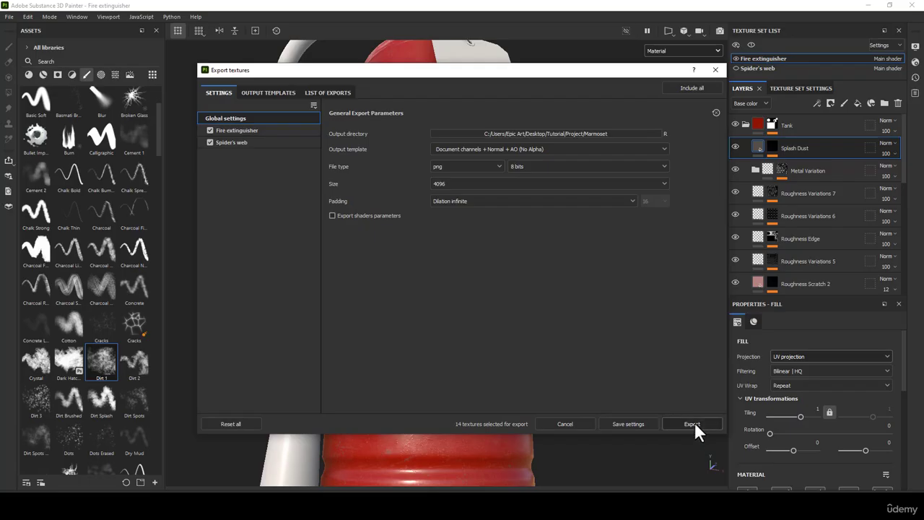
left_click(692, 424)
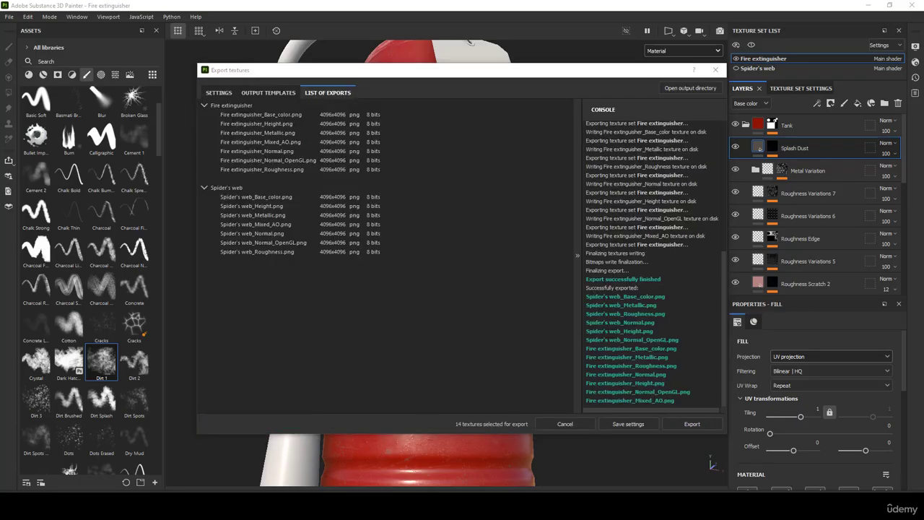
Switch to Marmoset Toolbag and examine the exported scratches and dust up close on the tank under the parking-garage lighting.
key("alt+Tab")
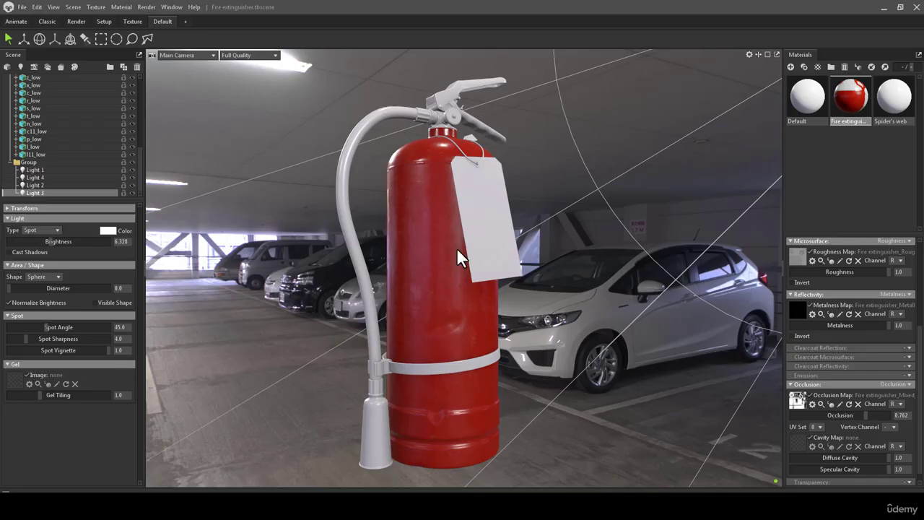
left_click_drag(456, 246, 407, 205)
right_click_drag(407, 204, 449, 365)
left_click_drag(449, 365, 414, 326)
right_click_drag(426, 304, 442, 365)
left_click_drag(441, 365, 331, 368)
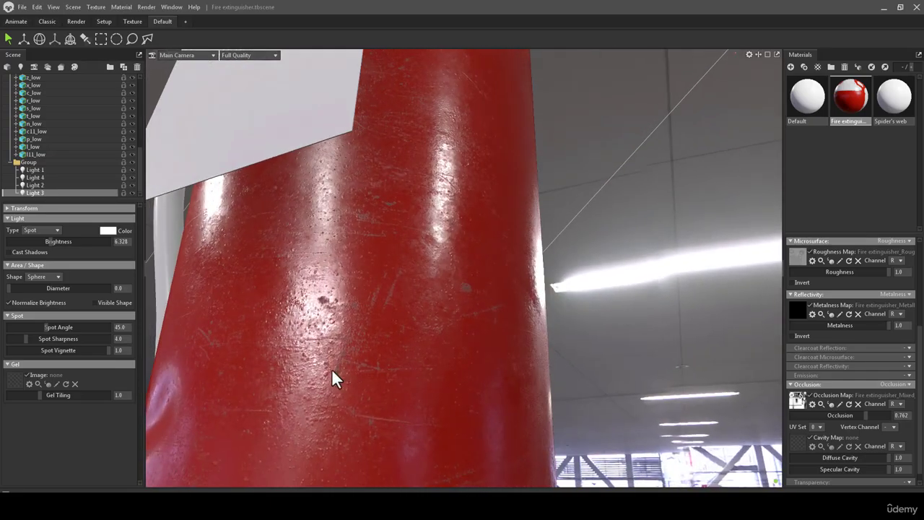
left_click_drag(452, 292, 361, 315)
right_click_drag(360, 315, 528, 233)
mouse_move(528, 231)
left_mouse_down()
mouse_move(622, 225)
mouse_move(616, 260)
mouse_move(522, 254)
mouse_move(552, 153)
mouse_move(493, 305)
mouse_move(464, 245)
mouse_move(469, 270)
mouse_move(435, 458)
left_mouse_up()
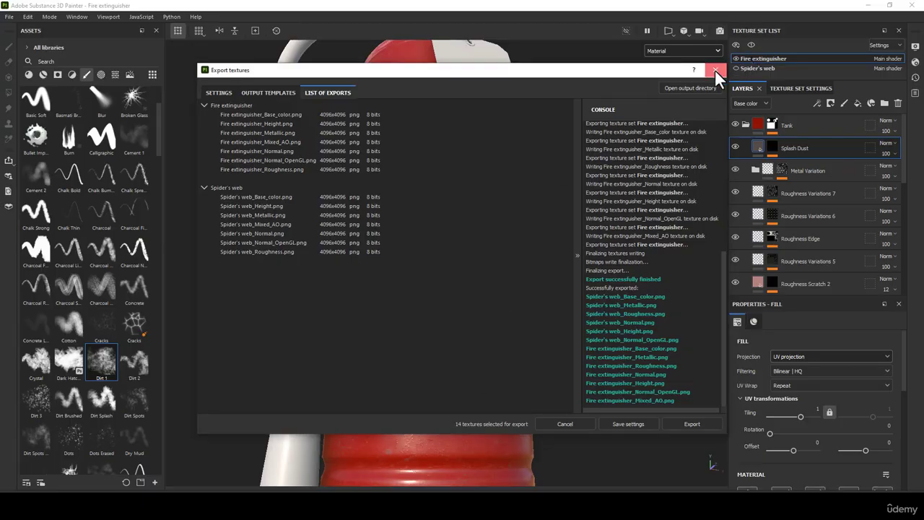
Return to Substance 3D Painter, close the export window and add a fill layer named Roughness Scratch 3 above Splash Dust.
left_click(715, 69)
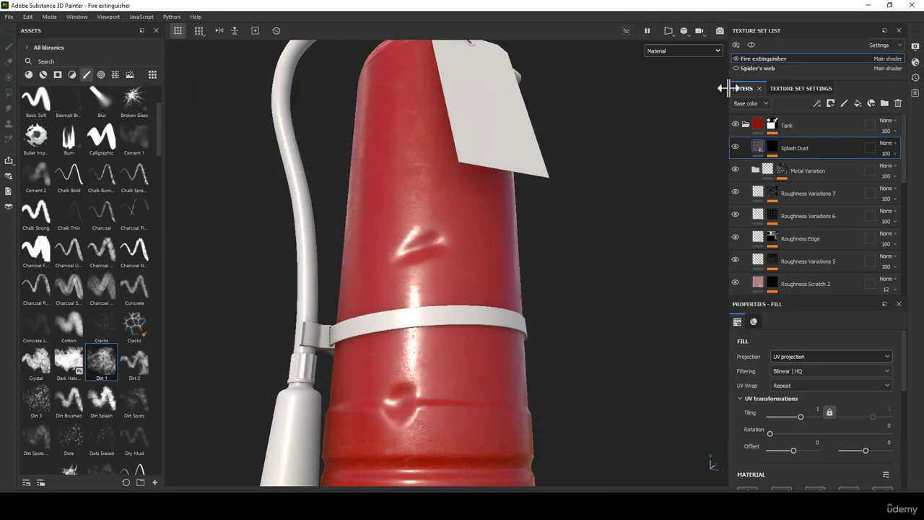
scroll(830, 392, "down", 3)
scroll(834, 384, "down", 5)
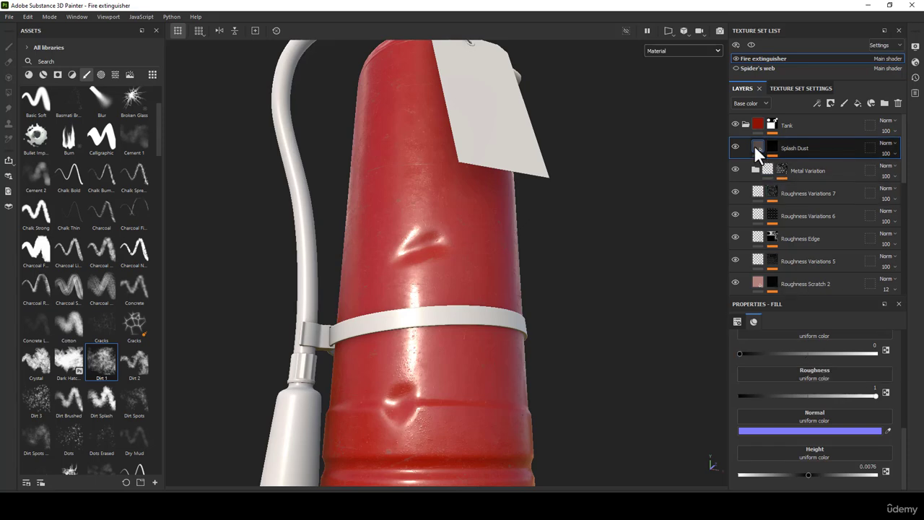
left_click(857, 103)
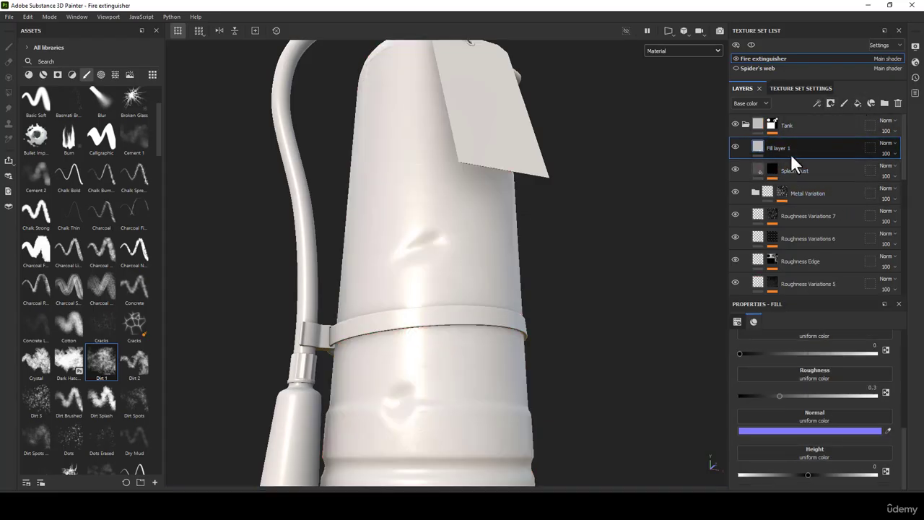
double_click(781, 148)
type("Roughness Scratch 3")
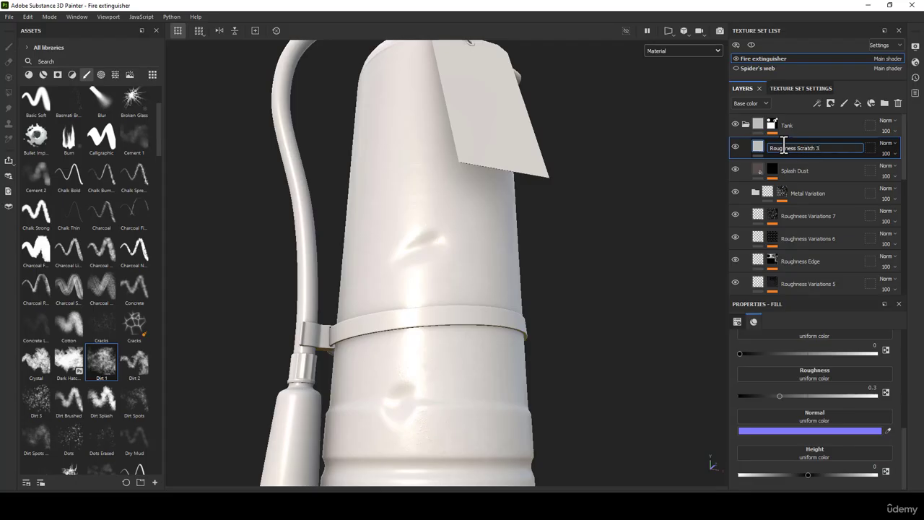
key("Return")
Disable the color, metal, normal and height channels of Roughness Scratch 3, leaving only roughness active.
scroll(816, 368, "up", 4)
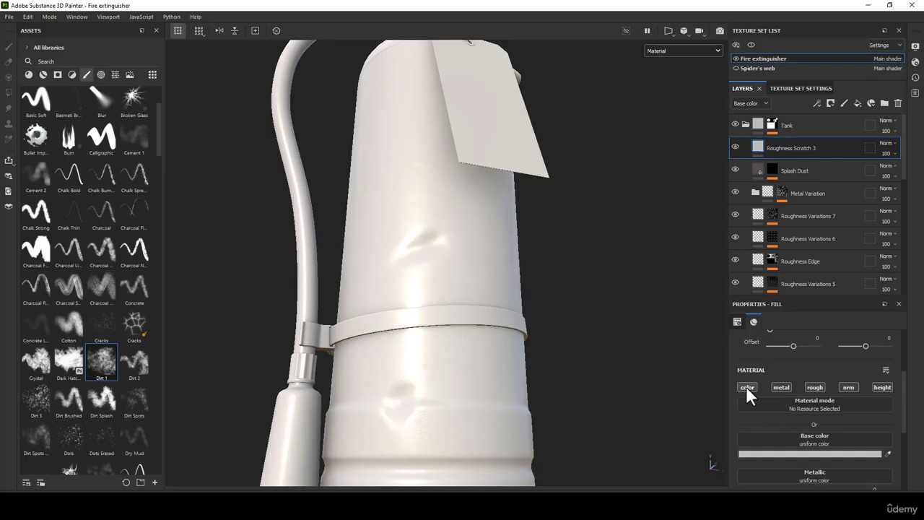
left_click(749, 387)
left_click(773, 387)
left_click(848, 387)
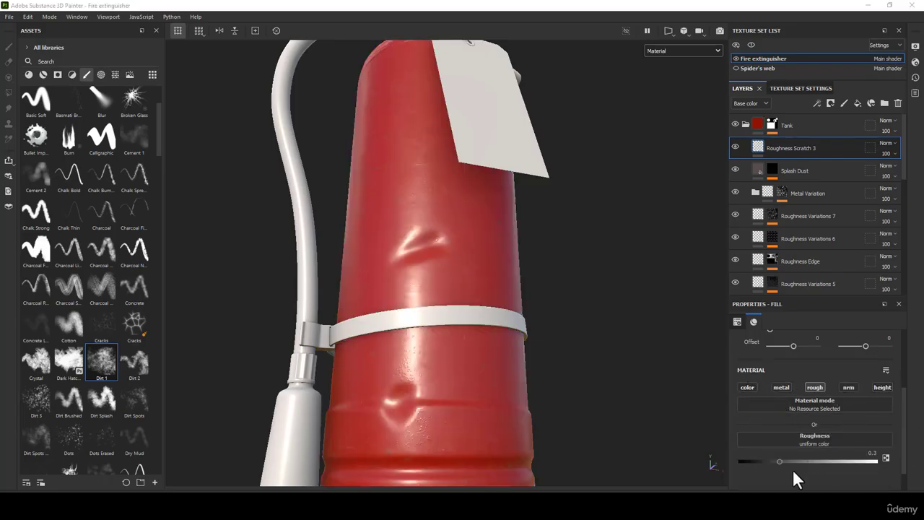
Set the roughness of Roughness Scratch 3 to 0.1412.
left_click_drag(779, 461, 758, 459)
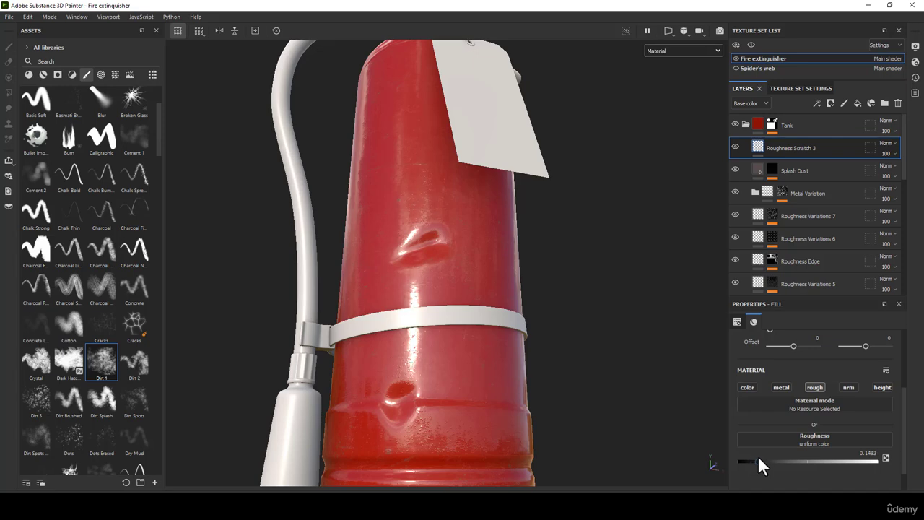
left_click_drag(758, 459, 757, 459)
left_click(870, 452)
Examine the glossier finish around the tank's lower half and compare it with the render in Marmoset Toolbag.
left_click_drag(570, 340, 462, 356, "alt")
middle_click_drag(496, 333, 529, 338, "alt")
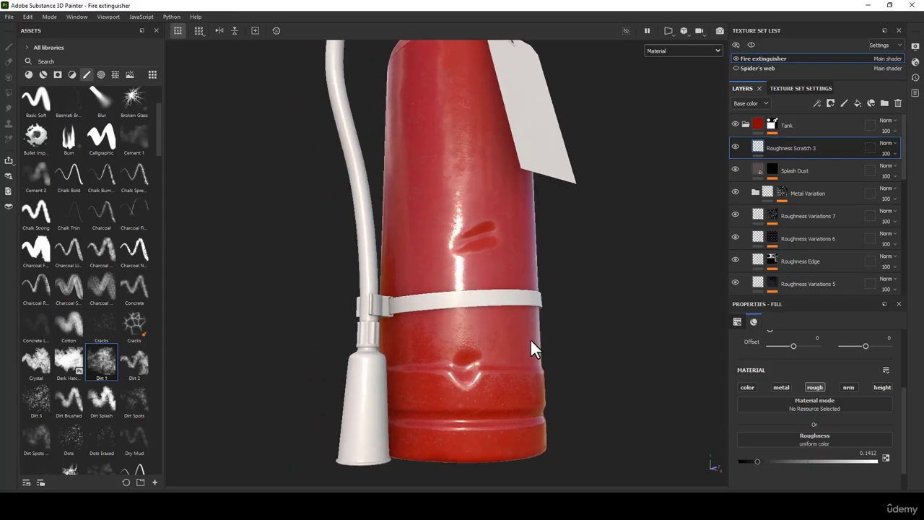
left_click_drag(530, 338, 477, 301, "alt")
right_click_drag(477, 301, 491, 350, "alt")
middle_click_drag(491, 350, 493, 277, "alt")
right_click_drag(493, 278, 494, 316, "alt")
mouse_move(495, 316)
left_mouse_down("alt")
mouse_move(498, 293)
mouse_move(495, 330)
left_mouse_up("alt")
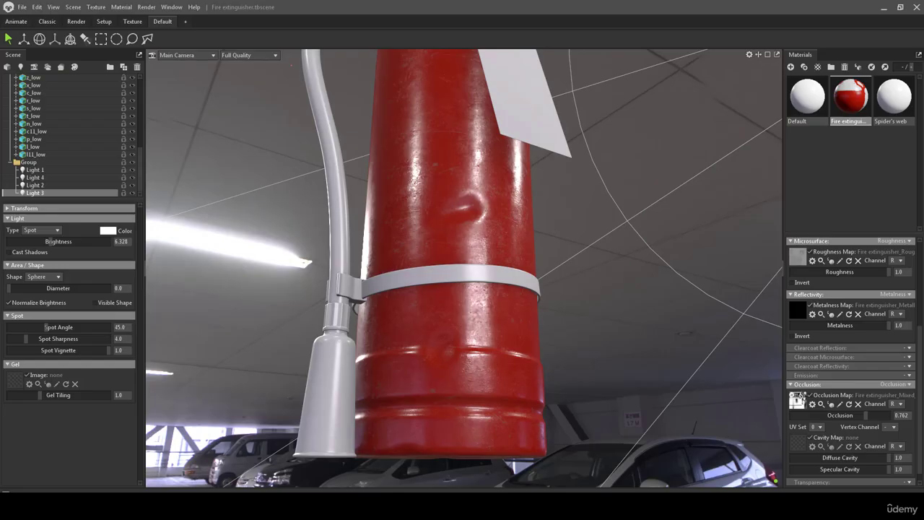
left_click_drag(476, 318, 482, 296)
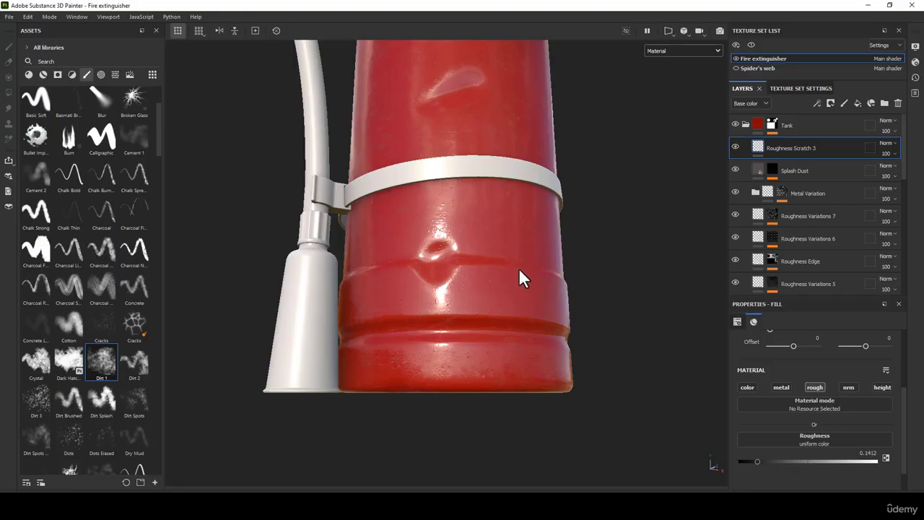
mouse_move(519, 276)
middle_mouse_down("alt")
mouse_move(536, 330)
mouse_move(491, 330)
mouse_move(498, 311)
middle_mouse_up("alt")
mouse_move(498, 311)
left_mouse_down("alt")
mouse_move(479, 313)
mouse_move(472, 301)
left_mouse_up("alt")
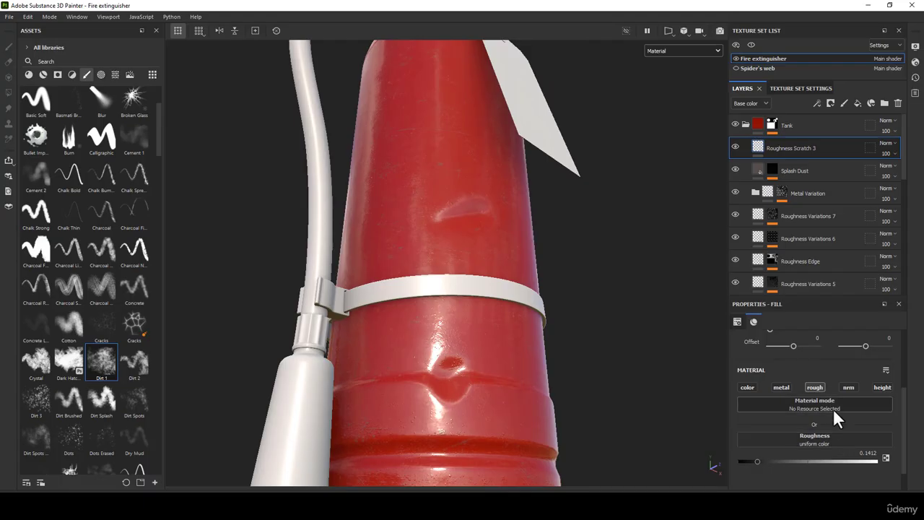
Add a black mask to Roughness Scratch 3 and place a fill effect on that mask.
right_click(760, 146)
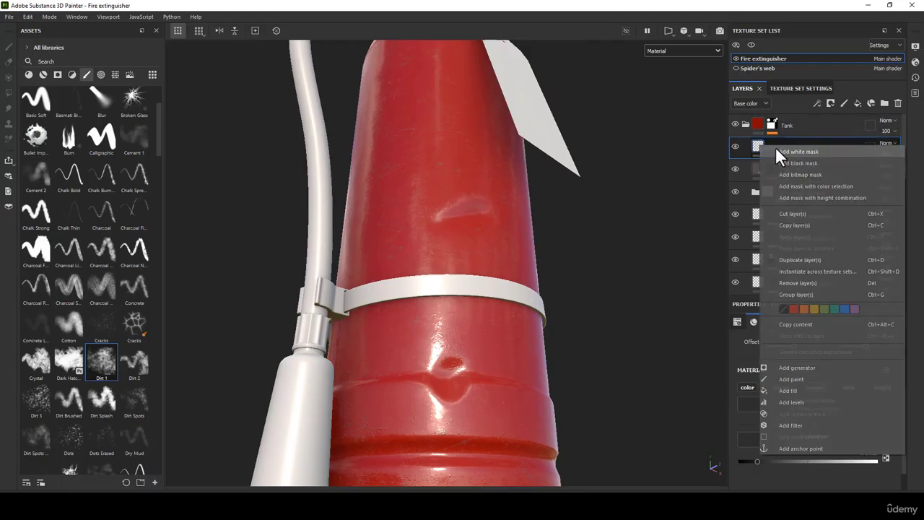
left_click(797, 161)
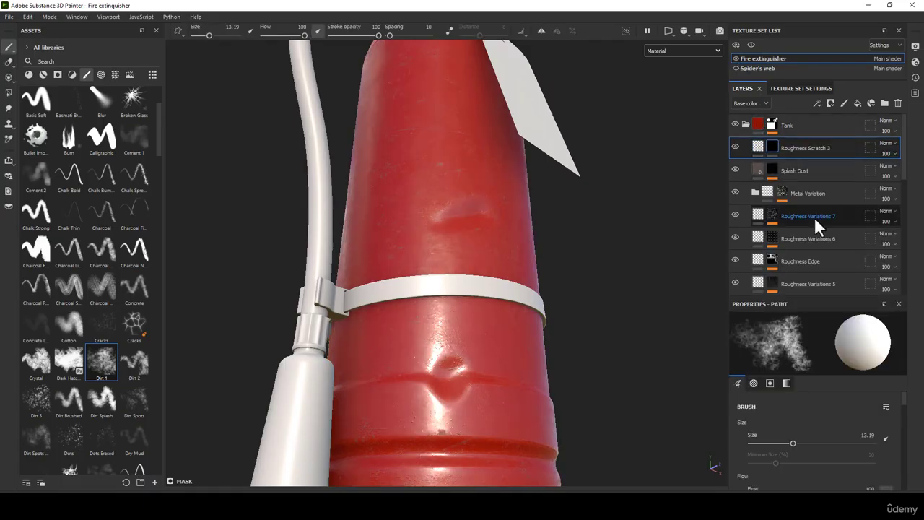
right_click(780, 149)
left_click(806, 334)
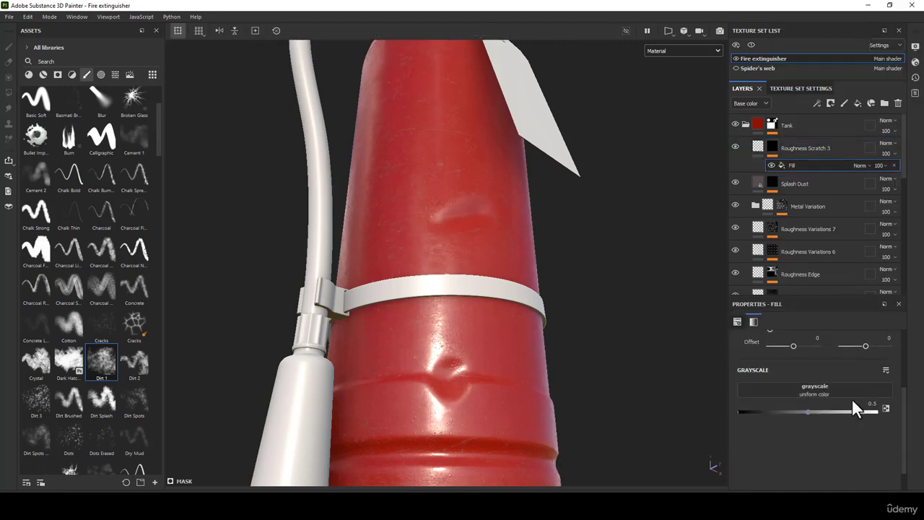
Assign the Grunge Scratches Dirty texture to the fill effect on Roughness Scratch 3's mask.
left_click(831, 390)
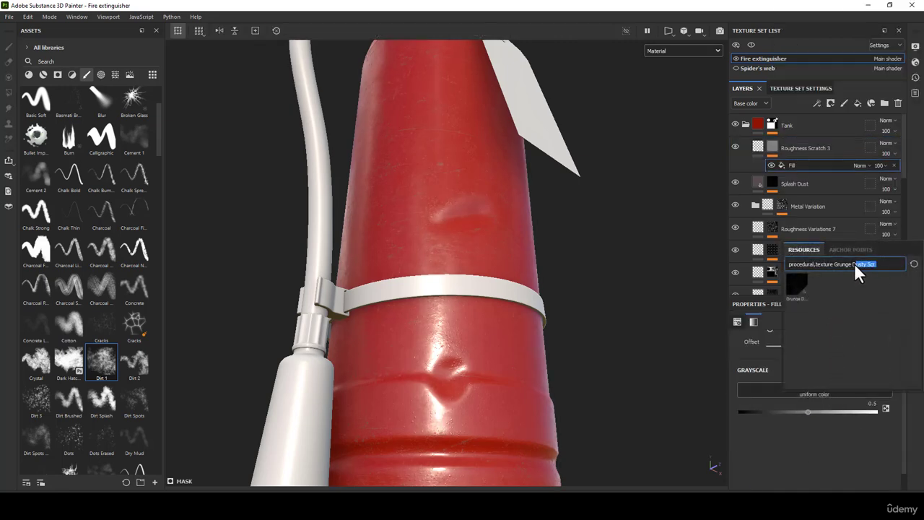
key("BackSpace")
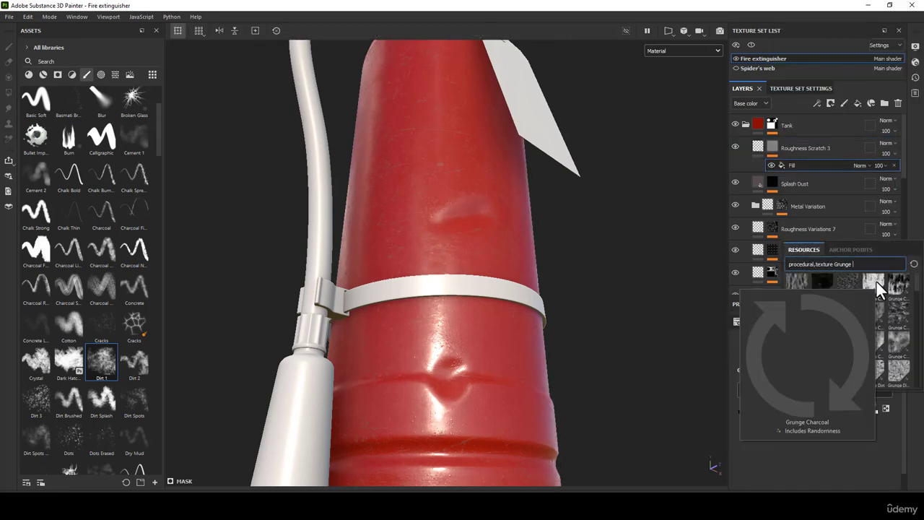
type("Sc")
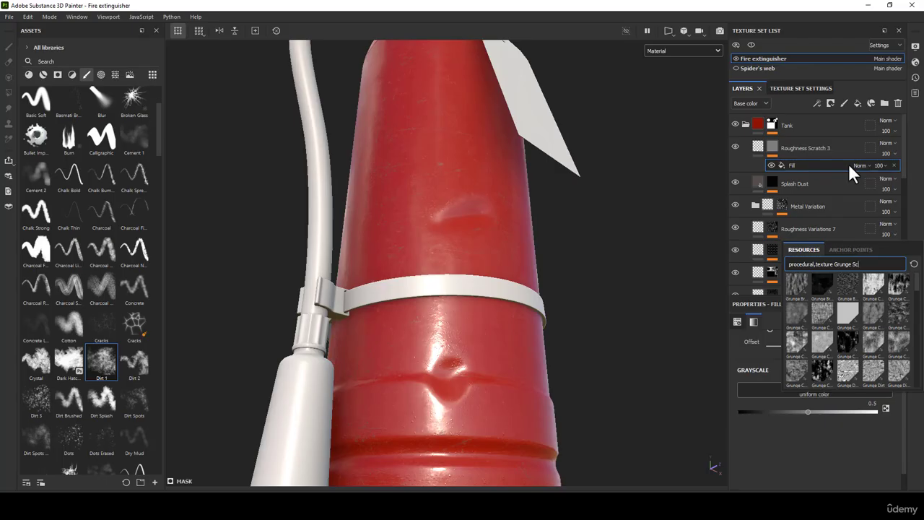
type("rat")
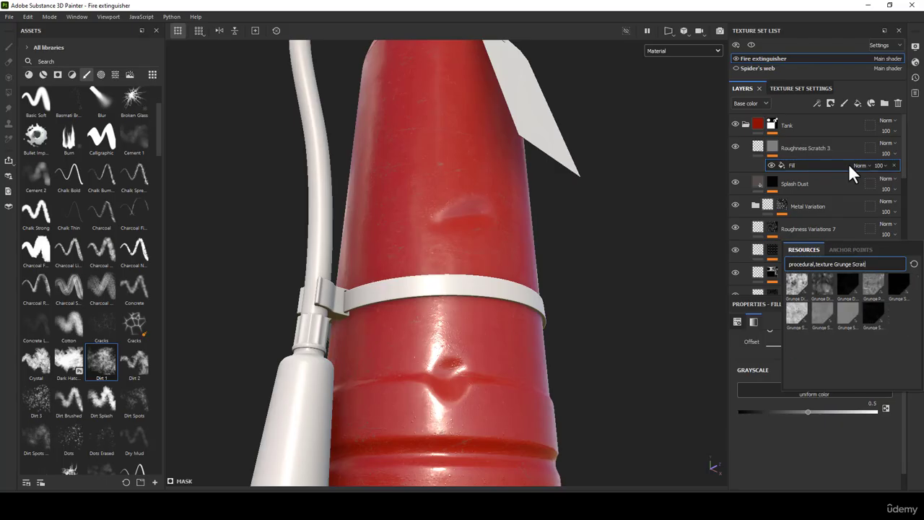
type("ches")
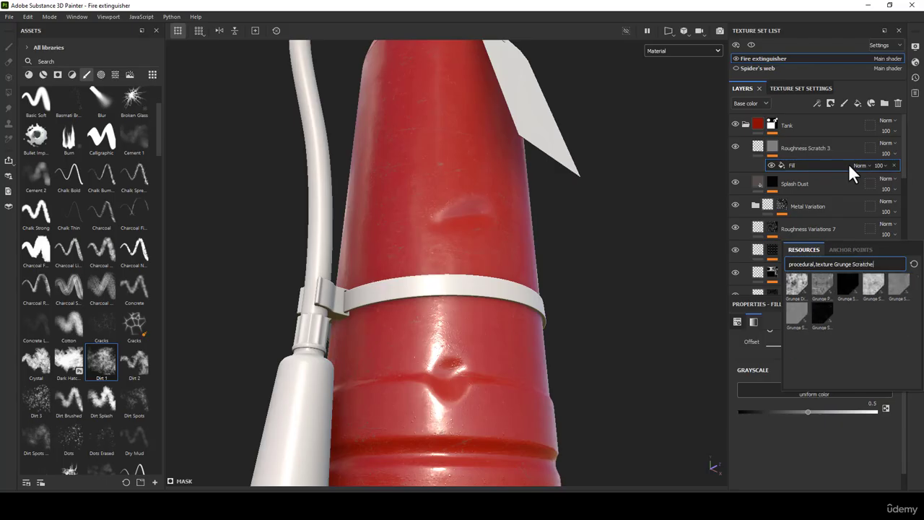
type(" Di")
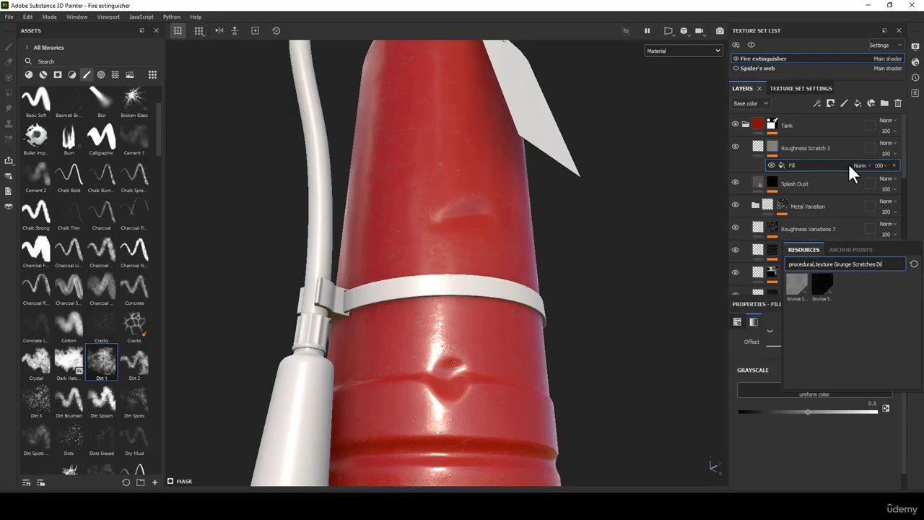
mouse_move(799, 291)
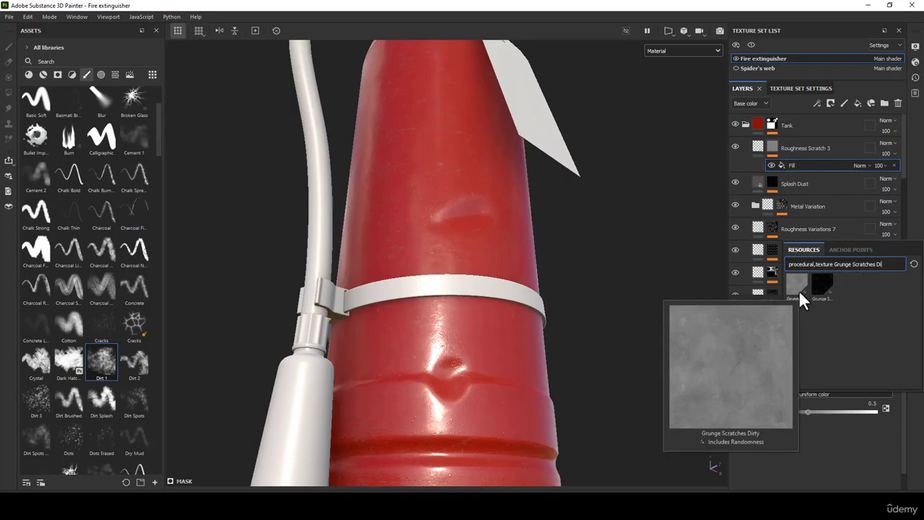
left_click(795, 285)
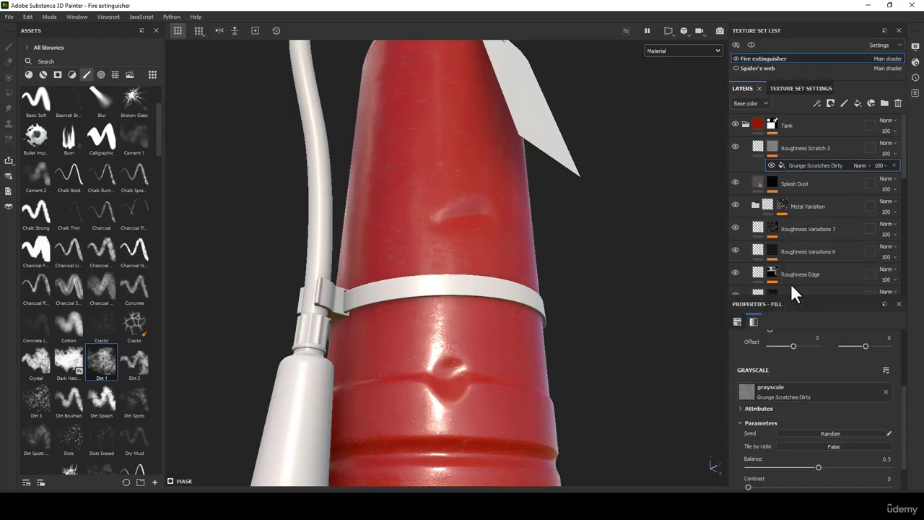
Show the mask alone and set the grunge fill to tri-planar projection with a tiling of 3.
left_click(682, 50)
left_click(662, 148)
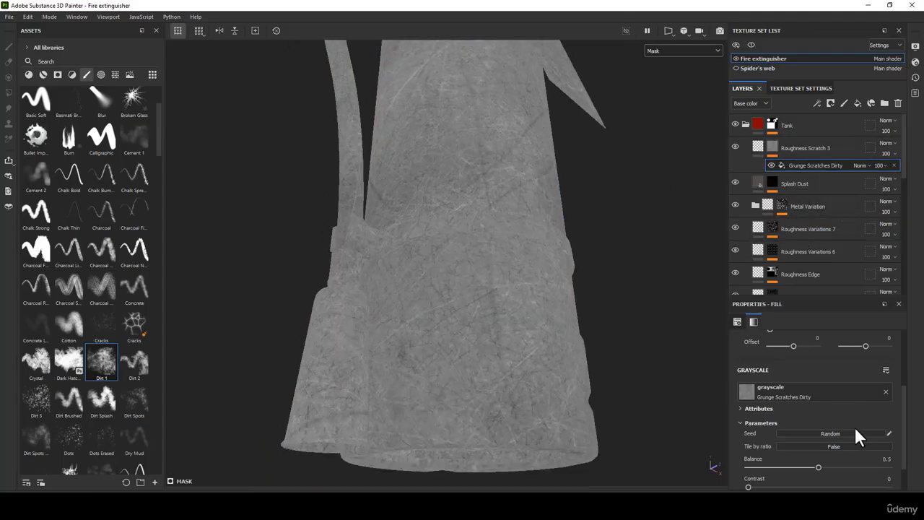
scroll(854, 427, "up", 3)
left_click(787, 356)
left_click(792, 381)
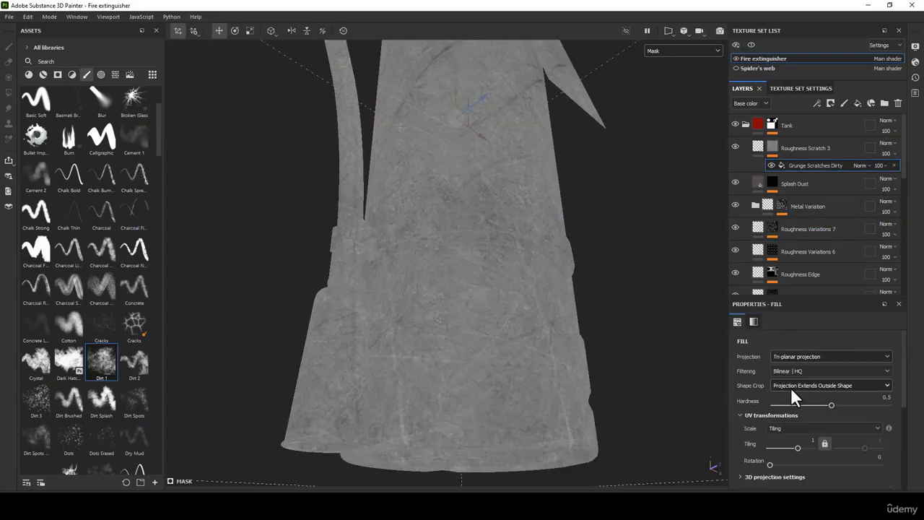
scroll(853, 377, "down", 2)
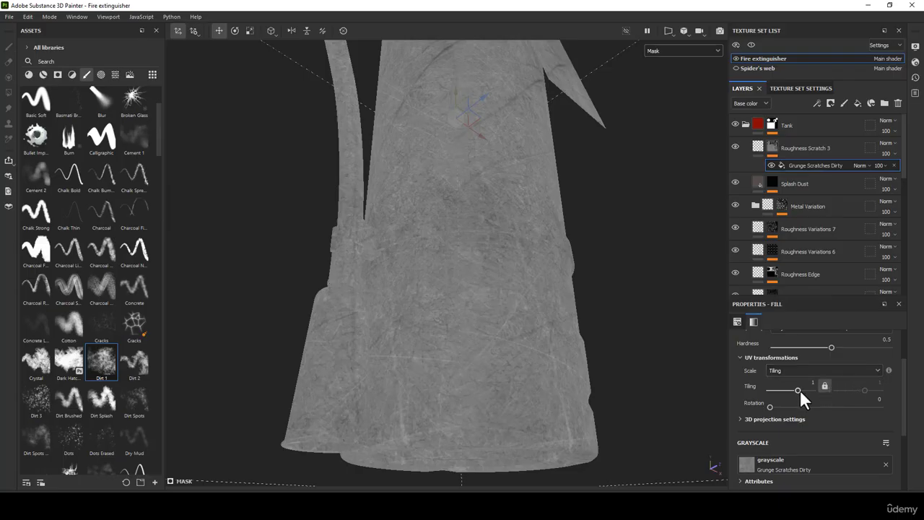
left_click_drag(799, 386, 794, 389)
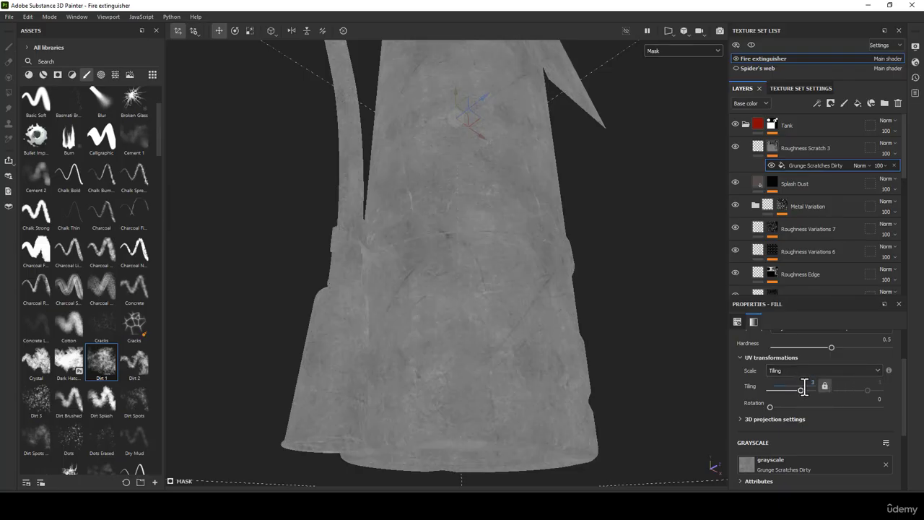
Set the Grunge Scratches Dirty balance to 0.37 and its contrast to 0.61.
scroll(805, 397, "down", 3)
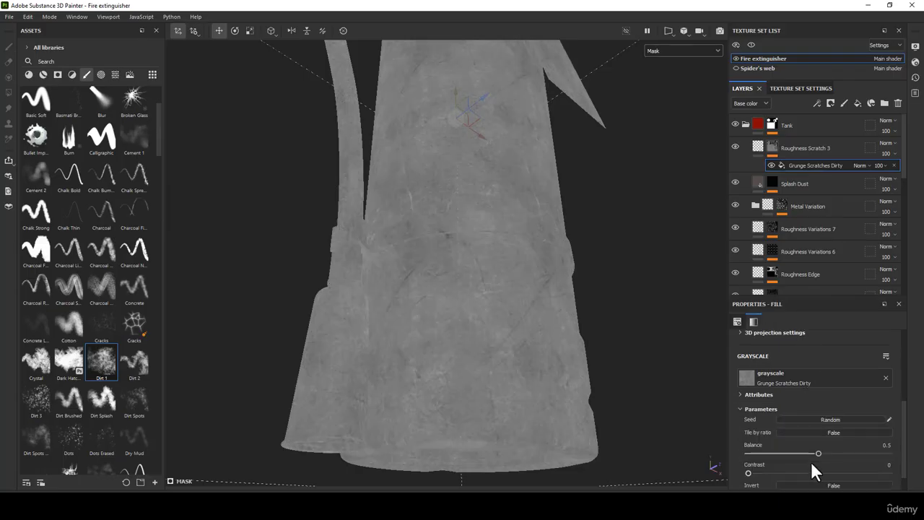
left_click_drag(817, 454, 801, 448)
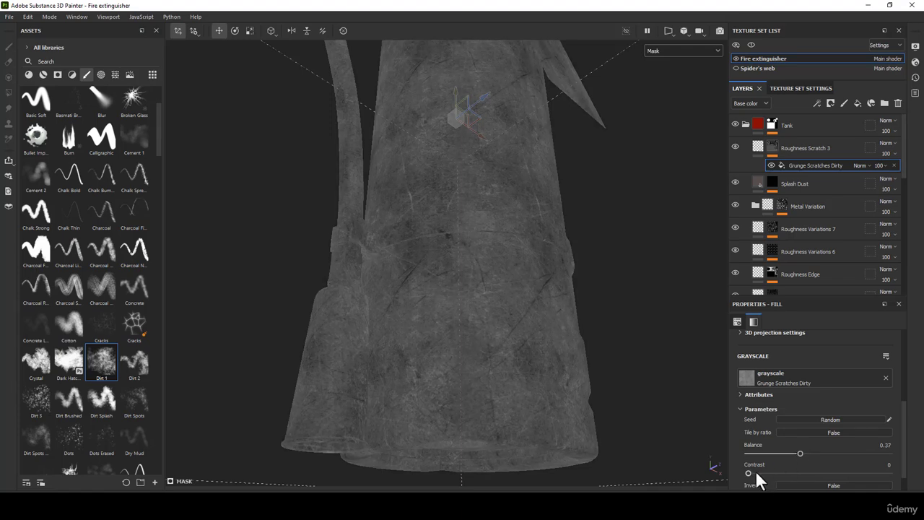
left_click_drag(755, 472, 833, 472)
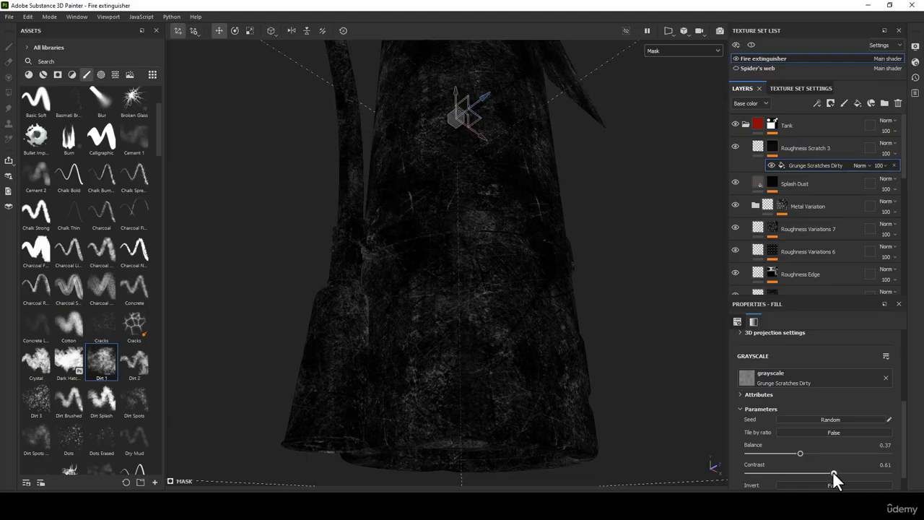
middle_click_drag(545, 256, 542, 192, "alt")
right_click_drag(543, 192, 548, 273, "alt")
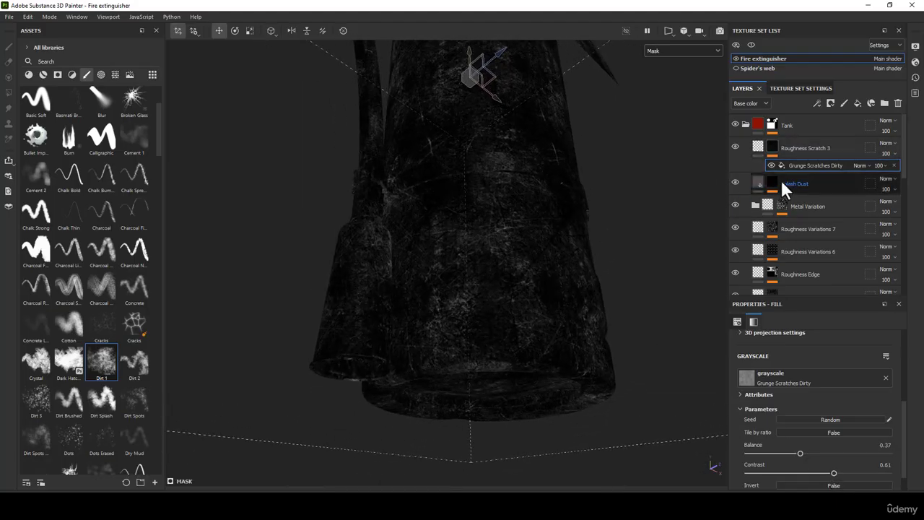
Add a Levels effect to Roughness Scratch 3's mask and set its input black point to 0.11.
left_click(774, 146)
right_click(774, 144)
left_click(808, 344)
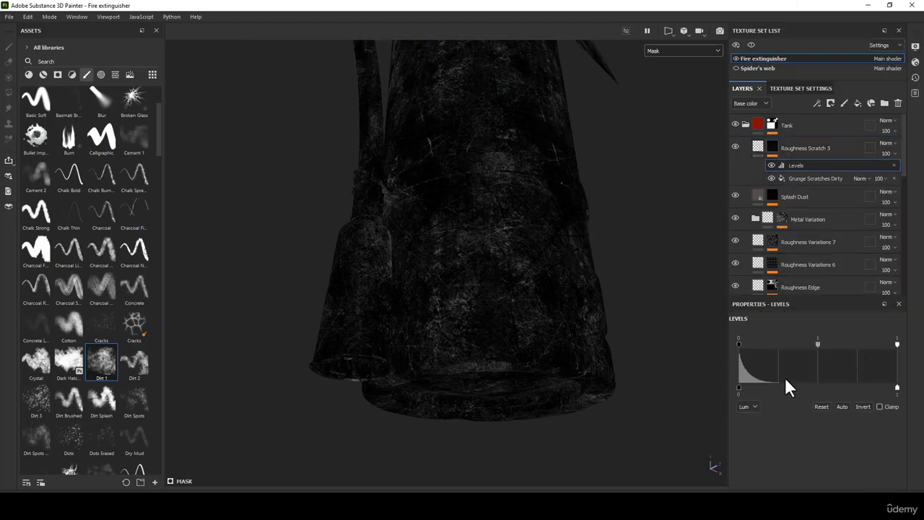
left_click_drag(739, 342, 745, 343)
double_click(745, 343)
left_click(758, 338)
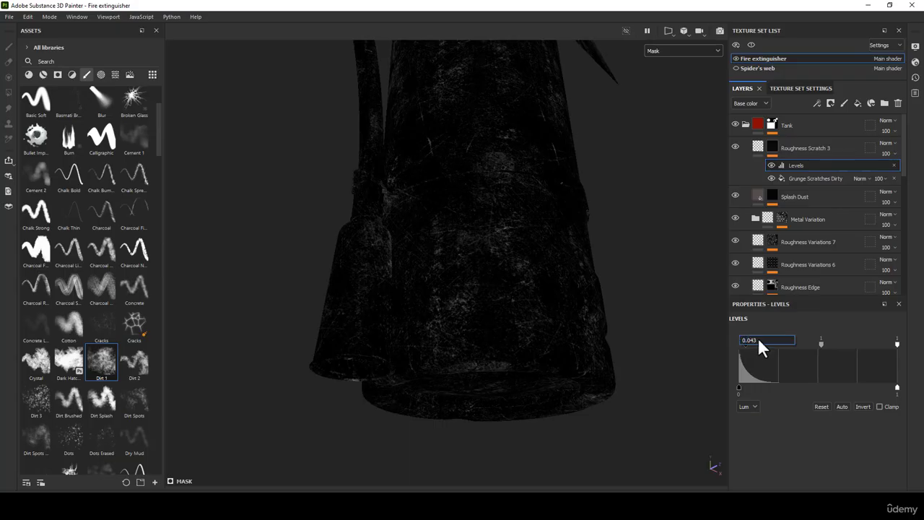
type("11")
key("Return")
Set the midtone input of the mask's Levels effect to 0.419, keeping the white point at 1.
double_click(826, 343)
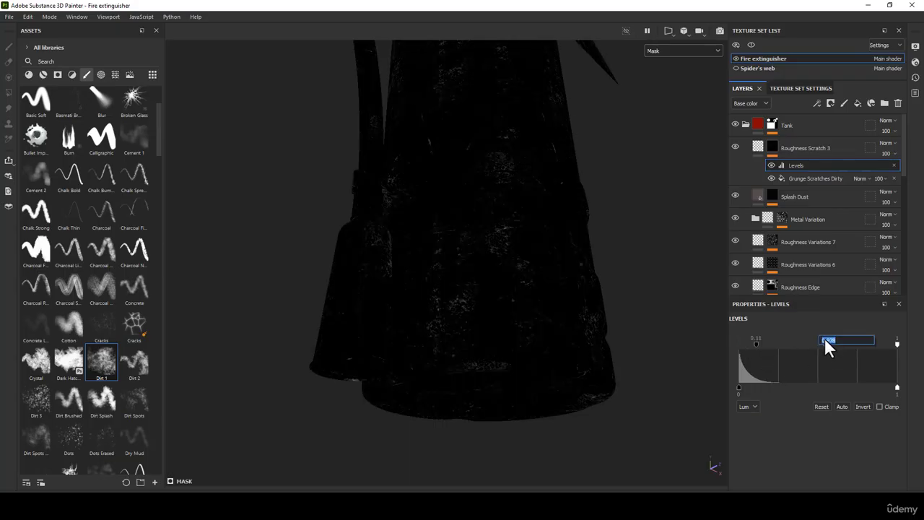
key("Return")
double_click(826, 343)
type("0.419")
key("Return")
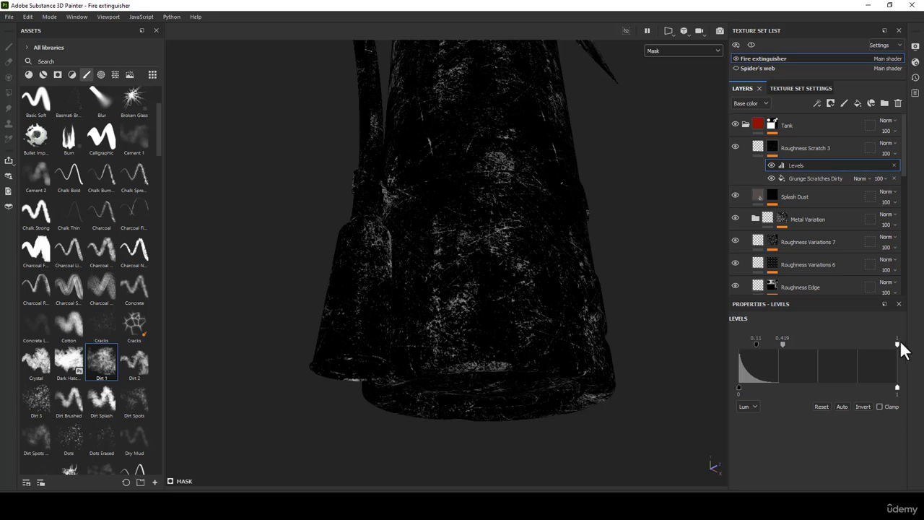
mouse_move(899, 345)
left_mouse_down()
mouse_move(818, 338)
mouse_move(899, 344)
mouse_move(915, 354)
mouse_move(855, 353)
mouse_move(915, 365)
left_mouse_up()
Return to the material view and compare the tank with Roughness Scratch 3 hidden and shown.
scroll(489, 195, "up", 3)
key("m")
left_click_drag(491, 200, 489, 241, "alt")
left_click(734, 148)
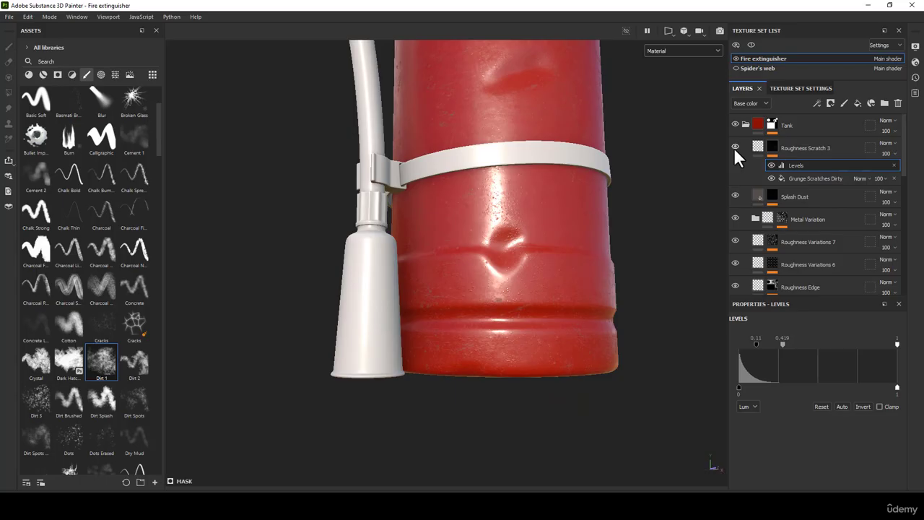
middle_click_drag(409, 149, 373, 287, "alt")
left_click_drag(373, 286, 418, 218, "alt")
Export the textures of both texture sets as 8-bit 4096 PNG files to the Marmoset project folder.
left_click(9, 16)
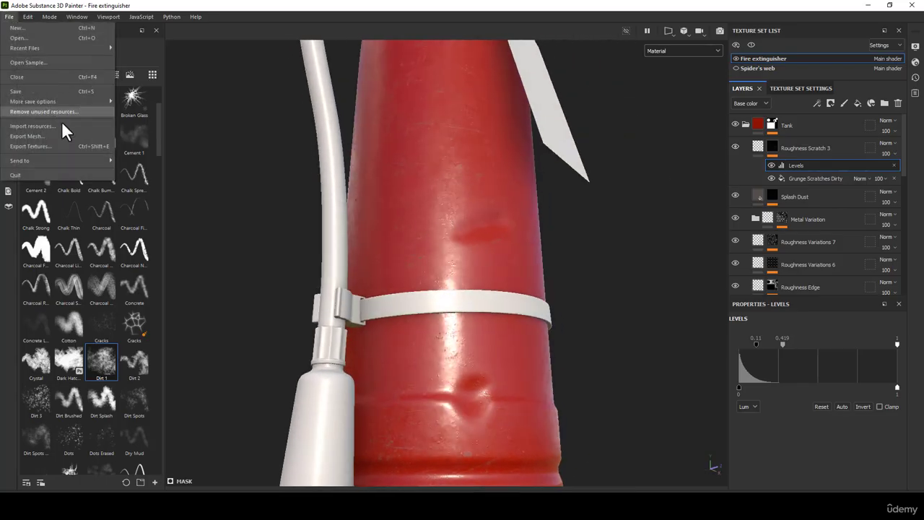
left_click(59, 114)
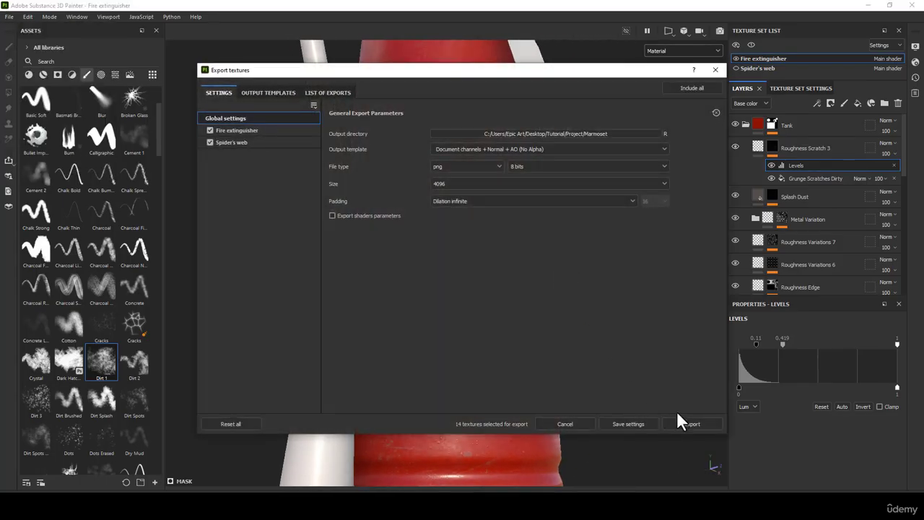
left_click(689, 424)
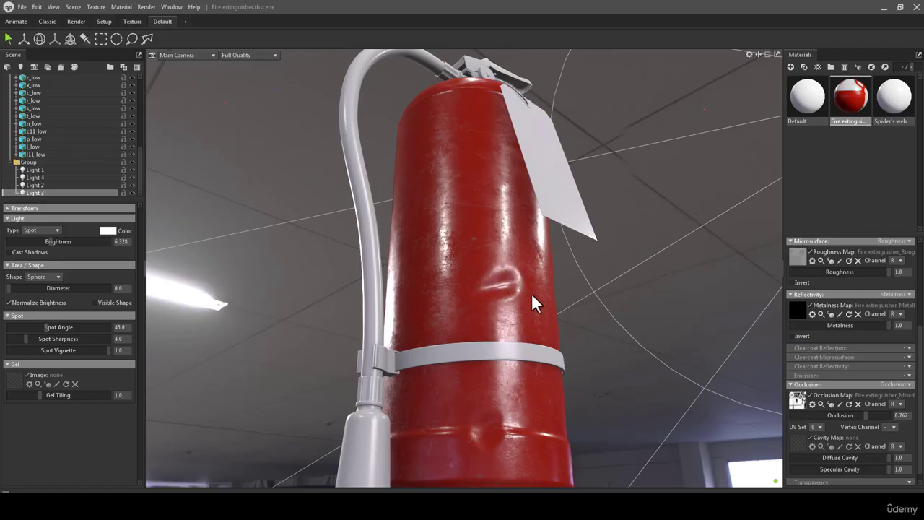
Examine the updated scratches on the tank in Marmoset Toolbag from several angles, then return to Substance 3D Painter and dismiss the export dialog.
left_click_drag(532, 293, 342, 146)
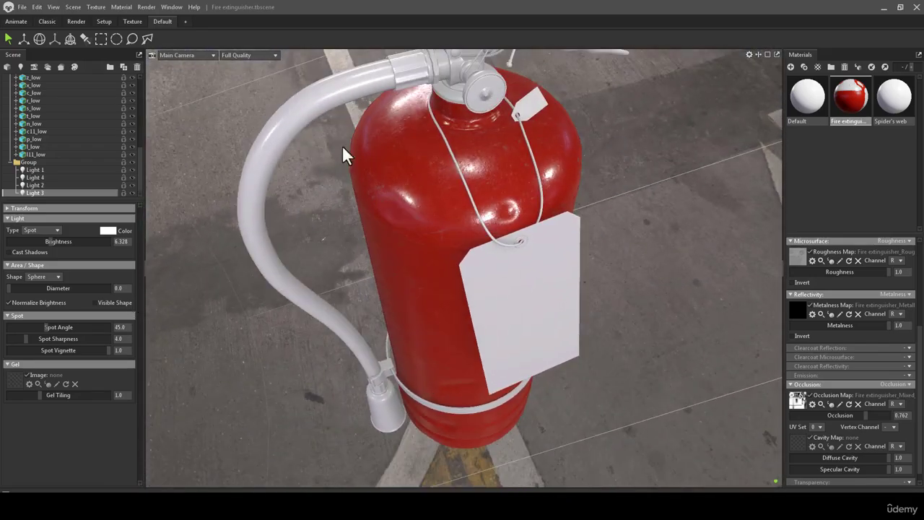
mouse_move(493, 203)
left_mouse_down()
mouse_move(482, 232)
mouse_move(443, 238)
mouse_move(446, 154)
mouse_move(392, 217)
mouse_move(466, 217)
mouse_move(454, 233)
mouse_move(478, 319)
mouse_move(478, 292)
mouse_move(490, 313)
mouse_move(509, 292)
mouse_move(506, 318)
left_mouse_up()
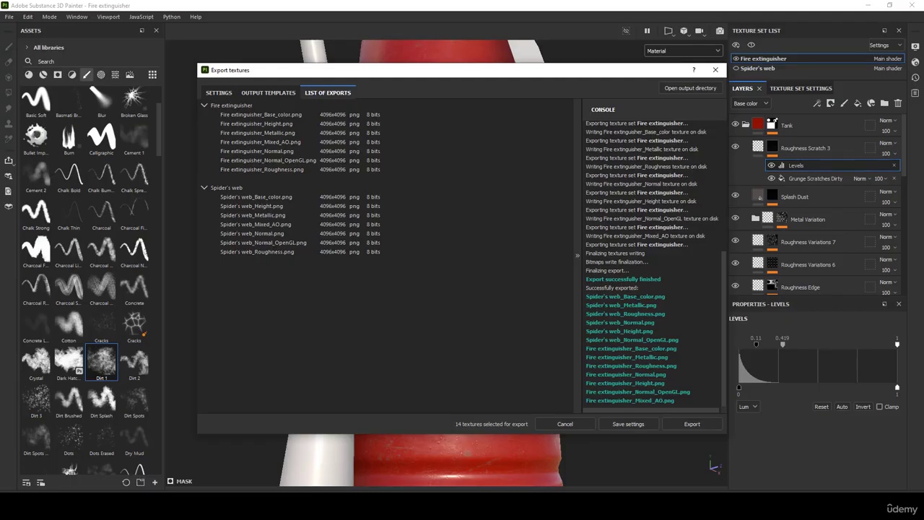
left_click(714, 70)
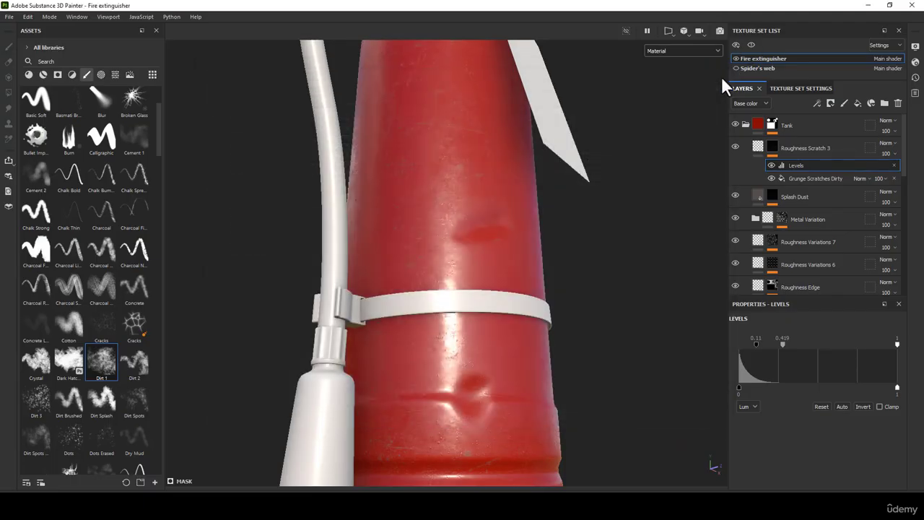
Add a fill layer above Roughness Scratch 3 and name it Roughness Variations 8, reusing the name of Roughness Variations 7.
left_click(756, 145)
mouse_move(764, 149)
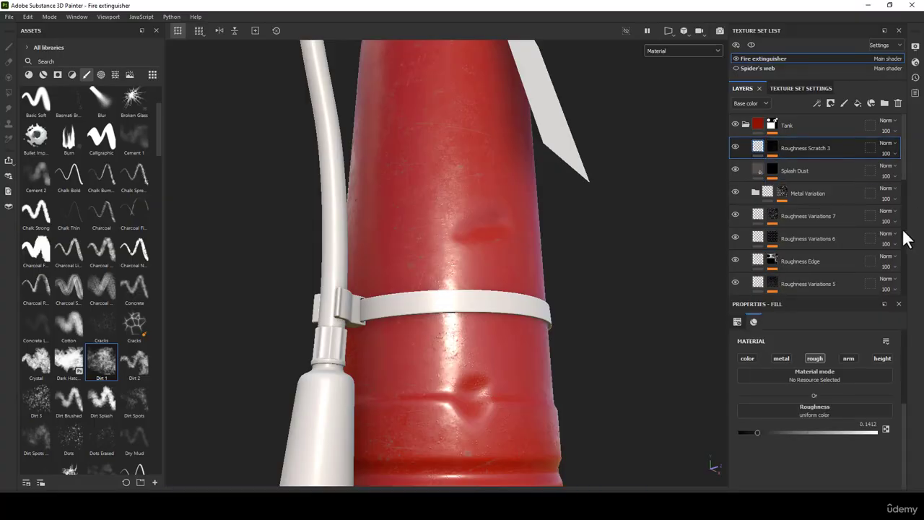
double_click(825, 215)
right_click(828, 217)
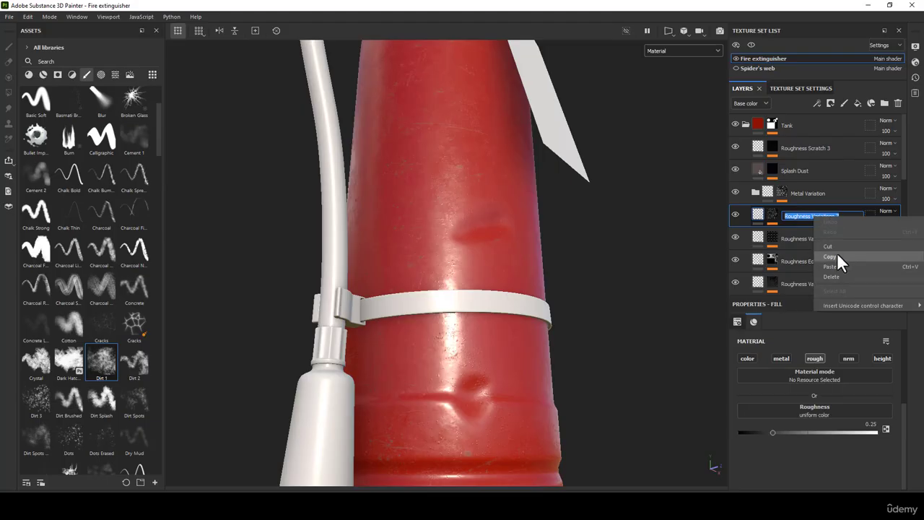
left_click(837, 254)
left_click(759, 147)
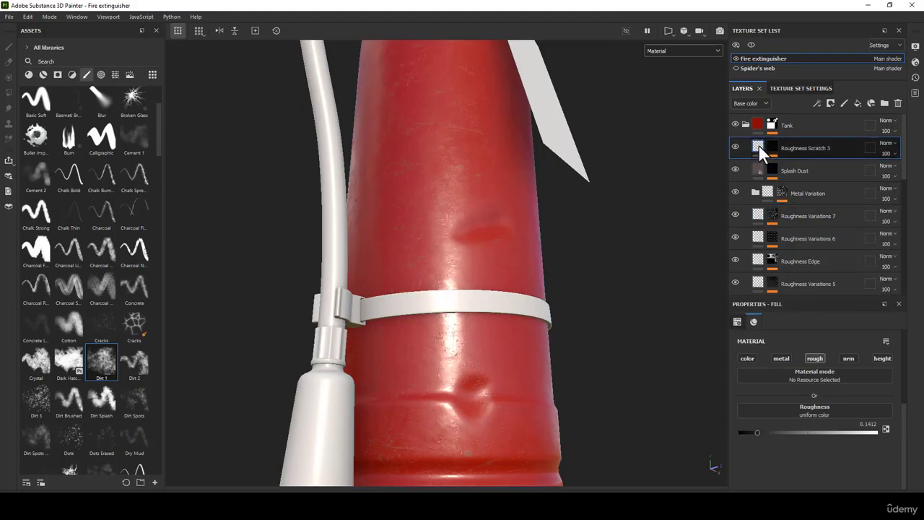
left_click(857, 103)
double_click(802, 148)
key("ctrl+v")
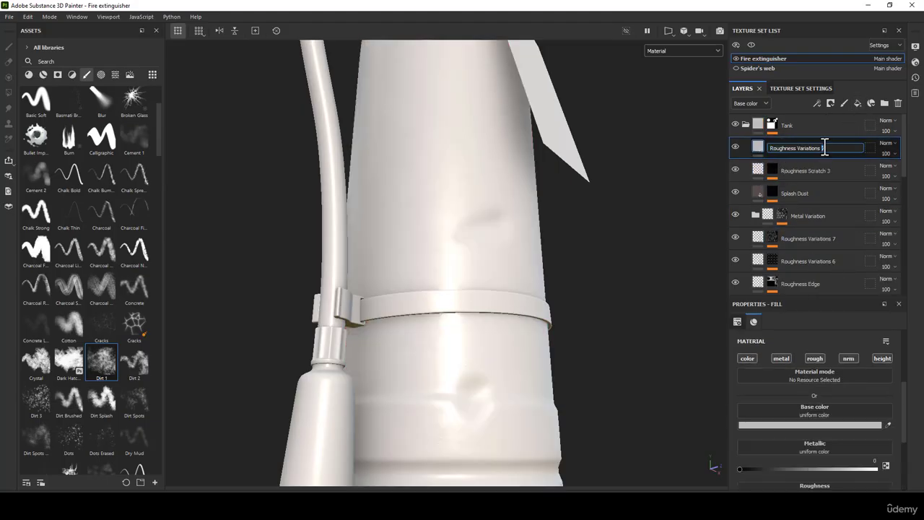
type("8")
key("Return")
mouse_move(760, 153)
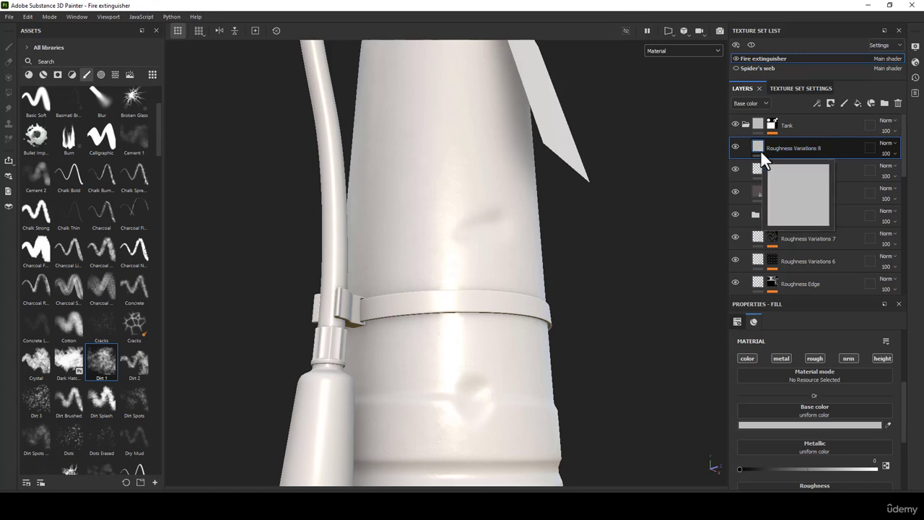
Leave only the roughness channel active on Roughness Variations 8 and set its roughness to about 0.61.
left_click(747, 358)
left_click(781, 358)
left_click(848, 358)
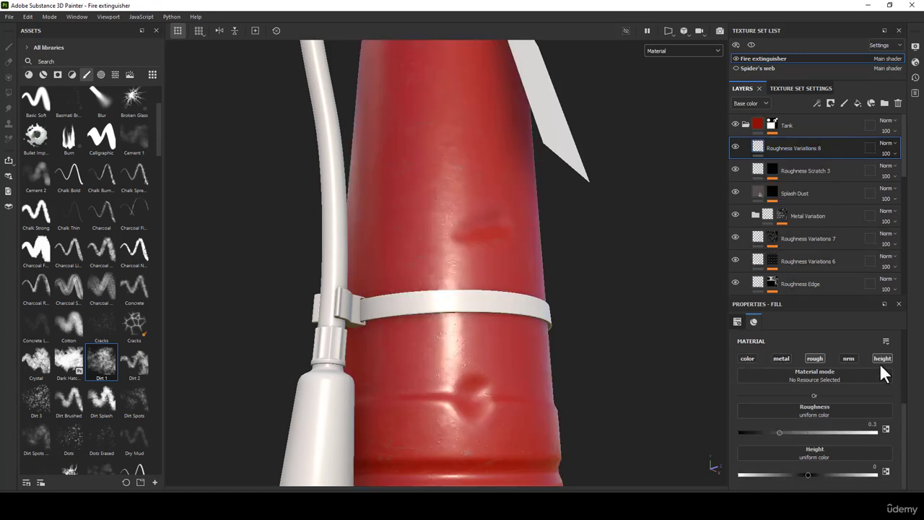
left_click(881, 358)
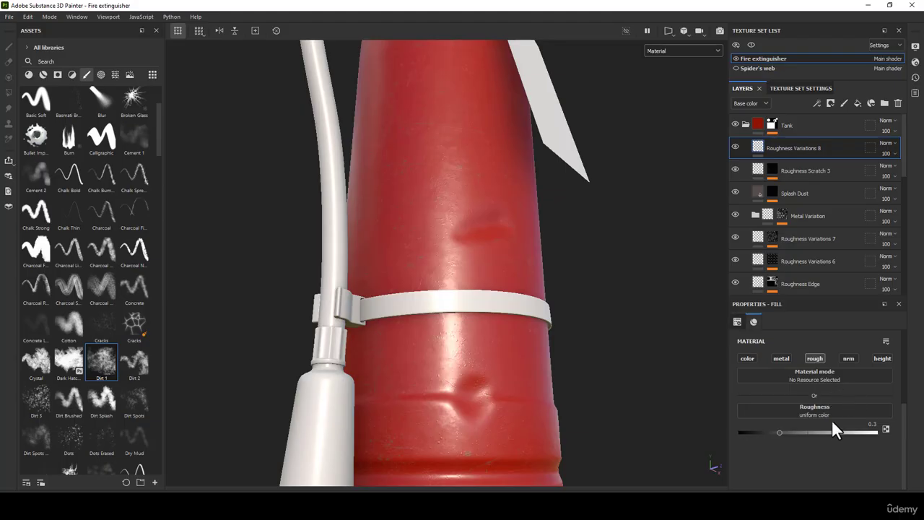
mouse_move(778, 431)
left_mouse_down()
mouse_move(762, 430)
mouse_move(846, 429)
mouse_move(812, 430)
mouse_move(830, 430)
left_mouse_up()
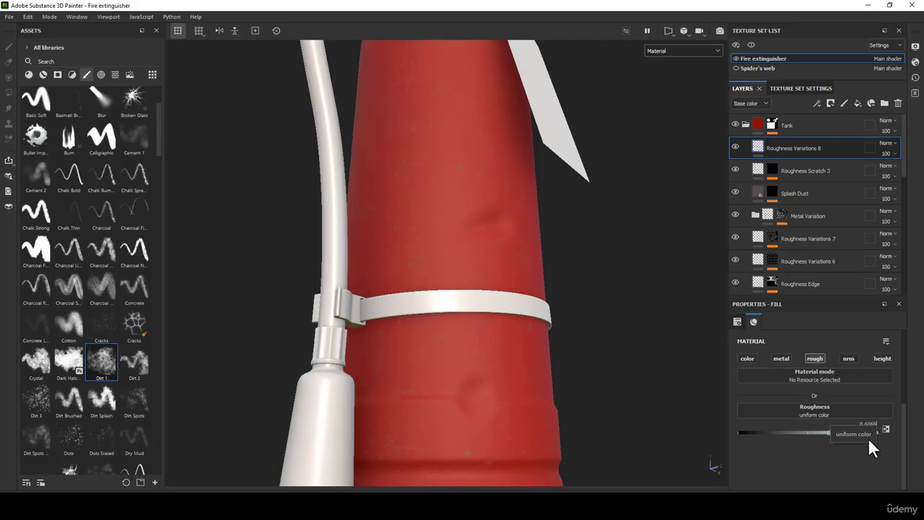
Settle the roughness of Roughness Variations 8 at 0.6069 and examine the finish on the tank's lower half.
left_click_drag(828, 434, 818, 465)
left_click_drag(583, 245, 501, 264, "alt")
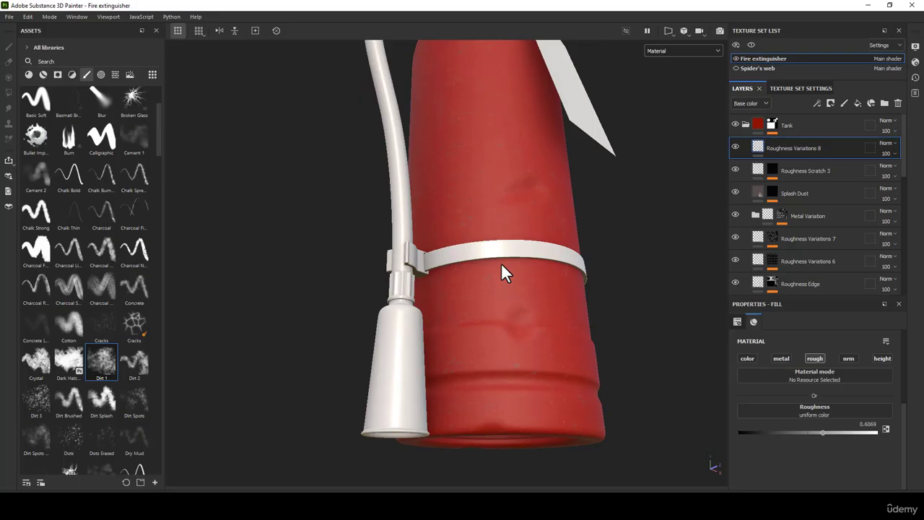
right_click_drag(501, 263, 517, 285, "alt")
middle_click_drag(518, 285, 493, 273, "alt")
right_click_drag(493, 274, 523, 312, "alt")
left_click_drag(523, 311, 501, 331, "alt")
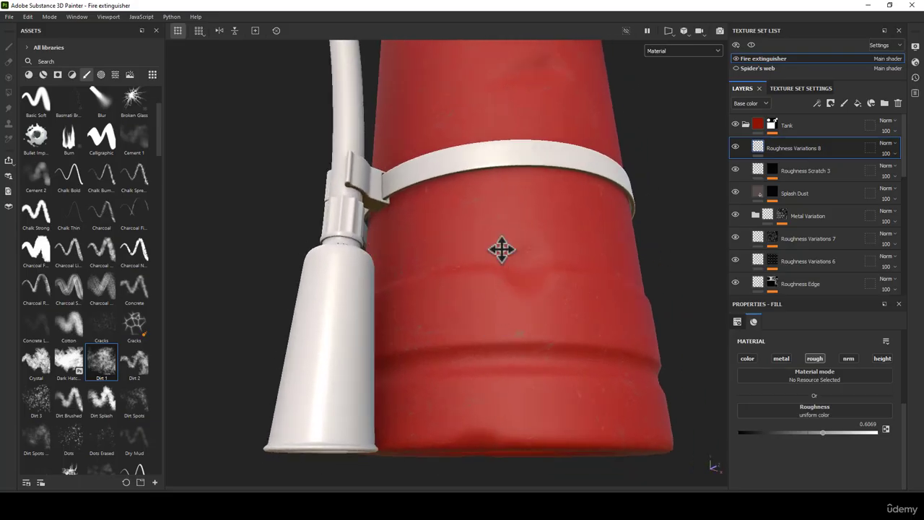
middle_click_drag(501, 250, 498, 318, "alt")
left_click_drag(498, 317, 466, 310, "alt")
left_click_drag(460, 210, 443, 246, "alt")
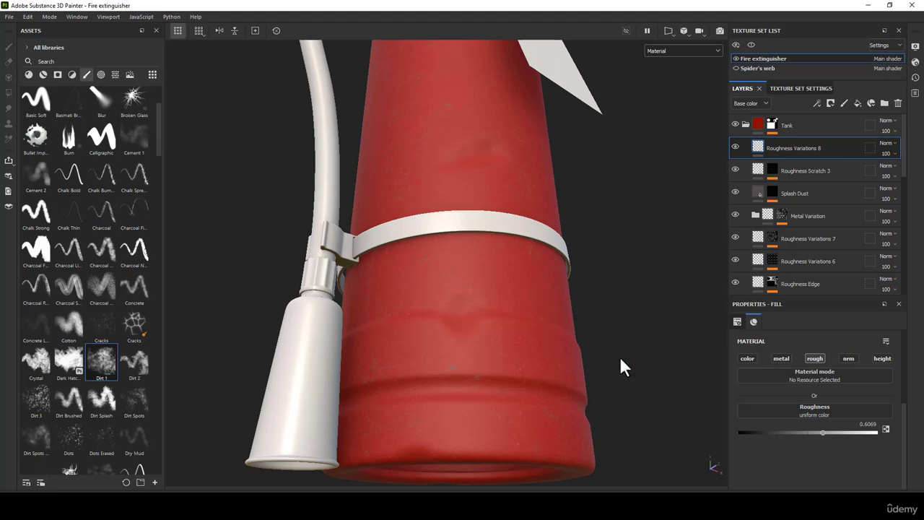
Add a black mask to Roughness Variations 8 and put a fill effect in that mask.
right_click(759, 147)
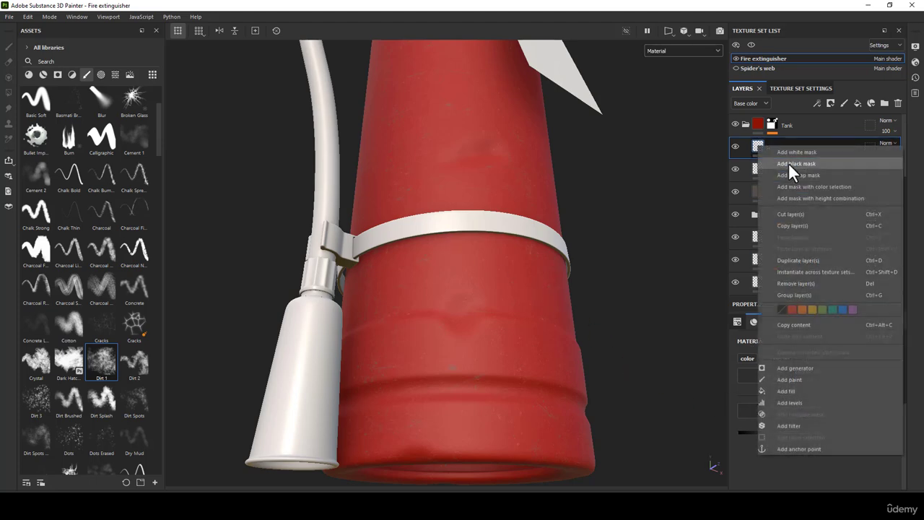
left_click(784, 153)
right_click(775, 146)
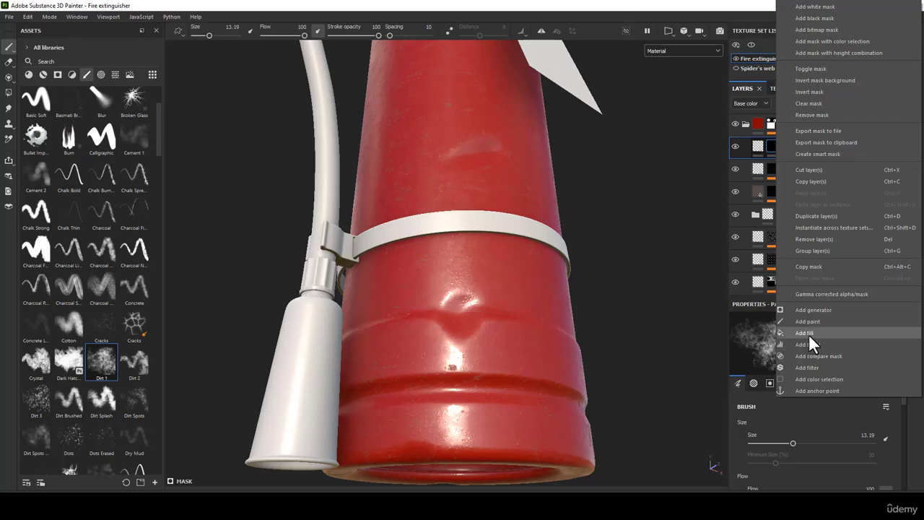
left_click(809, 334)
Search the grayscale resources for Grunge Dirt textures and assign Grunge Dirt Thin to the mask's fill.
left_click(807, 361)
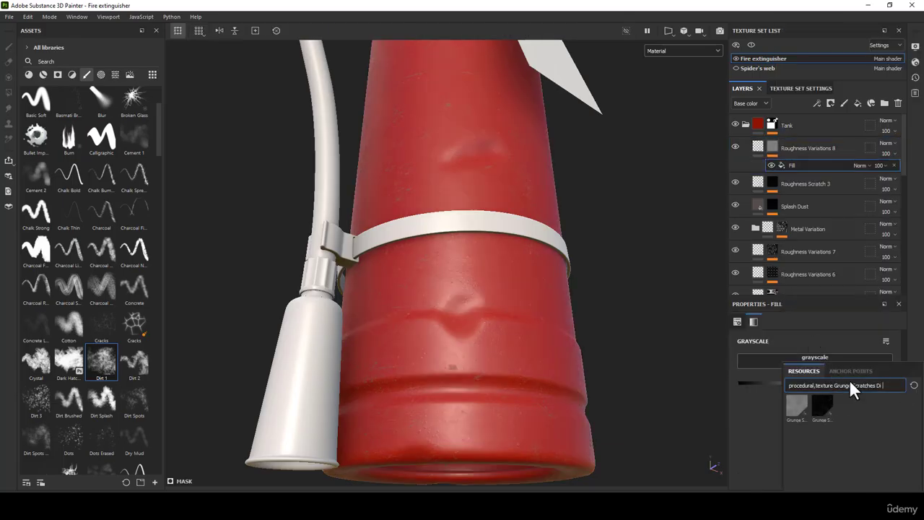
left_click_drag(891, 388, 854, 385)
type("Dirt")
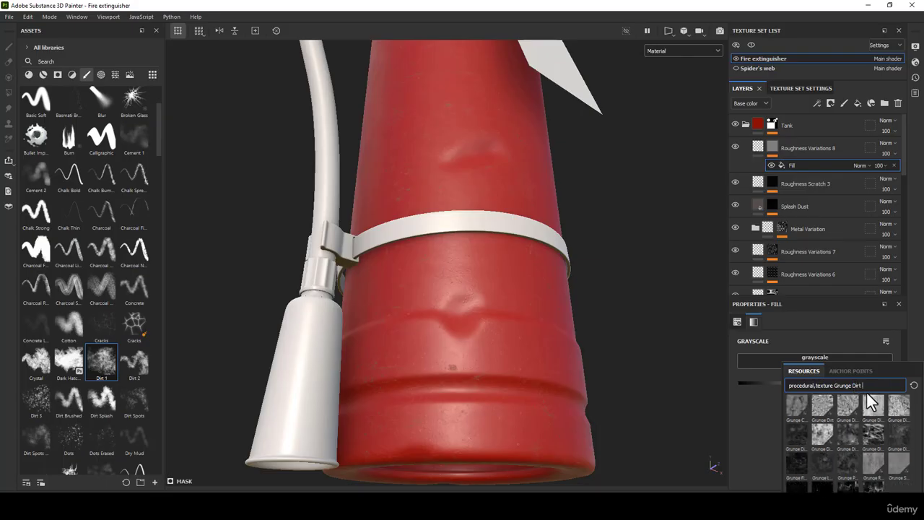
type(" Th")
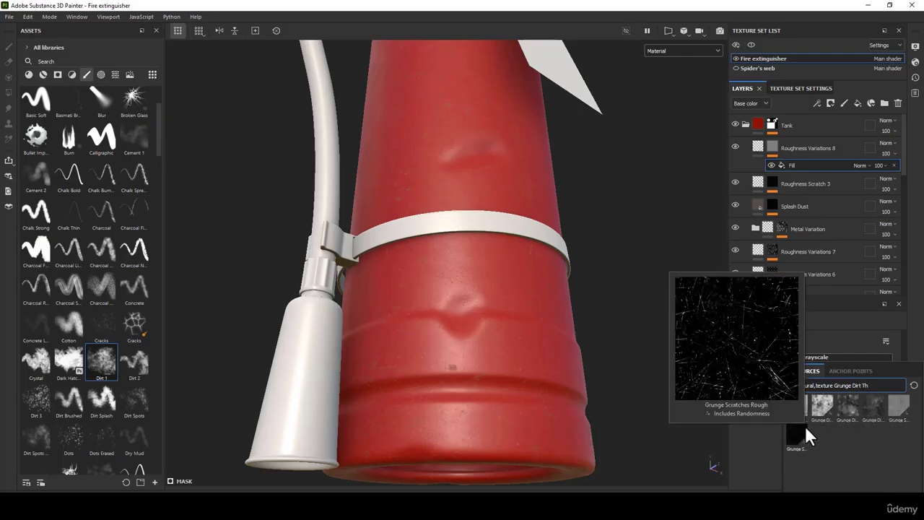
mouse_move(831, 405)
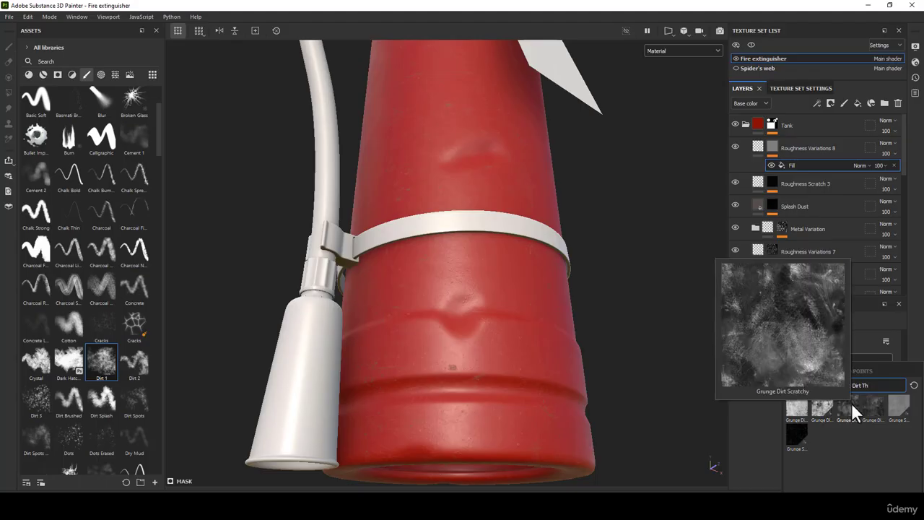
left_click(873, 404)
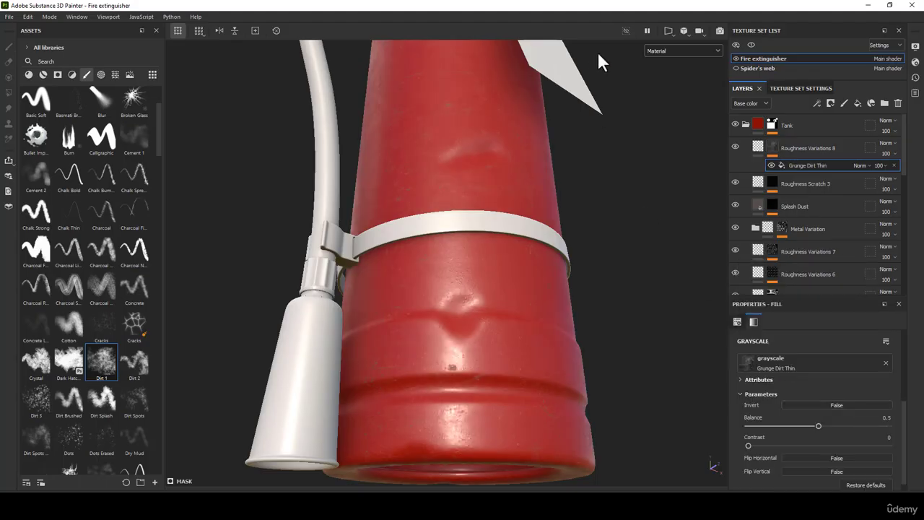
Display only the mask on the model and raise the contrast of Grunge Dirt Thin to 0.74.
left_click(663, 51)
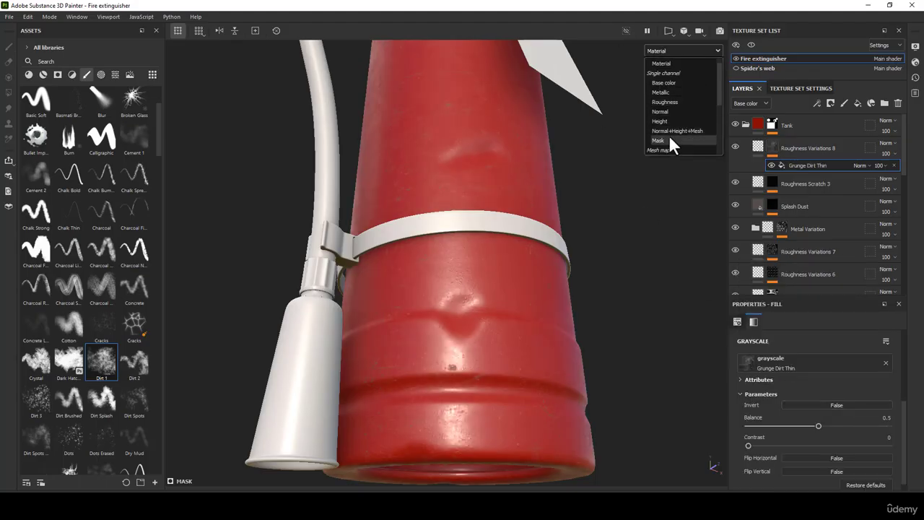
left_click(669, 139)
left_click_drag(586, 161, 569, 246, "alt")
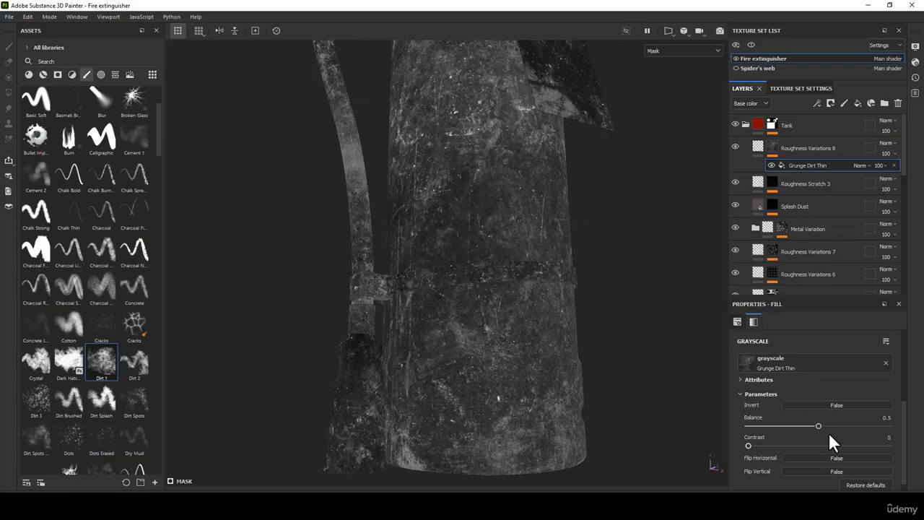
left_click_drag(747, 444, 847, 442)
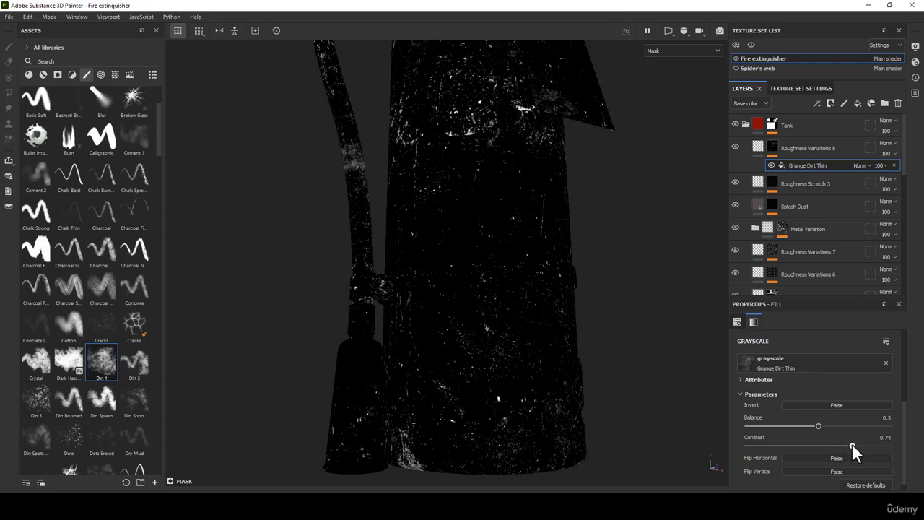
Switch the projection of the Grunge Dirt Thin fill to tri-planar and check the pattern around the tank.
left_click_drag(560, 239, 493, 237, "alt")
middle_click_drag(493, 238, 498, 340, "alt")
right_click_drag(498, 340, 520, 420, "alt")
left_click_drag(519, 420, 503, 171, "alt")
right_click_drag(503, 171, 483, 162, "alt")
left_click_drag(483, 163, 483, 209, "alt")
left_click(737, 322)
left_click(802, 357)
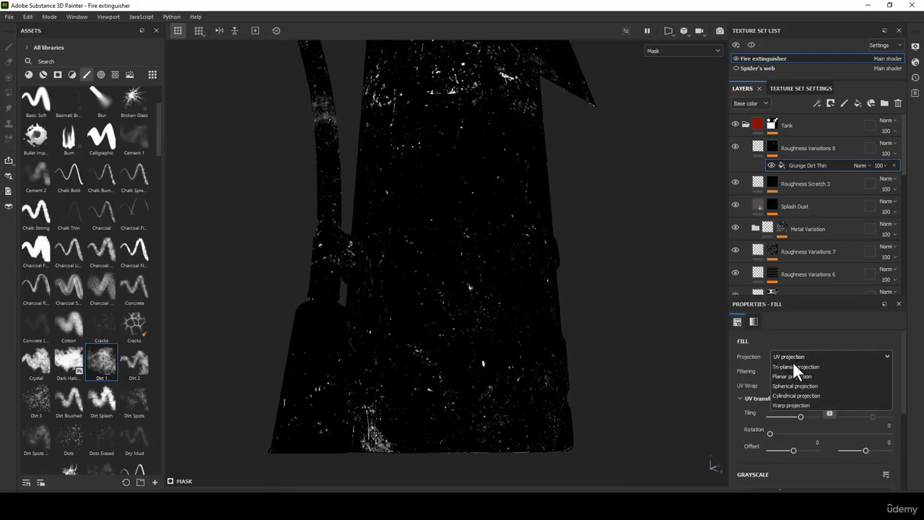
left_click(782, 383)
left_click_drag(444, 234, 473, 355, "alt")
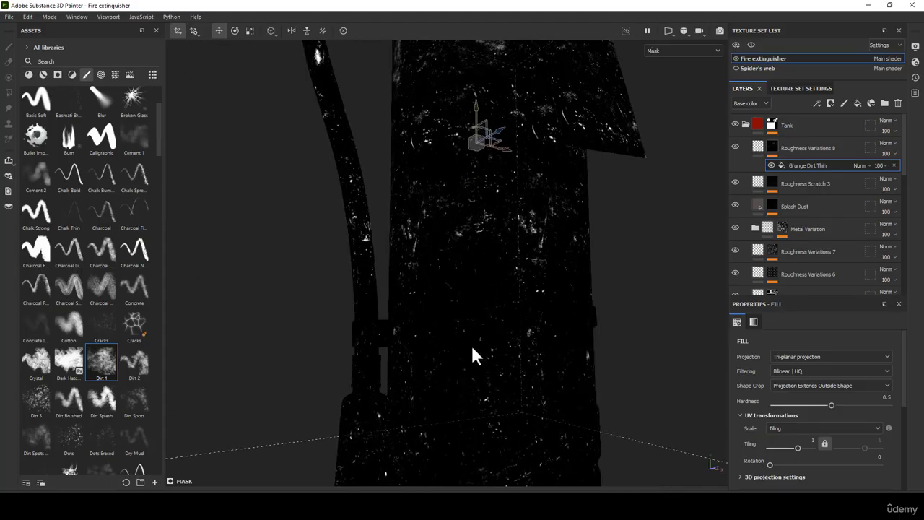
middle_click_drag(472, 354, 464, 284, "alt")
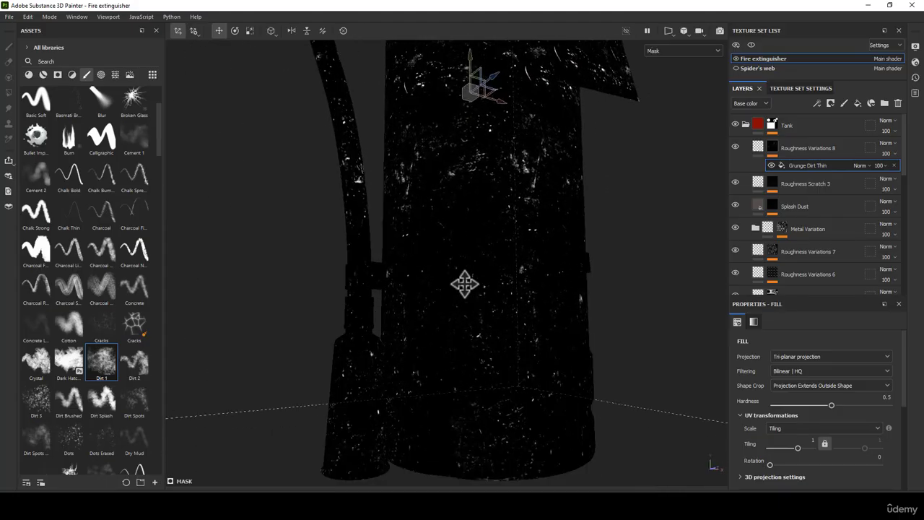
Add a Levels adjustment to the mask of Roughness Variations 8, with its input black point at 0.218 and midtone at 0.992.
left_click(766, 149)
right_click(767, 149)
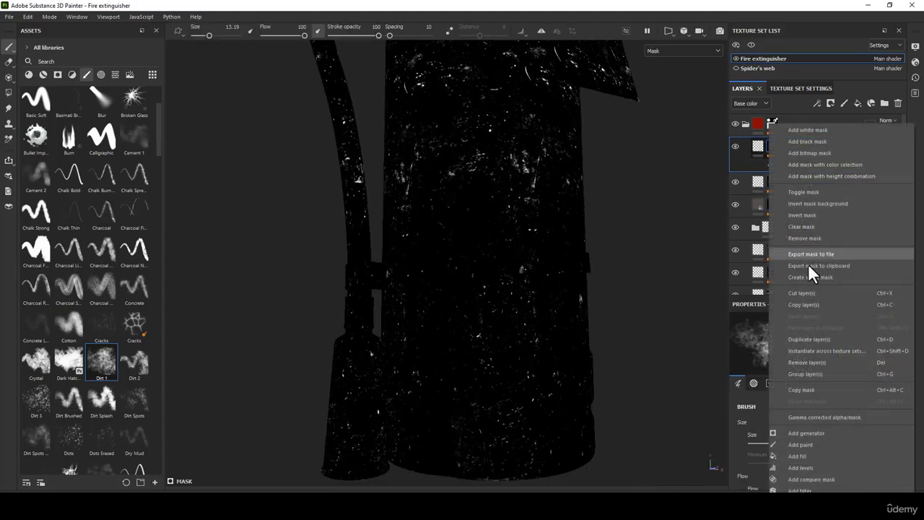
left_click(802, 467)
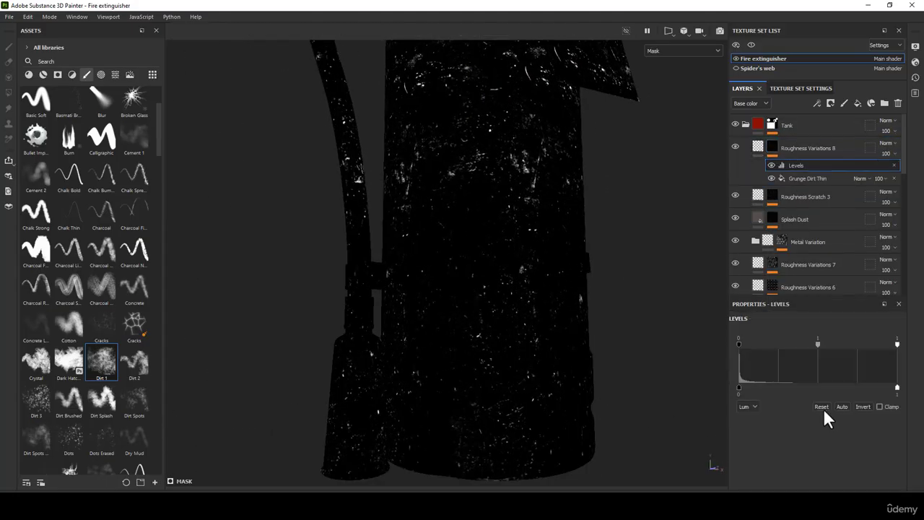
left_click(738, 337)
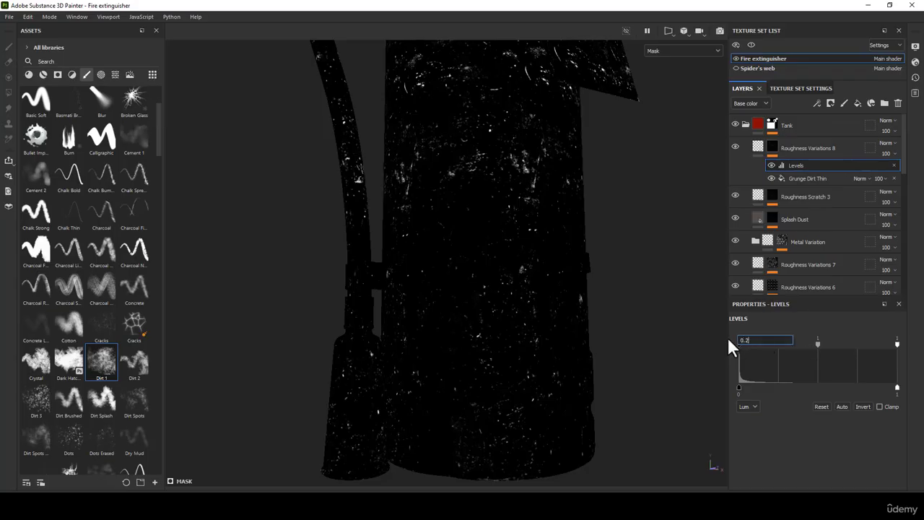
type("0.218")
key("Return")
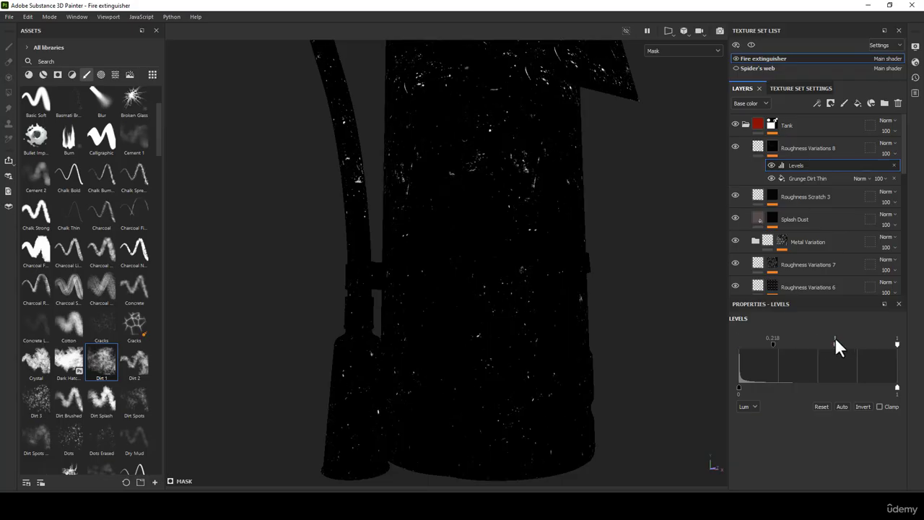
left_click(835, 339)
type("0.992")
key("Return")
Compare the mask with and without the Levels adjustment over the whole extinguisher, leaving the adjustment enabled.
left_click_drag(635, 260, 530, 206, "alt")
right_click_drag(530, 206, 486, 237, "alt")
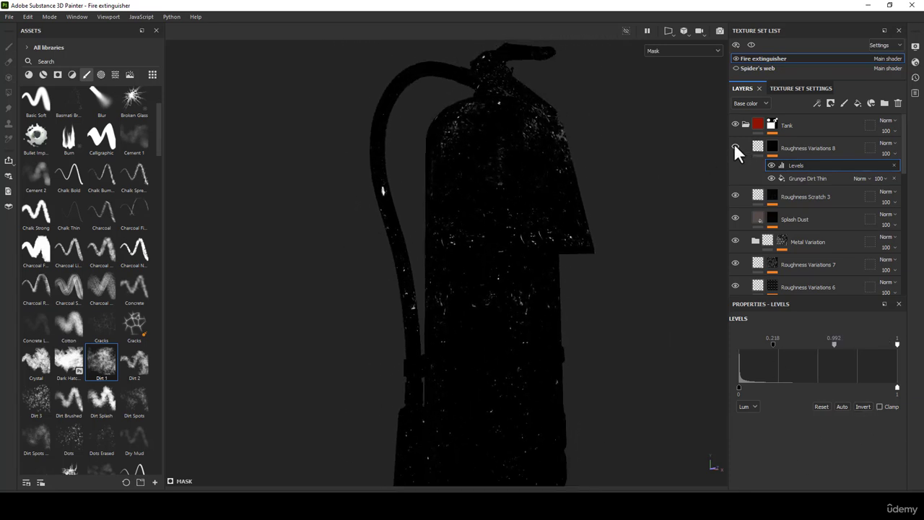
left_click(771, 163)
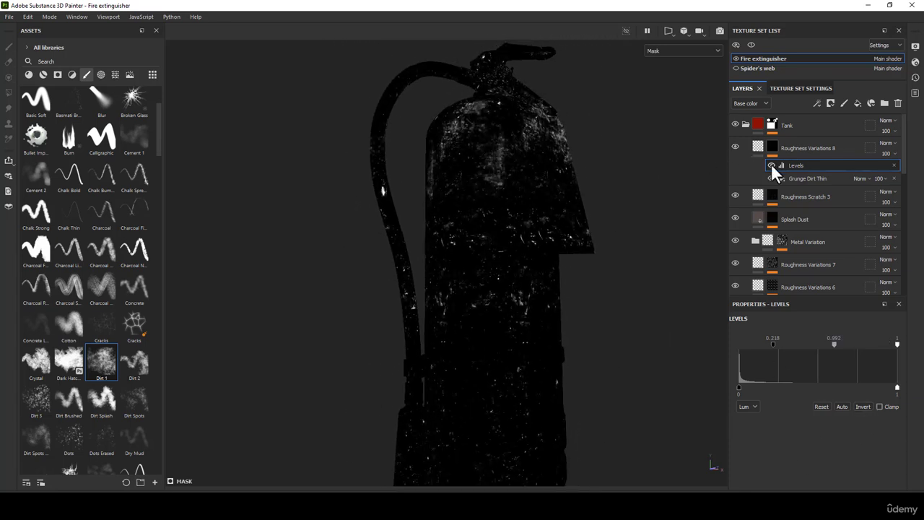
left_click(771, 163)
left_click(771, 163)
left_click(770, 163)
left_click(771, 163)
left_click(771, 163)
left_click(771, 163)
left_click(771, 163)
left_click(771, 163)
left_click(771, 163)
left_click(771, 163)
left_click(771, 165)
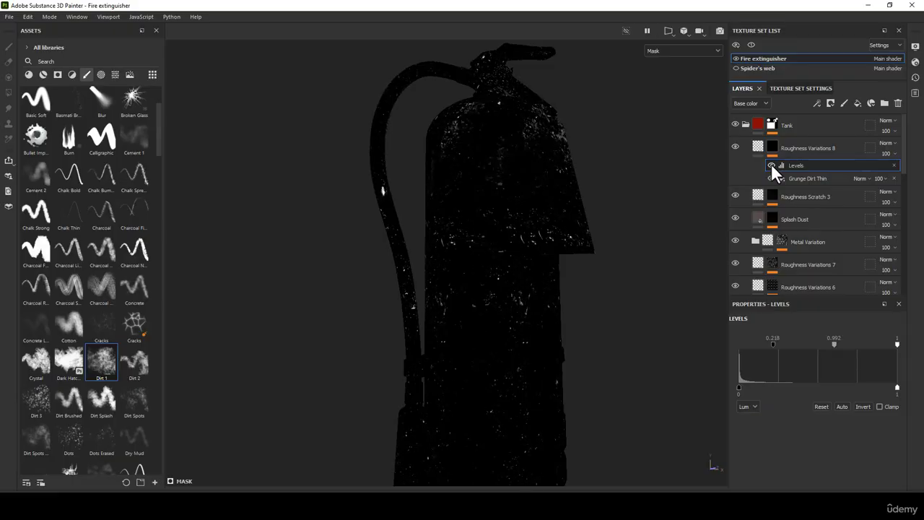
left_click(771, 165)
left_click(771, 163)
left_click(770, 163)
left_click(771, 163)
middle_click_drag(434, 296, 440, 163, "alt")
scroll(501, 153, "up", 1)
left_click_drag(503, 160, 612, 211, "alt")
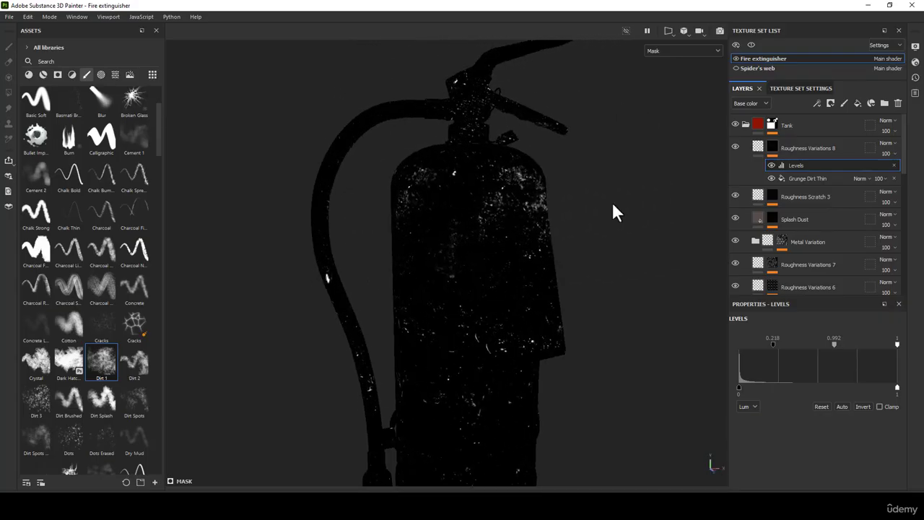
left_click(771, 165)
left_click(771, 166)
Return to the material display and examine the effect of Roughness Variations 8 on the tank from several angles.
middle_click_drag(490, 427, 513, 284, "alt")
left_click_drag(513, 283, 501, 254, "alt")
key("m")
right_click_drag(499, 247, 486, 223, "alt")
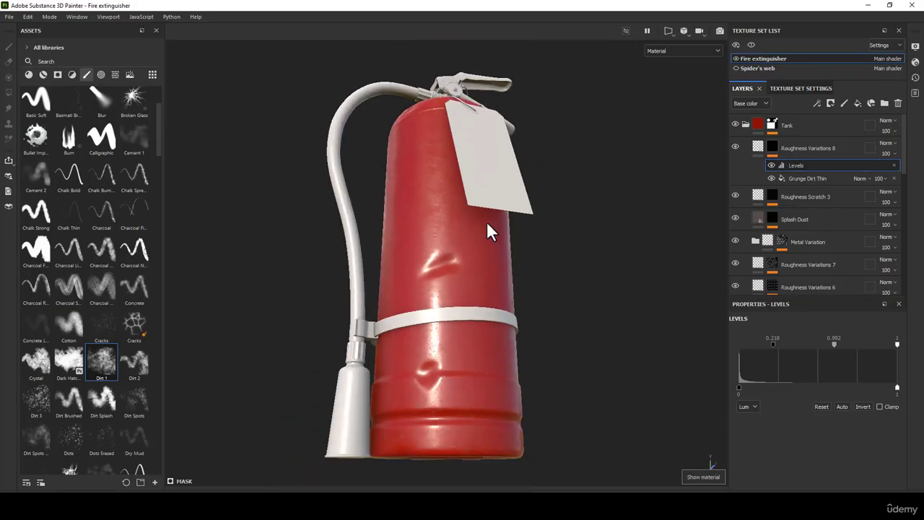
left_click_drag(486, 223, 509, 208, "alt")
middle_click_drag(510, 208, 529, 239, "alt")
right_click_drag(528, 238, 533, 267, "alt")
left_click_drag(533, 267, 585, 231, "alt")
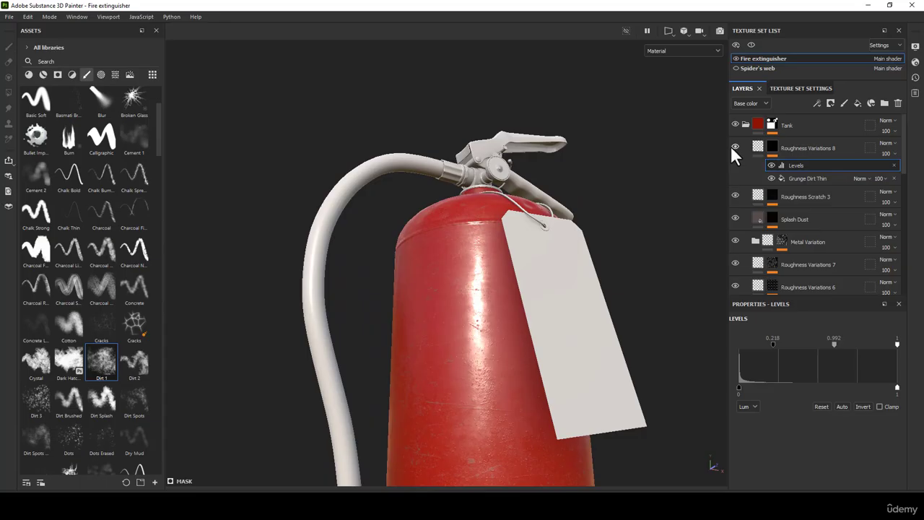
right_click_drag(484, 353, 474, 331, "alt")
middle_click_drag(474, 330, 454, 281, "alt")
right_click_drag(454, 281, 446, 261, "alt")
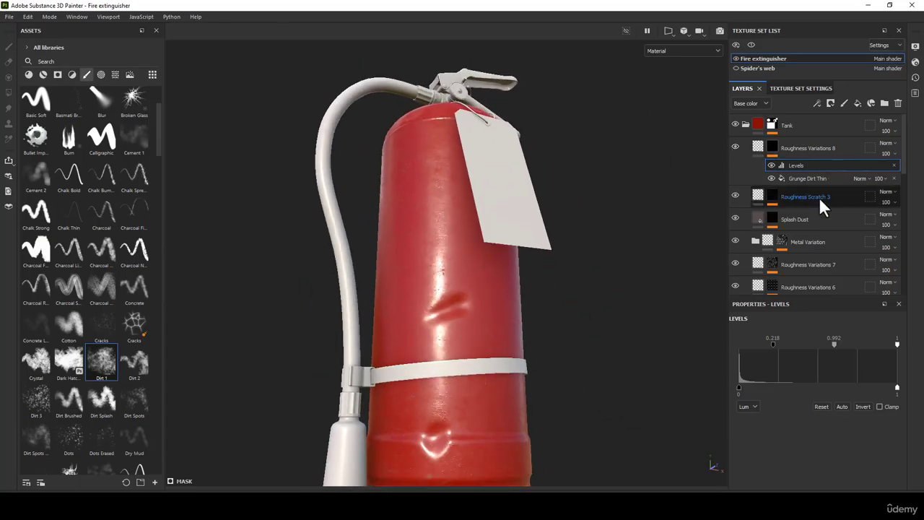
Add a fill layer above Roughness Variations 8 and name it Roughness Variations 9, reusing the copied layer name.
left_click(757, 147)
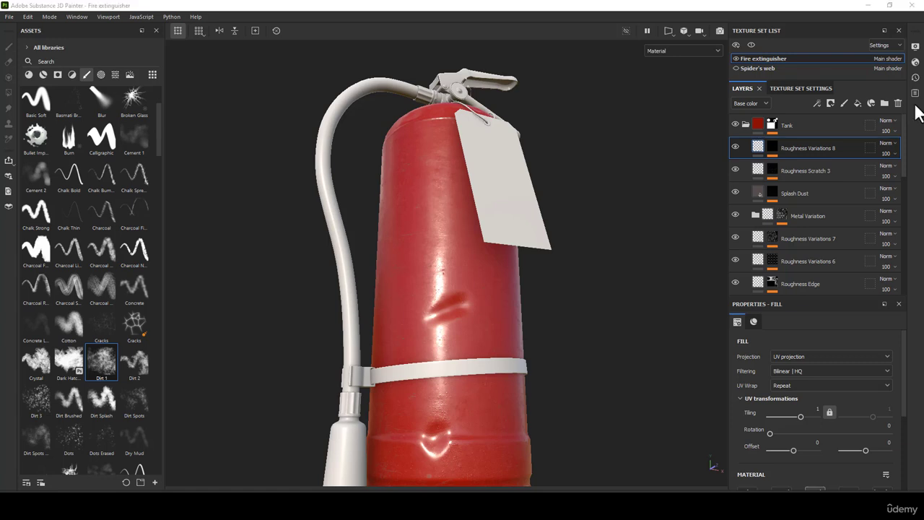
double_click(795, 149)
right_click(797, 148)
left_click(817, 190)
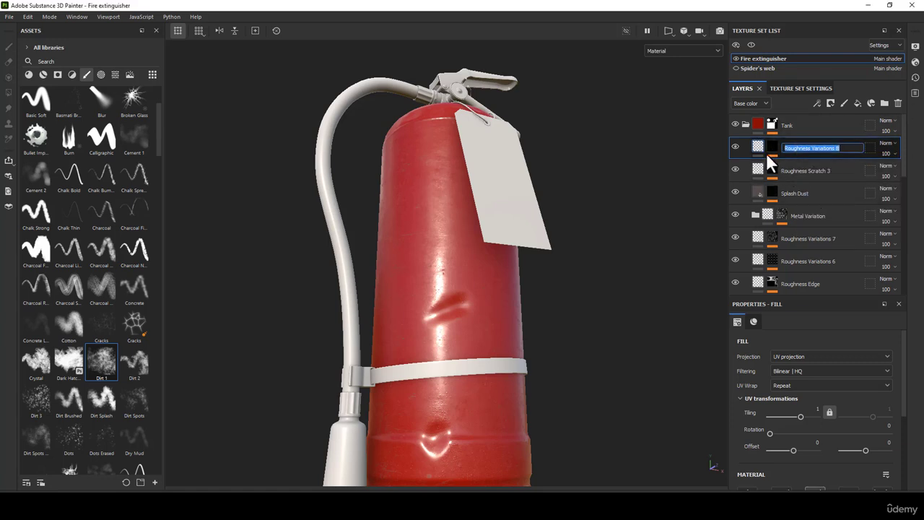
left_click(765, 151)
left_click(857, 103)
double_click(785, 148)
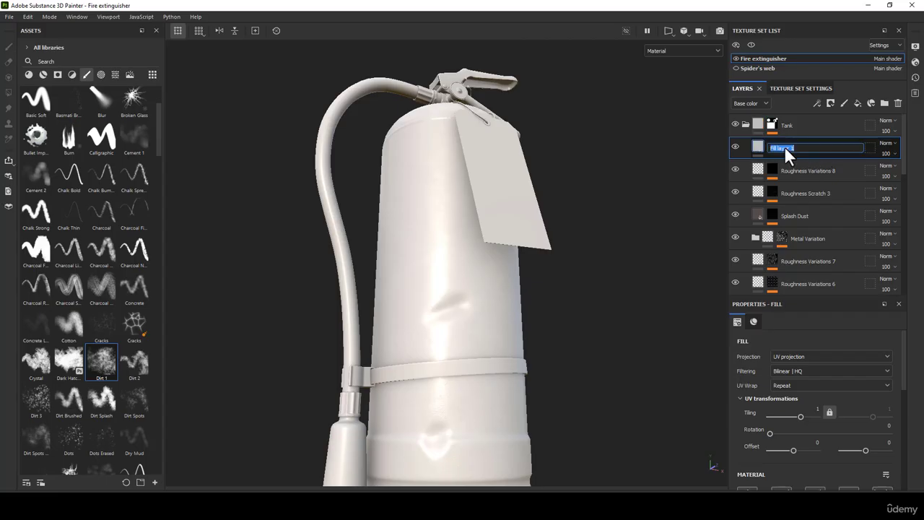
key("ctrl+v")
type("9")
key("Return")
Disable the color, metal and normal channels of Roughness Variations 9, keeping only roughness and height.
scroll(796, 417, "down", 4)
left_click(747, 376)
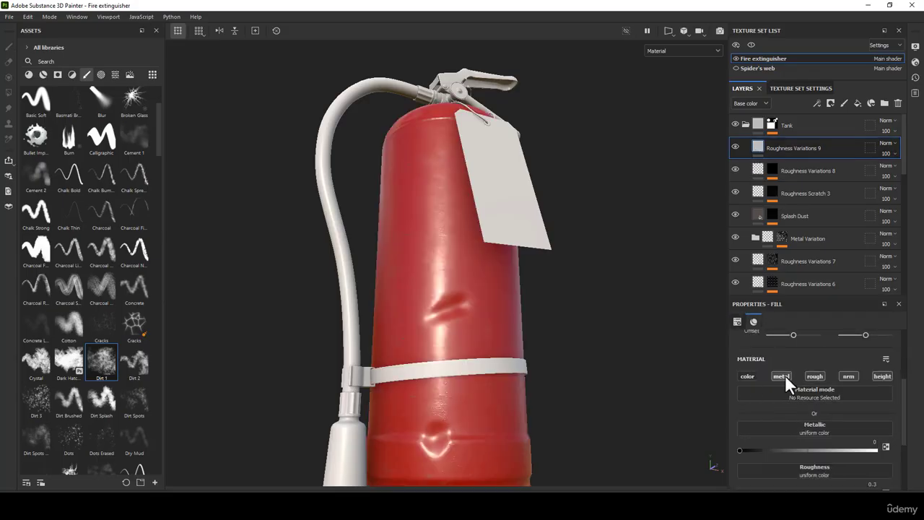
left_click(781, 376)
left_click(846, 376)
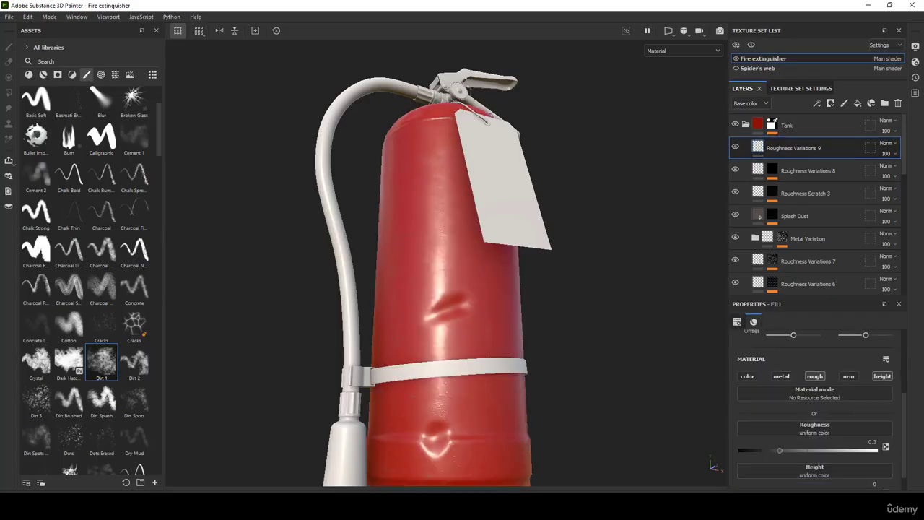
Set the roughness of Roughness Variations 9 to 0.3168 and its height to 0.0055, then view the whole extinguisher.
left_click_drag(780, 450, 781, 451)
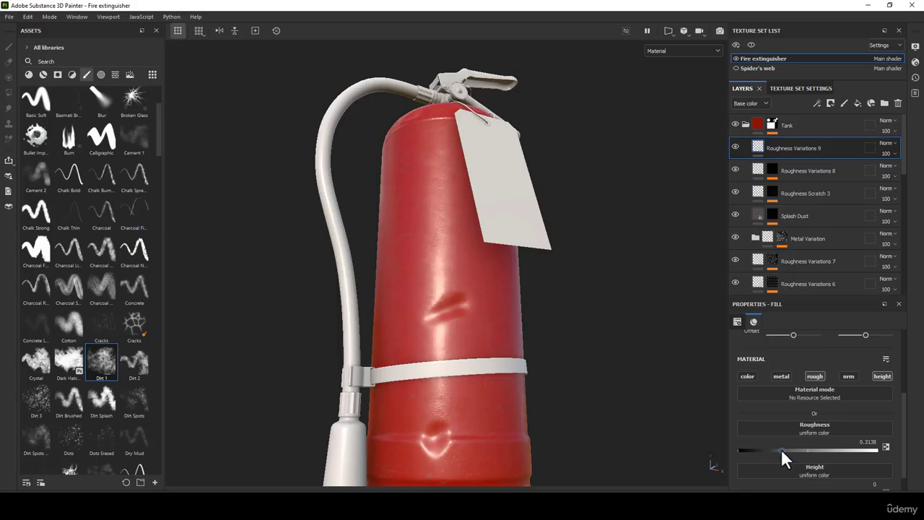
left_click(873, 441)
left_click_drag(869, 441, 880, 441)
type("68")
key("Return")
scroll(801, 406, "down", 1)
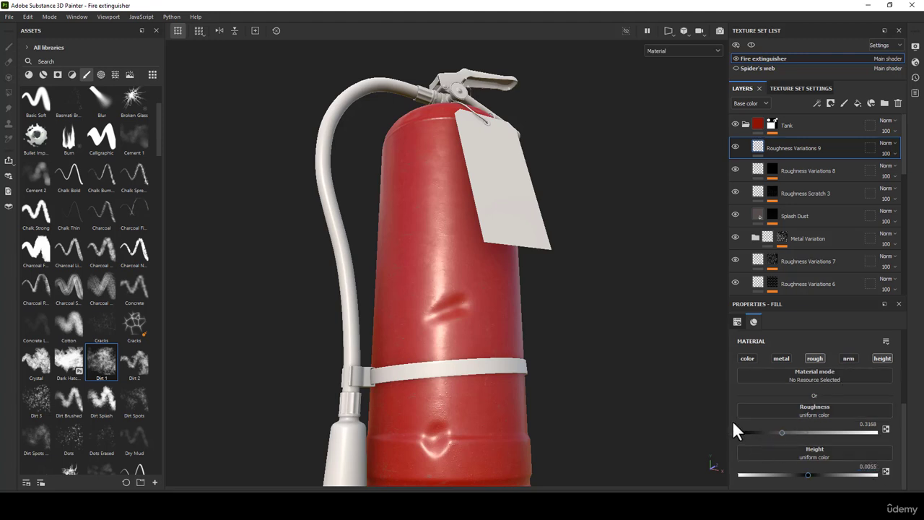
left_click_drag(620, 291, 495, 253, "alt")
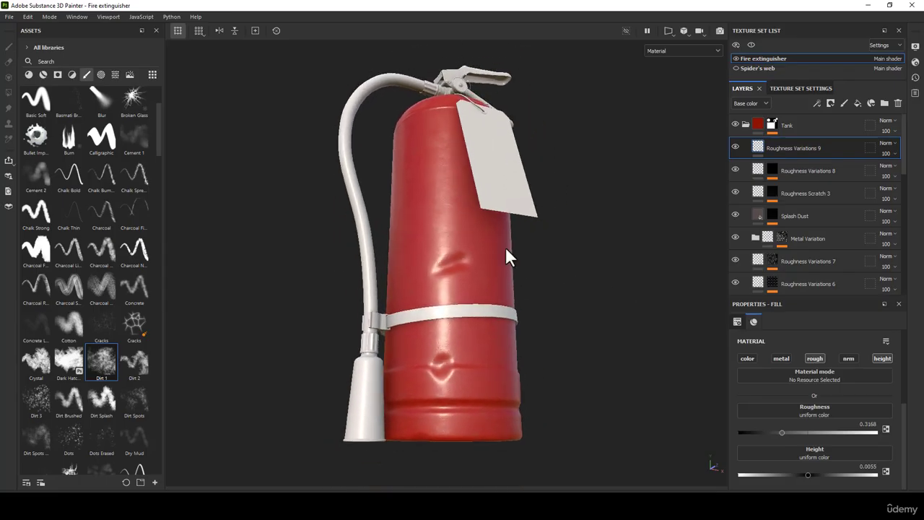
Add a black mask to Roughness Variations 9 and place a fill effect in that mask.
right_click(771, 149)
left_click(791, 162)
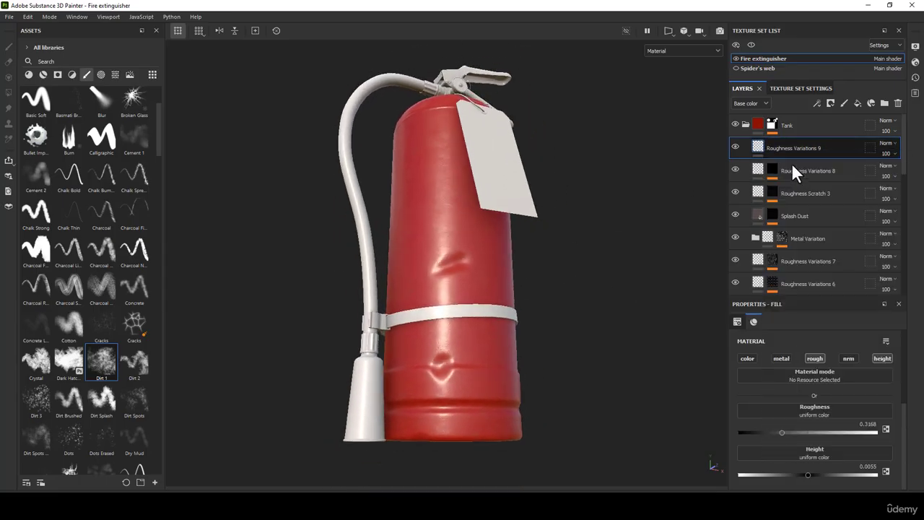
right_click(770, 143)
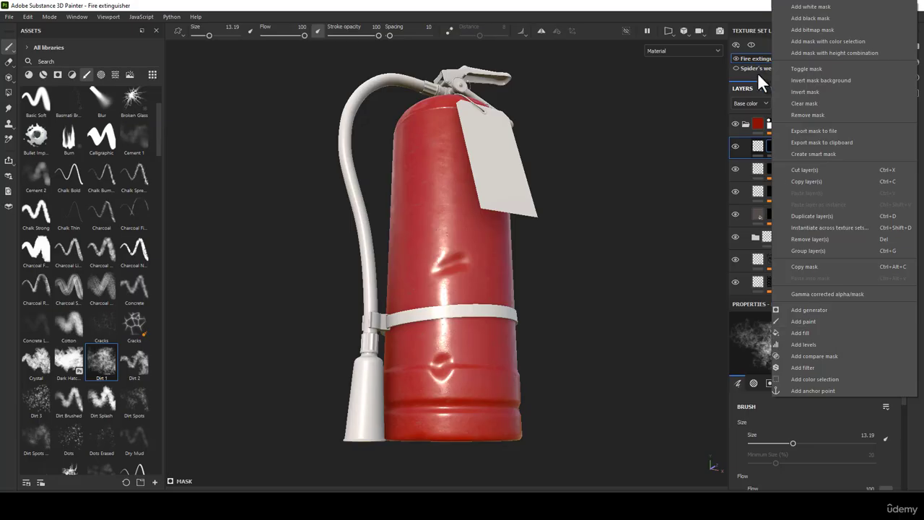
left_click(765, 145)
right_click(768, 146)
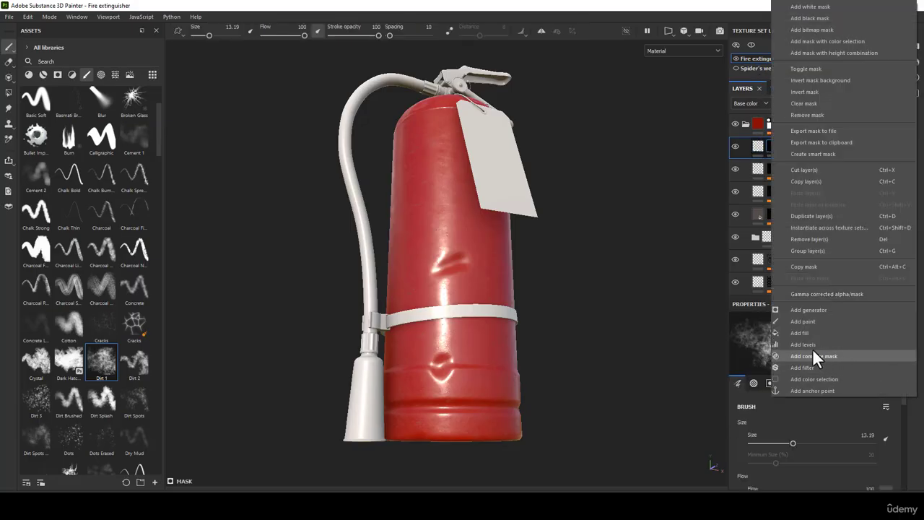
left_click(799, 333)
Search the grayscale resources for "Grunge Dusty Scratch" and assign that texture to the mask's fill.
left_click(814, 361)
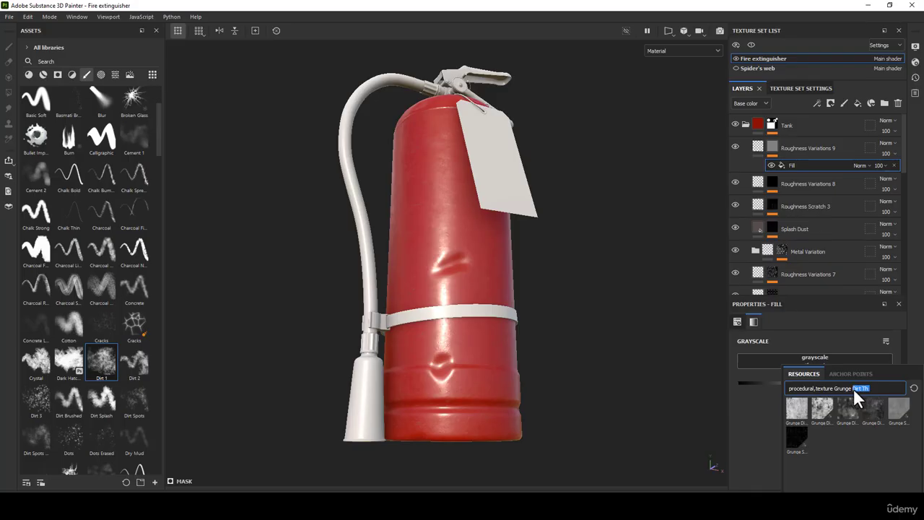
type("Custy")
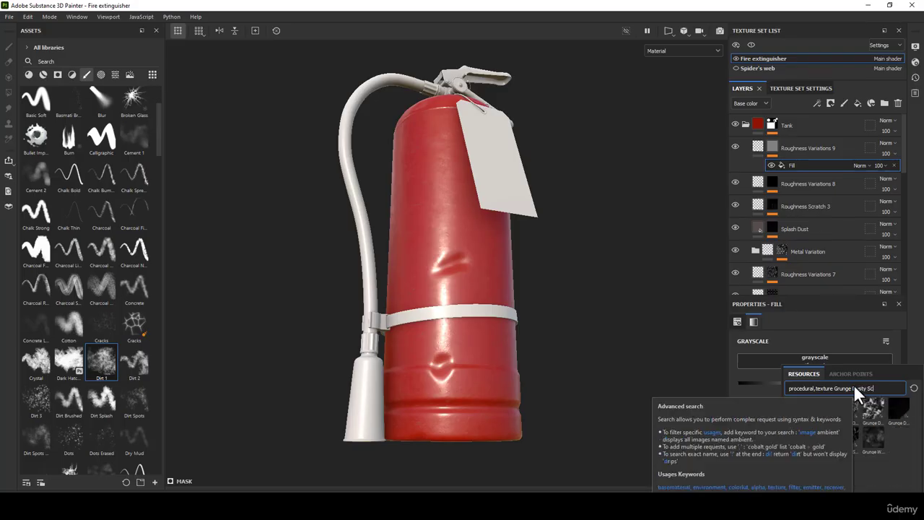
type(" Scra")
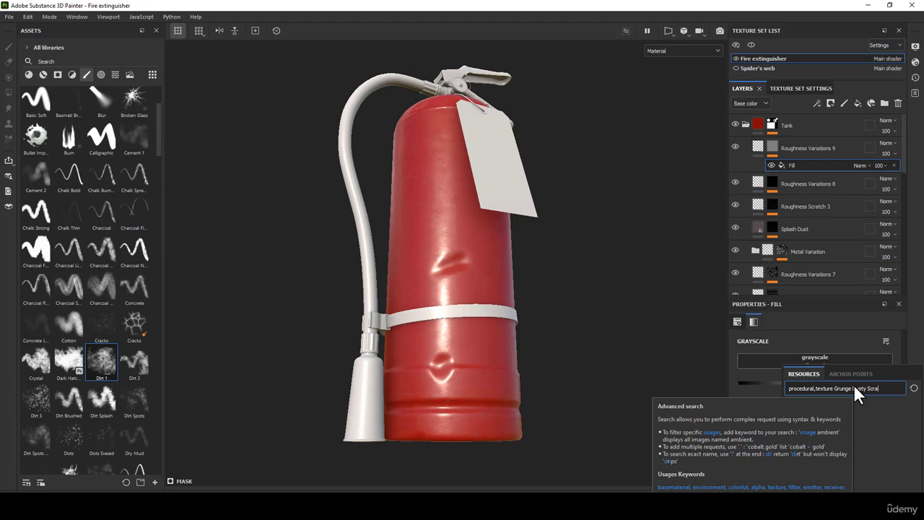
type("tch")
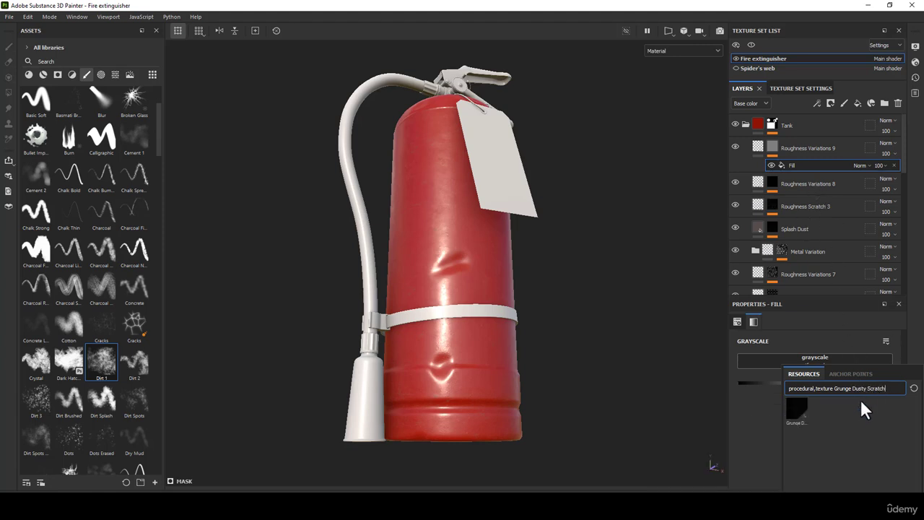
left_click(793, 417)
Look closely at the tank, then switch to Marmoset Toolbag and inspect its surface wear from several angles.
scroll(468, 223, "up", 3)
left_click_drag(468, 251, 443, 239, "alt")
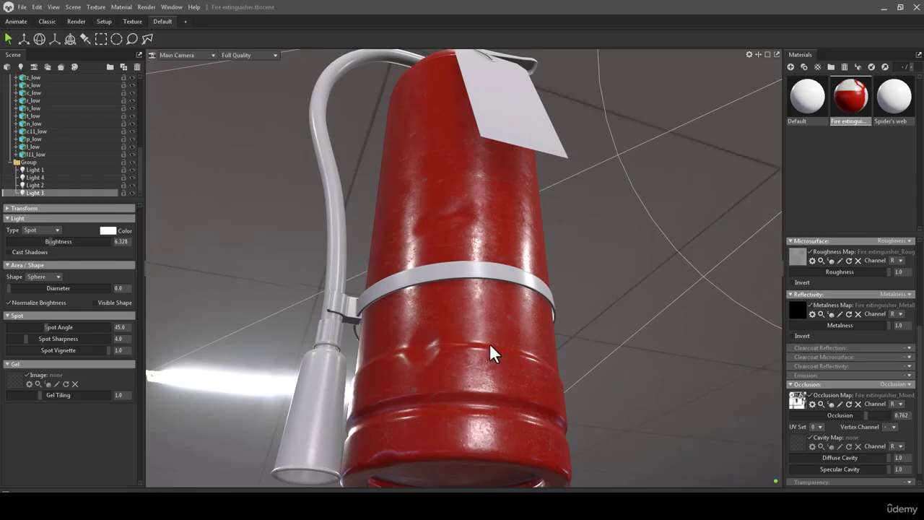
mouse_move(490, 342)
left_mouse_down()
mouse_move(329, 399)
mouse_move(335, 388)
mouse_move(344, 384)
mouse_move(361, 424)
mouse_move(375, 423)
mouse_move(378, 180)
mouse_move(402, 228)
mouse_move(402, 295)
mouse_move(404, 283)
left_mouse_up()
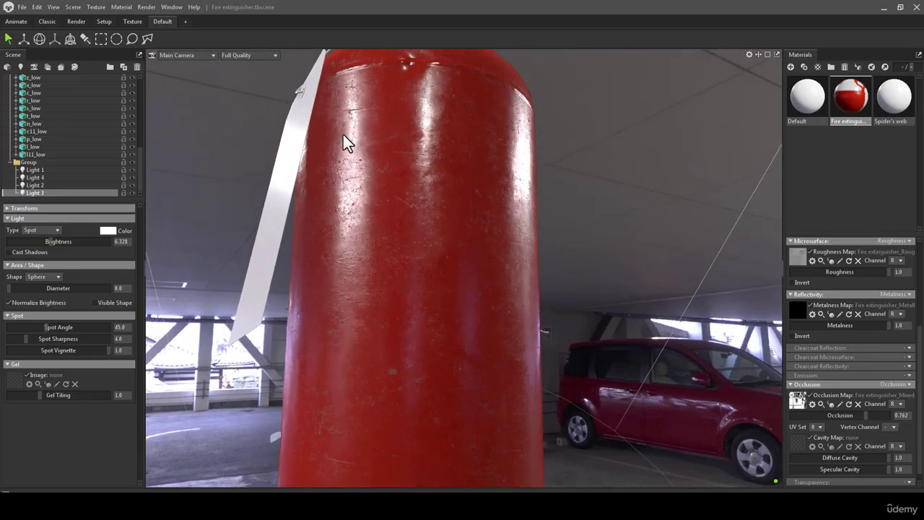
left_click_drag(346, 142, 388, 249)
right_click_drag(388, 249, 392, 159)
mouse_move(392, 159)
left_mouse_down()
mouse_move(501, 200)
mouse_move(491, 252)
left_mouse_up()
right_click_drag(491, 252, 433, 479)
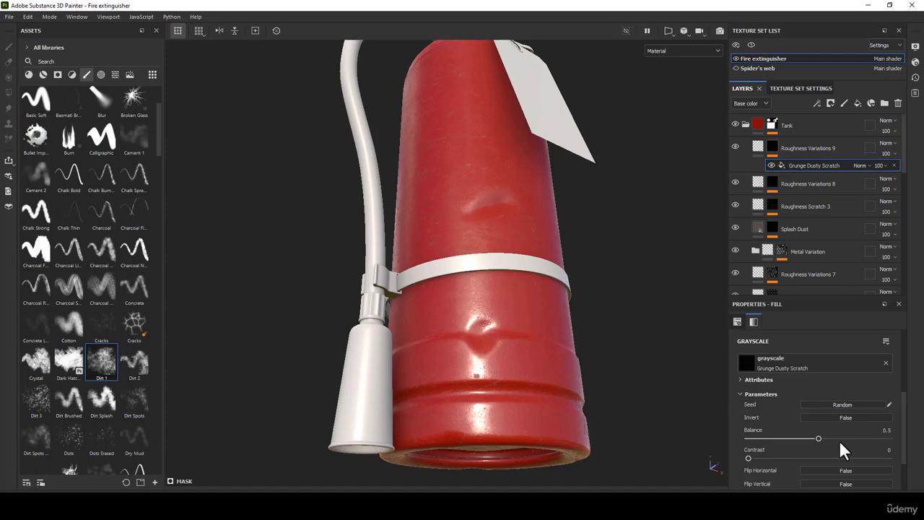
Display the mask and set the Grunge Dusty Scratch balance to 0.79, contrast to 0.32 and tiling amount to 2.
left_click_drag(816, 438, 847, 438)
left_click(699, 50)
left_click(676, 101)
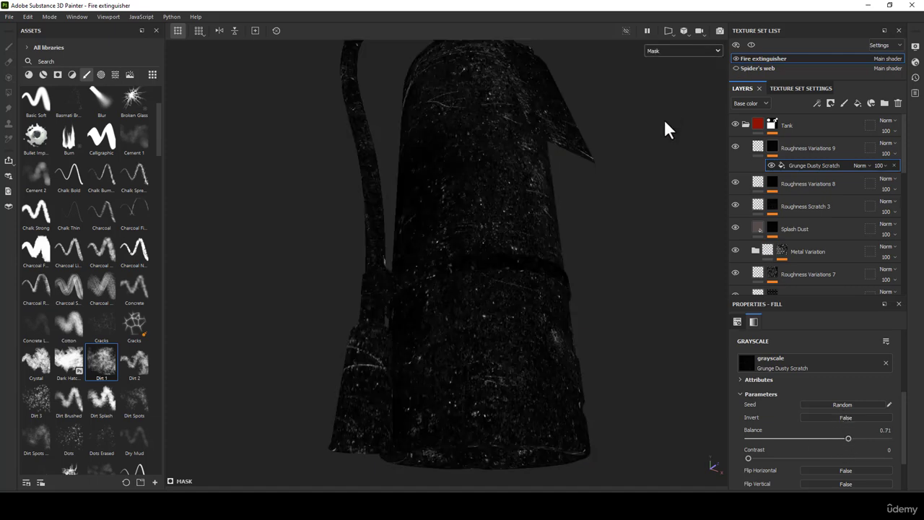
left_click_drag(852, 436, 862, 439)
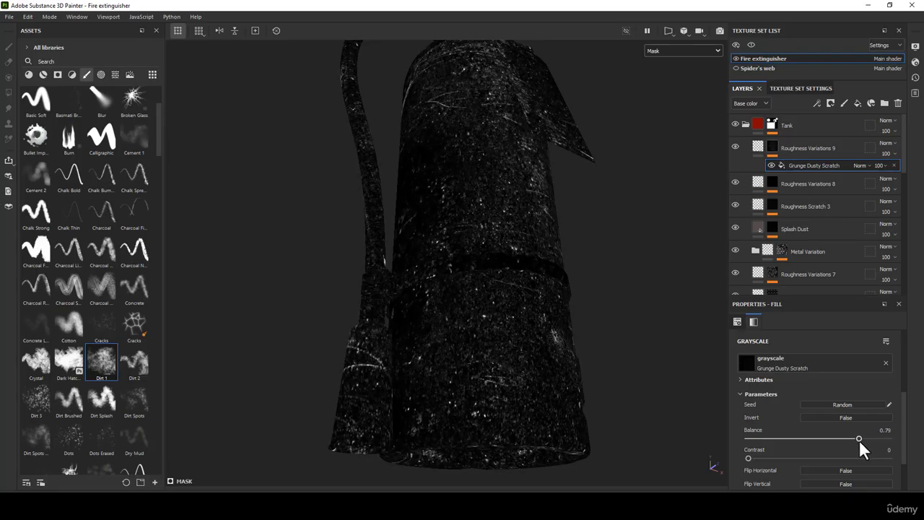
left_click_drag(748, 460, 791, 466)
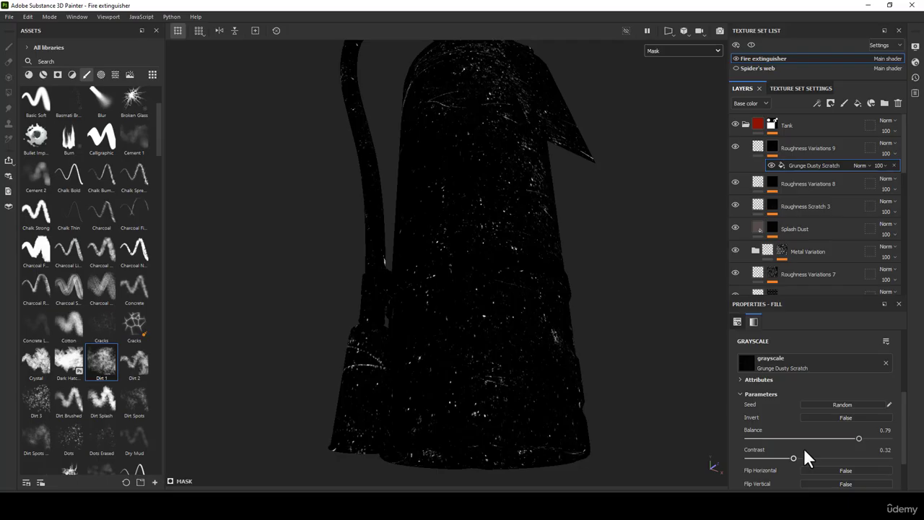
scroll(803, 448, "down", 2)
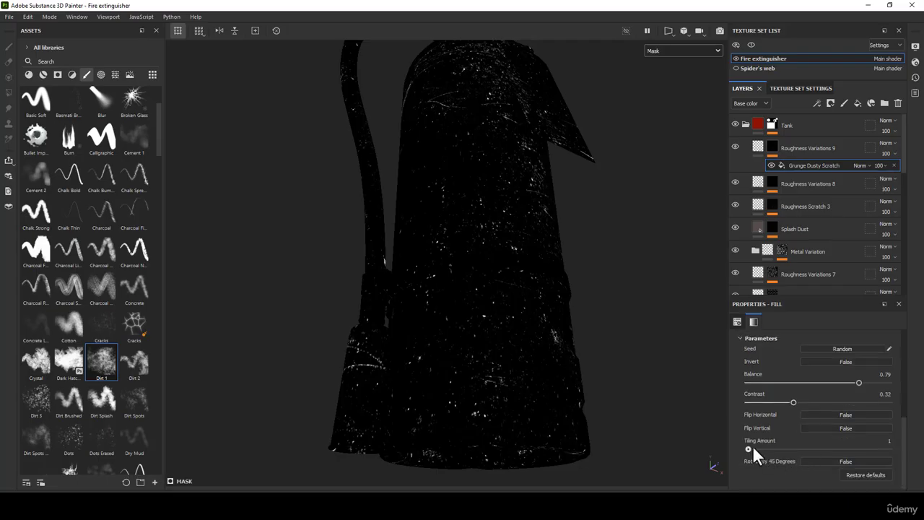
left_click_drag(752, 446, 757, 447)
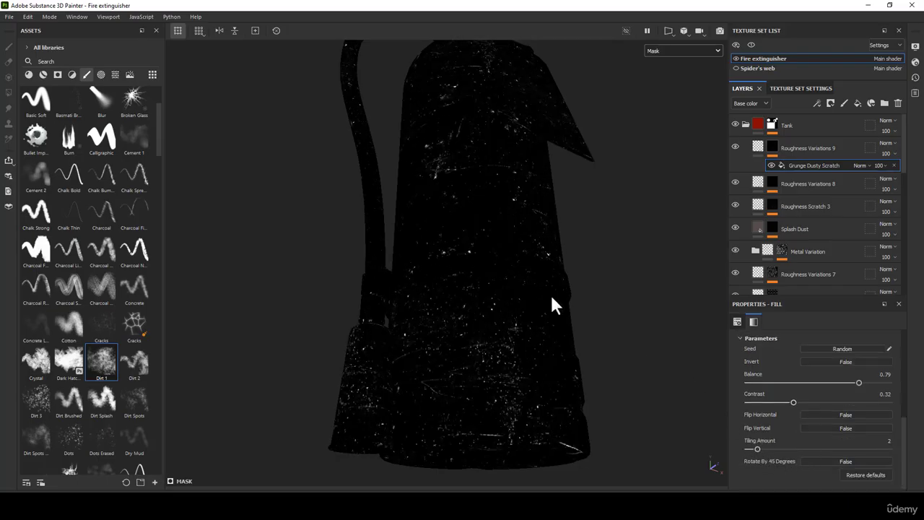
Add a filter to the Roughness Variations 9 mask and choose Blur for it.
right_click(774, 147)
left_click(812, 369)
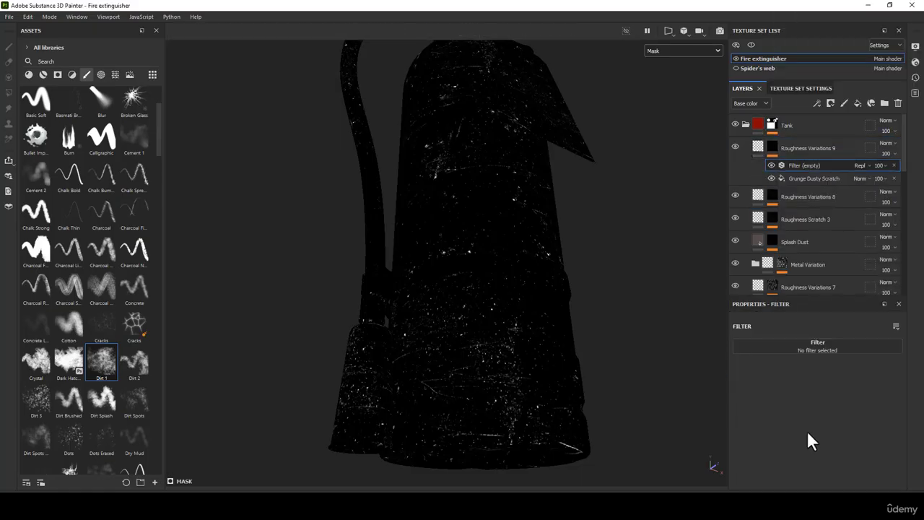
left_click(812, 348)
type("B")
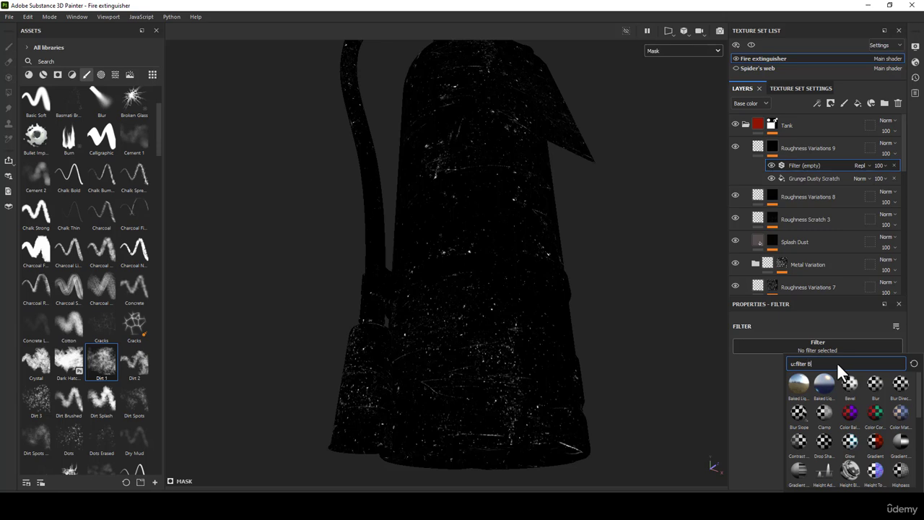
type("lu")
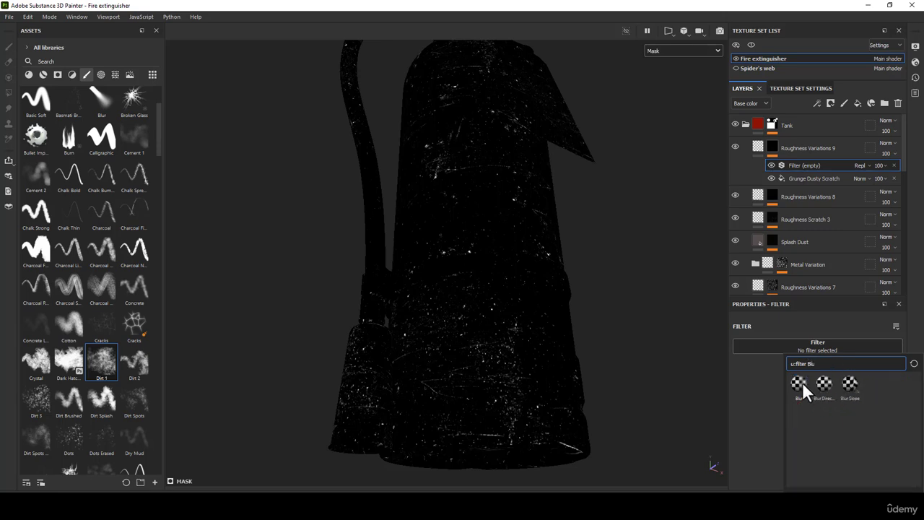
left_click(798, 384)
Set the Blur filter's intensity to 0.09.
left_click_drag(747, 394, 742, 389)
left_click(892, 385)
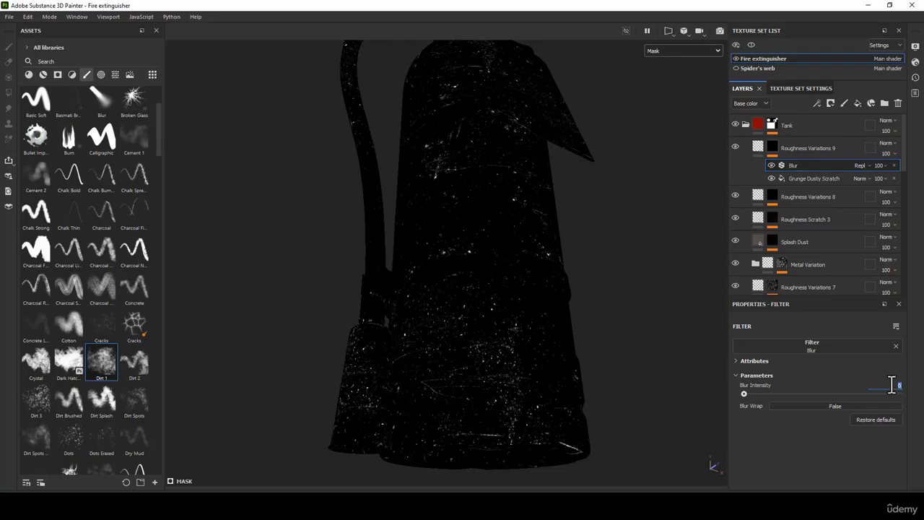
type("0.09")
key("Return")
Examine the blurred scratch mask of Roughness Variations 9 across the extinguisher, up close and from several sides.
scroll(600, 267, "up", 2)
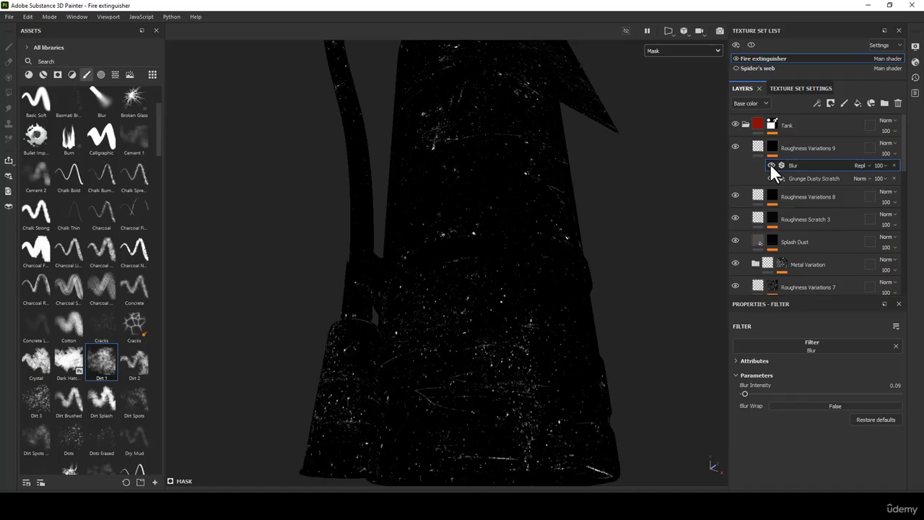
scroll(489, 289, "down", 2)
left_click_drag(485, 296, 462, 339, "alt")
scroll(462, 339, "down", 2)
middle_click_drag(475, 181, 442, 348, "alt")
right_click_drag(444, 347, 505, 406, "alt")
left_click_drag(505, 405, 544, 245, "alt")
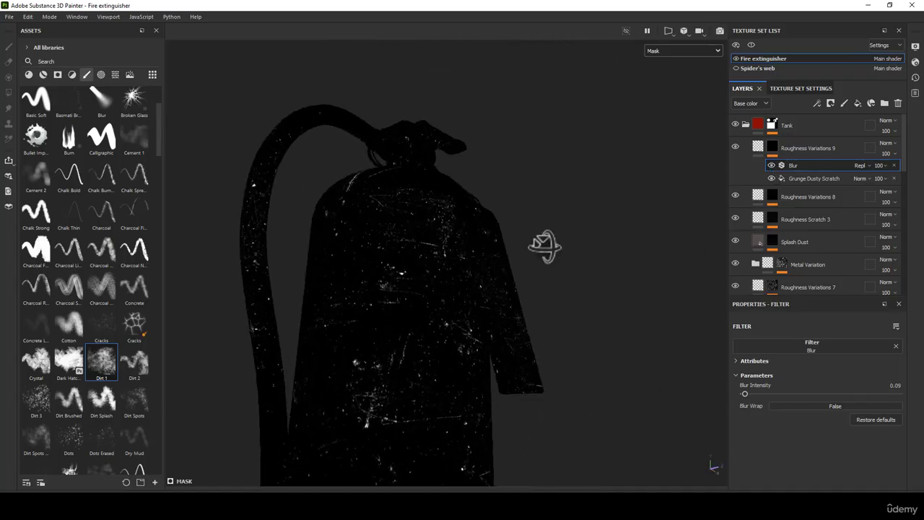
right_click_drag(440, 282, 365, 98, "alt")
middle_click_drag(411, 335, 447, 231, "alt")
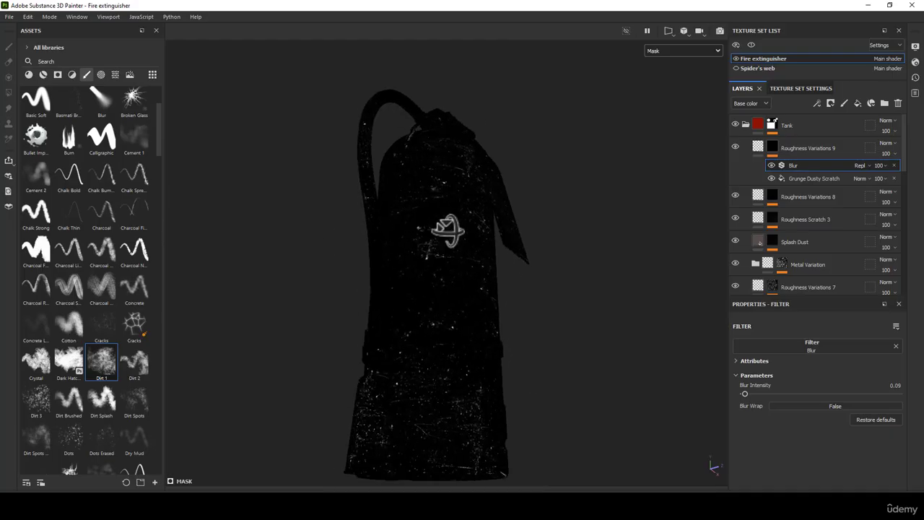
left_click_drag(448, 231, 473, 289, "alt")
middle_click_drag(473, 289, 471, 232, "alt")
right_click_drag(470, 242, 486, 347, "alt")
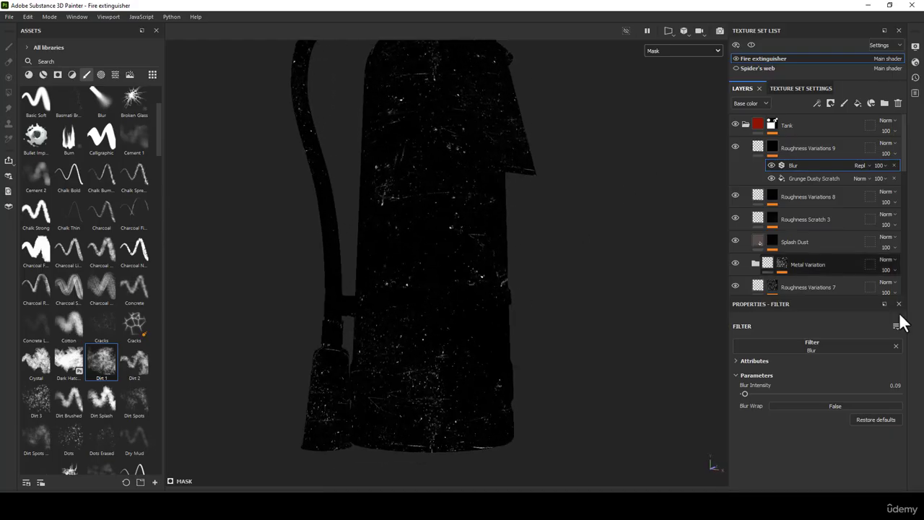
Return to the material display, view the whole extinguisher, and compare it with the lit model in Marmoset Toolbag.
key("m")
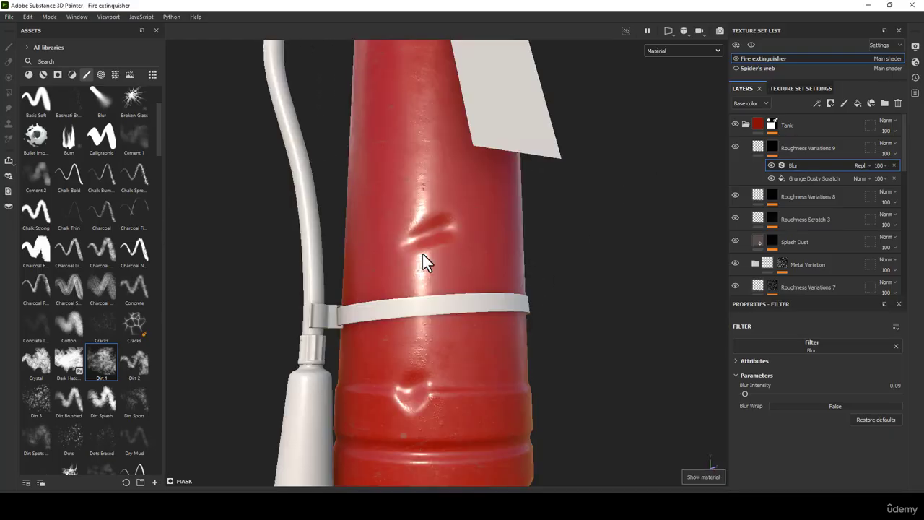
scroll(426, 256, "down", 4)
middle_click_drag(449, 260, 453, 279, "alt")
left_click_drag(453, 278, 448, 351, "alt")
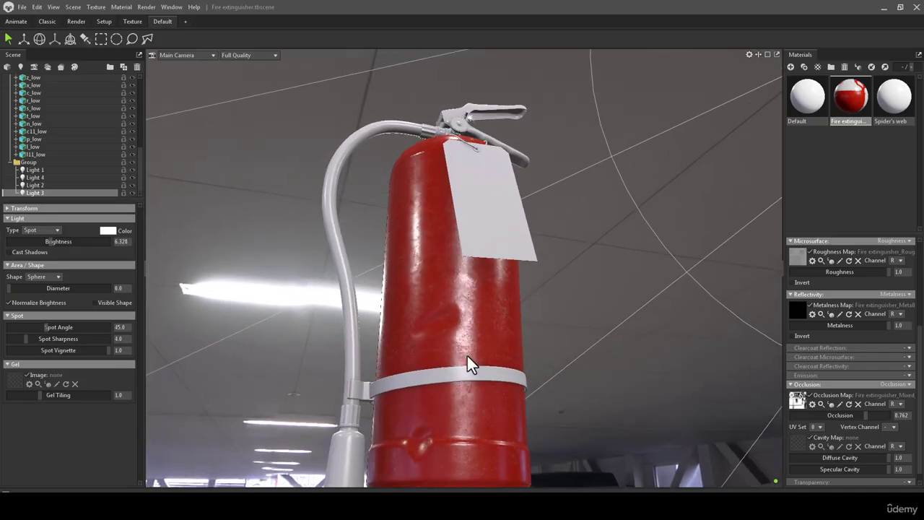
mouse_move(467, 356)
right_mouse_down("shift")
mouse_move(470, 374)
mouse_move(428, 363)
mouse_move(433, 437)
right_mouse_up("shift")
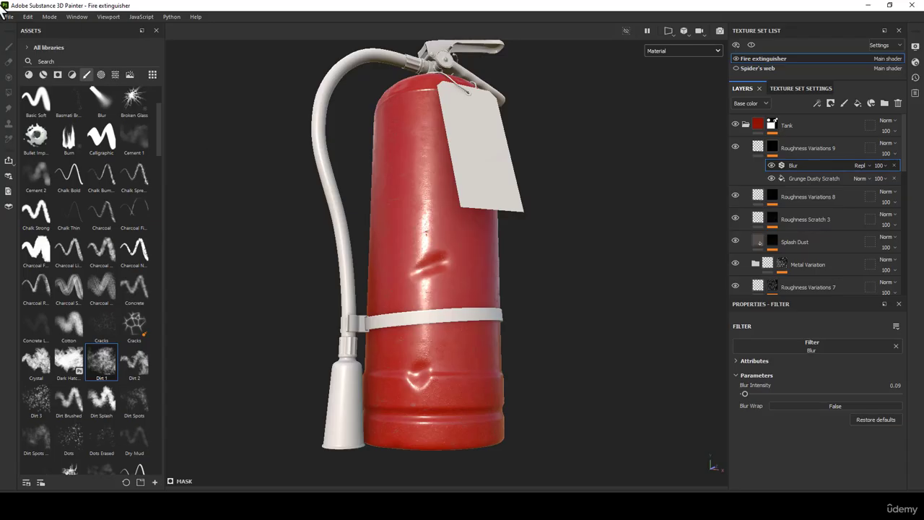
Export both texture sets as 8-bit PNG files at 4096 to the Marmoset folder with infinite dilation padding.
left_click(9, 16)
left_click(29, 144)
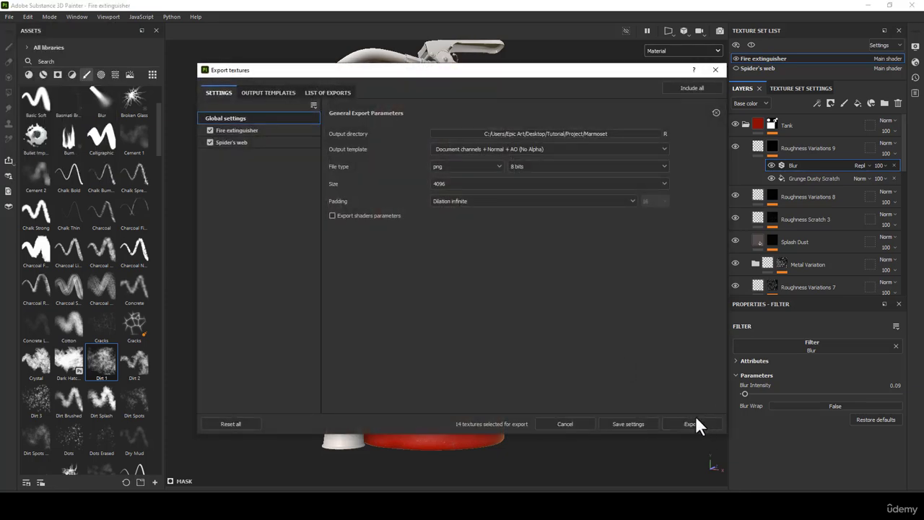
left_click(691, 422)
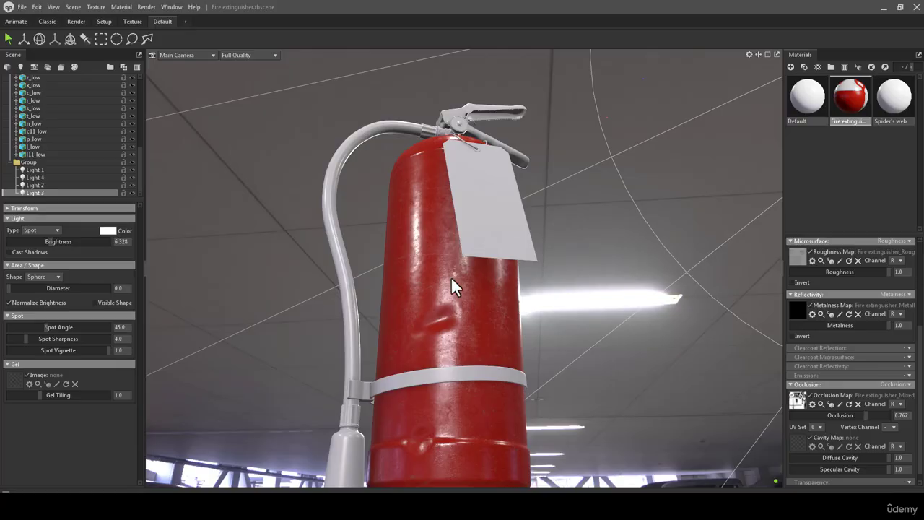
Inspect the tank in Marmoset Toolbag under different lighting and angles, then close Substance 3D Painter's export dialog.
right_click_drag(452, 285, 493, 286)
left_click_drag(493, 287, 509, 236)
right_click_drag(508, 236, 505, 317)
left_click_drag(506, 316, 465, 201)
right_click_drag(464, 200, 454, 166)
left_click_drag(454, 166, 423, 231)
right_click_drag(423, 231, 410, 312)
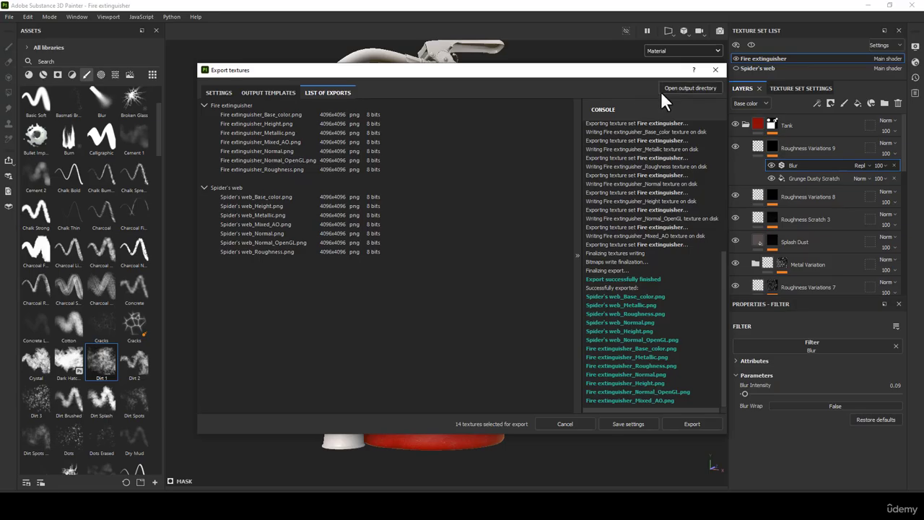
left_click(718, 71)
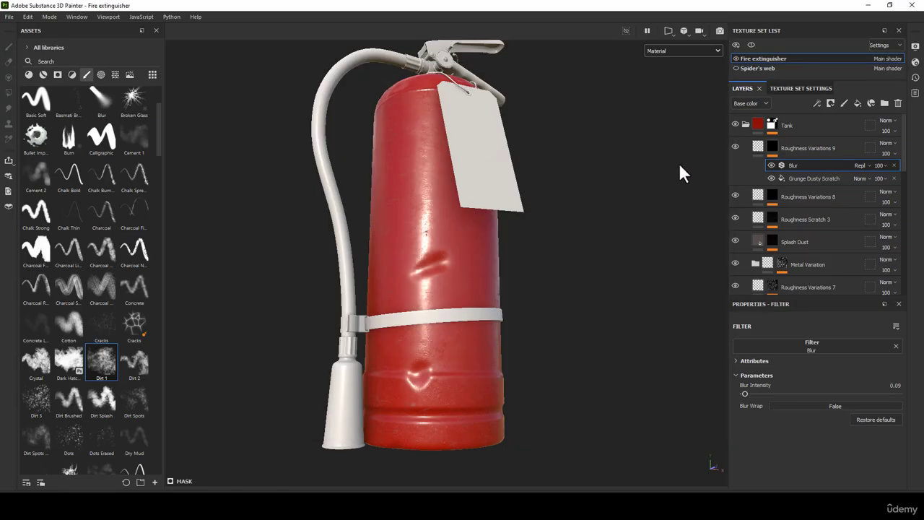
key("alt+Tab")
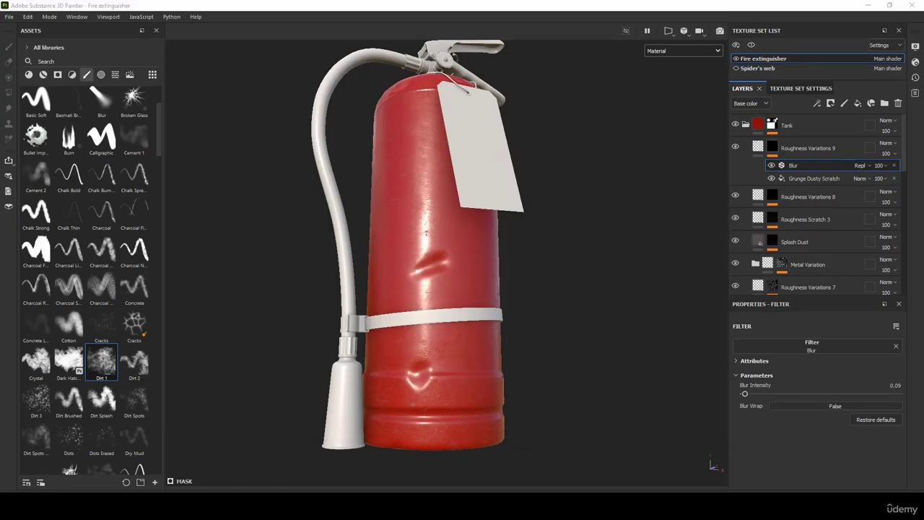
Select the Roughness Variations 9 layer content and examine the tank's finish up close and around its top.
left_click(762, 146)
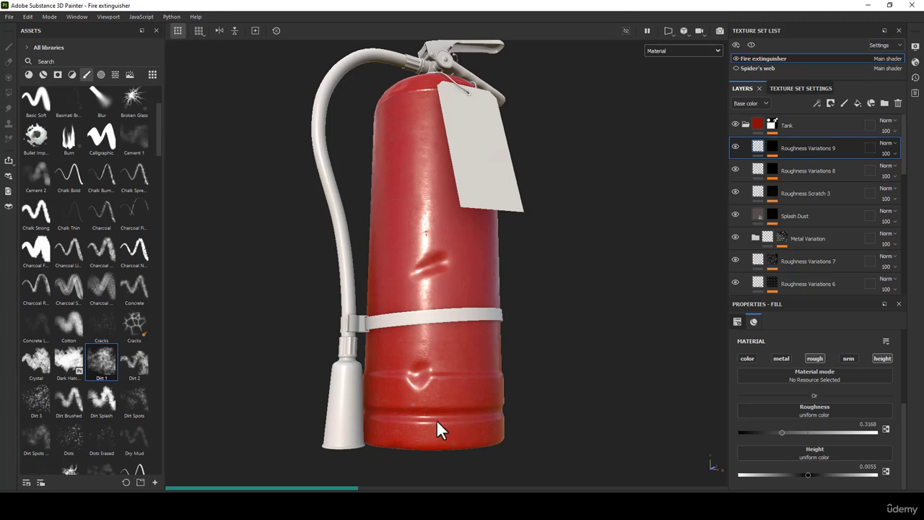
scroll(443, 109, "up", 3)
middle_click_drag(414, 135, 414, 312, "alt")
left_click_drag(414, 312, 419, 311, "alt")
middle_click_drag(418, 311, 388, 236, "alt")
right_click_drag(388, 235, 352, 240, "alt")
right_click_drag(389, 267, 367, 160, "alt")
mouse_move(370, 222)
left_mouse_down("alt")
mouse_move(327, 229)
mouse_move(373, 225)
left_mouse_up("alt")
middle_click_drag(374, 225, 368, 275, "alt")
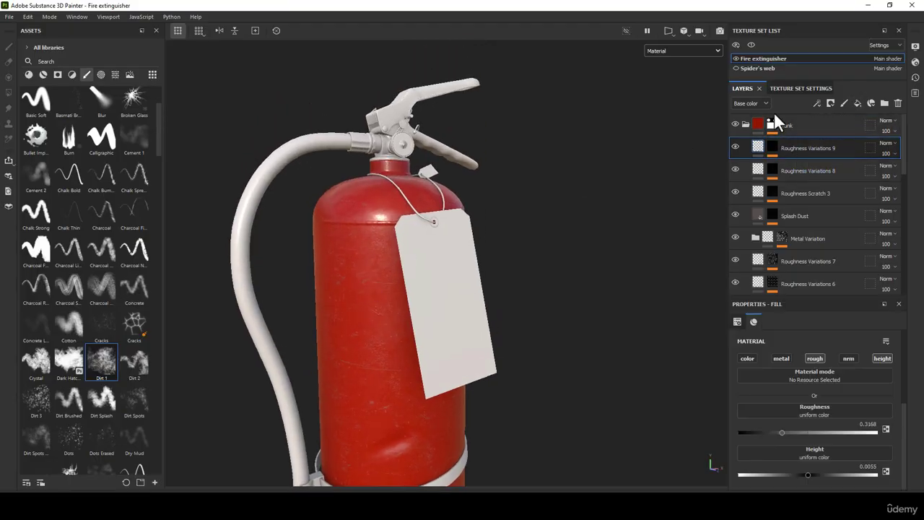
Search the smart materials for Rust and add the Rust material above Roughness Variations 9 in the Tank group.
left_click(43, 75)
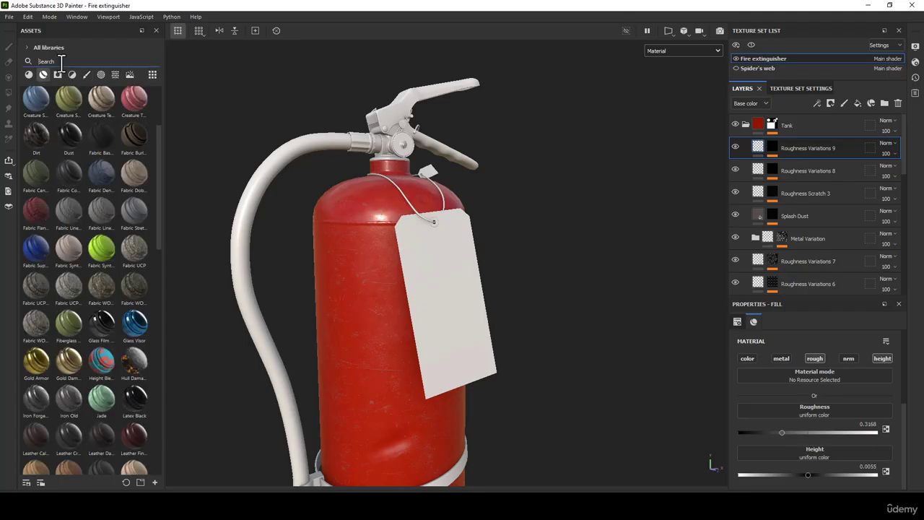
type("Rus")
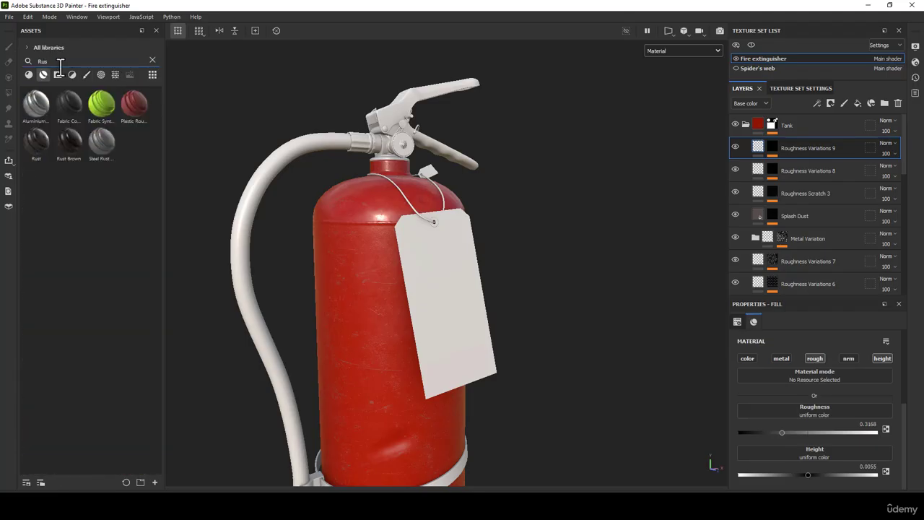
type("t")
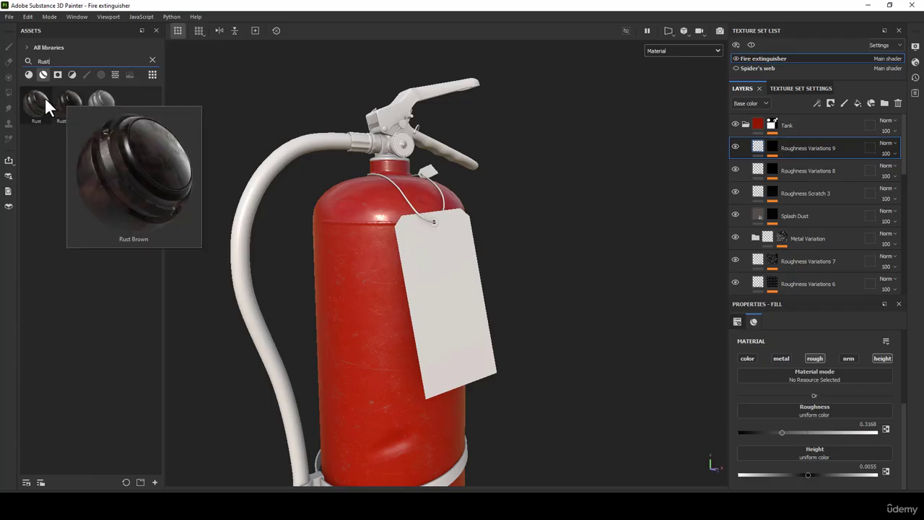
left_click_drag(44, 100, 758, 136)
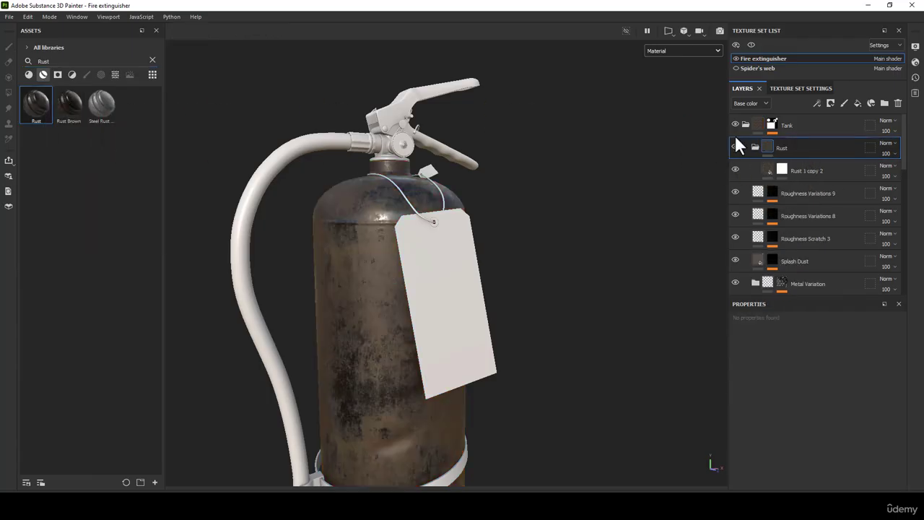
scroll(306, 251, "up", 2)
middle_click_drag(365, 289, 406, 174, "alt")
left_click_drag(405, 174, 392, 279, "alt")
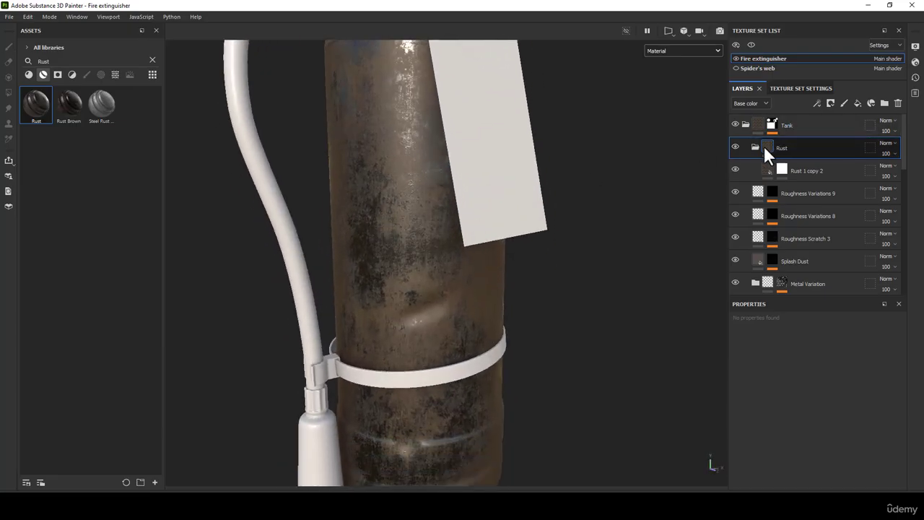
mouse_move(764, 147)
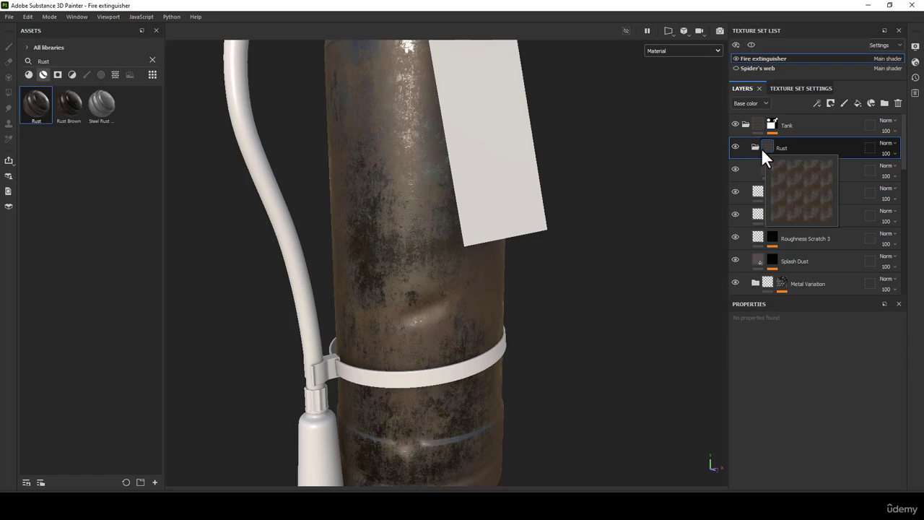
Move the Rust 1 copy 2 layer out of its Rust folder and delete the emptied folder.
left_click(767, 169)
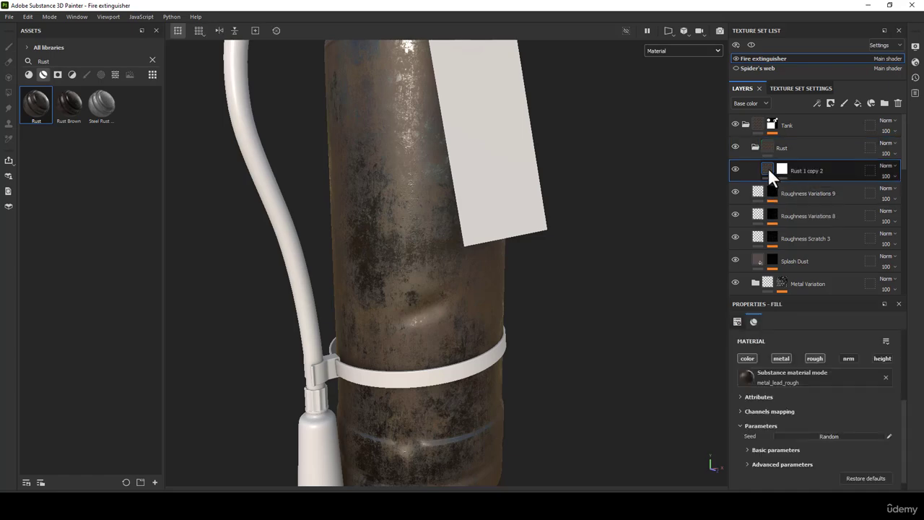
left_click_drag(768, 168, 769, 140)
left_click(793, 167)
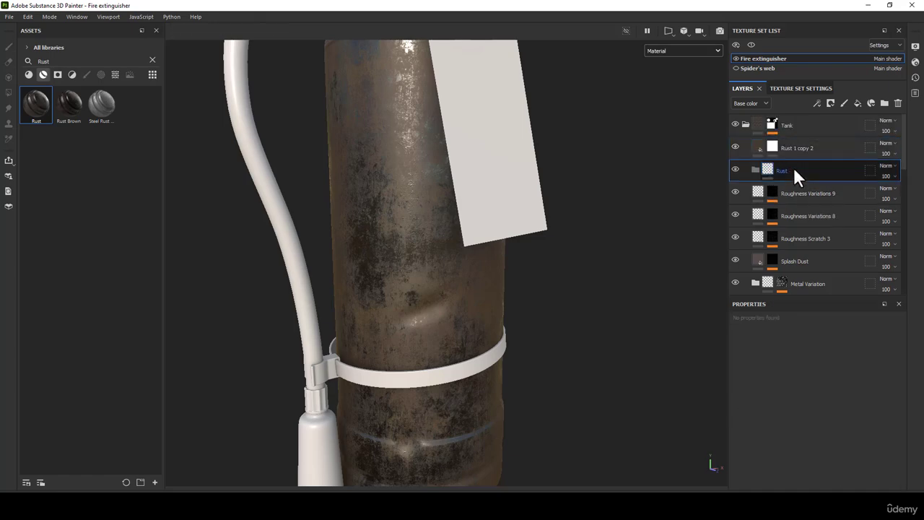
left_click(898, 103)
Set the metal roughness of the Rust 1 copy 2 fill to 0.4714.
left_click(758, 144)
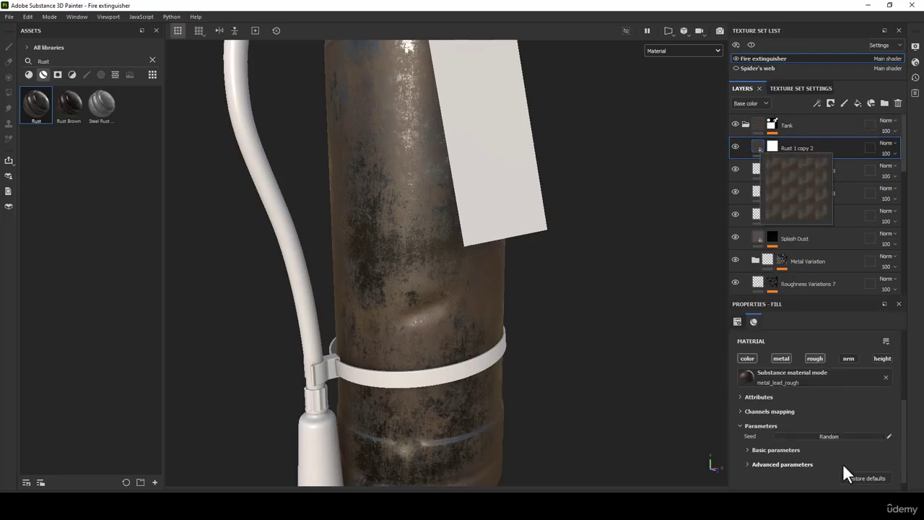
left_click(783, 451)
scroll(791, 427, "down", 1)
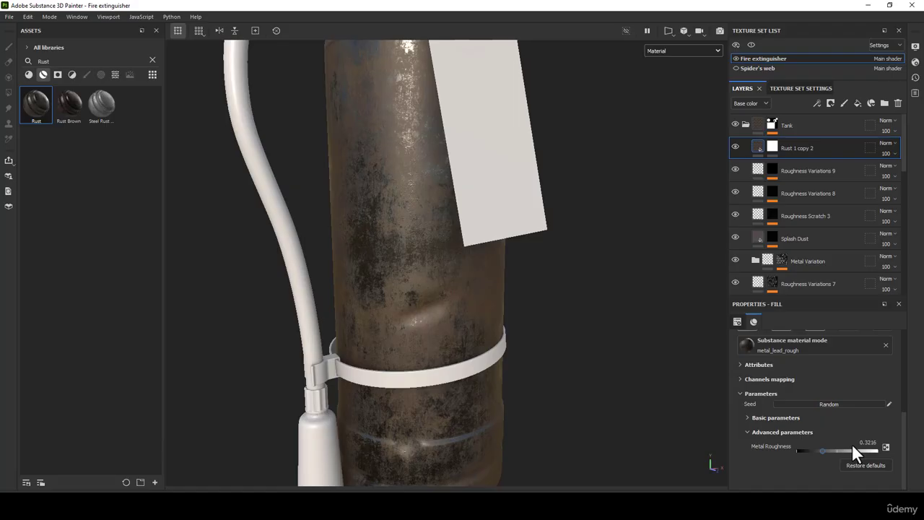
left_click_drag(822, 449, 835, 449)
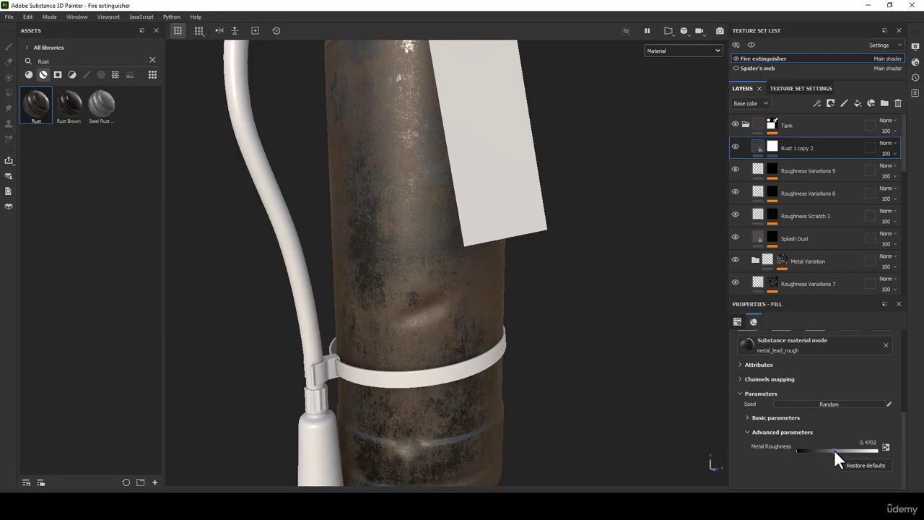
left_click(876, 443)
left_click(874, 442)
left_click_drag(872, 442, 880, 442)
type("14")
key("Return")
Set the rust material's height level to 0.41 in its basic parameters.
left_click_drag(404, 273, 421, 263, "alt")
middle_click_drag(421, 263, 488, 166, "alt")
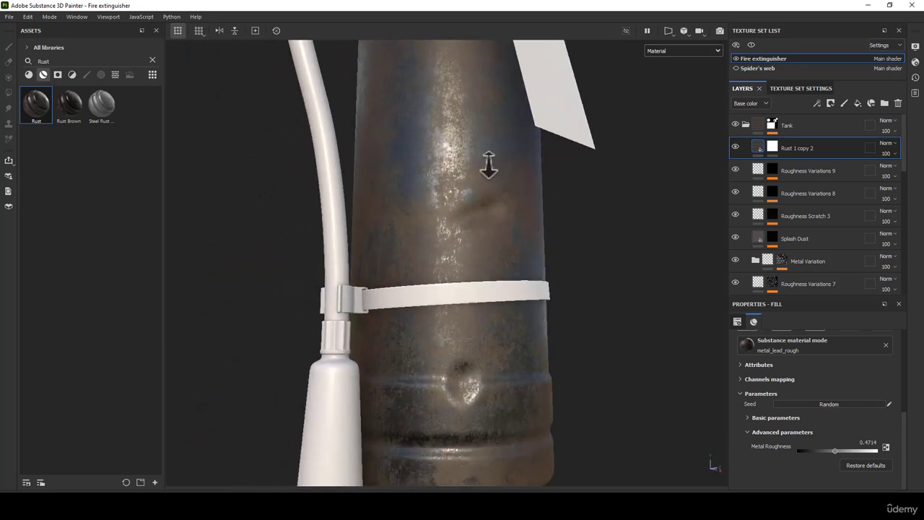
right_click_drag(489, 165, 468, 228, "alt")
middle_click_drag(469, 228, 443, 243, "alt")
left_click_drag(443, 243, 380, 186, "alt")
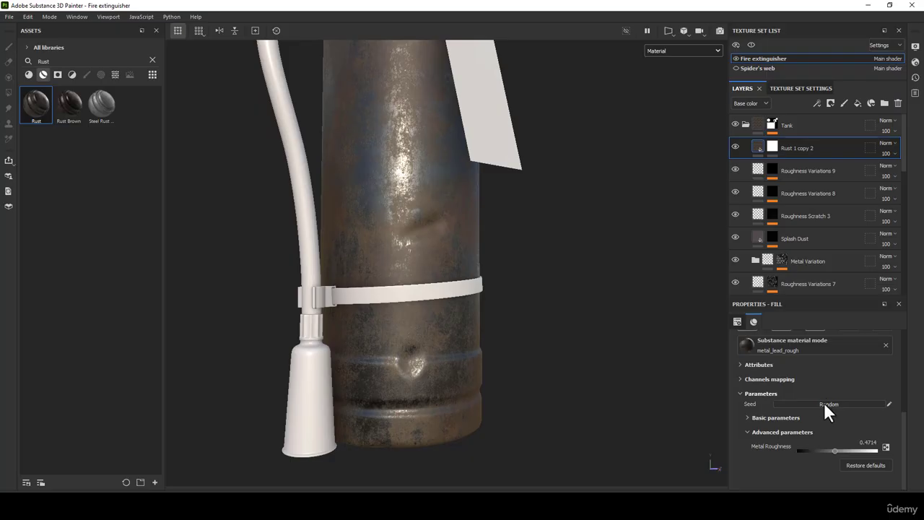
left_click(758, 417)
scroll(790, 417, "down", 1)
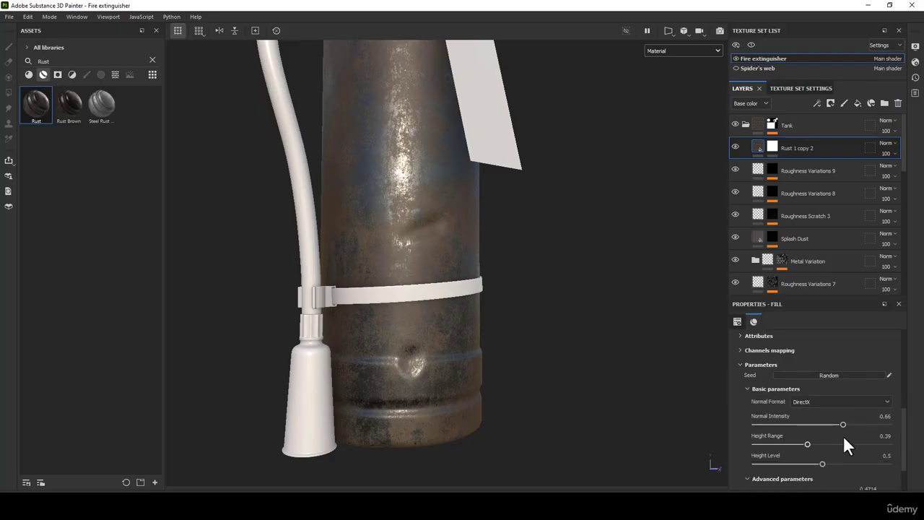
double_click(886, 454)
key("BackSpace")
type("0.41")
left_click(872, 478)
Set the rust material's height range to 0.28.
scroll(361, 246, "down", 3)
left_click_drag(361, 246, 343, 231, "alt")
middle_click_drag(343, 231, 374, 233, "alt")
right_click_drag(374, 233, 388, 289, "alt")
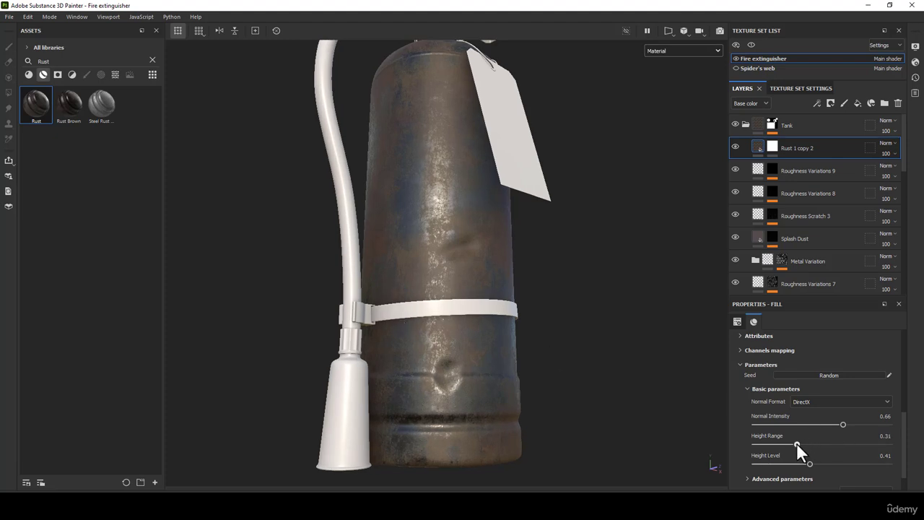
left_click_drag(796, 442, 791, 442)
Examine the rust surface up close and across the whole tank.
scroll(436, 306, "down", 2)
left_click_drag(437, 306, 401, 317, "alt")
scroll(435, 288, "up", 5)
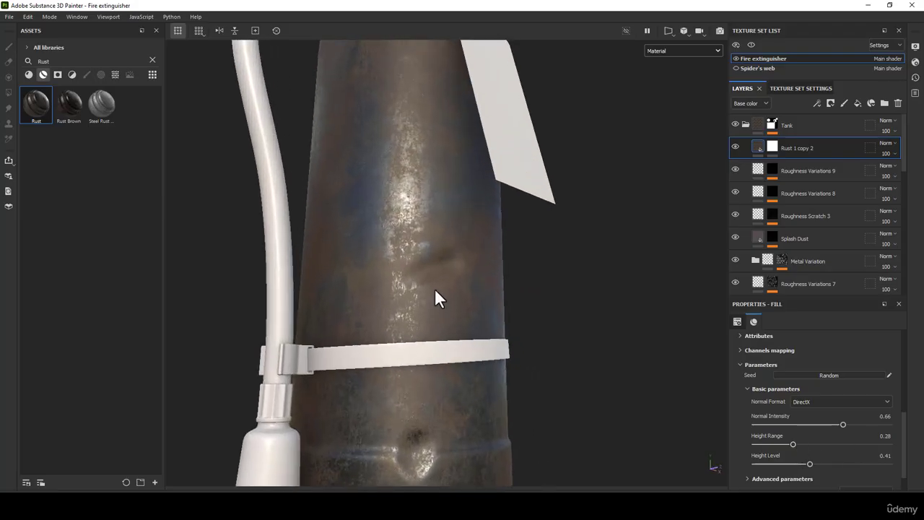
right_click_drag(444, 276, 485, 455, "alt")
left_click_drag(418, 290, 441, 275, "alt")
middle_click_drag(332, 129, 367, 264, "alt")
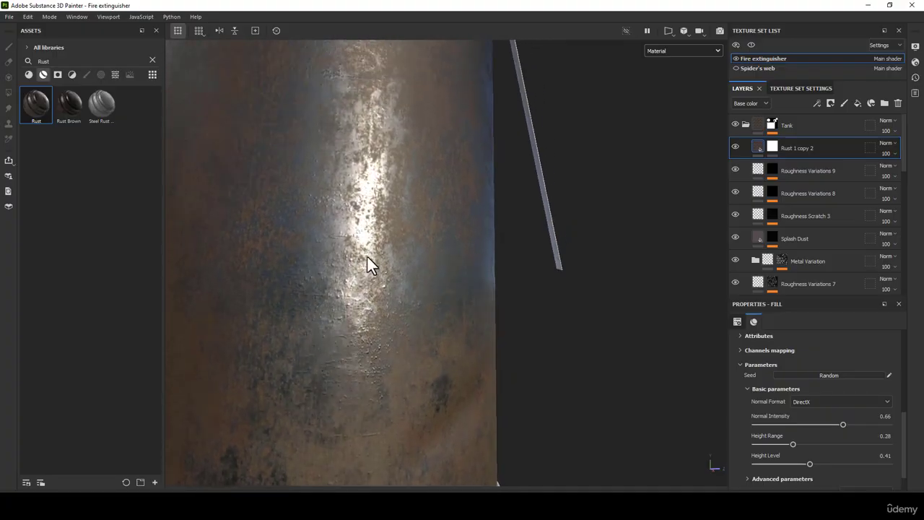
left_click_drag(368, 264, 365, 186, "alt")
scroll(433, 242, "down", 4)
left_click_drag(434, 243, 383, 224, "alt")
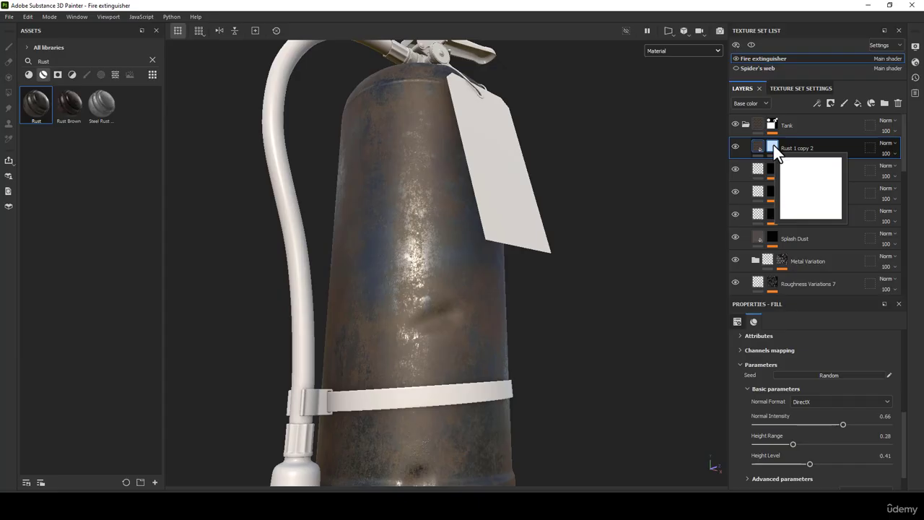
Give Rust 1 copy 2 a black mask and add a Metal Edge Wear generator to it.
scroll(855, 397, "down", 3)
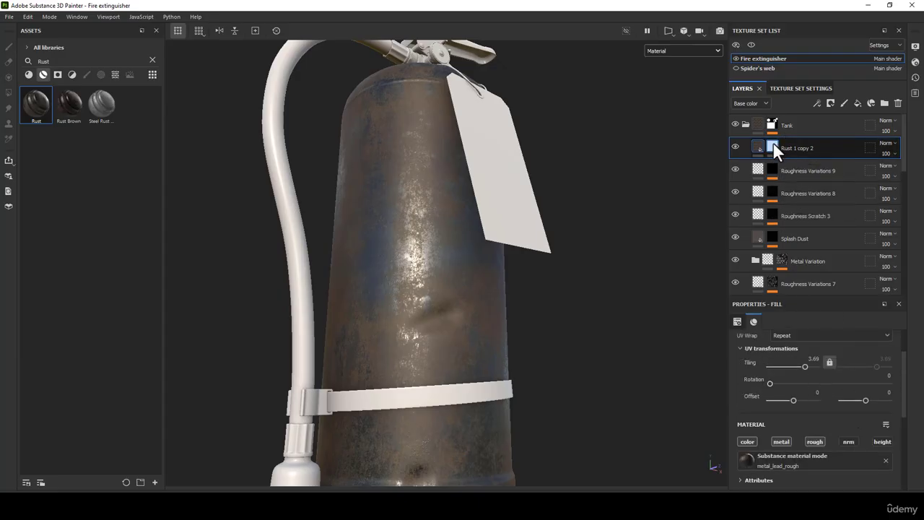
right_click(770, 145)
left_click(811, 19)
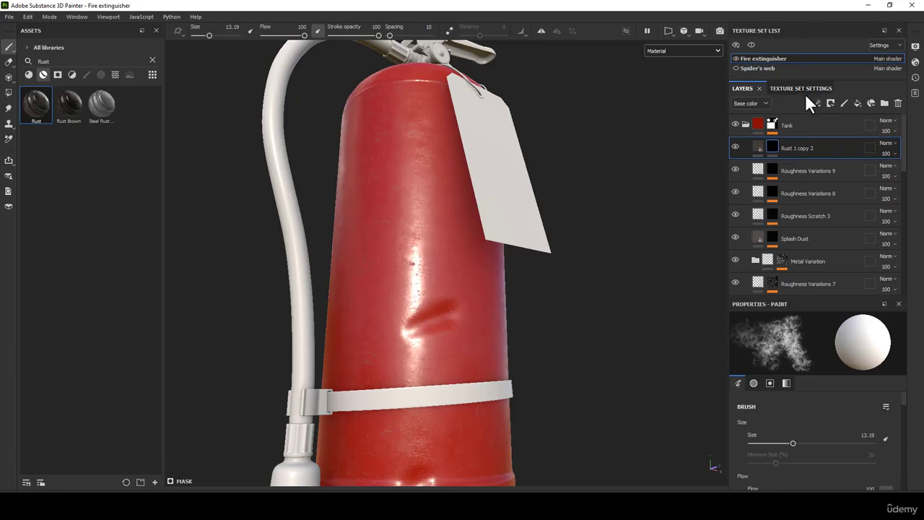
right_click(775, 146)
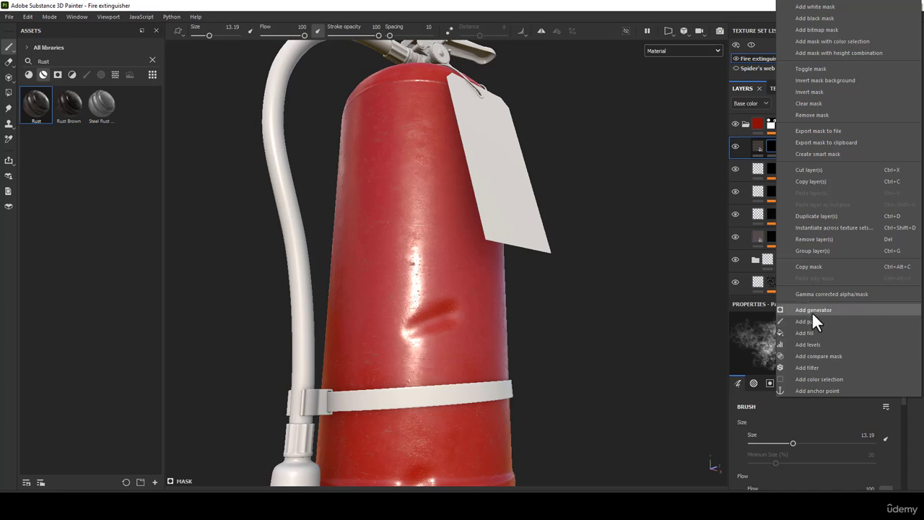
left_click(812, 311)
left_click(814, 348)
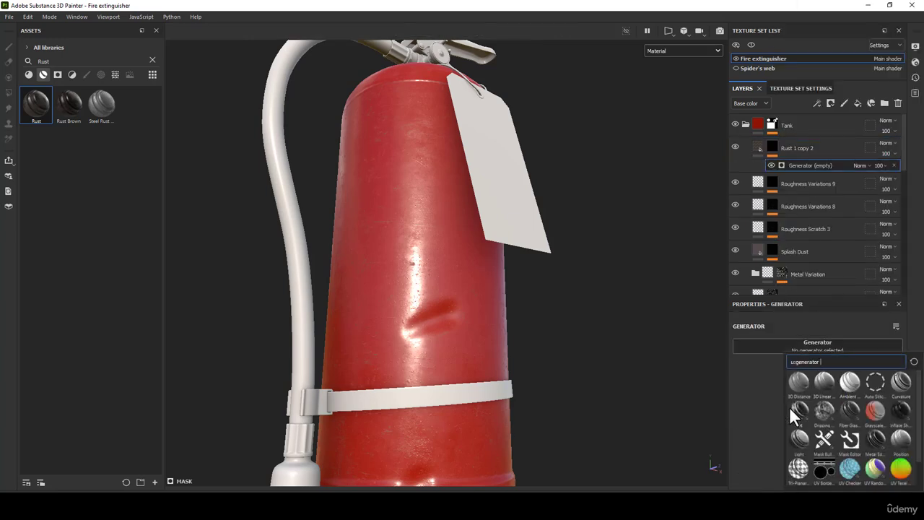
mouse_move(871, 452)
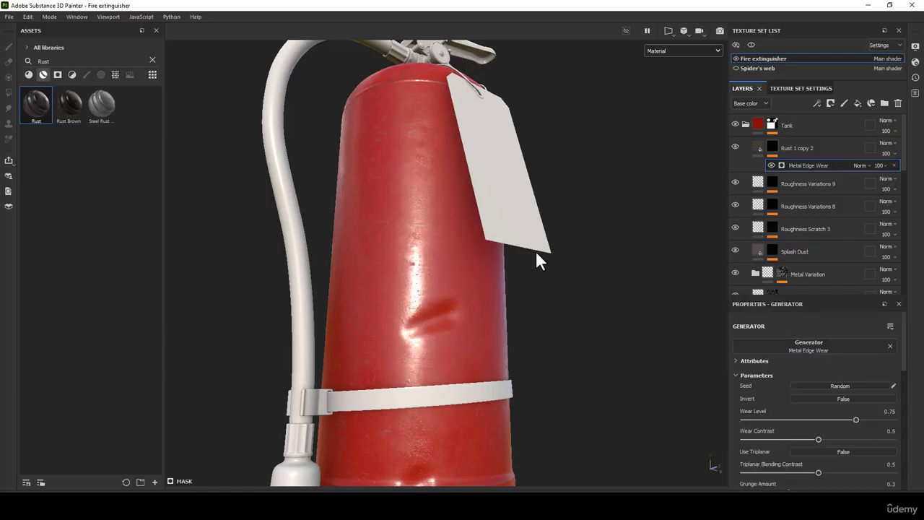
Set the Metal Edge Wear generator's wear level to 0.81 and wear contrast to 0.66.
scroll(503, 200, "down", 3)
middle_click_drag(466, 266, 476, 147, "alt")
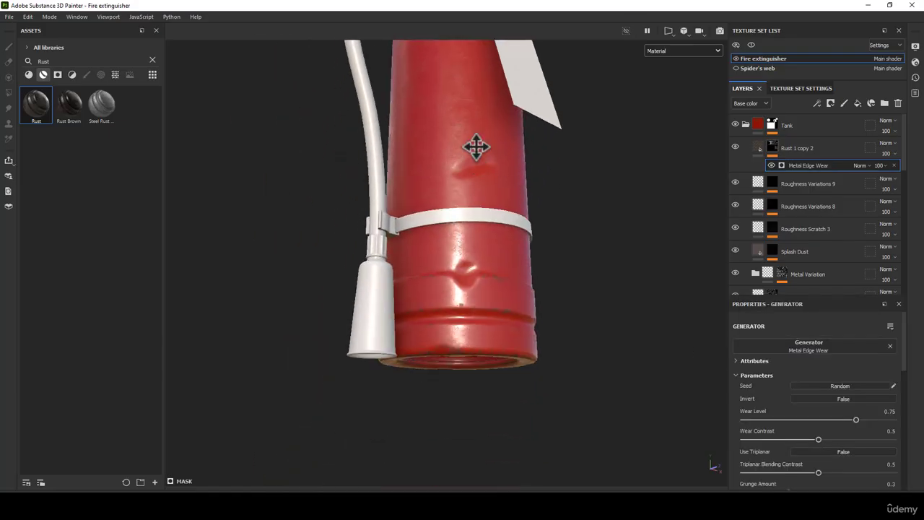
scroll(547, 375, "up", 3)
left_click_drag(547, 375, 488, 282, "alt")
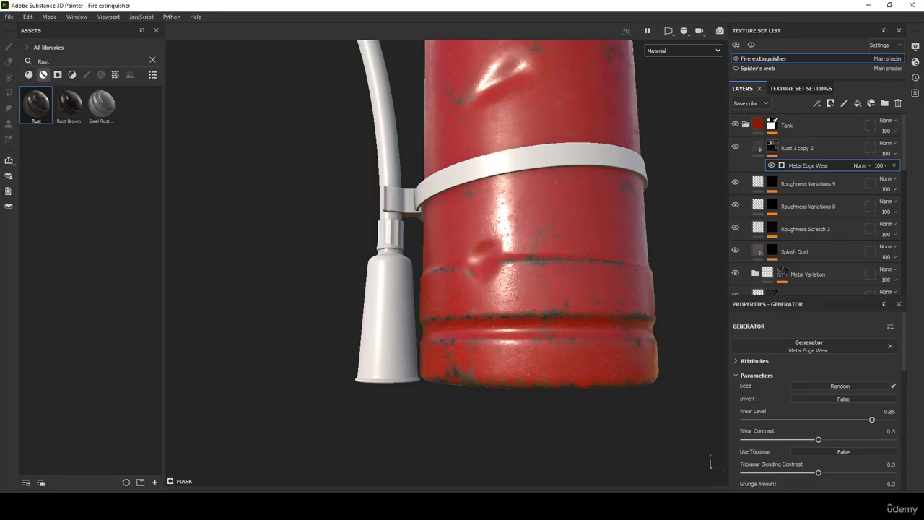
left_click(869, 420)
left_click_drag(835, 440, 798, 431)
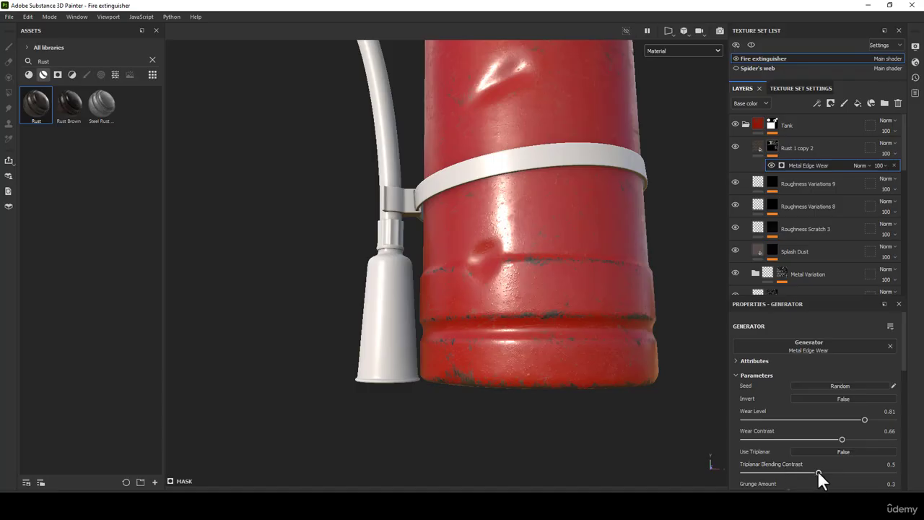
Set the generator's triplanar blending contrast to 0.49 and grunge amount to 0.34.
left_click_drag(819, 474, 816, 474)
scroll(817, 426, "down", 2)
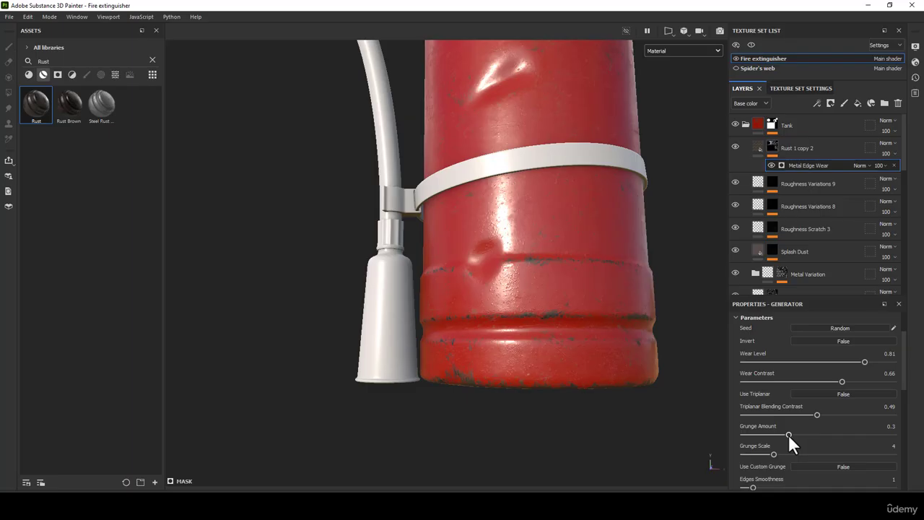
left_click_drag(789, 437, 791, 437)
Set the generator's ambient occlusion masking to 0.2 and edges smoothness to 0, and check the wear around the tank.
scroll(791, 439, "down", 1)
scroll(814, 423, "down", 2)
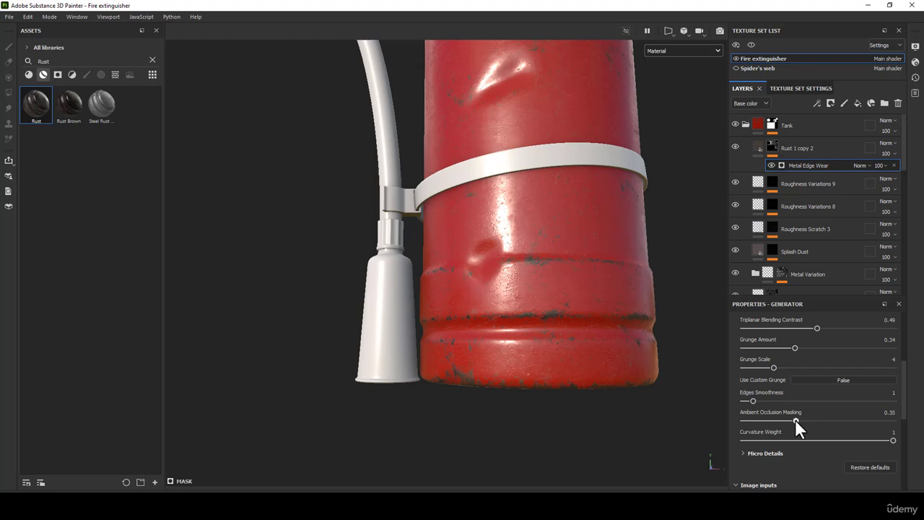
left_click_drag(783, 420, 773, 421)
left_click_drag(751, 399, 680, 396)
left_click_drag(635, 289, 487, 324, "alt")
middle_click_drag(487, 324, 477, 197, "alt")
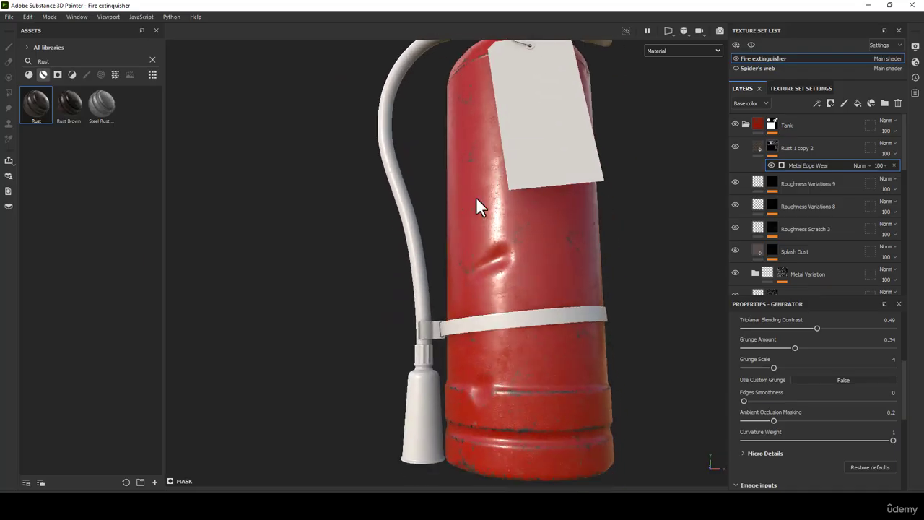
right_click_drag(477, 260, 478, 217, "alt")
middle_click_drag(502, 318, 477, 239, "alt")
right_click_drag(477, 239, 480, 332, "alt")
left_click_drag(491, 346, 520, 303, "alt")
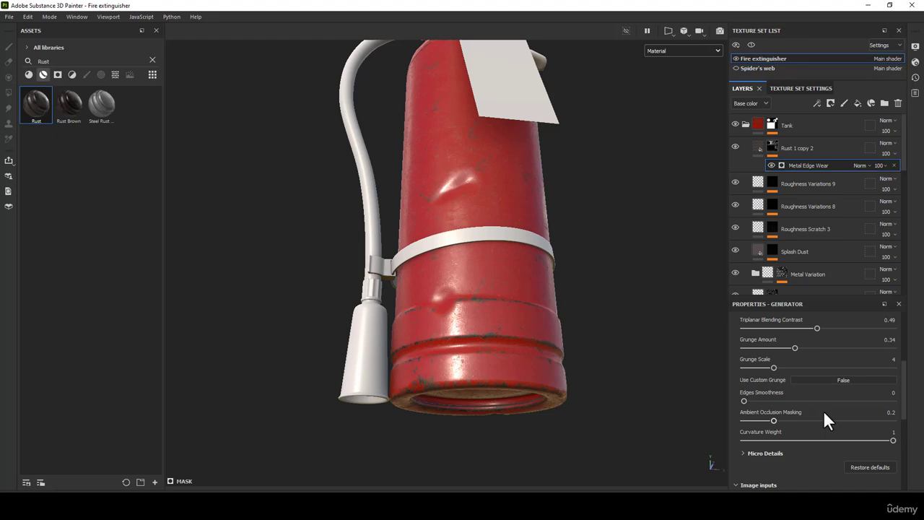
Review the generator's Micro Details settings and examine the rusted wear over the tank's upper part.
scroll(823, 413, "down", 2)
left_click(752, 424)
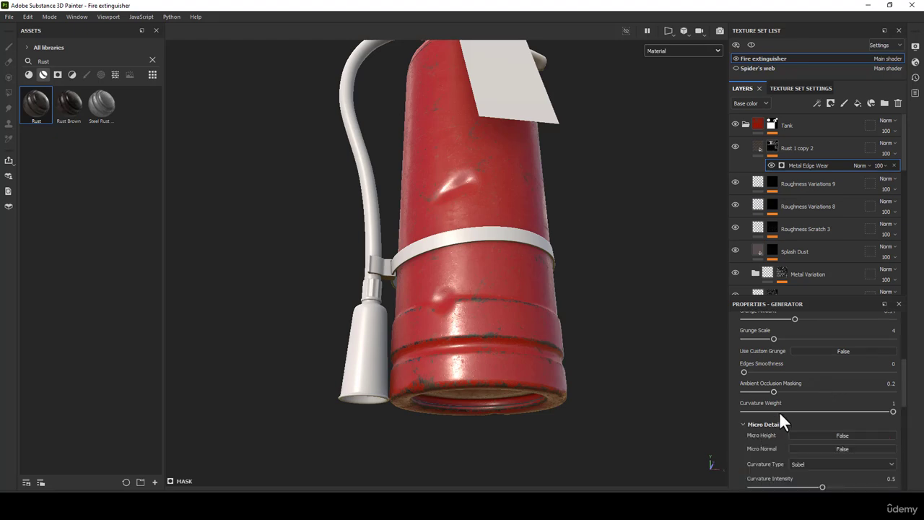
scroll(787, 415, "down", 2)
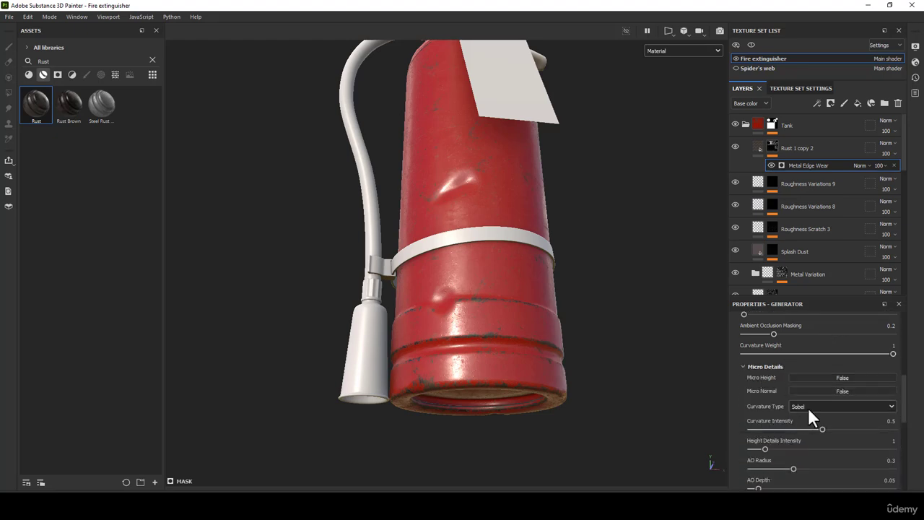
scroll(833, 419, "down", 1)
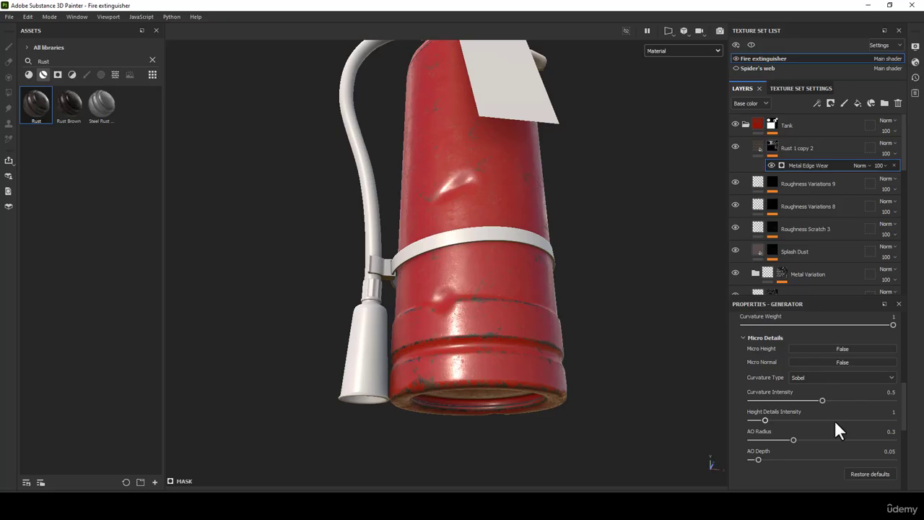
scroll(807, 426, "up", 1)
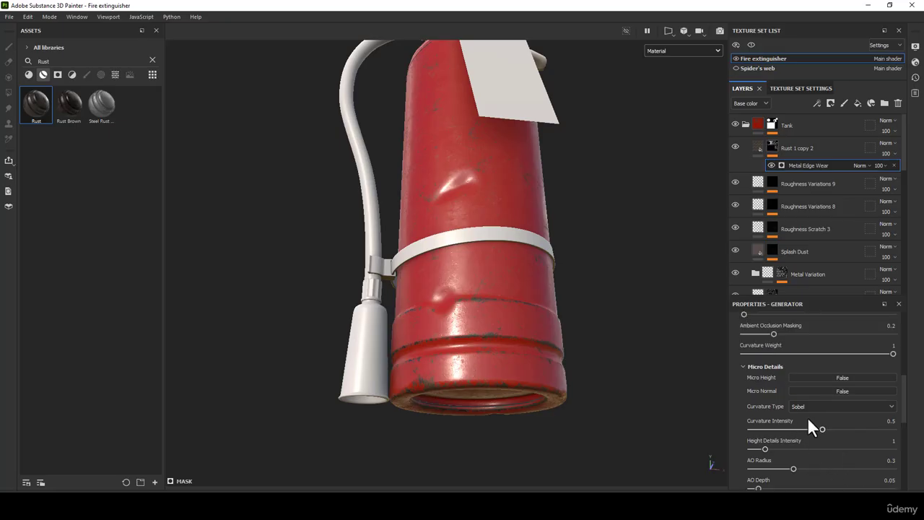
left_click(747, 366)
scroll(447, 209, "up", 3)
middle_click_drag(411, 180, 427, 300, "alt")
scroll(436, 199, "down", 3)
left_click_drag(436, 199, 374, 121, "alt")
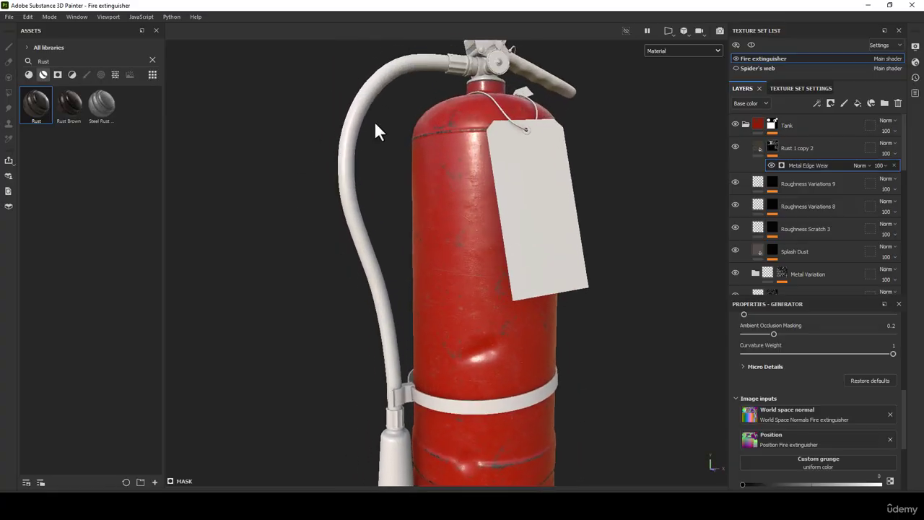
Add a paint effect above Metal Edge Wear in the rust layer's mask and inspect the tank down to its base.
right_click(774, 145)
left_click(824, 321)
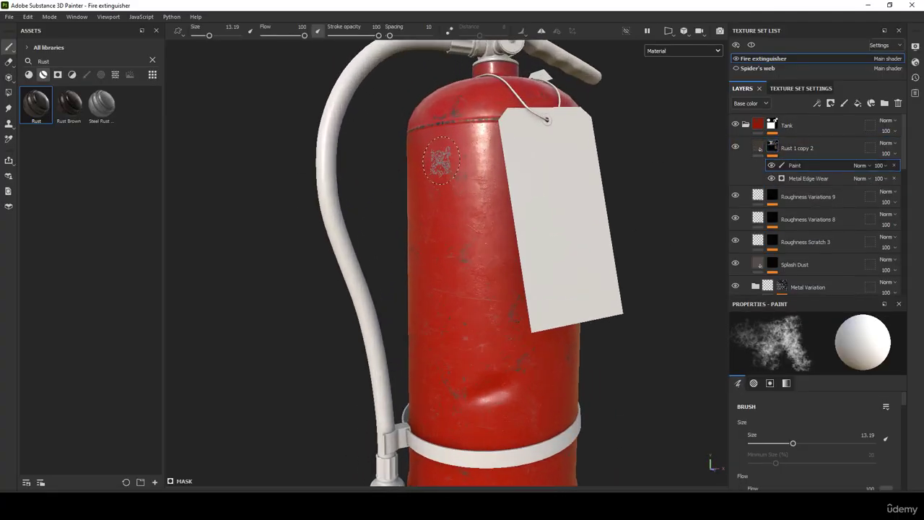
scroll(440, 160, "up", 3)
middle_click_drag(469, 226, 524, 253, "alt")
left_click_drag(527, 255, 533, 198, "alt")
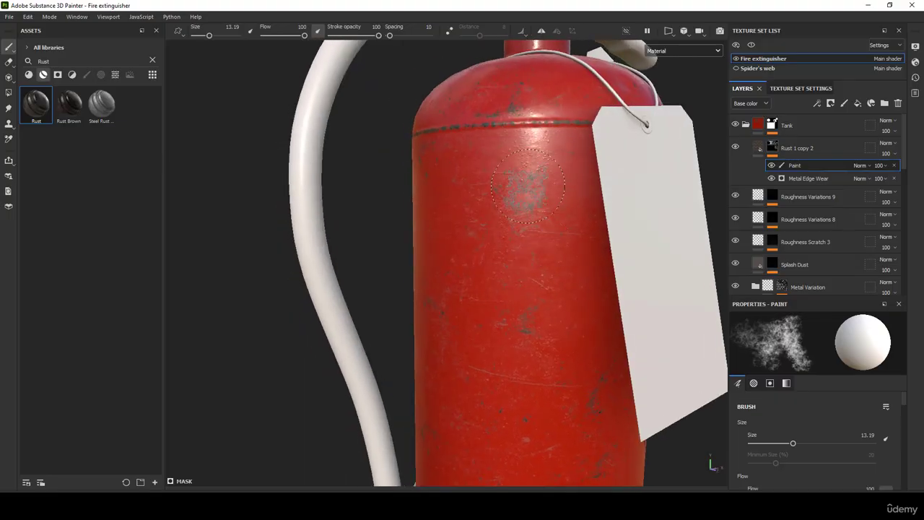
middle_click_drag(528, 187, 515, 57, "alt")
left_click_drag(515, 233, 457, 145, "alt")
middle_click_drag(458, 144, 427, 132, "alt")
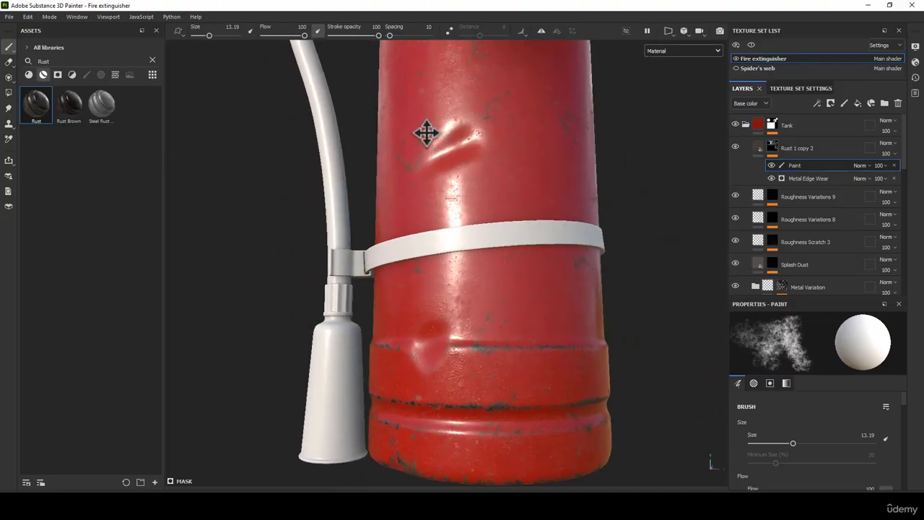
mouse_move(426, 133)
left_mouse_down("alt")
mouse_move(469, 180)
mouse_move(299, 231)
mouse_move(279, 299)
mouse_move(390, 297)
mouse_move(517, 377)
mouse_move(497, 345)
mouse_move(707, 356)
left_mouse_up("alt")
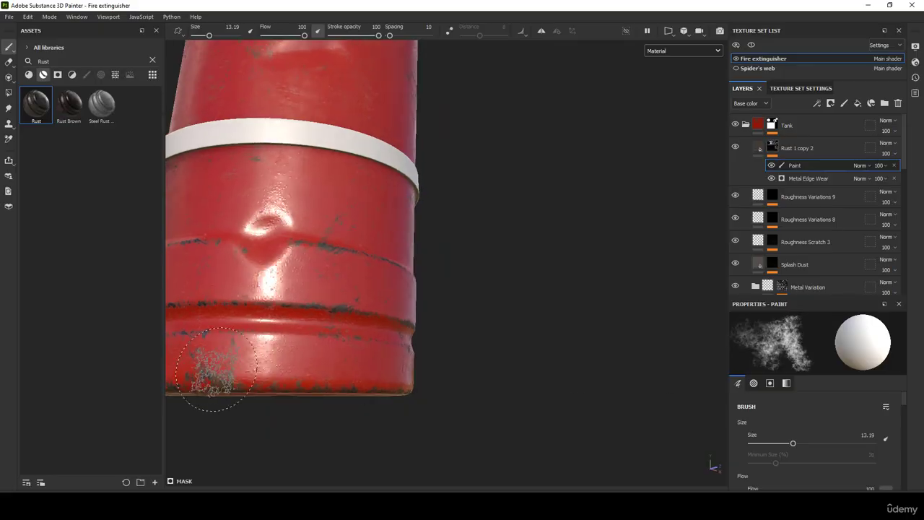
Inspect the rust wear around the lower part and base of the tank.
middle_click_drag(287, 351, 395, 363, "alt")
left_click_drag(395, 363, 212, 350, "alt")
middle_click_drag(510, 286, 436, 246, "alt")
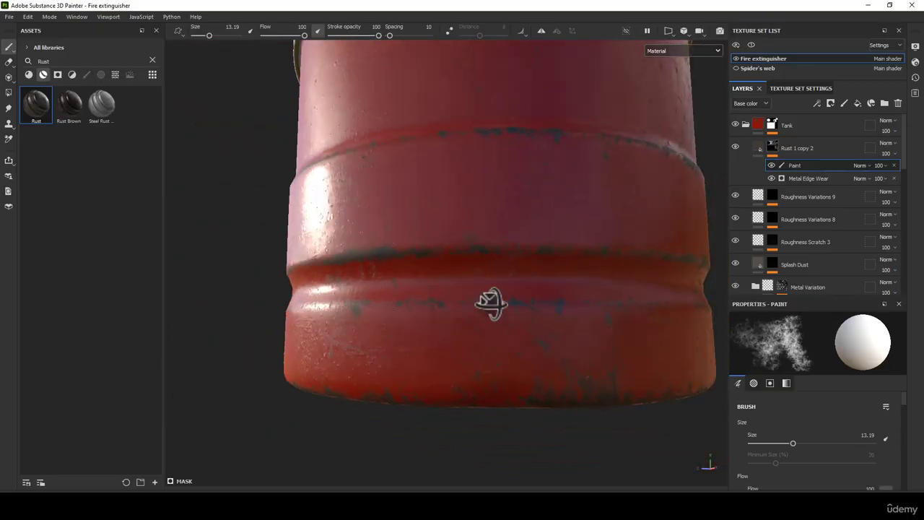
left_click_drag(492, 303, 485, 297, "alt")
right_click_drag(485, 297, 440, 177, "alt")
mouse_move(546, 337)
right_mouse_down("shift")
mouse_move(536, 340)
mouse_move(553, 374)
mouse_move(544, 371)
mouse_move(556, 365)
right_mouse_up("shift")
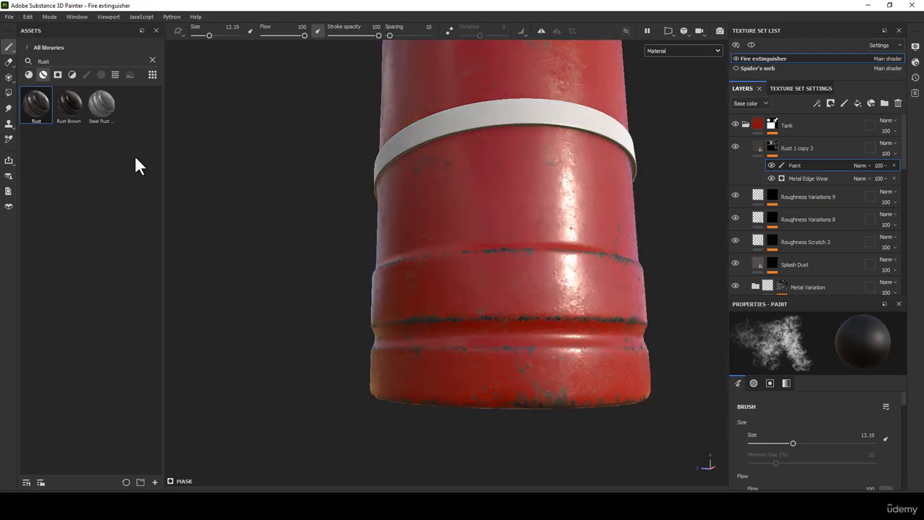
Clear the asset search and choose the Dirt Splash brush with its size reduced to 9.3.
left_click(152, 60)
left_click(89, 72)
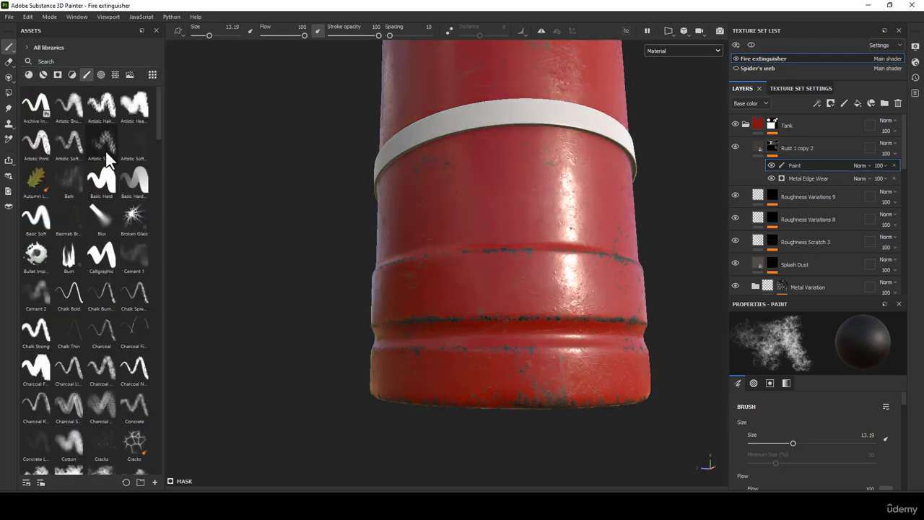
scroll(103, 166, "down", 15)
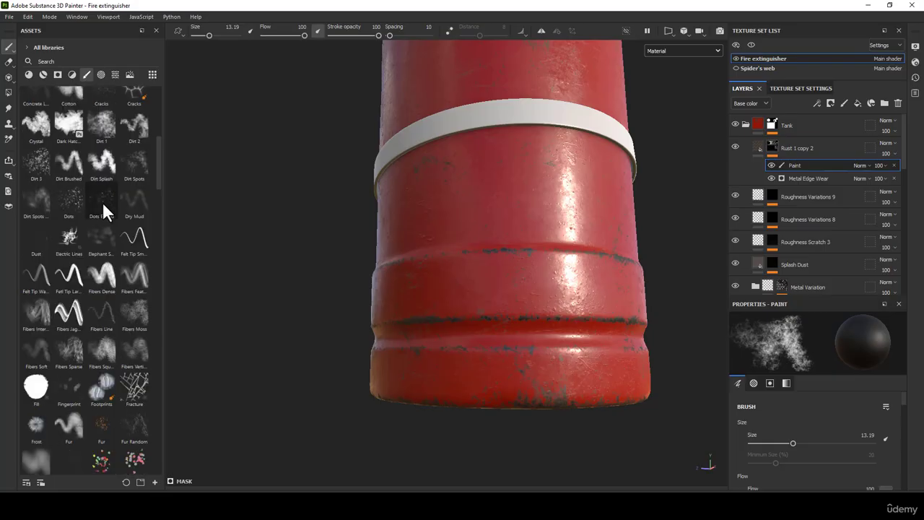
scroll(104, 205, "up", 5)
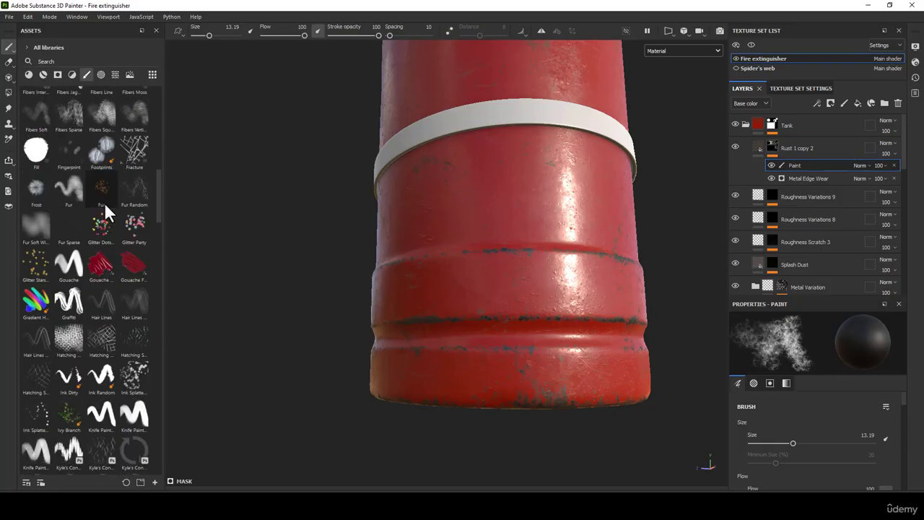
mouse_move(105, 207)
scroll(105, 204, "up", 5)
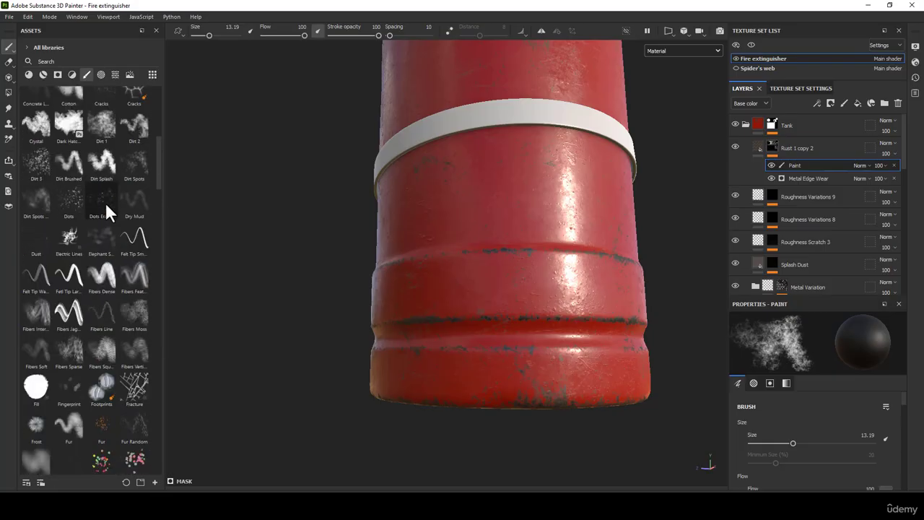
mouse_move(105, 181)
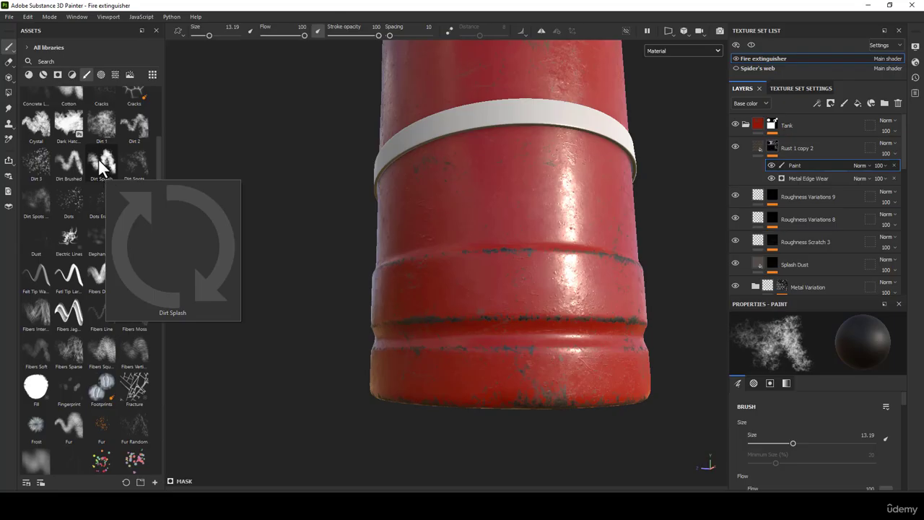
left_click(103, 162)
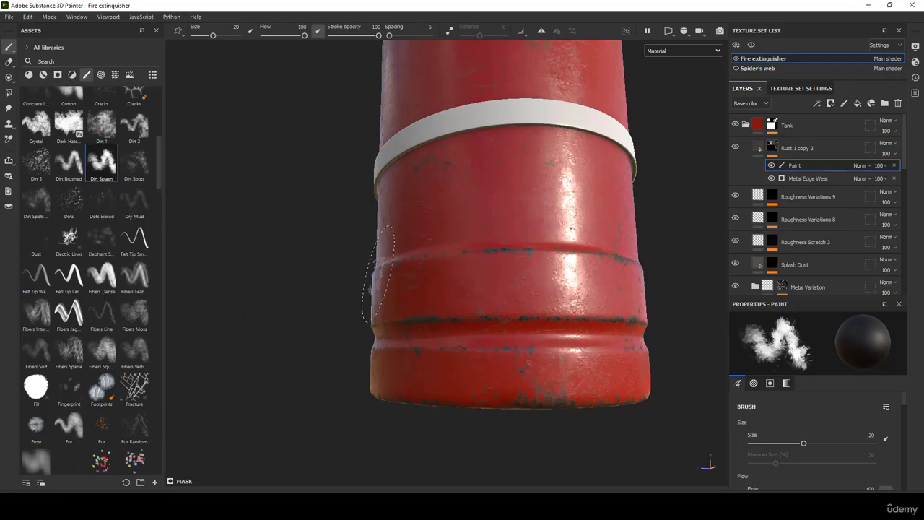
key("bracketleft")
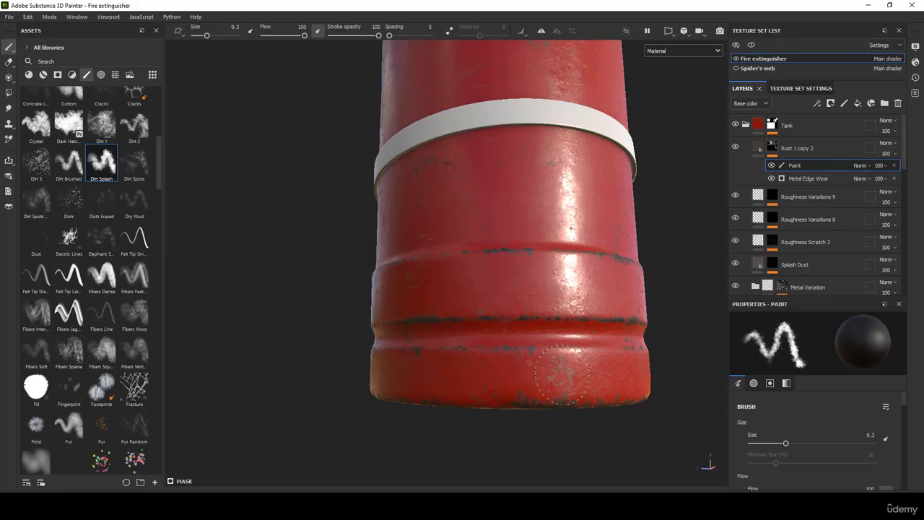
Examine the rust wear around the tank's base and up the body from several sides.
scroll(454, 286, "down", 2)
left_click_drag(454, 286, 579, 319, "alt")
middle_click_drag(349, 311, 461, 311, "alt")
scroll(461, 311, "up", 2)
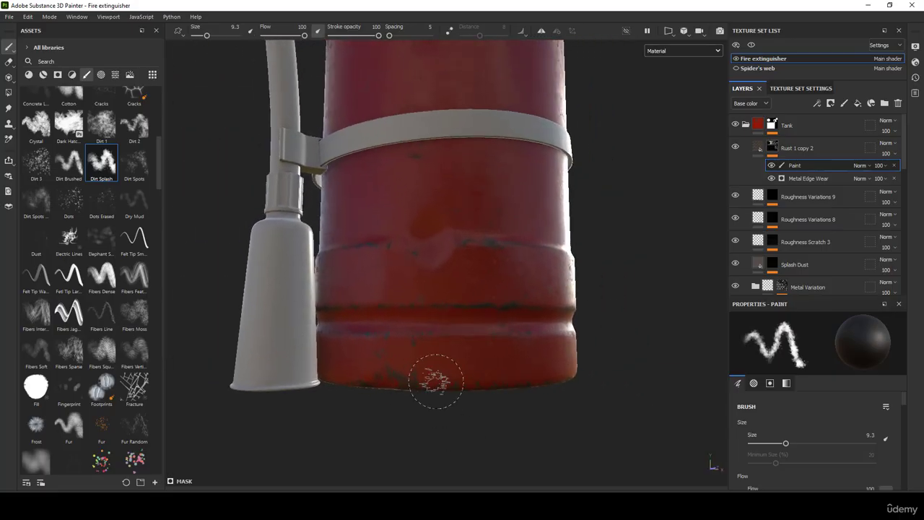
left_click_drag(434, 383, 440, 354, "alt")
right_click_drag(440, 354, 357, 353, "shift")
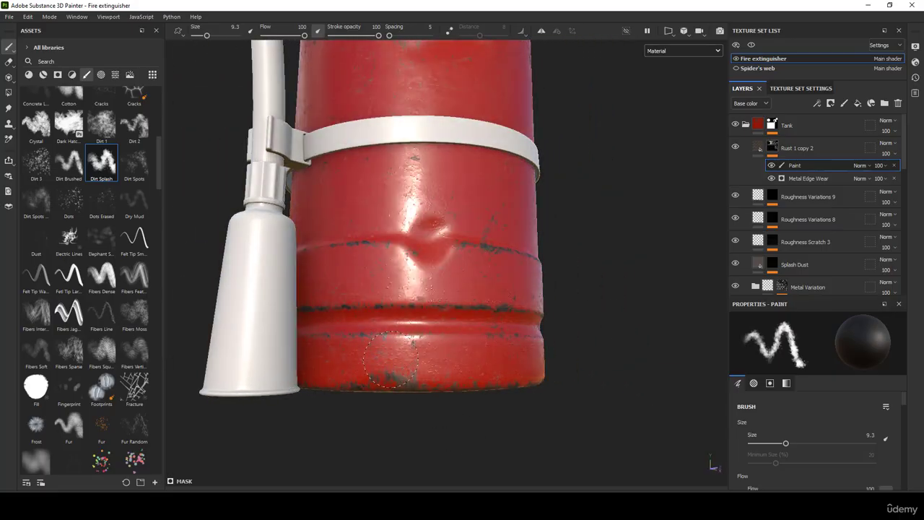
scroll(427, 268, "down", 2)
middle_click_drag(427, 94, 428, 308, "alt")
left_click_drag(429, 309, 413, 306, "alt")
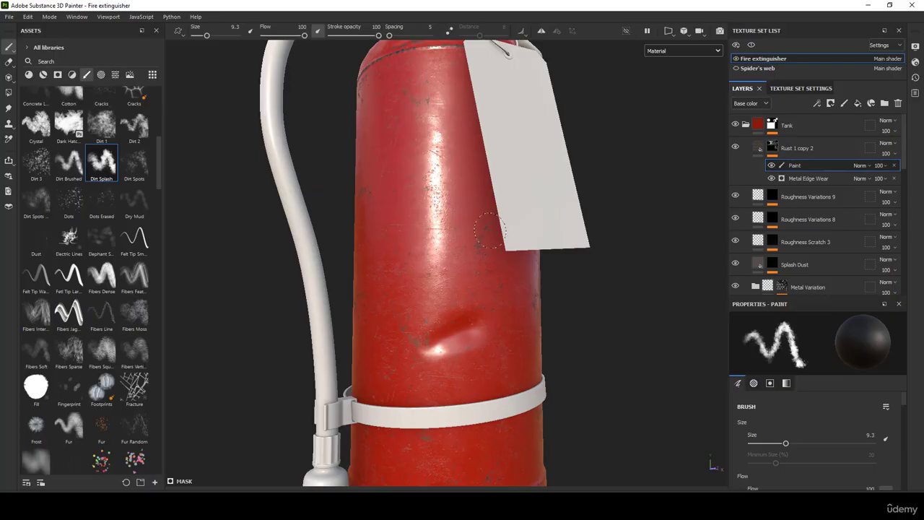
left_click_drag(477, 228, 543, 287, "alt")
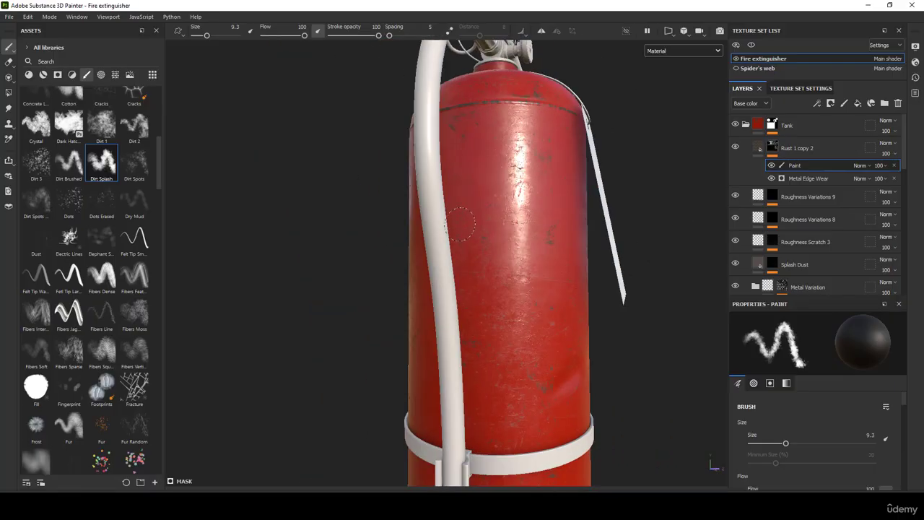
left_click_drag(518, 225, 633, 241, "alt")
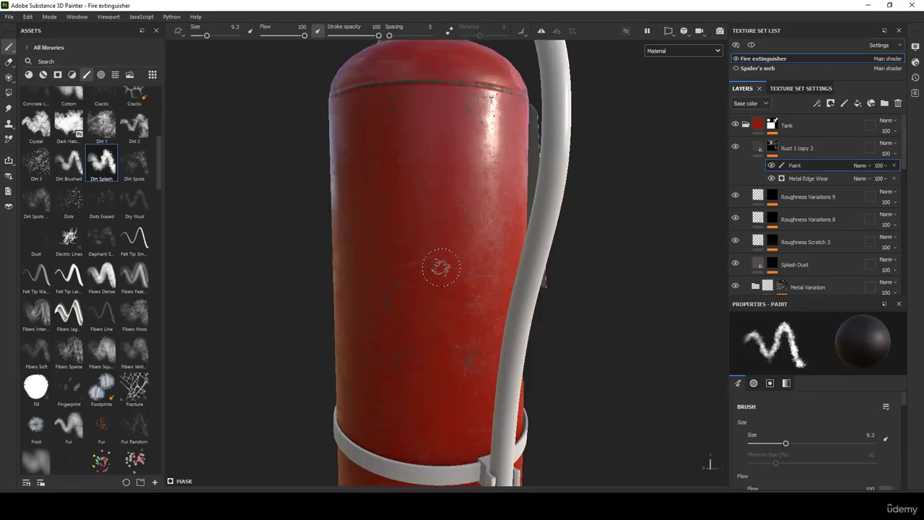
Enlarge the Dirt Splash brush to 33.02 and check the rust around the whole extinguisher body.
mouse_move(437, 267)
left_mouse_down("alt")
mouse_move(392, 274)
mouse_move(374, 309)
mouse_move(402, 286)
left_mouse_up("alt")
right_click_drag(402, 287, 441, 287, "ctrl")
left_click_drag(473, 274, 425, 263, "alt")
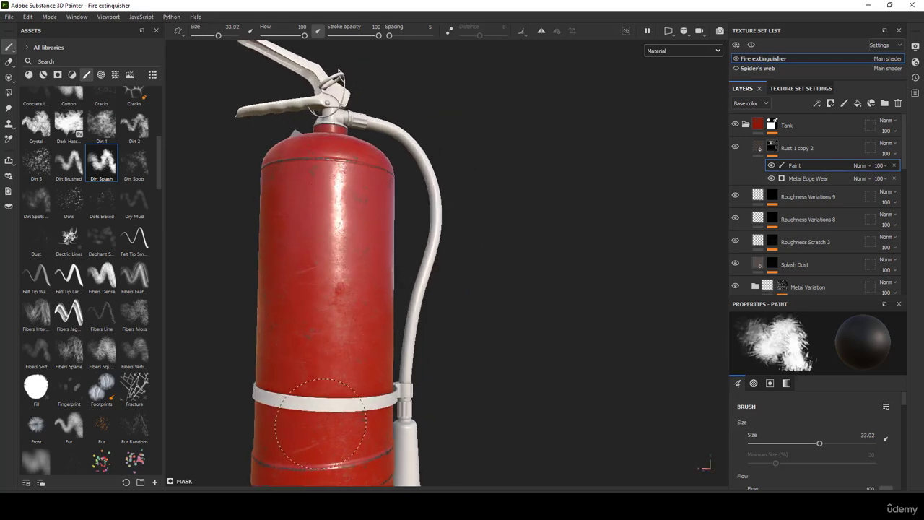
mouse_move(300, 311)
left_mouse_down("alt")
mouse_move(575, 346)
mouse_move(528, 340)
left_mouse_up("alt")
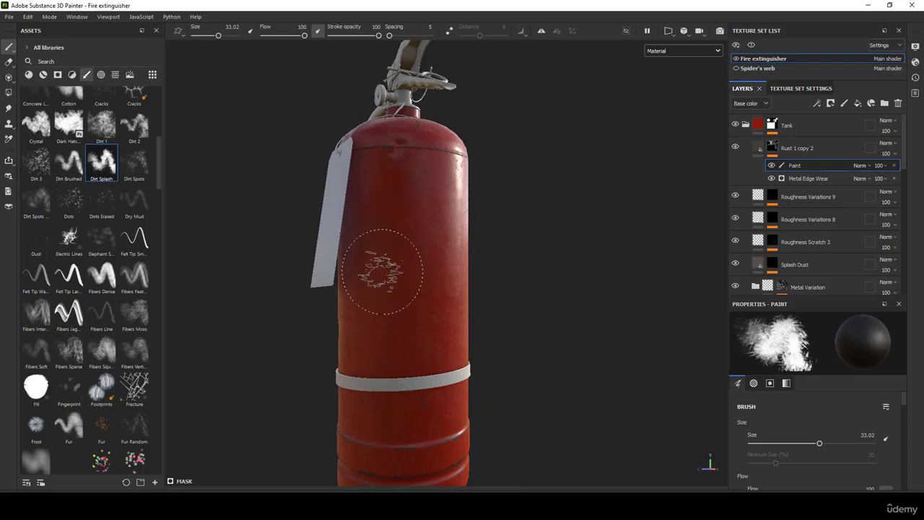
left_click_drag(359, 360, 392, 281, "ctrl+alt")
left_click_drag(404, 340, 423, 295, "alt")
right_click_drag(430, 339, 385, 339, "shift")
left_click_drag(418, 225, 501, 417, "ctrl+alt")
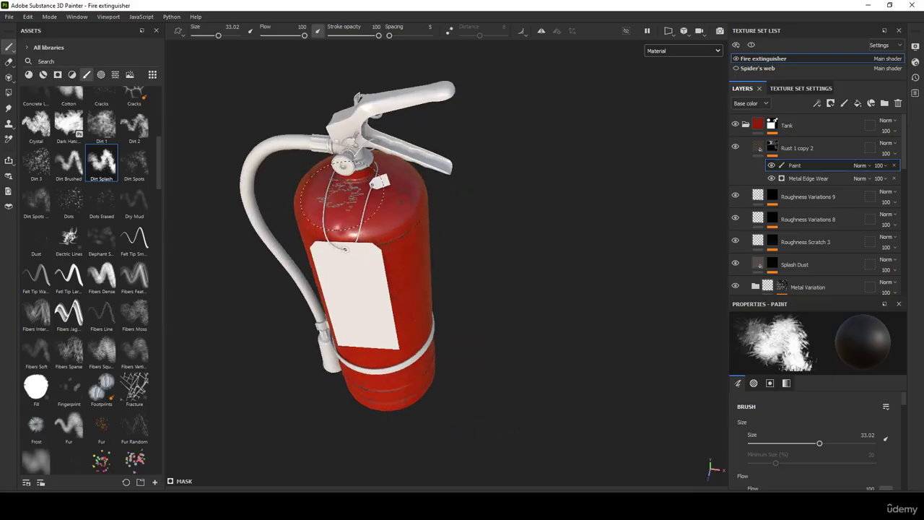
Reduce the brush size to 6.08 for close work on the shoulder of the tank.
mouse_move(345, 241)
right_mouse_down("alt")
mouse_move(431, 469)
mouse_move(523, 472)
right_mouse_up("alt")
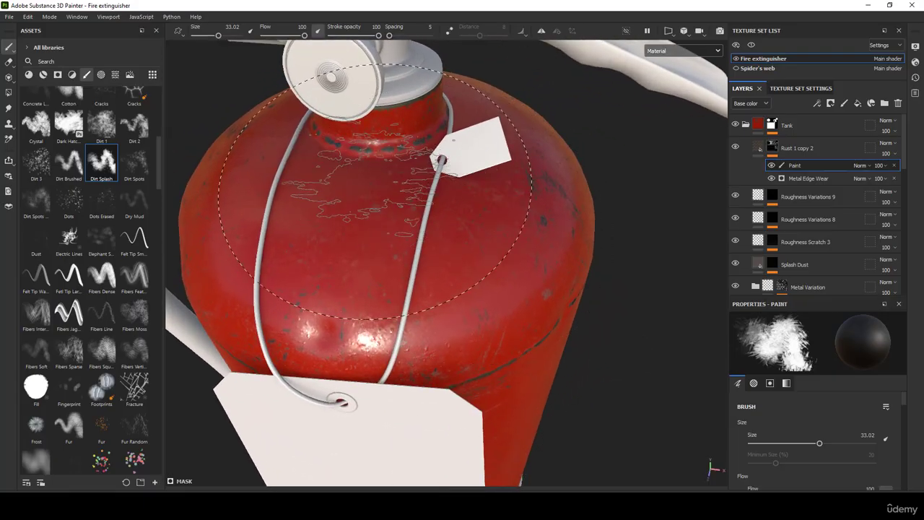
left_click_drag(360, 274, 498, 206, "ctrl+alt")
mouse_move(498, 285)
left_mouse_down("alt")
mouse_move(567, 216)
mouse_move(586, 215)
left_mouse_up("alt")
left_click_drag(358, 298, 447, 227, "ctrl+alt")
mouse_move(418, 274)
right_mouse_down("ctrl")
mouse_move(361, 280)
mouse_move(442, 265)
right_mouse_up("ctrl")
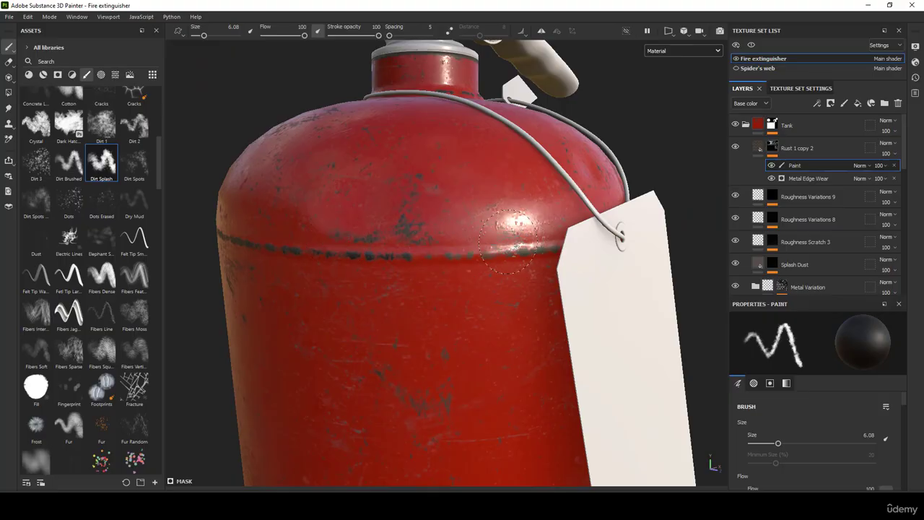
Examine the rust along the seam around the tank's shoulder from all sides.
right_click_drag(313, 242, 287, 250, "alt")
left_click_drag(286, 250, 586, 275, "alt")
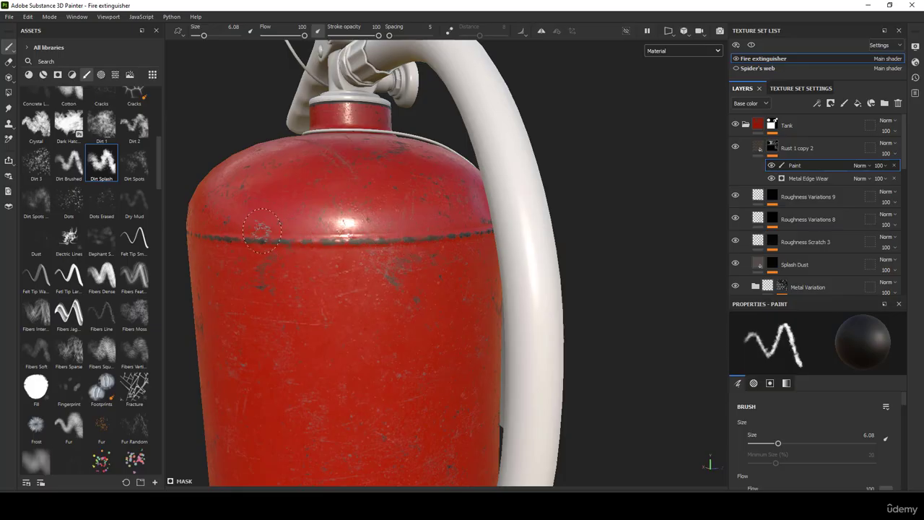
left_click_drag(261, 230, 462, 295, "alt")
middle_click_drag(462, 296, 510, 294, "alt")
right_click_drag(509, 295, 410, 382, "alt")
right_click_drag(433, 319, 393, 316, "shift")
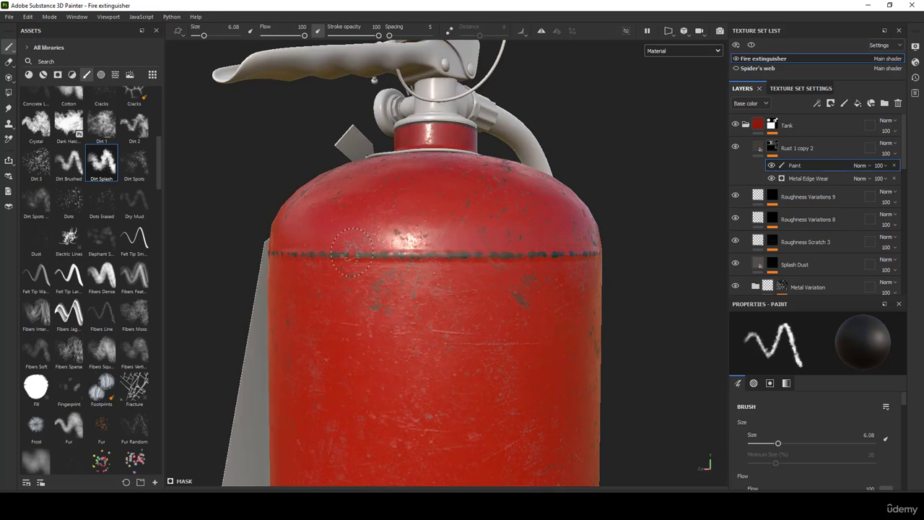
right_click_drag(451, 256, 445, 330, "alt")
middle_click_drag(445, 331, 476, 303, "alt")
left_click_drag(476, 303, 625, 280, "alt")
left_click_drag(297, 188, 390, 216, "alt")
right_click_drag(390, 217, 484, 249, "alt")
right_click_drag(422, 221, 417, 222, "alt")
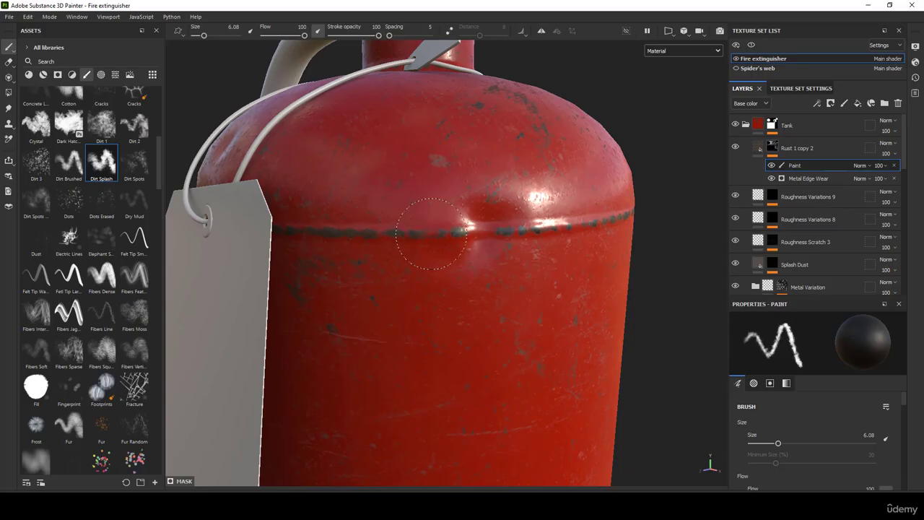
right_click_drag(322, 233, 384, 227, "alt")
middle_click_drag(384, 226, 408, 274, "alt")
left_click_drag(409, 274, 694, 267, "alt")
right_click_drag(505, 280, 425, 274, "shift")
right_click_drag(394, 173, 433, 202, "alt")
mouse_move(433, 202)
left_mouse_down("alt")
mouse_move(406, 219)
mouse_move(450, 230)
left_mouse_up("alt")
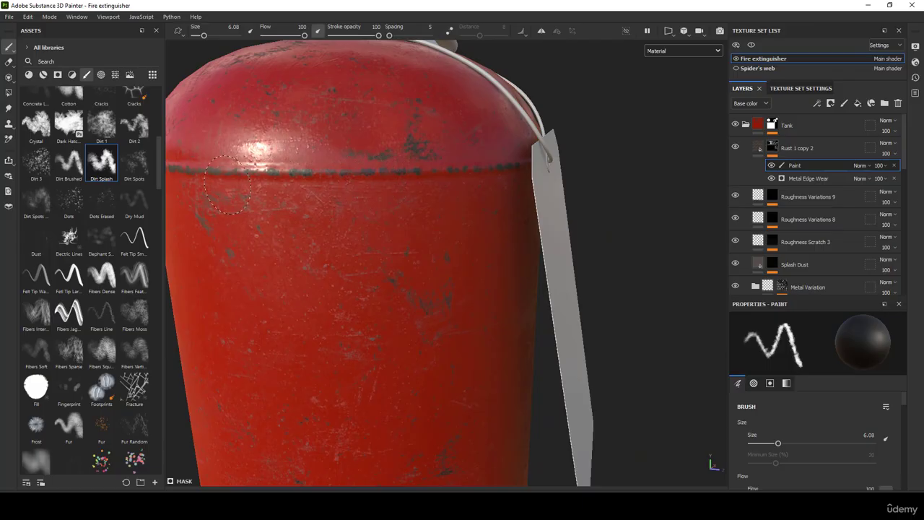
Check the tank body from the shoulder down to the dent below the white strap.
scroll(419, 174, "down", 3)
left_click_drag(476, 241, 439, 301, "alt")
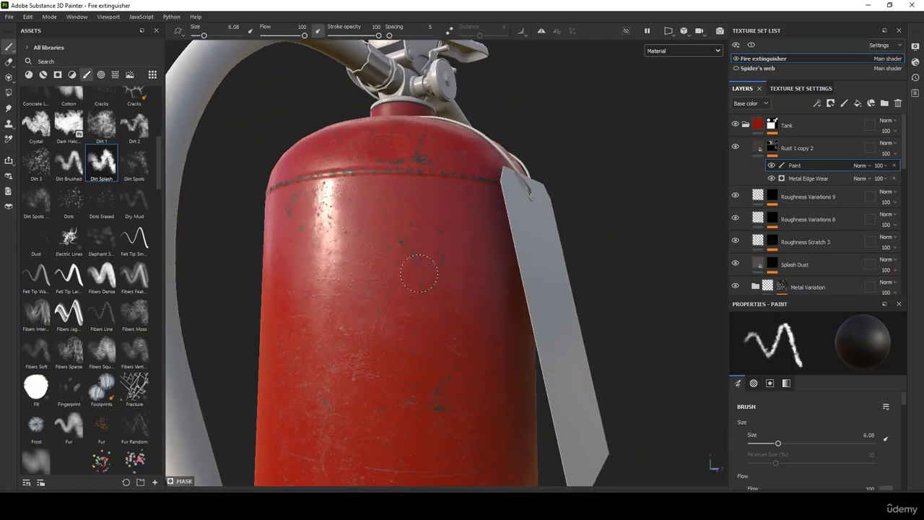
scroll(410, 257, "down", 5)
left_click_drag(412, 249, 383, 313, "alt")
scroll(458, 337, "up", 4)
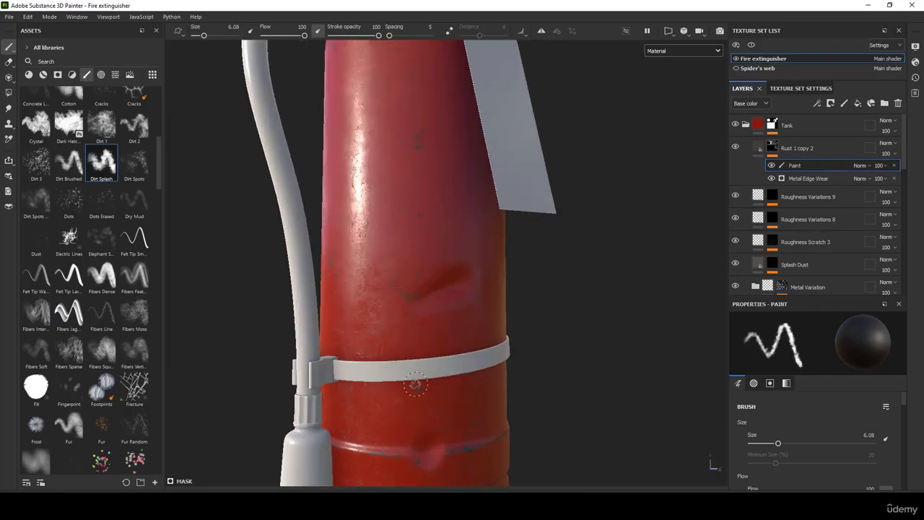
middle_click_drag(412, 383, 423, 311, "alt")
right_click_drag(423, 310, 438, 382, "alt")
scroll(445, 312, "up", 2)
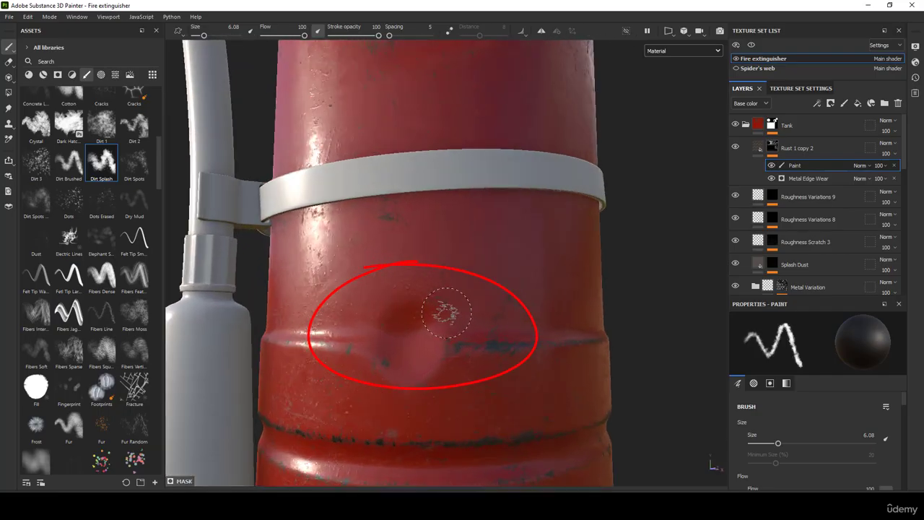
left_click_drag(488, 392, 459, 394, "alt")
right_click_drag(459, 394, 411, 379, "shift")
left_click_drag(442, 331, 482, 331, "alt")
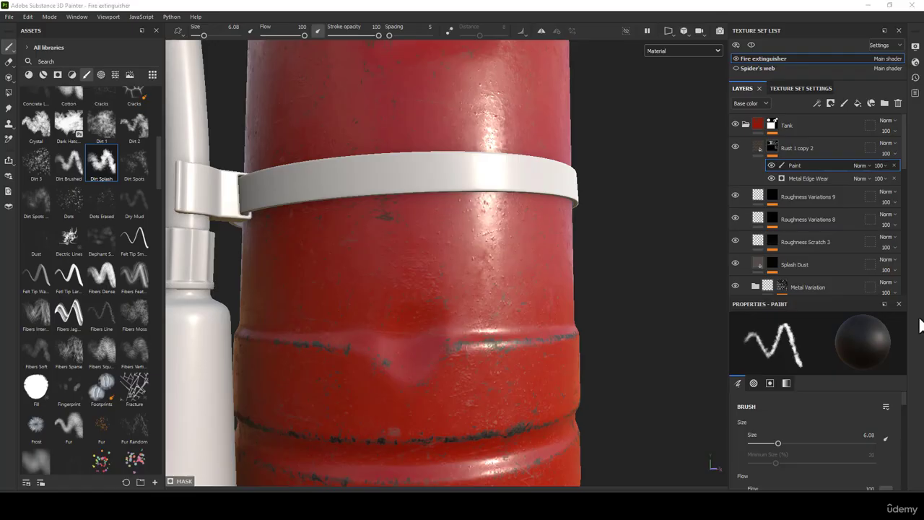
Import MetalScratches0005 smaller.png and TexturesCom_new1.png as alpha resources.
left_click_drag(921, 325, 42, 197)
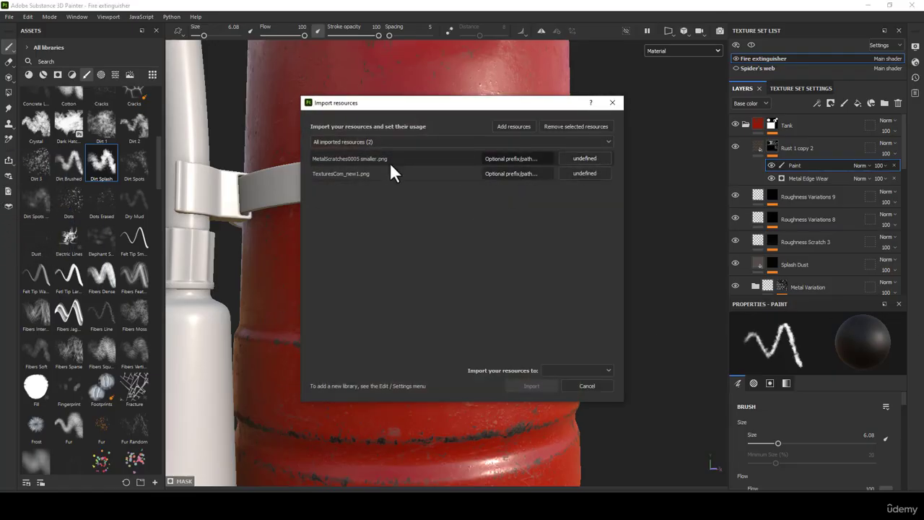
left_click(578, 160)
left_click(596, 171)
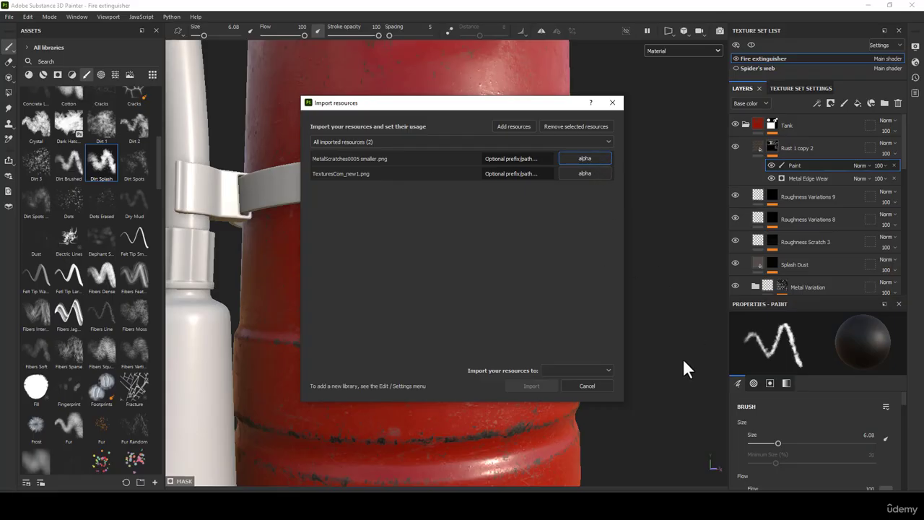
left_click(592, 370)
left_click(555, 392)
left_click(576, 385)
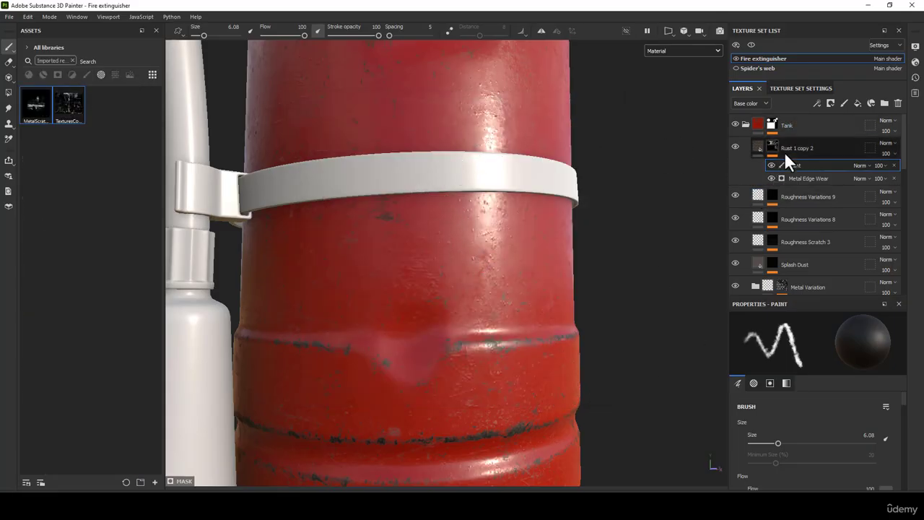
Set up the Projection tool with MetalScratches0005 smaller as its grayscale image and frame it over the dent below the strap.
scroll(830, 402, "down", 3)
scroll(825, 404, "down", 10)
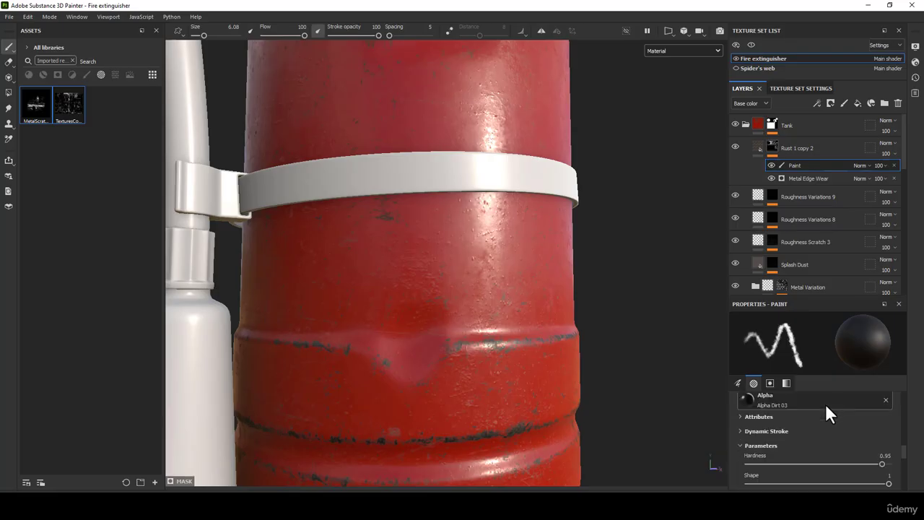
scroll(825, 404, "up", 3)
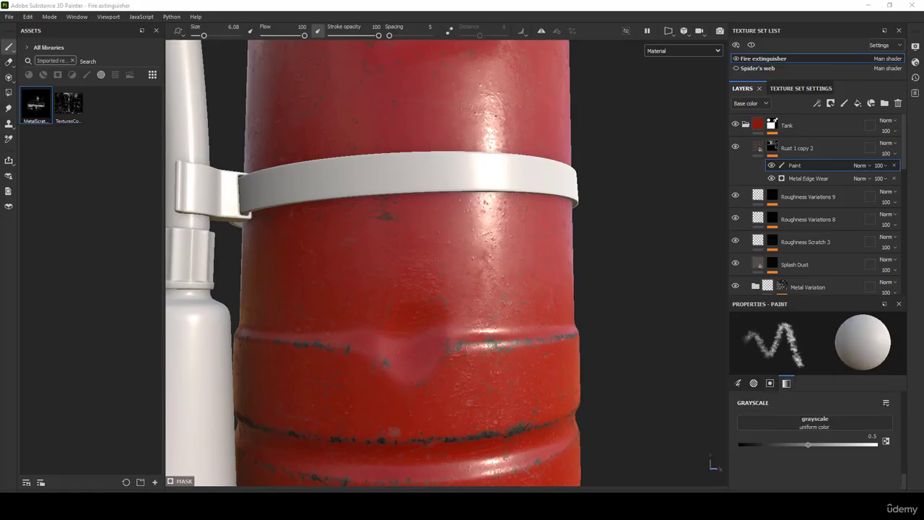
left_click(9, 78)
scroll(843, 462, "up", 2)
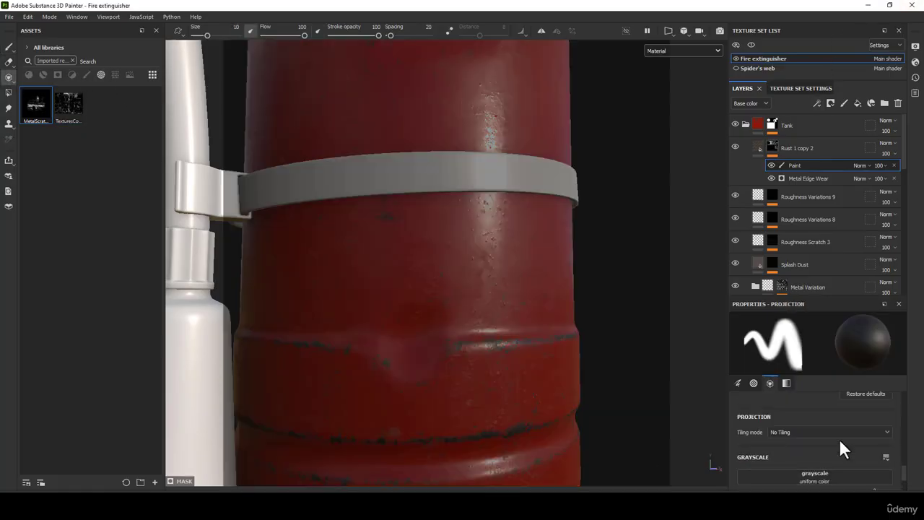
left_click_drag(31, 96, 805, 476)
scroll(493, 325, "up", 5)
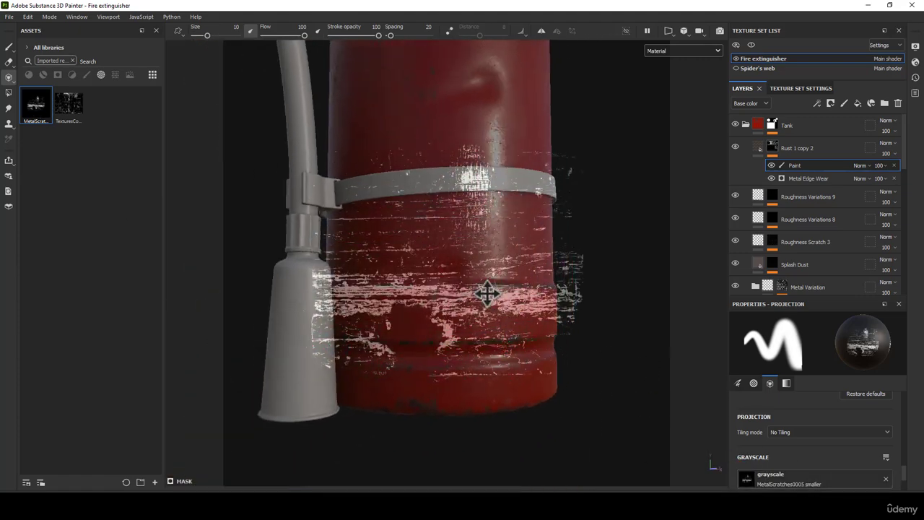
middle_click_drag(480, 339, 431, 365)
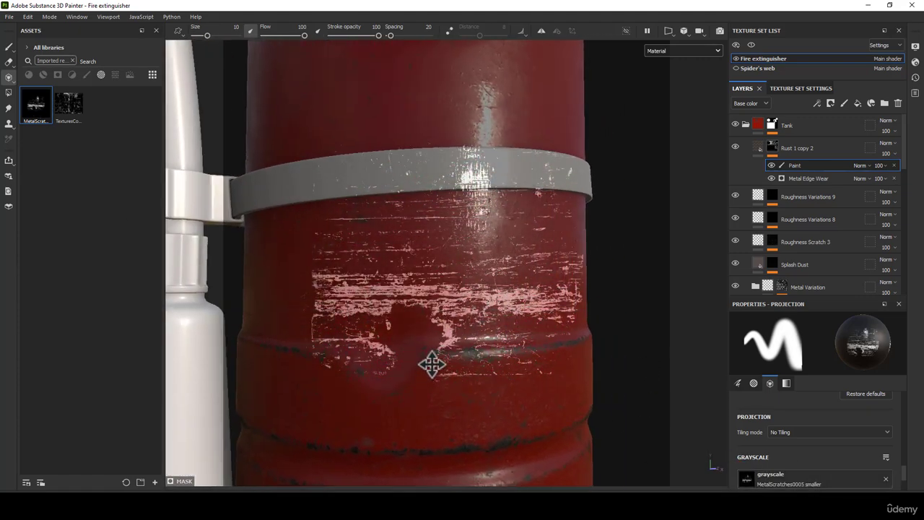
Turn the MetalScratches projection upside down and move it so its bare hollow lies near the dent below the strap.
left_click_drag(442, 358, 488, 355, "alt")
middle_click_drag(489, 355, 520, 349, "alt")
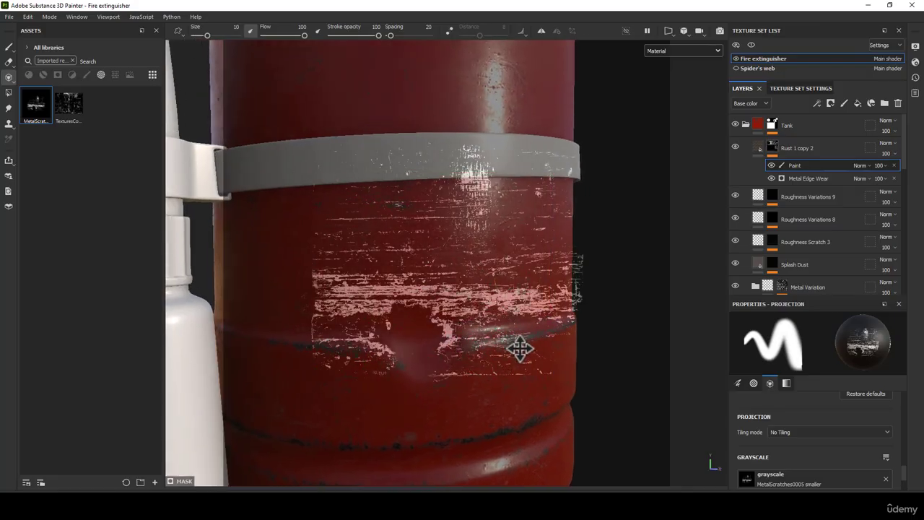
key("s")
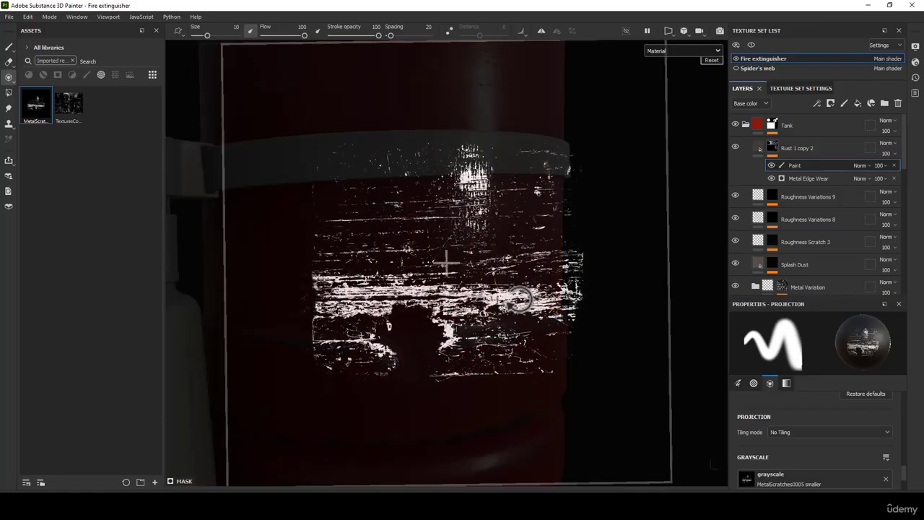
left_click_drag(518, 298, 340, 196)
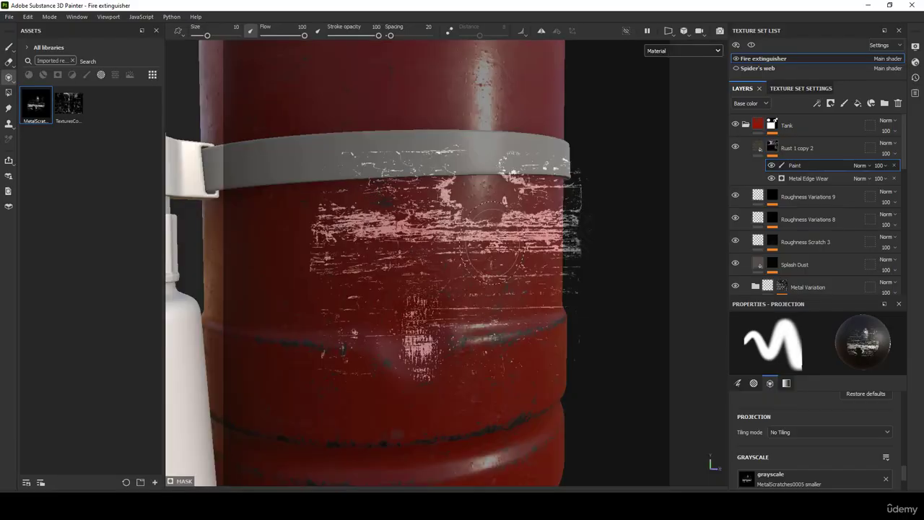
key("s")
middle_click_drag(514, 239, 448, 374)
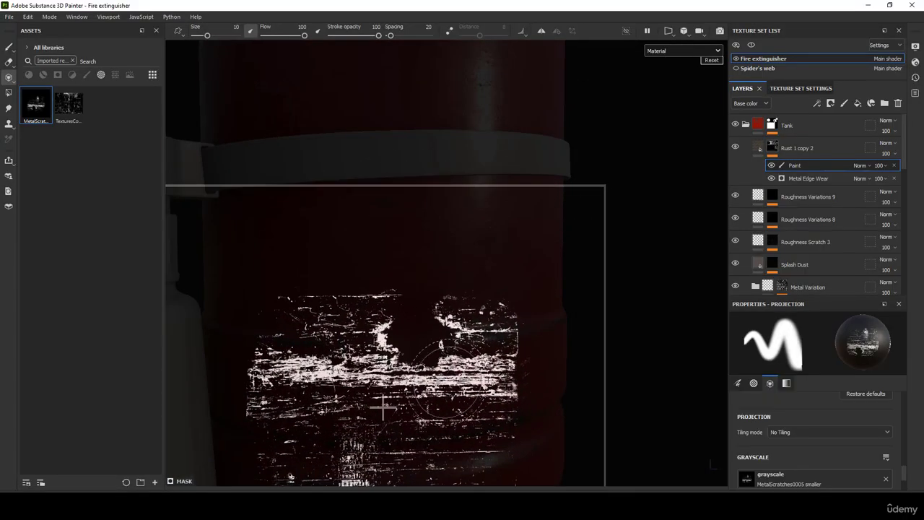
Enlarge the scratch projection slightly and align its bare hollow with the dent below the strap.
key("s")
right_click_drag(421, 354, 559, 337)
mouse_move(561, 336)
middle_mouse_down("alt")
mouse_move(580, 315)
mouse_move(559, 322)
middle_mouse_up("alt")
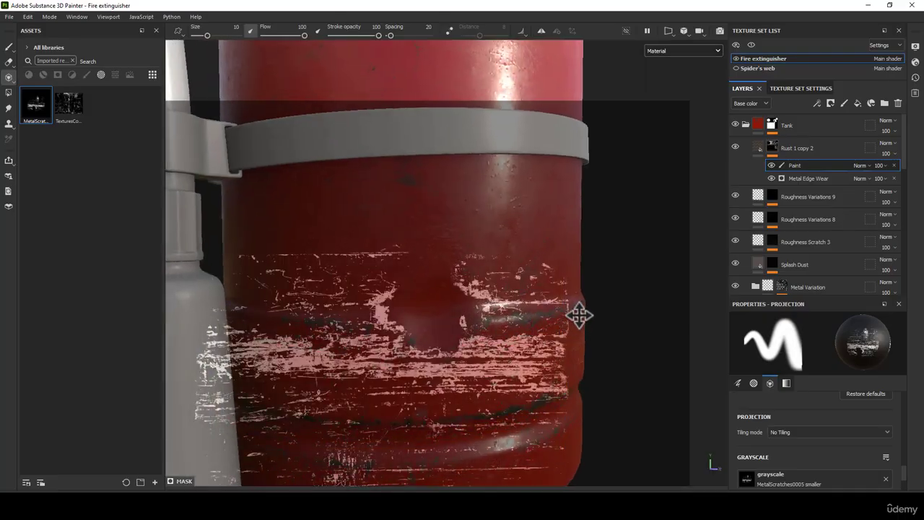
key("s")
right_click_drag(565, 332, 558, 335)
key("s")
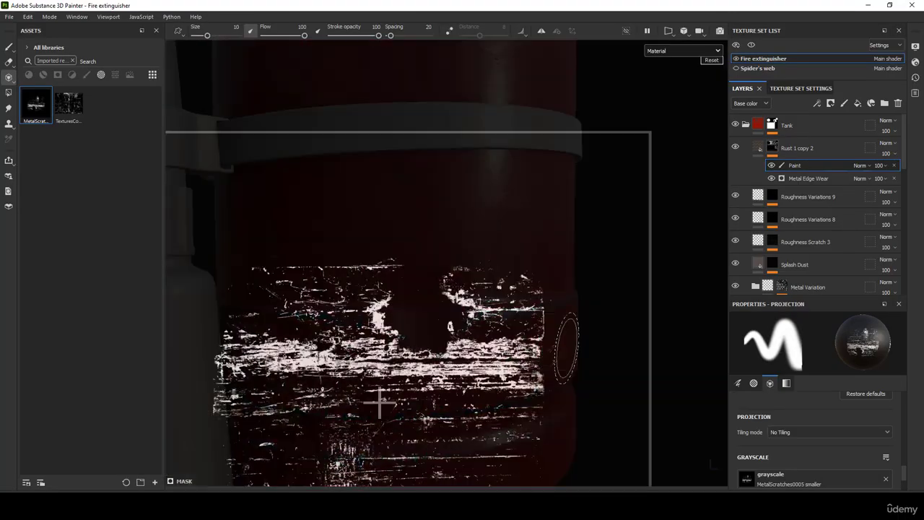
middle_click_drag(566, 346, 538, 327)
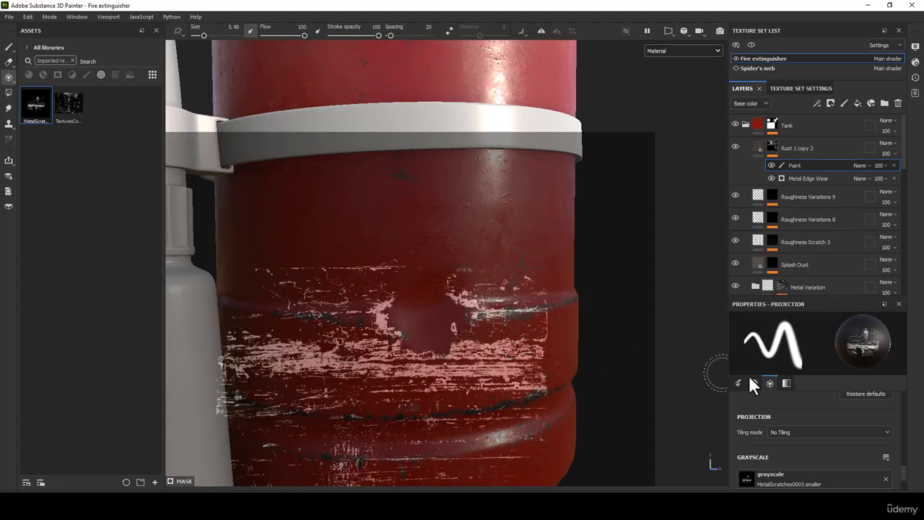
Choose the Dirt Splash brush, reduce its size to 6.44, and paint the projected scratches around the dent's rim.
left_click(72, 60)
left_click(86, 75)
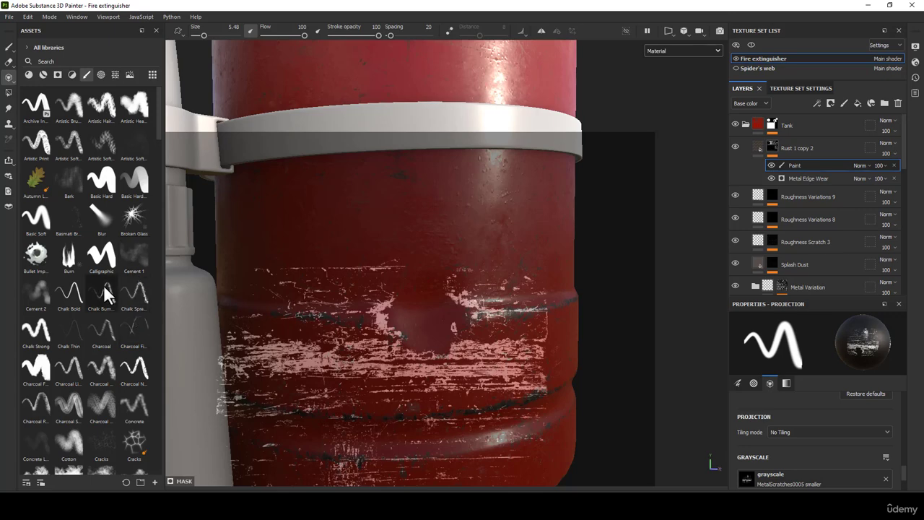
scroll(103, 284, "down", 3)
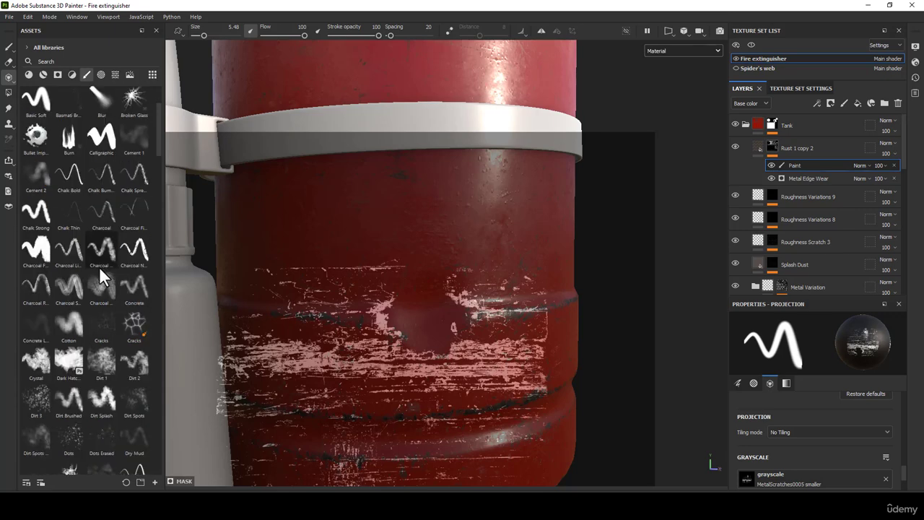
left_click(109, 398)
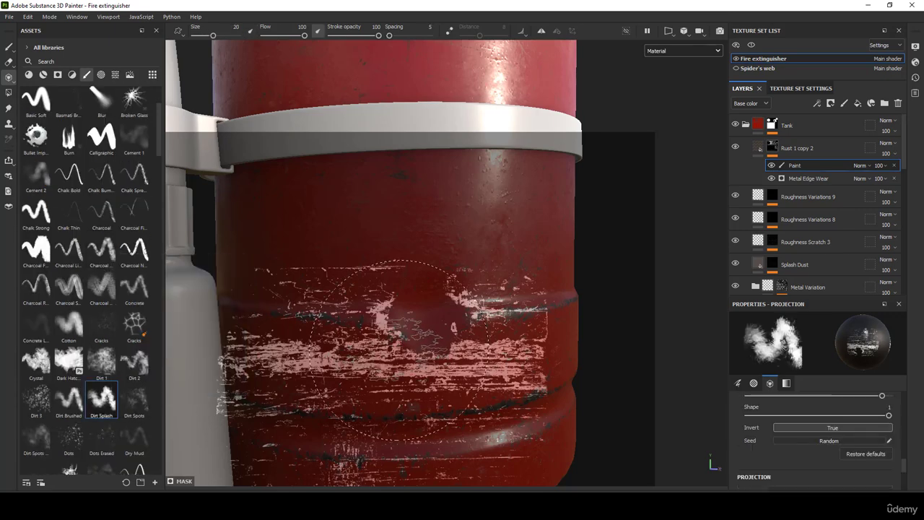
left_click_drag(554, 246, 537, 222, "alt")
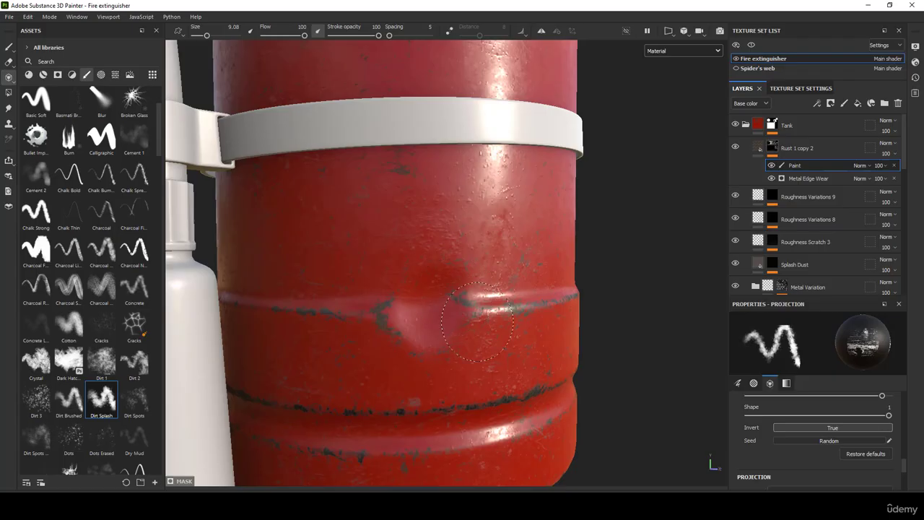
left_click_drag(473, 308, 464, 305, "alt")
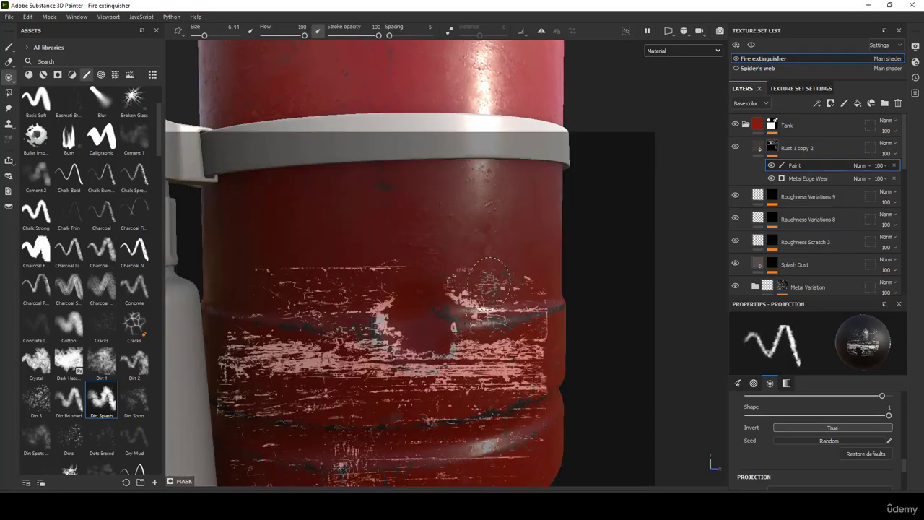
Move the projection's cross-hatched patch over the dent and paint it into the centre, reducing the brush size to 5.
middle_click_drag(483, 298, 413, 267, "alt")
key("s")
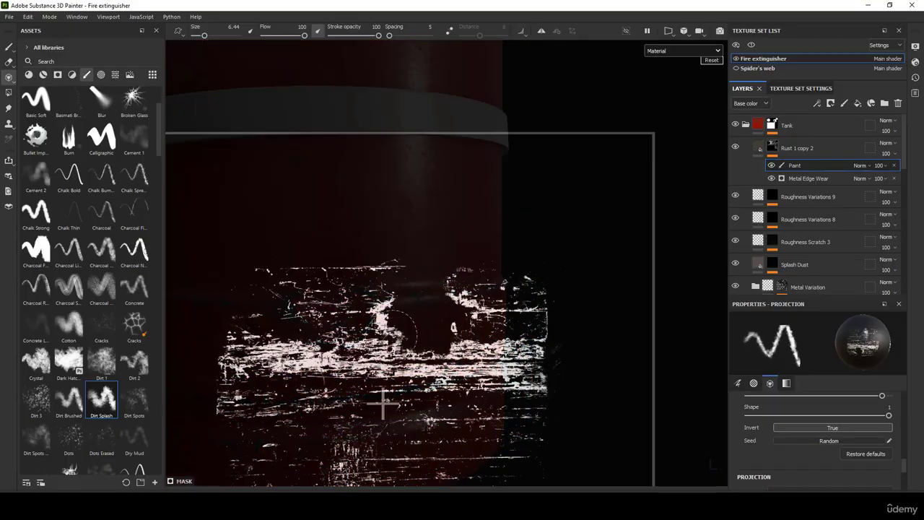
middle_click_drag(383, 404, 384, 238)
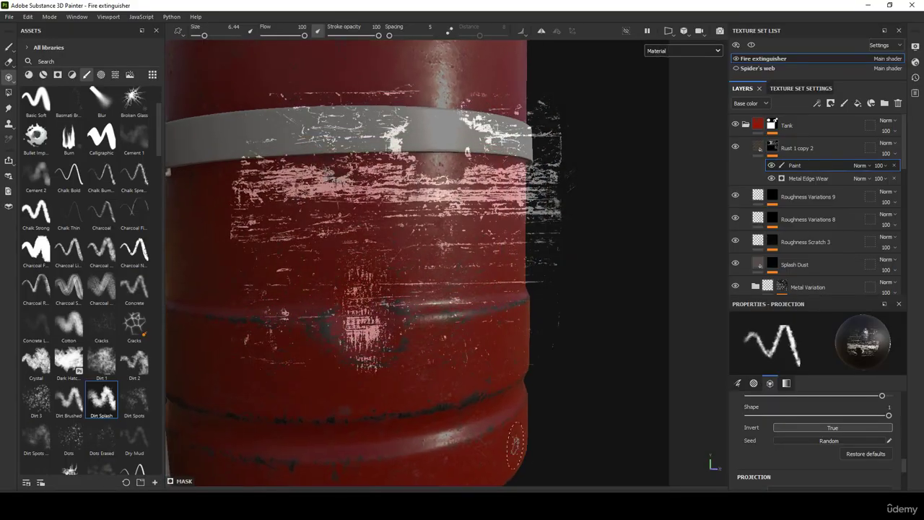
right_click_drag(419, 303, 396, 232)
middle_click_drag(394, 228, 397, 191)
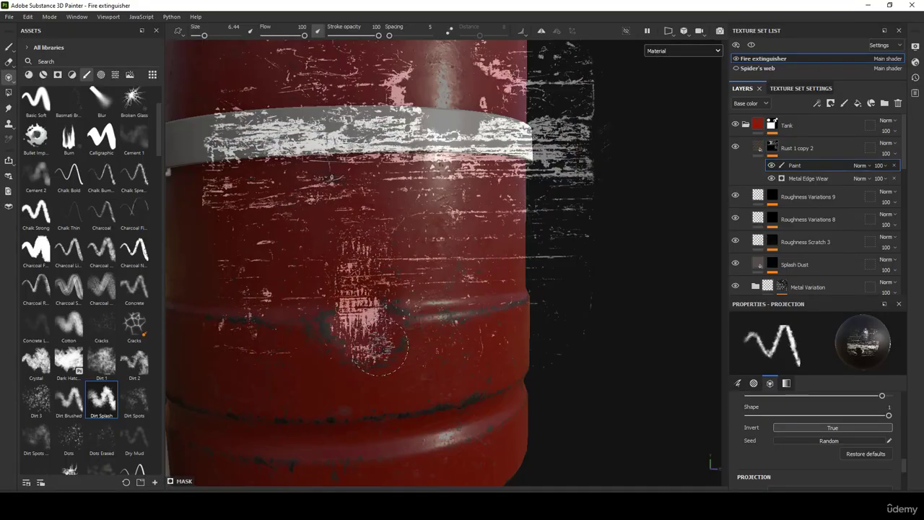
middle_click_drag(358, 322, 362, 329)
left_click(362, 329)
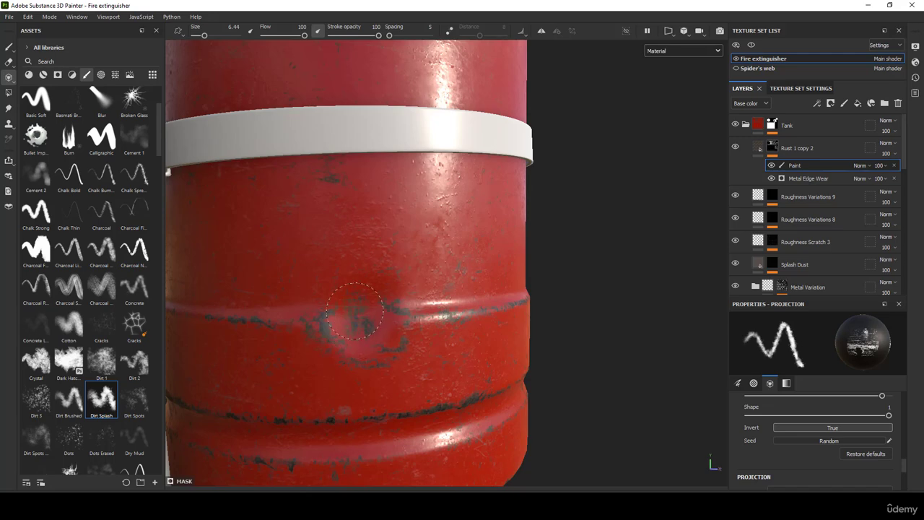
mouse_move(357, 316)
left_mouse_down("alt")
mouse_move(376, 337)
mouse_move(363, 369)
mouse_move(361, 332)
mouse_move(406, 320)
mouse_move(343, 325)
mouse_move(393, 338)
mouse_move(381, 315)
mouse_move(381, 335)
left_mouse_up("alt")
key("bracketleft")
left_click(364, 360)
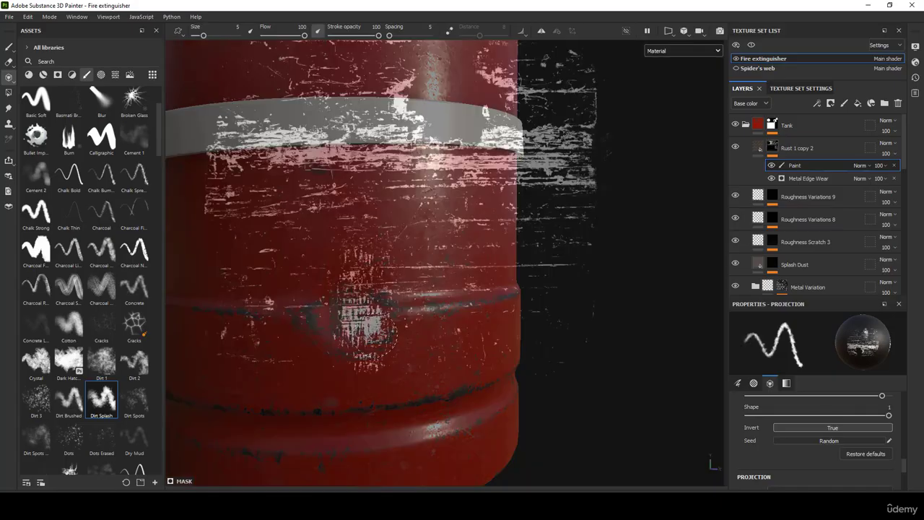
Bring the projection's bare hollow back over the dent and paint along its edge with brush size 3.74.
mouse_move(401, 339)
middle_mouse_down("alt")
mouse_move(433, 330)
mouse_move(429, 359)
mouse_move(410, 349)
middle_mouse_up("alt")
key("s")
middle_click_drag(399, 200, 335, 454)
middle_click_drag(406, 393, 411, 417, "alt")
left_click_drag(339, 357, 343, 358)
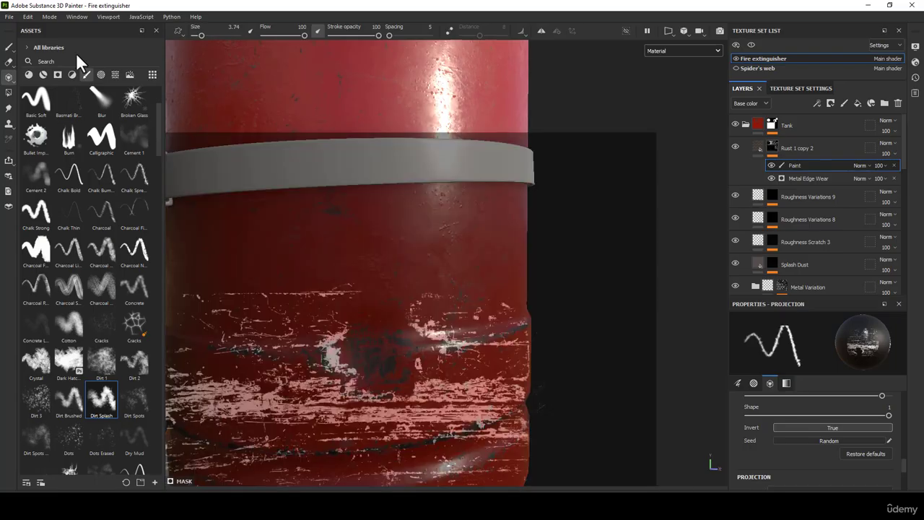
Switch to the Paint tool and check the dent's wear without the projection overlay.
left_click(9, 48)
scroll(426, 332, "down", 5)
mouse_move(427, 339)
left_mouse_down("alt")
mouse_move(486, 363)
mouse_move(429, 351)
mouse_move(404, 328)
left_mouse_up("alt")
scroll(411, 340, "up", 5)
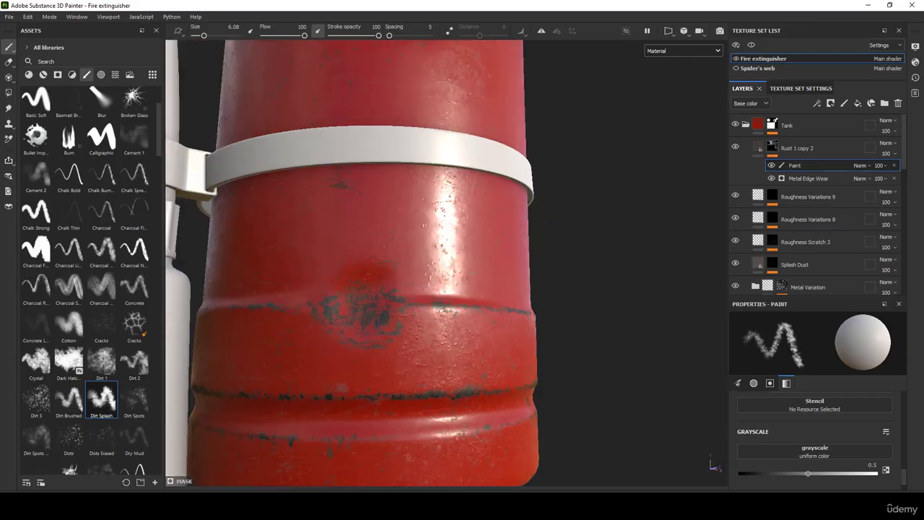
left_click_drag(395, 173, 389, 193, "alt")
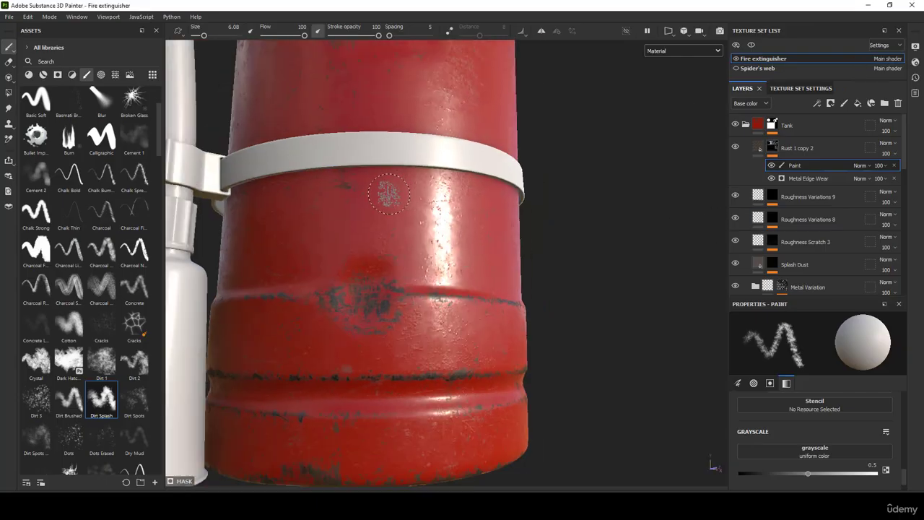
Return to the Projection tool and paint the scratch pattern over the dent's centre, lower rim and left side.
left_click(10, 80)
middle_click_drag(504, 306, 558, 322, "alt")
right_click_drag(438, 348, 450, 385, "alt")
middle_click_drag(448, 356, 432, 387, "alt")
left_click_drag(379, 354, 374, 346)
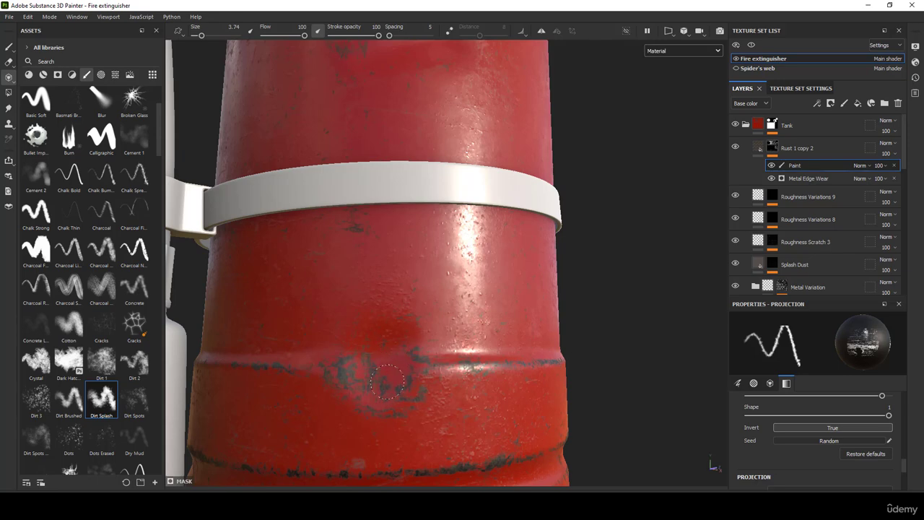
left_click_drag(389, 388, 386, 388)
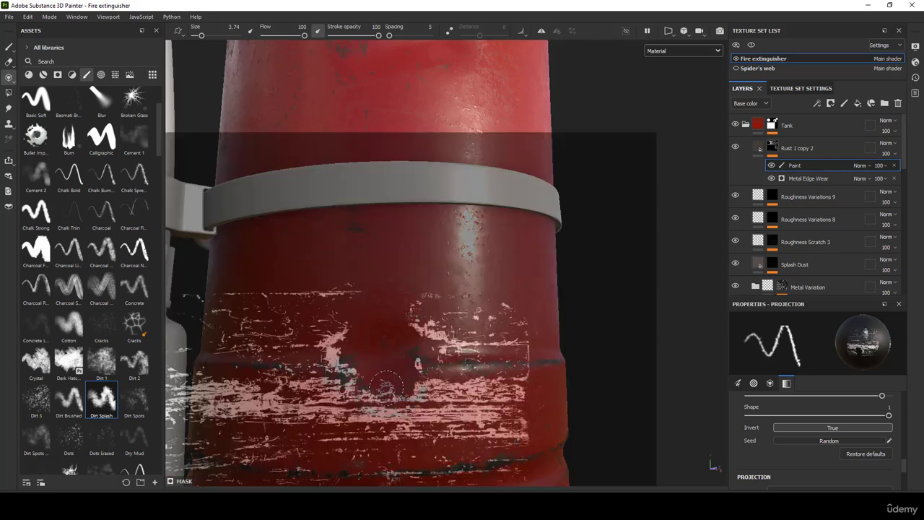
mouse_move(491, 313)
middle_mouse_down("alt")
mouse_move(460, 295)
mouse_move(465, 268)
mouse_move(441, 281)
mouse_move(444, 294)
middle_mouse_up("alt")
left_click_drag(340, 328, 339, 326)
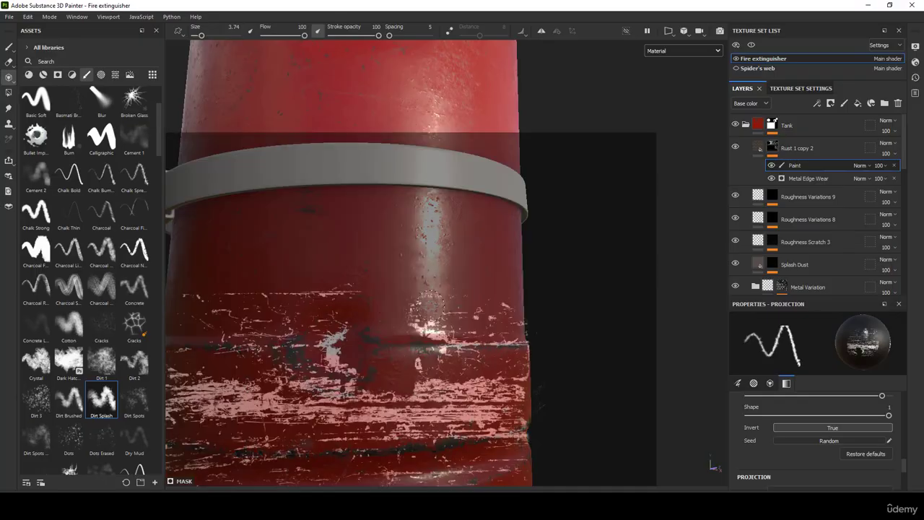
middle_click_drag(428, 292, 463, 306, "alt")
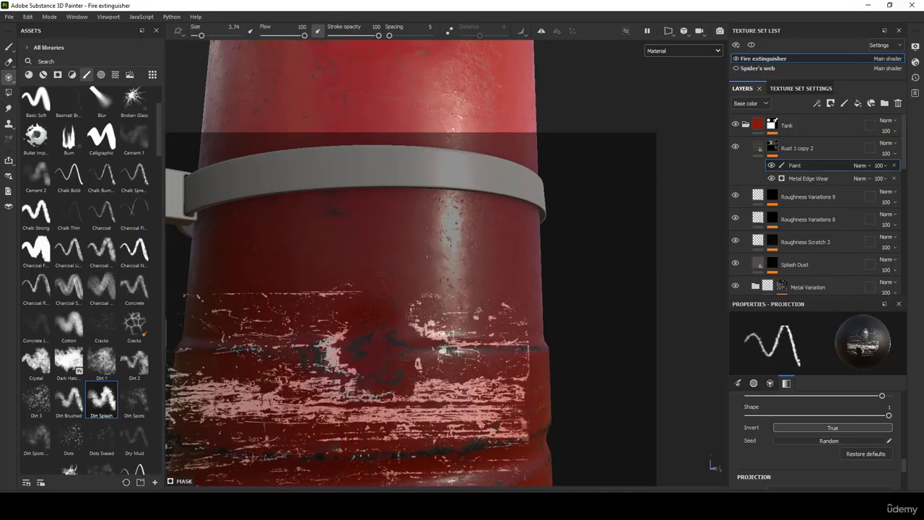
Enlarge the scratch projection, set the brush size to 9.08, and paint a heavier chipped edge on the dent's left side.
key("s")
right_click_drag(382, 318, 430, 296)
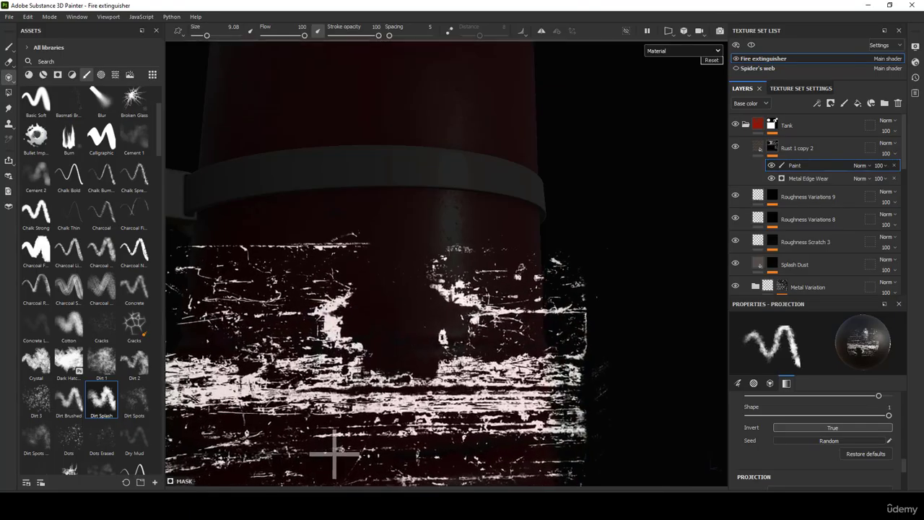
middle_click_drag(438, 258, 454, 200, "alt")
left_click_drag(430, 274, 420, 302, "alt")
middle_click_drag(420, 302, 399, 331, "alt")
left_click_drag(335, 332, 332, 331)
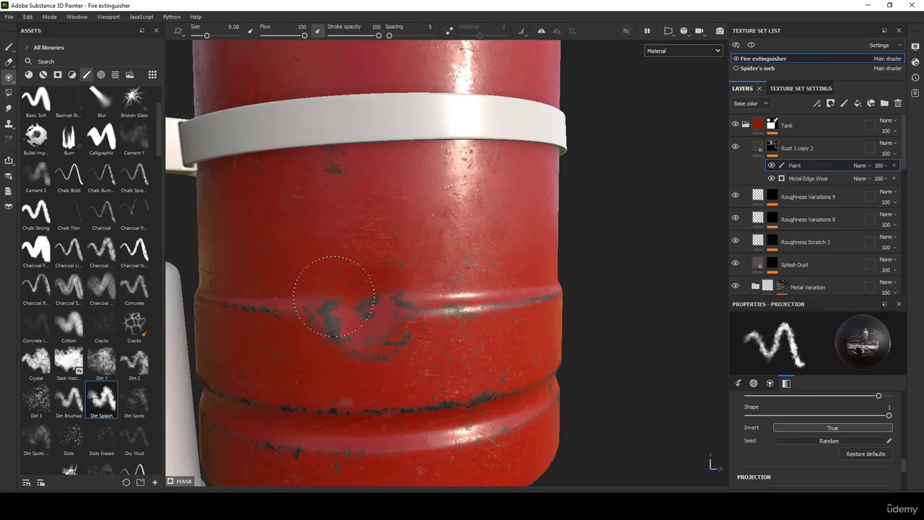
Shrink and realign the scratch projection over the dent's right side and paint chipped wear along its upper-right rim.
key("s")
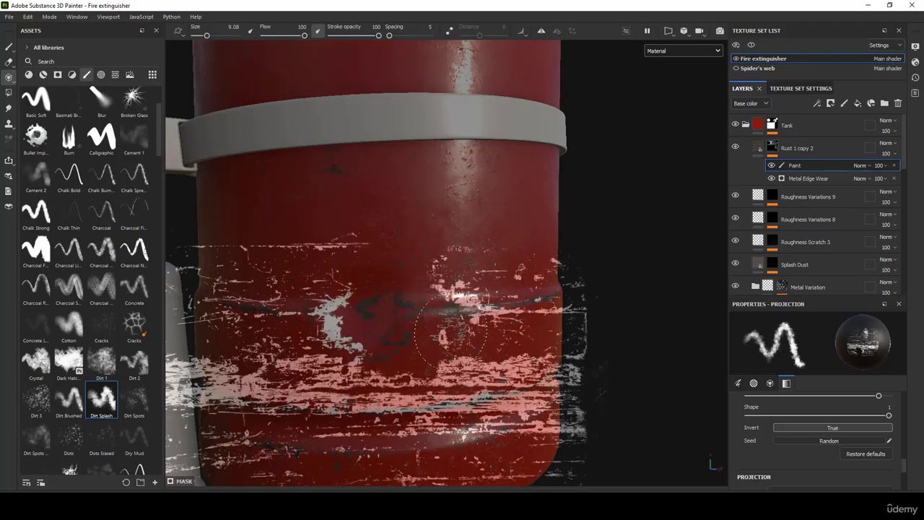
left_click_drag(523, 315, 541, 307, "alt")
middle_click_drag(542, 307, 522, 316, "alt")
key("s")
right_click_drag(523, 316, 487, 300)
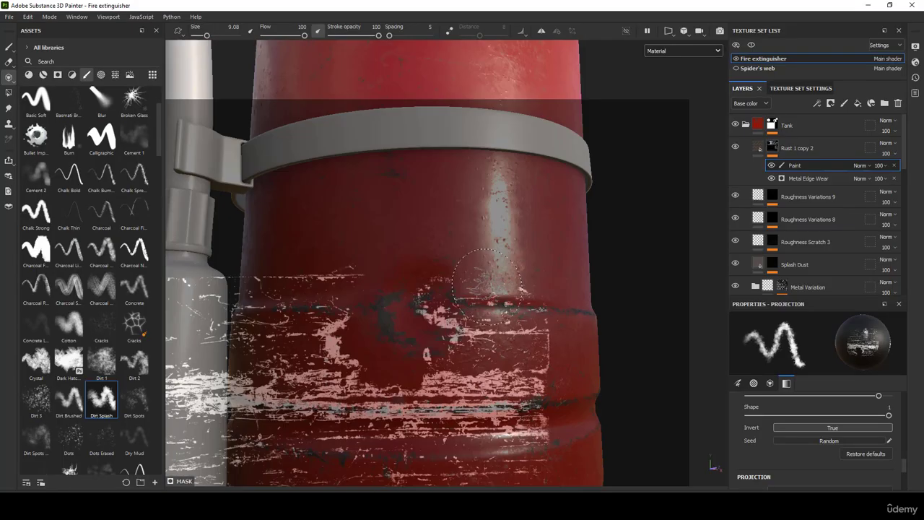
middle_click_drag(486, 300, 473, 313, "alt")
key("s")
right_click_drag(472, 313, 459, 312)
middle_click_drag(459, 312, 453, 324, "alt")
left_click_drag(447, 310, 487, 321, "alt")
key("s")
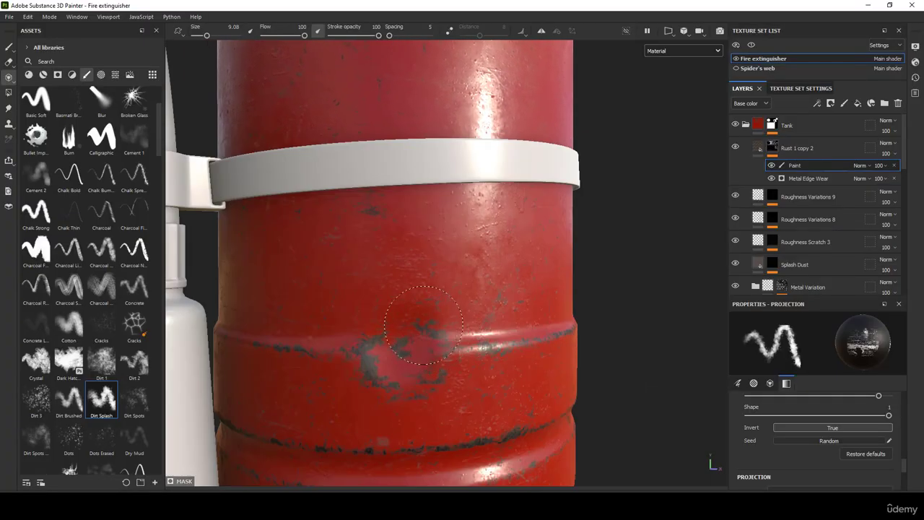
Shift the scratch projection sideways, set the brush size to 5.82, and touch up the inside of the dent.
key("s")
middle_click_drag(337, 450, 479, 469)
right_click_drag(410, 363, 396, 366, "ctrl")
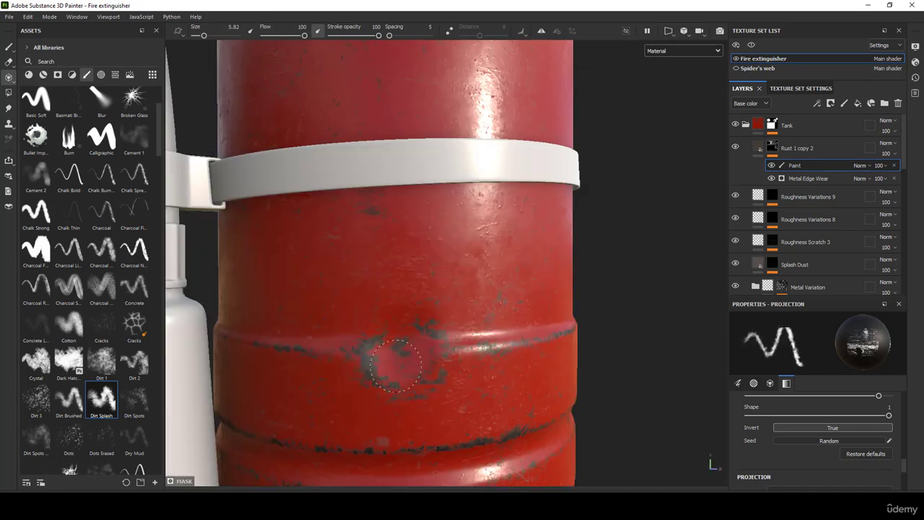
left_click_drag(422, 367, 425, 362)
Frame the tank above the white strap and rotate the scratch projection to a diagonal angle there.
scroll(489, 253, "down", 4)
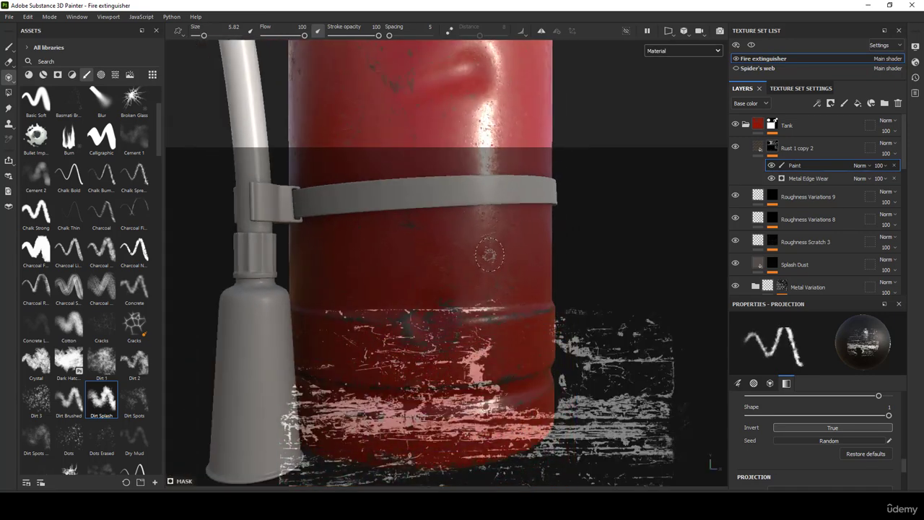
mouse_move(522, 254)
middle_mouse_down("alt")
mouse_move(500, 222)
mouse_move(530, 272)
mouse_move(527, 363)
mouse_move(503, 423)
middle_mouse_up("alt")
right_click_drag(449, 243, 518, 440, "alt")
middle_click_drag(504, 278, 479, 326, "alt")
left_click_drag(477, 323, 453, 256, "alt")
middle_click_drag(450, 233, 489, 222, "alt")
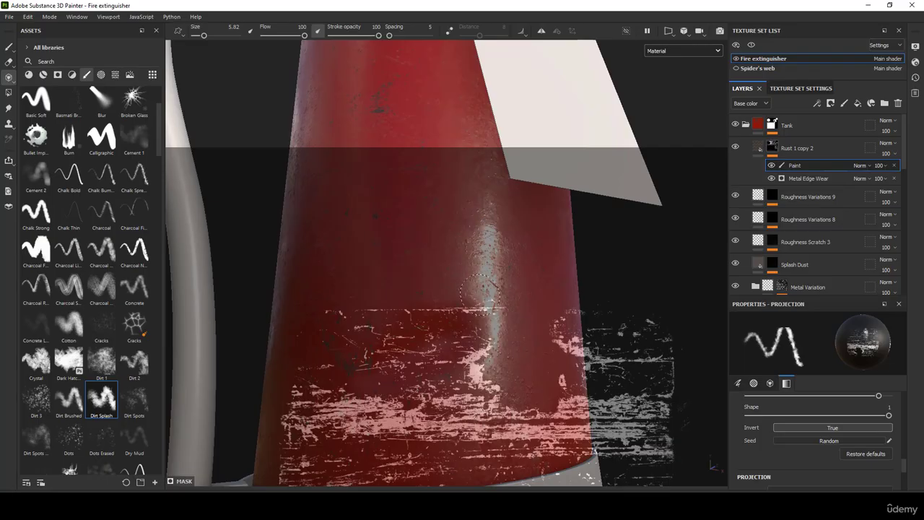
key("s")
left_click_drag(480, 293, 537, 254)
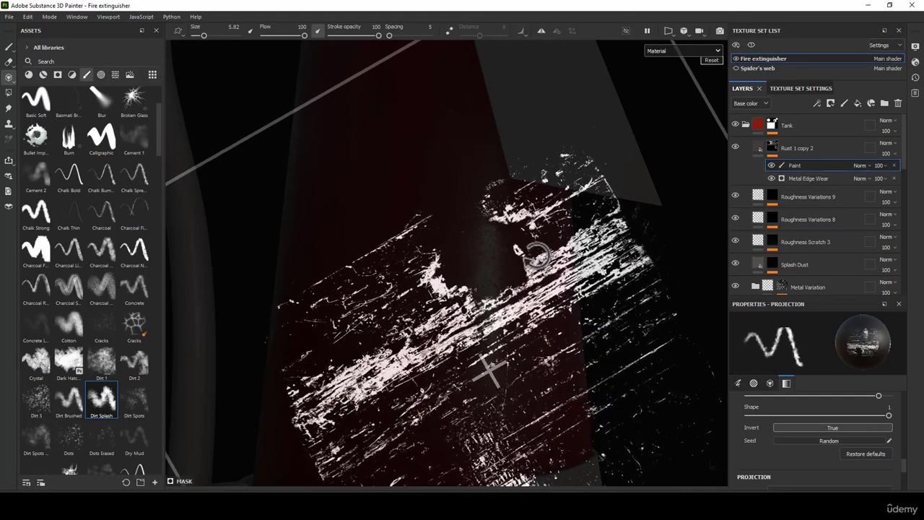
Move the diagonal projection so its cross-hatched patch lies on the tank just above the white strap.
middle_click_drag(428, 303, 376, 337, "alt")
left_click_drag(377, 339, 404, 352, "alt")
middle_click_drag(415, 291, 427, 250, "alt")
key("s")
middle_click_drag(491, 374, 399, 208)
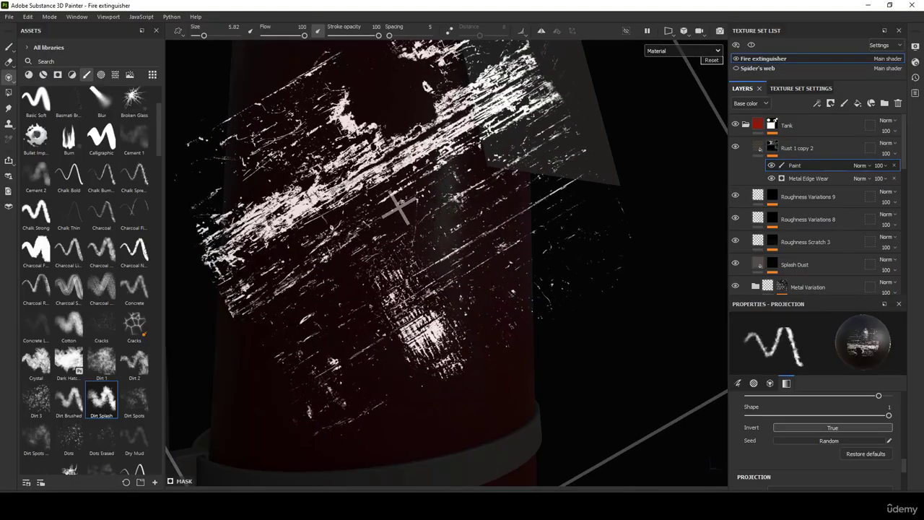
key("s")
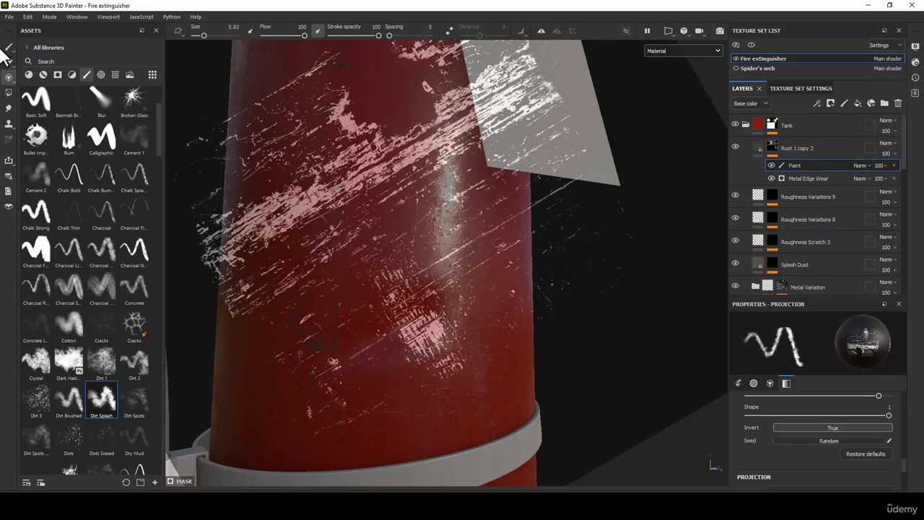
Filter the asset library to show the project's scratch textures.
left_click(40, 69)
left_click(114, 75)
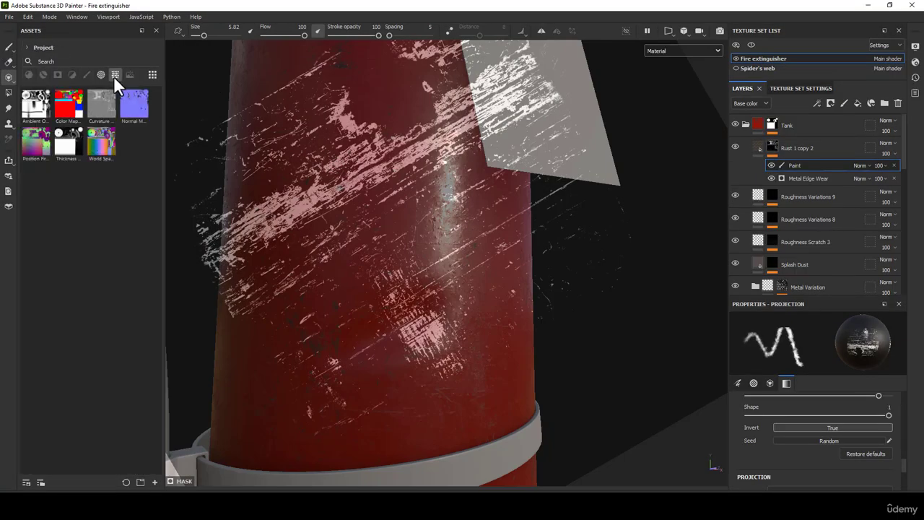
left_click(101, 75)
mouse_move(99, 108)
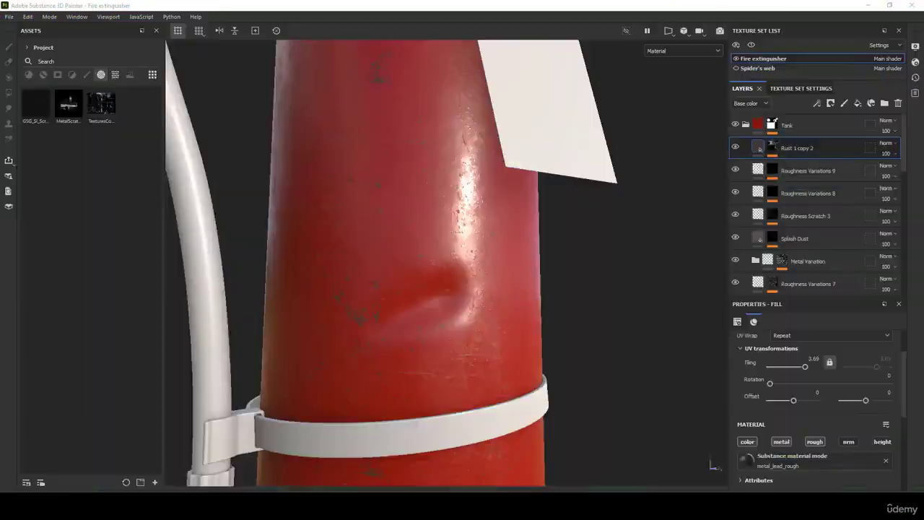
Activate projection painting on the Paint effect in the Rust 1 copy 2 layer's mask.
mouse_move(477, 225)
left_mouse_down("alt")
mouse_move(443, 258)
mouse_move(433, 238)
left_mouse_up("alt")
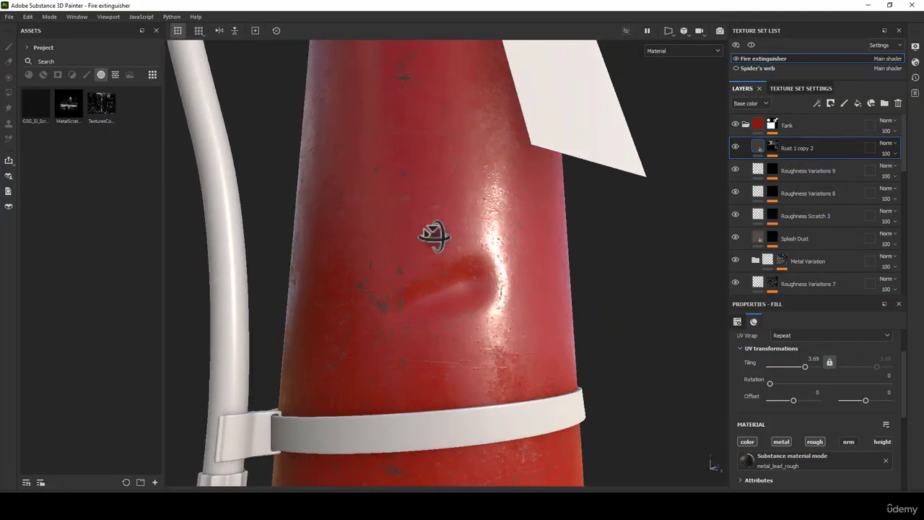
left_click(771, 148)
left_click(797, 167)
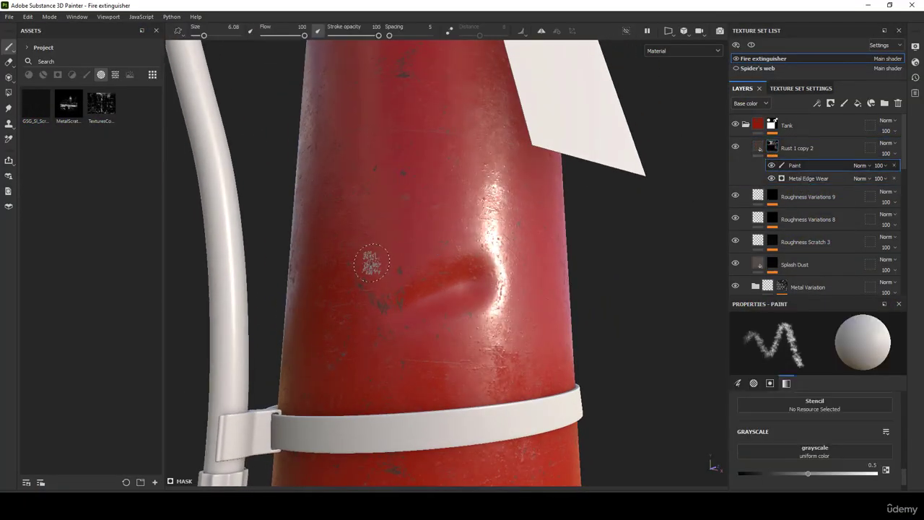
left_click(9, 78)
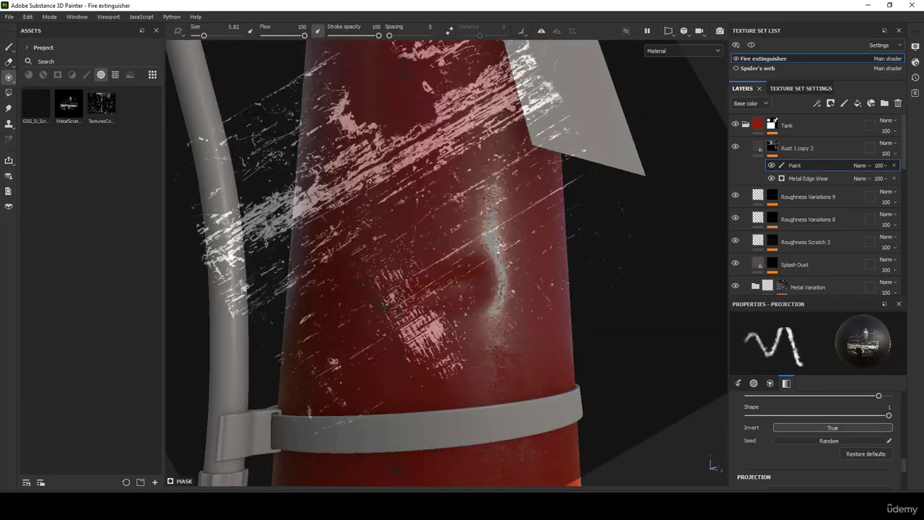
Reposition the diagonal scratch projection over the dent above the white strap and paint streaked chipped wear across it.
left_click_drag(433, 249, 415, 203, "alt")
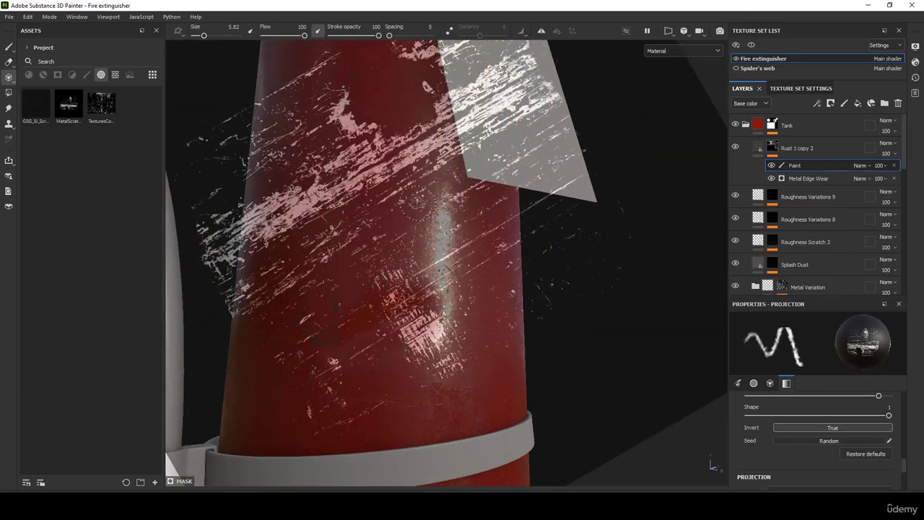
middle_click_drag(396, 158, 404, 151, "alt")
key("s")
middle_click_drag(405, 113, 348, 320)
middle_click_drag(461, 204, 479, 140, "alt")
mouse_move(441, 173)
left_mouse_down("alt")
mouse_move(433, 179)
mouse_move(439, 192)
left_mouse_up("alt")
key("s")
right_click_drag(442, 193, 436, 227)
middle_click_drag(436, 227, 455, 282)
mouse_move(455, 282)
left_mouse_down("alt")
mouse_move(443, 252)
mouse_move(495, 290)
mouse_move(514, 326)
mouse_move(445, 334)
left_mouse_up("alt")
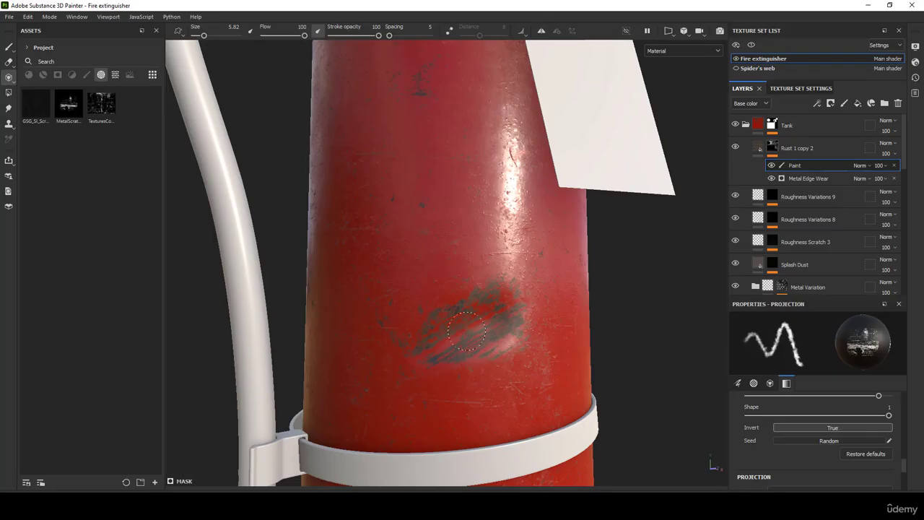
Rotate and move the scratch projection so its streaks cross the worn dent at a shallower diagonal.
key("s")
mouse_move(479, 265)
middle_mouse_down("alt")
mouse_move(406, 212)
mouse_move(408, 177)
middle_mouse_up("alt")
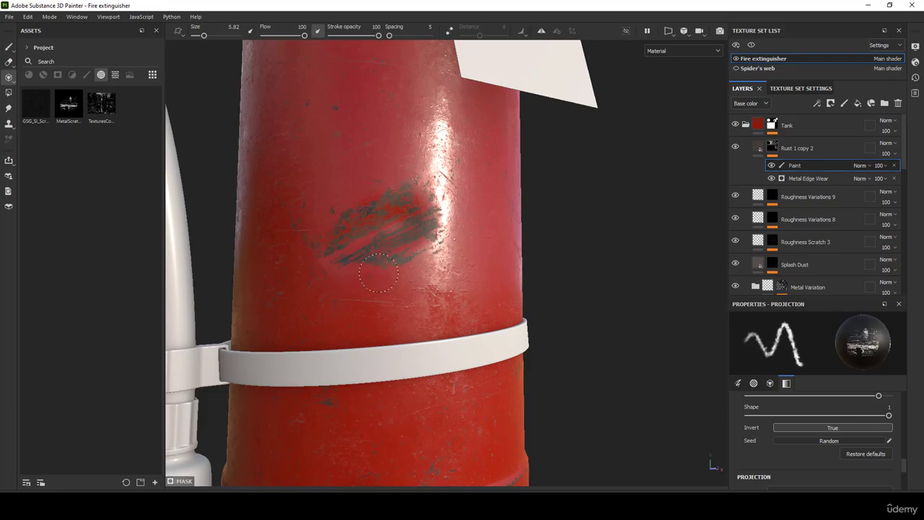
key("s")
middle_click_drag(431, 248, 386, 317, "alt")
key("s")
left_click_drag(377, 308, 7, 316)
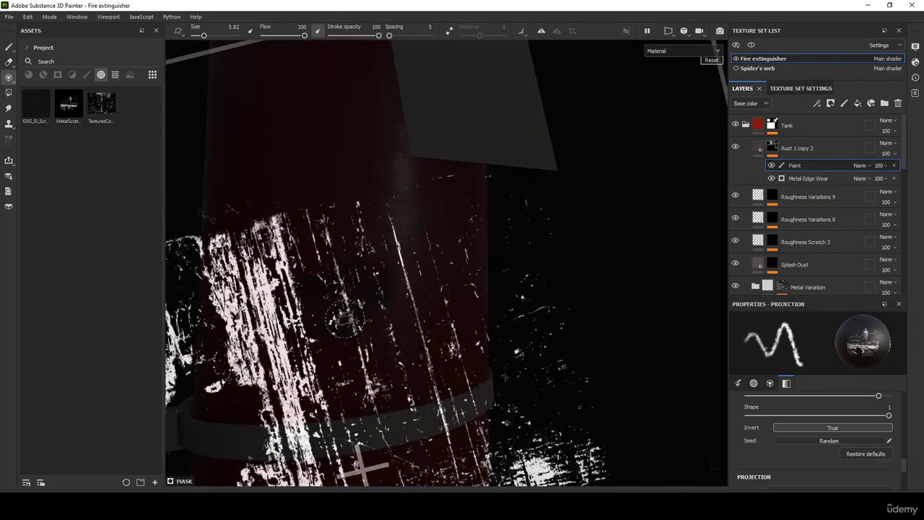
middle_click_drag(419, 328, 486, 145)
left_click_drag(487, 145, 329, 235)
middle_click_drag(462, 361, 473, 113)
middle_click_drag(566, 179, 595, 85, "alt")
middle_click_drag(473, 229, 473, 228, "alt")
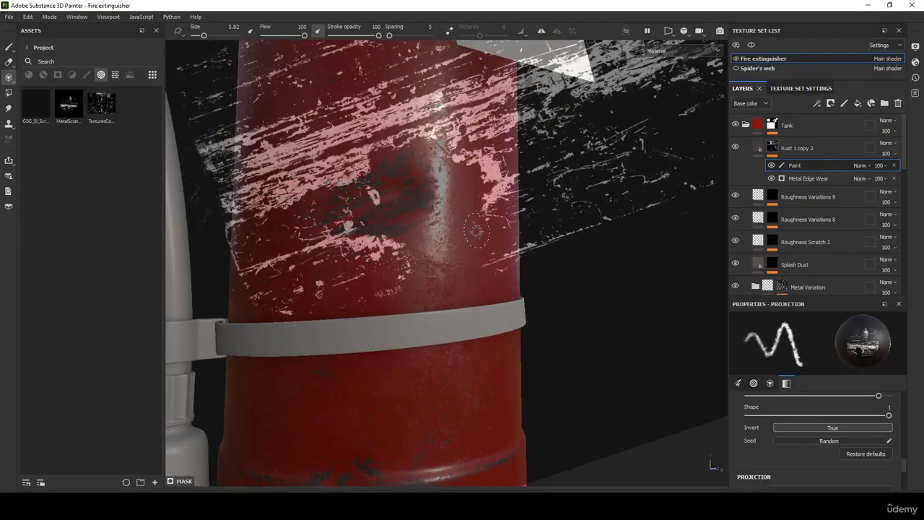
Paint additional projected scratches around the edges of the worn dent above the strap.
middle_click_drag(446, 256, 450, 252, "alt")
mouse_move(391, 254)
left_mouse_down()
mouse_move(348, 248)
mouse_move(363, 252)
left_mouse_up()
mouse_move(485, 204)
middle_mouse_down("alt")
mouse_move(425, 246)
mouse_move(456, 280)
middle_mouse_up("alt")
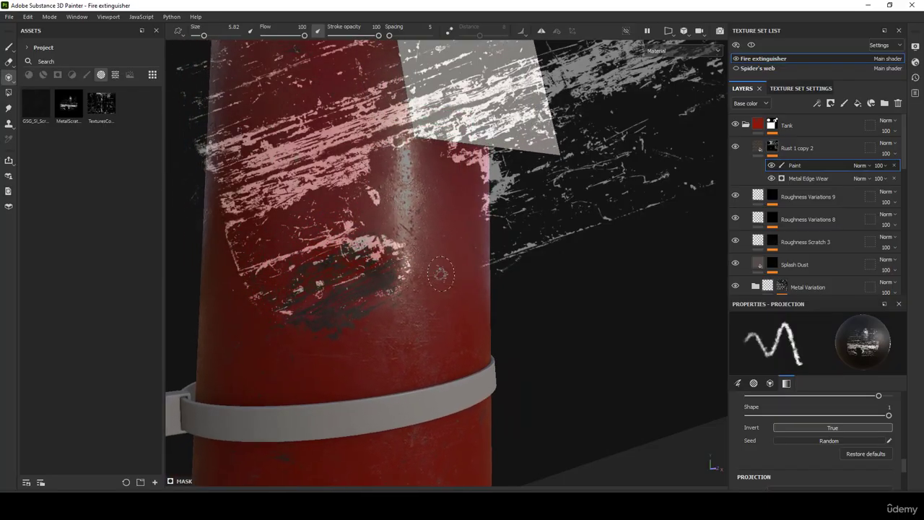
mouse_move(405, 271)
left_mouse_down()
mouse_move(379, 278)
mouse_move(394, 265)
left_mouse_up()
middle_click_drag(413, 223, 385, 170, "alt")
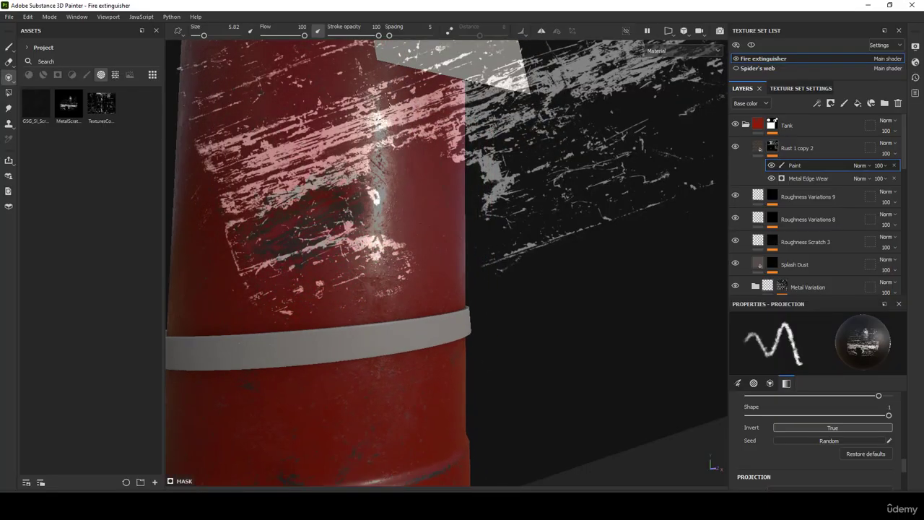
Shift the scratch projection sideways over the dent and brush finer streaks into the wear patch.
middle_click_drag(385, 129, 442, 50, "alt")
middle_click_drag(708, 217, 488, 274)
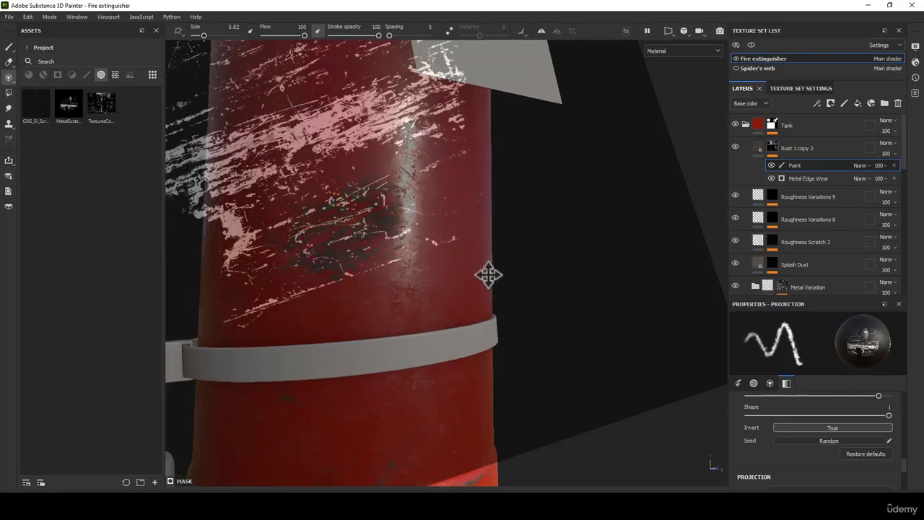
left_click_drag(352, 228, 330, 230)
left_click_drag(440, 207, 489, 218, "alt")
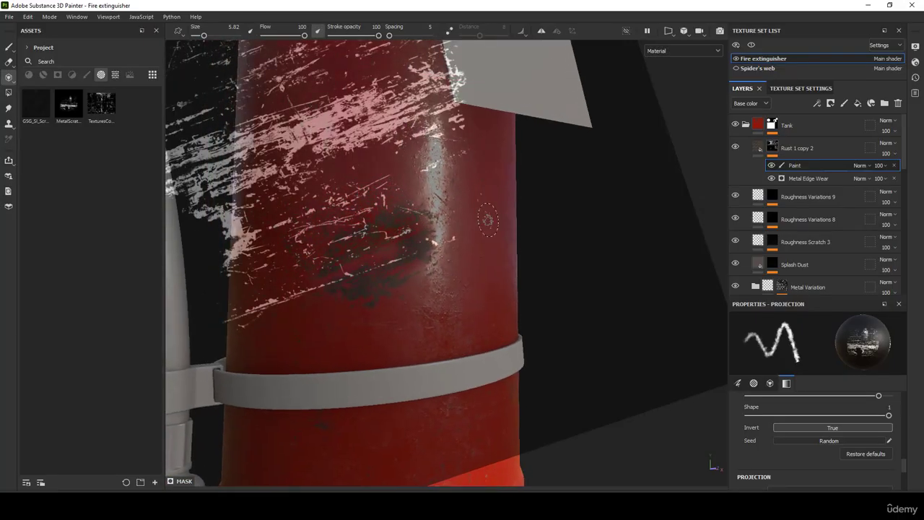
Lower the projection's dense scratch band onto the dent above the strap and fill in the middle of the wear patch.
middle_click_drag(489, 219, 460, 340)
mouse_move(441, 264)
middle_mouse_down("alt")
mouse_move(458, 241)
mouse_move(450, 233)
middle_mouse_up("alt")
key("s")
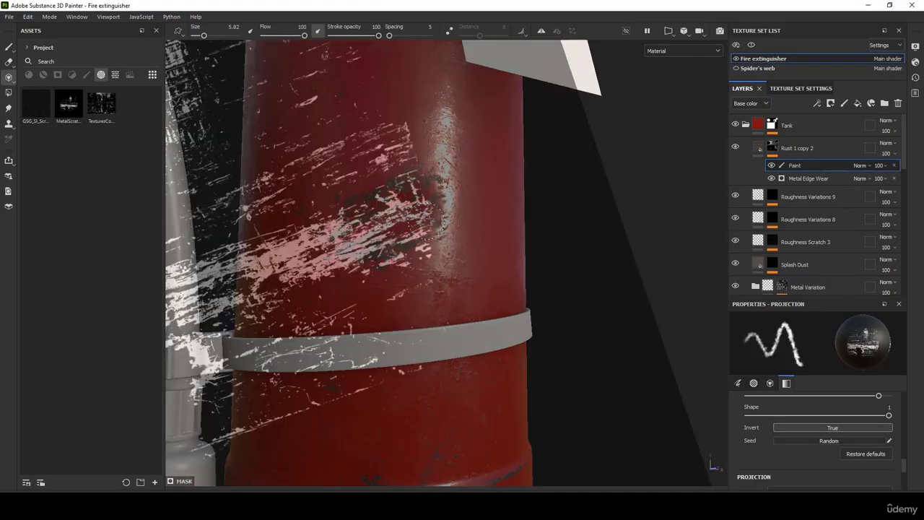
key("s")
middle_click_drag(425, 220, 751, 112)
middle_click_drag(503, 251, 495, 216)
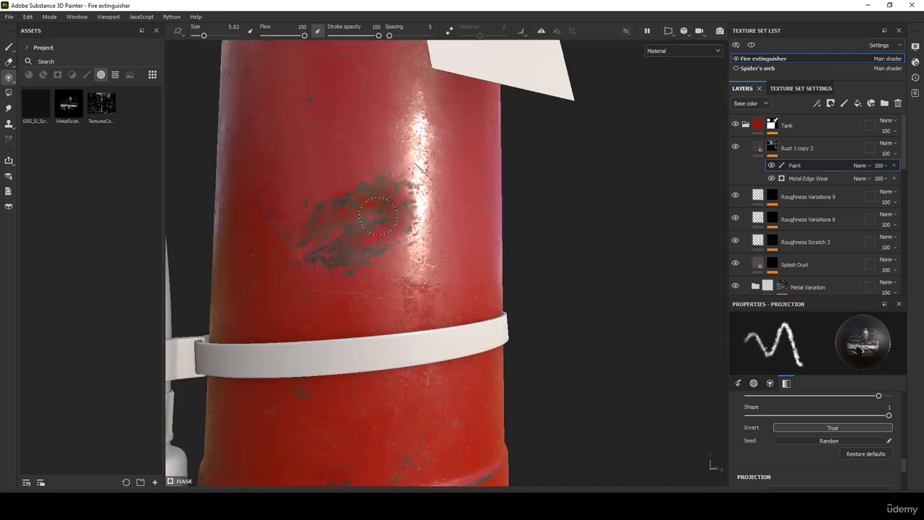
left_click_drag(347, 222, 336, 237)
Examine the tank's shoulder below the neck without the projection overlay to find where scratch wear is needed.
scroll(437, 223, "down", 3)
mouse_move(442, 216)
middle_mouse_down("alt")
mouse_move(440, 233)
mouse_move(494, 273)
middle_mouse_up("alt")
mouse_move(466, 231)
left_mouse_down("alt")
mouse_move(470, 293)
mouse_move(443, 325)
mouse_move(495, 371)
mouse_move(493, 308)
mouse_move(511, 351)
mouse_move(452, 327)
left_mouse_up("alt")
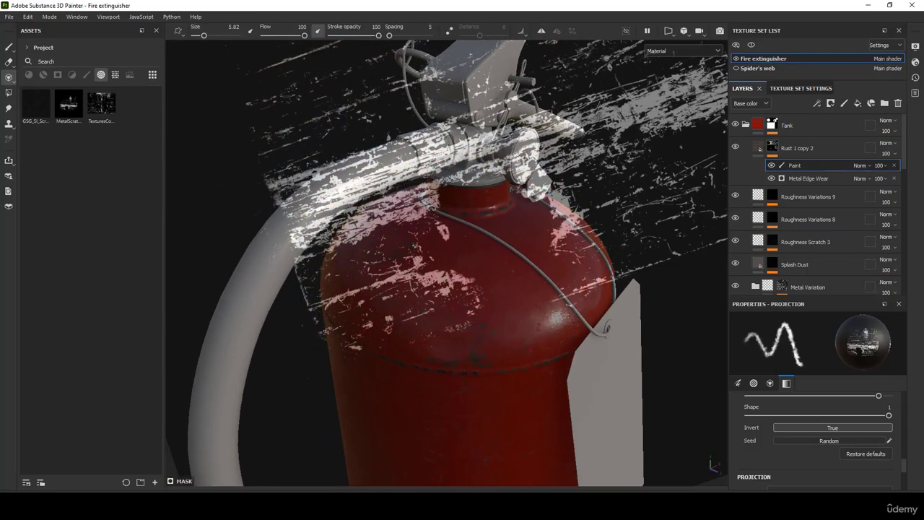
scroll(454, 248, "down", 1)
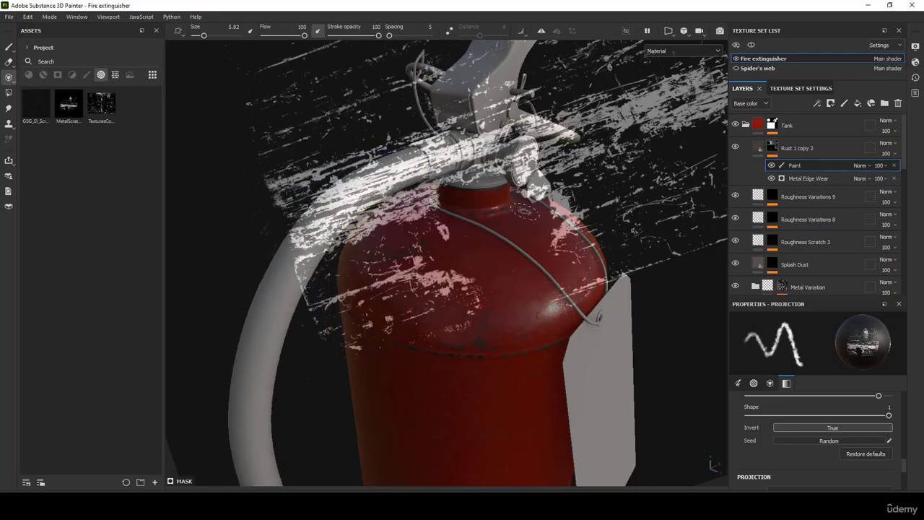
mouse_move(454, 247)
middle_mouse_down("alt")
mouse_move(448, 203)
mouse_move(458, 217)
middle_mouse_up("alt")
left_click(10, 47)
scroll(438, 309, "up", 1)
mouse_move(437, 310)
left_mouse_down("alt")
mouse_move(474, 340)
mouse_move(445, 342)
mouse_move(459, 347)
left_mouse_up("alt")
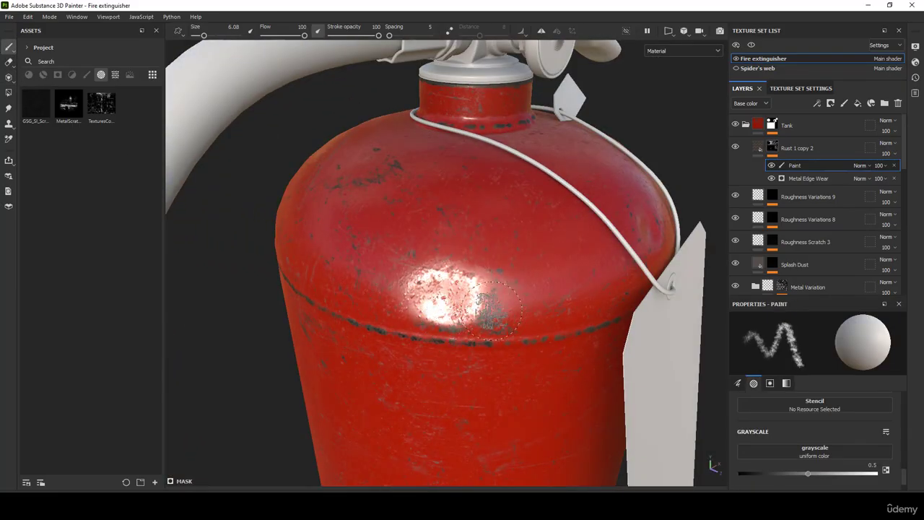
Turn the scratch projection nearly horizontal and paint chipped wear on the front of the tank's shoulder, just above the seam.
left_click(9, 77)
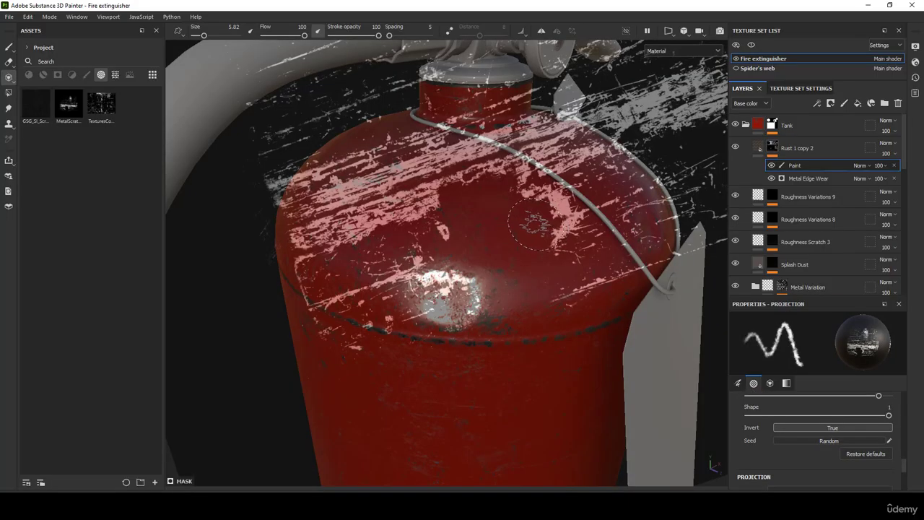
key("s")
left_click_drag(533, 224, 278, 238)
left_click_drag(506, 181, 604, 248, "alt")
key("s")
middle_click_drag(604, 247, 534, 286, "alt")
key("s")
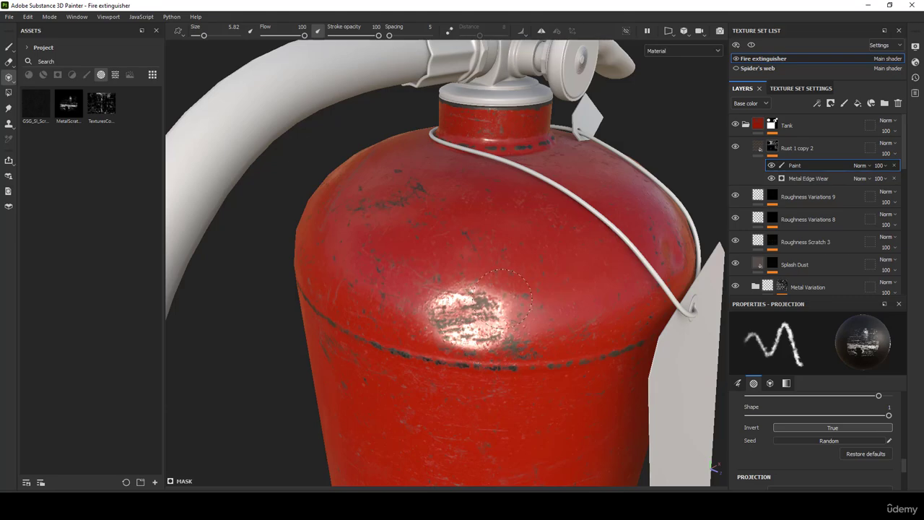
Extend the shoulder's wear patch sideways with more horizontal projected scratches.
key("s")
middle_click_drag(505, 277, 497, 274, "alt")
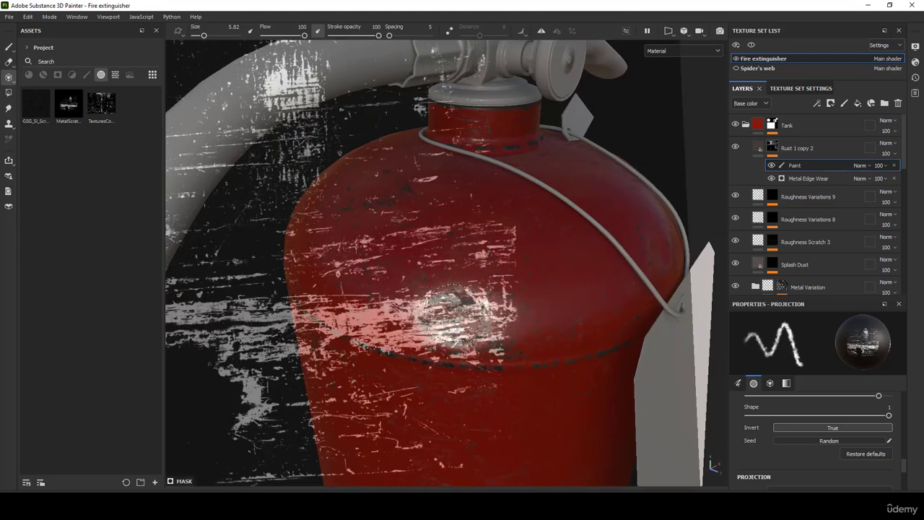
key("s")
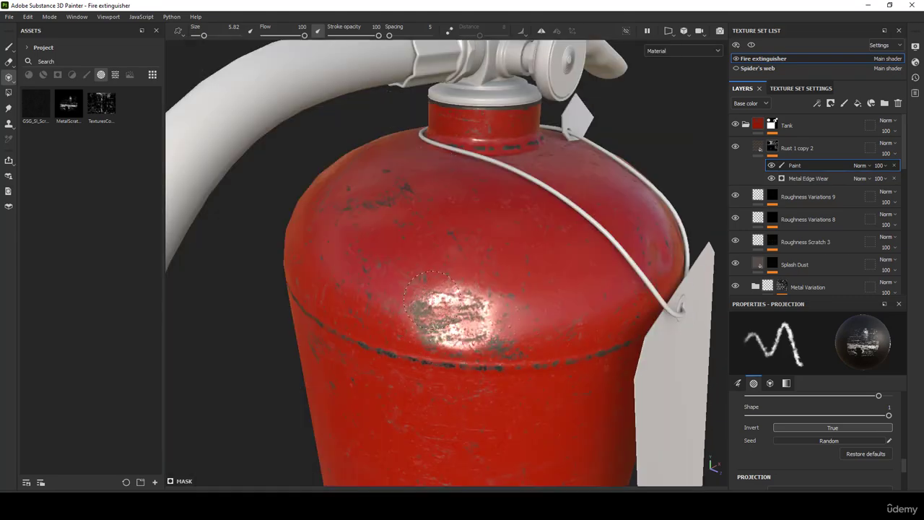
key("s")
middle_click_drag(431, 304, 540, 211, "alt")
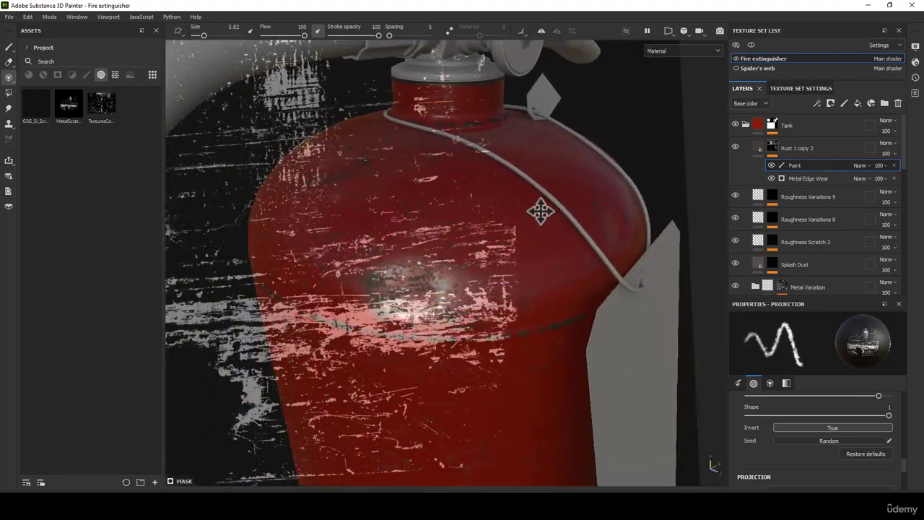
key("s")
middle_click_drag(351, 423, 367, 464)
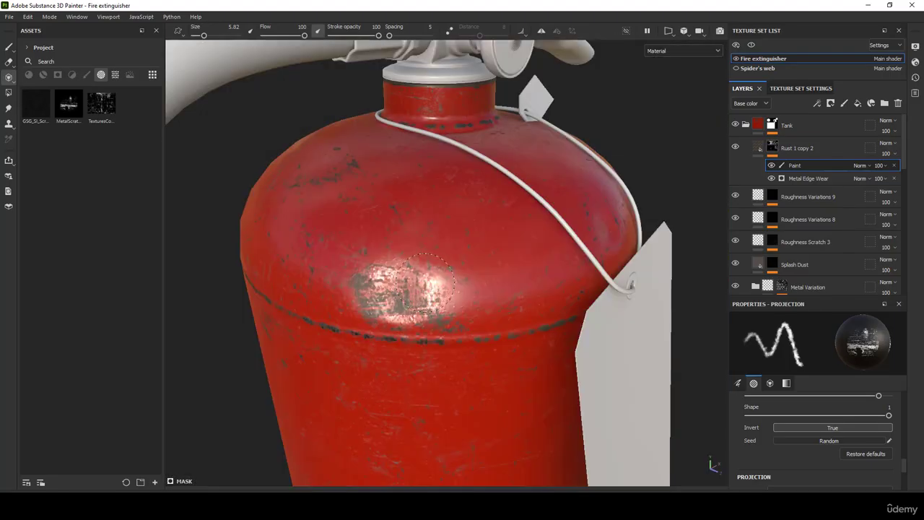
Move the horizontal scratch projection across the shoulder and build up denser streaks within the wear patch above the seam.
middle_click_drag(425, 283, 420, 301, "alt")
key("s")
middle_click_drag(413, 429, 613, 215)
mouse_move(554, 287)
middle_mouse_down("alt")
mouse_move(567, 281)
mouse_move(559, 282)
middle_mouse_up("alt")
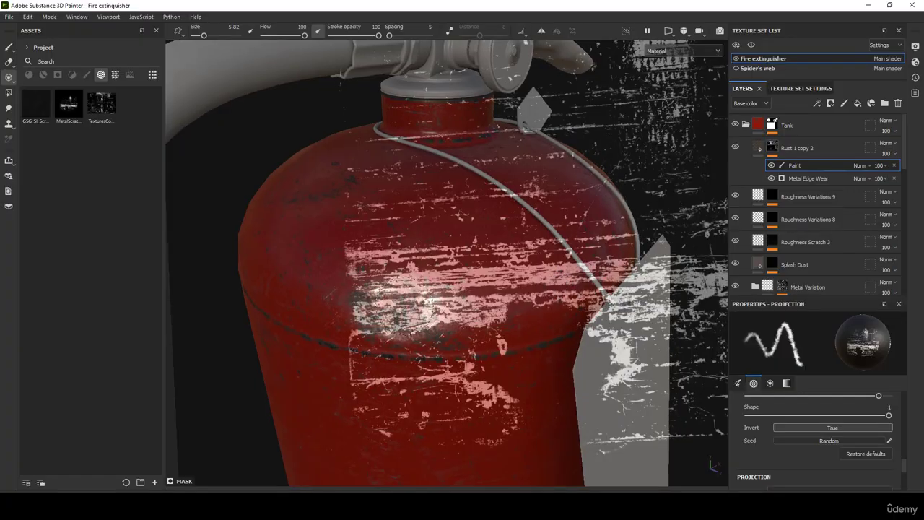
left_click_drag(408, 310, 397, 310)
key("s")
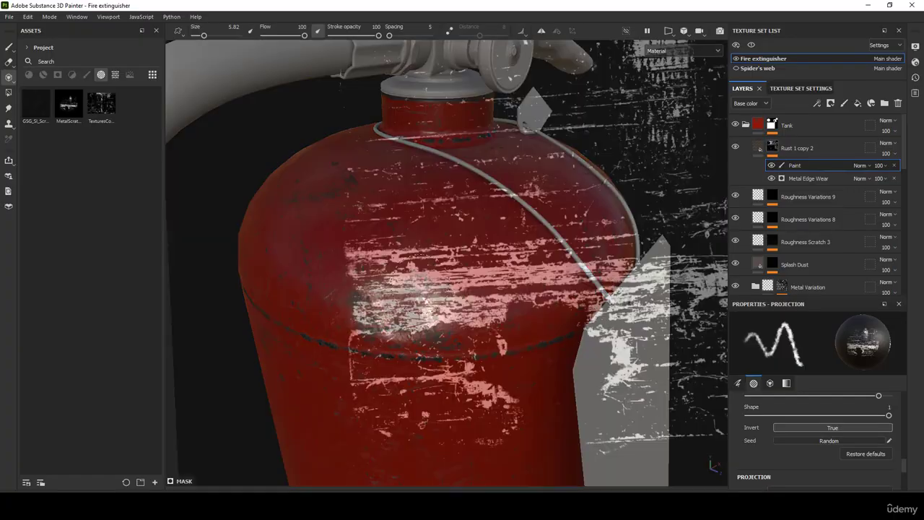
key("s")
middle_click_drag(495, 155, 371, 233)
left_click_drag(383, 295, 426, 310)
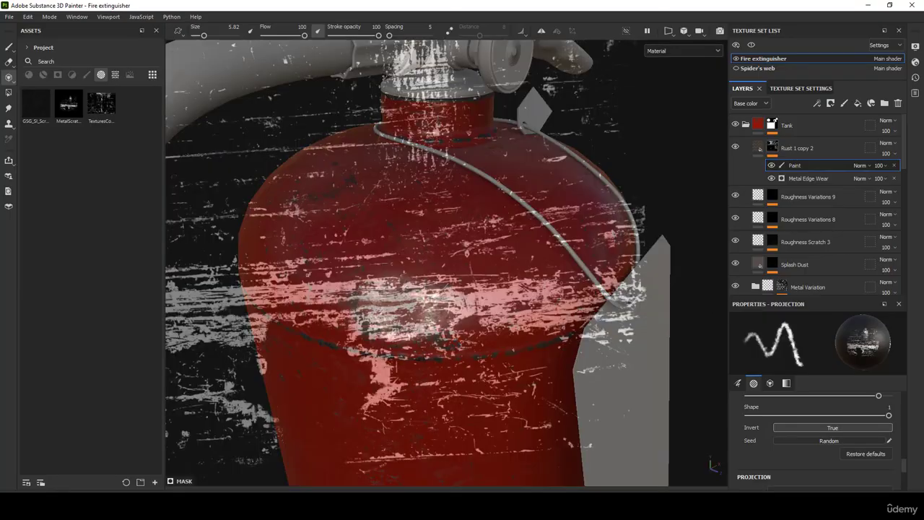
Switch to the regular Paint tool and review the painted wear from the shoulder down to the tank's base.
scroll(374, 192, "down", 2)
left_click(8, 48)
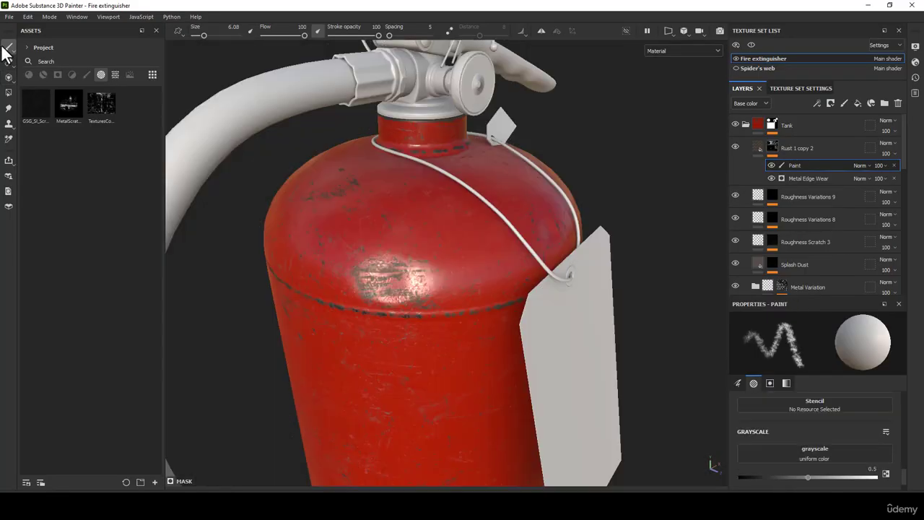
scroll(438, 274, "down", 5)
mouse_move(447, 311)
left_mouse_down("alt")
mouse_move(442, 245)
mouse_move(462, 188)
mouse_move(520, 107)
mouse_move(486, 198)
left_mouse_up("alt")
middle_click_drag(486, 199, 485, 124, "alt")
scroll(483, 130, "up", 2)
left_click_drag(465, 285, 459, 240, "alt")
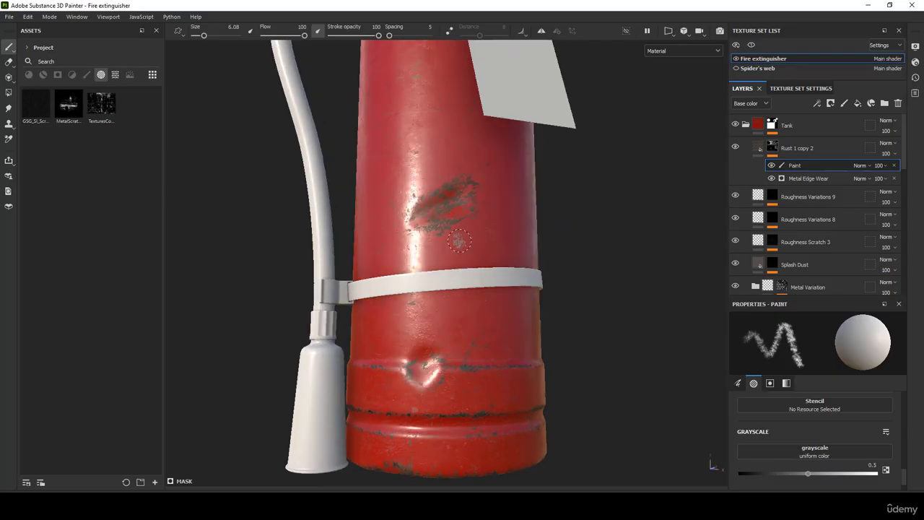
Export the Fire extinguisher and Spider's web textures as 4096 8-bit PNG files to the project's Marmoset folder.
left_click(8, 16)
left_click(53, 143)
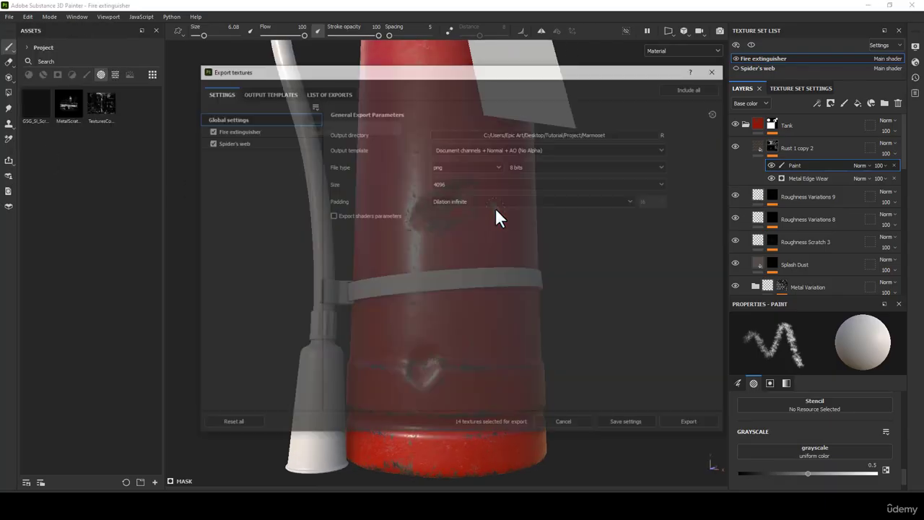
left_click(691, 423)
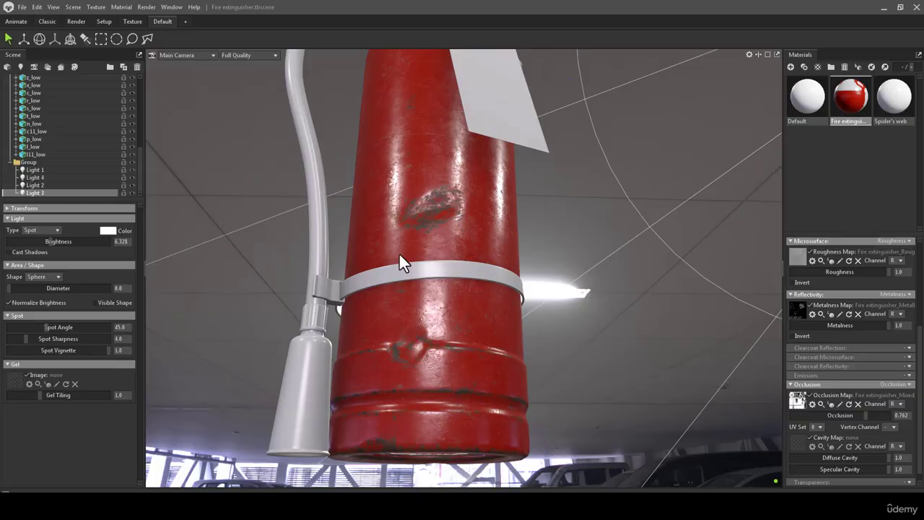
Switch to Marmoset Toolbag and examine the scratch wear above the strap and on the tank's shoulder up close.
left_click_drag(399, 252, 389, 269)
scroll(401, 271, "down", 3)
scroll(415, 262, "up", 5)
middle_click_drag(422, 191, 455, 249)
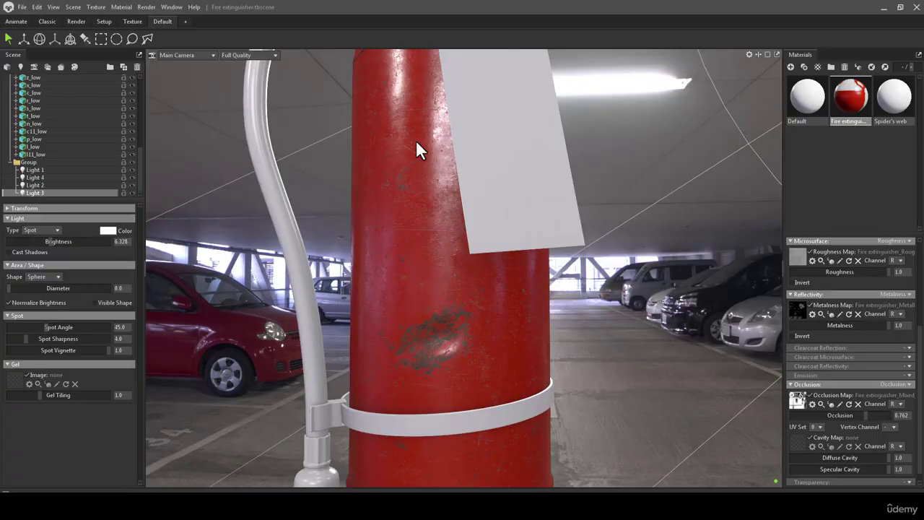
scroll(423, 289, "down", 3)
left_click_drag(425, 299, 457, 310)
scroll(476, 346, "up", 4)
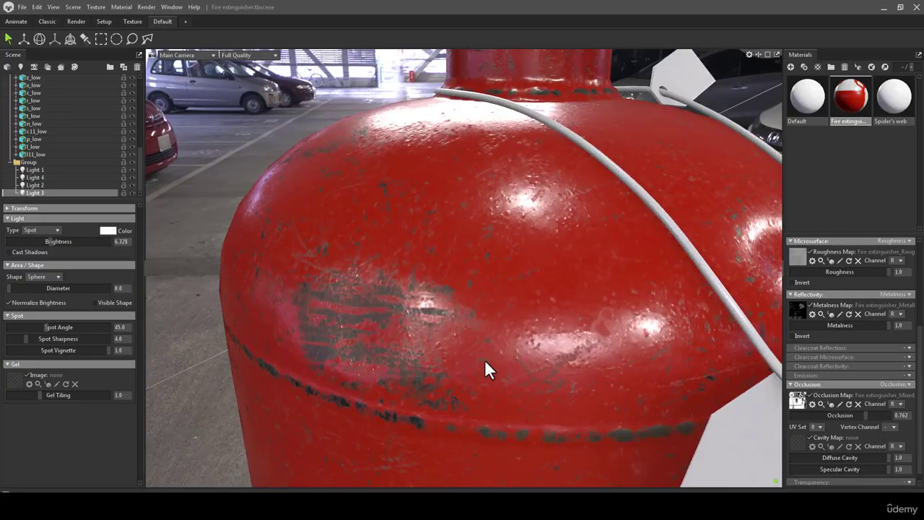
Inspect the rendered fire extinguisher from several angles and lighting directions, down to the lower tank's dents.
scroll(484, 358, "down", 5)
left_click_drag(447, 259, 237, 234)
middle_click_drag(381, 246, 397, 116)
middle_click_drag(433, 295, 440, 237)
left_click_drag(439, 245, 596, 280)
right_click_drag(596, 280, 495, 254)
middle_click_drag(495, 255, 488, 295)
right_click_drag(488, 295, 523, 339)
left_click_drag(522, 339, 484, 379)
right_click_drag(466, 363, 464, 389)
middle_click_drag(464, 388, 457, 245)
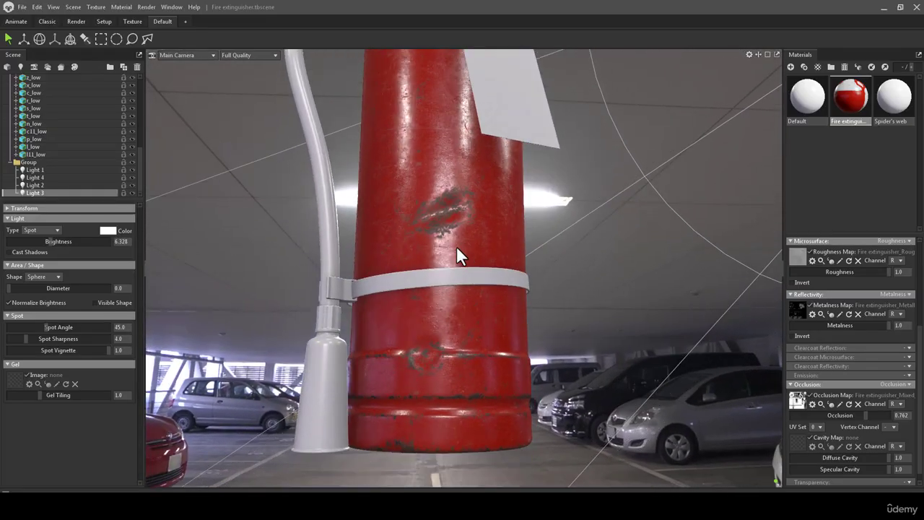
Examine the scratched dent above the strap in the render up close and under changed lighting.
right_click_drag(457, 246, 462, 294)
left_click_drag(461, 294, 468, 309)
right_click_drag(468, 309, 458, 276)
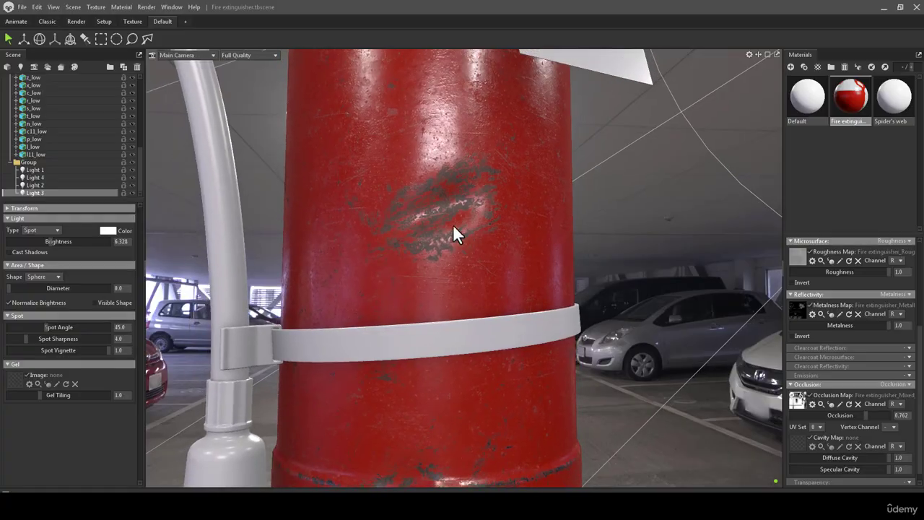
middle_click_drag(416, 367, 426, 205)
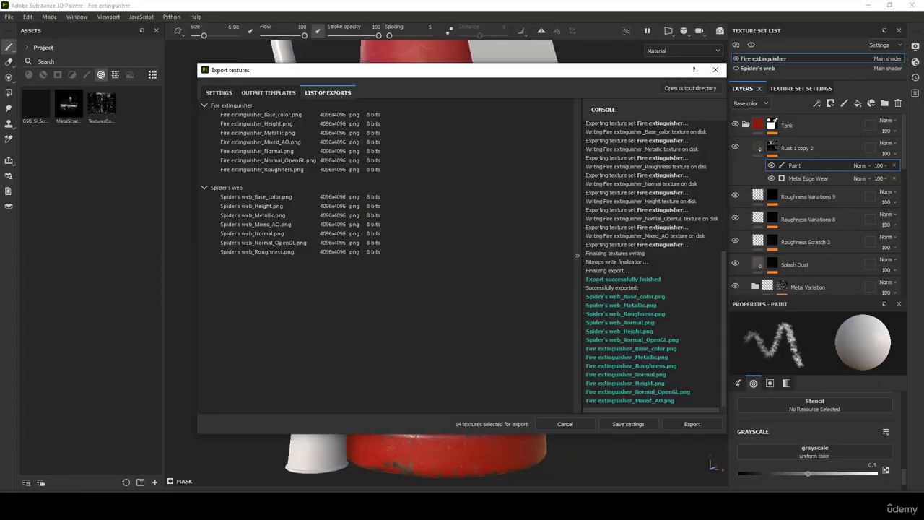
Switch back to Substance 3D Painter, close the texture export dialog and activate the Projection tool on the rust mask.
left_click(714, 70)
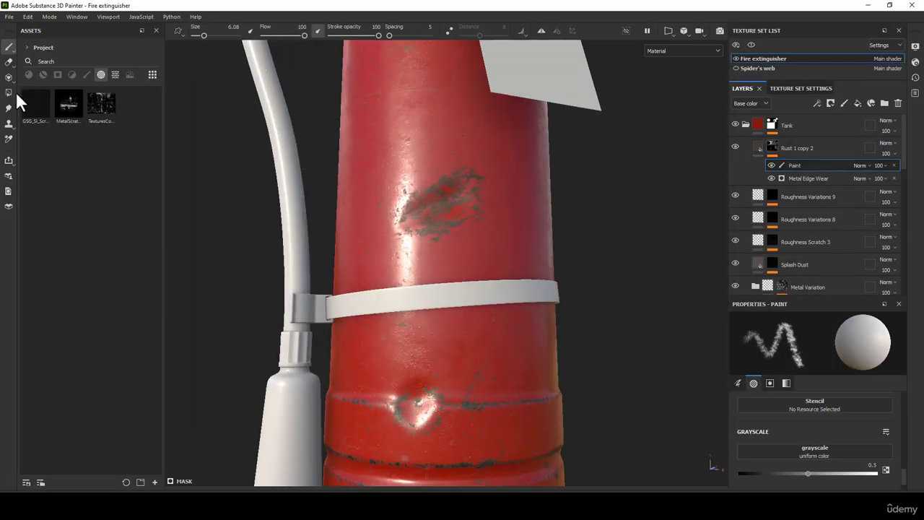
left_click(8, 79)
middle_click_drag(468, 296, 452, 240, "alt")
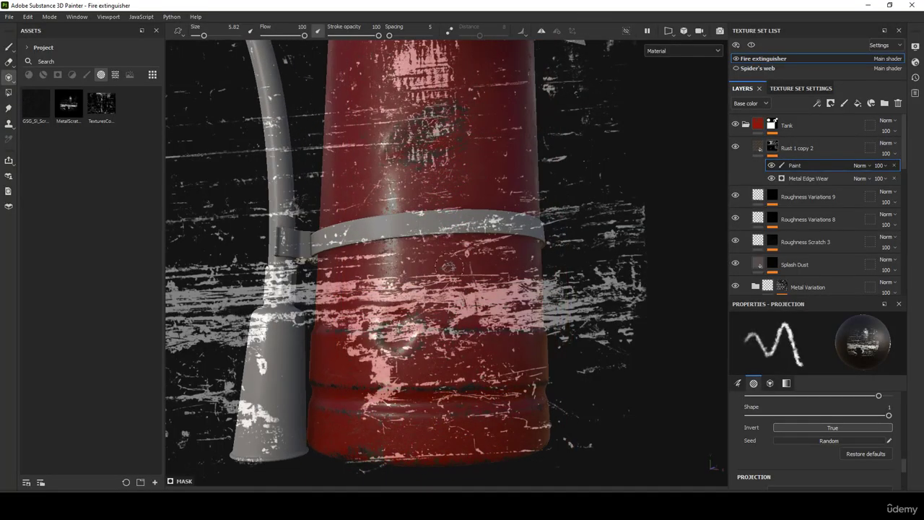
left_click_drag(372, 235, 327, 241)
middle_click_drag(461, 231, 518, 329, "alt")
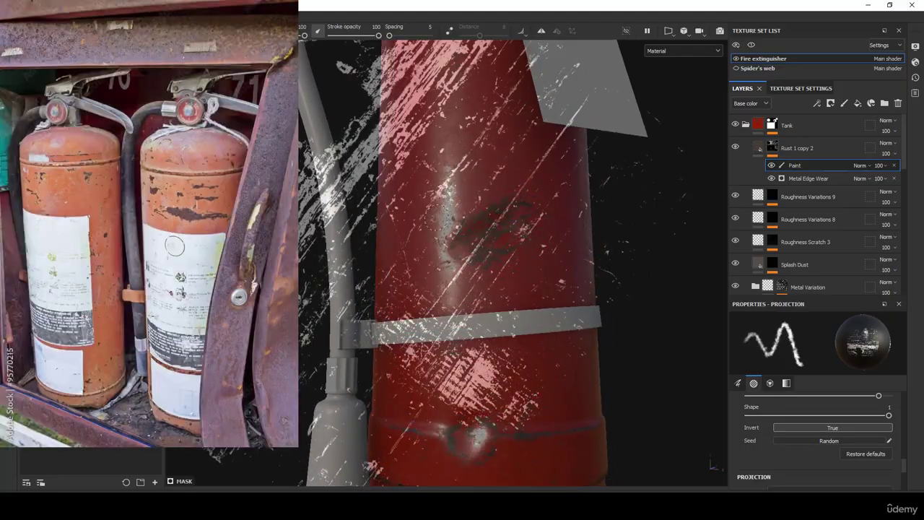
Align the scratch stencil over the lower dent, reduce the brush size to 2.72 and paint wear along the dent's lower edge.
middle_click_drag(443, 213, 602, 387)
middle_click_drag(532, 410, 558, 426)
right_click_drag(558, 426, 511, 441, "alt")
middle_click_drag(511, 441, 483, 249, "alt")
left_click_drag(501, 322, 487, 300, "alt")
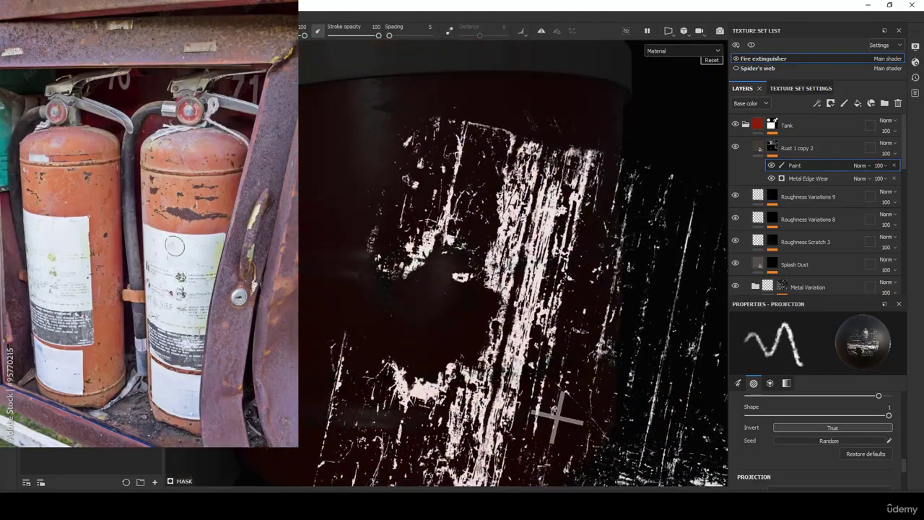
middle_click_drag(486, 301, 488, 233)
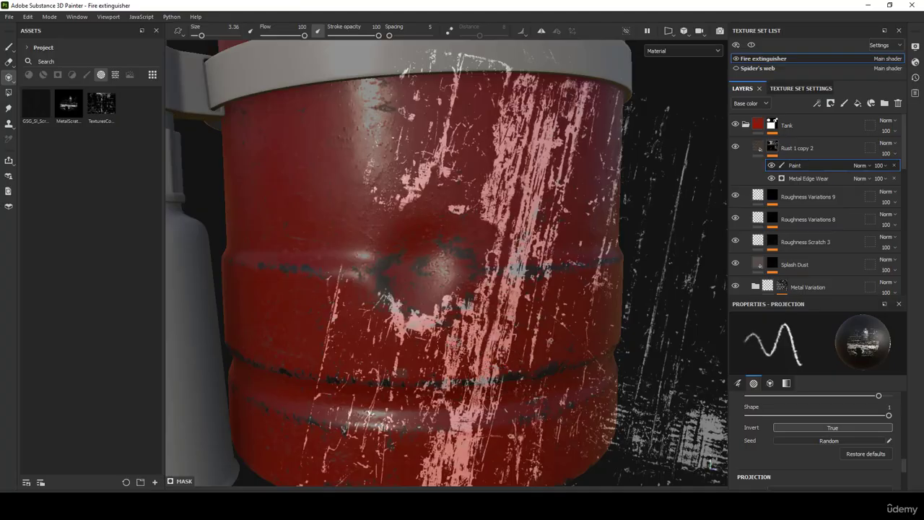
right_click_drag(437, 324, 432, 324, "ctrl")
key("s")
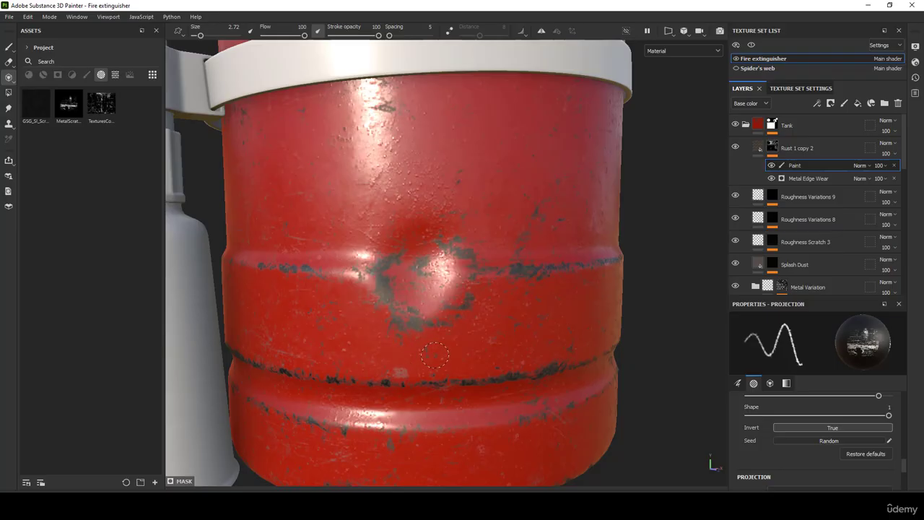
Reorient the scratch stencil diagonally and paint wear along the lower dent's right and upper edges.
key("s")
mouse_move(465, 307)
middle_mouse_down("alt")
mouse_move(452, 296)
mouse_move(452, 312)
middle_mouse_up("alt")
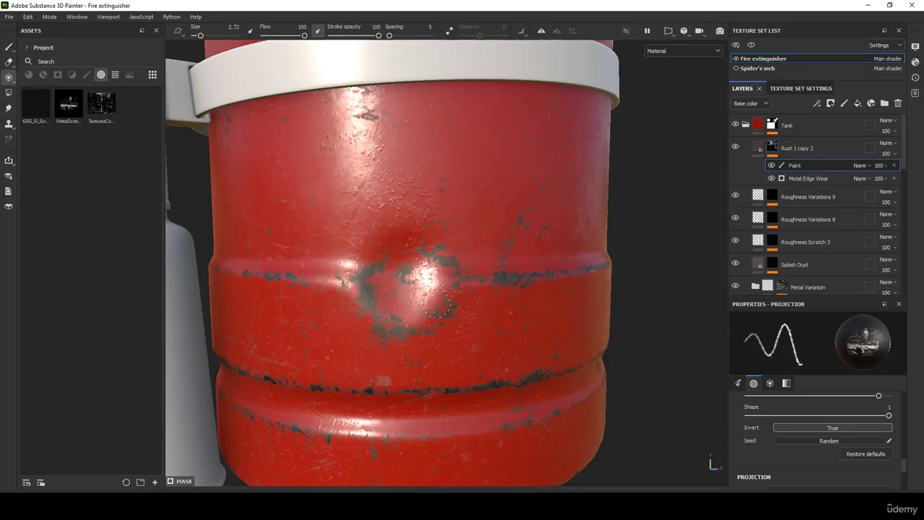
left_click_drag(460, 280, 470, 289)
middle_click_drag(461, 280, 473, 329, "alt")
key("s")
left_click_drag(531, 280, 563, 216)
key("s")
middle_click_drag(576, 192, 454, 282)
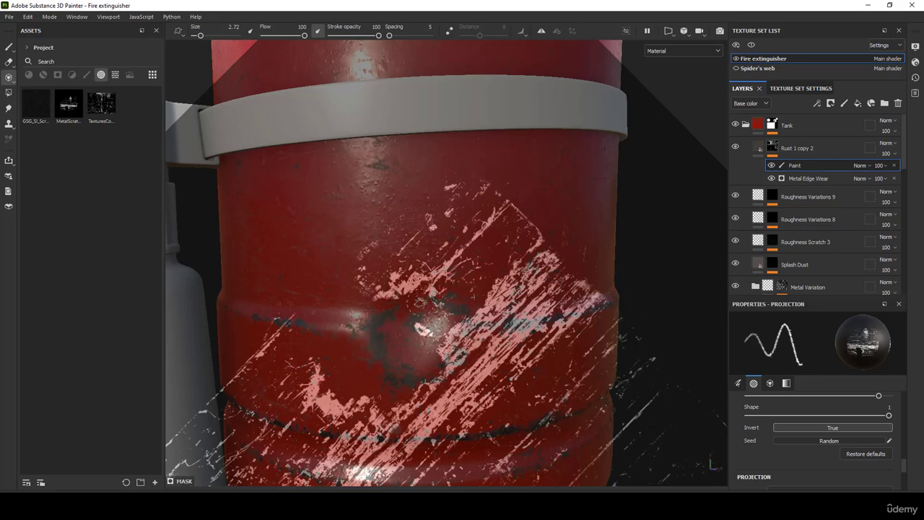
left_click_drag(423, 301, 377, 287)
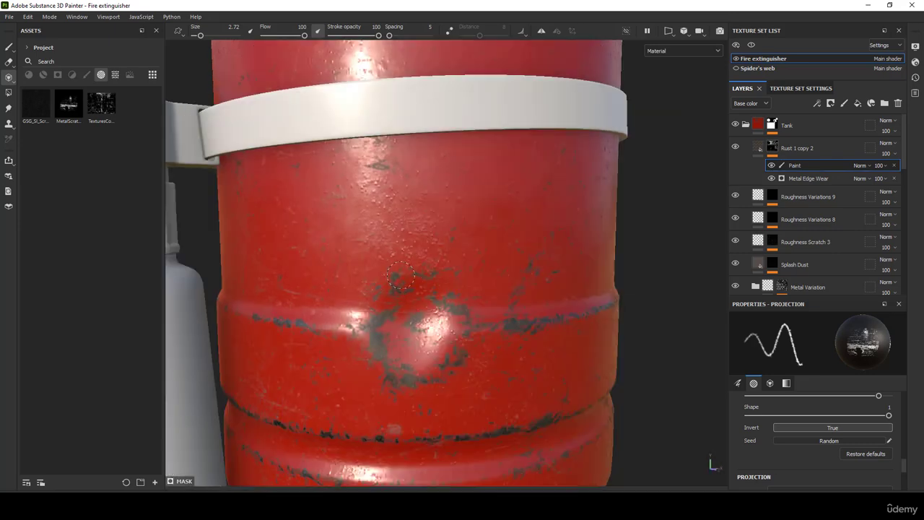
Enlarge the scratch stencil, set the brush size to 6.58 and paint light scratches between the lower dent and the strap.
key("s")
key("s")
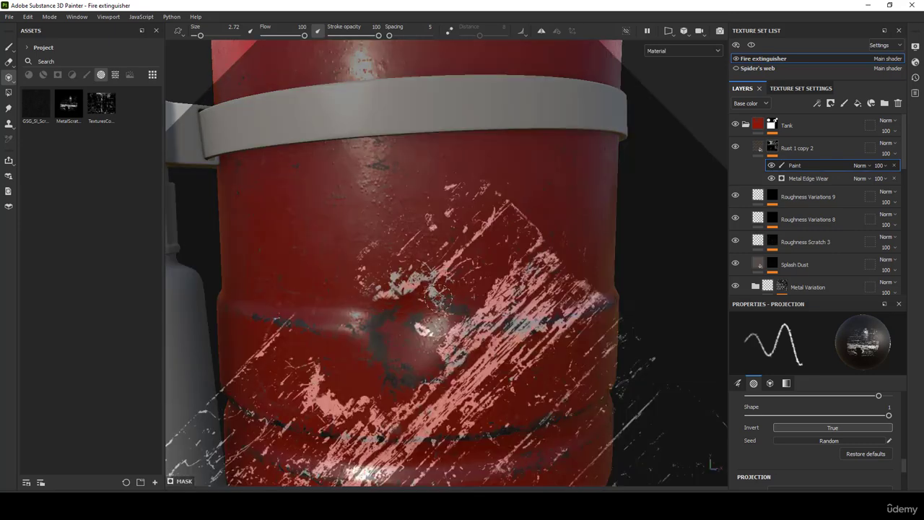
mouse_move(462, 335)
middle_mouse_down("alt")
mouse_move(460, 293)
mouse_move(427, 305)
mouse_move(386, 369)
mouse_move(487, 206)
mouse_move(518, 237)
mouse_move(465, 145)
middle_mouse_up("alt")
key("s")
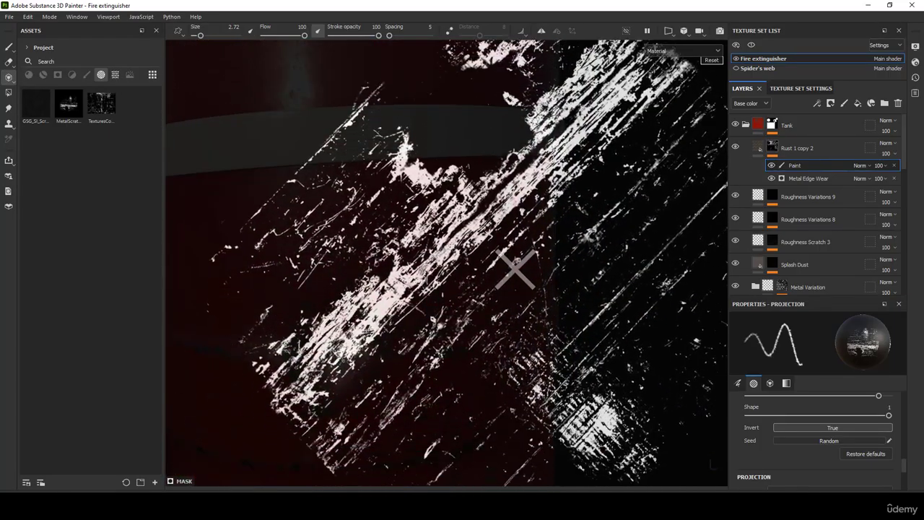
left_click_drag(325, 226, 282, 216)
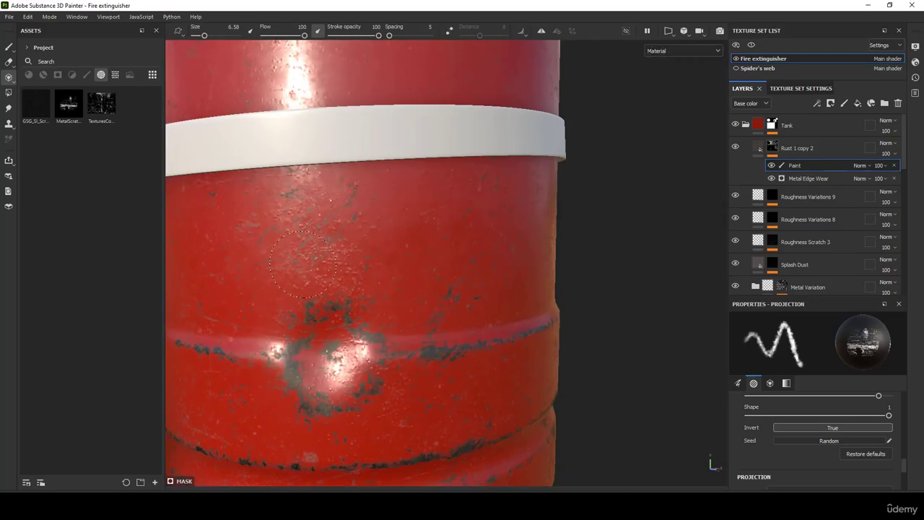
left_click_drag(308, 197, 306, 198)
Angle the scratch stencil along the dent above the strap and paint wear into the dent's lower half.
scroll(346, 206, "down", 5)
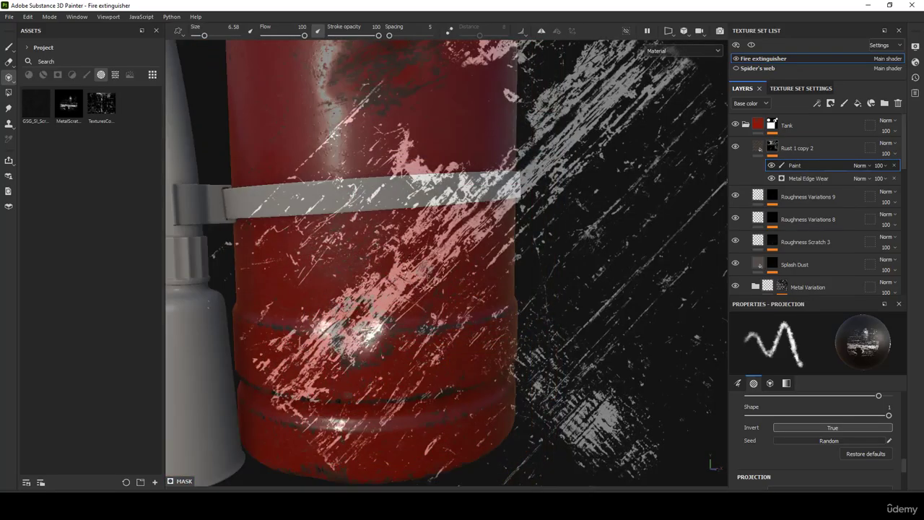
mouse_move(433, 219)
middle_mouse_down("alt")
mouse_move(469, 373)
mouse_move(439, 406)
middle_mouse_up("alt")
right_click_drag(398, 189, 470, 439, "alt")
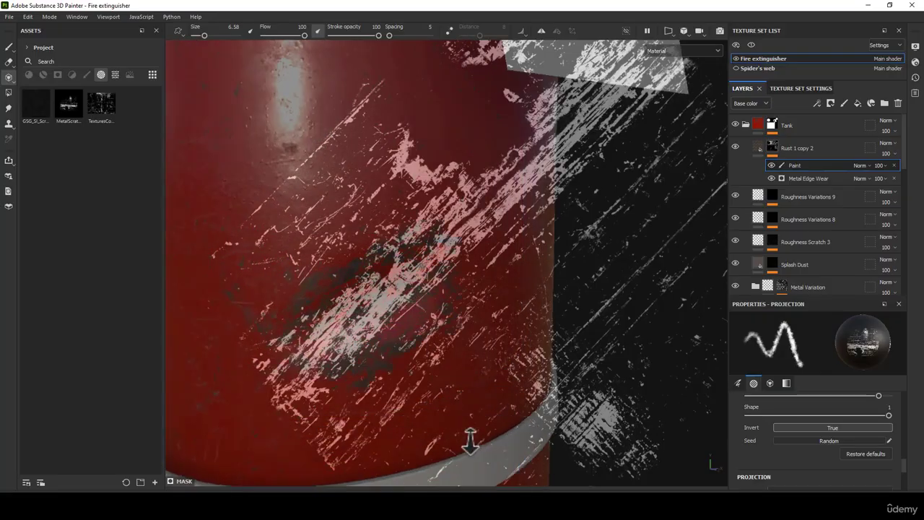
left_click_drag(449, 239, 484, 209)
right_click_drag(484, 209, 419, 232)
middle_click_drag(419, 232, 506, 288)
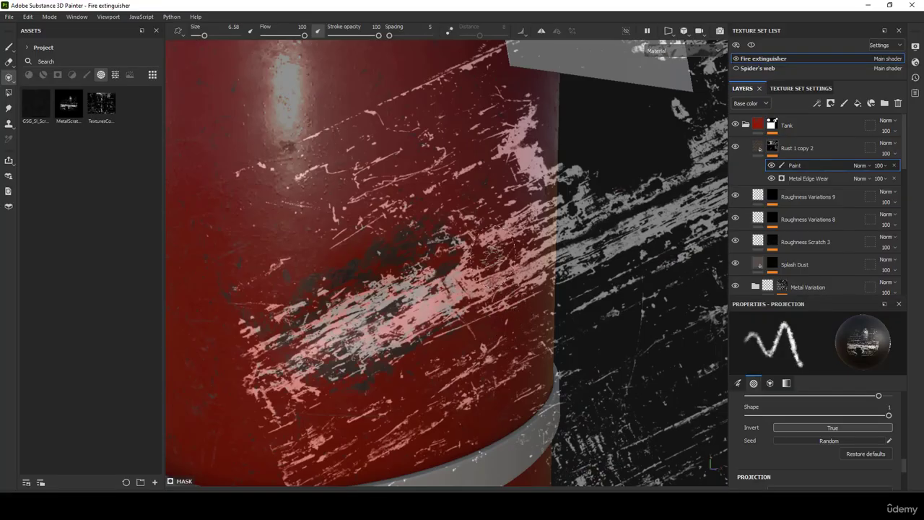
mouse_move(556, 189)
middle_mouse_down()
mouse_move(433, 256)
mouse_move(530, 269)
mouse_move(558, 198)
middle_mouse_up()
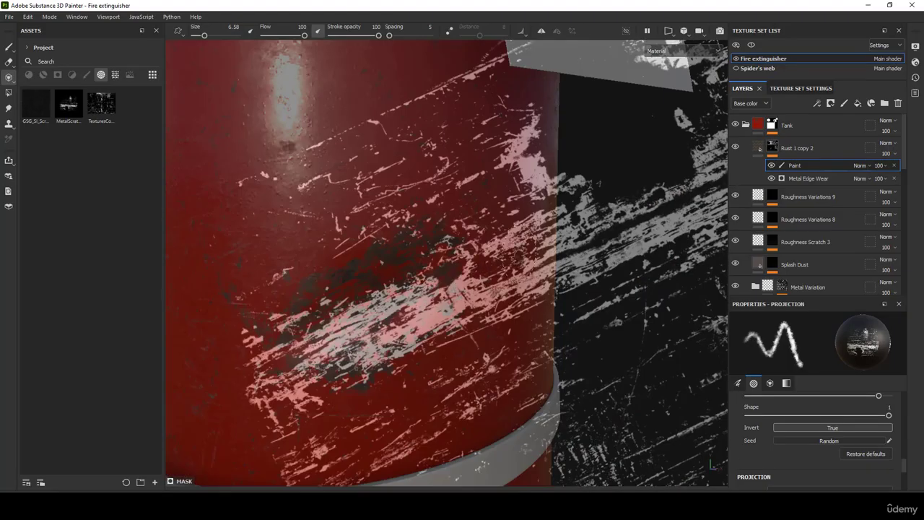
middle_click_drag(423, 258, 411, 266)
left_click_drag(360, 329, 325, 340)
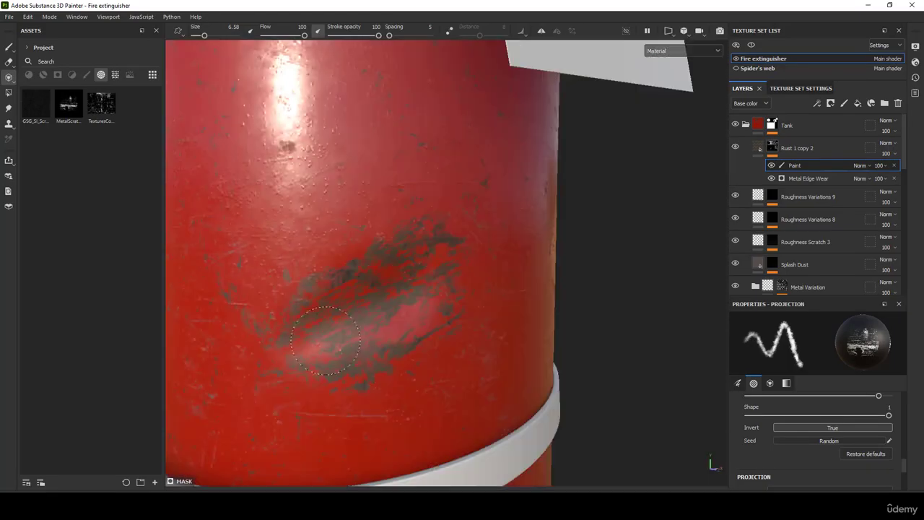
left_click_drag(373, 302, 380, 297)
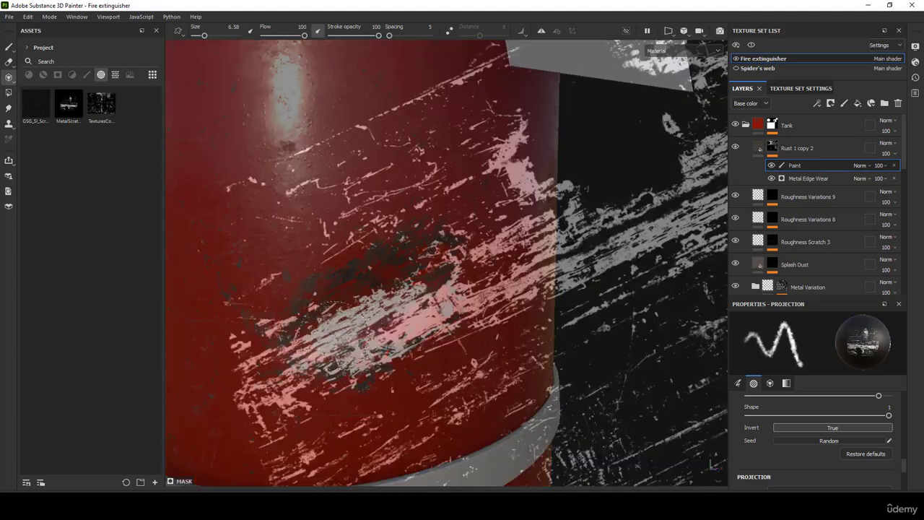
Shift the scratch stencil across the dent above the strap and paint another pass of wear over its center.
right_click_drag(271, 261, 300, 247)
middle_click_drag(299, 247, 375, 261)
middle_click_drag(415, 313, 441, 303)
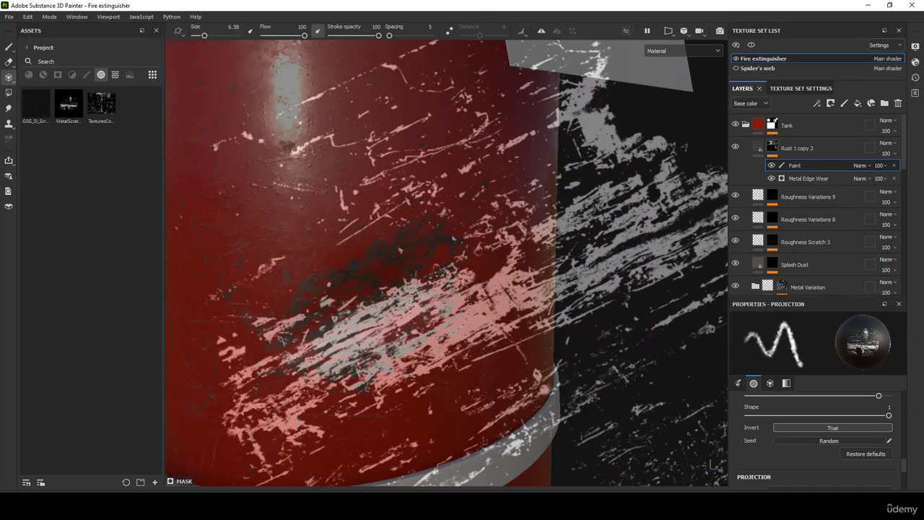
mouse_move(349, 345)
left_mouse_down()
mouse_move(324, 363)
mouse_move(405, 292)
left_mouse_up()
Reposition the scratch stencil, set the brush size to 6.05 and thicken the wear on the upper dent's lower-left end.
key("s")
key("bracketright")
key("s")
mouse_move(405, 292)
middle_mouse_down()
mouse_move(392, 305)
mouse_move(291, 313)
middle_mouse_up()
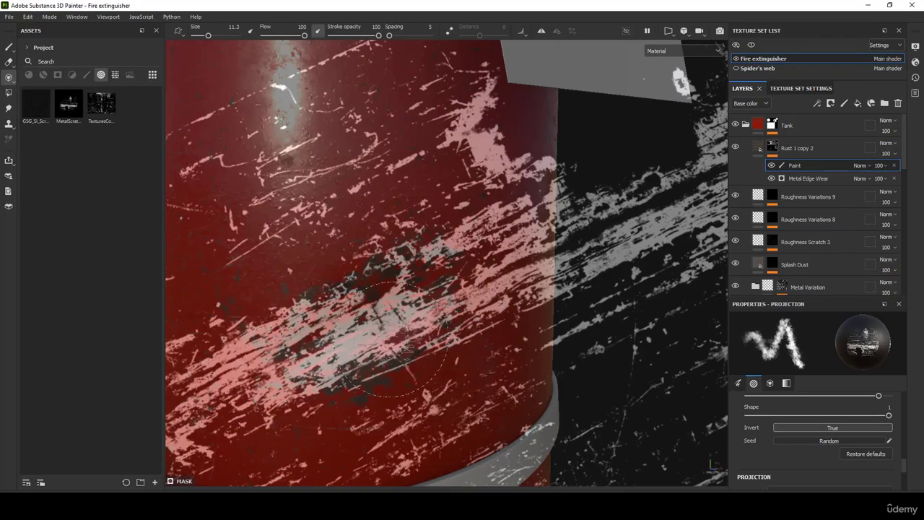
key("s")
middle_click_drag(373, 336, 345, 332)
right_click_drag(352, 336, 338, 337, "ctrl")
left_click_drag(338, 337, 331, 341)
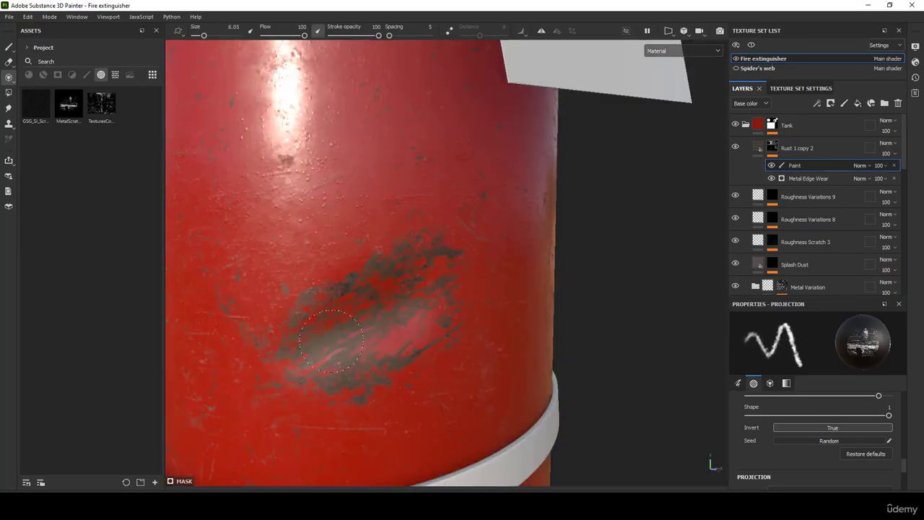
Rotate the scratch stencil to near vertical and paint wear along the bottom edge of the dent above the strap.
key("s")
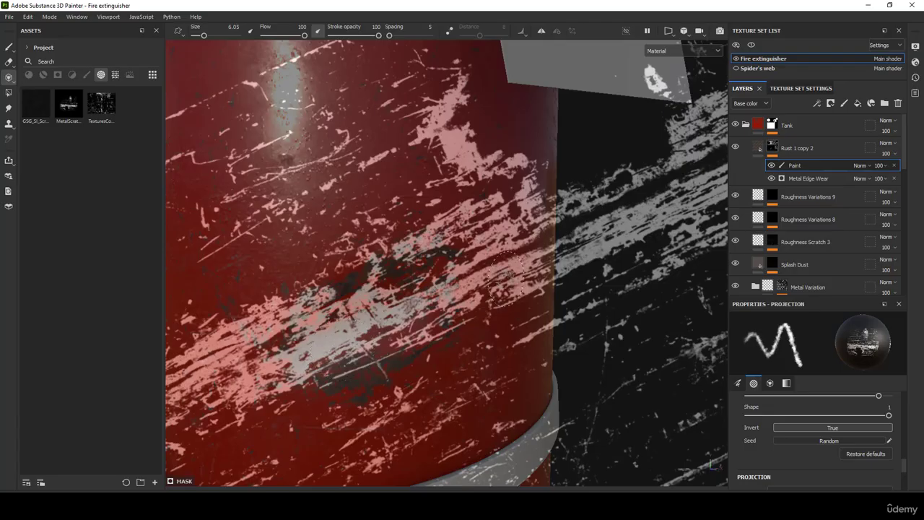
left_click_drag(441, 304, 426, 260, "alt")
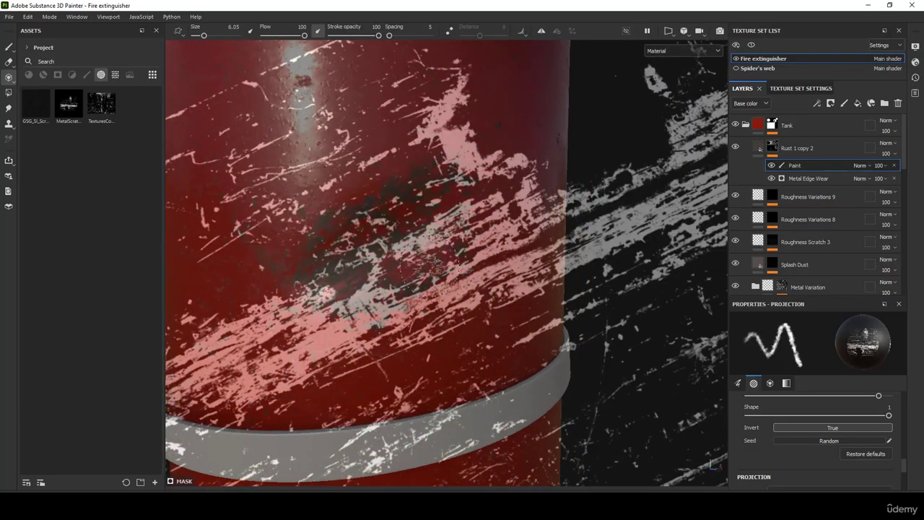
key("s")
left_click_drag(466, 221, 257, 243)
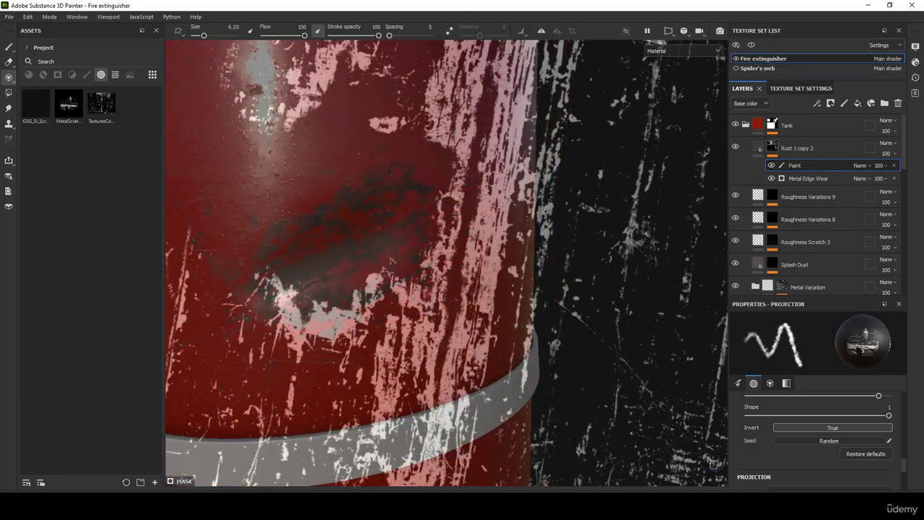
left_click_drag(335, 317, 382, 310)
key("s")
Rotate the scratch stencil back to a diagonal and paint wear on the upper dent's right side and upper edge.
middle_click_drag(467, 280, 472, 210, "alt")
scroll(448, 202, "down", 2)
scroll(415, 183, "down", 3)
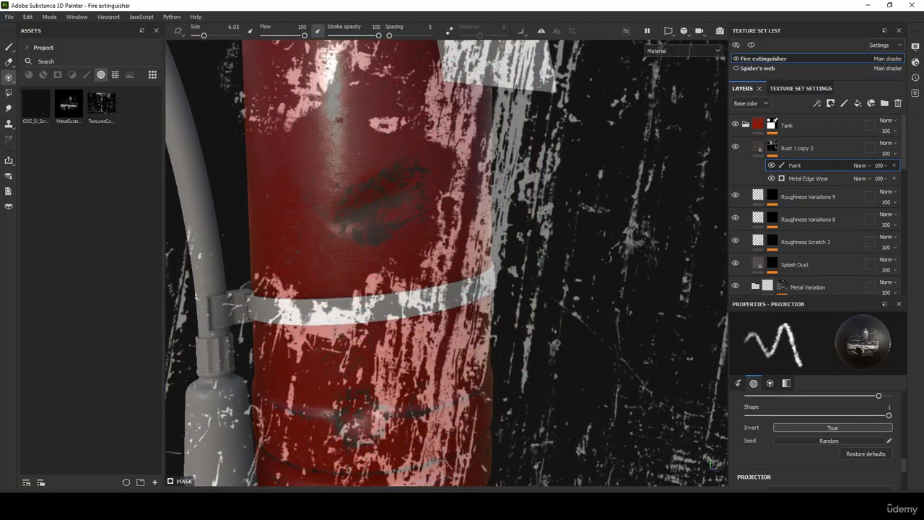
middle_click_drag(420, 192, 405, 244, "alt")
scroll(427, 346, "up", 3)
key("s")
left_click_drag(529, 265, 605, 264)
middle_click_drag(605, 264, 364, 415)
middle_click_drag(535, 407, 496, 437)
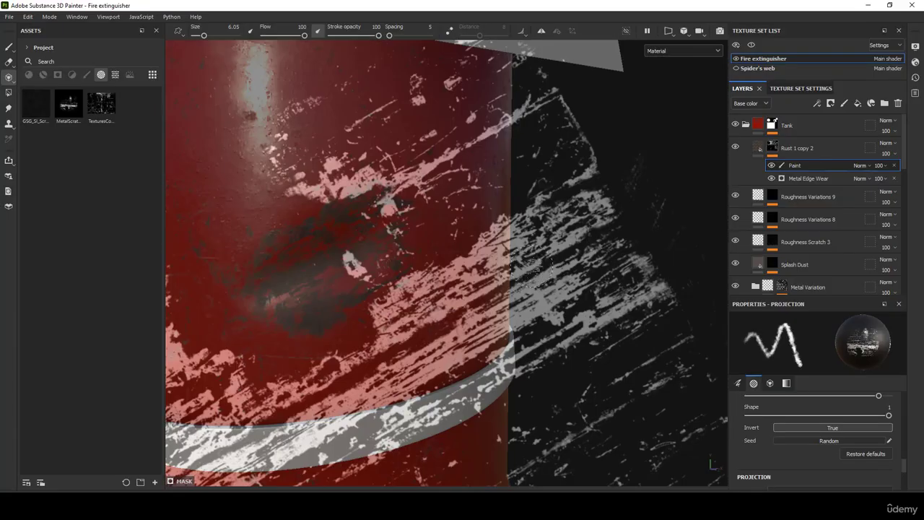
middle_click_drag(560, 263, 603, 282, "alt")
left_click(418, 286)
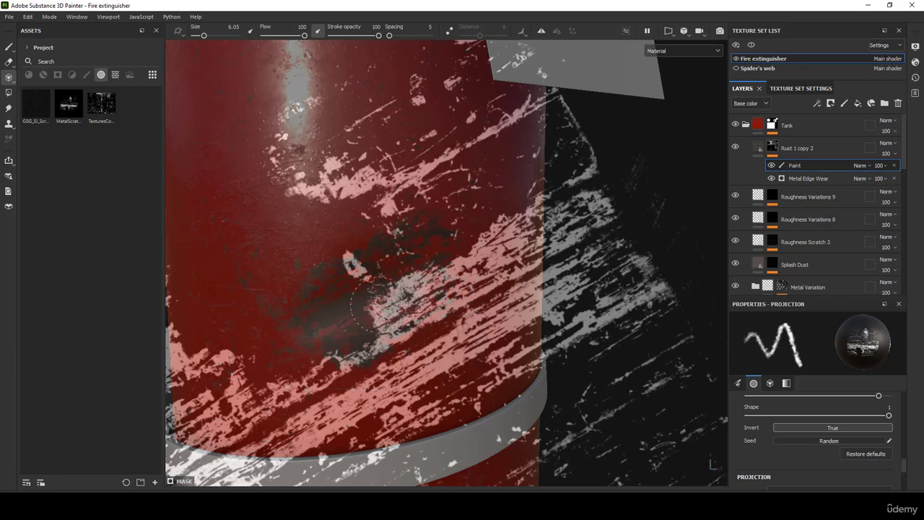
middle_click_drag(521, 298, 514, 237, "alt")
mouse_move(361, 210)
left_mouse_down()
mouse_move(324, 187)
mouse_move(337, 182)
left_mouse_up()
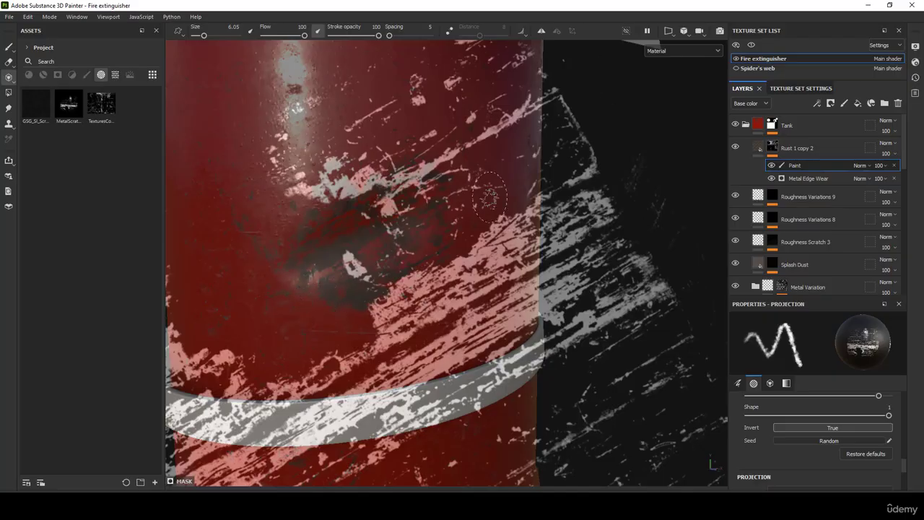
Realign the scratch stencil over the lower dent and add wear around its upper edge.
scroll(427, 237, "down", 5)
middle_click_drag(431, 243, 395, 112, "alt")
right_click_drag(375, 225, 576, 479, "alt")
middle_click_drag(441, 215, 503, 238, "alt")
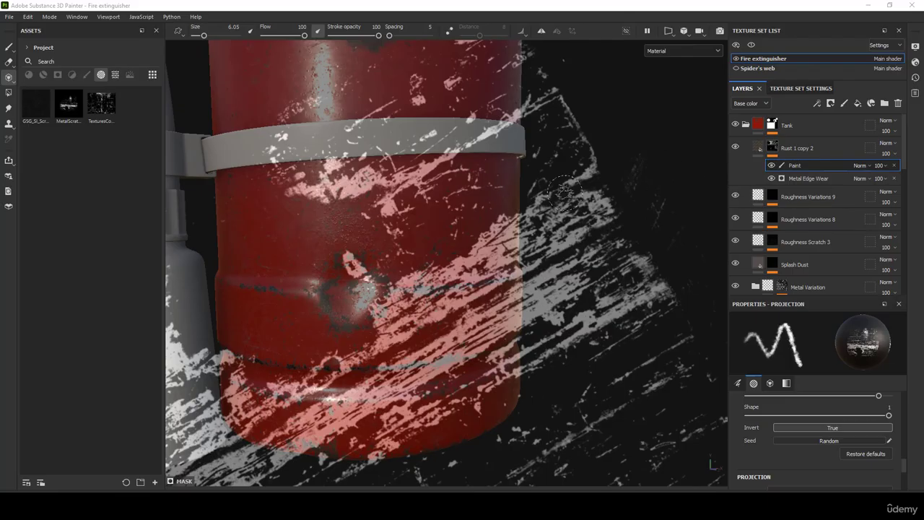
middle_click_drag(436, 210, 400, 229, "alt")
right_click_drag(400, 229, 353, 239)
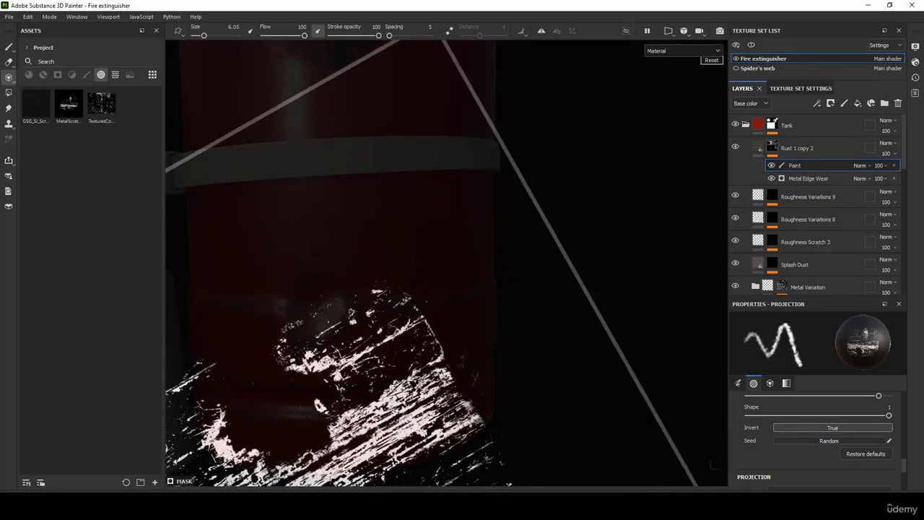
left_click_drag(354, 239, 439, 227)
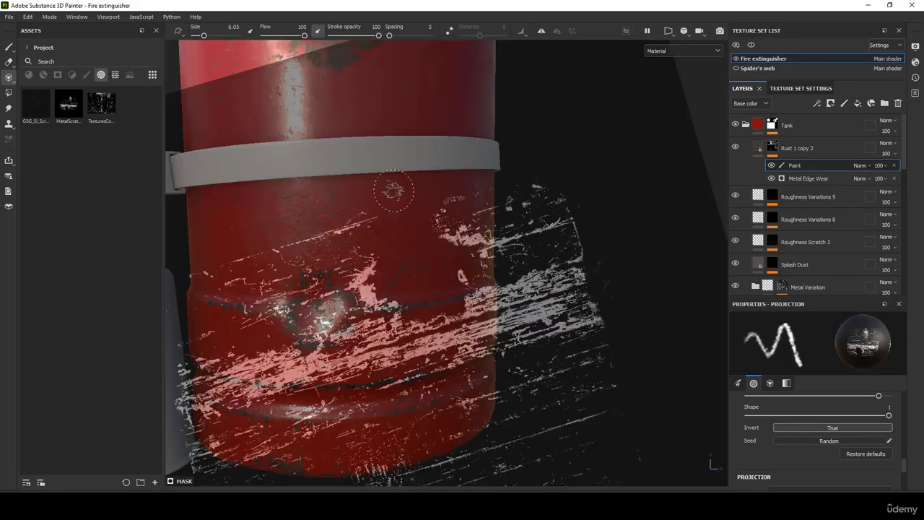
middle_click_drag(393, 192, 482, 171, "alt")
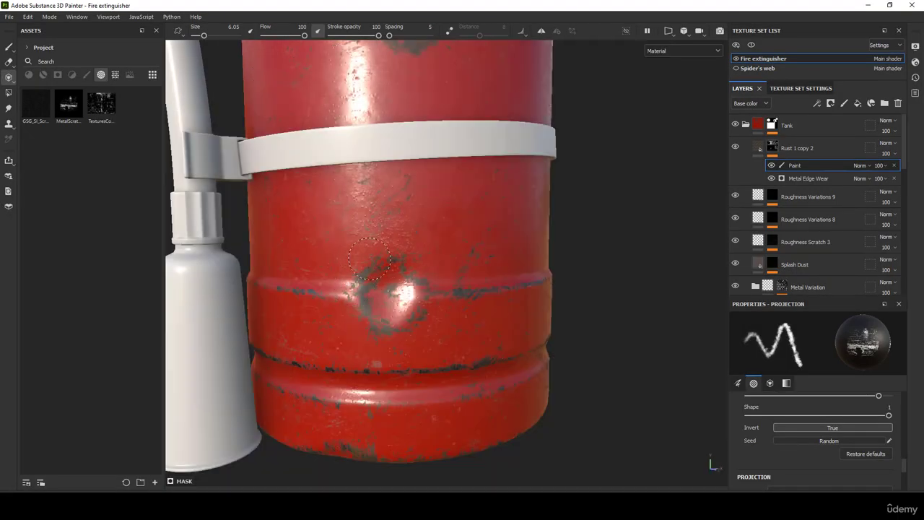
key("s")
middle_click_drag(429, 214, 449, 220, "alt")
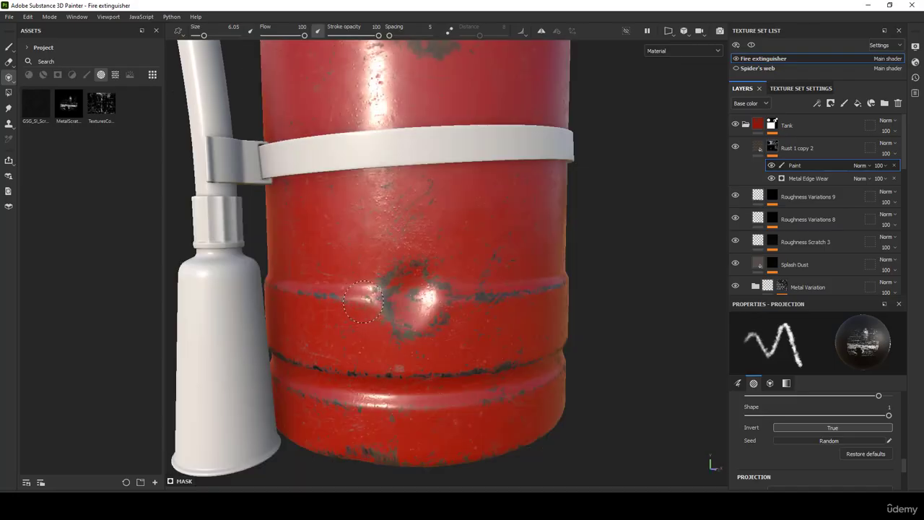
Reposition the scratch stencil over the lower dent and add wear along its left side.
key("s")
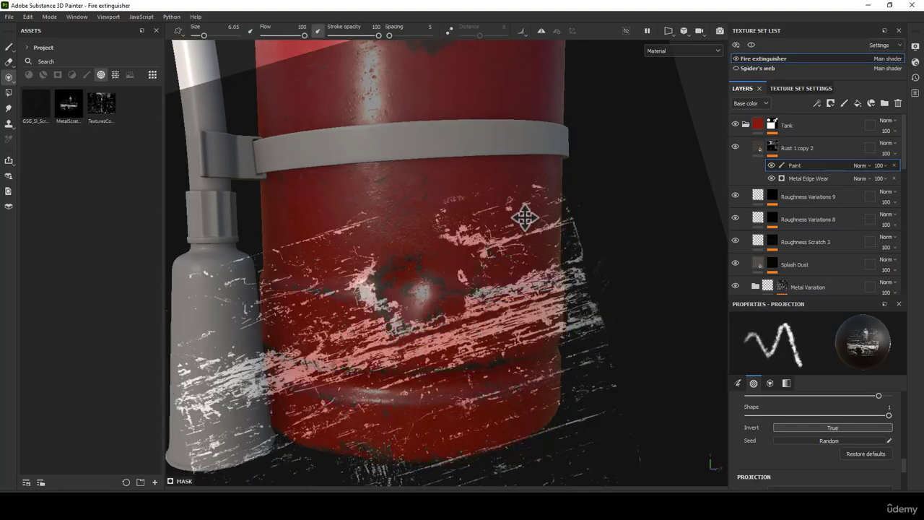
mouse_move(526, 215)
middle_mouse_down("alt")
mouse_move(495, 165)
mouse_move(460, 214)
middle_mouse_up("alt")
key("s")
mouse_move(460, 215)
left_mouse_down()
mouse_move(435, 200)
mouse_move(541, 397)
left_mouse_up()
key("s")
middle_click_drag(534, 262, 482, 205)
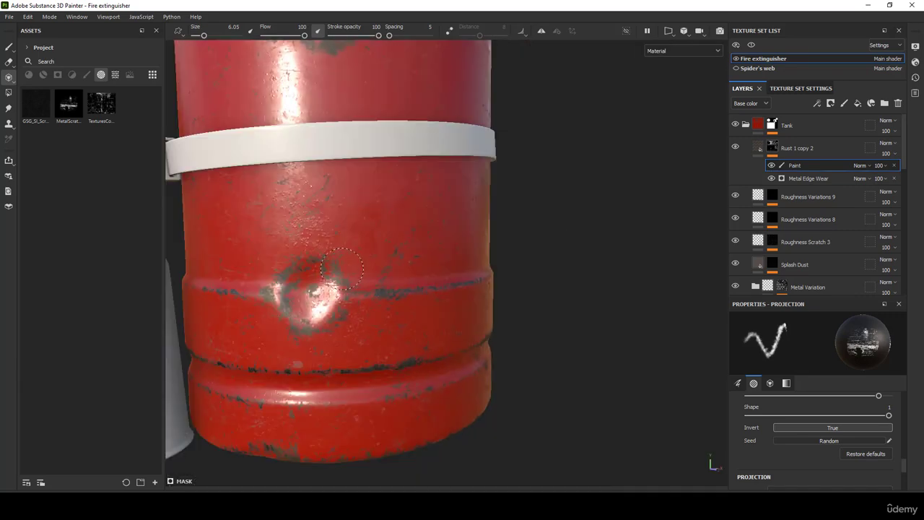
Rotate the scratch stencil back to a shallow diagonal and paint wear on the lower-left edge of the dent above the strap.
key("s")
middle_click_drag(521, 268, 481, 223, "alt")
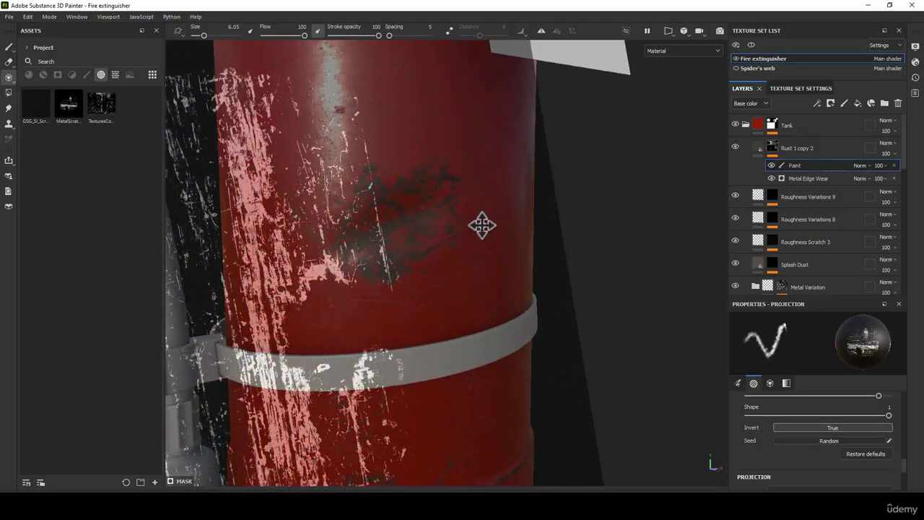
key("s")
left_click_drag(426, 190, 166, 124)
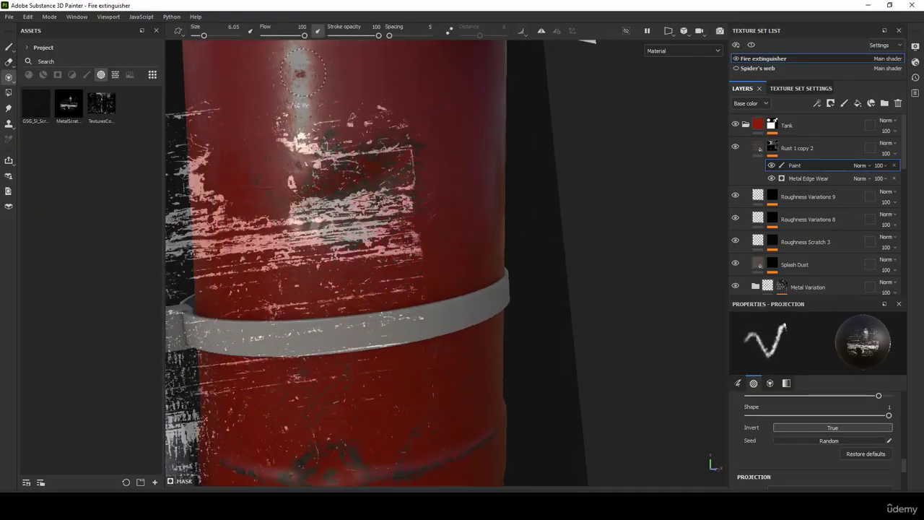
key("s")
key("s")
middle_click_drag(419, 111, 532, 167)
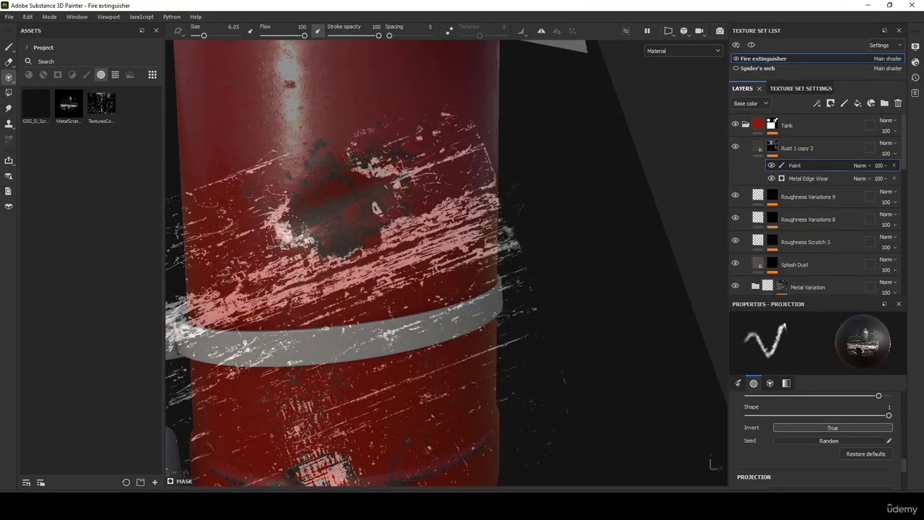
left_click_drag(288, 237, 273, 206)
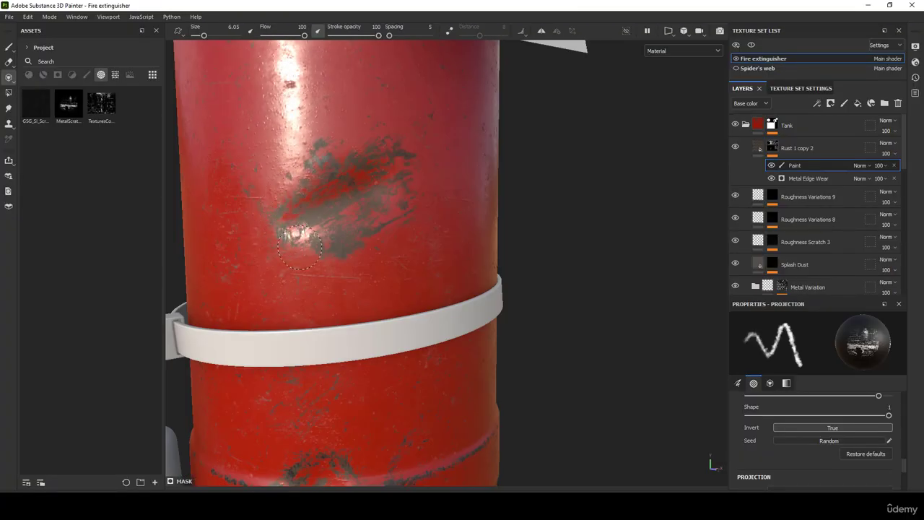
key("s")
key("s")
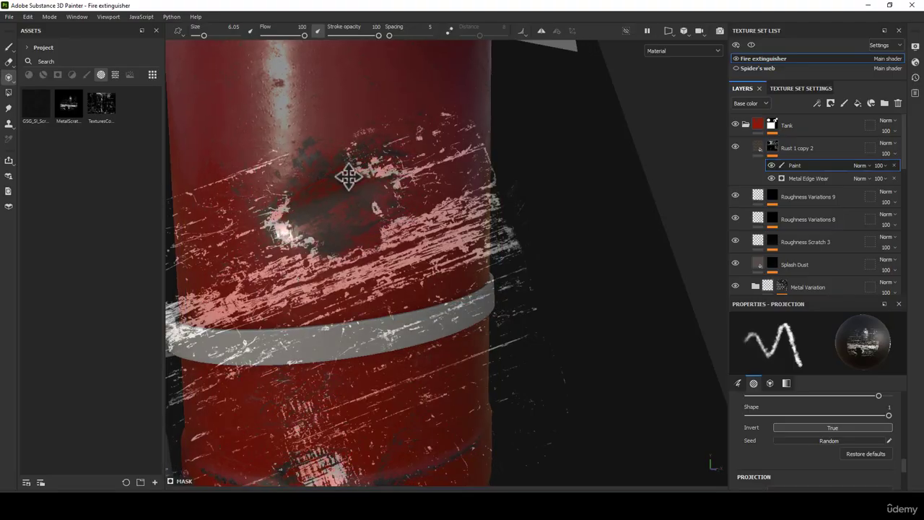
left_click_drag(279, 233, 371, 230)
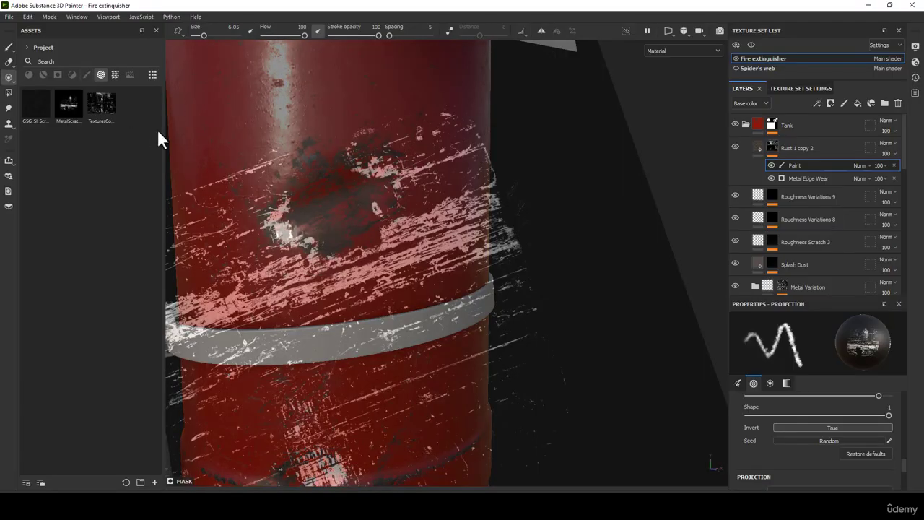
With the Paint effect in the Rust 1 copy 2 mask, align the scratch stencil over the tank's shoulder dent and paint wear across its middle.
left_click(756, 149)
scroll(404, 161, "down", 5)
middle_click_drag(404, 249, 468, 264, "alt")
scroll(449, 253, "up", 5)
left_click_drag(413, 254, 431, 306, "alt")
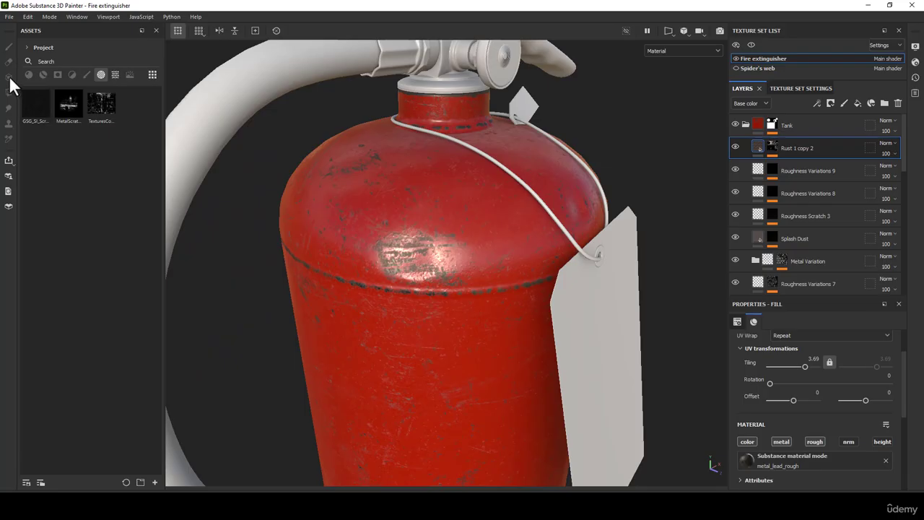
left_click(773, 148)
left_click(801, 165)
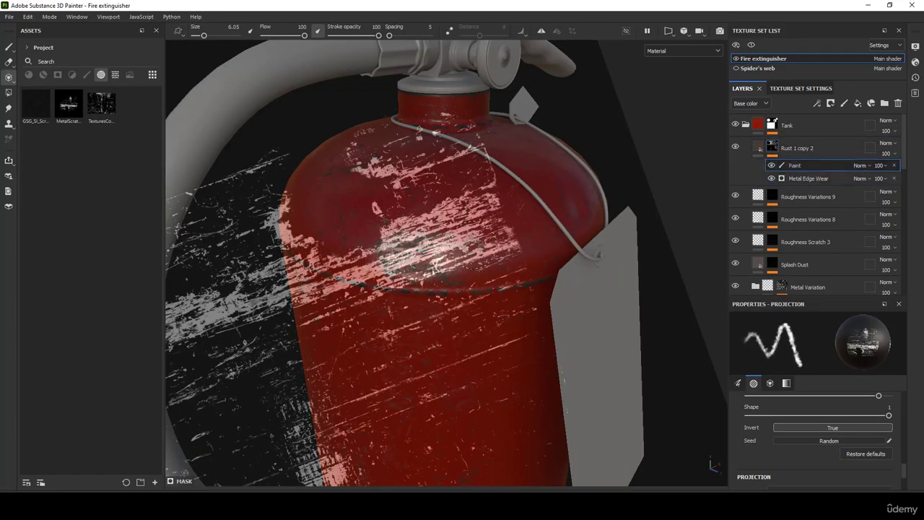
left_click_drag(443, 253, 398, 274, "alt")
middle_click_drag(397, 274, 374, 240, "alt")
key("s")
middle_click_drag(413, 277, 378, 219)
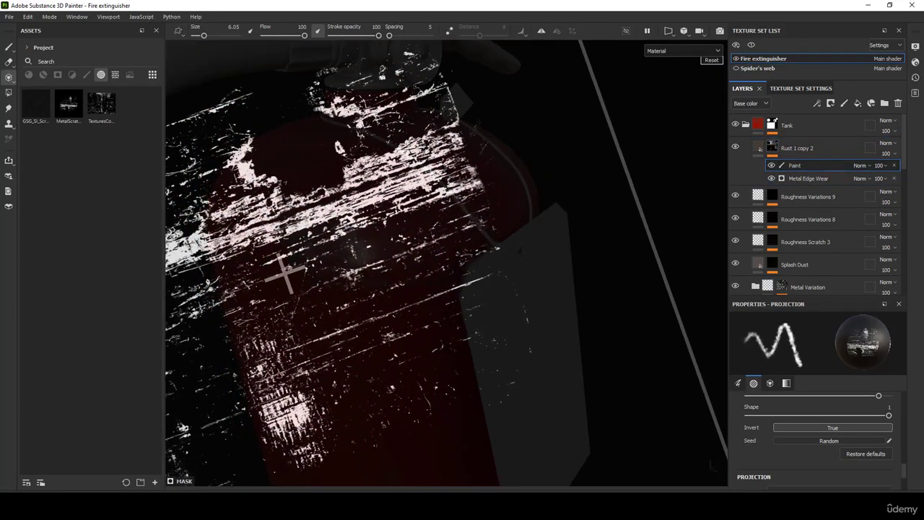
middle_click_drag(353, 155, 441, 267)
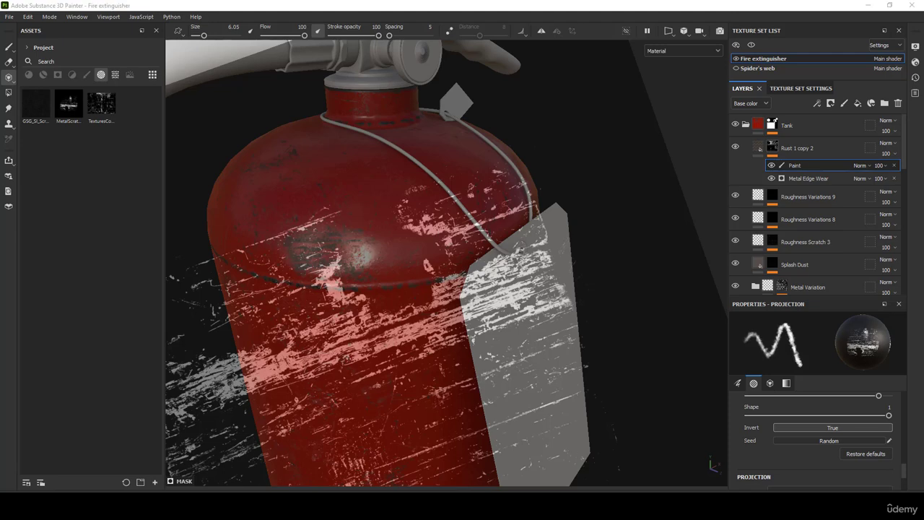
middle_click_drag(444, 252, 449, 276, "alt")
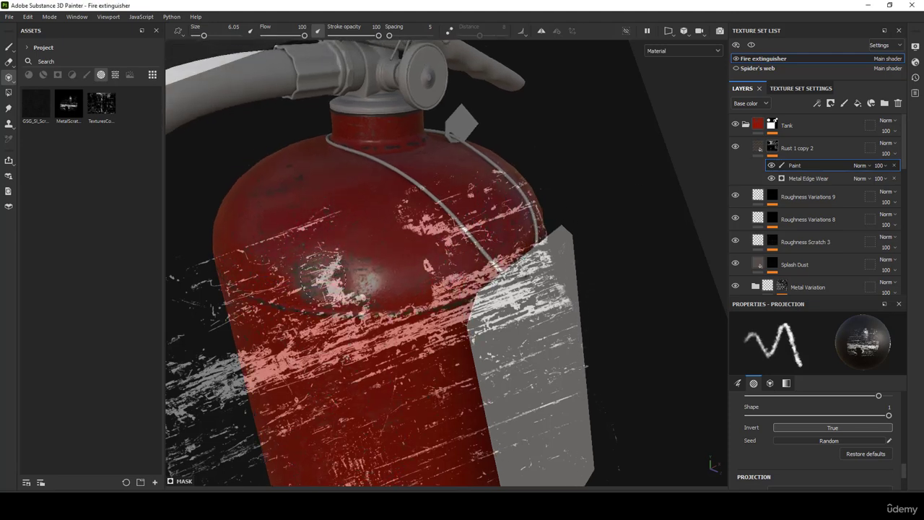
left_click_drag(334, 270, 328, 275)
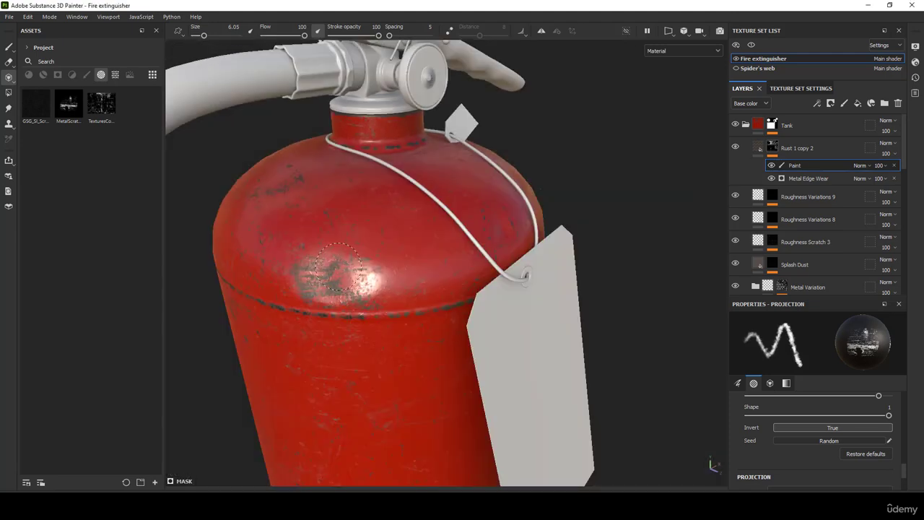
Rotate the scratch stencil to a steeper diagonal and paint wear on the shoulder dent's right side.
key("s")
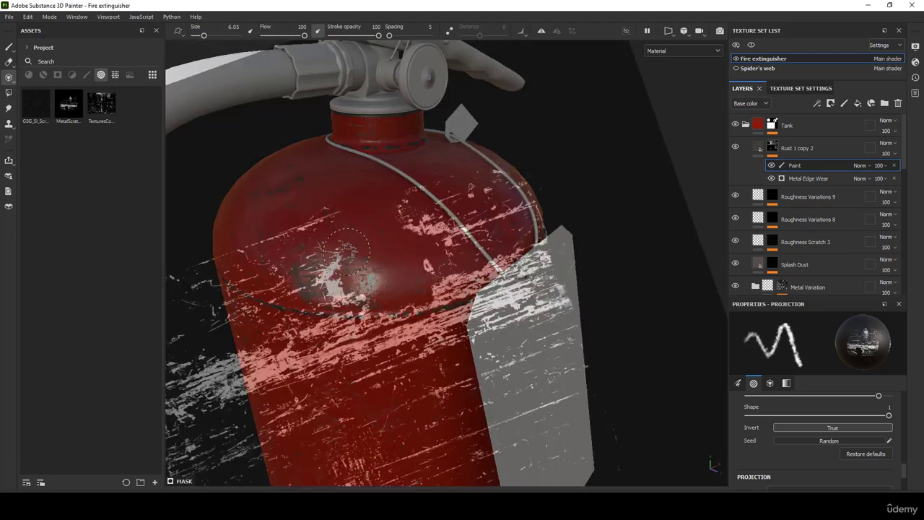
key("s")
mouse_move(363, 252)
left_mouse_down()
mouse_move(407, 266)
mouse_move(319, 273)
mouse_move(348, 261)
left_mouse_up()
middle_click_drag(374, 391, 301, 202)
mouse_move(435, 230)
middle_mouse_down("alt")
mouse_move(443, 250)
mouse_move(433, 249)
middle_mouse_up("alt")
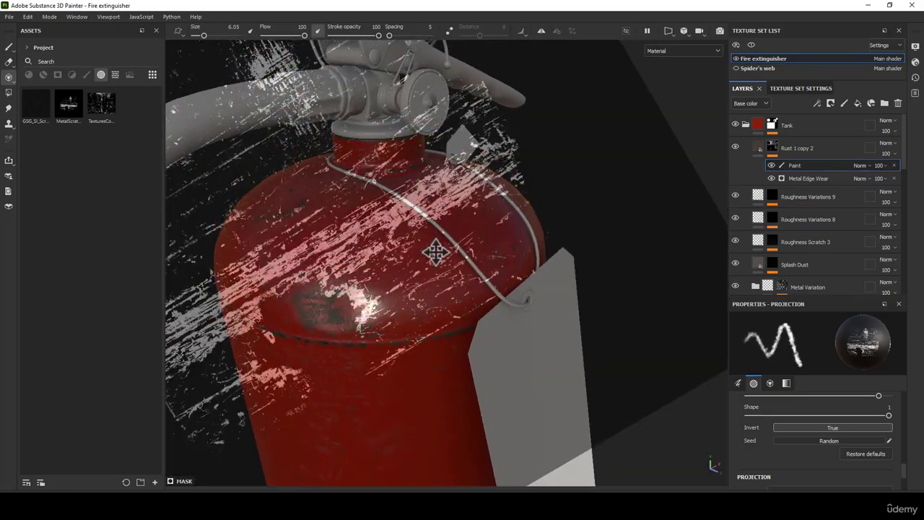
left_click_drag(362, 306, 348, 287)
middle_click_drag(437, 236, 452, 231, "alt")
left_click_drag(361, 294, 365, 303)
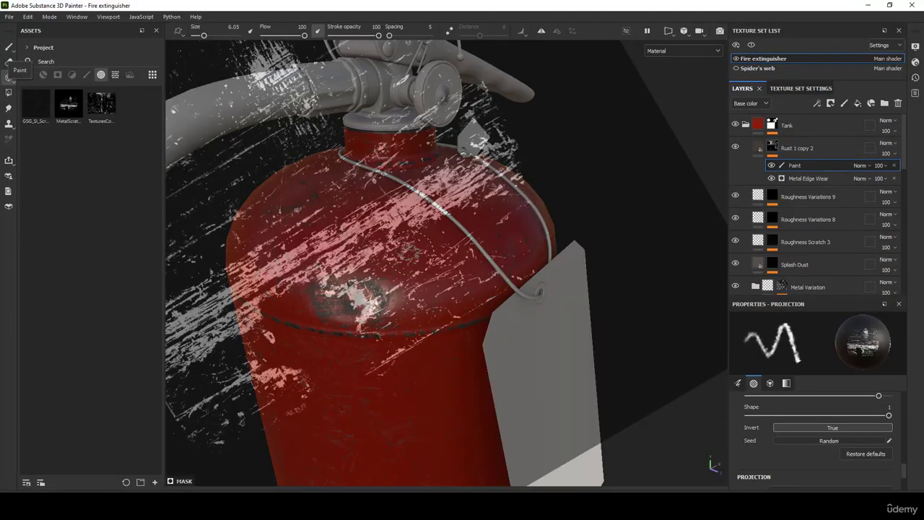
Rotate the scratch stencil to near vertical and paint wear along the shoulder dent's upper edge.
middle_click_drag(449, 282, 457, 291, "alt")
key("s")
left_click_drag(433, 250, 381, 200)
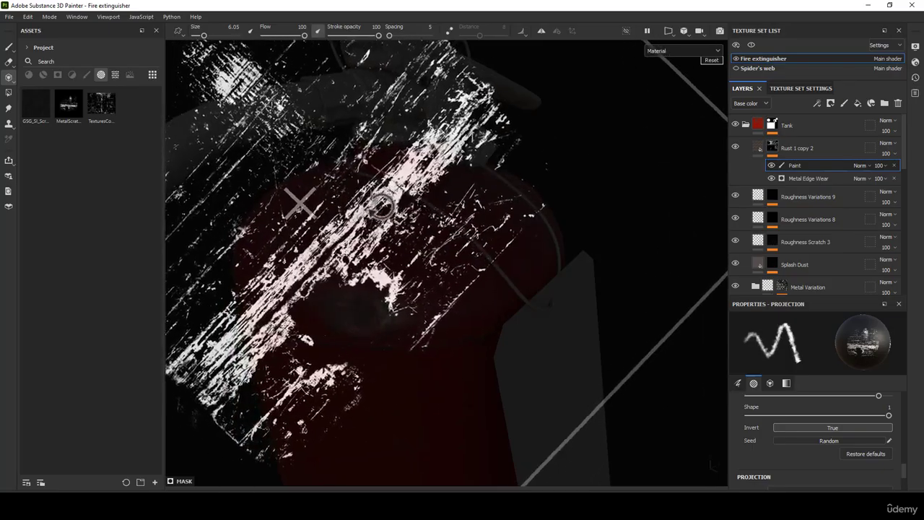
middle_click_drag(382, 200, 326, 275)
left_click_drag(437, 233, 434, 231, "alt")
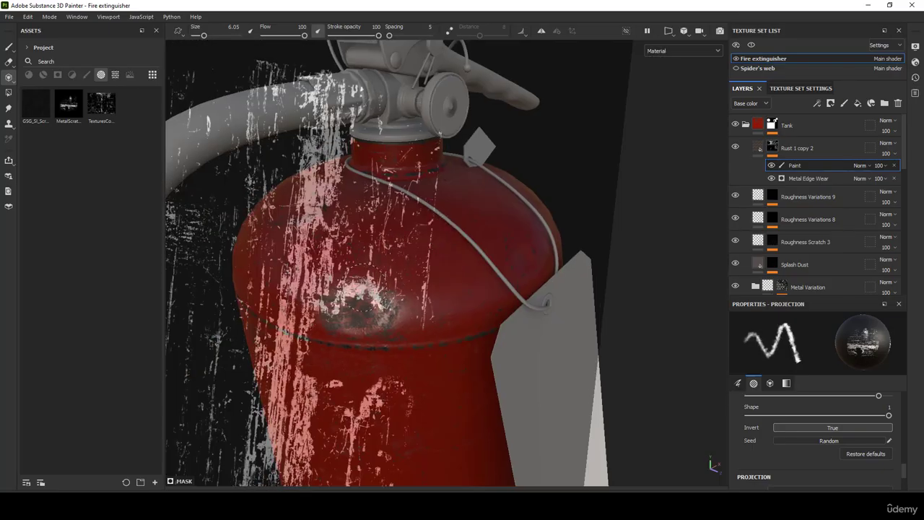
mouse_move(359, 289)
left_mouse_down()
mouse_move(337, 290)
mouse_move(390, 278)
left_mouse_up()
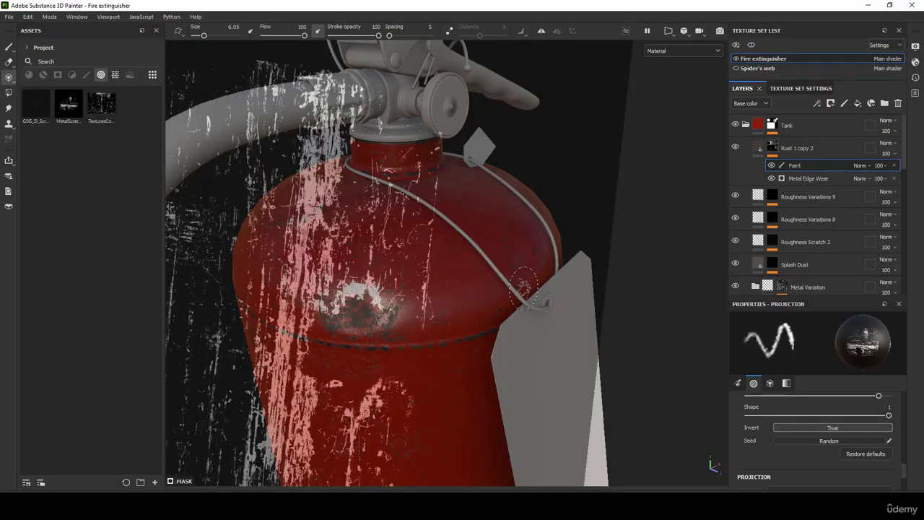
Switch to the Paint tool and export both texture sets as 4096 px, 8-bit PNG files to the Marmoset folder.
left_click(9, 51)
scroll(397, 236, "down", 6)
middle_click_drag(435, 276, 431, 182, "alt")
mouse_move(431, 181)
left_mouse_down("alt")
mouse_move(366, 135)
mouse_move(362, 148)
left_mouse_up("alt")
scroll(380, 129, "up", 2)
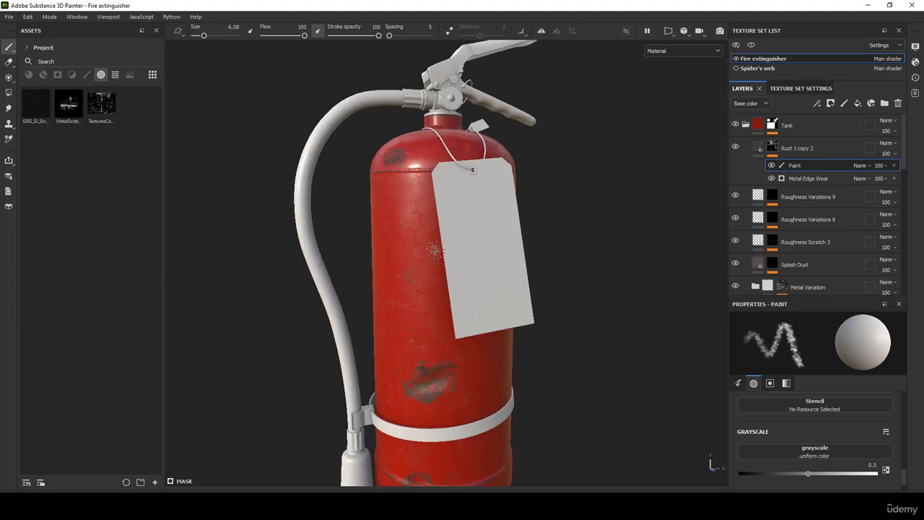
left_click(8, 16)
left_click(32, 146)
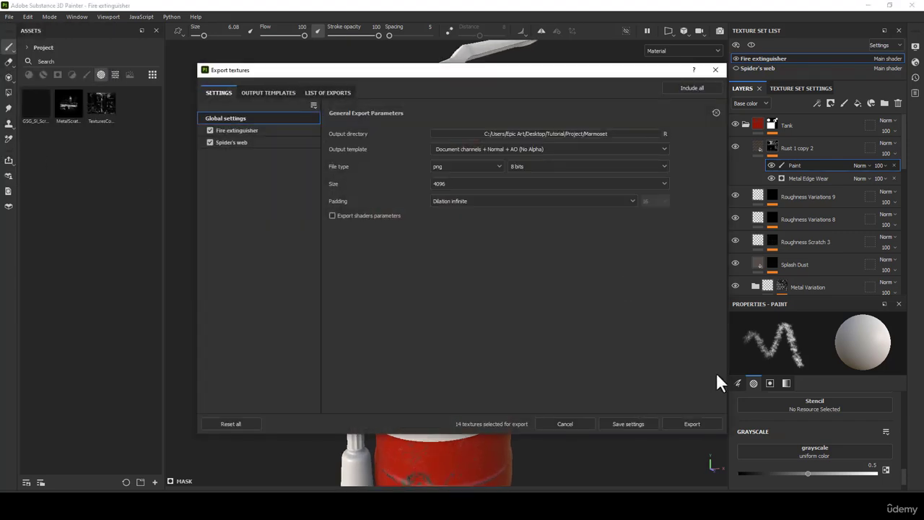
left_click(696, 422)
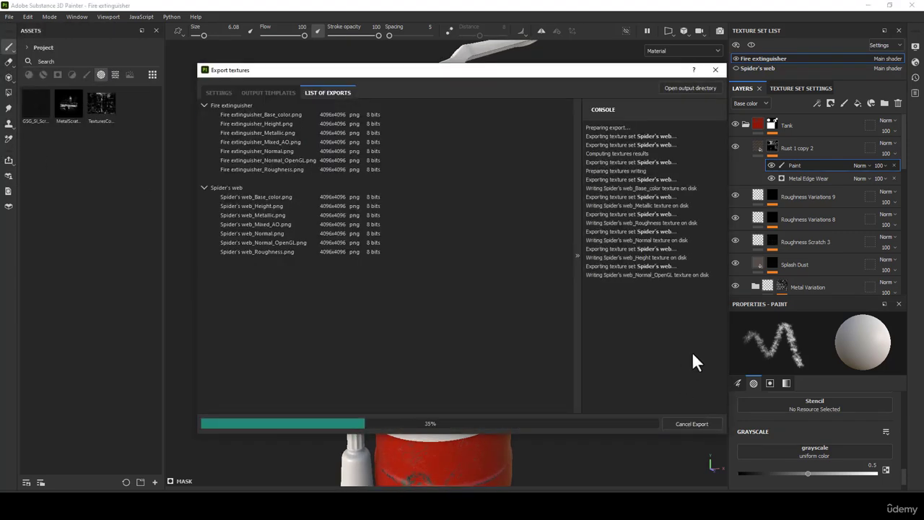
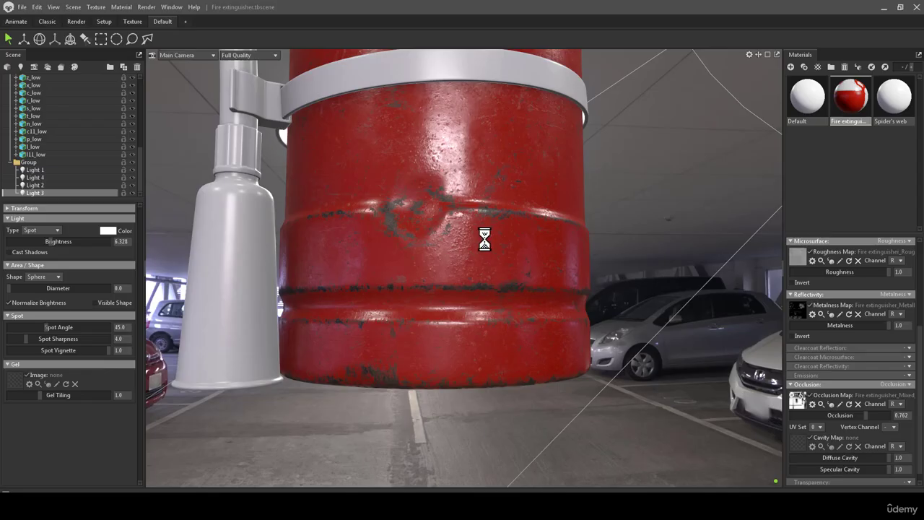
Switch to Marmoset Toolbag and examine the updated scratch wear on the tank's dents from several angles and distances.
right_click_drag(485, 239, 456, 223, "alt")
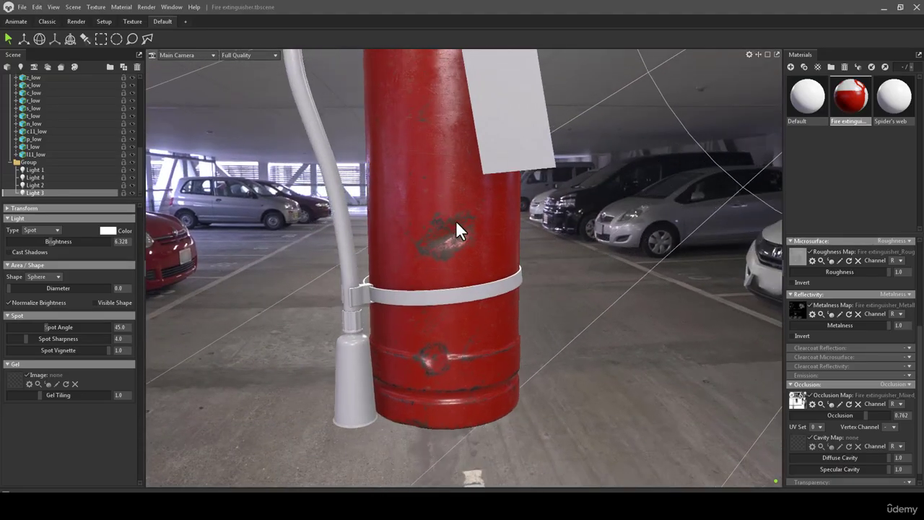
middle_click_drag(455, 220, 437, 252, "alt")
left_click_drag(437, 252, 439, 287, "alt")
right_click_drag(439, 287, 420, 249, "alt")
left_click_drag(421, 249, 450, 245, "alt")
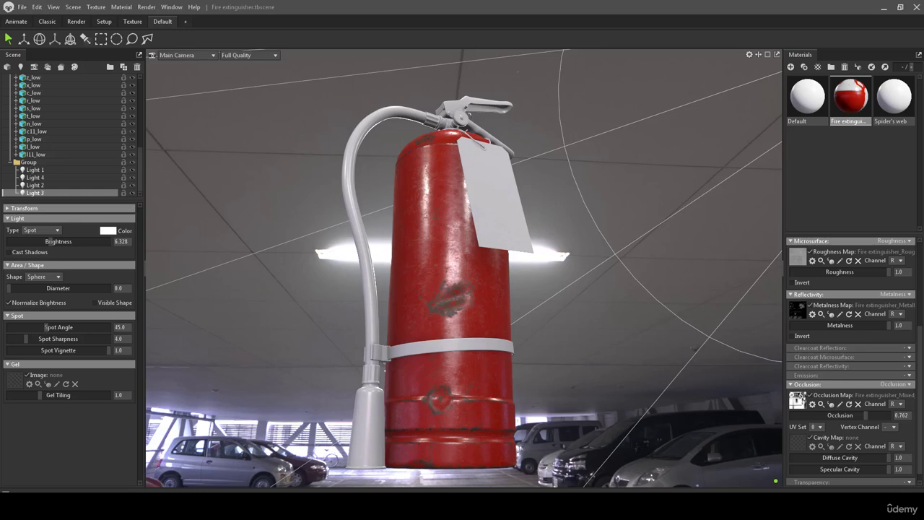
left_click_drag(456, 309, 480, 343, "alt")
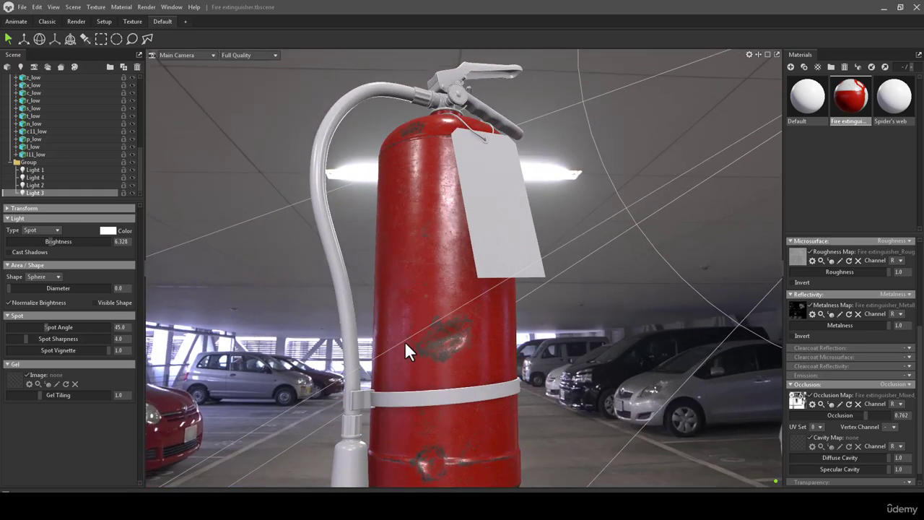
middle_click_drag(439, 296, 464, 215, "alt")
right_click_drag(464, 213, 465, 259, "alt")
left_click_drag(464, 283, 463, 303, "alt")
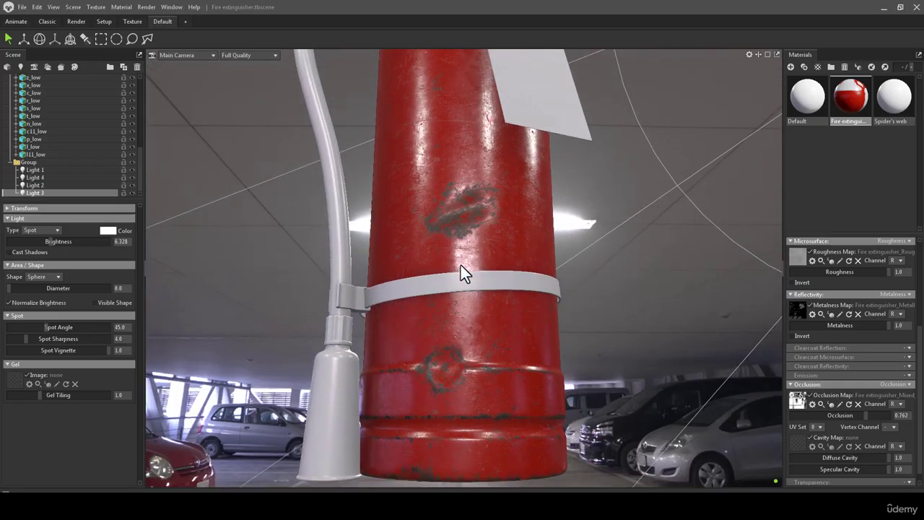
right_click_drag(463, 303, 448, 257, "alt")
right_click_drag(475, 292, 467, 399, "alt")
mouse_move(466, 399)
left_mouse_down("alt")
mouse_move(481, 359)
mouse_move(468, 320)
mouse_move(486, 376)
mouse_move(493, 338)
mouse_move(454, 424)
mouse_move(495, 354)
mouse_move(499, 314)
mouse_move(488, 326)
mouse_move(480, 305)
mouse_move(483, 319)
left_mouse_up("alt")
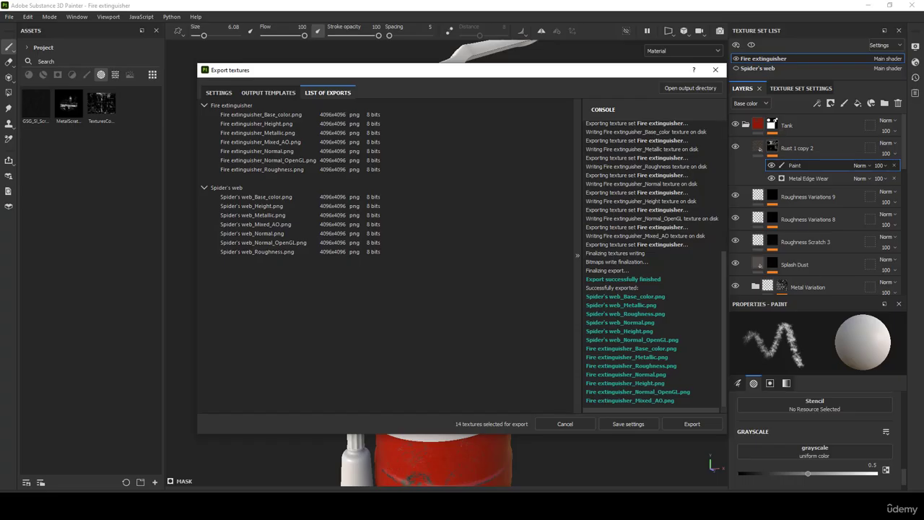
Return to Substance 3D Painter, close the texture export and ready the Eraser at size 3.34 for the rust mask's Paint effect at the lower dent.
left_click(714, 70)
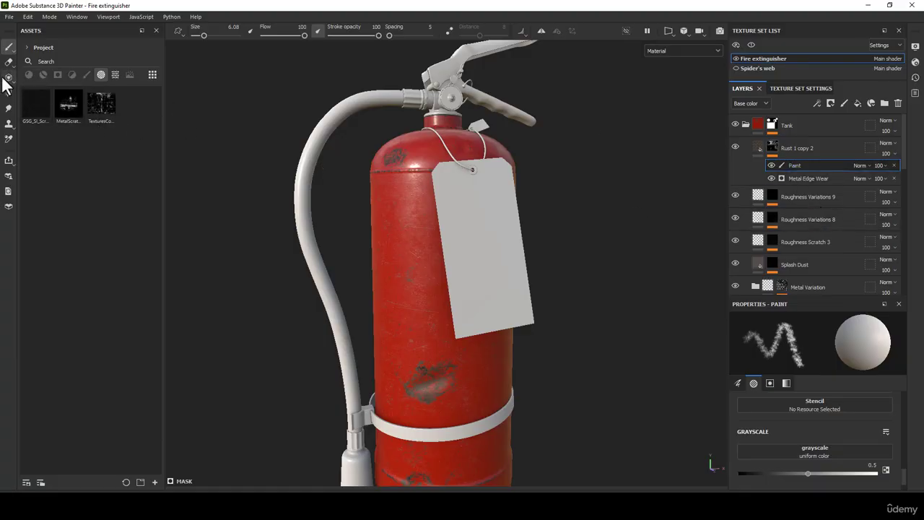
scroll(510, 237, "down", 3)
middle_click_drag(473, 325, 464, 252, "alt")
right_click_drag(464, 253, 527, 456, "alt")
middle_click_drag(435, 335, 446, 232, "alt")
scroll(447, 268, "up", 7)
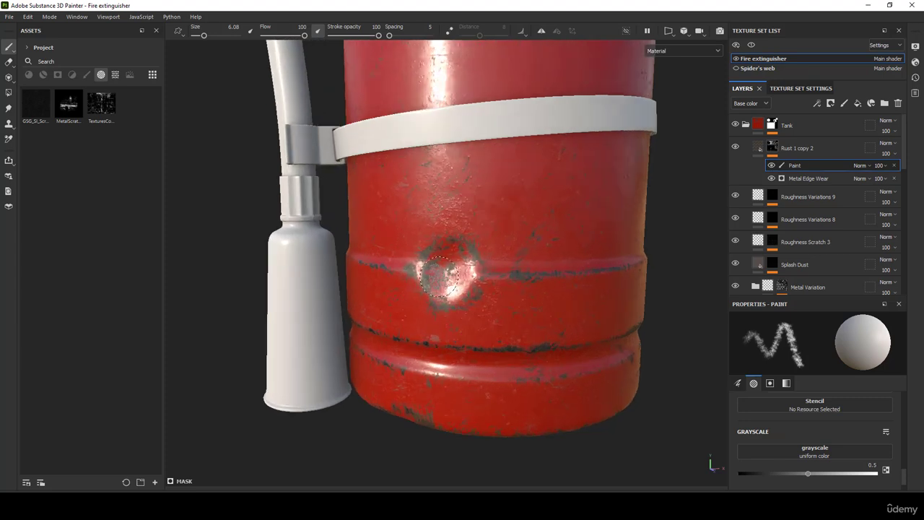
left_click(809, 177)
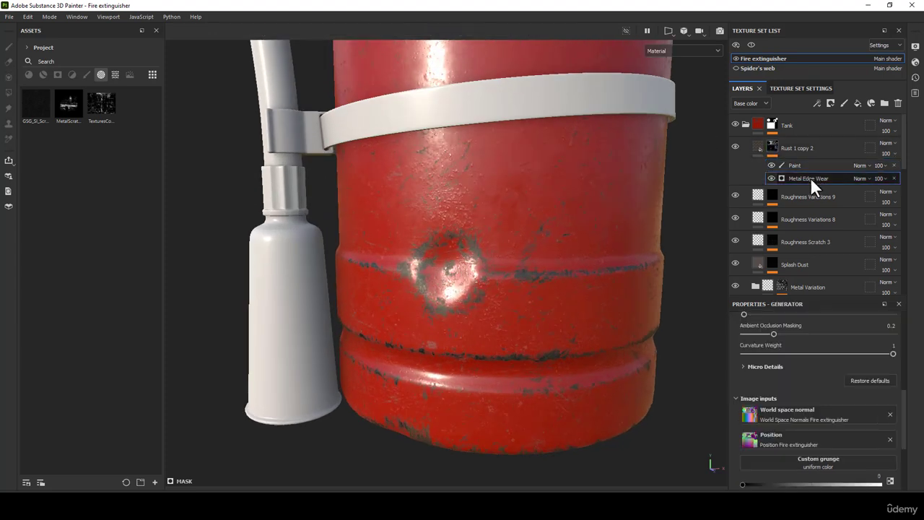
left_click(800, 166)
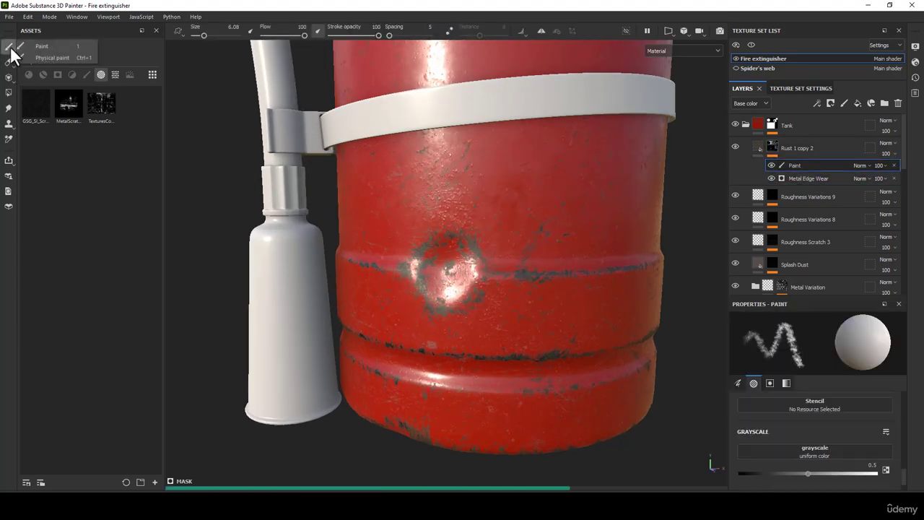
left_click(9, 62)
scroll(505, 310, "up", 4)
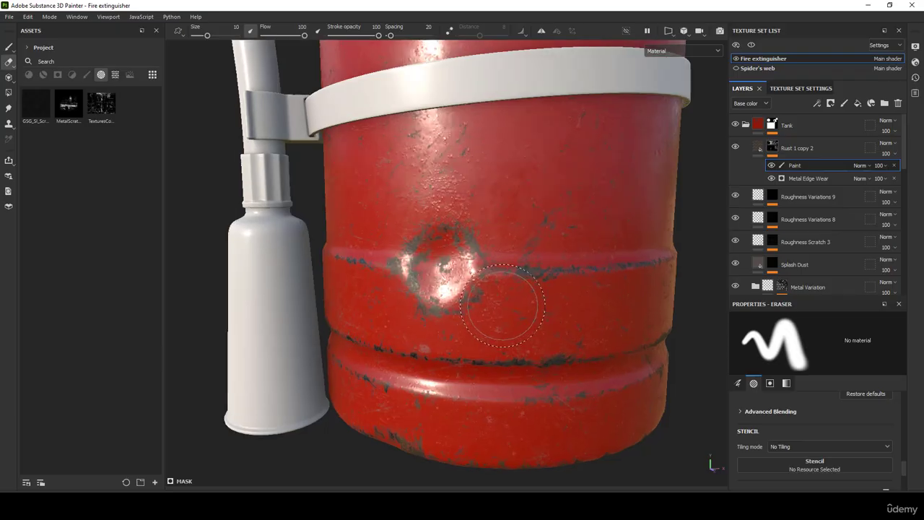
mouse_move(494, 323)
right_mouse_down("ctrl")
mouse_move(464, 330)
mouse_move(406, 312)
right_mouse_up("ctrl")
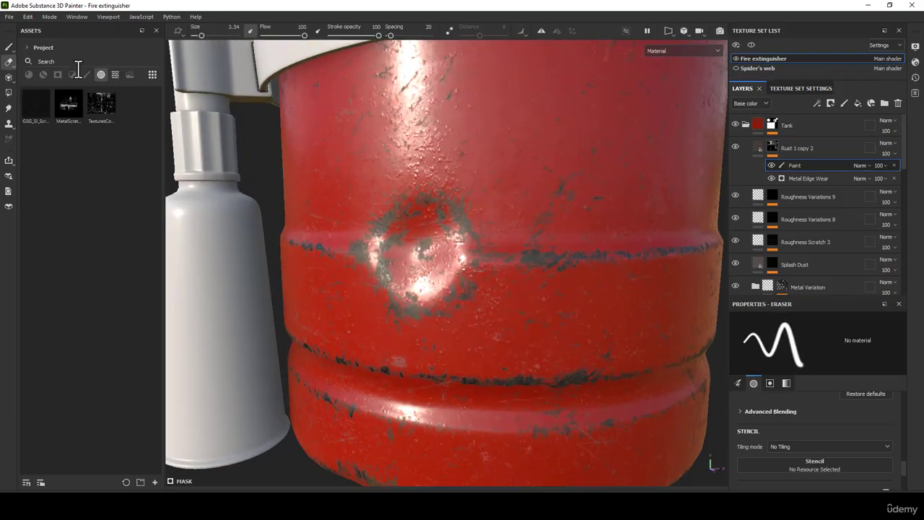
Browse all asset libraries and apply the Dirt Splash brush to the Eraser at size 3.97 for the lower dent.
left_click(29, 48)
left_click(31, 57)
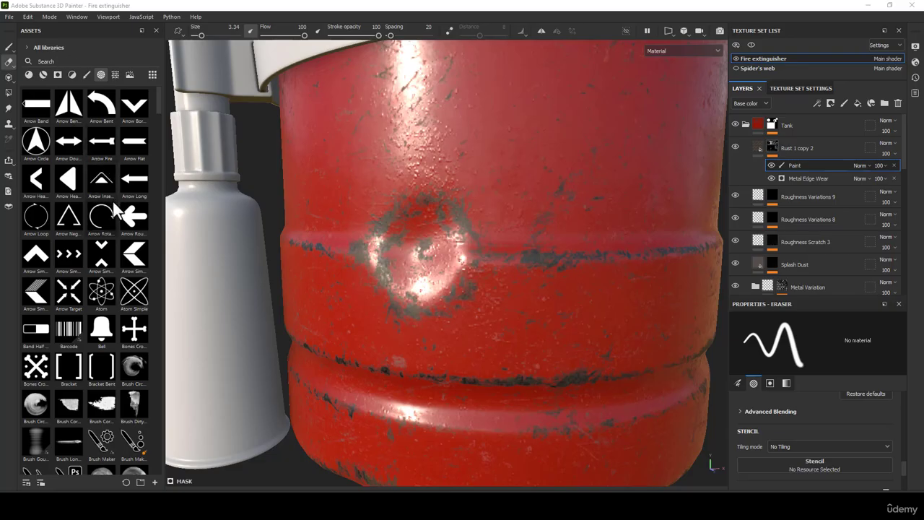
scroll(116, 217, "down", 10)
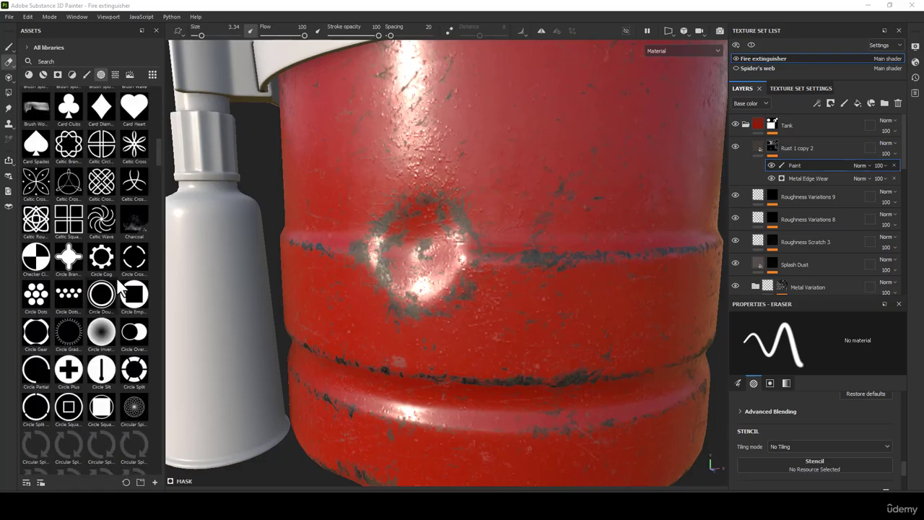
scroll(118, 279, "down", 3)
scroll(118, 287, "down", 3)
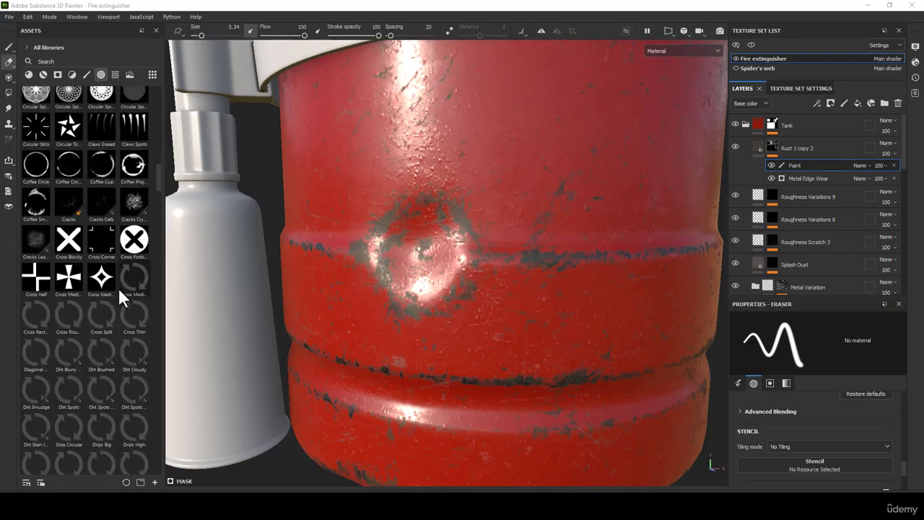
left_click(87, 74)
scroll(107, 265, "down", 8)
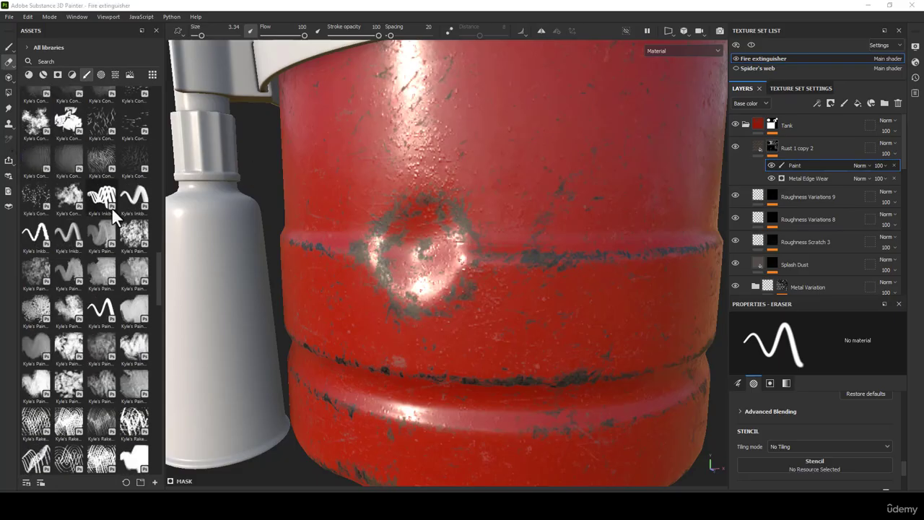
scroll(112, 208, "down", 5)
scroll(117, 213, "up", 15)
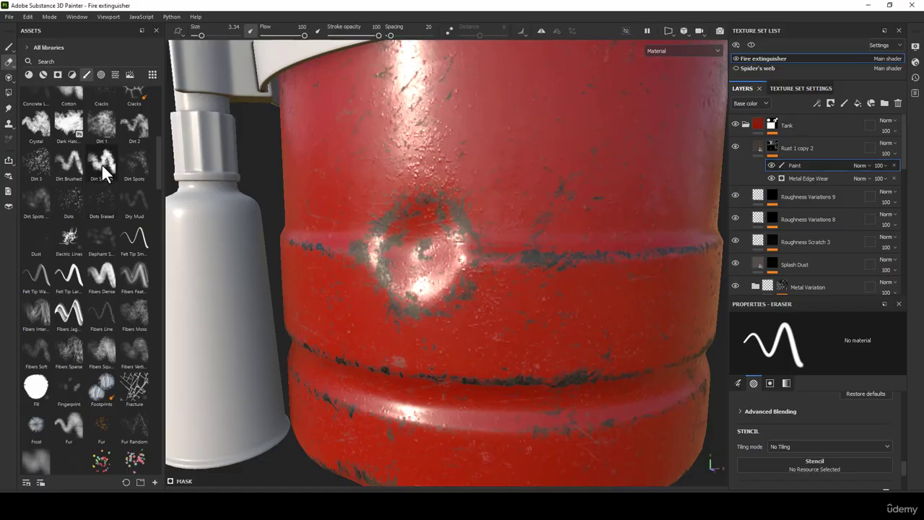
left_click(101, 164)
right_click_drag(451, 287, 422, 296, "ctrl")
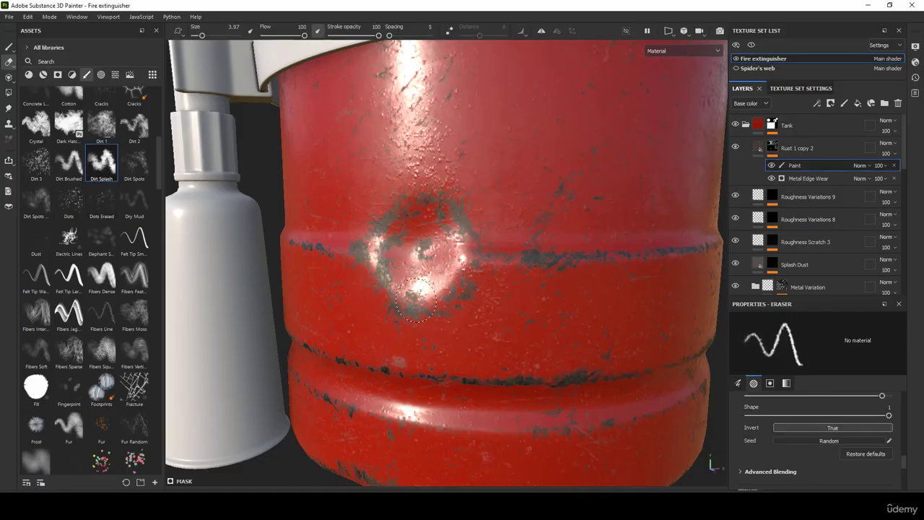
Thin the rust along the lower dent's upper rim with the Dirt Splash Eraser.
left_click_drag(423, 297, 466, 299, "alt")
middle_click_drag(425, 297, 441, 326, "alt")
left_click_drag(442, 327, 452, 317, "alt")
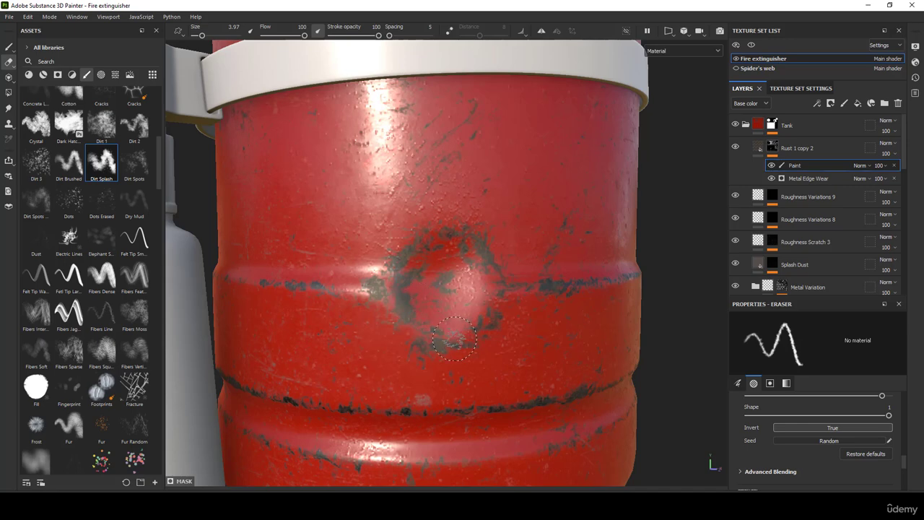
scroll(430, 303, "up", 2)
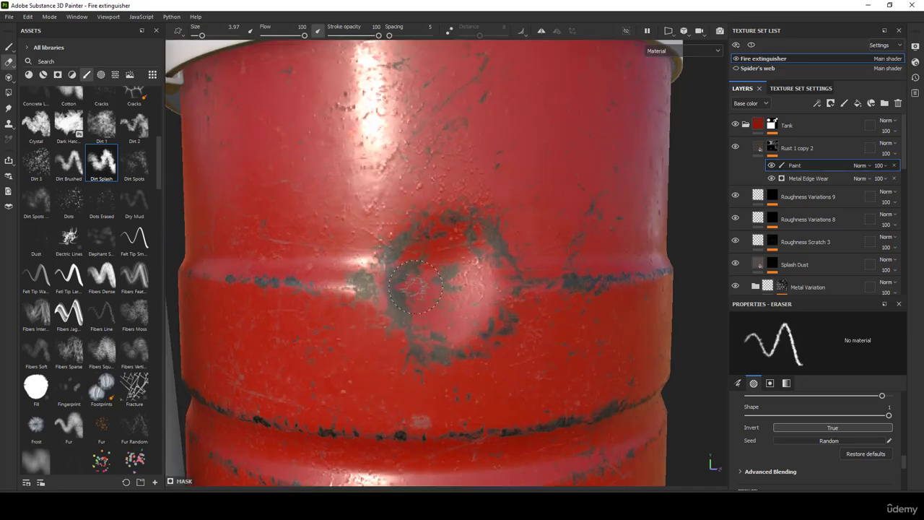
scroll(423, 295, "up", 1)
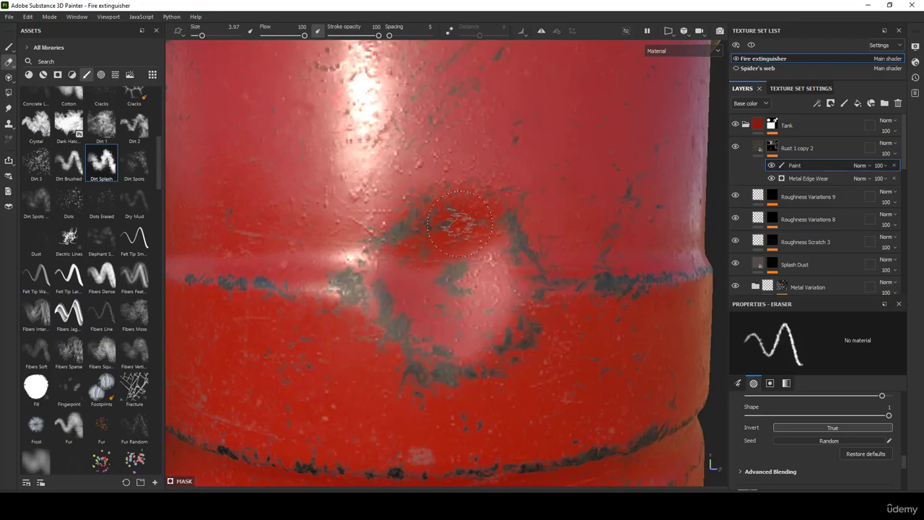
Switch to the Projection tool and paint scratch wear inside the lower dent with the brush at size 4.31.
left_click(9, 48)
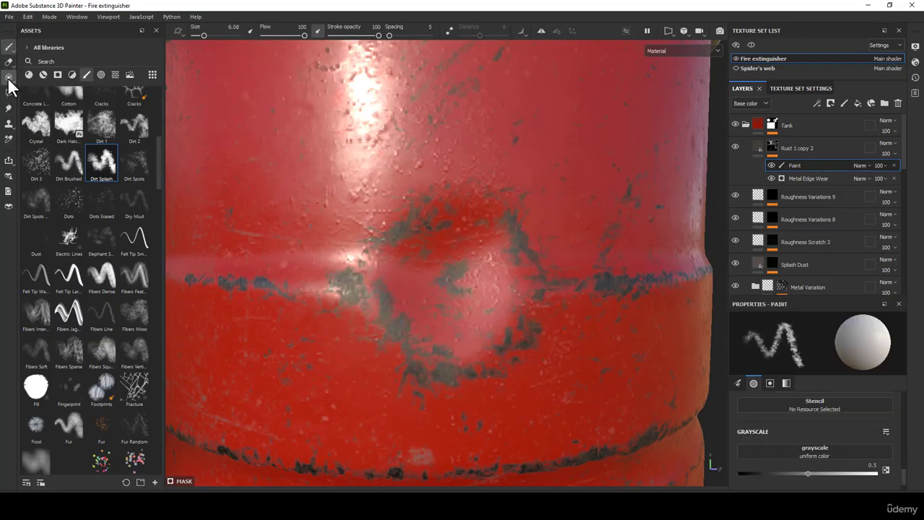
left_click(9, 79)
scroll(473, 248, "down", 1)
mouse_move(471, 247)
middle_mouse_down("alt")
mouse_move(351, 318)
mouse_move(349, 330)
middle_mouse_up("alt")
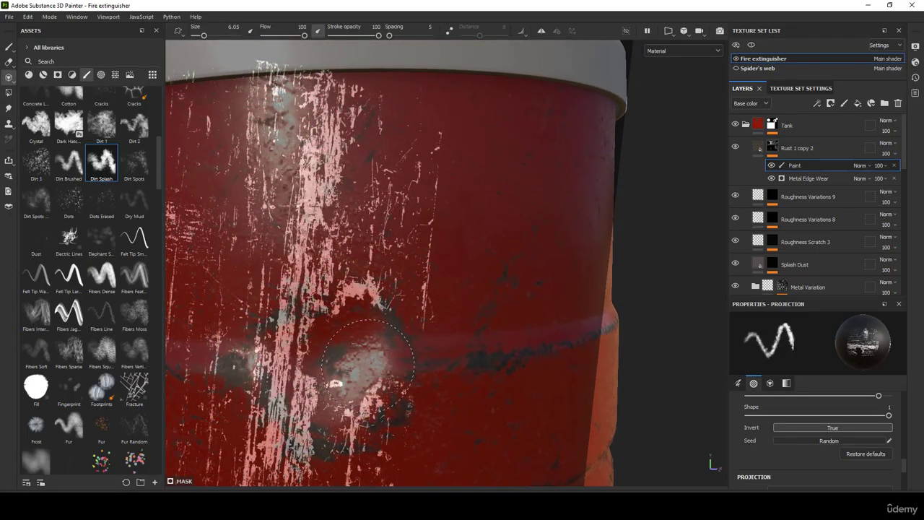
left_click_drag(367, 373, 366, 383)
right_click_drag(366, 380, 352, 380, "ctrl")
left_click_drag(361, 390, 354, 415)
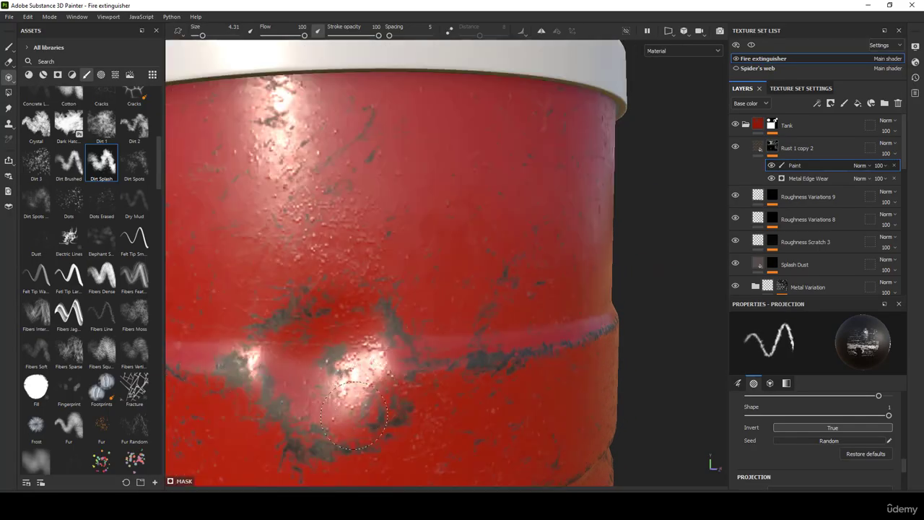
left_click_drag(381, 367, 393, 360)
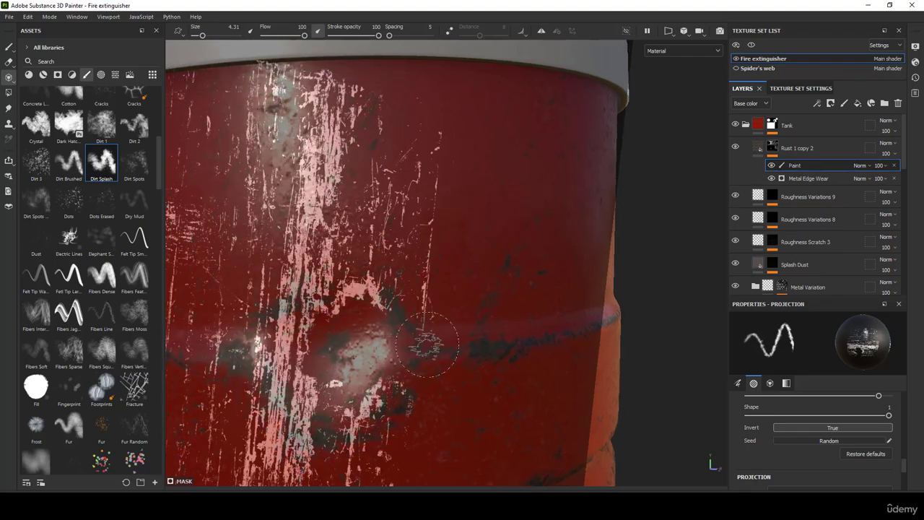
Rotate the scratch stencil to near horizontal, enlarge it slightly and position it across the lower dent.
key("s")
mouse_move(494, 267)
left_mouse_down()
mouse_move(497, 303)
mouse_move(438, 482)
left_mouse_up()
left_click_drag(438, 287, 423, 347)
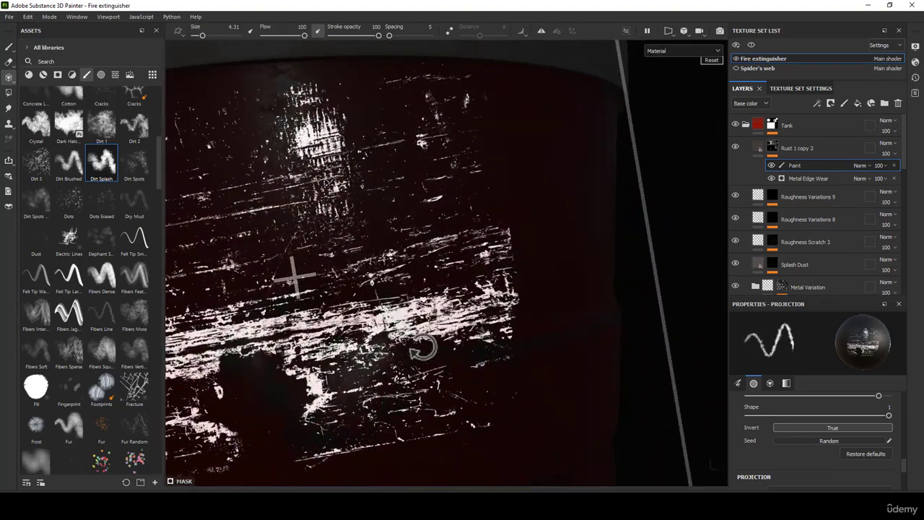
middle_click_drag(428, 268, 492, 253)
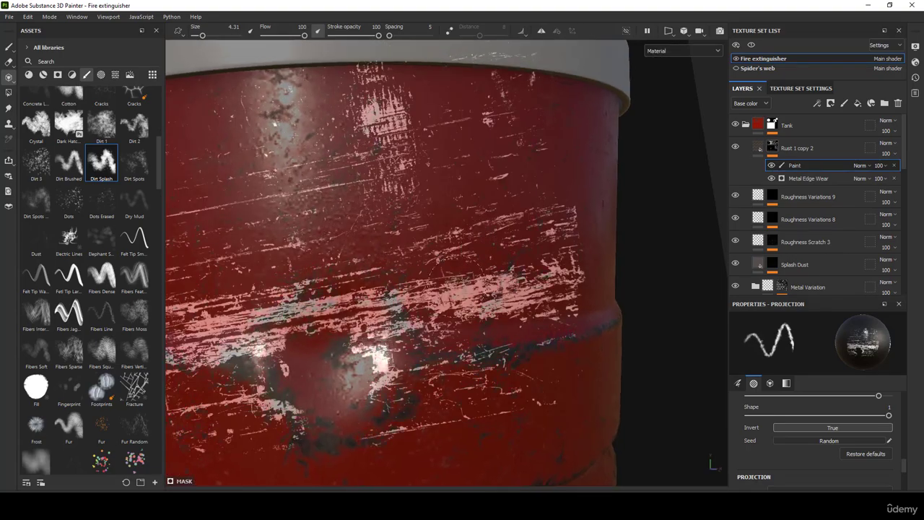
right_click_drag(441, 294, 471, 292)
middle_click_drag(459, 295, 462, 261)
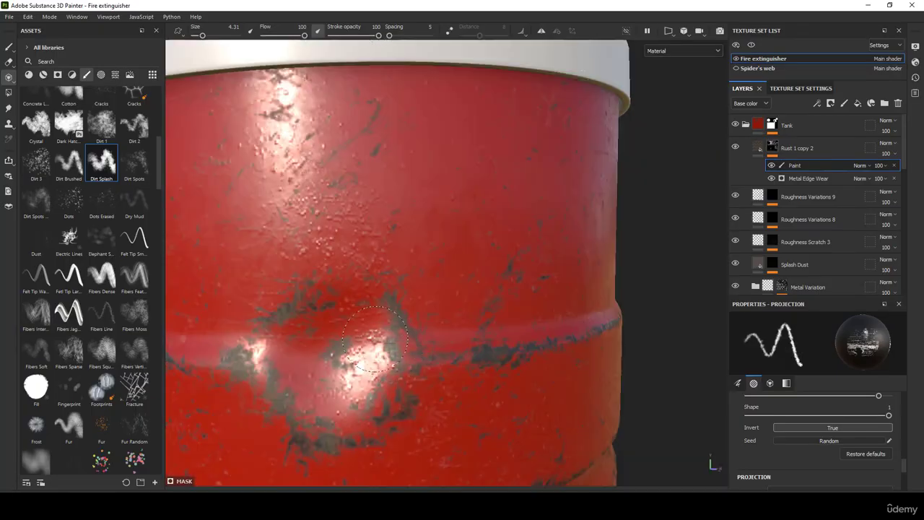
key("s")
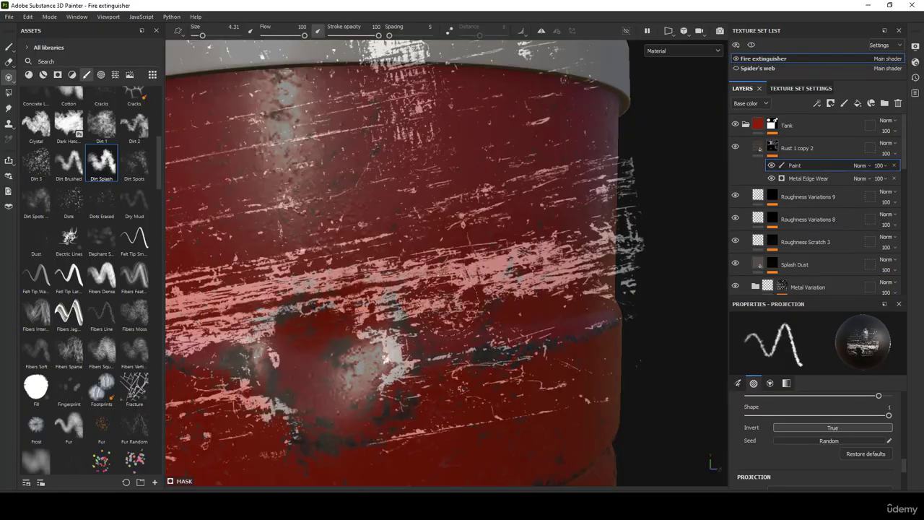
Project the near-horizontal scratches onto the lower dent's inner edge.
middle_click_drag(399, 295, 394, 255, "alt")
left_click_drag(389, 235, 332, 272)
mouse_move(376, 238)
middle_mouse_down("alt")
mouse_move(426, 213)
mouse_move(266, 178)
mouse_move(247, 158)
mouse_move(221, 164)
middle_mouse_up("alt")
left_click_drag(230, 259, 244, 254)
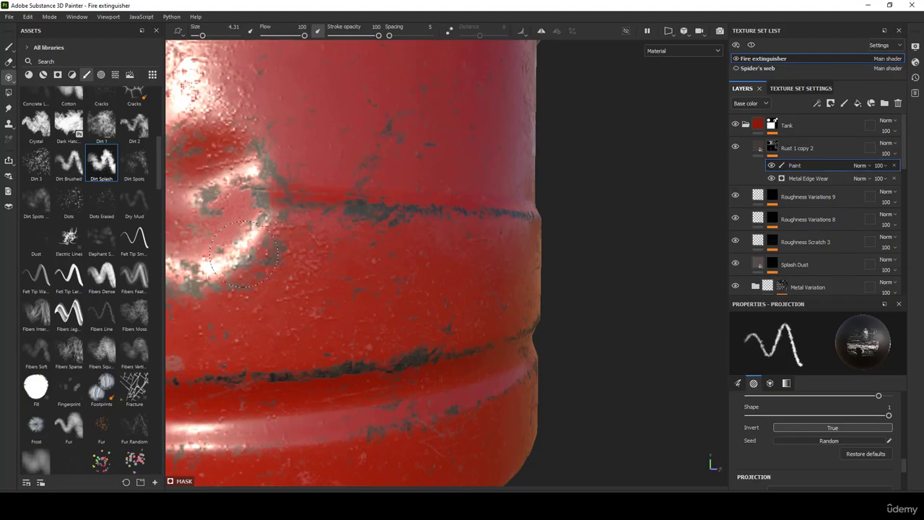
Rotate the scratch stencil to a steep diagonal and align the lower dent beneath it.
key("s")
key("s")
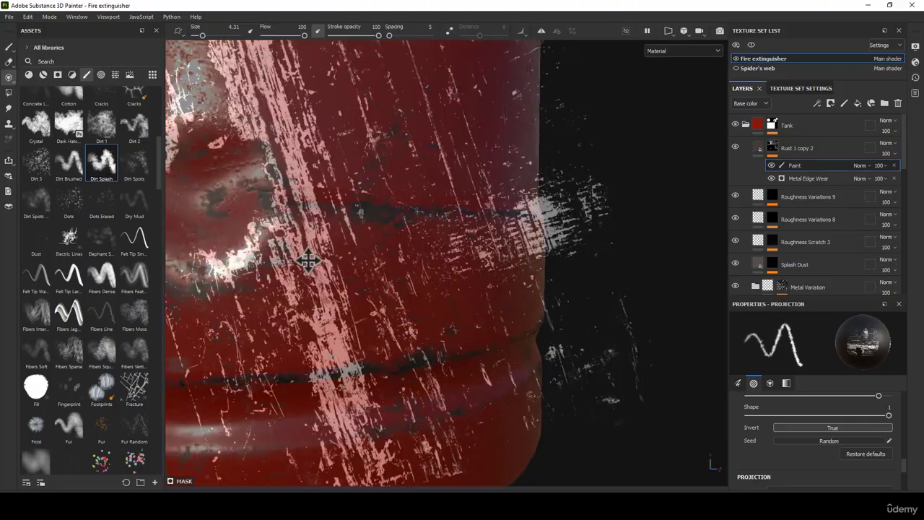
key("s")
key("s")
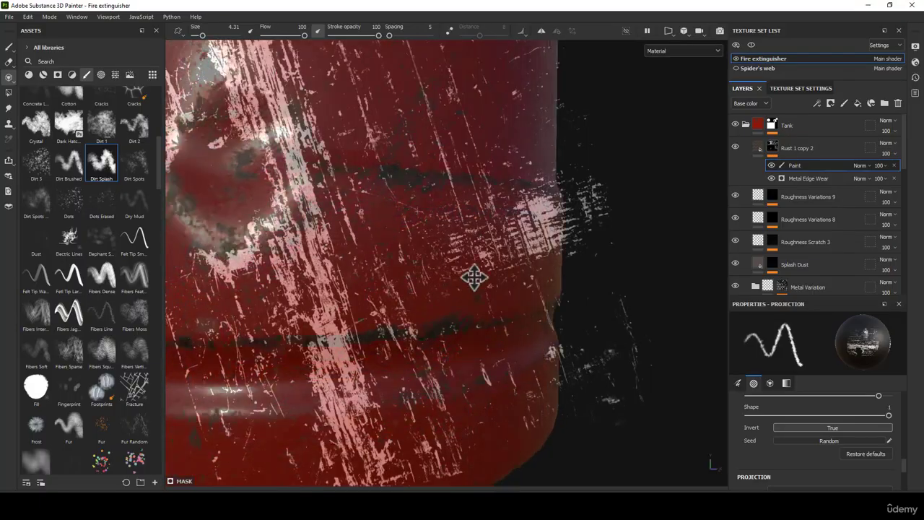
middle_click_drag(472, 274, 597, 310, "alt")
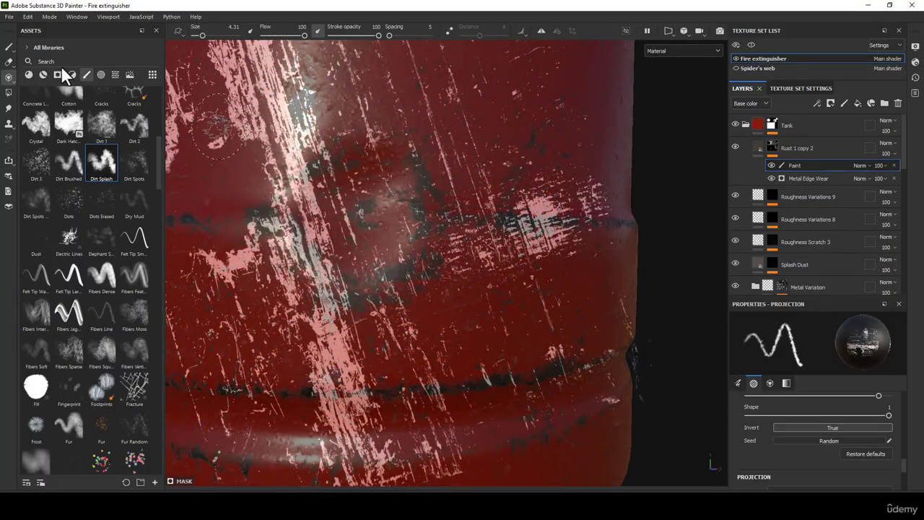
Leave the projection and touch up the rust around the lower dent with the Eraser.
left_click(9, 46)
scroll(363, 322, "down", 5)
mouse_move(363, 323)
left_mouse_down("alt")
mouse_move(480, 225)
mouse_move(481, 275)
mouse_move(467, 246)
left_mouse_up("alt")
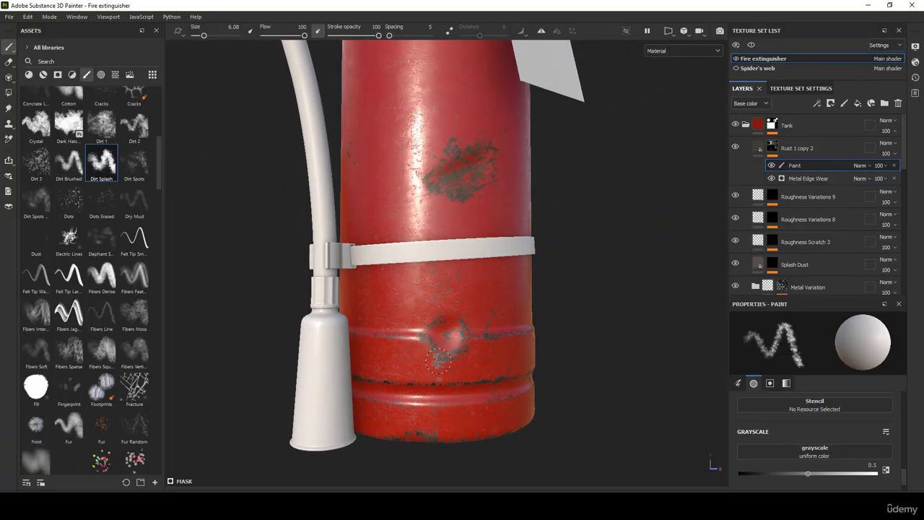
right_click_drag(450, 343, 469, 405, "alt")
left_click(8, 62)
middle_click_drag(468, 404, 456, 318, "alt")
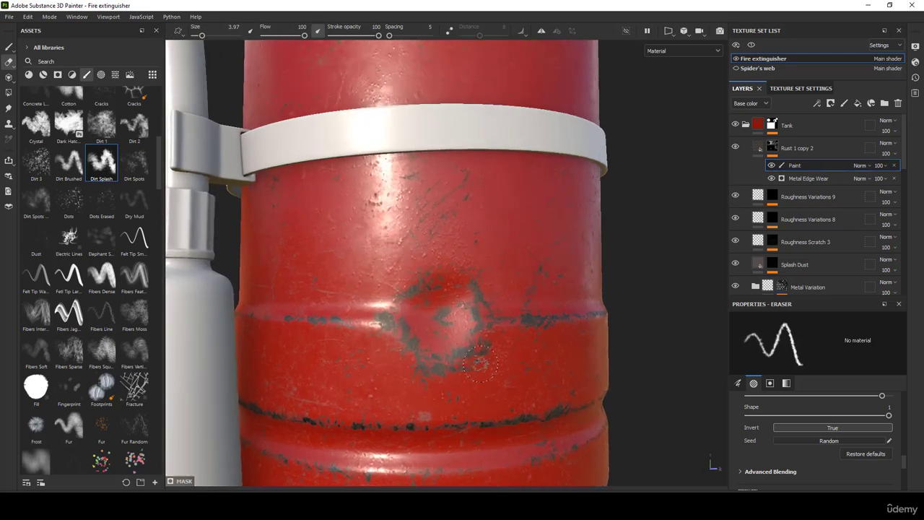
mouse_move(440, 339)
left_mouse_down("alt")
mouse_move(416, 334)
mouse_move(442, 340)
left_mouse_up("alt")
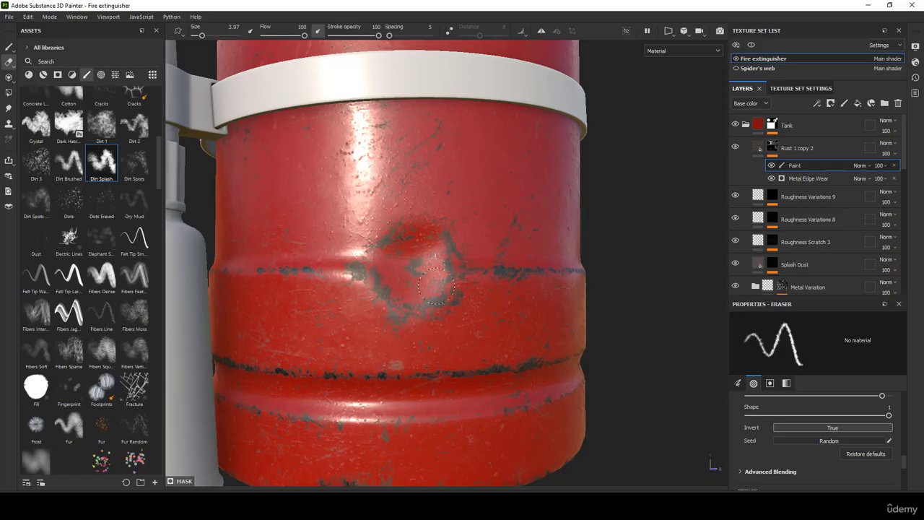
Enlarge the Eraser to size 5.17 for the rusted dent just above the tank's white band.
left_click_drag(435, 286, 407, 310, "alt")
right_click_drag(406, 310, 402, 333, "alt")
mouse_move(403, 334)
left_mouse_down("alt")
mouse_move(390, 352)
mouse_move(438, 330)
mouse_move(474, 330)
mouse_move(313, 320)
mouse_move(385, 313)
left_mouse_up("alt")
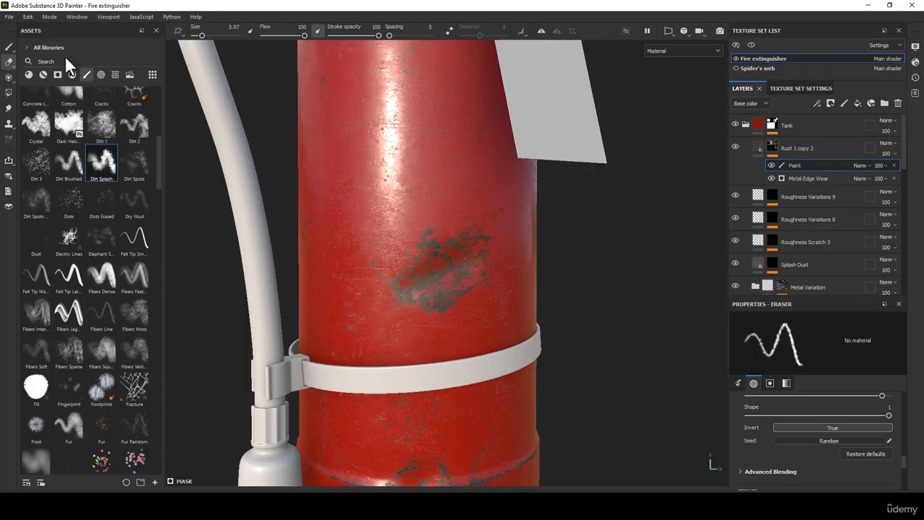
scroll(435, 295, "up", 3)
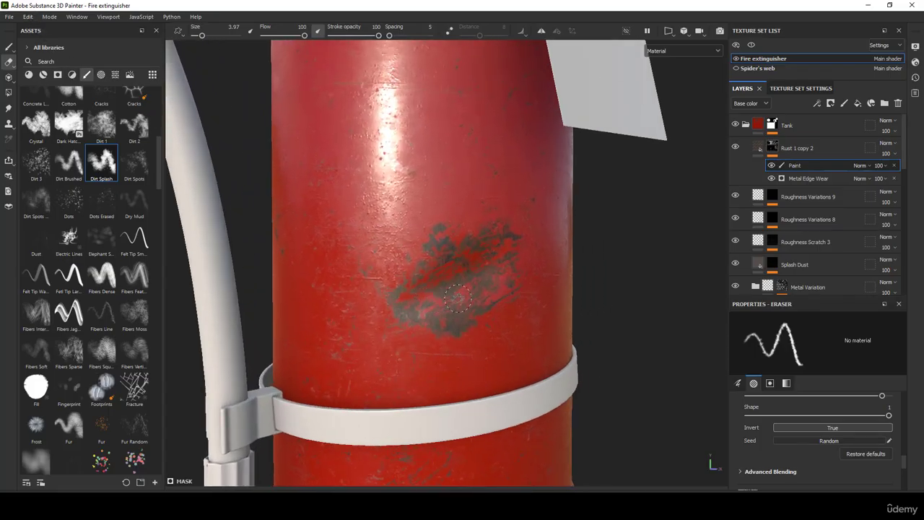
key("bracketright")
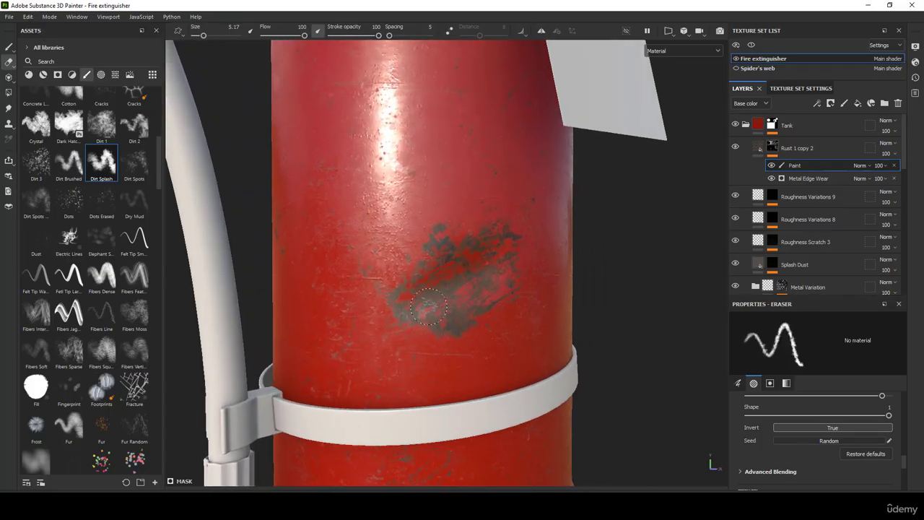
Examine the rust on the shoulder dent close up and the wear across the whole extinguisher.
scroll(471, 317, "down", 4)
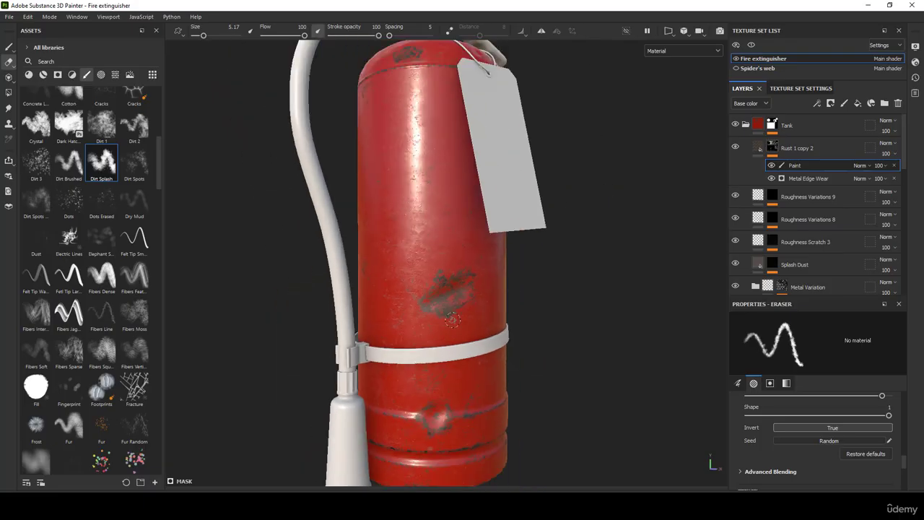
left_click_drag(435, 288, 440, 278, "alt")
middle_click_drag(439, 130, 436, 232, "alt")
left_click_drag(437, 233, 433, 263, "alt")
middle_click_drag(423, 134, 442, 225, "alt")
scroll(442, 225, "up", 5)
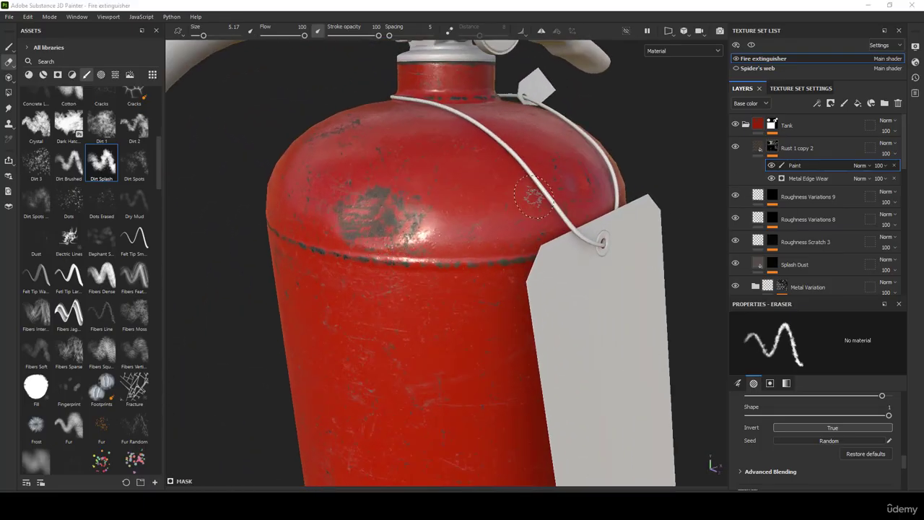
scroll(396, 235, "up", 2)
left_click_drag(396, 234, 449, 265, "alt")
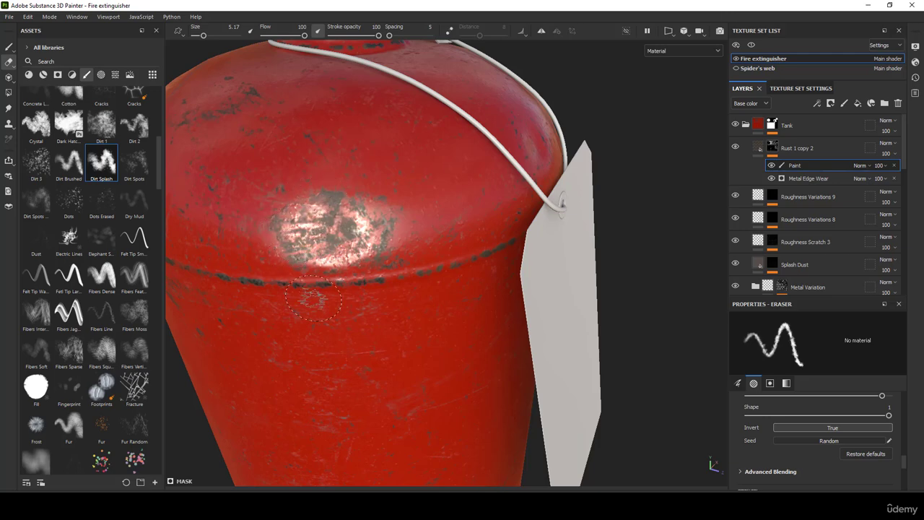
left_click_drag(385, 298, 311, 266, "alt")
right_click_drag(318, 256, 361, 109, "alt")
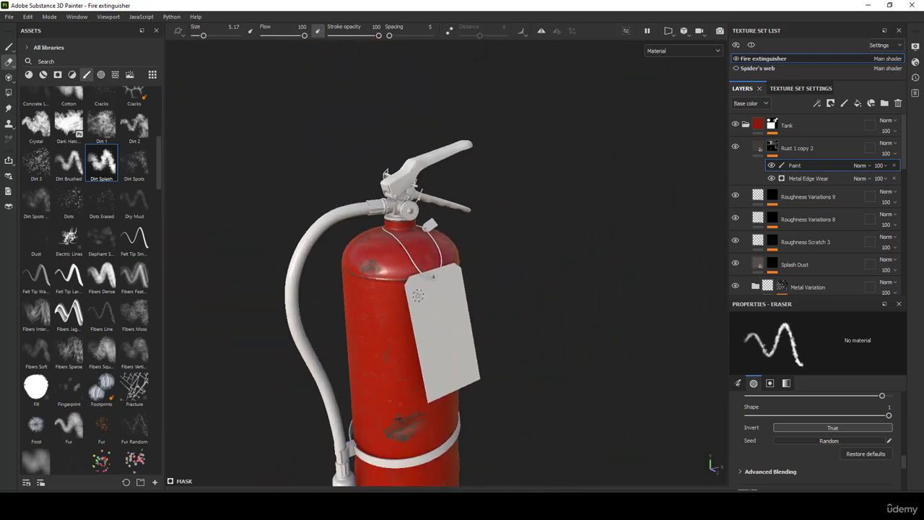
middle_click_drag(417, 294, 401, 216, "alt")
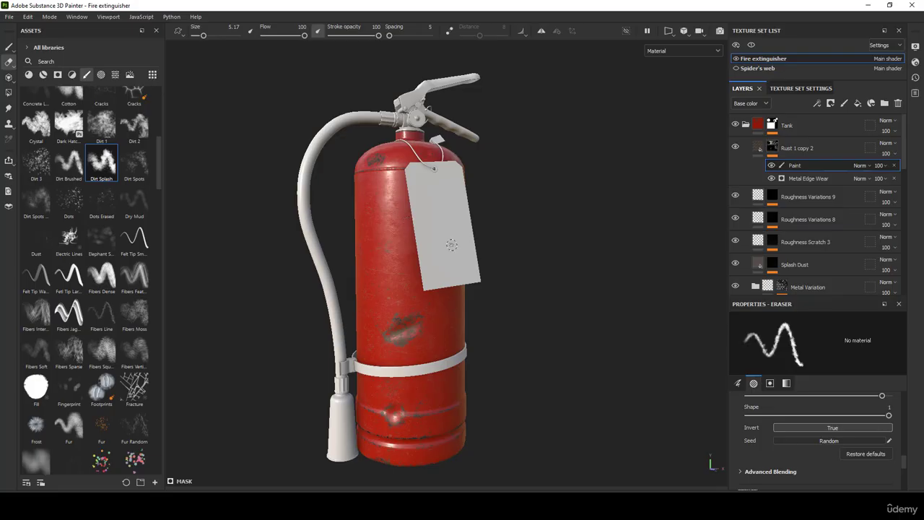
Show the materials in the asset library, switch to the Paint tool and collapse the Tank folder.
scroll(50, 116, "up", 5)
left_click(29, 73)
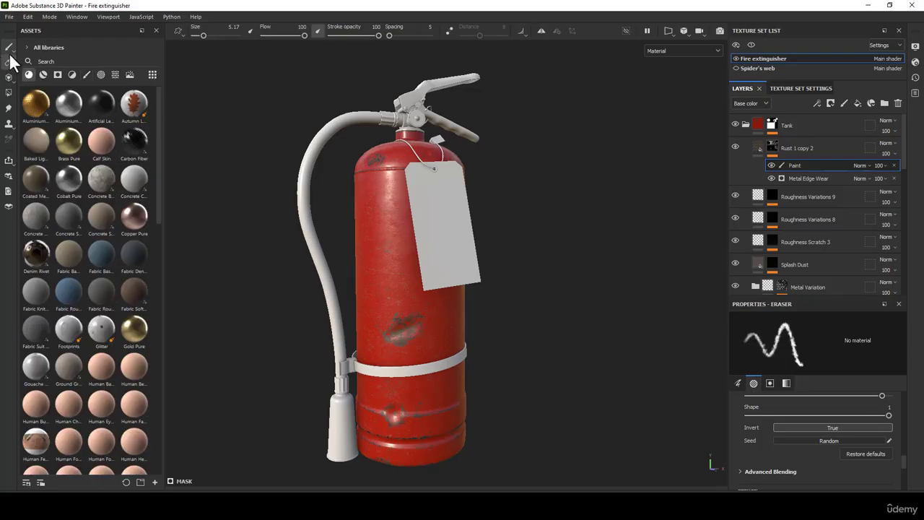
left_click(8, 45)
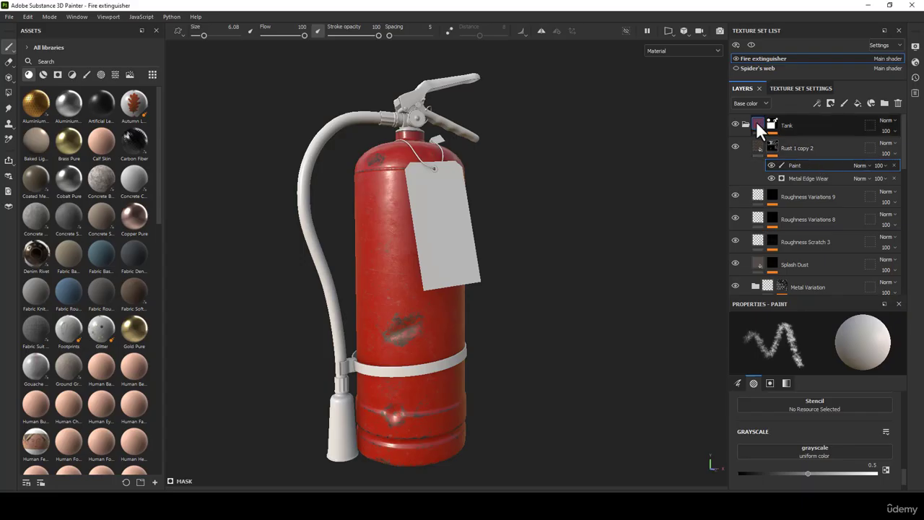
left_click(755, 124)
left_click(745, 125)
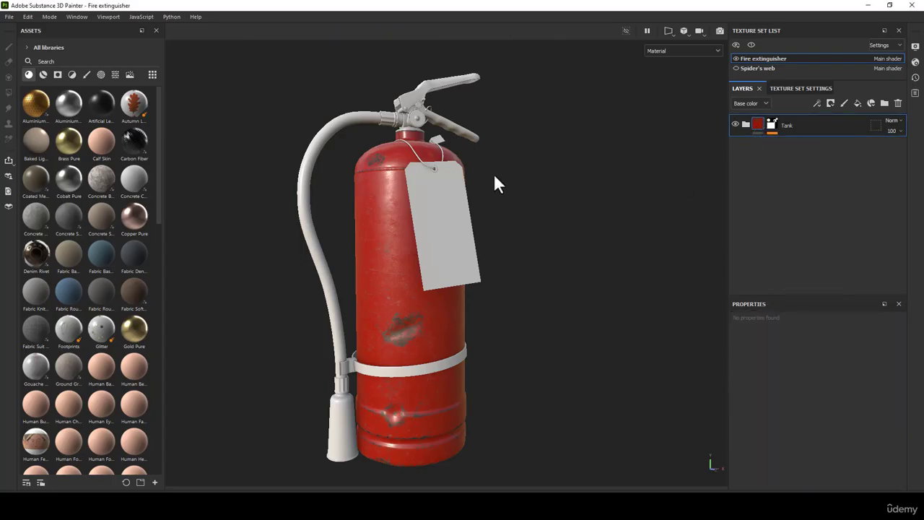
Examine the front of the extinguisher's tank from several angles around the hanging tag and the large dent.
left_click(10, 16)
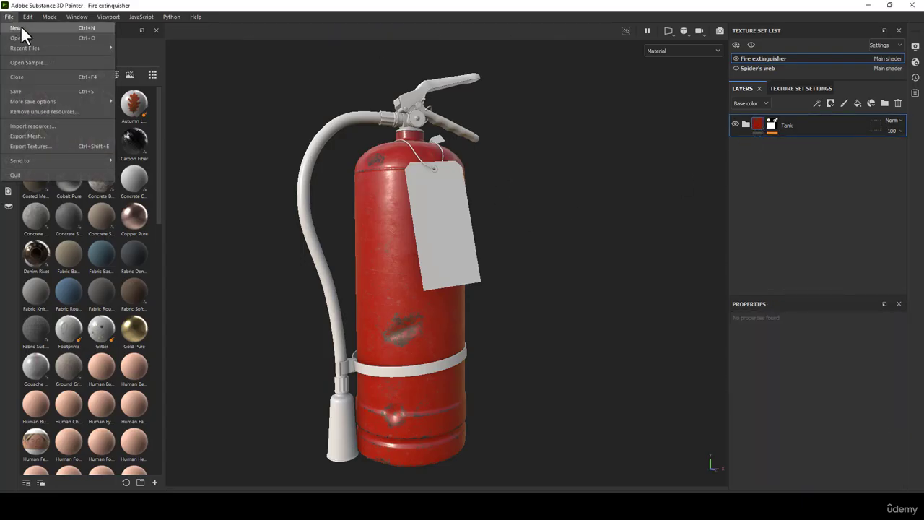
left_click(22, 76)
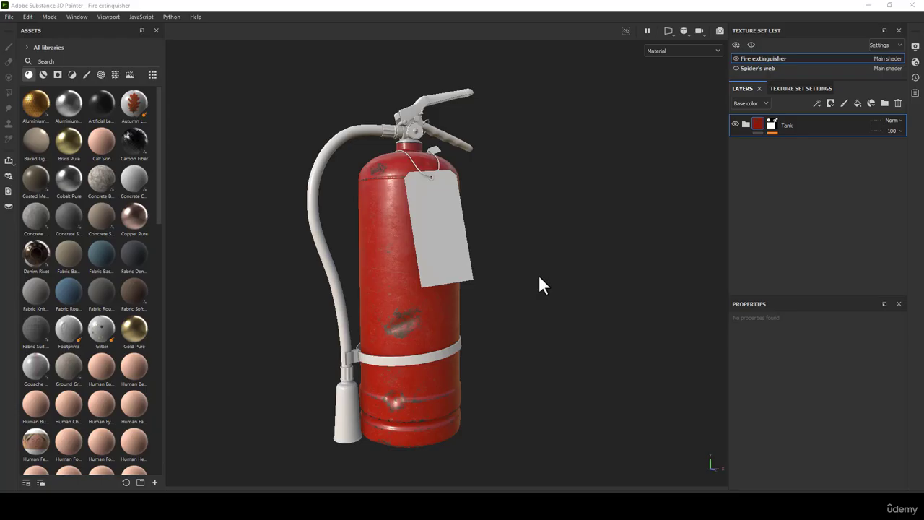
scroll(516, 264, "down", 1)
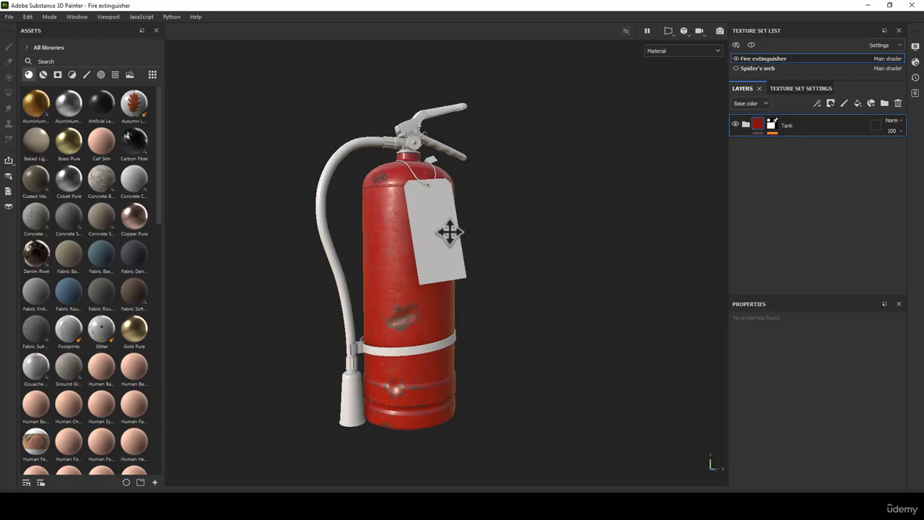
middle_click_drag(449, 231, 536, 250, "alt")
scroll(493, 242, "up", 2)
left_click_drag(512, 296, 527, 336, "alt")
middle_click_drag(523, 176, 488, 241, "alt")
right_click_drag(488, 241, 491, 302, "alt")
middle_click_drag(492, 302, 477, 301, "alt")
left_click_drag(477, 300, 492, 281, "alt")
middle_click_drag(492, 282, 463, 234, "alt")
right_click_drag(463, 234, 452, 208, "alt")
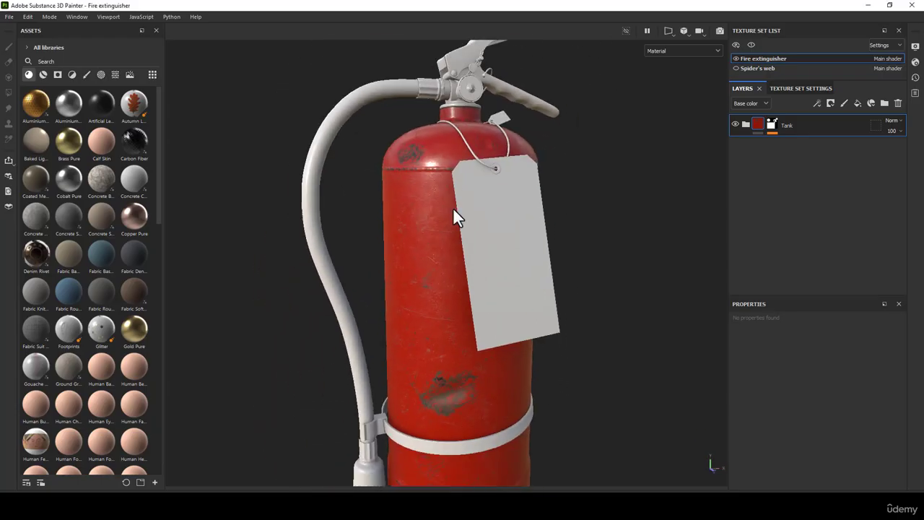
left_click_drag(453, 207, 423, 322, "alt")
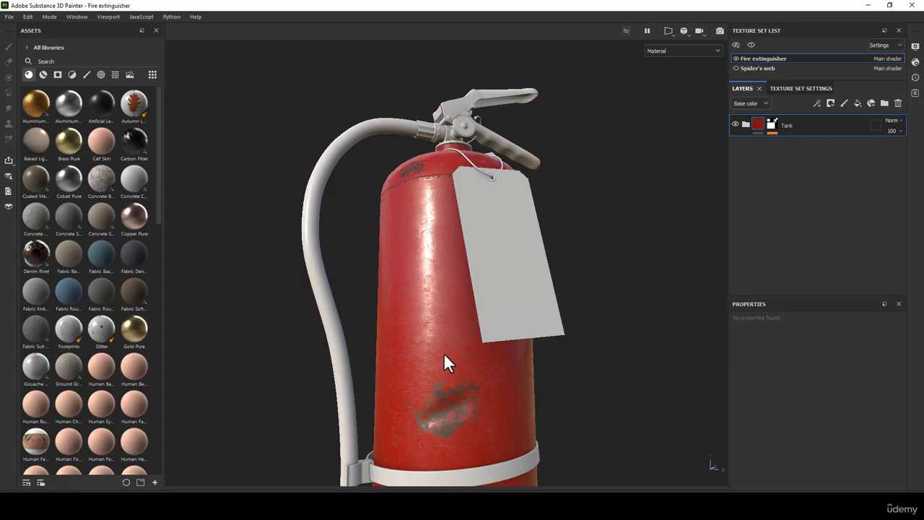
Look at the instruction label's placement in the reference photo FireExtinguisherABC.jpg and close the photo.
mouse_move(923, 216)
left_mouse_down()
mouse_move(360, 83)
mouse_move(289, 44)
left_mouse_up()
scroll(396, 273, "up", 2)
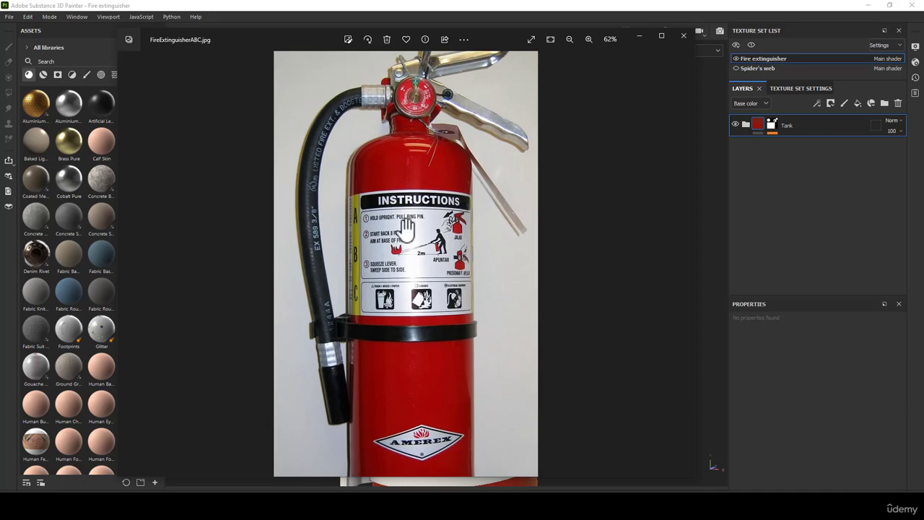
left_click(680, 37)
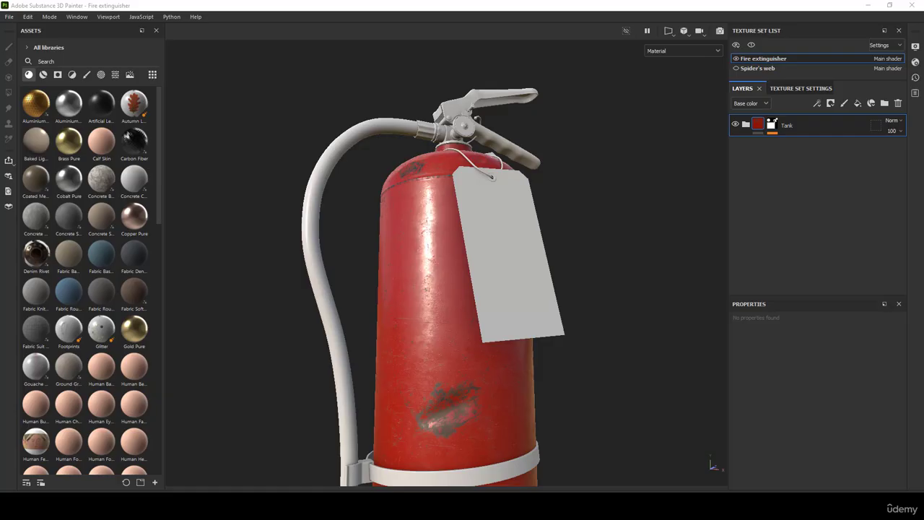
Import INSTRUCTIONS.png into the asset library as a texture.
left_click_drag(0, 292, 41, 238)
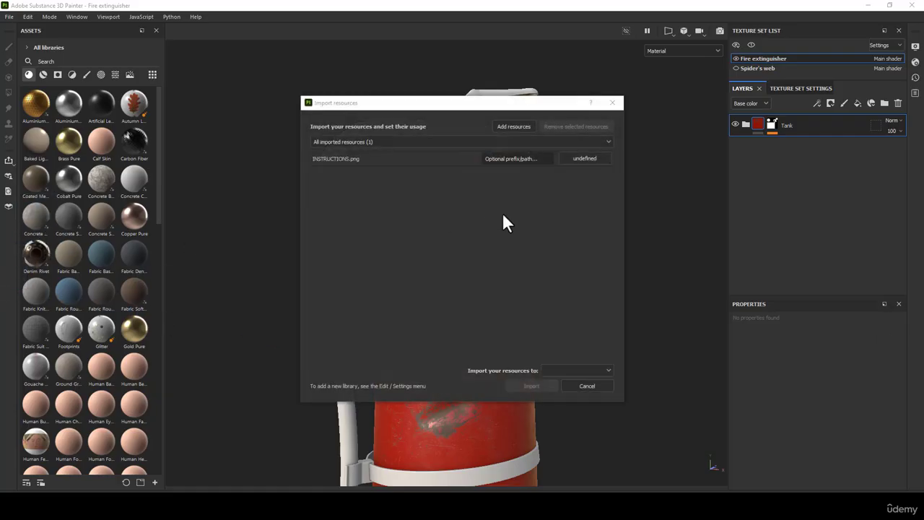
left_click(585, 163)
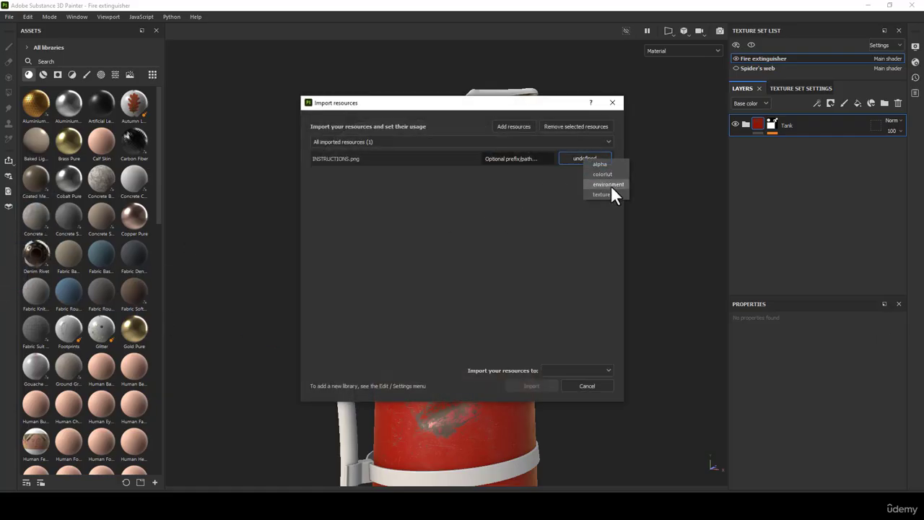
left_click(574, 369)
left_click(563, 390)
left_click(529, 385)
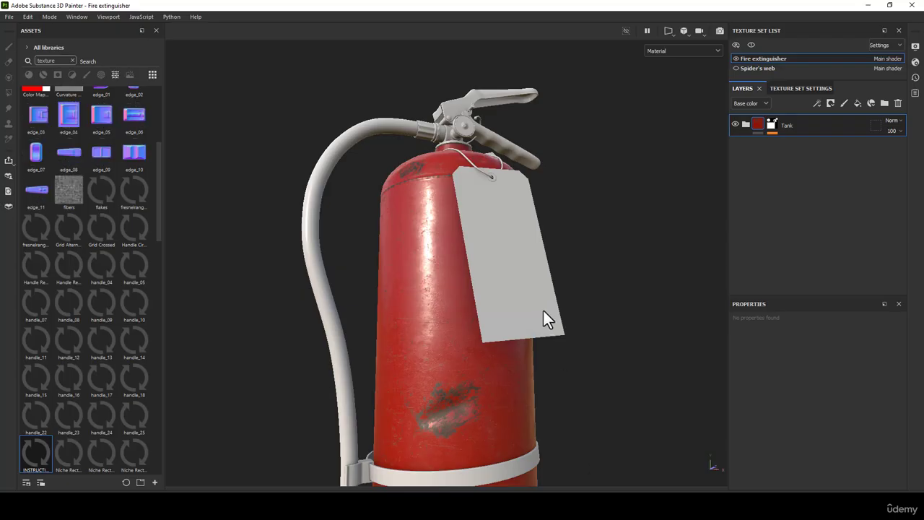
Expand the Tank folder and add a subfolder named Instructions above the Rust 1 copy 2 layer.
left_click(745, 125)
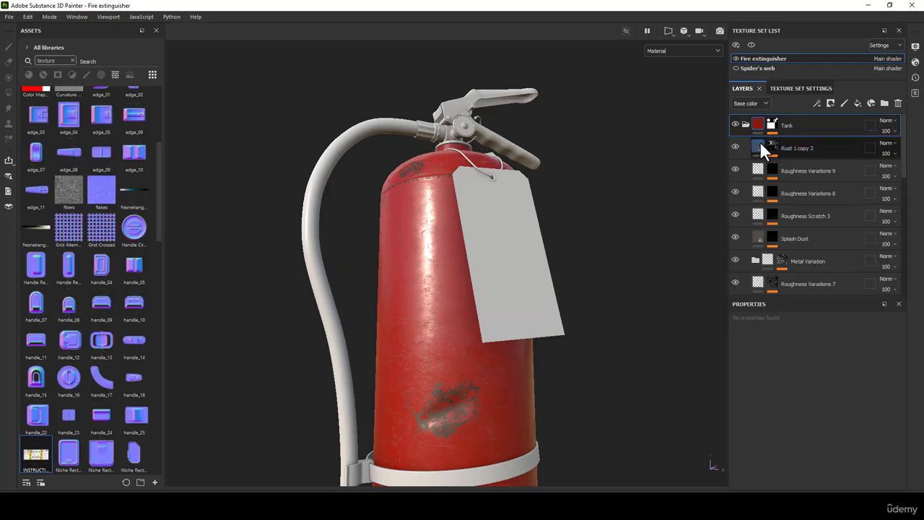
left_click(762, 148)
left_click(884, 104)
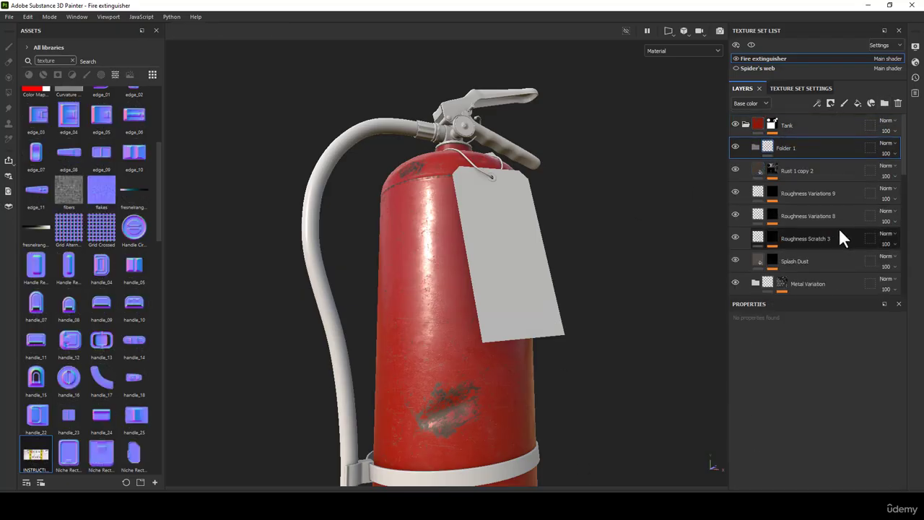
double_click(786, 147)
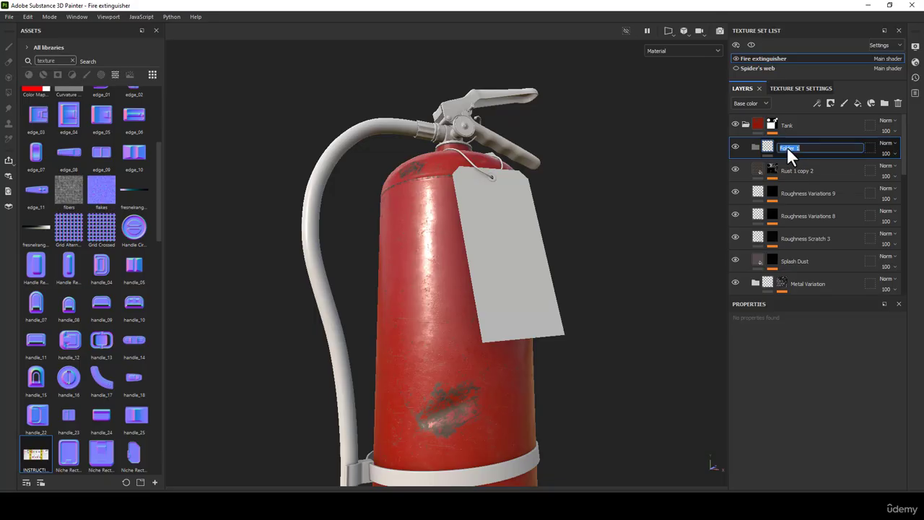
type("Instructions")
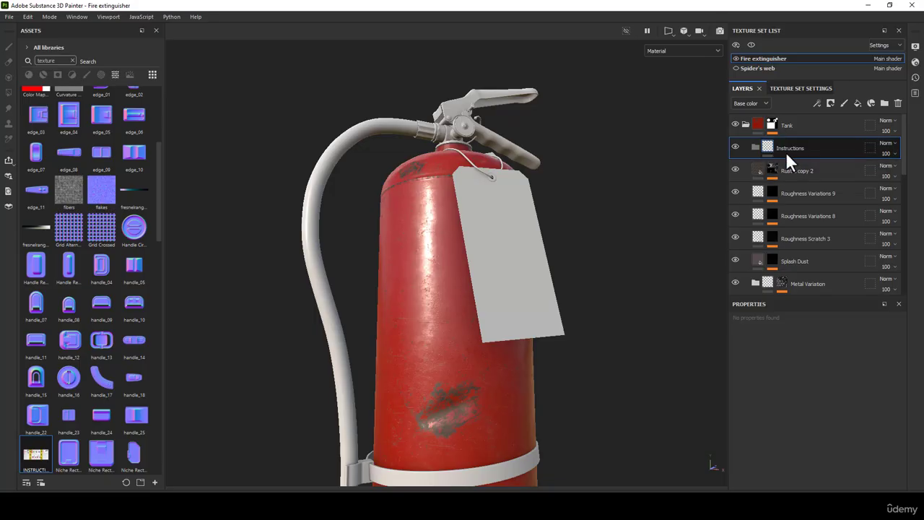
key("Return")
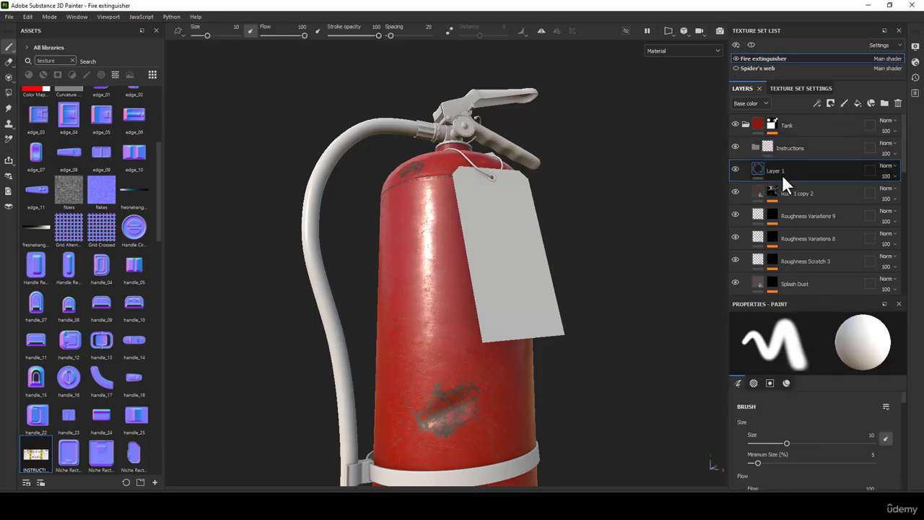
Place a new paint layer inside the Instructions folder and name it Instructions.
left_click_drag(754, 168, 764, 149)
double_click(786, 173)
key("Return")
Set up the Projection tool with only the color channel active and the INSTRUCTIONS texture as its base color.
left_click(8, 78)
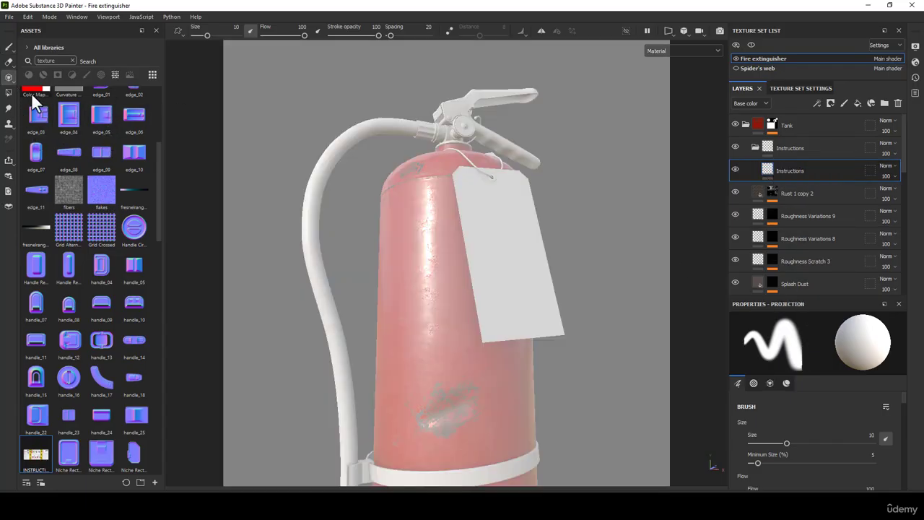
right_click_drag(492, 305, 460, 287)
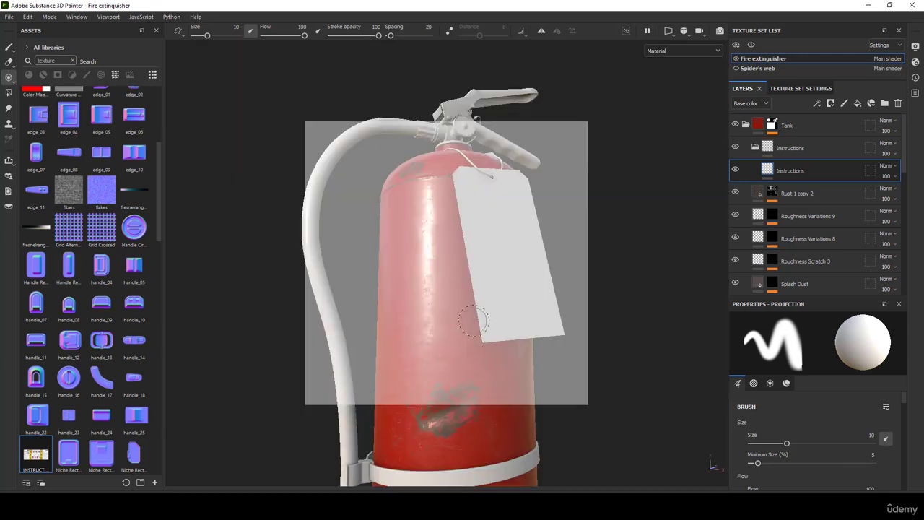
middle_click_drag(480, 351, 477, 250, "alt")
left_click_drag(476, 250, 463, 251, "alt")
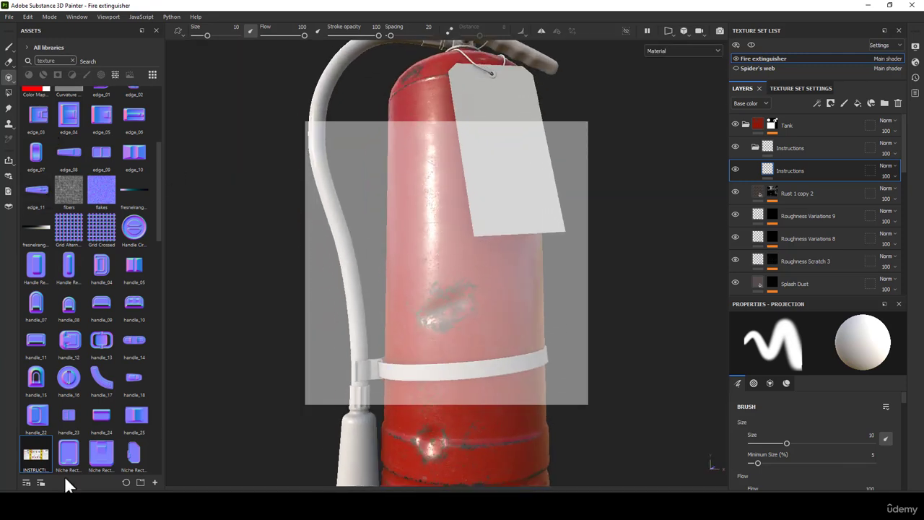
scroll(817, 447, "down", 10)
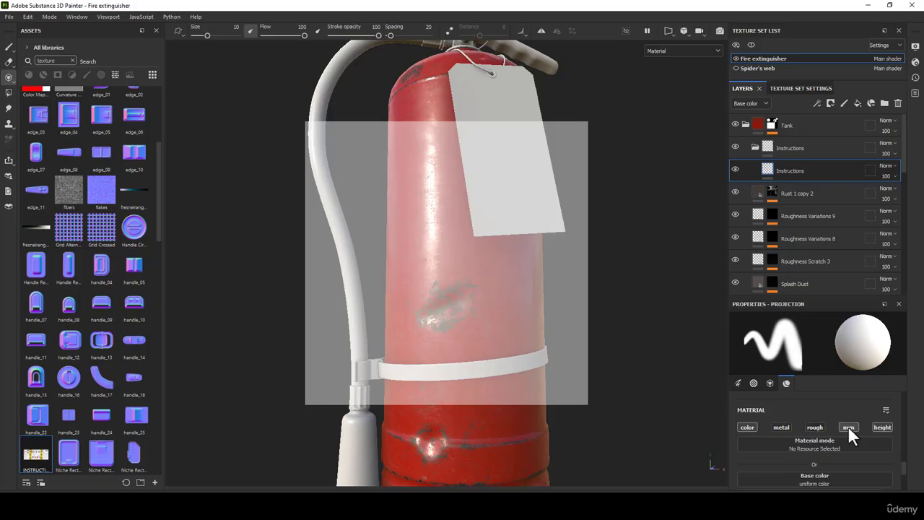
scroll(817, 457, "down", 1)
left_click_drag(36, 454, 787, 472)
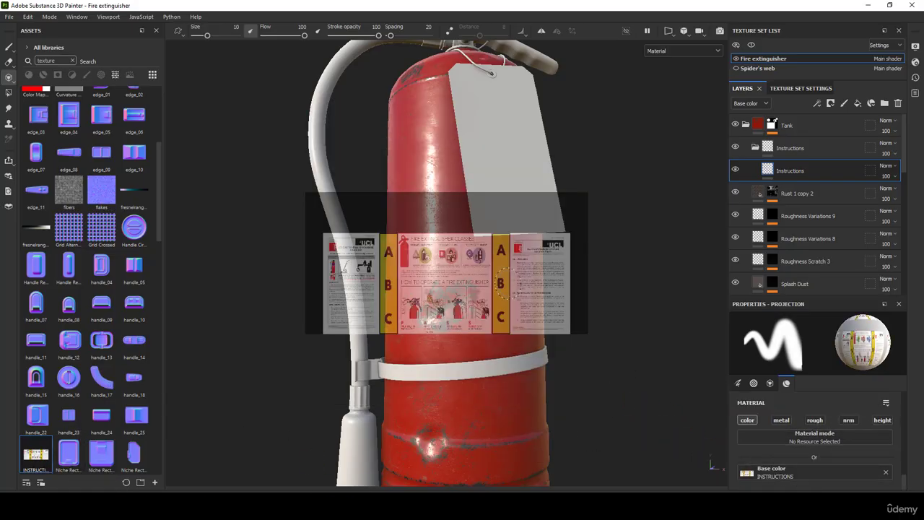
Try to scale and position the instruction label stencil over the tank's front in the 3D view.
scroll(508, 283, "down", 2)
left_click_drag(508, 283, 482, 296, "alt")
key("s")
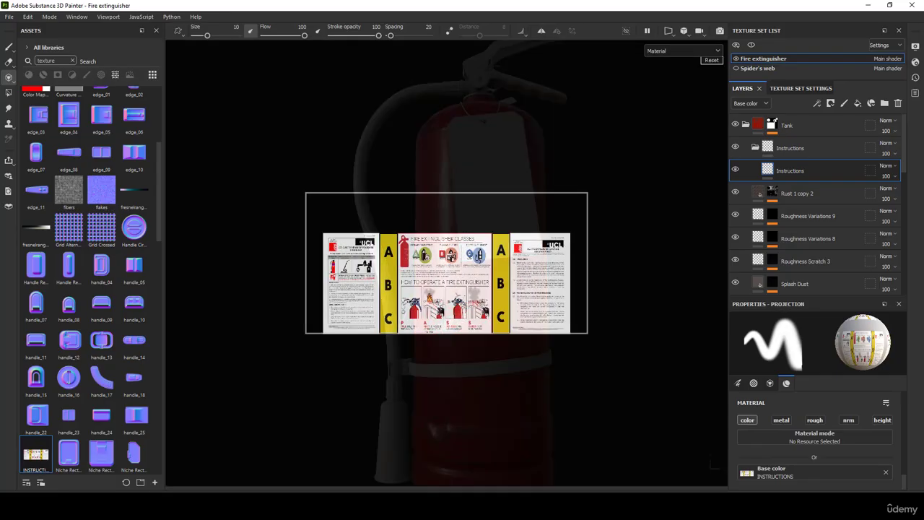
mouse_move(521, 295)
right_mouse_down()
mouse_move(598, 295)
mouse_move(532, 295)
right_mouse_up()
middle_click_drag(509, 263, 518, 297)
scroll(517, 314, "up", 1)
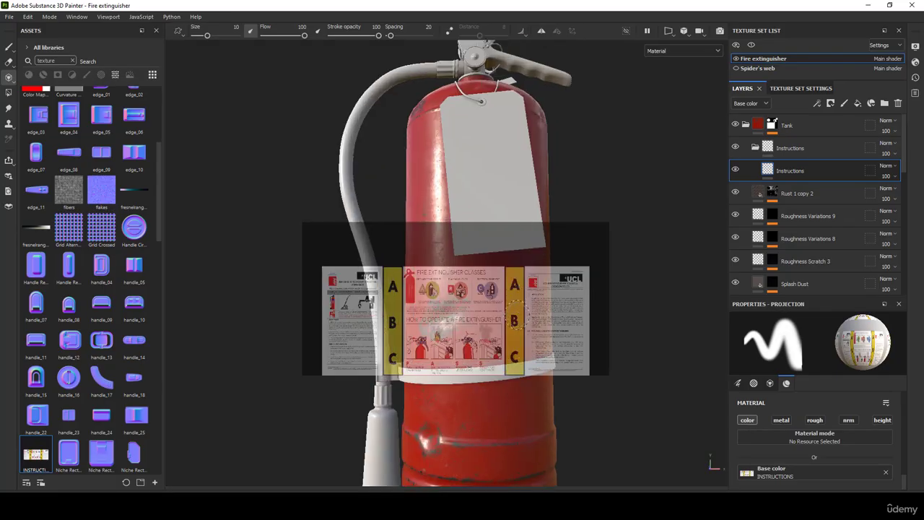
scroll(518, 317, "up", 2)
scroll(509, 327, "down", 4)
scroll(505, 327, "up", 2)
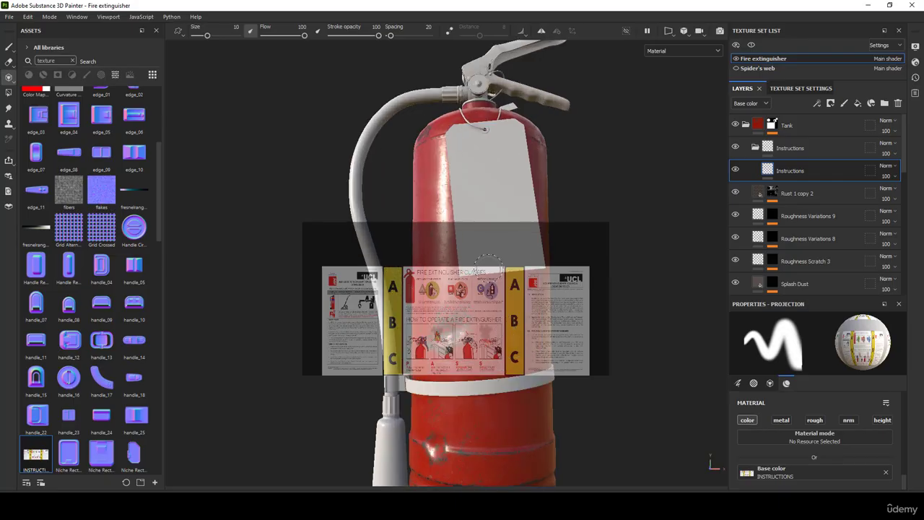
Fit the instruction label stencil over the unwrapped tank body, above the dark band line, in the 2D view.
key("F2")
scroll(446, 270, "up", 3)
scroll(446, 269, "down", 2)
middle_click_drag(473, 311, 511, 257, "alt")
key("s")
right_click_drag(514, 294, 438, 294)
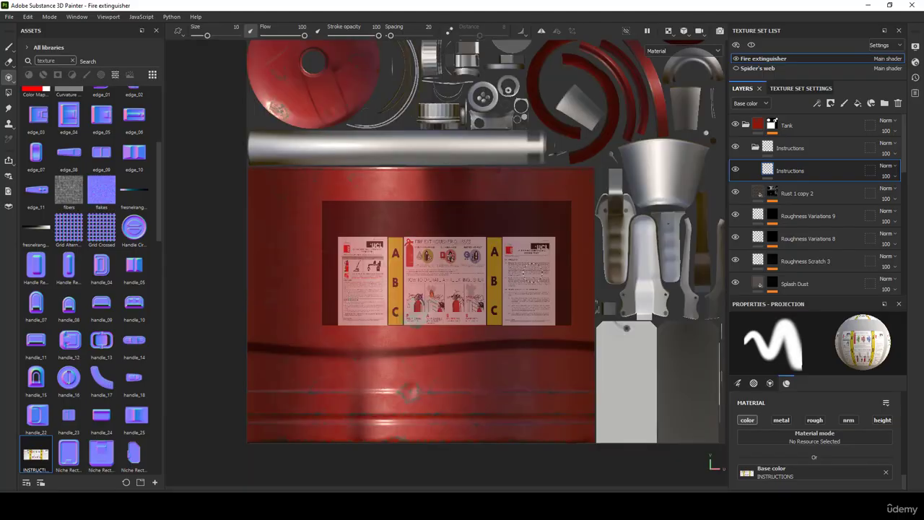
middle_click_drag(528, 280, 530, 285, "alt")
key("s")
right_click_drag(633, 254, 660, 253)
middle_click_drag(665, 253, 667, 255, "alt")
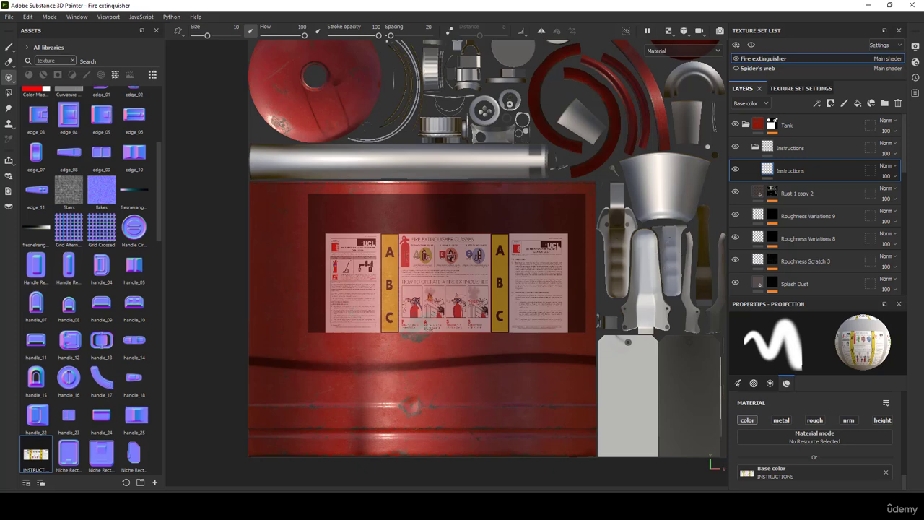
Enlarge the projection brush to size 28.54, project the whole label onto the tank and return to painting in 3D.
right_click_drag(429, 316, 471, 316, "ctrl")
mouse_move(574, 308)
left_mouse_down()
mouse_move(378, 308)
mouse_move(338, 277)
mouse_move(232, 285)
left_mouse_up()
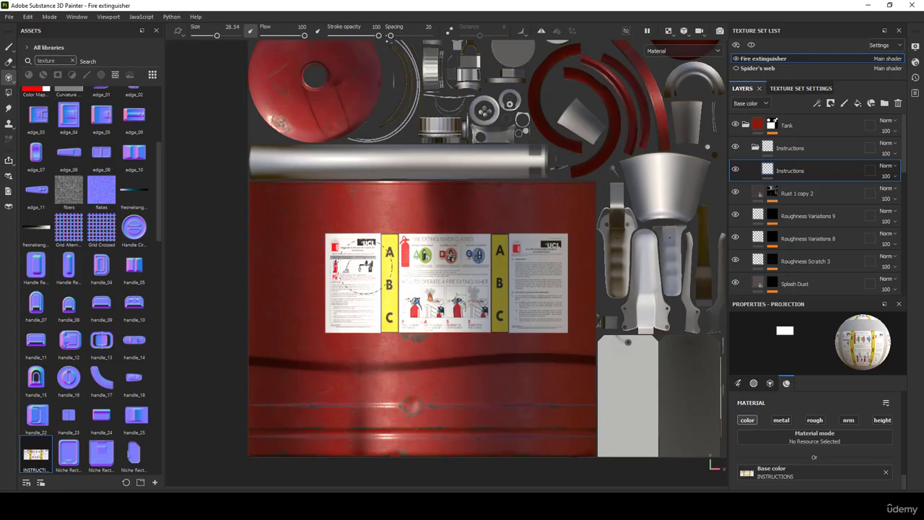
key("F2")
left_click(10, 49)
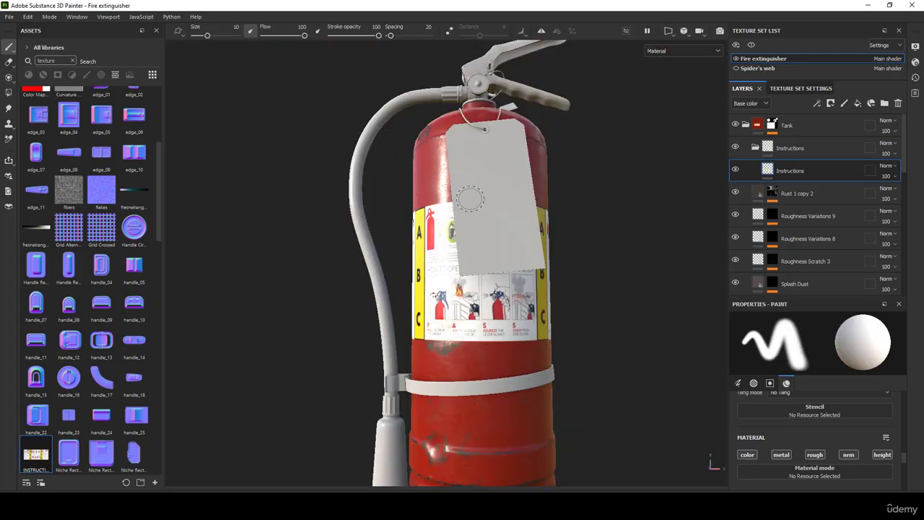
Examine how the projected instruction label sits on the tank relative to the tag, the dent and the white band.
scroll(488, 243, "up", 1)
scroll(484, 247, "down", 3)
mouse_move(477, 250)
left_mouse_down("alt")
mouse_move(567, 254)
mouse_move(493, 261)
left_mouse_up("alt")
right_click_drag(495, 307, 501, 364, "alt")
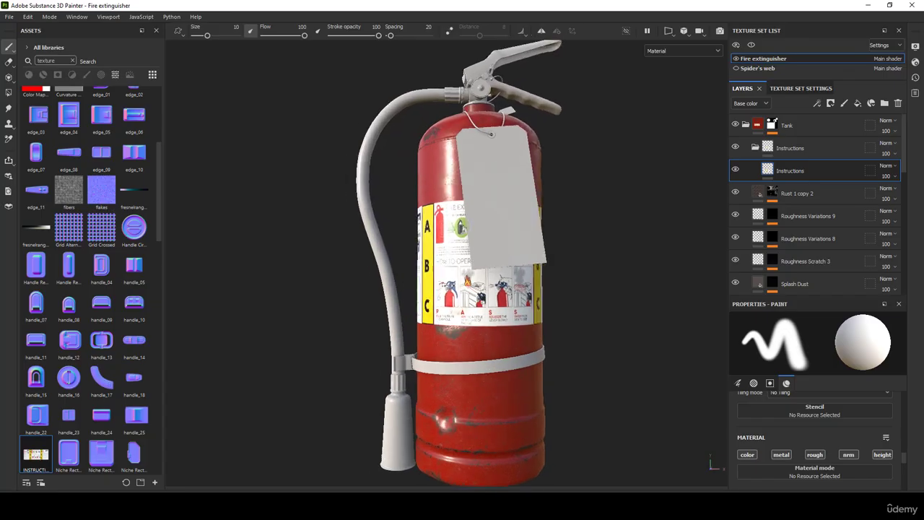
left_click_drag(501, 364, 477, 351, "alt")
middle_click_drag(591, 280, 597, 225, "alt")
right_click_drag(491, 249, 495, 279, "alt")
middle_click_drag(495, 279, 482, 311, "alt")
left_click_drag(482, 312, 487, 292, "alt")
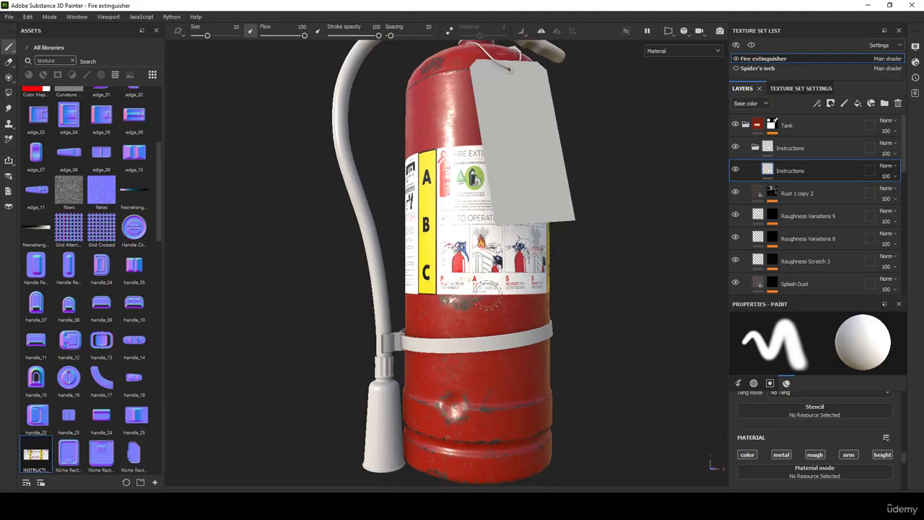
middle_click_drag(482, 299, 487, 325, "alt")
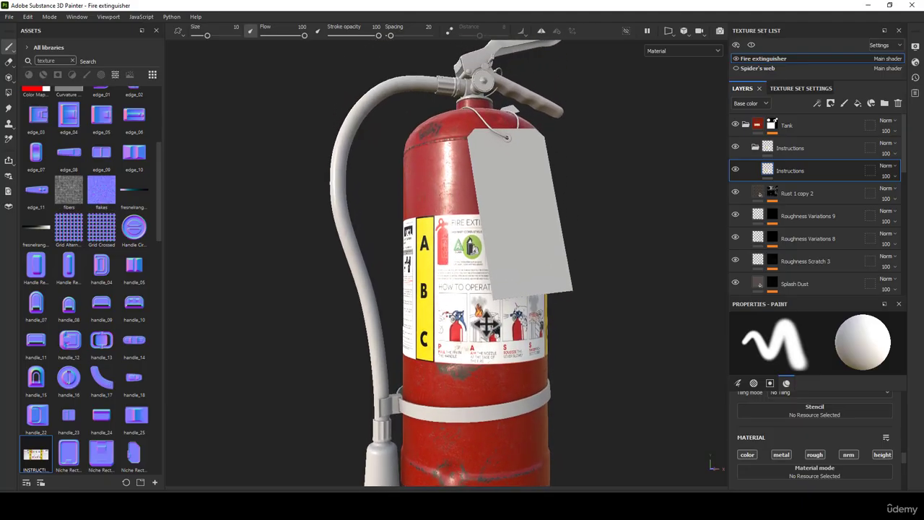
Undo the label projection, project the label again slightly lower on the unwrapped tank, and check it on the 3D model.
key("F3")
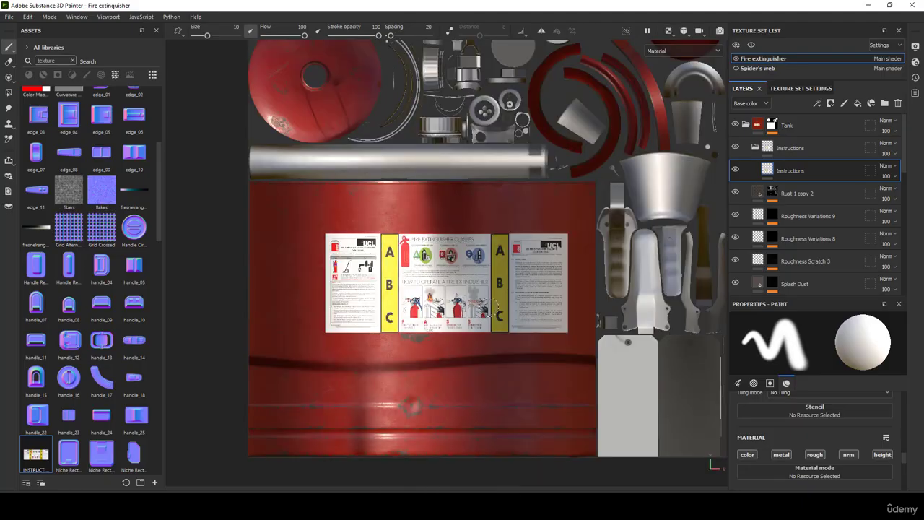
left_click(9, 76)
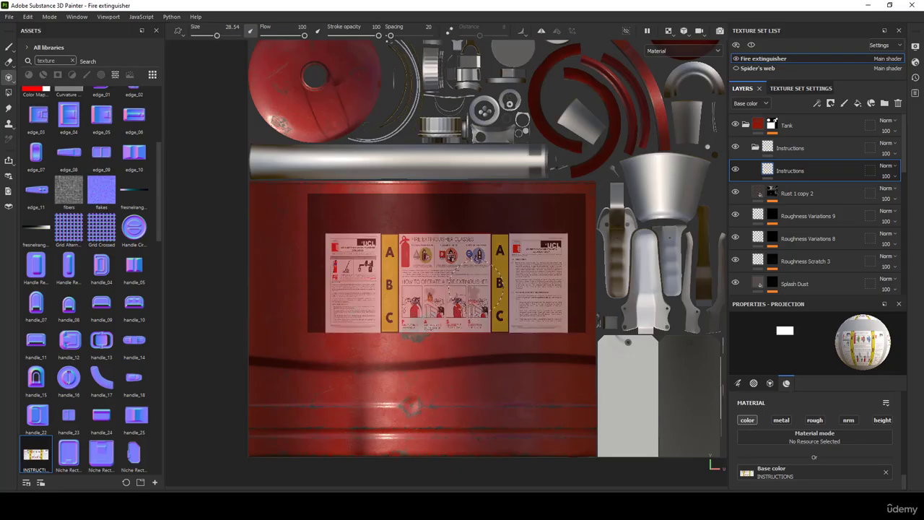
middle_click_drag(461, 289, 462, 286, "alt")
left_click_drag(586, 318, 585, 319)
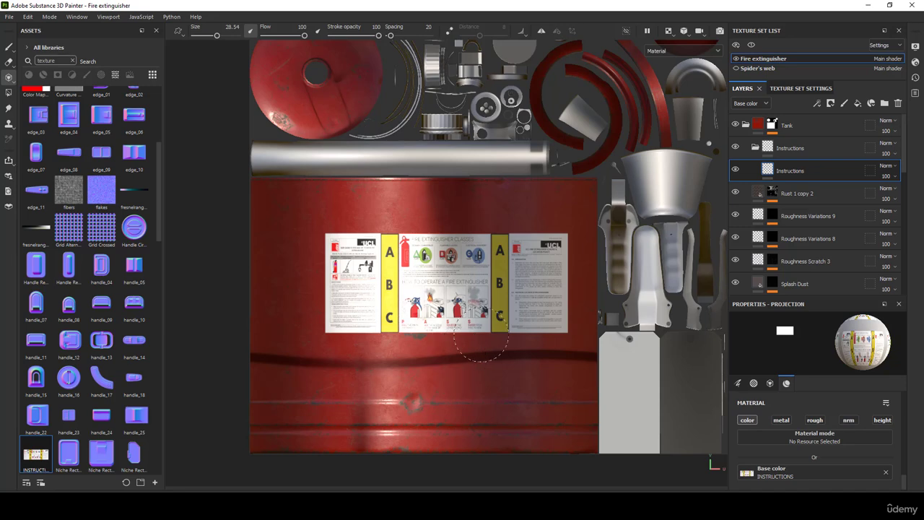
left_click(9, 48)
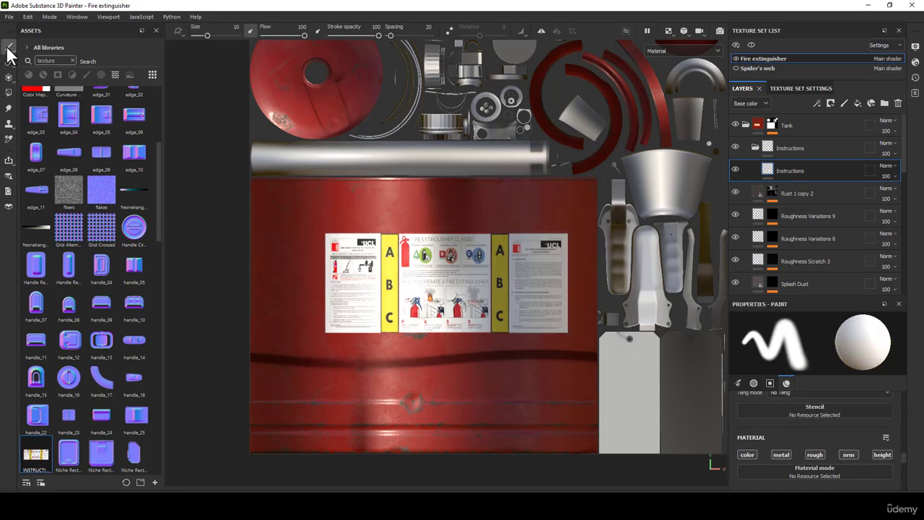
key("F2")
scroll(443, 260, "down", 3)
left_click_drag(443, 259, 402, 232, "alt")
right_click_drag(511, 189, 495, 200, "alt")
left_click_drag(496, 199, 591, 250, "alt")
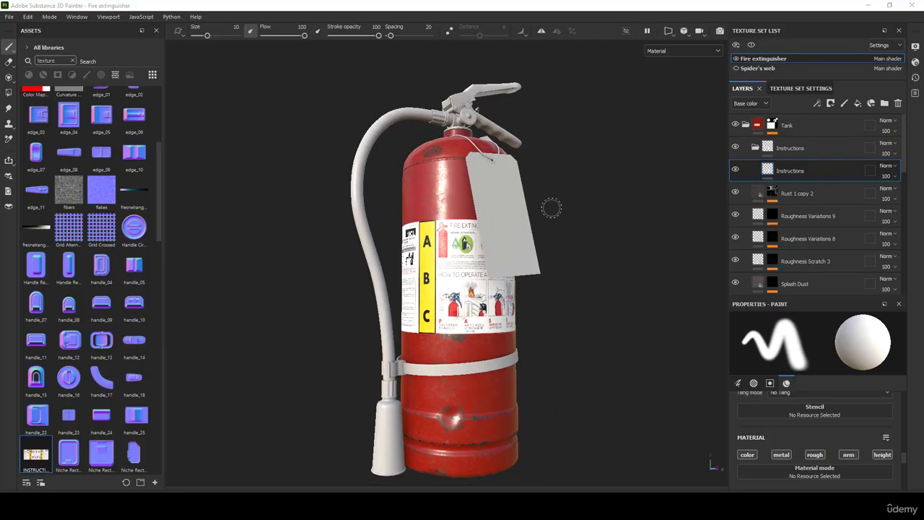
Inspect the instruction label on the tank from closer up, with the Spider's web texture set shown and hidden.
scroll(550, 206, "up", 2)
middle_click_drag(503, 224, 507, 203, "alt")
mouse_move(506, 203)
left_mouse_down("alt")
mouse_move(524, 201)
mouse_move(504, 204)
left_mouse_up("alt")
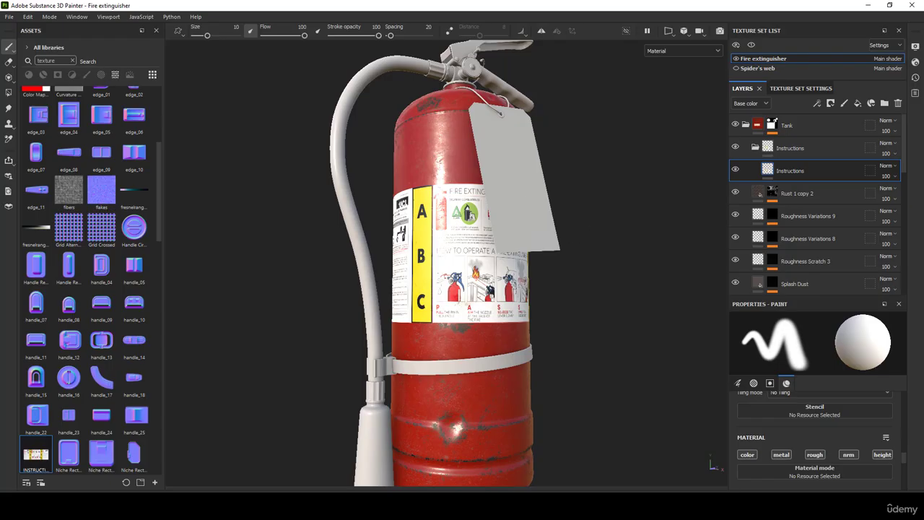
left_click(736, 69)
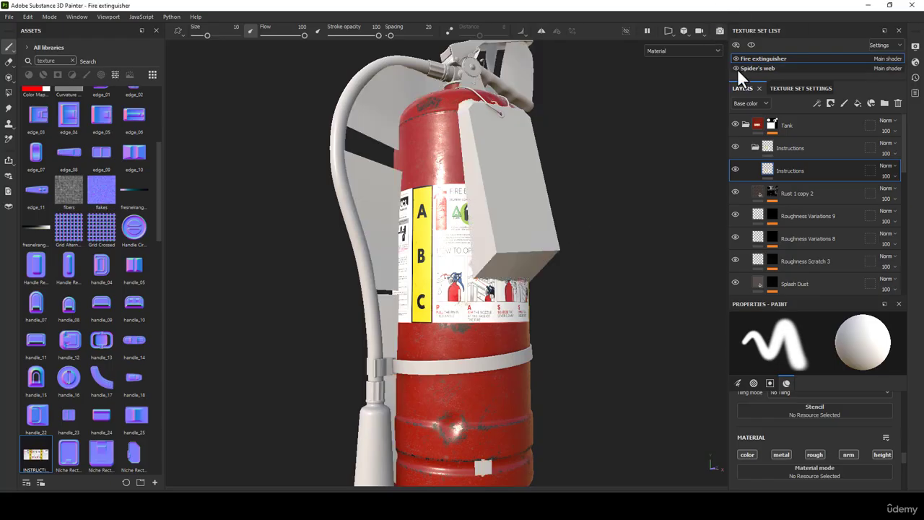
left_click(735, 68)
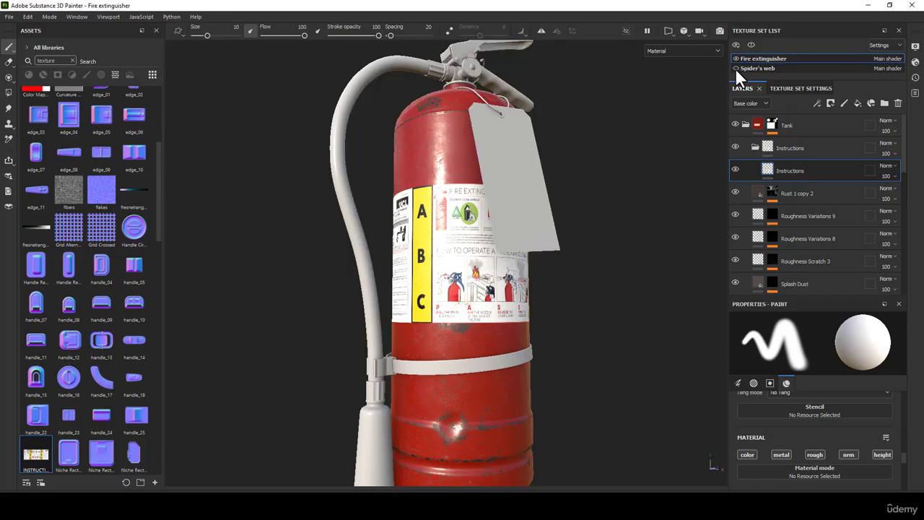
scroll(409, 272, "up", 2)
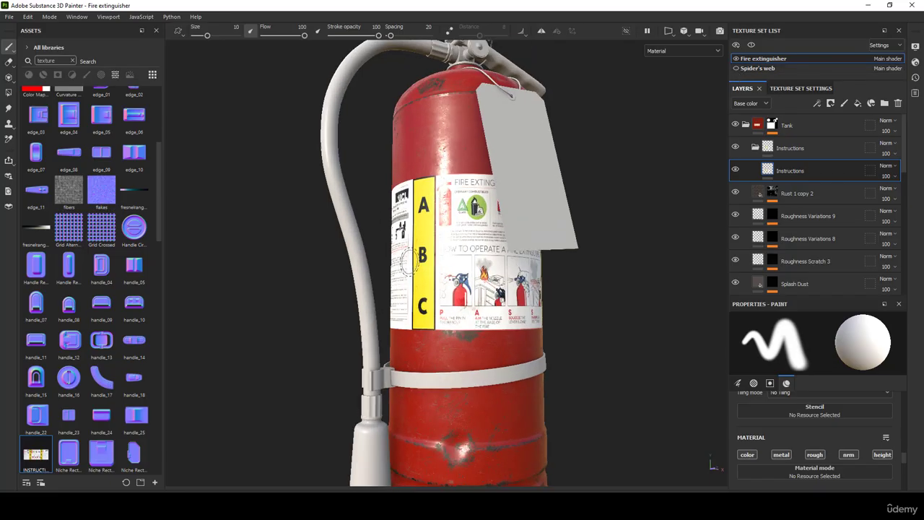
Undo the label projection, project the label again shifted slightly sideways on the unwrapped tank, and return to painting in 3D.
key("F3")
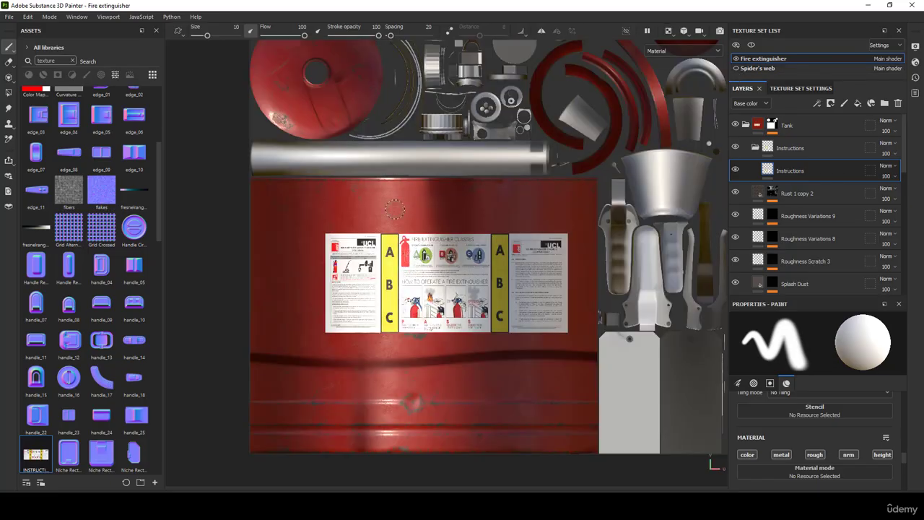
left_click(9, 77)
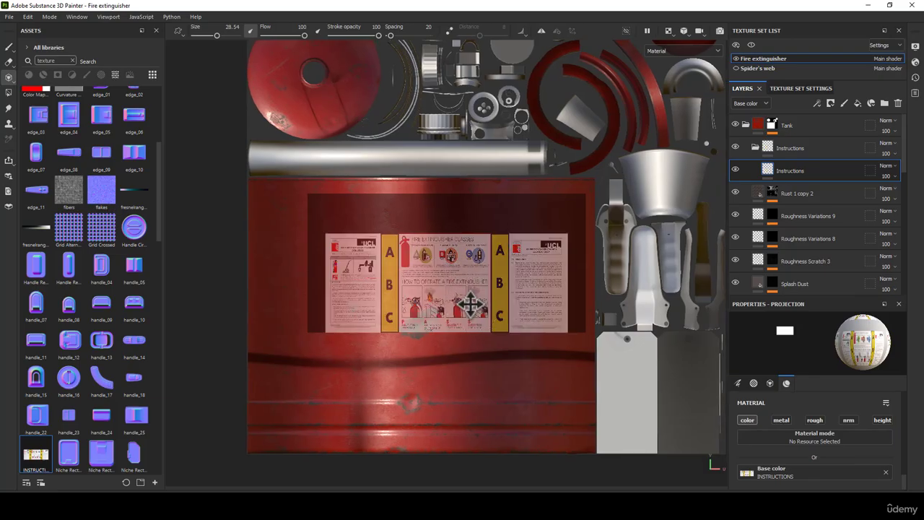
middle_click_drag(472, 303, 469, 305)
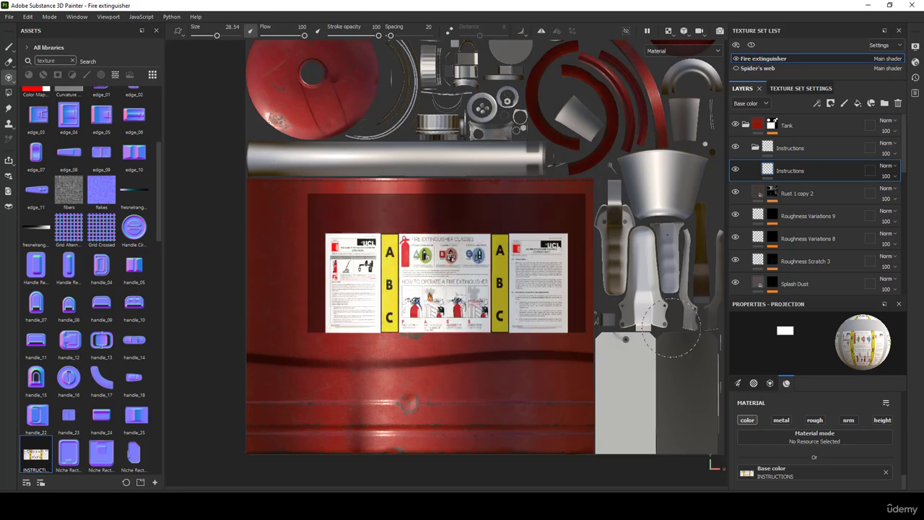
key("F1")
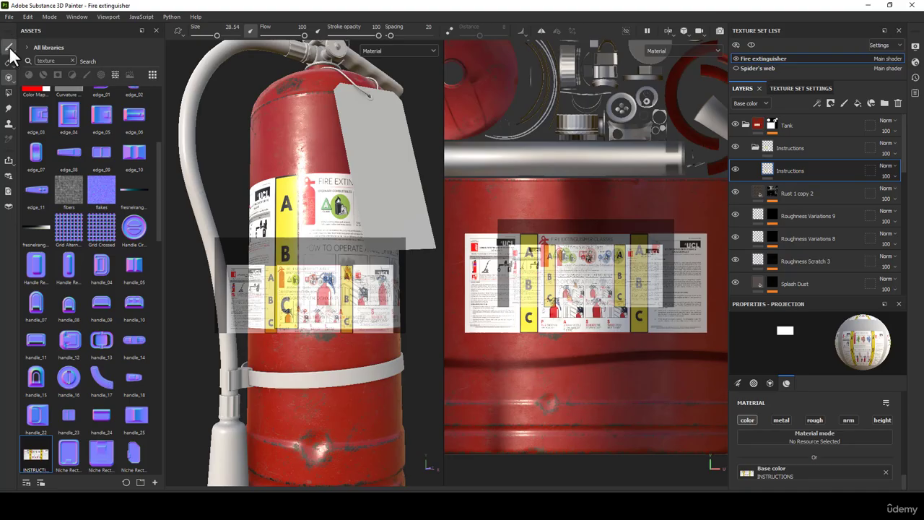
left_click(9, 45)
key("F2")
Examine the shifted label on the 3D tank relative to the hanging tag and the hose.
scroll(506, 242, "down", 3)
left_click_drag(508, 244, 484, 227, "alt")
scroll(717, 101, "up", 3)
left_click_drag(580, 238, 603, 234, "alt")
right_click_drag(604, 234, 595, 177, "alt")
left_click_drag(559, 220, 534, 207, "alt")
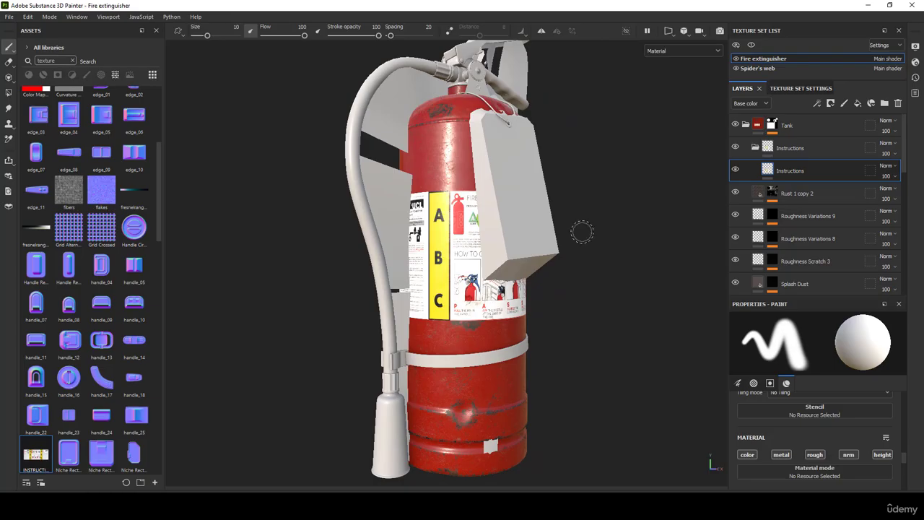
Undo that projection, project the whole label again with the unwrapped tank shifted slightly the other way, and return to 3D painting.
key("F3")
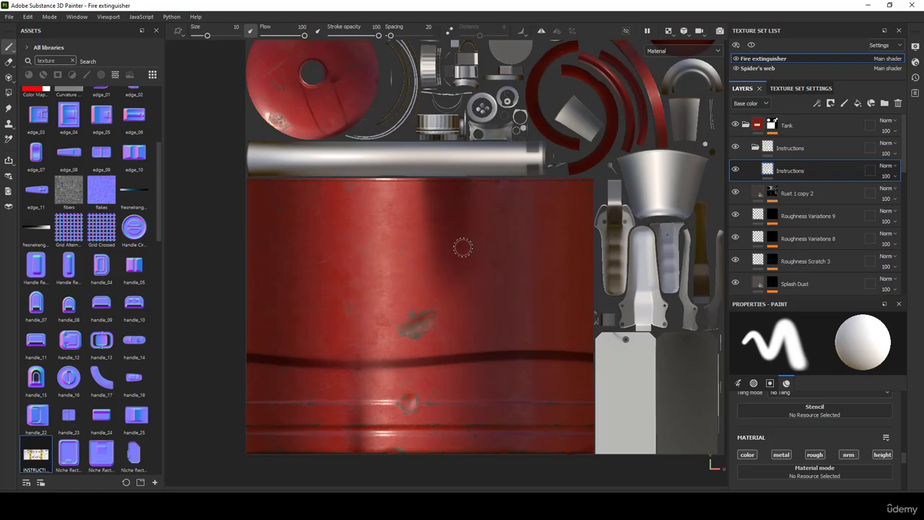
left_click(8, 77)
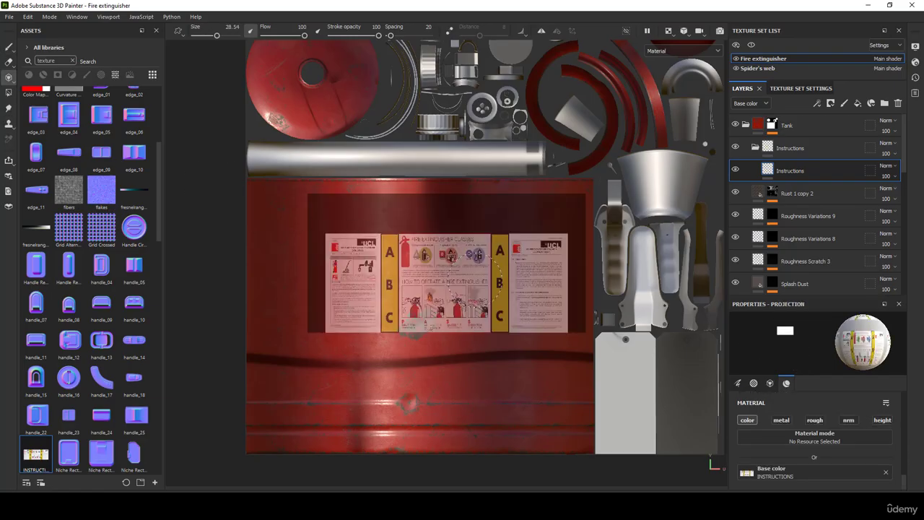
middle_click_drag(475, 279, 479, 280, "alt")
mouse_move(602, 344)
left_mouse_down()
mouse_move(318, 270)
mouse_move(574, 244)
left_mouse_up()
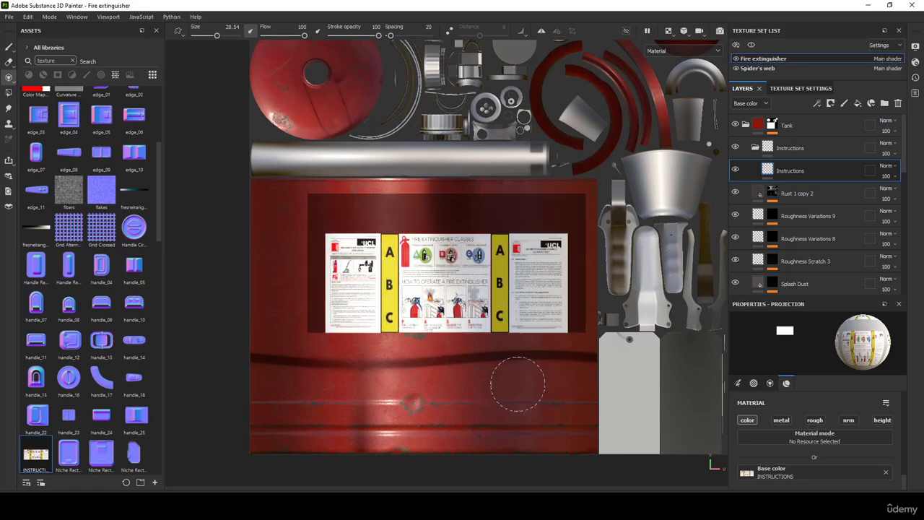
key("F2")
left_click(9, 46)
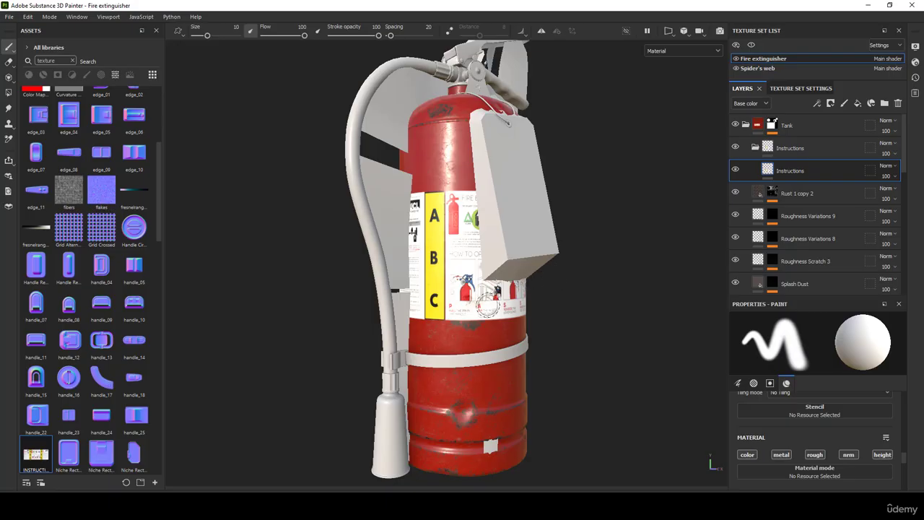
Try erasing the label's lower edge over the rust patch with the soft eraser at size 10.
left_click(10, 62)
scroll(469, 306, "up", 5)
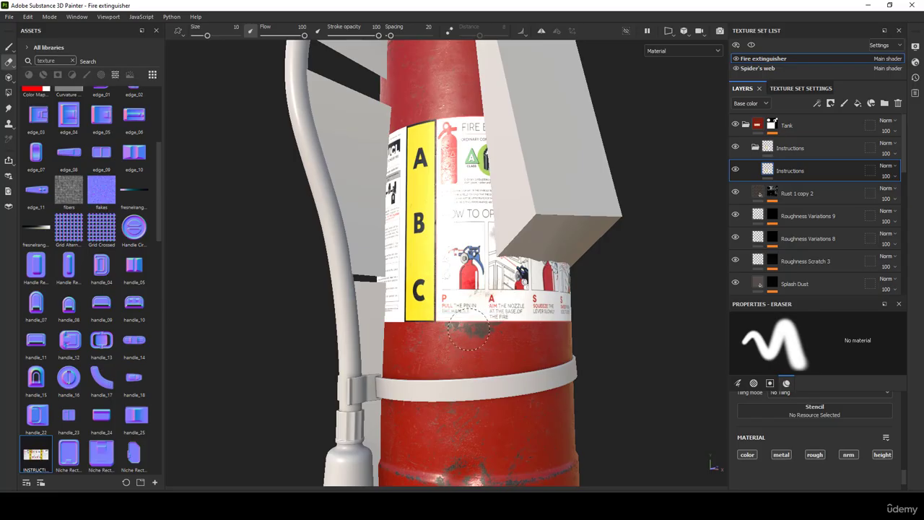
mouse_move(458, 316)
left_mouse_down()
mouse_move(490, 306)
mouse_move(492, 325)
mouse_move(491, 305)
mouse_move(493, 321)
mouse_move(501, 303)
left_mouse_up()
scroll(489, 289, "down", 5)
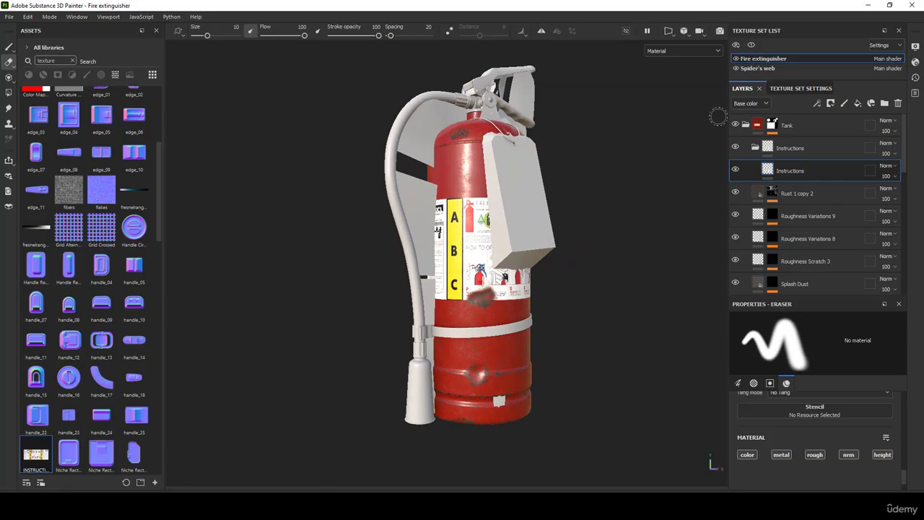
Hide the Spider's web texture set and undo the soft eraser stroke on the label's lower edge.
left_click(737, 70)
scroll(462, 260, "up", 5)
left_click_drag(471, 264, 487, 270, "alt")
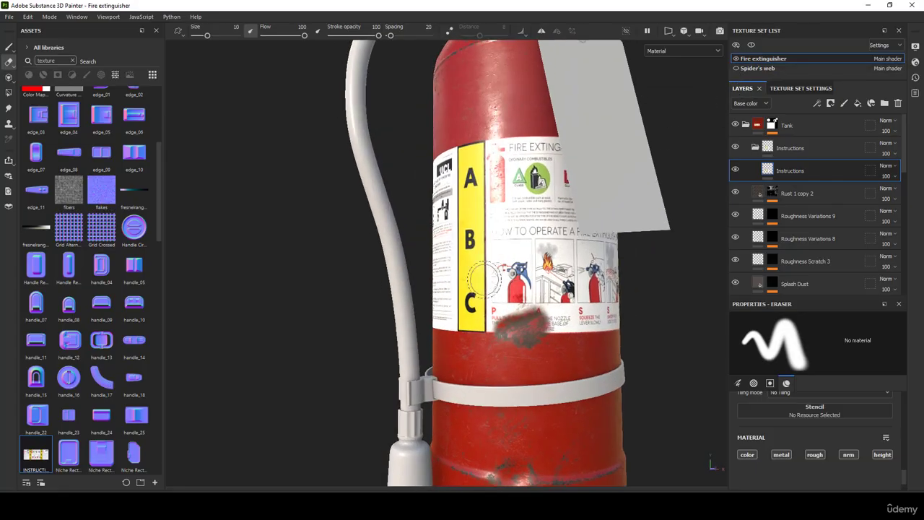
scroll(541, 311, "up", 4)
key("ctrl+z")
Clear the asset search, filter the library to brushes and pick the Dirt 2 brush for the eraser.
scroll(541, 312, "down", 5)
mouse_move(541, 312)
left_mouse_down("alt")
mouse_move(477, 240)
mouse_move(477, 263)
mouse_move(505, 249)
mouse_move(480, 267)
left_mouse_up("alt")
right_click_drag(482, 311, 516, 386, "alt")
middle_click_drag(462, 313, 474, 263, "alt")
right_click_drag(498, 325, 540, 388, "alt")
left_click(73, 59)
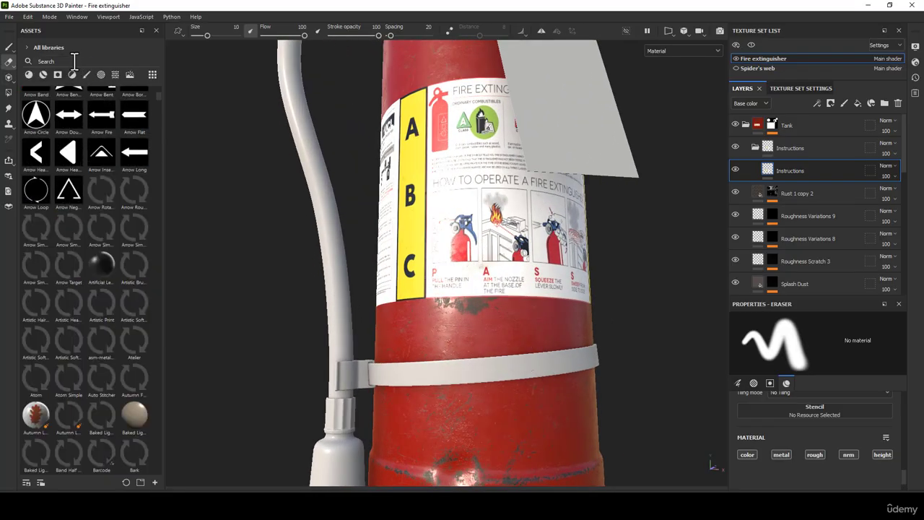
left_click(86, 74)
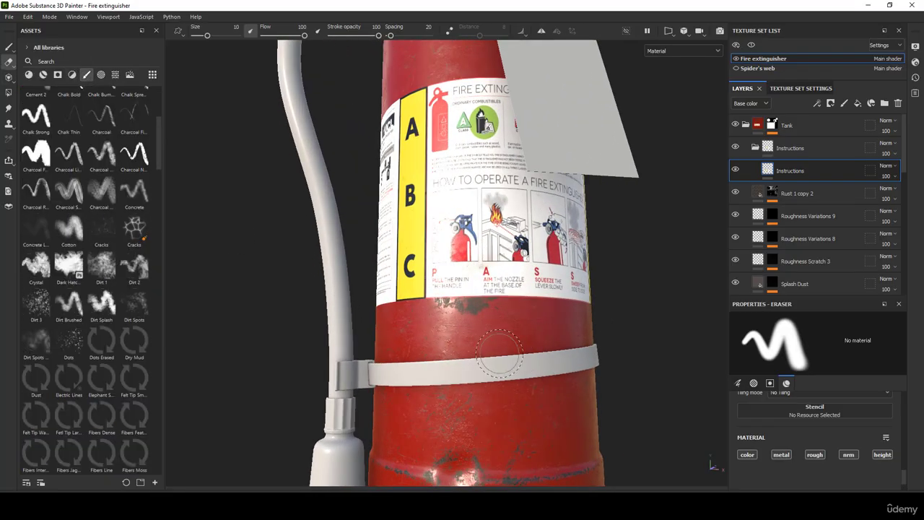
left_click(133, 268)
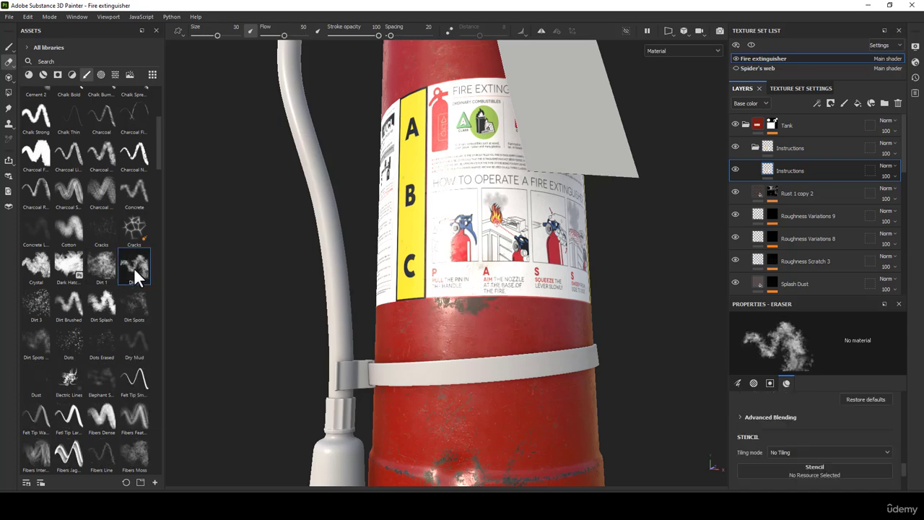
Reduce the eraser to size 6.44 and wear away the label's lower edge over the rust patch.
scroll(448, 296, "up", 5)
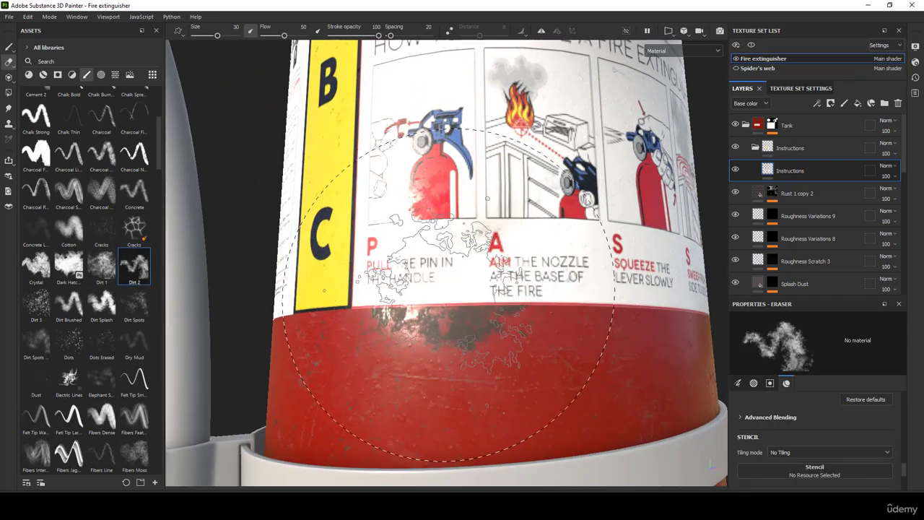
left_click_drag(448, 295, 447, 306, "alt")
right_click_drag(448, 306, 390, 306, "ctrl")
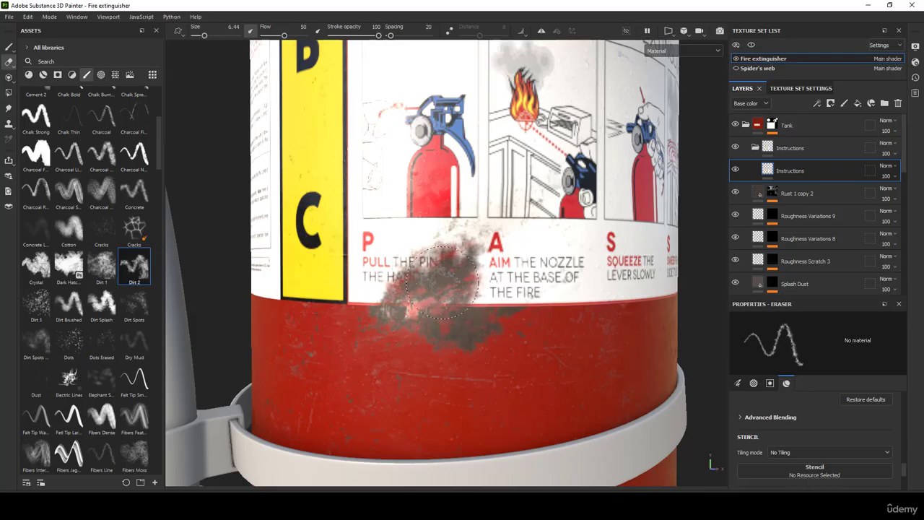
scroll(480, 212, "down", 3)
scroll(415, 326, "down", 3)
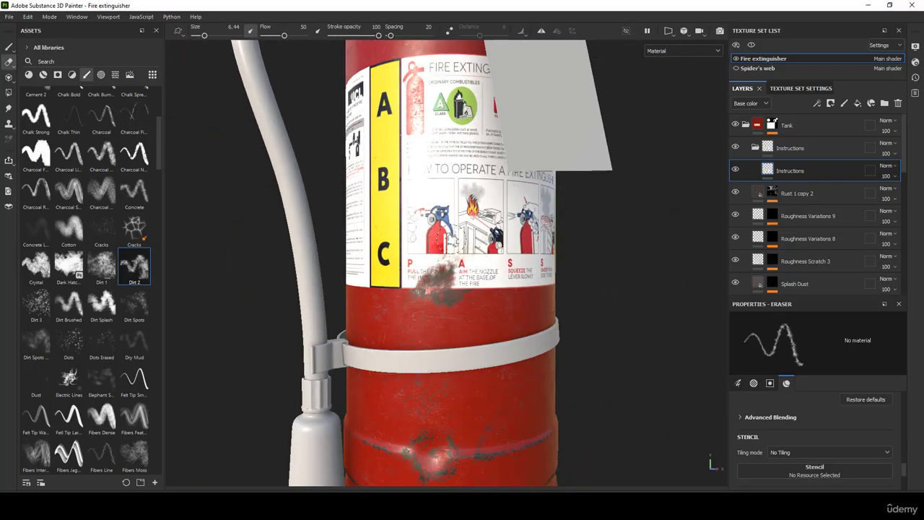
scroll(433, 281, "up", 3)
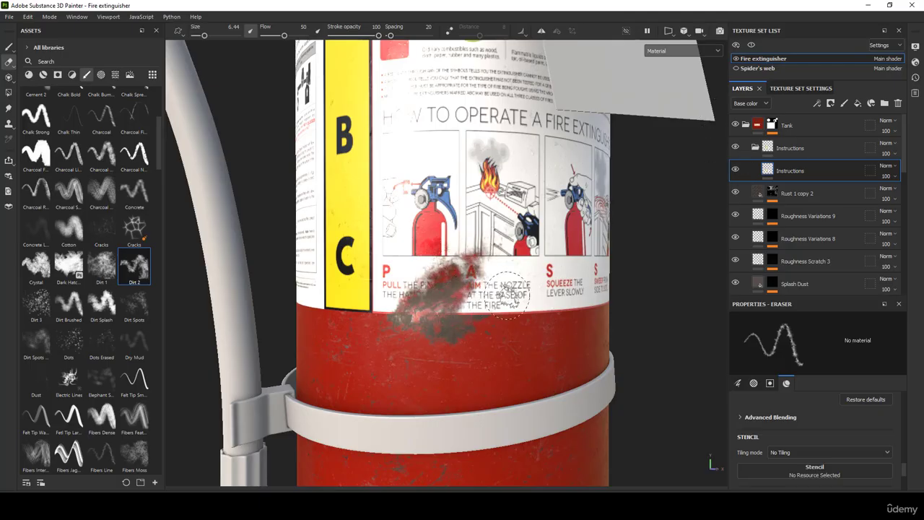
Compare the tank with the Instructions layer hidden and shown to examine the rust beneath the label.
left_click(736, 168)
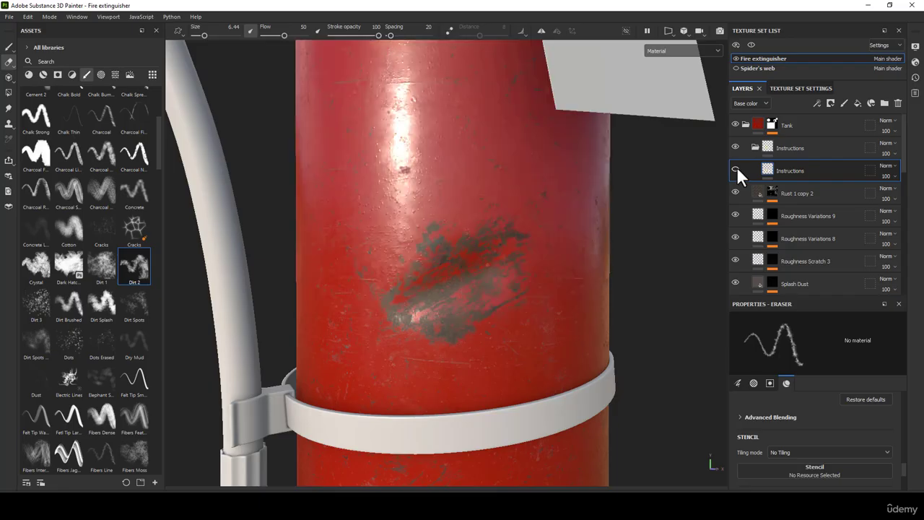
left_click(736, 169)
left_click(736, 169)
left_click(735, 169)
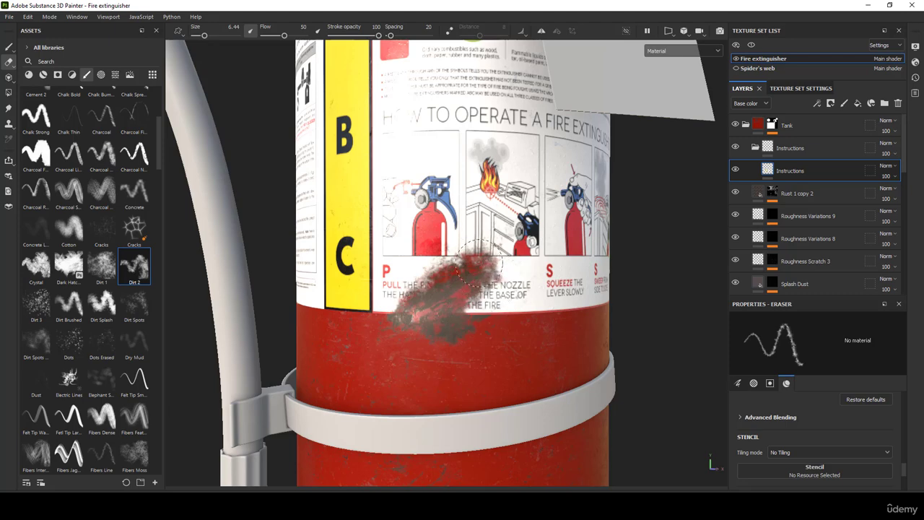
Erase more of the label above the rust patch with the Dirt 2 brush, following the rust's shape.
right_click_drag(476, 293, 541, 469, "alt")
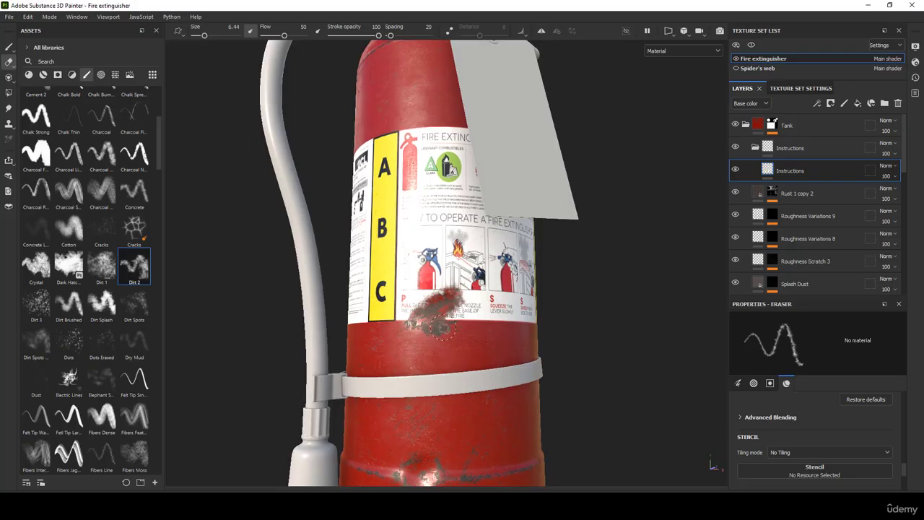
scroll(423, 311, "up", 3)
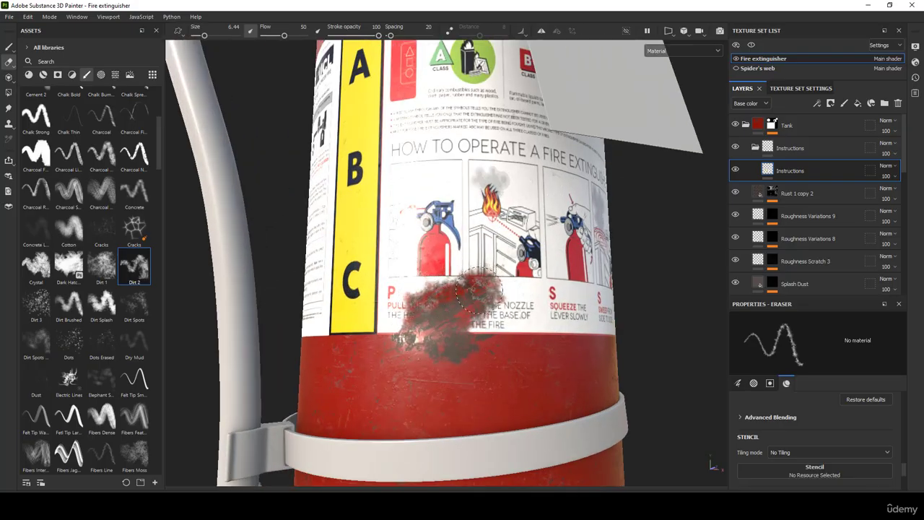
right_click_drag(480, 290, 459, 224, "alt")
left_click_drag(462, 288, 487, 310, "alt")
right_click_drag(496, 375, 518, 471, "alt")
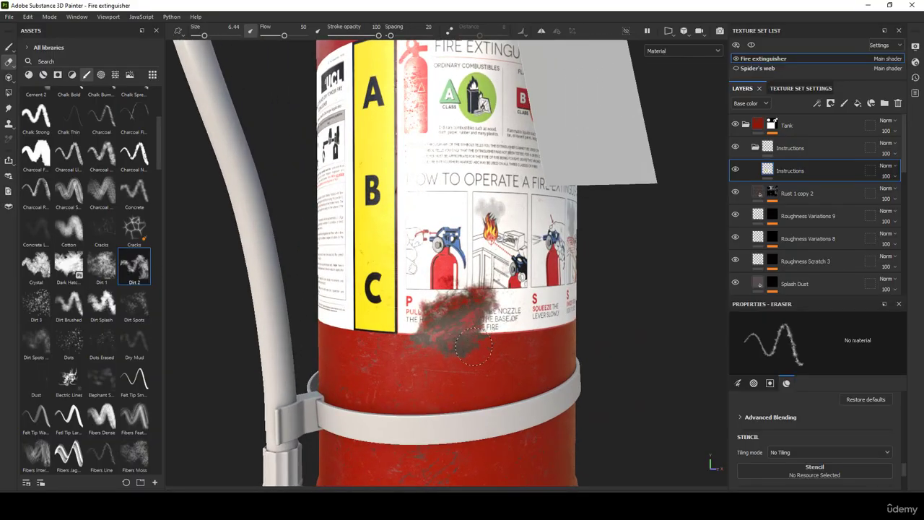
right_click_drag(474, 346, 434, 245, "alt")
left_click_drag(462, 304, 446, 285, "alt")
right_click_drag(509, 346, 578, 462, "alt")
Lower the eraser's stroke opacity to 58 and refine the worn edges of the label around the rust patch.
left_click_drag(364, 36, 358, 36)
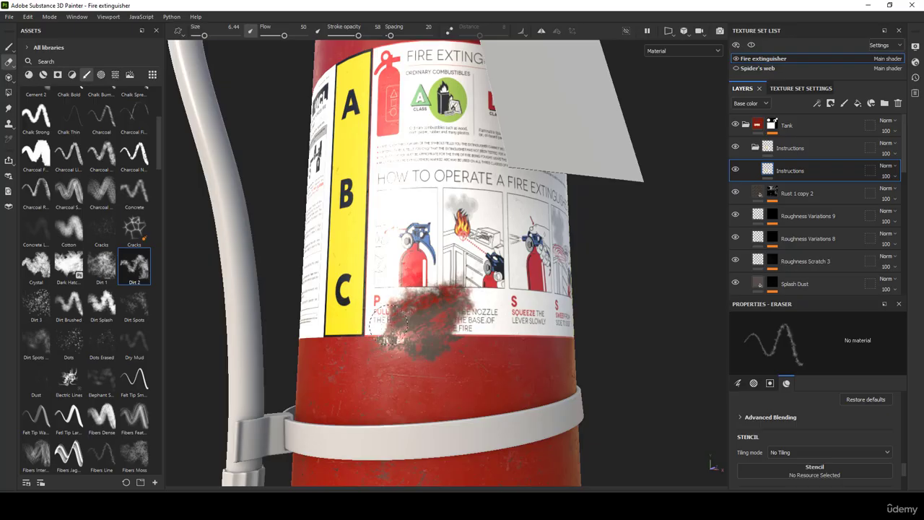
right_click_drag(395, 312, 375, 278, "alt")
left_click_drag(390, 324, 436, 347, "alt")
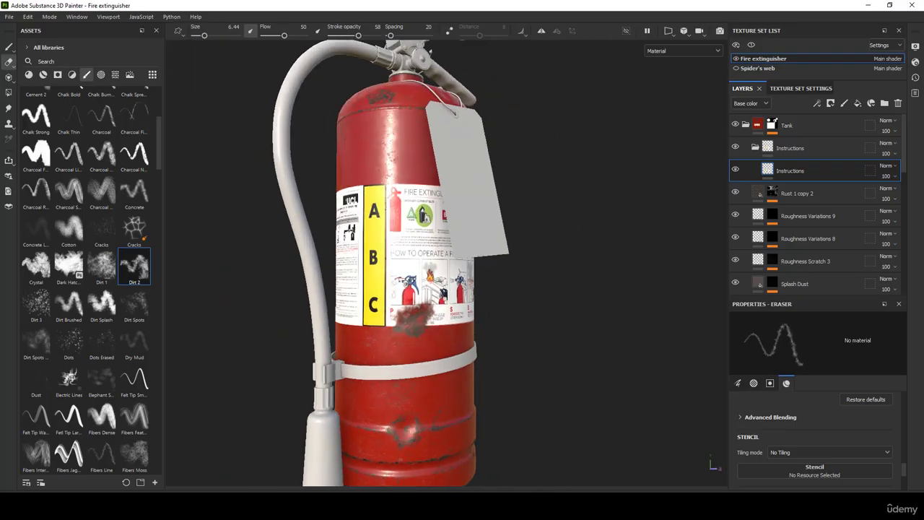
mouse_move(451, 386)
right_mouse_down("alt")
mouse_move(464, 411)
mouse_move(479, 406)
right_mouse_up("alt")
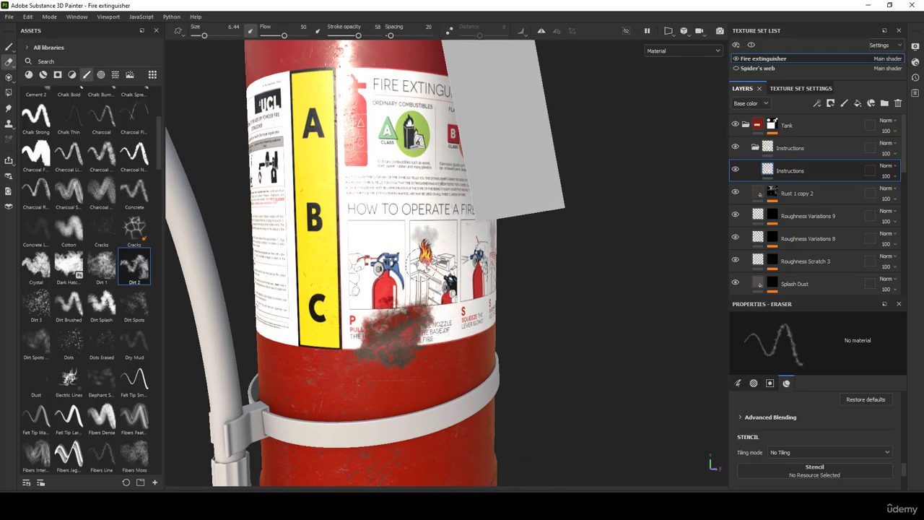
right_click_drag(389, 323, 415, 338, "alt")
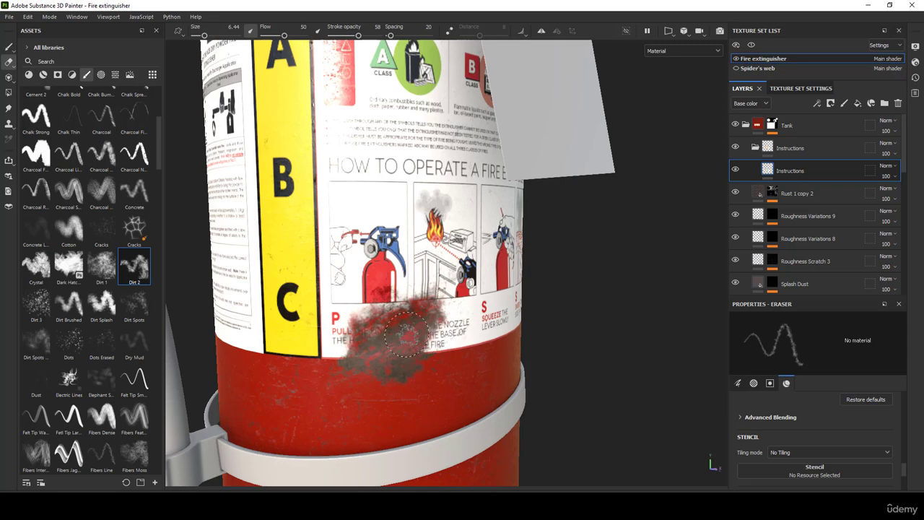
left_click_drag(405, 334, 407, 318, "alt")
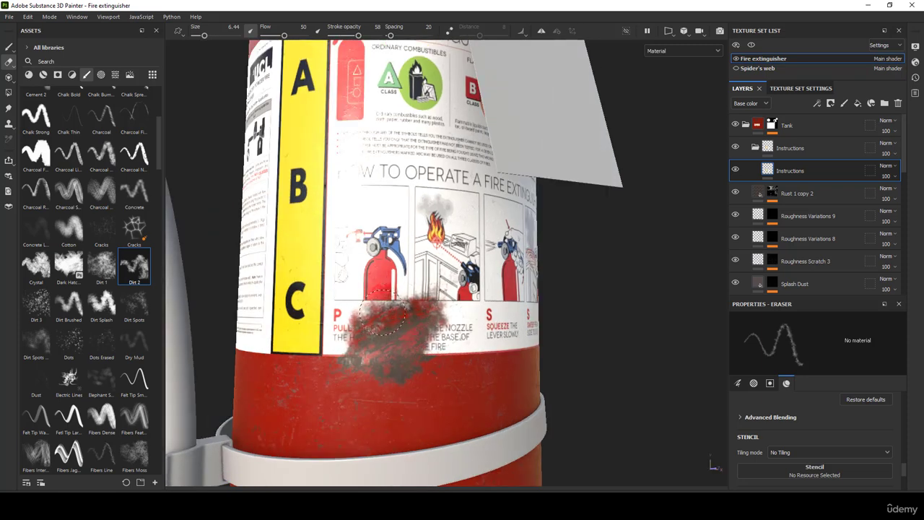
right_click_drag(436, 337, 390, 285, "alt")
mouse_move(390, 285)
left_mouse_down("alt")
mouse_move(419, 296)
mouse_move(386, 289)
left_mouse_up("alt")
right_click_drag(426, 328, 457, 350, "alt")
Raise the eraser's stroke opacity to 100, reduce its size to 3.99 and erase the upper outer corner of the dry powder user guide page.
middle_click_drag(458, 350, 550, 412, "alt")
left_click_drag(238, 181, 330, 174, "alt")
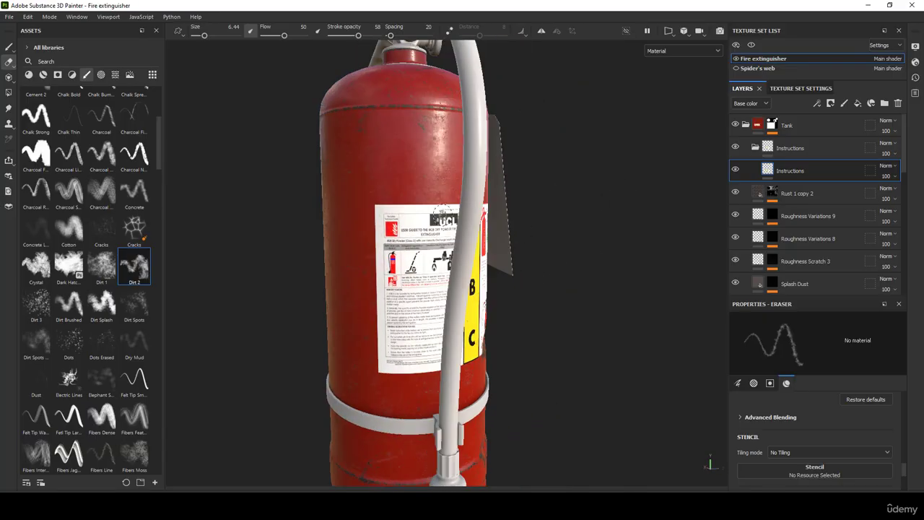
right_click_drag(330, 174, 479, 441, "alt")
left_click_drag(479, 441, 433, 311, "alt")
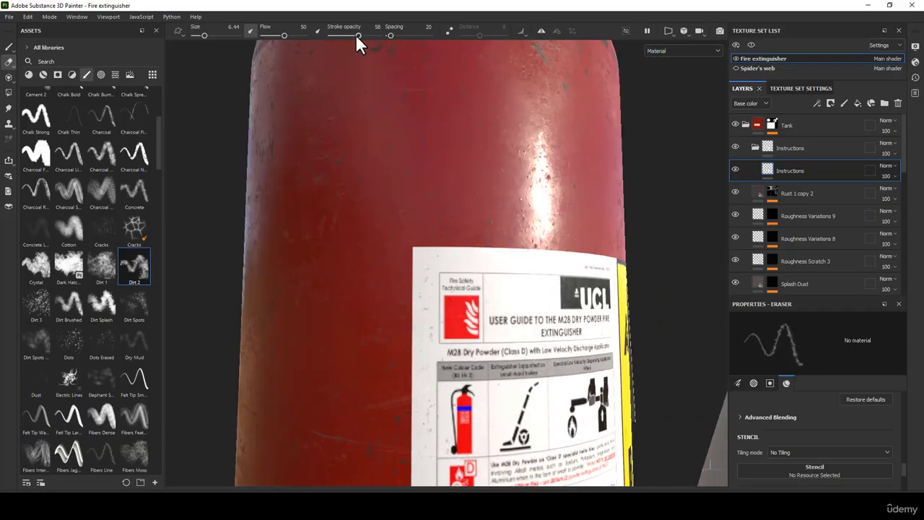
left_click_drag(358, 36, 402, 42)
scroll(418, 246, "up", 3)
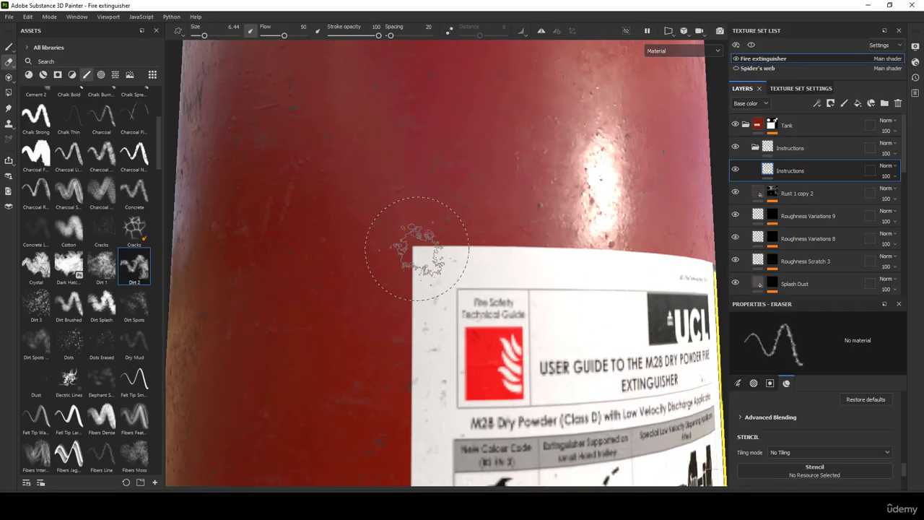
right_click_drag(419, 248, 408, 243, "ctrl")
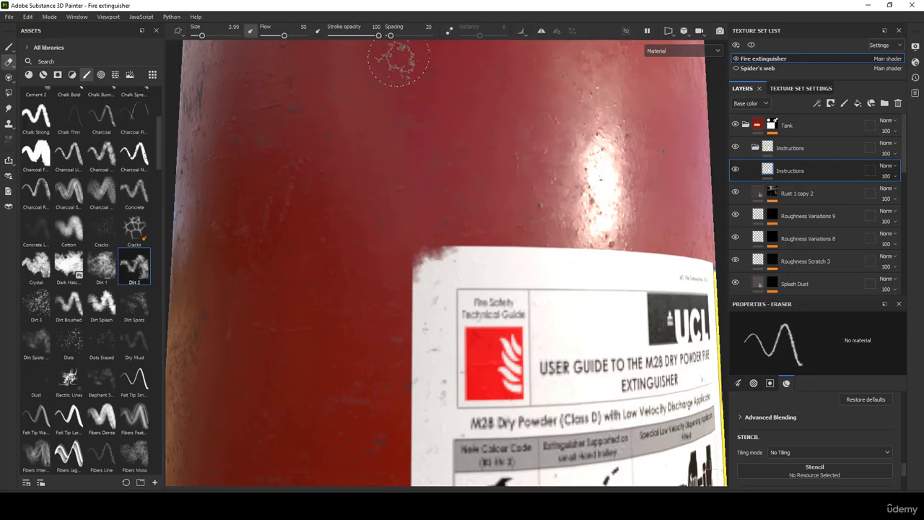
Lower the eraser's stroke opacity to 64 and soften the worn corner of the user guide page.
left_click_drag(379, 35, 360, 36)
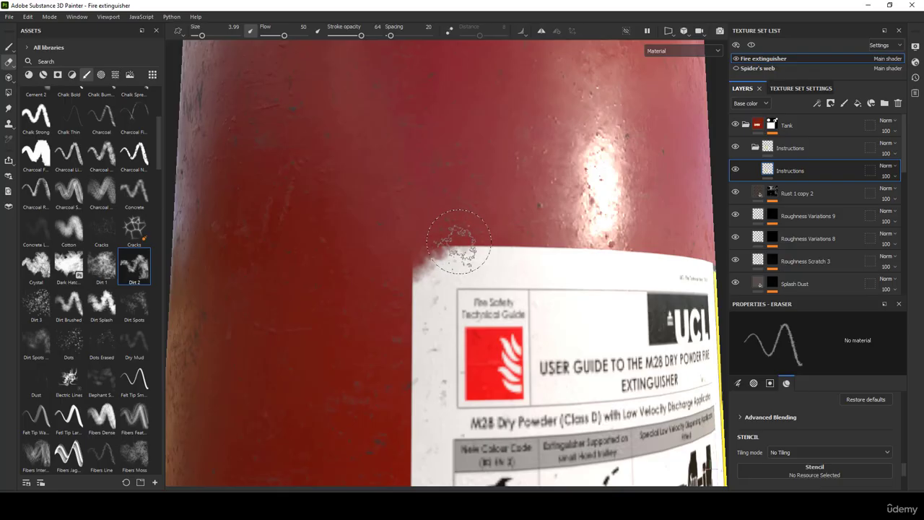
scroll(452, 238, "down", 8)
middle_click_drag(457, 272, 430, 194, "alt")
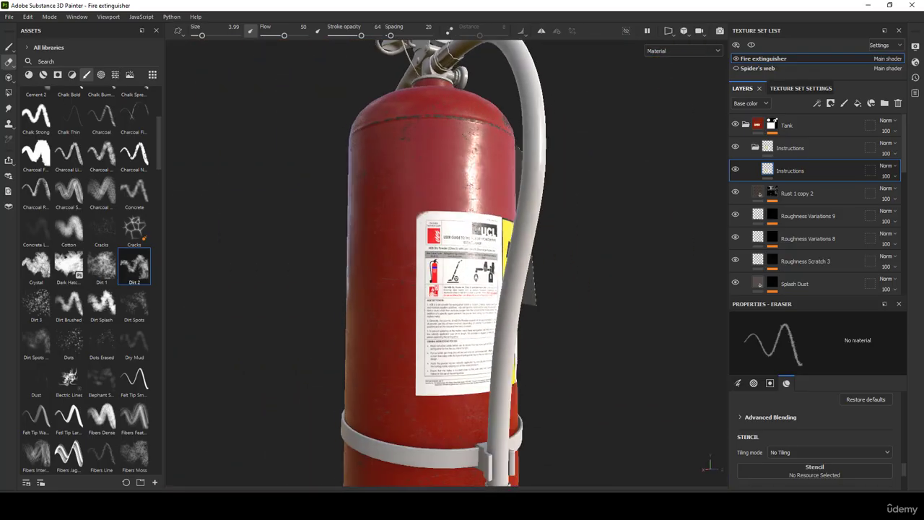
Wear away the lower outer corner of the scaling and location policy page with the Dirt 2 eraser.
left_click_drag(431, 217, 184, 281, "alt")
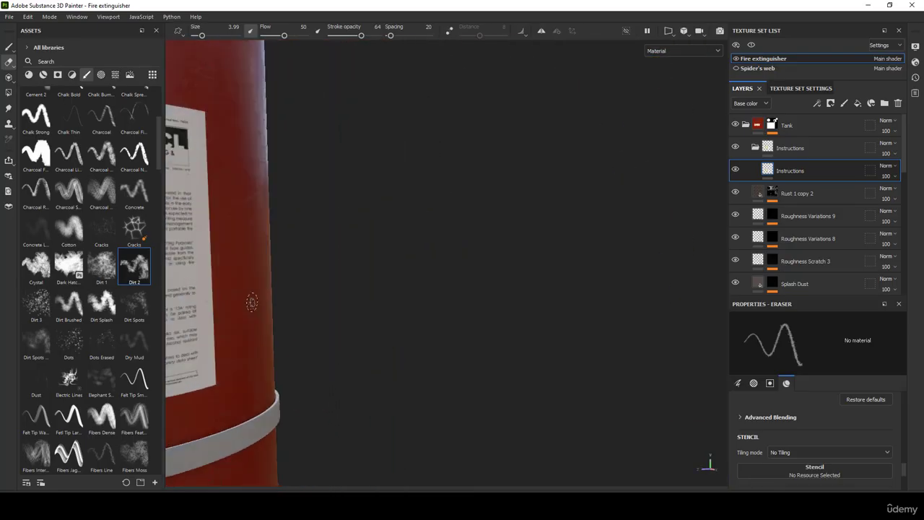
middle_click_drag(252, 303, 462, 241, "alt")
left_click_drag(506, 420, 470, 429, "alt")
right_click_drag(471, 428, 476, 391, "alt")
right_click_drag(466, 357, 435, 340, "shift")
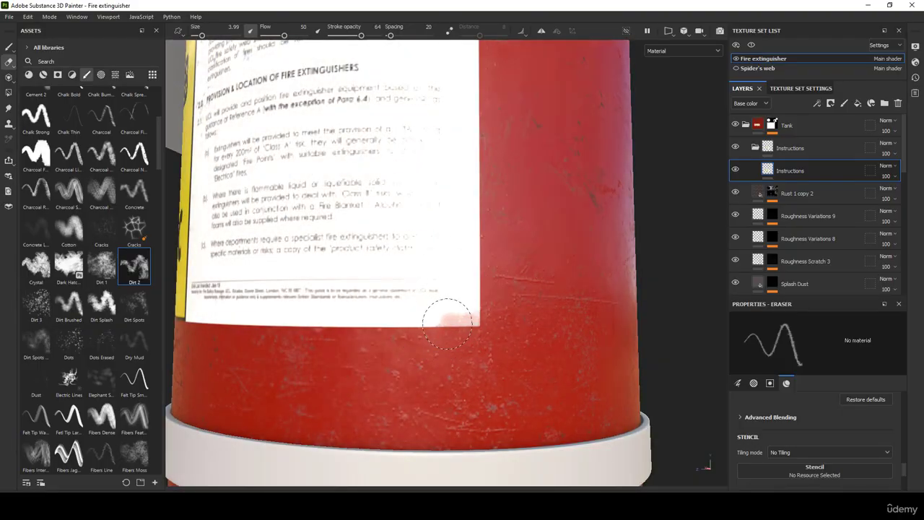
left_click_drag(457, 318, 476, 318, "alt")
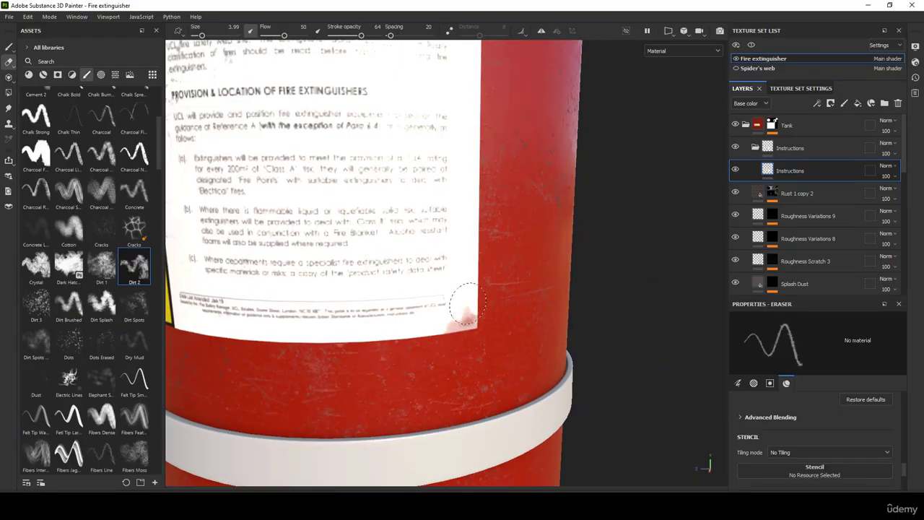
scroll(488, 308, "up", 3)
scroll(498, 327, "down", 8)
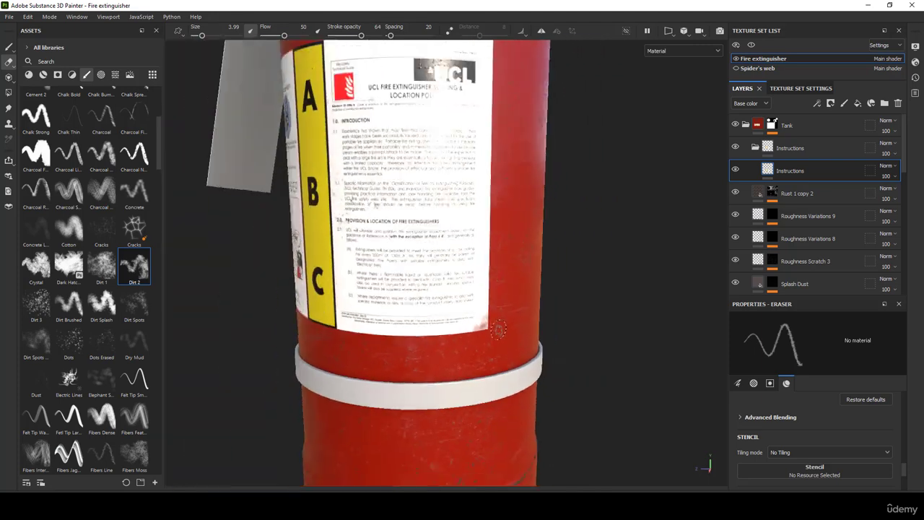
Extend the wear on the policy page's lower corner further inward and up along its outer edge.
left_click_drag(497, 326, 480, 318, "alt")
scroll(480, 318, "up", 2)
right_click_drag(602, 467, 462, 305, "alt")
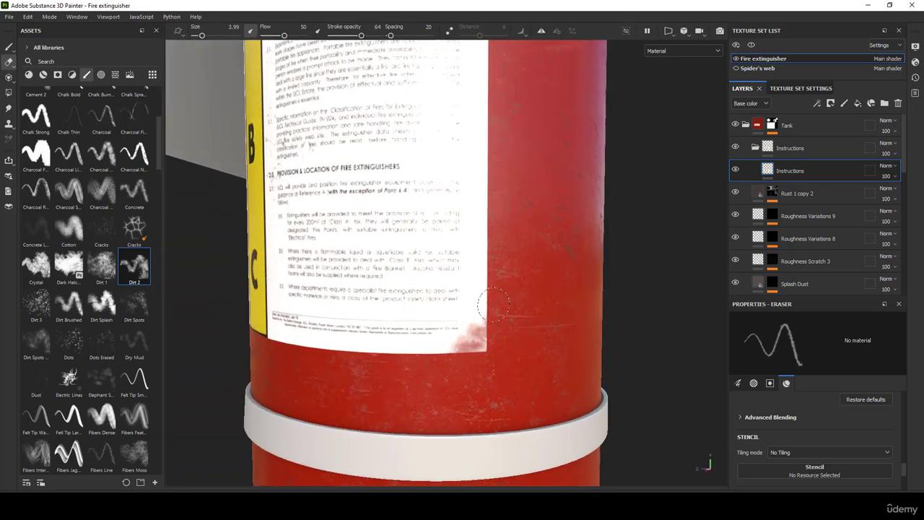
scroll(474, 331, "down", 3)
left_click_drag(474, 332, 509, 320, "alt")
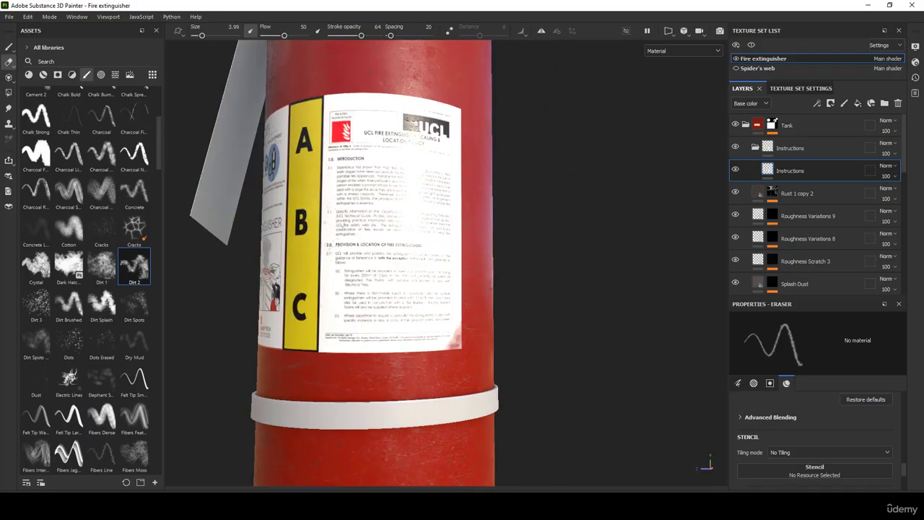
Switch the eraser to the Basic Hard brush and give it a thin, streaky Brush Paint alpha.
scroll(473, 340, "down", 2)
middle_click_drag(443, 355, 593, 302, "alt")
scroll(577, 304, "up", 2)
left_click_drag(482, 322, 573, 330, "alt")
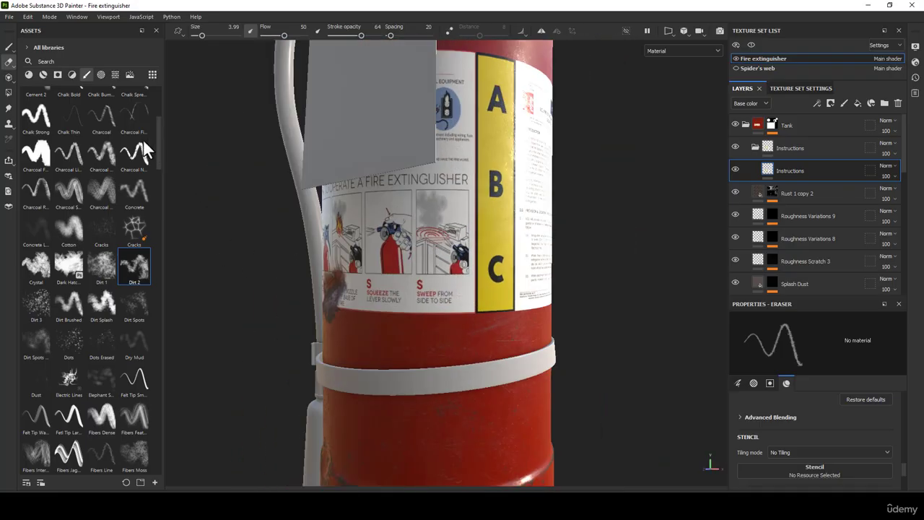
scroll(115, 220, "up", 5)
left_click(102, 187)
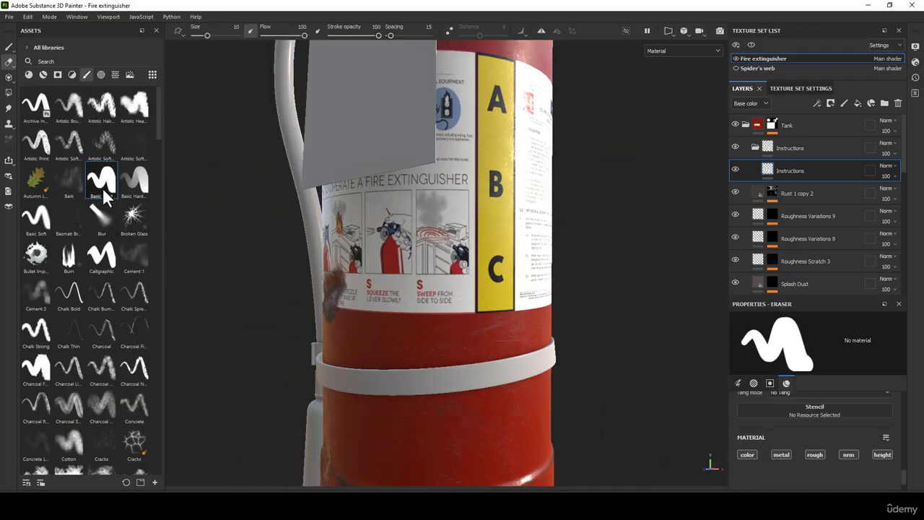
left_click(101, 75)
scroll(115, 278, "down", 5)
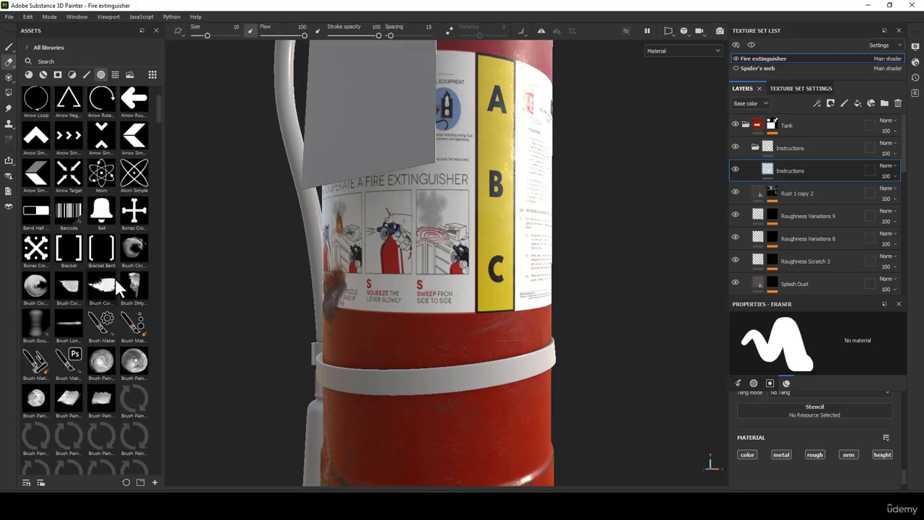
left_click(103, 327)
scroll(393, 317, "up", 3)
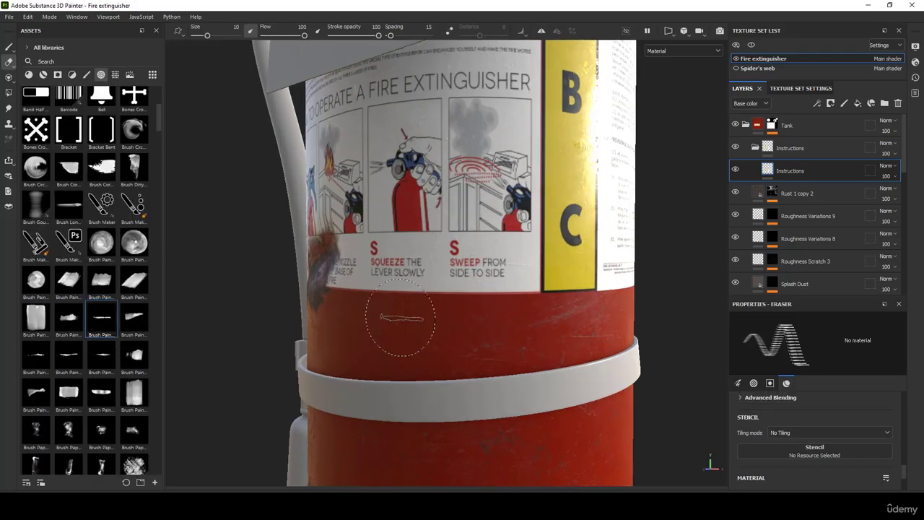
Enlarge the eraser to size 34.58 and chip the label's lower edge with the thin, streaky alpha.
left_click_drag(398, 320, 462, 311, "alt")
mouse_move(392, 296)
right_mouse_down("ctrl")
mouse_move(437, 295)
mouse_move(407, 295)
mouse_move(444, 314)
right_mouse_up("ctrl")
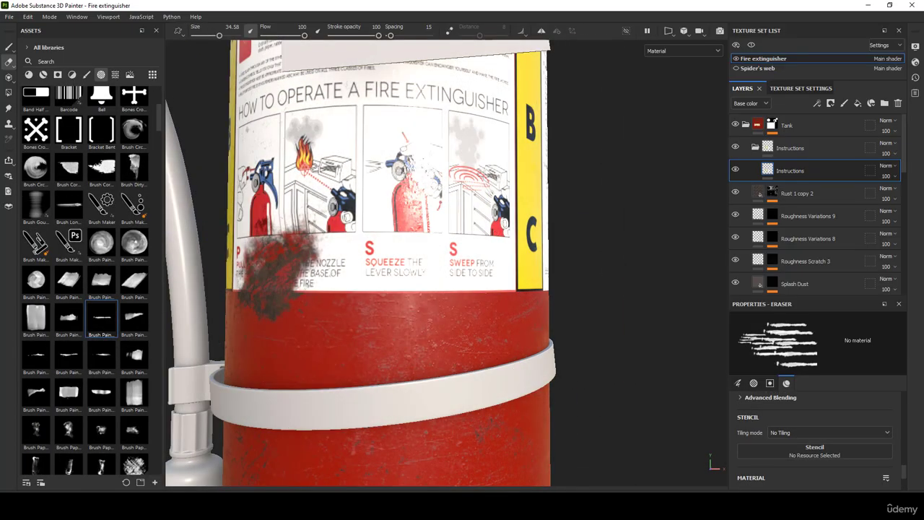
scroll(388, 297, "down", 3)
left_click_drag(390, 300, 465, 307, "alt")
middle_click_drag(346, 258, 517, 280, "alt")
left_click_drag(517, 280, 565, 278, "alt")
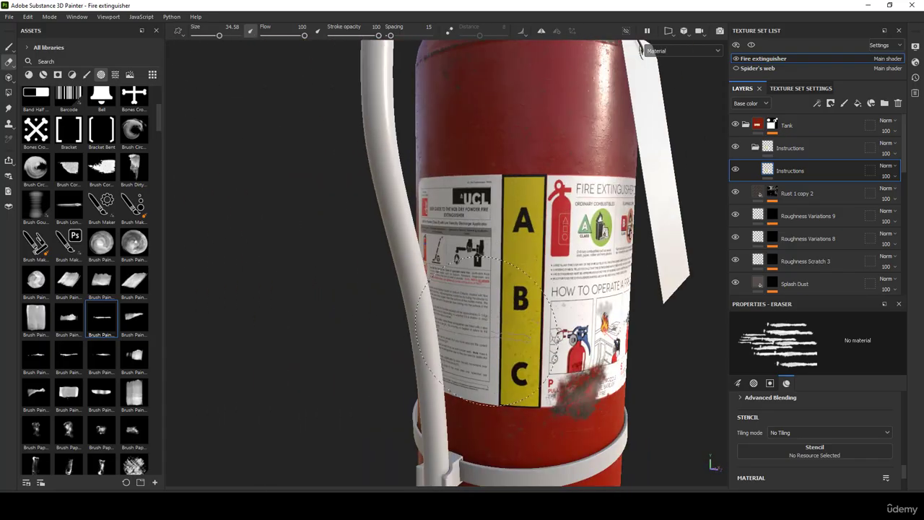
middle_click_drag(496, 324, 498, 270, "alt")
scroll(509, 339, "up", 3)
scroll(509, 340, "up", 1)
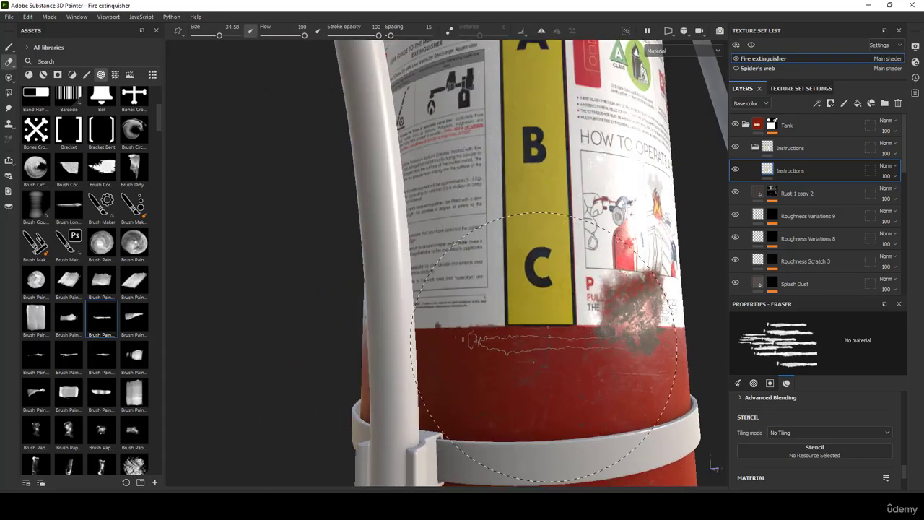
scroll(545, 335, "down", 2)
left_click_drag(545, 334, 612, 340, "alt")
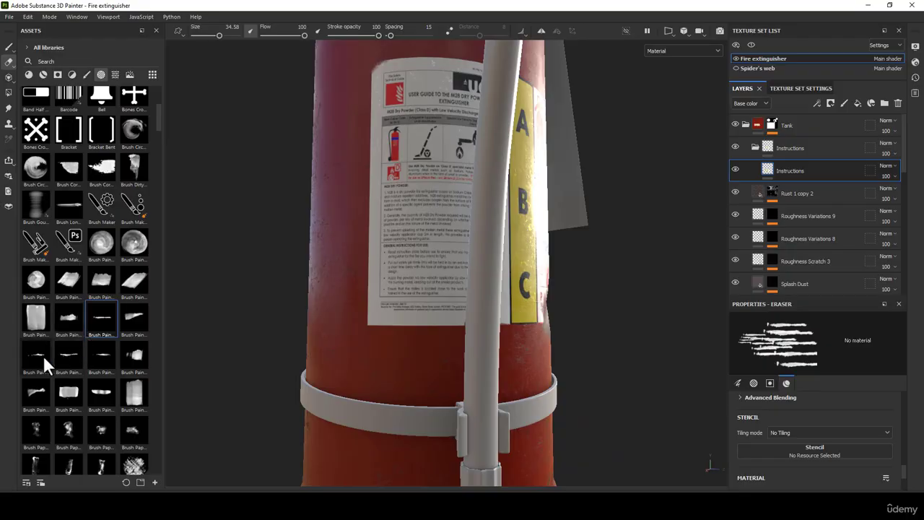
Try a wedge-shaped Brush Paint alpha on the lower outer corner of the dry powder user guide page.
left_click(40, 387)
scroll(358, 328, "up", 1)
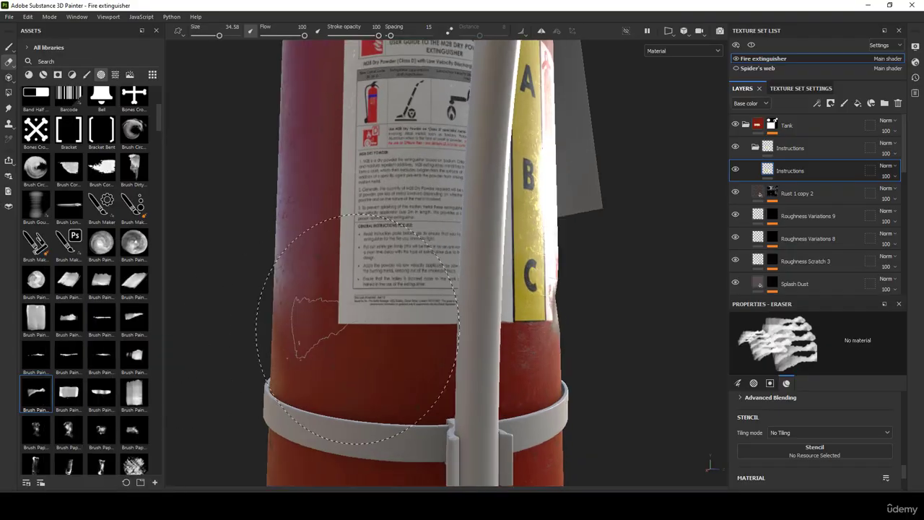
left_click_drag(341, 343, 396, 354, "alt")
scroll(397, 355, "up", 2)
right_click_drag(366, 366, 381, 368, "shift")
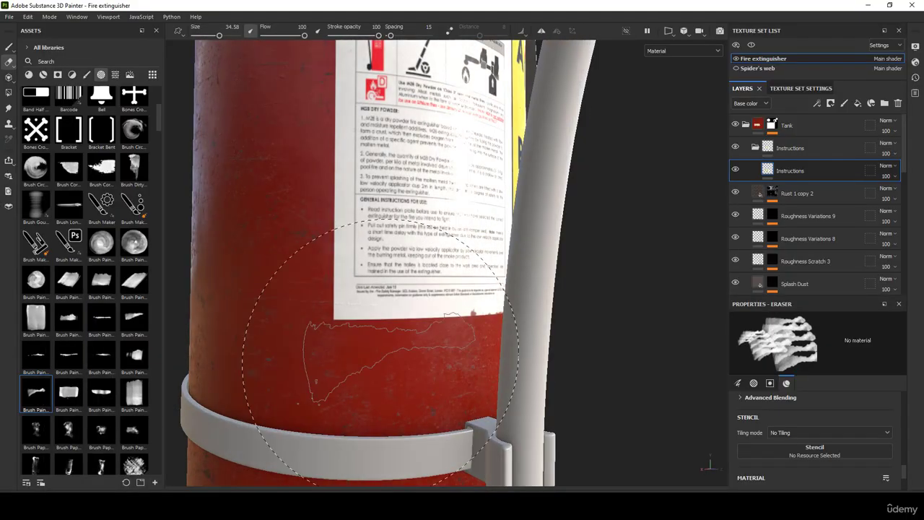
left_click_drag(380, 359, 329, 345, "alt")
left_click(327, 346)
scroll(364, 345, "down", 3)
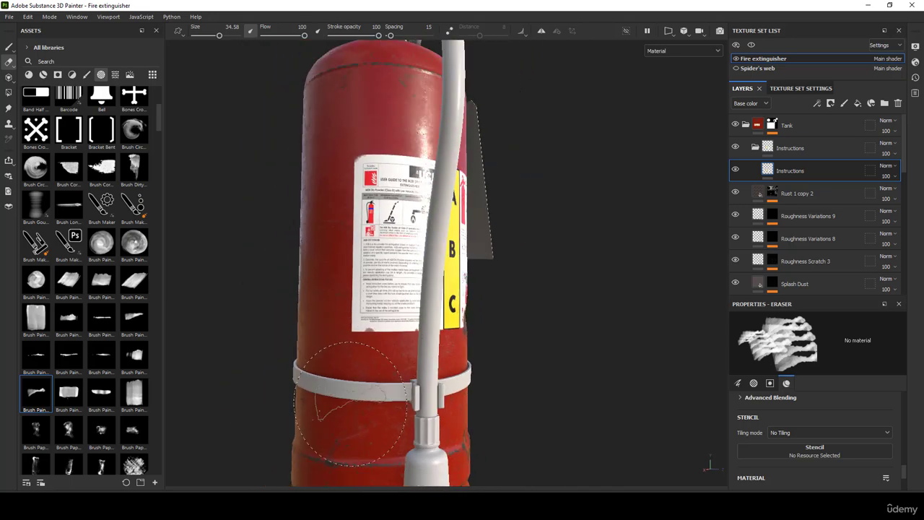
Examine the worn lower edge and corners of the label from several sides of the tank.
left_click_drag(351, 404, 228, 414, "alt")
scroll(414, 344, "up", 3)
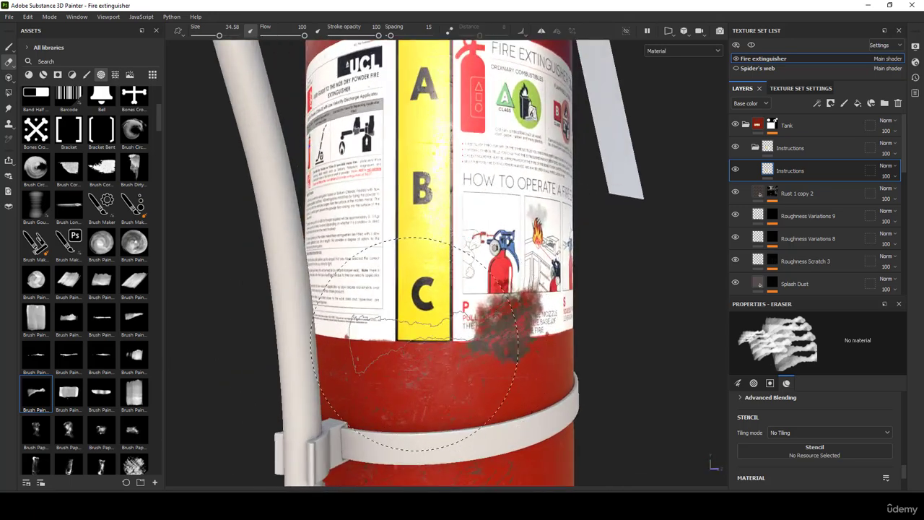
scroll(415, 344, "up", 3)
scroll(414, 343, "down", 4)
left_click_drag(413, 341, 498, 333, "alt")
scroll(400, 332, "up", 2)
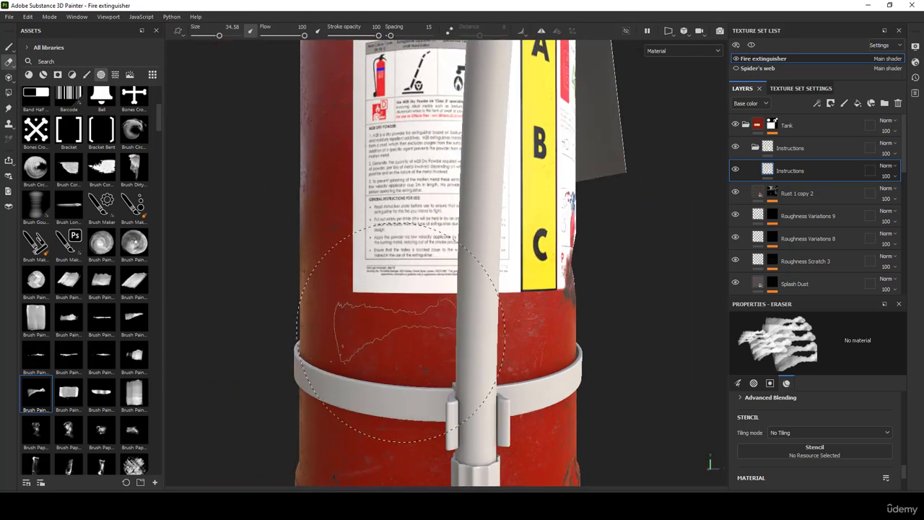
scroll(389, 329, "down", 3)
scroll(354, 346, "down", 3)
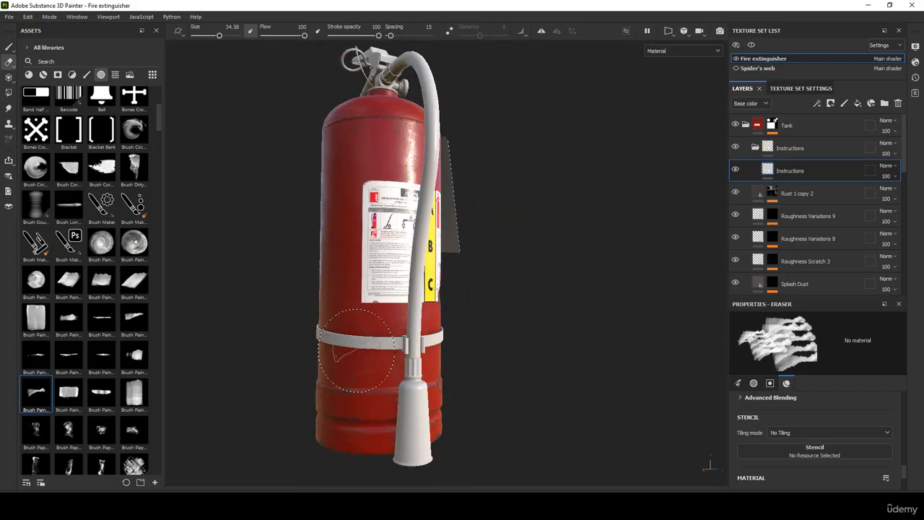
left_click_drag(356, 350, 472, 340, "alt")
Switch the eraser to another thin, ragged Brush Paint alpha and chip the label's upper edge at the yellow ABC strip.
left_click(106, 311)
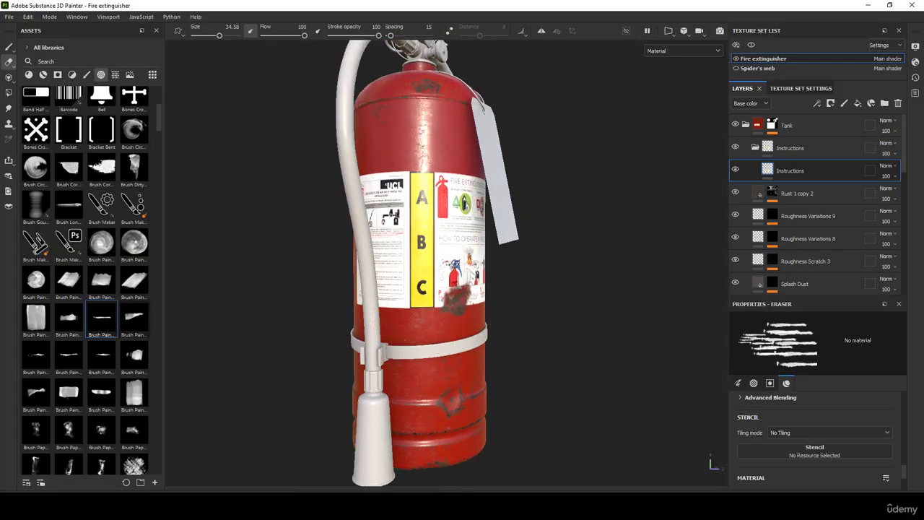
scroll(423, 299, "up", 4)
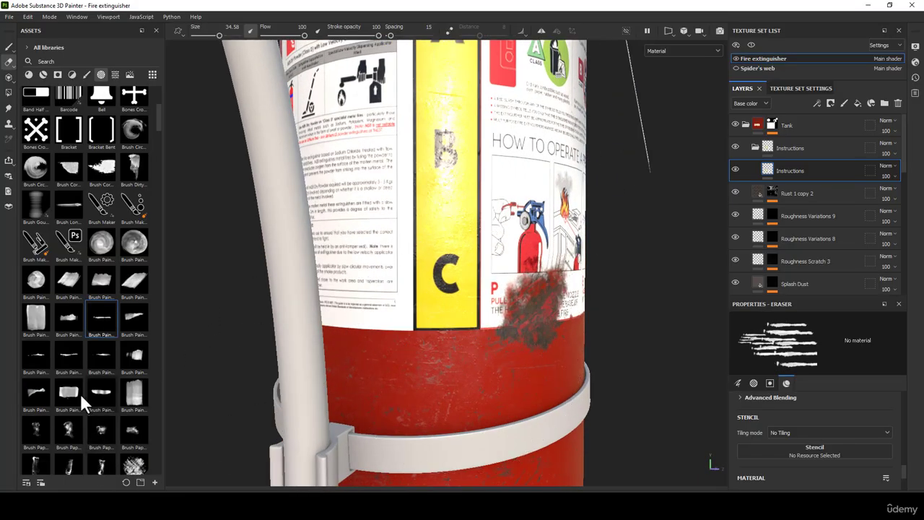
left_click(68, 357)
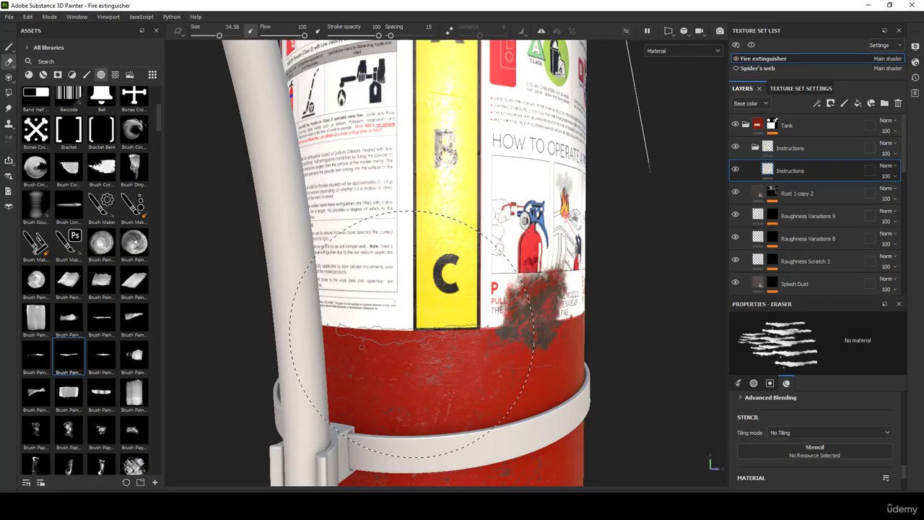
scroll(413, 335, "down", 3)
left_click_drag(498, 332, 516, 201, "alt")
scroll(515, 330, "down", 4)
scroll(510, 211, "up", 5)
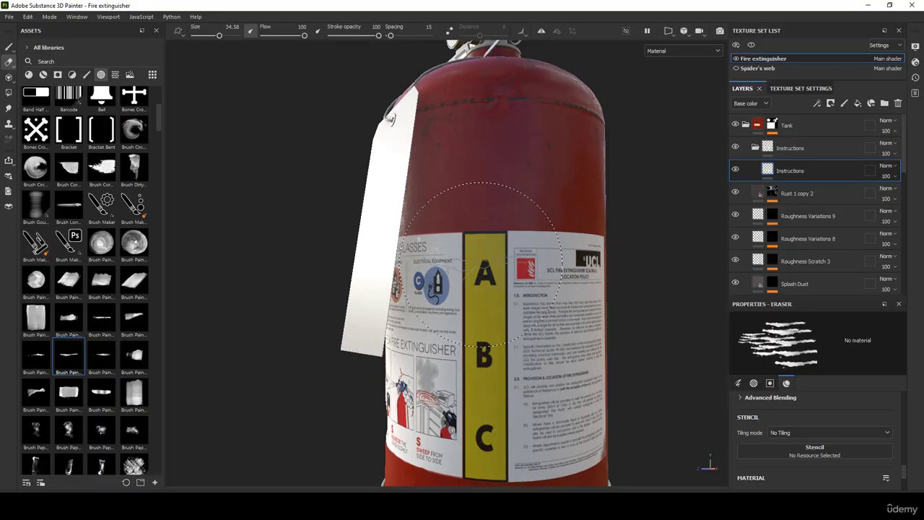
scroll(534, 396, "down", 5)
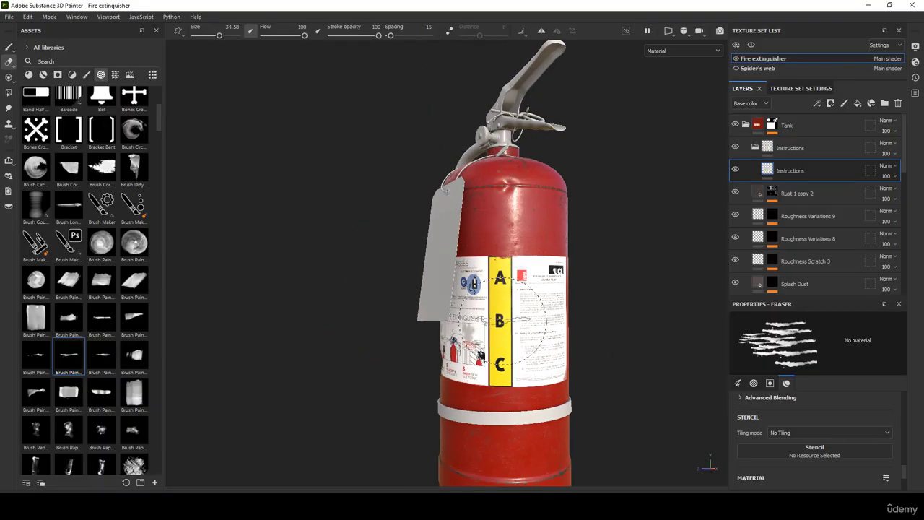
left_click_drag(533, 395, 552, 354, "alt")
scroll(563, 323, "up", 5)
left_click_drag(563, 322, 556, 350, "alt")
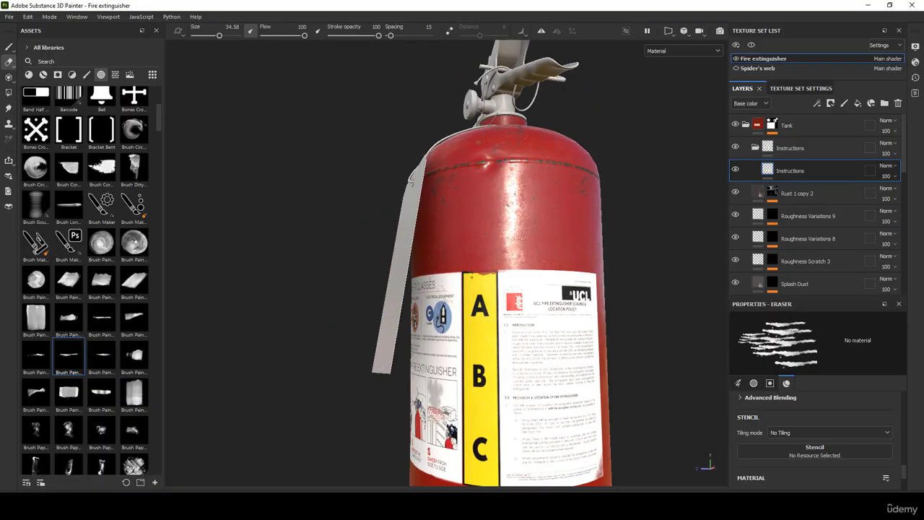
scroll(504, 262, "up", 3)
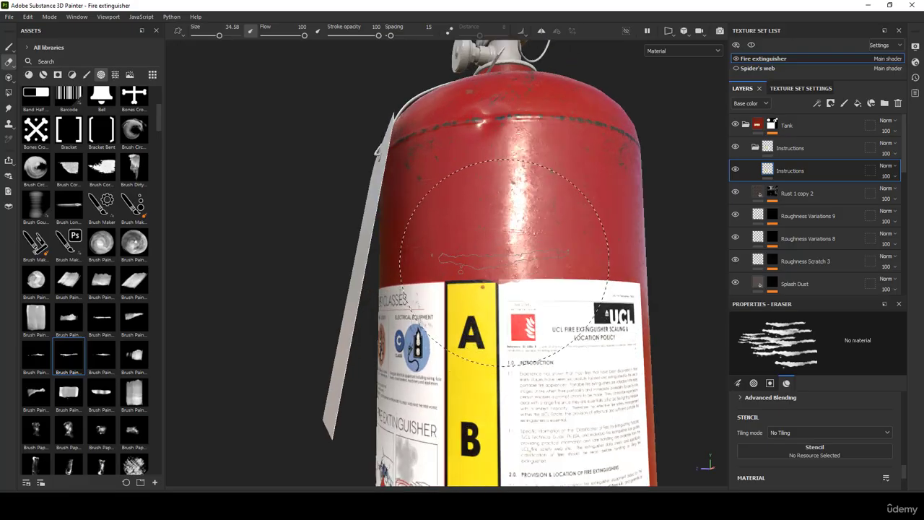
scroll(530, 274, "down", 6)
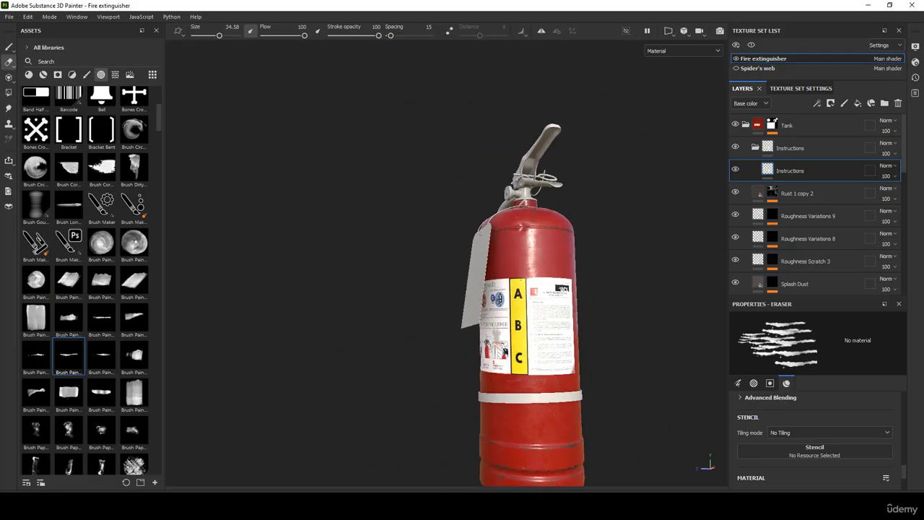
Switch the eraser to the thinnest broken-streak Brush Paint alpha for the label's lower edge below the yellow ABC strip.
left_click_drag(592, 405, 567, 431, "alt")
scroll(552, 368, "up", 2)
middle_click_drag(545, 343, 509, 277, "alt")
scroll(535, 325, "up", 2)
left_click_drag(541, 347, 596, 354, "alt")
left_click(36, 354)
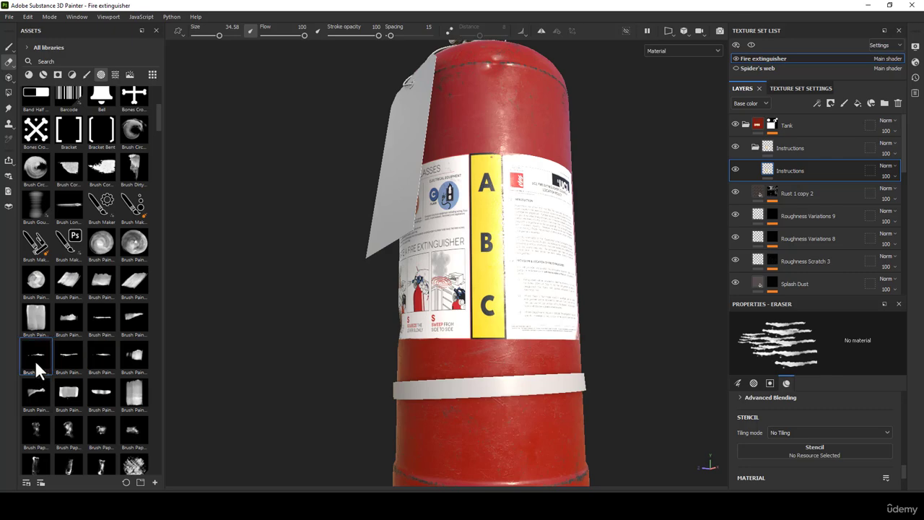
scroll(448, 361, "up", 5)
middle_click_drag(449, 361, 387, 360, "alt")
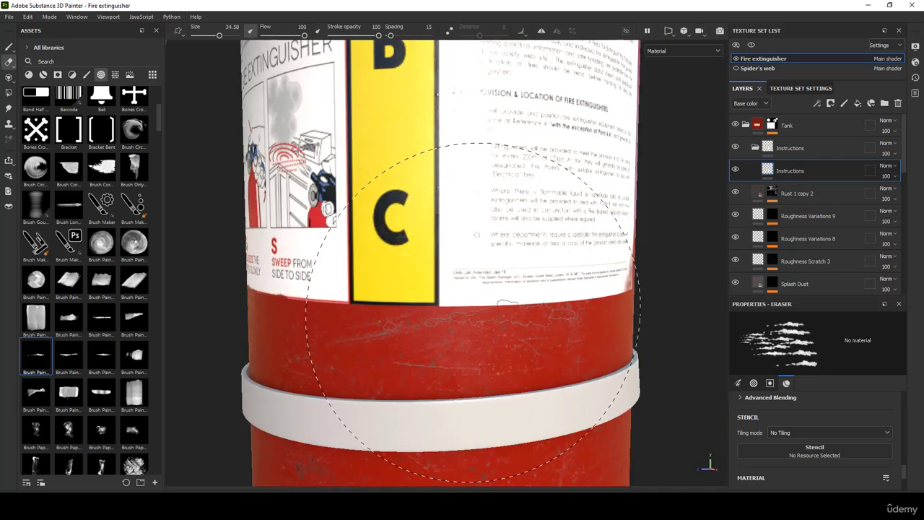
Examine the worn lower edge of the label and the rust patch from several sides of the tank.
scroll(473, 339, "down", 5)
left_click_drag(477, 310, 512, 325, "alt")
left_click_drag(209, 299, 316, 312, "alt")
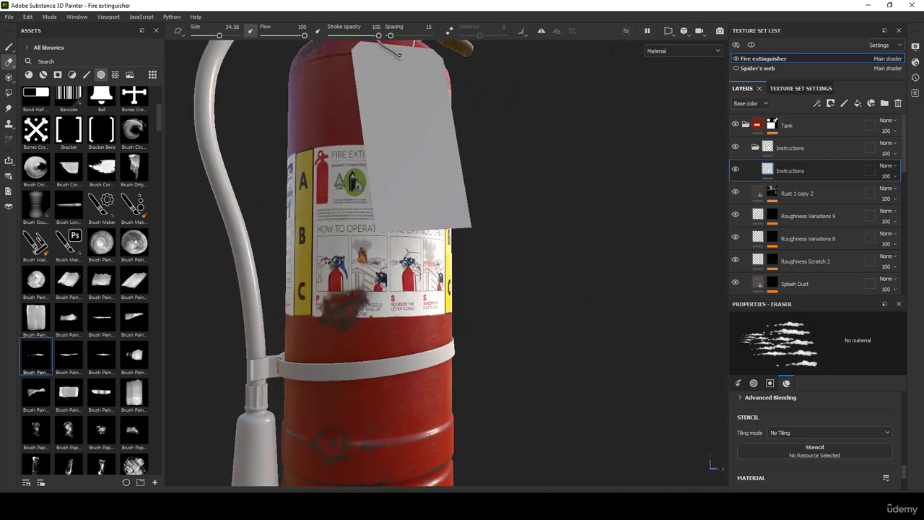
middle_click_drag(315, 313, 472, 306, "alt")
left_click_drag(472, 305, 524, 310, "alt")
scroll(640, 294, "up", 5)
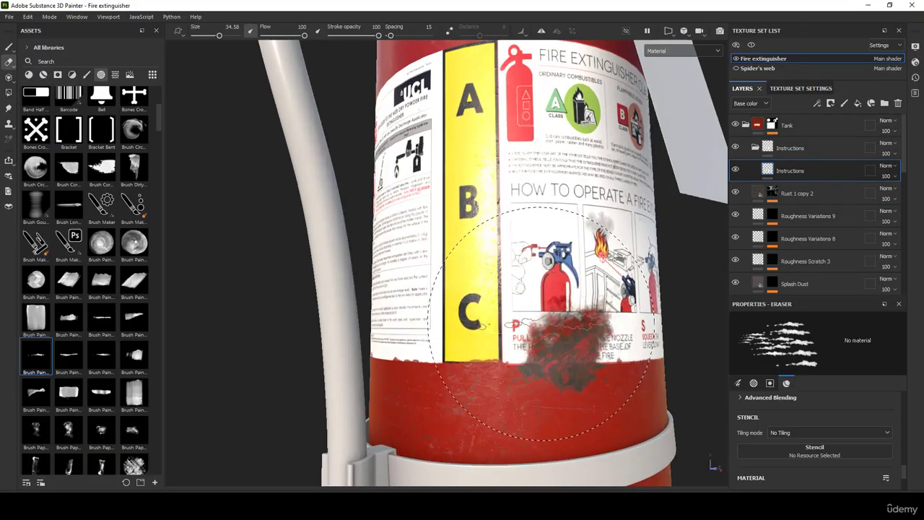
left_click_drag(640, 294, 514, 354, "alt")
scroll(455, 365, "down", 6)
scroll(494, 377, "up", 3)
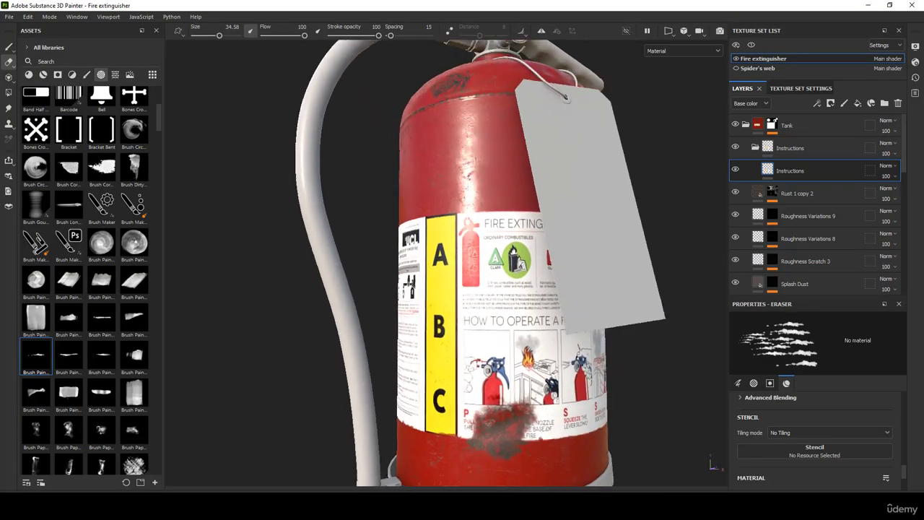
middle_click_drag(514, 354, 505, 324, "alt")
left_click_drag(506, 325, 498, 318, "alt")
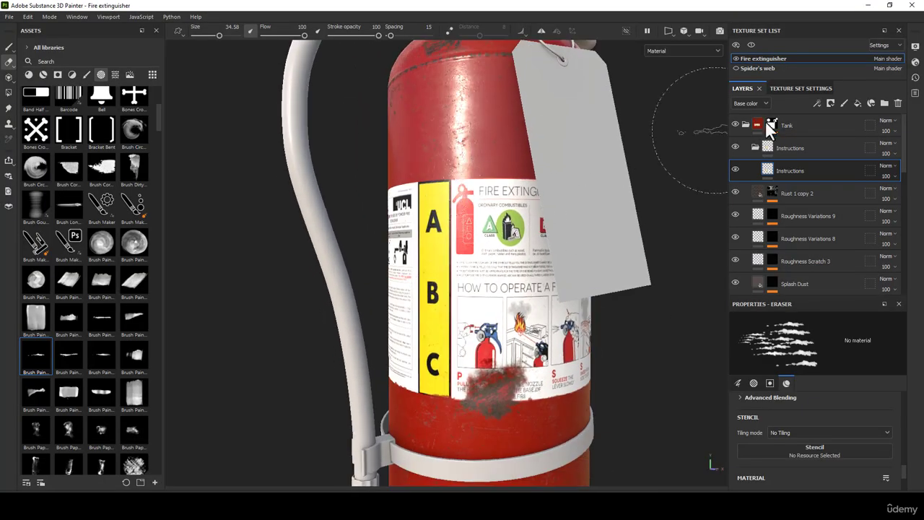
Add a fill layer above the Instructions paint layer inside the Instructions folder and hide it.
left_click(857, 103)
left_click(792, 194)
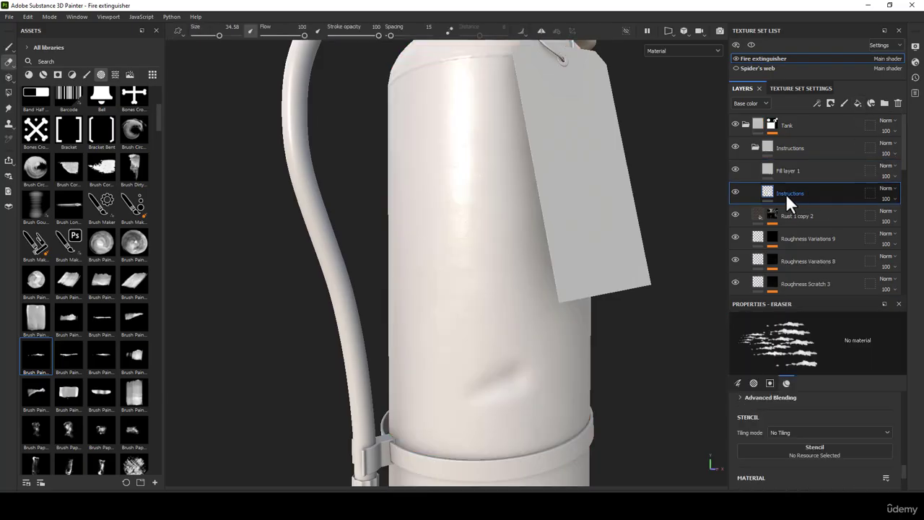
left_click(735, 169)
scroll(433, 288, "up", 2)
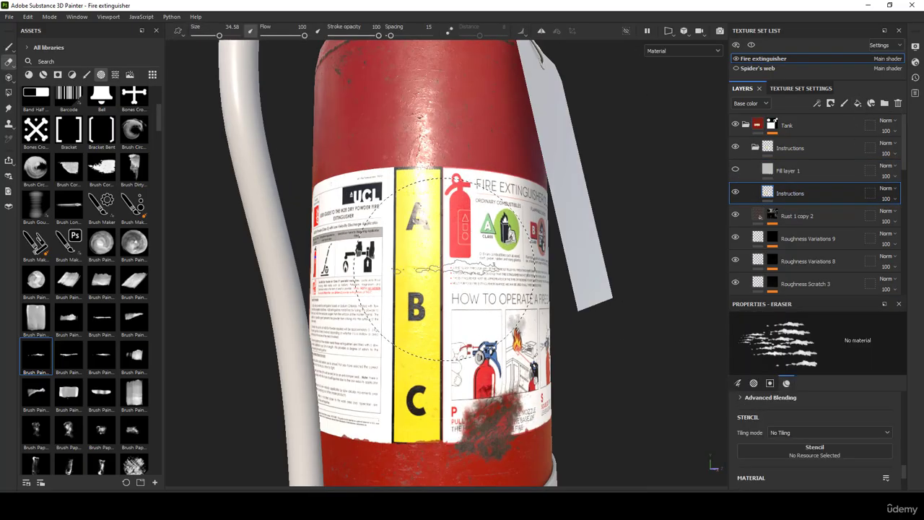
Add an HSL Perceptive filter to the Instructions paint layer and lower its lightness to 0.419.
right_click(792, 193)
left_click(805, 414)
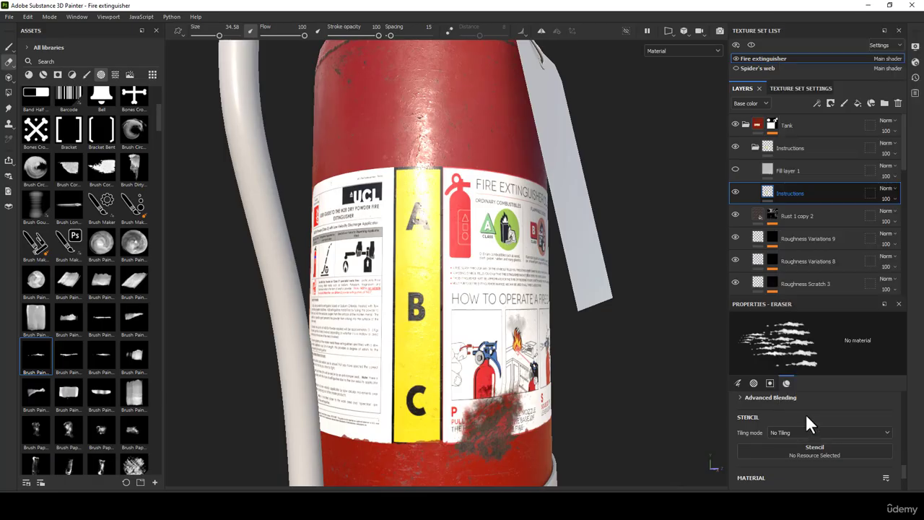
left_click(814, 357)
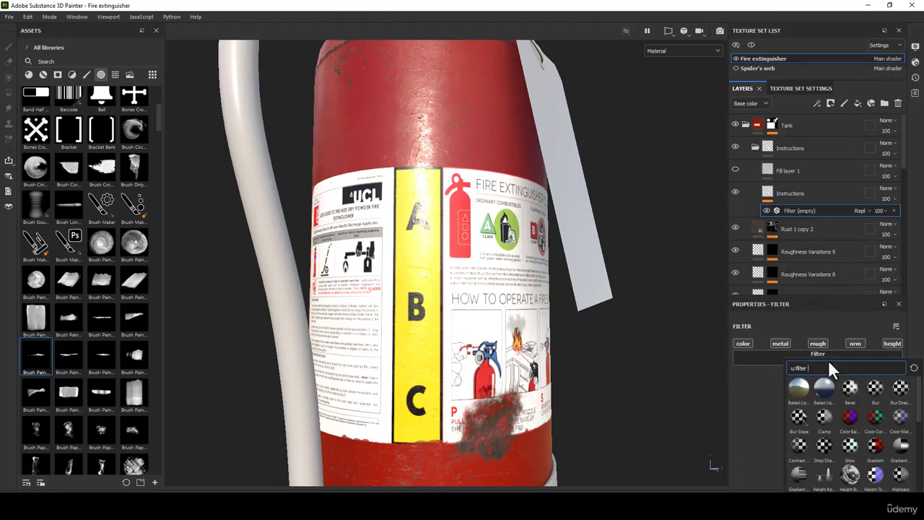
scroll(857, 421, "down", 3)
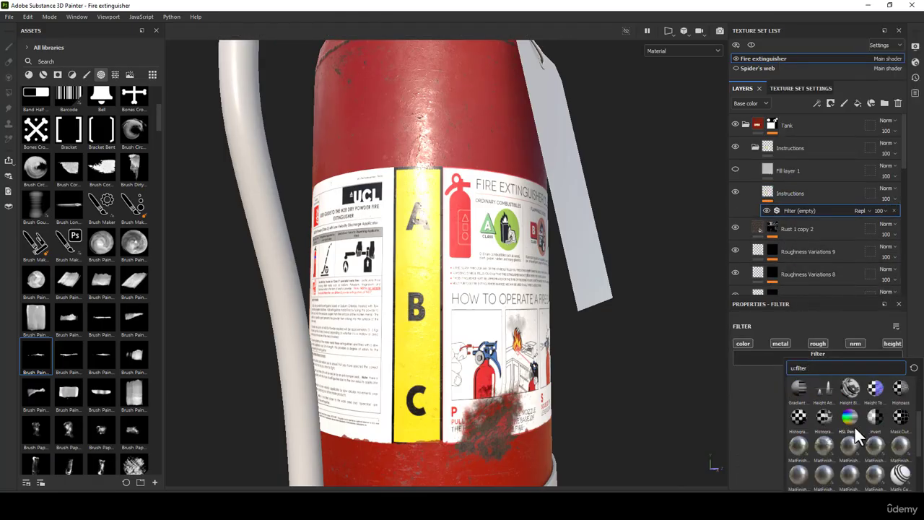
left_click(849, 418)
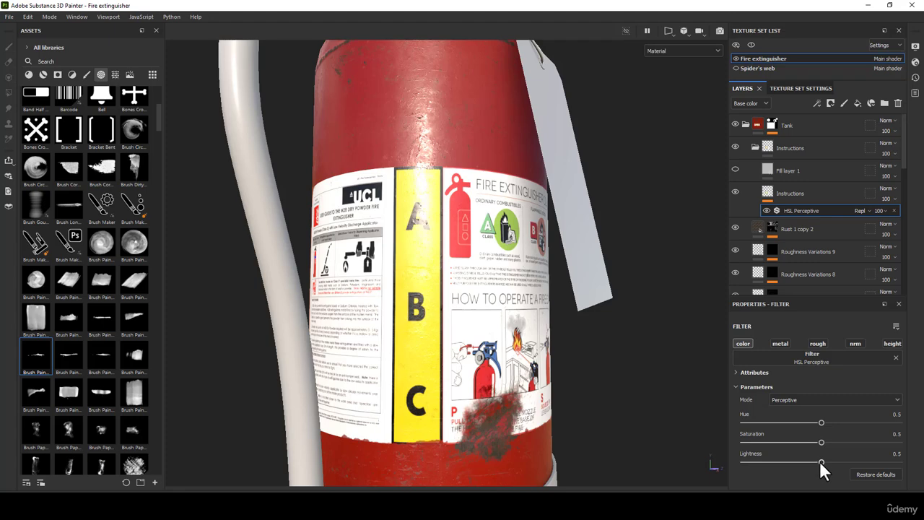
left_click_drag(819, 460, 807, 461)
scroll(518, 270, "down", 3)
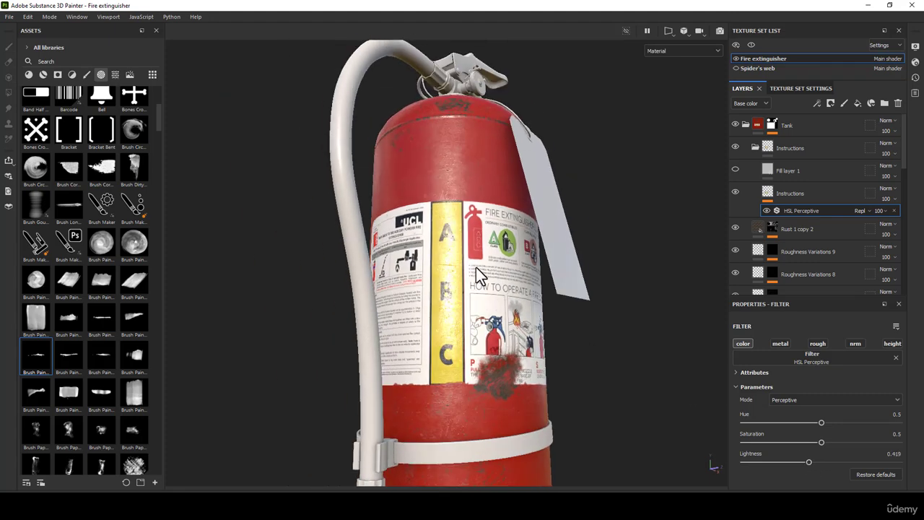
Compare the label with the HSL Perceptive filter on and off and set the filter's lightness to 0.417.
left_click(733, 192)
left_click(765, 209)
left_click(765, 209)
left_click(765, 209)
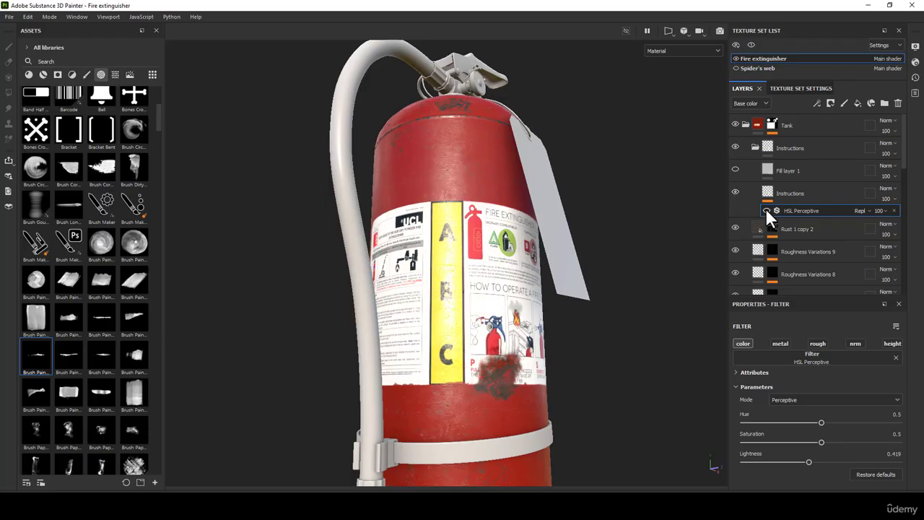
left_click(765, 209)
left_click(765, 208)
left_click(765, 208)
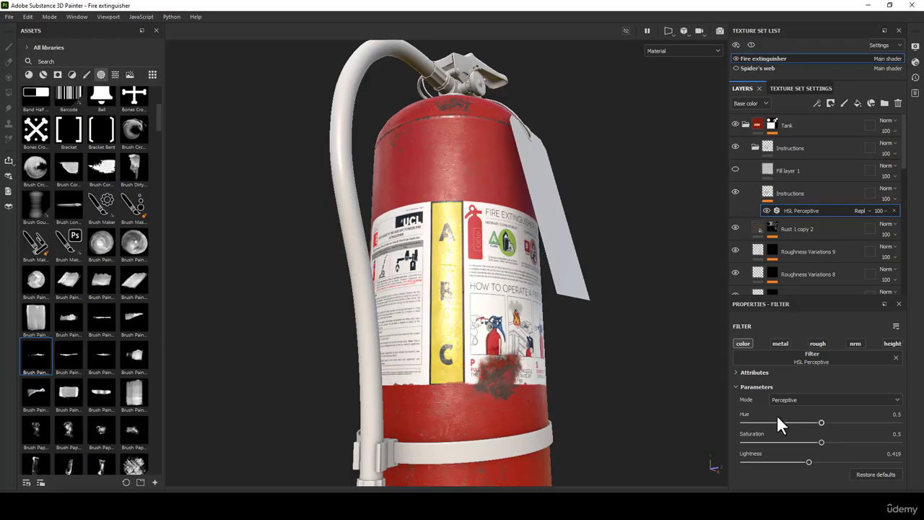
left_click(900, 453)
left_click_drag(900, 455, 903, 457)
left_click_drag(650, 359, 600, 293, "alt")
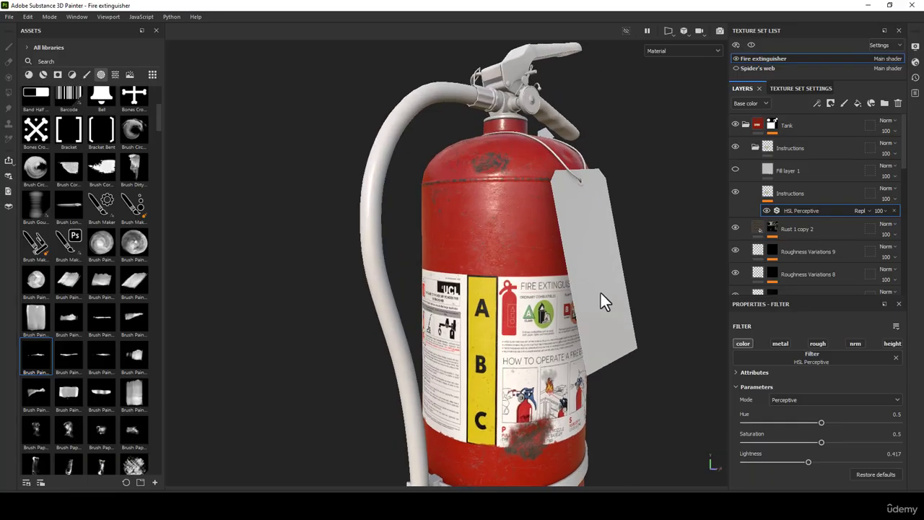
left_click_drag(487, 321, 512, 190, "alt")
right_click_drag(512, 191, 551, 334, "alt")
left_click_drag(551, 335, 519, 325, "alt")
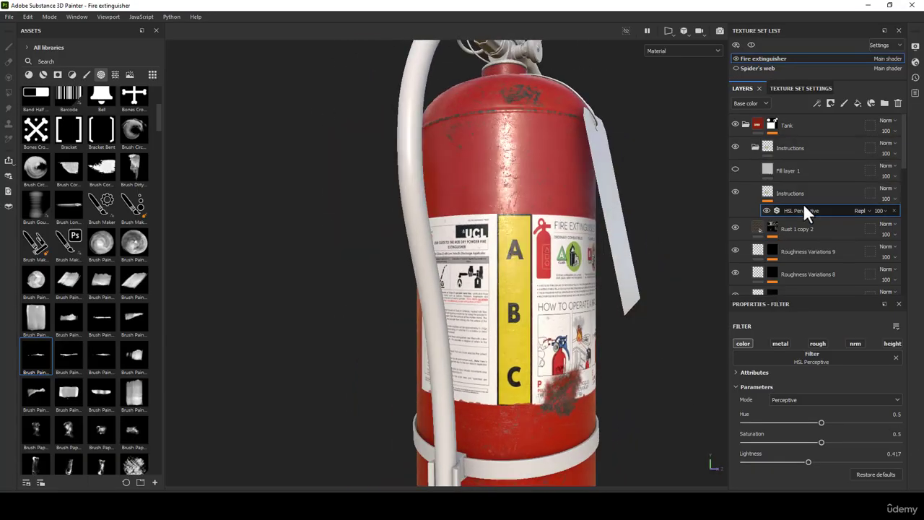
Add an anchor point to the Instructions paint layer above its HSL Perceptive filter.
right_click(771, 204)
right_click_drag(530, 216, 503, 394, "alt")
left_click_drag(503, 394, 527, 361, "alt")
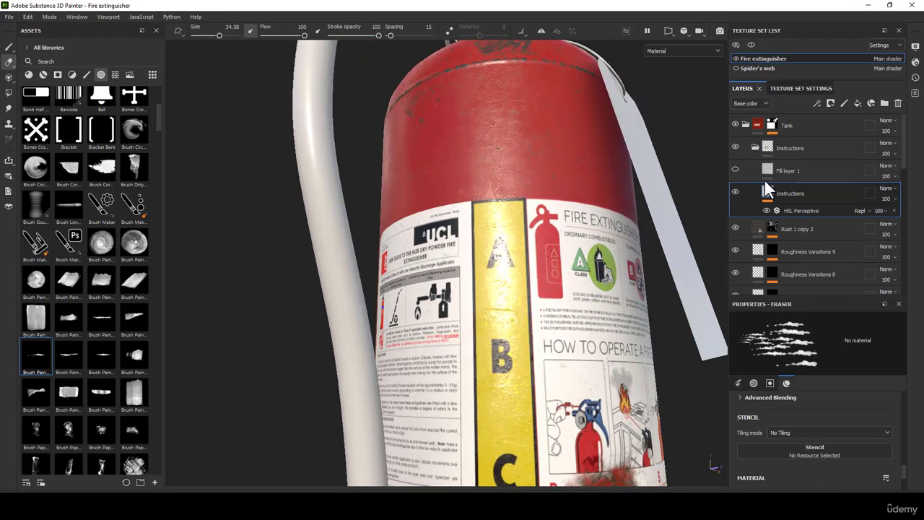
right_click(769, 195)
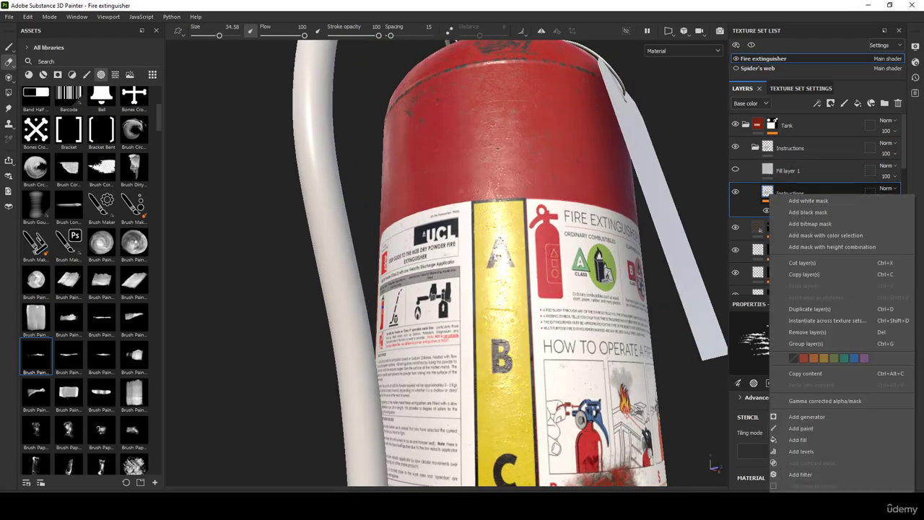
left_click(805, 485)
double_click(788, 209)
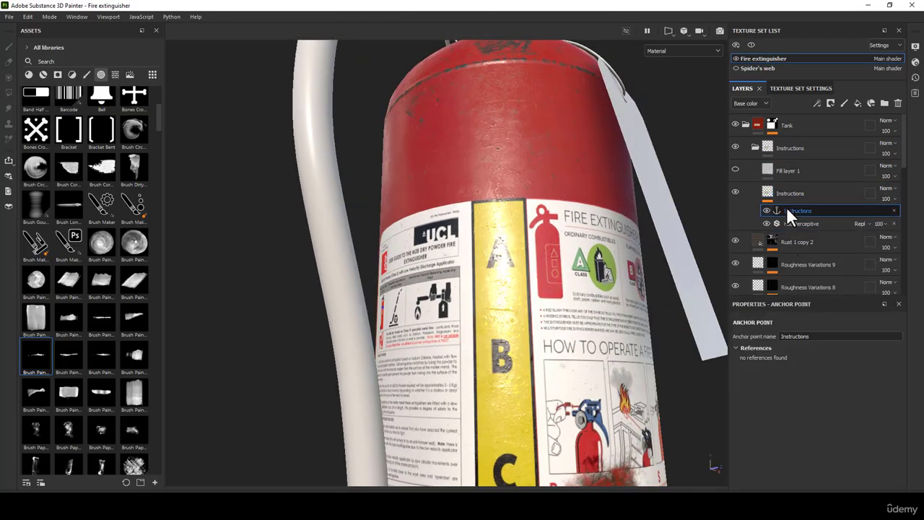
Show the fill layer above the Instructions paint layer again and give it a black mask.
left_click(770, 172)
left_click(734, 169)
right_click(774, 167)
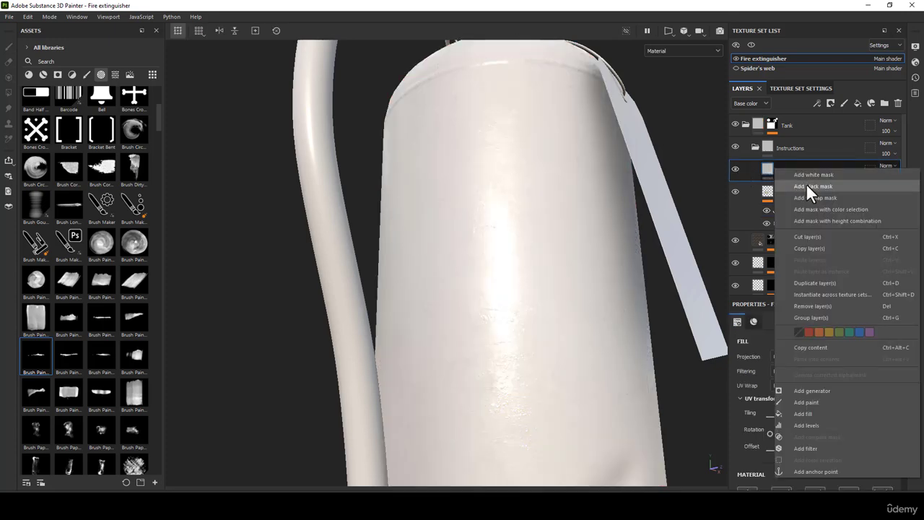
left_click(806, 182)
right_click(780, 169)
left_click(767, 166)
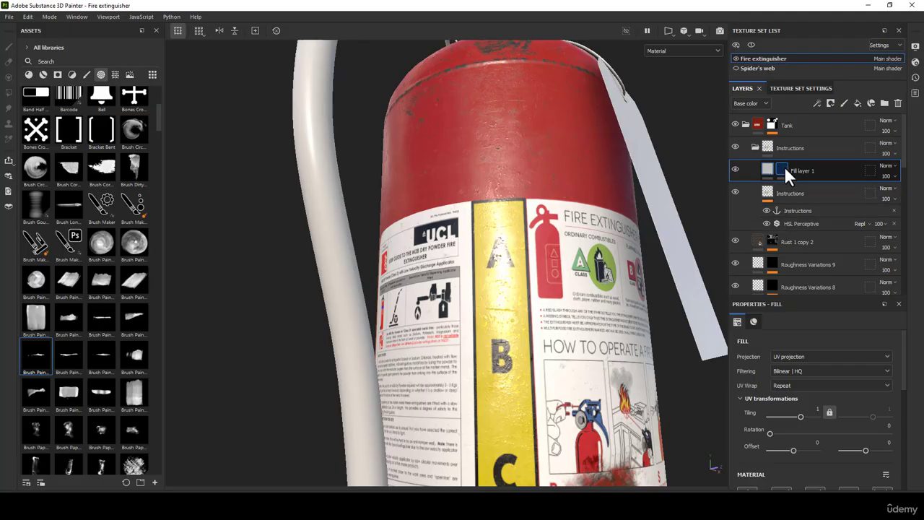
left_click(784, 166)
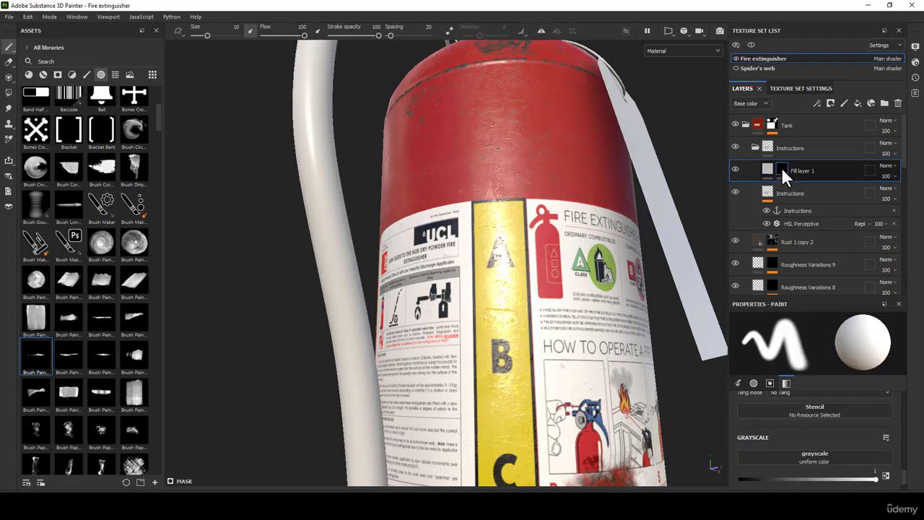
Add a fill to the fill layer's mask and use the Instructions anchor point as its grayscale source.
right_click(781, 166)
left_click(817, 328)
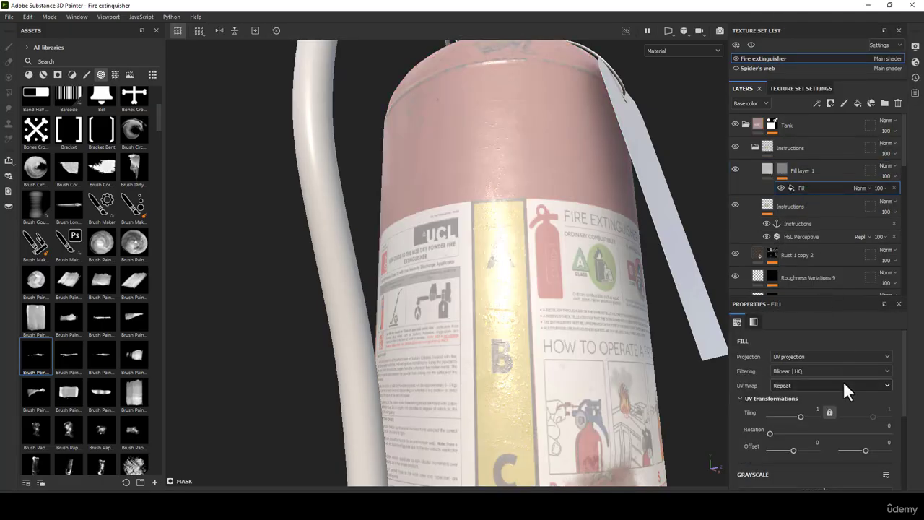
scroll(850, 398, "down", 3)
left_click(813, 409)
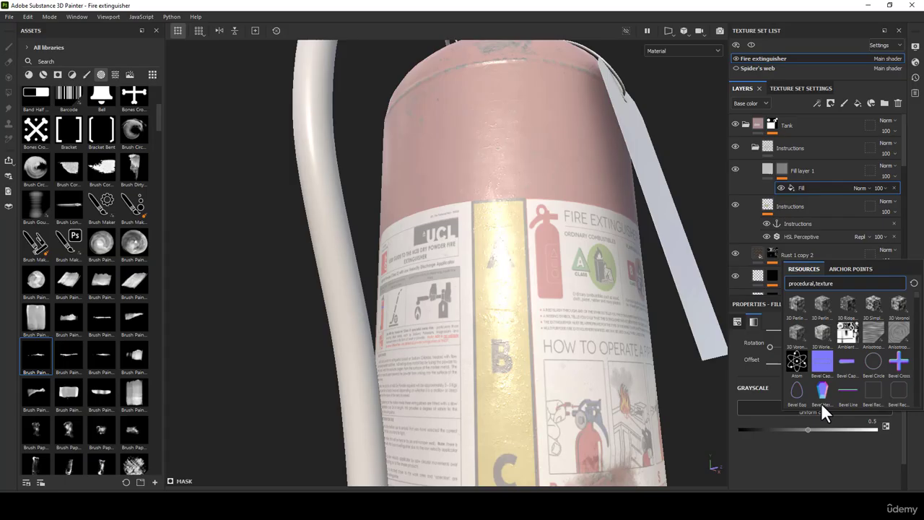
left_click(846, 272)
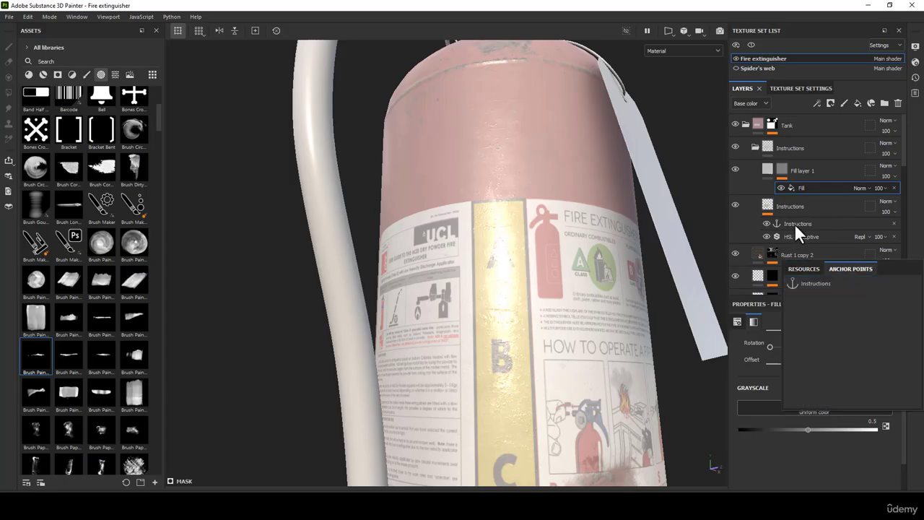
left_click(809, 283)
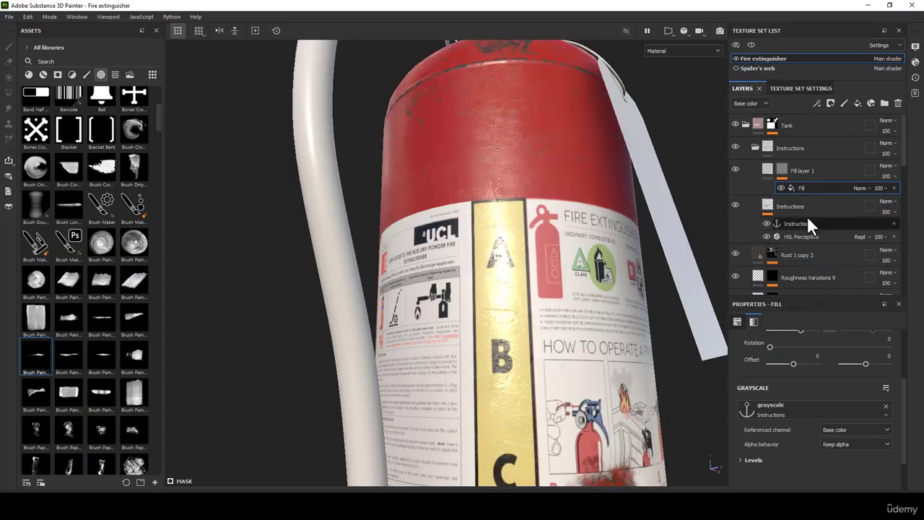
Turn off the color and metal channels of the fill layer masked by the Instructions anchor.
scroll(583, 206, "down", 1)
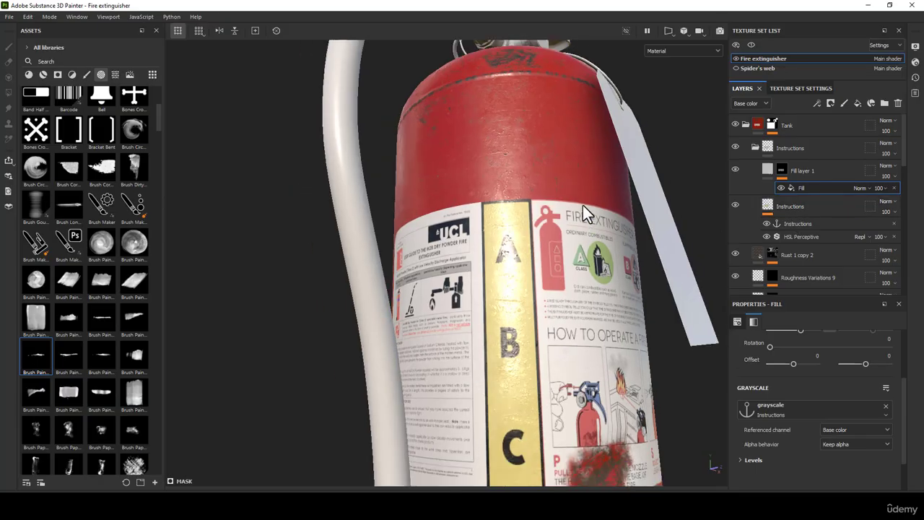
scroll(583, 205, "down", 3)
left_click(771, 167)
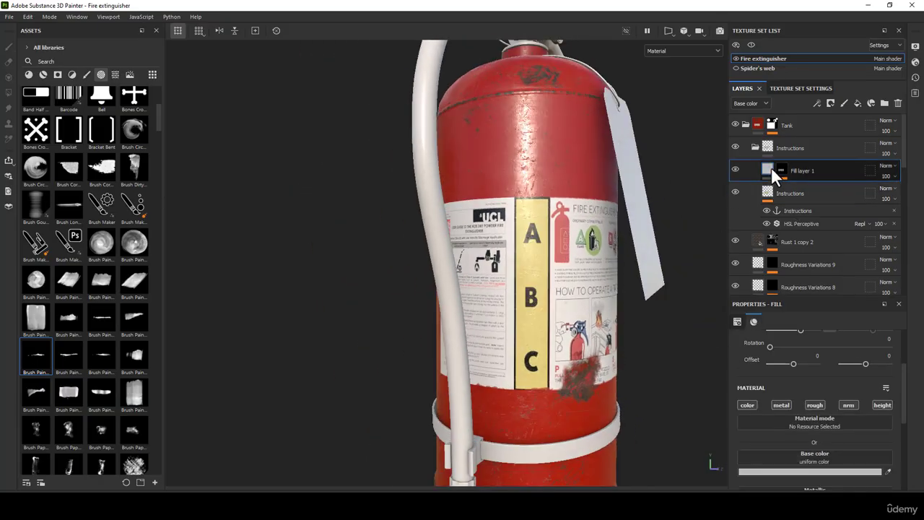
left_click(747, 405)
left_click(781, 405)
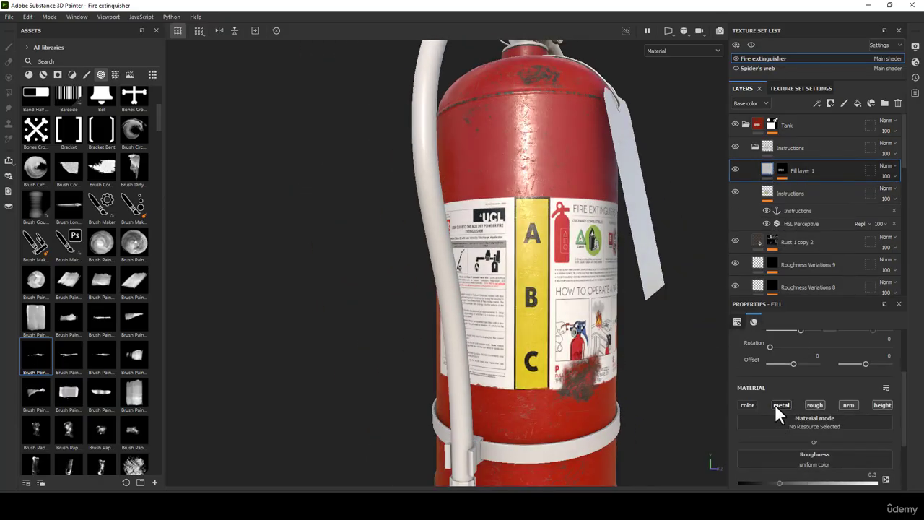
Disable the metallic and normal channels of Fill layer 1 and set its height to 0.3862.
left_click(856, 407)
scroll(506, 172, "up", 5)
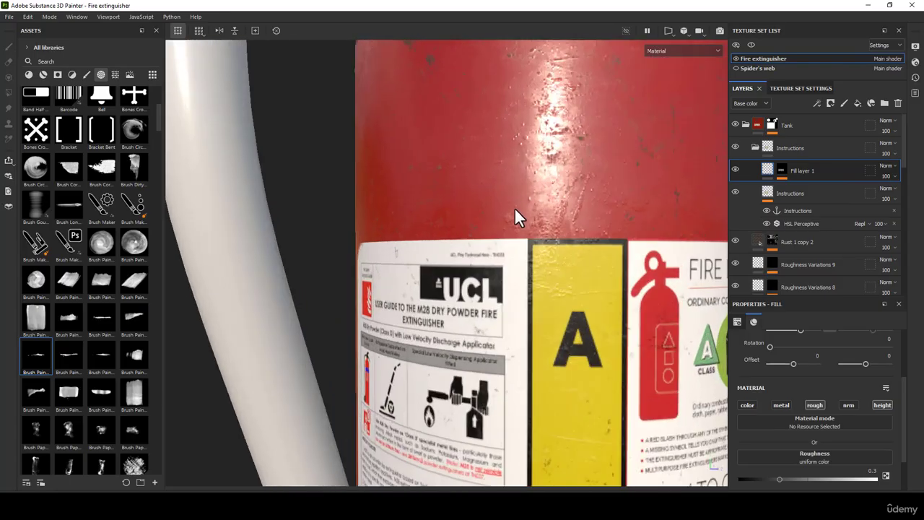
left_click_drag(514, 206, 541, 297, "alt")
scroll(809, 448, "down", 2)
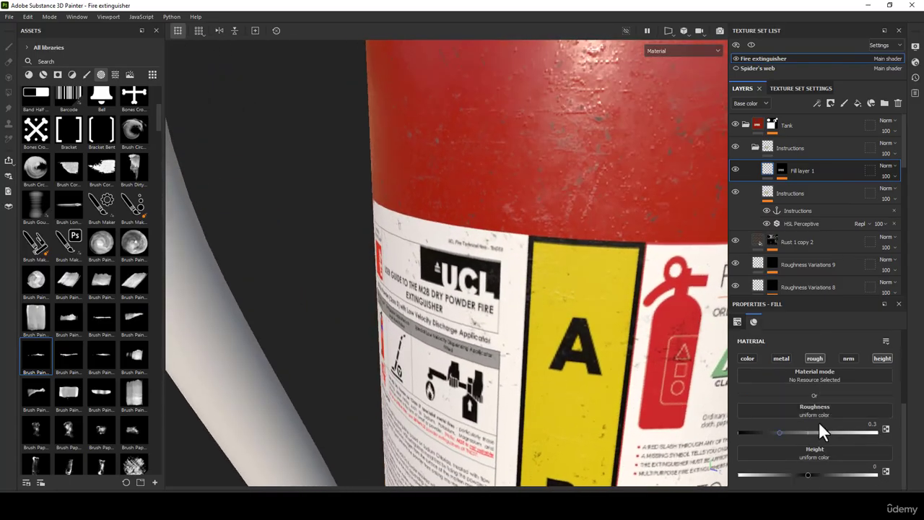
left_click_drag(809, 475, 834, 475)
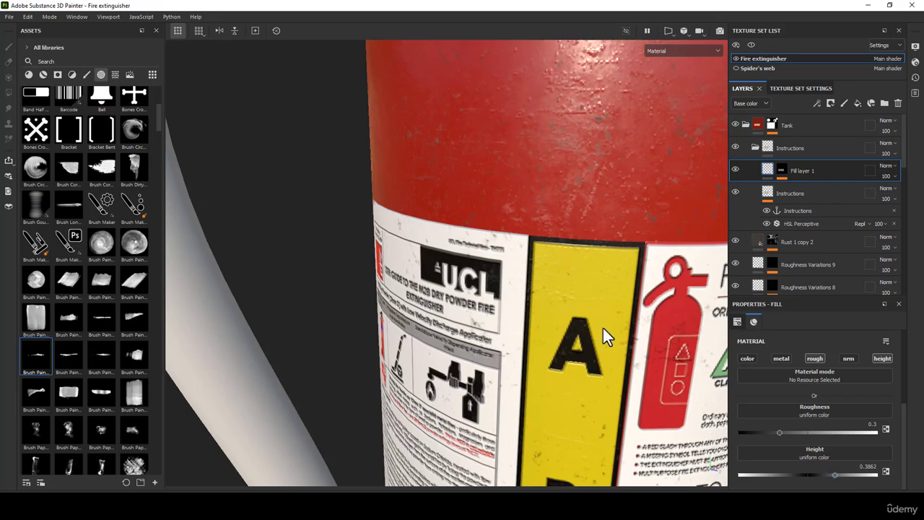
left_click_drag(603, 328, 509, 269, "alt")
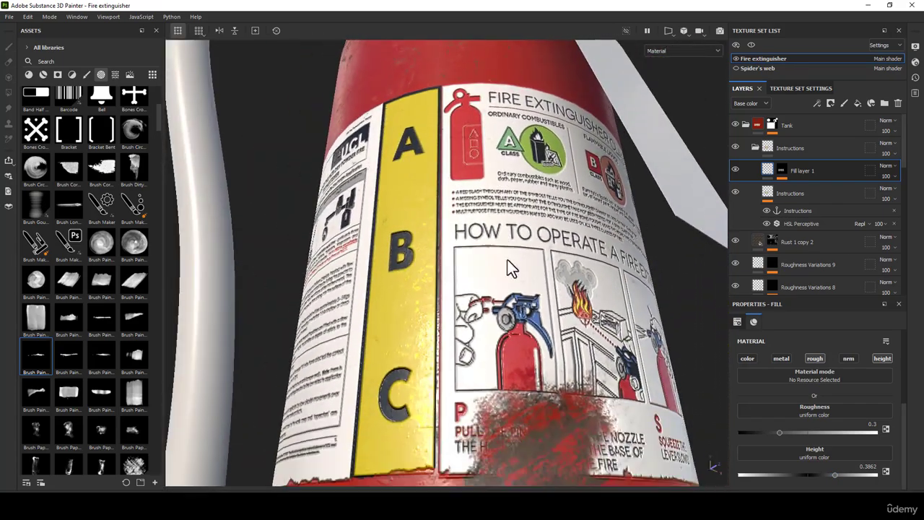
Set the alpha behavior to Extract alpha for the anchored Fill in the mask of Fill layer 1.
left_click(783, 169)
left_click(806, 186)
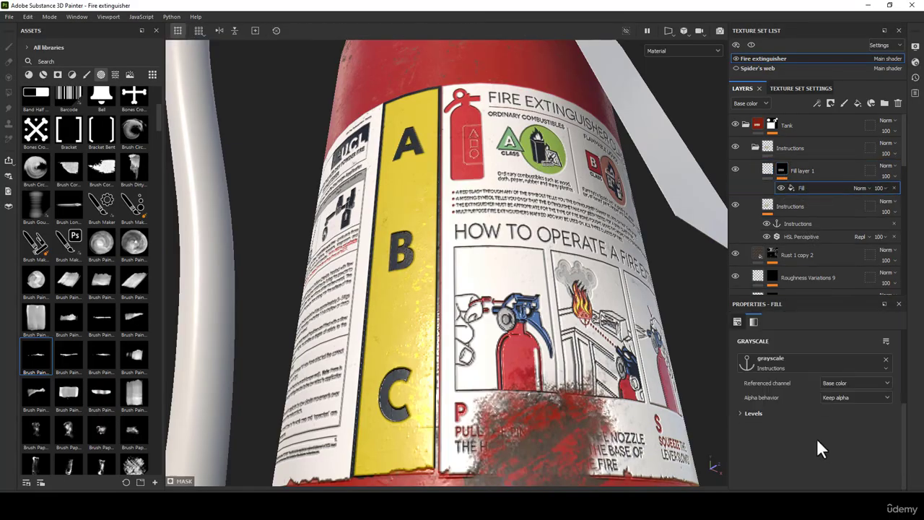
left_click(744, 414)
scroll(801, 433, "down", 1)
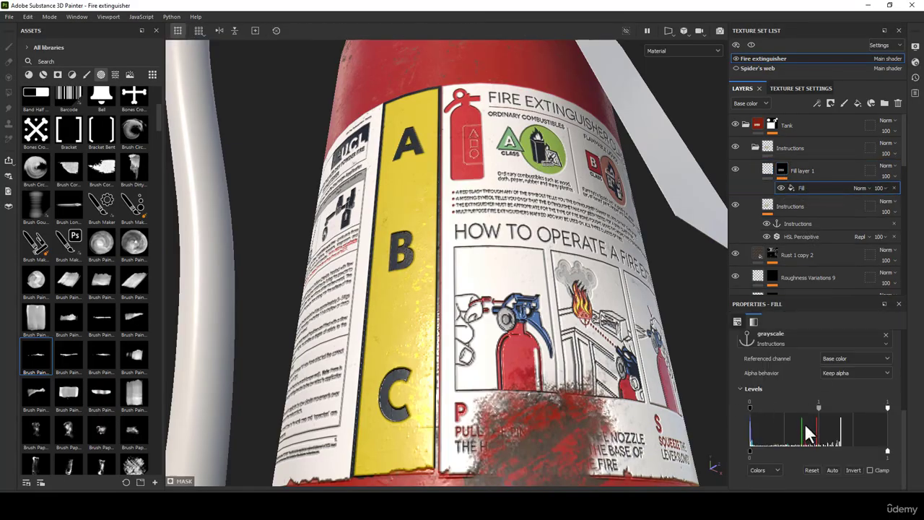
left_click(852, 372)
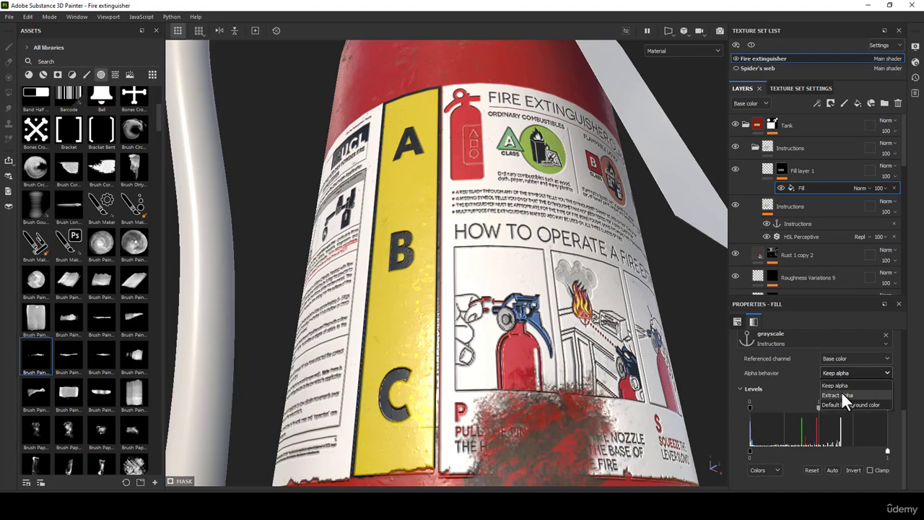
left_click(841, 395)
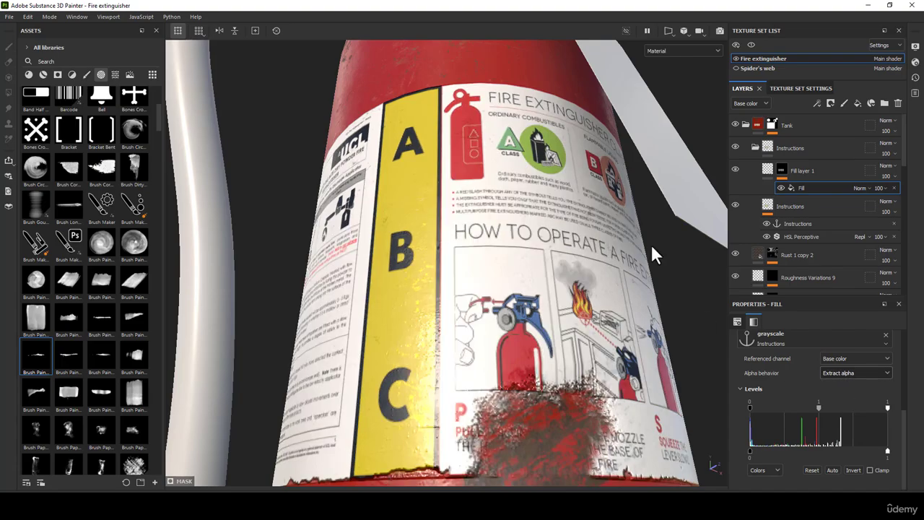
left_click_drag(651, 244, 620, 171, "alt")
Switch the mask Fill's alpha behavior back to Keep alpha and display the mask channel on the model.
left_click(856, 374)
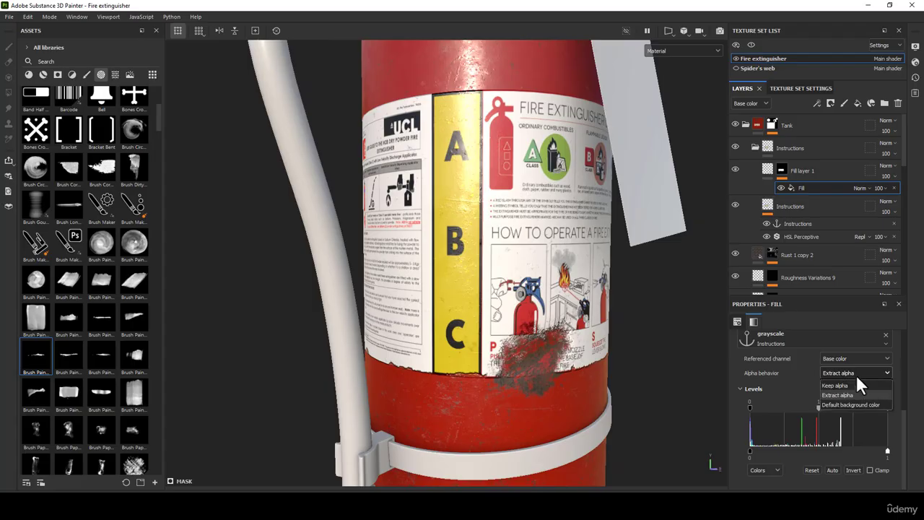
left_click(837, 386)
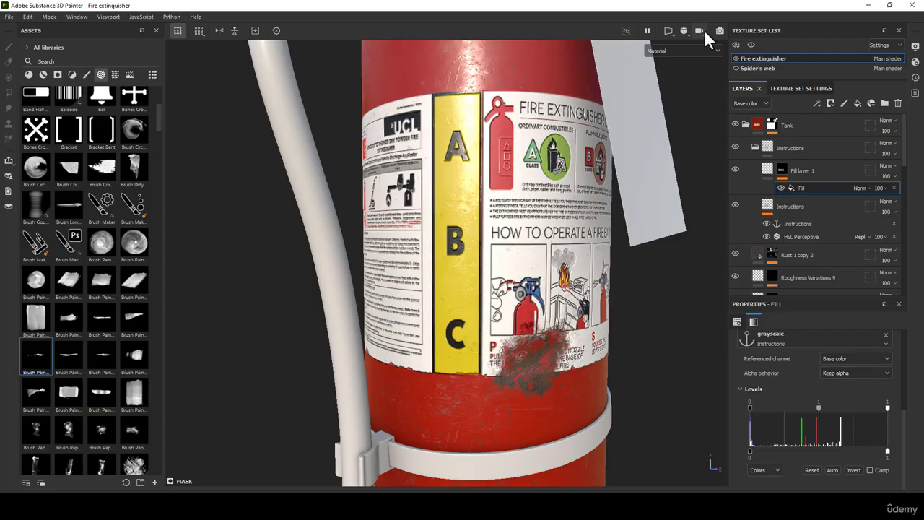
left_click(690, 50)
left_click(660, 150)
left_click_drag(451, 188, 522, 132, "alt")
scroll(522, 133, "down", 5)
scroll(542, 210, "up", 3)
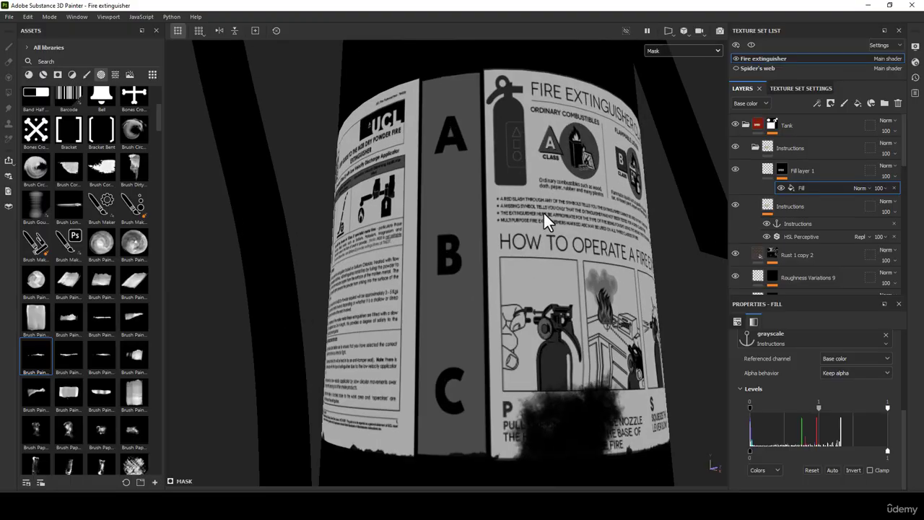
With the mask of Fill layer 1 displayed on the model, set its Fill's alpha behavior to Extract alpha.
left_click(830, 376)
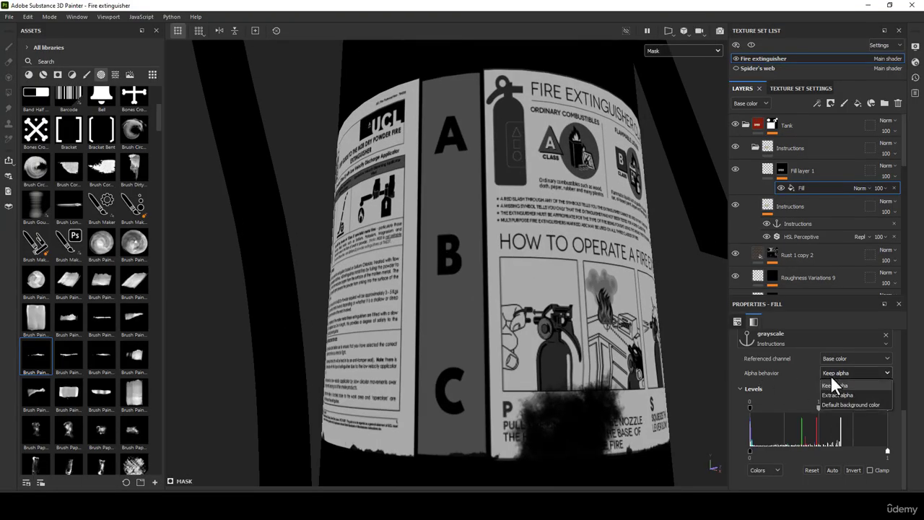
left_click(763, 202)
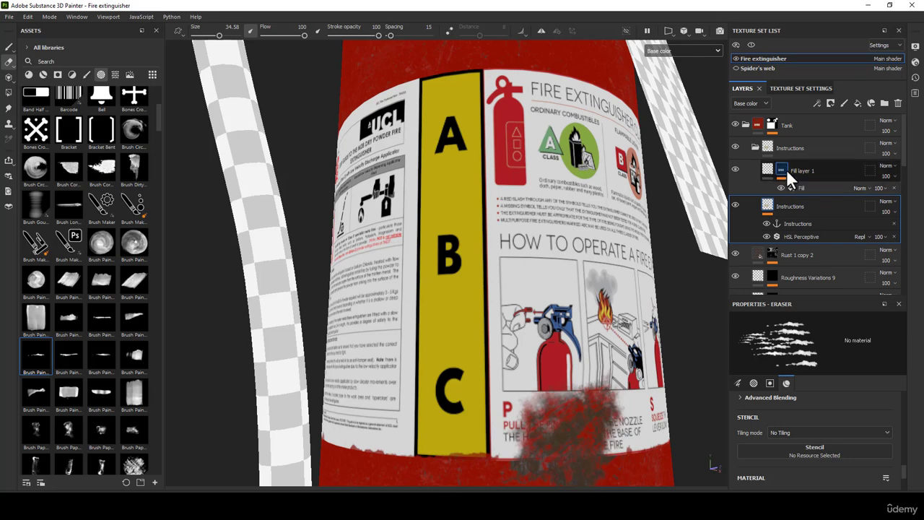
left_click(801, 186)
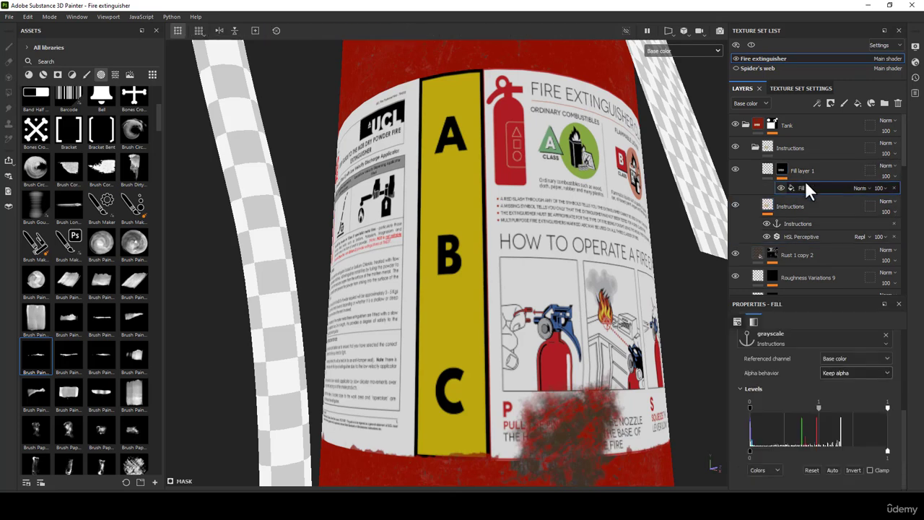
left_click(835, 373)
left_click(679, 51)
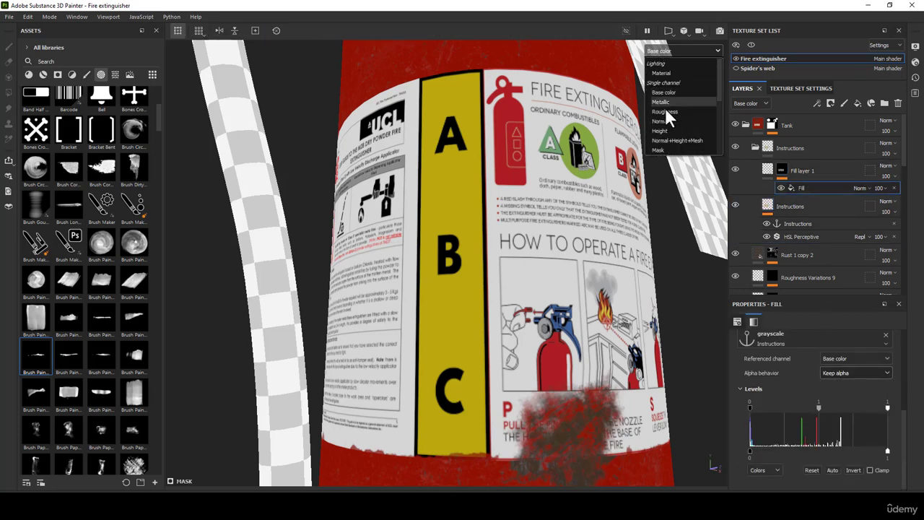
left_click(662, 146)
left_click(846, 373)
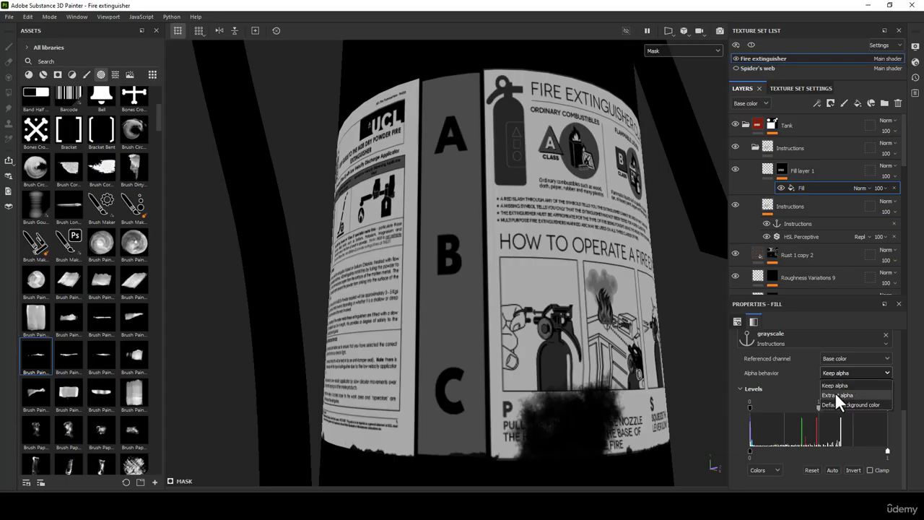
left_click(836, 394)
left_click_drag(559, 145, 623, 213, "alt")
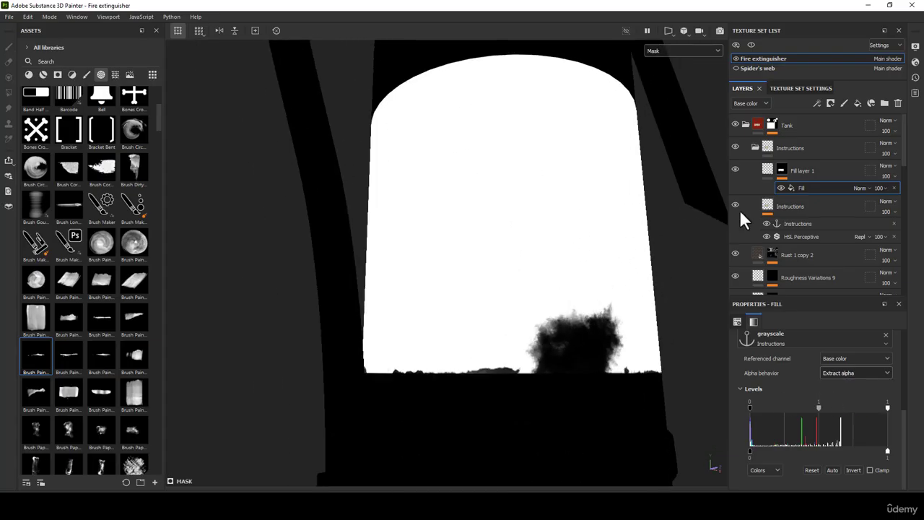
Return to the full material display and lower the height of Fill layer 1 to 0.0022.
left_click(766, 169)
scroll(550, 186, "up", 2)
key("m")
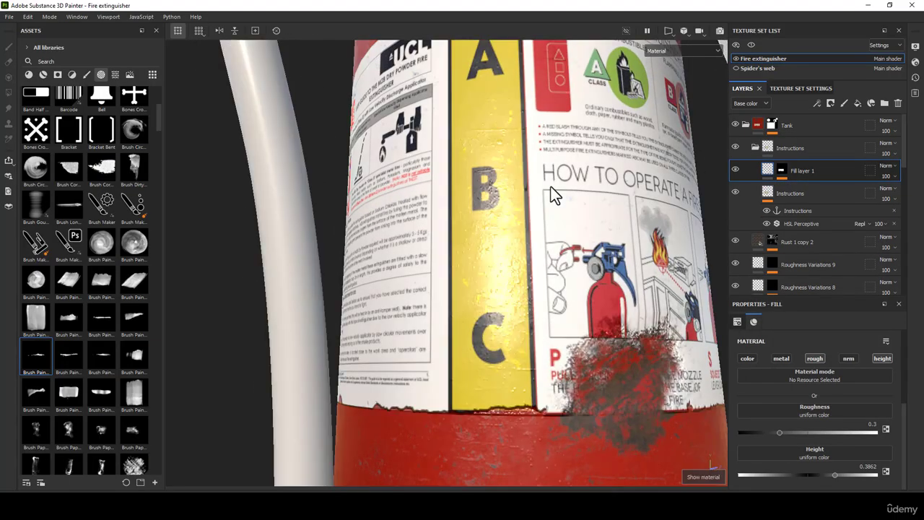
scroll(556, 182, "up", 2)
left_click_drag(580, 160, 522, 225, "alt")
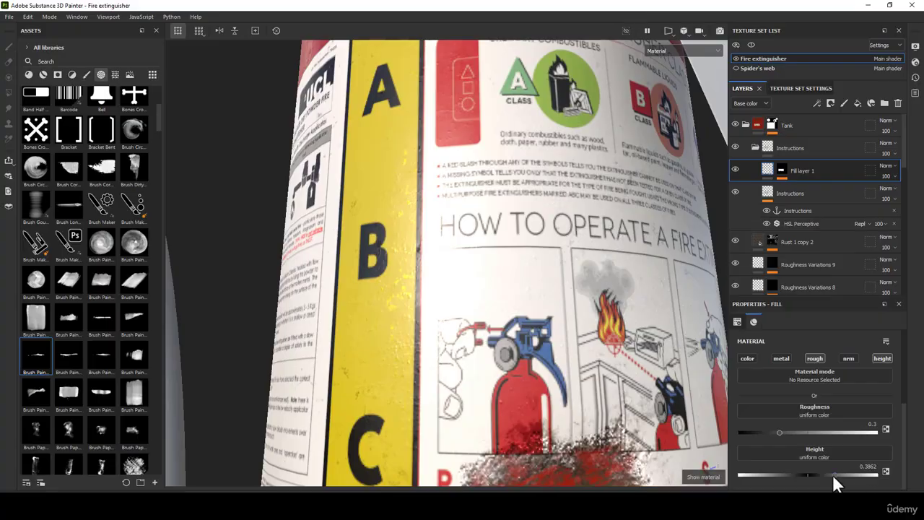
mouse_move(832, 475)
left_mouse_down()
mouse_move(808, 468)
mouse_move(826, 471)
left_mouse_up()
scroll(528, 346, "down", 2)
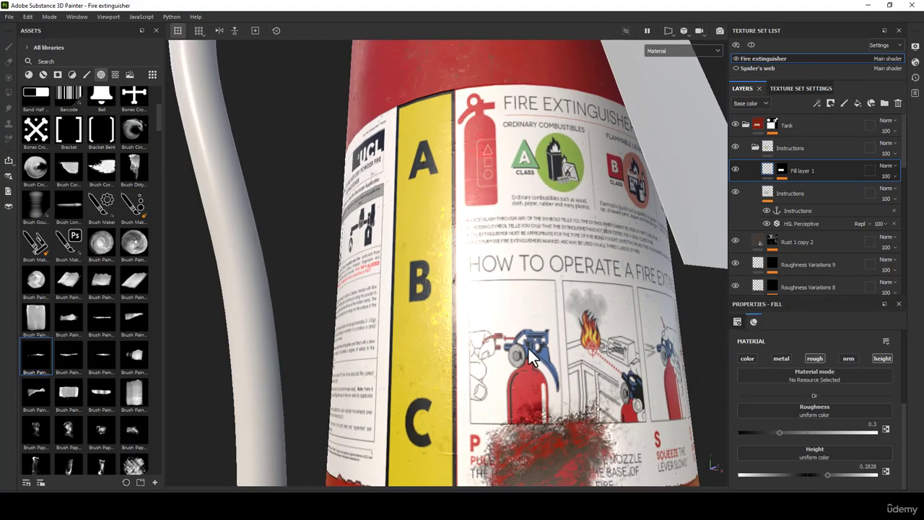
left_click_drag(527, 346, 524, 382, "alt")
left_click_drag(828, 476, 889, 467)
left_click(866, 467)
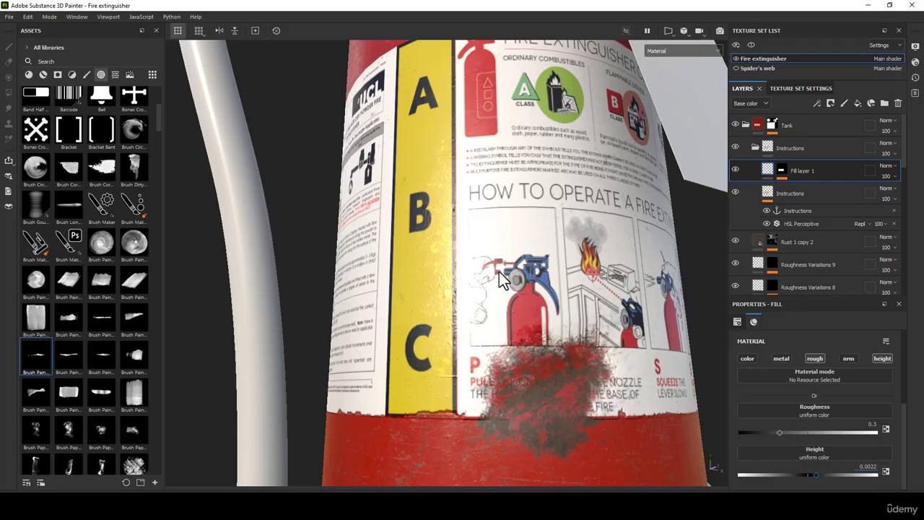
left_click_drag(499, 271, 561, 309, "alt")
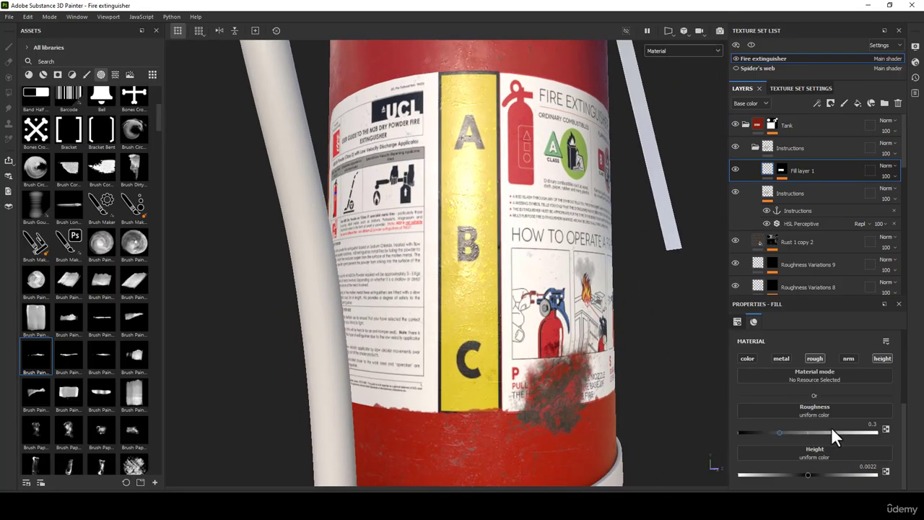
Search the texture assets for "Grunge Dust Smal".
left_click(64, 62)
type("Gru")
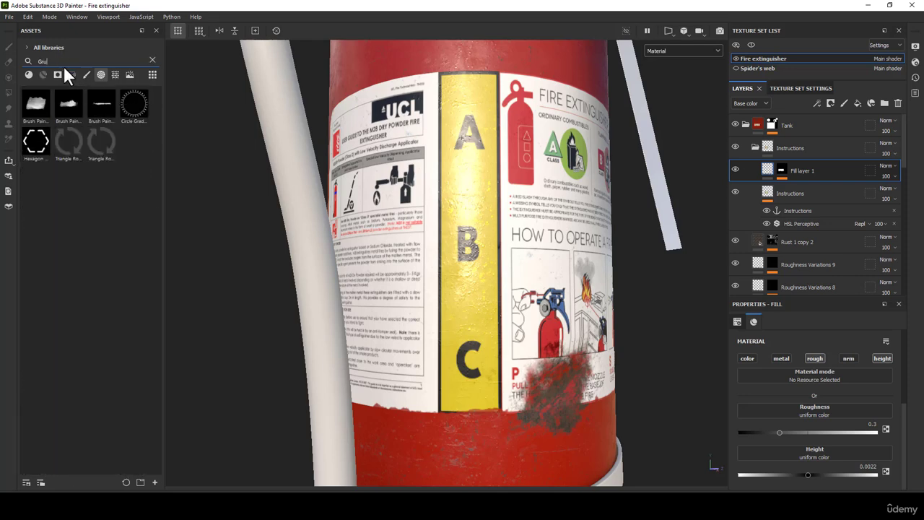
type("ng")
left_click(113, 75)
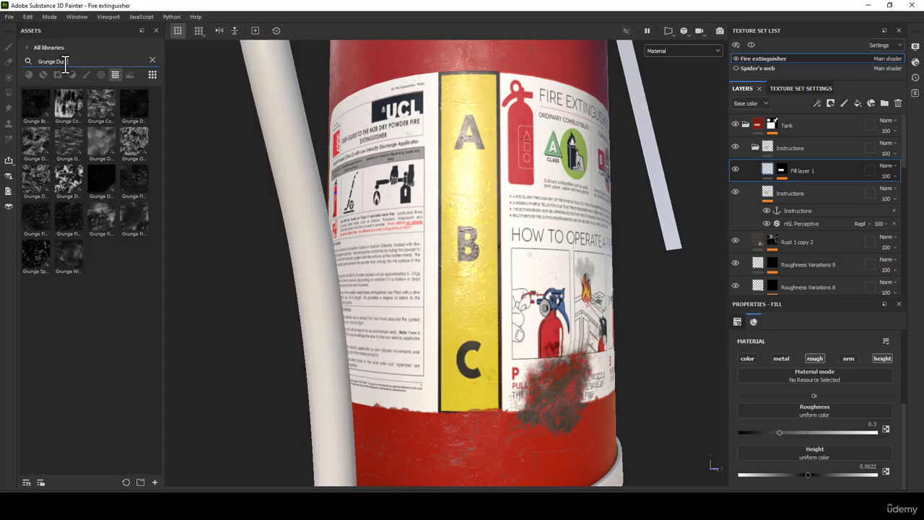
type("m")
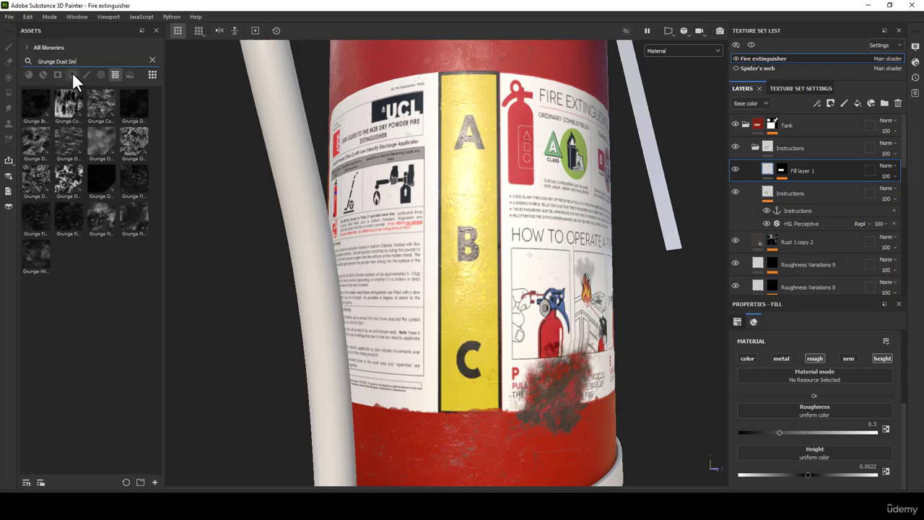
type("al")
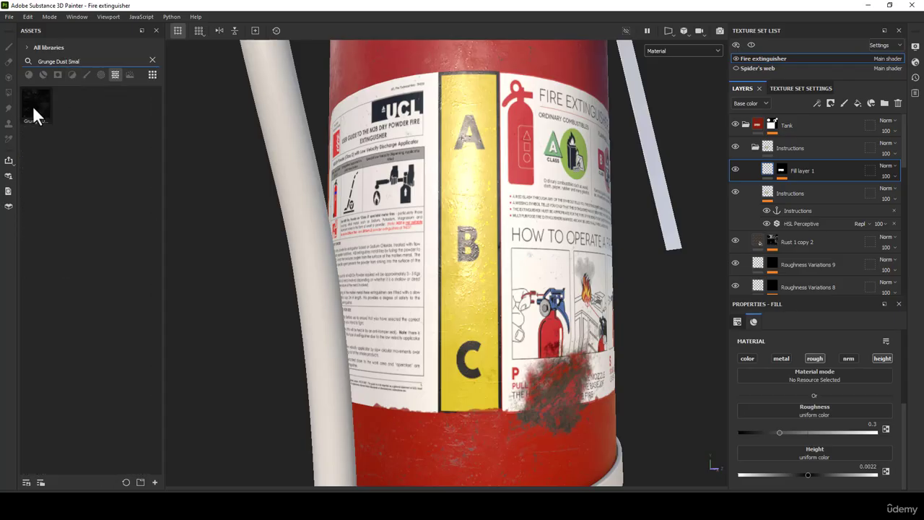
Assign the Grunge Dust Small texture to the roughness of Fill layer 1 and set its balance to 0.93.
left_click_drag(33, 106, 815, 406)
scroll(512, 224, "down", 2)
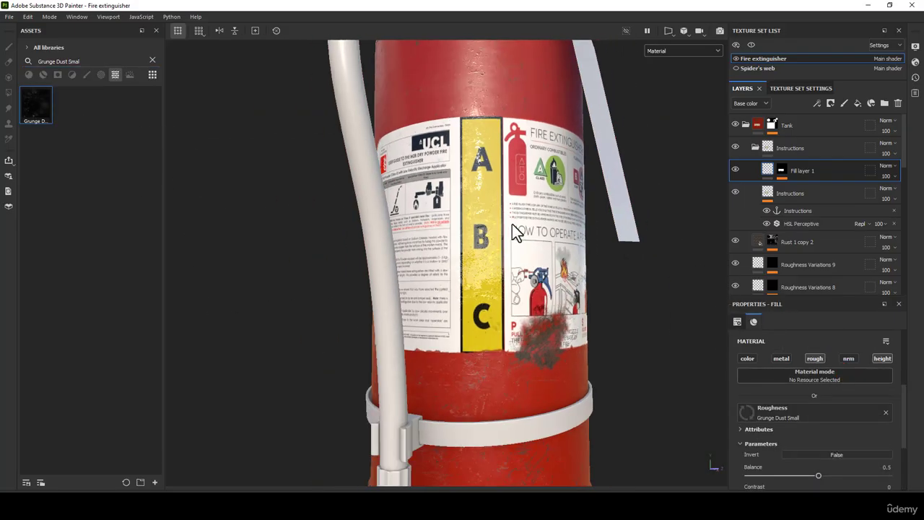
left_click_drag(512, 224, 477, 225, "alt")
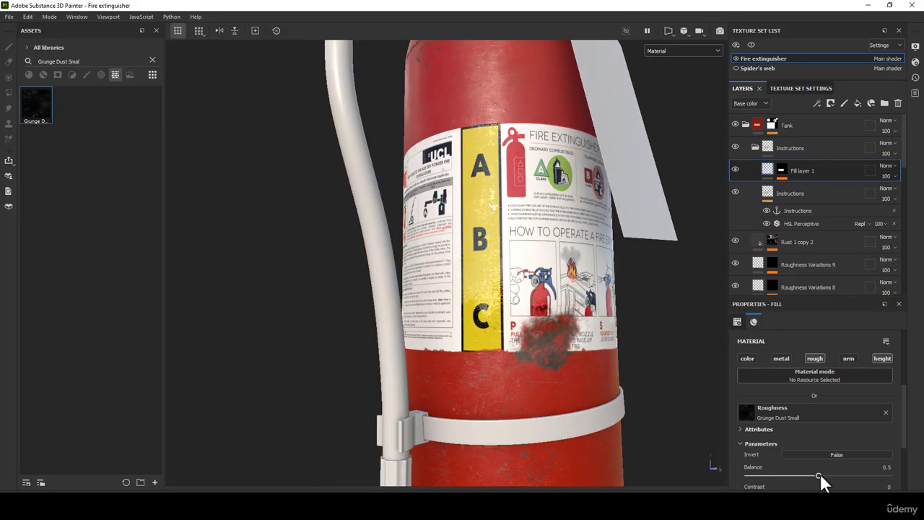
left_click_drag(820, 476, 830, 479)
left_click_drag(877, 477, 879, 480)
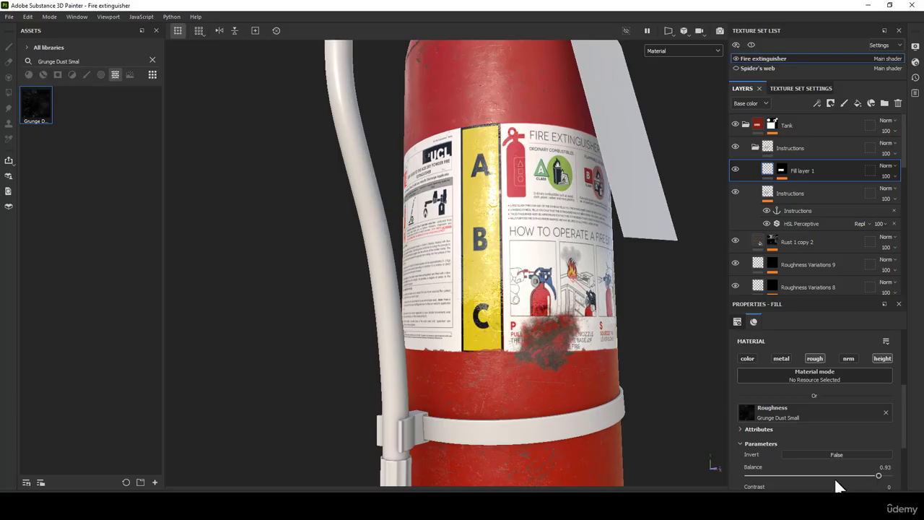
Add a Levels effect to the content of Fill layer 1.
right_click(766, 171)
scroll(510, 262, "up", 4)
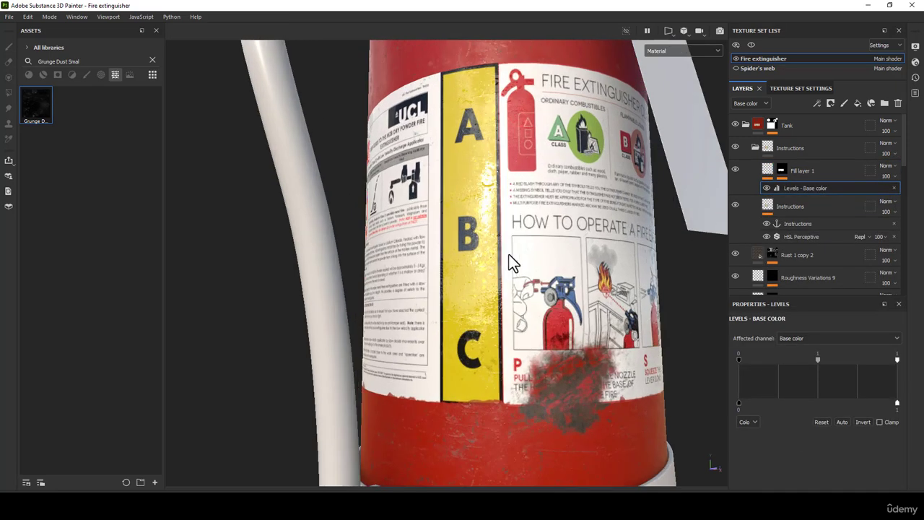
middle_click_drag(510, 262, 546, 209, "alt")
left_click_drag(552, 300, 568, 313, "alt")
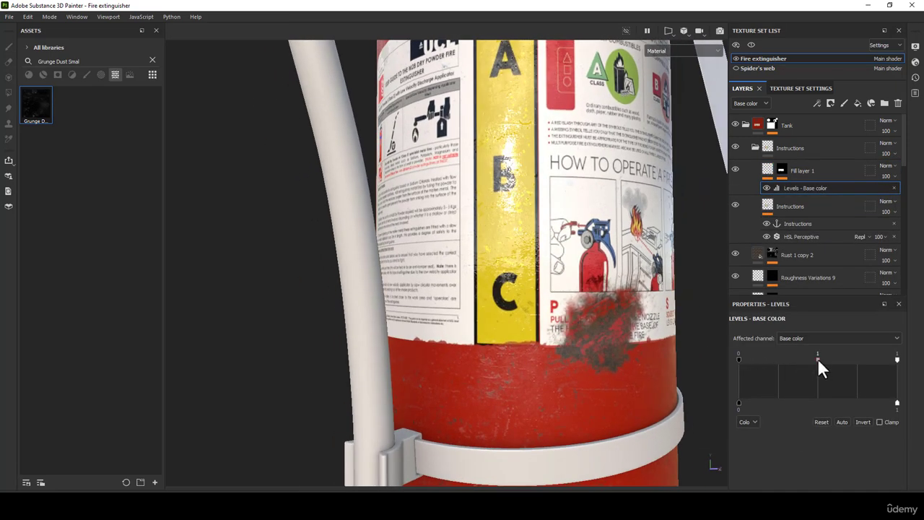
Make the Levels effect act on the Roughness channel and move its midtone value to 0.518.
left_click_drag(819, 359, 812, 360)
left_click(797, 341)
left_click(797, 341)
left_click(796, 340)
left_click(797, 369)
left_click_drag(816, 359, 780, 358)
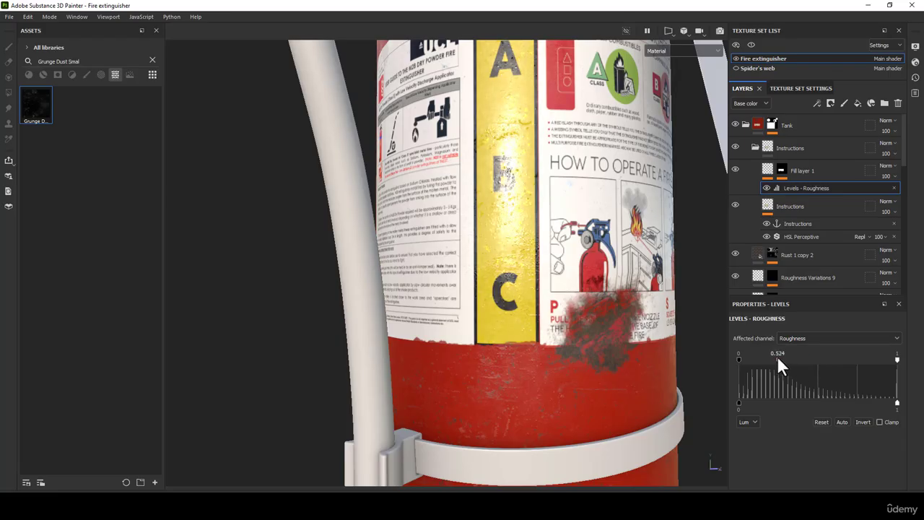
Examine the gloss and roughness of the instruction label from several angles around the tank.
scroll(477, 282, "down", 3)
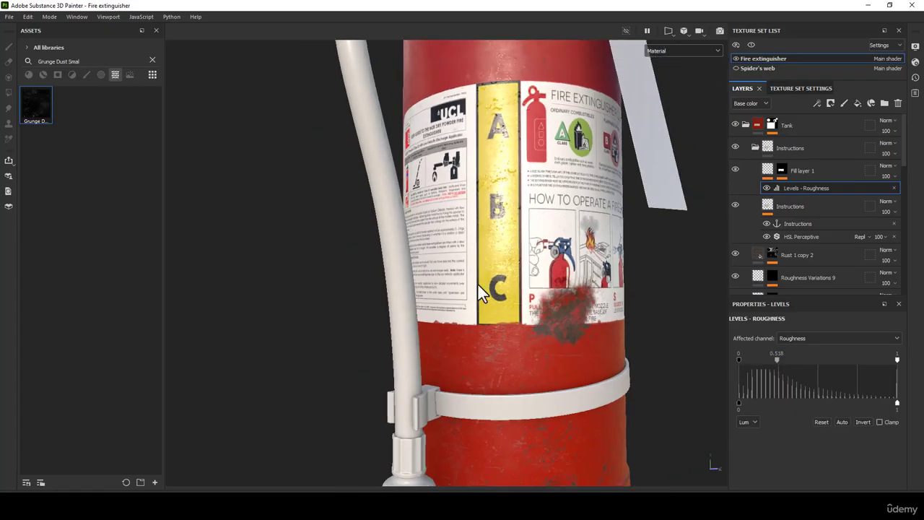
left_click_drag(477, 282, 512, 233, "alt")
middle_click_drag(512, 233, 536, 321, "alt")
mouse_move(535, 321)
right_mouse_down("alt")
mouse_move(530, 299)
mouse_move(529, 311)
right_mouse_up("alt")
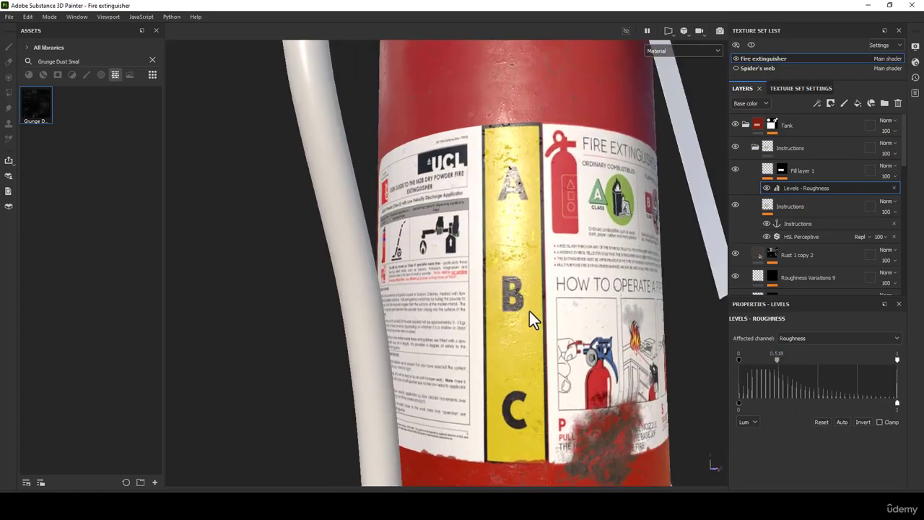
left_click_drag(529, 311, 571, 292, "alt")
right_click_drag(571, 292, 523, 195, "alt")
middle_click_drag(514, 314, 512, 211, "alt")
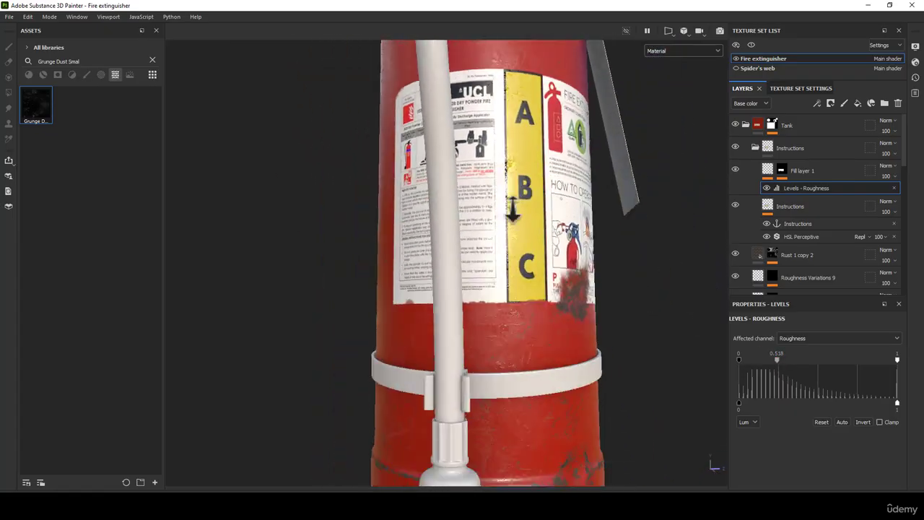
Inspect the yellow ABC strip and the worn lower edge of the label under changing light and viewpoints.
left_click_drag(512, 211, 531, 155, "alt")
right_click_drag(530, 289, 556, 296, "alt")
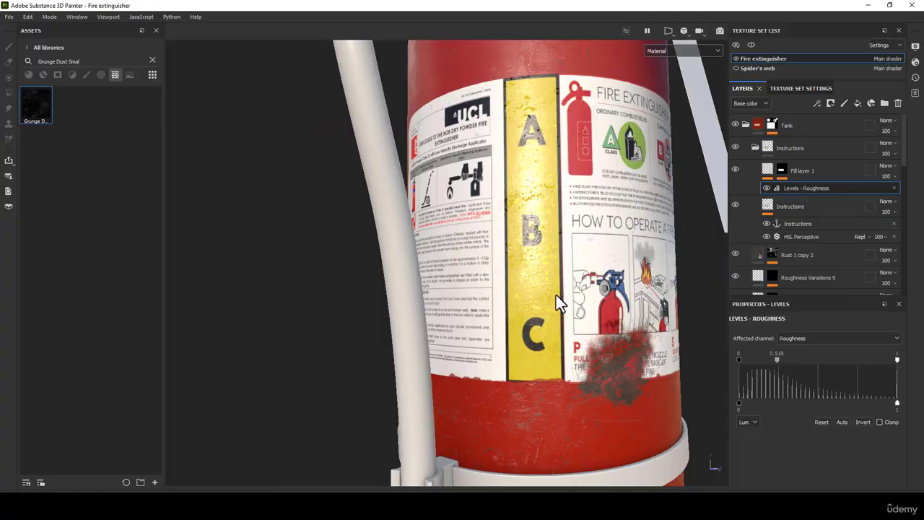
scroll(556, 294, "down", 2)
left_click_drag(555, 295, 552, 346, "alt")
right_click_drag(551, 346, 495, 282, "alt")
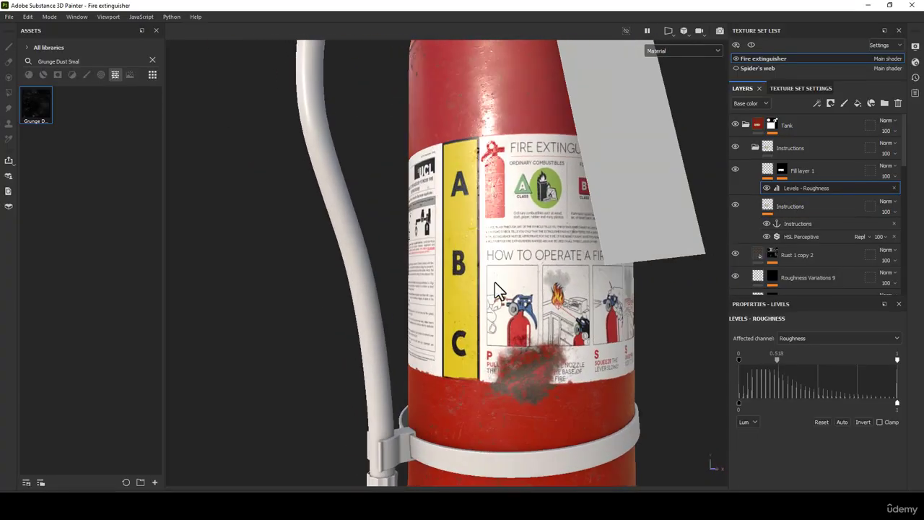
left_click_drag(494, 283, 476, 293, "alt")
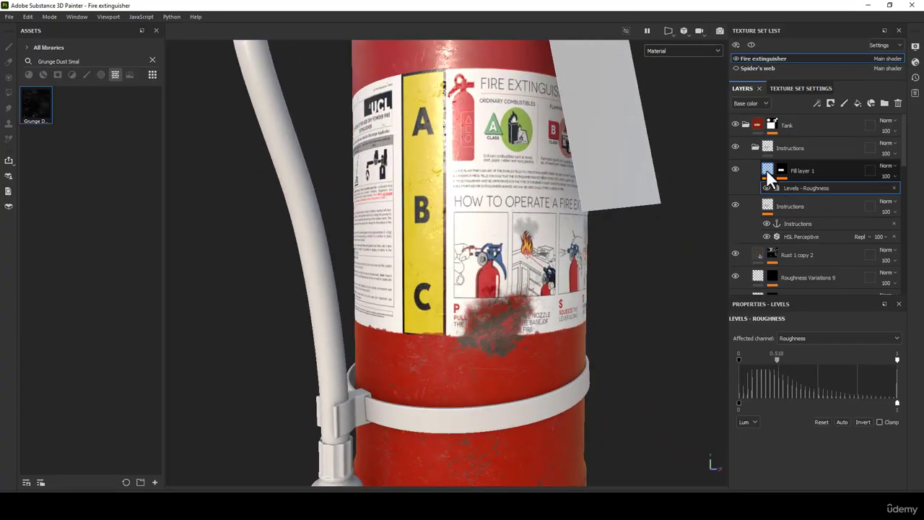
Add a new fill layer above Fill layer 1 in the Instructions folder and hide it.
left_click(767, 172)
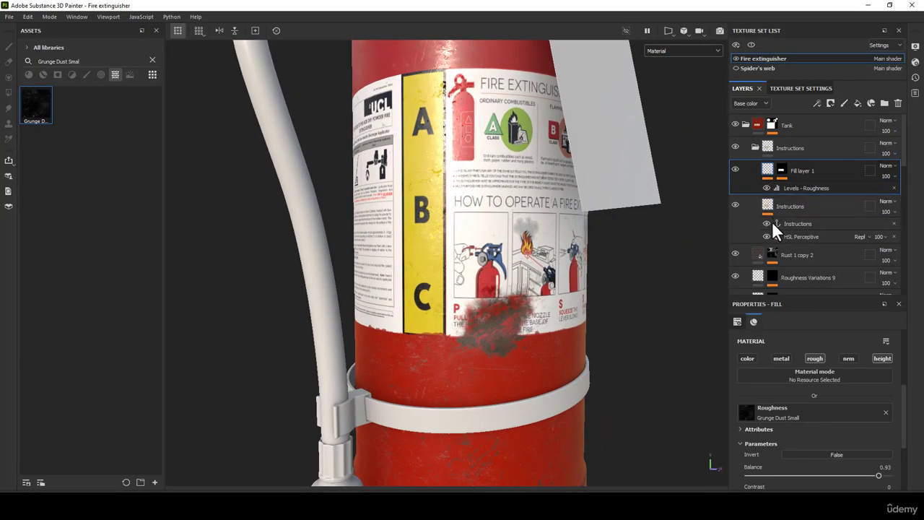
left_click(857, 104)
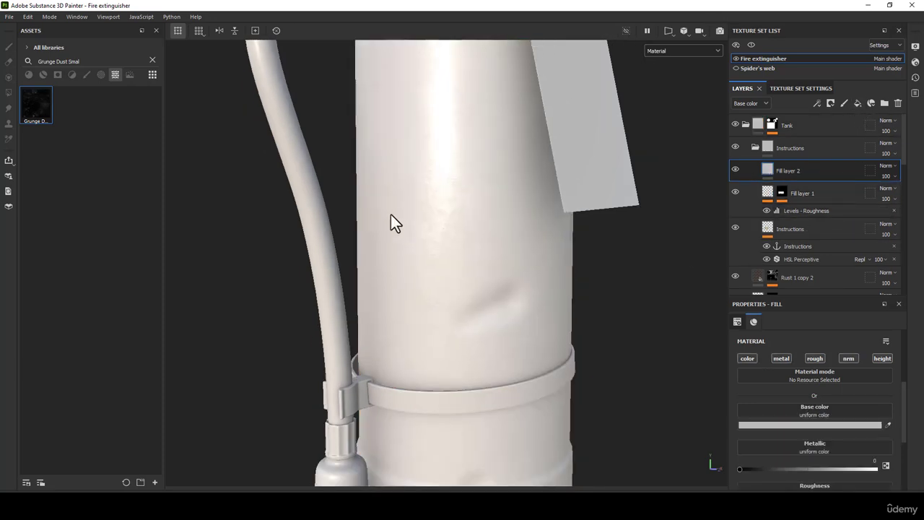
left_click_drag(391, 215, 394, 141, "alt")
scroll(465, 218, "up", 5)
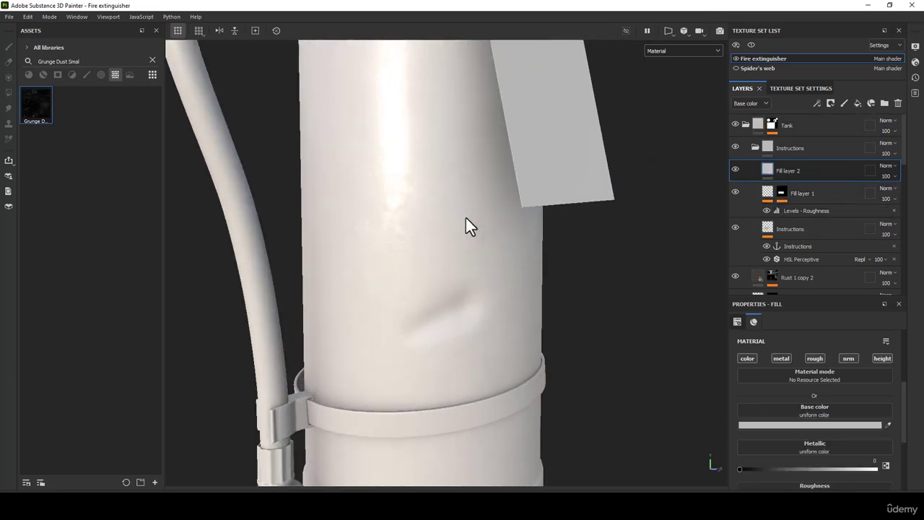
left_click(735, 170)
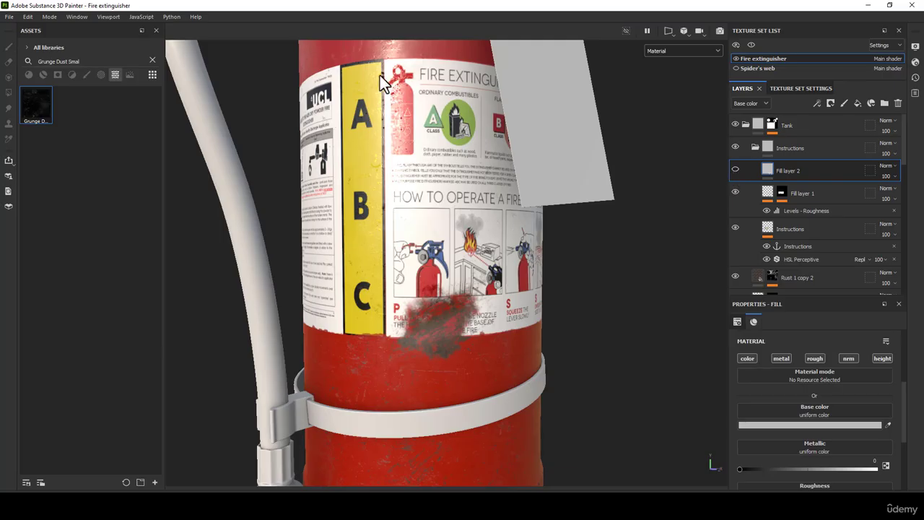
Display the mask of Fill layer 1 on its own in the viewport.
left_click(782, 192)
left_click(655, 50)
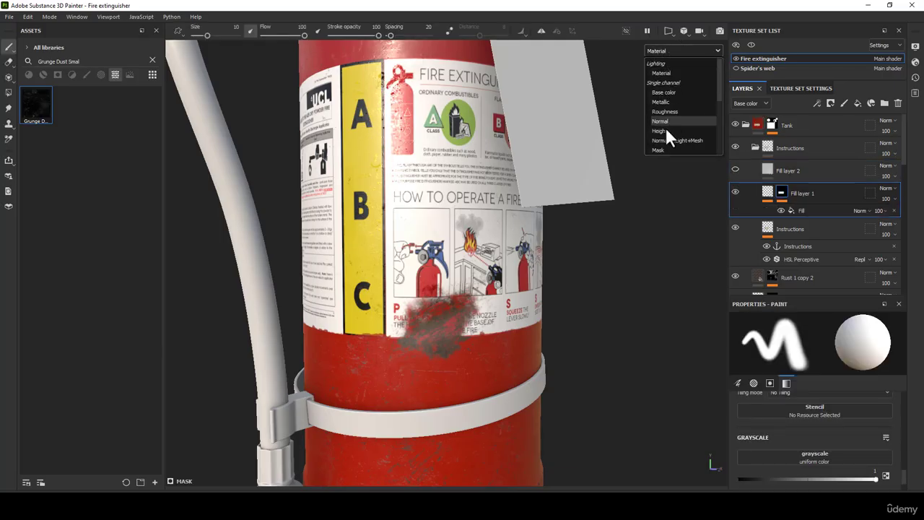
left_click(659, 150)
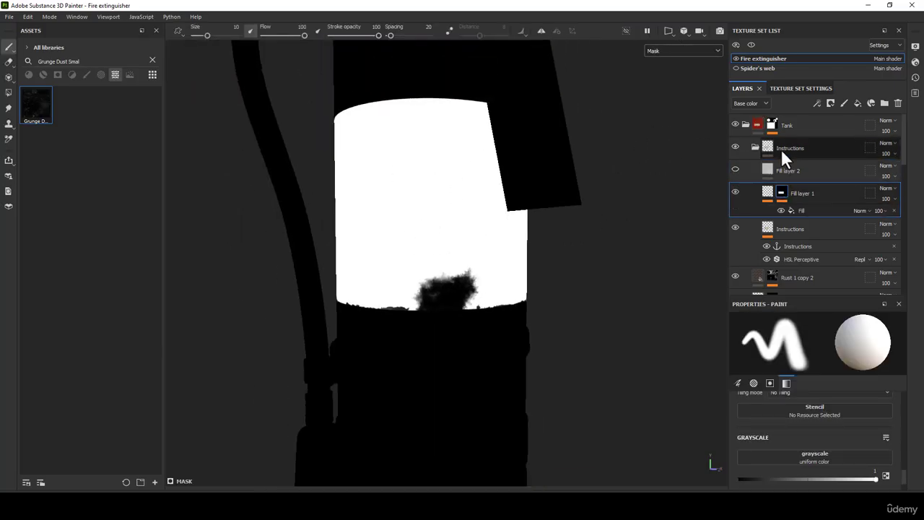
Add a black mask to the Instructions folder and put a fill effect in that mask.
left_click(772, 146)
right_click(784, 143)
left_click(828, 22)
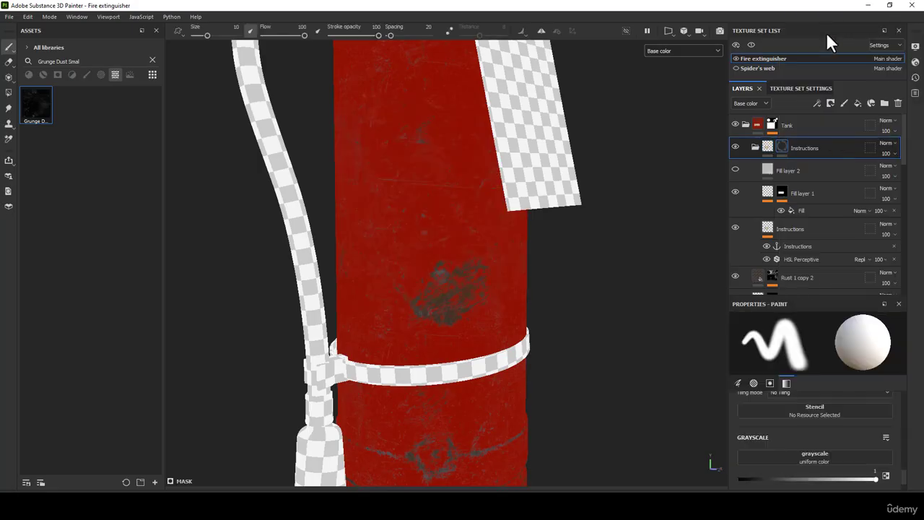
right_click(785, 144)
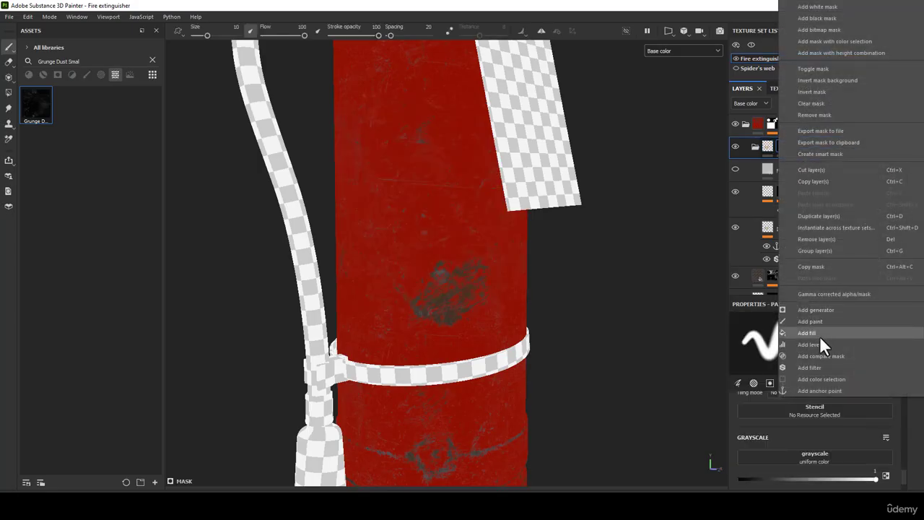
left_click(819, 336)
Add an anchor point to the mask of Fill layer 1.
left_click(781, 207)
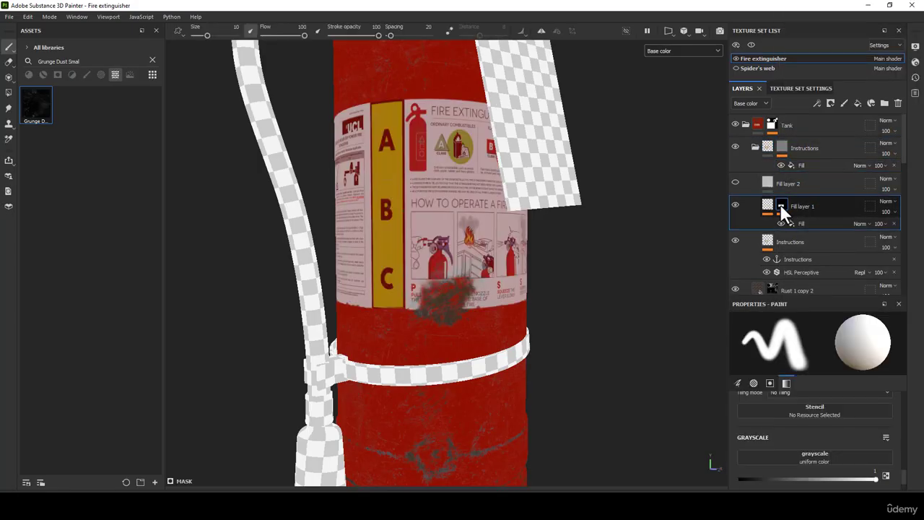
right_click(780, 204)
left_click(821, 390)
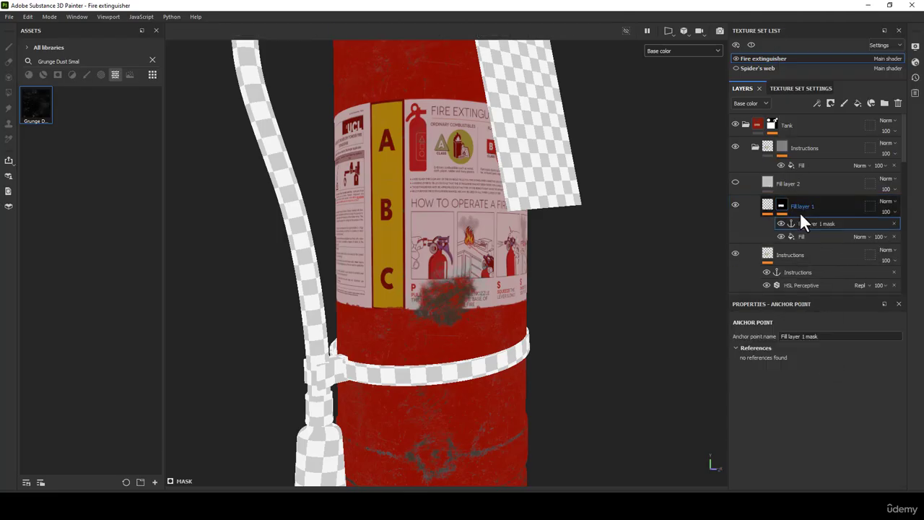
left_click(815, 147)
left_click(803, 165)
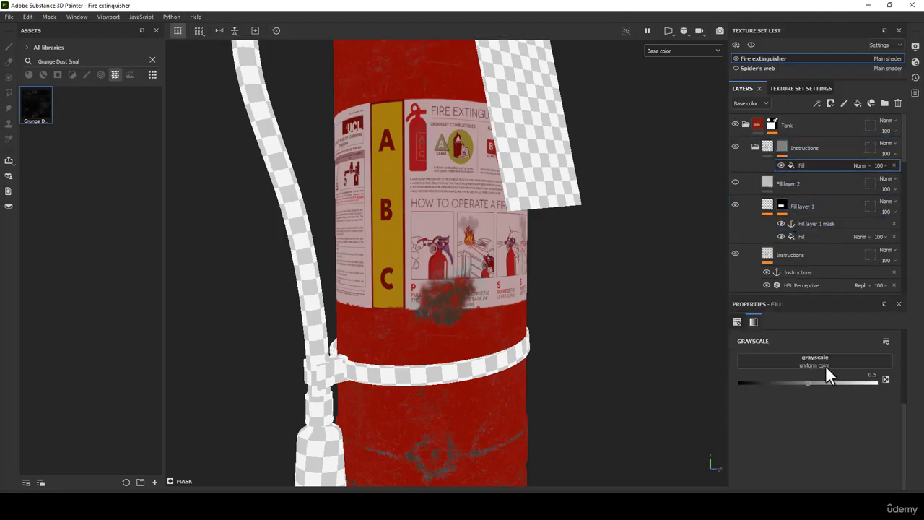
Rename Fill layer 1 as "Rough & Height".
left_click(802, 208)
double_click(802, 205)
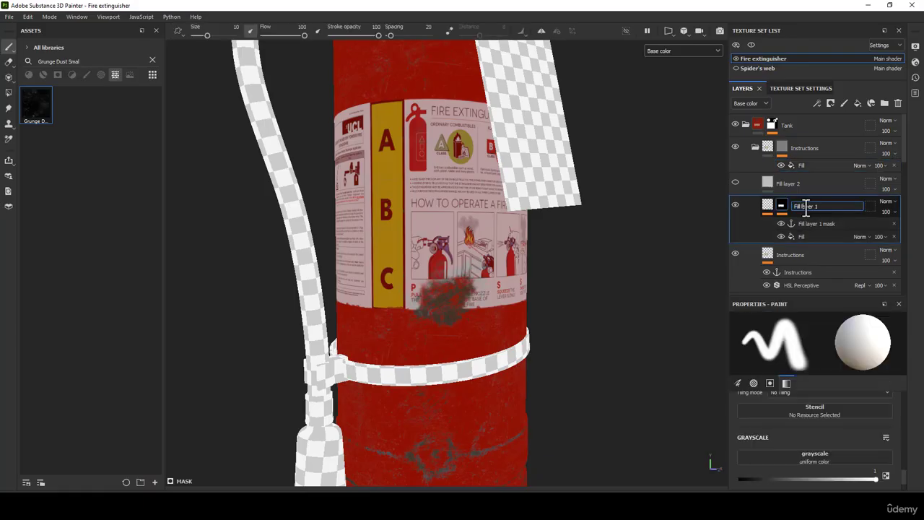
type("He")
key("BackSpace")
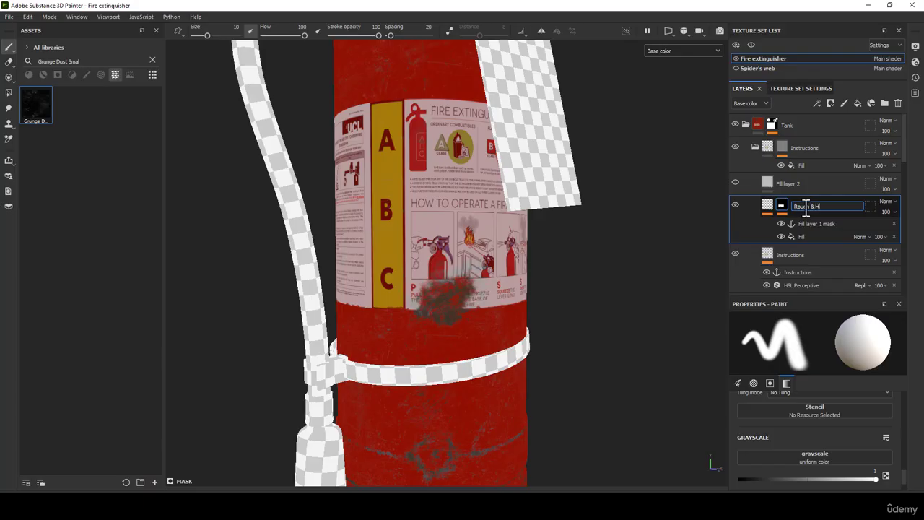
type("ht")
left_click(768, 207)
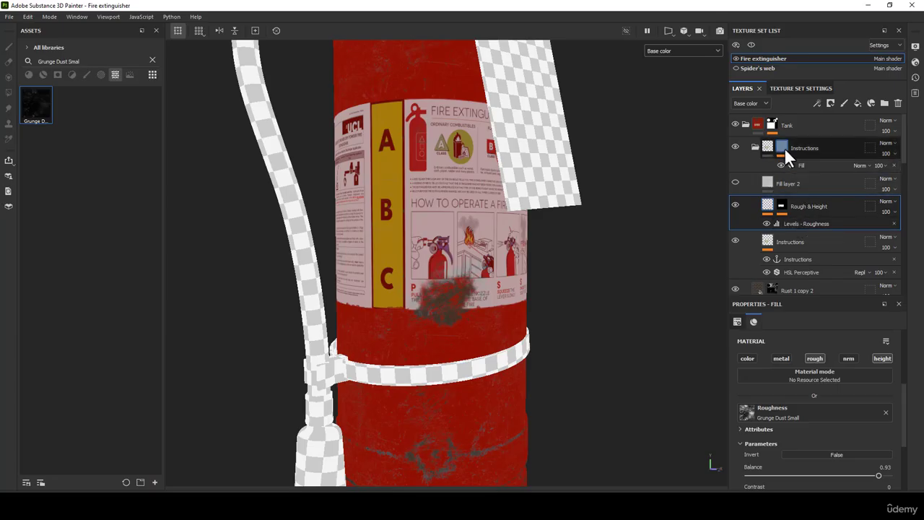
Assign the Fill layer 1 mask anchor point to the grayscale of the fill in the Instructions folder's mask.
left_click(783, 147)
left_click(800, 166)
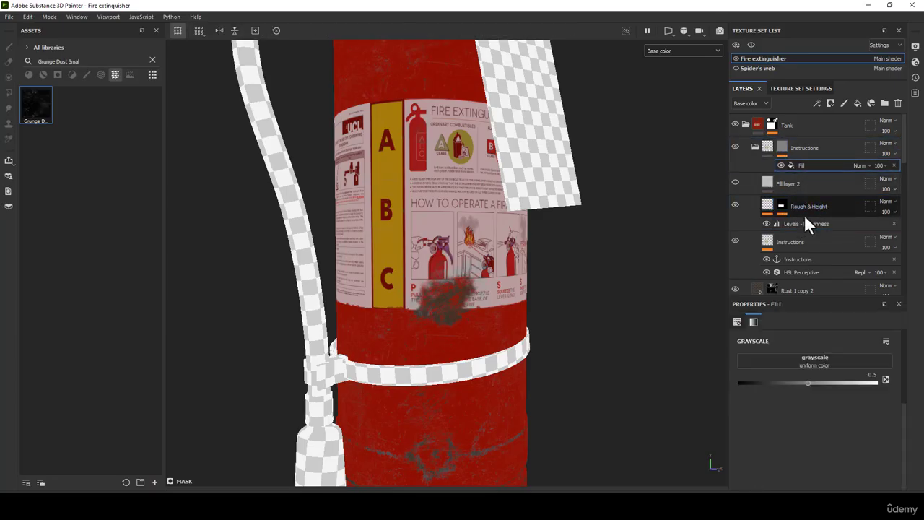
left_click(833, 358)
left_click(851, 371)
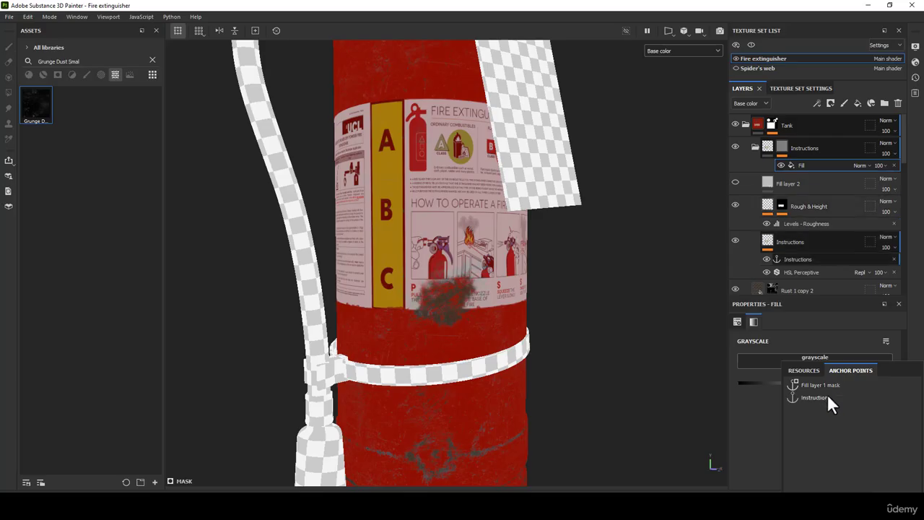
left_click(821, 384)
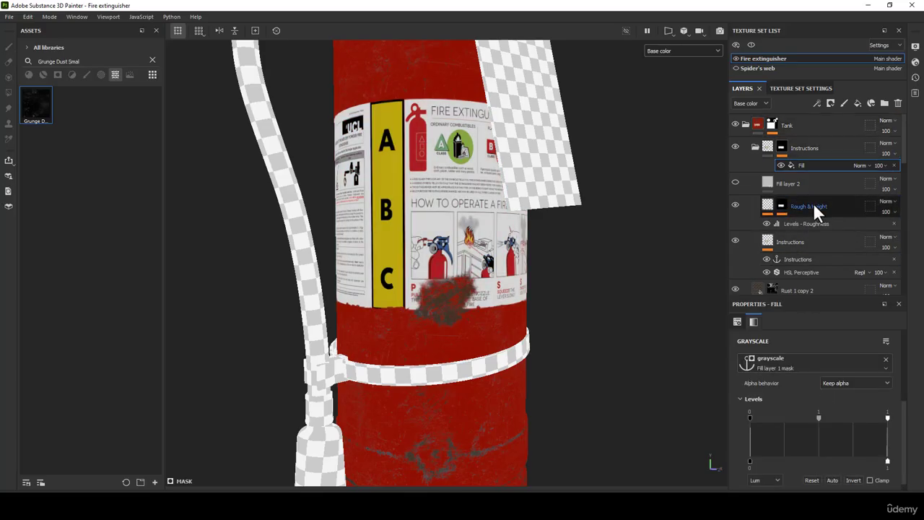
Check the Instructions folder's mask in the mask view, and return the viewport to the material view.
scroll(491, 273, "up", 3)
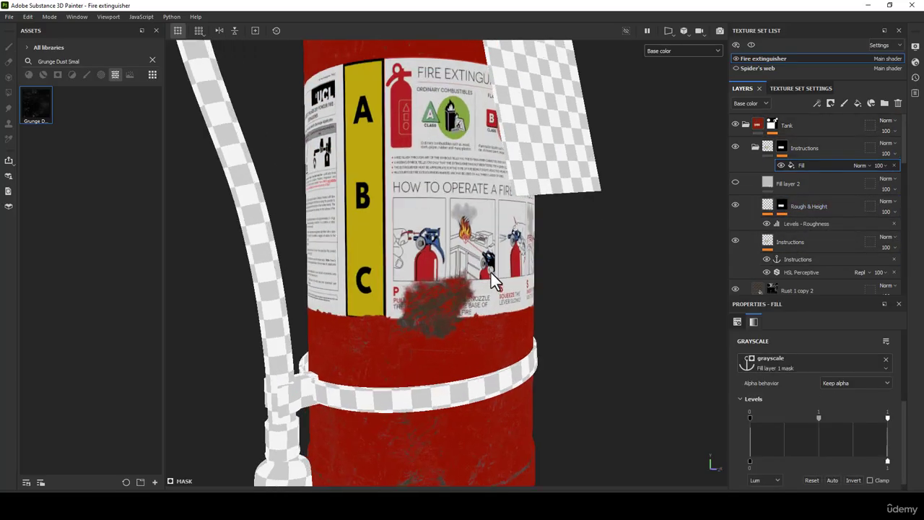
key("m")
scroll(492, 273, "down", 3)
left_click(783, 143)
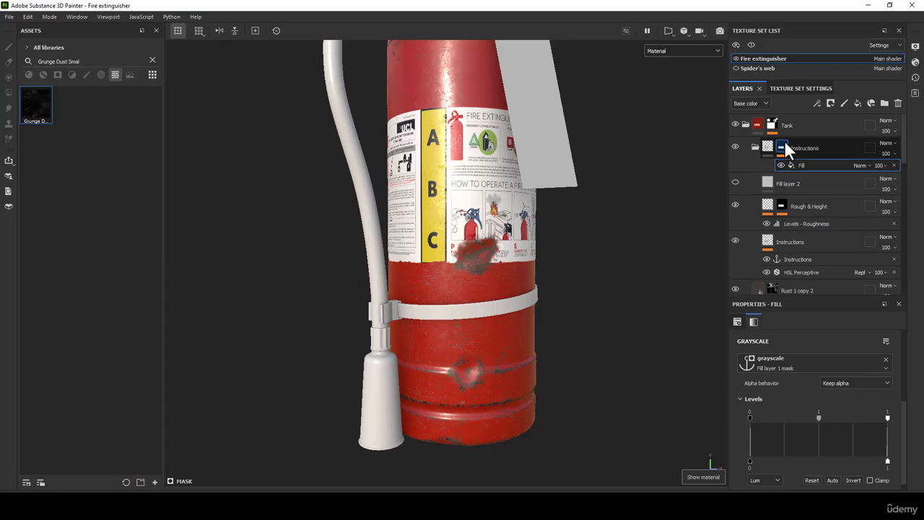
left_click(664, 52)
left_click(672, 149)
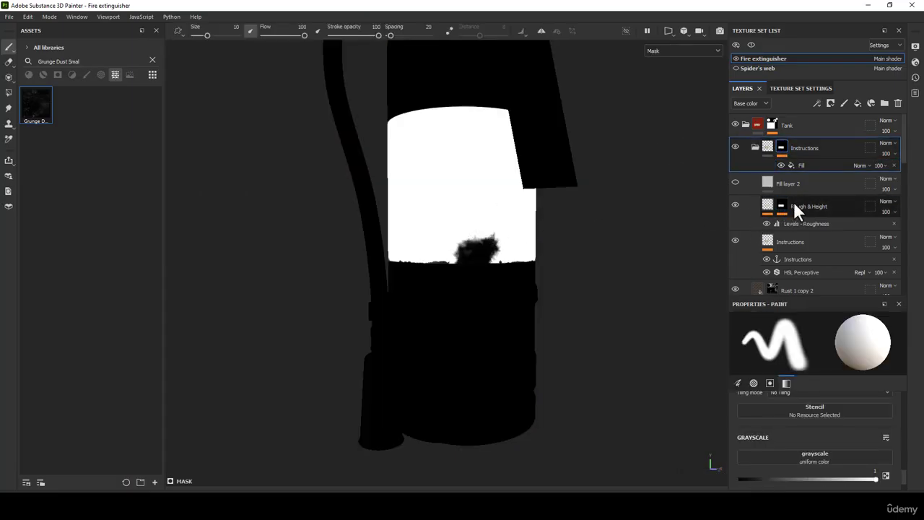
scroll(522, 197, "up", 2)
key("m")
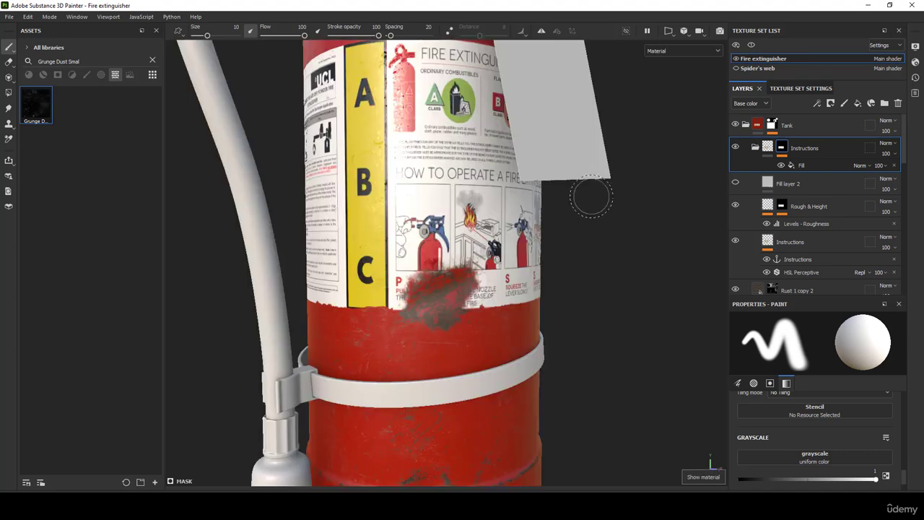
Toggle the visibility of Fill layer 2 to test the folder mask, leaving the layer shown.
left_click(737, 181)
left_click(737, 181)
left_click(737, 181)
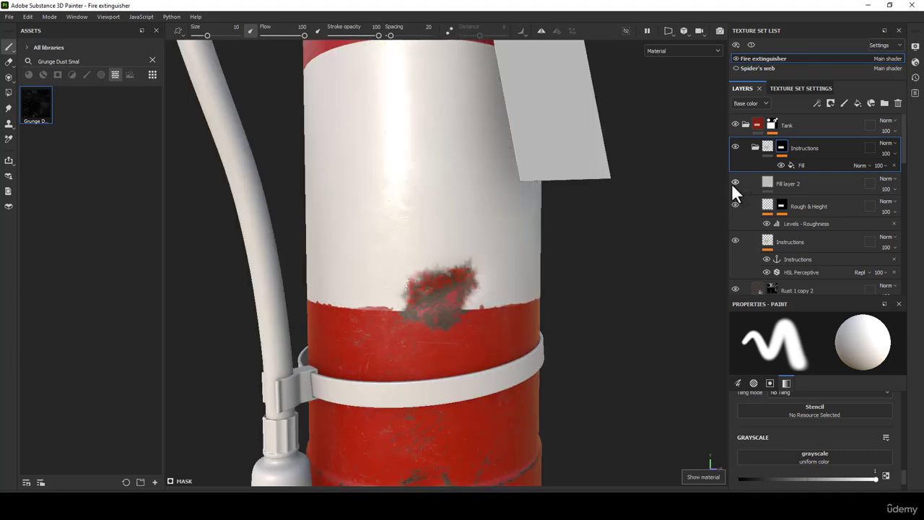
scroll(828, 413, "down", 1)
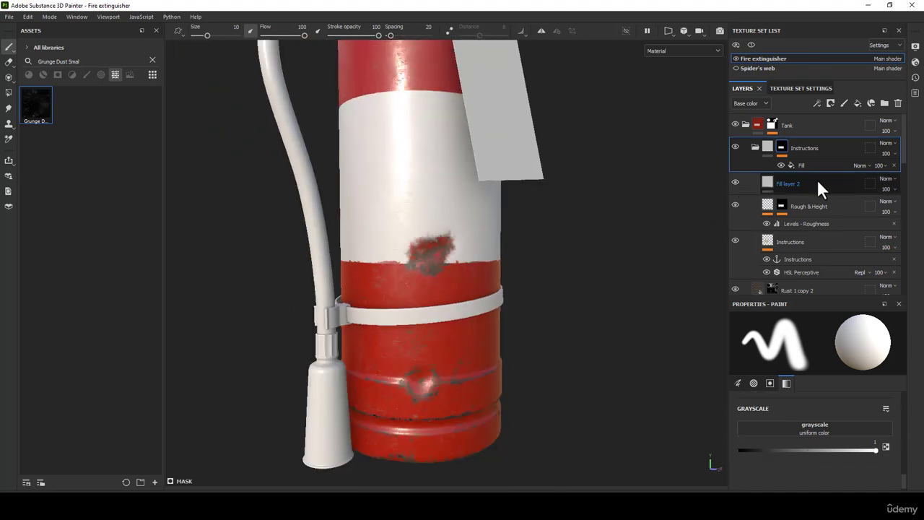
Enlarge the properties area and select the content of Fill layer 2.
left_click_drag(817, 296, 824, 219)
scroll(825, 395, "up", 5)
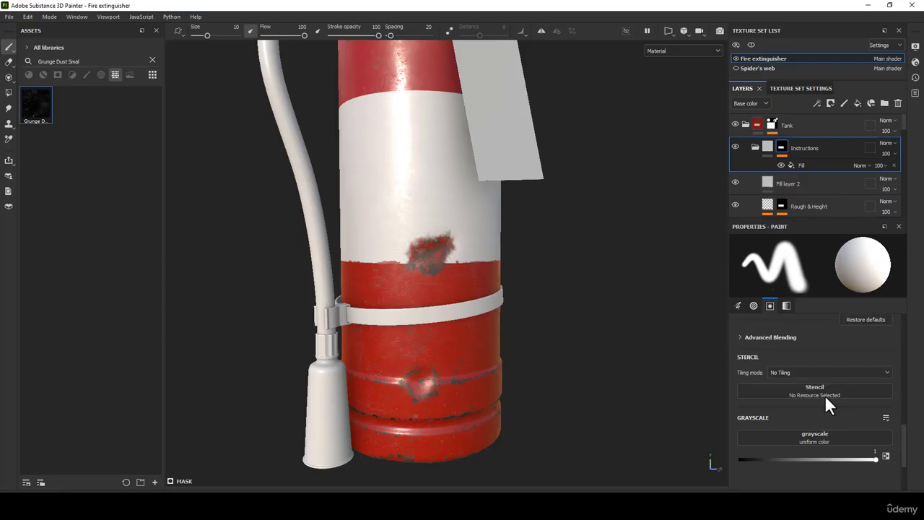
scroll(449, 133, "up", 1)
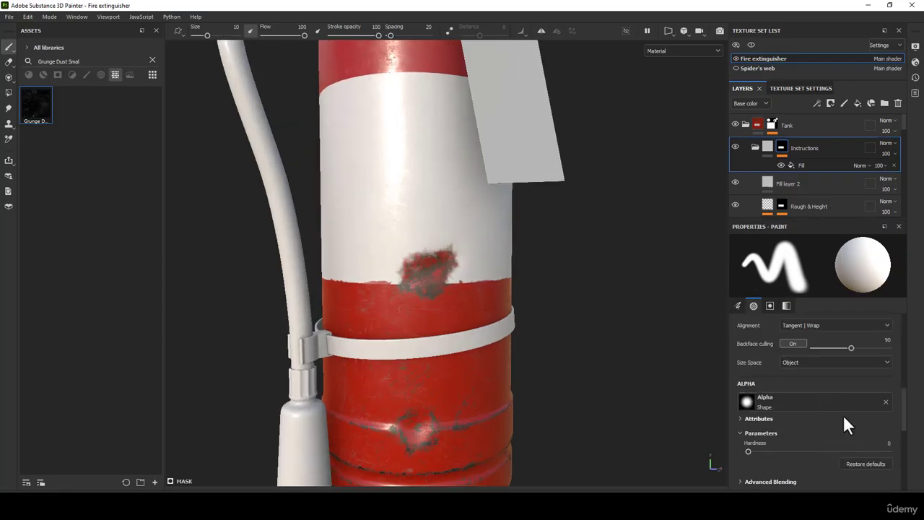
scroll(843, 414, "up", 3)
left_click(773, 183)
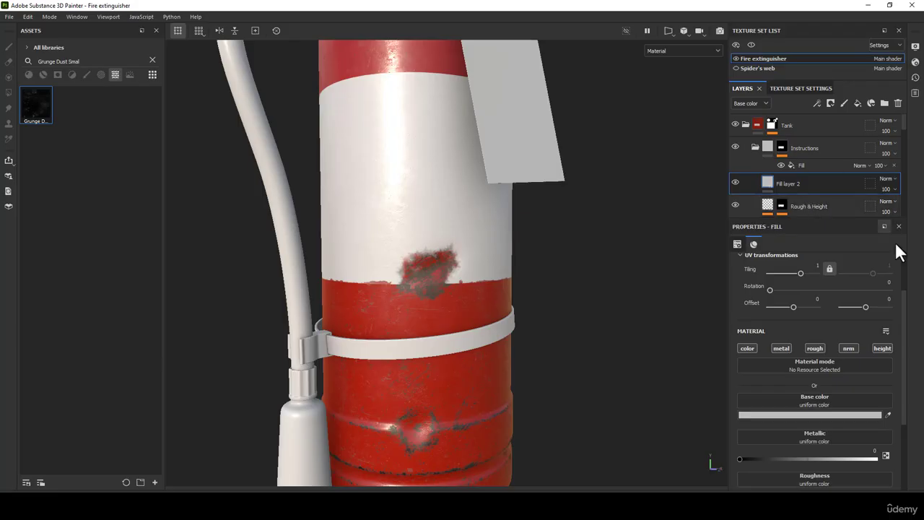
Copy the name of the Roughness Variations layer below the Instructions folder and rename Fill layer 2 as "Roughness Variations".
left_click(756, 147)
double_click(821, 206)
key("ctrl+c")
right_click(821, 206)
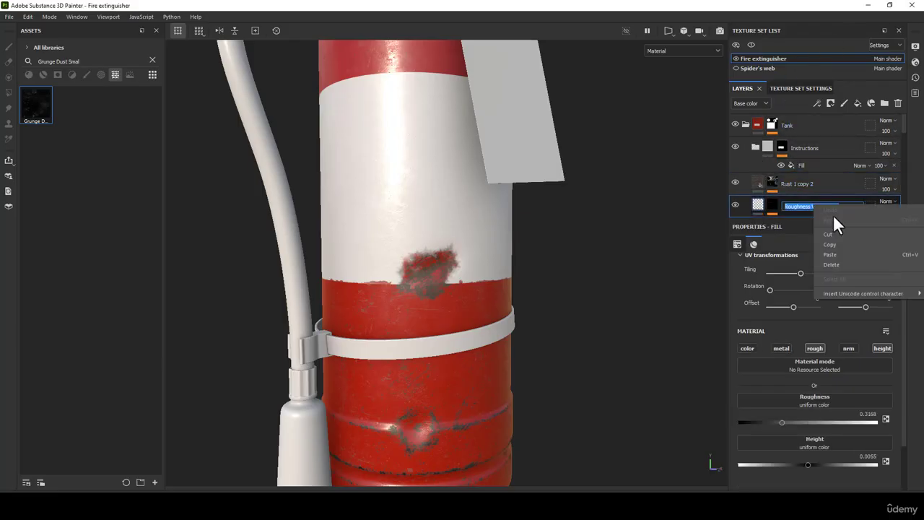
left_click(830, 242)
left_click(758, 146)
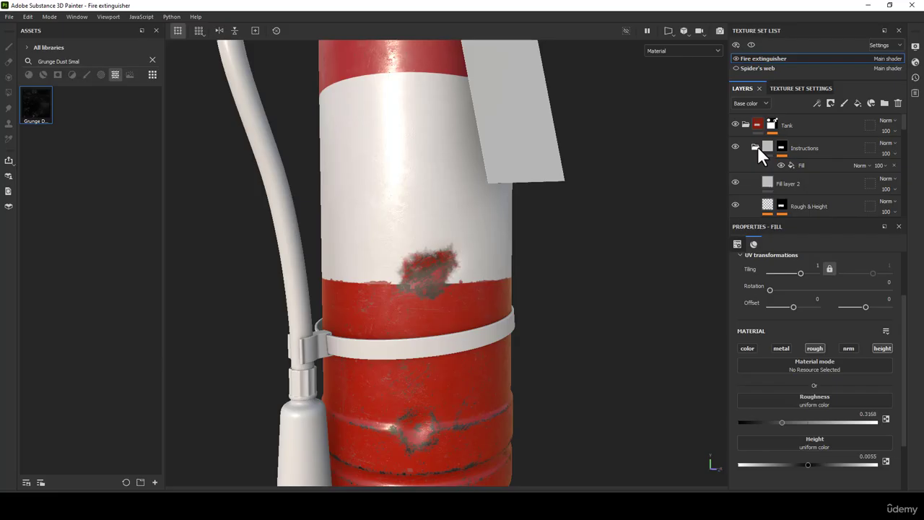
double_click(789, 183)
key("ctrl+v")
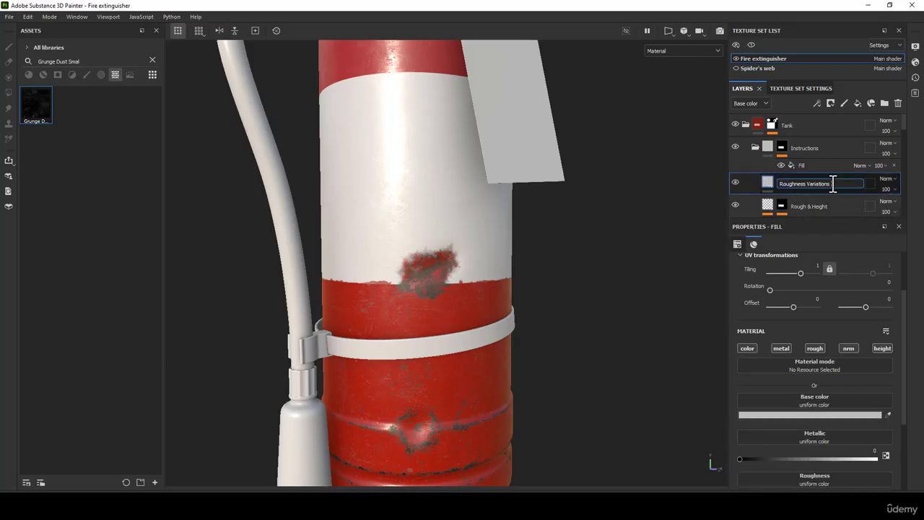
key("BackSpace")
key("Return")
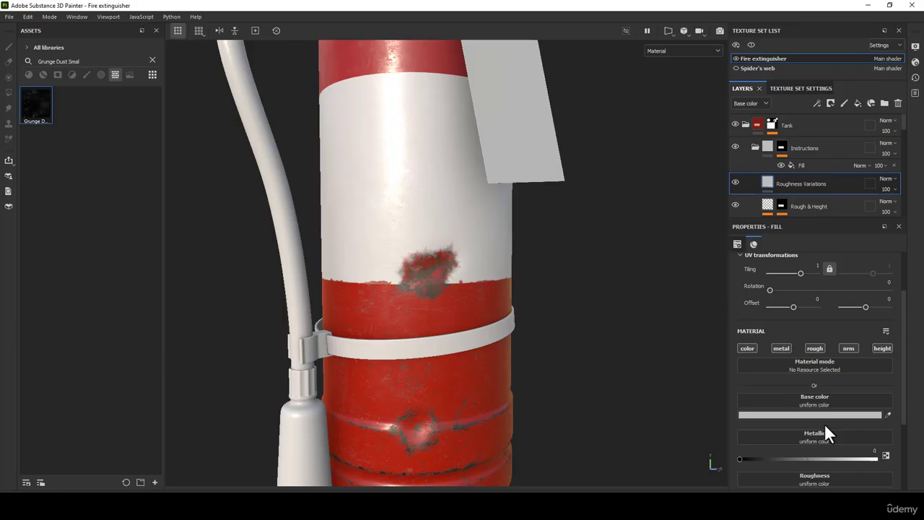
Turn off the color, metal, normal and height channels of the Roughness Variations layer, keeping only roughness.
left_click(751, 349)
left_click(776, 348)
left_click(854, 348)
left_click(881, 349)
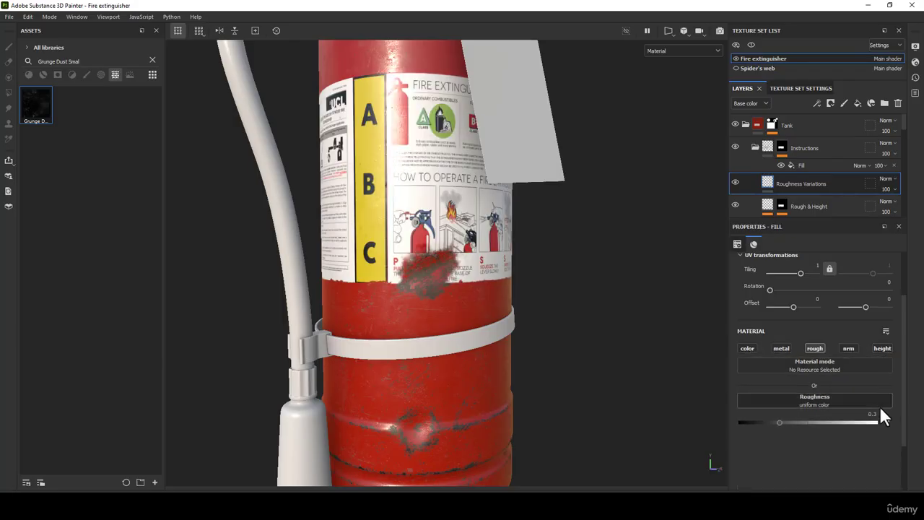
right_click(778, 184)
left_click(803, 201)
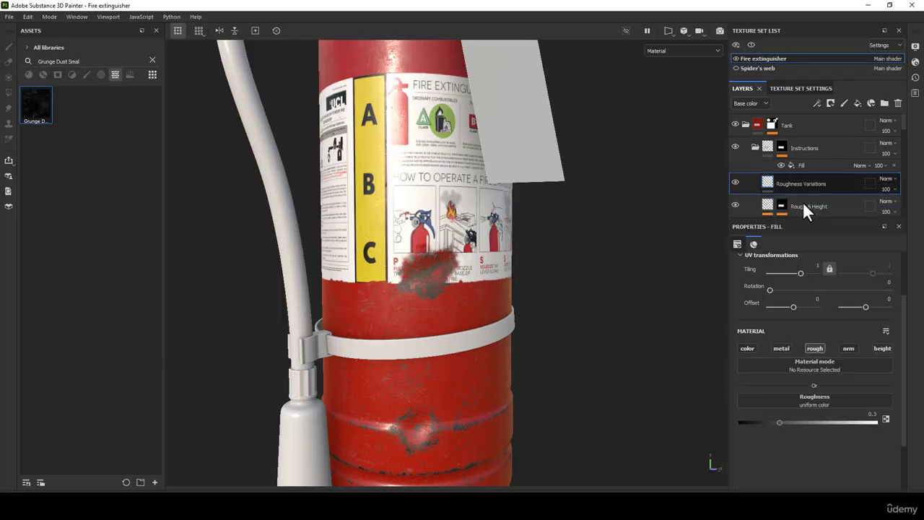
Add a black mask with a Dirt generator to the Roughness Variations layer in the Instructions folder.
right_click(791, 184)
left_click(817, 310)
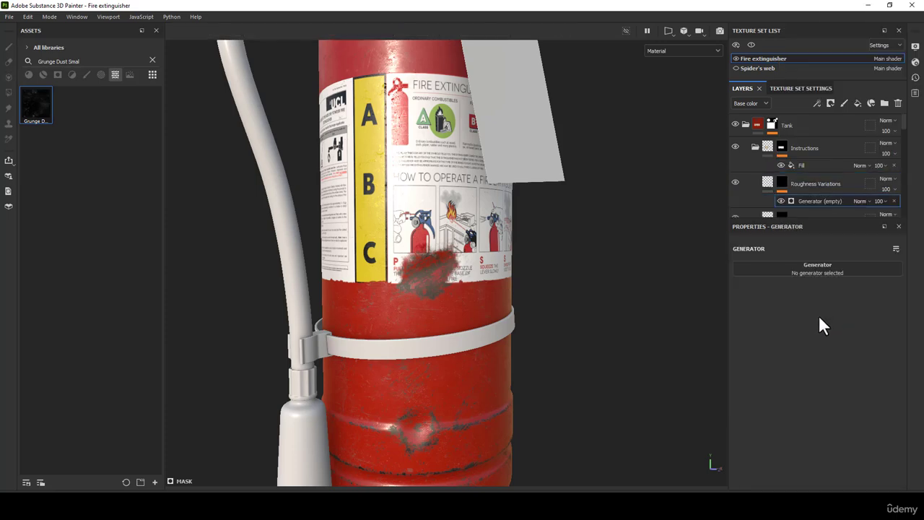
left_click(809, 274)
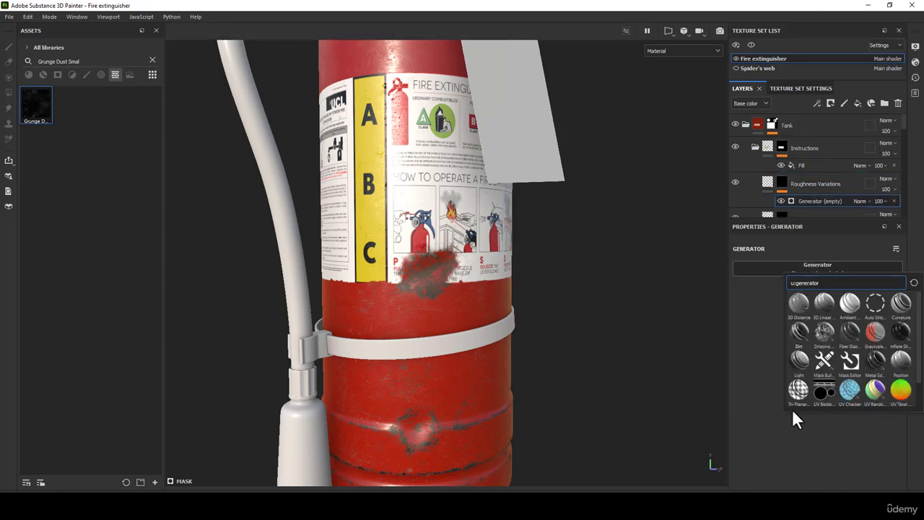
Show only the mask in the viewport and set the generator's Dirt Level to 0.49 and Dirt Contrast to 0.
left_click(682, 50)
left_click(669, 150)
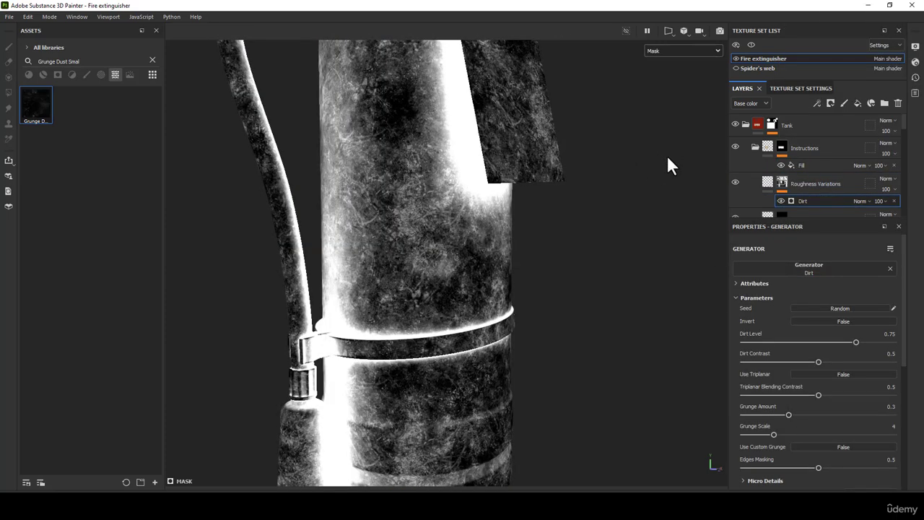
scroll(408, 177, "down", 4)
mouse_move(408, 177)
left_mouse_down("alt")
mouse_move(294, 128)
mouse_move(397, 148)
left_mouse_up("alt")
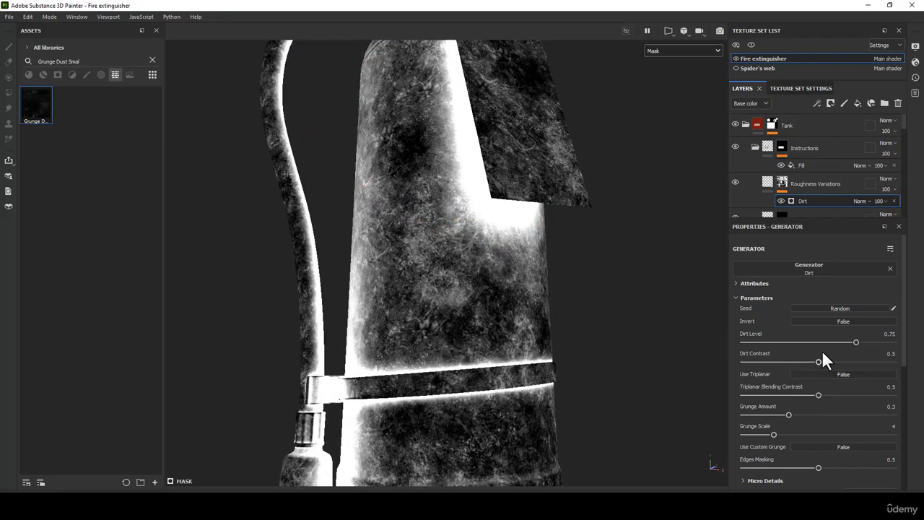
left_click_drag(812, 342, 676, 350)
left_click_drag(853, 342, 817, 344)
Inspect the dirt mask up close and return the viewport to the full material display.
left_click_drag(556, 251, 515, 233, "alt")
scroll(514, 234, "up", 3)
key("m")
scroll(513, 233, "down", 4)
left_click_drag(443, 234, 463, 261, "alt")
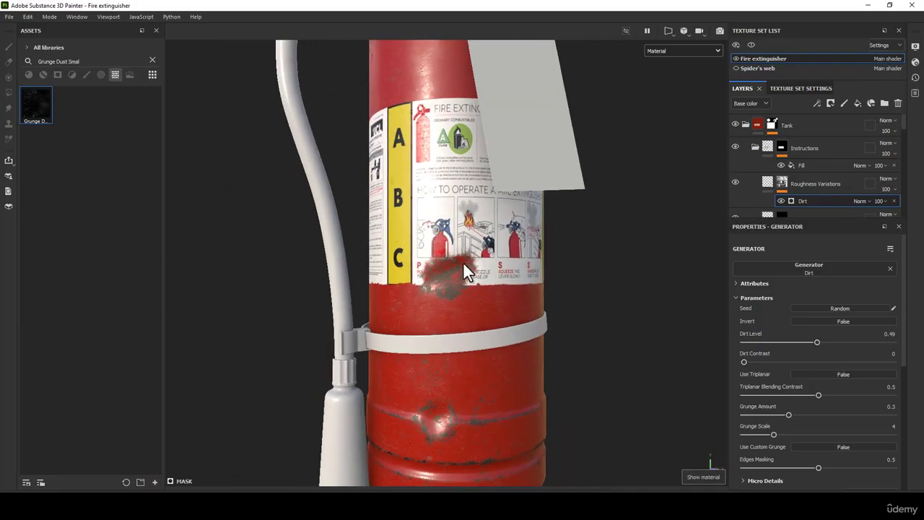
Set the roughness of the Roughness Variations fill to about 0.52.
left_click(765, 181)
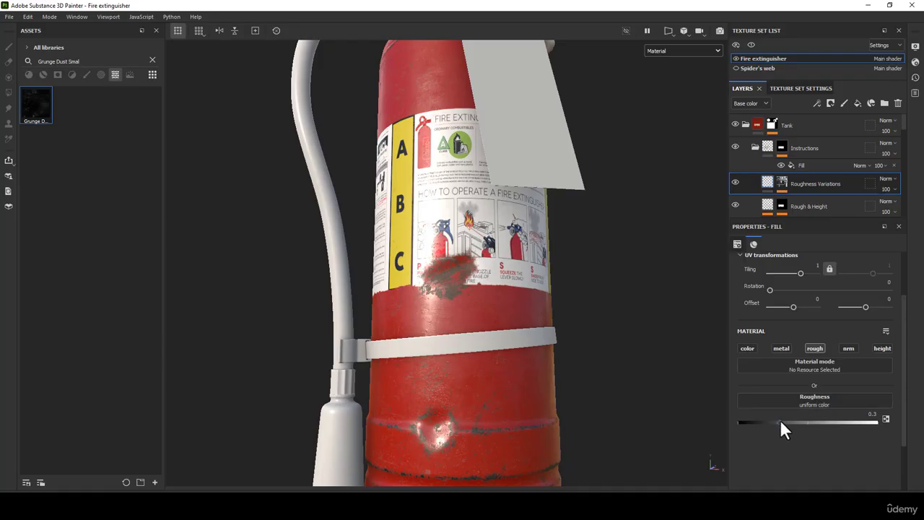
left_click_drag(780, 422, 830, 424)
left_click_drag(830, 424, 811, 425)
Examine the roughness variation on the instruction label from several angles and distances, including the whole extinguisher.
scroll(547, 232, "up", 1)
left_click_drag(455, 217, 504, 191, "alt")
middle_click_drag(505, 191, 555, 260, "alt")
scroll(482, 70, "down", 3)
left_click_drag(482, 70, 453, 169, "alt")
right_click_drag(453, 169, 567, 406, "alt")
right_click_drag(498, 166, 498, 296, "alt")
left_click_drag(498, 295, 531, 342, "alt")
right_click_drag(531, 343, 462, 124, "alt")
left_click_drag(462, 124, 426, 134, "alt")
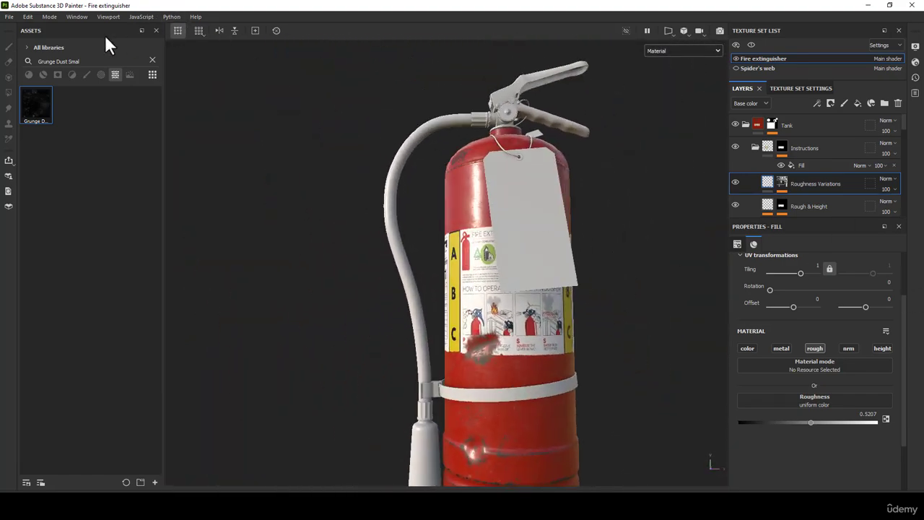
Export the textures of both the Fire extinguisher and Spider's web sets with the existing export settings.
left_click(9, 16)
left_click(47, 145)
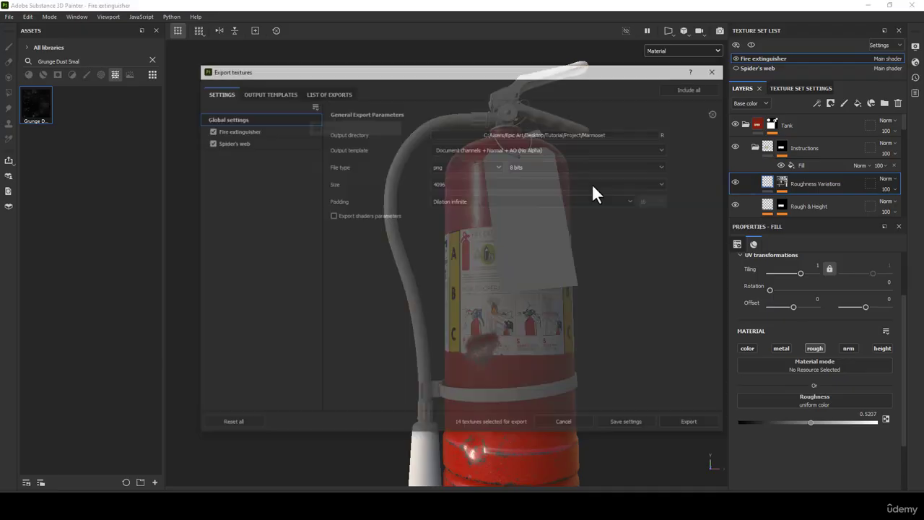
left_click(692, 424)
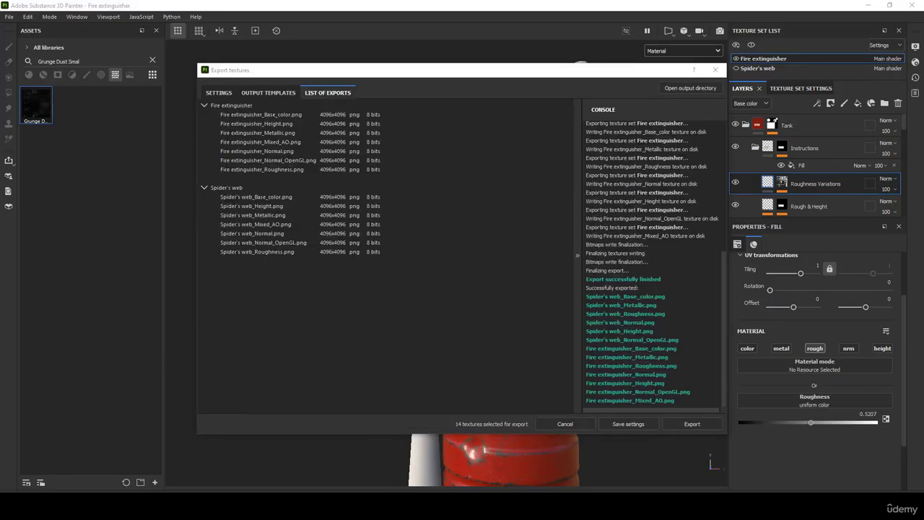
Switch to Marmoset Toolbag and examine the label and tank surface with the newly exported textures under different light reflections.
key("alt+Tab")
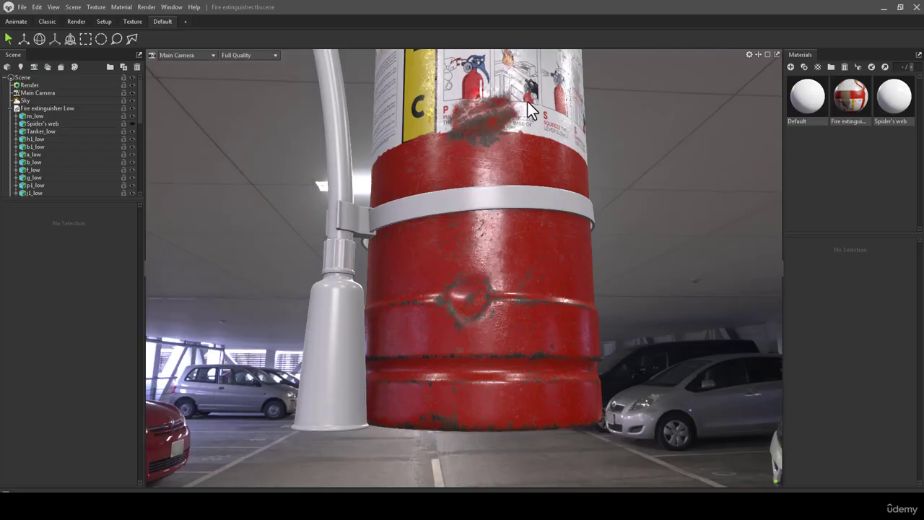
middle_click_drag(527, 102, 497, 278)
scroll(485, 179, "down", 5)
scroll(500, 210, "up", 5)
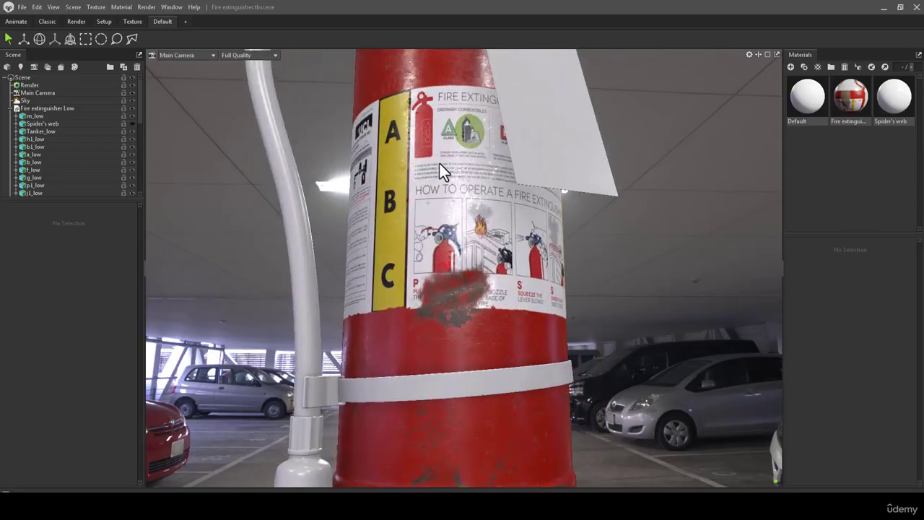
left_click_drag(439, 162, 409, 174)
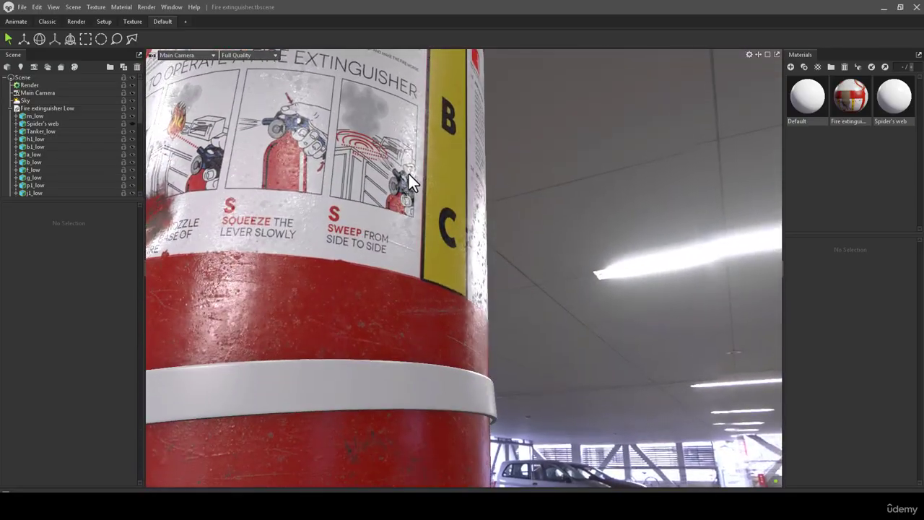
middle_click_drag(409, 174, 479, 173)
right_click_drag(479, 174, 497, 210)
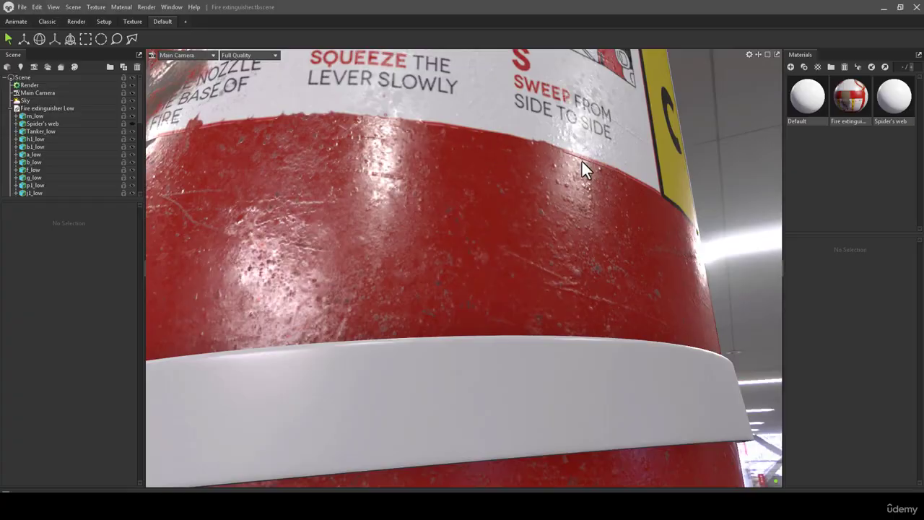
scroll(576, 147, "down", 5)
left_click_drag(567, 134, 482, 221)
scroll(505, 200, "up", 5)
right_click_drag(483, 221, 472, 157)
left_click_drag(472, 158, 526, 173)
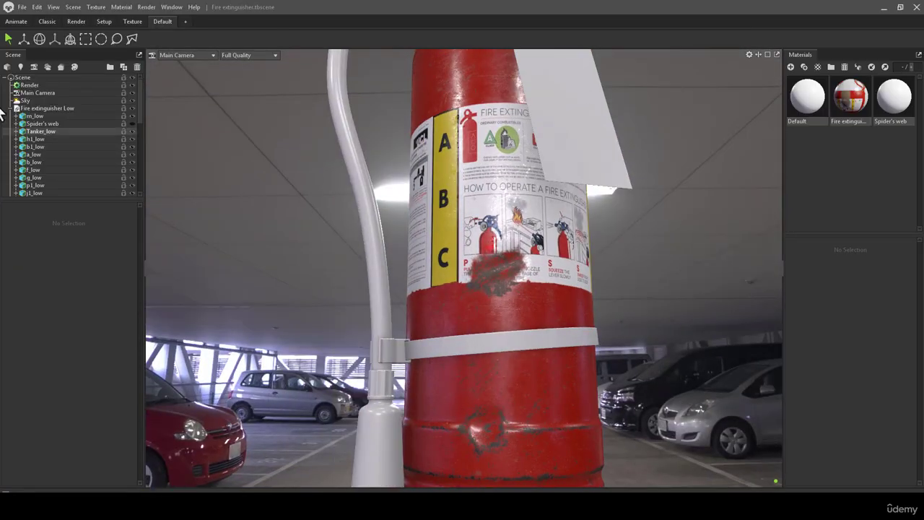
Set the Sky's backdrop mode to Color and choose black (000000) as the background color.
left_click(26, 100)
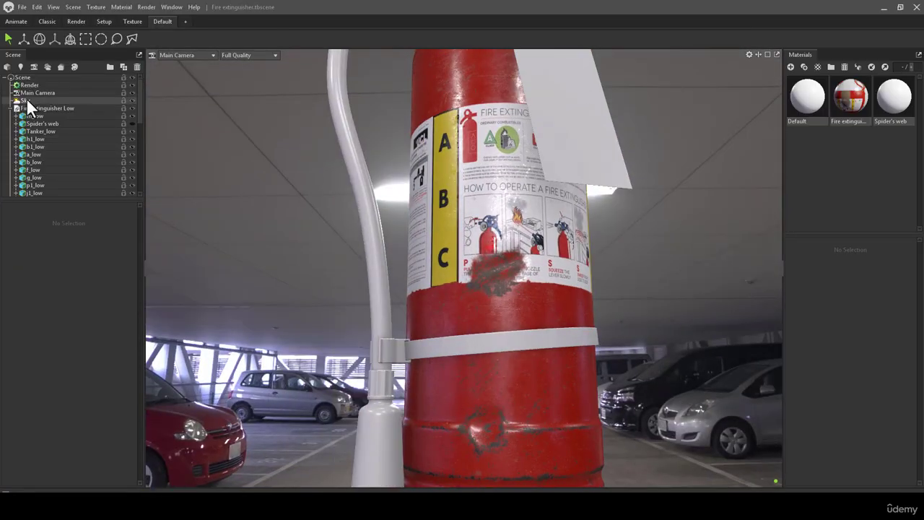
left_click(42, 376)
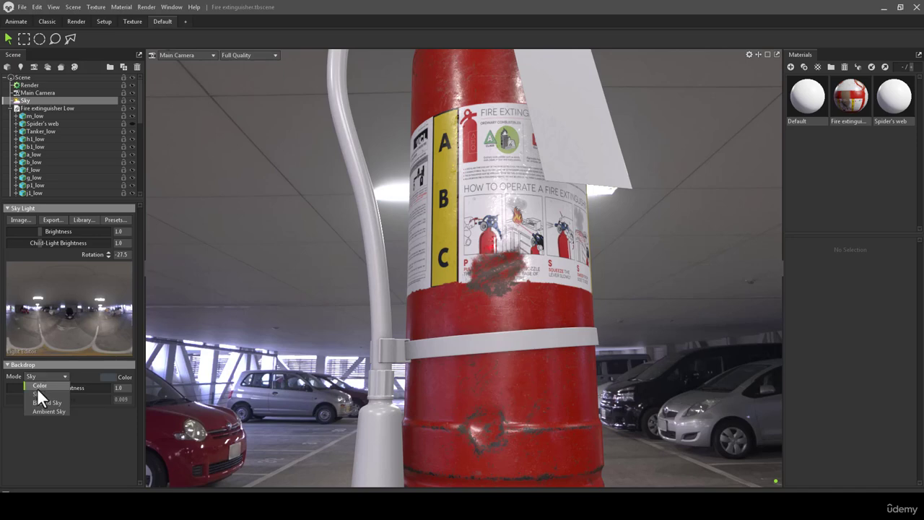
left_click(37, 389)
left_click(108, 377)
left_click(351, 316)
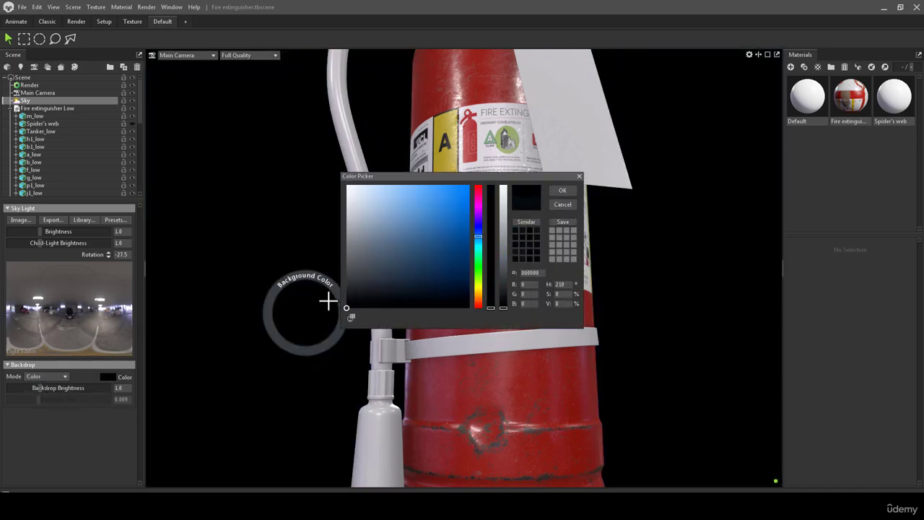
left_click(320, 309)
left_click(562, 190)
Examine the extinguisher from all sides against the black backdrop, including the tank's back up close.
scroll(540, 217, "down", 5)
left_click_drag(539, 179, 439, 262)
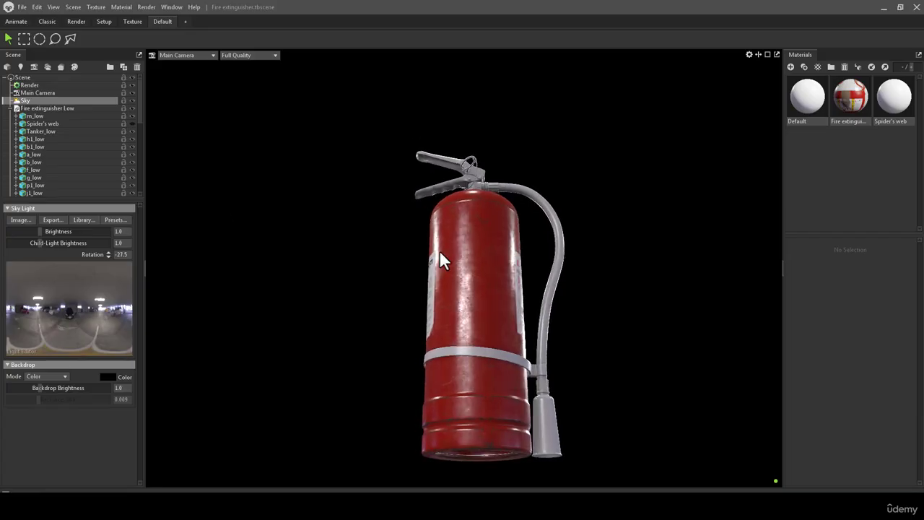
scroll(495, 303, "up", 5)
left_click_drag(495, 288, 503, 367)
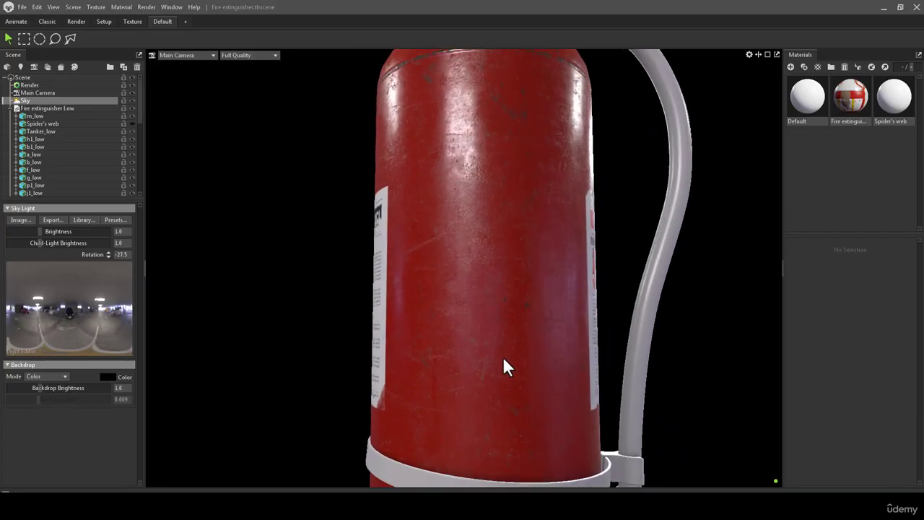
scroll(490, 303, "down", 5)
left_click_drag(485, 222, 513, 423)
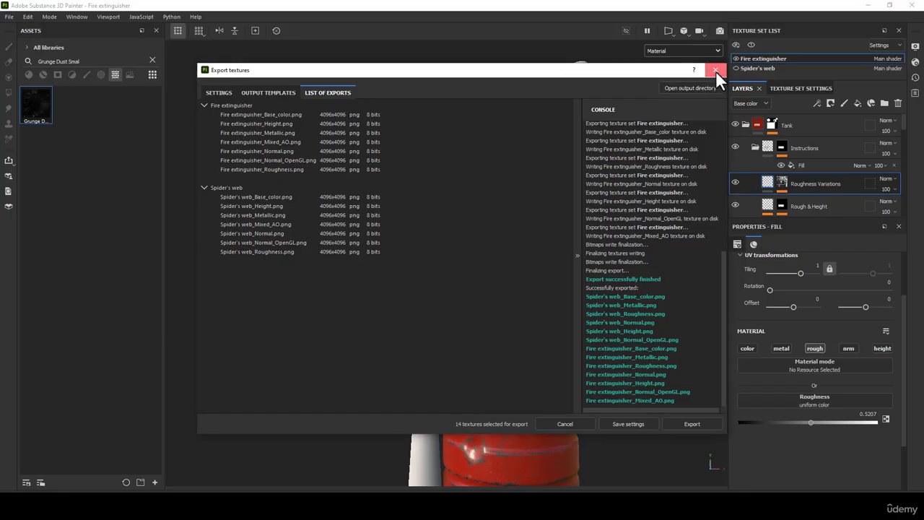
Return to Substance 3D Painter, close the texture export dialog and collapse the Instructions folder.
left_click(715, 70)
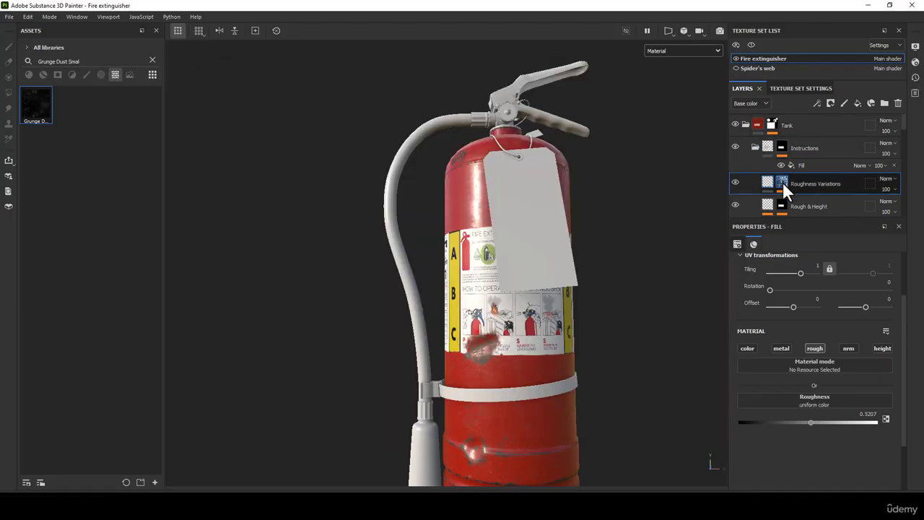
left_click(757, 146)
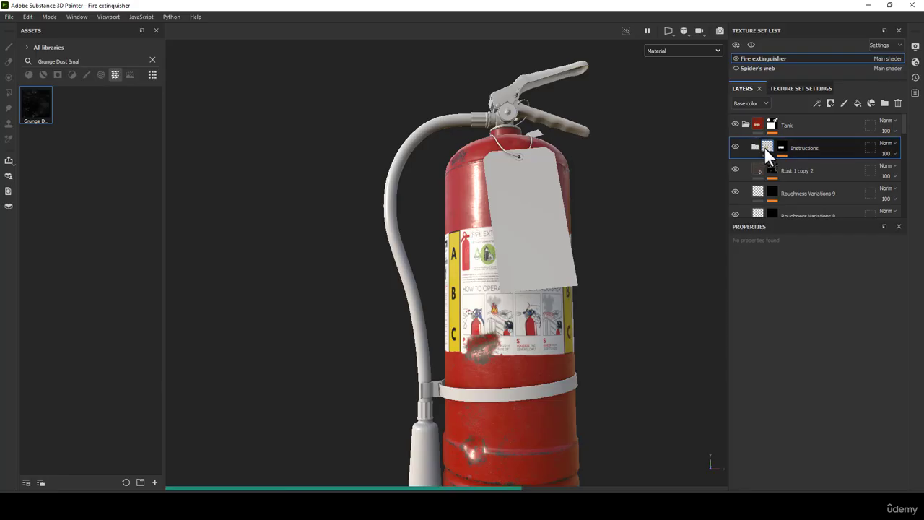
middle_click_drag(519, 208, 514, 200)
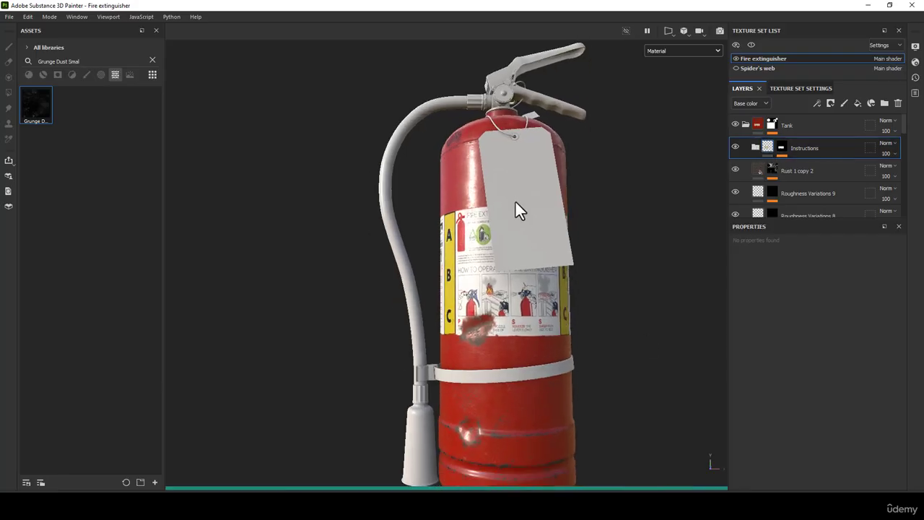
Add a fill layer with a black mask above the Instructions folder.
left_click(857, 103)
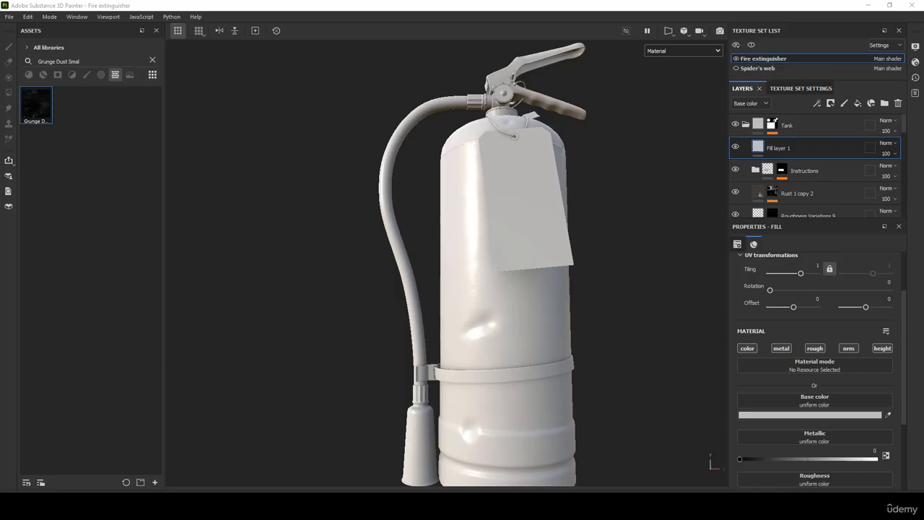
right_click(775, 146)
left_click(814, 18)
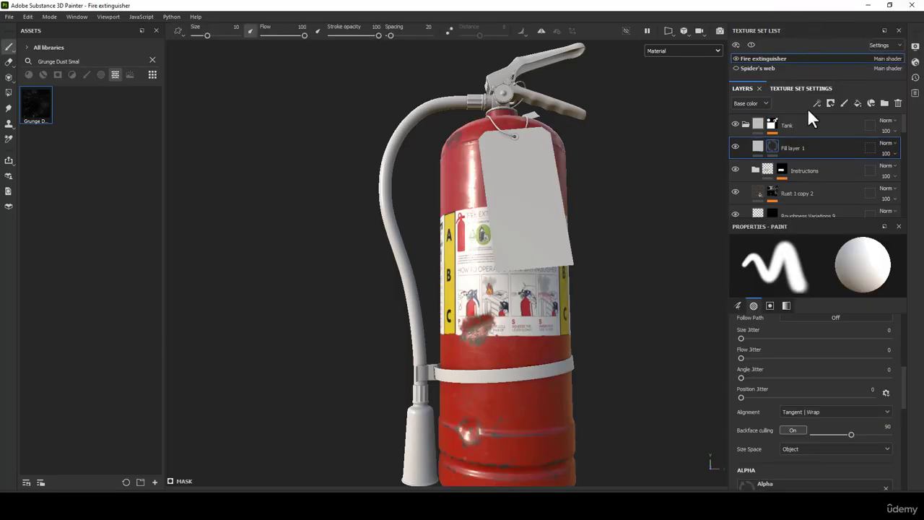
Rename the new fill layer as "Number 12" and add a paint effect to its mask.
double_click(791, 149)
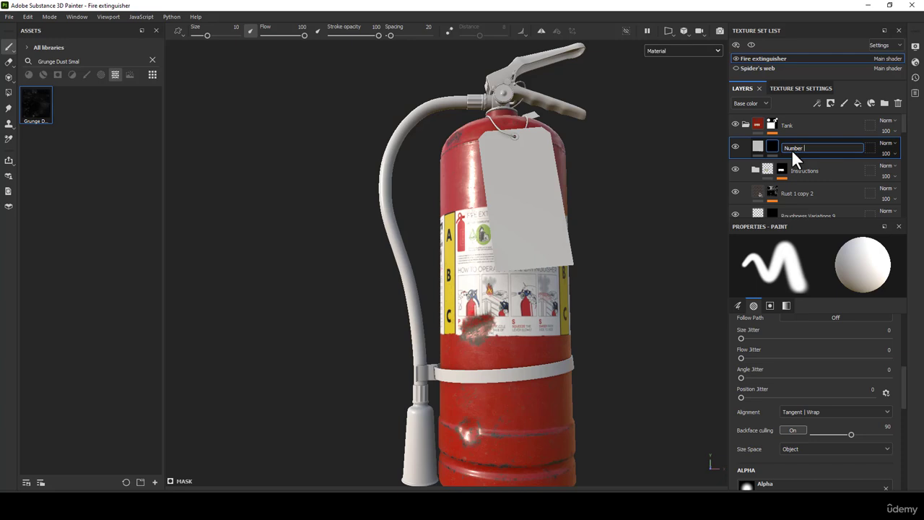
type("Number 12")
key("Return")
right_click(769, 150)
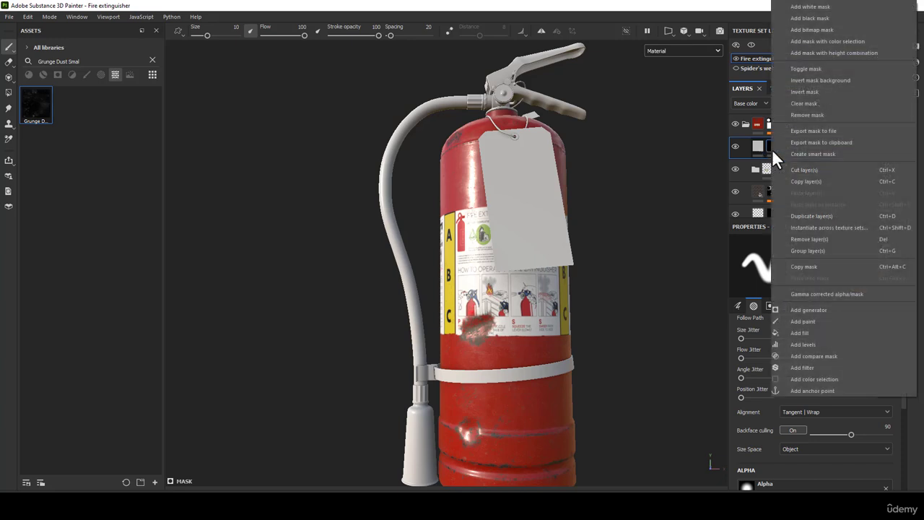
left_click(810, 322)
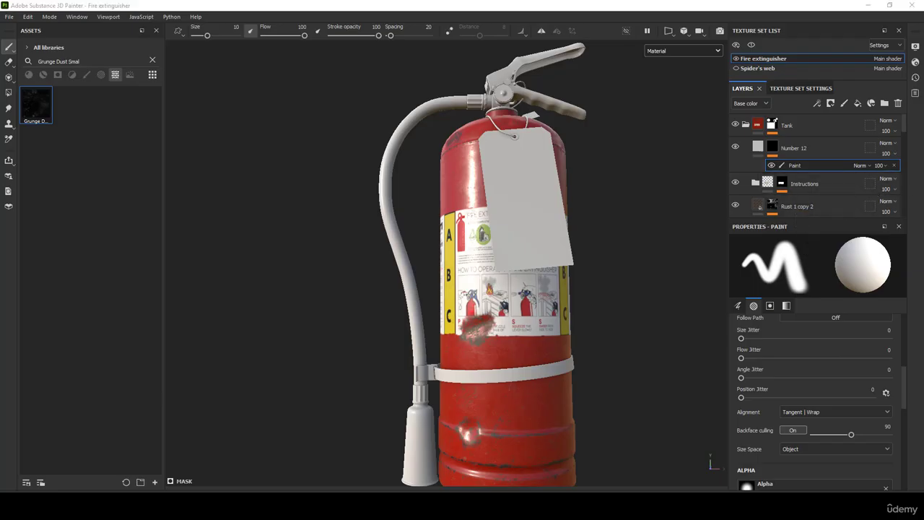
Import Text 3.jpg as an alpha into the project 'Fire extinguisher'.
left_click_drag(2, 141, 60, 150)
left_click(582, 159)
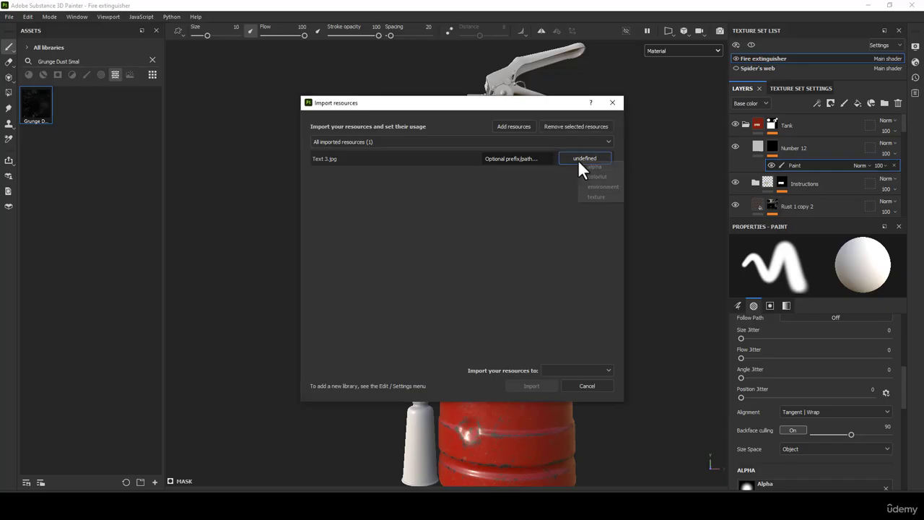
left_click(602, 167)
left_click(585, 370)
left_click(565, 393)
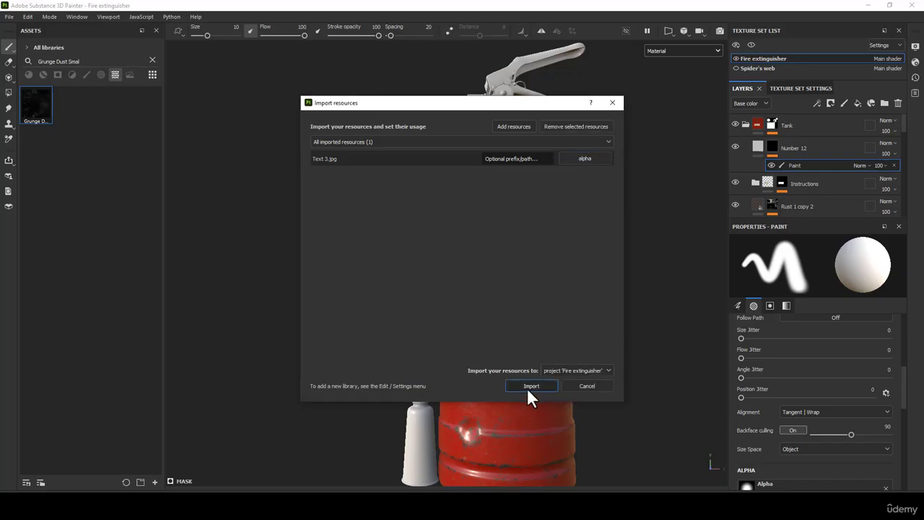
left_click(529, 386)
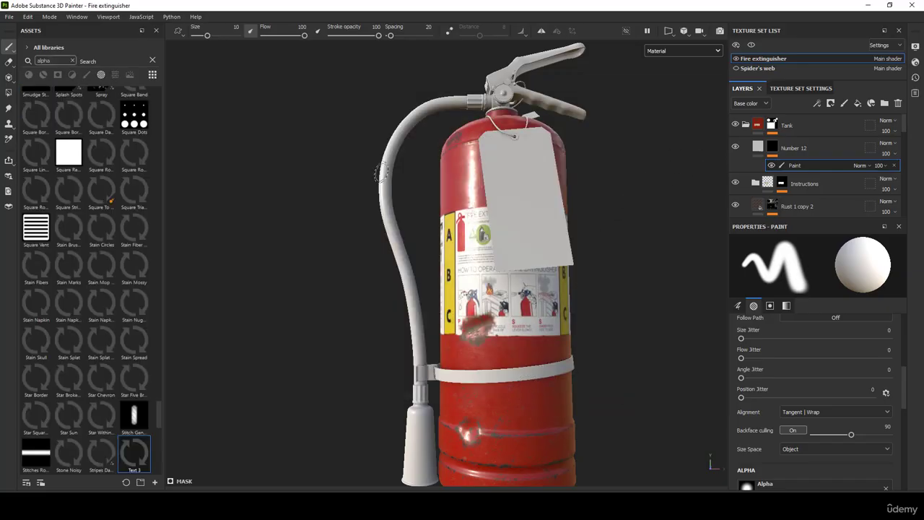
Activate the Projection tool and assign the Text 3 alpha as its grayscale image.
key("3")
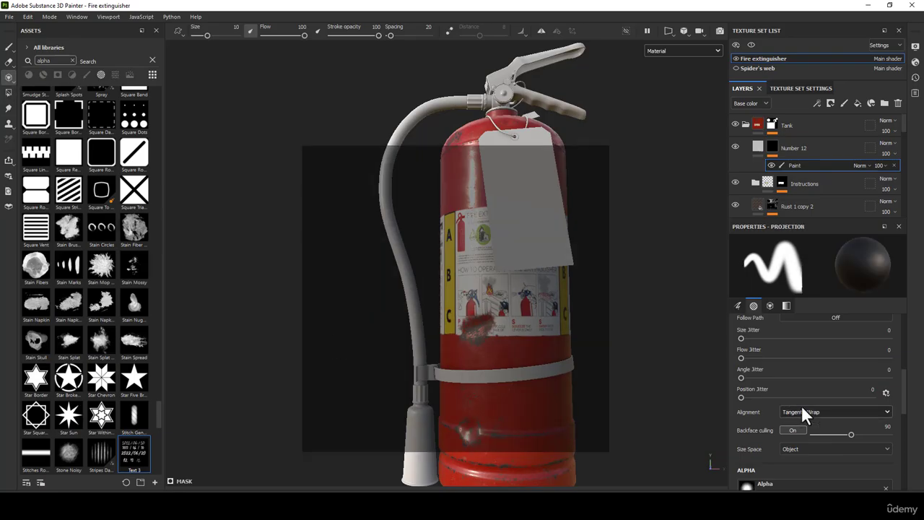
scroll(803, 407, "down", 5)
left_click_drag(127, 451, 804, 351)
Frame the lower tank and enlarge and reposition the Text 3 stencil so its middle 12 sits below the band.
middle_click_drag(538, 289, 477, 272, "alt")
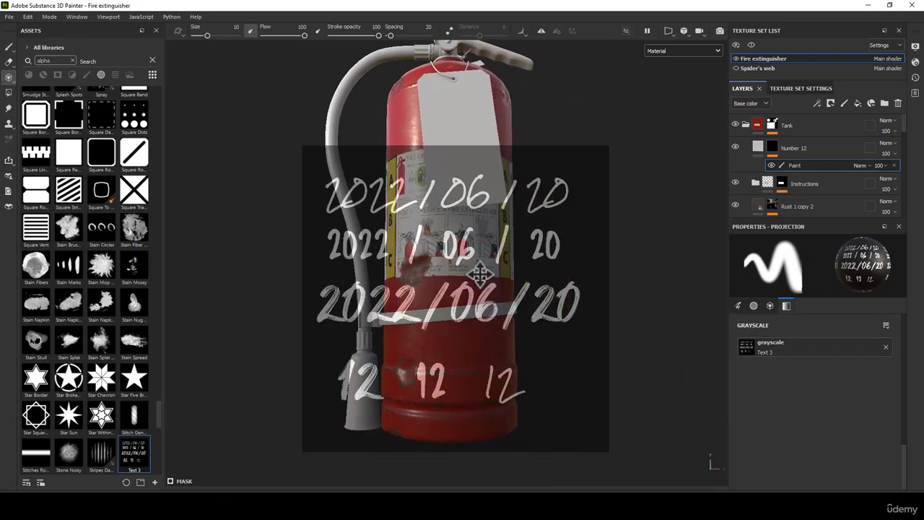
left_click_drag(442, 329, 401, 321, "alt")
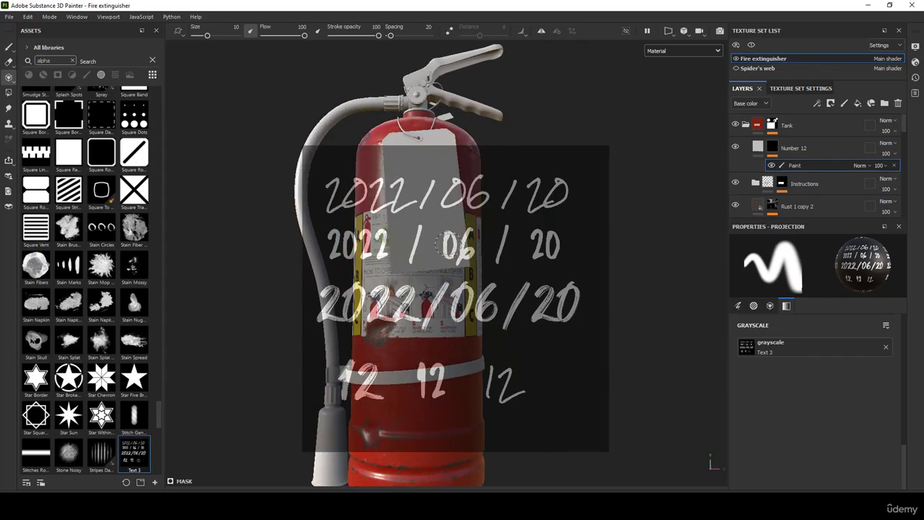
right_click_drag(462, 231, 516, 438, "alt")
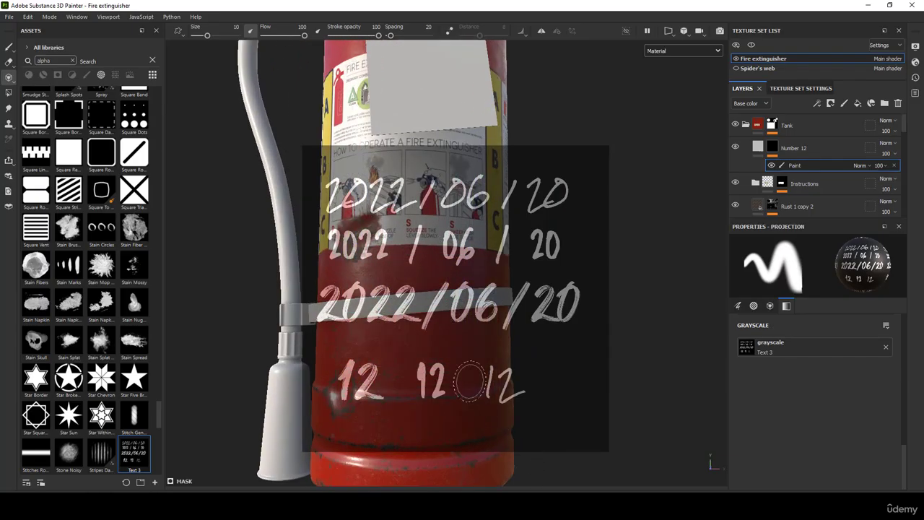
key("s")
left_click_drag(486, 382, 463, 357)
key("s")
right_click_drag(464, 357, 408, 390)
key("s")
left_click_drag(407, 390, 422, 336)
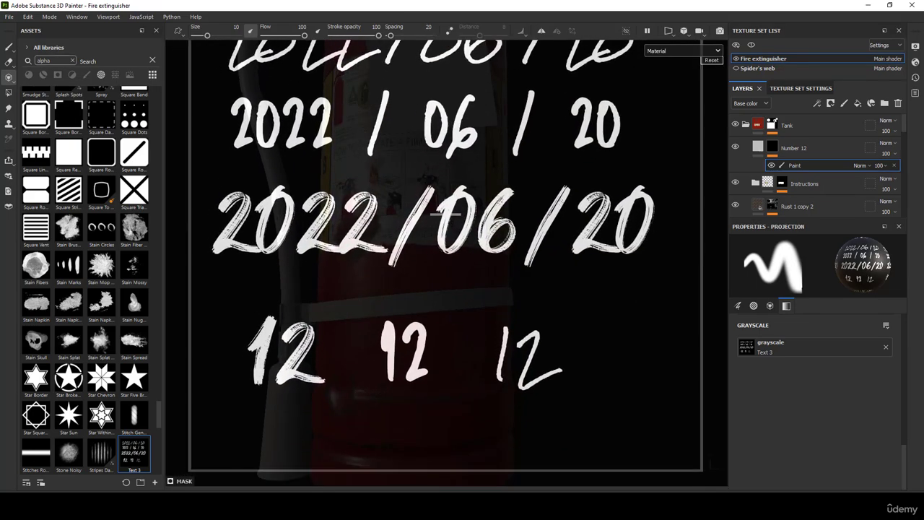
key("s")
right_click_drag(469, 293, 442, 193)
middle_click_drag(428, 372, 433, 367)
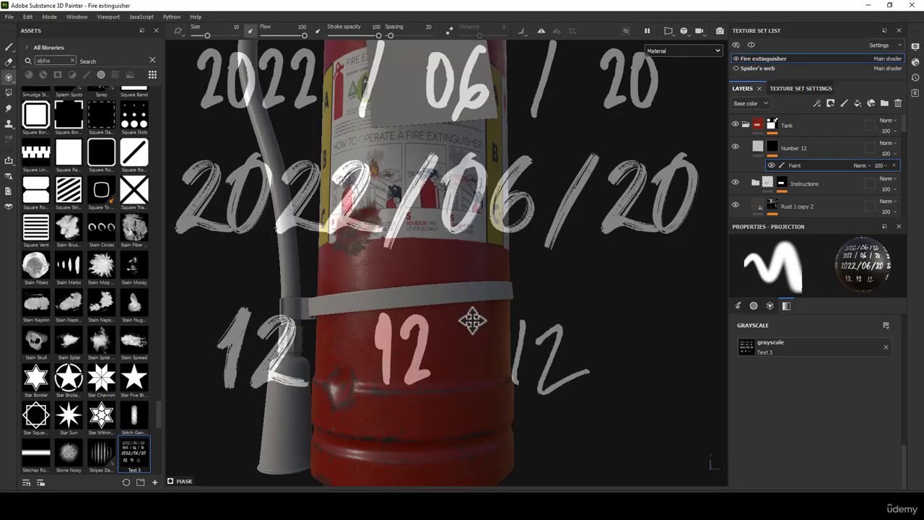
Project the stencil's middle 12 onto the tank below the band and check its placement on the extinguisher.
middle_click_drag(472, 321, 471, 319, "alt")
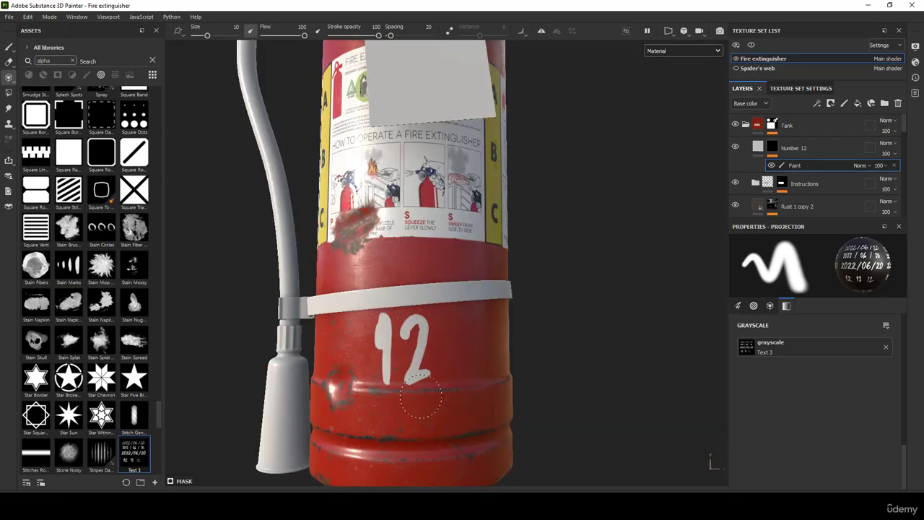
key("s")
left_click(9, 47)
scroll(478, 349, "down", 5)
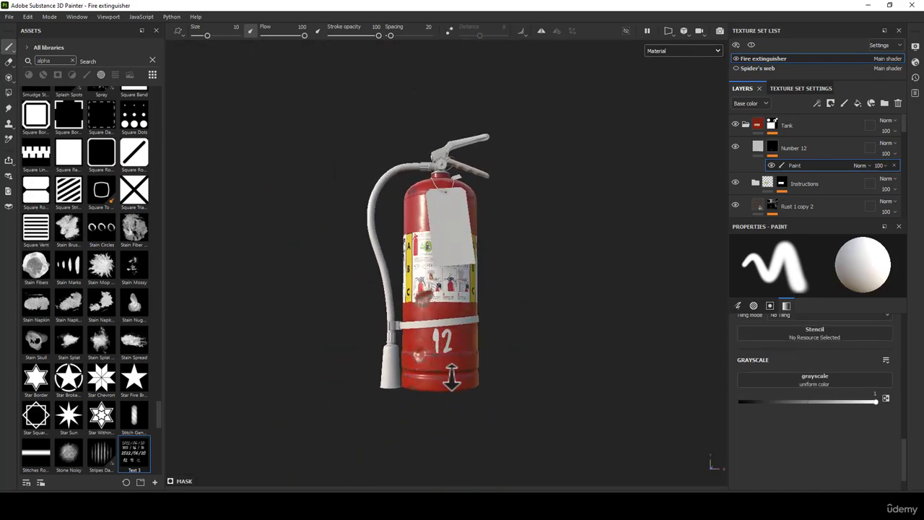
scroll(451, 375, "up", 5)
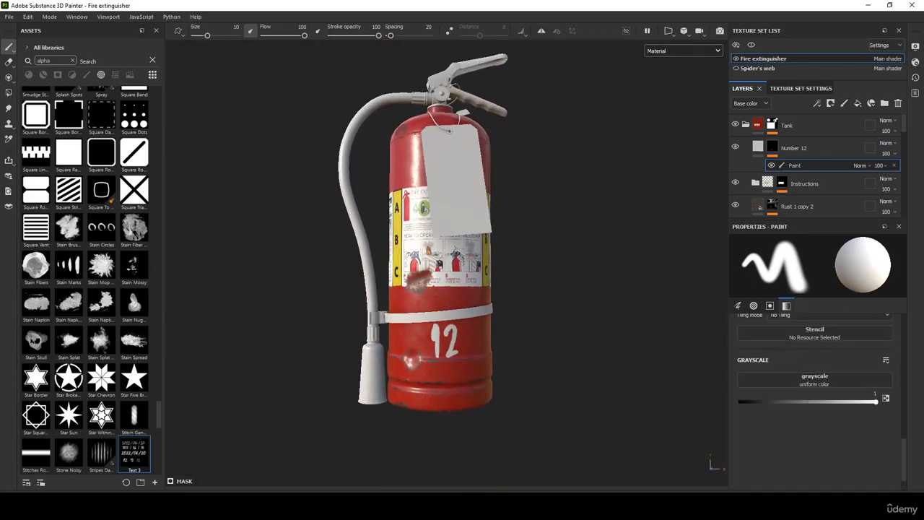
left_click_drag(449, 370, 446, 352, "alt")
scroll(424, 341, "up", 5)
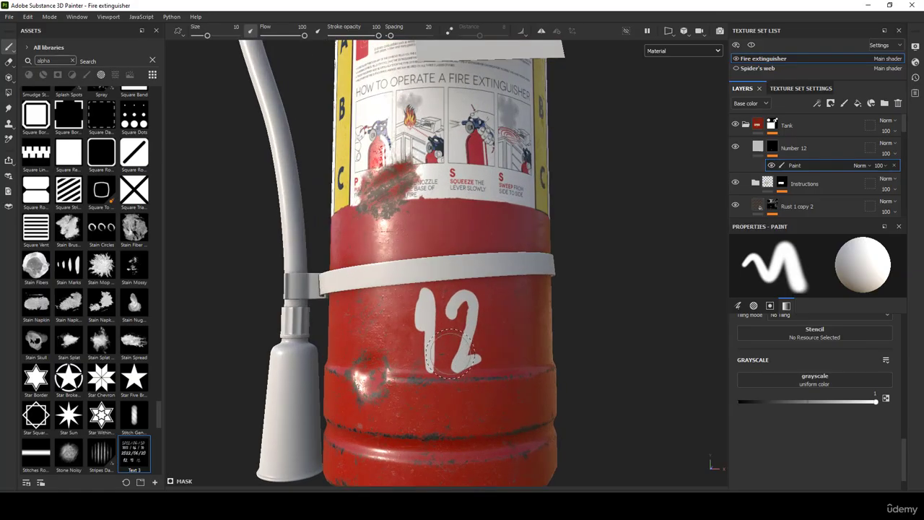
Undo the first projected 12 and realign the tank beneath the projection stencil.
key("x")
left_click(9, 78)
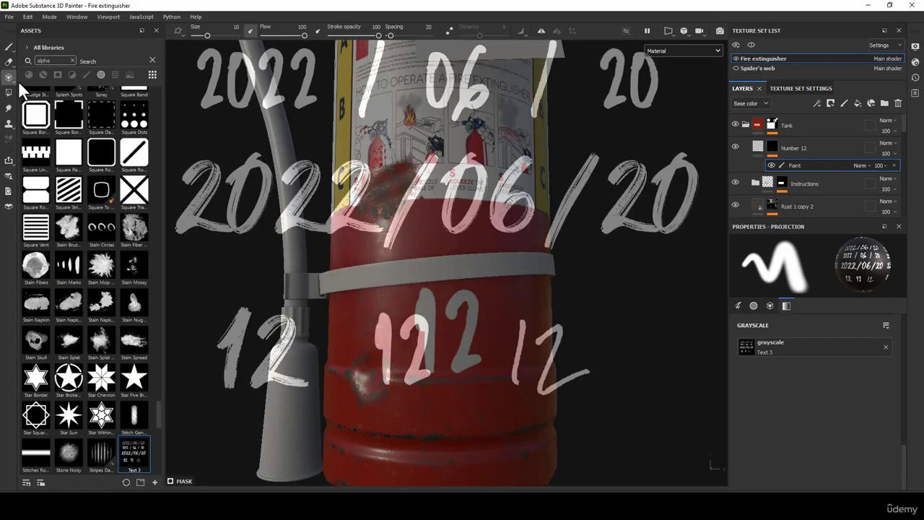
middle_click_drag(471, 302, 450, 290, "alt")
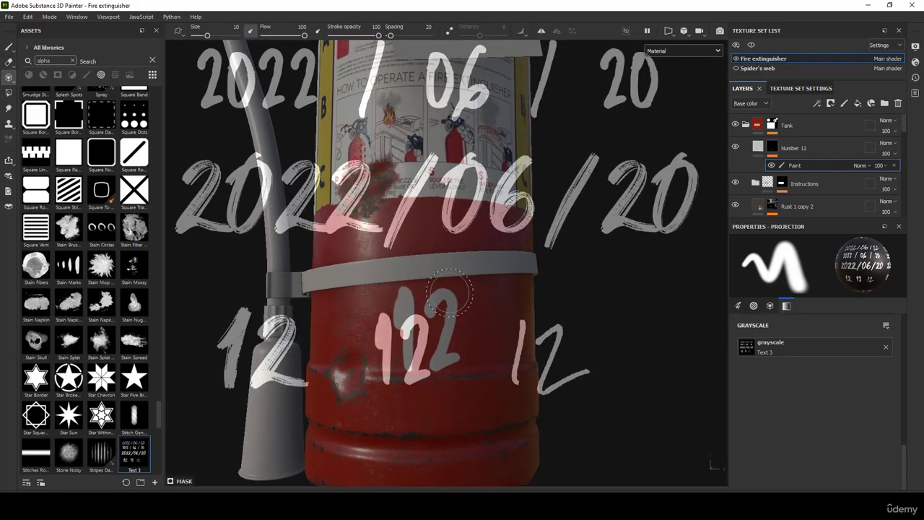
middle_click_drag(420, 333, 423, 346, "alt")
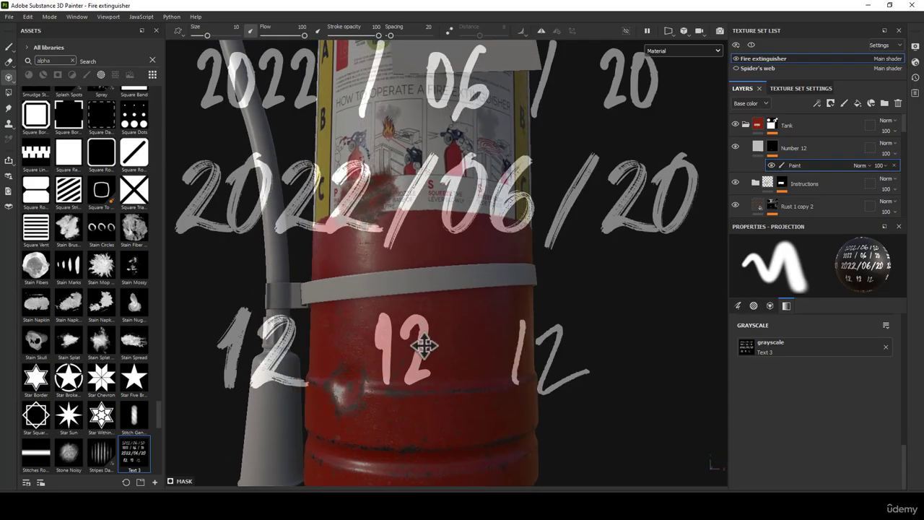
Enlarge the Text 3 stencil slightly and reposition its middle 12 between the band and the upper tank ridge.
right_click_drag(423, 347, 398, 369)
middle_click_drag(398, 369, 428, 320)
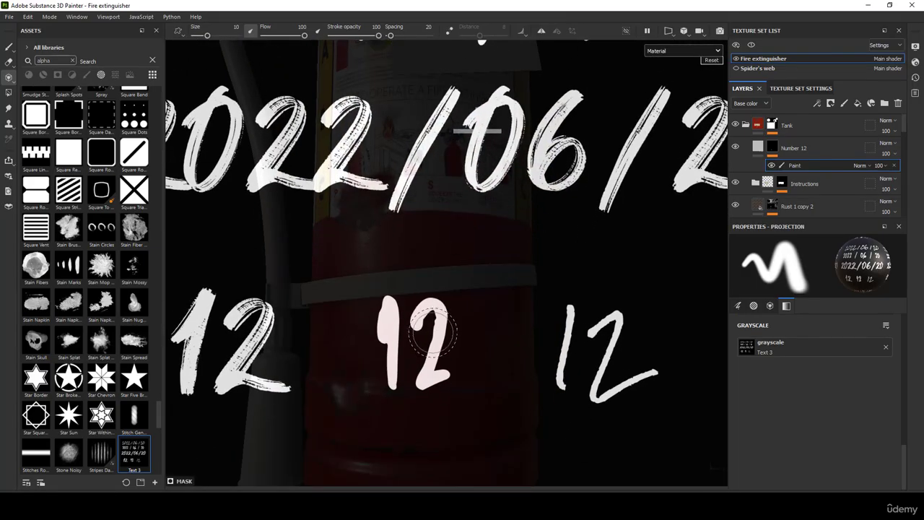
right_click_drag(428, 320, 433, 311)
middle_click_drag(433, 310, 434, 324)
right_click_drag(433, 324, 457, 346)
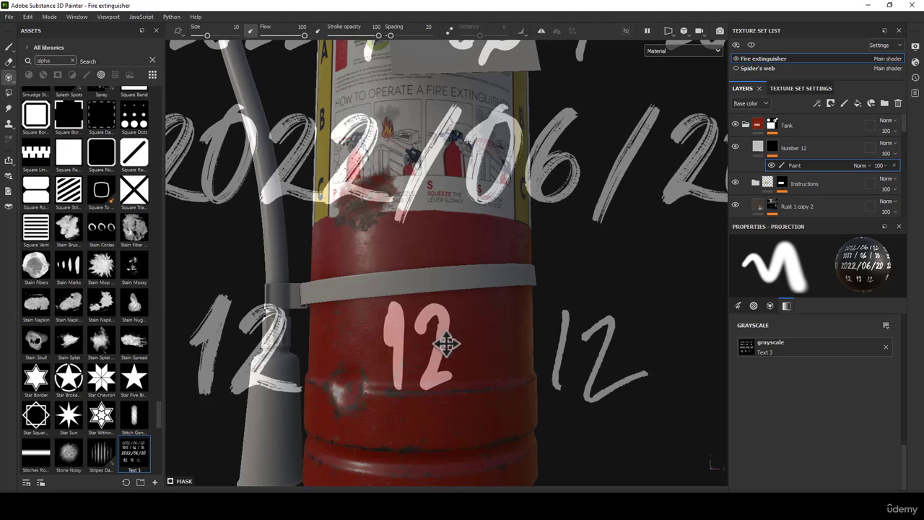
Try projecting the enlarged middle 12 onto the tank, review it up close, and undo it.
left_click_drag(449, 372, 420, 406)
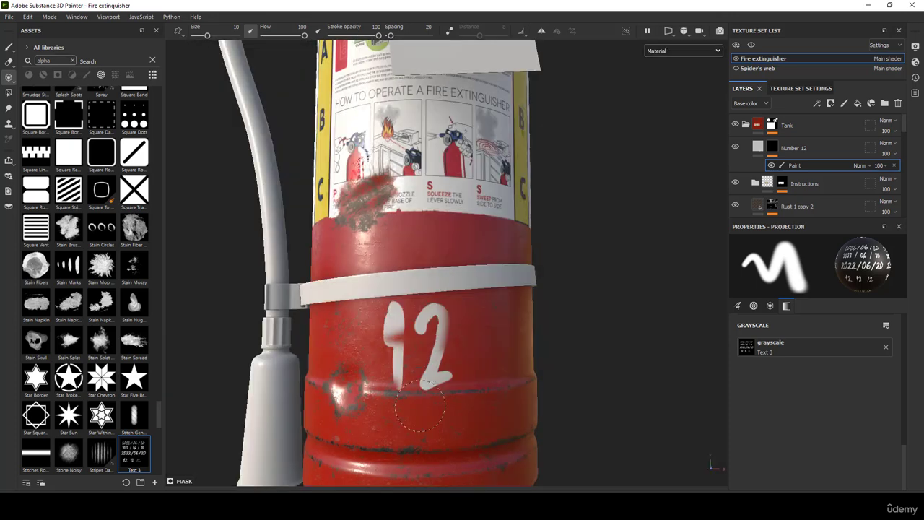
left_click_drag(442, 286, 439, 283)
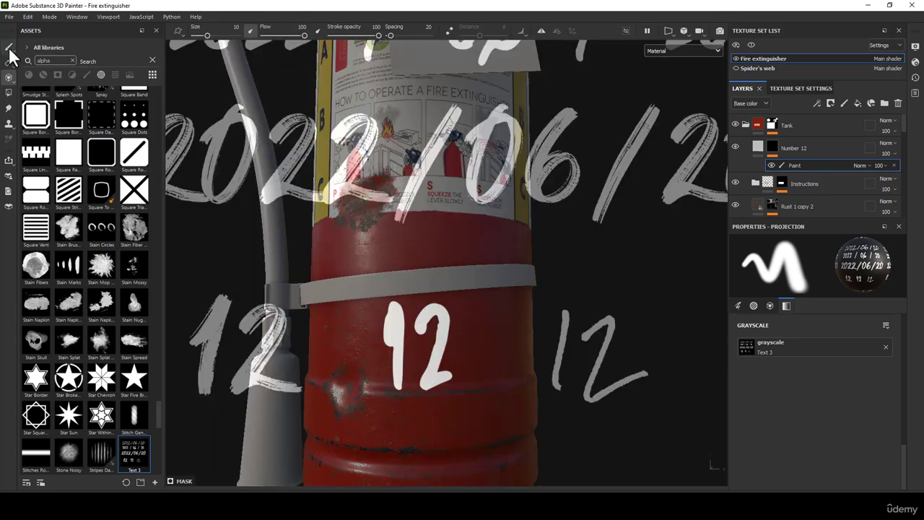
left_click(10, 49)
scroll(375, 301, "down", 6)
mouse_move(389, 308)
left_mouse_down("alt")
mouse_move(455, 310)
mouse_move(405, 301)
left_mouse_up("alt")
scroll(404, 299, "up", 3)
scroll(404, 300, "up", 5)
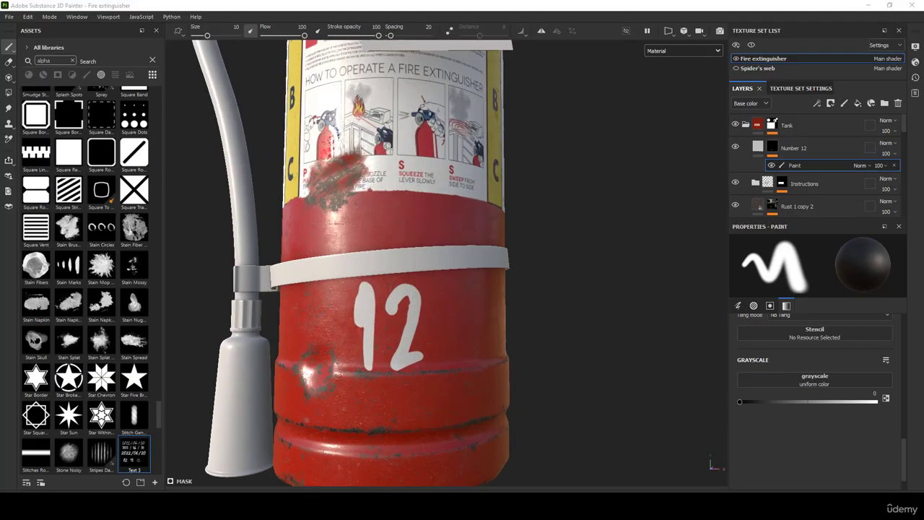
scroll(418, 218, "up", 1)
middle_click_drag(378, 243, 424, 192, "alt")
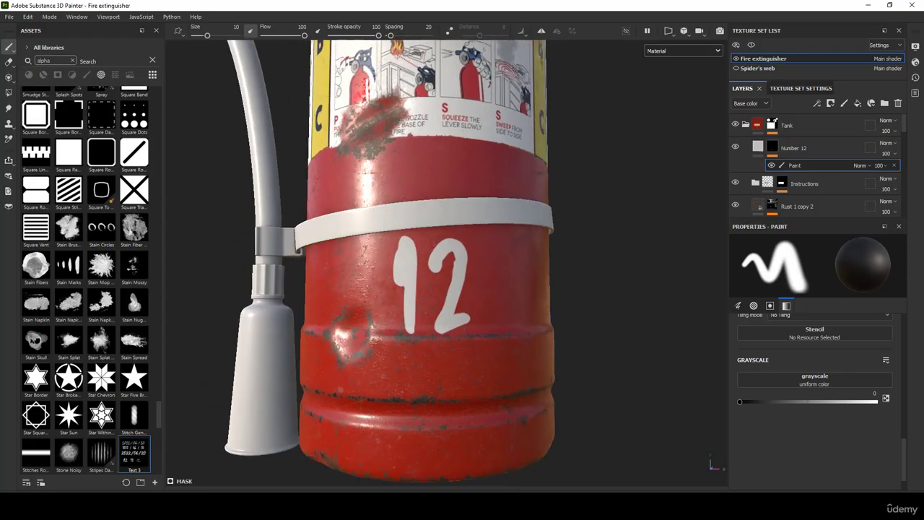
mouse_move(449, 233)
middle_mouse_down("alt")
mouse_move(482, 229)
mouse_move(475, 224)
middle_mouse_up("alt")
key("ctrl+z")
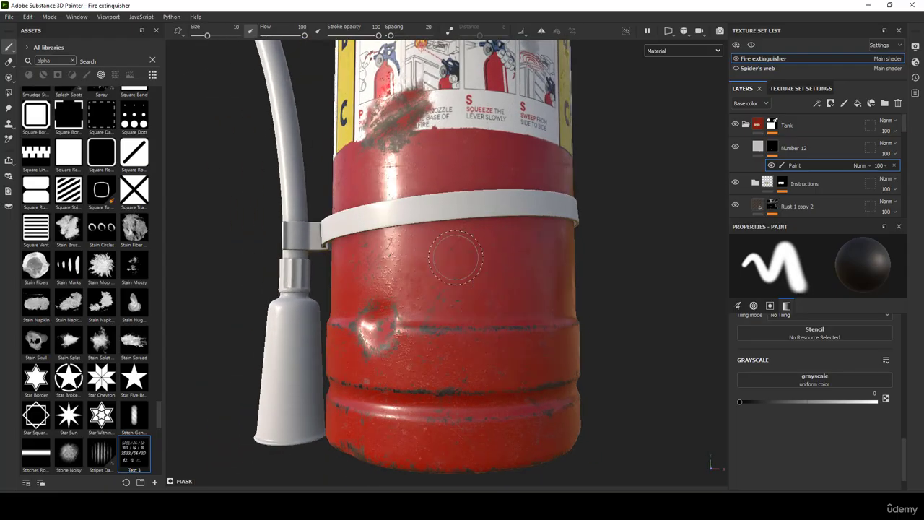
Realign the tank under the stencil, project the middle 12 just below the band, and return to the Paint tool.
left_click(11, 79)
mouse_move(514, 265)
middle_mouse_down("alt")
mouse_move(495, 328)
mouse_move(477, 329)
middle_mouse_up("alt")
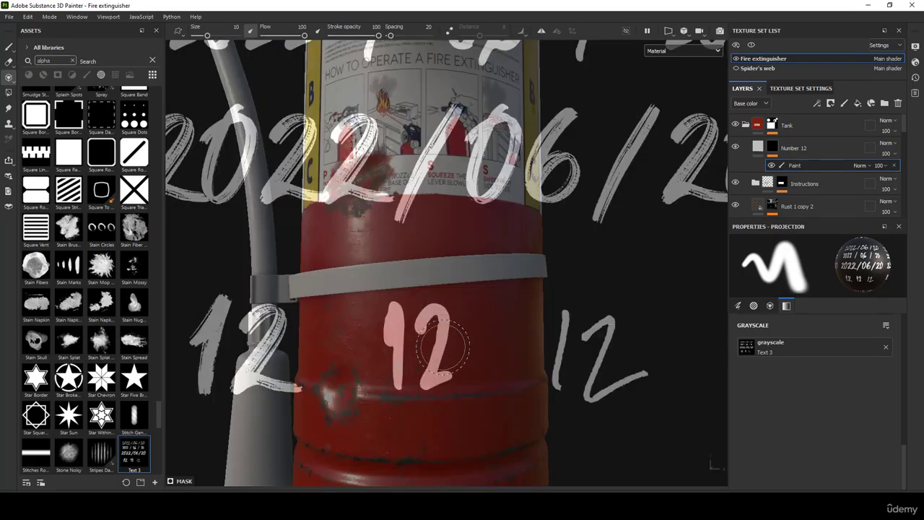
mouse_move(442, 347)
left_mouse_down()
mouse_move(424, 361)
mouse_move(381, 287)
left_mouse_up()
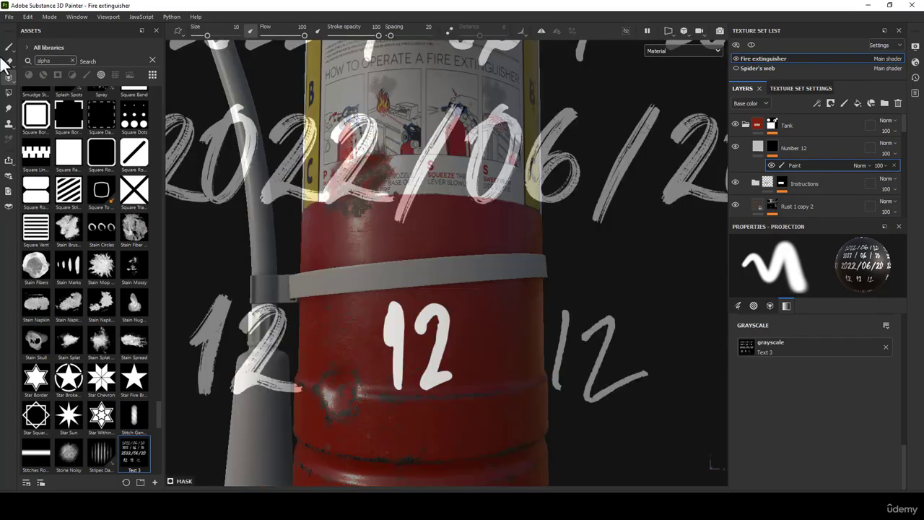
left_click(9, 48)
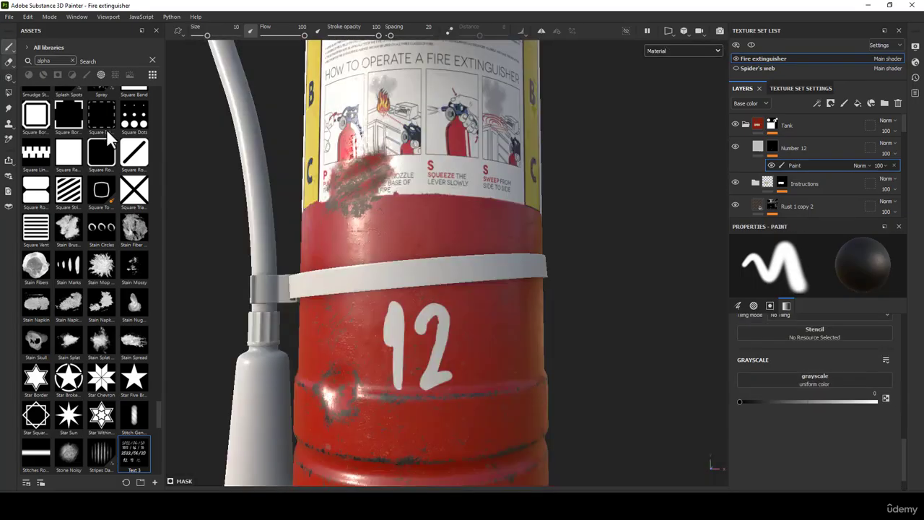
Set the Number 12 fill layer's base color to black (000000).
scroll(394, 251, "down", 5)
mouse_move(405, 252)
left_mouse_down("alt")
mouse_move(454, 252)
mouse_move(437, 254)
left_mouse_up("alt")
right_click_drag(417, 301, 462, 383, "alt")
left_click(755, 151)
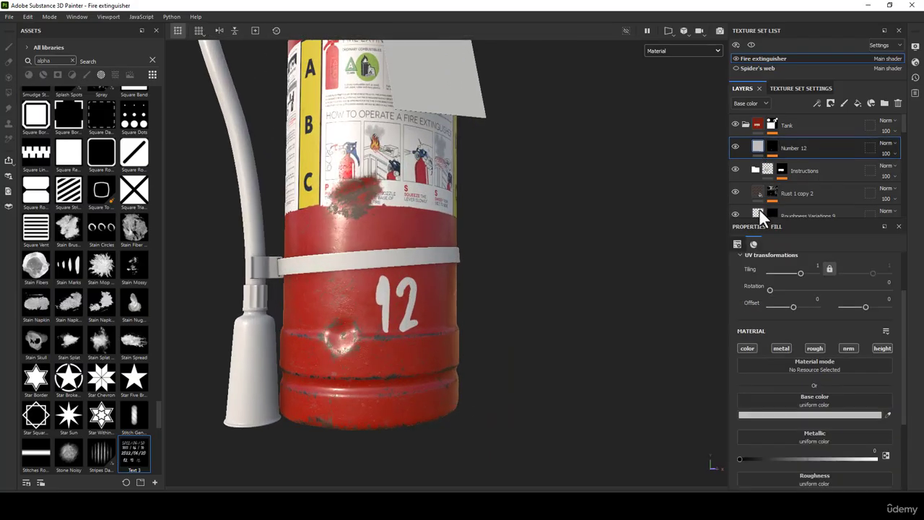
left_click(806, 415)
left_click(791, 386)
left_click_drag(769, 386, 717, 387)
left_click_drag(789, 391, 789, 395)
left_click(739, 346)
left_click_drag(738, 347, 607, 478)
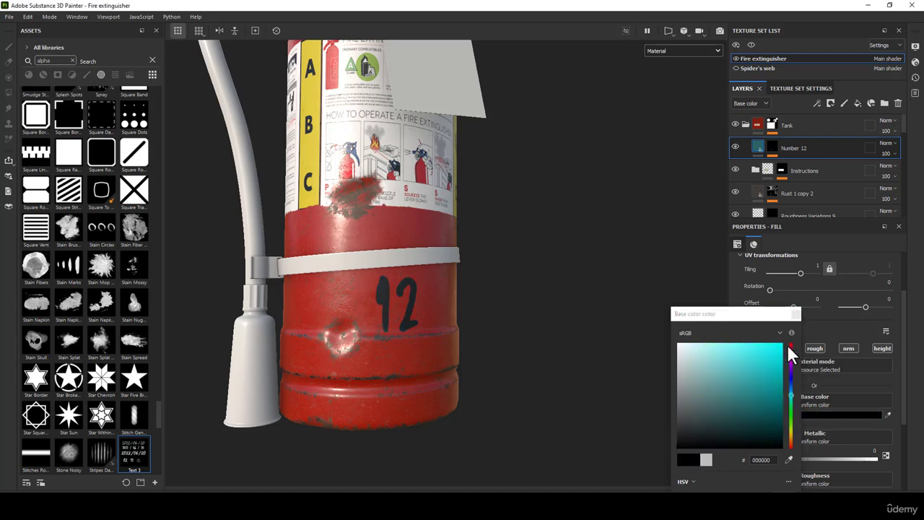
left_click(795, 314)
Select the paint effect on the Number 12 mask and load the Basic Hard brush from the unfiltered brush library.
scroll(456, 283, "up", 3)
middle_click_drag(411, 275, 483, 265, "alt")
left_click_drag(484, 265, 436, 250, "alt")
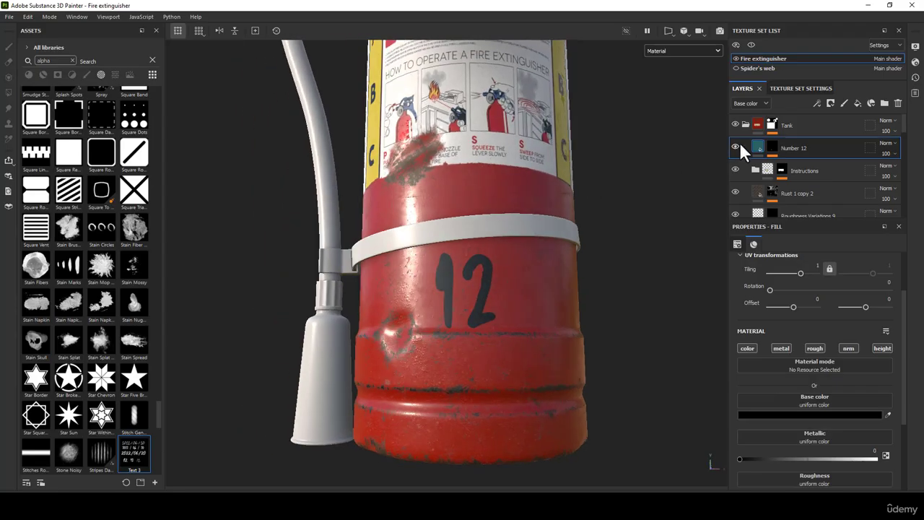
left_click(775, 145)
left_click(797, 168)
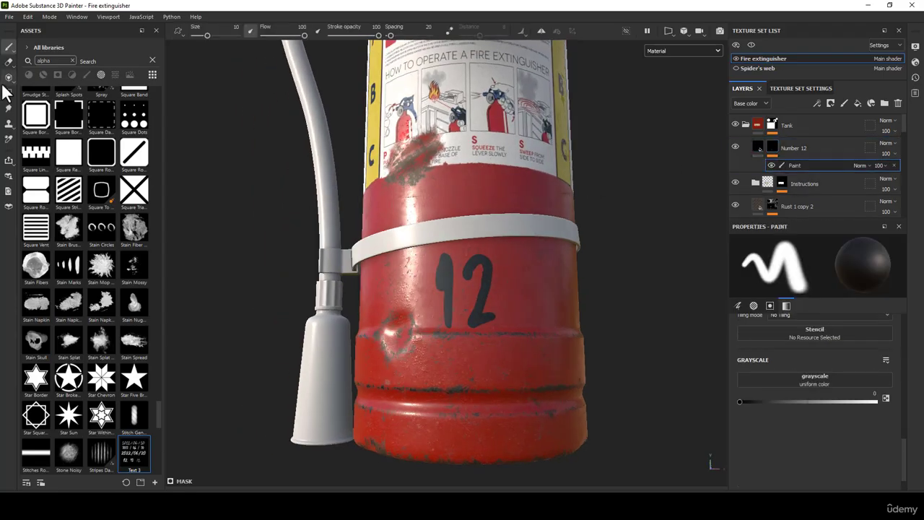
left_click(72, 60)
left_click(86, 74)
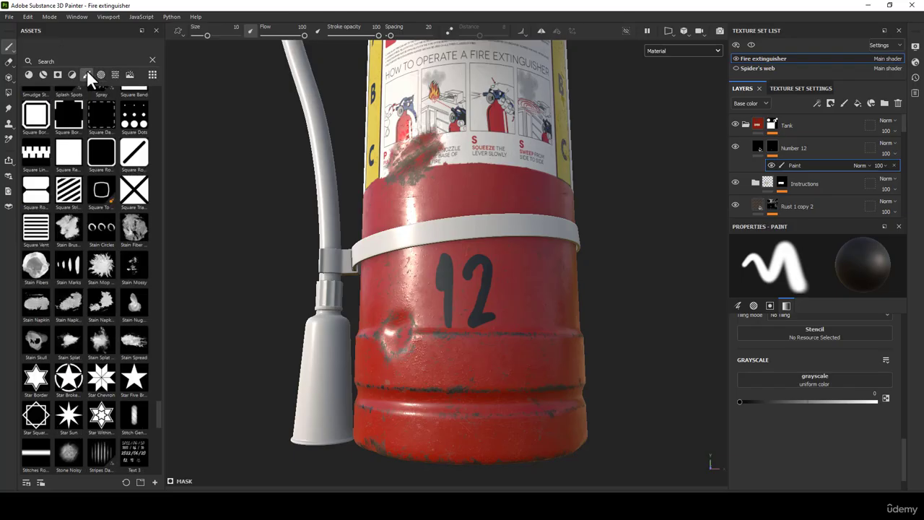
scroll(106, 261, "up", 1)
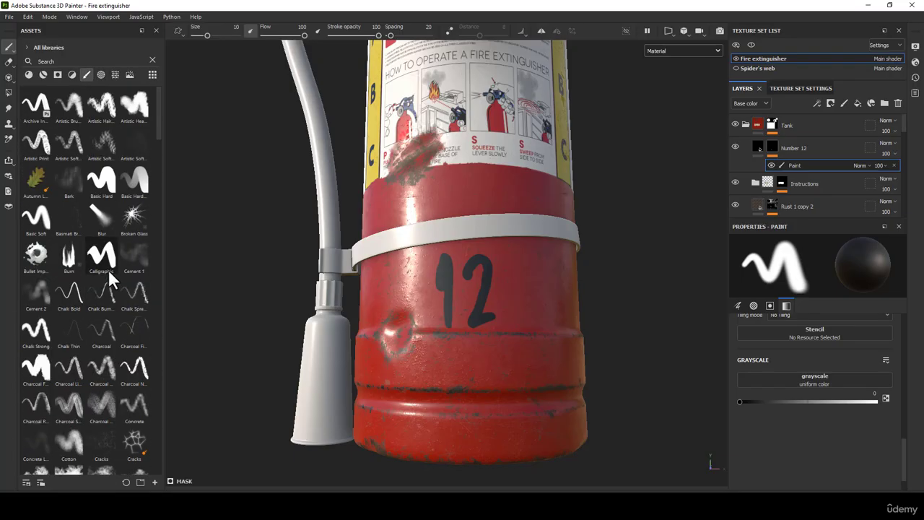
left_click(104, 189)
Limit the asset library to the current project and show only its imported alphas.
left_click(99, 74)
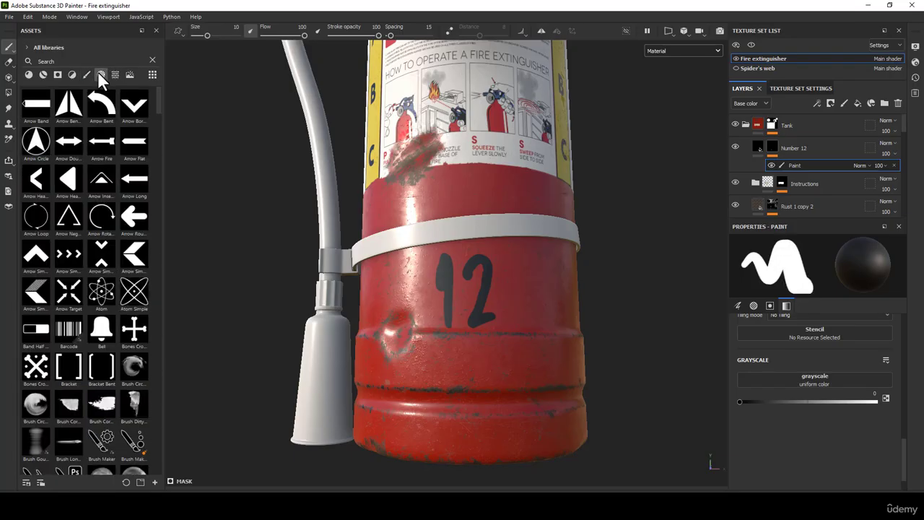
scroll(113, 296, "down", 10)
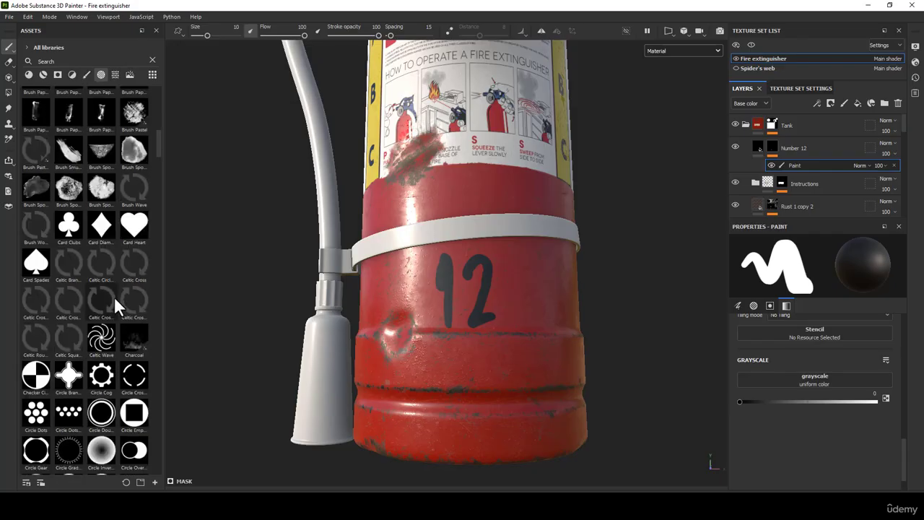
left_click(115, 75)
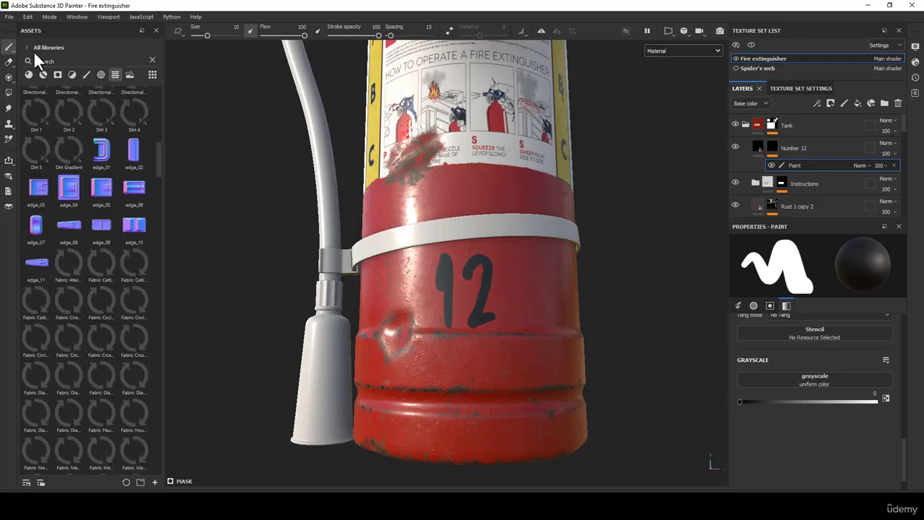
left_click(42, 69)
scroll(470, 214, "up", 4)
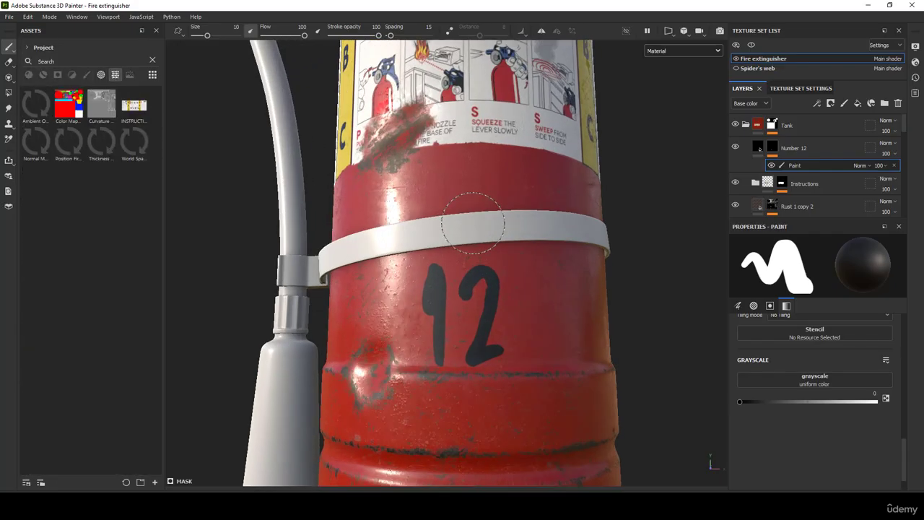
scroll(475, 224, "down", 2)
scroll(475, 224, "up", 1)
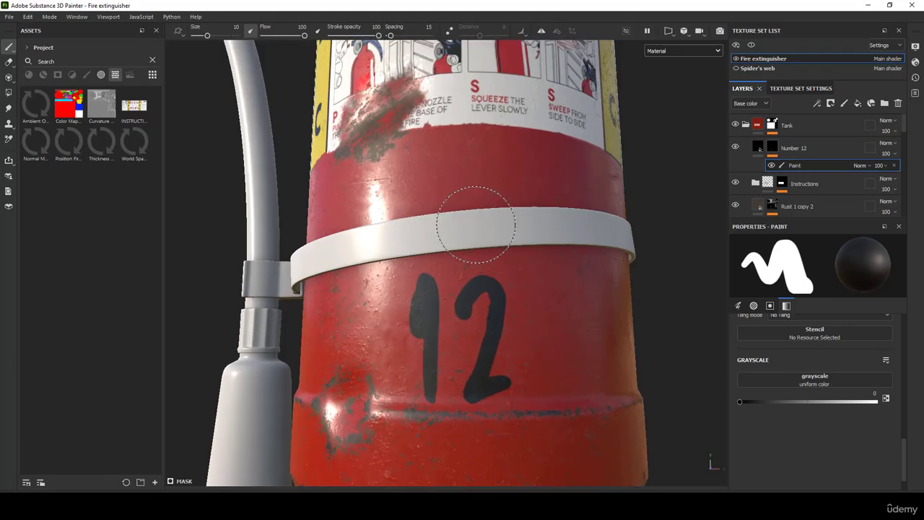
mouse_move(427, 334)
middle_mouse_down("alt")
mouse_move(438, 260)
mouse_move(435, 289)
middle_mouse_up("alt")
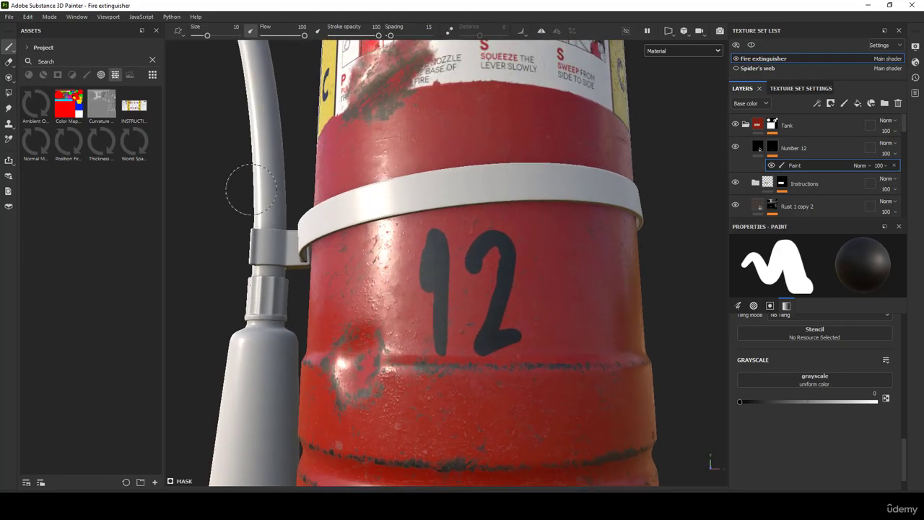
left_click(102, 75)
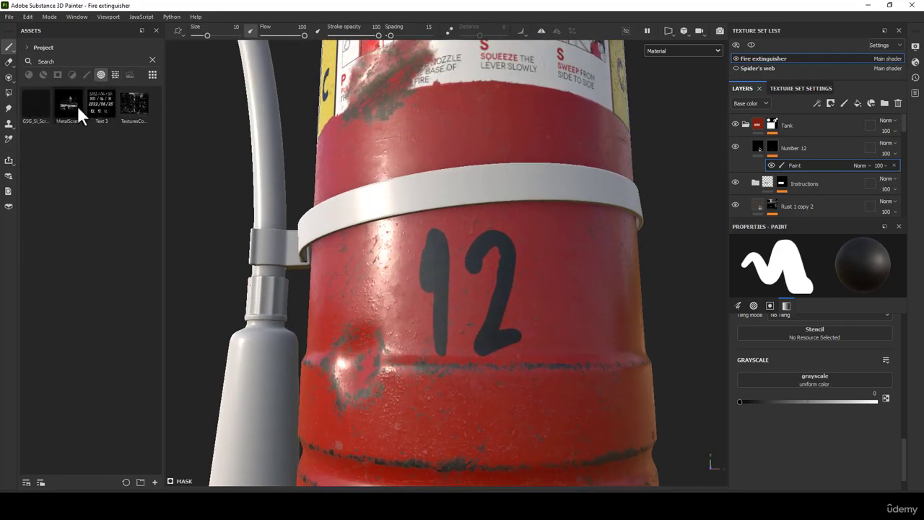
Load the imported TexturesCo… alpha, enlarge the brush to about 37, and stamp wear into the number 12's mask in black.
mouse_move(66, 106)
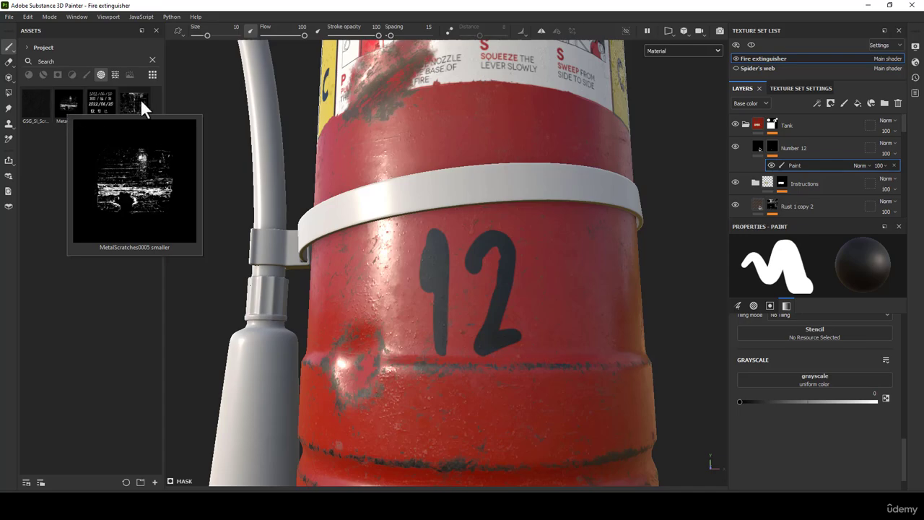
left_click_drag(134, 103, 814, 332)
right_click_drag(482, 275, 530, 276, "ctrl")
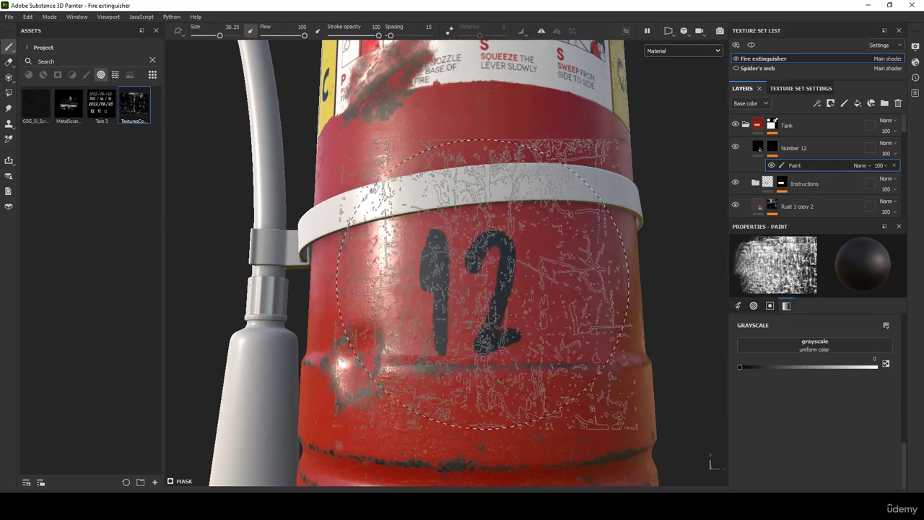
scroll(479, 303, "down", 2)
left_click(464, 295)
left_click_drag(346, 366, 411, 398, "alt")
scroll(410, 394, "down", 2)
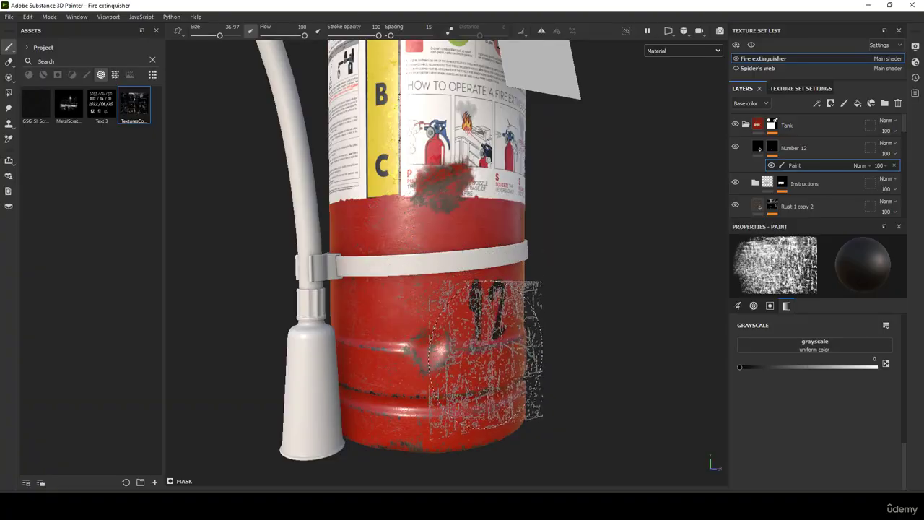
middle_click_drag(433, 264, 387, 340, "alt")
left_click_drag(388, 340, 333, 358, "alt")
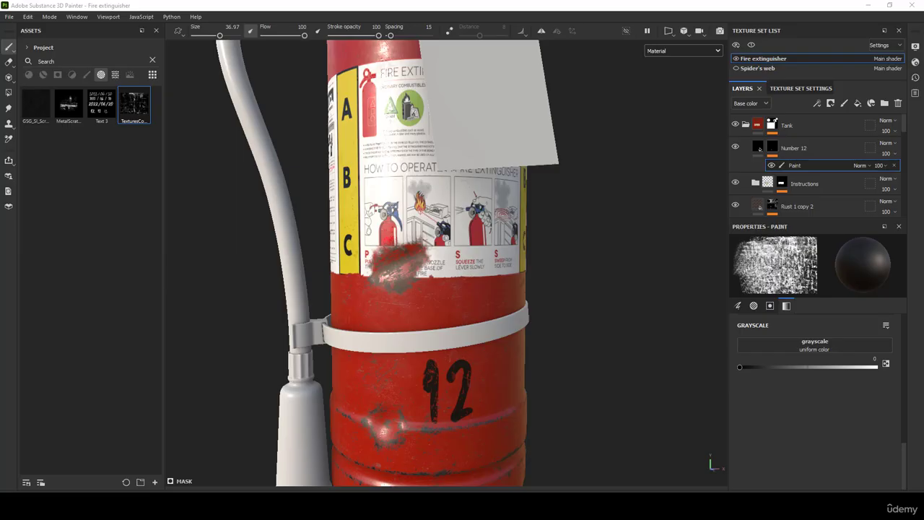
Close the image viewer and import Vintage-Vector-Texture-10.jpg and scratches_1_4K.tif as alphas.
key("alt+Tab")
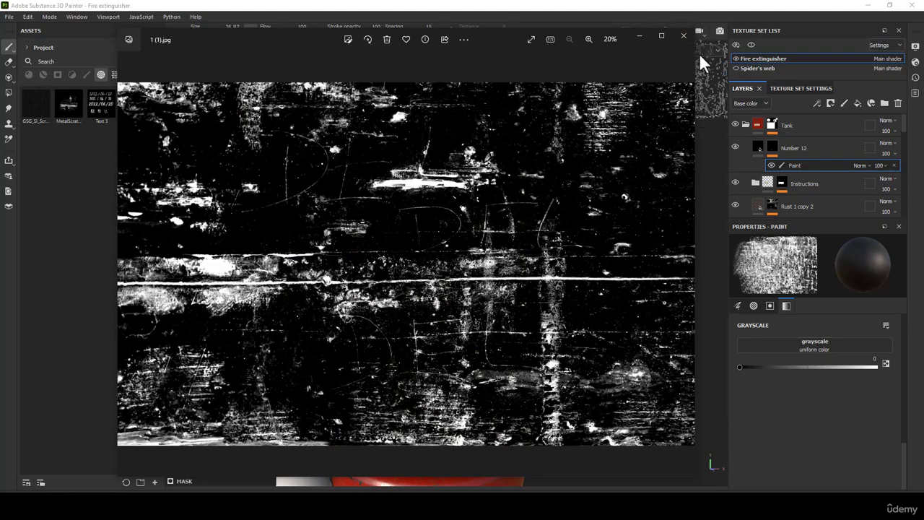
left_click(683, 36)
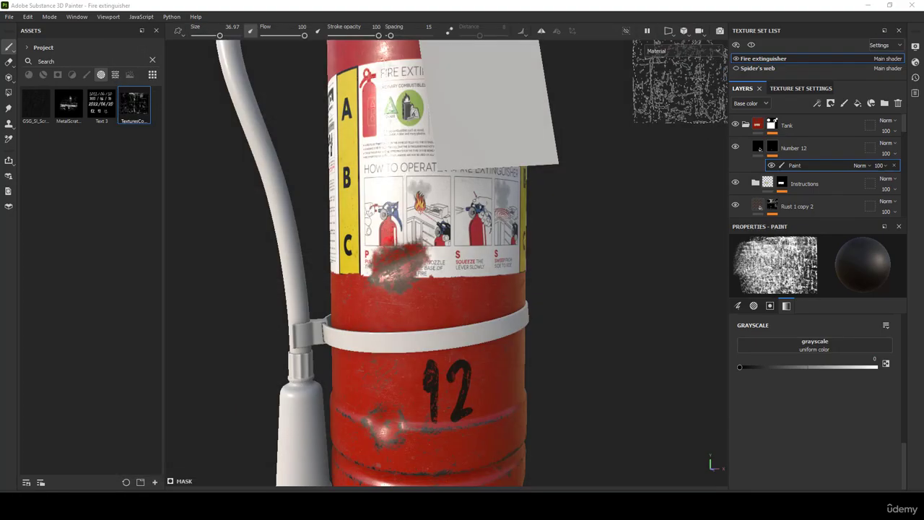
left_click_drag(156, 300, 91, 249)
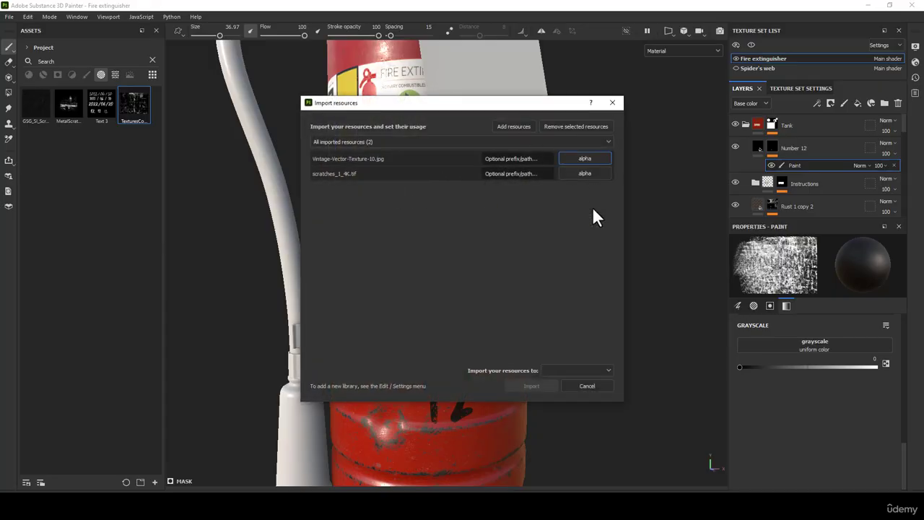
left_click(565, 393)
left_click(533, 385)
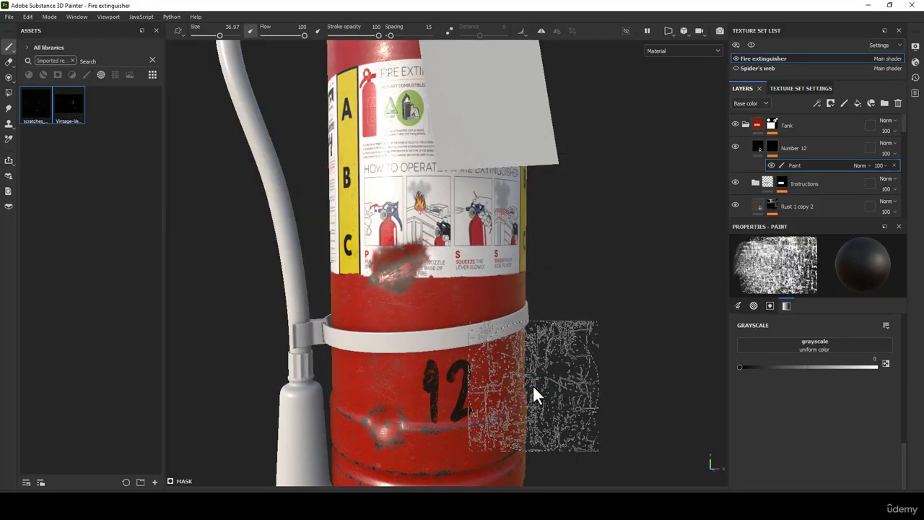
Load the imported Vintage-Vector-Texture-10 alpha into the brush for the Number 12 mask.
left_click(66, 108)
scroll(440, 379, "up", 3)
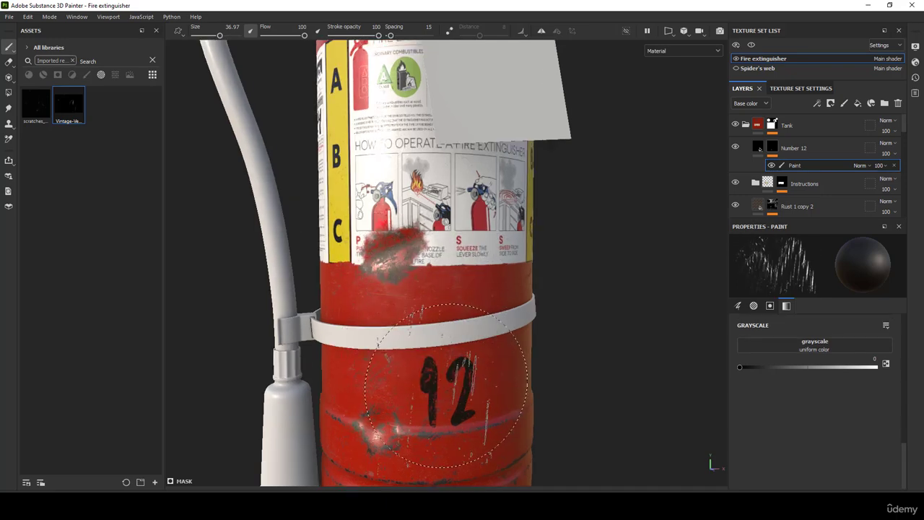
left_click_drag(443, 400, 435, 375, "alt")
middle_click_drag(454, 231, 480, 263, "alt")
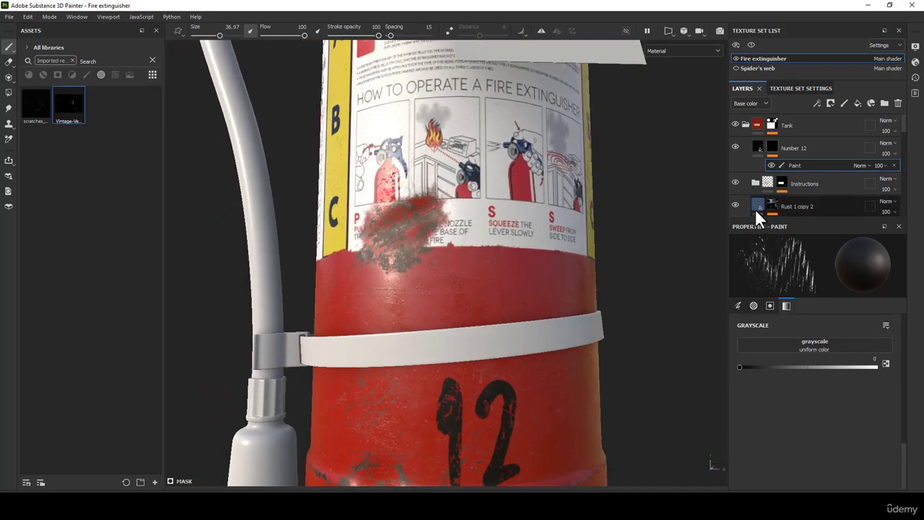
Select the Instructions paint layer inside the Instructions folder and switch to the Eraser.
scroll(783, 179, "down", 1)
scroll(783, 166, "down", 3)
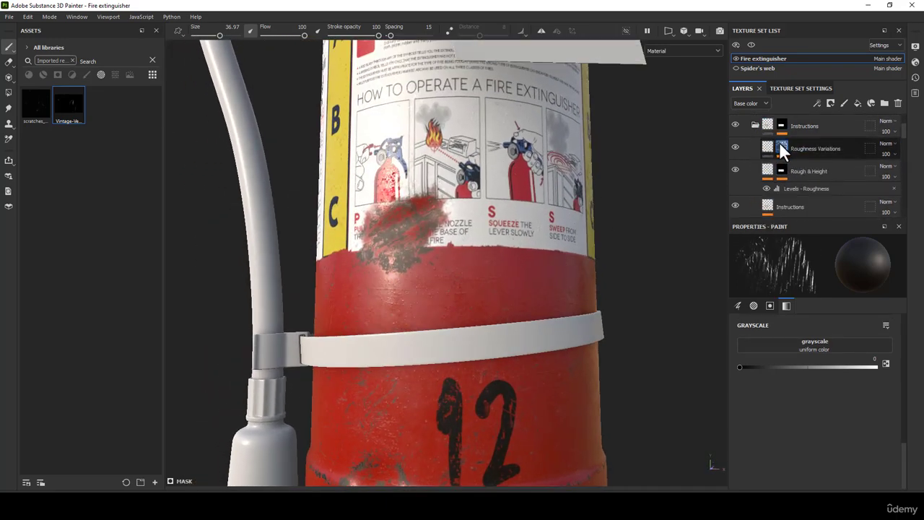
left_click(787, 176)
key("e")
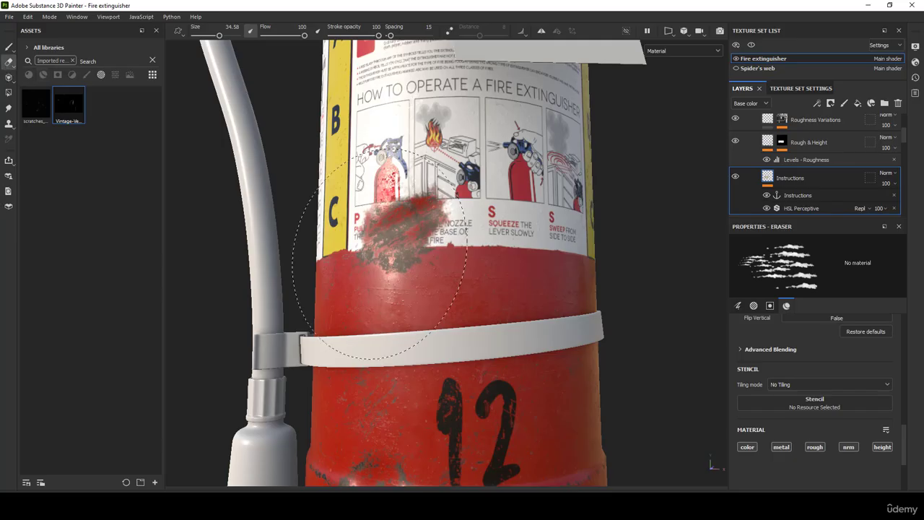
scroll(482, 209, "down", 1)
middle_click_drag(476, 177, 479, 267, "alt")
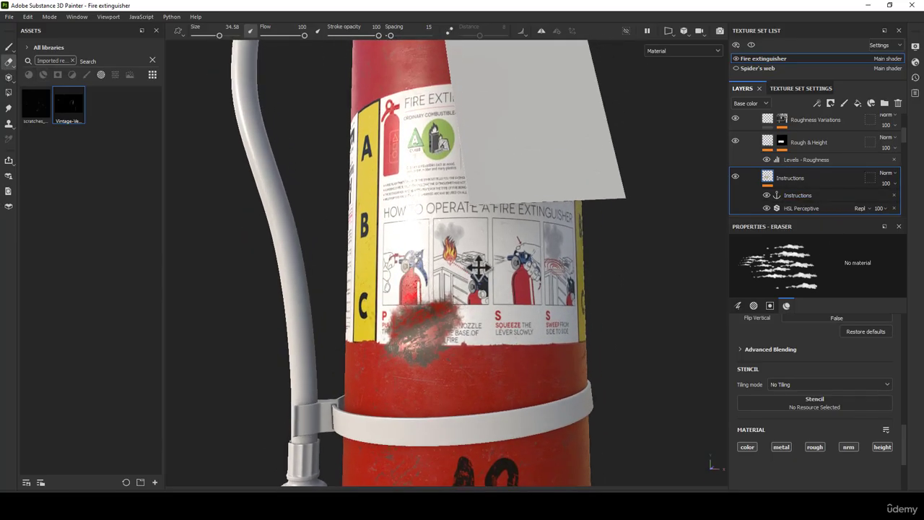
Erase vertical scratches from the front instruction label with the Vintage-Vector-Texture-10 alpha at a brush size of about 52.7.
left_click(41, 118)
scroll(448, 209, "up", 5)
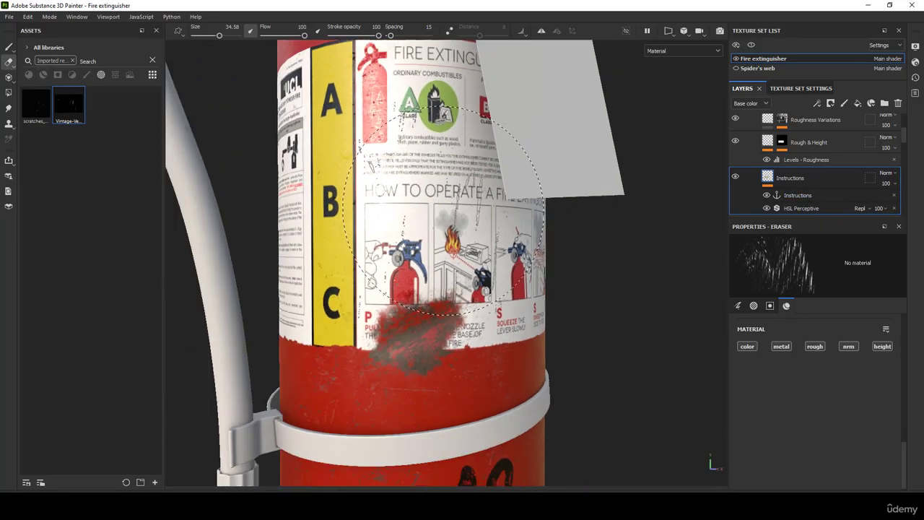
scroll(444, 211, "down", 5)
right_click_drag(442, 223, 472, 223, "ctrl")
left_click(423, 198)
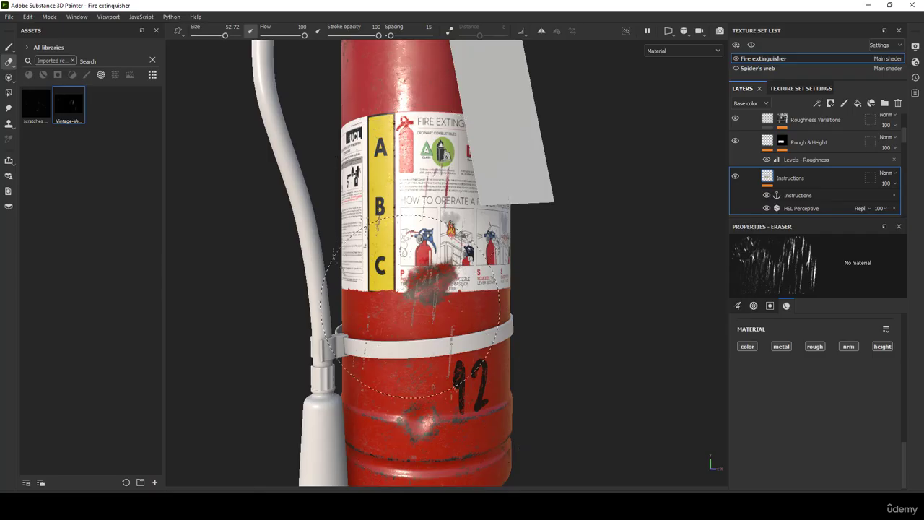
Erase scattered scratches from the UCL policy label on the tank's side with the scratches_1_4K alpha, enlarging the brush to about 70.6.
scroll(410, 306, "down", 3)
left_click_drag(410, 306, 127, 319, "alt")
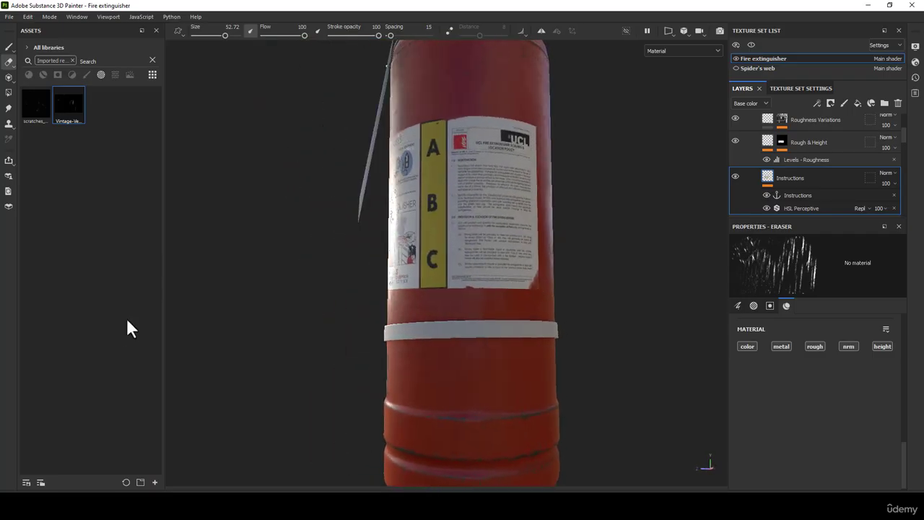
left_click(44, 109)
scroll(469, 209, "up", 3)
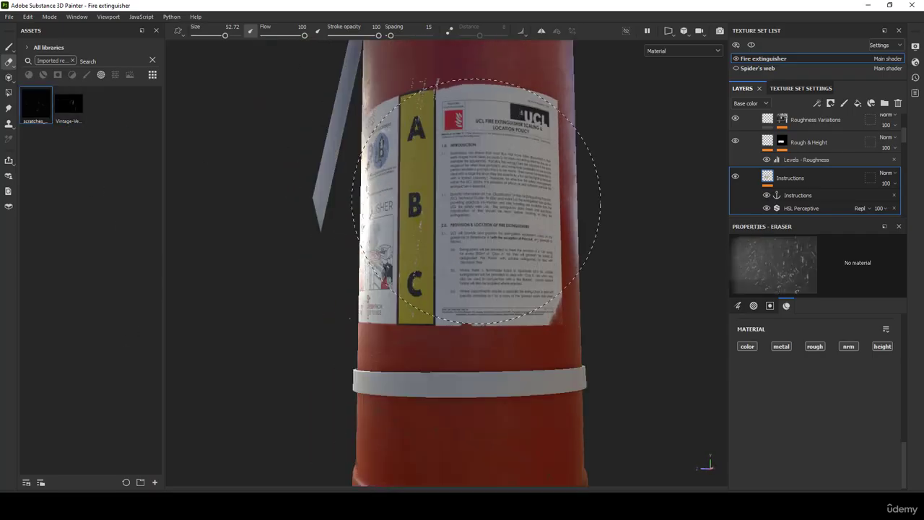
scroll(473, 217, "up", 1)
left_click_drag(470, 229, 460, 236, "alt")
right_click_drag(460, 237, 520, 233, "shift")
scroll(459, 218, "down", 2)
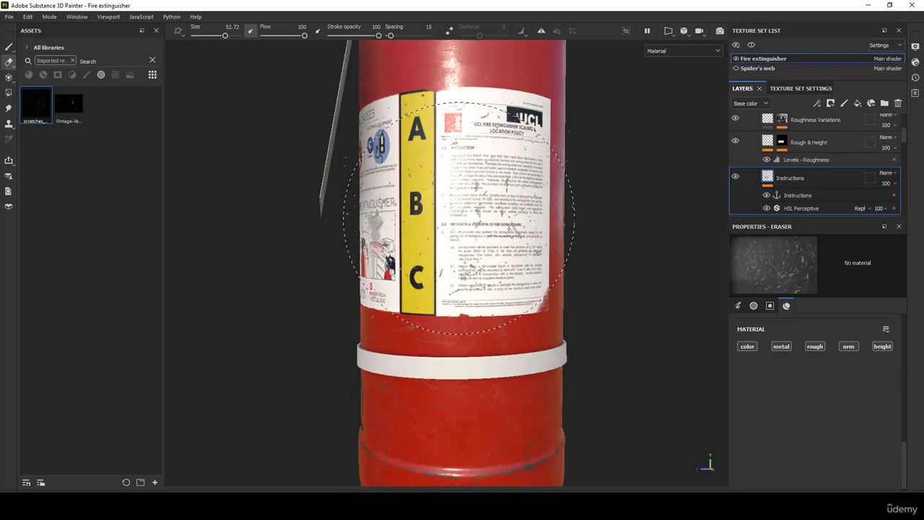
scroll(459, 218, "down", 3)
left_click_drag(459, 218, 482, 213, "alt")
right_click_drag(443, 212, 469, 212, "ctrl")
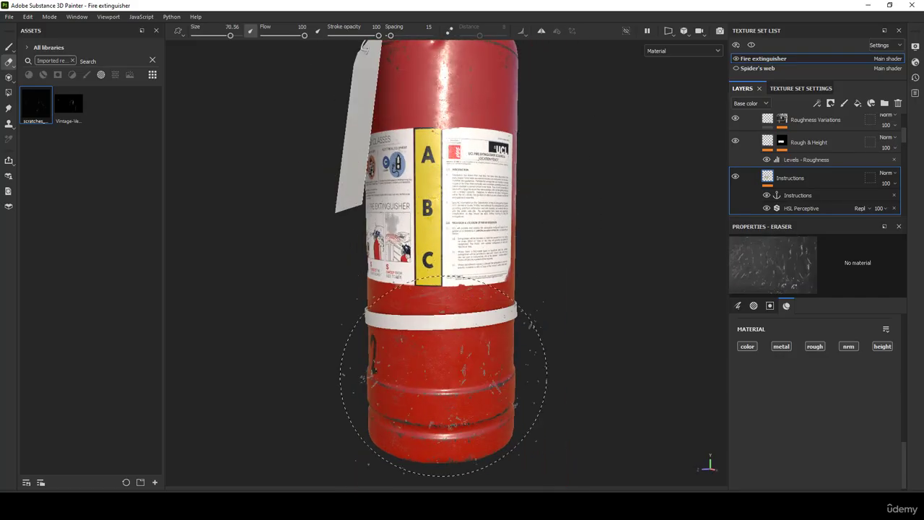
scroll(444, 375, "up", 3)
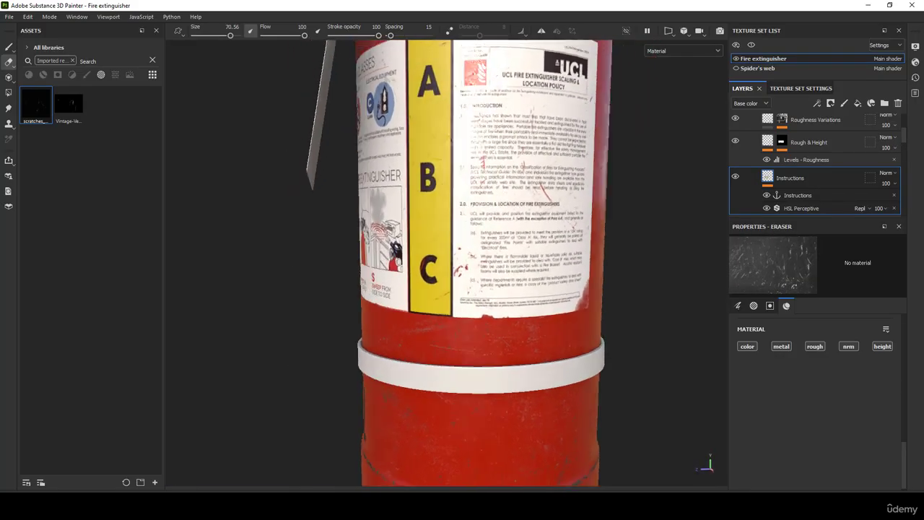
Examine the worn labels and the number 12 around the whole tank.
mouse_move(311, 286)
left_mouse_down("alt")
mouse_move(411, 283)
mouse_move(505, 305)
left_mouse_up("alt")
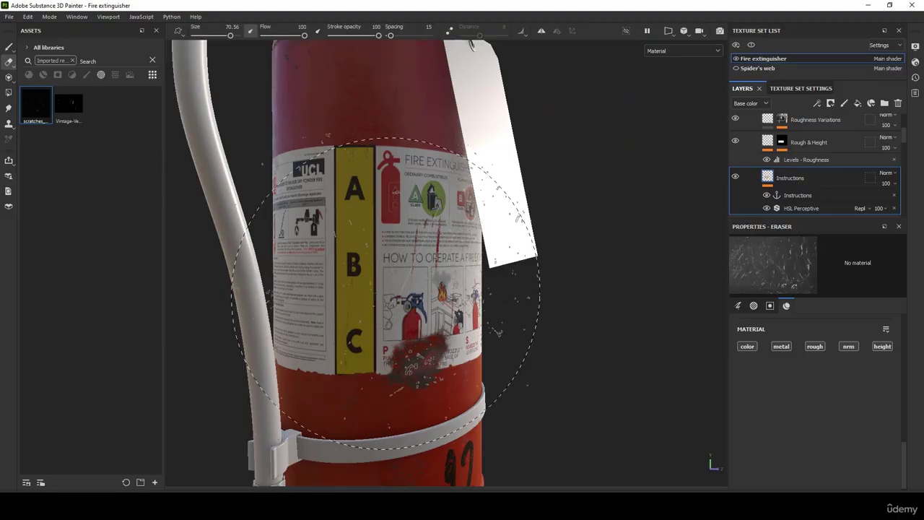
scroll(386, 292, "down", 3)
scroll(443, 392, "down", 3)
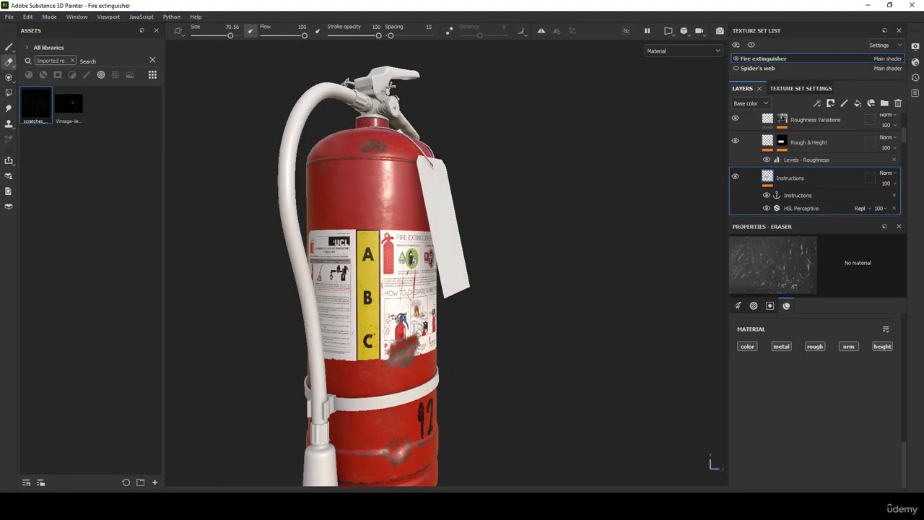
left_click_drag(433, 378, 499, 363, "alt")
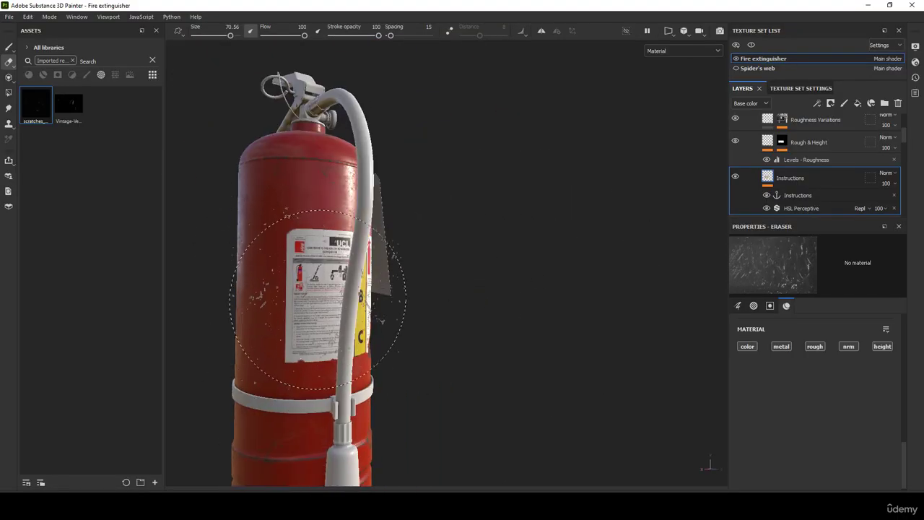
left_click_drag(427, 416, 383, 369, "alt")
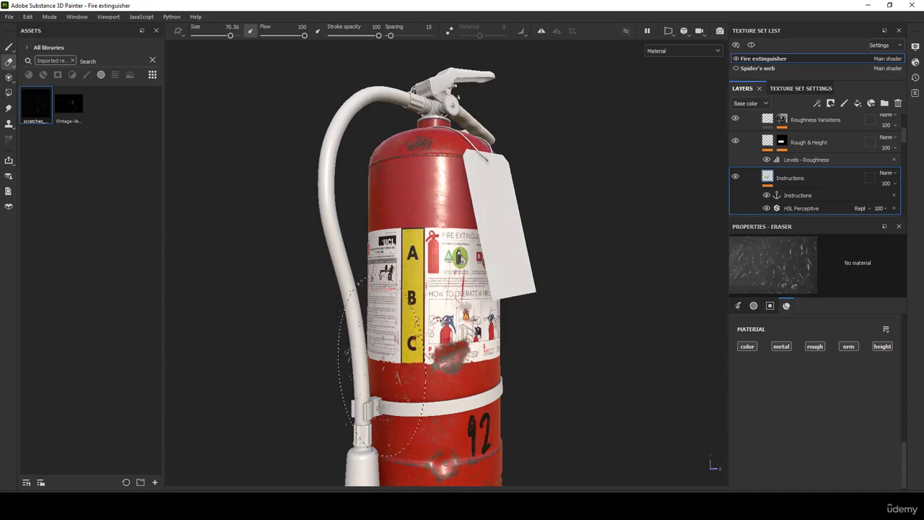
middle_click_drag(382, 368, 373, 280, "alt")
left_click_drag(469, 268, 434, 264, "alt")
middle_click_drag(434, 264, 419, 326, "alt")
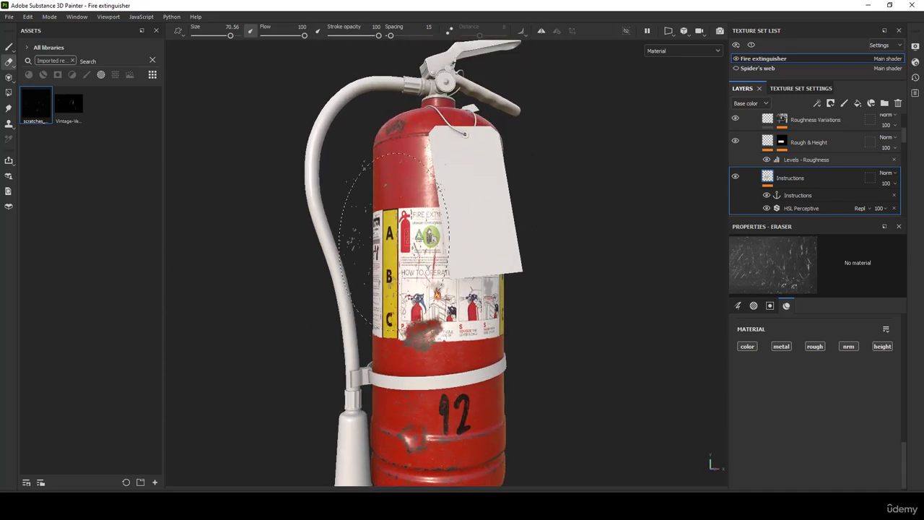
Export the Fire extinguisher and Spider's web texture sets to the Marmoset folder as 8-bit PNG files at size 4096.
left_click(9, 16)
left_click(27, 146)
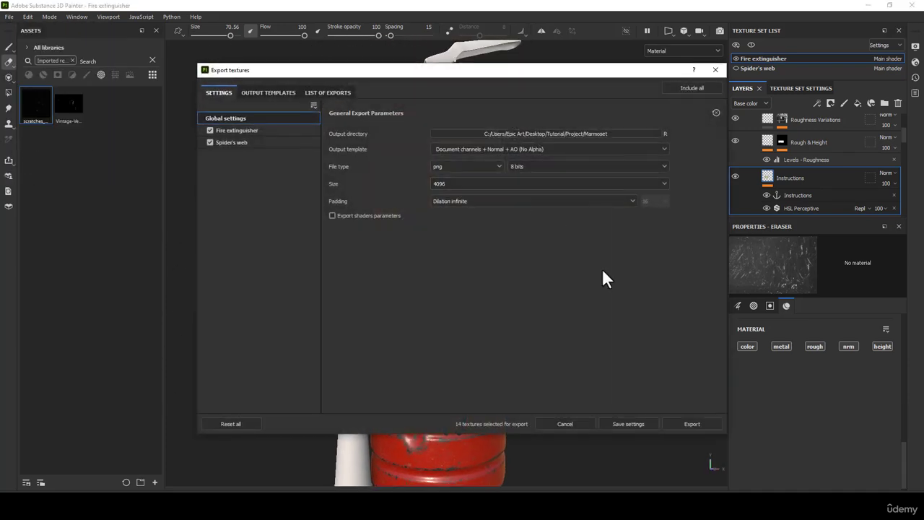
left_click(692, 425)
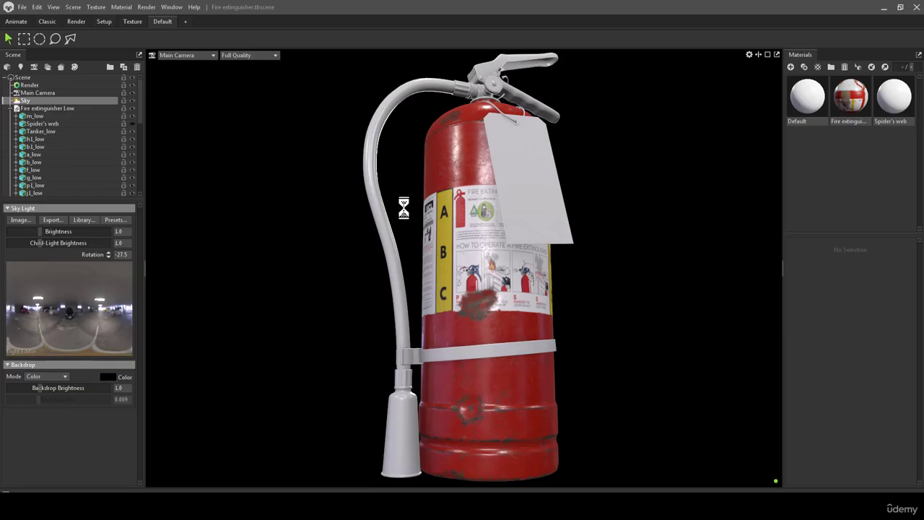
Switch to Marmoset Toolbag and inspect the updated fire extinguisher's labels and number 12 from several sides.
left_click_drag(555, 352, 511, 327)
left_click_drag(535, 326, 549, 326)
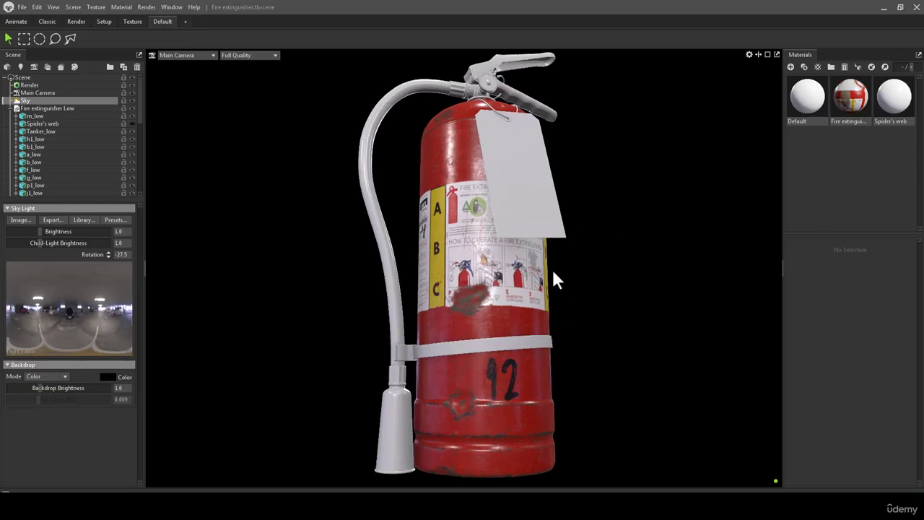
scroll(558, 257, "down", 3)
left_click_drag(548, 241, 445, 491)
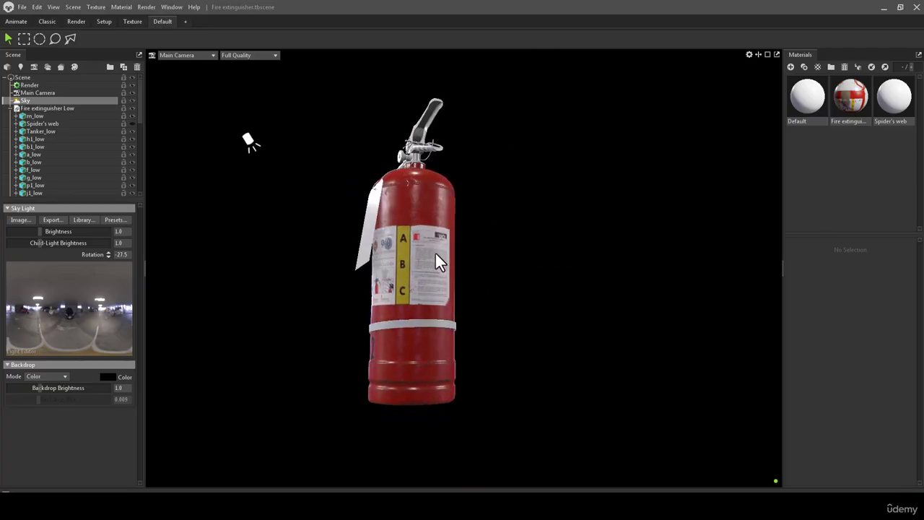
scroll(534, 286, "up", 5)
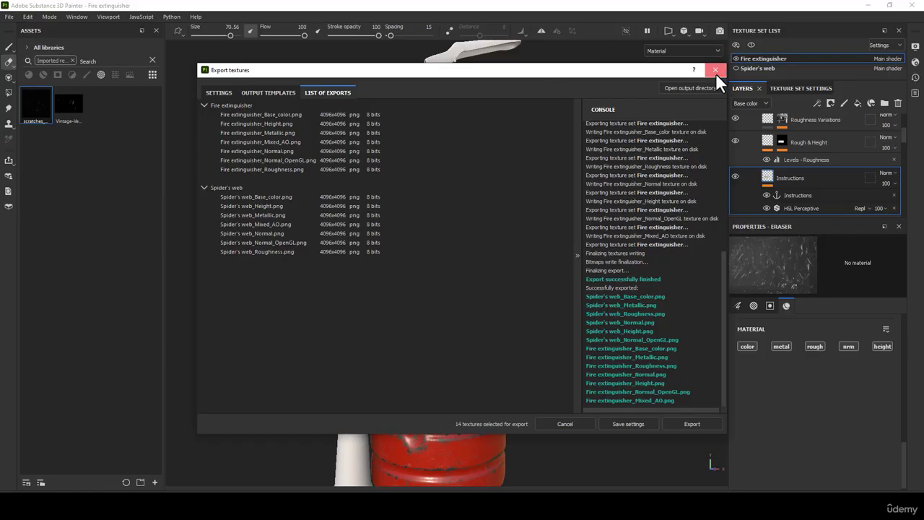
Return to Substance 3D Painter, close the texture export window, collapse the Instructions folder and select the Number 12 fill layer.
left_click(715, 72)
scroll(833, 174, "up", 3)
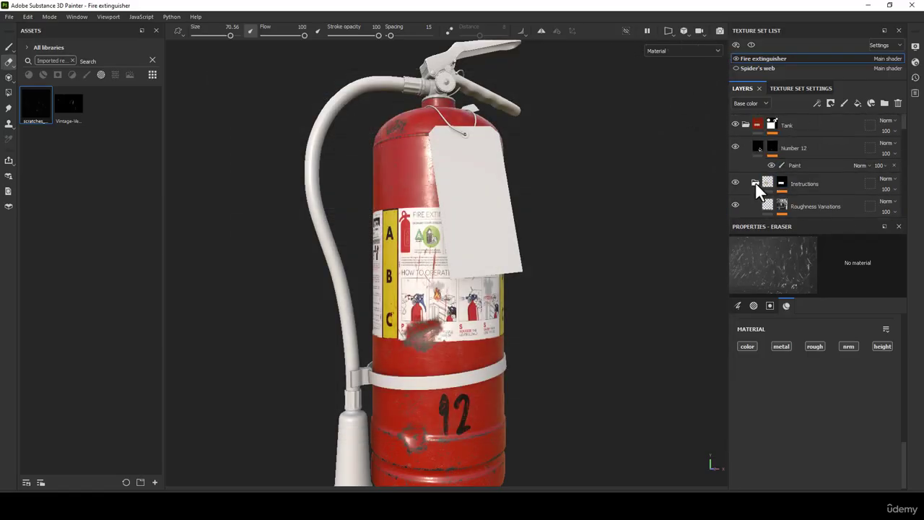
left_click(761, 146)
left_click(762, 157)
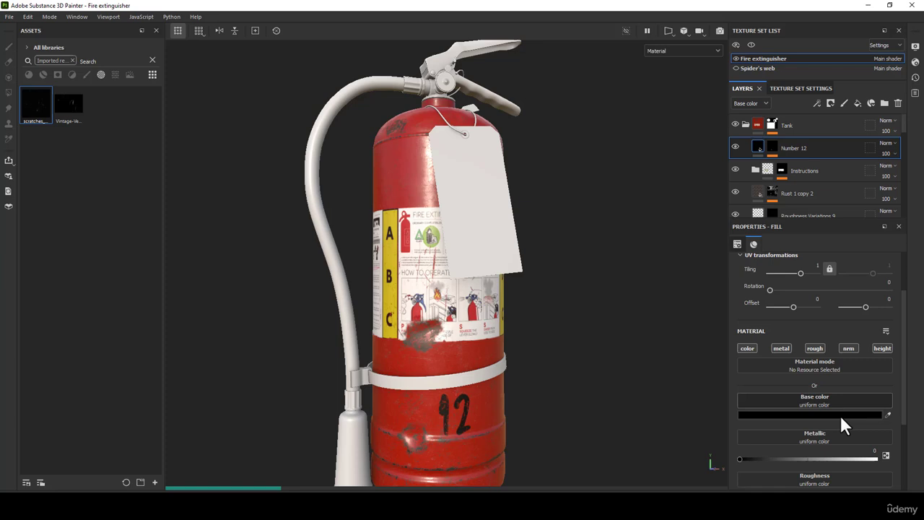
Clear the imported-resources filter and search all asset libraries for "Grunge Wipe".
left_click(72, 60)
type("Gru")
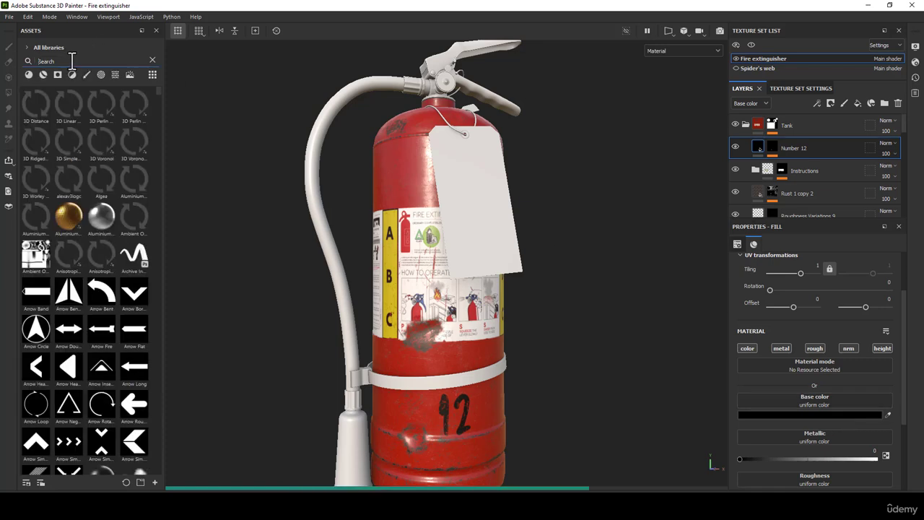
type("nge")
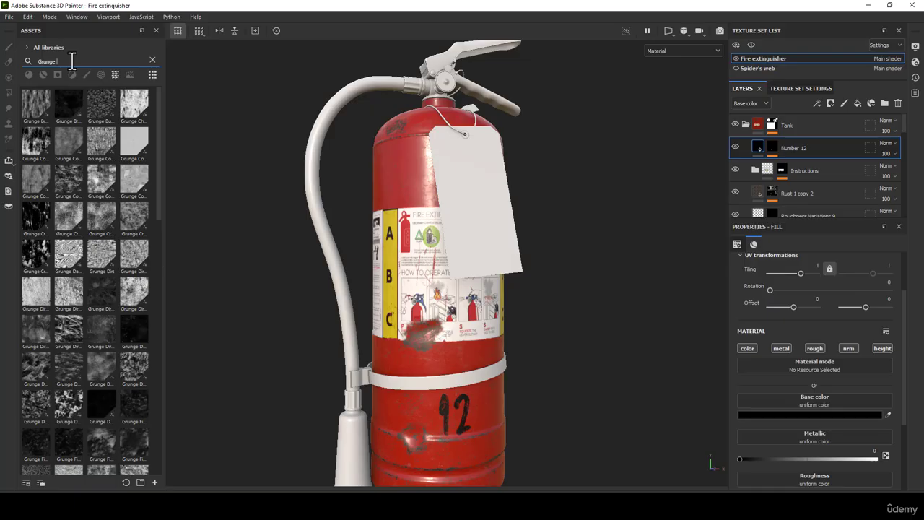
type(" Wipe")
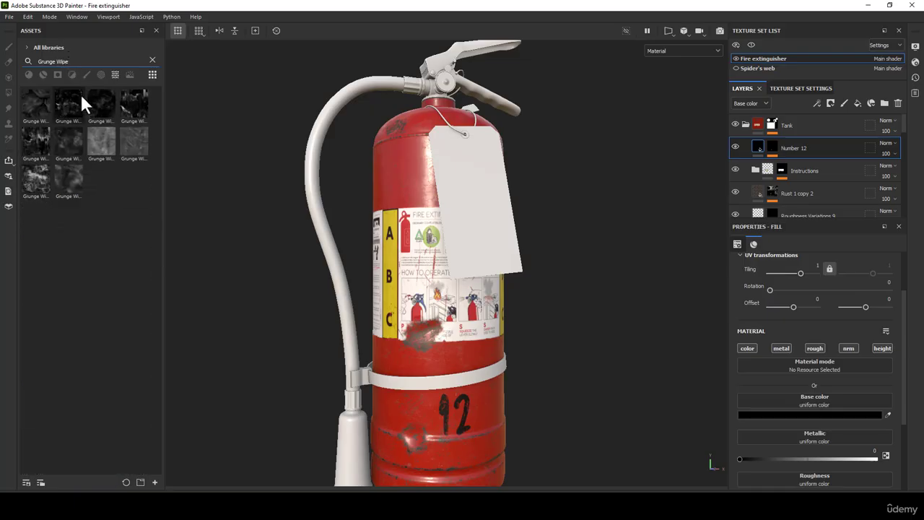
Apply the Grunge Wipe Brushed Partial texture to the Number 12 layer's roughness and set its balance to 0.74.
mouse_move(88, 101)
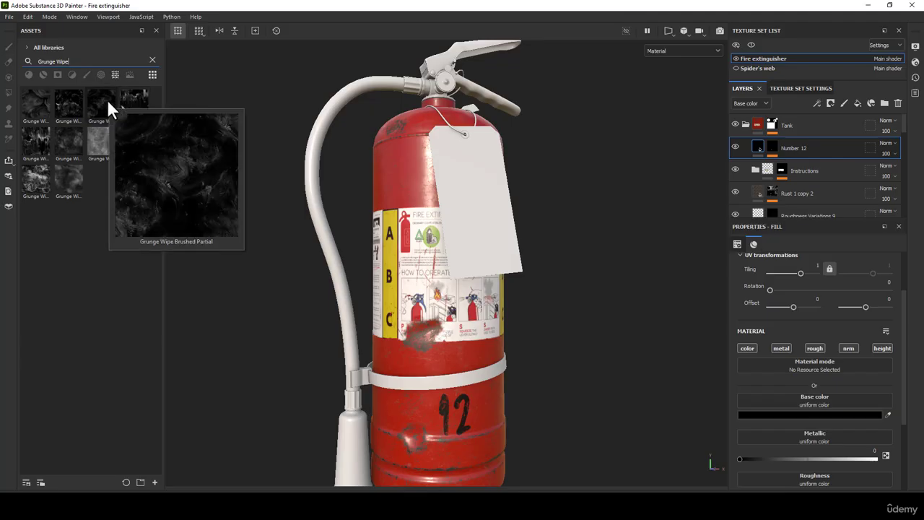
mouse_move(106, 99)
left_mouse_down()
mouse_move(868, 470)
mouse_move(819, 462)
mouse_move(814, 477)
left_mouse_up()
scroll(467, 415, "up", 3)
middle_click_drag(467, 421, 433, 198)
right_click_drag(433, 197, 448, 295, "alt")
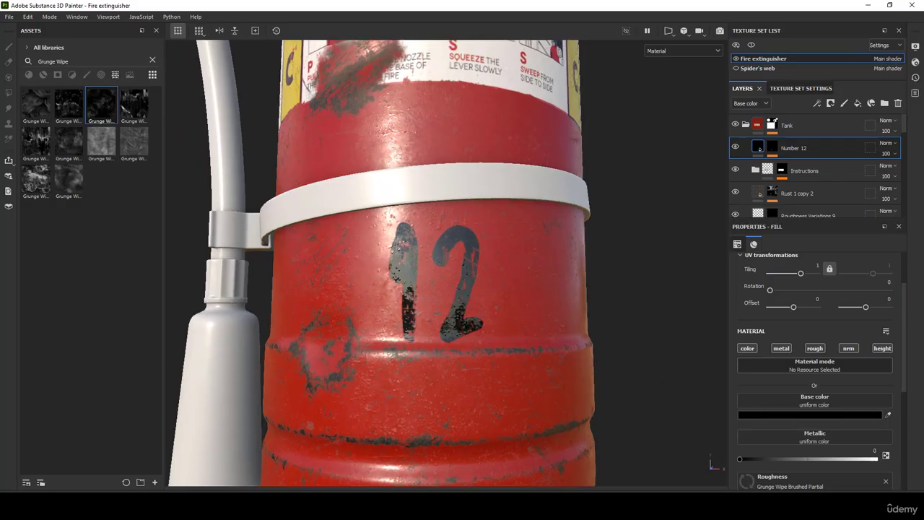
scroll(828, 423, "down", 3)
left_click_drag(818, 458, 851, 469)
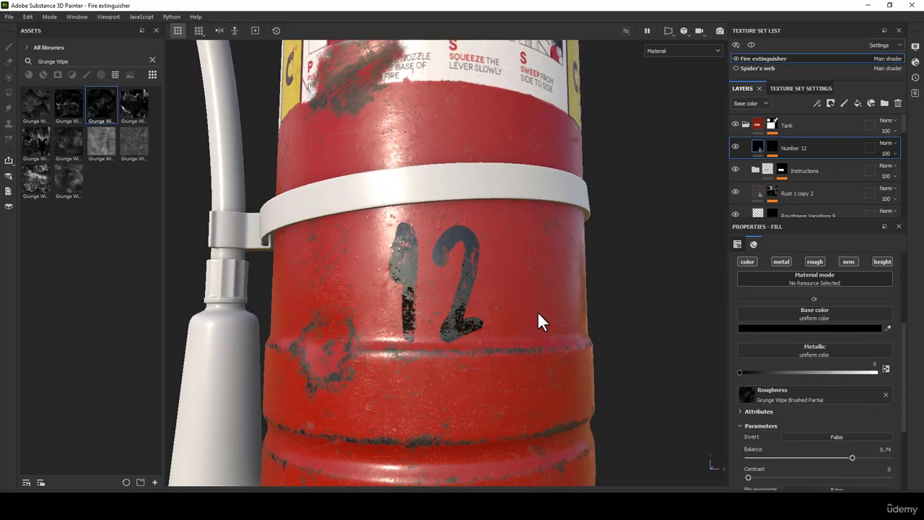
left_click_drag(537, 314, 486, 291, "alt")
Show the layer stack's Roughness channel and lower the Number 12 layer's roughness opacity to 52.
left_click(765, 104)
left_click(749, 135)
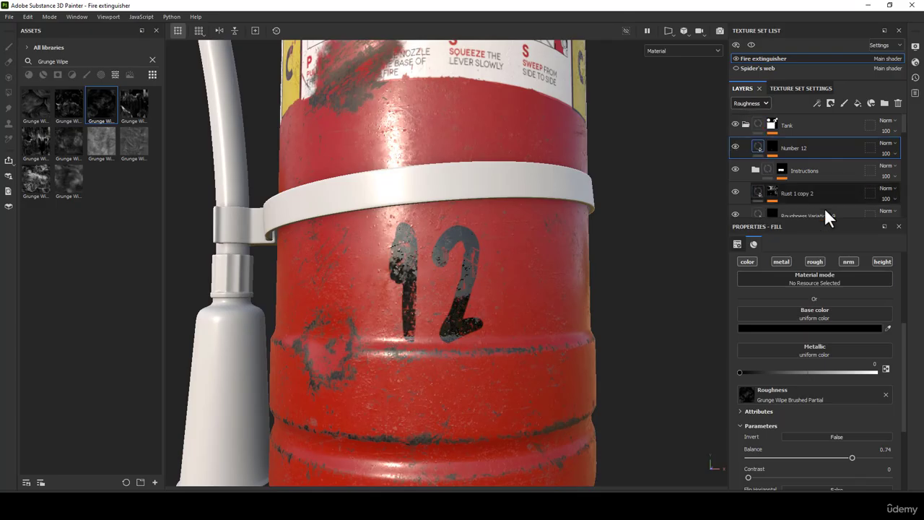
left_click(885, 153)
left_click_drag(891, 169, 901, 177)
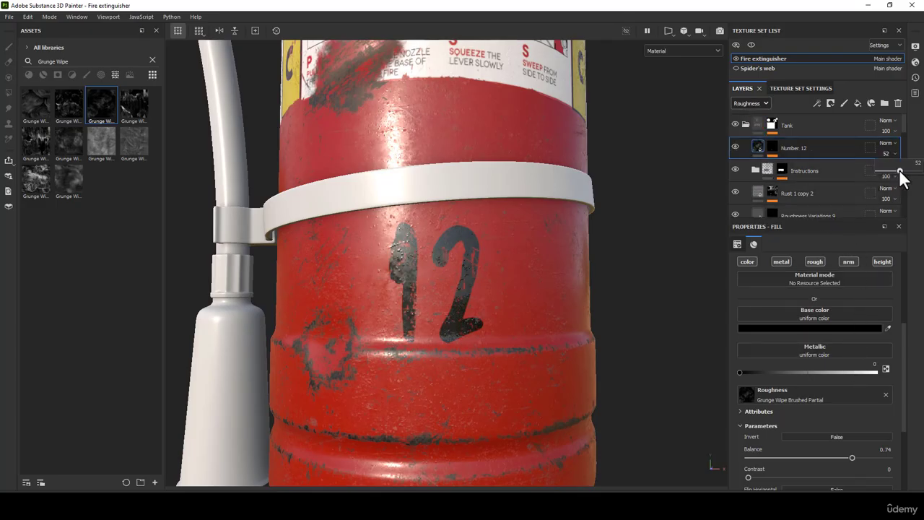
left_click_drag(556, 261, 472, 245, "alt")
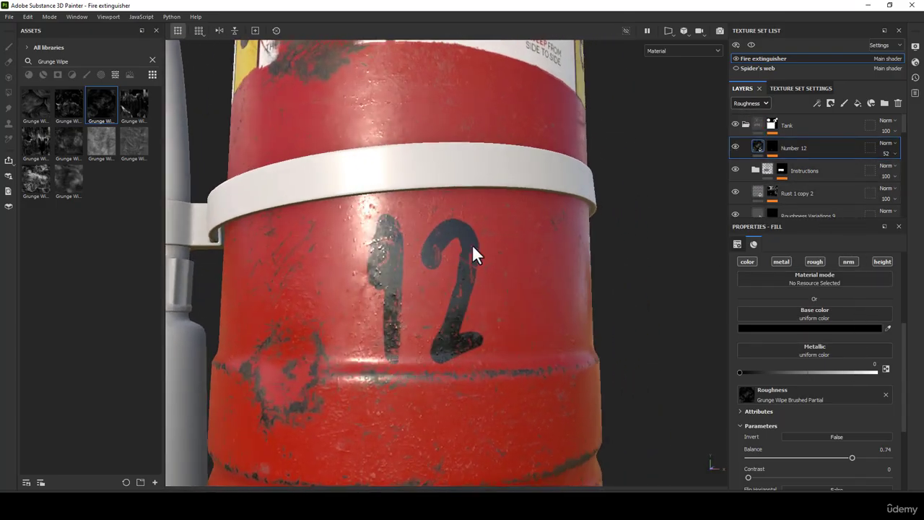
Set the Number 12 layer's roughness grunge balance to 0.77 and its height to 0.001.
mouse_move(852, 456)
left_mouse_down()
mouse_move(831, 459)
mouse_move(866, 463)
mouse_move(855, 464)
left_mouse_up()
scroll(565, 178, "down", 2)
scroll(840, 417, "down", 3)
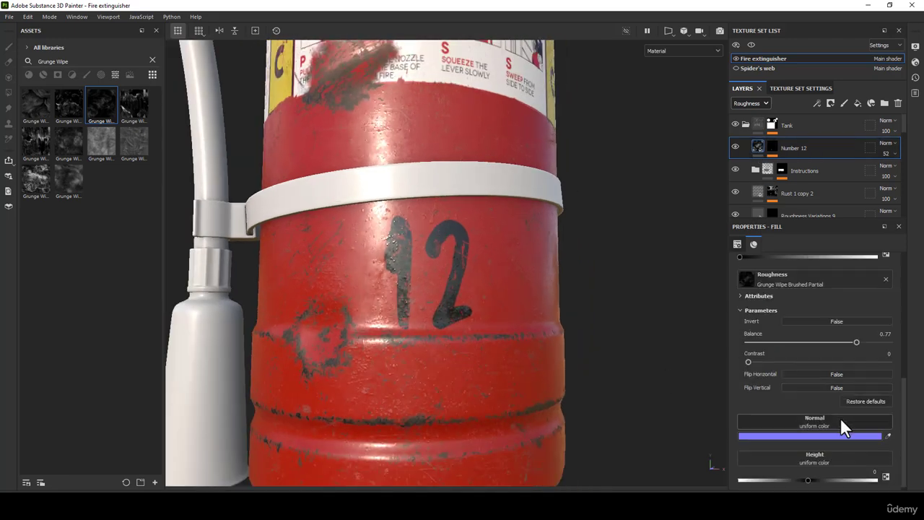
scroll(840, 417, "down", 1)
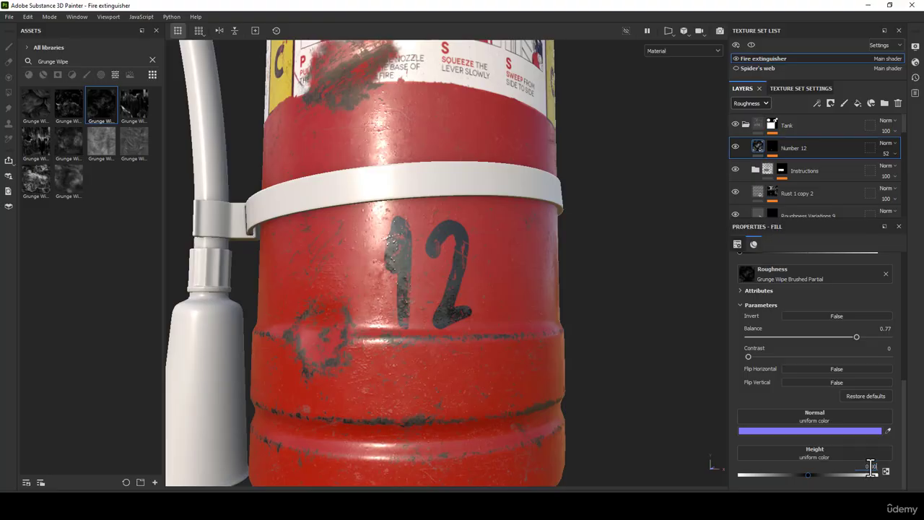
left_click_drag(493, 249, 519, 253, "alt")
Re-export the Fire extinguisher and Spider's web texture sets as 8-bit PNG files at 4096x4096.
left_click(9, 16)
left_click(41, 150)
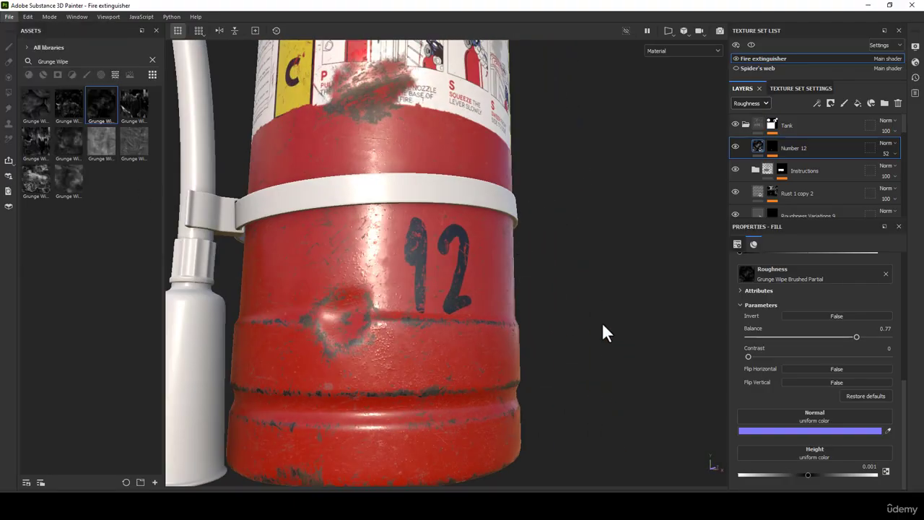
left_click(712, 422)
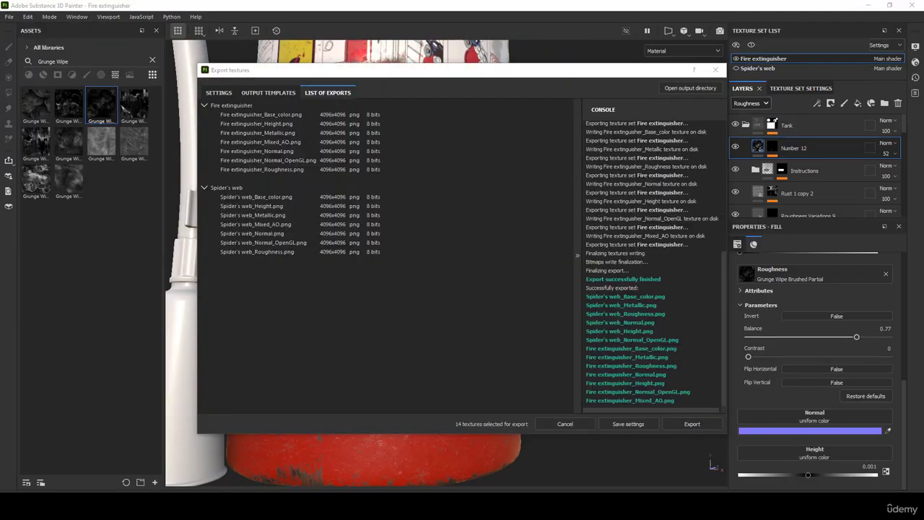
Switch to Marmoset Toolbag and inspect the re-exported number 12 and labels up close and from a distance.
left_click(448, 505)
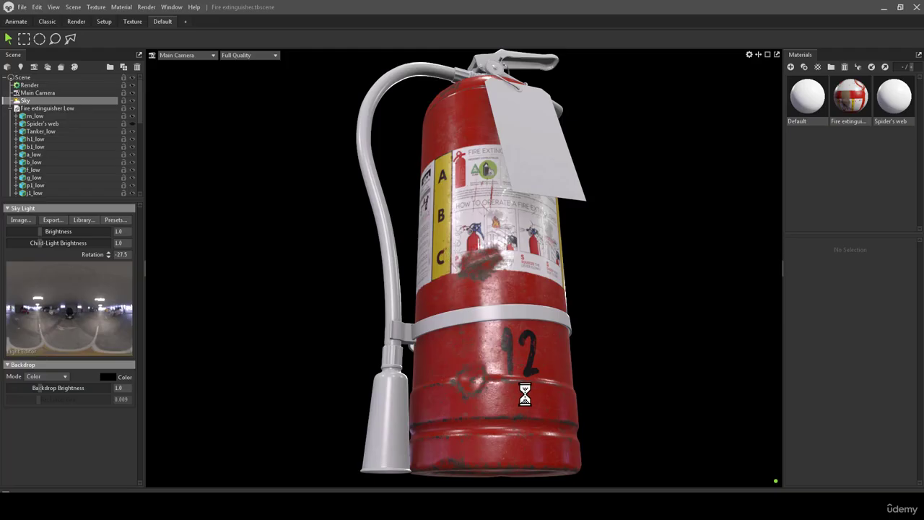
left_click_drag(519, 373, 483, 363)
right_click_drag(483, 363, 485, 395)
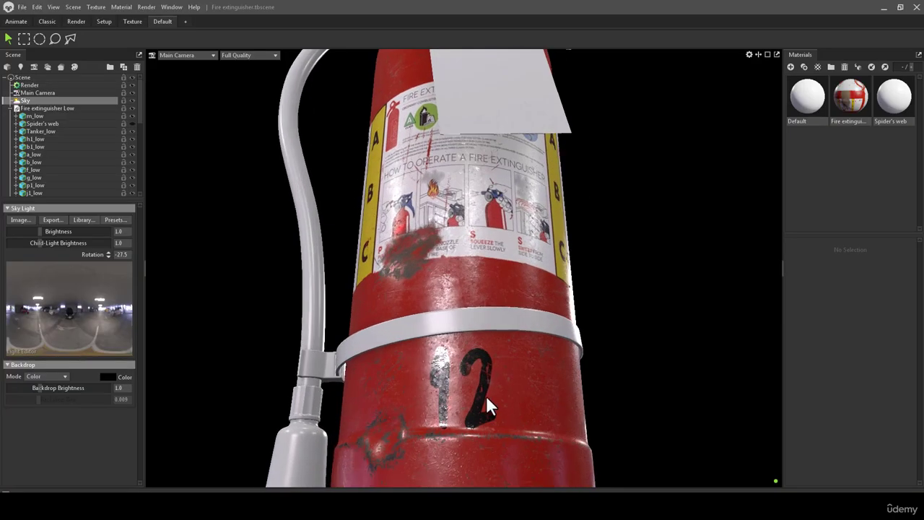
left_click_drag(486, 394, 503, 440)
right_click_drag(503, 440, 499, 367)
middle_click_drag(492, 360, 475, 365)
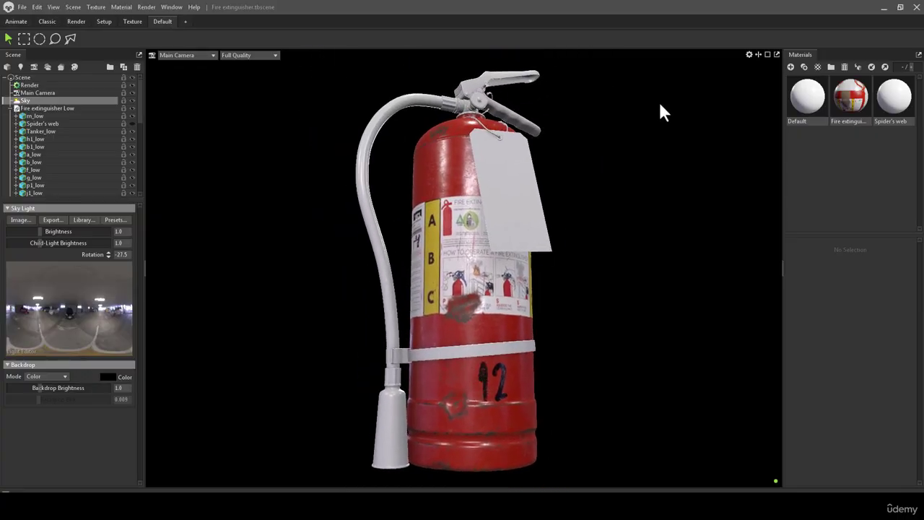
Check the viewport's resolution options, close its settings and view the extinguisher from a slightly different angle.
left_click(750, 55)
left_click(701, 93)
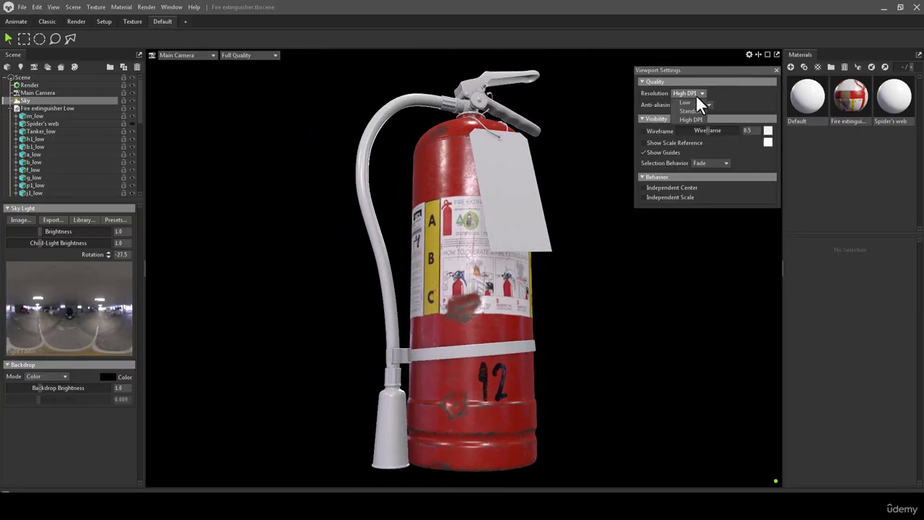
left_click(775, 72)
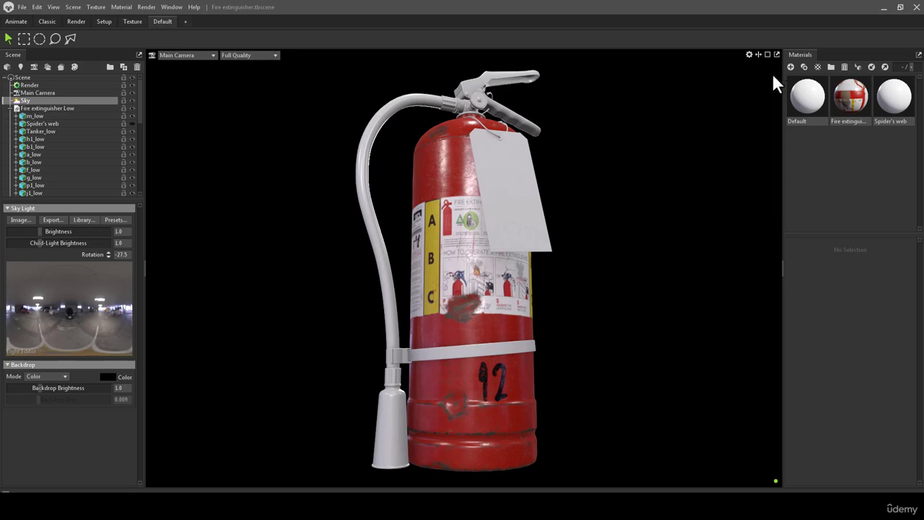
left_click_drag(579, 249, 559, 257)
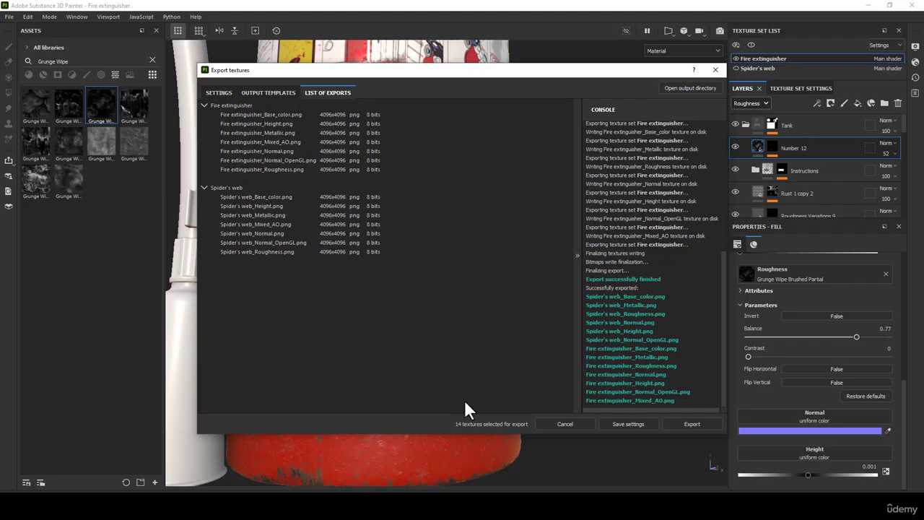
Return to Substance 3D Painter, close the texture export window and add a folder named Dusty above the Number 12 layer.
left_click(715, 70)
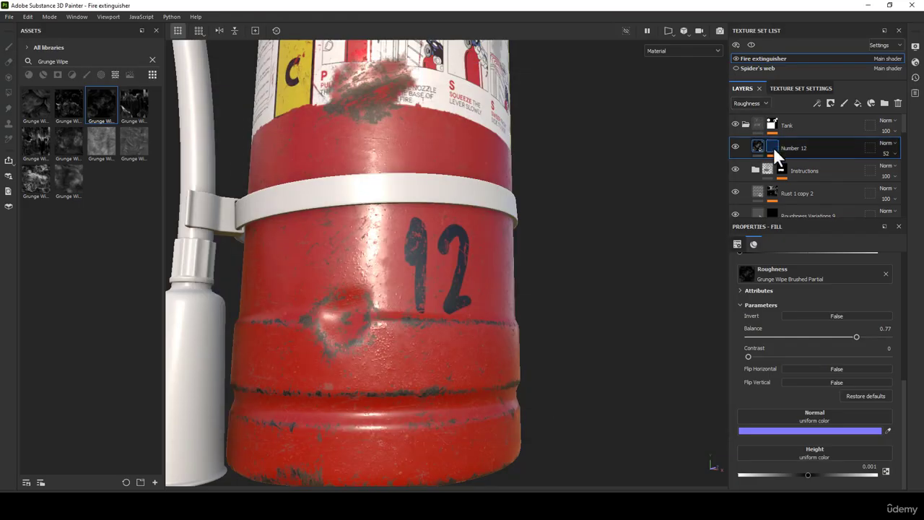
left_click(884, 103)
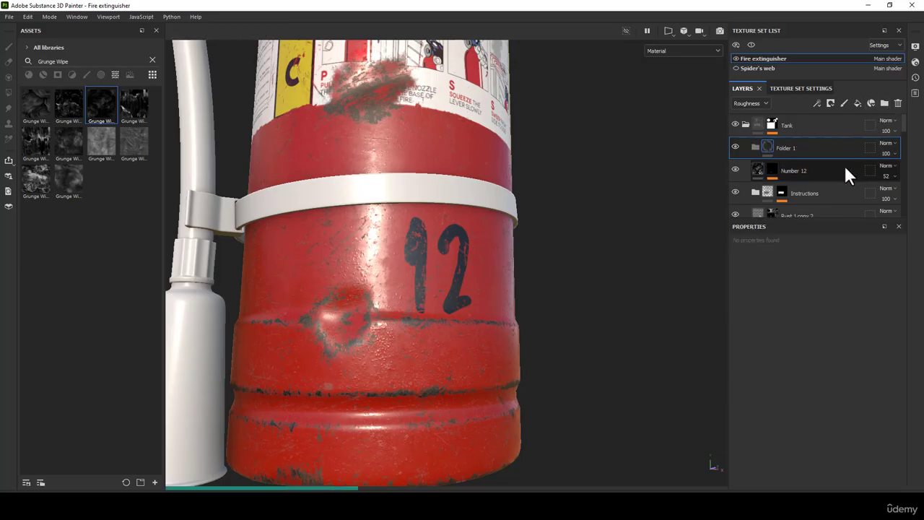
double_click(783, 147)
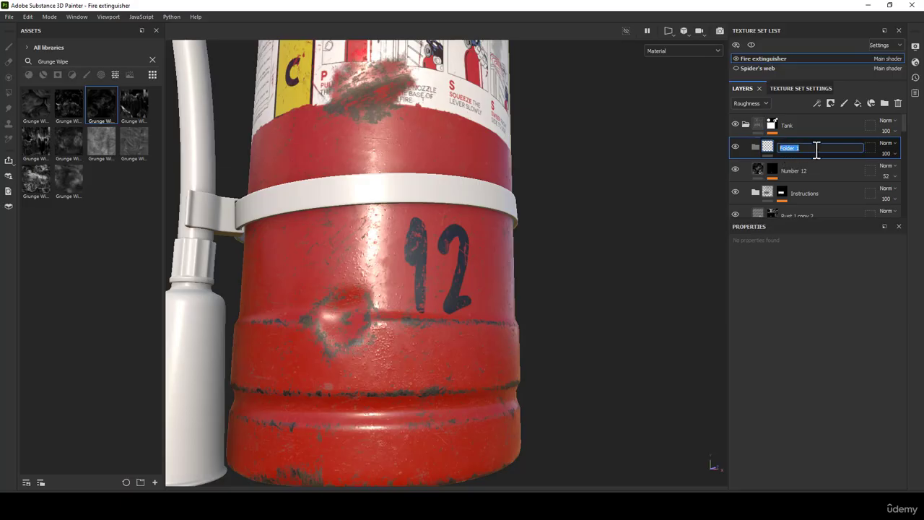
scroll(412, 274, "down", 5)
middle_click_drag(374, 166, 426, 280, "alt")
double_click(787, 147)
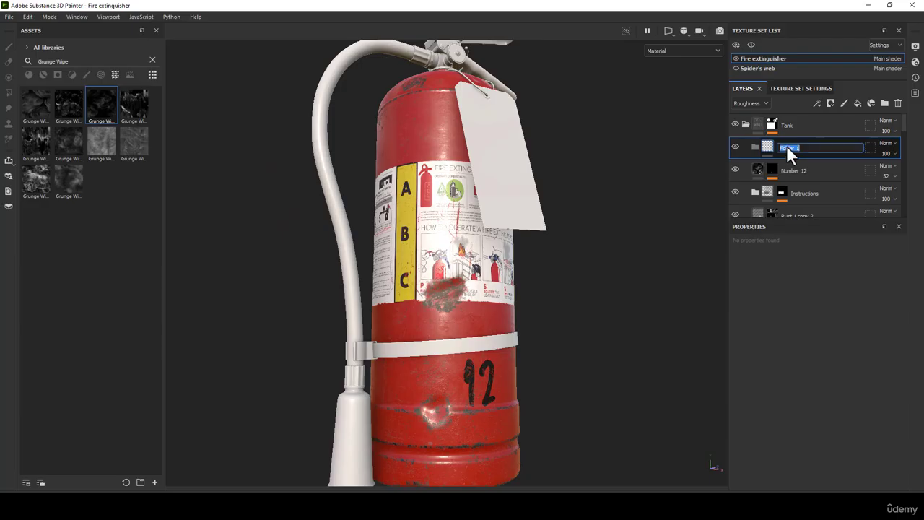
type("Dusty")
key("Return")
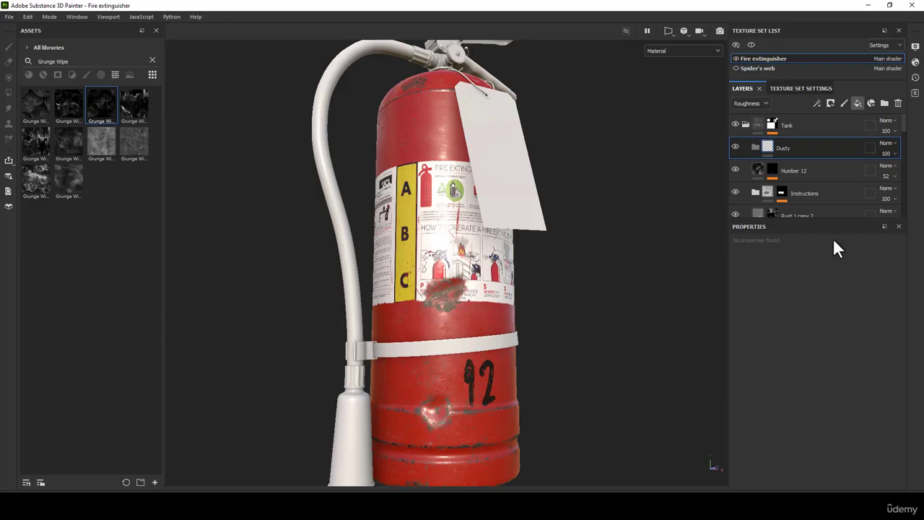
Add a fill layer inside the Dusty folder and name it Dusty Ao.
double_click(794, 171)
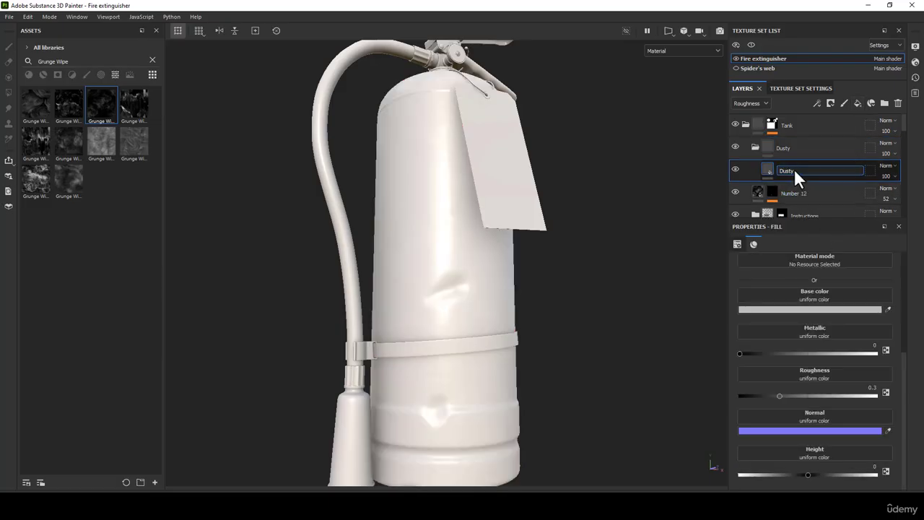
type("Dusty Ro")
key("Return")
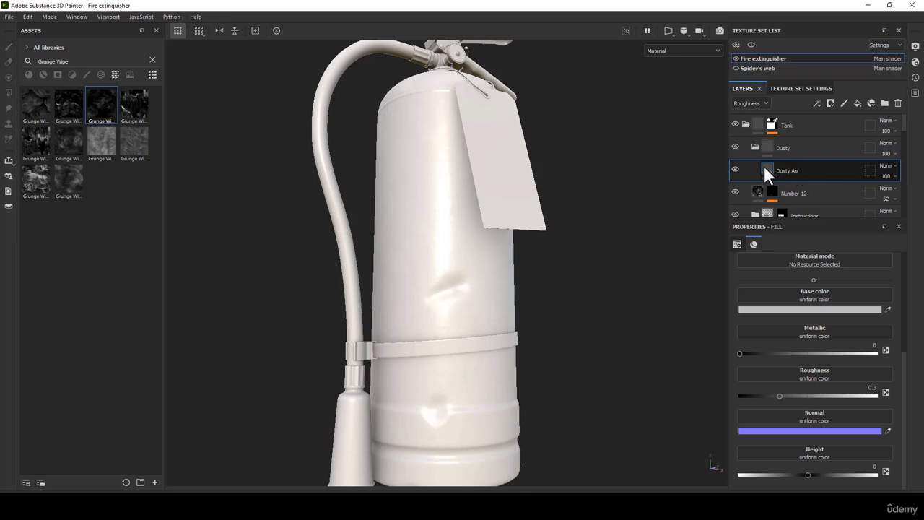
Set the Dusty Ao layer's base color hue to 0.095 and saturation to 0.32.
left_click(823, 308)
left_click_drag(755, 318, 616, 170)
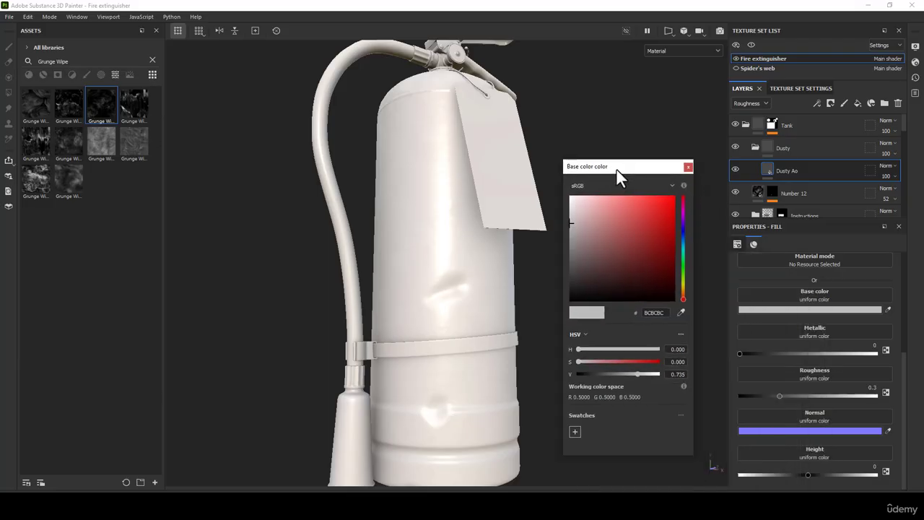
left_click(679, 350)
type("0.095")
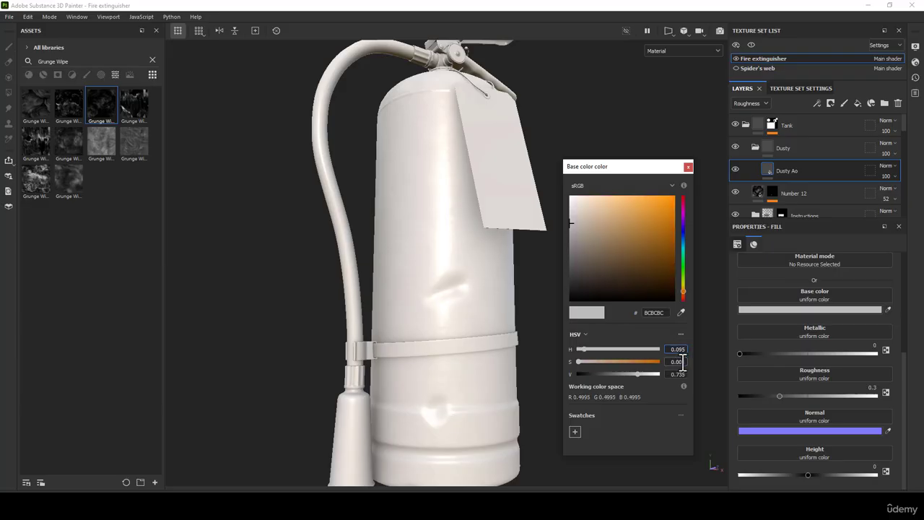
left_click(677, 362)
type("0.")
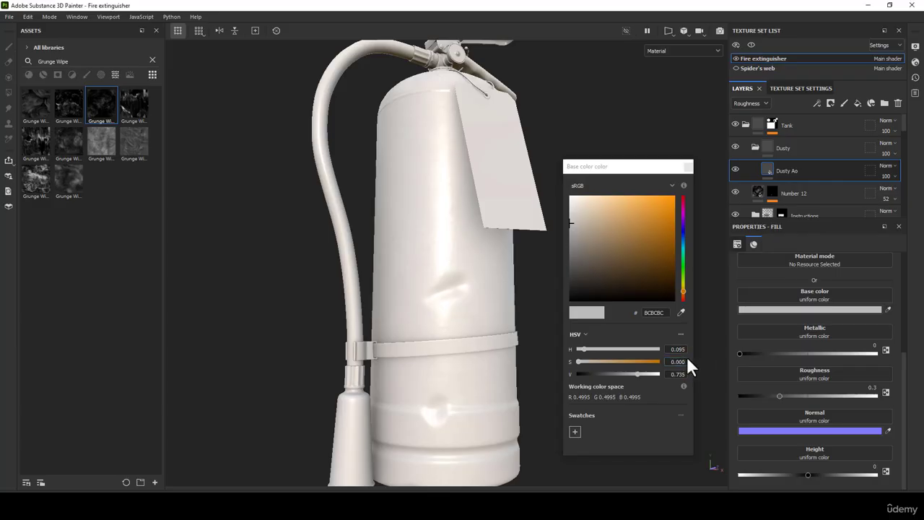
key("Return")
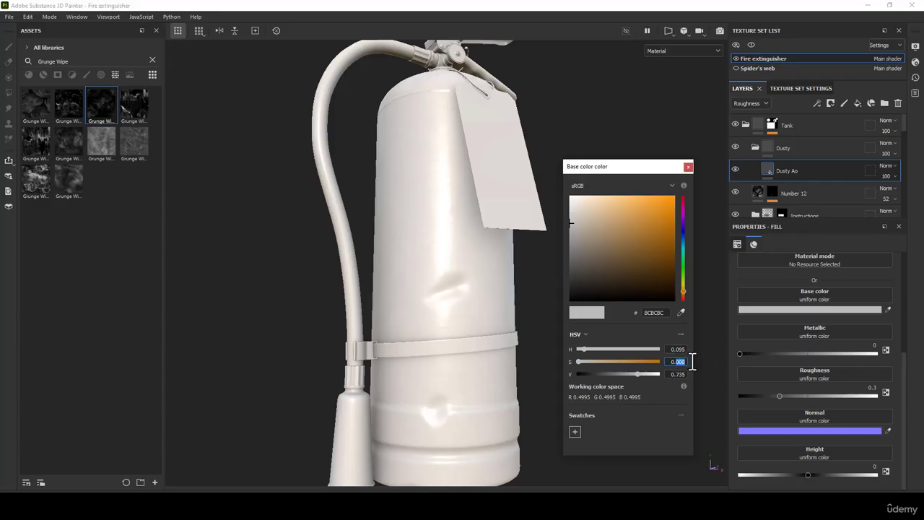
type("0.32")
key("Return")
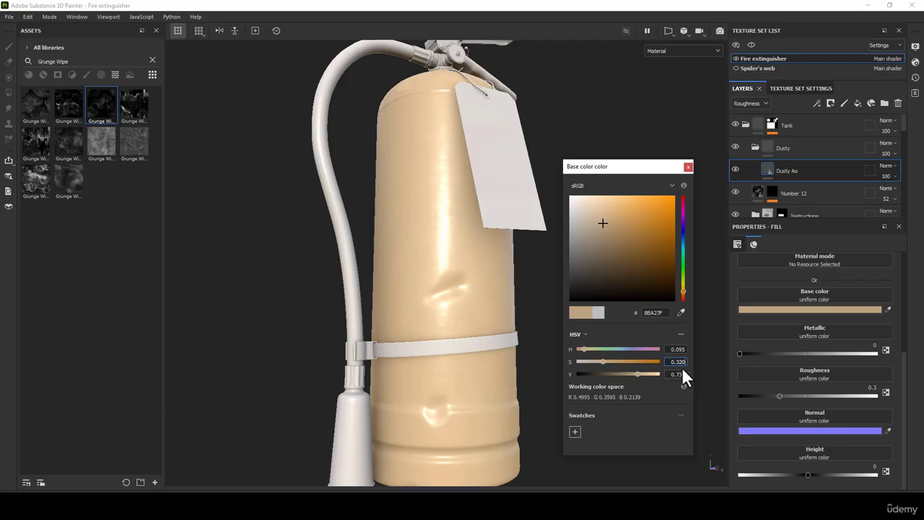
Set the brightness value of Dusty Ao's base color to 0.416 and close the color picker.
left_click_drag(681, 374, 695, 374)
type("41")
left_click_drag(678, 374, 691, 376)
type("41")
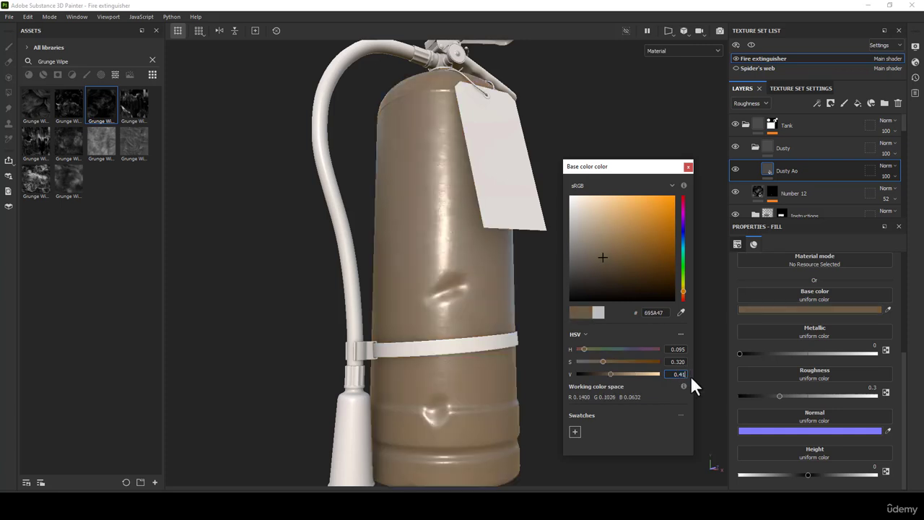
type("6")
scroll(508, 337, "down", 3)
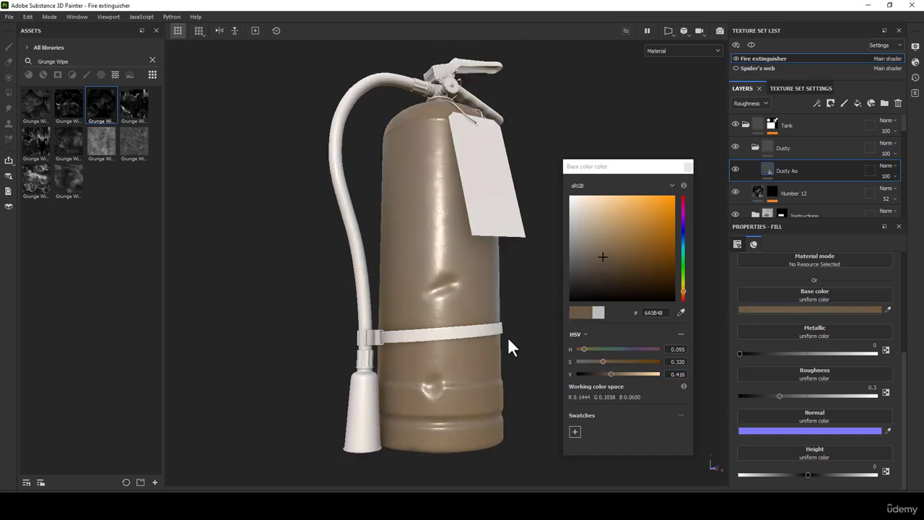
scroll(507, 336, "up", 3)
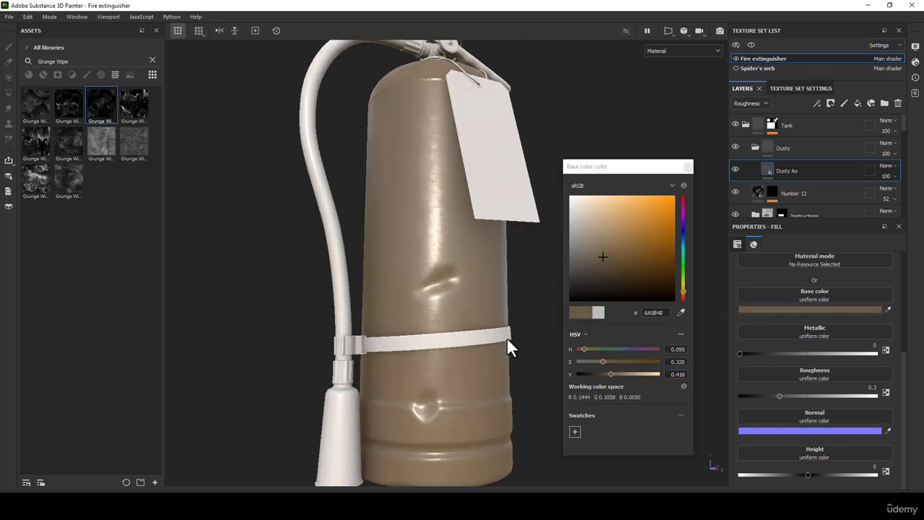
left_click(688, 167)
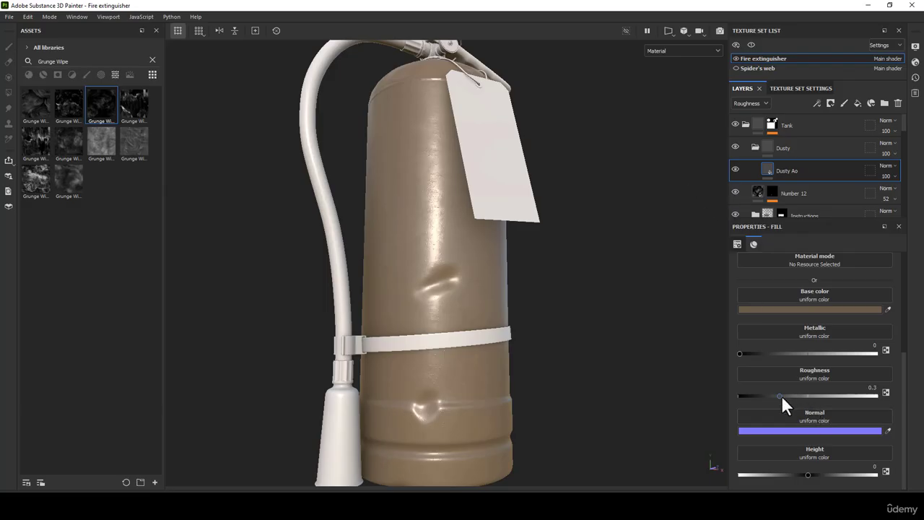
Raise the Dusty Ao layer's roughness to about 0.924 for a matte dust surface.
left_click_drag(781, 395, 872, 404)
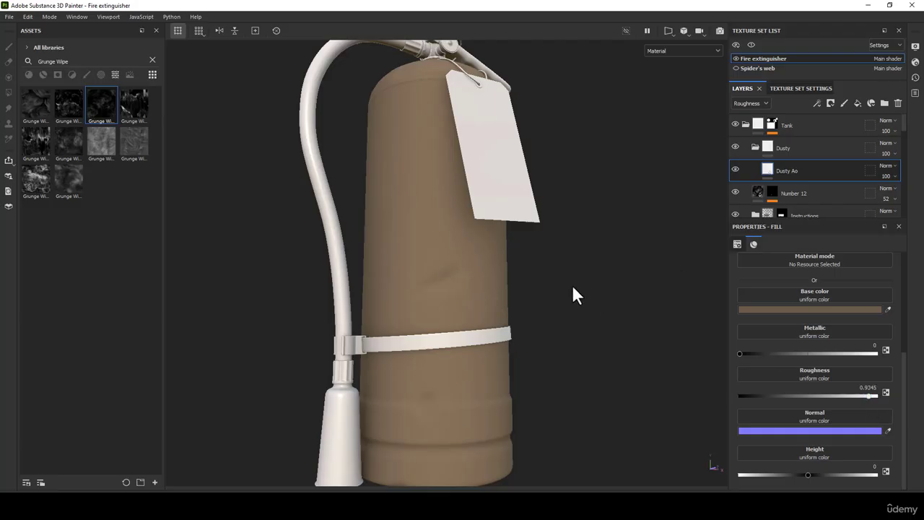
left_click_drag(531, 276, 506, 278, "alt")
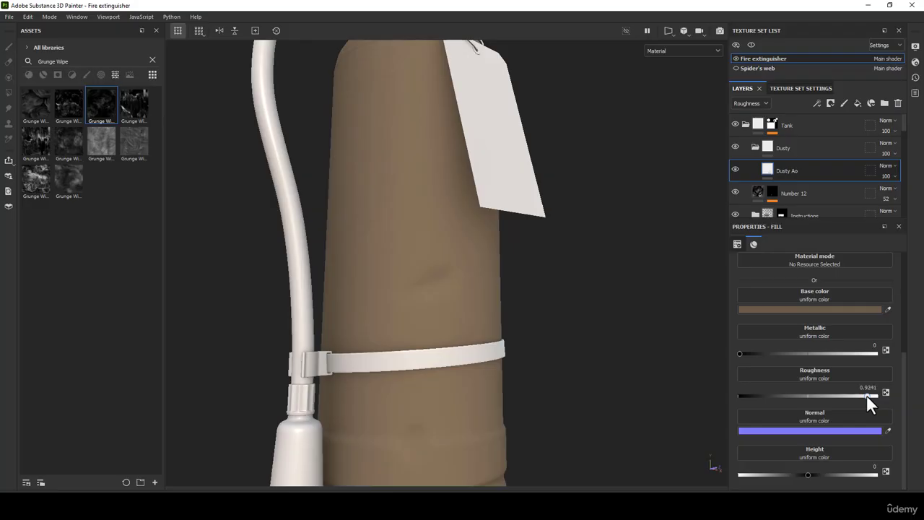
scroll(444, 229, "down", 3)
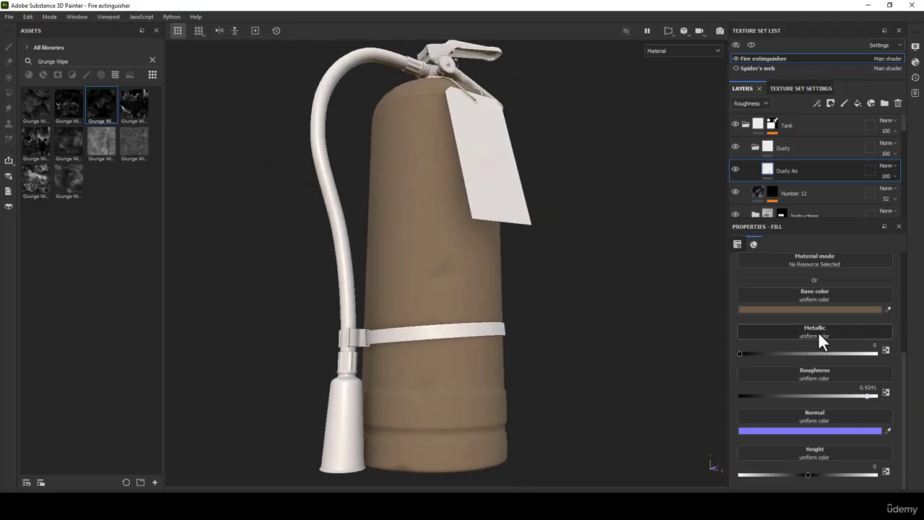
Set the Dusty Ao layer's height to 0.0058 and switch the layer stack to the Base color channel.
left_click(864, 467)
type("0.0058")
key("Return")
left_click(751, 103)
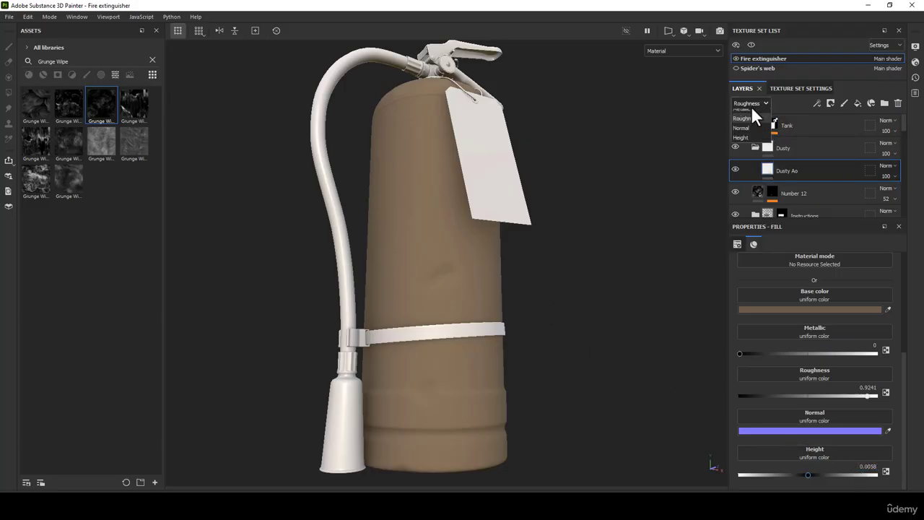
left_click(751, 108)
Add a black mask to the Dusty Ao layer and assign a Mask Builder - Legacy generator to it.
right_click(769, 170)
left_click(802, 186)
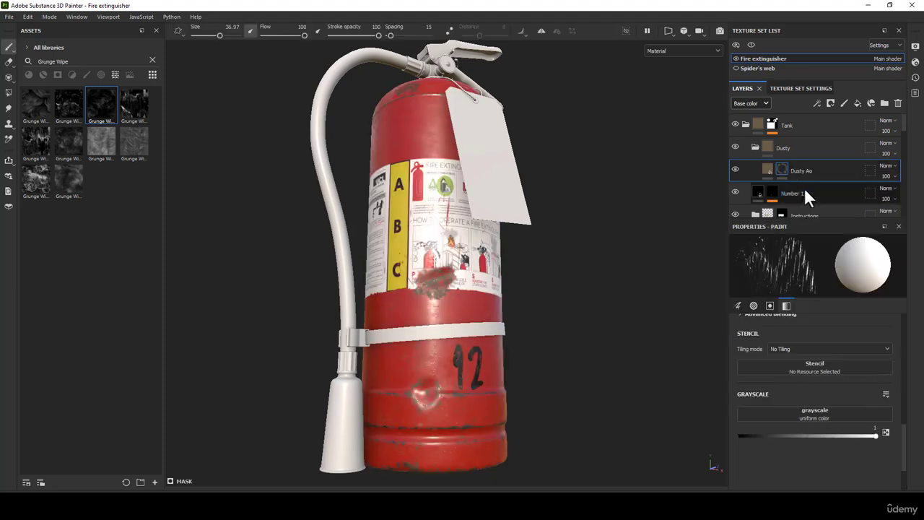
right_click(783, 171)
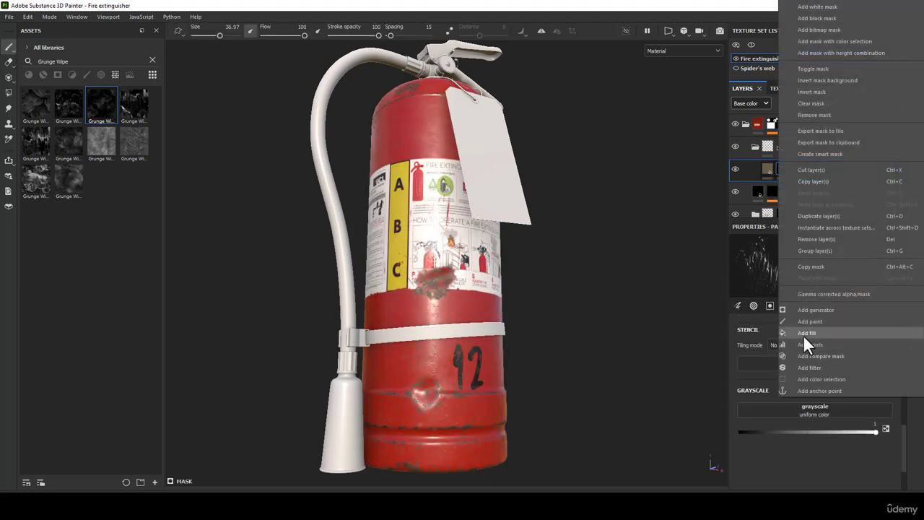
left_click(812, 310)
left_click(814, 268)
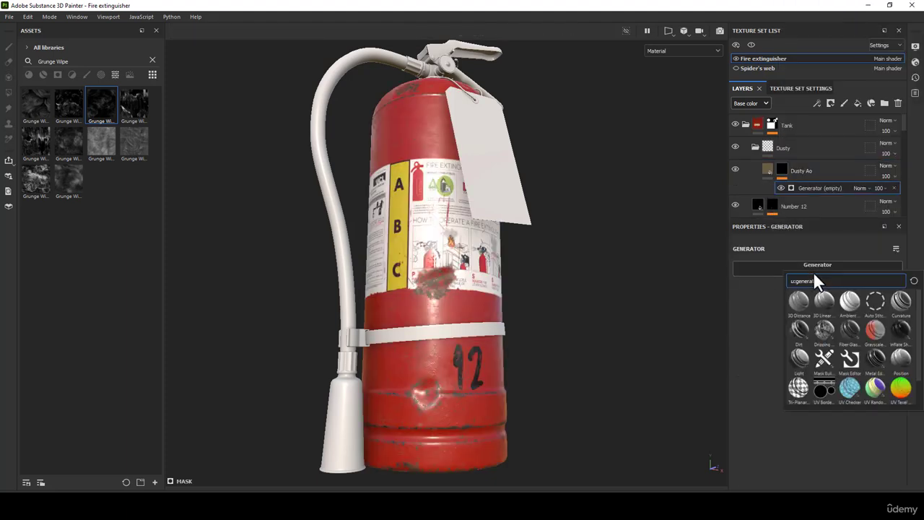
left_click(824, 370)
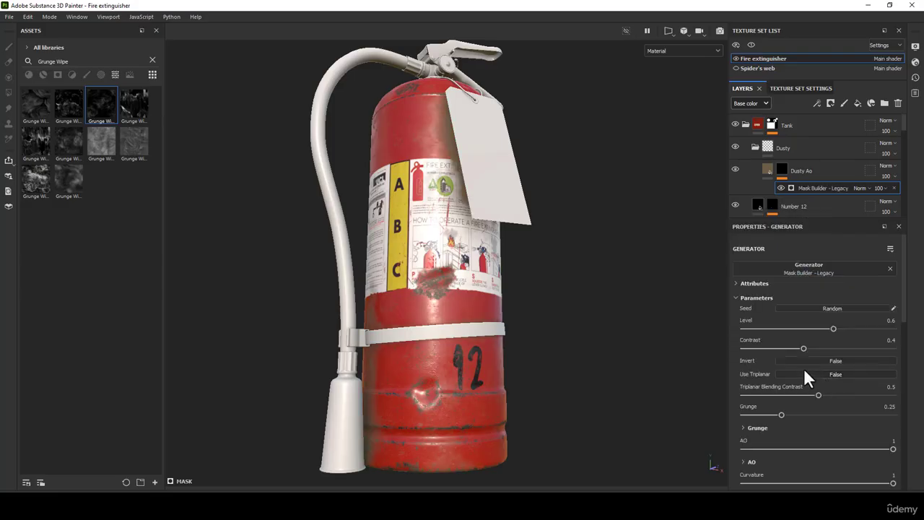
Show the Dusty Ao mask in the viewport and set the generator's level to 0.72 and contrast to 0.34.
left_click_drag(421, 284, 478, 187, "alt")
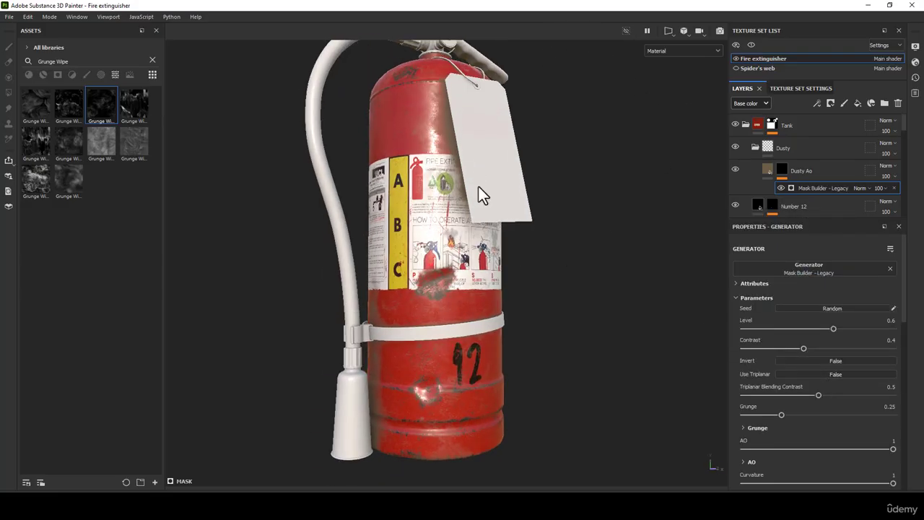
left_click(670, 49)
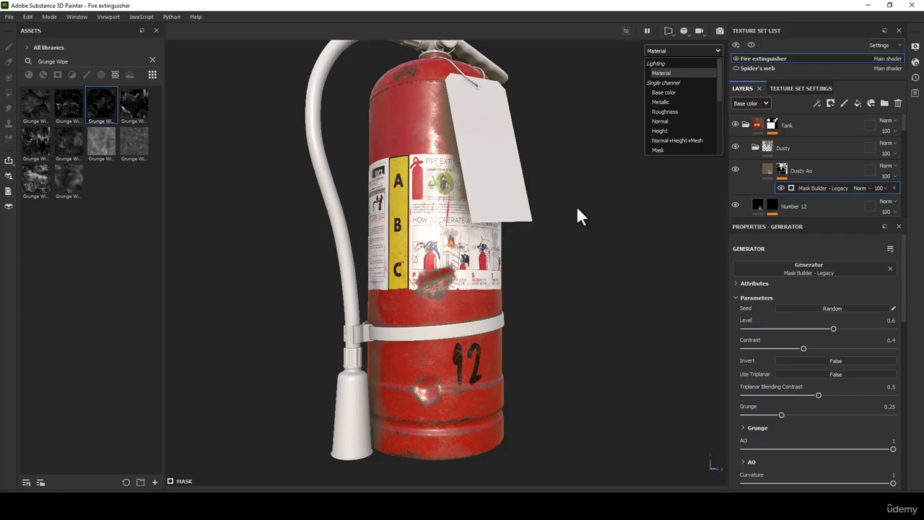
left_click(665, 149)
left_click_drag(598, 190, 512, 200, "alt")
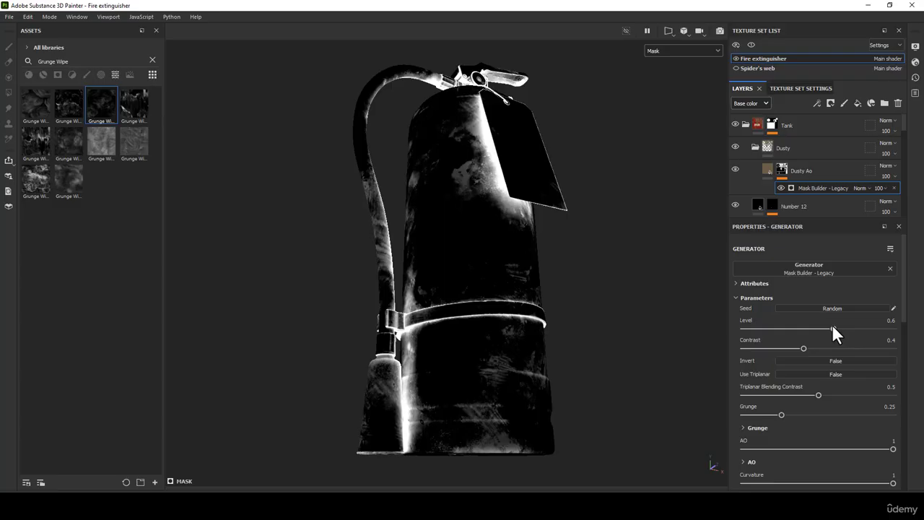
left_click_drag(832, 329, 851, 329)
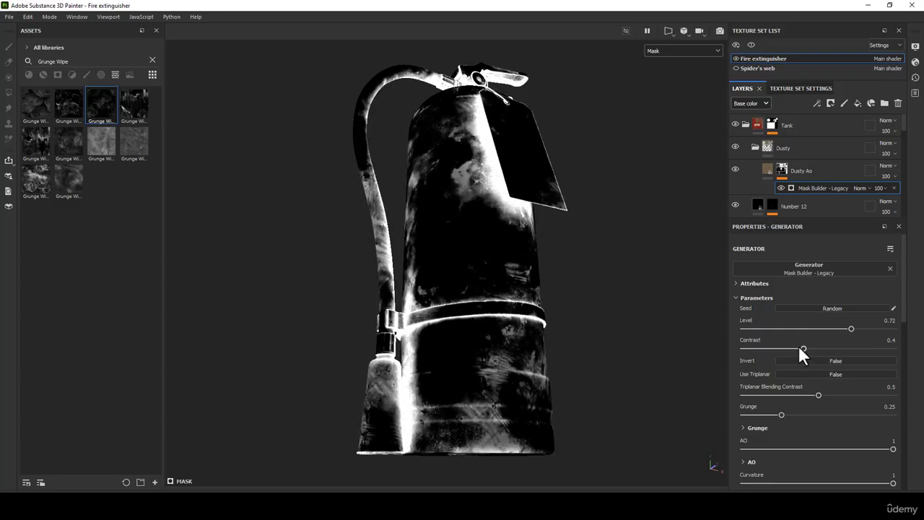
left_click_drag(802, 348, 791, 349)
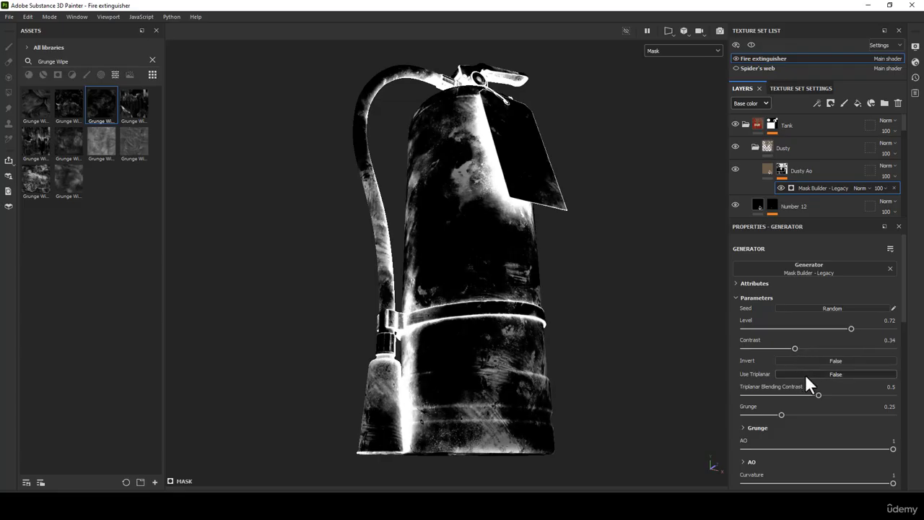
Enable triplanar for the mask generator, with triplanar blending contrast at 0 and grunge at 0.17.
left_click(808, 375)
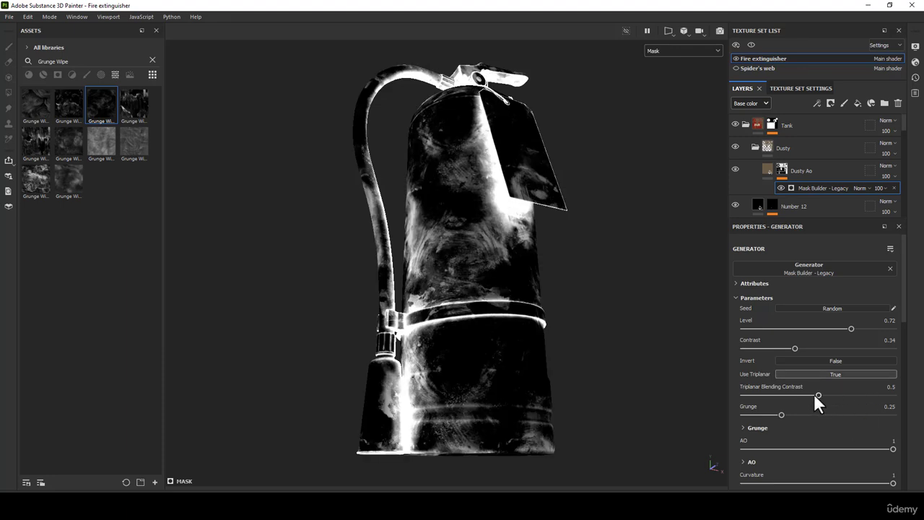
left_click_drag(811, 396, 586, 403)
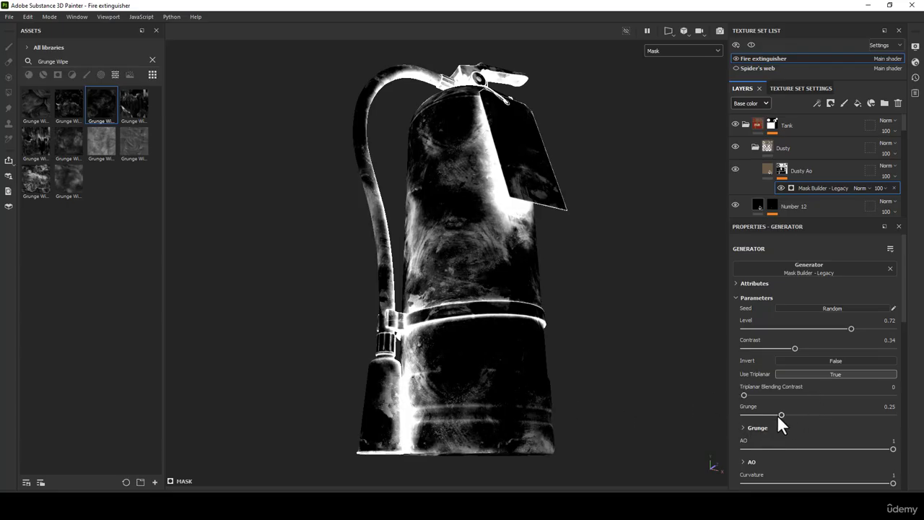
left_click_drag(784, 413, 766, 415)
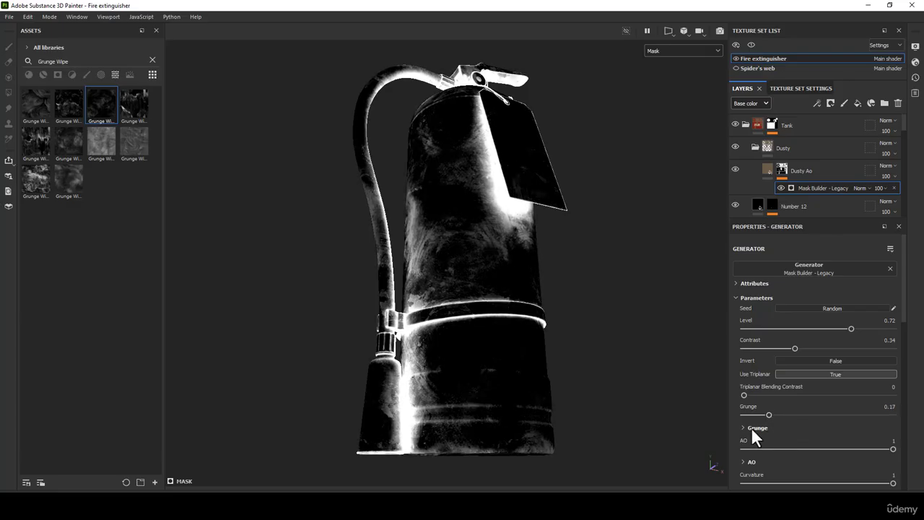
left_click(751, 427)
Set the generator's AO amount to 0.81, AO range to 0.8 and AO noisiness to 1.
scroll(769, 380, "down", 1)
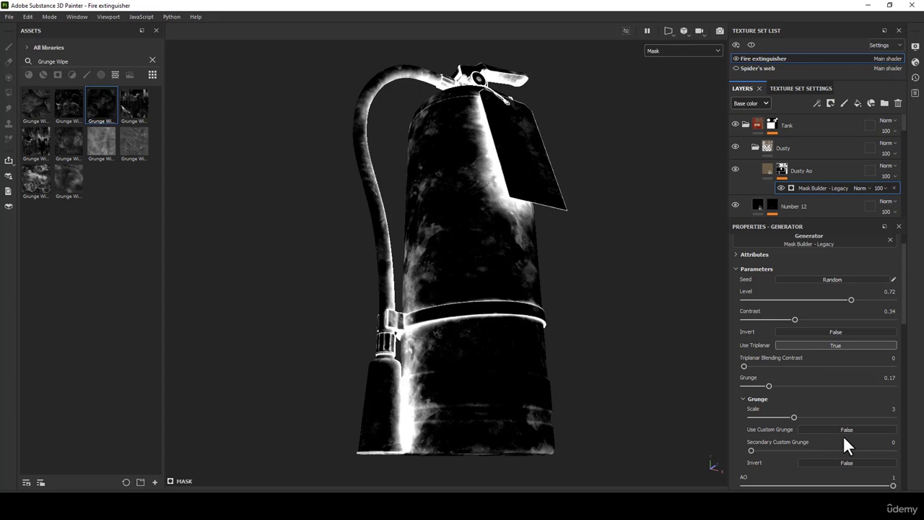
scroll(788, 440, "down", 1)
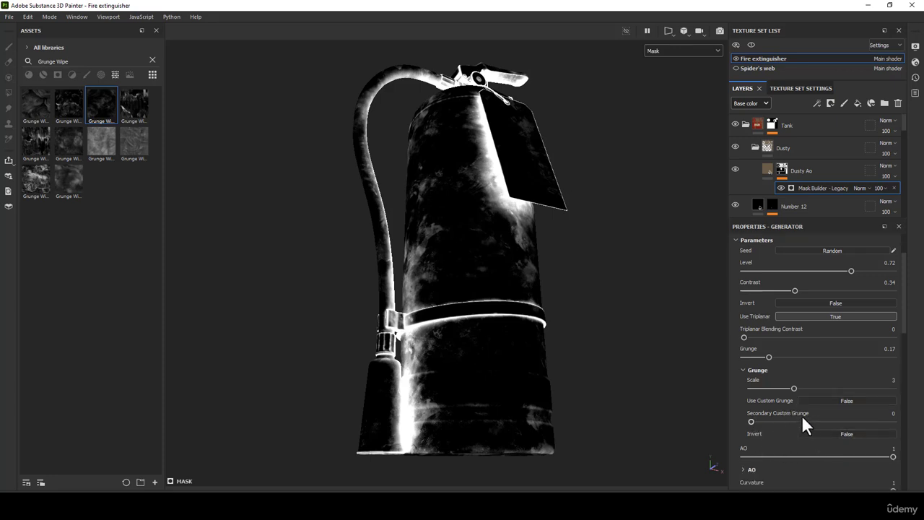
scroll(787, 441, "down", 2)
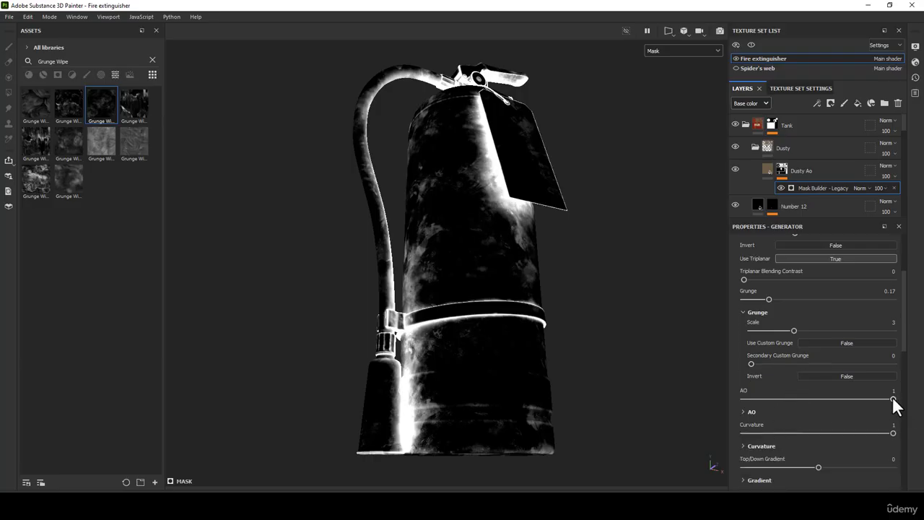
mouse_move(888, 397)
left_mouse_down()
mouse_move(856, 397)
mouse_move(880, 398)
left_mouse_up()
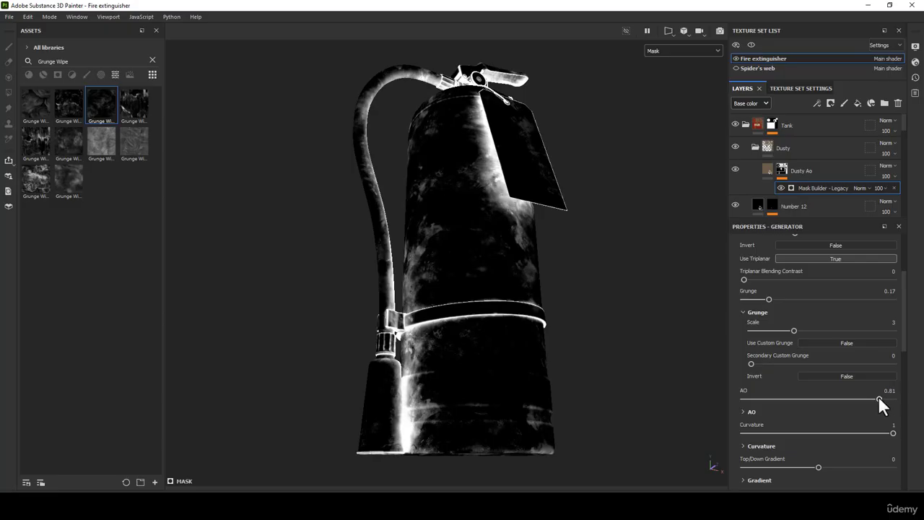
left_click(745, 412)
scroll(828, 394, "down", 1)
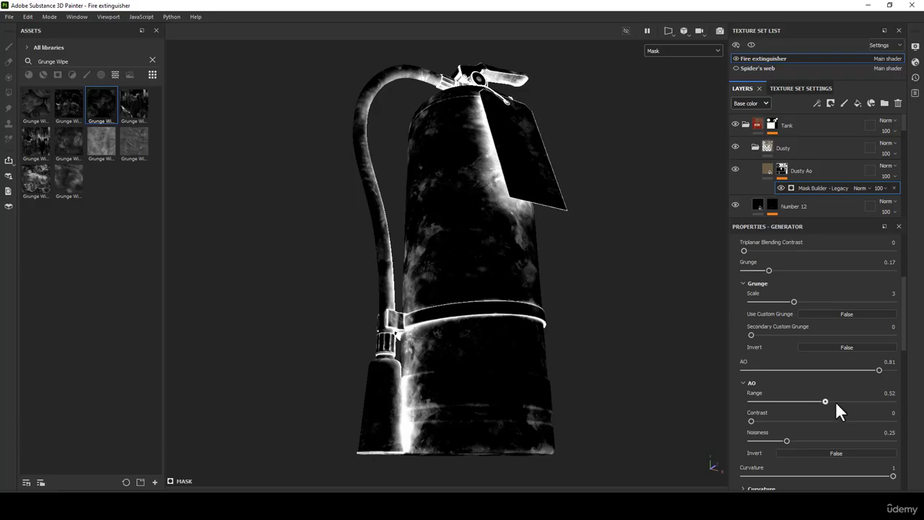
left_click(838, 402)
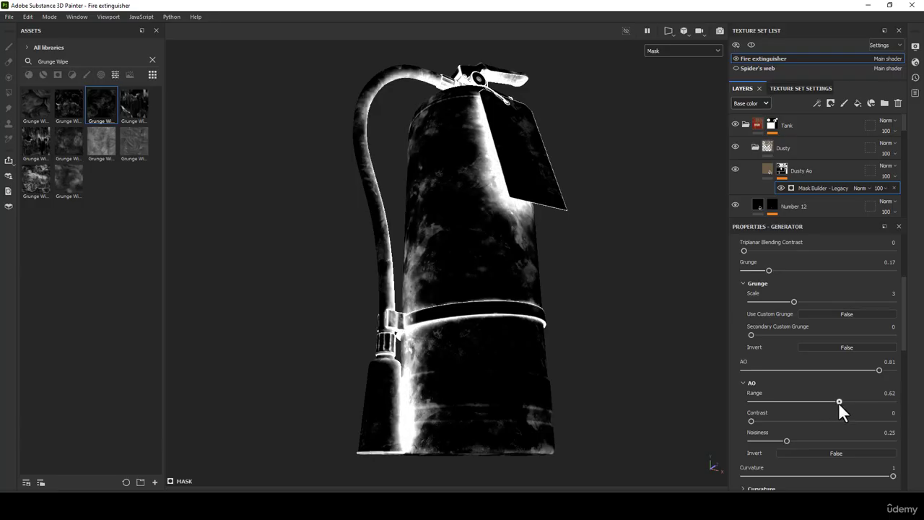
left_click_drag(841, 402, 863, 405)
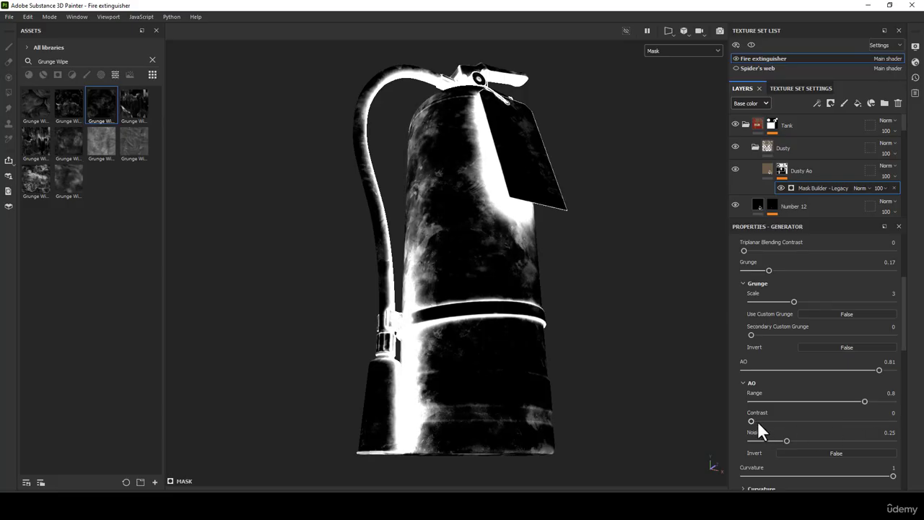
left_click_drag(833, 439, 894, 440)
scroll(779, 426, "down", 1)
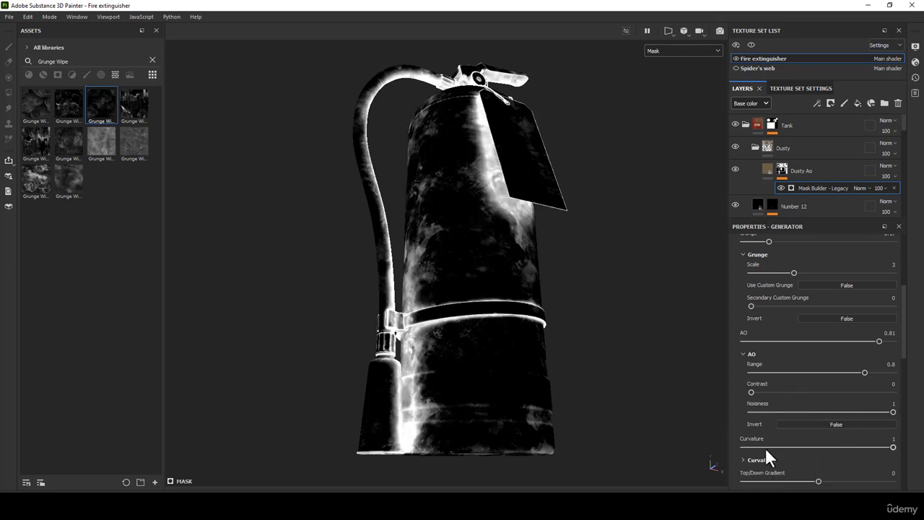
Reduce the generator's curvature amount to take the dust off the edges, and return the viewport to the material view.
left_click_drag(763, 448, 898, 448)
left_click_drag(582, 460, 483, 460)
scroll(801, 392, "down", 1)
scroll(800, 383, "up", 5)
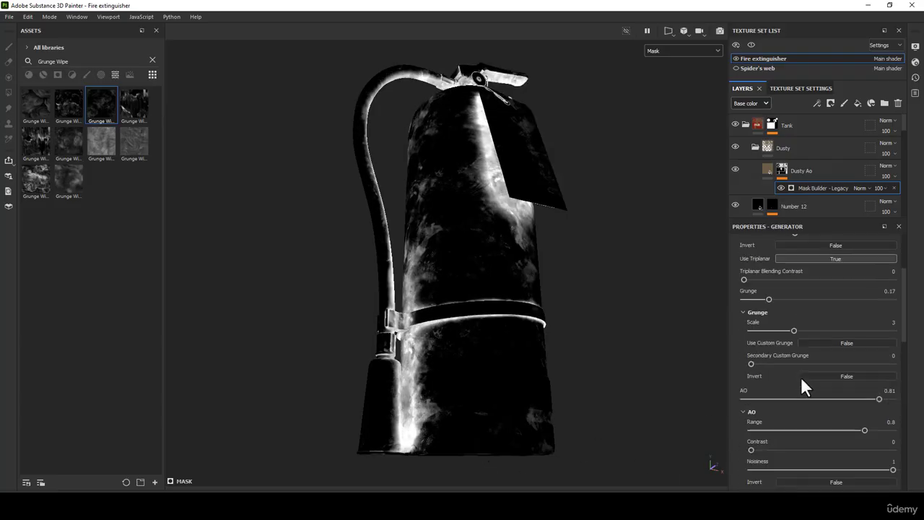
scroll(408, 265, "up", 2)
key("m")
scroll(408, 266, "down", 3)
left_click_drag(407, 265, 549, 203, "alt")
right_click(788, 172)
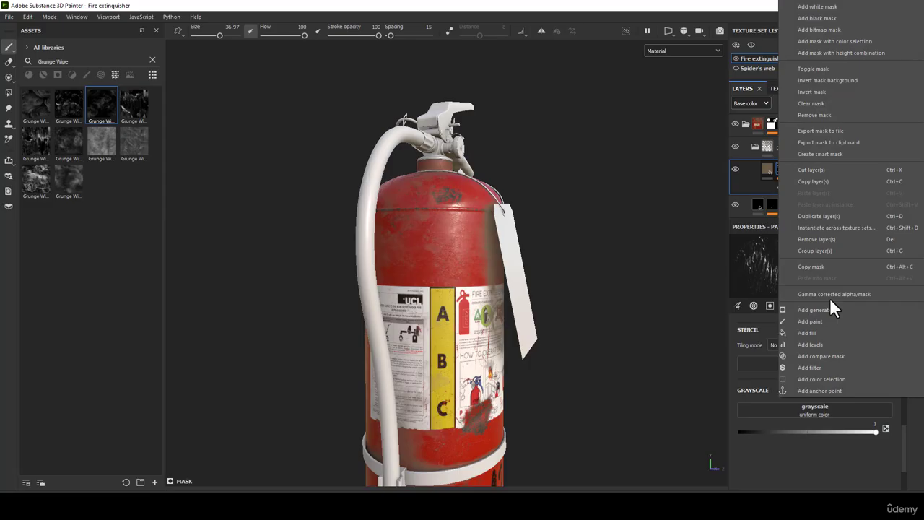
left_click(823, 336)
left_click(894, 188)
Add a paint effect above the generator on the Dusty Ao mask and display the mask in the viewport.
right_click(798, 174)
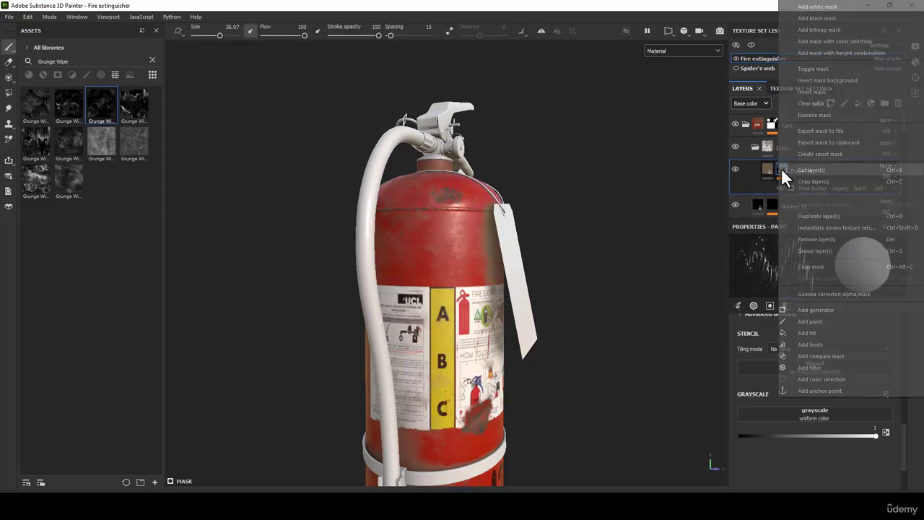
left_click(817, 334)
left_click(661, 51)
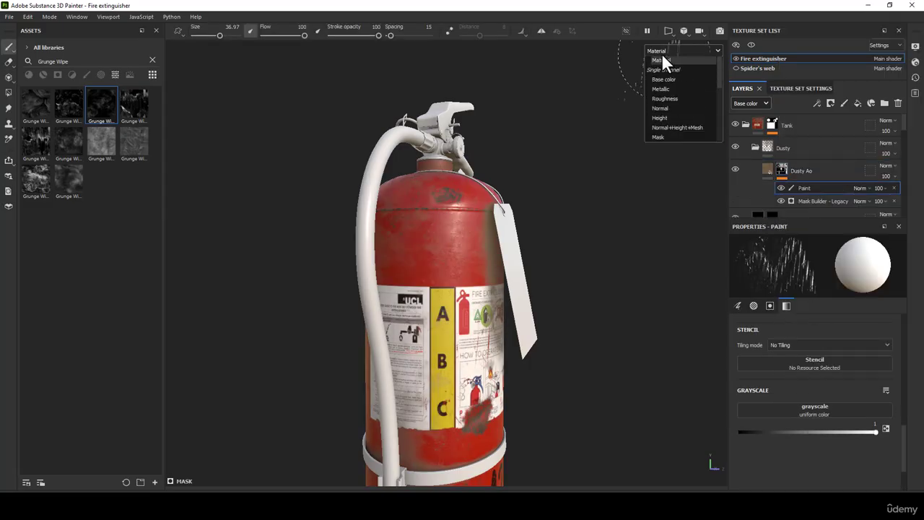
left_click(669, 152)
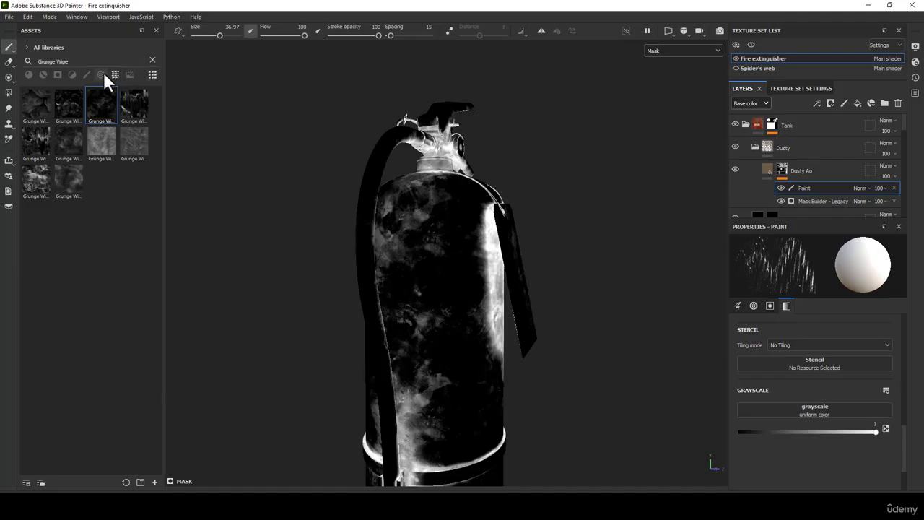
Choose the Dirt 1 brush from the brush library and set its size to about 35.67.
left_click(151, 61)
left_click(85, 75)
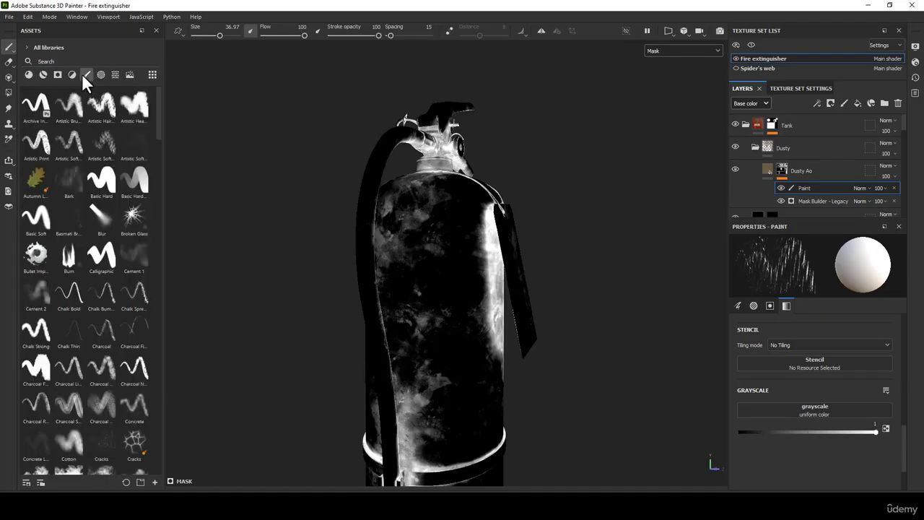
scroll(109, 275, "down", 5)
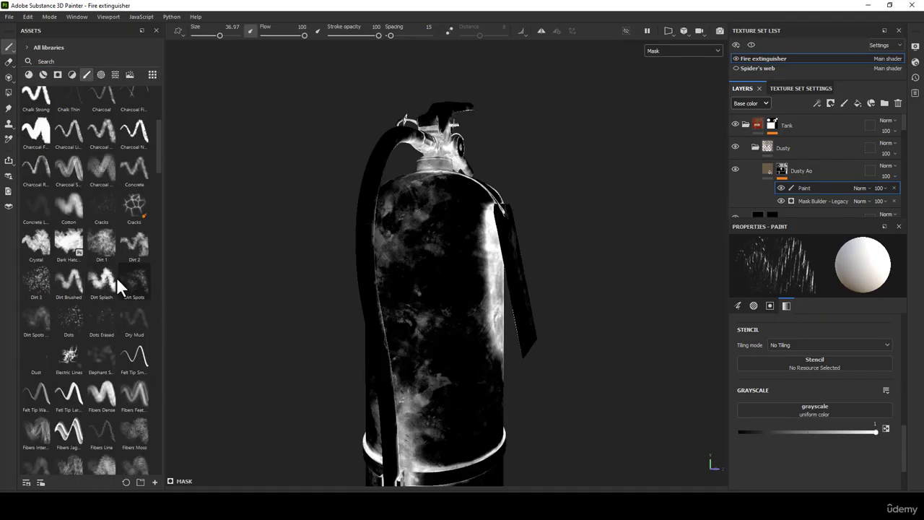
left_click(136, 249)
scroll(462, 310, "up", 2)
middle_click_drag(393, 292, 422, 263, "alt")
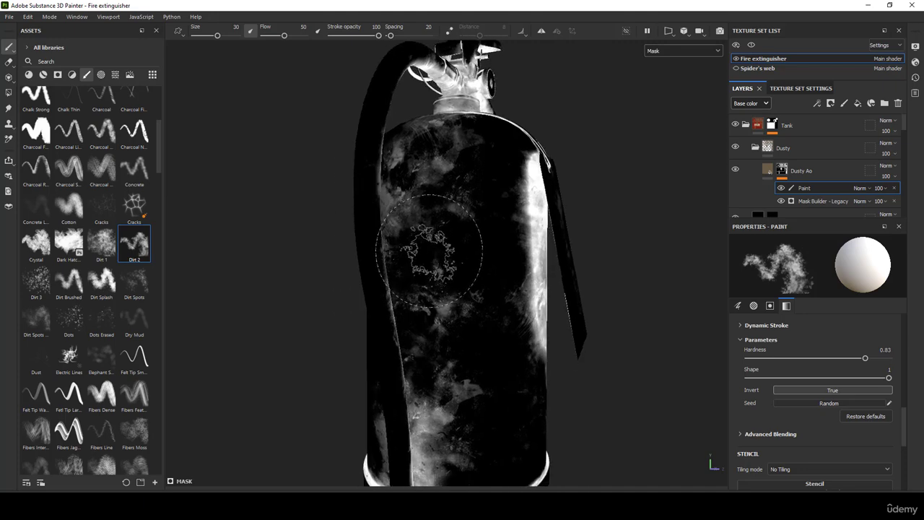
right_click_drag(430, 249, 429, 261, "ctrl")
left_click(102, 246)
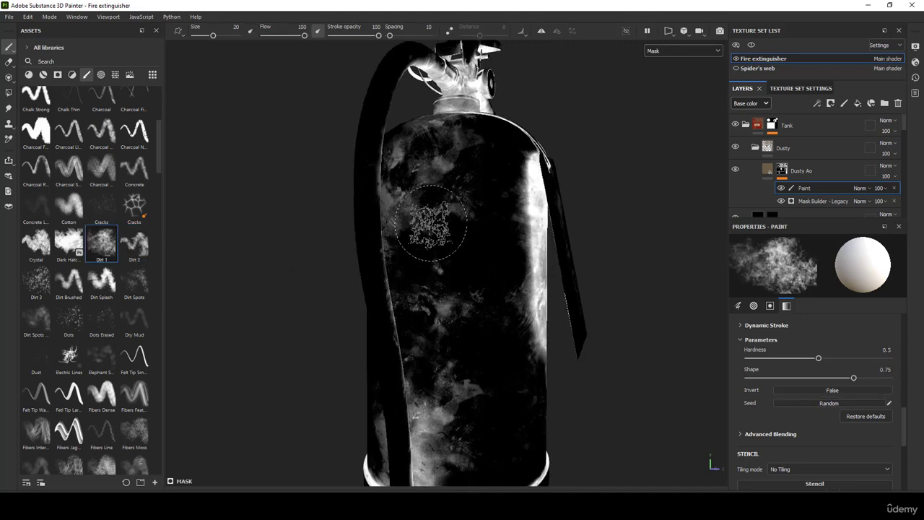
scroll(438, 224, "up", 1)
right_click_drag(438, 225, 454, 225, "ctrl")
Invert the brush to black and paint dust out of the Dusty Ao mask on the tank's body and lower section.
key("x")
mouse_move(427, 215)
left_mouse_down()
mouse_move(424, 252)
mouse_move(400, 257)
mouse_move(447, 229)
mouse_move(397, 217)
mouse_move(538, 255)
left_mouse_up()
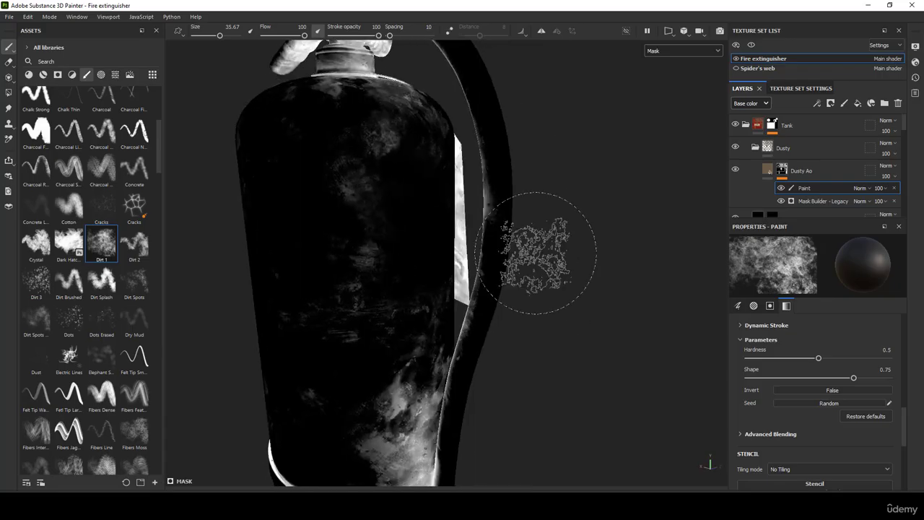
mouse_move(368, 253)
left_mouse_down()
mouse_move(333, 268)
mouse_move(361, 210)
mouse_move(363, 171)
left_mouse_up()
middle_click_drag(311, 368, 493, 171, "alt")
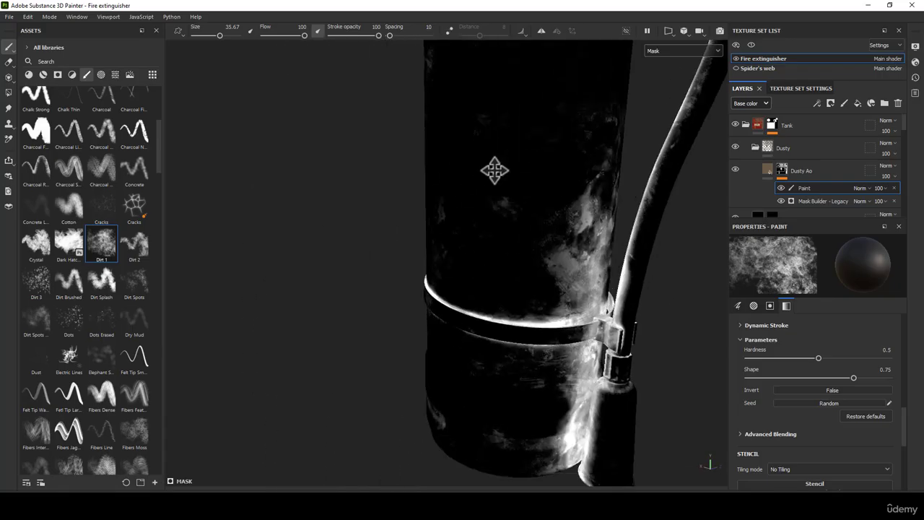
mouse_move(493, 171)
left_mouse_down("alt")
mouse_move(567, 147)
mouse_move(558, 150)
left_mouse_up("alt")
mouse_move(399, 382)
left_mouse_down()
mouse_move(408, 395)
mouse_move(436, 360)
left_mouse_up()
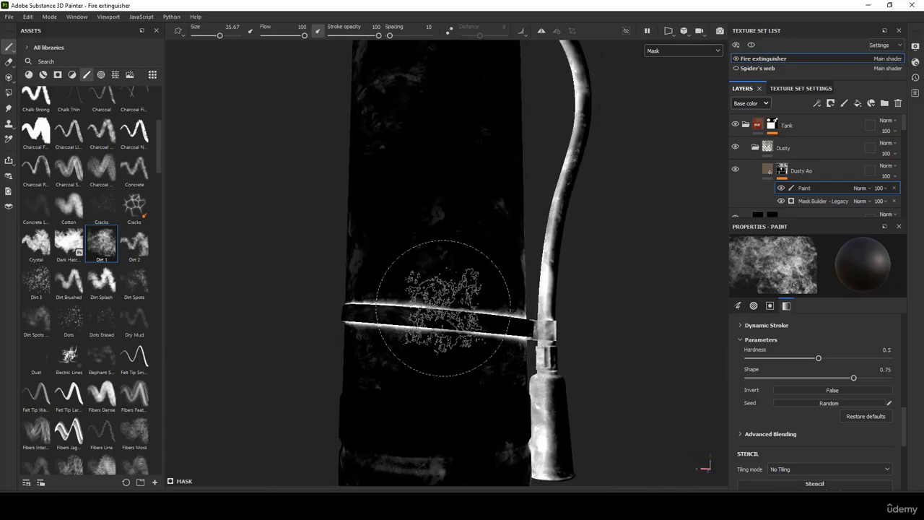
left_click_drag(445, 308, 481, 202, "alt")
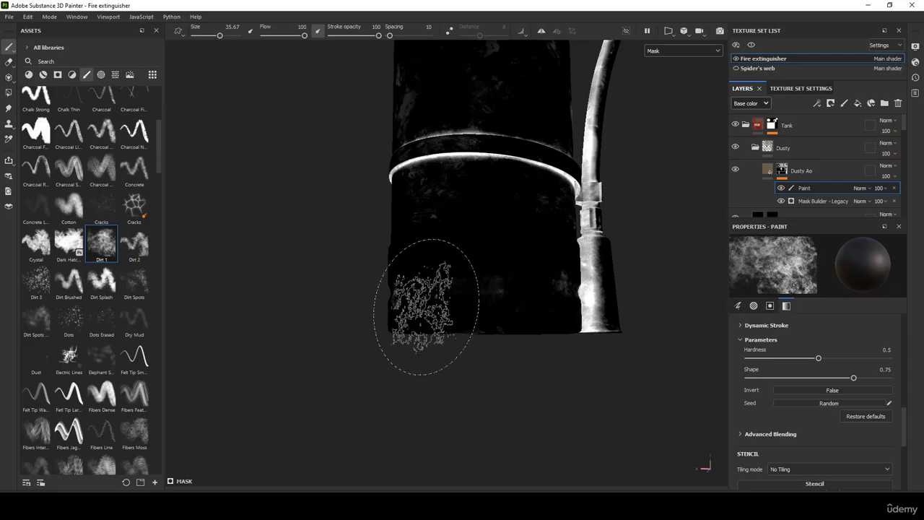
left_click_drag(426, 307, 539, 314, "alt")
middle_click_drag(406, 277, 468, 499, "alt")
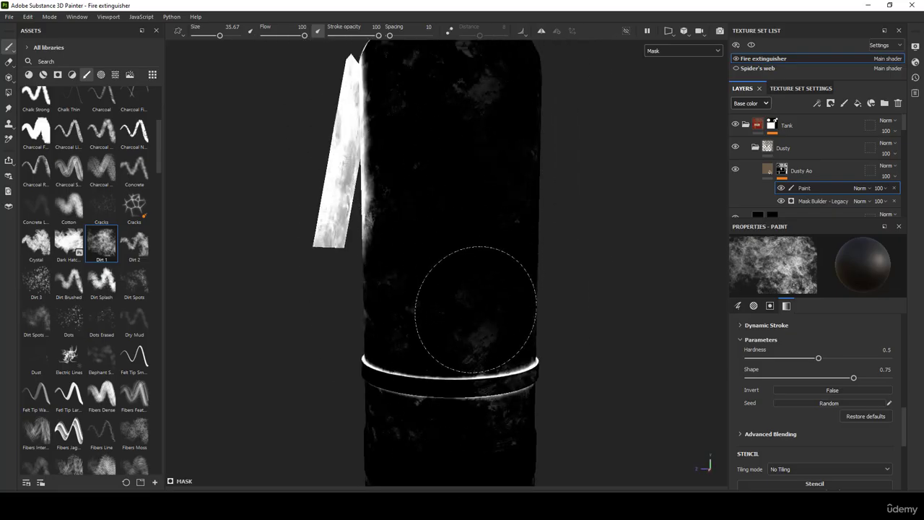
Paint out more dust near the tank's base, and around the strap with the Dirt 1 brush reduced to size 17.23.
mouse_move(485, 237)
left_mouse_down("alt")
mouse_move(466, 303)
mouse_move(447, 311)
left_mouse_up("alt")
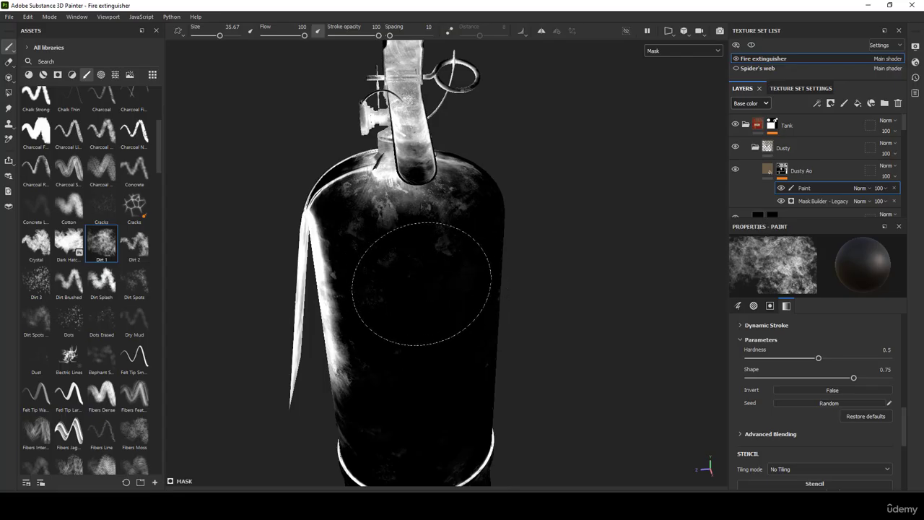
middle_click_drag(437, 345, 568, 245, "alt")
left_click_drag(520, 285, 614, 249, "alt")
middle_click_drag(547, 470, 602, 358, "alt")
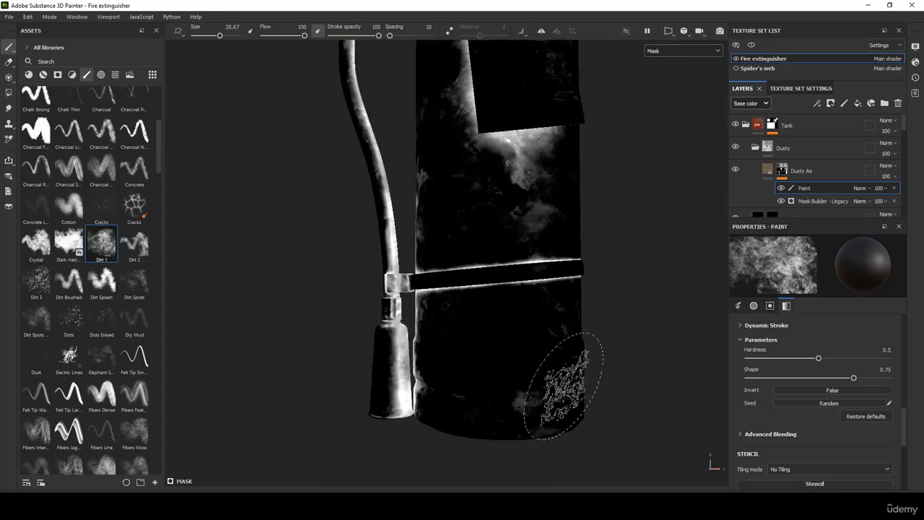
mouse_move(559, 388)
left_mouse_down()
mouse_move(559, 332)
mouse_move(534, 417)
left_mouse_up()
middle_click_drag(496, 242, 498, 340, "alt")
mouse_move(497, 336)
right_mouse_down("ctrl")
mouse_move(461, 336)
mouse_move(487, 336)
right_mouse_up("ctrl")
mouse_move(499, 334)
left_mouse_down()
mouse_move(559, 308)
mouse_move(518, 327)
left_mouse_up()
Examine the dust mask from all sides of the tank, from the neck down to the base.
left_click_drag(453, 281, 556, 284, "alt")
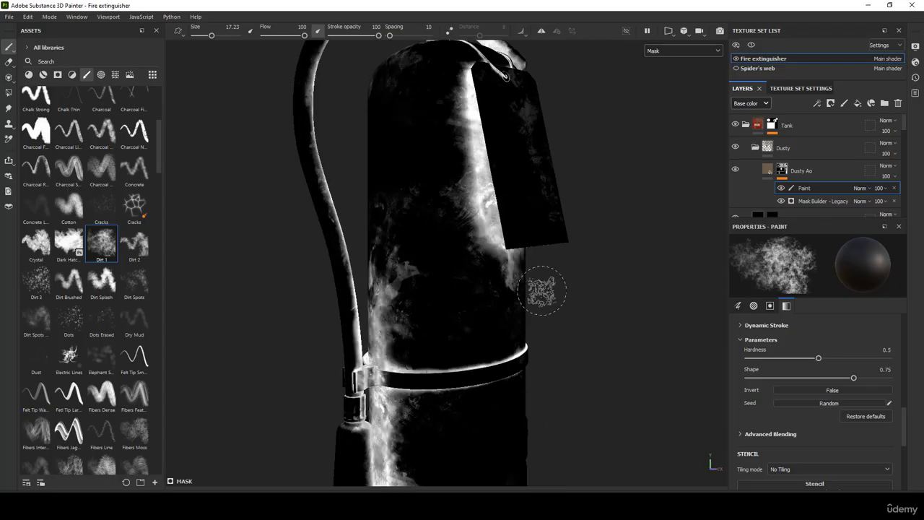
middle_click_drag(388, 192, 425, 309, "alt")
left_click_drag(425, 309, 477, 310, "alt")
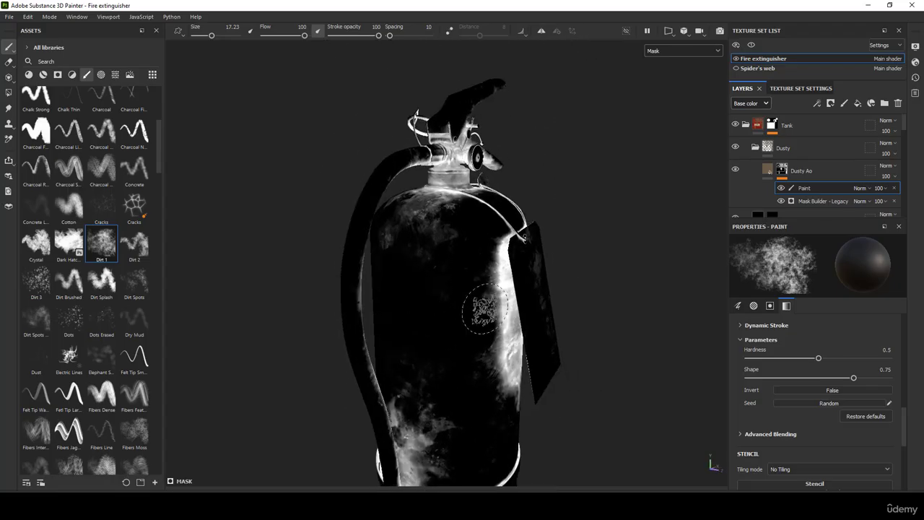
mouse_move(424, 261)
left_mouse_down("alt")
mouse_move(389, 278)
mouse_move(366, 268)
left_mouse_up("alt")
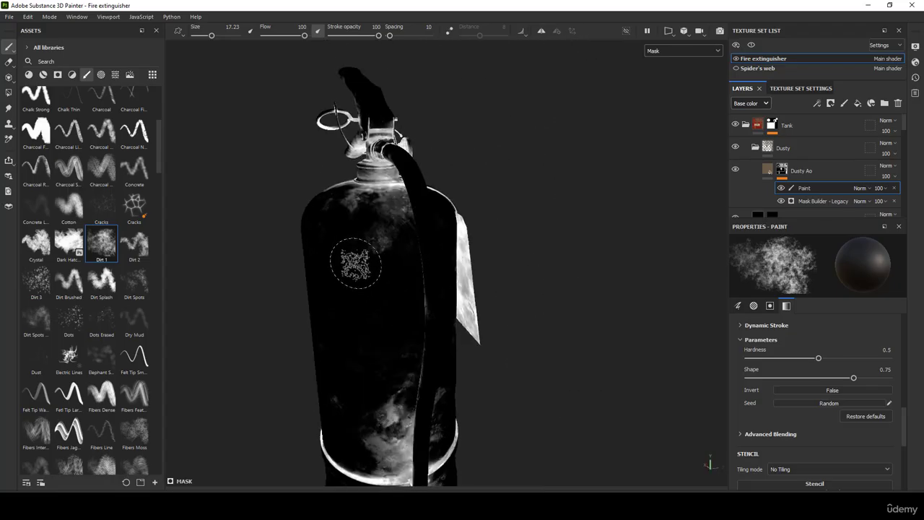
left_click_drag(359, 317, 436, 322, "alt")
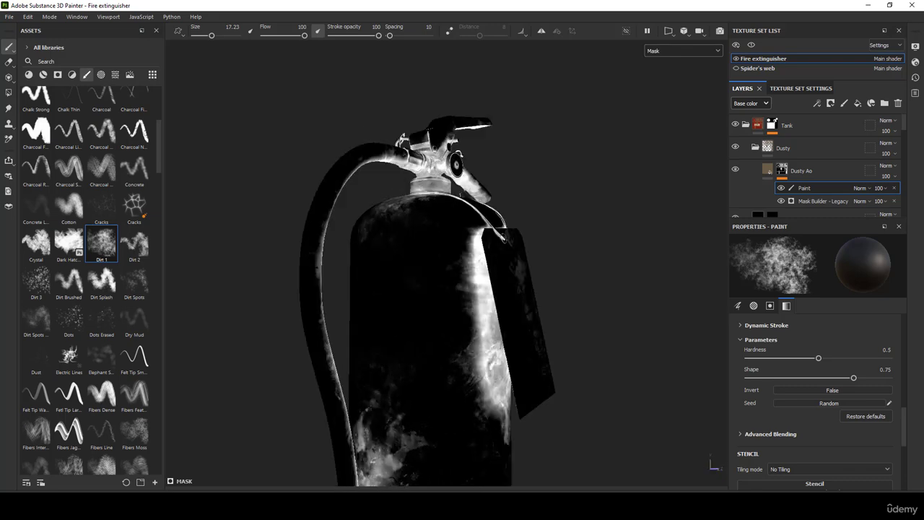
middle_click_drag(472, 410, 436, 259, "alt")
middle_click_drag(436, 345, 436, 228, "alt")
left_click_drag(349, 245, 438, 253, "alt")
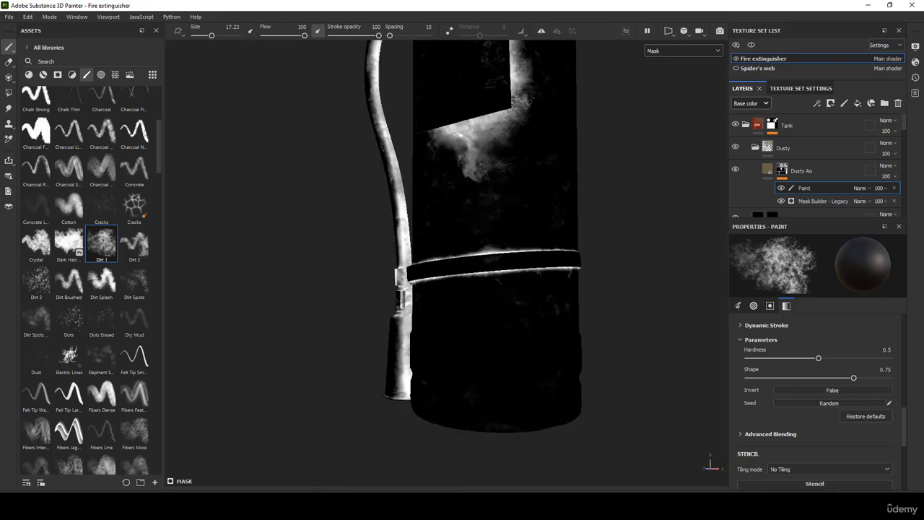
middle_click_drag(437, 252, 328, 385, "alt")
left_click_drag(328, 386, 426, 347, "alt")
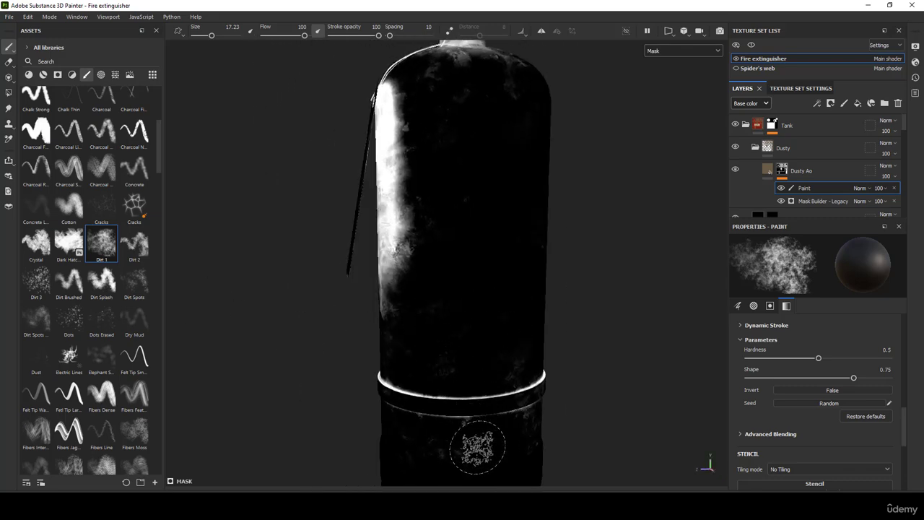
left_click_drag(439, 243, 514, 72, "alt")
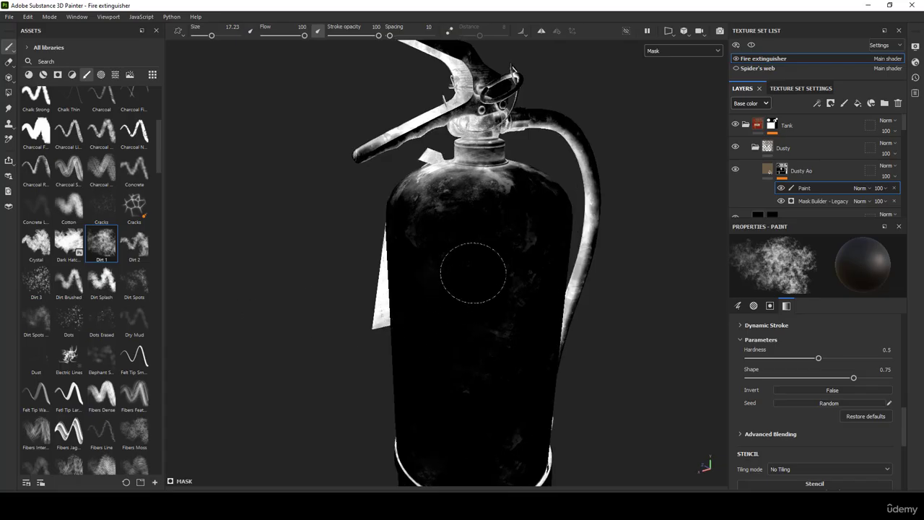
left_click_drag(500, 460, 447, 245, "alt")
Try painting dust out of the tank's neck on the Dusty Ao paint effect with the brush at size 5.16, and undo the stroke.
left_click(767, 170)
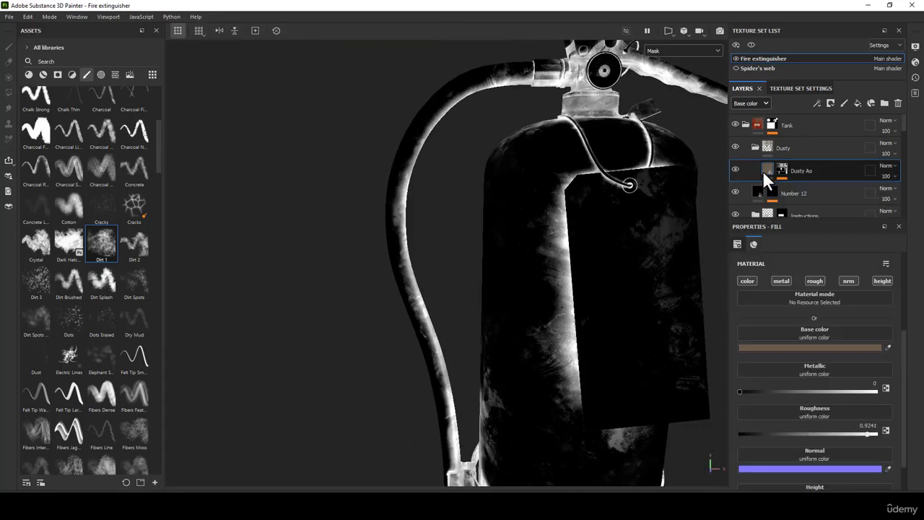
left_click_drag(548, 123, 571, 105, "alt")
scroll(570, 106, "up", 3)
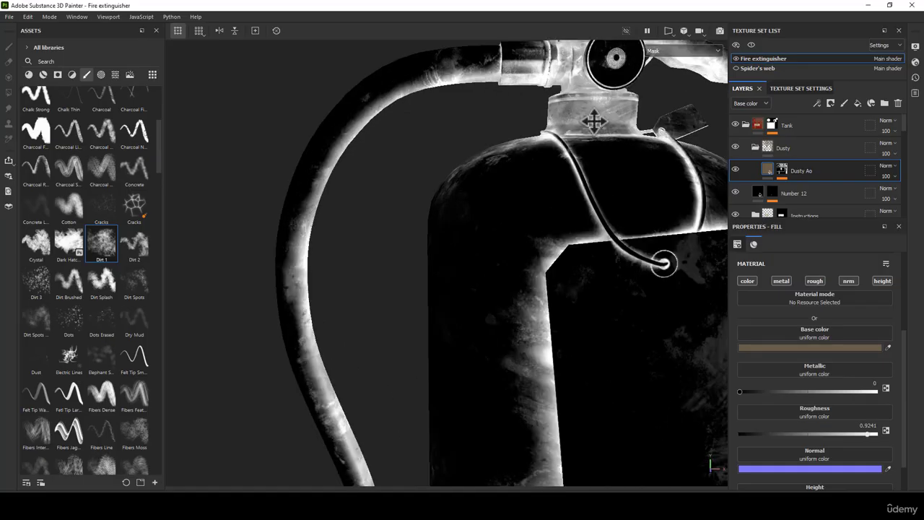
middle_click_drag(594, 121, 553, 231, "alt")
left_click(785, 169)
left_click(808, 188)
scroll(649, 203, "up", 4)
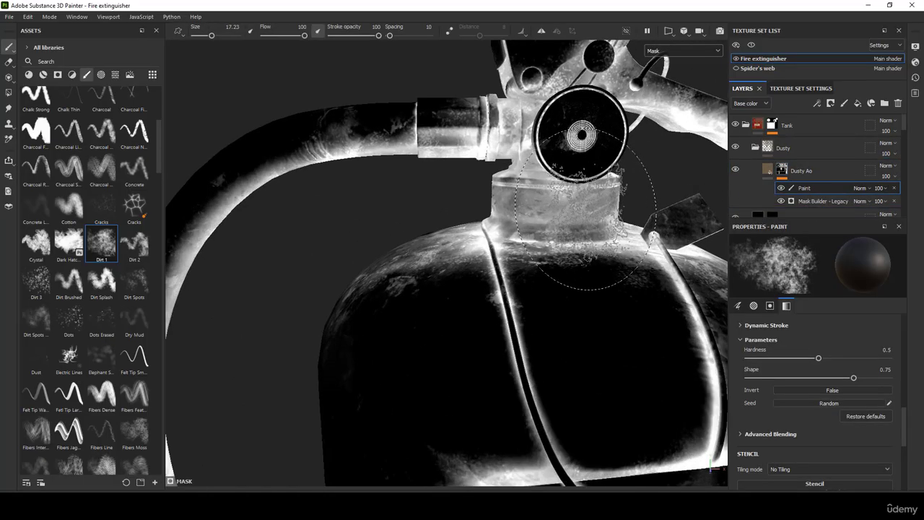
right_click_drag(566, 208, 534, 209, "ctrl")
mouse_move(570, 210)
left_mouse_down()
mouse_move(531, 208)
mouse_move(539, 212)
left_mouse_up()
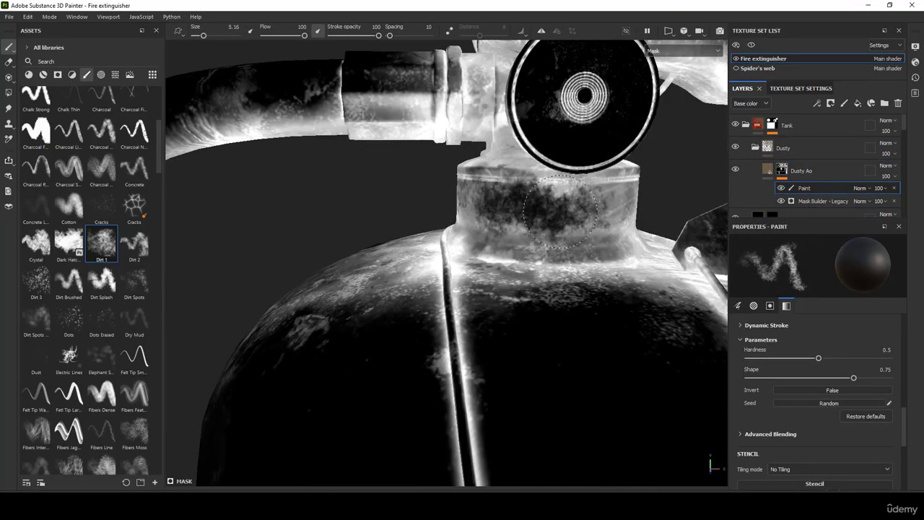
key("ctrl+z")
Paint the dust out all around the tank's neck with the Dirt 1 brush at size 2.91 and hardness 0.52.
right_click_drag(580, 217, 574, 216, "ctrl")
mouse_move(583, 198)
left_mouse_down()
mouse_move(564, 208)
mouse_move(436, 209)
mouse_move(575, 224)
left_mouse_up()
mouse_move(587, 223)
left_mouse_down()
mouse_move(532, 235)
mouse_move(480, 217)
mouse_move(355, 228)
mouse_move(532, 227)
left_mouse_up()
left_click_drag(384, 228, 268, 232)
middle_click_drag(302, 214, 351, 222, "alt")
left_click_drag(332, 227, 511, 250, "alt")
mouse_move(408, 252)
left_mouse_down()
mouse_move(463, 247)
mouse_move(381, 269)
left_mouse_up()
middle_click_drag(377, 269, 491, 271, "alt")
mouse_move(317, 266)
left_mouse_down("alt")
mouse_move(447, 262)
mouse_move(529, 246)
mouse_move(455, 253)
mouse_move(615, 270)
left_mouse_up("alt")
mouse_move(366, 248)
left_mouse_down()
mouse_move(248, 253)
mouse_move(456, 239)
left_mouse_up()
Switch the viewport to the material view and examine the dust on the neck and the whole extinguisher.
scroll(453, 249, "down", 1)
key("m")
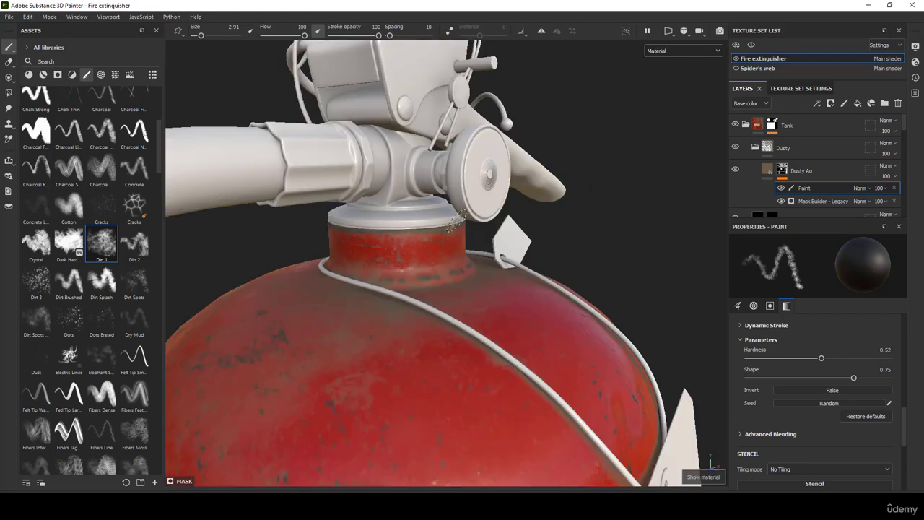
scroll(453, 248, "down", 3)
mouse_move(452, 254)
left_mouse_down("alt")
mouse_move(455, 283)
mouse_move(448, 247)
left_mouse_up("alt")
scroll(448, 247, "down", 5)
middle_click_drag(443, 299, 429, 247, "alt")
left_click_drag(429, 246, 400, 230, "alt")
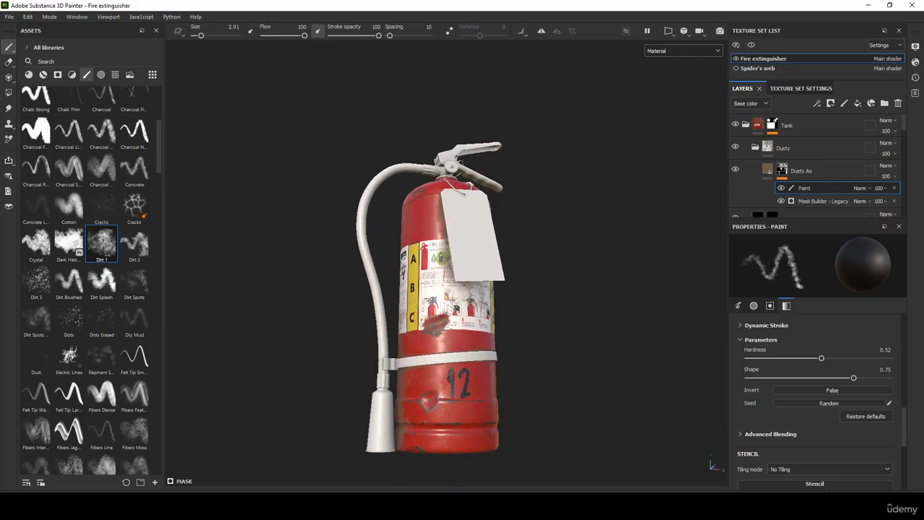
middle_click_drag(440, 310, 437, 285, "alt")
right_click_drag(491, 335, 547, 454, "alt")
Export the textures of the Fire extinguisher and Spider's web texture sets.
left_click(9, 16)
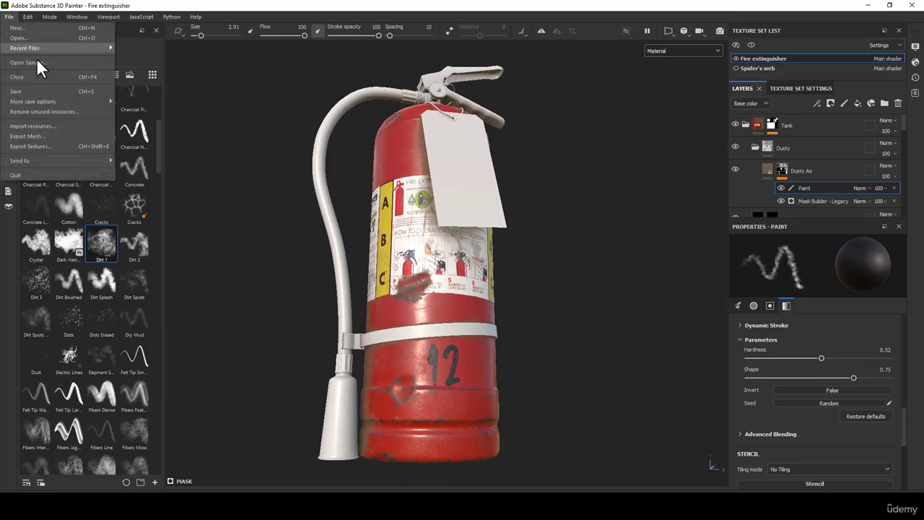
left_click(25, 141)
left_click(677, 422)
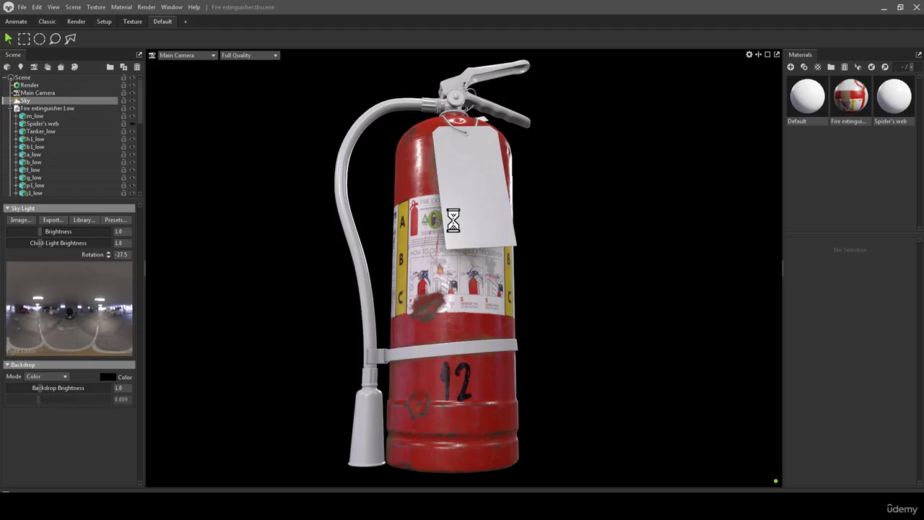
Switch to Marmoset Toolbag to inspect the extinguisher with the exported textures, and close the export dialog back in Substance 3D Painter.
left_click_drag(433, 278, 490, 206)
right_click_drag(490, 205, 513, 243)
left_click_drag(513, 243, 493, 275)
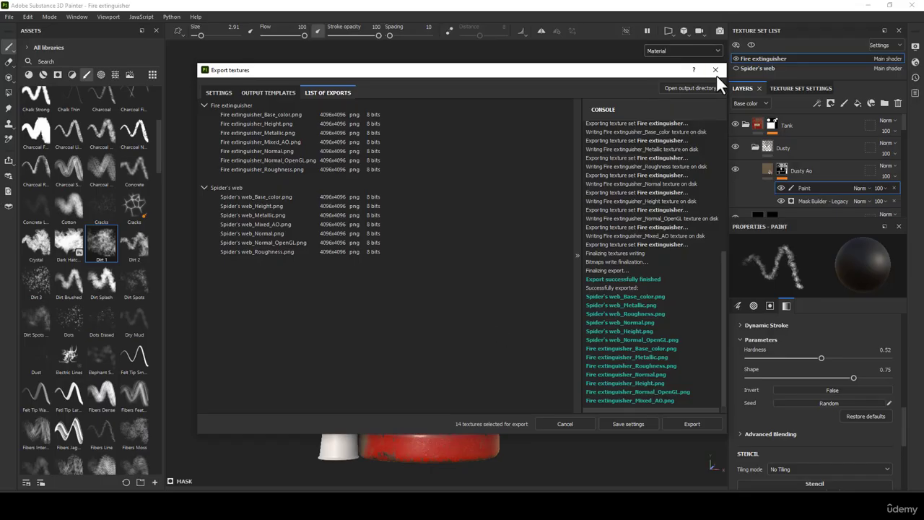
left_click(715, 70)
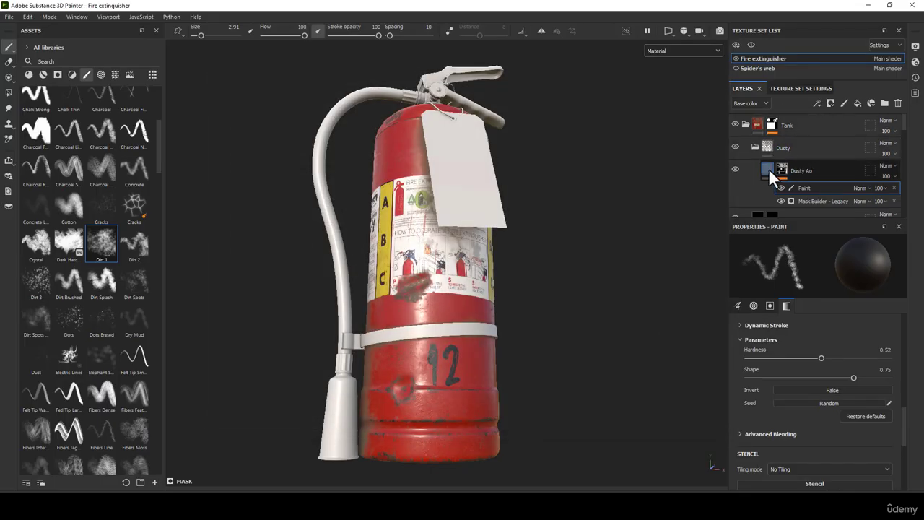
Add a fill layer above Dusty Ao in the Dusty folder and name it "scattered Dusty".
left_click(768, 168)
double_click(789, 170)
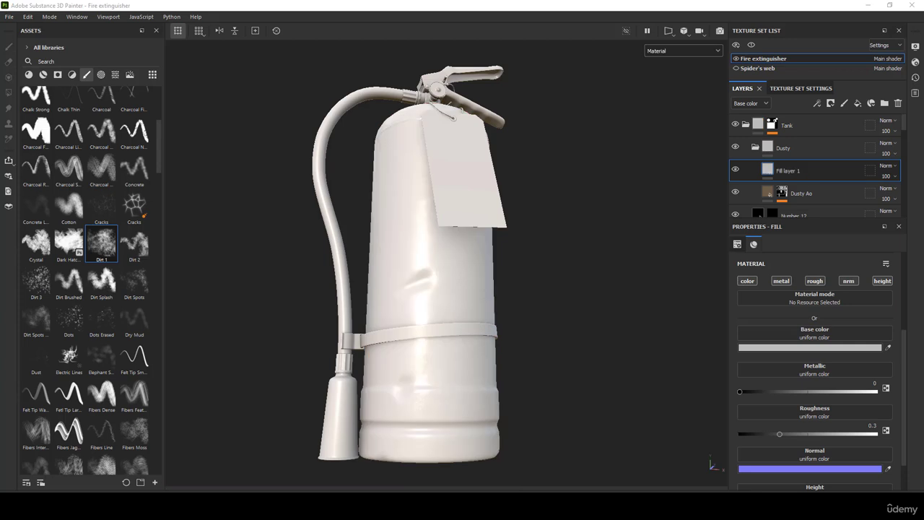
double_click(789, 168)
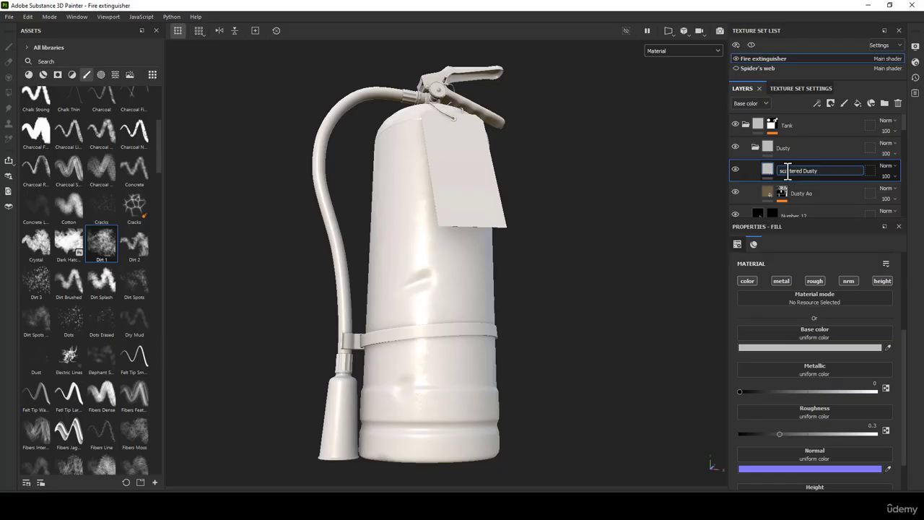
Set the scattered Dusty layer's base color to hue 0.085 and saturation 0.361.
left_click(766, 168)
left_click(808, 347)
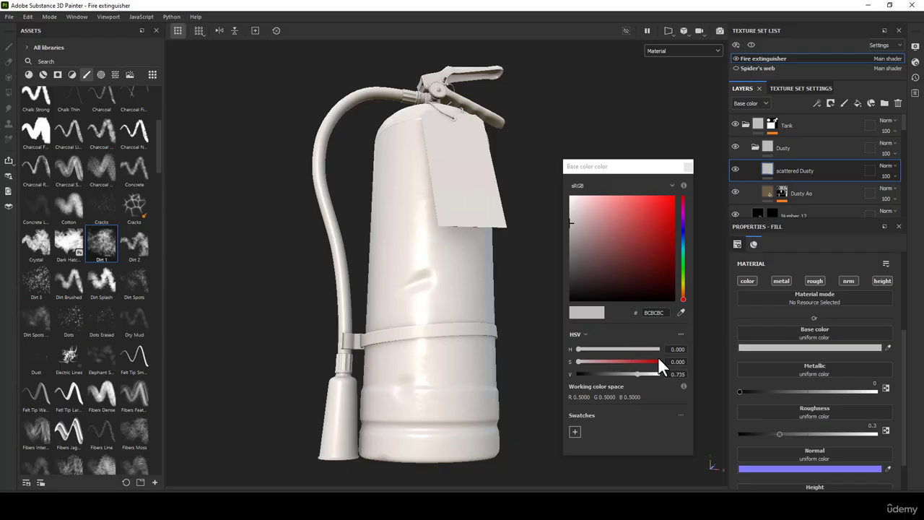
left_click(679, 351)
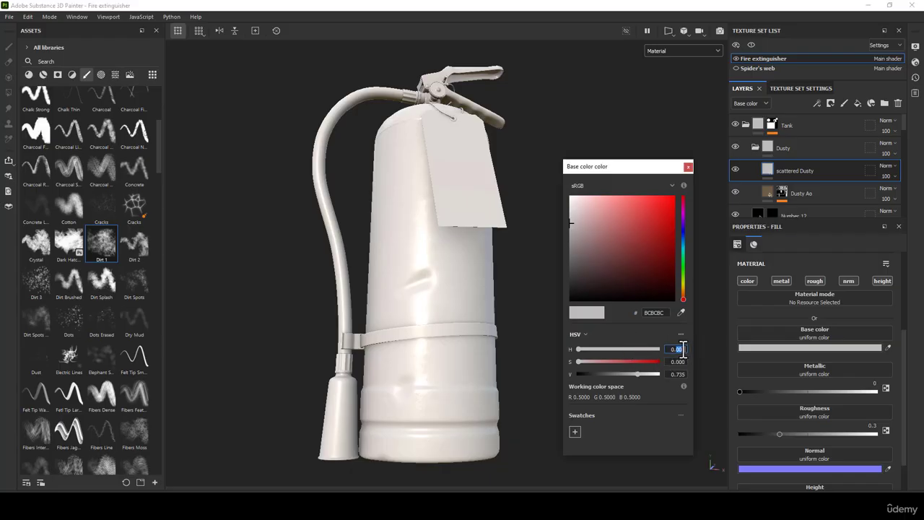
type("0.085")
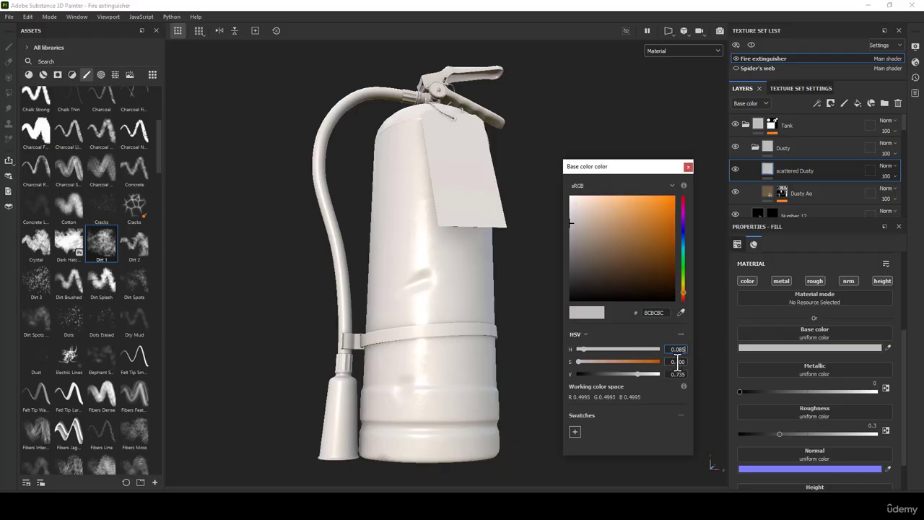
left_click(679, 361)
type("0.36")
Set the HSV value of the scattered Dusty base color to 0.424 and close the color picker.
left_click(683, 374)
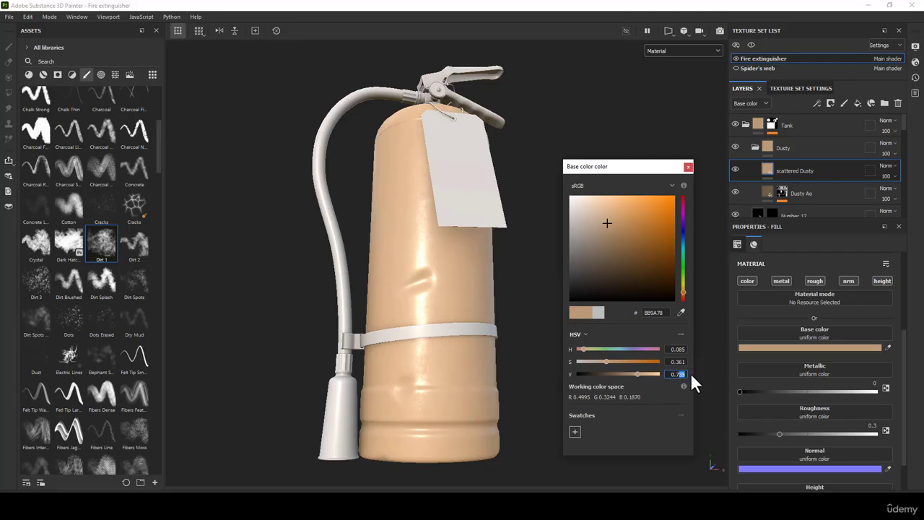
type("0.7")
key("Return")
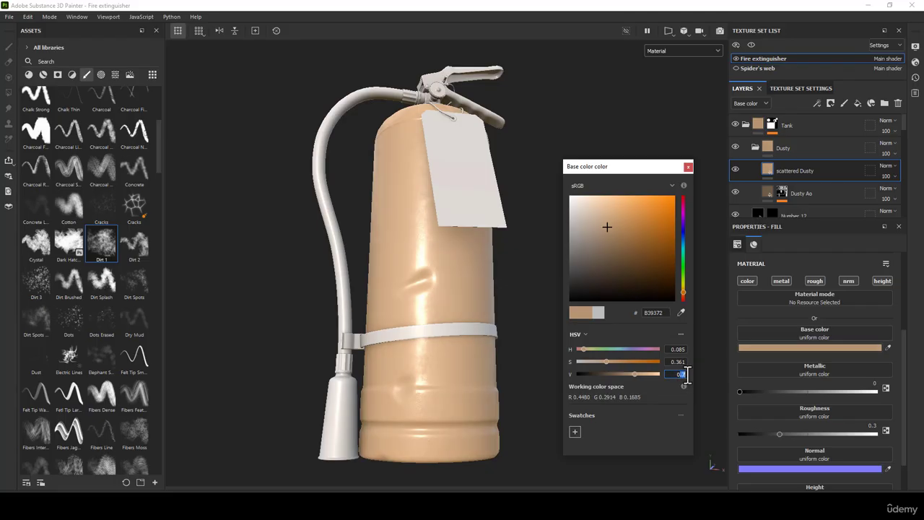
type("0")
key("Return")
type("0.424")
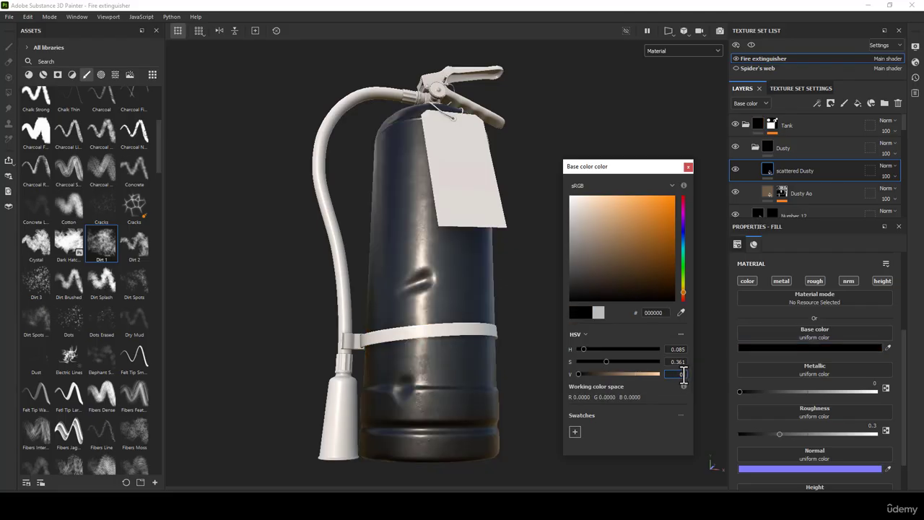
key("Return")
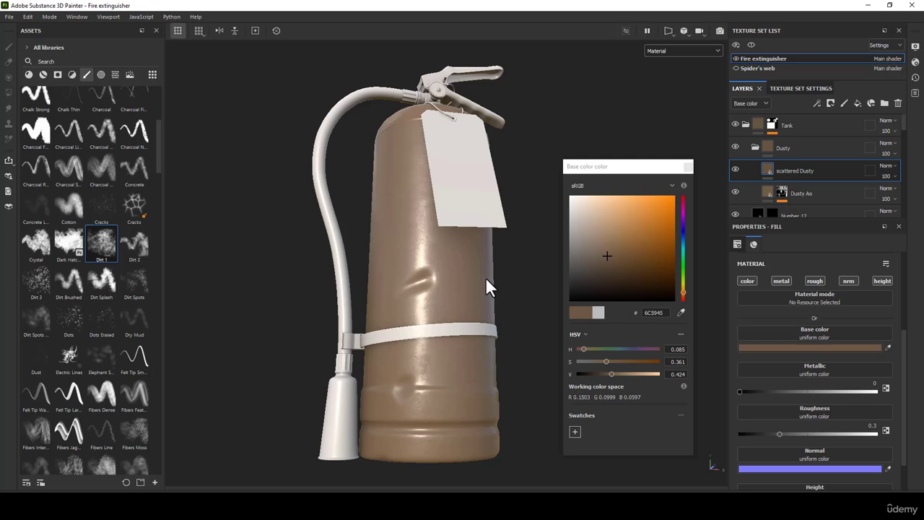
left_click(687, 167)
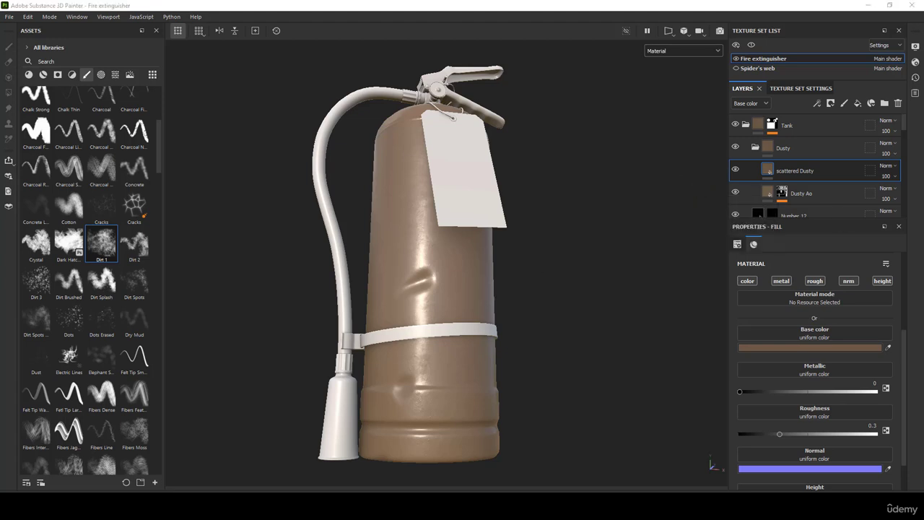
left_click(578, 230)
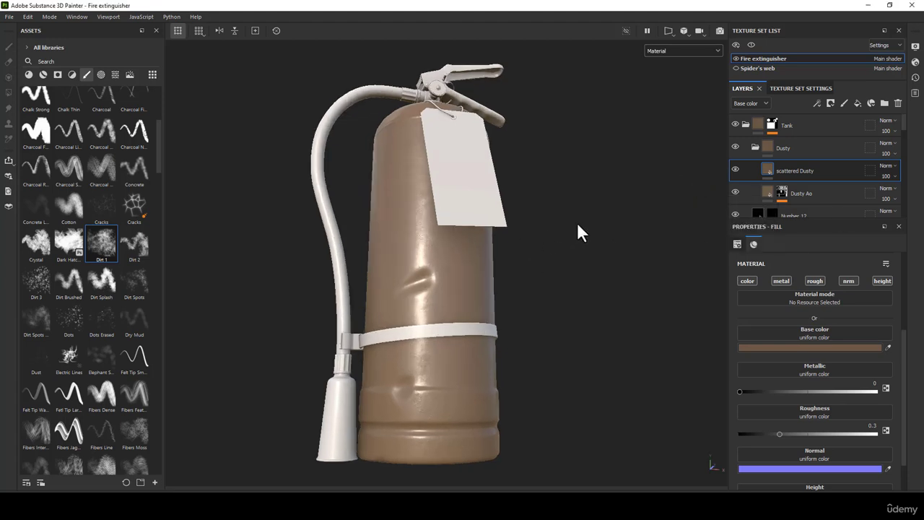
Set the scattered Dusty layer's roughness to 1 and its height to 0.0046.
left_click_drag(779, 435, 918, 452)
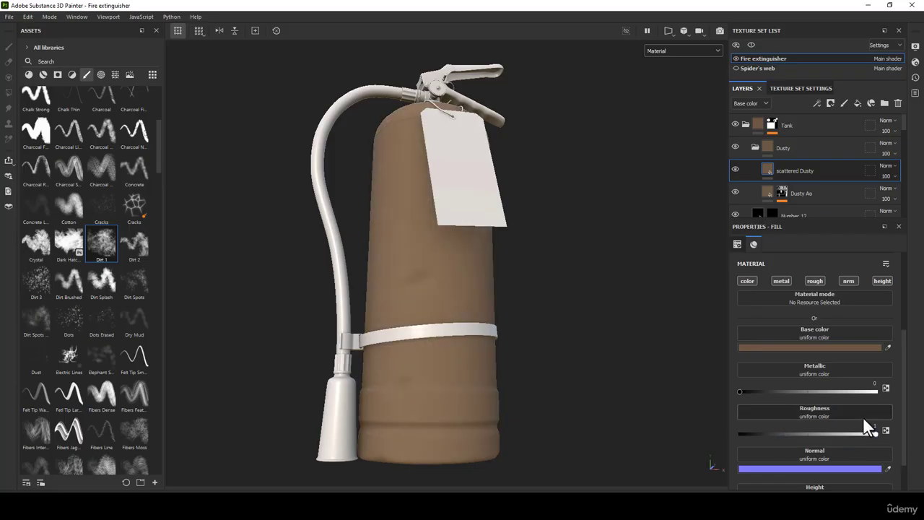
scroll(857, 426, "down", 1)
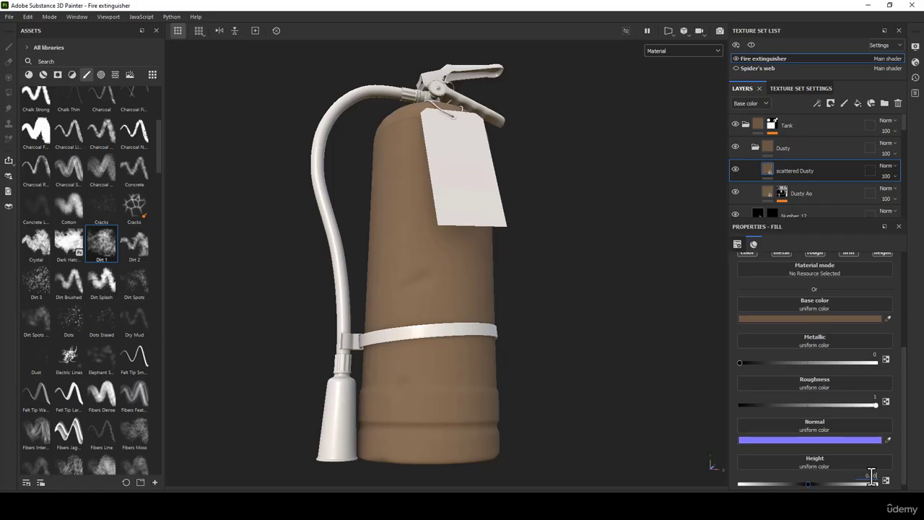
scroll(532, 268, "up", 1)
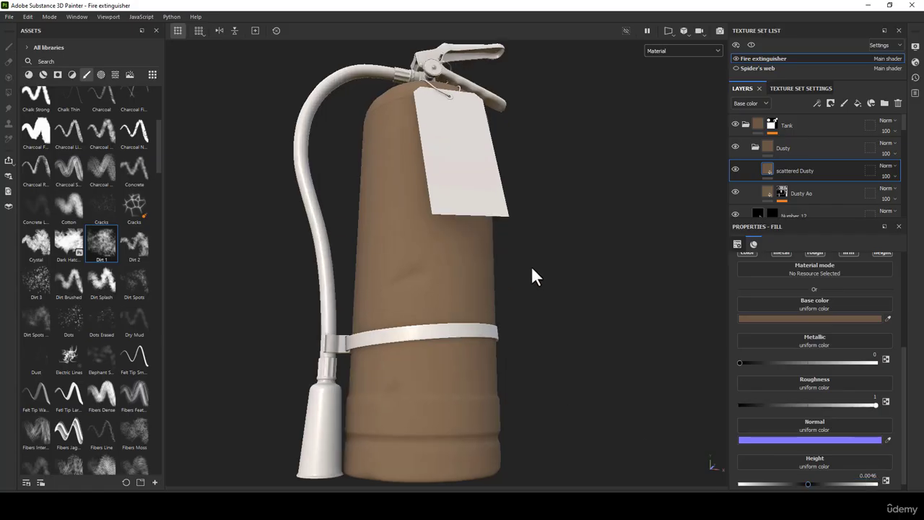
Add a black mask to the scattered Dusty layer and add a fill effect to that mask.
middle_click_drag(533, 268, 615, 268, "alt")
right_click(768, 164)
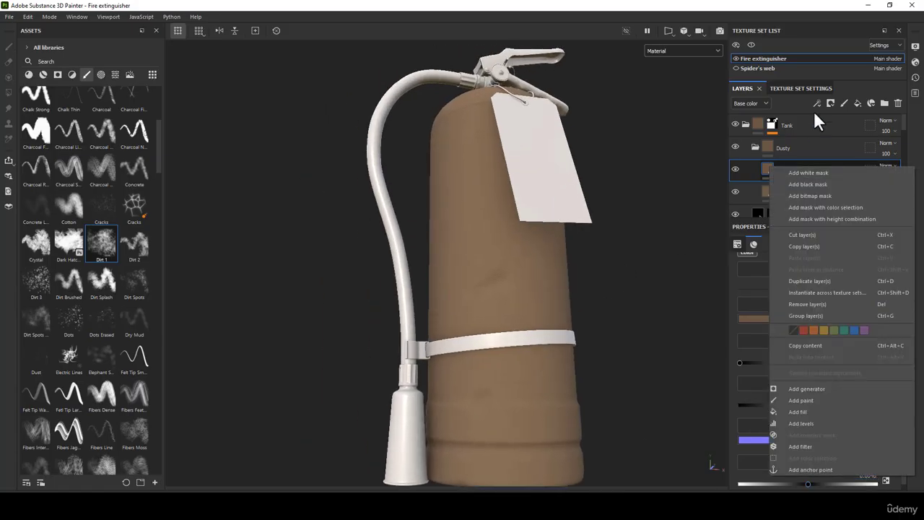
left_click(806, 176)
right_click(783, 169)
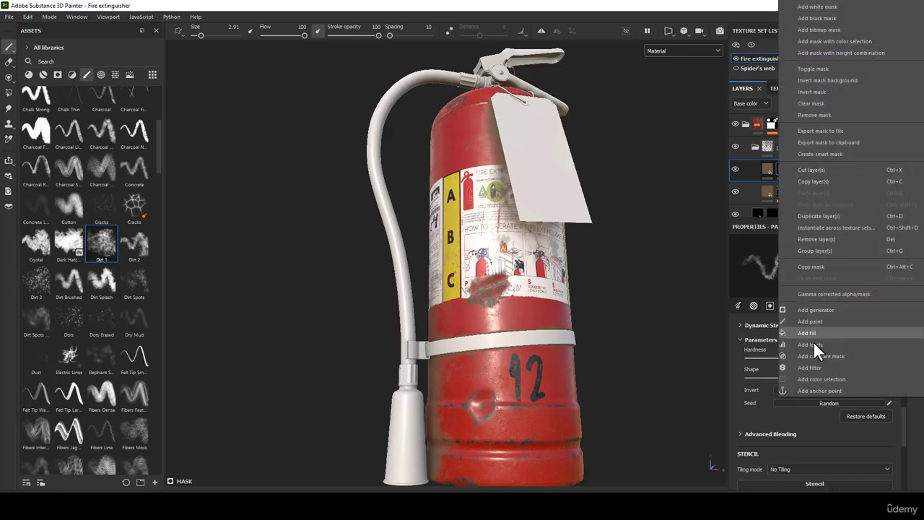
left_click(807, 333)
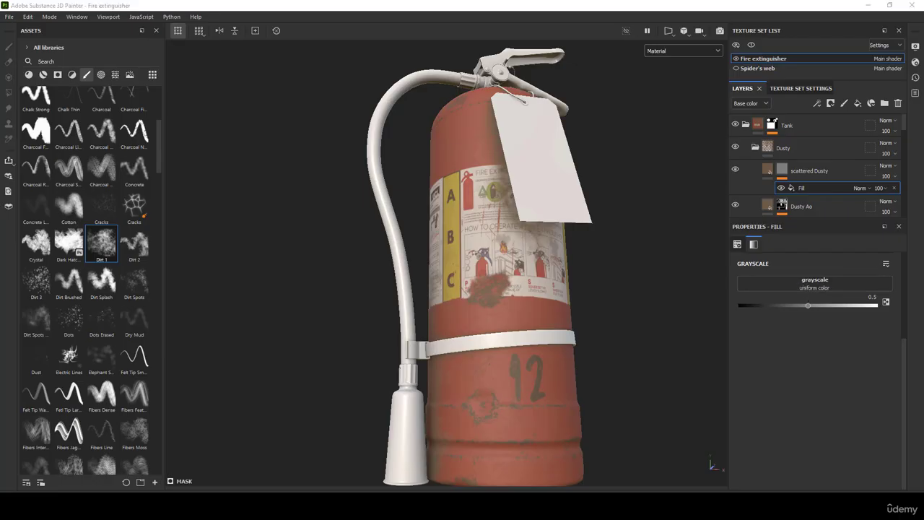
Import sf4qeehc_4K_Roughness.jpg as an alpha into the project 'Fire extinguisher'.
left_click_drag(788, 248, 72, 260)
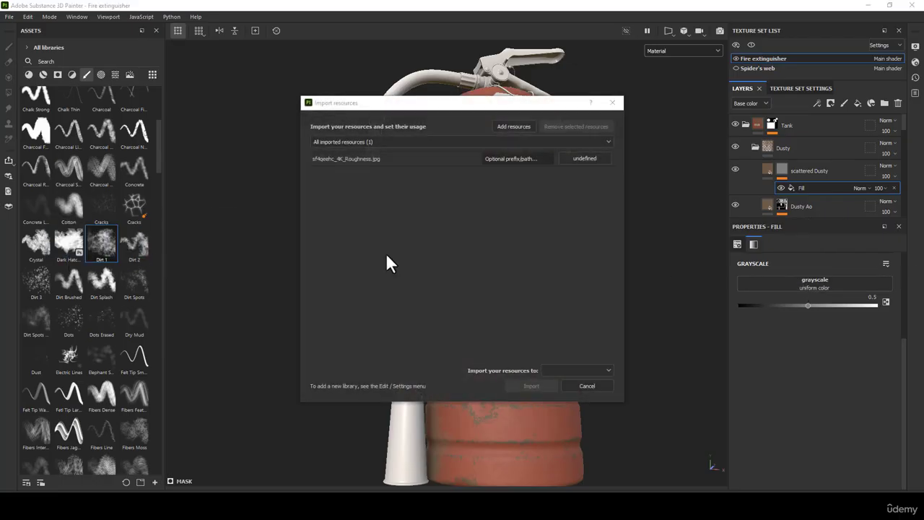
left_click(586, 158)
left_click(601, 167)
left_click(584, 365)
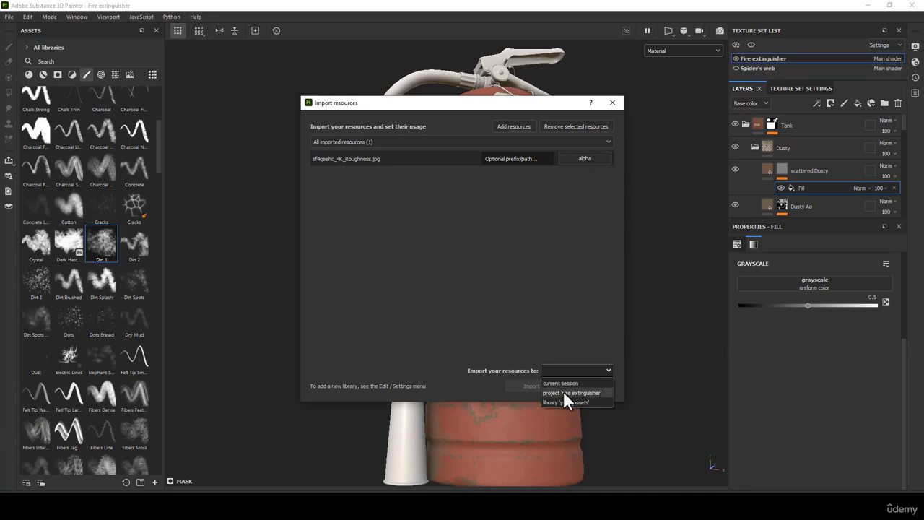
left_click(563, 390)
left_click(531, 386)
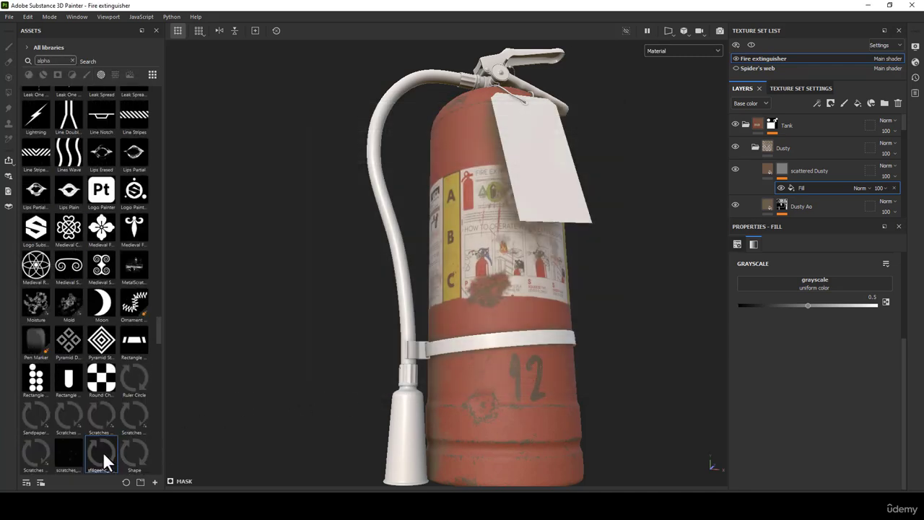
Assign sf4qeehc_4K_Roughness to the grayscale of the mask's fill and display the mask in the viewport.
left_click_drag(102, 451, 797, 286)
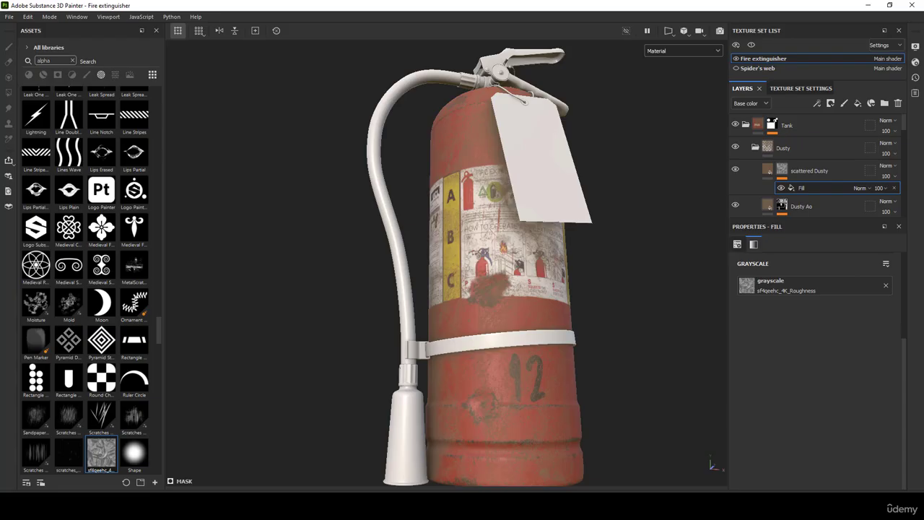
left_click(667, 51)
left_click(665, 148)
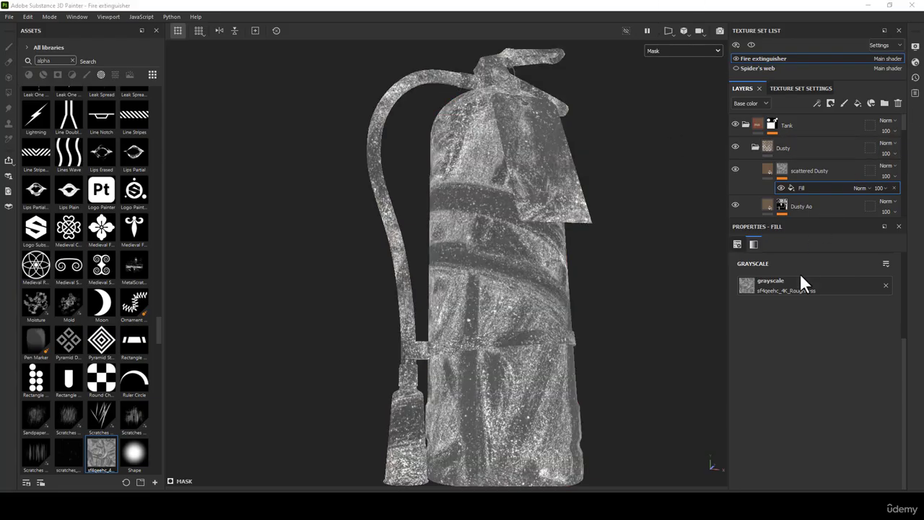
Set the UV tiling of the scattered Dusty mask's fill to 2.
scroll(801, 278, "up", 3)
double_click(809, 330)
type("2")
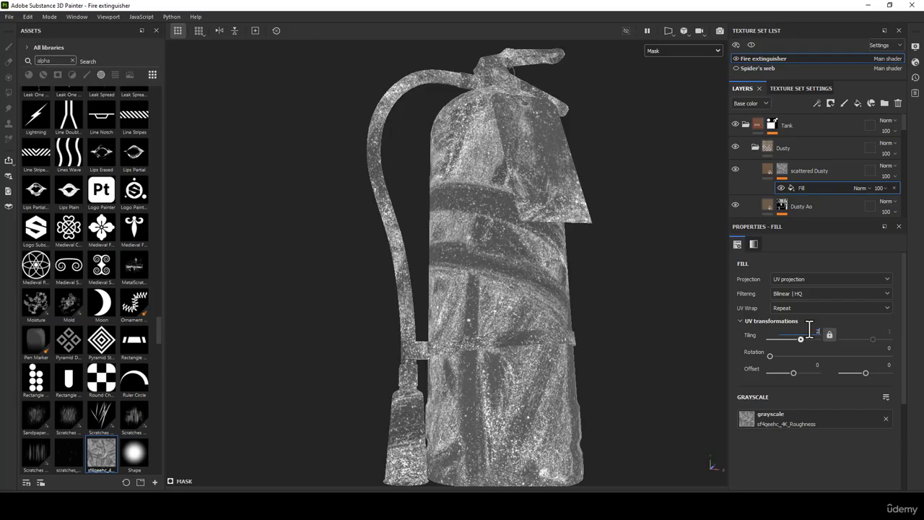
key("Return")
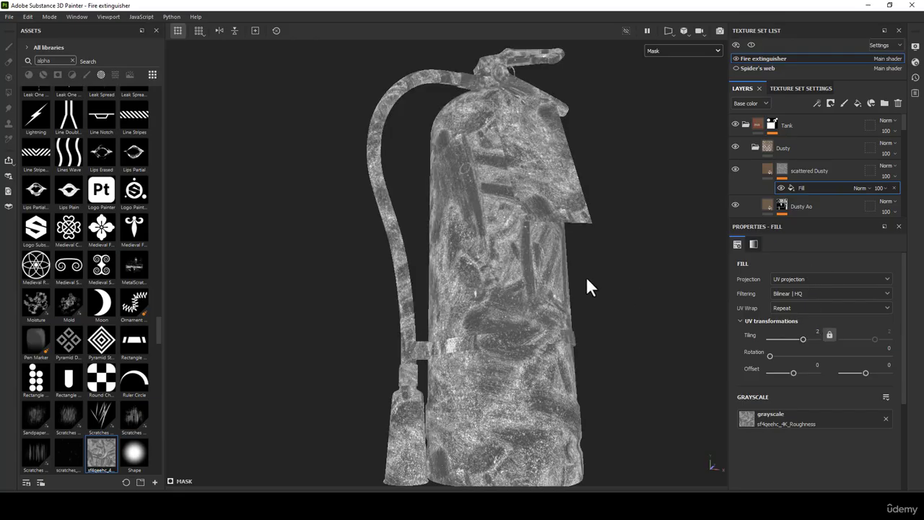
Add a Levels effect to the scattered Dusty mask and set its input black point to 0.644.
scroll(587, 280, "up", 3)
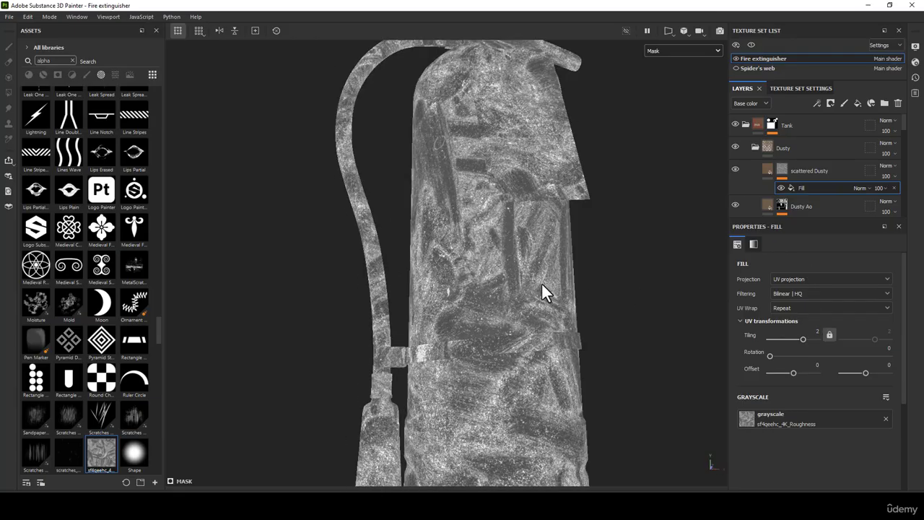
right_click(781, 170)
left_click(822, 340)
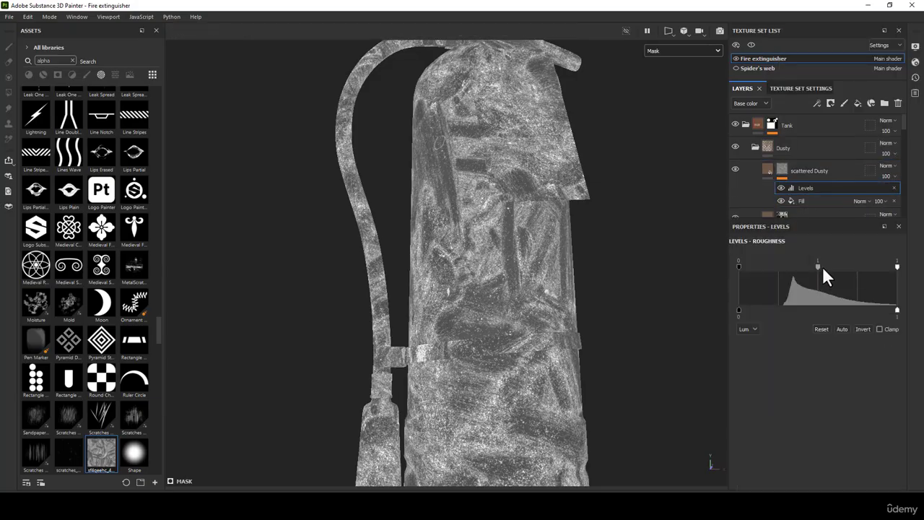
left_click_drag(739, 267, 843, 264)
double_click(837, 262)
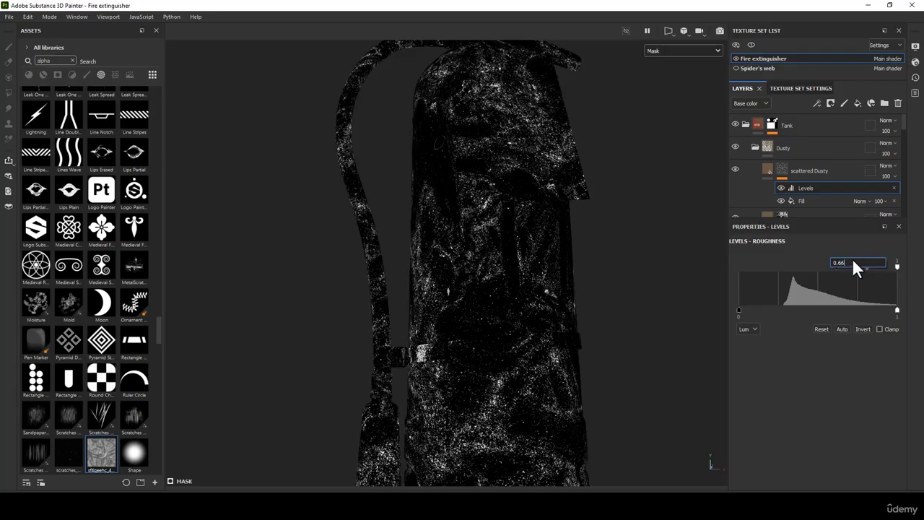
left_click(833, 371)
Set the input midtone of the mask's Levels effect to 4.416.
left_click_drag(867, 269, 874, 269)
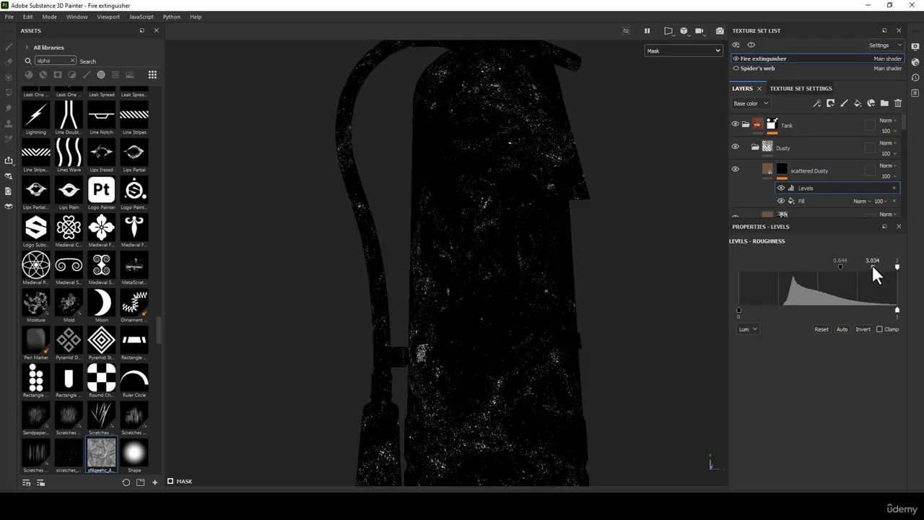
double_click(872, 259)
type("4.416")
key("Return")
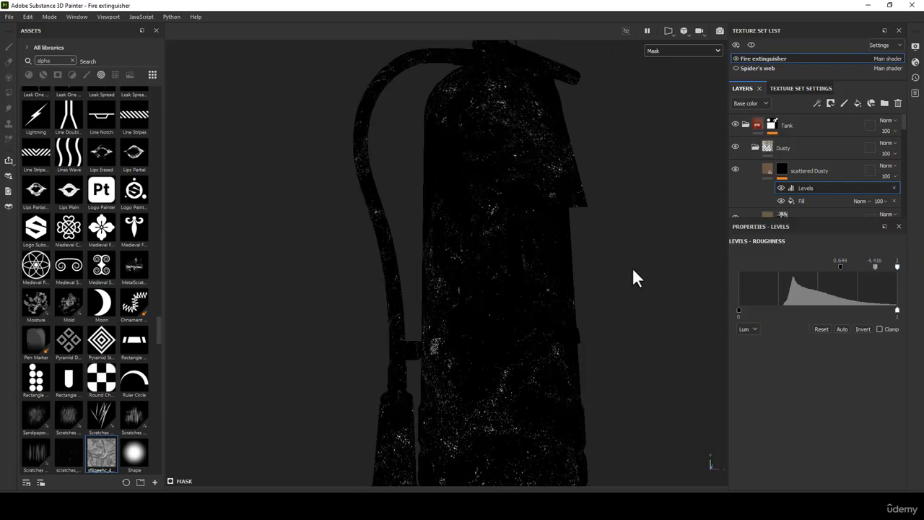
Examine the scattered dust over the tank, first in the mask view and then with the full material around the number 12.
left_click_drag(632, 269, 668, 303, "alt")
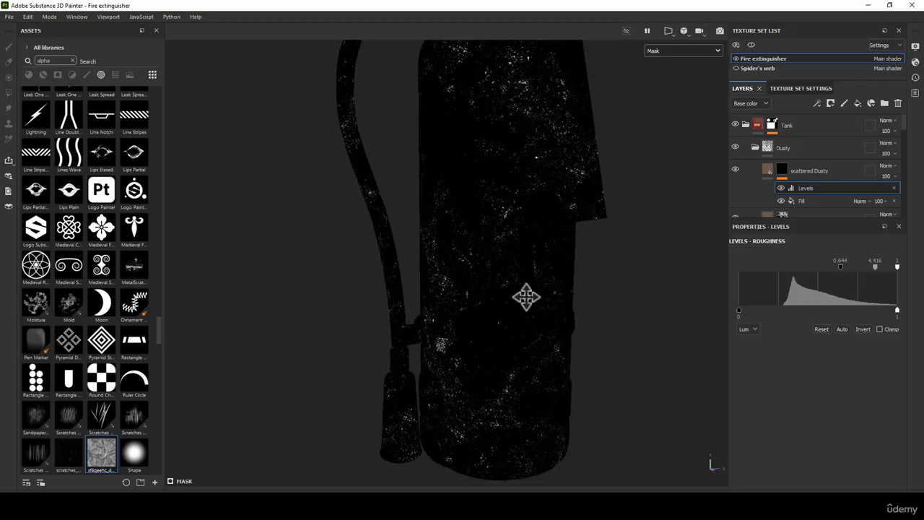
middle_click_drag(526, 297, 521, 205, "alt")
right_click_drag(556, 325, 635, 448, "alt")
middle_click_drag(550, 196, 553, 333, "alt")
middle_click_drag(539, 134, 536, 326, "alt")
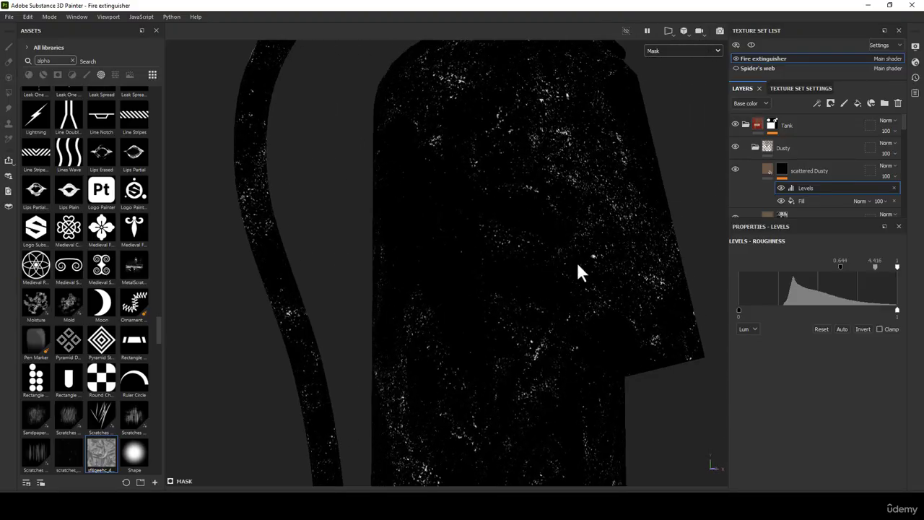
left_click_drag(577, 264, 511, 237, "alt")
key("m")
right_click_drag(517, 230, 493, 349, "alt")
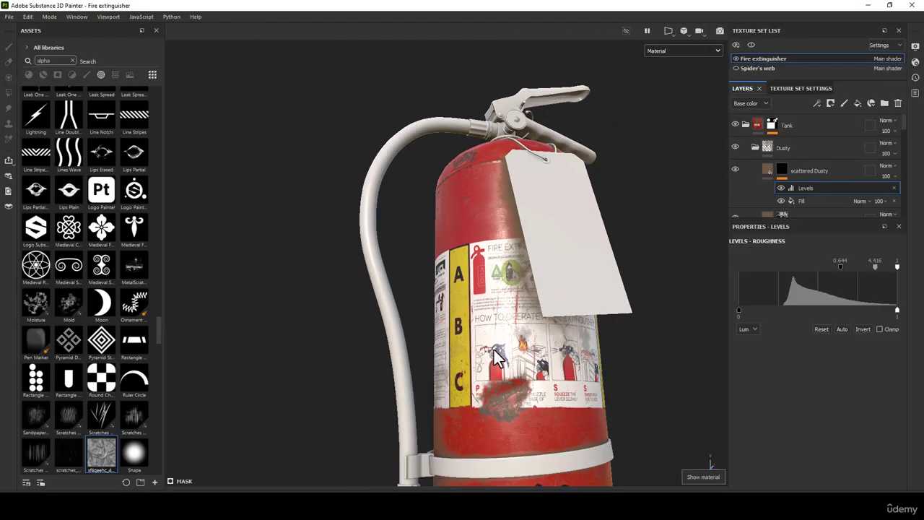
middle_click_drag(493, 350, 509, 142, "alt")
right_click_drag(509, 142, 538, 257, "alt")
left_click_drag(539, 257, 552, 260, "alt")
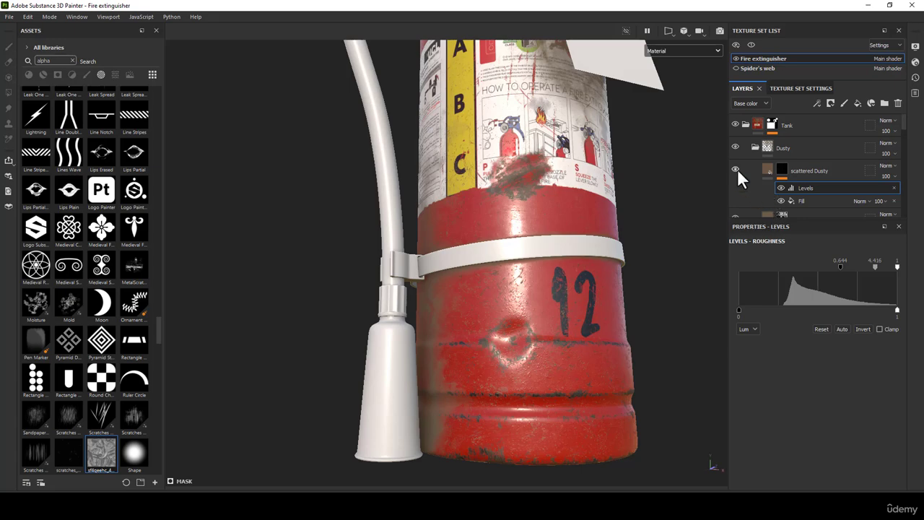
middle_click_drag(437, 333, 395, 285, "alt")
right_click_drag(396, 285, 423, 393, "alt")
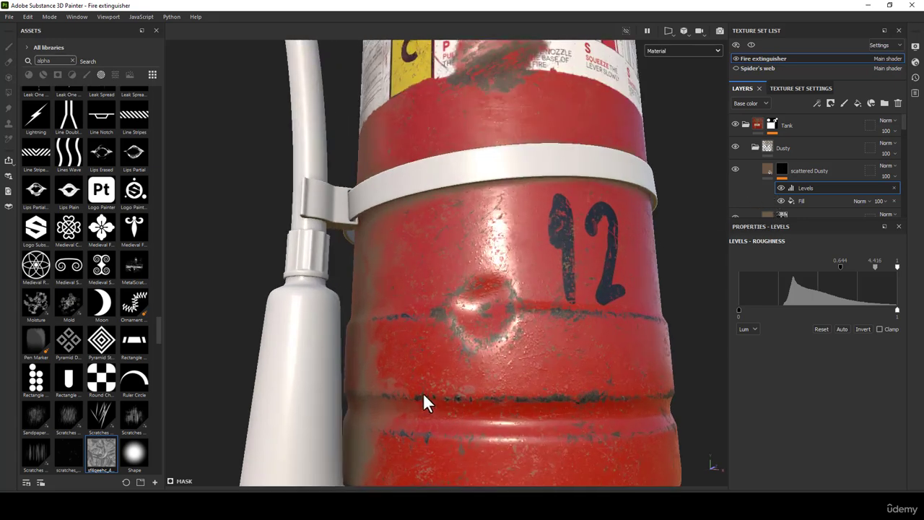
middle_click_drag(540, 455, 542, 384, "alt")
left_click_drag(536, 397, 666, 276, "alt")
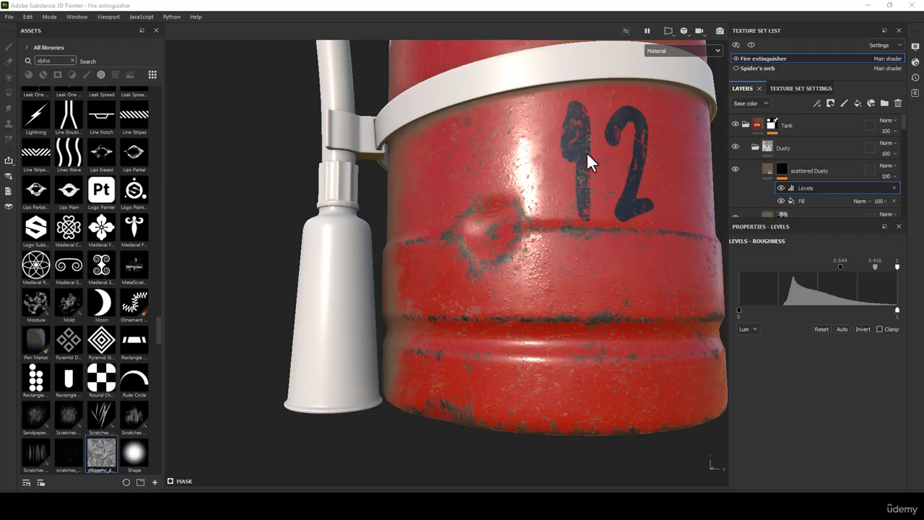
Select the scattered Dusty mask and display it in the viewport to check its specks up close.
scroll(586, 160, "down", 2)
left_click(779, 170)
right_click(780, 170)
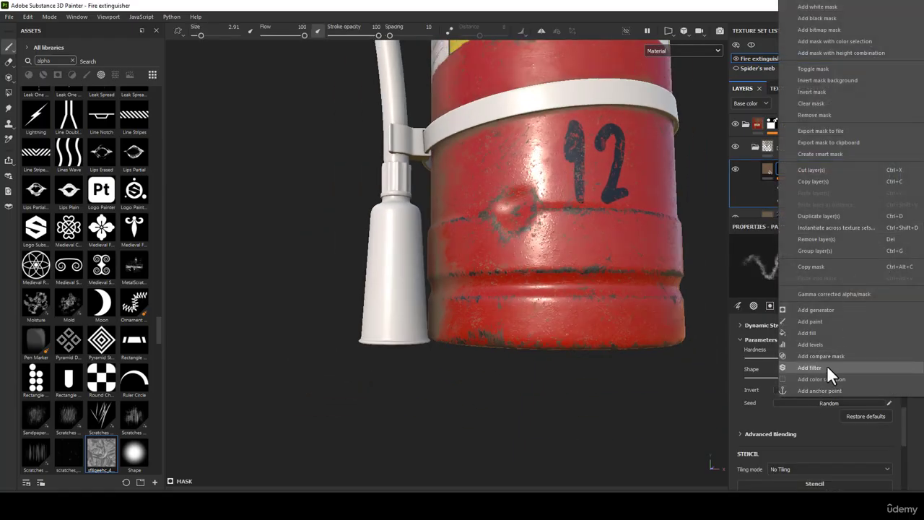
left_click(674, 52)
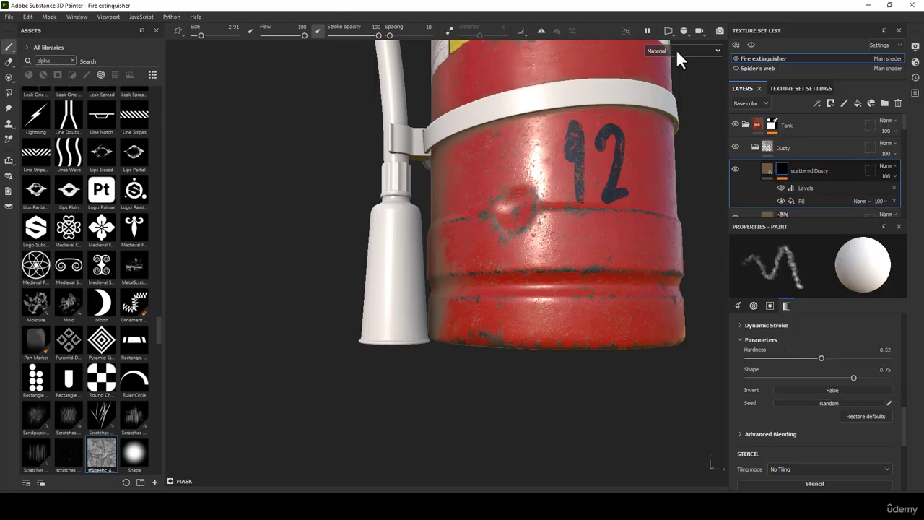
left_click(679, 52)
left_click(664, 142)
scroll(628, 278, "up", 3)
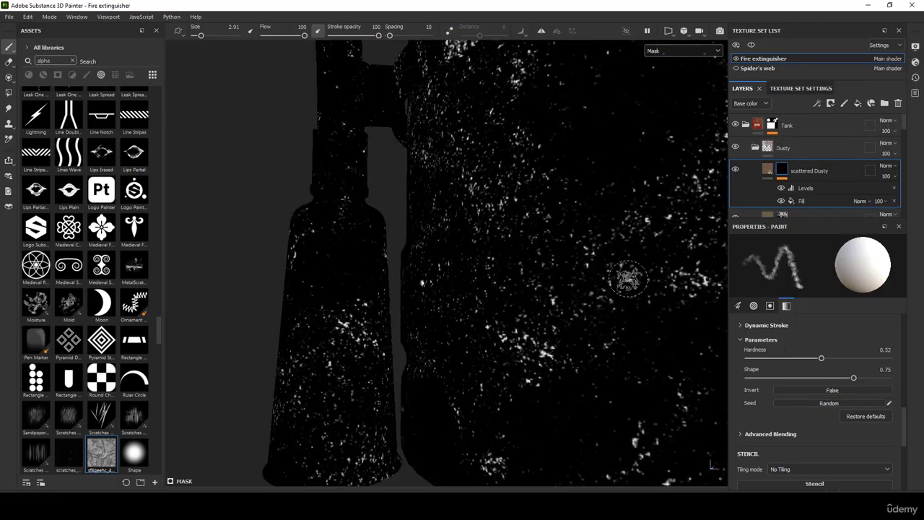
Add a filter to the scattered Dusty mask and choose Blur for it.
right_click(782, 171)
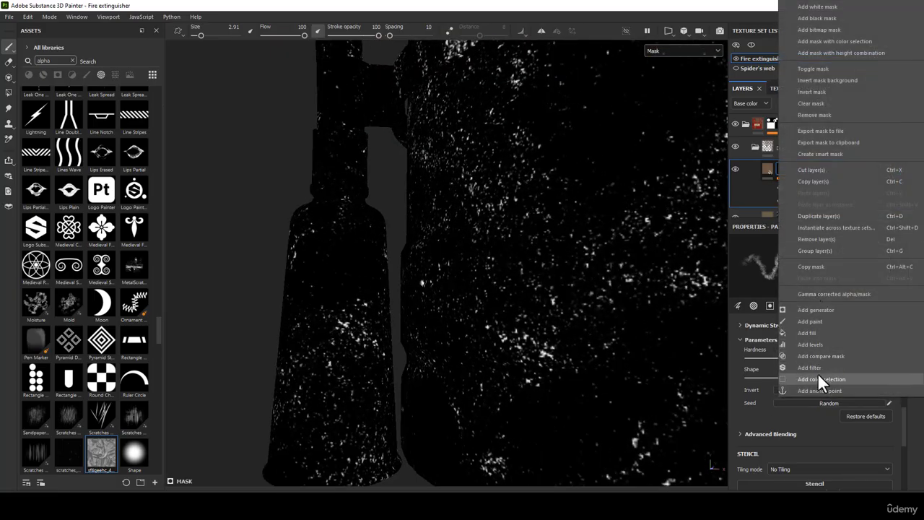
left_click(812, 367)
left_click(822, 269)
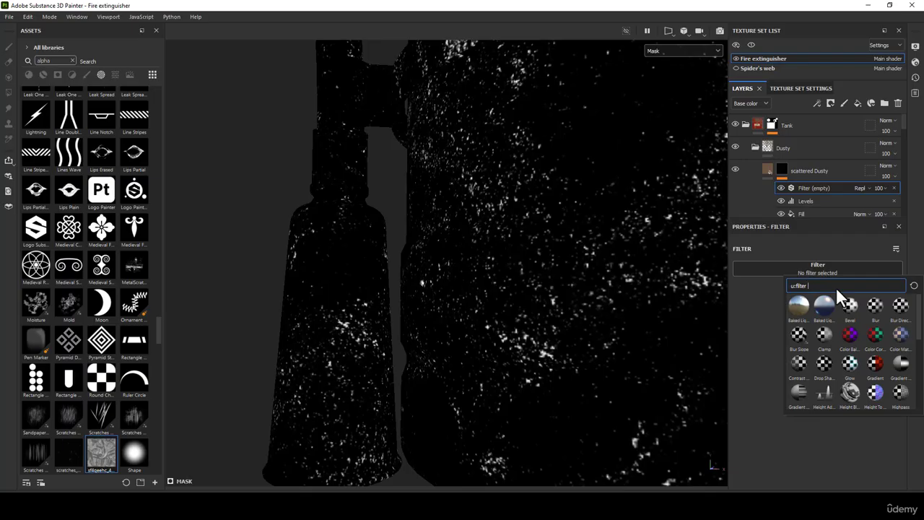
type("blur")
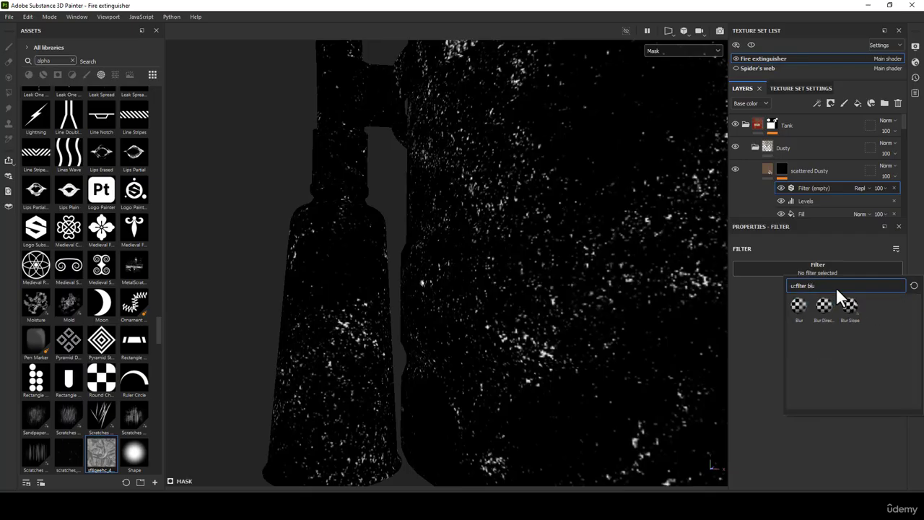
left_click(799, 305)
Set the Blur Intensity of the mask's Blur filter to 0.09.
left_click_drag(747, 317, 743, 315)
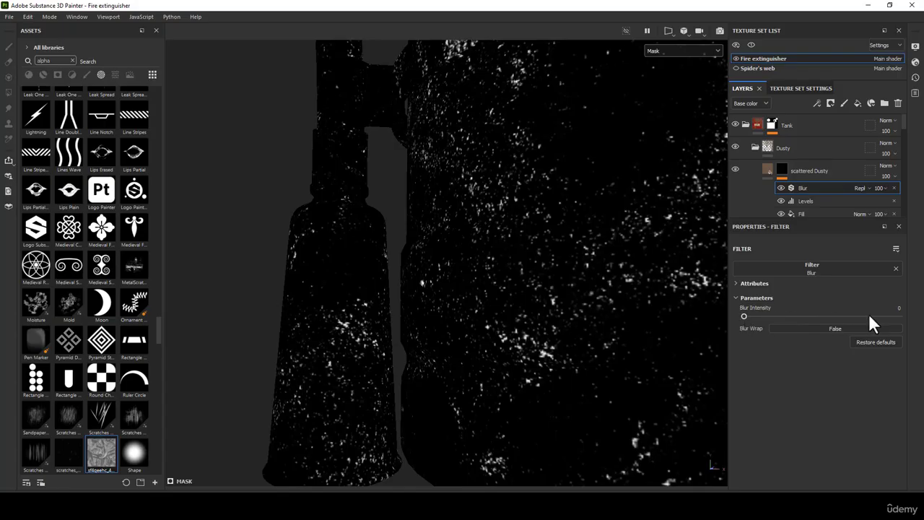
left_click(899, 309)
type(".09")
key("Return")
right_click_drag(524, 292, 498, 277, "alt")
scroll(493, 196, "up", 2)
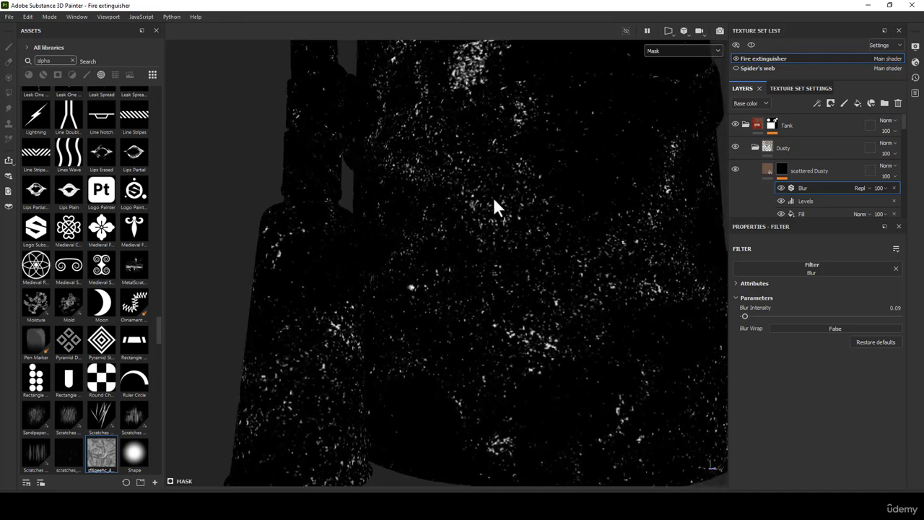
Examine the blurred specks in the mask view and on the full material, and select the scattered Dusty layer's fill content.
scroll(492, 195, "down", 4)
middle_click_drag(492, 195, 449, 216, "alt")
scroll(448, 216, "up", 4)
scroll(440, 206, "down", 3)
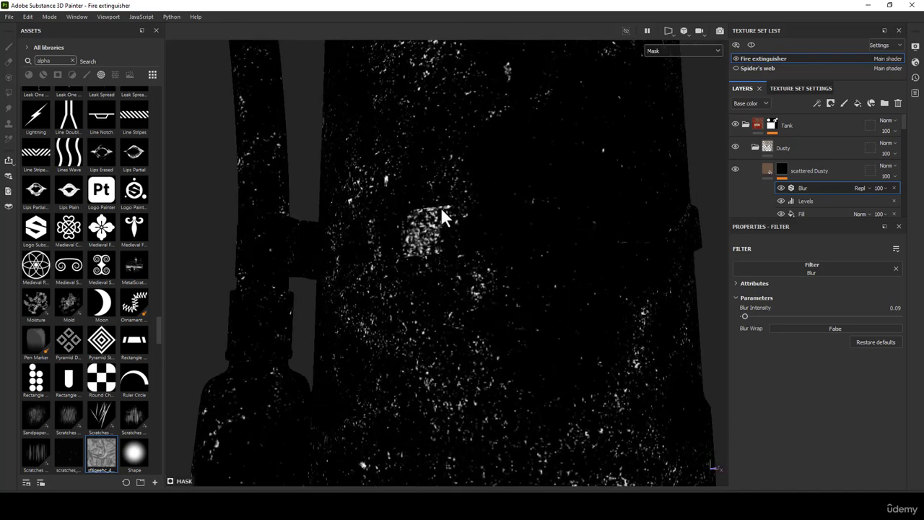
key("m")
left_click_drag(516, 275, 483, 259, "alt")
right_click_drag(483, 260, 463, 235, "alt")
middle_click_drag(464, 234, 427, 296, "alt")
right_click_drag(427, 296, 468, 232, "alt")
left_click_drag(468, 233, 449, 233, "alt")
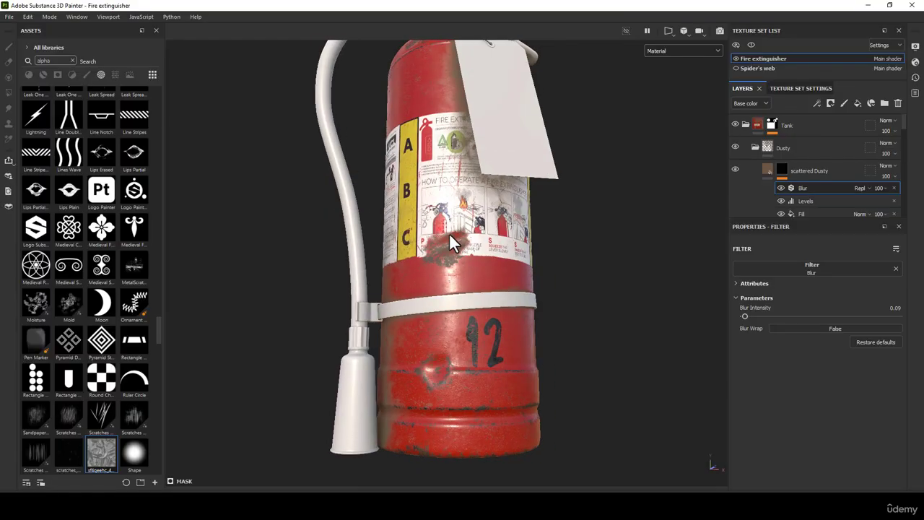
middle_click_drag(449, 232, 478, 259, "alt")
left_click(765, 169)
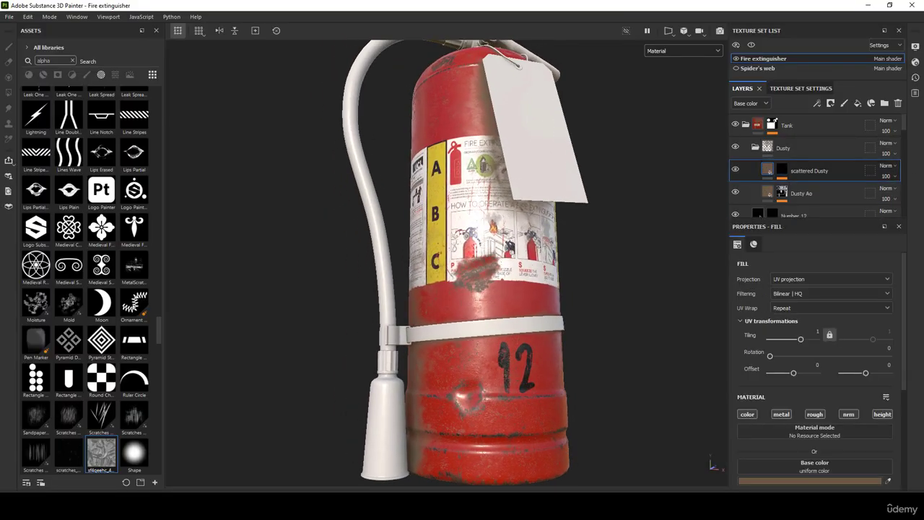
Add a fill layer above scattered Dusty in the Dusty folder and name it Dusty & Water.
left_click(858, 105)
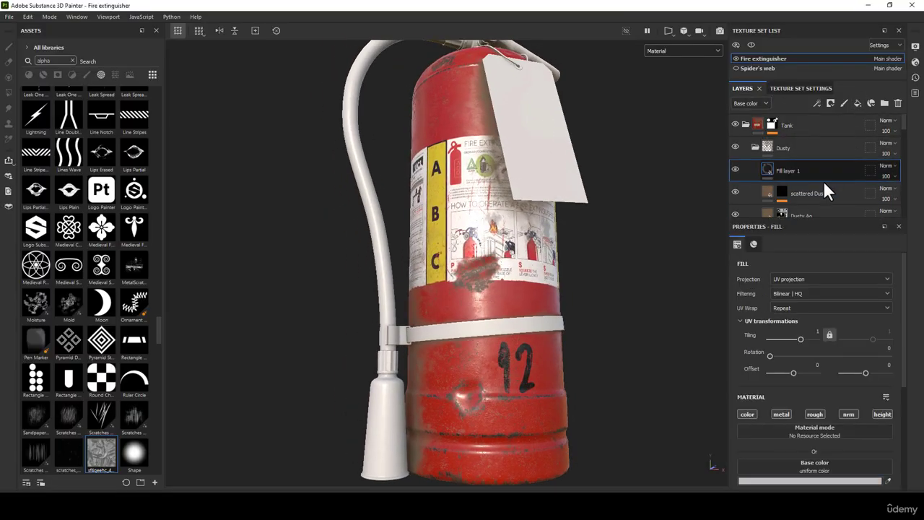
double_click(787, 171)
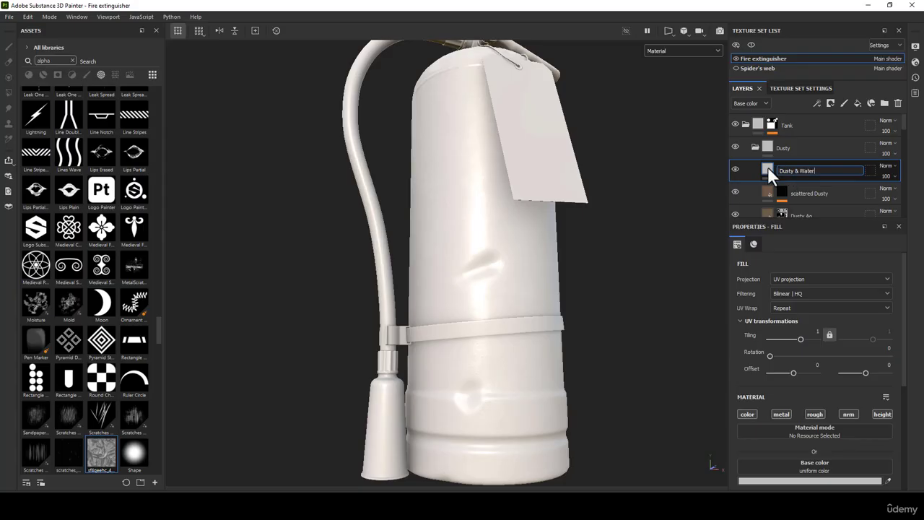
left_click(767, 166)
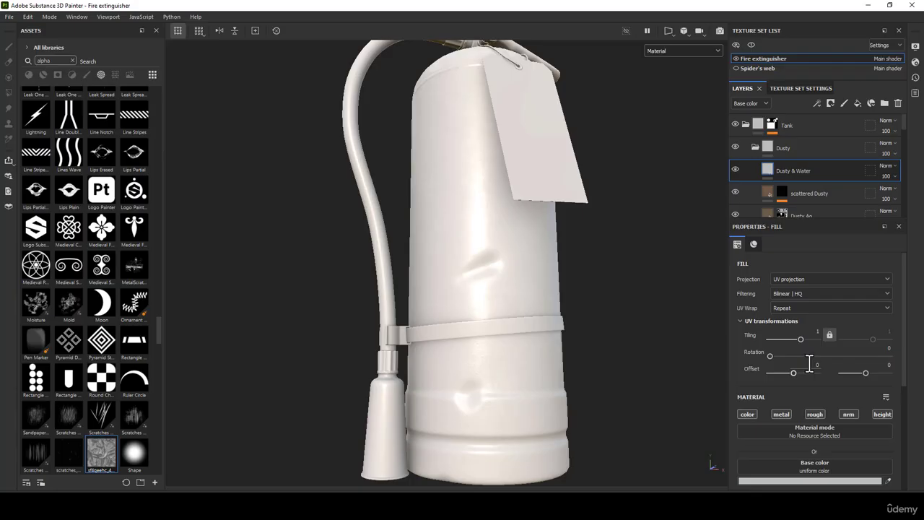
Set the Dusty & Water base color to the brown 6C5945 sampled from the scattered Dusty layer.
left_click(812, 480)
left_click(681, 313)
left_click(768, 190)
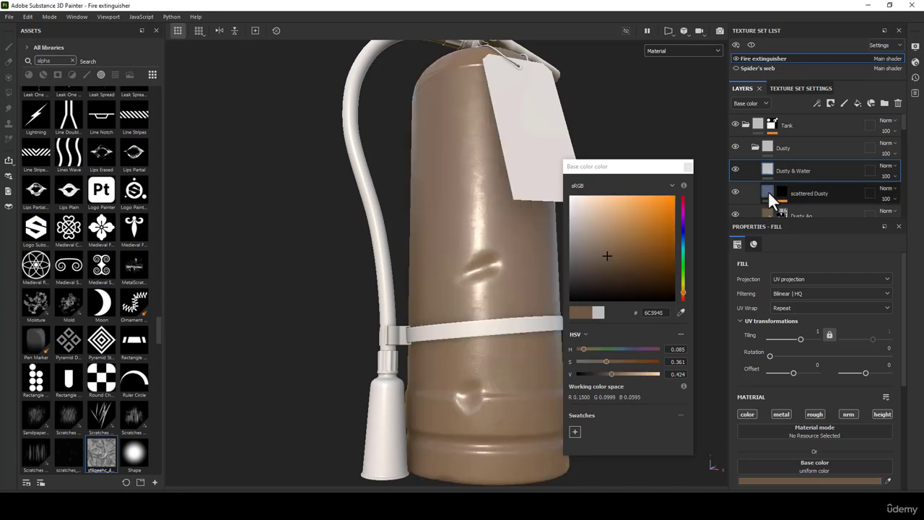
left_click(688, 166)
left_click(810, 481)
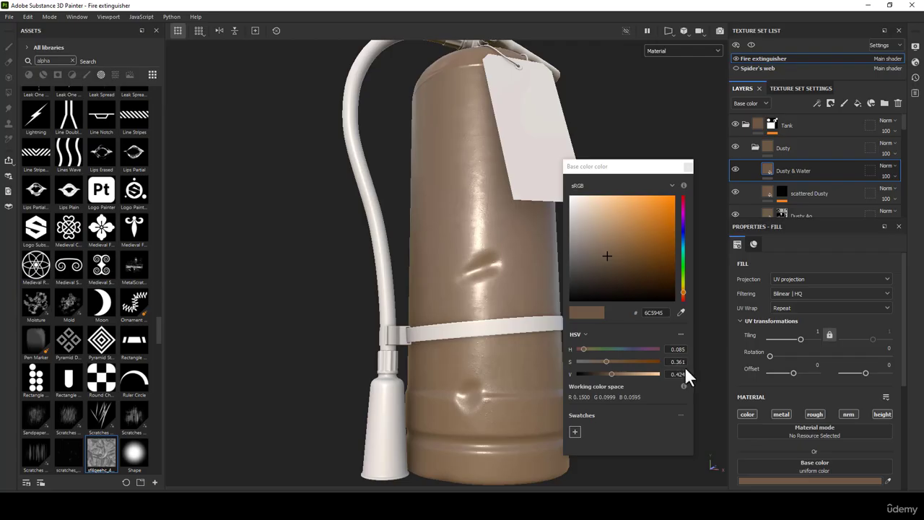
left_click(687, 167)
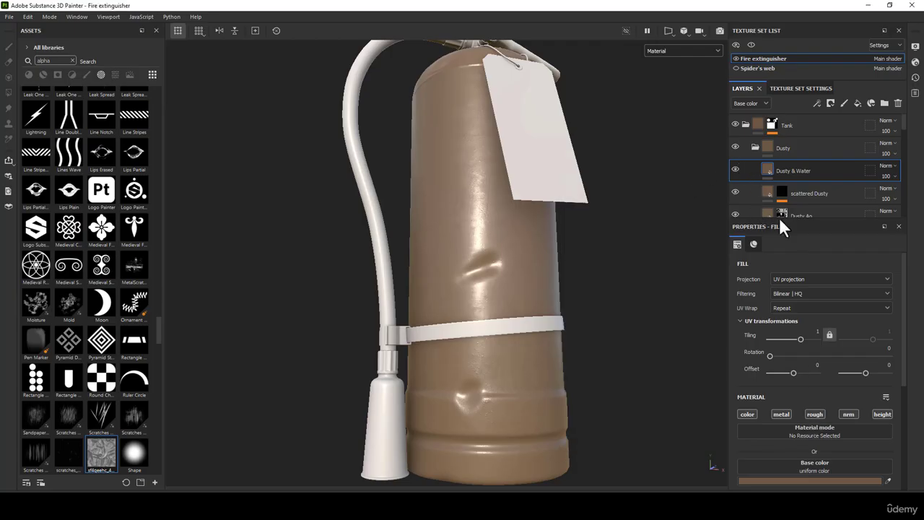
Add a black mask to Dusty & Water and set its fill's Roughness to 0.7931 and Height to 0.004.
right_click(766, 166)
left_click(792, 181)
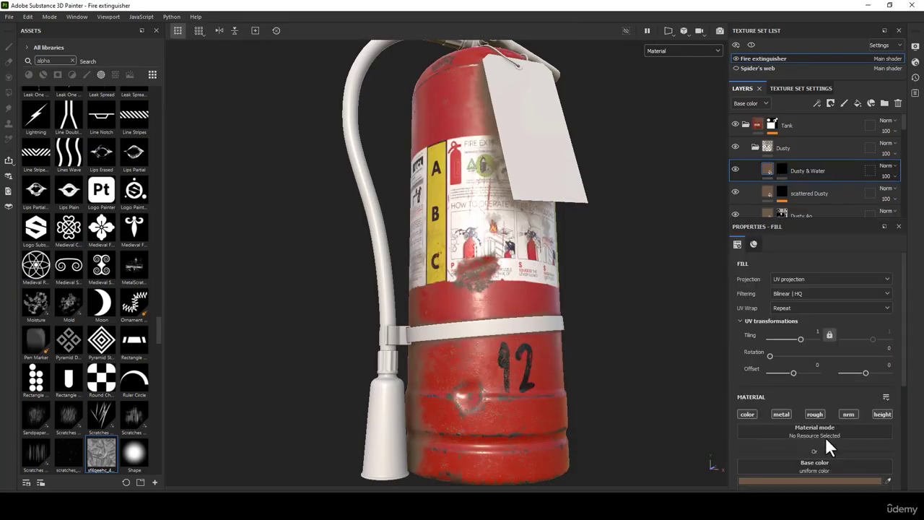
scroll(826, 433, "down", 3)
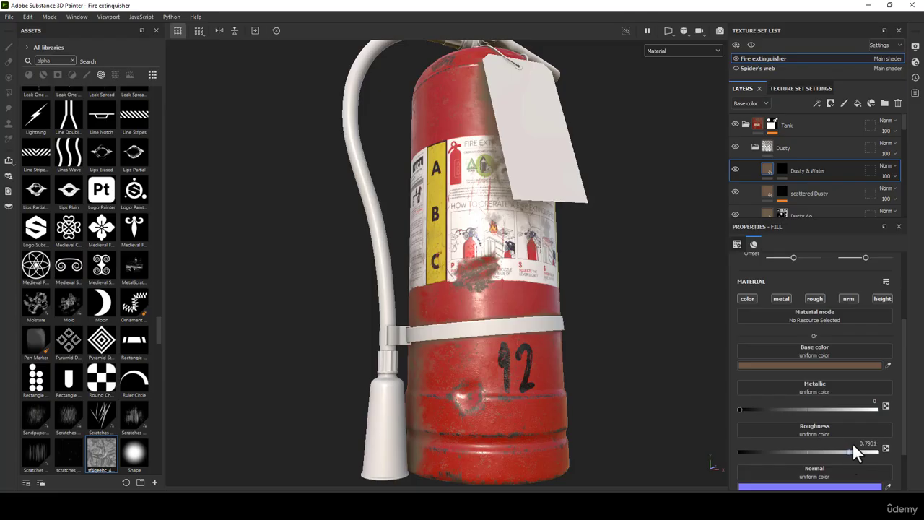
scroll(866, 457, "down", 2)
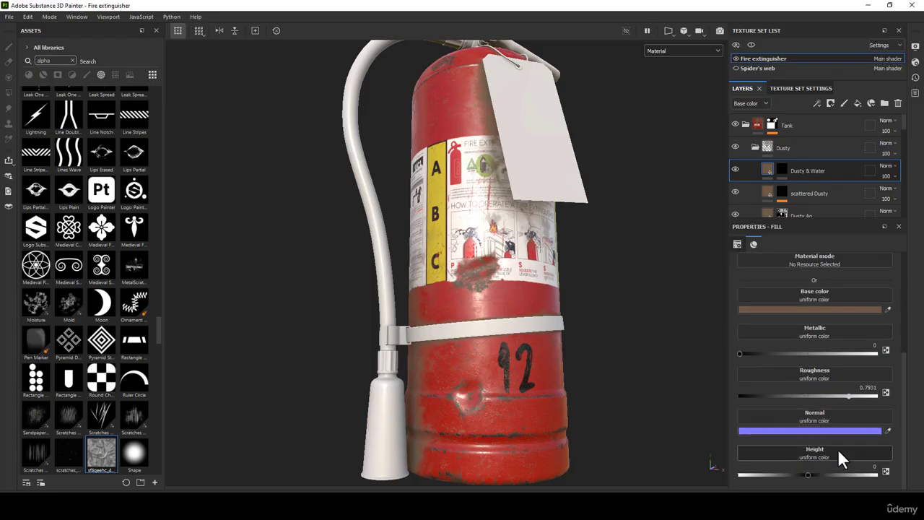
left_click(870, 467)
type("0.004")
key("Return")
scroll(654, 319, "down", 2)
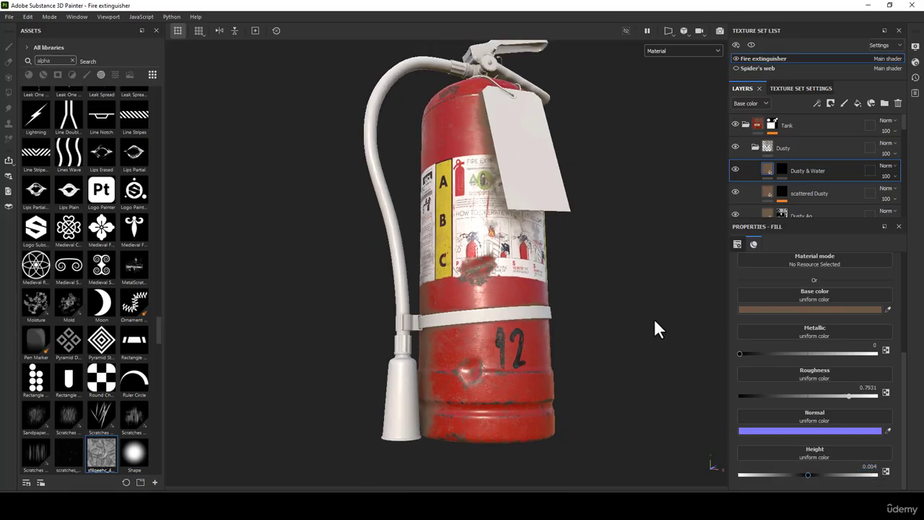
Add a fill to the Dusty & Water mask and assign the Grunge Leak Small texture to its grayscale.
left_click(781, 167)
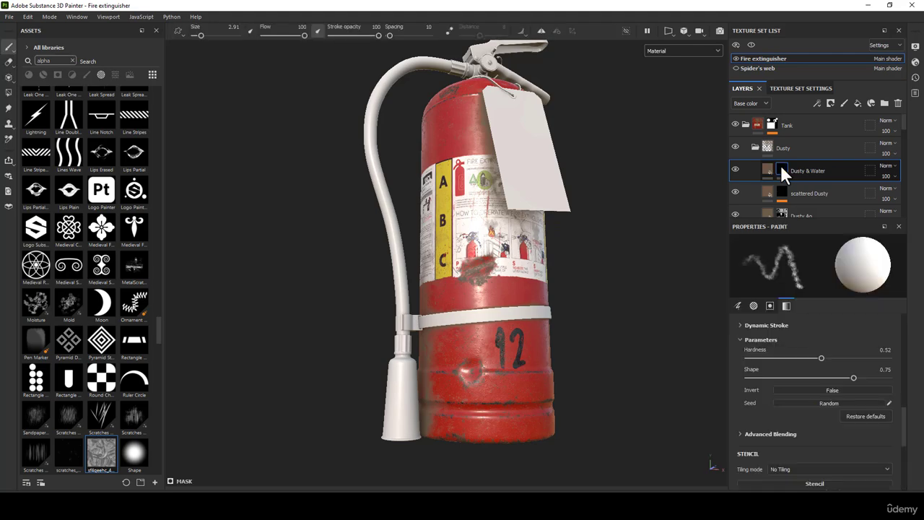
right_click(780, 170)
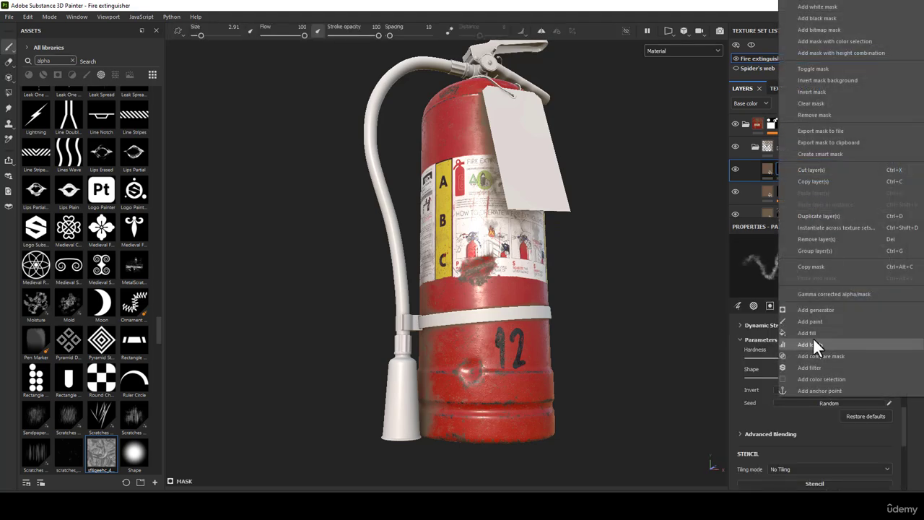
left_click(813, 338)
left_click(805, 286)
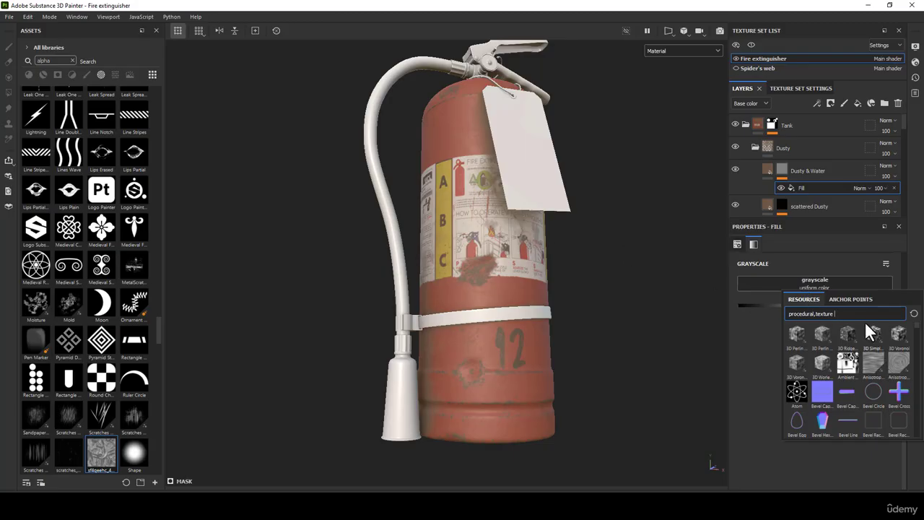
type("Grunge L")
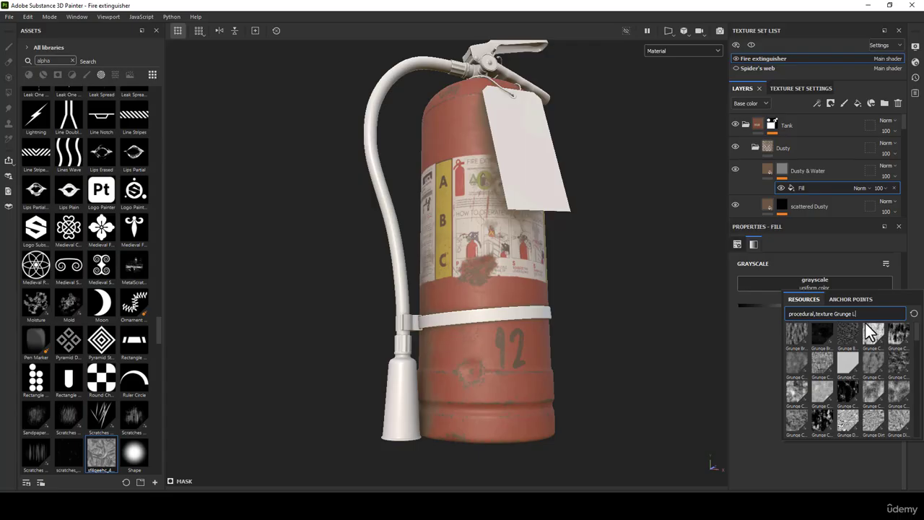
type("eak")
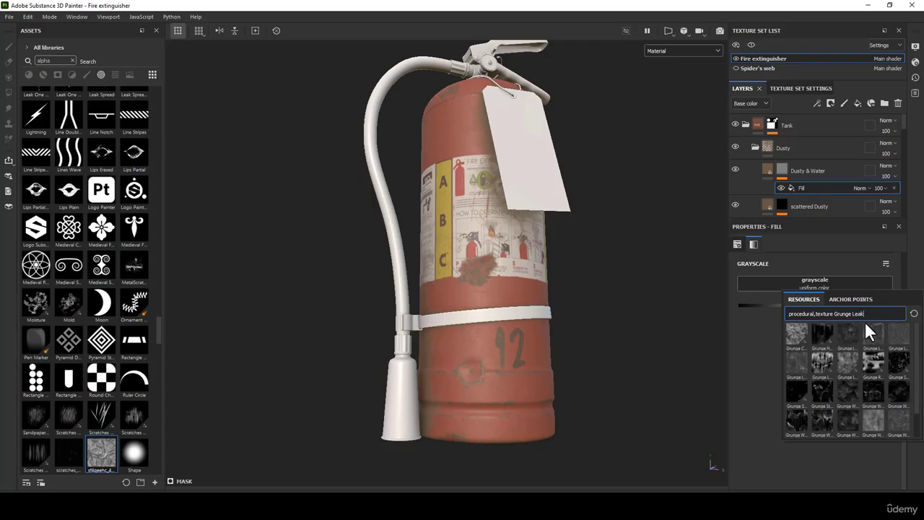
type(" small")
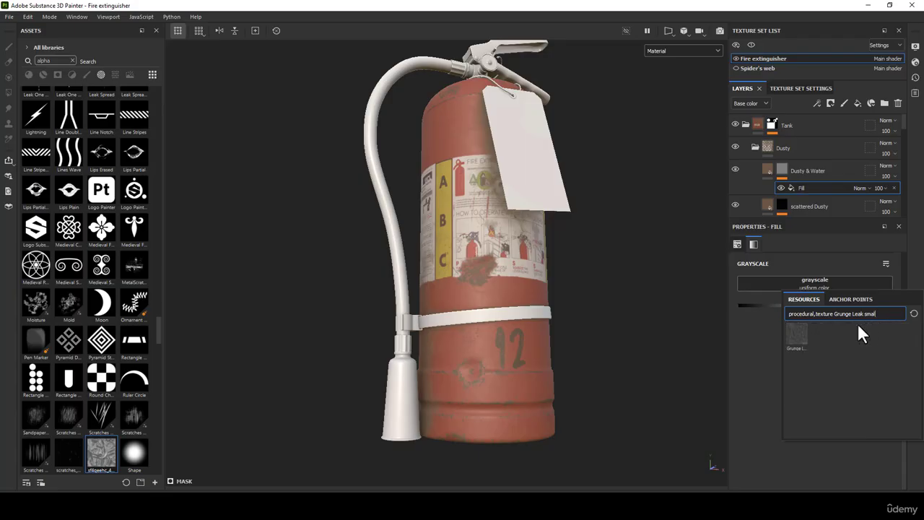
mouse_move(799, 334)
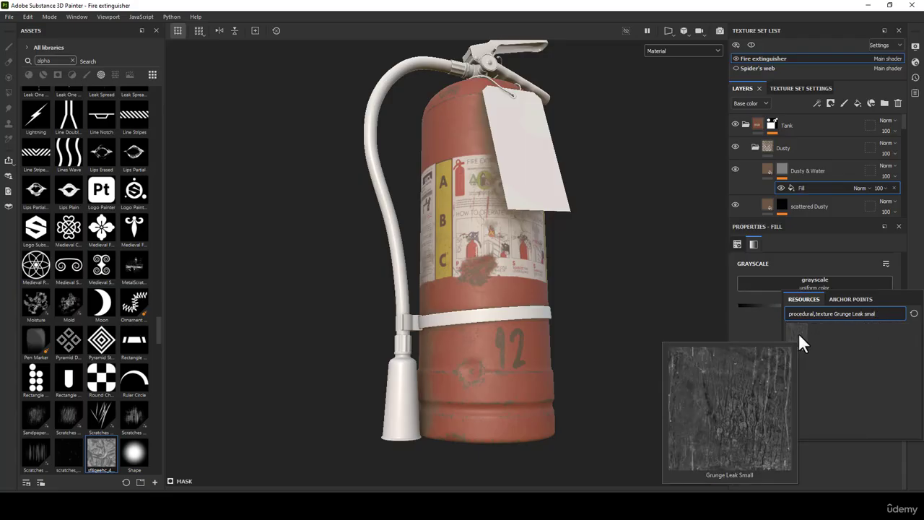
left_click(798, 333)
Set the Grunge Leak Small fill's Tiling to 2 and its projection to Tri-planar projection.
scroll(462, 303, "up", 2)
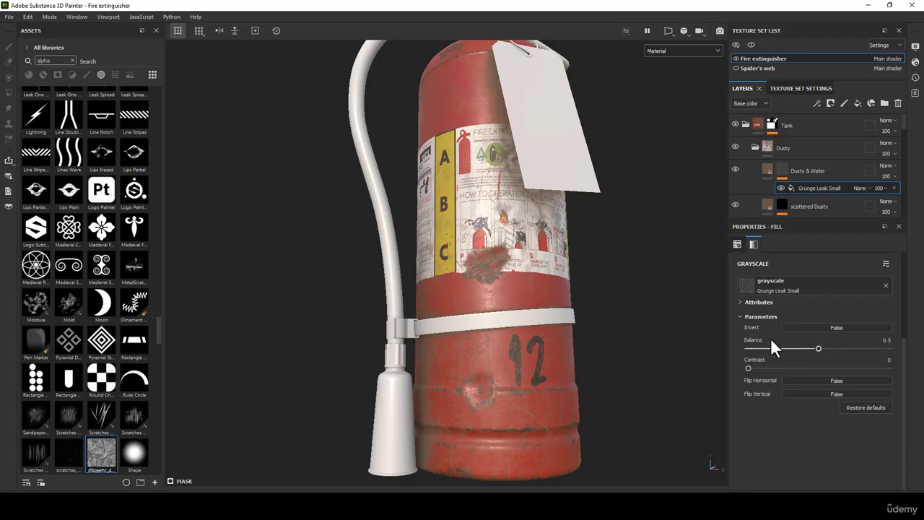
scroll(808, 375, "up", 3)
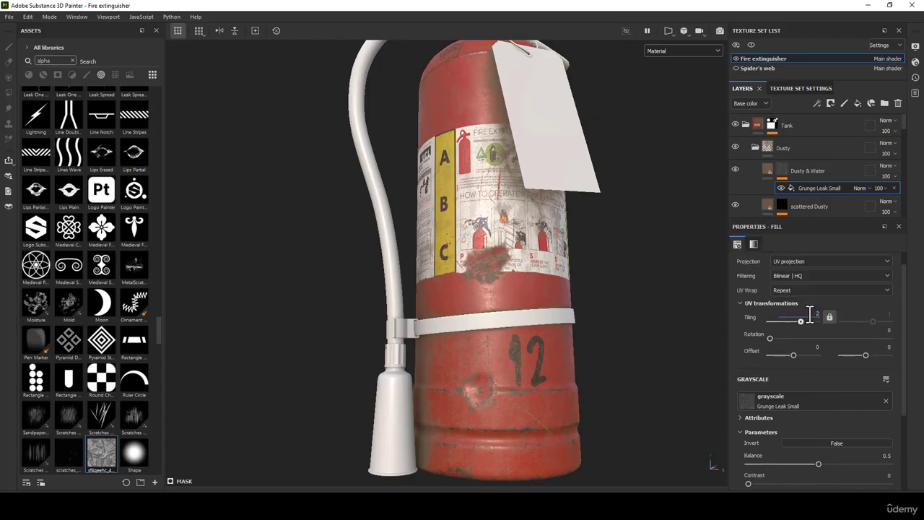
left_click(814, 261)
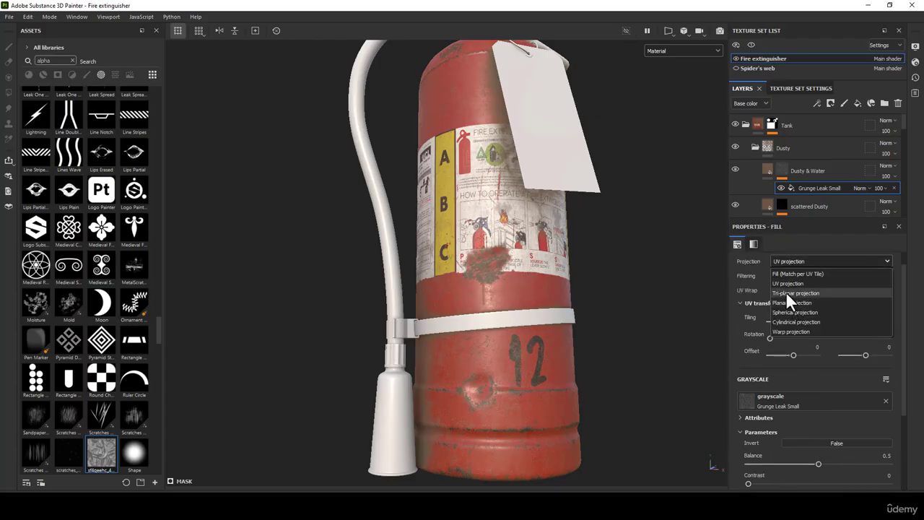
left_click(794, 293)
left_click_drag(509, 366, 505, 329, "alt")
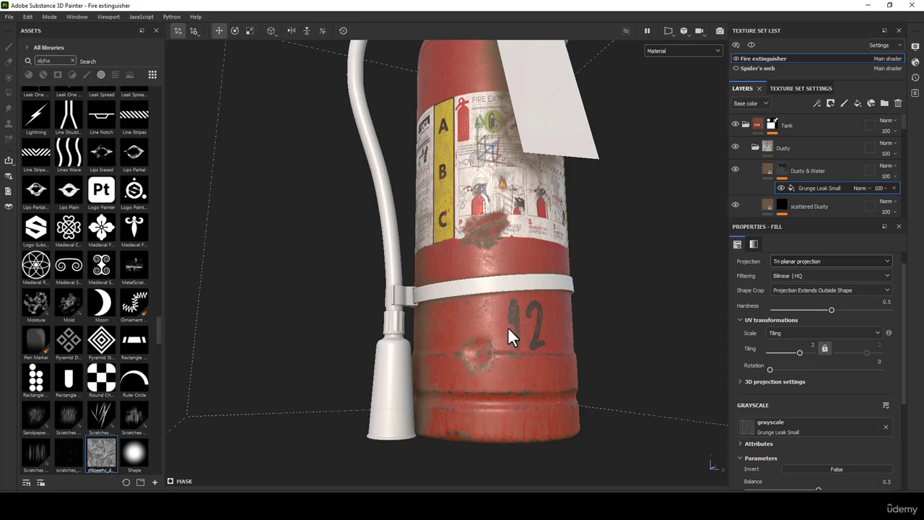
Set the Grunge Leak Small Balance to 0.59 and its Contrast to 0.84.
scroll(837, 462, "down", 3)
left_click_drag(817, 430, 830, 431)
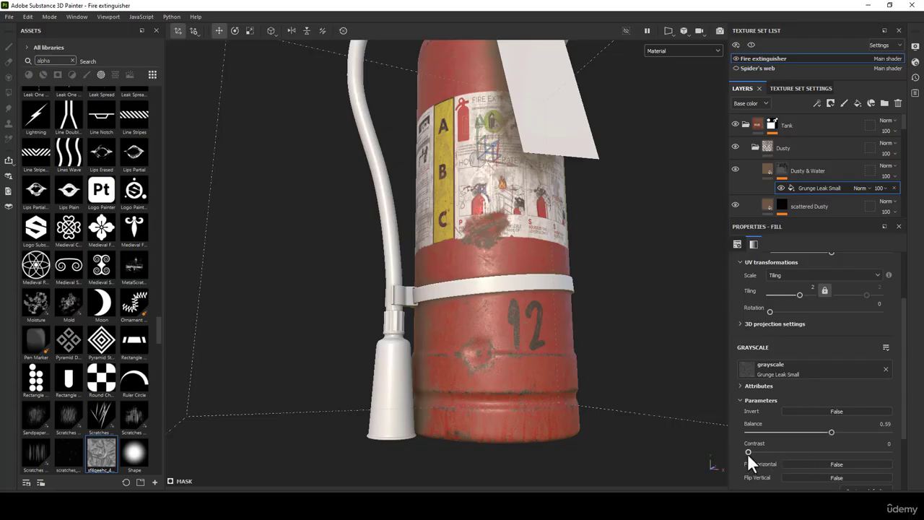
left_click_drag(748, 451, 861, 453)
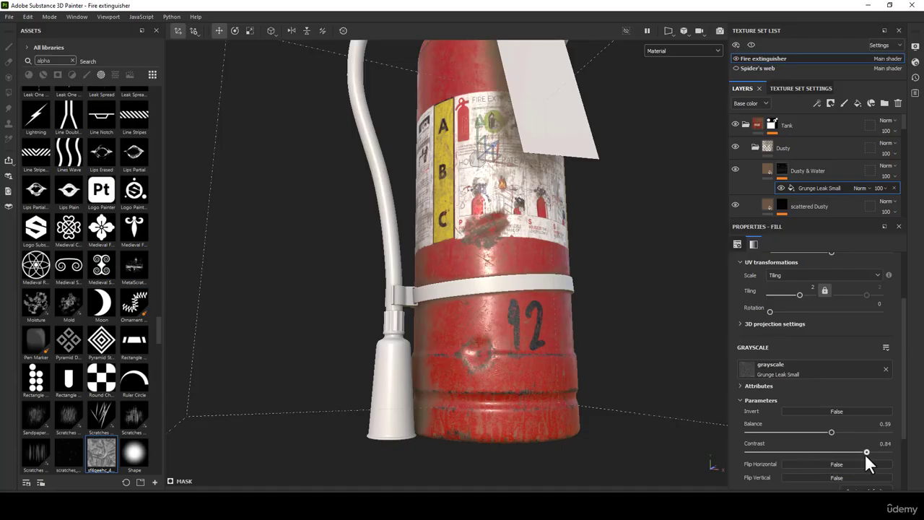
Display the Dusty & Water mask in the viewport and lower the Grunge Leak Small Contrast to 0.83.
left_click(652, 50)
left_click(667, 148)
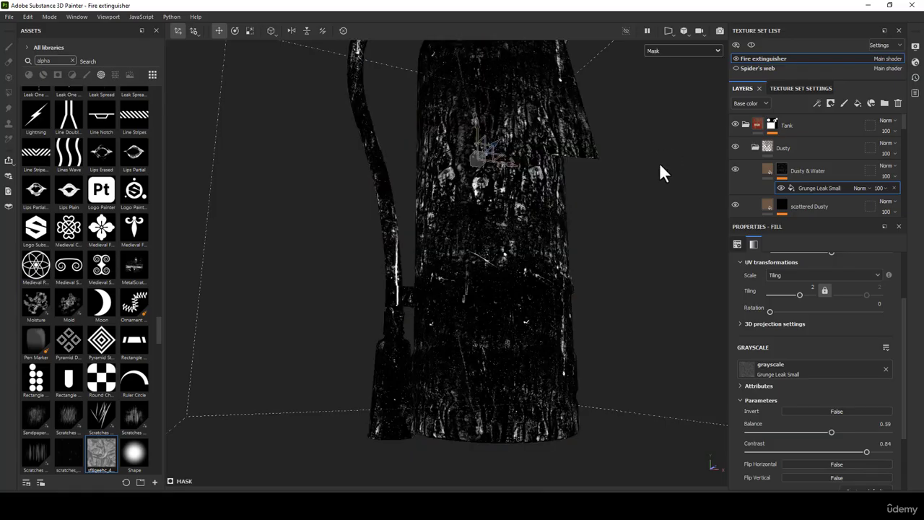
middle_click_drag(659, 162, 520, 284, "alt")
right_click_drag(520, 284, 540, 264, "alt")
middle_click_drag(540, 264, 532, 160, "alt")
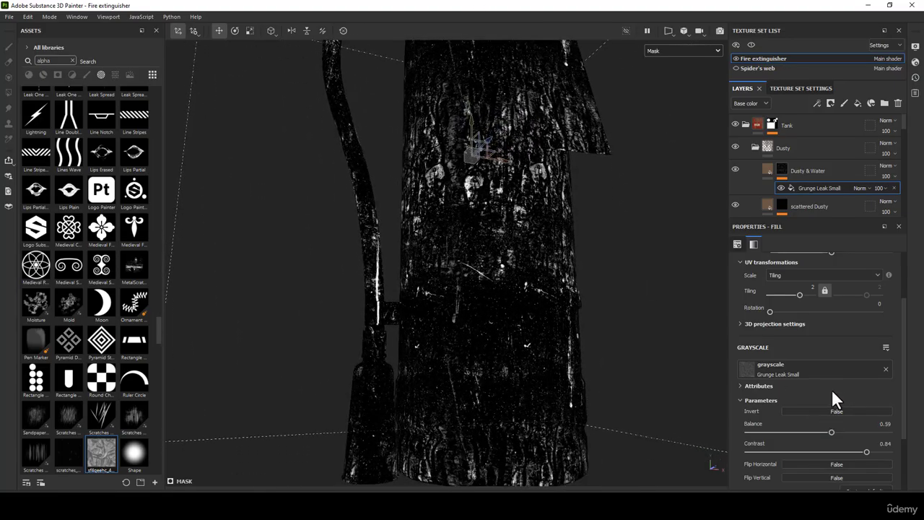
left_click_drag(866, 453, 867, 452)
Examine the leak streaks in the mask view and on the full material, checking the tank and label from several angles.
scroll(449, 193, "down", 3)
left_click_drag(449, 193, 478, 175, "alt")
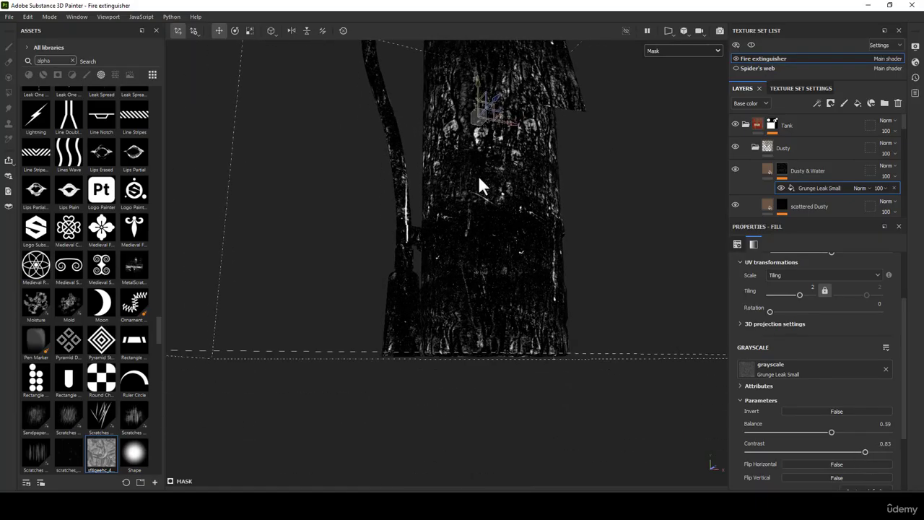
scroll(489, 193, "up", 5)
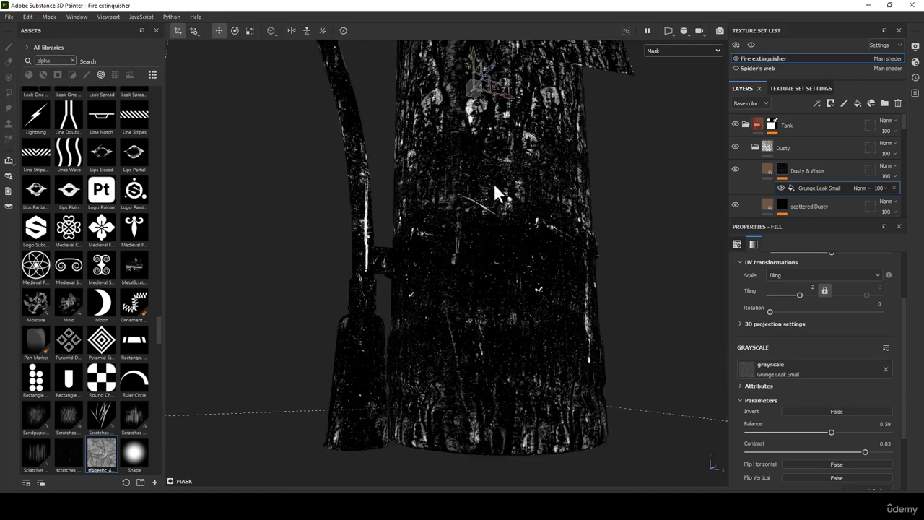
key("m")
scroll(496, 182, "down", 4)
left_click_drag(514, 174, 436, 38, "alt")
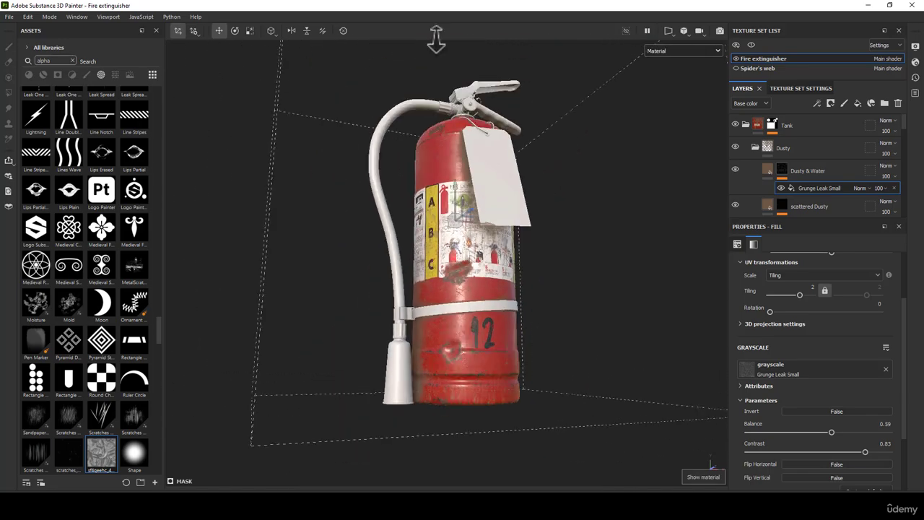
scroll(506, 144, "down", 2)
left_click_drag(537, 135, 343, 260, "alt")
scroll(344, 263, "up", 3)
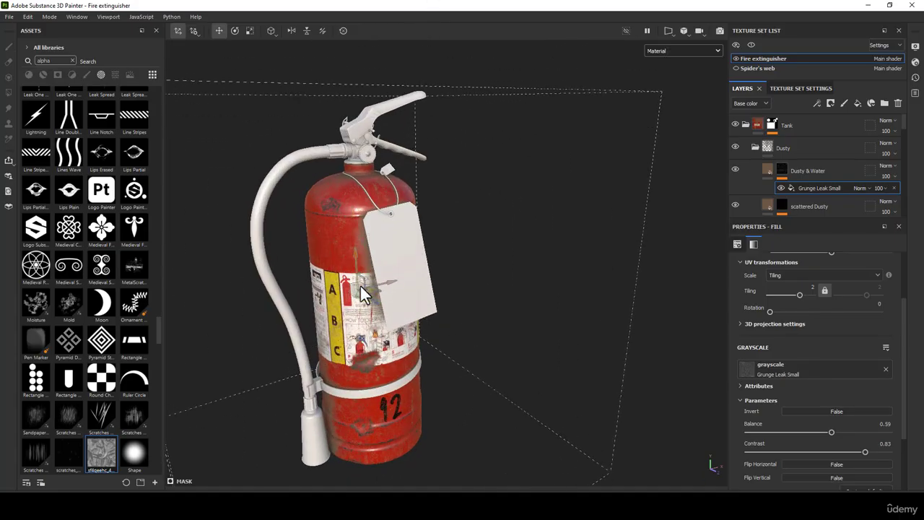
scroll(358, 288, "up", 3)
middle_click_drag(361, 227, 487, 71, "alt")
left_click_drag(482, 109, 468, 82, "alt")
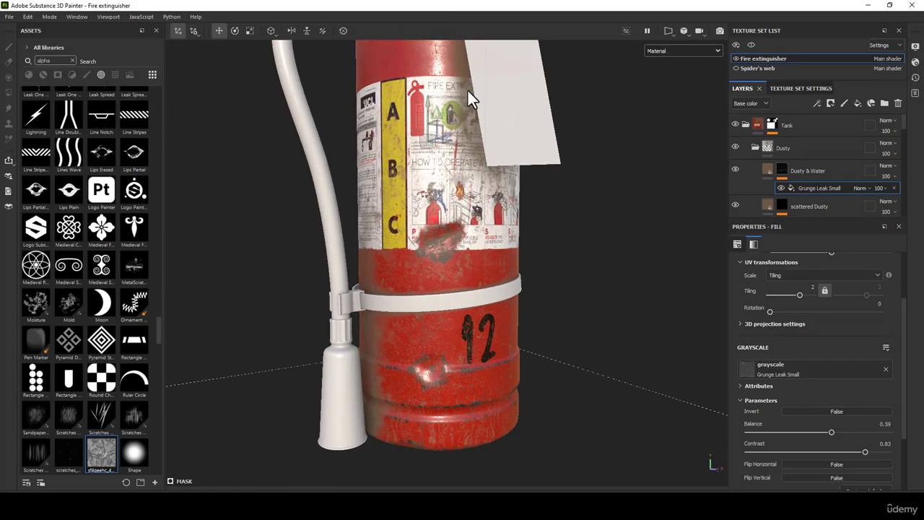
middle_click_drag(465, 117, 478, 157, "alt")
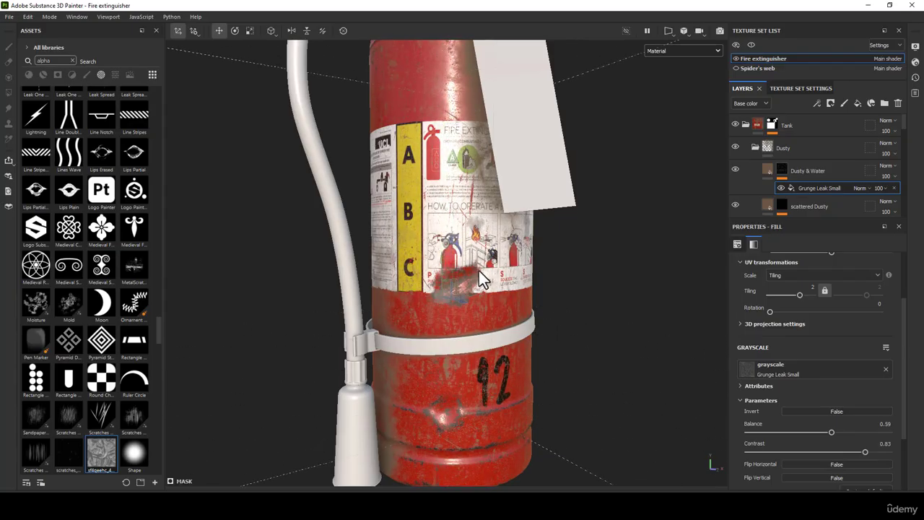
scroll(449, 292, "up", 1)
middle_click_drag(446, 282, 473, 231, "alt")
left_click_drag(455, 250, 460, 231, "alt")
middle_click_drag(486, 234, 490, 288, "alt")
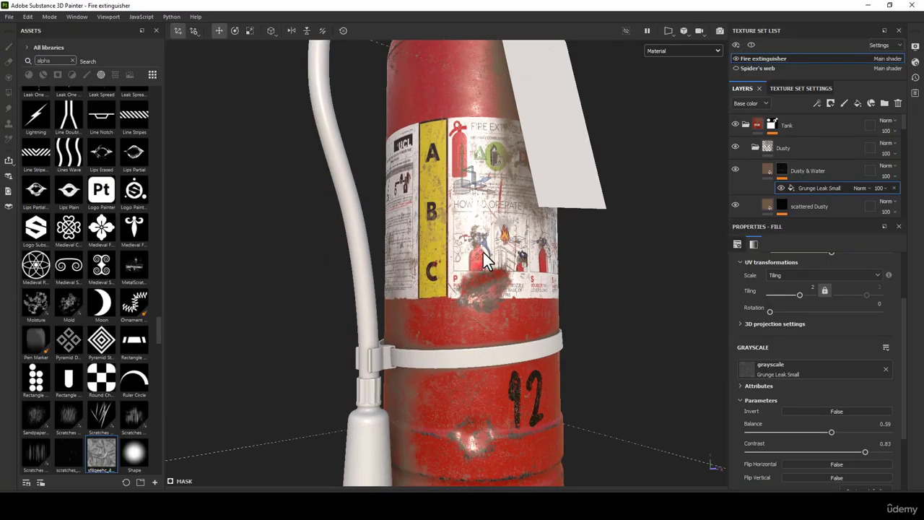
left_click_drag(490, 288, 483, 243, "alt")
right_click_drag(483, 243, 454, 196, "alt")
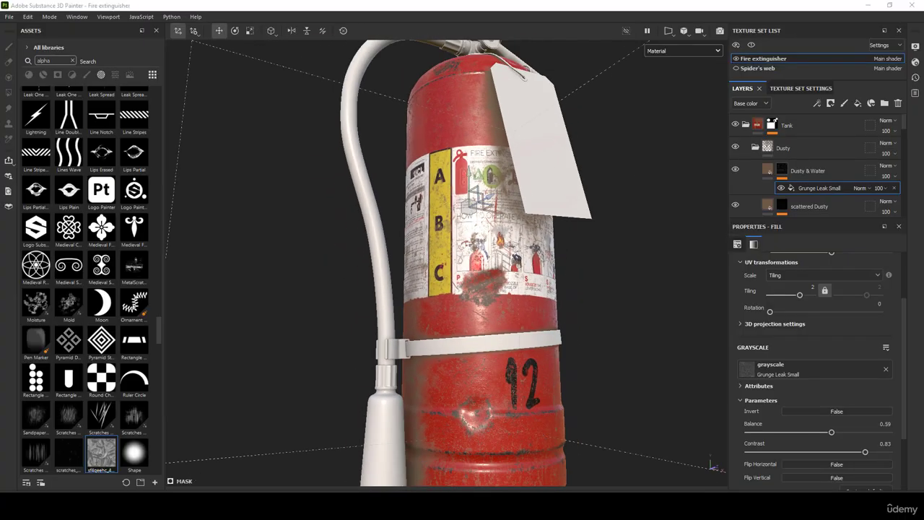
Show the Dusty & Water mask in the viewport and shift the Grunge Leak Small tri-planar projection down toward the hose side.
left_click(679, 51)
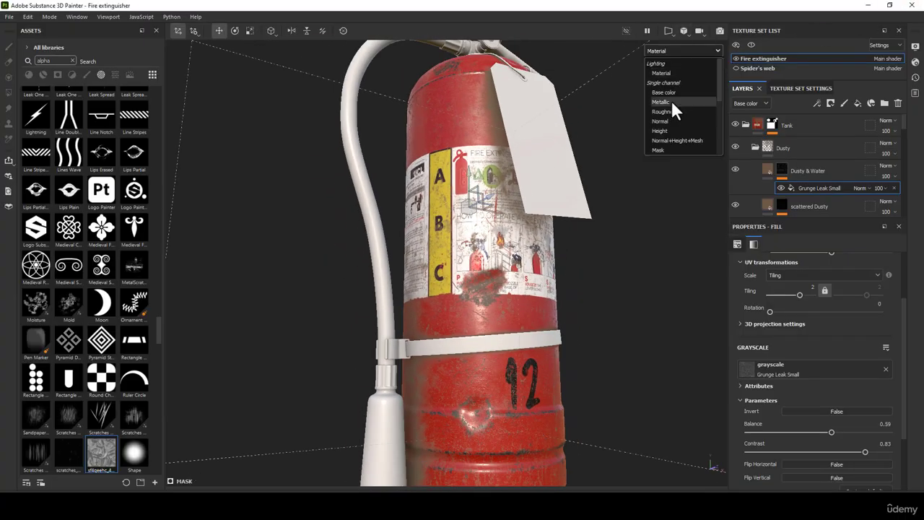
left_click(662, 147)
left_click_drag(480, 181, 432, 277)
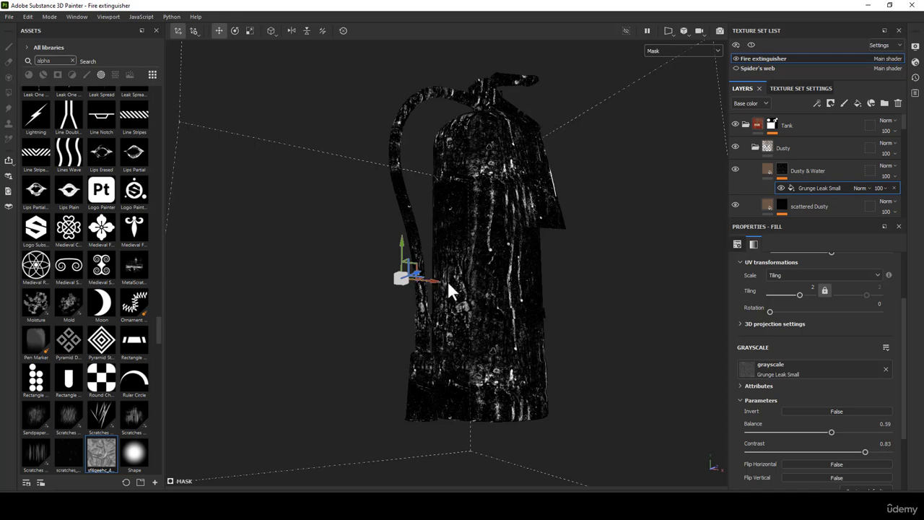
Show the full material and shift the Grunge Leak Small projection across the tank with the move manipulator.
left_click_drag(503, 291, 367, 243, "alt")
scroll(567, 224, "up", 3)
key("m")
left_click_drag(509, 224, 457, 238, "alt")
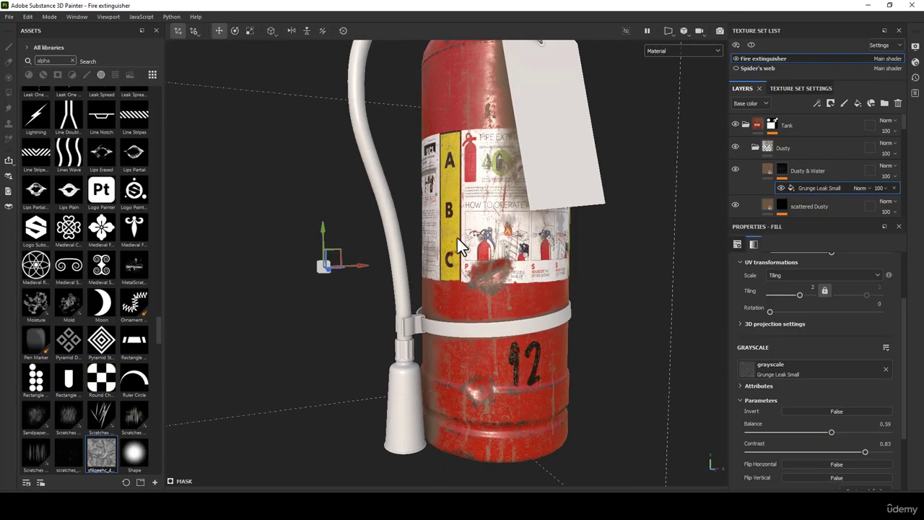
left_click_drag(358, 264, 356, 265)
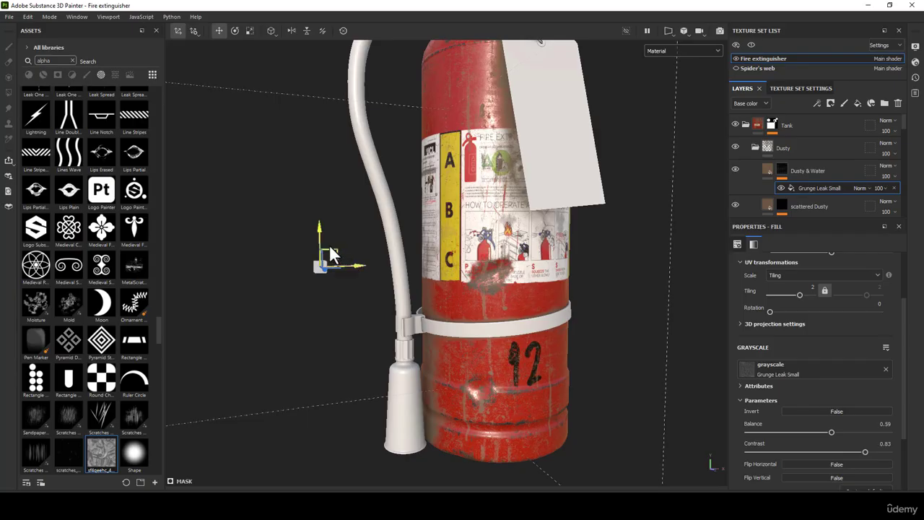
left_click_drag(321, 234, 332, 241)
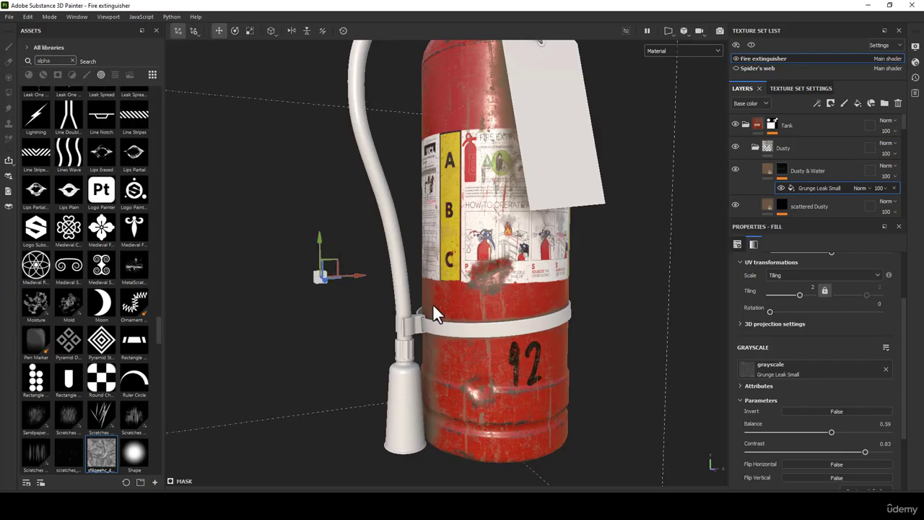
left_click_drag(433, 314, 509, 335, "alt")
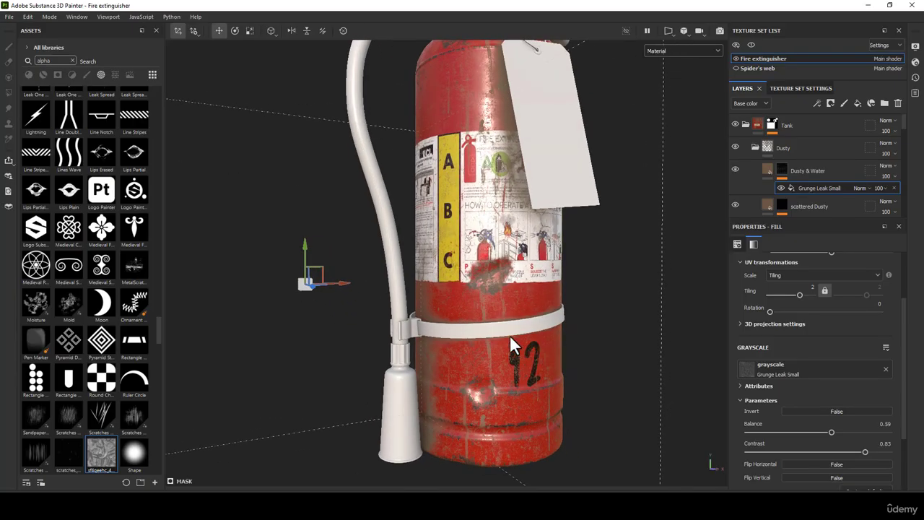
left_click_drag(336, 283, 583, 324)
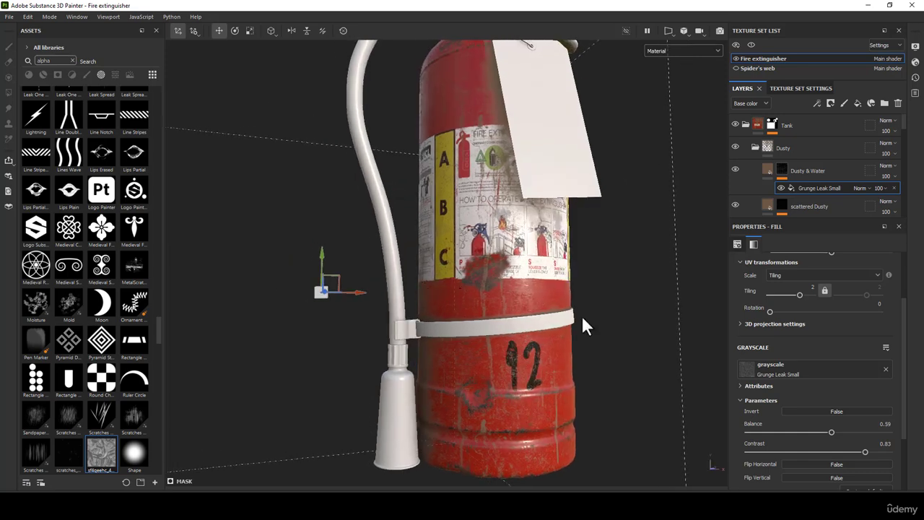
Expand the 3D projection settings and move the Grunge Leak Small projection to an offset of about X -0.496, Y -0.241.
scroll(801, 348, "up", 2)
scroll(801, 348, "up", 1)
left_click(739, 399)
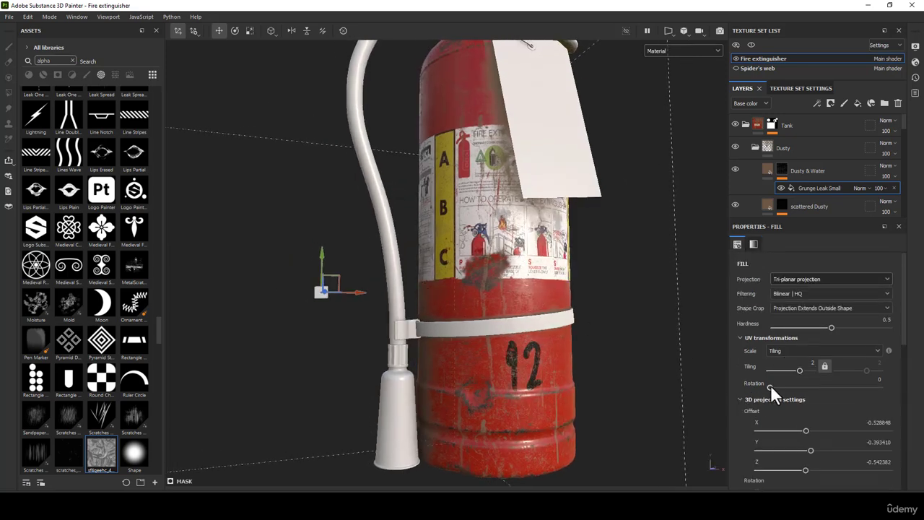
scroll(770, 384, "down", 3)
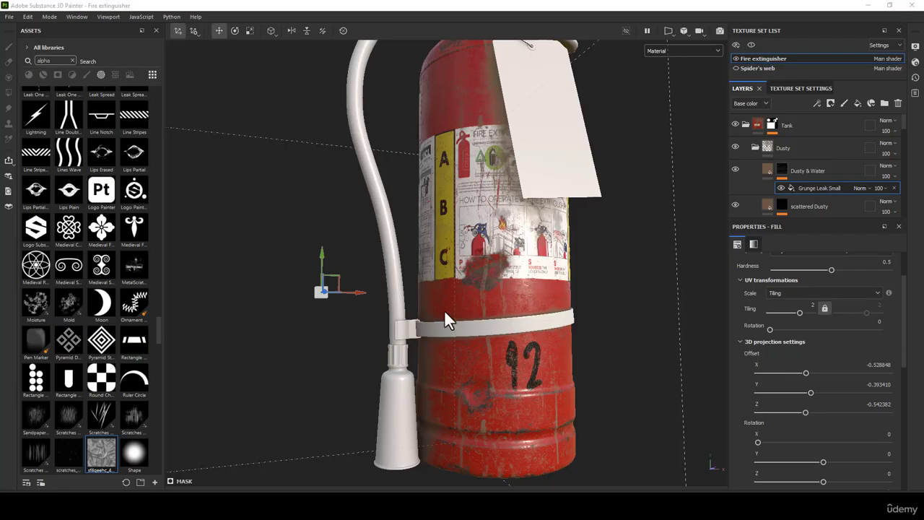
left_click_drag(358, 292, 362, 293)
left_click_drag(330, 256, 353, 225)
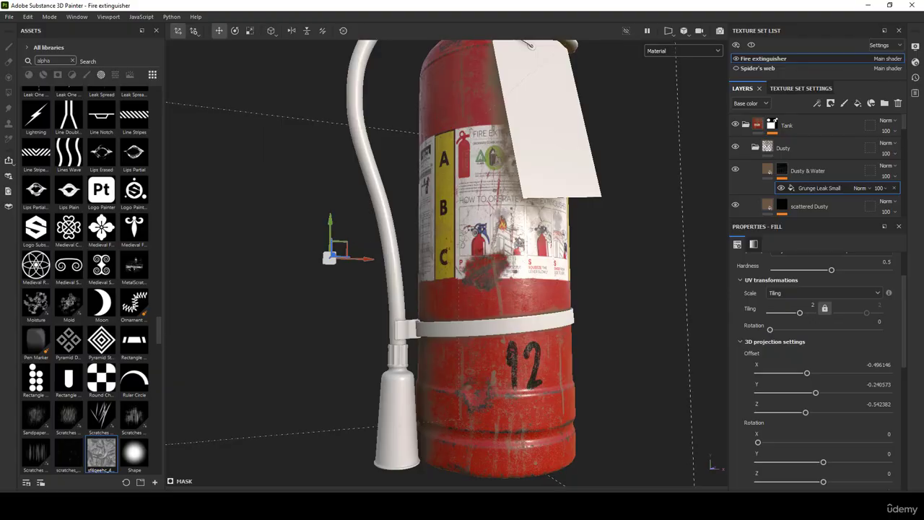
Export the Fire extinguisher and Spider's web textures as 8-bit PNG at 4096 into the Marmoset project folder.
left_click(9, 17)
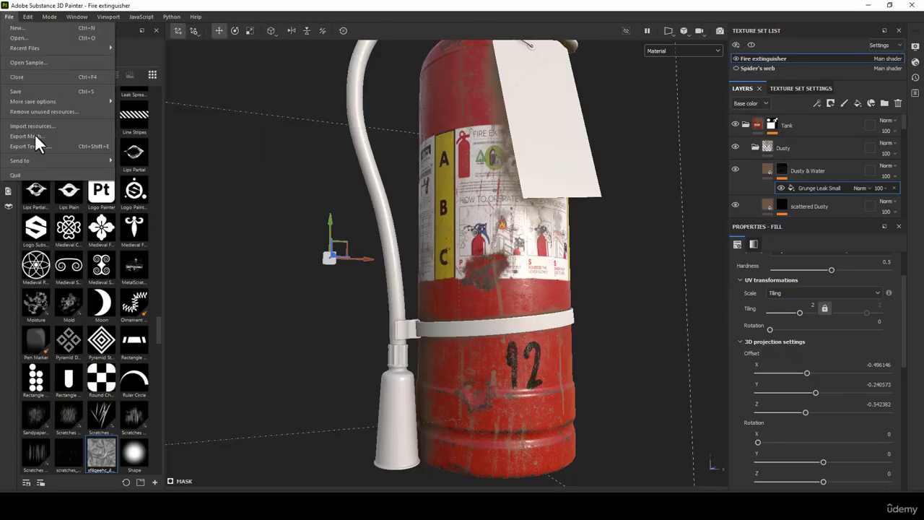
left_click(20, 146)
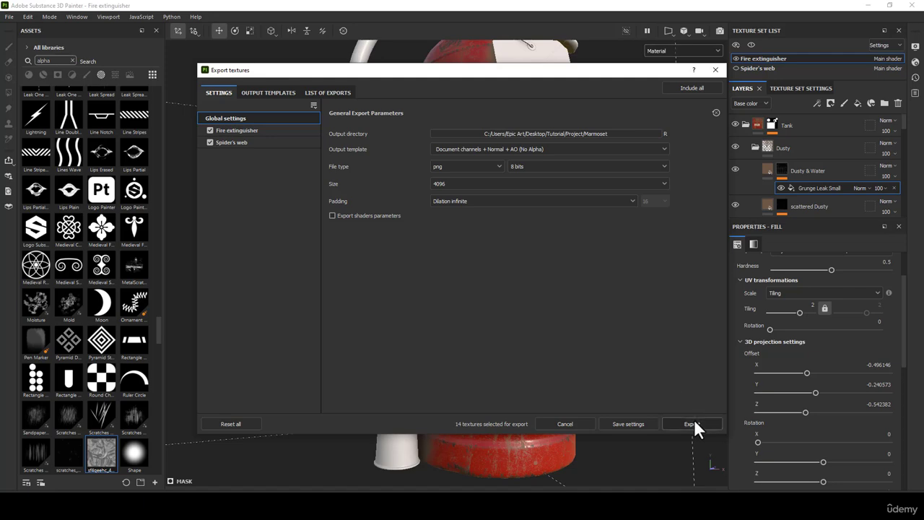
left_click(692, 424)
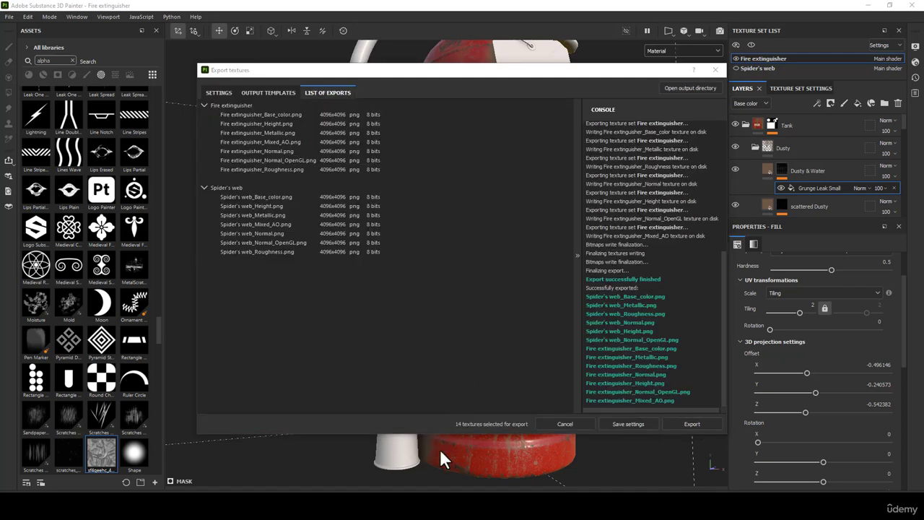
Switch to Marmoset Toolbag and examine the dust and leak marks on the tank from several sides and distances.
key("alt+Tab")
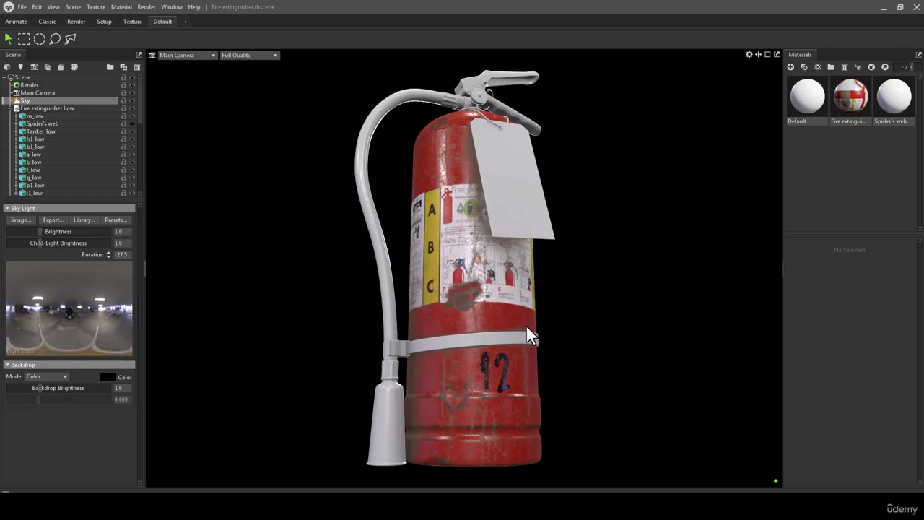
left_click_drag(525, 324, 126, 337)
scroll(464, 294, "up", 5)
left_click_drag(503, 310, 902, 299)
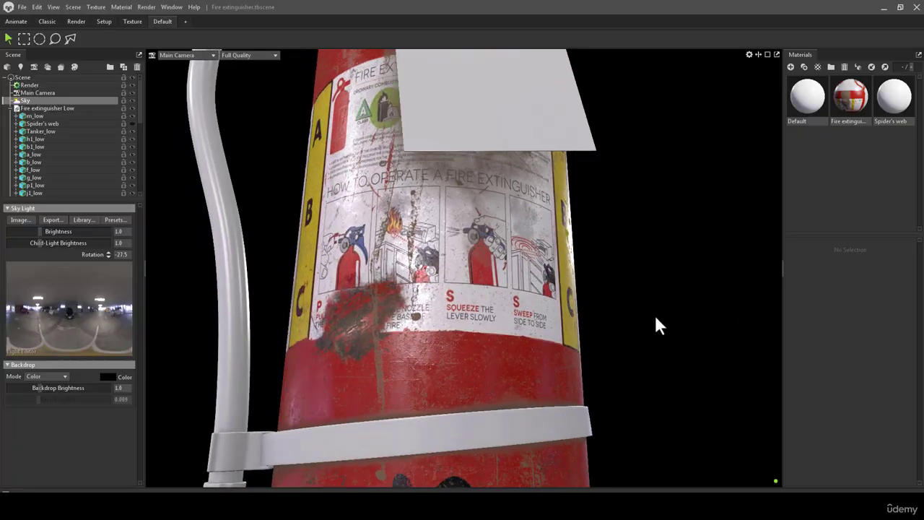
right_click_drag(654, 313, 605, 281)
left_click_drag(605, 280, 448, 299)
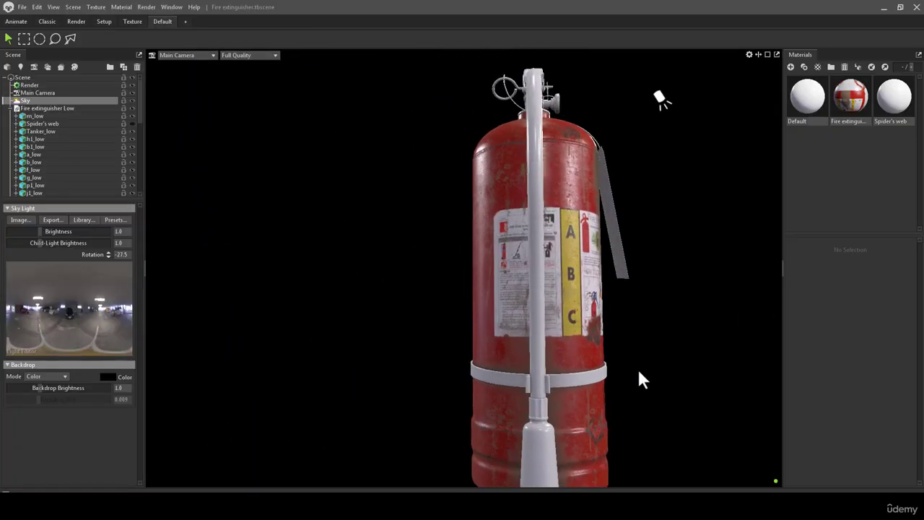
middle_click_drag(448, 299, 441, 319)
right_click_drag(440, 320, 442, 242)
middle_click_drag(439, 273, 426, 327)
left_click_drag(426, 327, 429, 364)
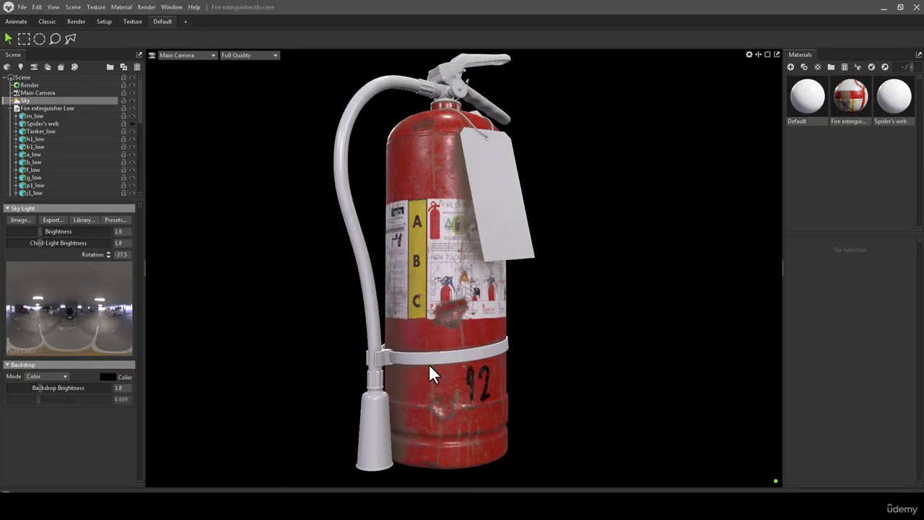
right_click_drag(448, 253, 453, 278)
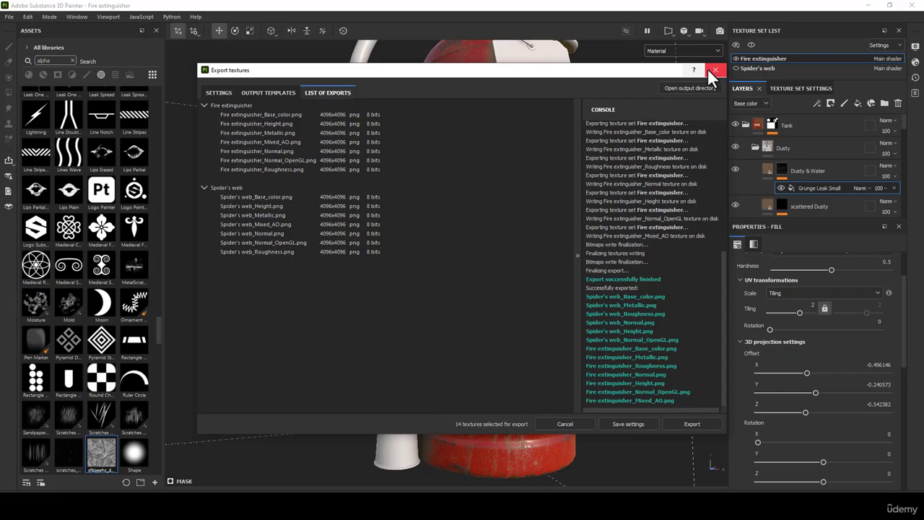
Close the export window, display the mask in the viewport and add a Levels effect to the Dusty & Water layer's mask.
left_click(714, 71)
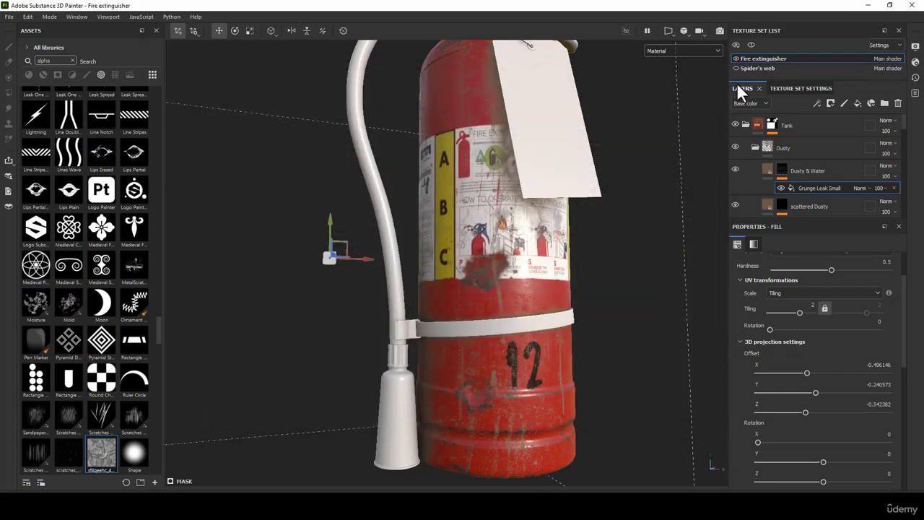
left_click_drag(549, 292, 271, 345, "alt")
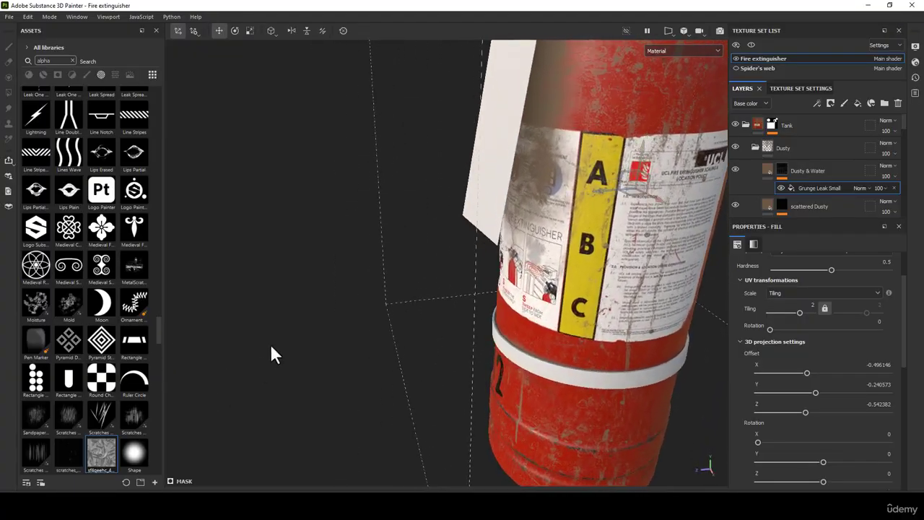
left_click(660, 53)
left_click(664, 147)
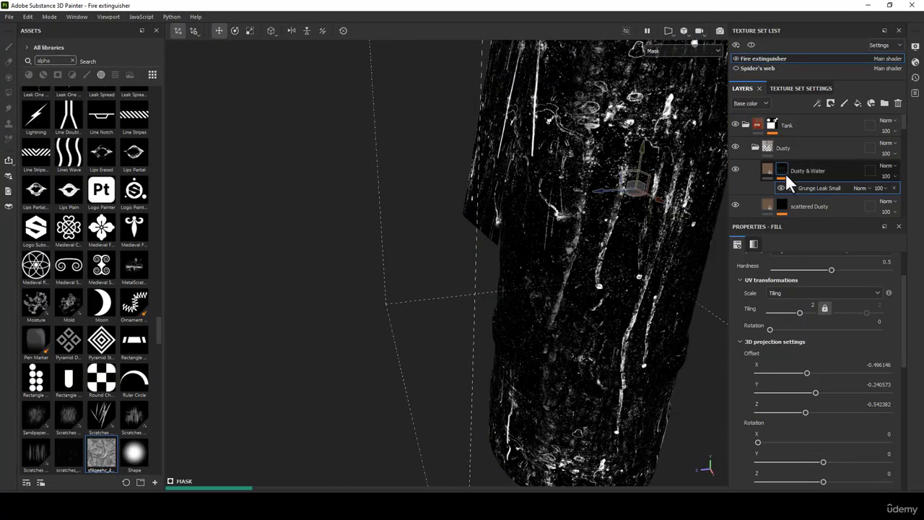
left_click(783, 169)
right_click(783, 168)
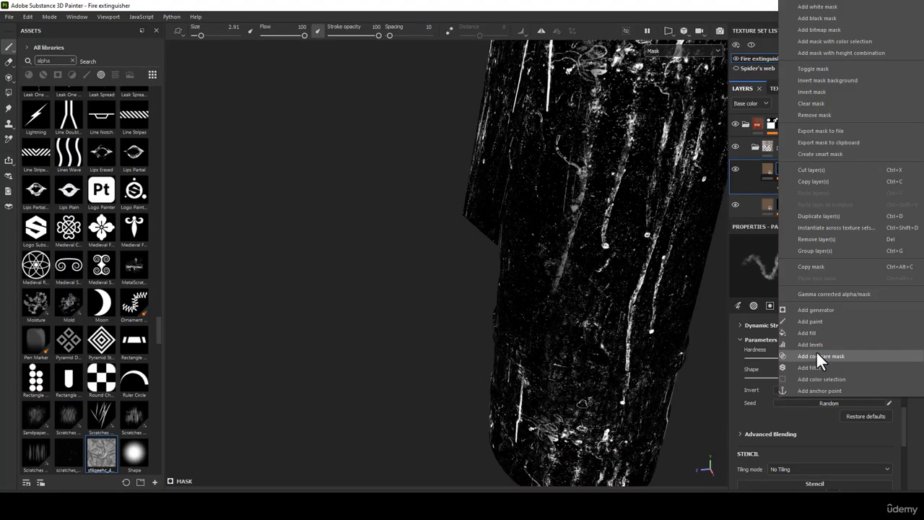
left_click(819, 343)
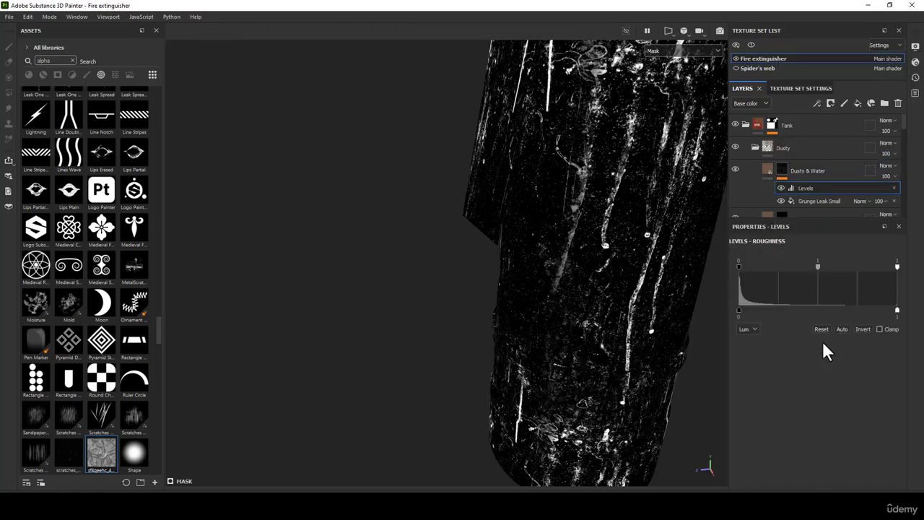
Raise the Levels black input to 0.465, with the midtone at 0.66, to thin out the leak mask.
left_click_drag(537, 187, 609, 197, "alt")
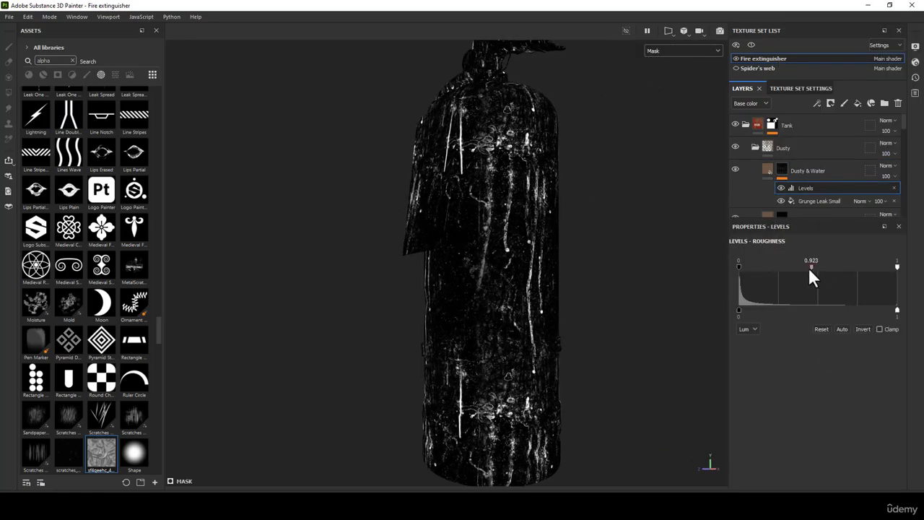
left_click_drag(737, 267, 813, 267)
left_click_drag(396, 258, 522, 261, "alt")
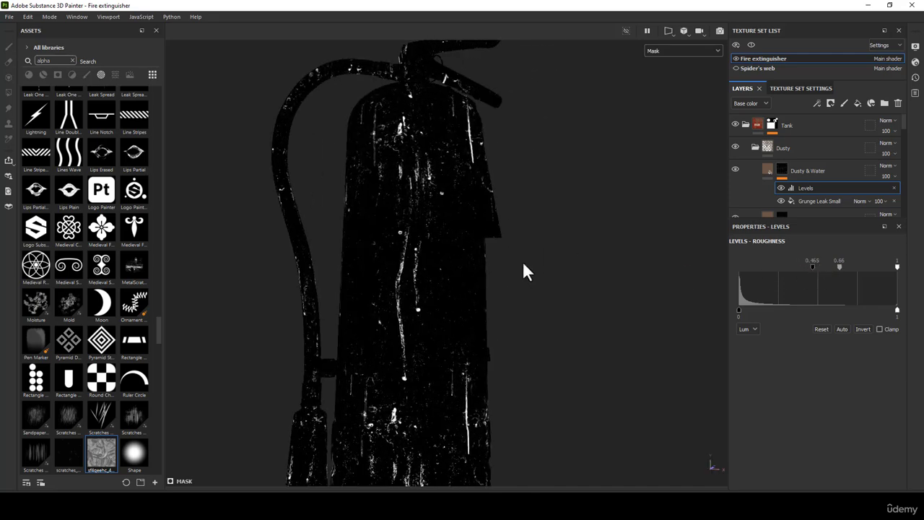
Return to the material view and compare the tank's leak marks with the Levels effect off and on.
scroll(427, 274, "up", 2)
key("m")
scroll(419, 278, "down", 3)
middle_click_drag(419, 287, 481, 238, "alt")
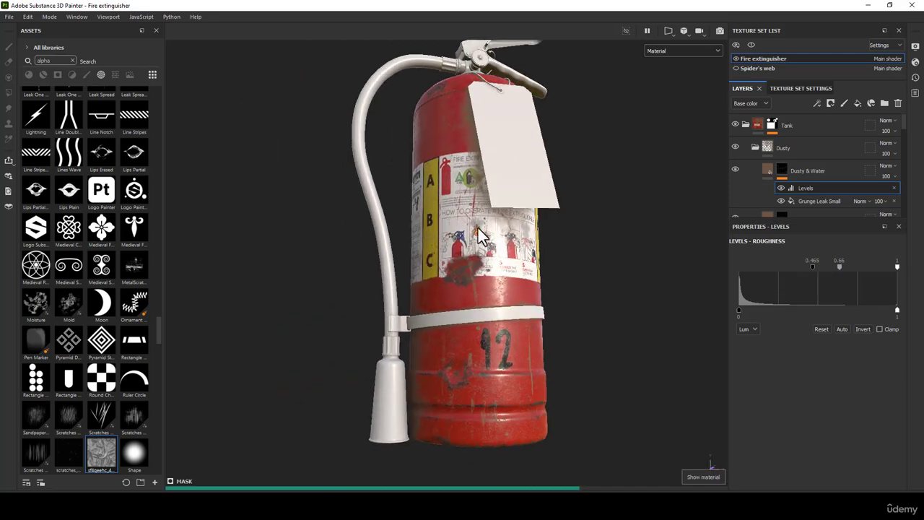
scroll(498, 260, "up", 2)
scroll(495, 258, "down", 2)
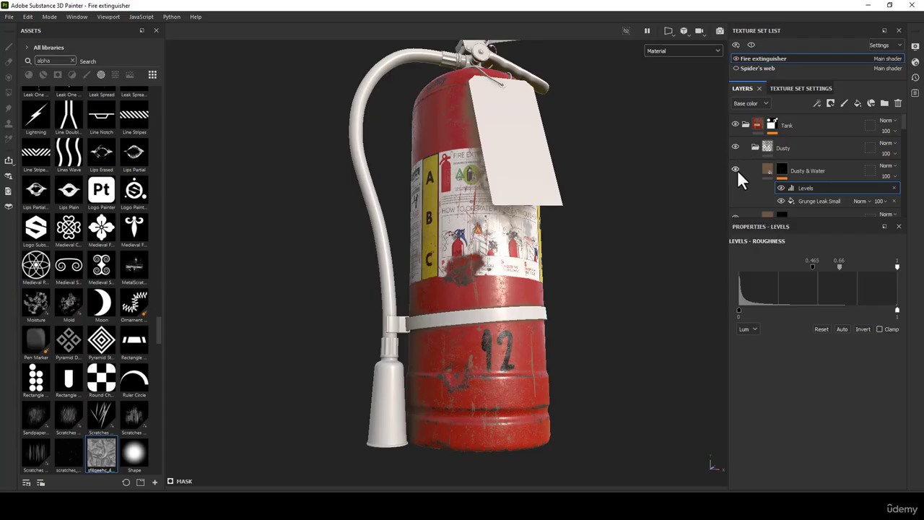
left_click_drag(534, 261, 719, 195, "alt")
left_click(782, 186)
left_click(782, 186)
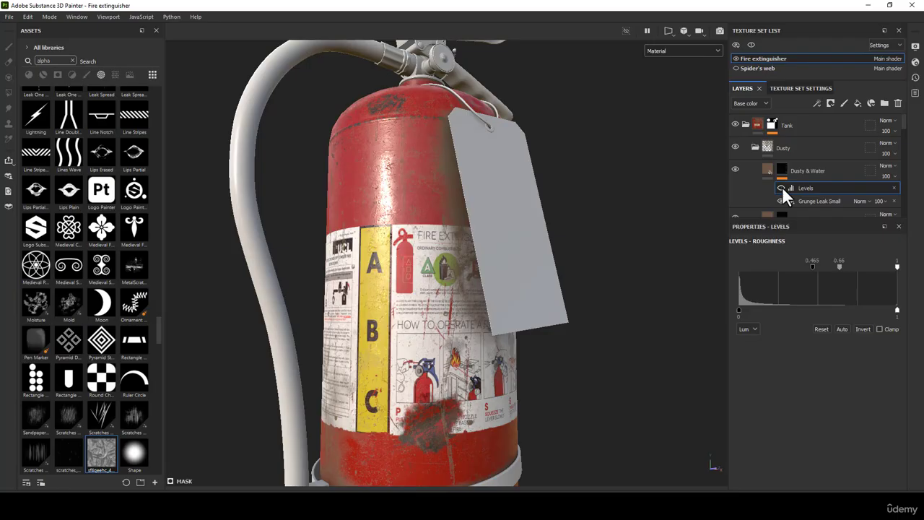
left_click(781, 186)
left_click(781, 187)
right_click_drag(571, 240, 508, 265, "alt")
left_click_drag(509, 275, 503, 349, "alt")
Export both texture sets again with the same 4096 PNG settings to update the textures in the Marmoset folder.
left_click(9, 16)
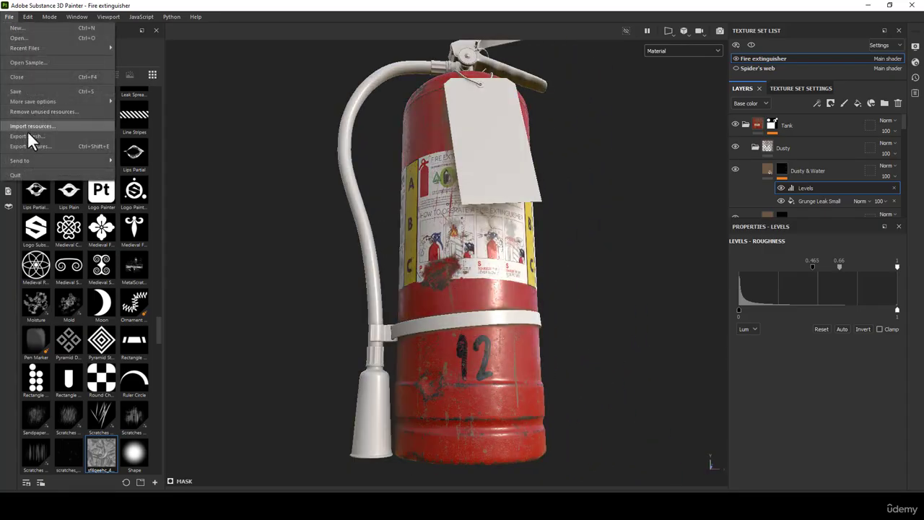
left_click(30, 137)
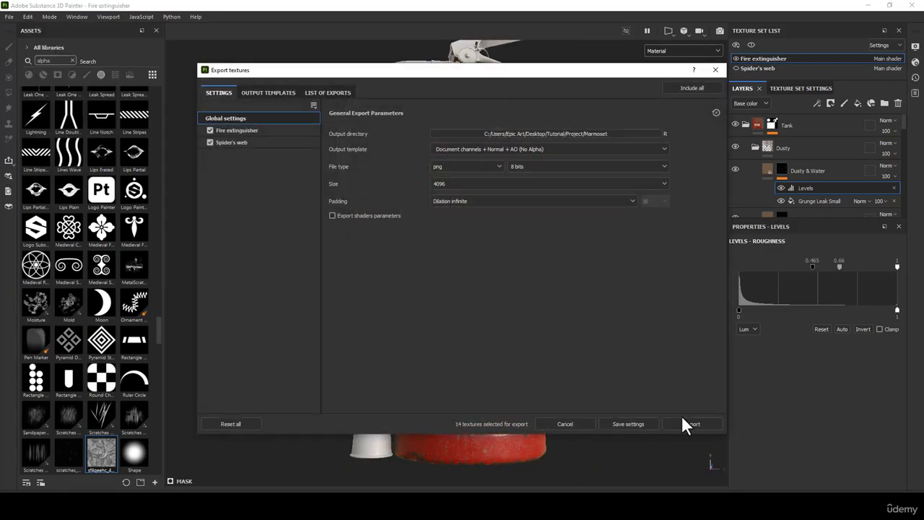
left_click(686, 423)
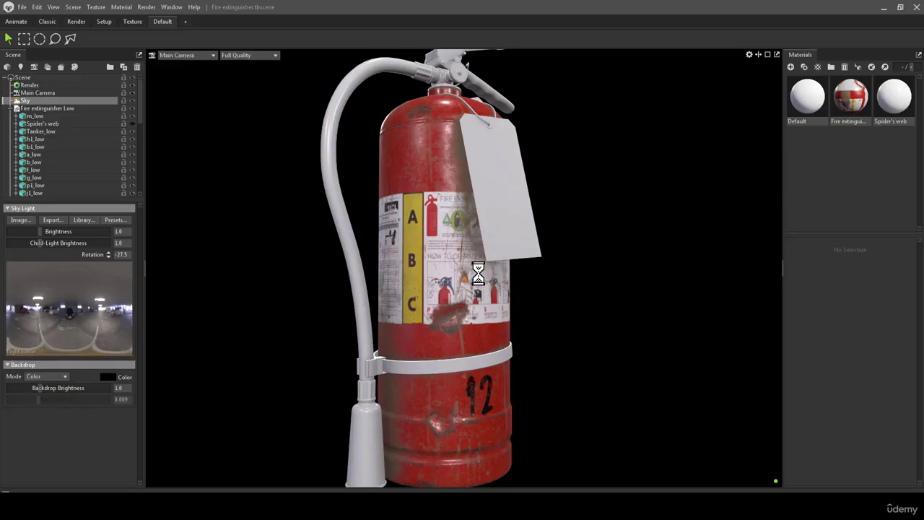
Examine the updated leak marks on the tank's paint and label in the Marmoset Toolbag scene, from afar and up close.
left_click_drag(478, 274, 52, 309)
scroll(433, 296, "up", 5)
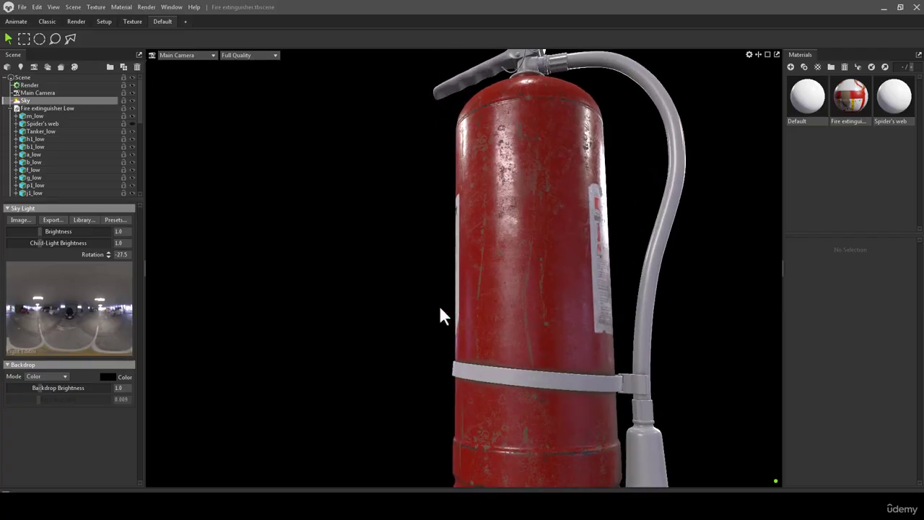
left_click_drag(441, 316, 354, 306)
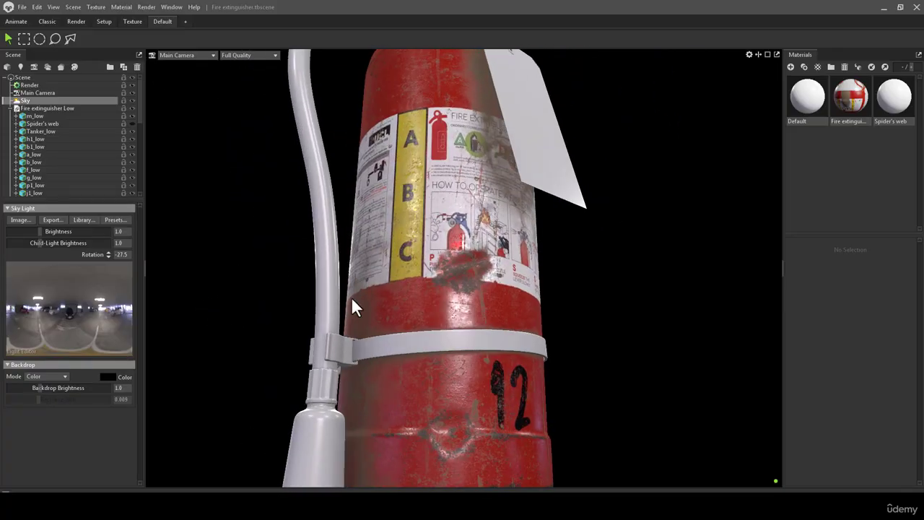
scroll(360, 288, "down", 5)
scroll(390, 278, "up", 3)
scroll(441, 338, "down", 3)
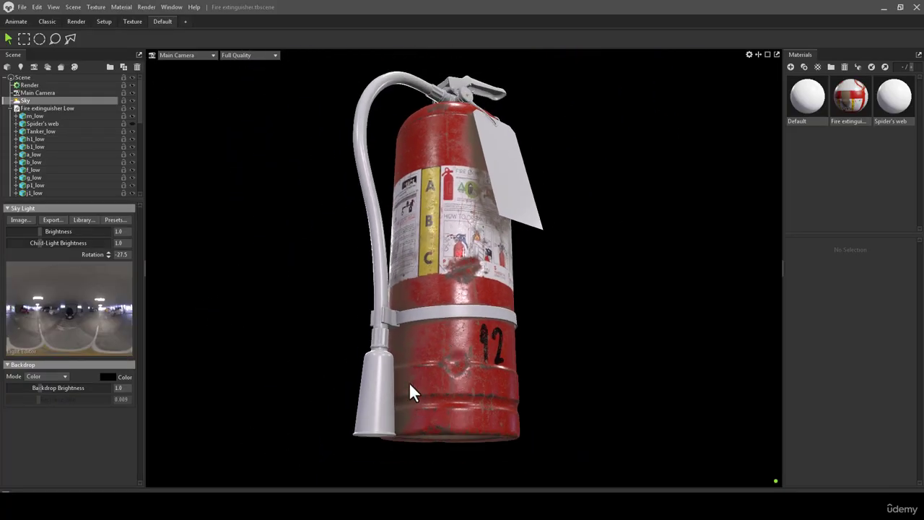
scroll(405, 308, "up", 3)
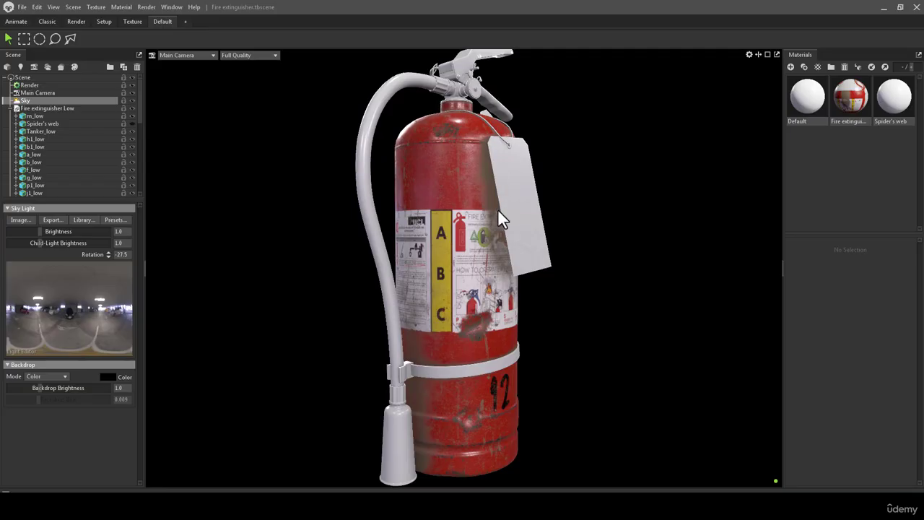
left_click_drag(498, 210, 468, 250)
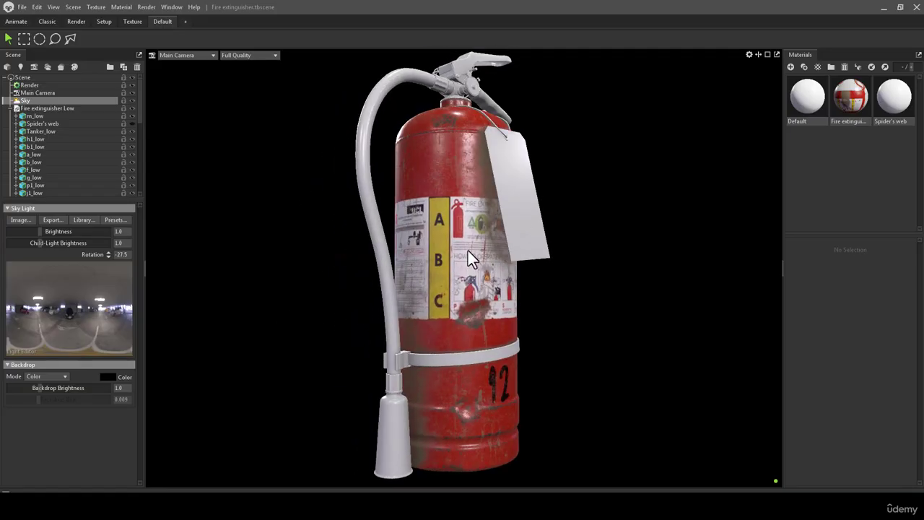
scroll(491, 176, "up", 4)
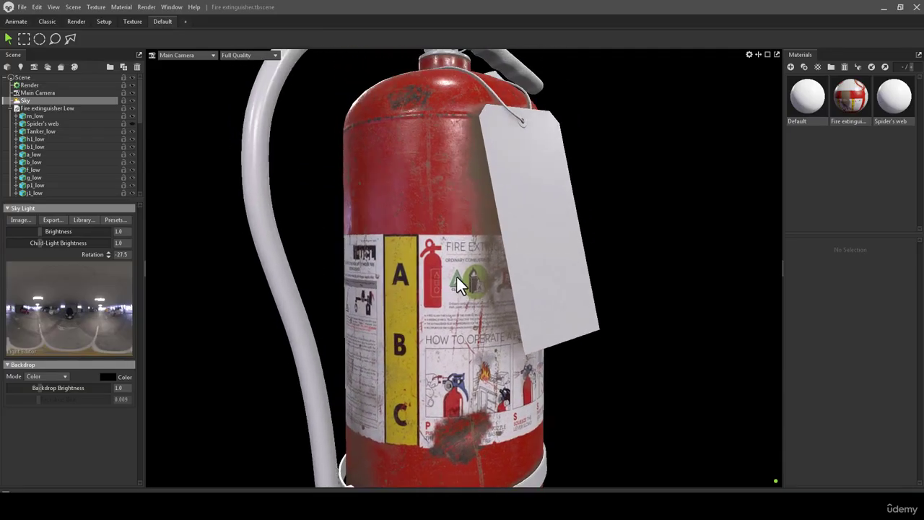
Examine the tank's upper body, label and lower section around the nozzle in the Marmoset Toolbag scene from several angles.
mouse_move(493, 266)
left_mouse_down()
mouse_move(575, 264)
mouse_move(497, 274)
left_mouse_up()
scroll(480, 227, "down", 3)
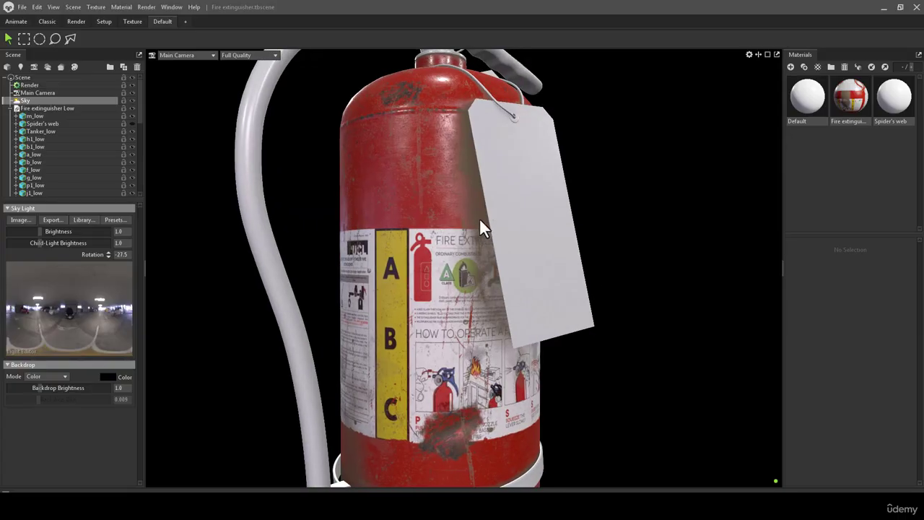
middle_click_drag(475, 247, 480, 169)
left_click_drag(481, 169, 448, 296)
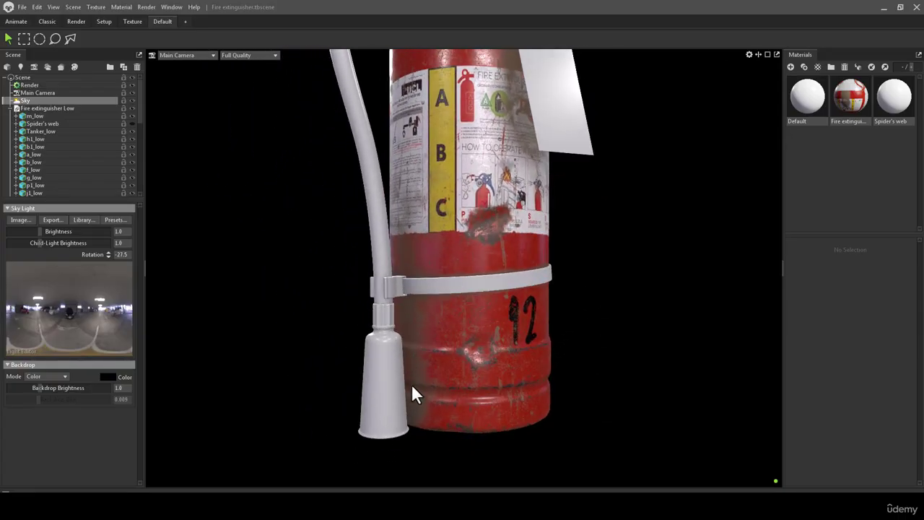
left_click_drag(410, 390, 368, 336)
scroll(416, 309, "down", 2)
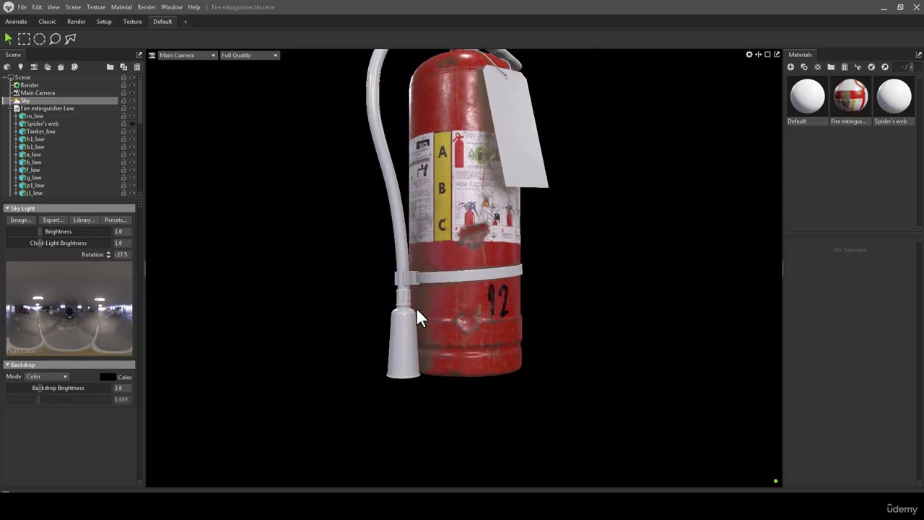
middle_click_drag(443, 266, 416, 363)
scroll(410, 357, "up", 2)
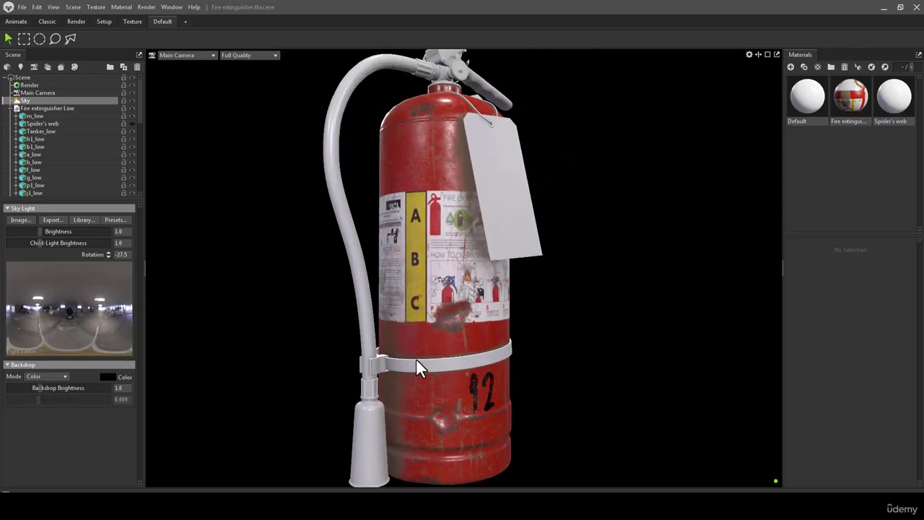
left_click_drag(415, 358, 728, 329)
scroll(421, 349, "up", 1)
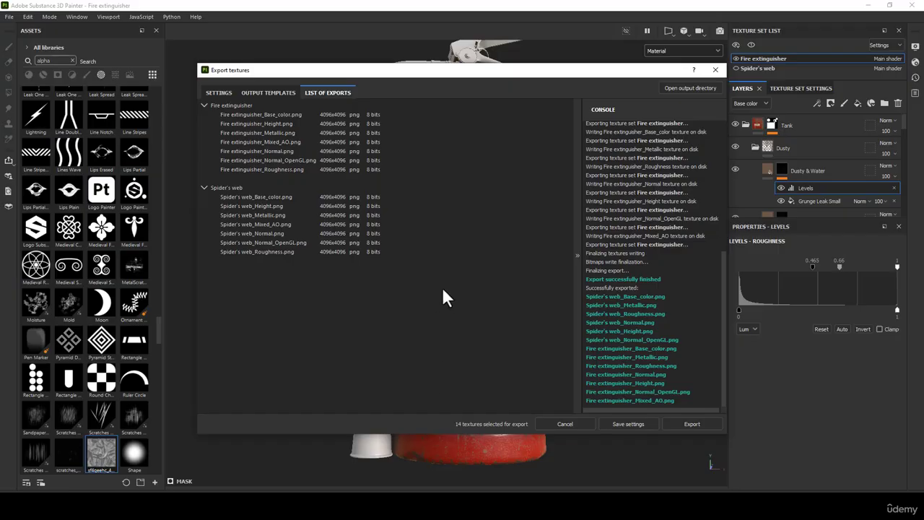
Switch to Substance 3D Painter, close the texture export window and compare the tank's leak marks with the Marmoset Toolbag view.
left_click(715, 70)
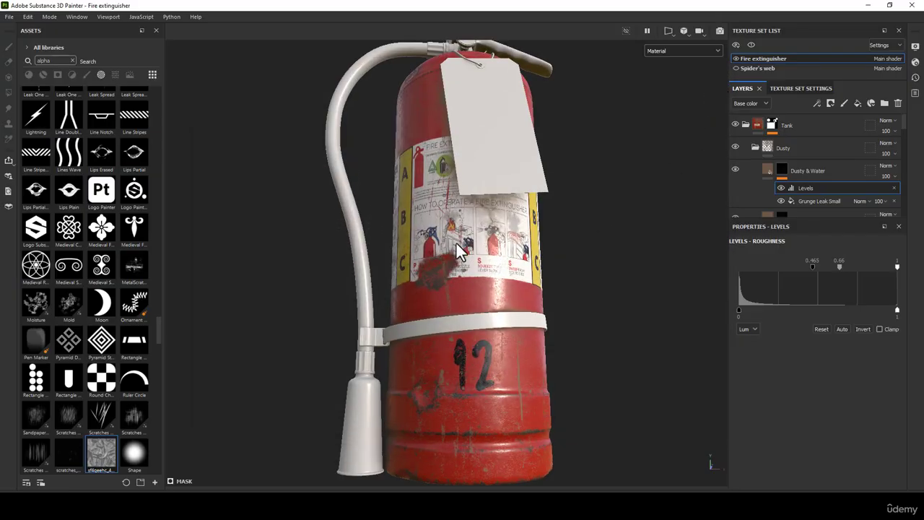
middle_click_drag(458, 247, 490, 186, "alt")
right_click_drag(490, 188, 495, 325, "alt")
left_click_drag(495, 325, 499, 329, "alt")
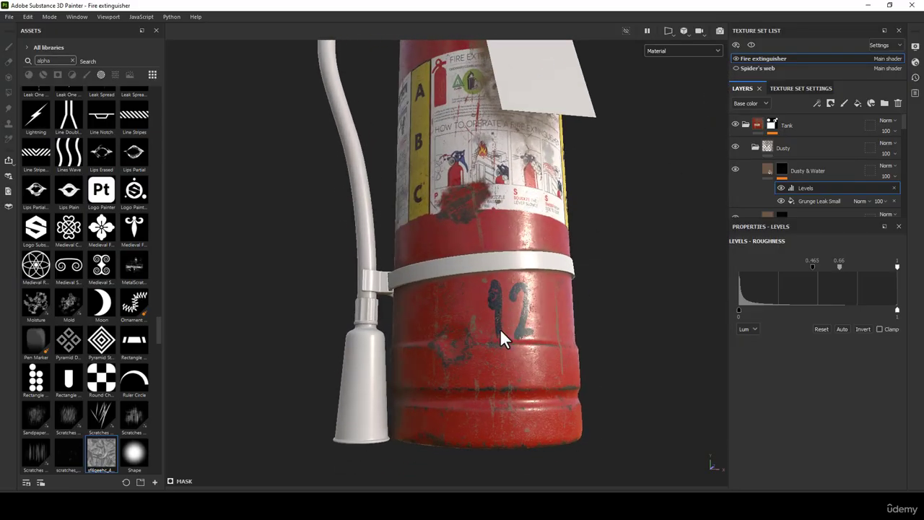
right_click_drag(500, 329, 449, 393, "shift")
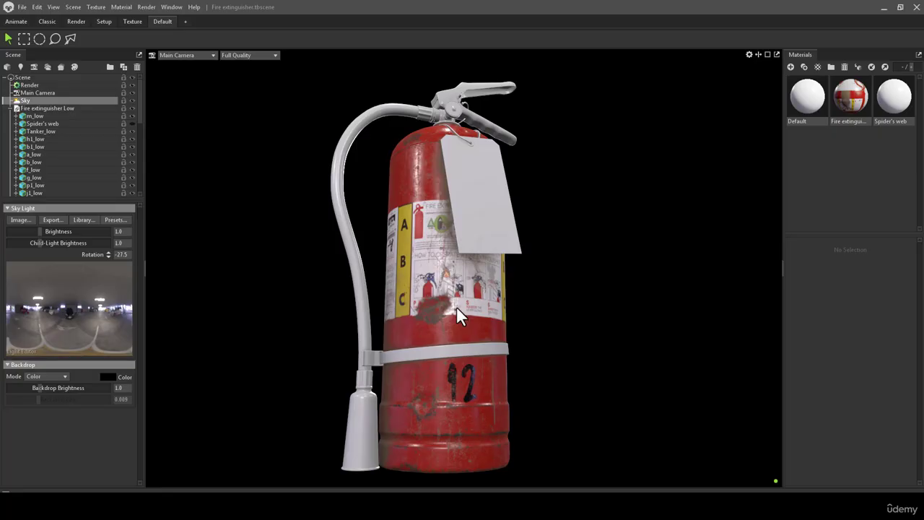
middle_click_drag(452, 280, 475, 270, "alt")
right_click_drag(475, 270, 487, 309, "alt")
left_click_drag(487, 309, 451, 468, "alt")
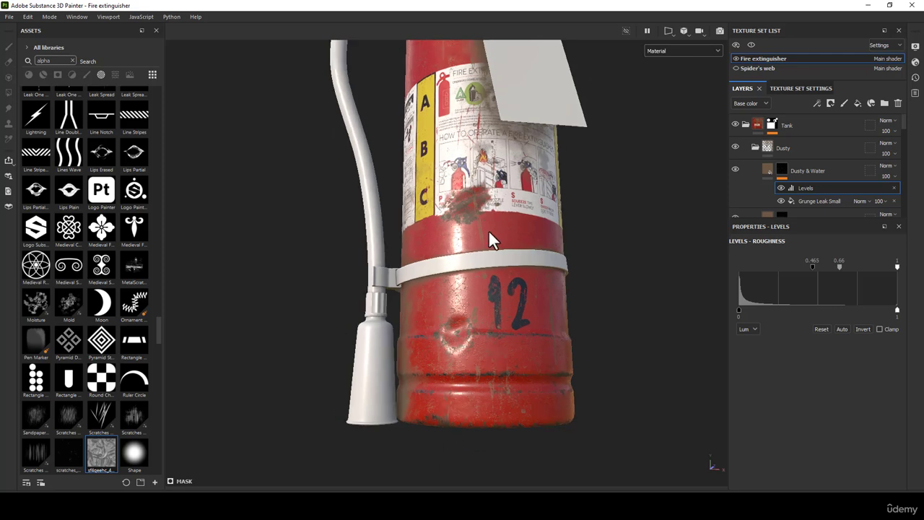
scroll(503, 258, "down", 3)
middle_click_drag(503, 250, 463, 343, "alt")
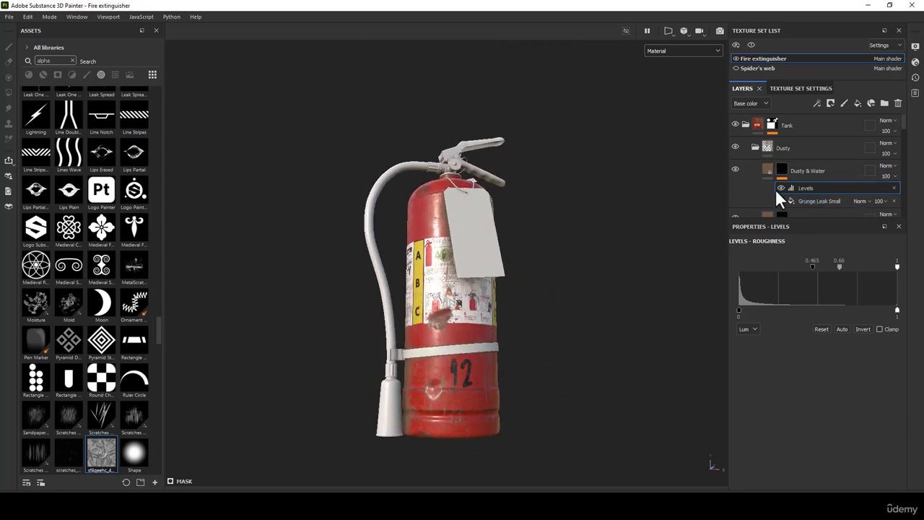
Select the Grunge Leak Small fill in the Dusty & Water mask and bring its 3D projection gizmo into view.
left_click(820, 201)
left_click_drag(527, 310, 425, 253, "alt")
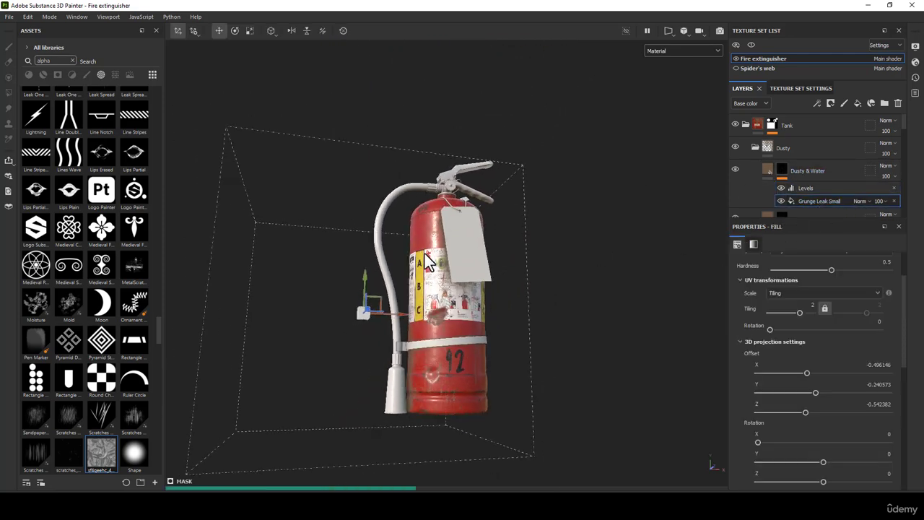
scroll(425, 253, "up", 2)
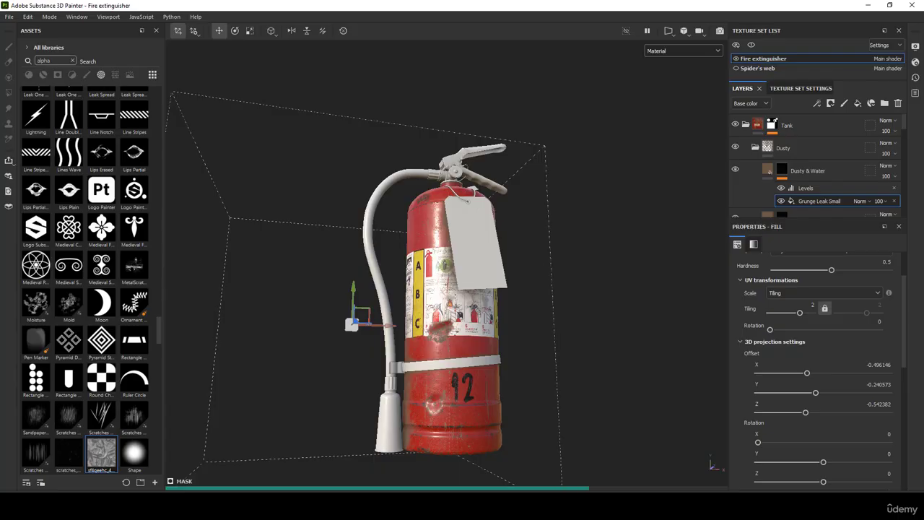
scroll(529, 349, "up", 2)
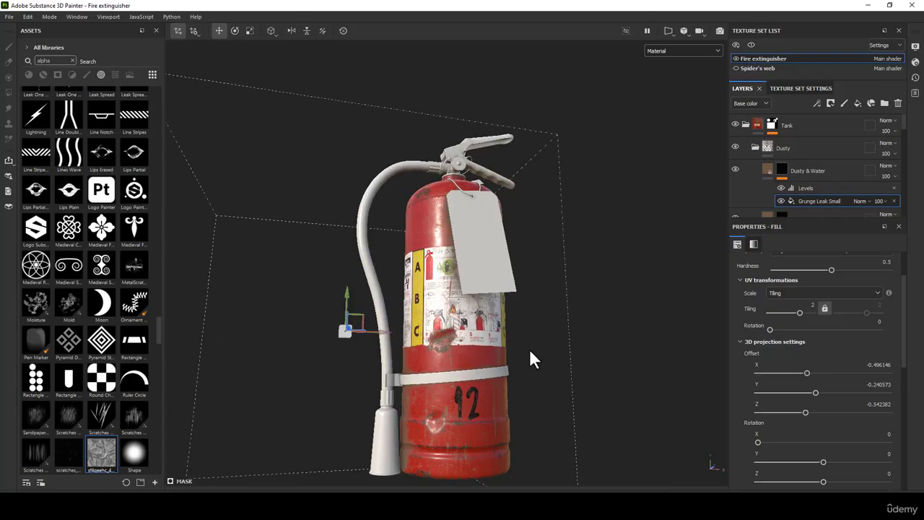
middle_click_drag(427, 296, 443, 215, "alt")
left_click_drag(469, 218, 526, 300, "alt")
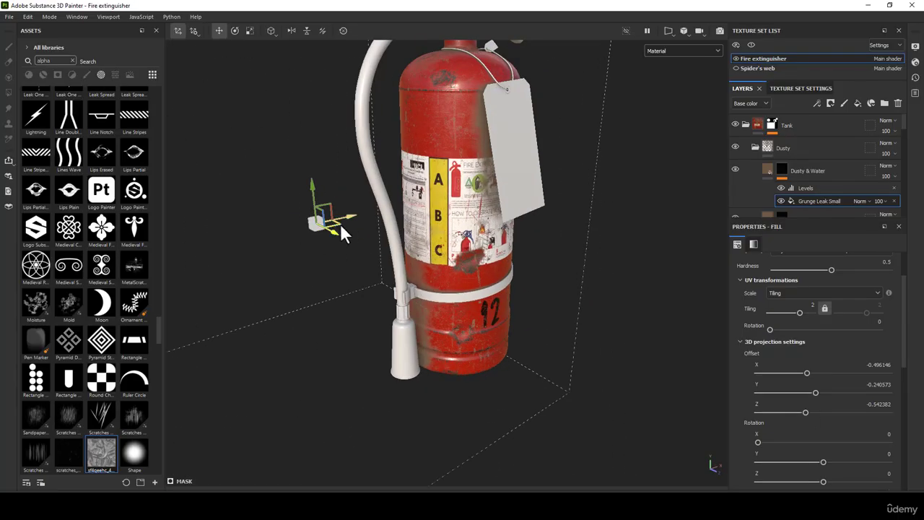
Try to shift the Grunge Leak Small projection sideways and undo the move.
left_click_drag(340, 223, 412, 215)
right_click_drag(462, 220, 496, 258, "alt")
key("ctrl+z")
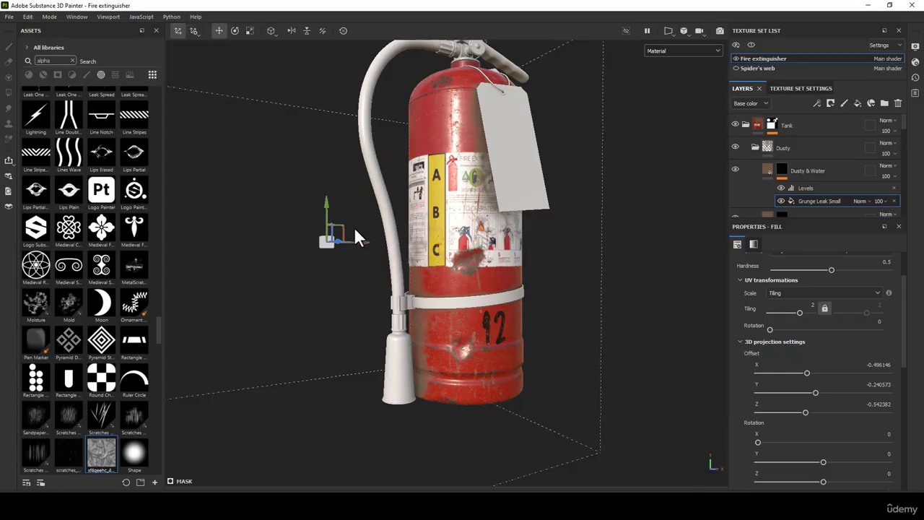
With the Levels effect hidden, reposition the Grunge Leak Small projection to an offset of about X -0.31, Y -0.48.
left_click_drag(327, 206, 353, 288)
left_click_drag(353, 324, 366, 322)
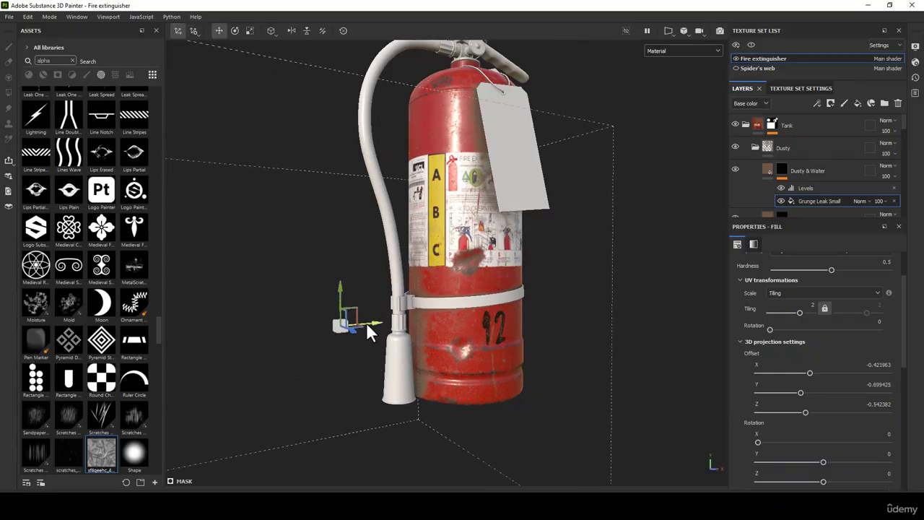
left_click(782, 188)
scroll(450, 370, "up", 3)
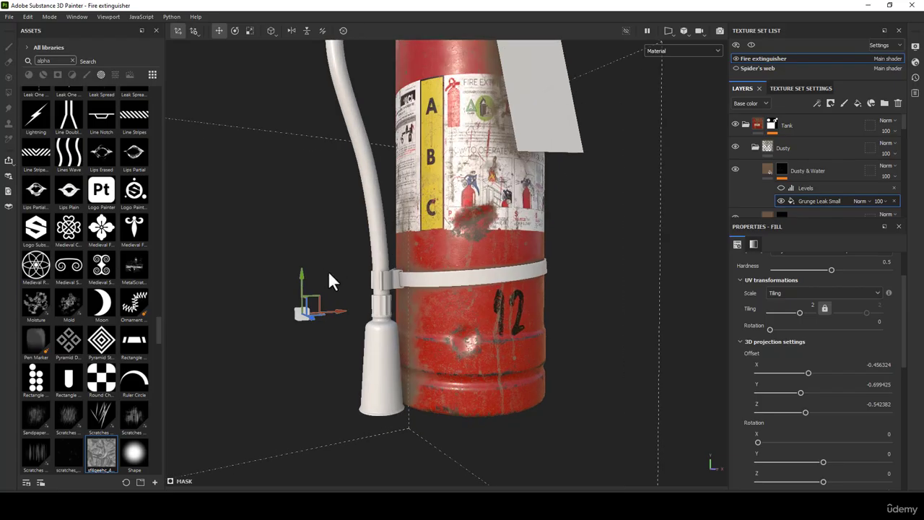
left_click_drag(302, 282, 316, 383)
left_click_drag(397, 313, 336, 334, "alt")
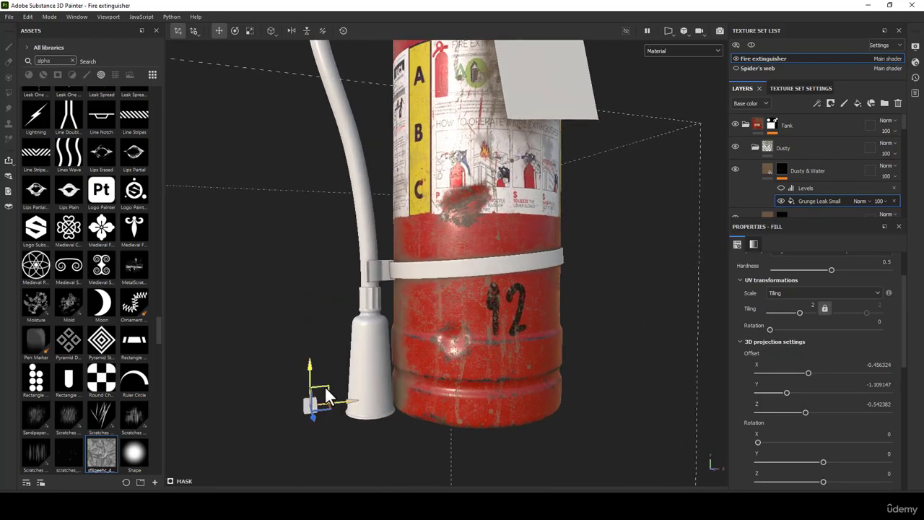
left_click_drag(326, 396, 504, 326)
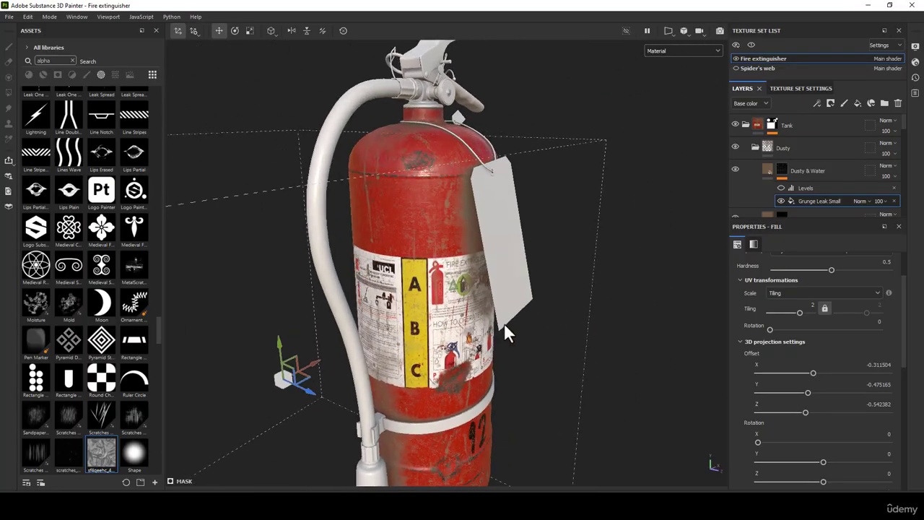
Compare the leak marks across the tank's front with the Levels effect on and off from different angles.
left_click(778, 189)
left_click(778, 189)
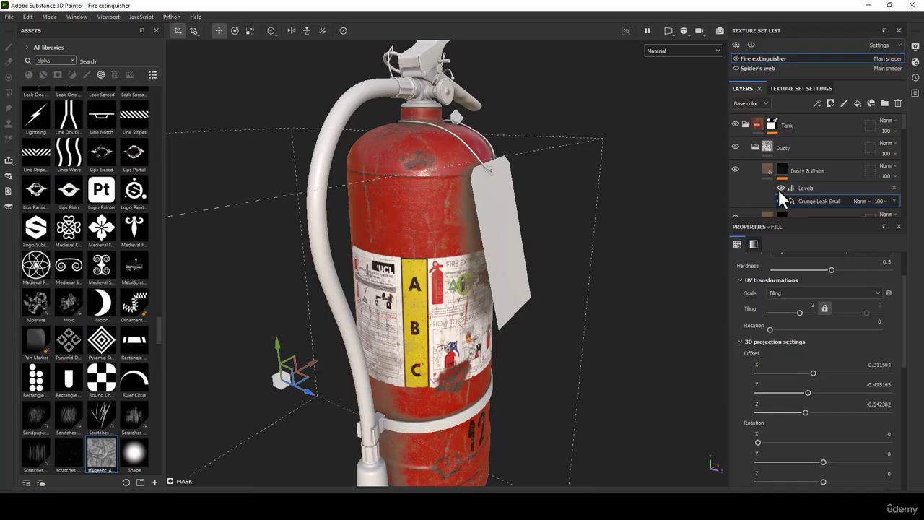
left_click(779, 189)
left_click(778, 189)
left_click_drag(437, 303, 395, 192, "alt")
left_click(781, 187)
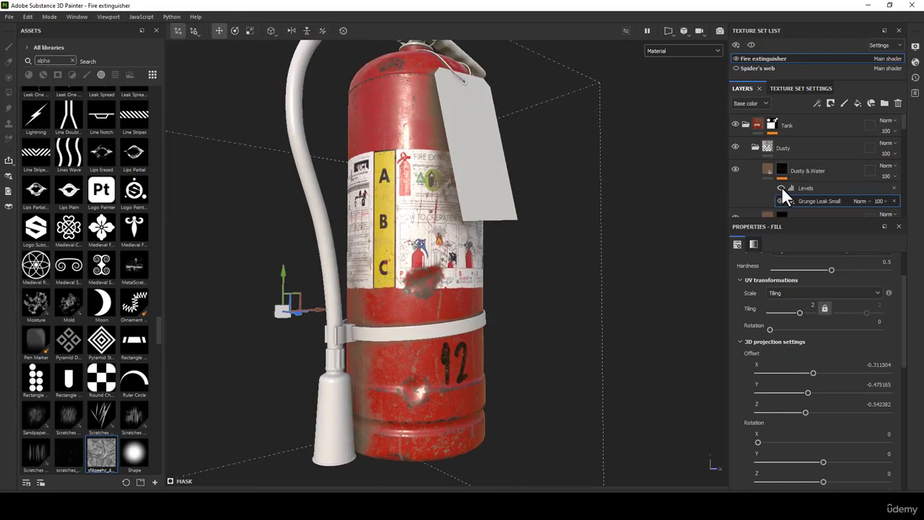
left_click(781, 187)
left_click(781, 187)
left_click_drag(491, 312, 420, 271, "alt")
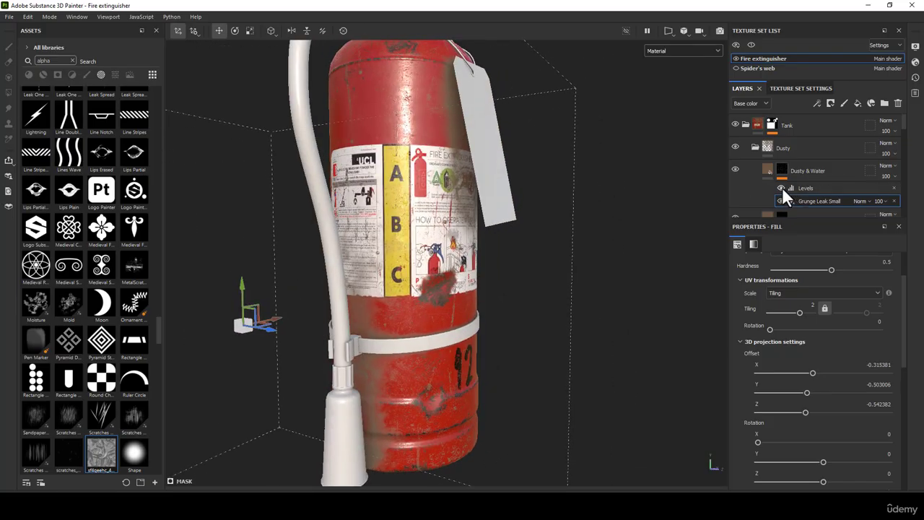
Toggle the Levels effect repeatedly to judge the leaks near the ABC label, and leave the effect on.
left_click(782, 187)
left_click(781, 188)
left_click(781, 188)
left_click(782, 188)
left_click(780, 188)
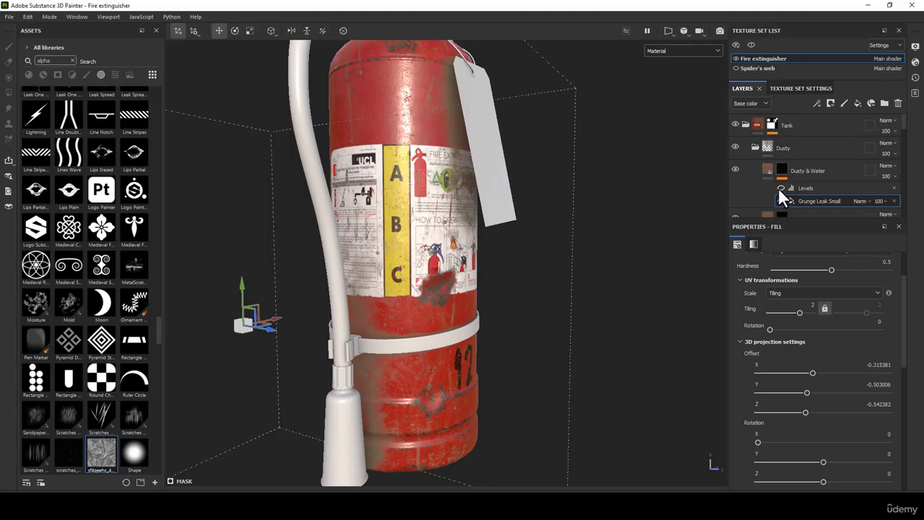
left_click(780, 187)
left_click(780, 188)
left_click(780, 188)
left_click(779, 188)
left_click(780, 188)
left_click(779, 187)
left_click(779, 188)
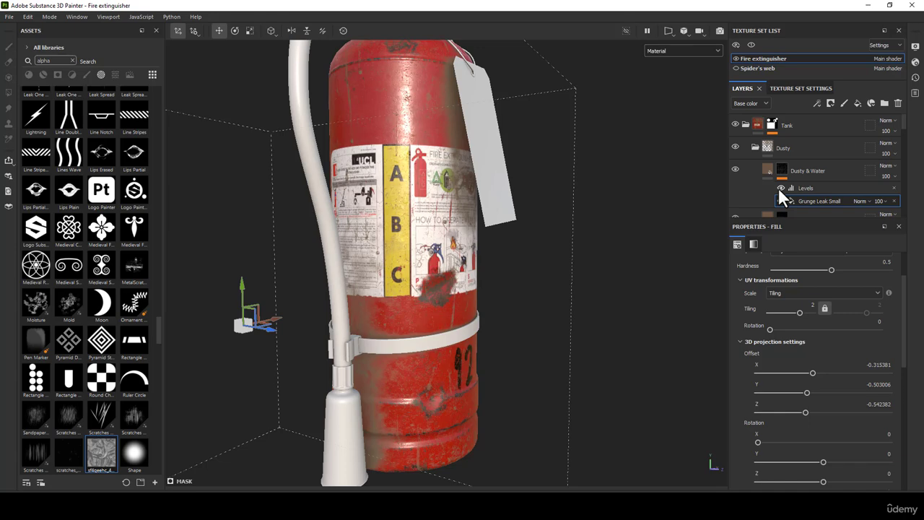
Move the Grunge Leak Small projection down and in depth to an offset of about X -0.39, Y -0.71, Z -0.39.
left_click_drag(518, 205, 391, 275, "alt")
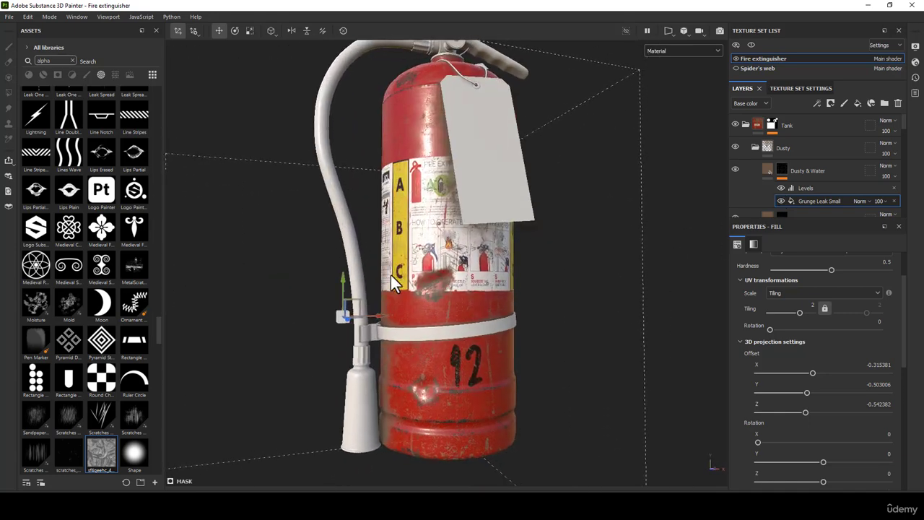
left_click_drag(354, 303, 329, 410)
left_click_drag(320, 285, 356, 297, "alt")
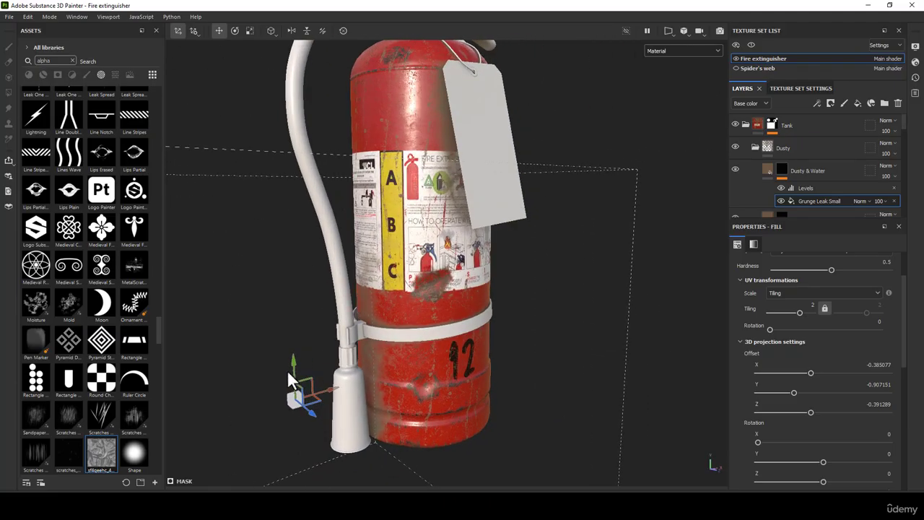
left_click_drag(289, 373, 320, 349)
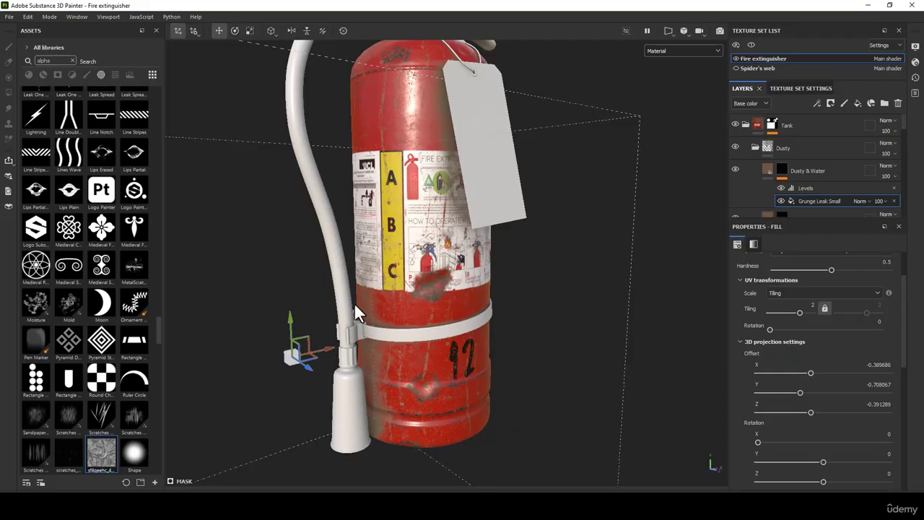
mouse_move(354, 306)
left_mouse_down("alt")
mouse_move(369, 205)
mouse_move(318, 228)
mouse_move(368, 262)
mouse_move(431, 264)
mouse_move(340, 238)
mouse_move(354, 322)
left_mouse_up("alt")
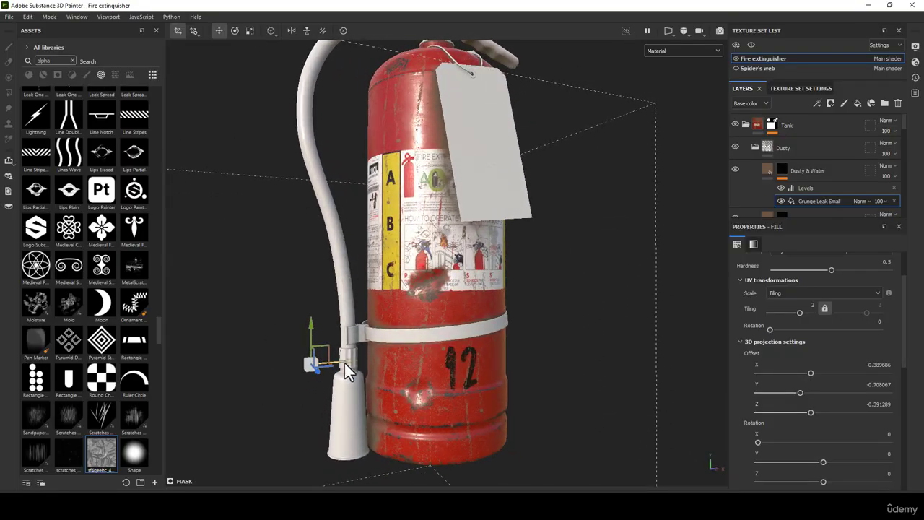
left_click_drag(345, 362, 353, 366)
left_click_drag(415, 181, 437, 205, "alt")
Select the Dusty & Water layer, show the Spider's web texture set and examine the leak streaks on the tank up close.
left_click(766, 169)
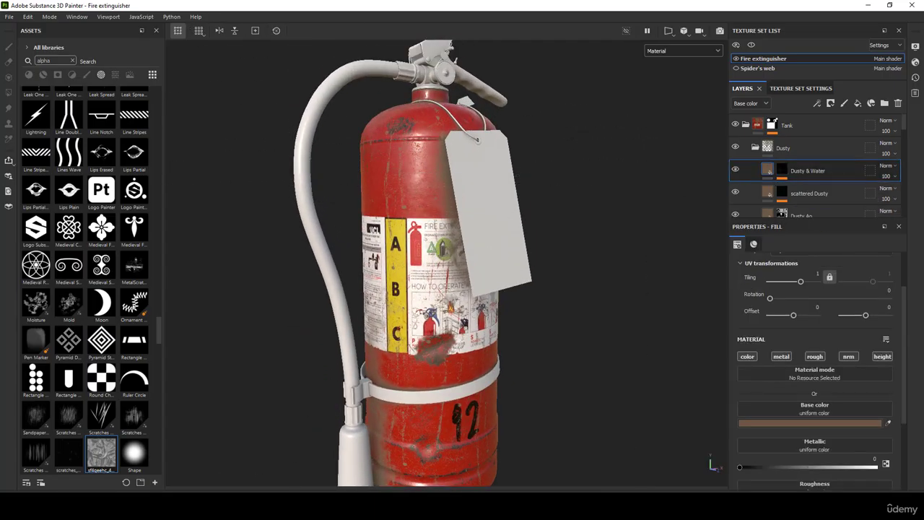
scroll(447, 204, "down", 2)
left_click_drag(447, 204, 464, 290, "alt")
left_click(736, 68)
scroll(464, 189, "up", 3)
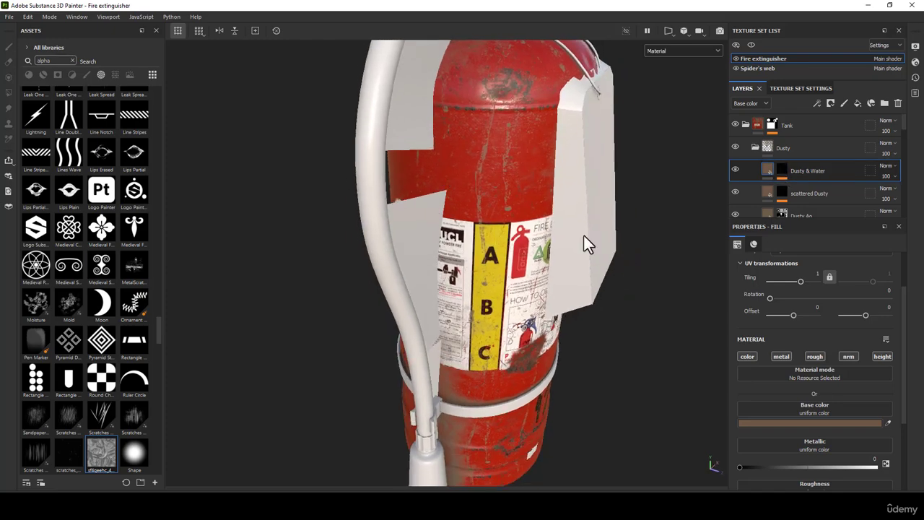
scroll(457, 184, "up", 3)
scroll(460, 180, "up", 2)
left_click_drag(460, 215, 429, 199, "alt")
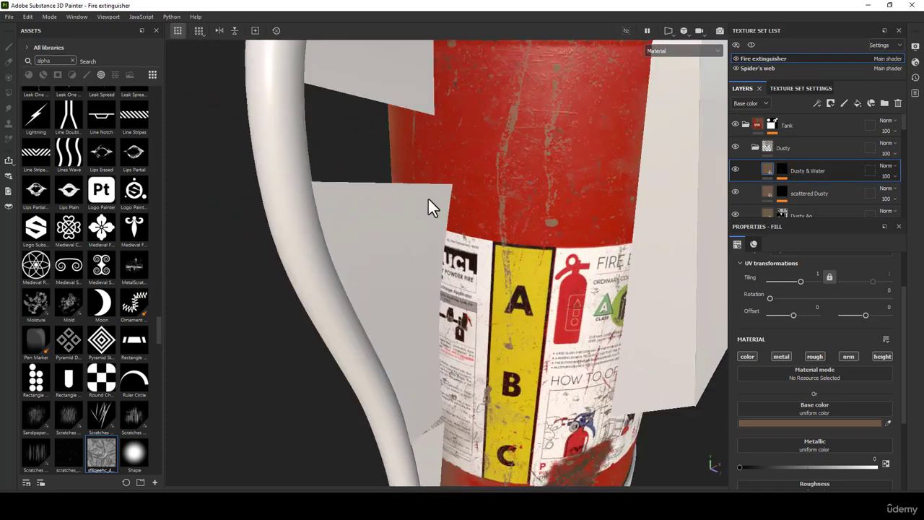
right_click_drag(429, 199, 452, 221, "alt")
middle_click_drag(452, 221, 393, 257, "alt")
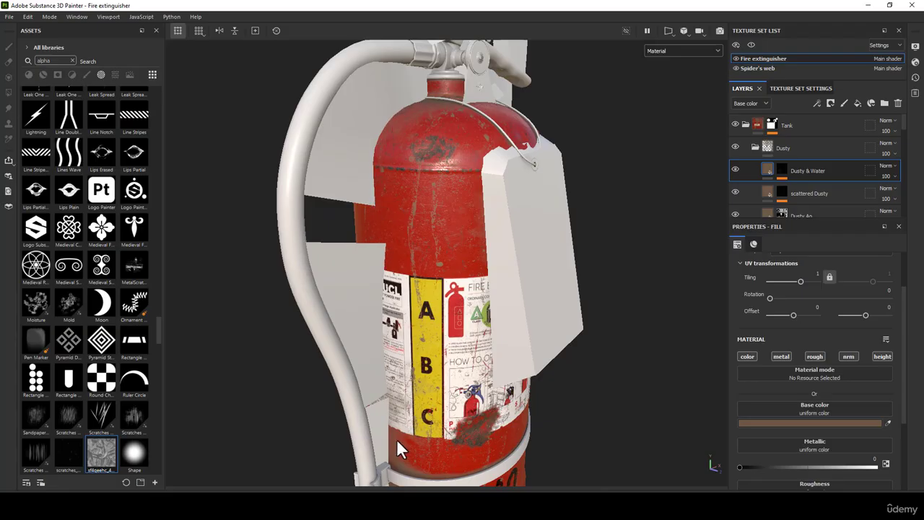
middle_click_drag(425, 301, 414, 215, "alt")
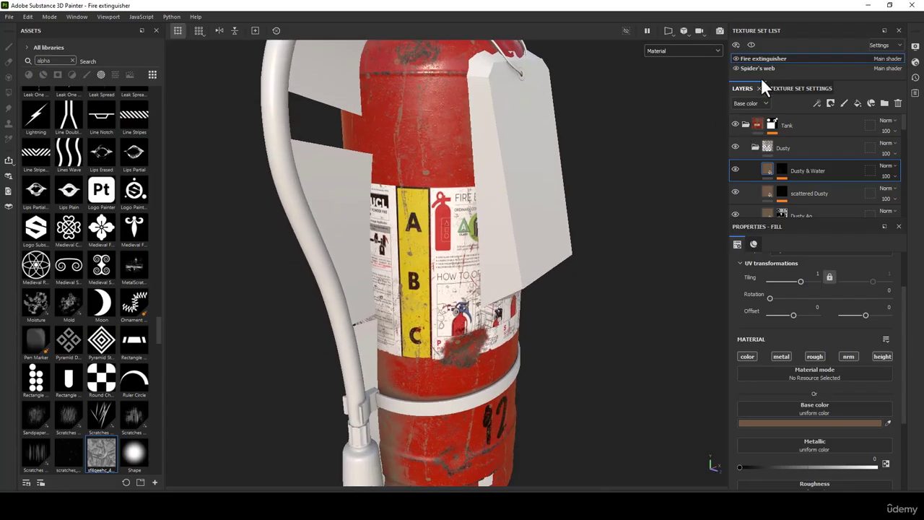
Hide the Spider's web texture set and check the whole extinguisher with the repositioned leak marks.
left_click(736, 66)
scroll(483, 272, "down", 3)
left_click_drag(483, 272, 419, 240, "alt")
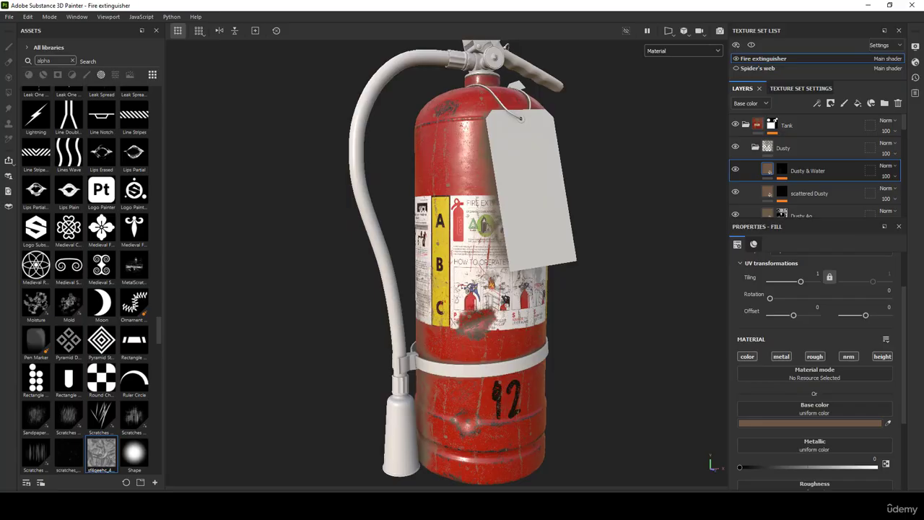
left_click_drag(518, 379, 497, 342, "alt")
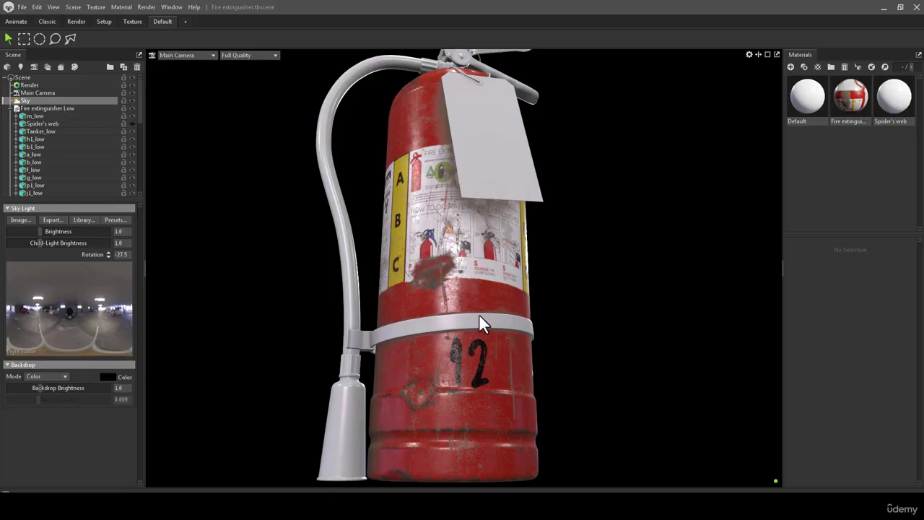
Examine the leak marks on the front and label of the extinguisher in the Marmoset Toolbag render.
mouse_move(480, 324)
left_mouse_down("alt")
mouse_move(510, 369)
mouse_move(502, 340)
left_mouse_up("alt")
left_click_drag(427, 310, 450, 341)
scroll(447, 346, "down", 2)
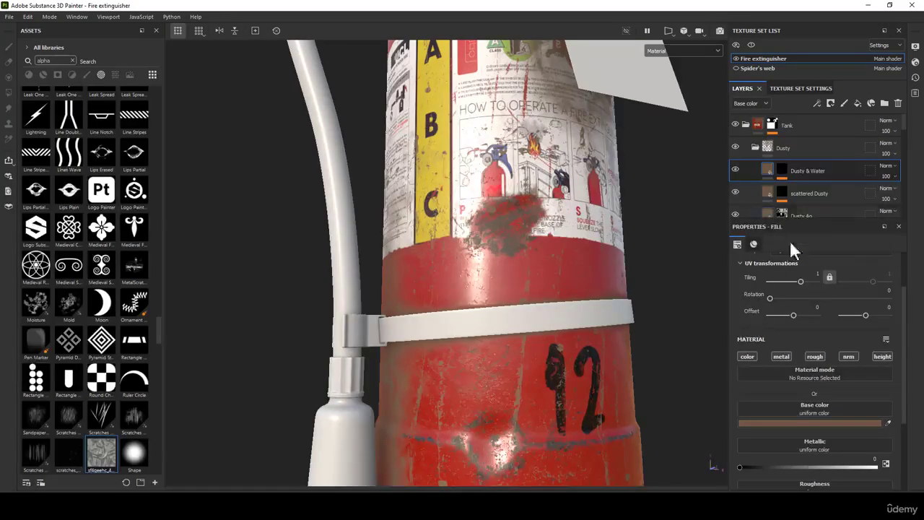
Return to Substance 3D Painter, turn off the Levels effect on the Dusty & Water mask, and export both texture sets as 4096 PNG files.
left_click(782, 171)
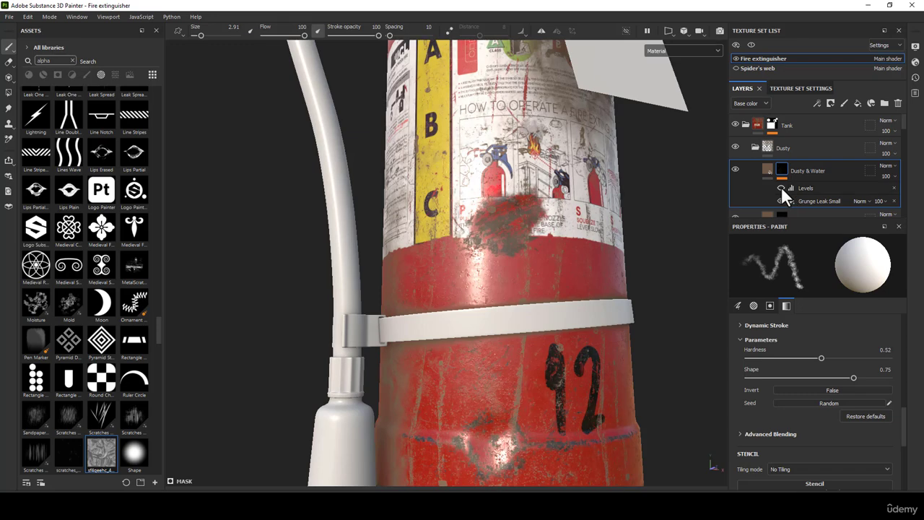
right_click_drag(548, 300, 520, 146, "alt")
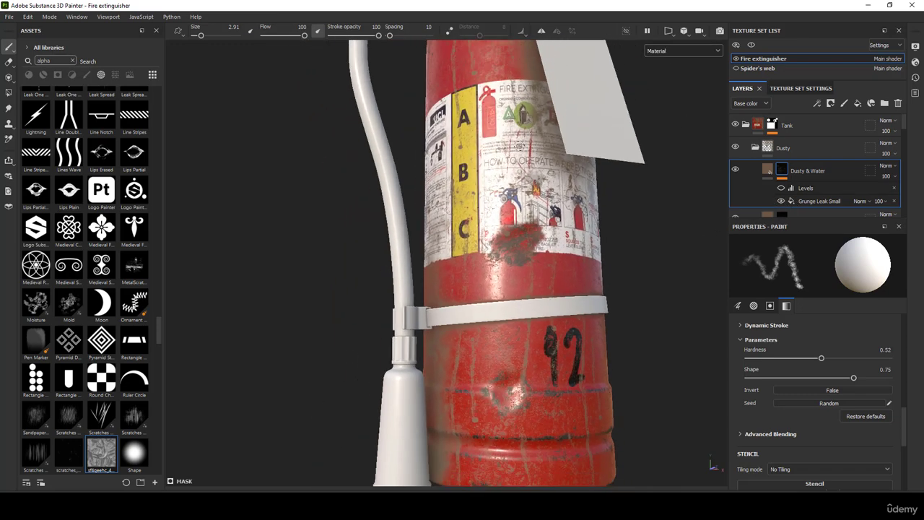
left_click(8, 16)
left_click(23, 107)
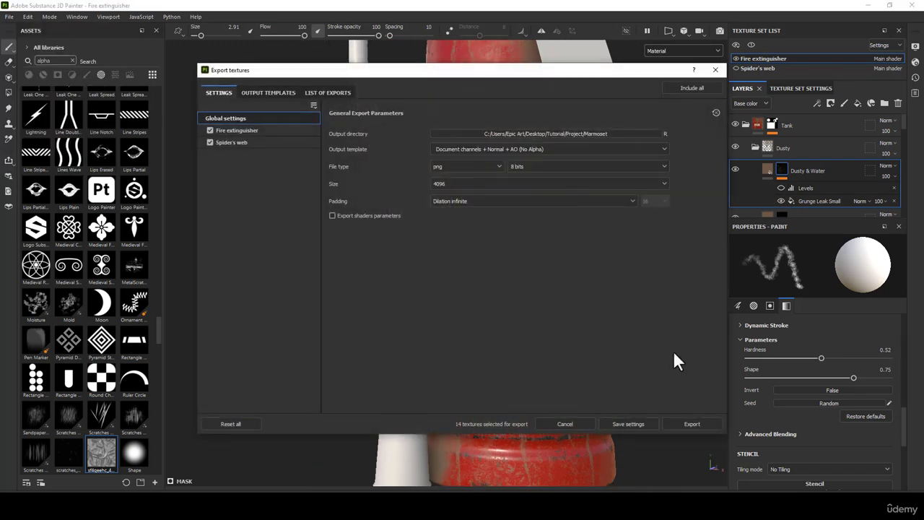
left_click(699, 423)
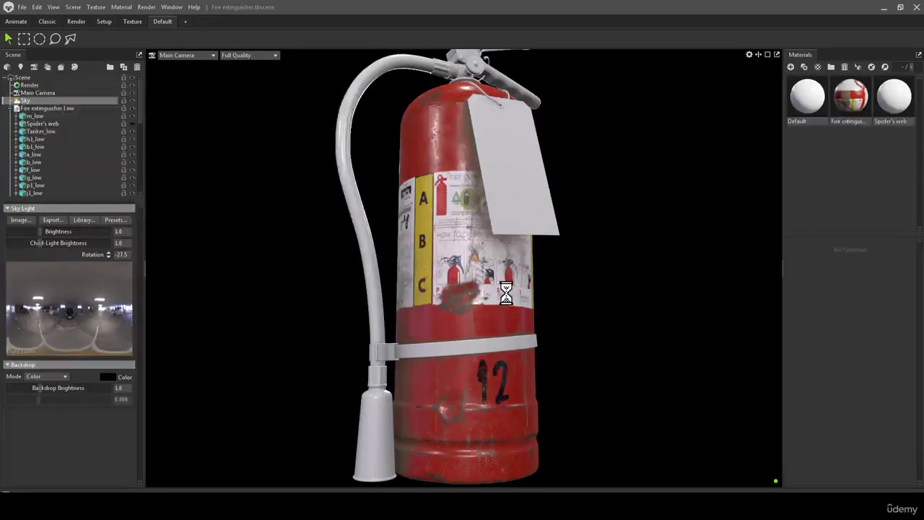
Switch to Marmoset Toolbag and examine the re-exported leak streaks all around the tank and its labels.
left_click_drag(505, 322, 521, 347)
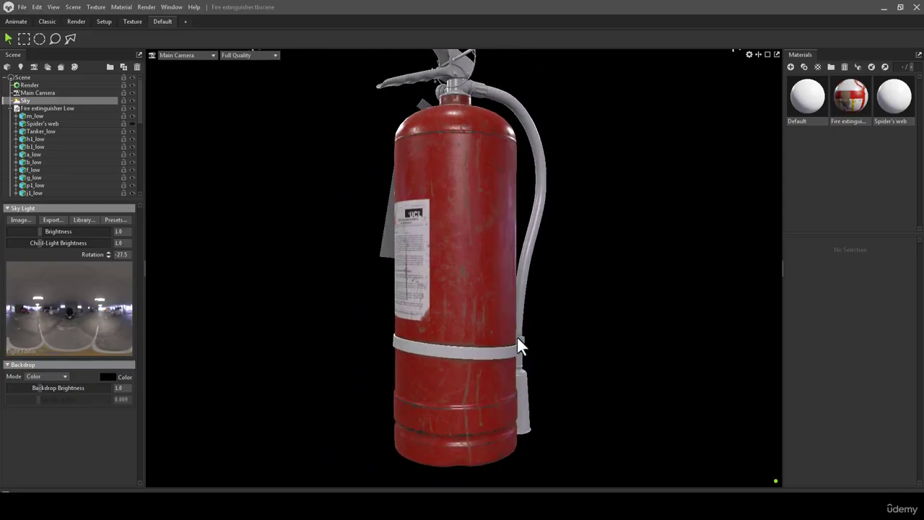
left_click_drag(475, 258, 452, 186)
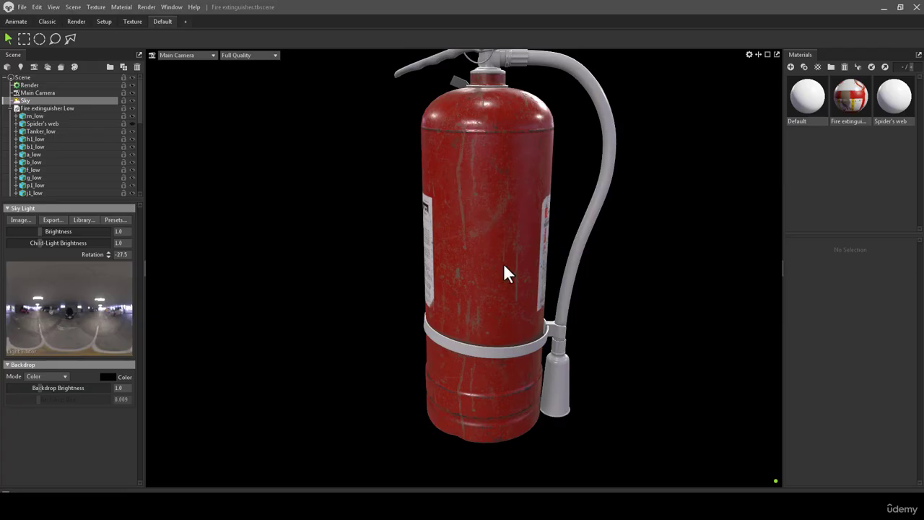
left_click_drag(504, 265, 352, 247)
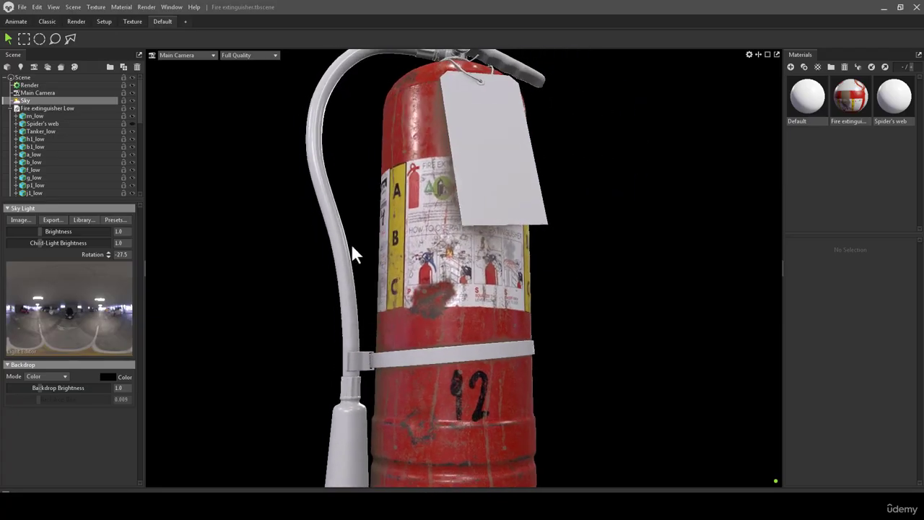
scroll(368, 266, "down", 3)
scroll(396, 286, "up", 4)
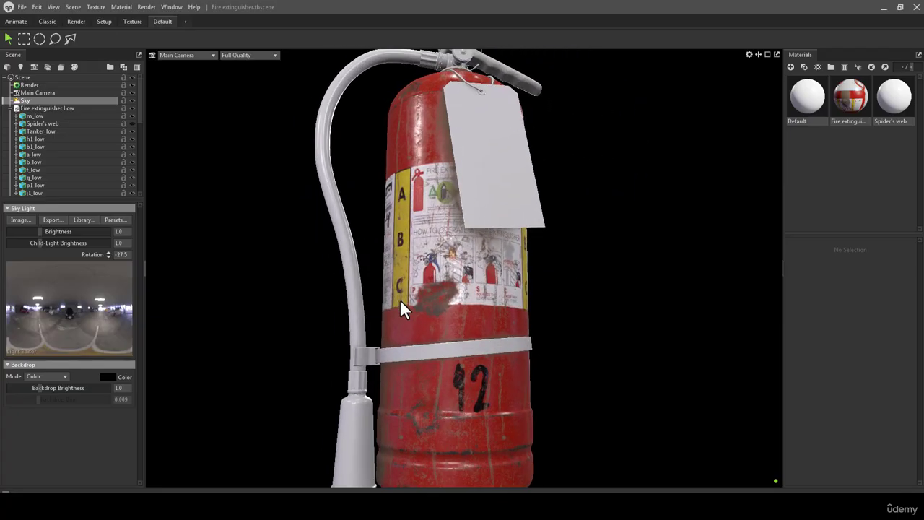
left_click_drag(403, 309, 427, 321)
left_click_drag(440, 213, 510, 407)
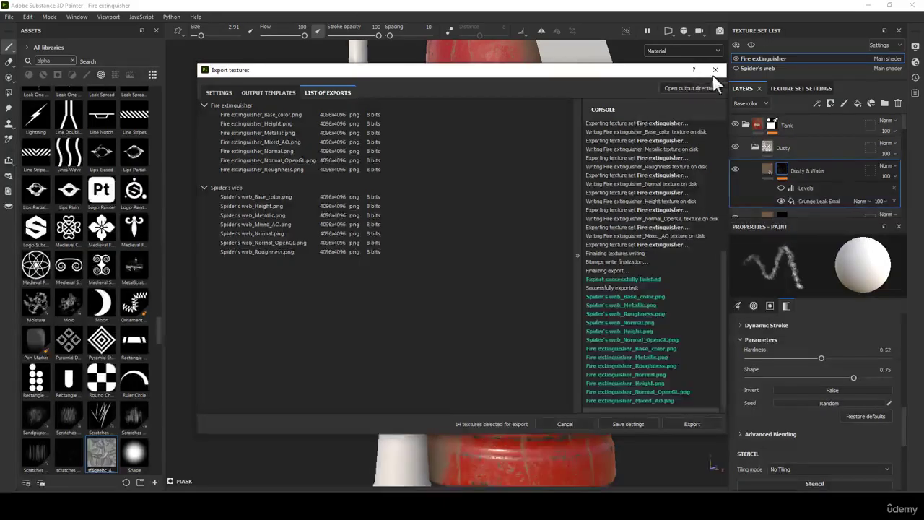
Close the export dialog in Substance 3D Painter, inspect the Dusty & Water mask by itself around the tank, and return to the material view.
left_click(715, 70)
left_click(671, 145)
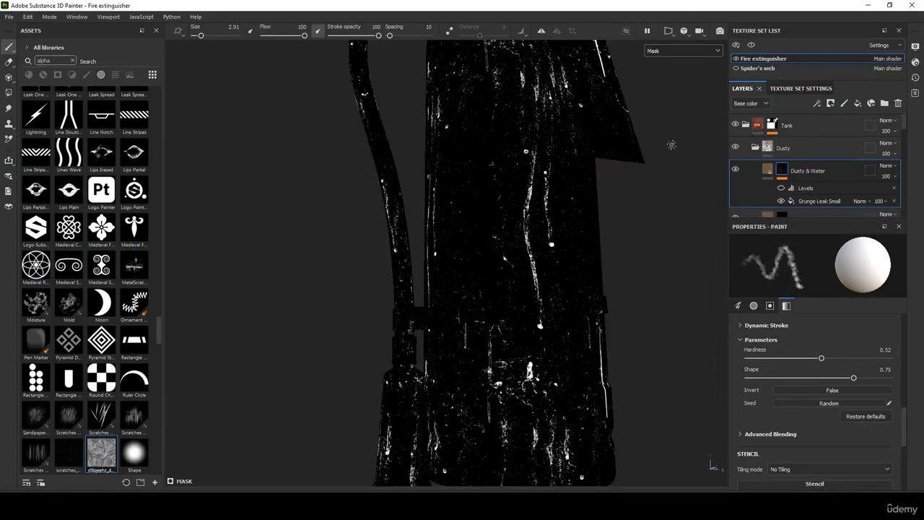
right_click_drag(546, 253, 527, 247, "alt")
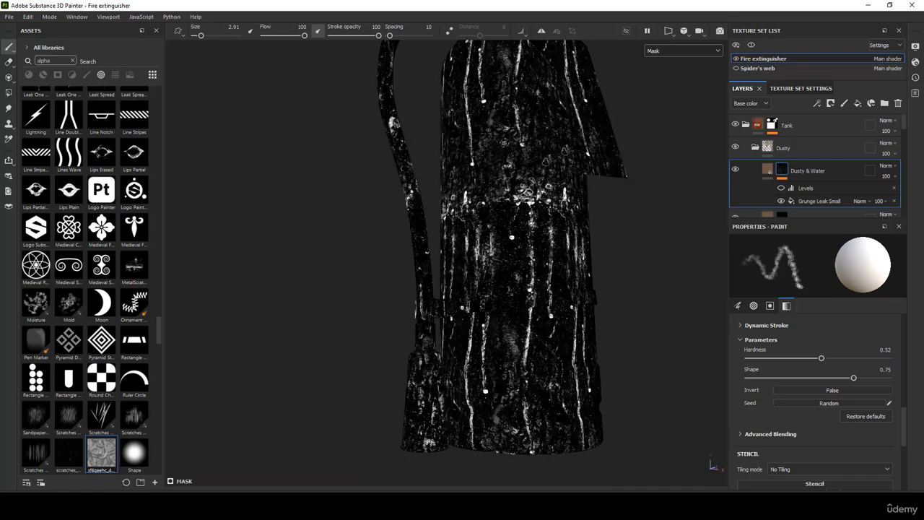
right_click_drag(505, 134, 533, 144, "alt")
mouse_move(533, 144)
left_mouse_down("alt")
mouse_move(518, 209)
mouse_move(462, 249)
mouse_move(478, 293)
left_mouse_up("alt")
right_click_drag(478, 292, 520, 289, "alt")
key("m")
right_click_drag(550, 323, 496, 275, "alt")
mouse_move(500, 280)
left_mouse_down("alt")
mouse_move(536, 292)
mouse_move(556, 319)
mouse_move(551, 334)
mouse_move(542, 273)
left_mouse_up("alt")
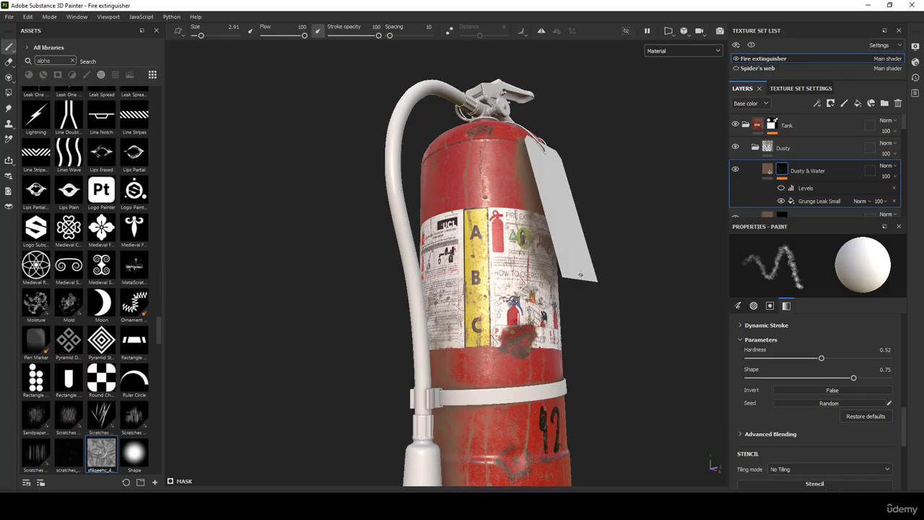
Add a Paint effect to the Dusty & Water mask and enlarge the brush to a size of about 36.
right_click(779, 174)
left_click(823, 321)
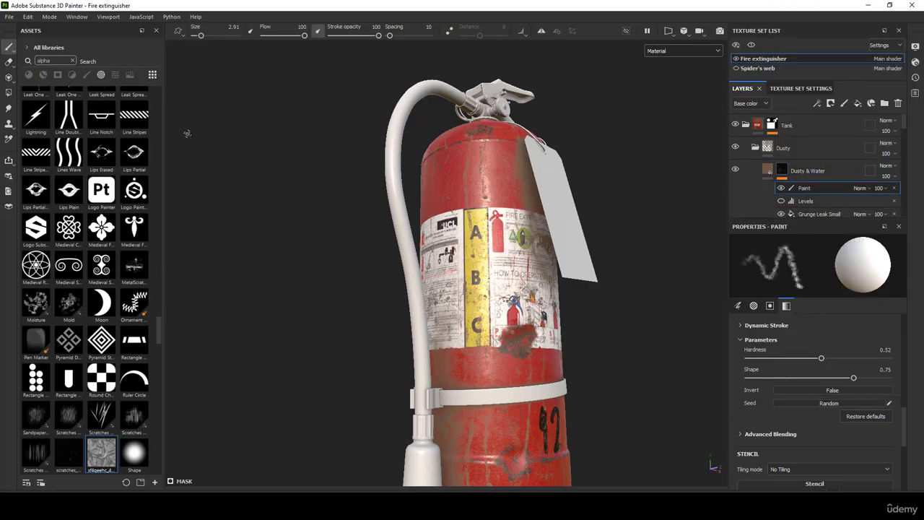
right_click_drag(496, 271, 518, 276, "ctrl")
scroll(518, 275, "up", 4)
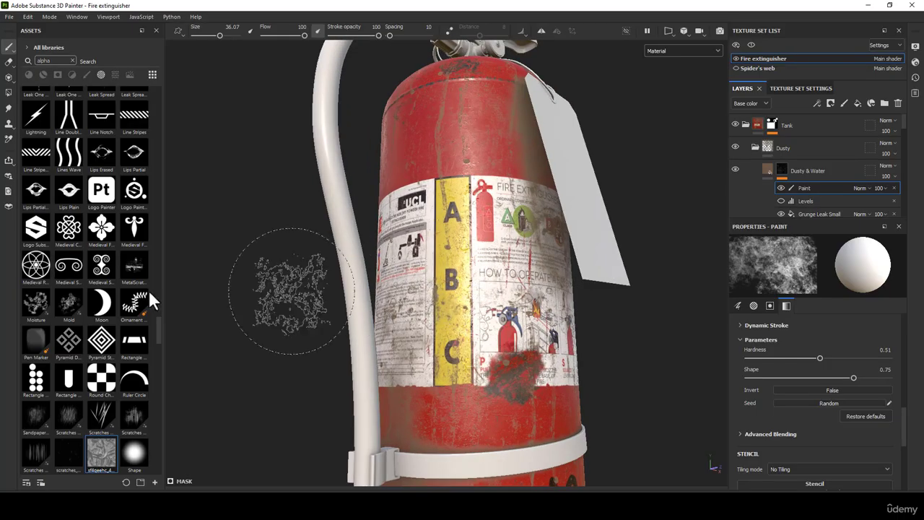
Clear the asset search, restrict the library to brushes and choose the Dirt 1 brush.
left_click(71, 61)
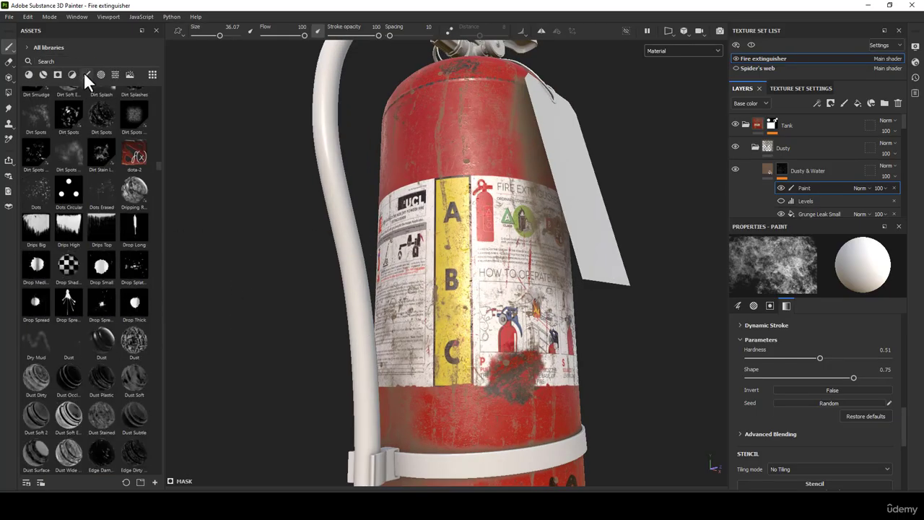
left_click(86, 74)
scroll(133, 252, "up", 15)
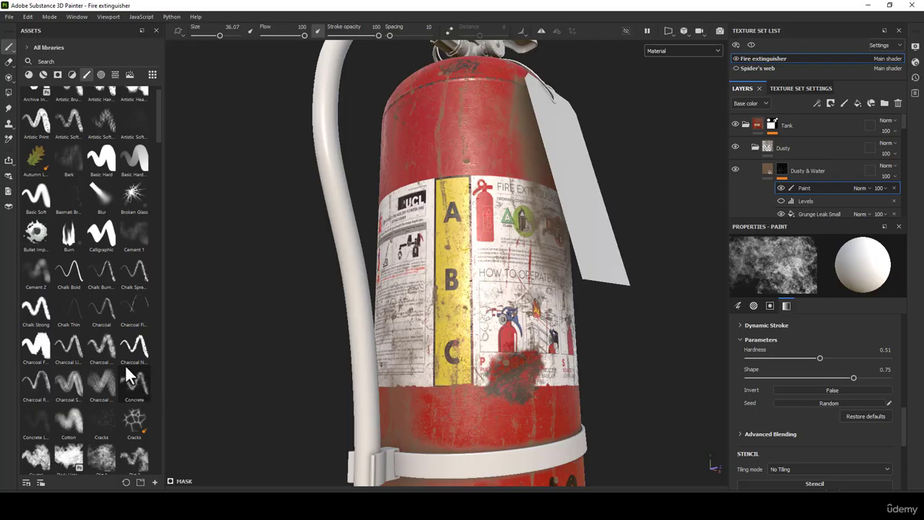
scroll(126, 367, "down", 3)
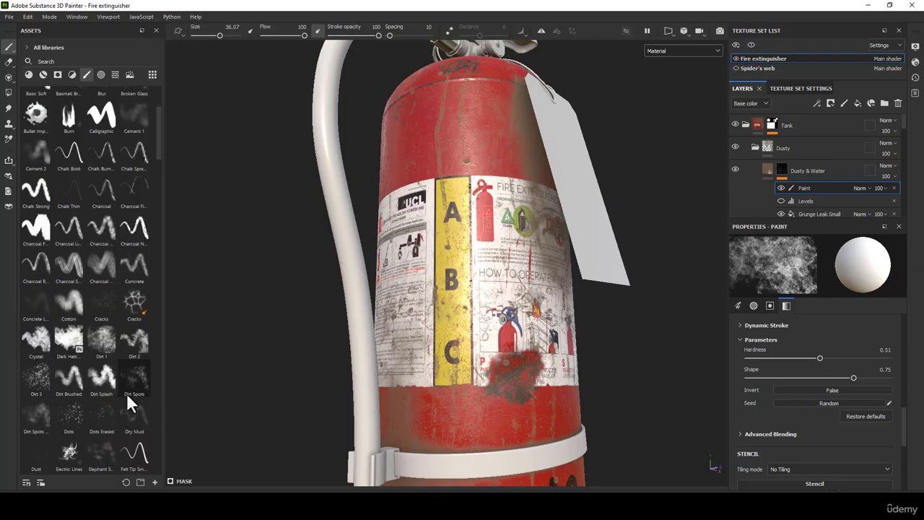
left_click(101, 339)
scroll(283, 340, "up", 2)
scroll(491, 300, "up", 2)
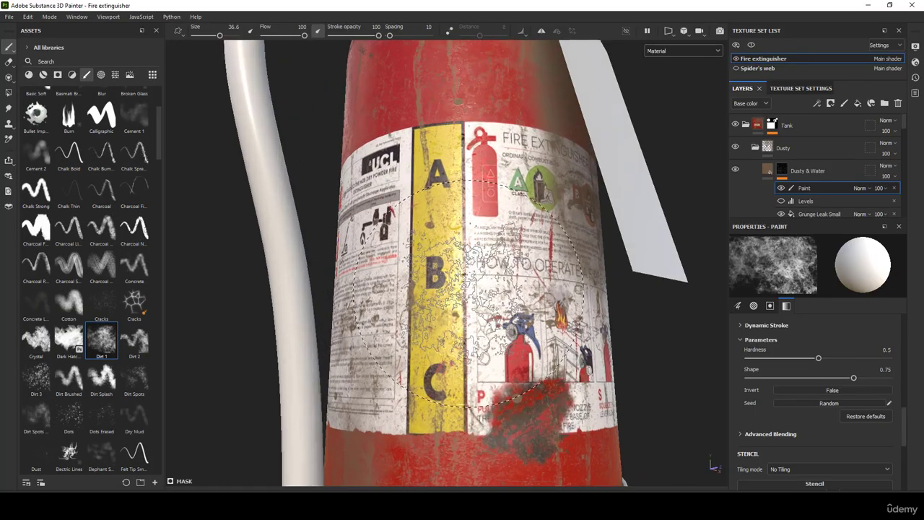
Display only the mask in the viewport, try a Dirt 1 stroke on the upper back of the tank, and undo it.
left_click(666, 48)
left_click(667, 148)
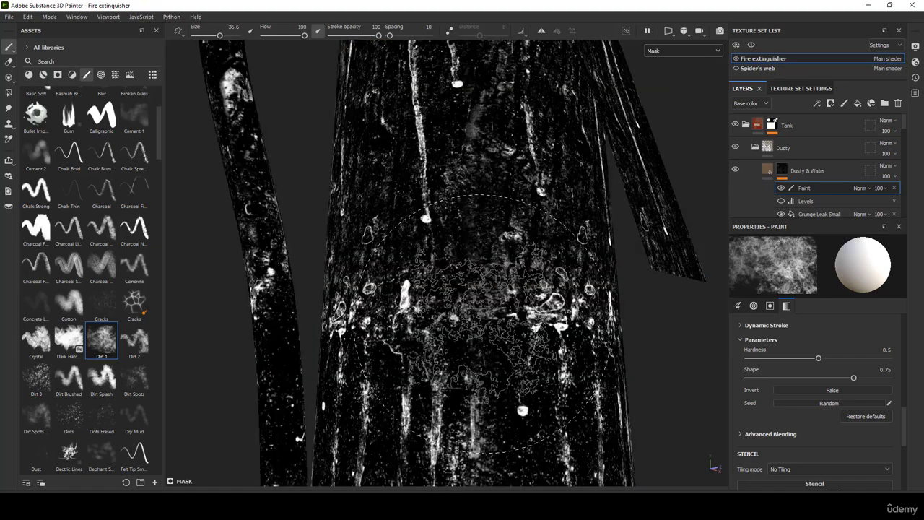
scroll(479, 182, "down", 4)
left_click_drag(493, 261, 497, 278, "alt")
scroll(496, 278, "up", 2)
mouse_move(216, 163)
left_mouse_down("alt")
mouse_move(325, 157)
mouse_move(339, 188)
left_mouse_up("alt")
middle_click_drag(339, 188, 426, 253, "alt")
right_click_drag(426, 252, 417, 186, "alt")
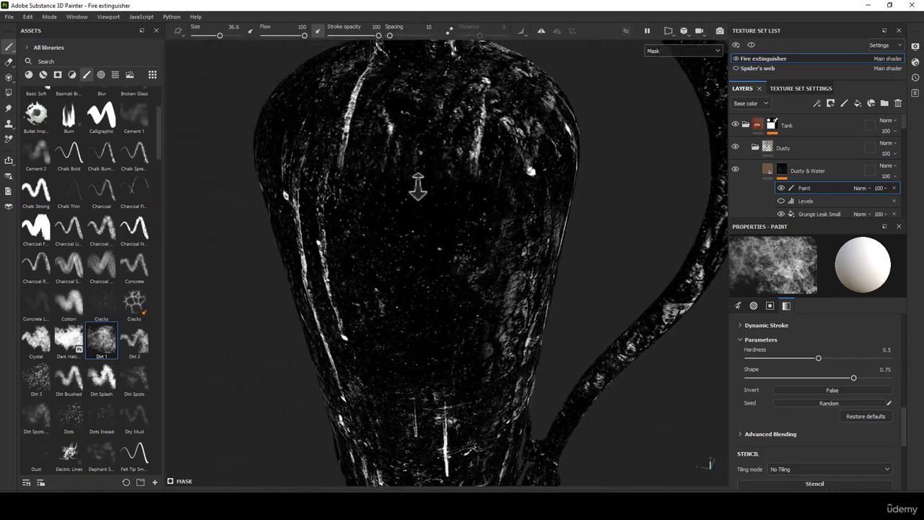
left_click_drag(439, 273, 449, 268)
key("ctrl+z")
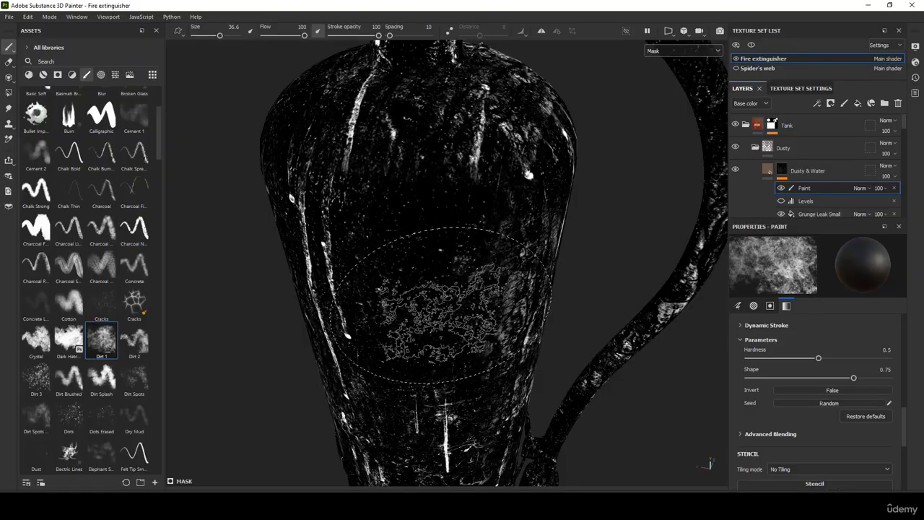
Paint black over the leak marks on the back and side of the tank, from the shoulder down to the base.
left_click_drag(411, 229, 412, 230)
right_click_drag(412, 230, 456, 241, "alt")
left_click_drag(455, 242, 481, 252, "alt")
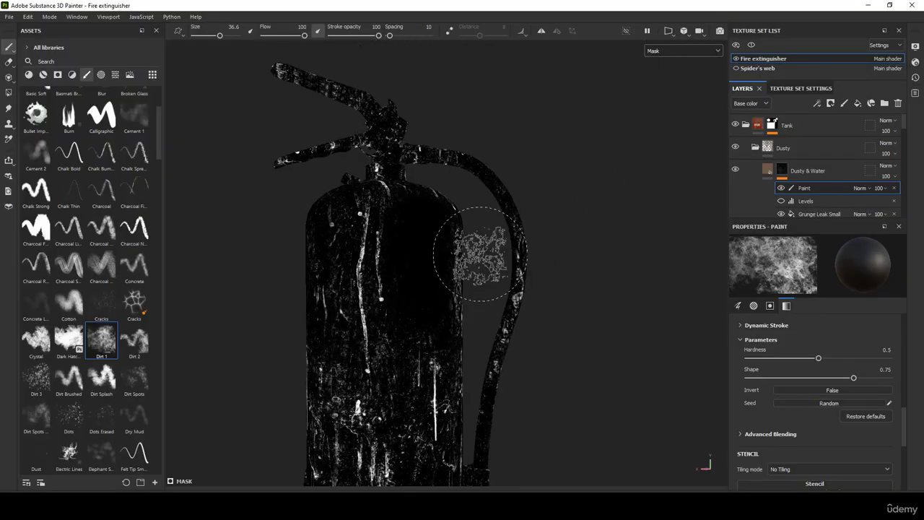
middle_click_drag(481, 252, 489, 115, "alt")
left_click_drag(437, 309, 419, 315, "alt")
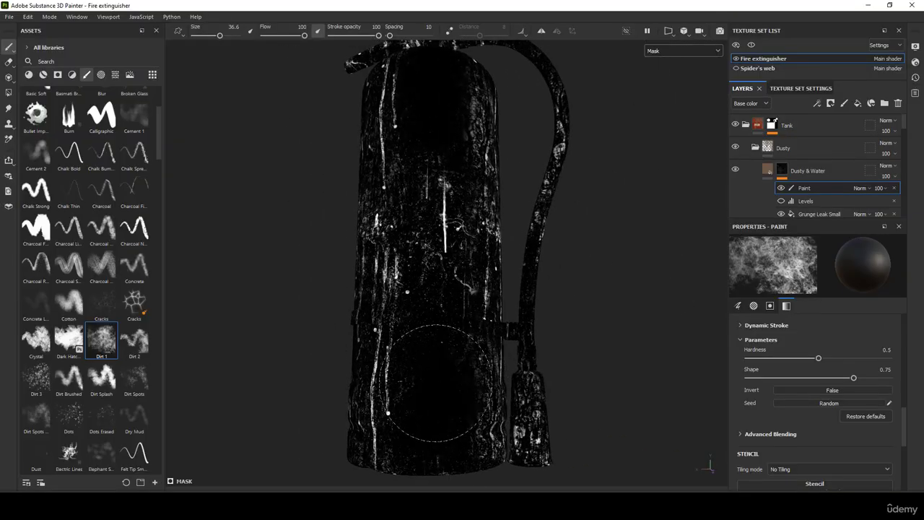
left_click_drag(416, 365, 486, 354, "alt")
middle_click_drag(304, 384, 355, 326, "alt")
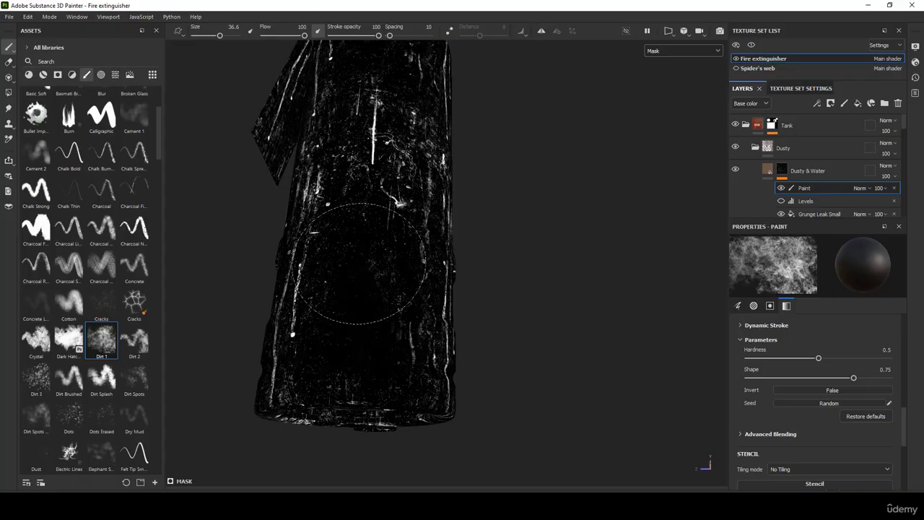
middle_click_drag(370, 222, 369, 337, "alt")
Reduce the brush size to 20.89 and paint out more leak marks around the tank's shoulder, middle and lower body.
right_click_drag(366, 330, 357, 327, "ctrl")
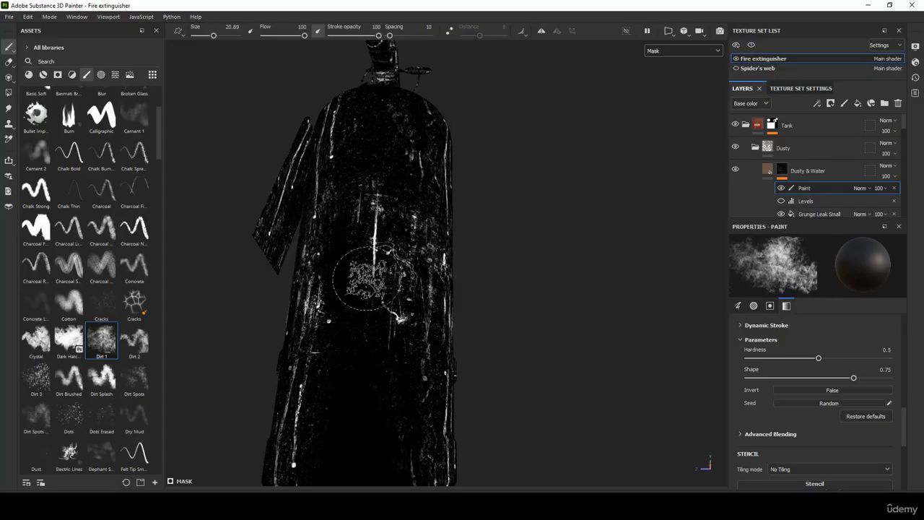
left_click_drag(364, 278, 384, 277, "alt")
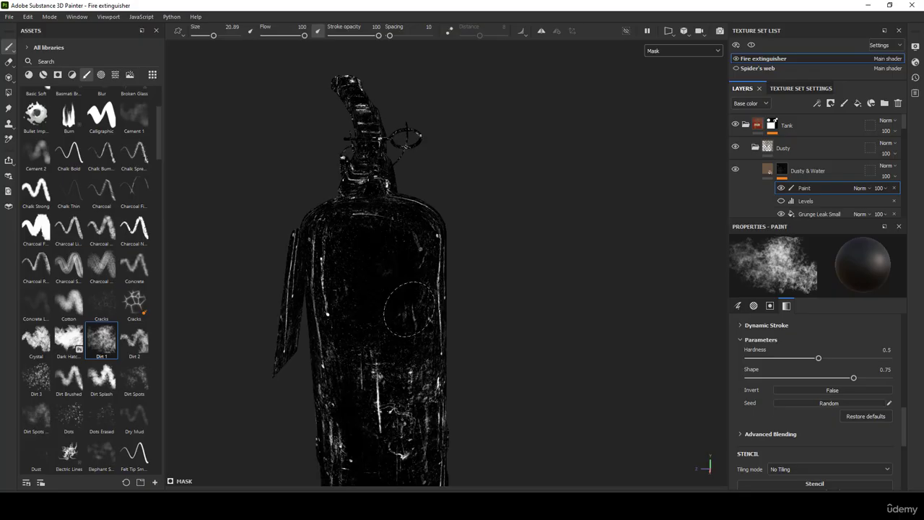
left_click_drag(409, 308, 449, 368, "alt")
middle_click_drag(449, 368, 454, 223, "alt")
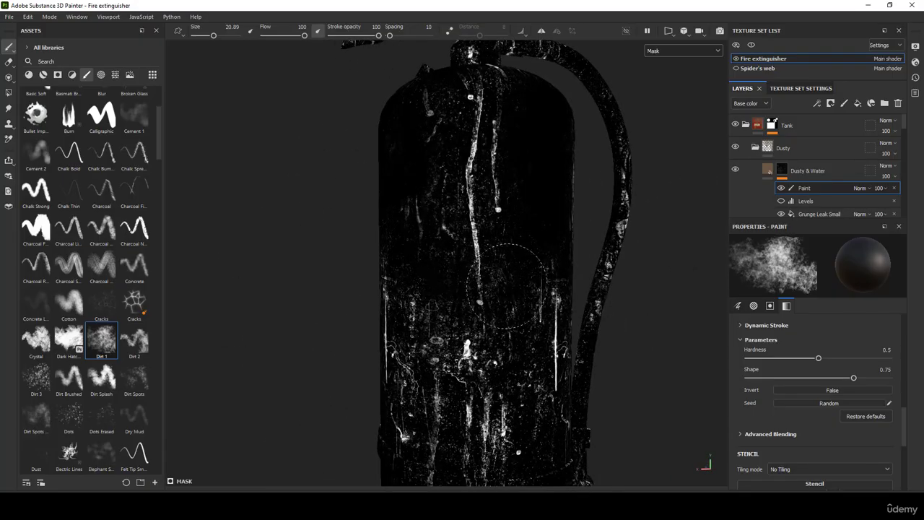
left_click_drag(529, 382, 462, 334, "alt")
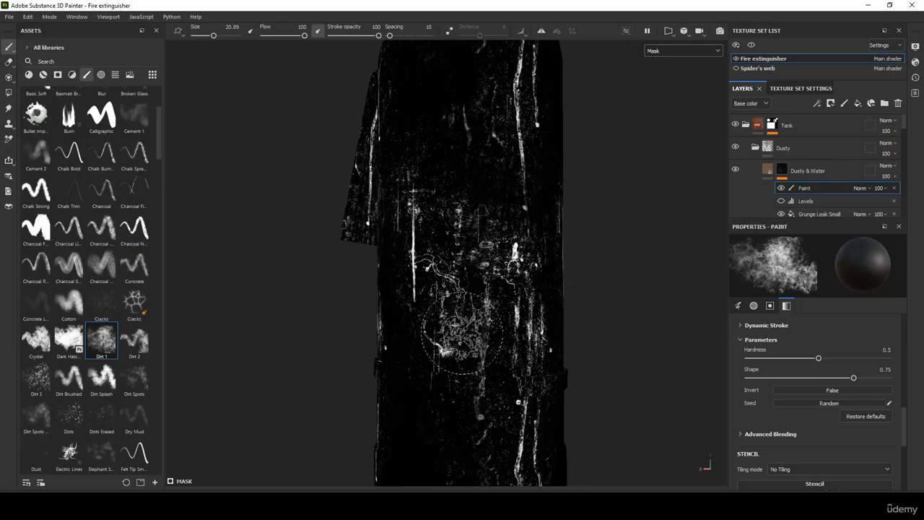
middle_click_drag(449, 337, 437, 237, "alt")
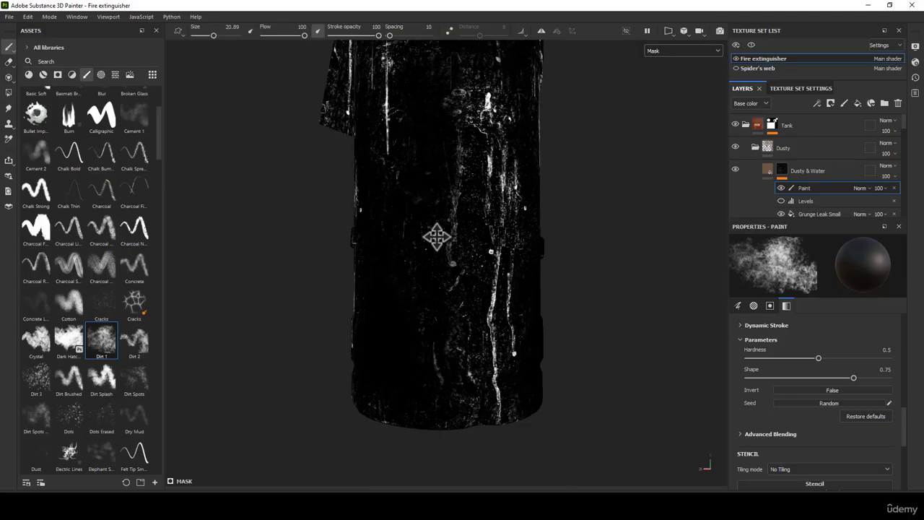
left_click_drag(450, 311, 346, 303, "alt")
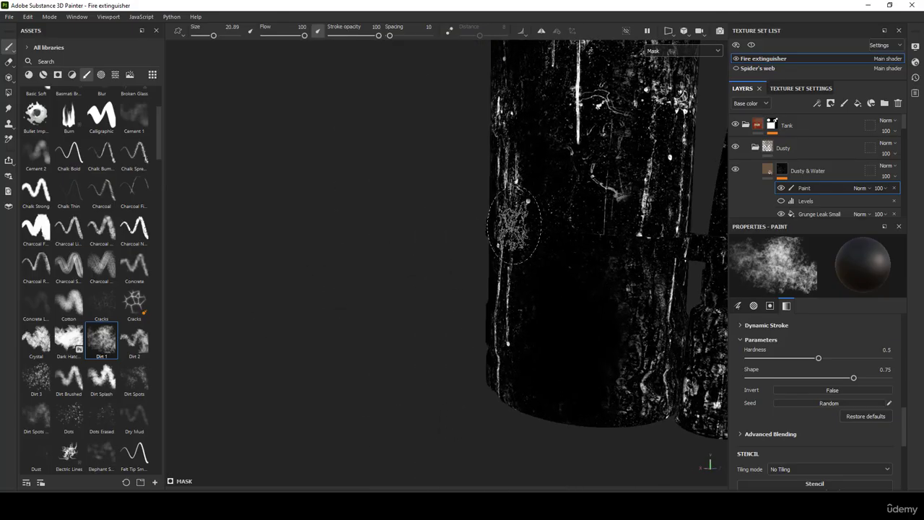
Set the brush size to 10.96 and hardness to 0.615, and paint out the dust between leak streaks on the hose side's upper tank.
middle_click_drag(498, 224, 351, 386, "alt")
left_click_drag(398, 315, 340, 314, "alt")
middle_click_drag(373, 262, 351, 409, "alt")
left_click_drag(505, 231, 462, 242, "alt")
middle_click_drag(456, 257, 416, 330, "alt")
middle_click_drag(470, 350, 443, 195, "alt")
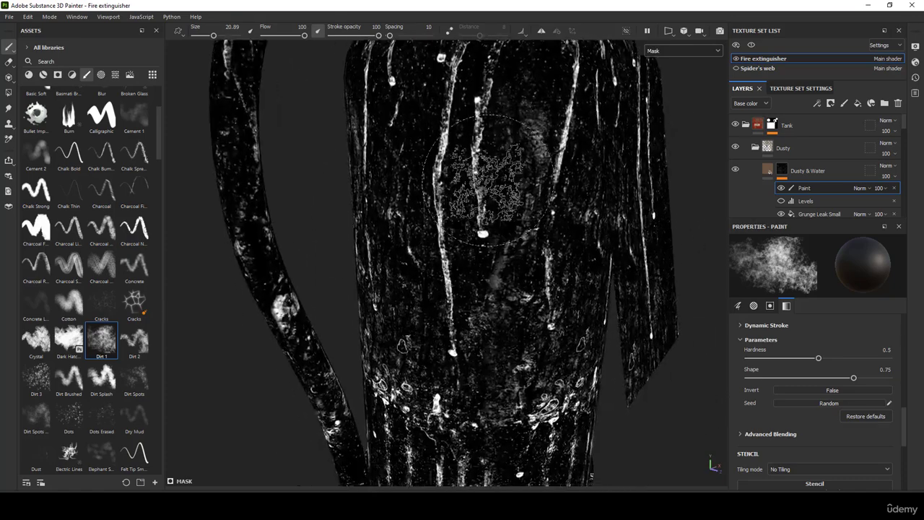
right_click_drag(520, 166, 525, 160, "ctrl")
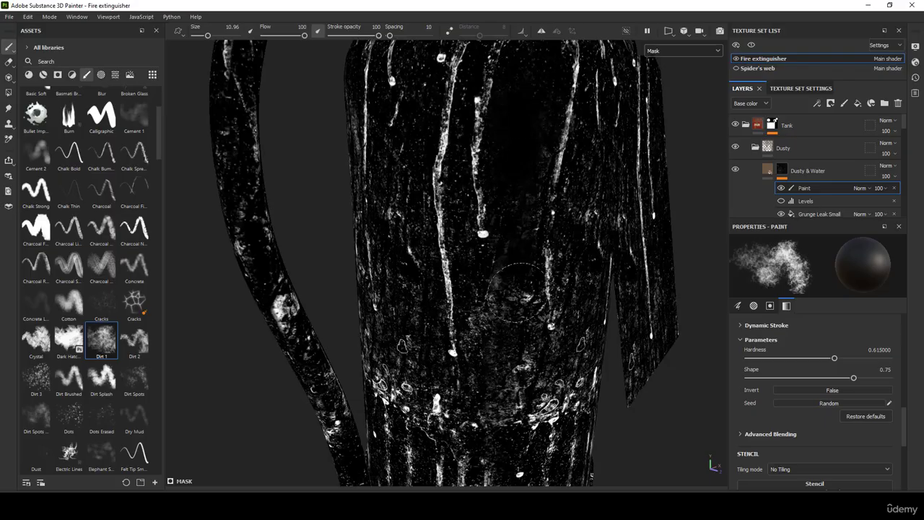
left_click_drag(506, 369, 482, 275, "alt")
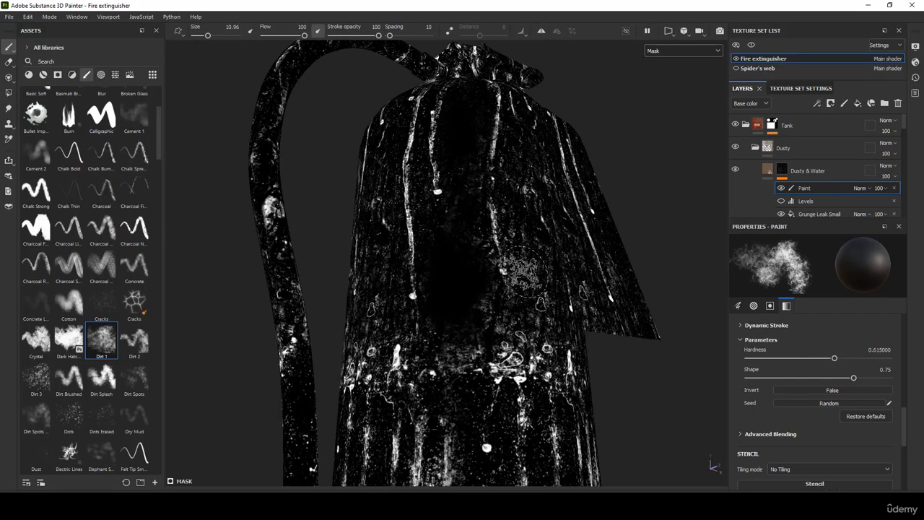
Paint black over the leak marks along the middle of the tank's hose side, from below the shoulder to the base.
middle_click_drag(468, 434, 455, 130, "alt")
left_click_drag(455, 222, 461, 353)
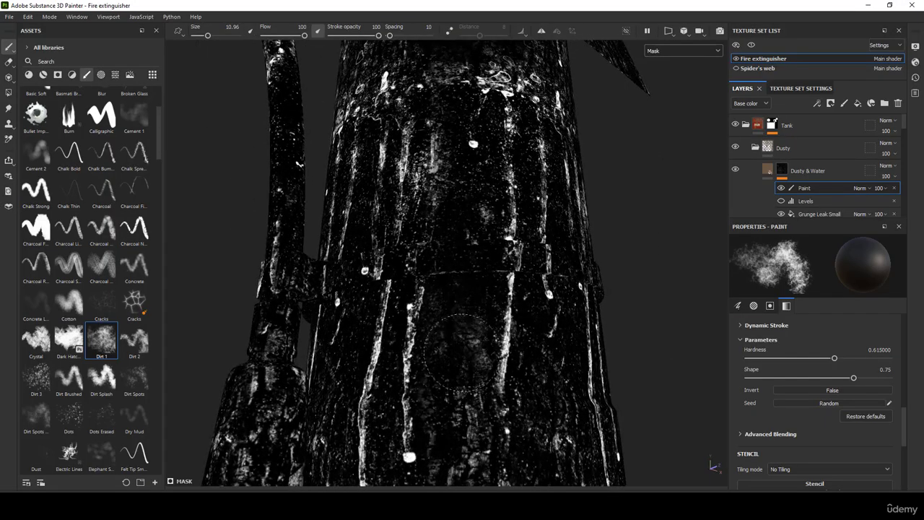
left_click_drag(479, 219, 463, 455)
middle_click_drag(460, 460, 458, 218, "alt")
mouse_move(456, 224)
left_mouse_down()
mouse_move(449, 289)
mouse_move(462, 318)
mouse_move(545, 292)
mouse_move(568, 274)
mouse_move(588, 224)
left_mouse_up()
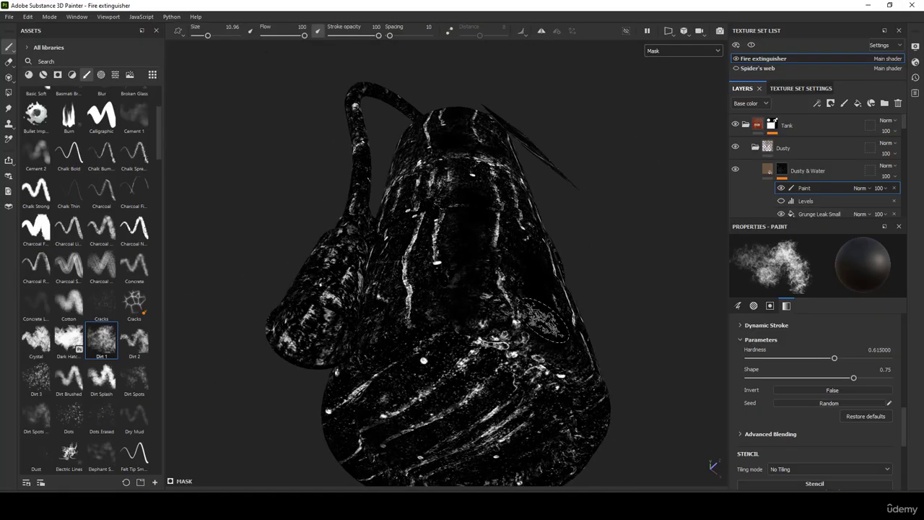
Thin out the leak marks around the tank's lower body, near the base and beside the nozzle.
left_click_drag(446, 295, 484, 371, "alt")
left_click_drag(407, 353, 391, 348, "alt")
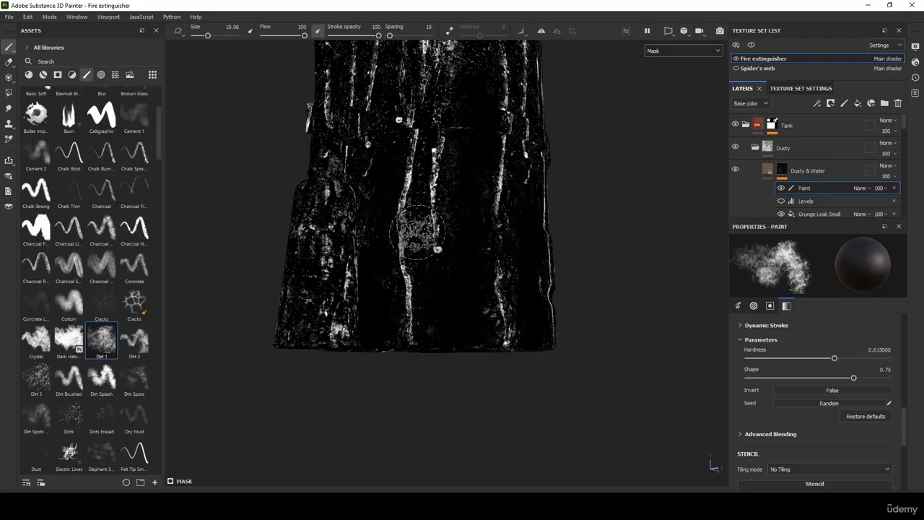
left_click_drag(419, 231, 453, 389, "alt")
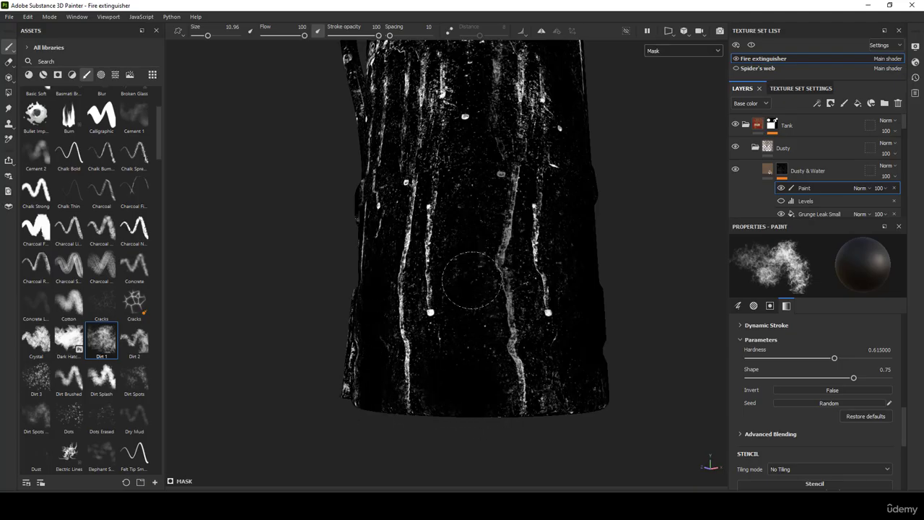
mouse_move(577, 409)
left_mouse_down("alt")
mouse_move(570, 384)
mouse_move(584, 324)
mouse_move(501, 213)
mouse_move(441, 335)
mouse_move(411, 268)
left_mouse_up("alt")
left_click_drag(396, 195, 523, 283, "alt")
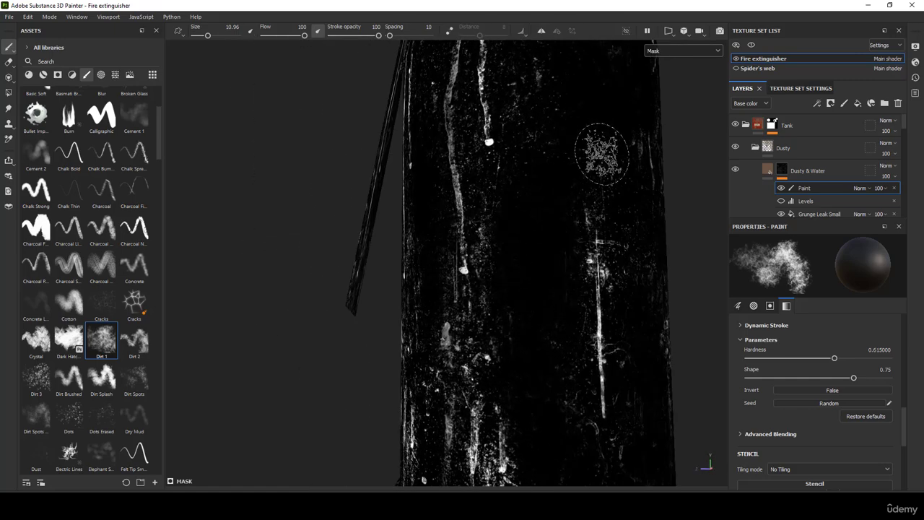
Paint out excess leak marks between the streaks on the tank's shoulder, upper side and middle band.
left_click_drag(604, 155, 575, 354, "alt")
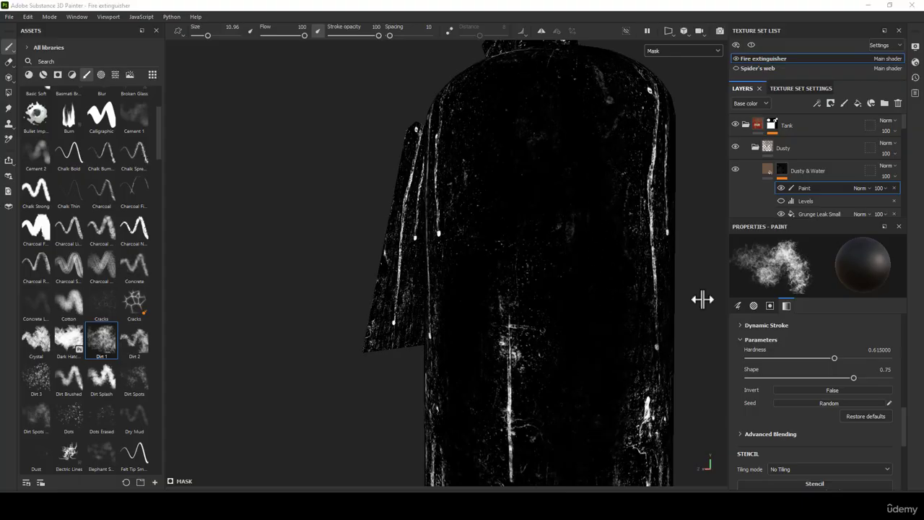
left_click_drag(468, 166, 552, 301, "alt")
left_click_drag(501, 171, 448, 286, "alt")
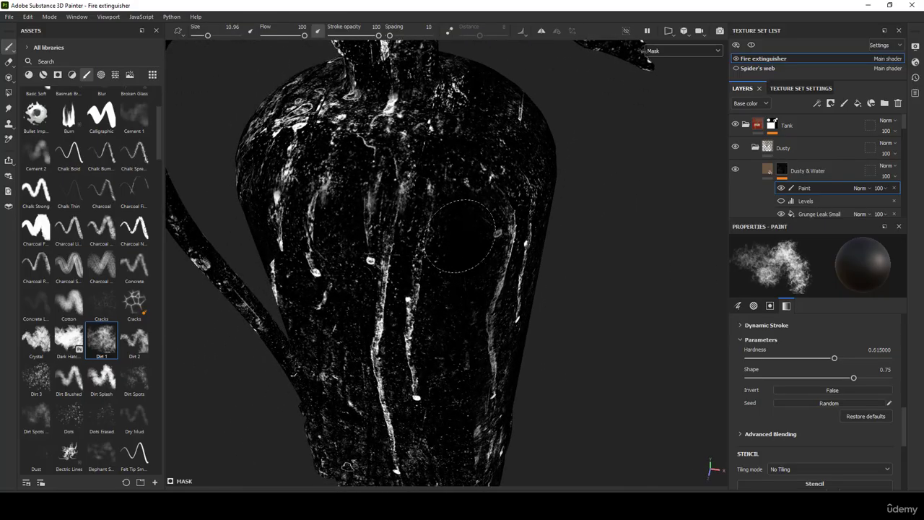
middle_click_drag(462, 385, 466, 199, "alt")
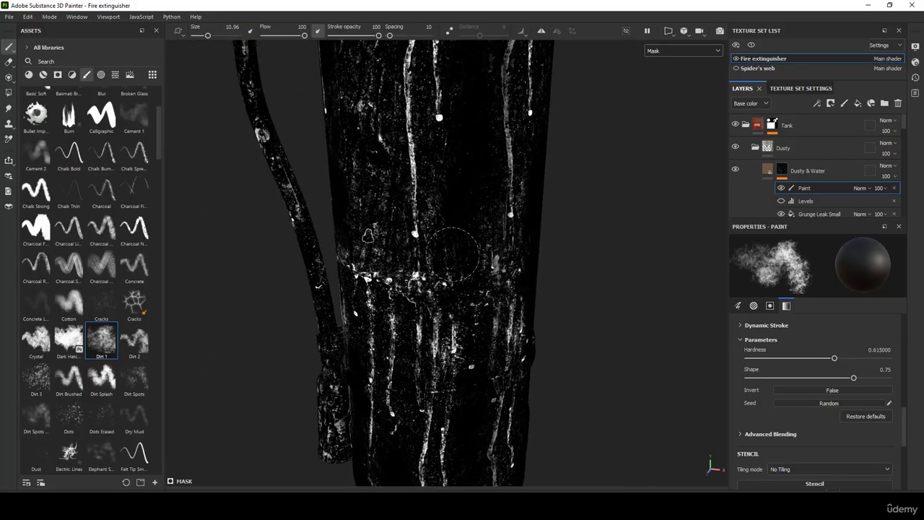
left_click_drag(368, 235, 331, 285, "alt")
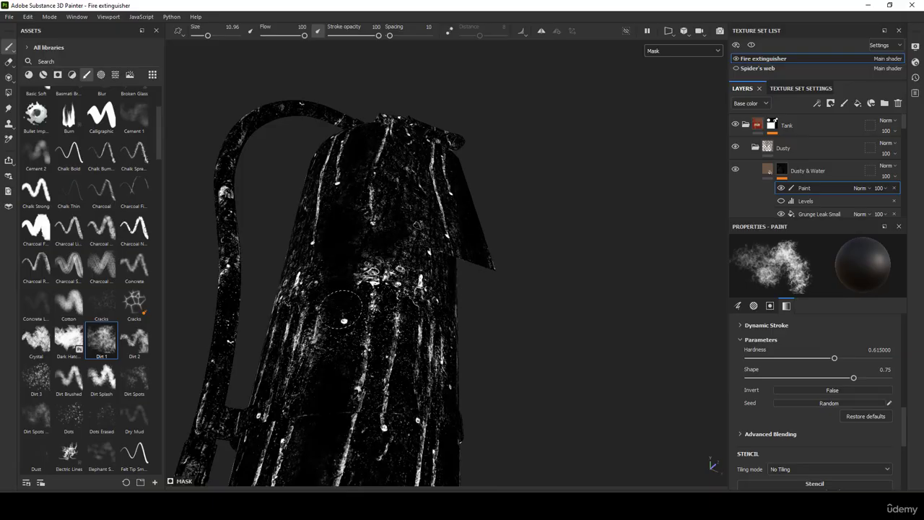
left_click_drag(339, 374, 447, 421, "alt")
Display the full material to examine the dusty leaks around the strap and label, and return to the mask-only view.
key("m")
scroll(466, 333, "up", 2)
middle_click_drag(447, 421, 449, 306, "alt")
left_click_drag(449, 306, 498, 354, "alt")
left_click_drag(473, 271, 485, 234, "alt")
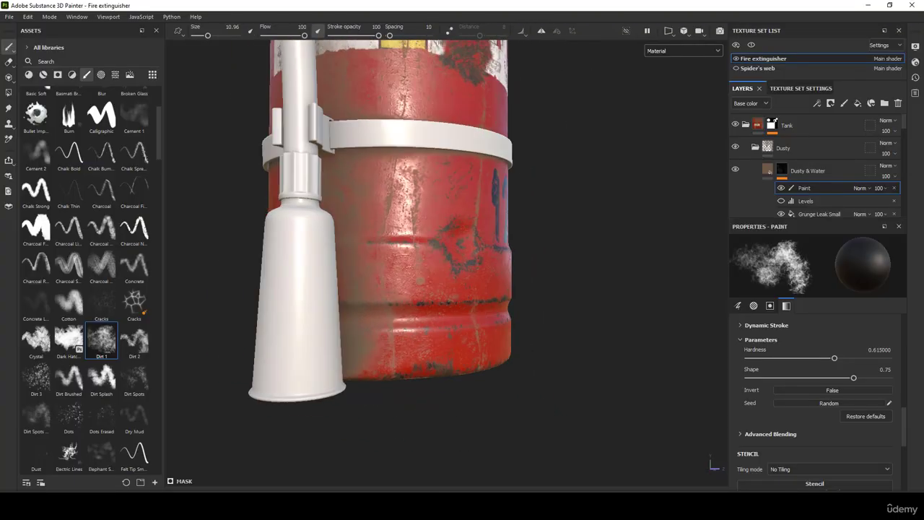
middle_click_drag(485, 216, 539, 340, "alt")
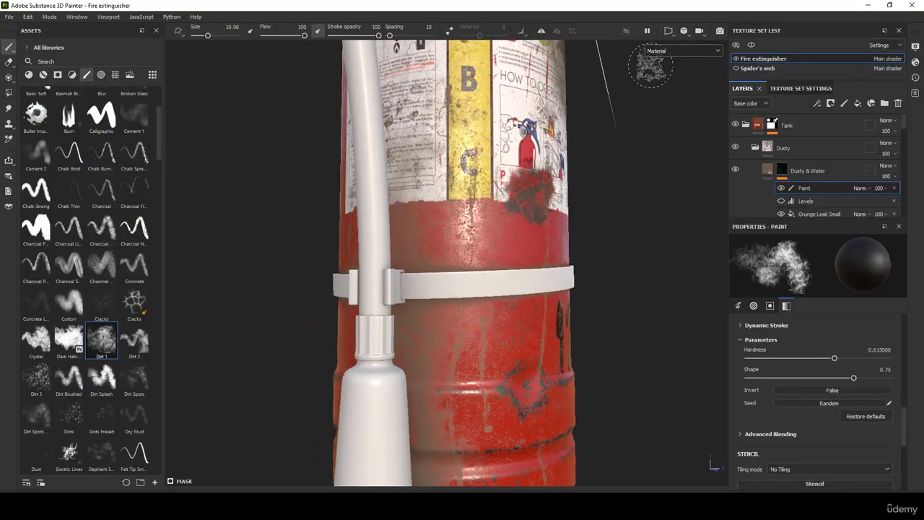
left_click(675, 50)
left_click(668, 147)
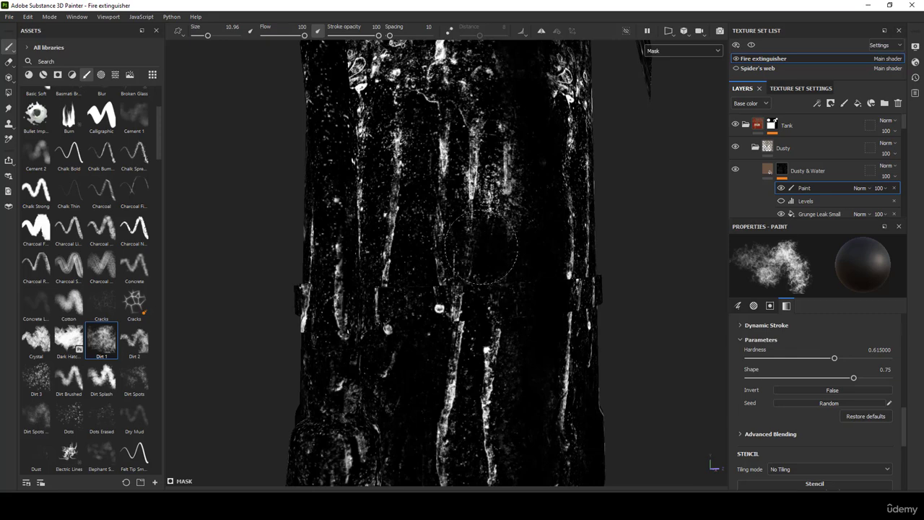
Paint black over the leak clusters above the strap and up between the long streaks below the tank's shoulder.
mouse_move(404, 260)
left_mouse_down("alt")
mouse_move(409, 284)
mouse_move(408, 275)
left_mouse_up("alt")
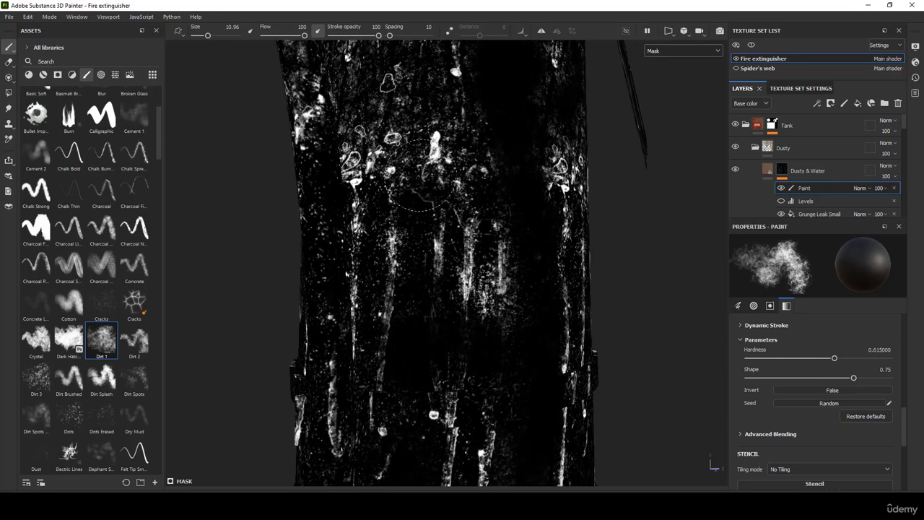
middle_click_drag(490, 183, 519, 277, "alt")
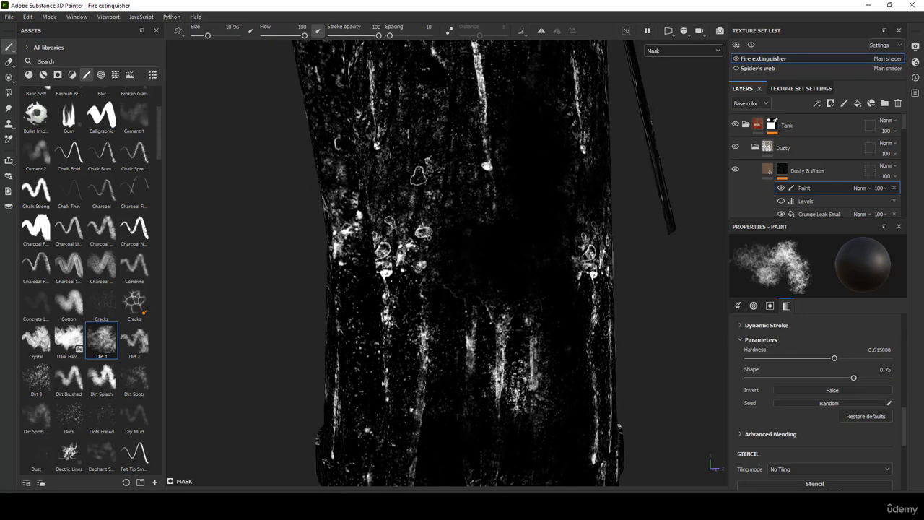
scroll(489, 179, "up", 2)
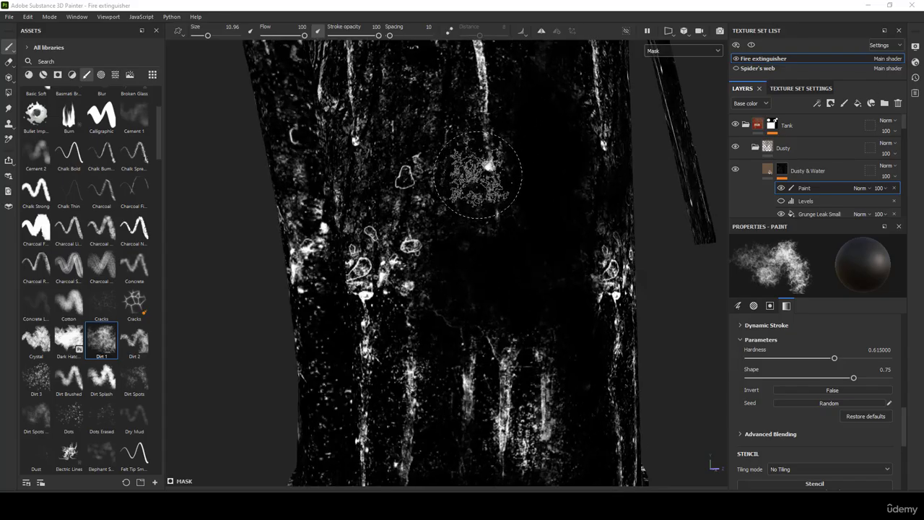
middle_click_drag(488, 179, 515, 340, "alt")
left_click_drag(516, 340, 482, 321, "alt")
mouse_move(462, 280)
left_mouse_down()
mouse_move(484, 373)
mouse_move(477, 440)
left_mouse_up()
middle_click_drag(498, 249, 483, 405, "alt")
mouse_move(484, 404)
left_mouse_down("alt")
mouse_move(454, 406)
mouse_move(474, 287)
left_mouse_up("alt")
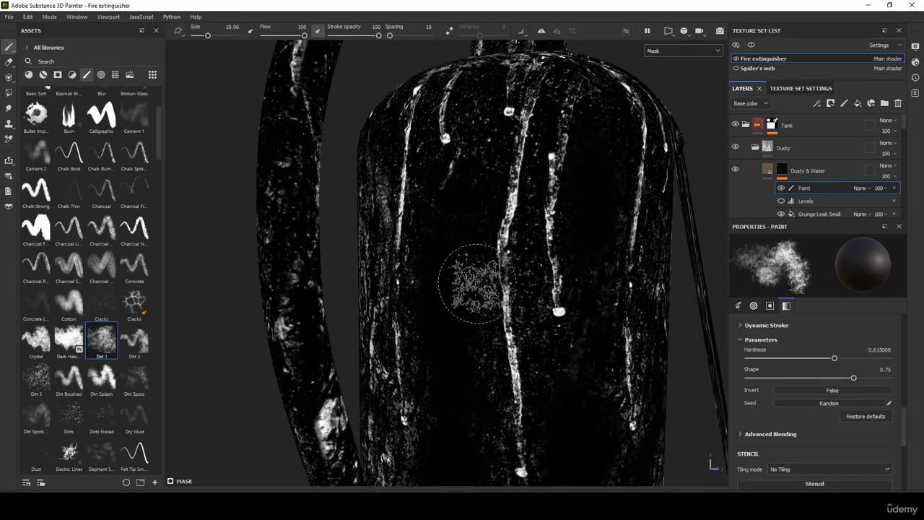
Paint out the dense leak marks along the tank's side beside the hose, from the strap up to the shoulder.
scroll(474, 286, "down", 5)
left_click_drag(536, 249, 439, 228, "alt")
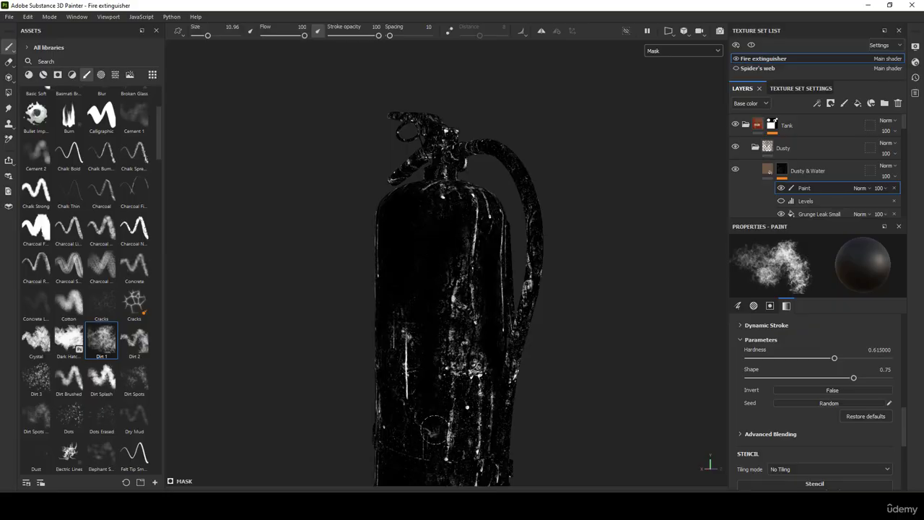
middle_click_drag(421, 455, 482, 275, "alt")
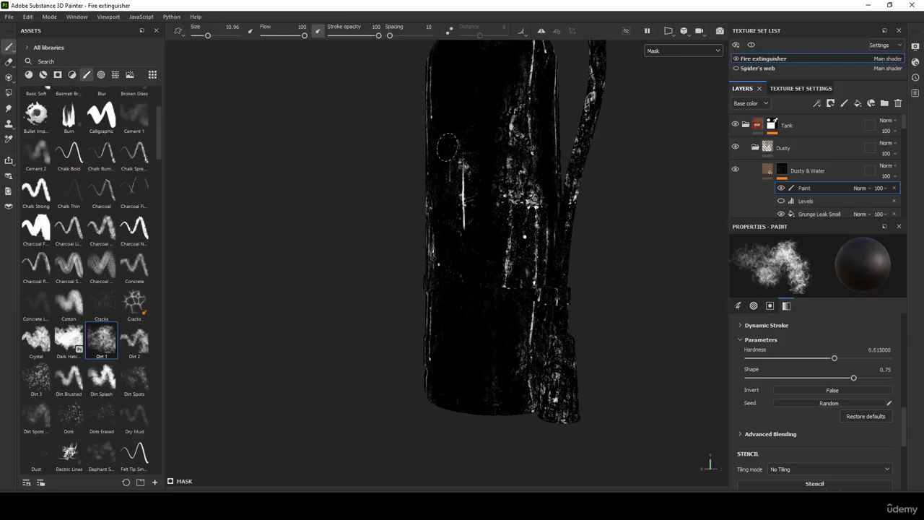
scroll(519, 224, "up", 5)
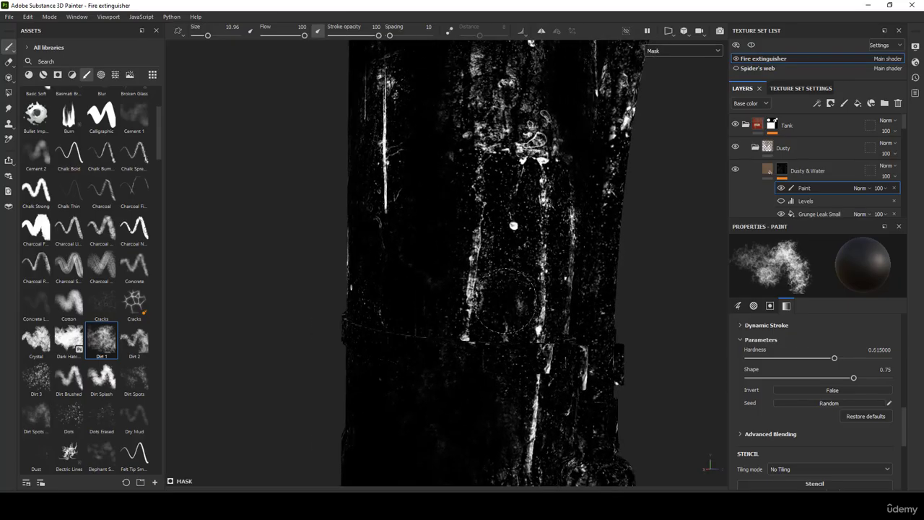
middle_click_drag(501, 243, 442, 411, "alt")
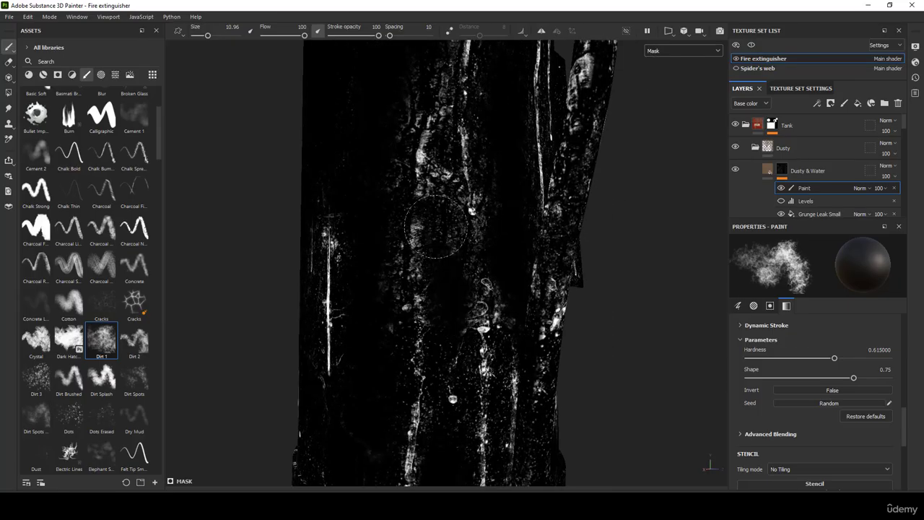
scroll(462, 253, "down", 3)
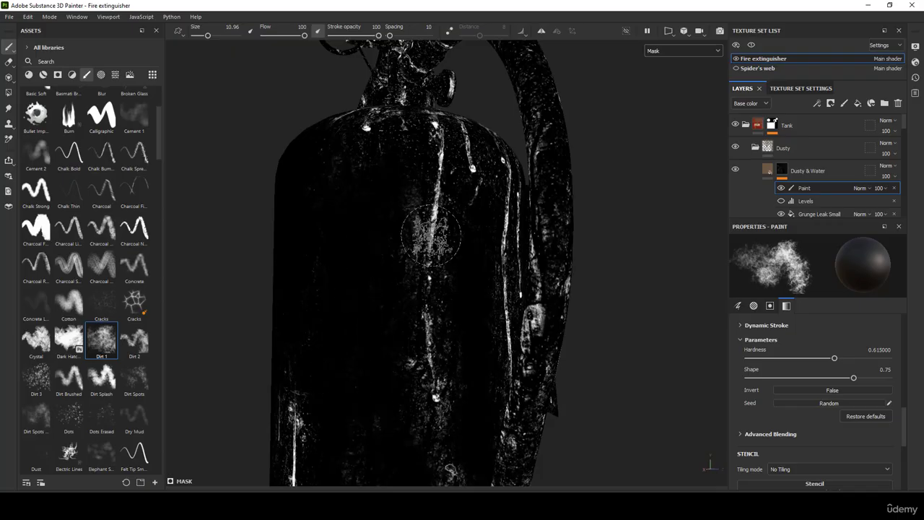
Thin out the remaining leak marks around the upper and middle parts of the tank's side with more black strokes.
left_click_drag(476, 315, 633, 452, "alt")
middle_click_drag(633, 452, 613, 250, "alt")
mouse_move(507, 252)
left_mouse_down()
mouse_move(492, 239)
mouse_move(486, 255)
left_mouse_up()
mouse_move(517, 384)
left_mouse_down()
mouse_move(520, 428)
mouse_move(522, 340)
mouse_move(508, 346)
left_mouse_up()
left_click_drag(571, 253, 486, 273, "alt")
mouse_move(436, 345)
left_mouse_down()
mouse_move(504, 343)
mouse_move(466, 265)
left_mouse_up()
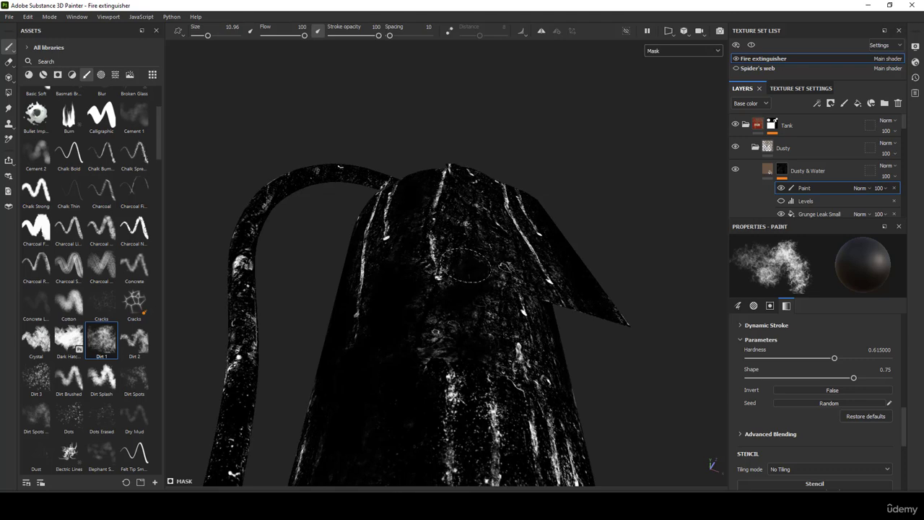
Examine the thinned leak mask all around the tank, from the shoulder down to the base.
left_click_drag(441, 306, 455, 220, "alt")
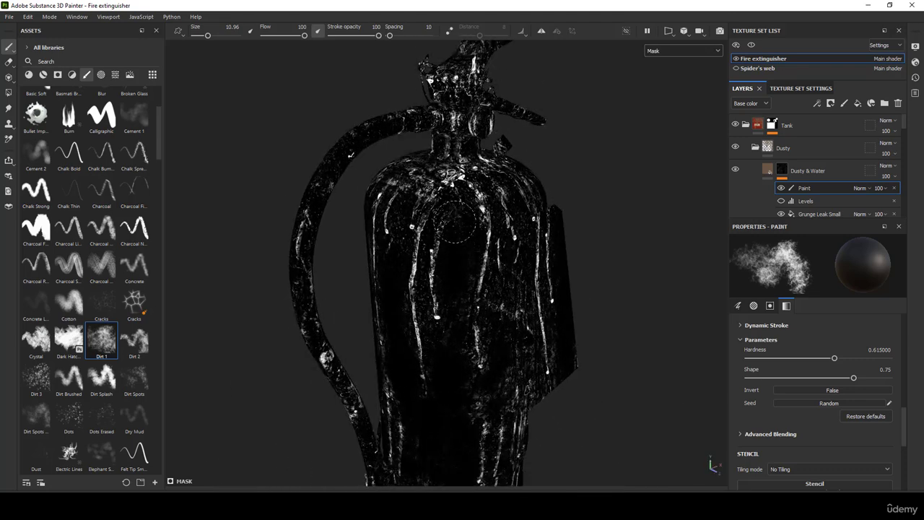
middle_click_drag(472, 325, 448, 116, "alt")
left_click_drag(469, 222, 238, 231, "alt")
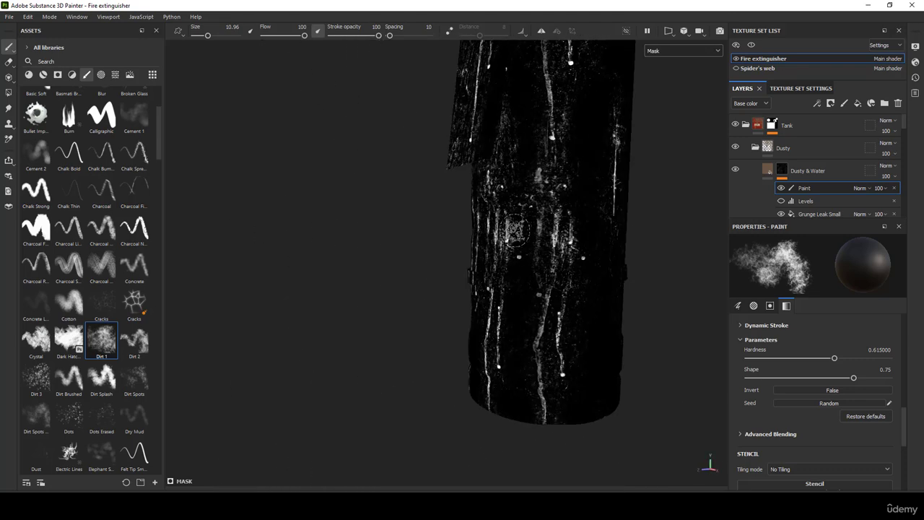
middle_click_drag(530, 257, 513, 286, "alt")
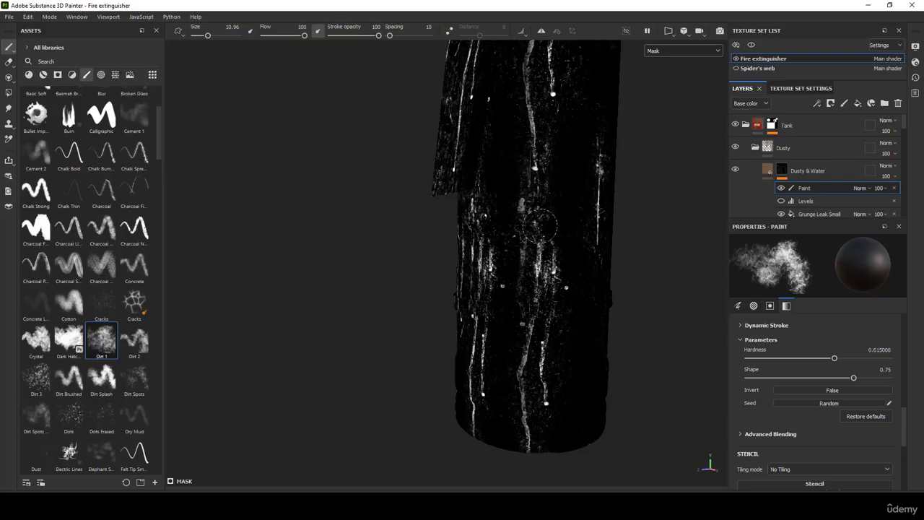
mouse_move(583, 349)
left_mouse_down("alt")
mouse_move(479, 329)
mouse_move(466, 361)
mouse_move(473, 383)
left_mouse_up("alt")
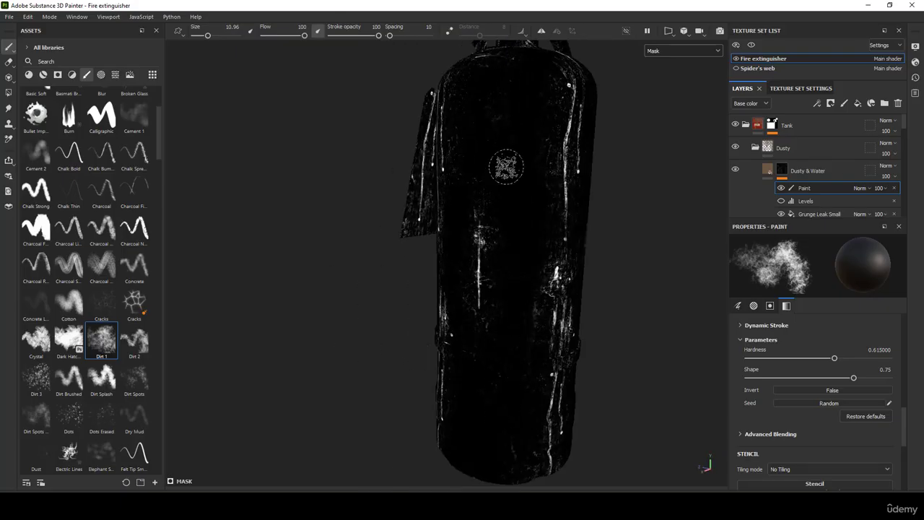
middle_click_drag(506, 166, 504, 271, "alt")
left_click_drag(504, 270, 512, 310, "alt")
left_click_drag(518, 312, 495, 299, "alt")
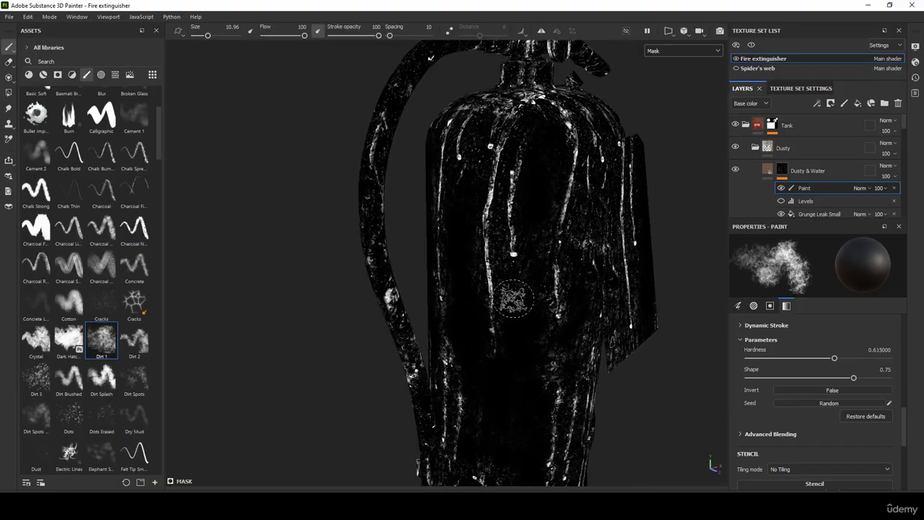
Turn on the Levels effect beneath the Dusty & Water mask's Paint effect to check it, and delete that Levels effect.
left_click(781, 200)
left_click(800, 198)
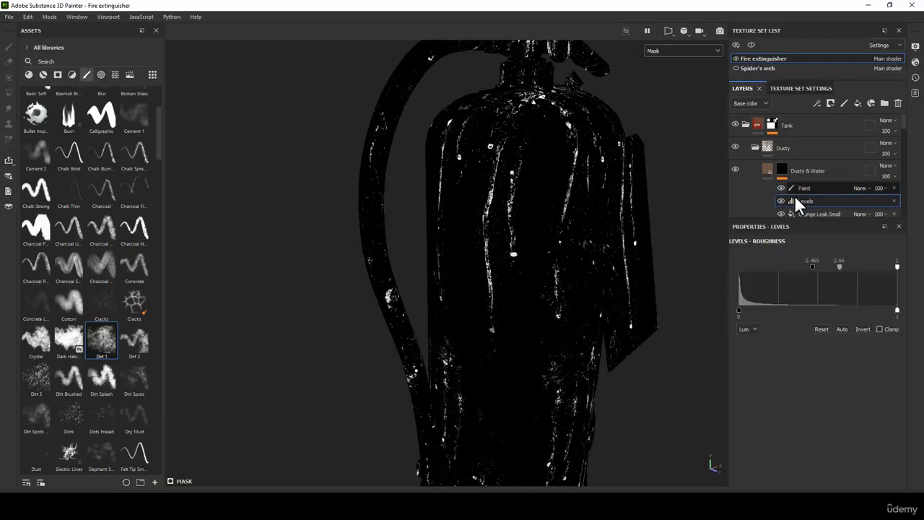
left_click(893, 201)
Add a Levels effect above Paint on the Dusty & Water mask, setting its black input to 0.161 and midtone to 0.489.
left_click(783, 171)
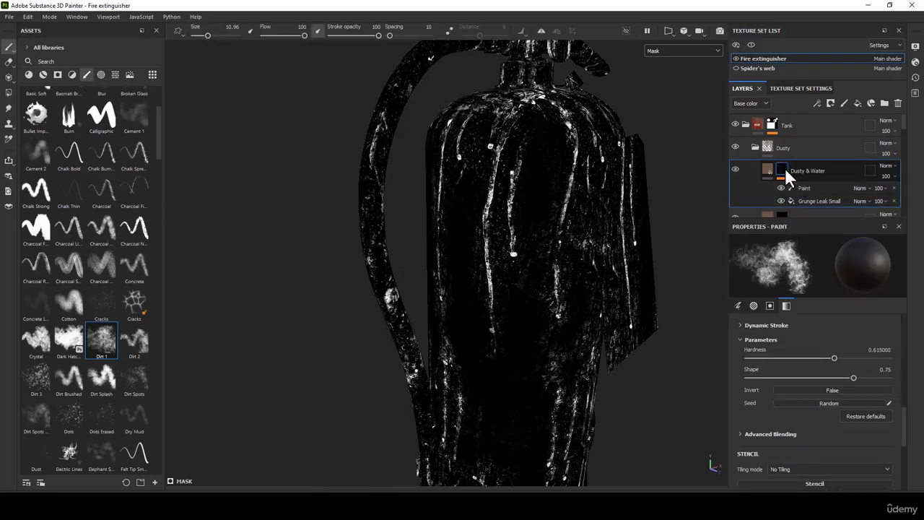
right_click(785, 169)
left_click(820, 336)
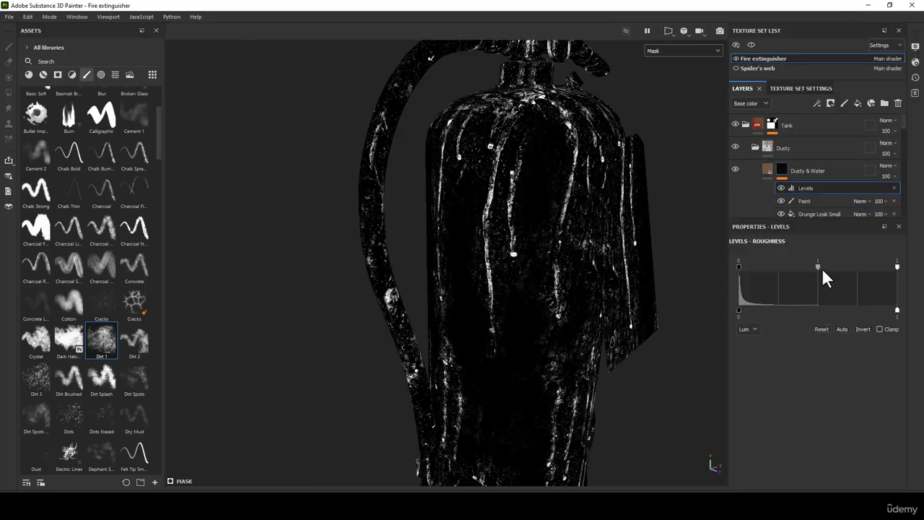
left_click_drag(819, 267, 798, 264)
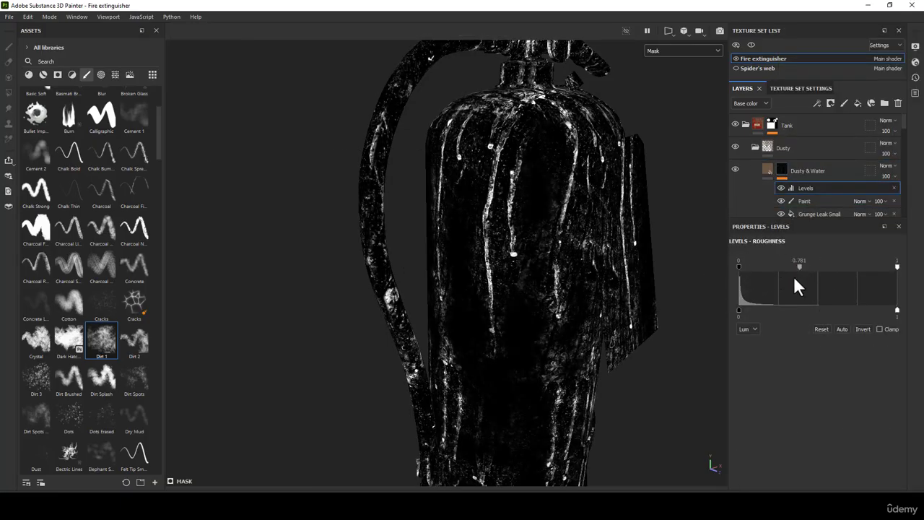
left_click_drag(739, 266, 794, 267)
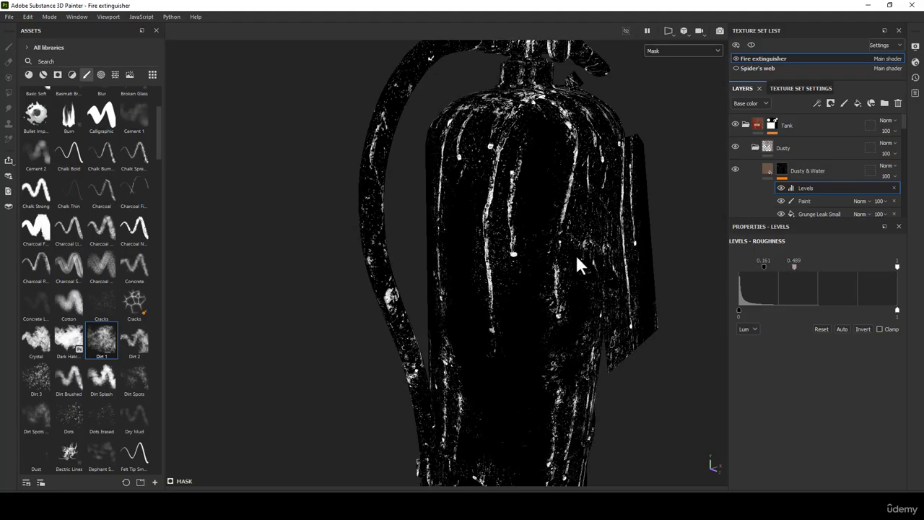
Check the leaks in material view, and set the Levels midtone on the Dusty & Water mask to 0.313 while viewing the mask.
key("m")
left_click_drag(576, 255, 554, 208, "alt")
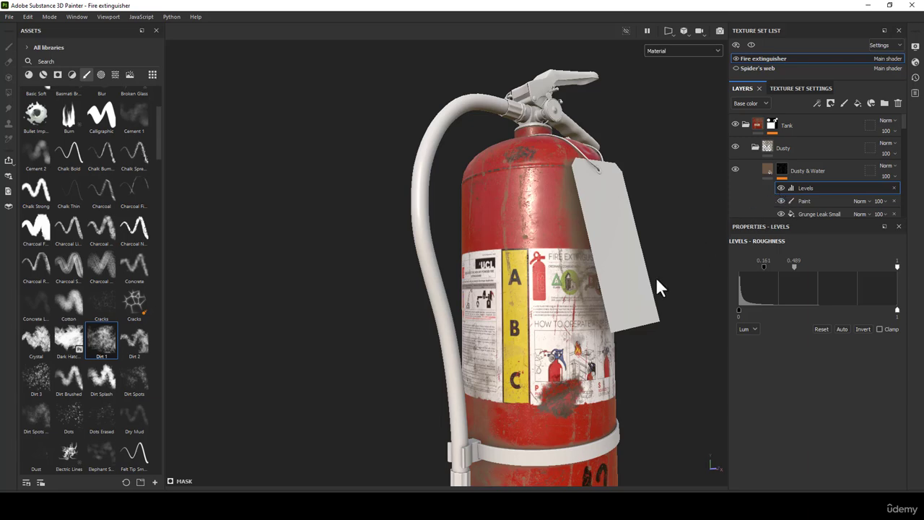
middle_click_drag(660, 285, 507, 258, "alt")
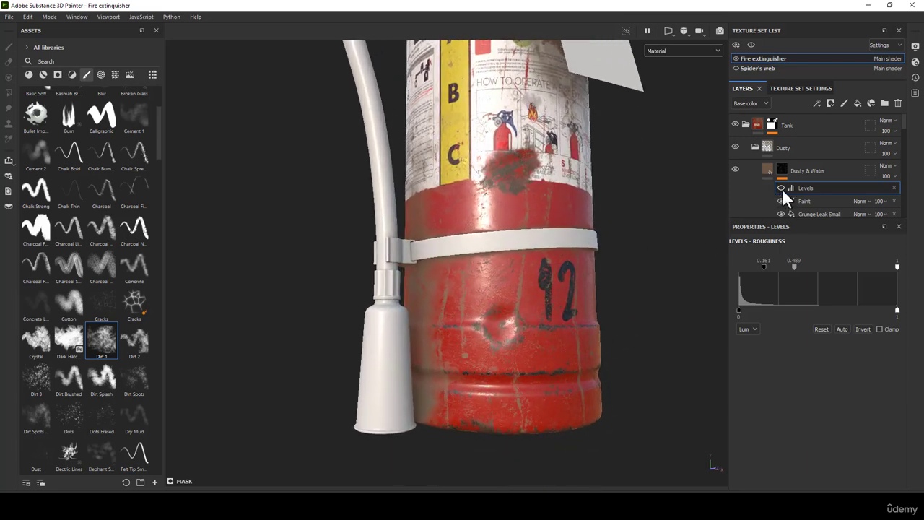
scroll(554, 385, "up", 5)
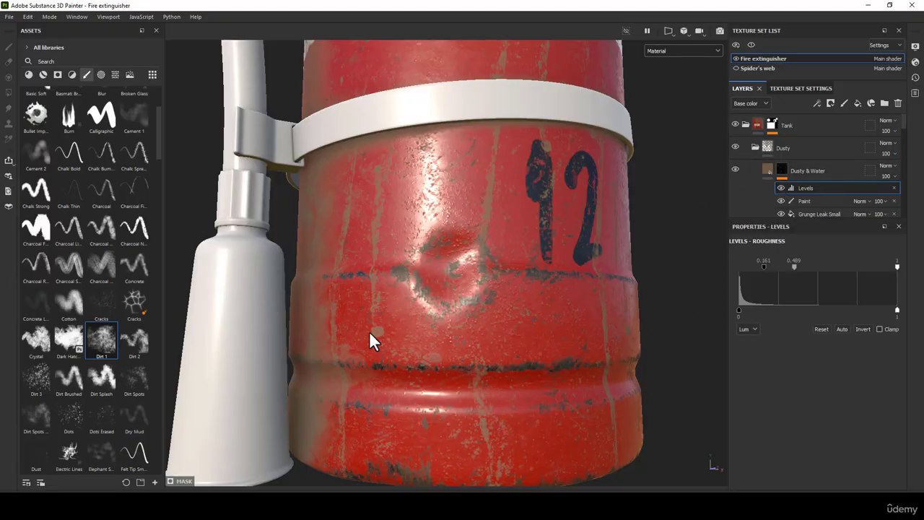
left_click(667, 51)
left_click(664, 150)
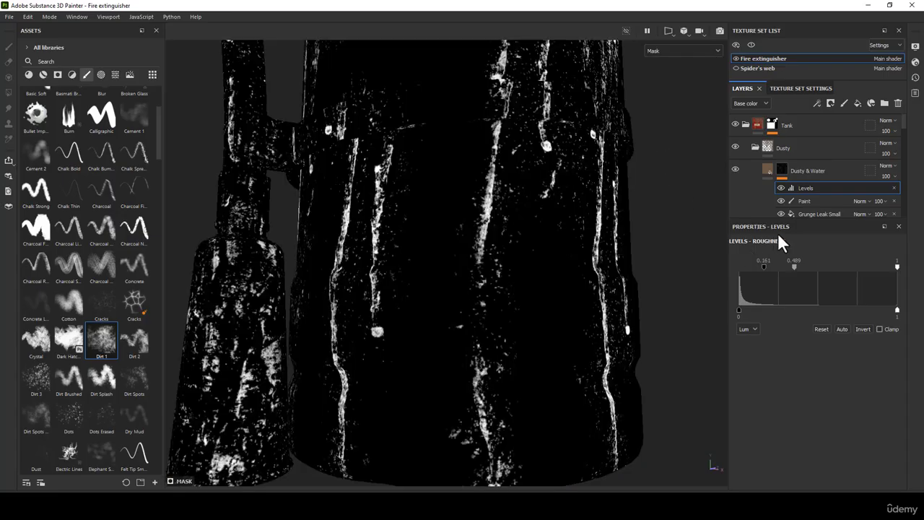
left_click_drag(794, 264, 781, 264)
scroll(452, 212, "down", 3)
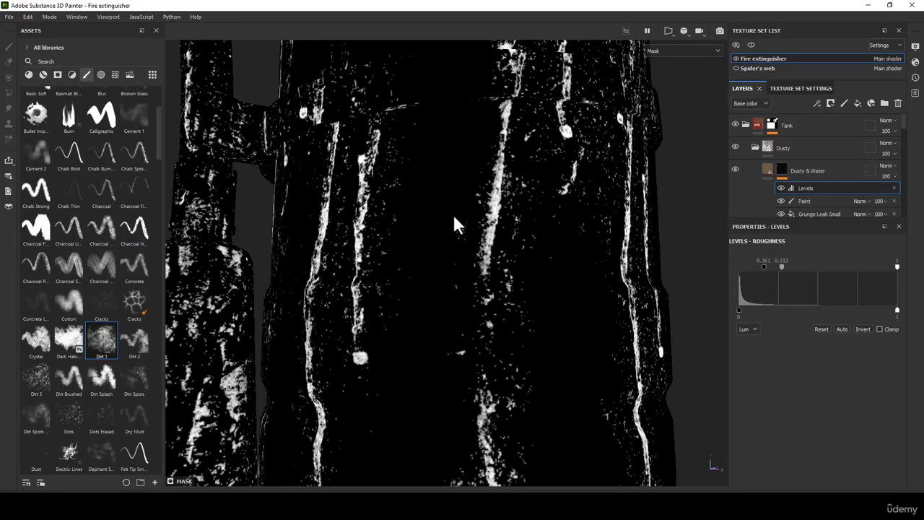
Review the tank in material view and export the Fire extinguisher and Spider's web textures as 4096 px, 8-bit PNG files to the Marmoset folder.
key("m")
right_click_drag(459, 191, 468, 149, "alt")
middle_click_drag(469, 148, 443, 296, "alt")
right_click_drag(443, 296, 431, 117, "alt")
middle_click_drag(436, 121, 447, 192, "alt")
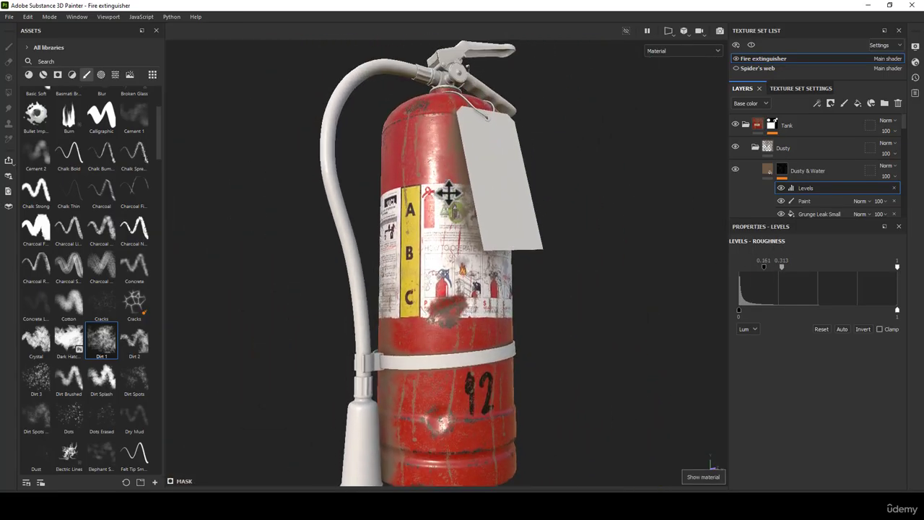
left_click_drag(447, 192, 439, 220, "alt")
left_click(7, 17)
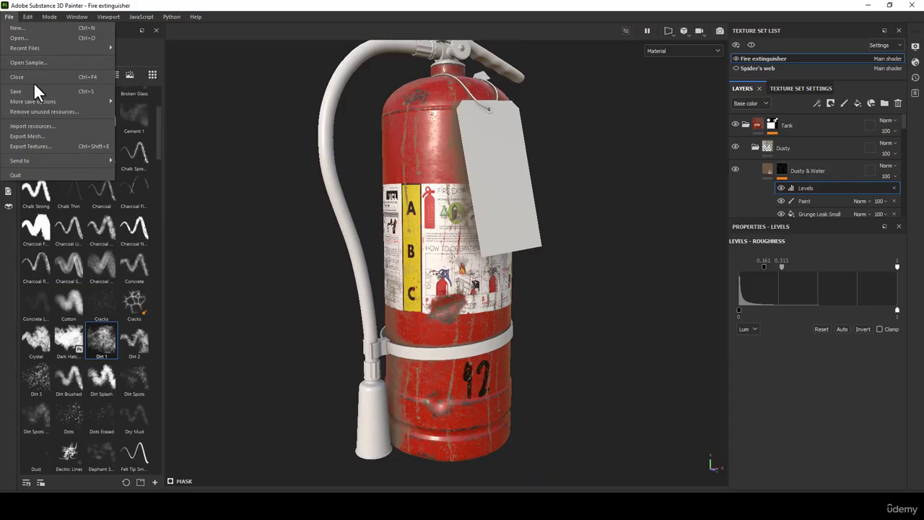
left_click(25, 145)
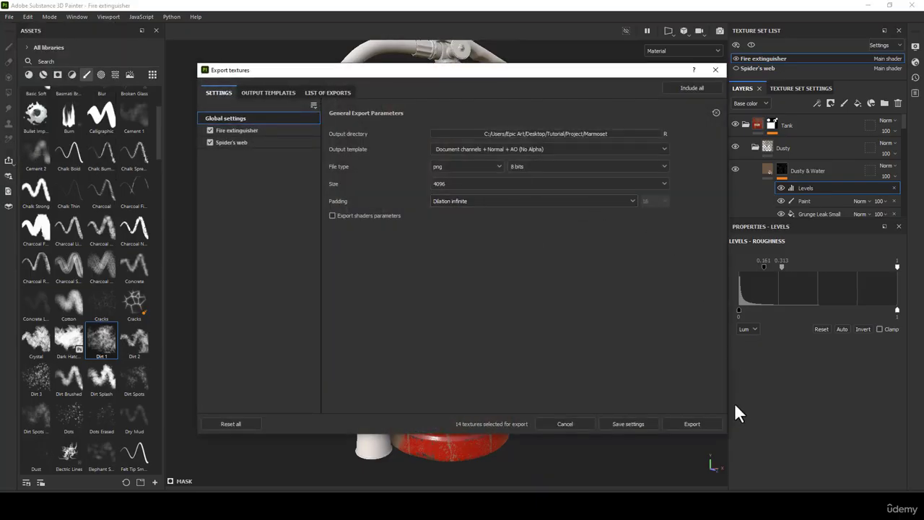
left_click(692, 424)
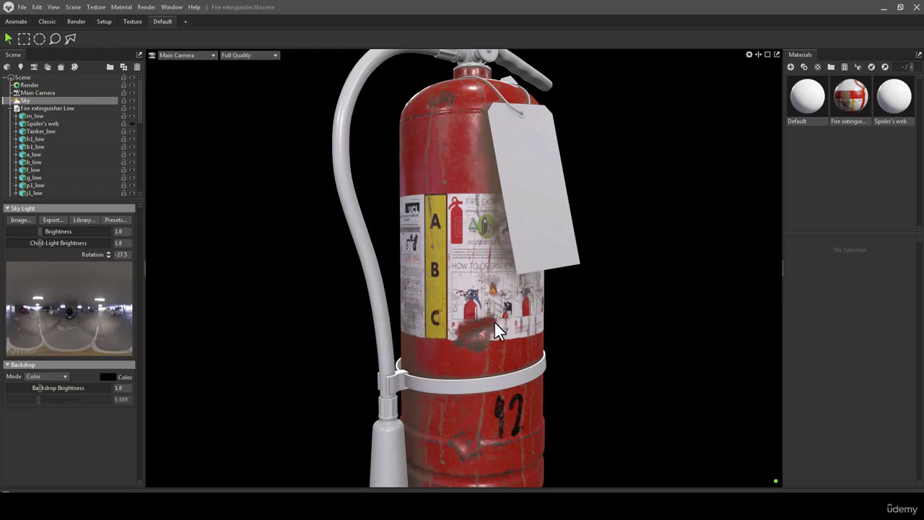
Switch to Marmoset Toolbag and examine the dusty leaks all around the rendered extinguisher tank, including close-ups of the label and lower body.
left_click_drag(495, 326, 160, 393)
right_click_drag(455, 324, 470, 363)
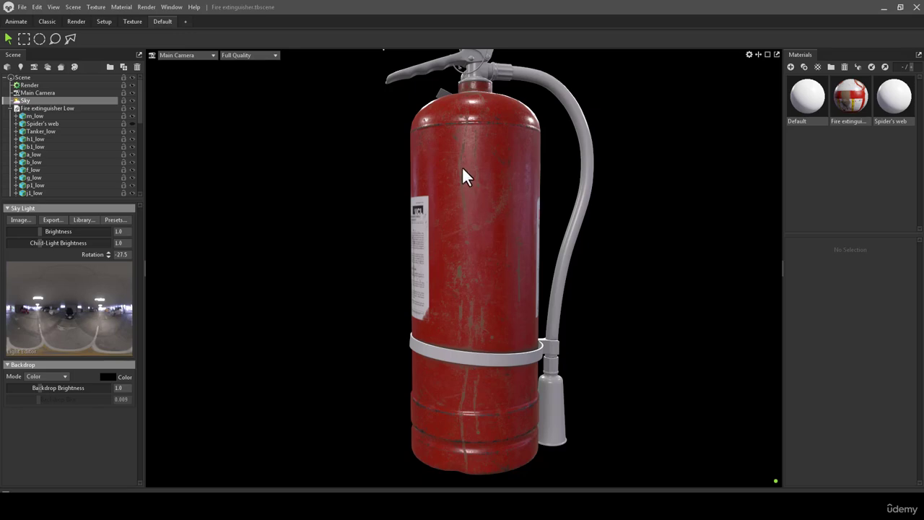
left_click_drag(463, 168, 495, 229)
left_click_drag(480, 420, 710, 327)
right_click_drag(621, 329, 592, 284)
left_click_drag(593, 294, 541, 313)
right_click_drag(541, 313, 475, 407)
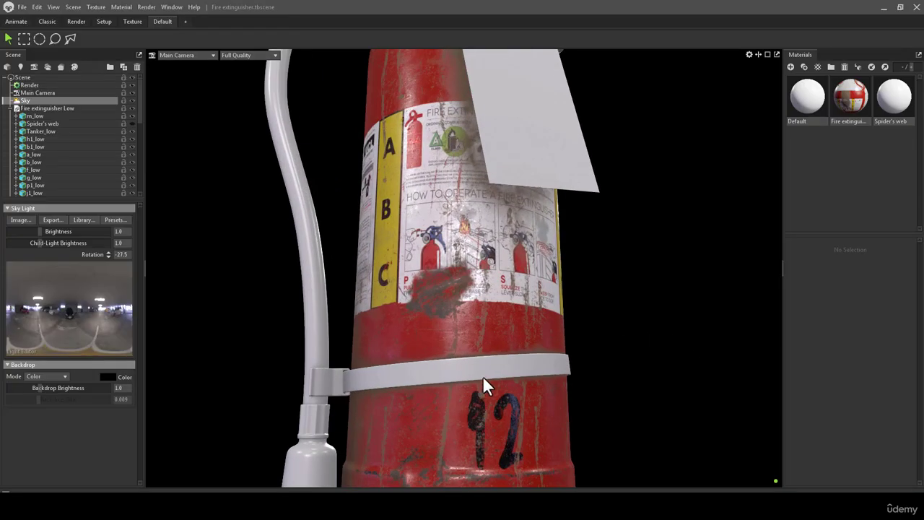
left_click_drag(482, 375, 430, 371)
left_click(429, 361)
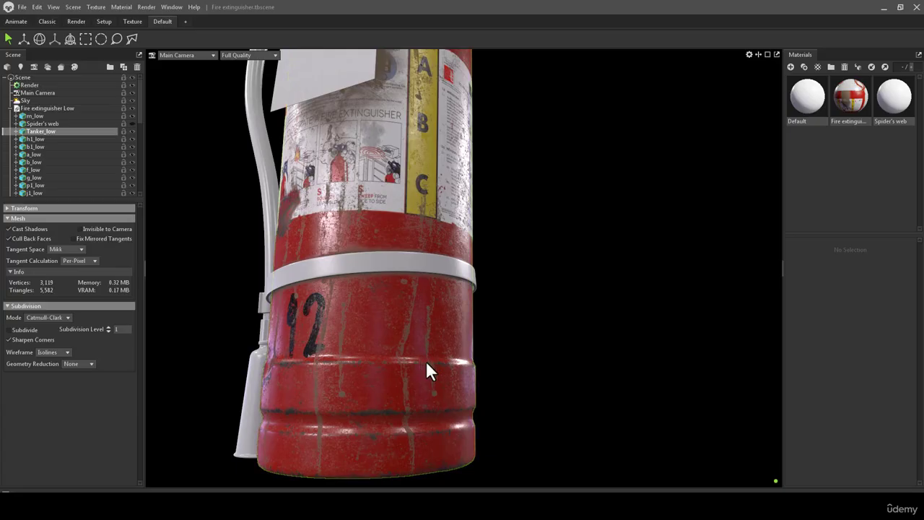
left_click_drag(440, 325, 505, 312)
right_click_drag(505, 311, 518, 280)
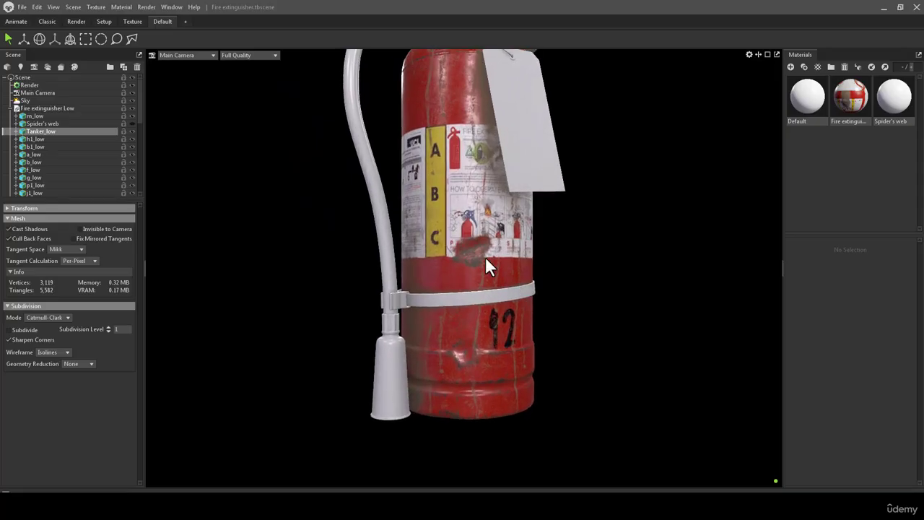
middle_click_drag(485, 256, 482, 286)
left_click_drag(481, 286, 452, 285)
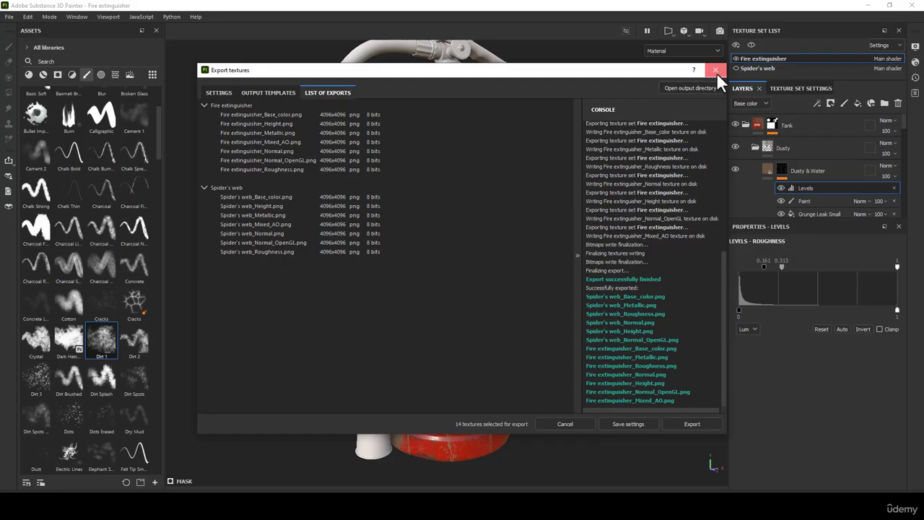
Return to Substance 3D Painter, select the Dusty & Water mask's Paint effect in mask view, and paint out leaks on the tank's lower side.
left_click(716, 71)
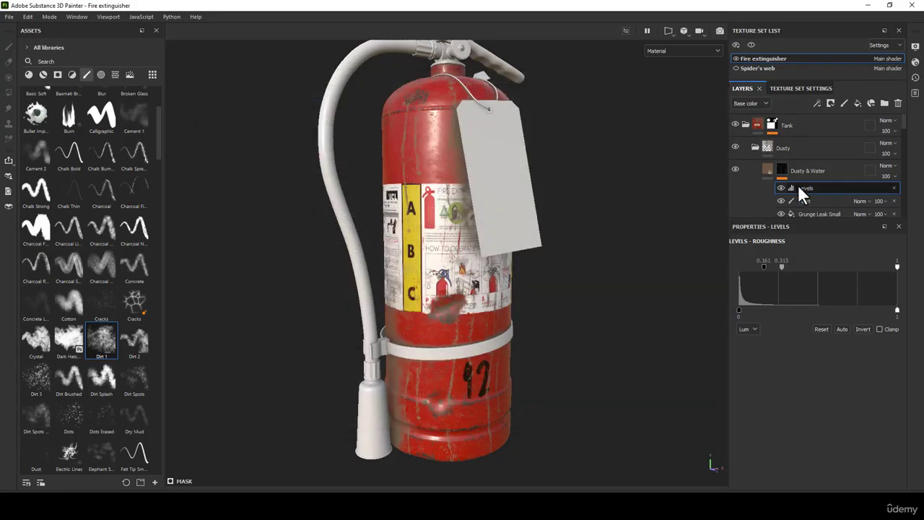
left_click(804, 201)
left_click(662, 51)
left_click(659, 150)
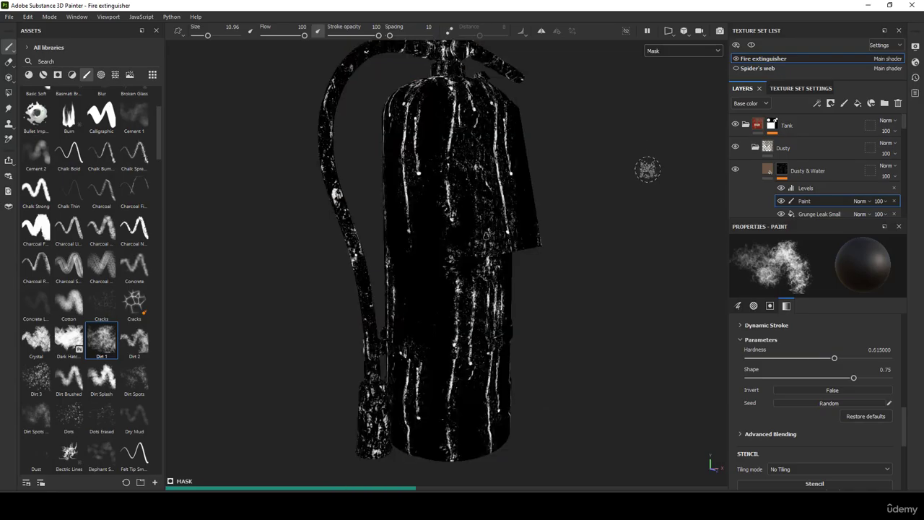
scroll(489, 192, "up", 5)
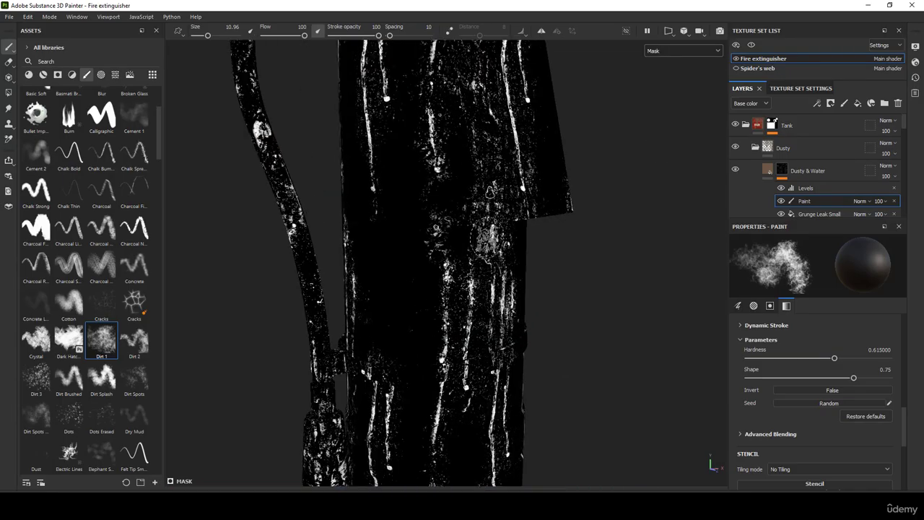
scroll(476, 249, "down", 5)
left_click_drag(474, 244, 386, 209, "alt")
left_click_drag(545, 372, 461, 362, "alt")
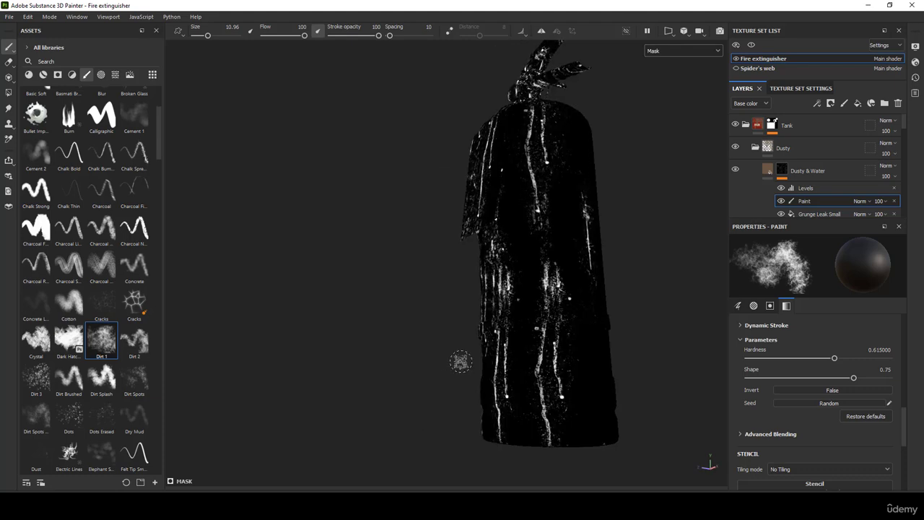
left_click_drag(553, 324, 548, 265)
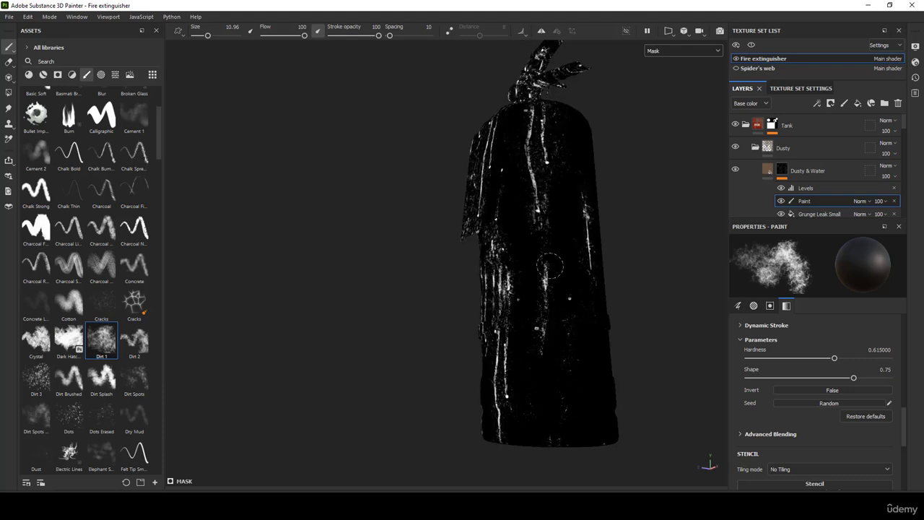
Paint out the small leak beside the hose nozzle and the short leak mark just below the tank's shoulder with black strokes.
left_click_drag(567, 339, 745, 396, "alt")
scroll(478, 429, "up", 1)
scroll(476, 429, "up", 1)
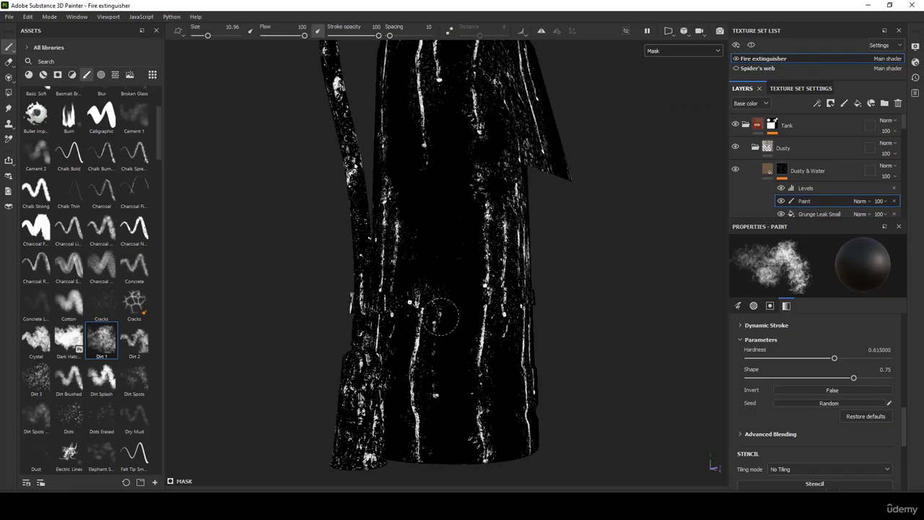
scroll(477, 315, "down", 3)
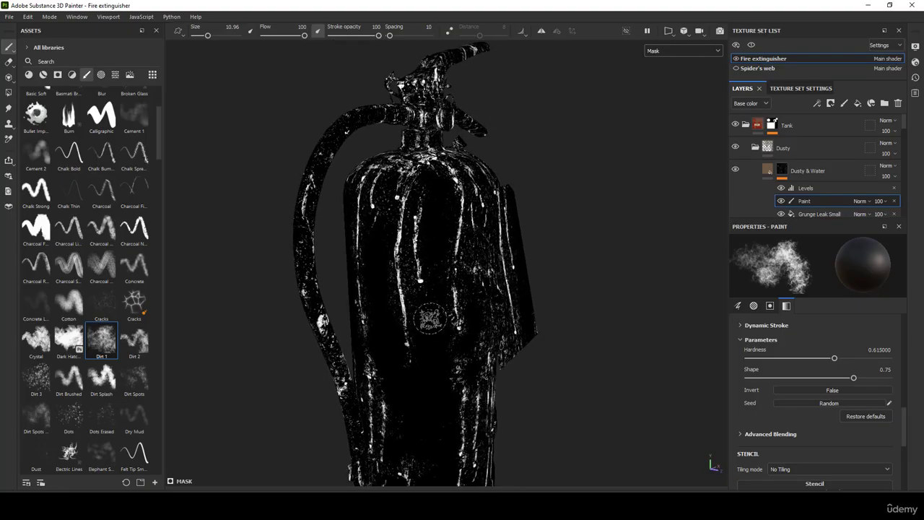
scroll(433, 275, "up", 3)
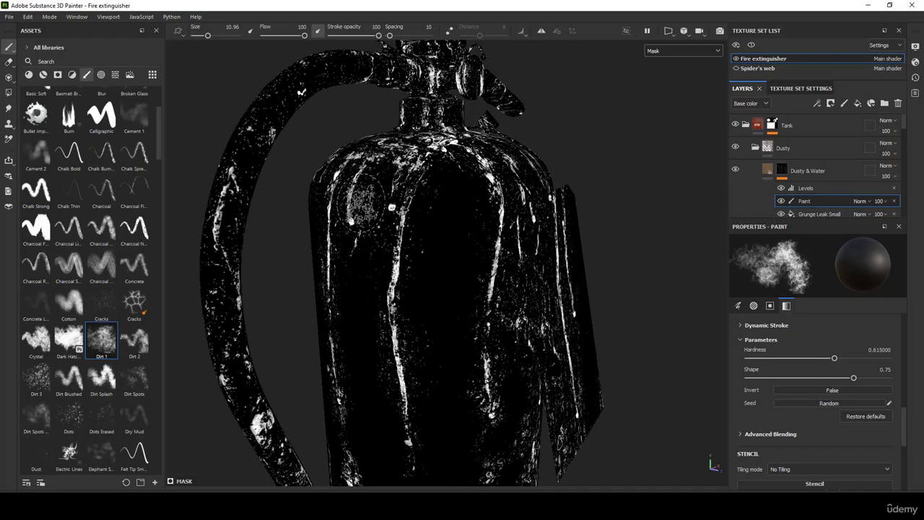
left_click_drag(364, 205, 392, 206, "alt")
middle_click_drag(392, 207, 438, 270, "alt")
mouse_move(438, 269)
left_mouse_down("alt")
mouse_move(405, 269)
mouse_move(405, 255)
left_mouse_up("alt")
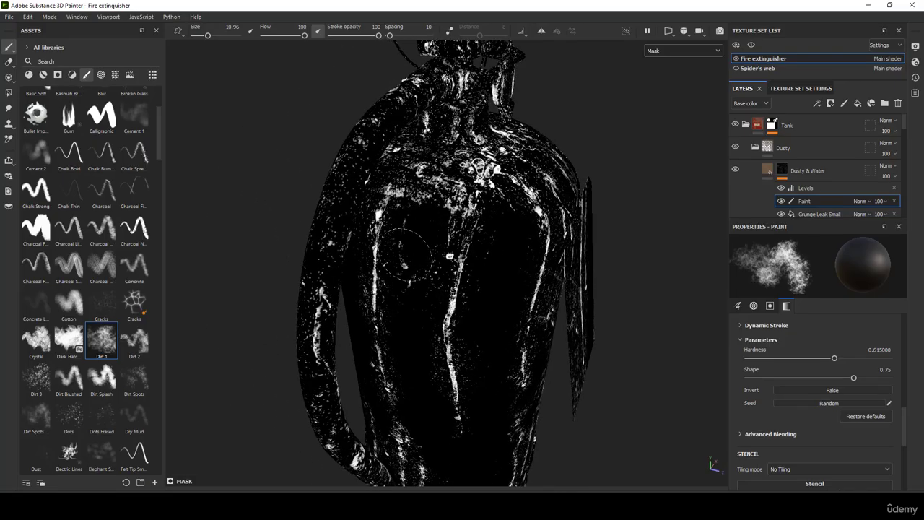
mouse_move(407, 218)
left_mouse_down()
mouse_move(436, 197)
mouse_move(375, 296)
mouse_move(359, 357)
mouse_move(438, 238)
mouse_move(414, 309)
left_mouse_up()
scroll(425, 227, "down", 2)
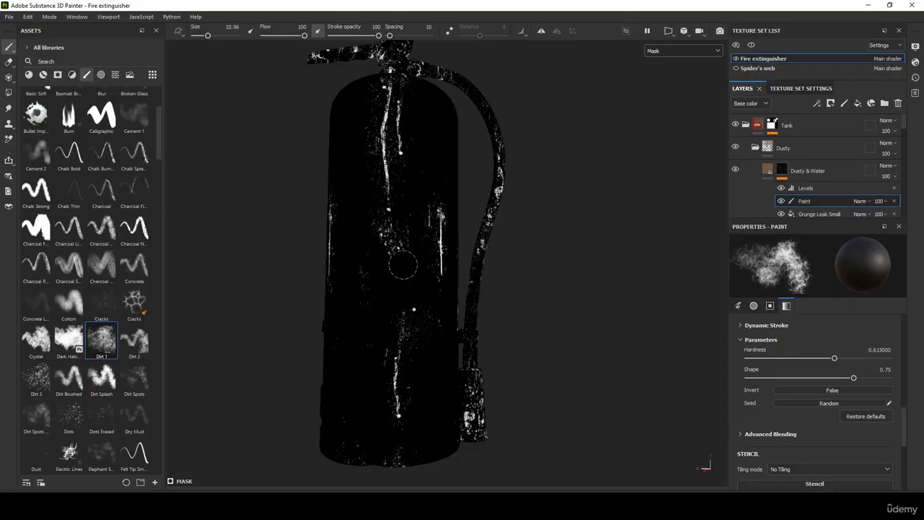
Paint out the leftover leak streaks around the middle of the tank's back, working around to the front.
left_click_drag(345, 283, 316, 203, "alt")
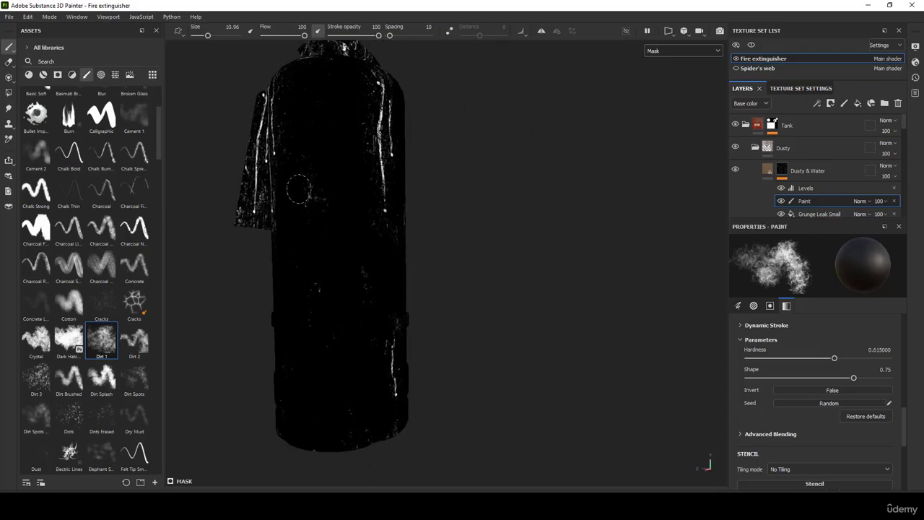
left_click_drag(433, 278, 351, 288, "alt")
right_click_drag(350, 289, 361, 317, "alt")
left_click_drag(346, 314, 258, 320, "alt")
left_click_drag(476, 343, 401, 364, "alt")
right_click_drag(404, 361, 412, 318, "alt")
left_click_drag(448, 351, 456, 383, "alt")
middle_click_drag(458, 416, 437, 272, "alt")
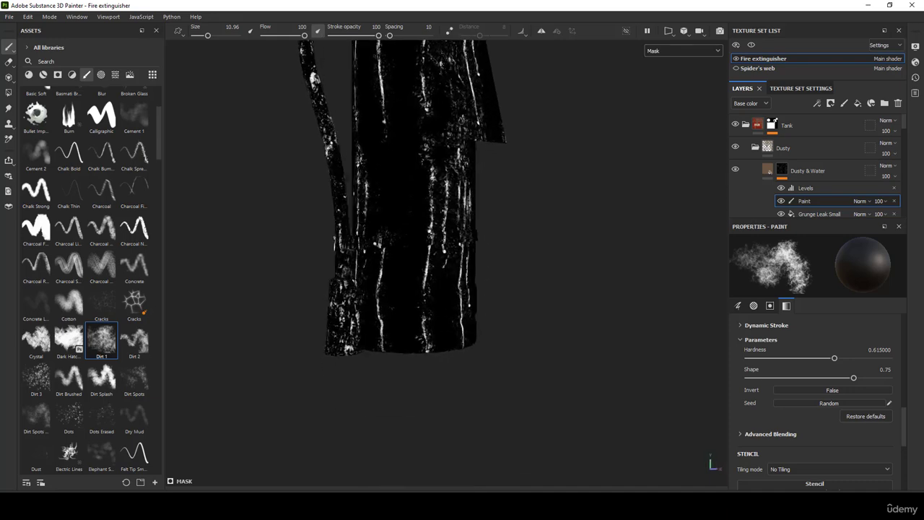
Paint out the vertical leak streak on the tank's lower body beside the hose nozzle, and check the mask around the front.
mouse_move(437, 275)
left_mouse_down("alt")
mouse_move(426, 277)
mouse_move(469, 285)
mouse_move(506, 307)
mouse_move(404, 285)
mouse_move(427, 283)
left_mouse_up("alt")
left_click_drag(462, 115, 361, 322, "alt")
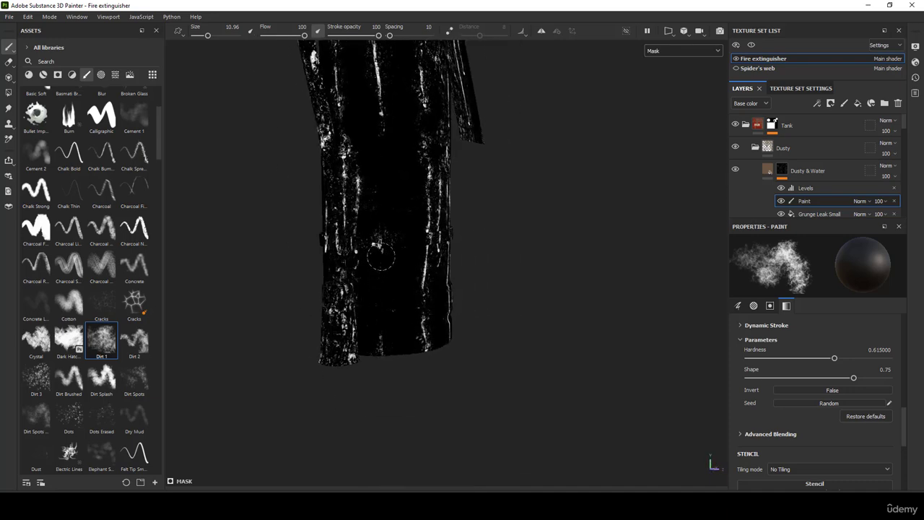
middle_click_drag(392, 372, 364, 471, "alt")
left_click_drag(364, 470, 432, 445, "alt")
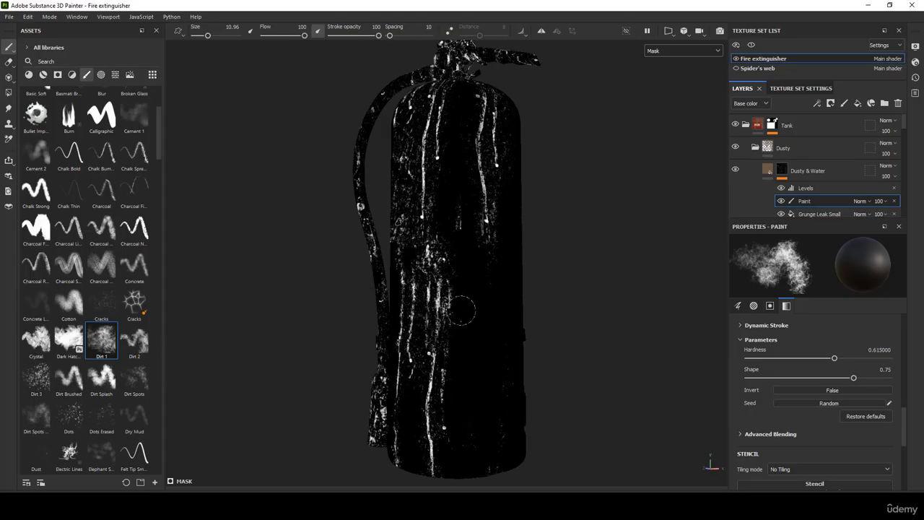
left_click_drag(454, 409, 513, 388, "alt")
scroll(484, 338, "up", 2)
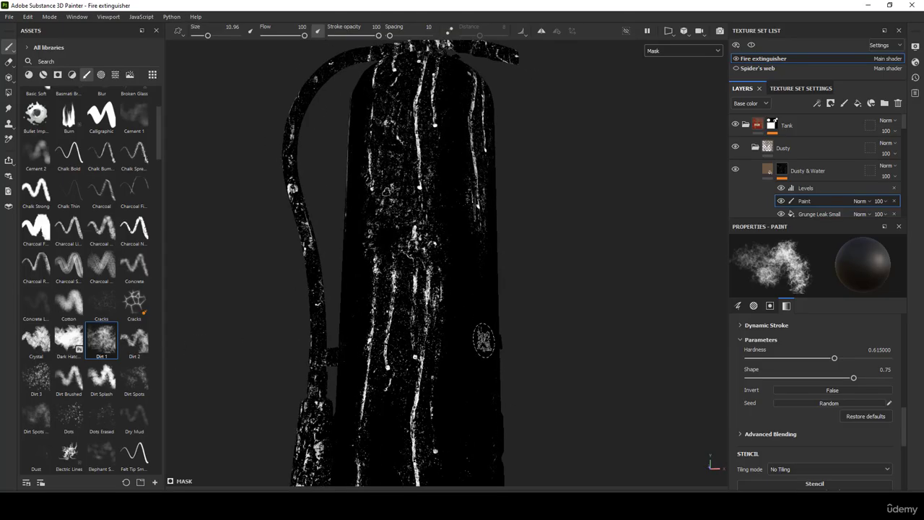
Examine the reduced leaks on every side of the tank in material view under different environment light angles.
key("m")
scroll(485, 336, "down", 5)
left_click_drag(484, 336, 530, 332, "alt")
right_click_drag(479, 366, 476, 412, "alt")
left_click_drag(477, 413, 537, 458, "alt")
mouse_move(614, 440)
left_mouse_down("alt")
mouse_move(562, 397)
mouse_move(465, 359)
mouse_move(501, 369)
left_mouse_up("alt")
right_click_drag(451, 358, 466, 332, "shift")
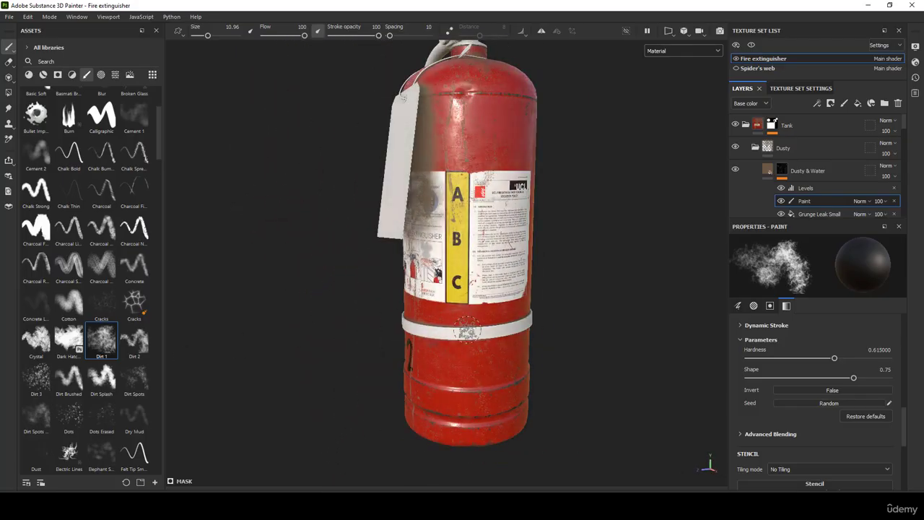
middle_click_drag(466, 332, 477, 424, "alt")
left_click_drag(476, 425, 599, 433, "alt")
middle_click_drag(441, 368, 514, 306, "alt")
left_click_drag(476, 306, 583, 297, "alt")
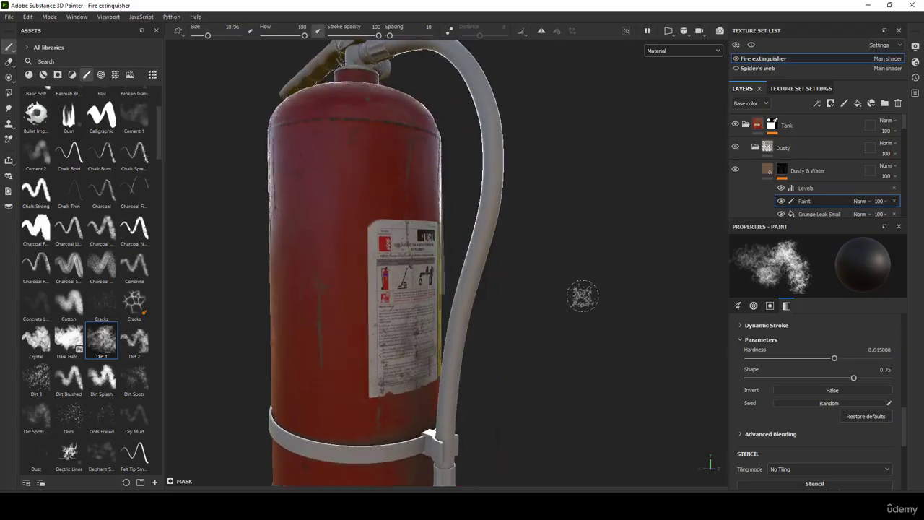
right_click_drag(583, 296, 491, 296, "shift")
scroll(380, 226, "down", 5)
left_click_drag(239, 189, 365, 155, "alt")
scroll(365, 155, "up", 3)
middle_click_drag(365, 155, 437, 146, "alt")
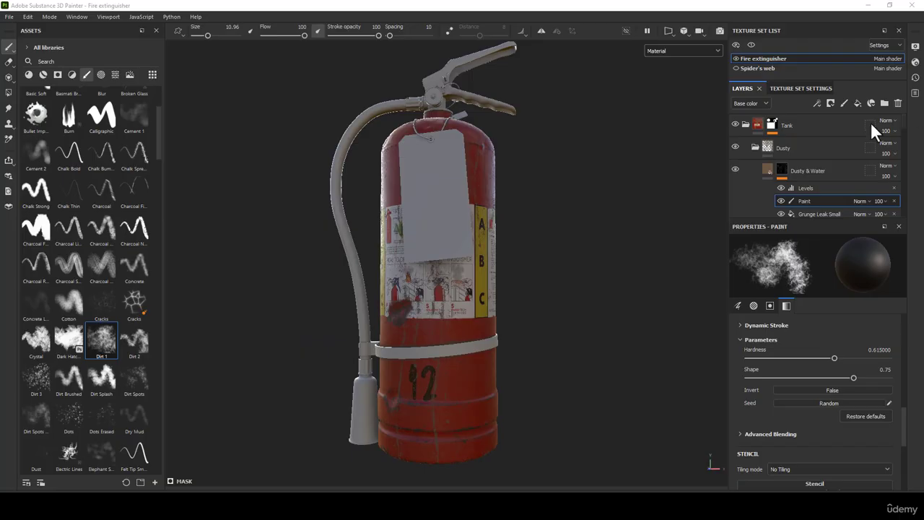
Open the Dusty & Water layer's fill properties and inspect its leaks around the label under rotated lighting.
left_click(771, 167)
scroll(429, 296, "up", 3)
middle_click_drag(429, 296, 442, 269, "alt")
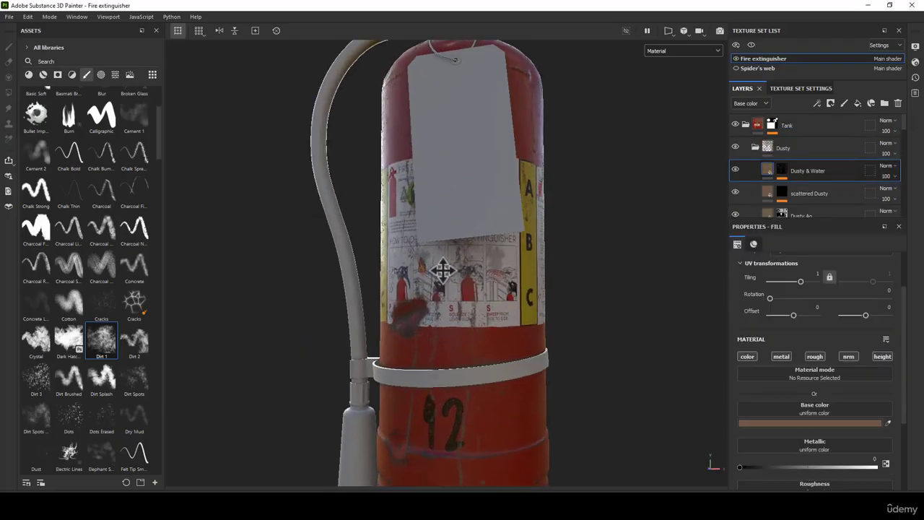
left_click_drag(442, 269, 569, 306, "alt")
right_click_drag(569, 306, 462, 309, "shift")
scroll(432, 179, "up", 3)
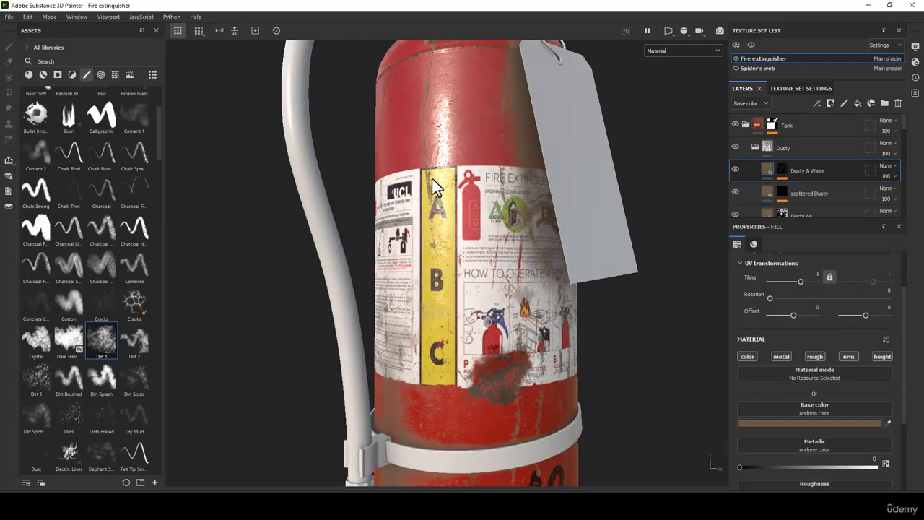
Show the Spider's web texture set and inspect its geometry beside the tank's upper part.
left_click(736, 69)
left_click_drag(431, 168, 400, 189, "alt")
middle_click_drag(400, 190, 415, 236, "alt")
scroll(443, 213, "up", 1)
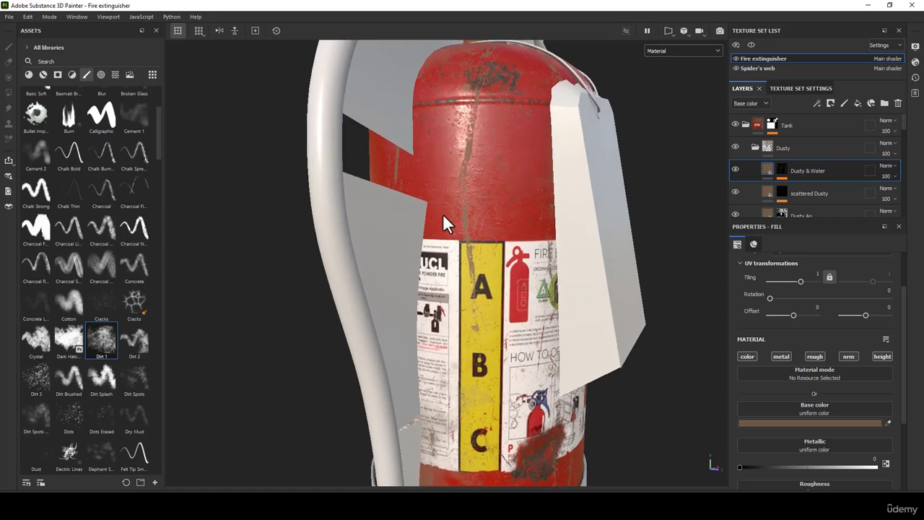
Add a fill layer above Dusty & Water, name it Dust Paint Spider, and give it a black mask.
left_click(857, 107)
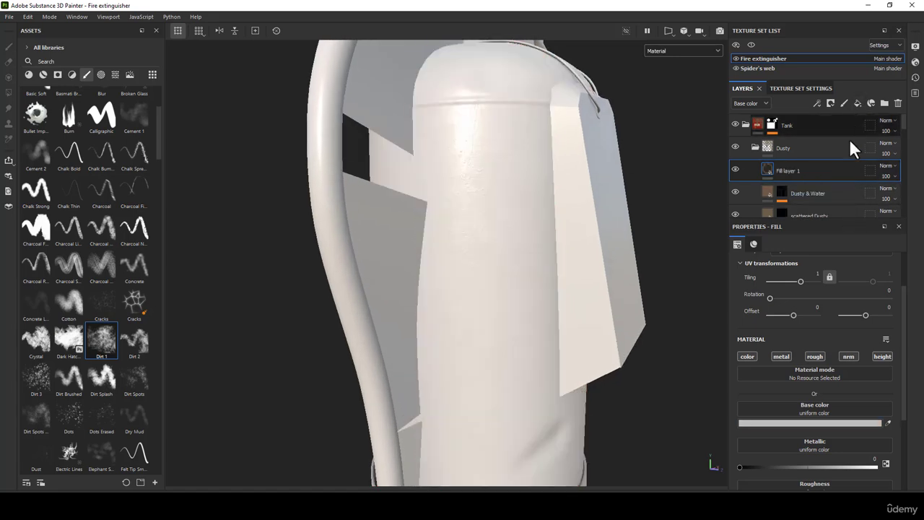
double_click(785, 168)
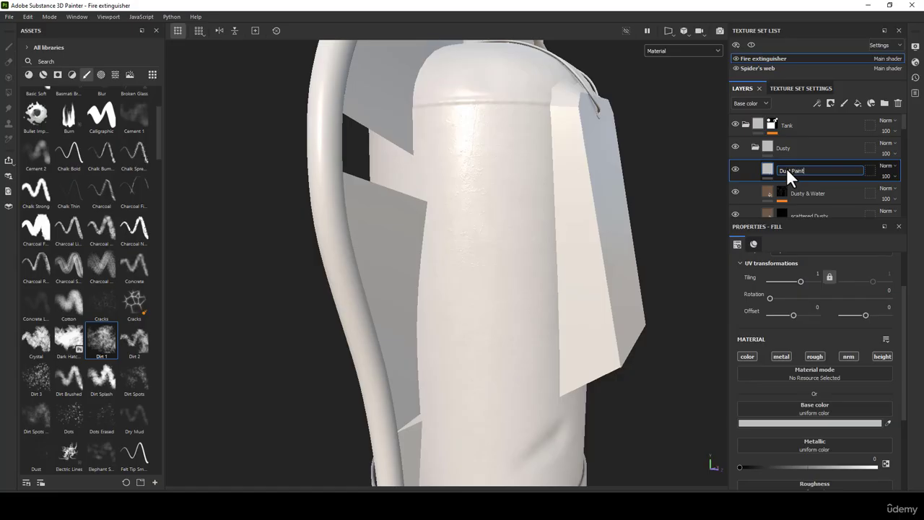
type("Dust Paint Spider")
key("Return")
right_click(769, 173)
key("Escape")
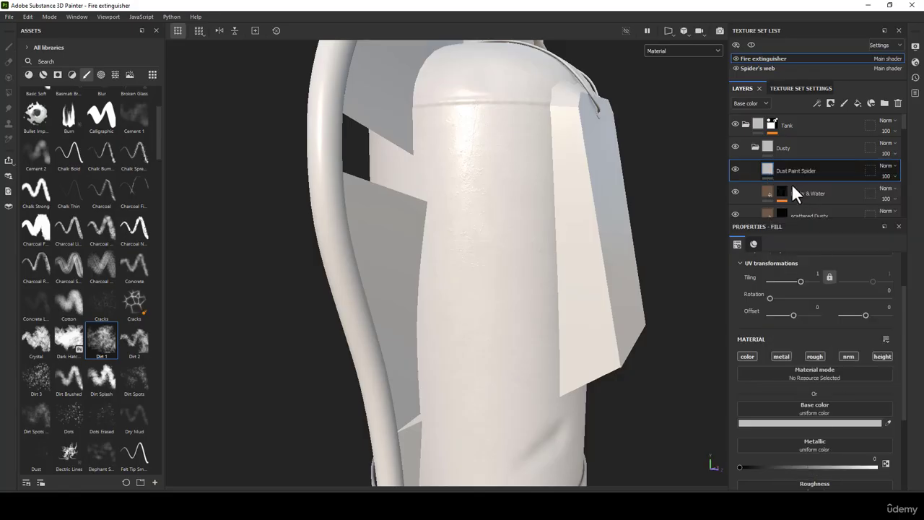
left_click(768, 168)
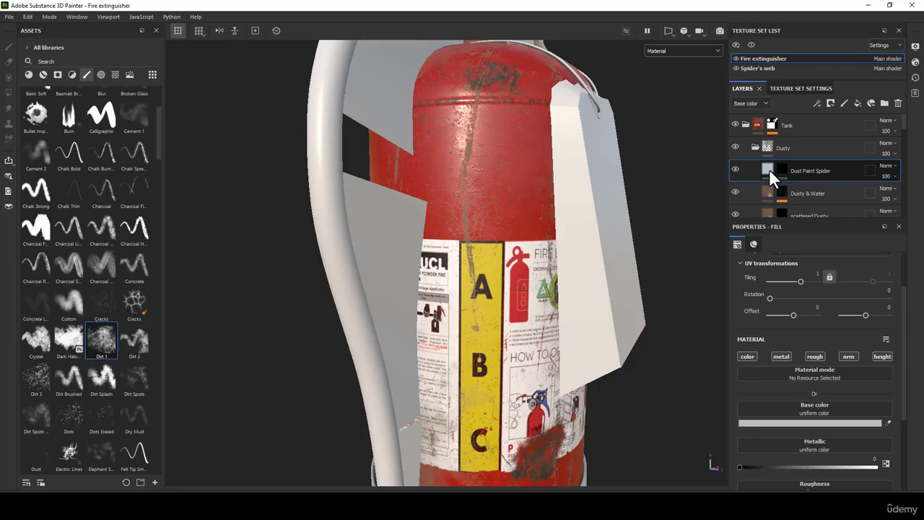
mouse_move(768, 170)
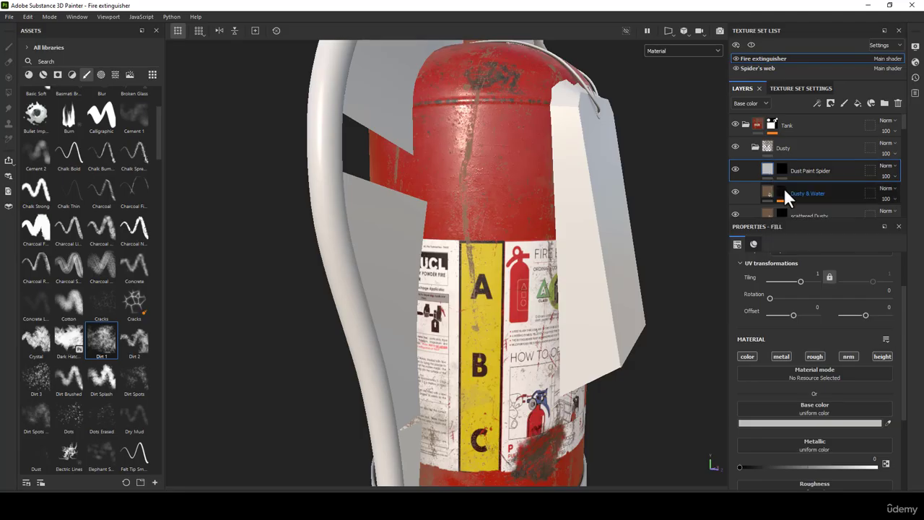
Duplicate the Dusty & Water layer inside the Dusty folder.
left_click(811, 193)
right_click(811, 193)
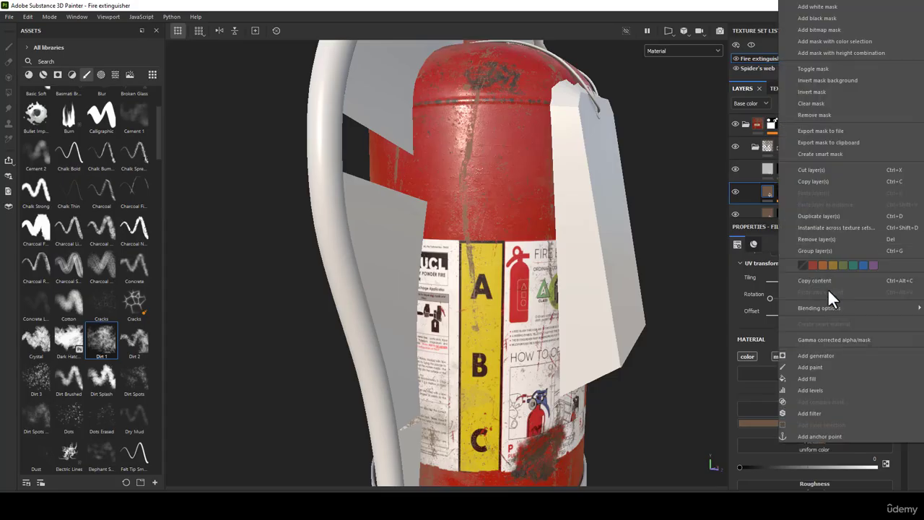
left_click(810, 216)
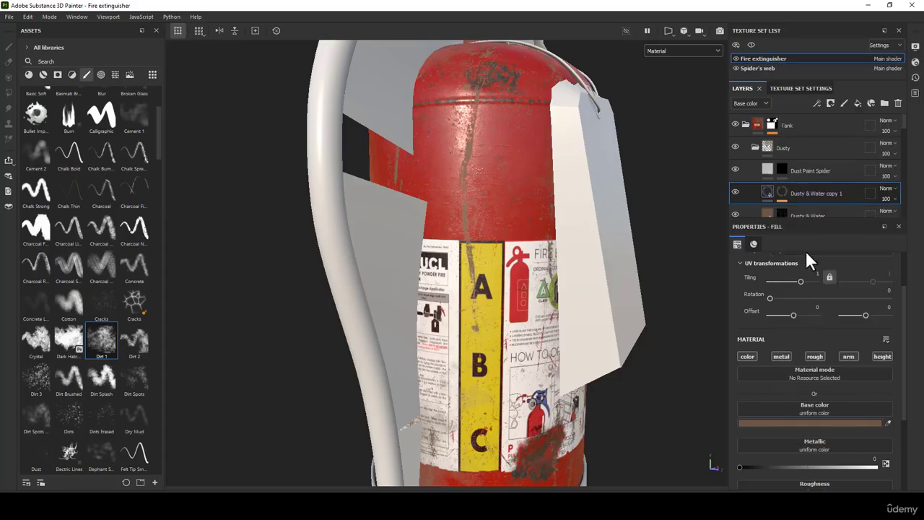
left_click_drag(693, 249, 485, 228, "alt")
middle_click_drag(498, 274, 458, 128, "alt")
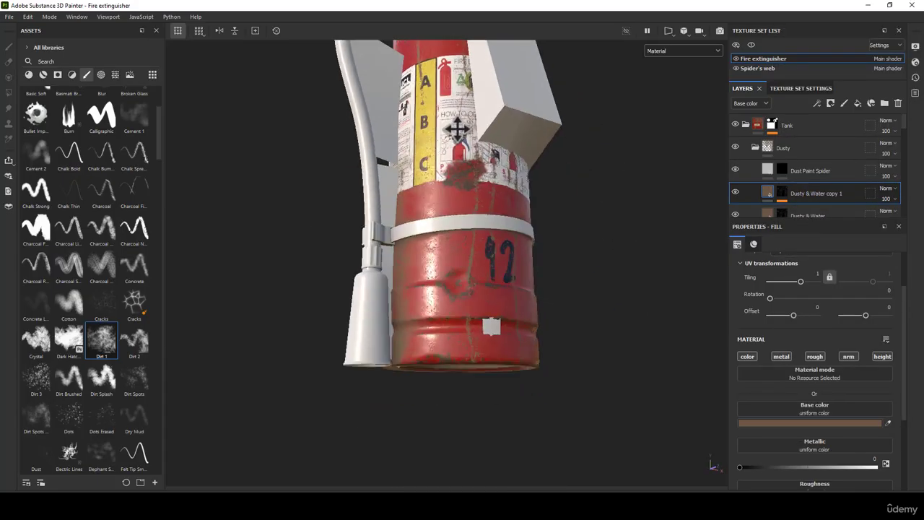
scroll(497, 329, "up", 3)
mouse_move(497, 329)
left_mouse_down("alt")
mouse_move(483, 329)
mouse_move(502, 332)
left_mouse_up("alt")
right_click_drag(501, 336, 530, 260, "alt")
middle_click_drag(519, 148, 541, 316, "alt")
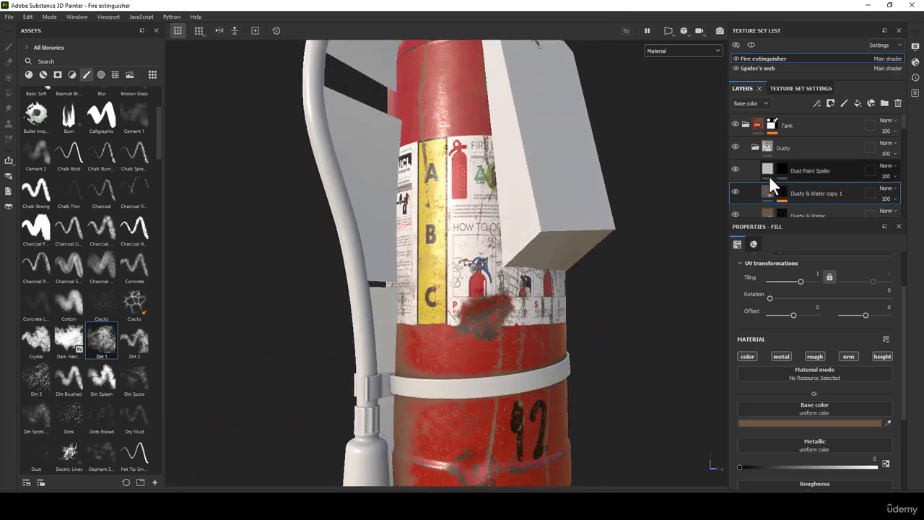
Move the name Dust Paint Spider from the plain fill layer to the Dusty & Water copy, and hide the fill layer.
double_click(809, 170)
key("ctrl+c")
right_click(811, 172)
left_click(825, 196)
key("Return")
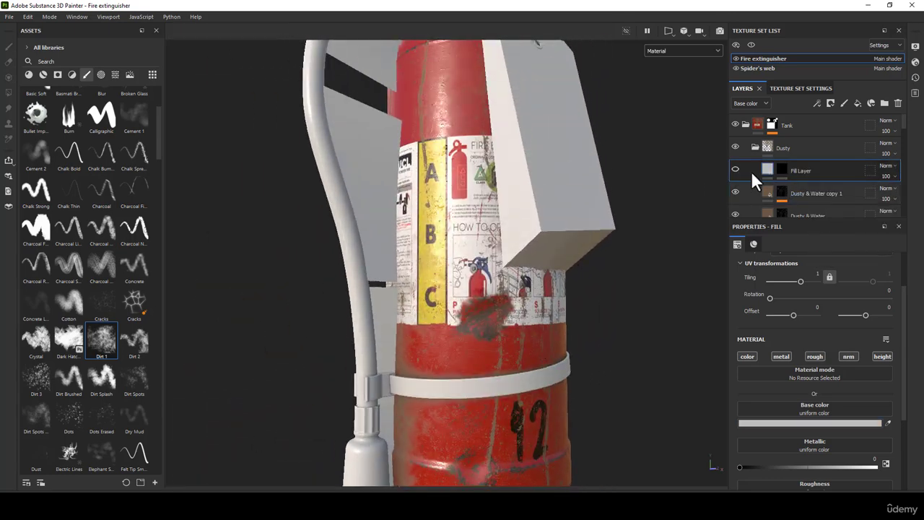
double_click(815, 192)
right_click(818, 192)
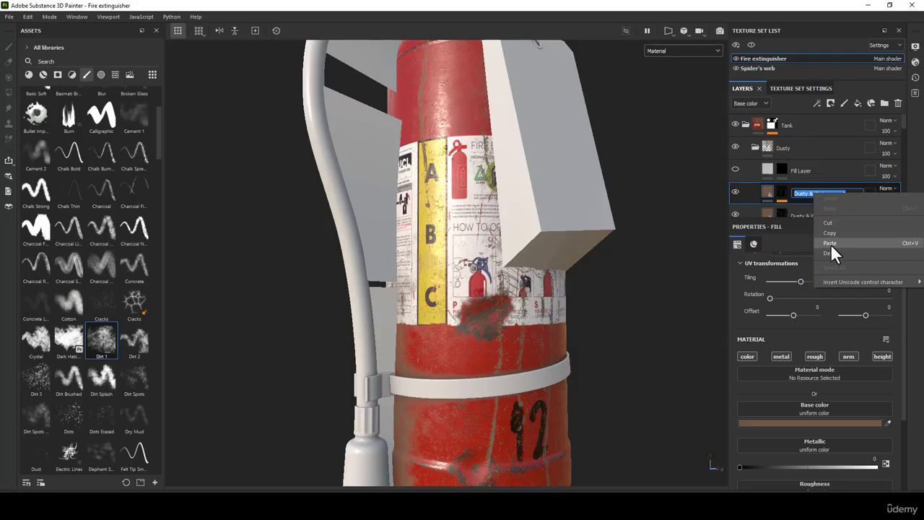
left_click(830, 243)
Replace the Dust Paint Spider layer's mask with a black mask and add a paint effect to it.
left_click(783, 190)
right_click(782, 188)
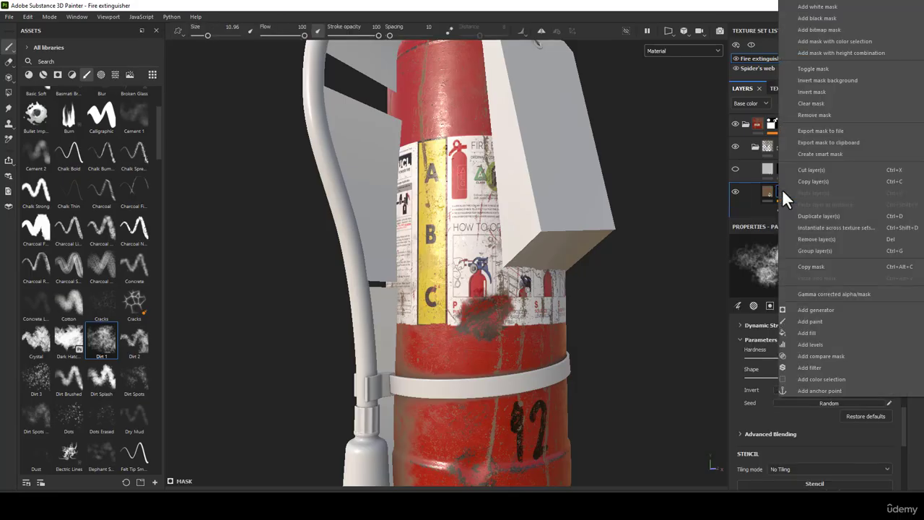
left_click(824, 18)
right_click(781, 189)
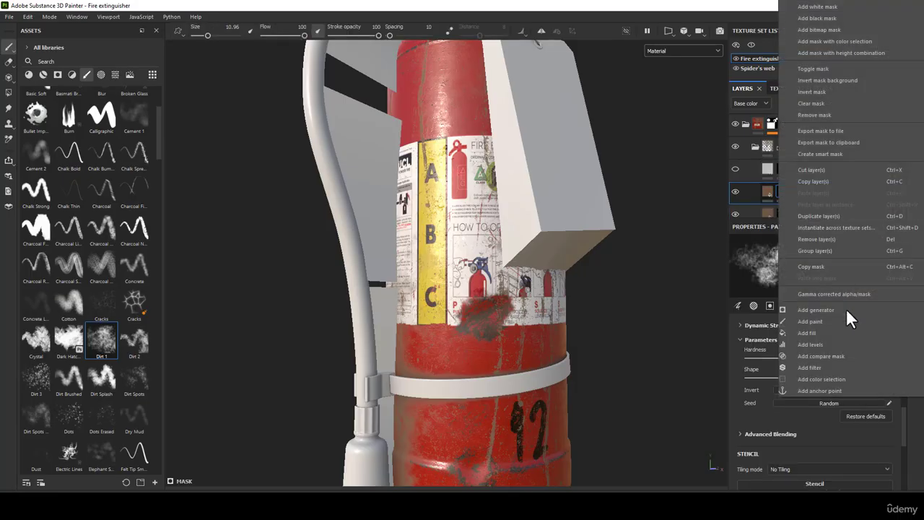
left_click(809, 321)
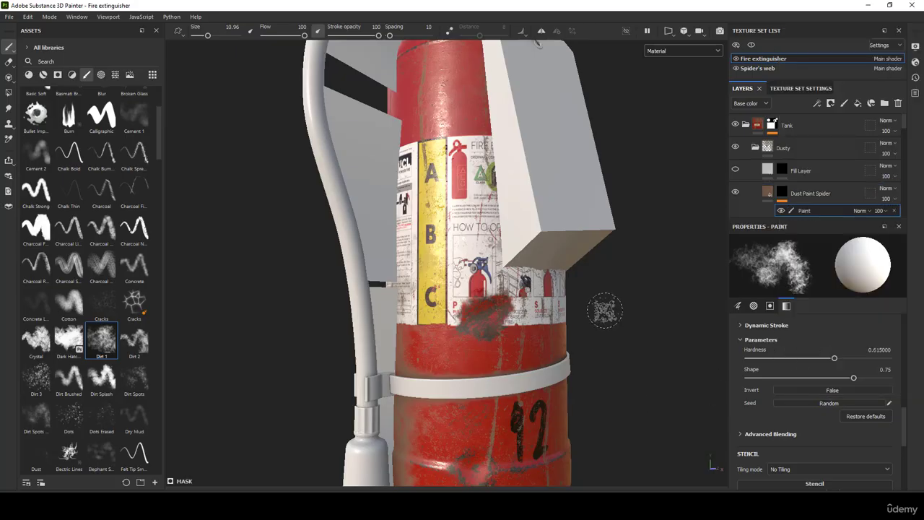
Reduce the brush size to 2.58 and paint dust where the web meets the label's hose-side edge, down to the strap.
scroll(605, 312, "up", 5)
left_click_drag(411, 170, 439, 178, "alt")
right_click_drag(439, 177, 405, 178, "ctrl")
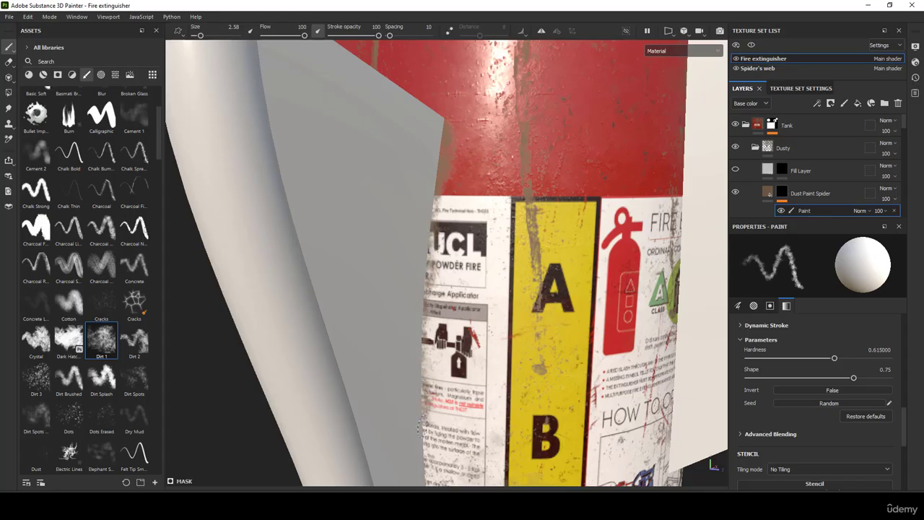
middle_click_drag(424, 348, 427, 321, "alt")
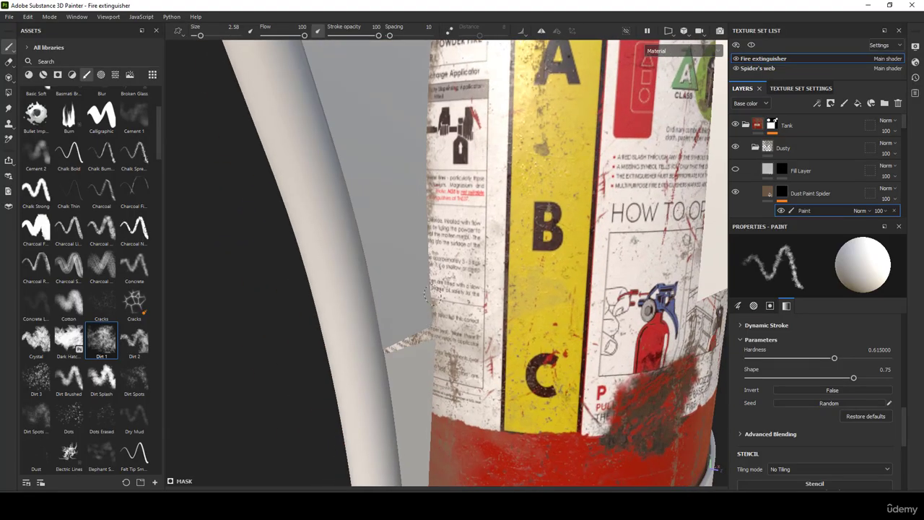
middle_click_drag(414, 234, 464, 191, "alt")
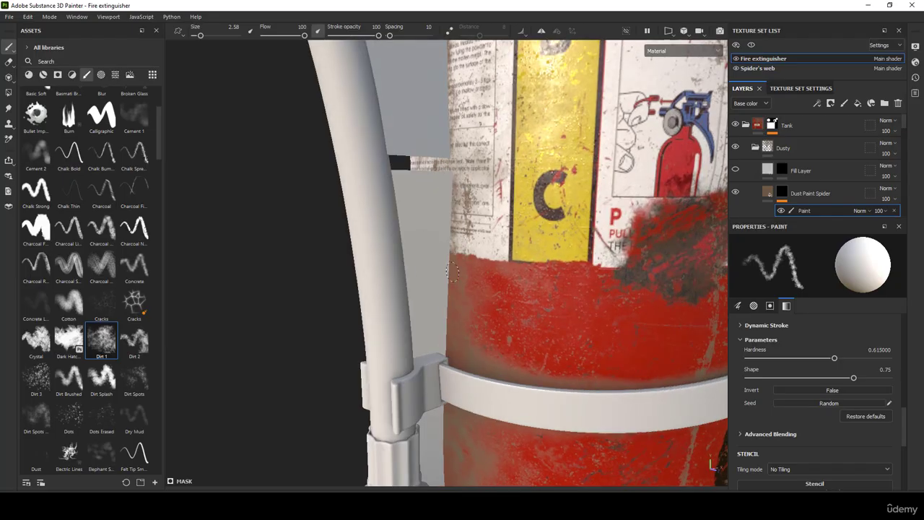
middle_click_drag(448, 361, 490, 288, "alt")
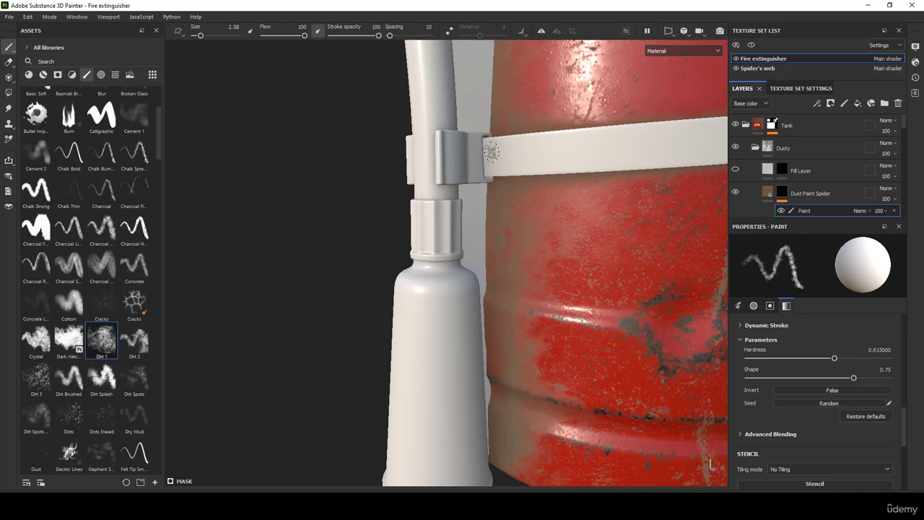
Paint dust along the web edges beside the upper label and up over the tank's hose-side shoulder.
left_click_drag(491, 152, 548, 55, "alt")
mouse_move(457, 303)
middle_mouse_down()
mouse_move(437, 340)
mouse_move(452, 179)
mouse_move(433, 145)
mouse_move(440, 231)
middle_mouse_up()
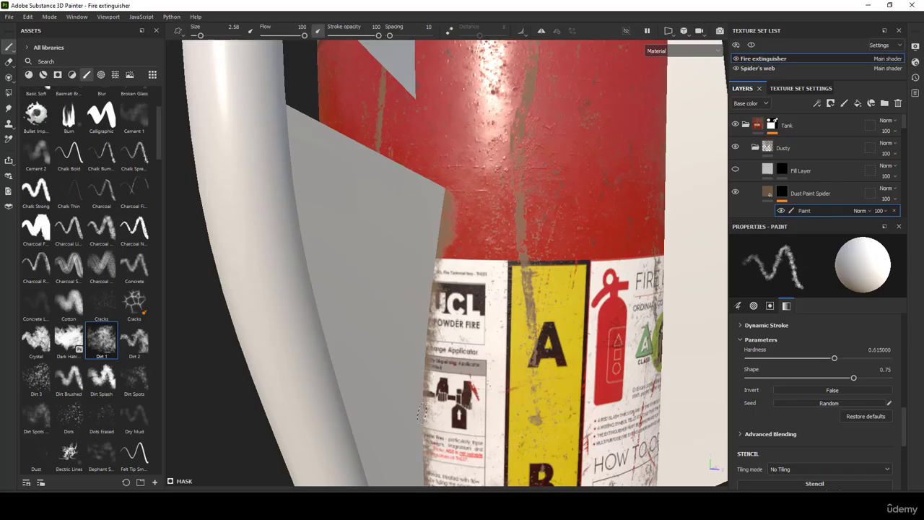
mouse_move(425, 447)
left_mouse_down("alt")
mouse_move(469, 227)
mouse_move(434, 288)
left_mouse_up("alt")
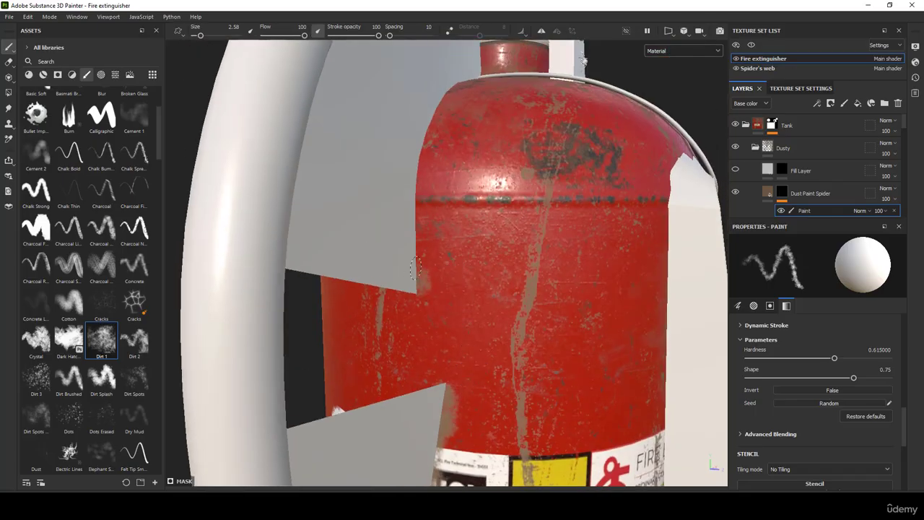
middle_click_drag(429, 107, 445, 171)
left_click_drag(445, 172, 402, 283, "alt")
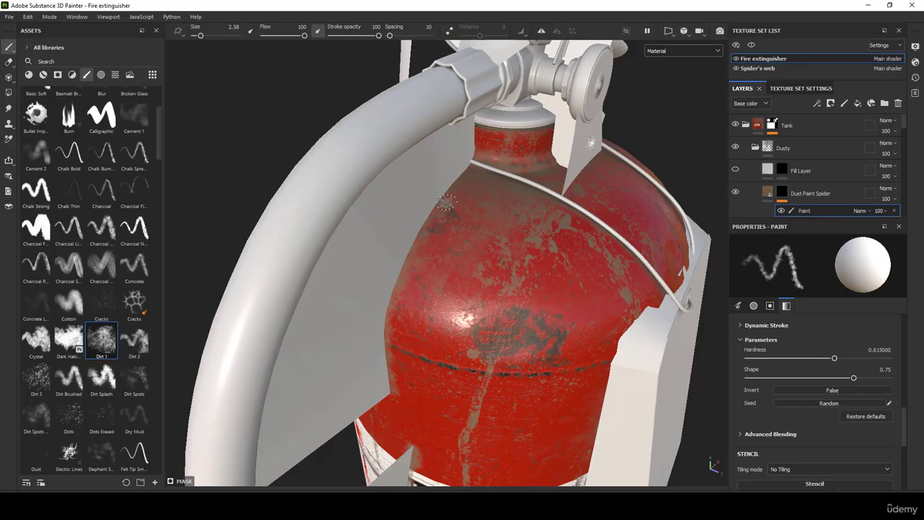
Paint dust around the web pieces by the tank's neck and along the web edge on the far side of the dome.
mouse_move(380, 352)
left_mouse_down("alt")
mouse_move(507, 270)
mouse_move(440, 289)
left_mouse_up("alt")
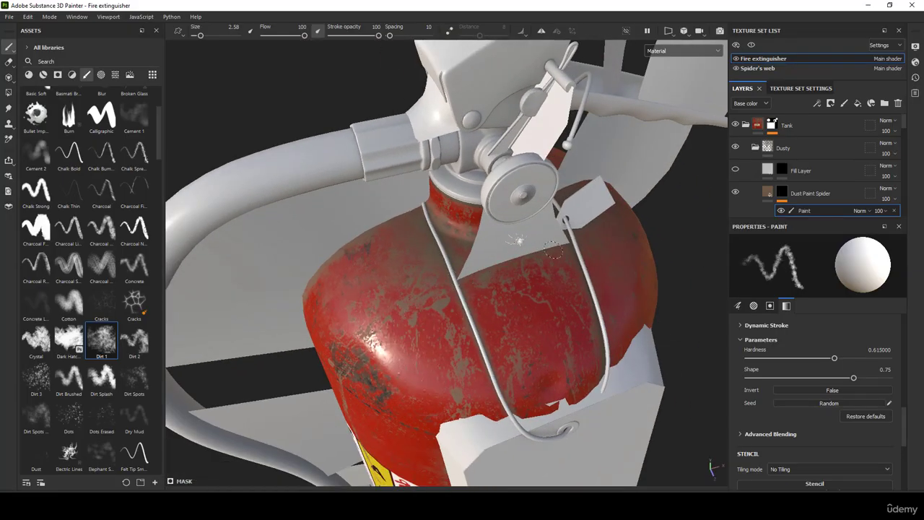
left_click_drag(474, 258, 455, 304, "alt")
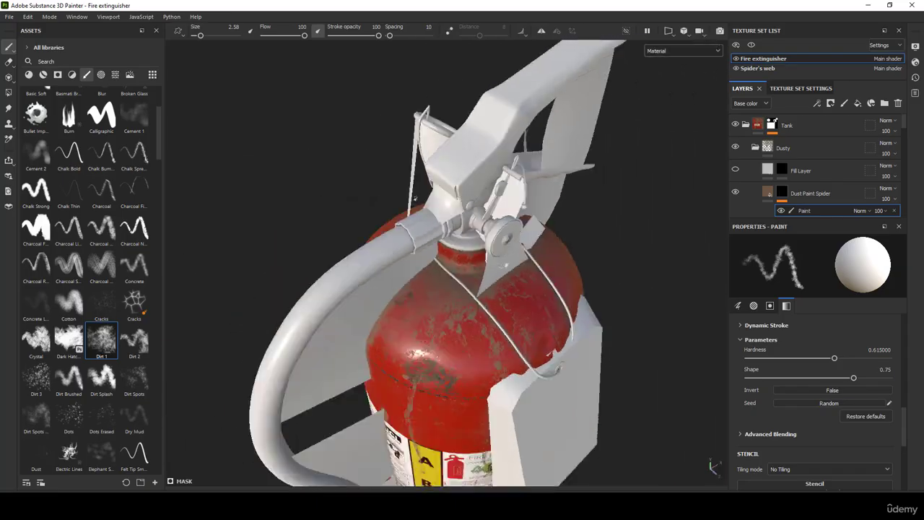
left_click_drag(414, 198, 462, 260, "alt")
right_click_drag(462, 259, 452, 285, "alt")
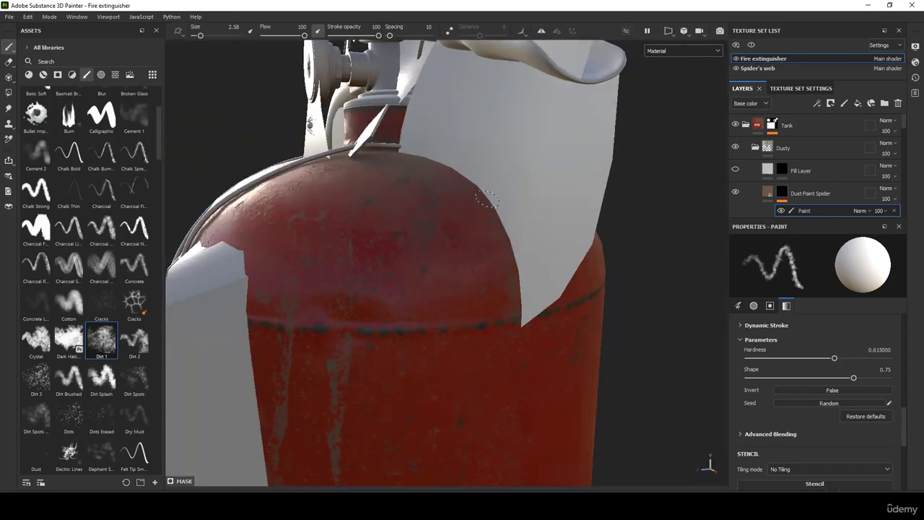
left_click_drag(486, 199, 475, 203, "alt")
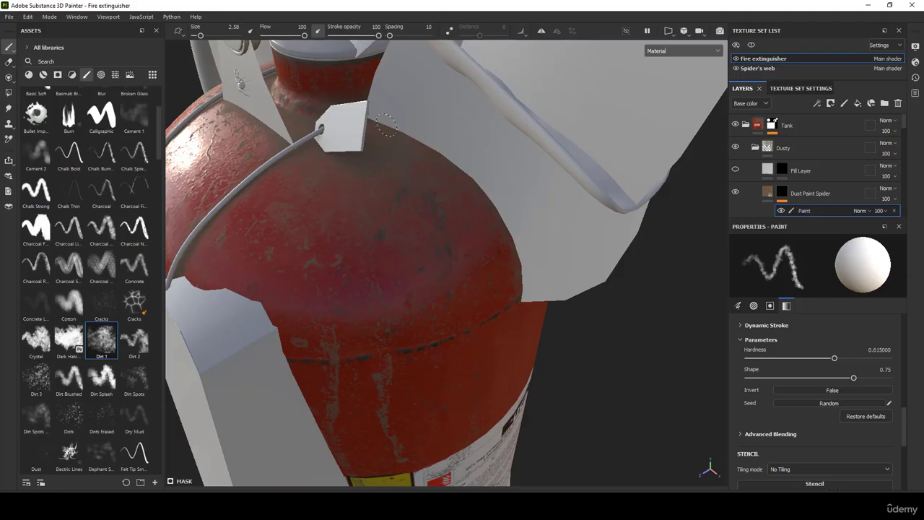
Paint dust around the base of the curved web piece resting on the tank's shoulder.
scroll(468, 239, "down", 5)
middle_click_drag(469, 240, 505, 115, "alt")
left_click_drag(498, 145, 551, 191, "alt")
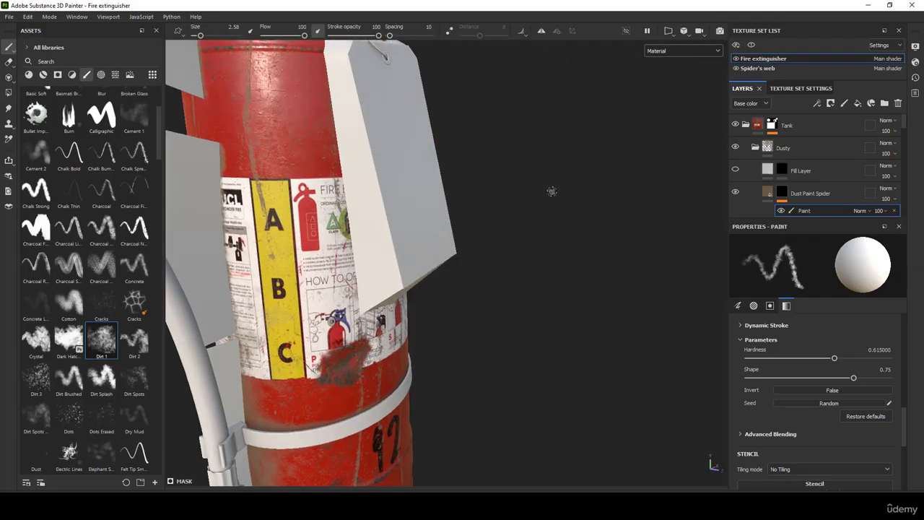
middle_click_drag(462, 210, 578, 325, "alt")
scroll(538, 316, "down", 3)
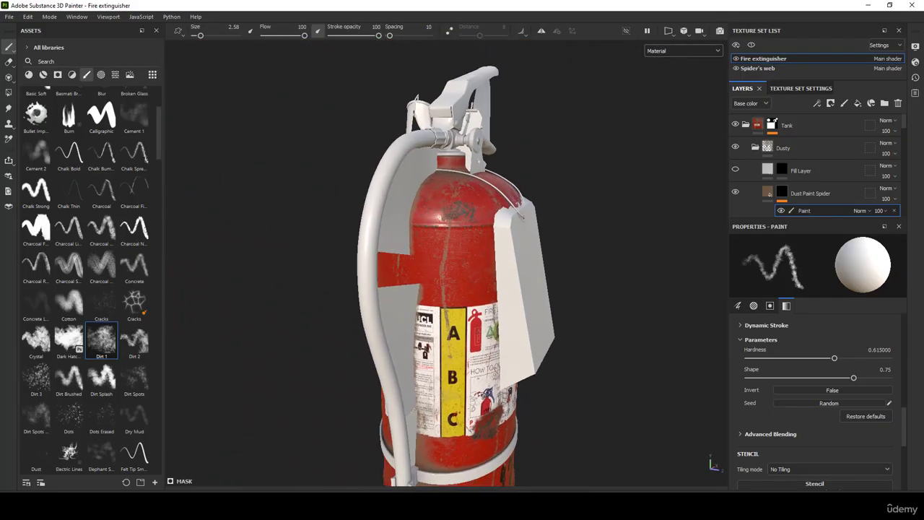
left_click_drag(267, 282, 390, 329, "alt")
scroll(387, 343, "up", 5)
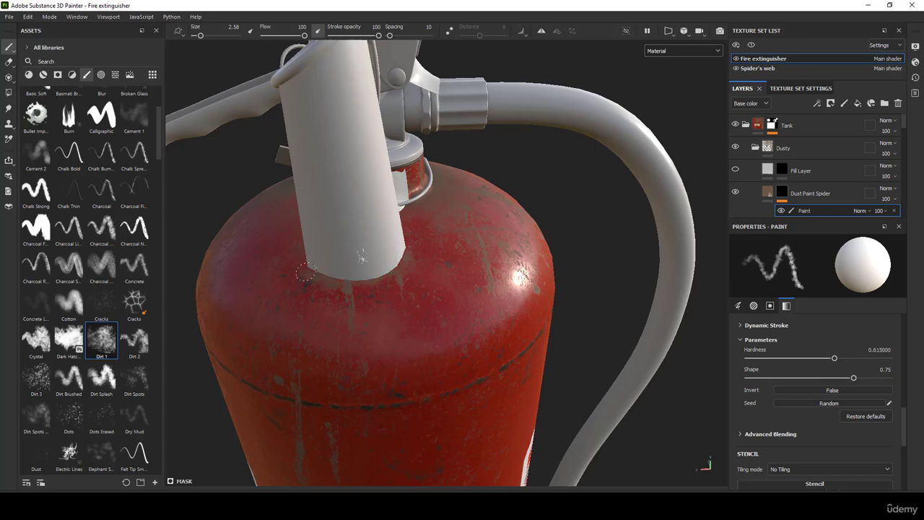
Examine the painted web dust around the hose, label and lower body of the tank from several distances.
scroll(349, 264, "down", 5)
left_click_drag(353, 265, 152, 293, "alt")
middle_click_drag(463, 309, 408, 159, "alt")
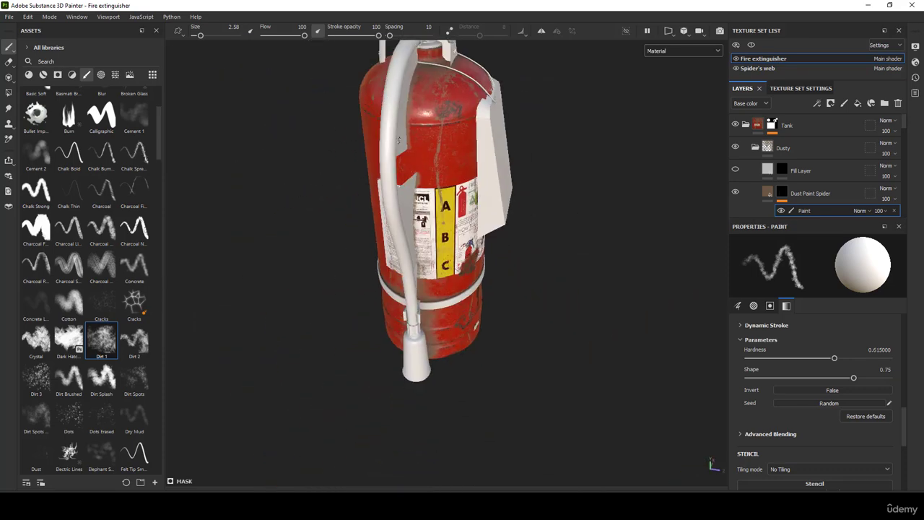
left_click_drag(398, 140, 339, 86, "alt")
middle_click_drag(406, 276, 409, 200, "alt")
left_click_drag(409, 199, 402, 168, "alt")
scroll(478, 309, "up", 4)
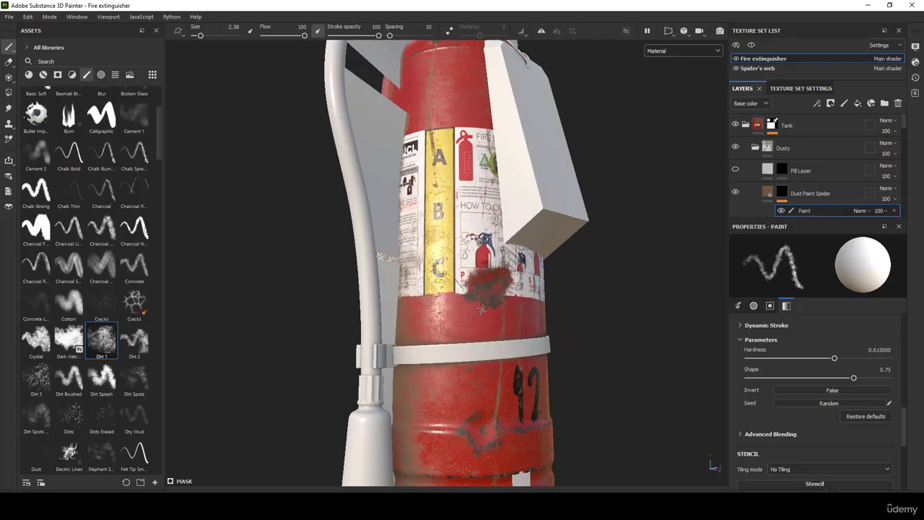
scroll(480, 309, "up", 3)
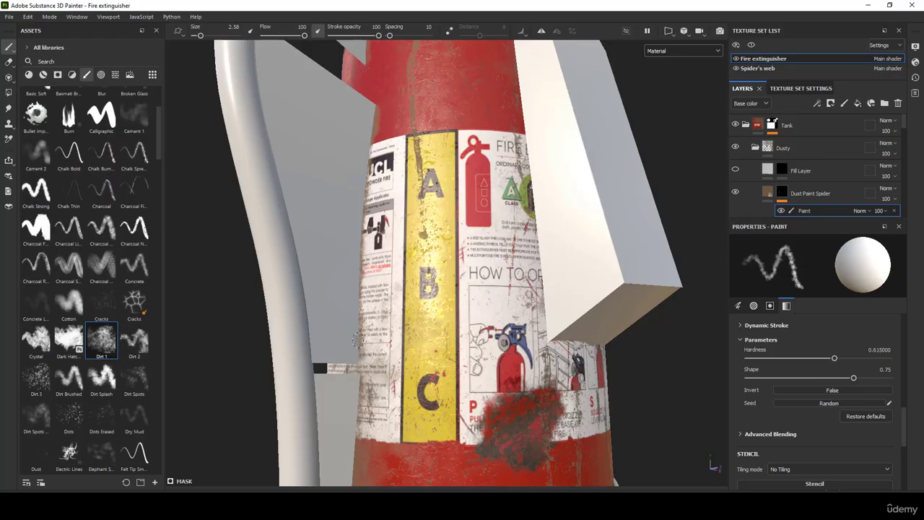
scroll(365, 264, "down", 6)
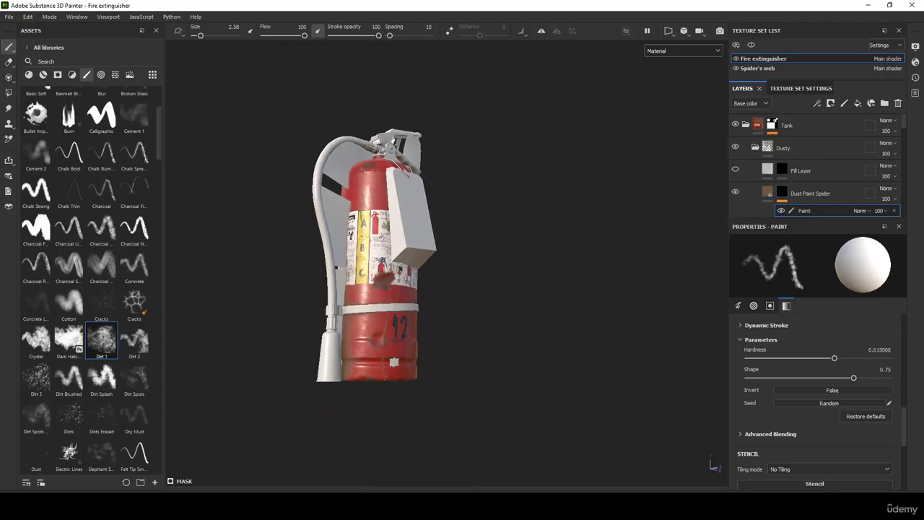
left_click_drag(386, 270, 347, 271, "alt")
Select the hidden plain fill layer above Dust Paint Spider and make it visible.
left_click(767, 191)
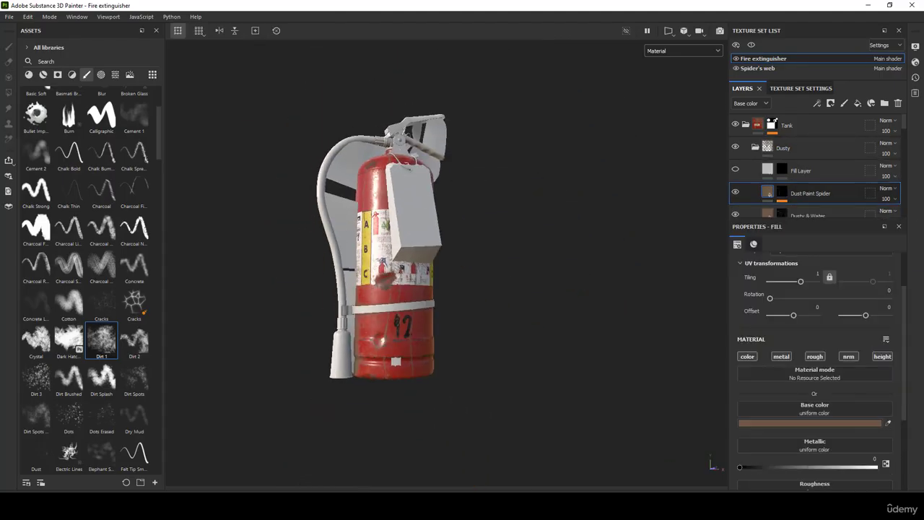
left_click(765, 169)
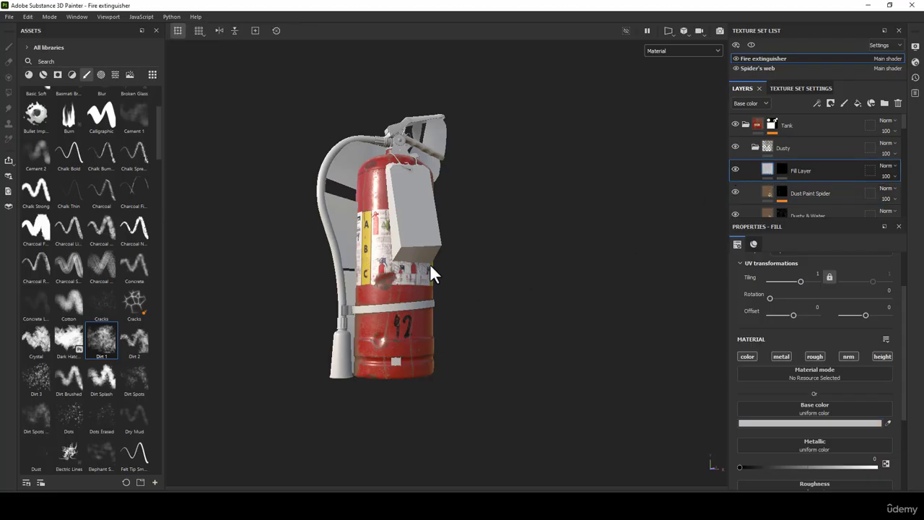
scroll(430, 263, "up", 10)
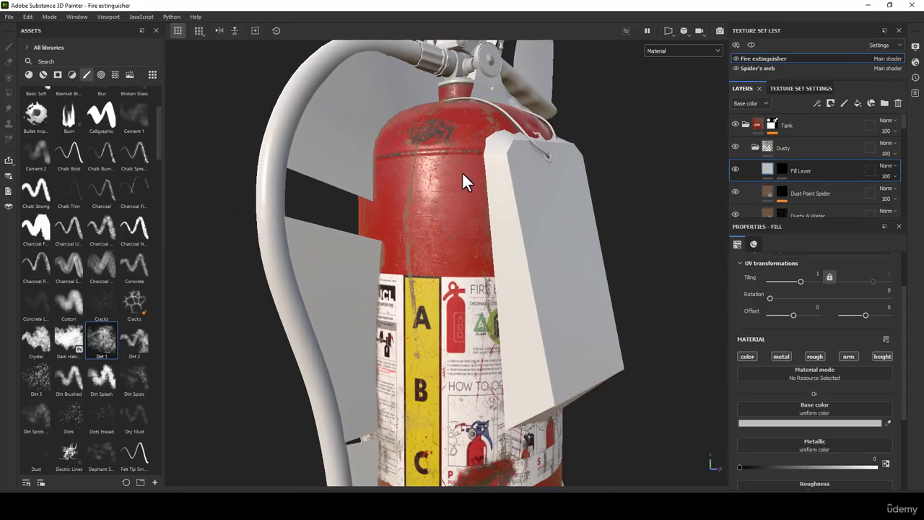
Rename the fill layer above Dust Paint Spider as "Roughness Scratch".
scroll(463, 173, "down", 5)
scroll(457, 205, "up", 4)
mouse_move(457, 205)
left_mouse_down("alt")
mouse_move(457, 220)
mouse_move(446, 205)
mouse_move(457, 191)
left_mouse_up("alt")
scroll(457, 191, "down", 7)
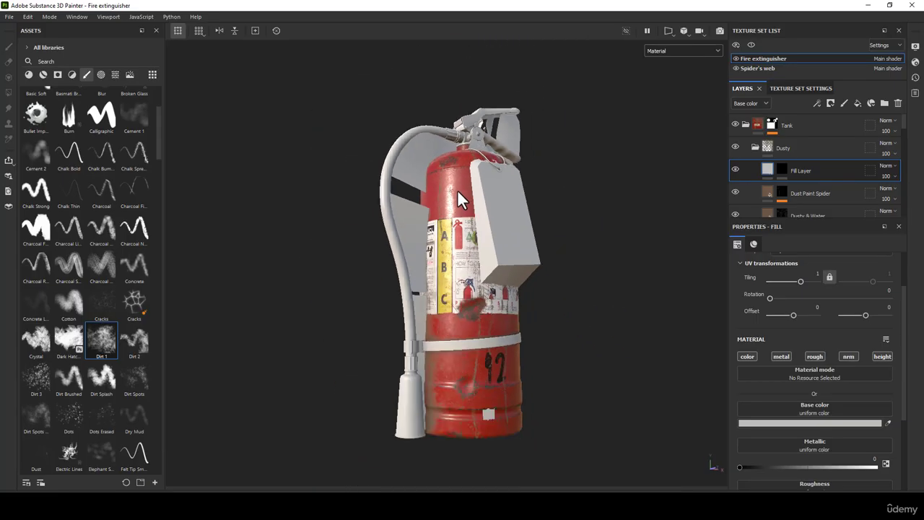
double_click(805, 171)
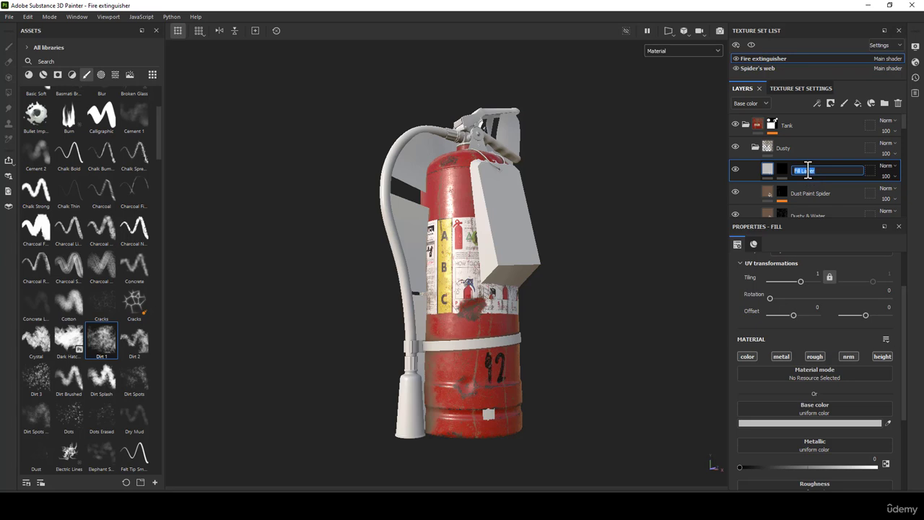
type("Roughness Scratch")
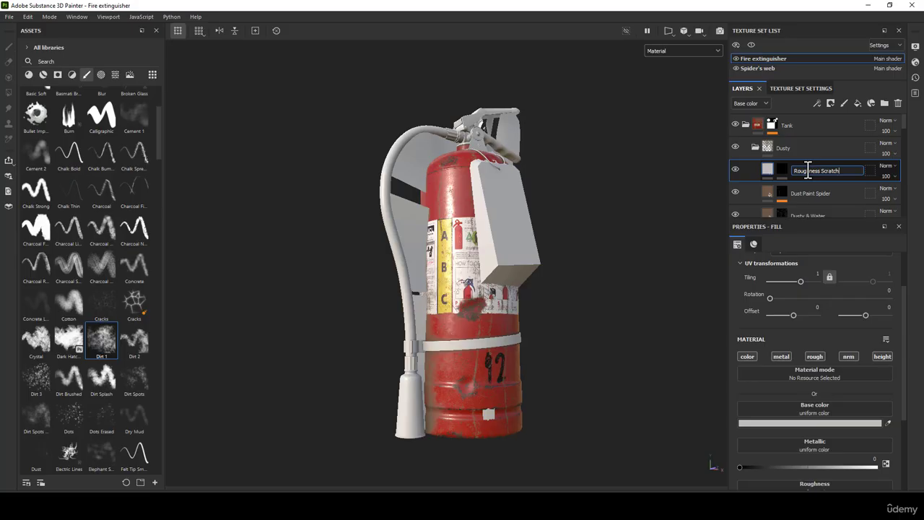
Turn off the color, metal, normal and height channels of the Roughness Scratch layer, keeping only roughness.
left_click(766, 170)
left_click(747, 356)
left_click(781, 356)
left_click(848, 355)
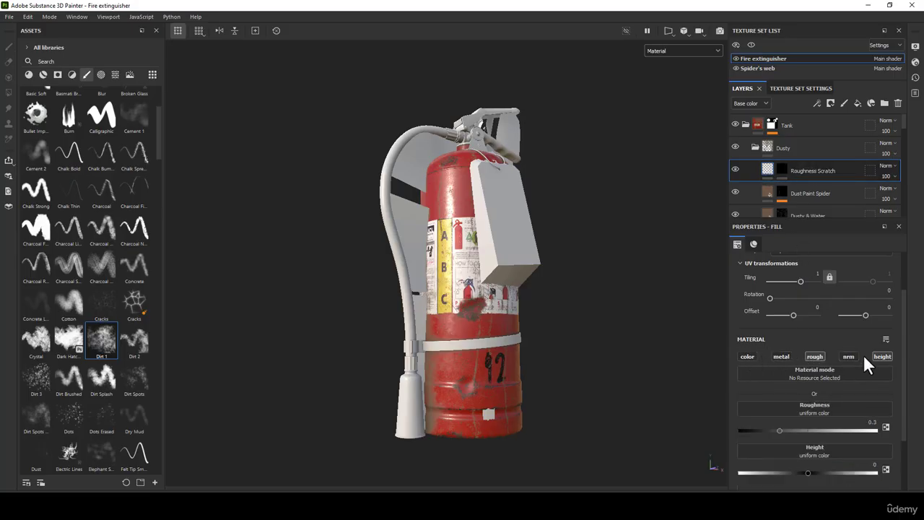
left_click(882, 356)
Add a fill effect to the black mask of the Roughness Scratch layer.
left_click(781, 168)
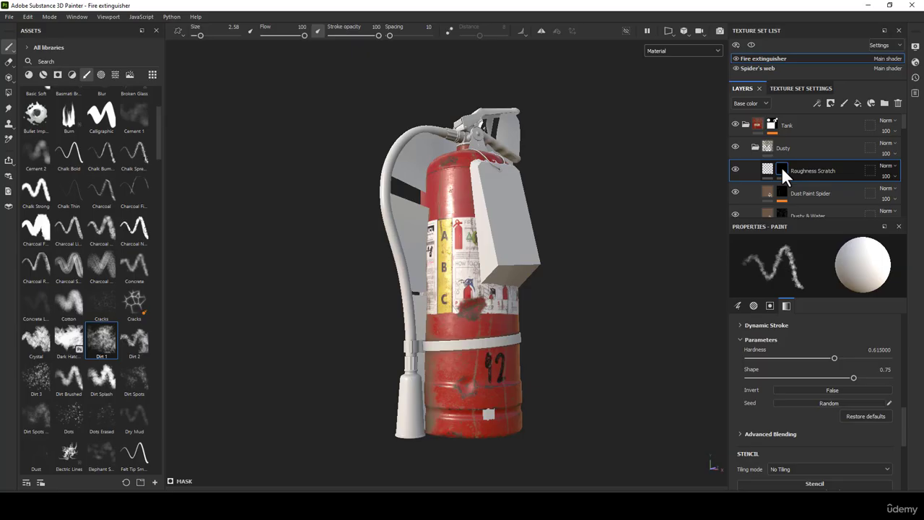
right_click(782, 169)
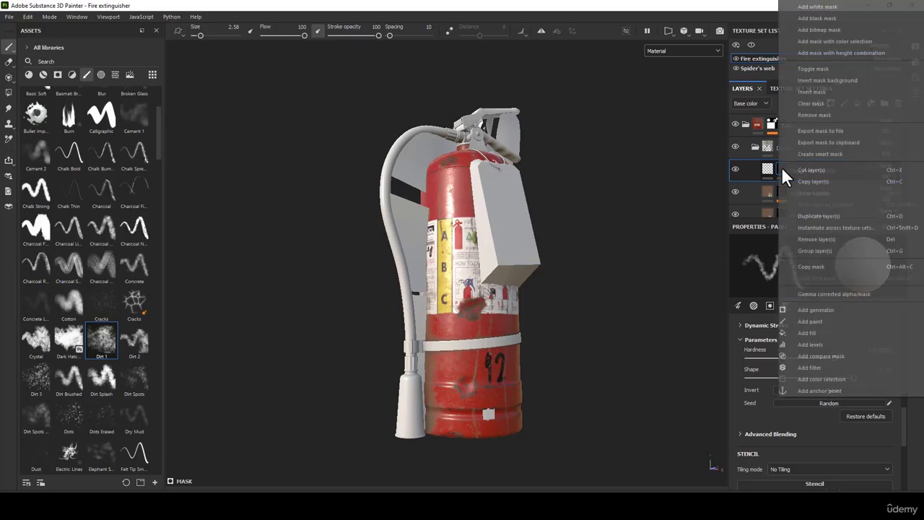
left_click(810, 332)
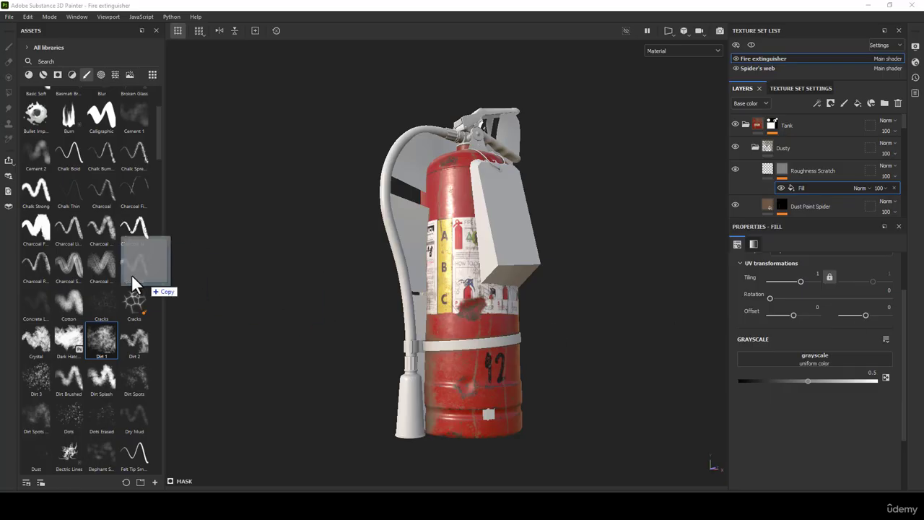
Import vdekee2c_4K_Roughness.jpg as an alpha and assign it to the grayscale input of the mask's fill.
left_click_drag(132, 274, 118, 256)
left_click(584, 158)
left_click(600, 166)
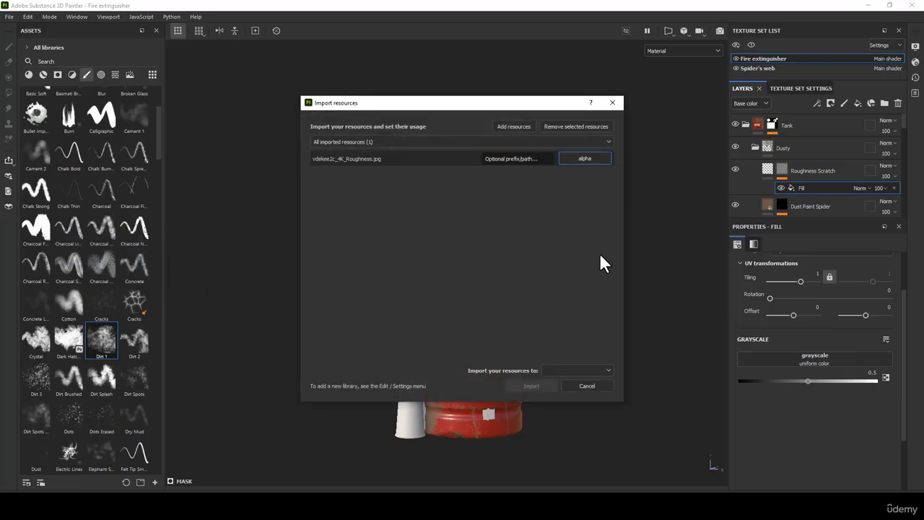
left_click(568, 372)
left_click(559, 390)
left_click(532, 386)
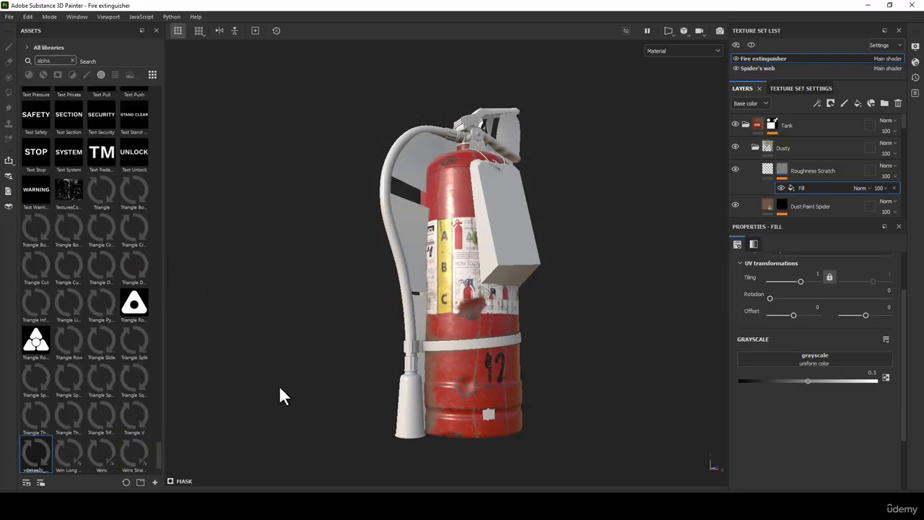
left_click_drag(36, 443, 795, 360)
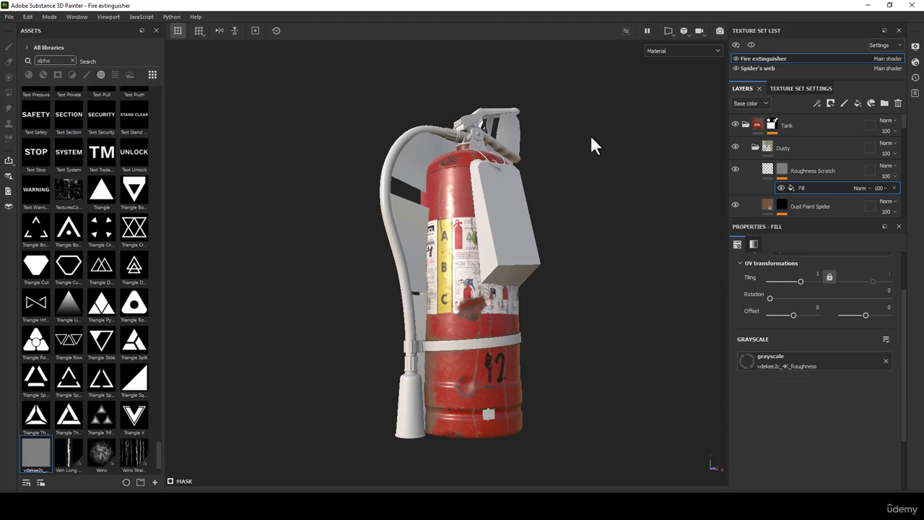
Display only the mask on the model and examine the scratch pattern across the tank.
left_click(670, 49)
left_click(666, 148)
scroll(505, 273, "up", 5)
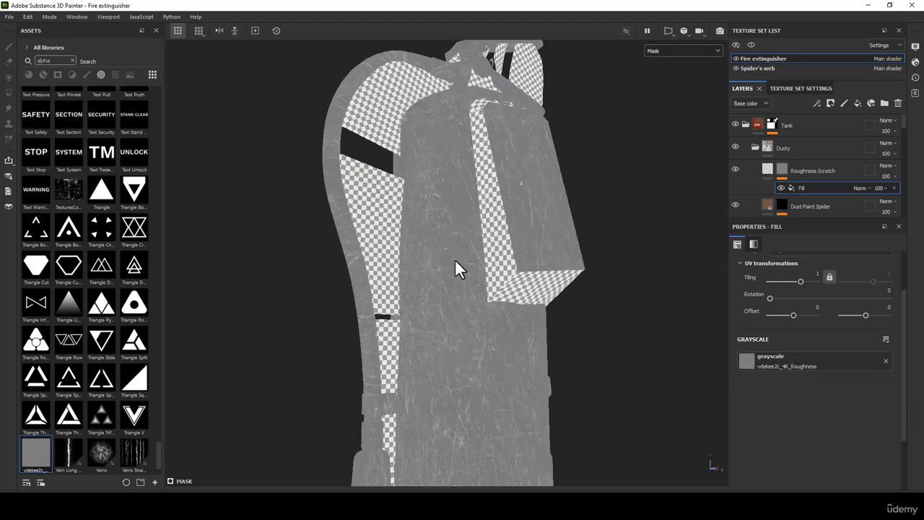
middle_click_drag(441, 307, 459, 199, "alt")
right_click_drag(472, 207, 484, 256, "alt")
middle_click_drag(483, 256, 475, 213, "alt")
left_click_drag(471, 264, 464, 235, "alt")
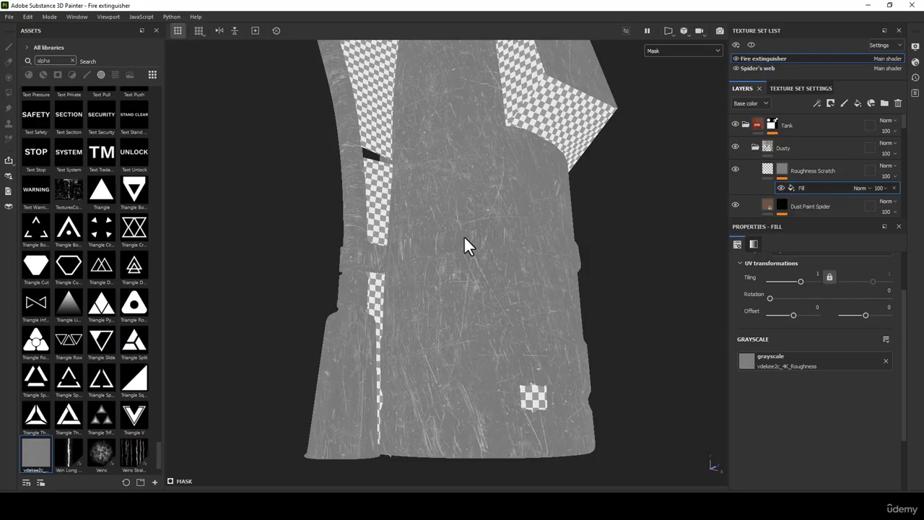
Set the mask fill's tiling to 2 and its projection to Tri-planar projection.
scroll(872, 369, "up", 2)
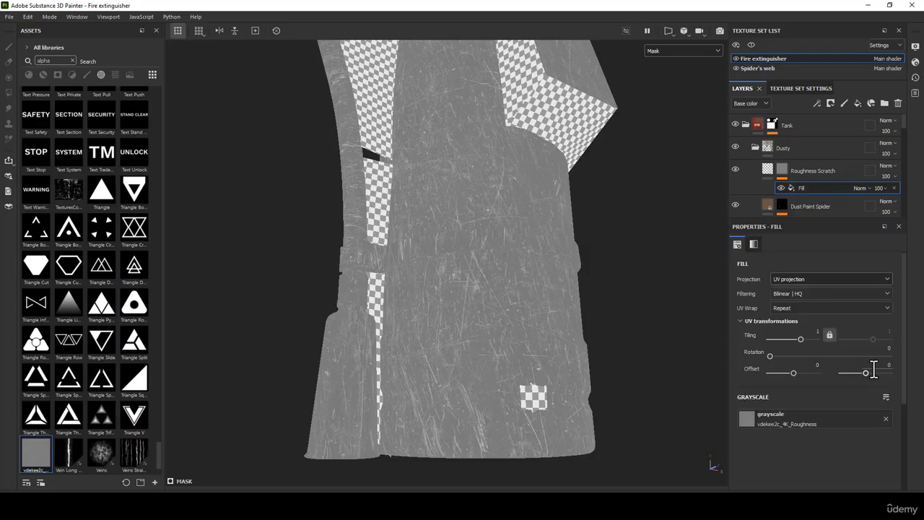
left_click_drag(821, 332, 815, 331)
type("2")
key("Return")
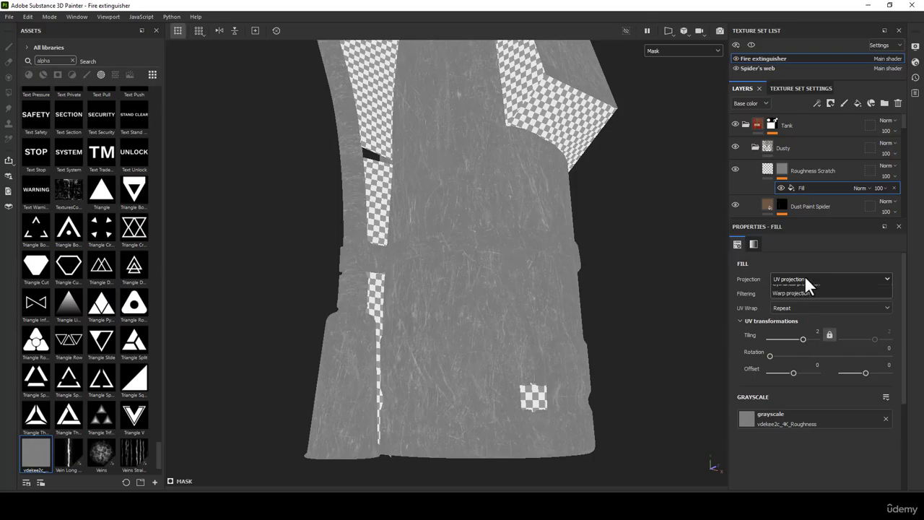
left_click(804, 277)
left_click(778, 309)
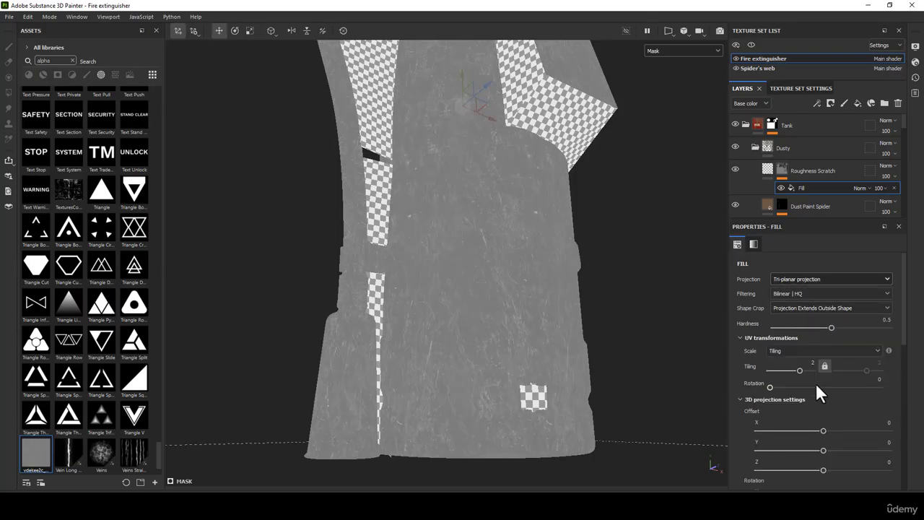
left_click(740, 400)
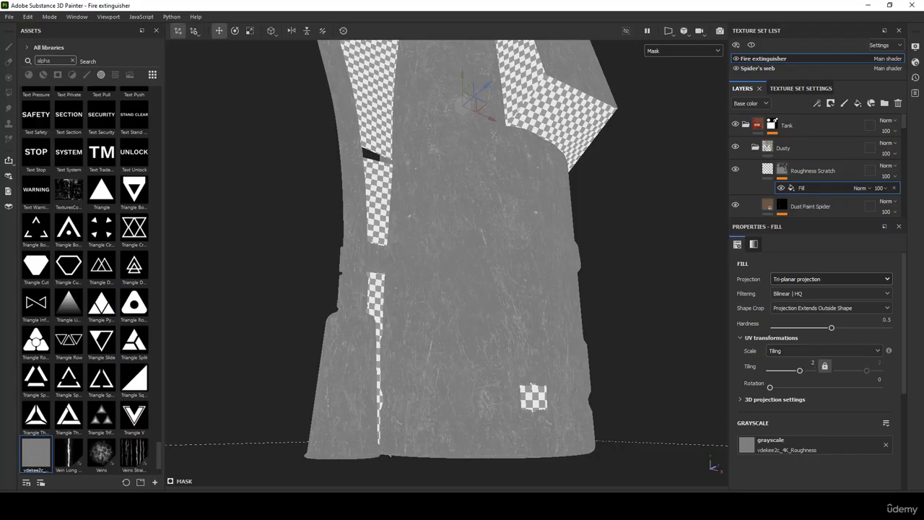
Set the Roughness Scratch layer's roughness value to 0.1469.
left_click(766, 168)
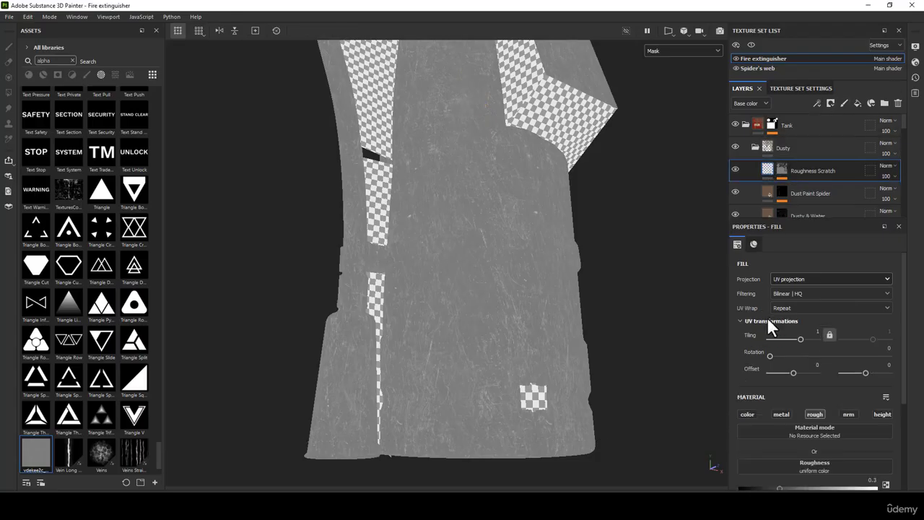
scroll(780, 347, "down", 3)
left_click_drag(779, 402, 757, 401)
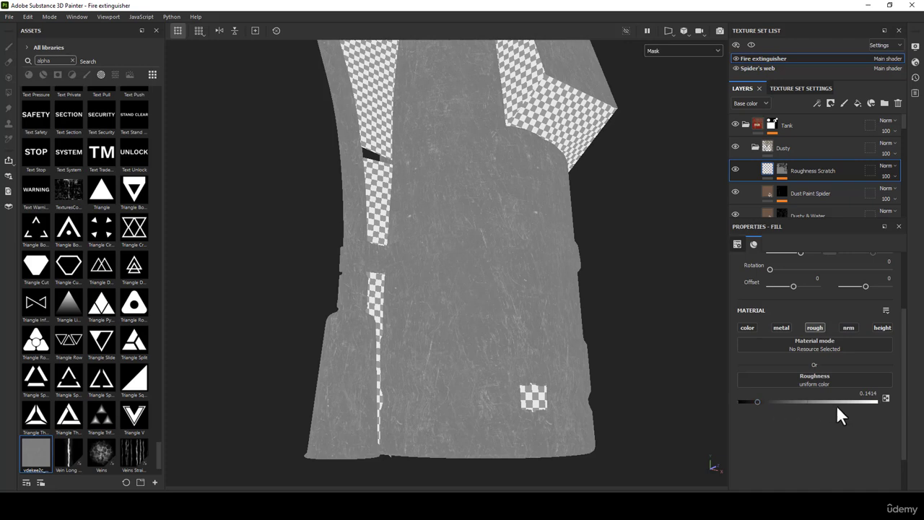
left_click_drag(870, 393, 880, 393)
type("69")
Add Levels to the Roughness Scratch mask and raise its black point to about 0.444 and its midtone to about 2.885.
left_click(781, 168)
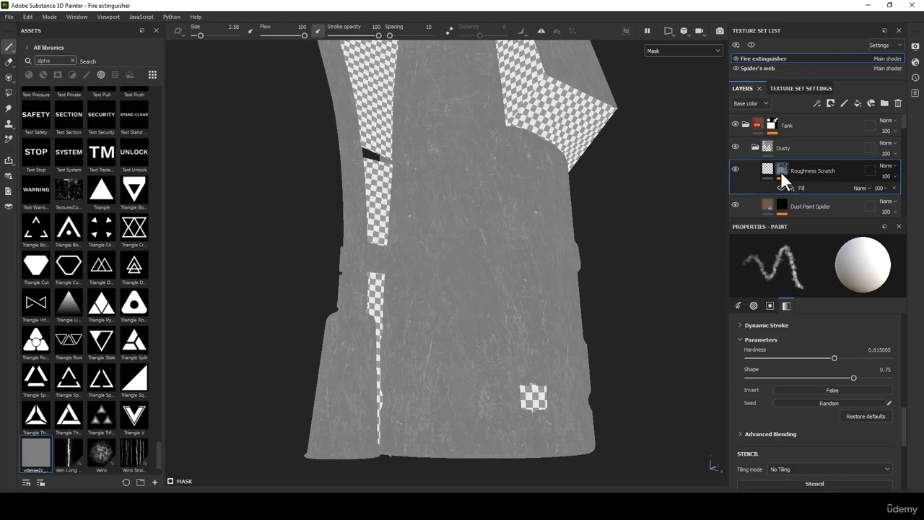
right_click(780, 171)
left_click(816, 346)
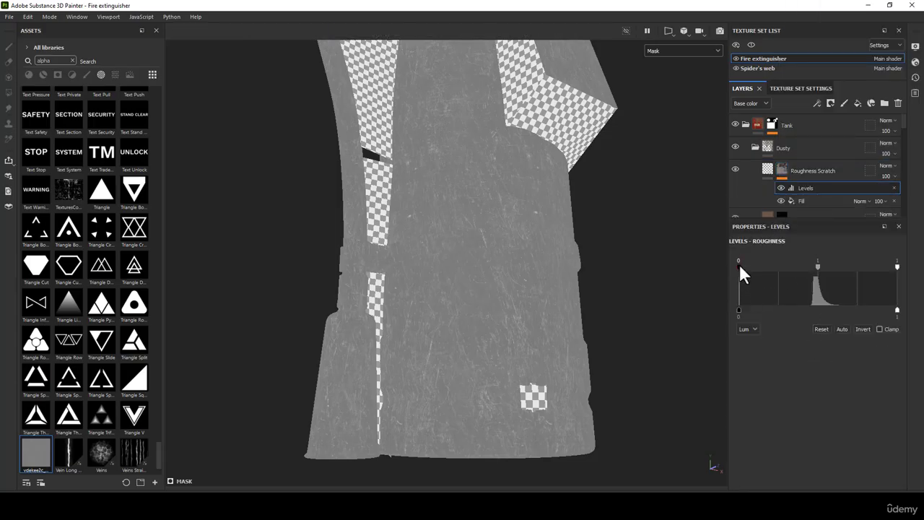
left_click_drag(739, 265, 759, 271)
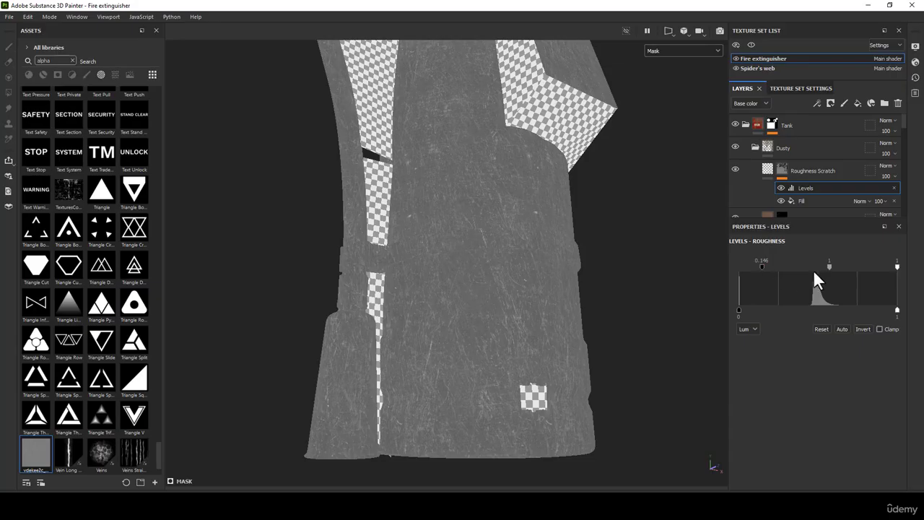
left_click_drag(827, 265, 835, 267)
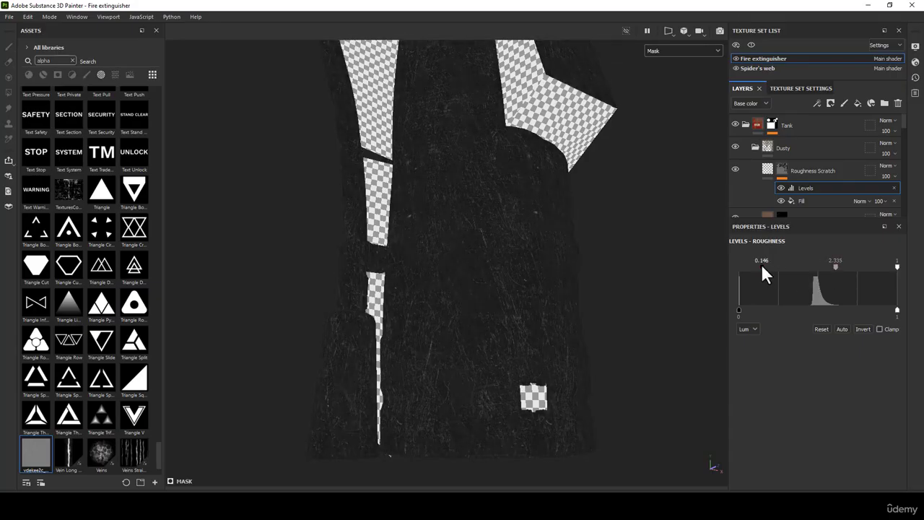
left_click_drag(762, 266, 858, 266)
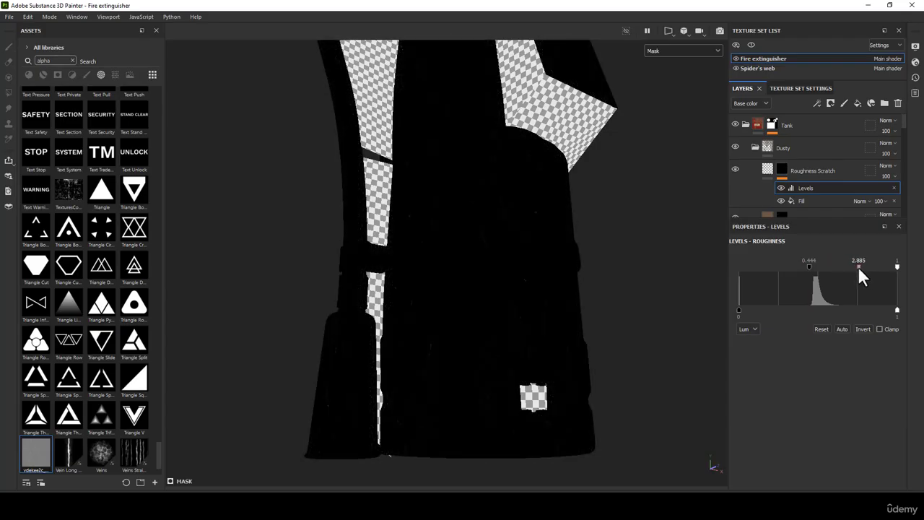
Set the Levels black point to 0.442 and midtone to 3.288, and lower the white point to about 0.757.
double_click(812, 263)
type("2")
left_click(869, 311)
double_click(860, 260)
left_click(868, 337)
left_click_drag(896, 265, 888, 265)
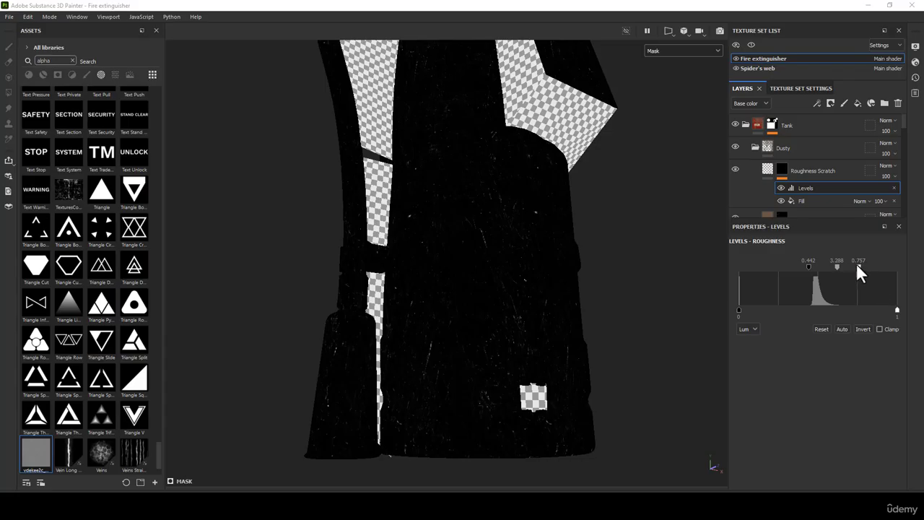
Set the Levels white point of the scratch mask to 0.602.
left_click_drag(856, 267, 843, 267)
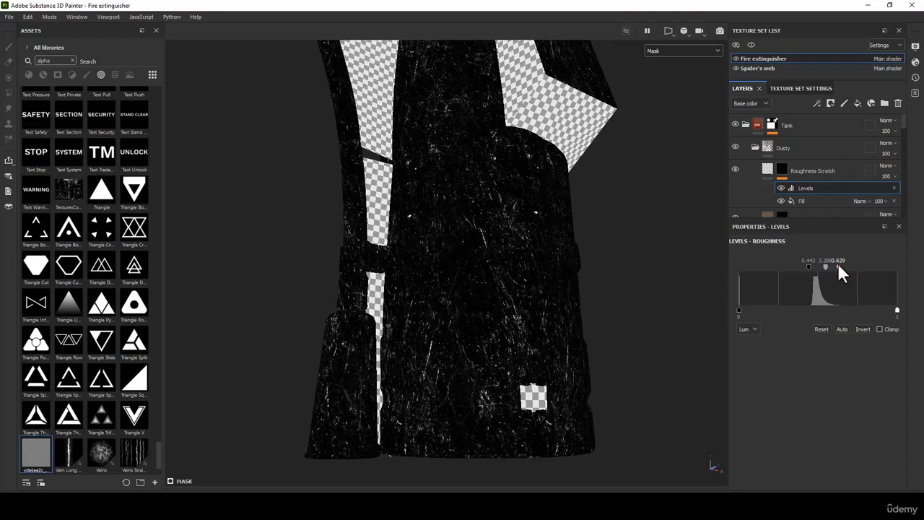
left_click_drag(837, 268, 834, 267)
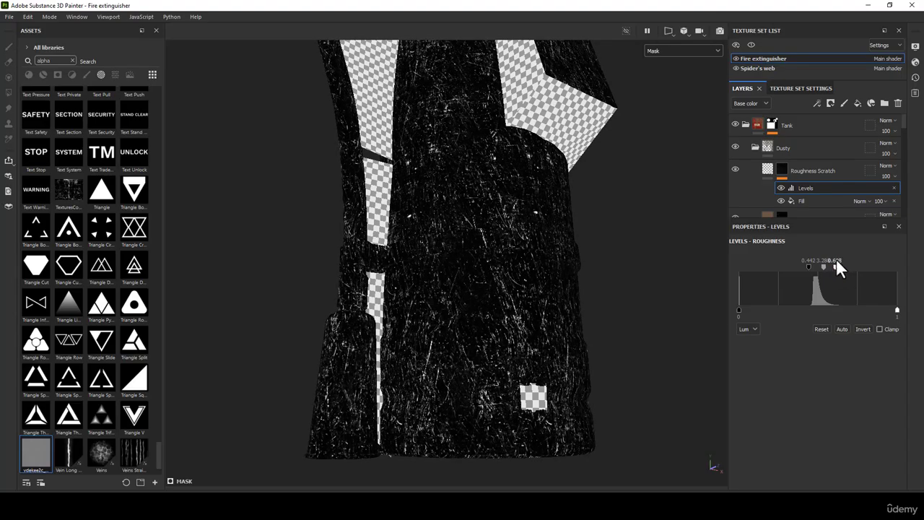
double_click(836, 259)
type("0.602")
left_click(843, 406)
Return to the material display and examine the roughness scratches on the tank from several sides, distances and light directions.
left_click_drag(585, 311, 509, 252, "alt")
key("m")
right_click_drag(500, 218, 497, 283, "alt")
left_click_drag(497, 281, 565, 249, "alt")
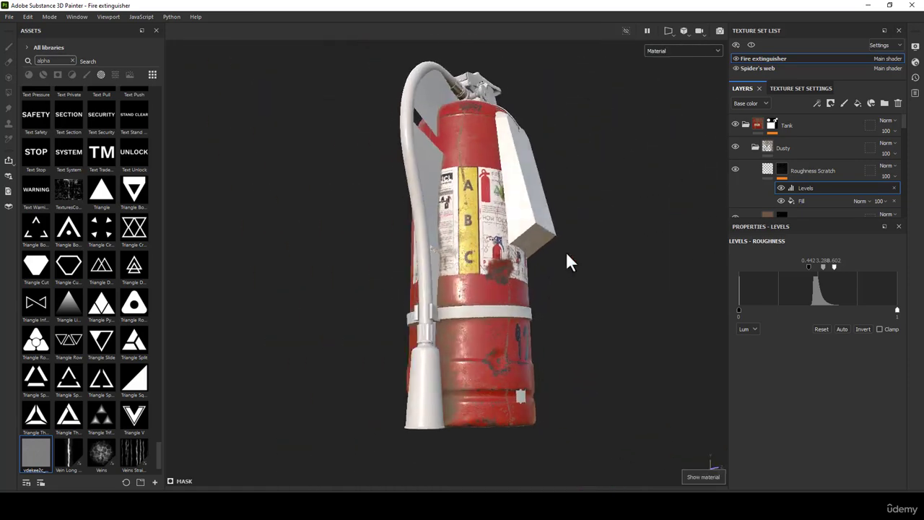
right_click_drag(565, 249, 498, 357, "alt")
middle_click_drag(498, 357, 470, 255, "alt")
right_click_drag(470, 256, 422, 404, "alt")
right_click_drag(428, 318, 426, 278, "alt")
left_click_drag(426, 278, 418, 370, "alt")
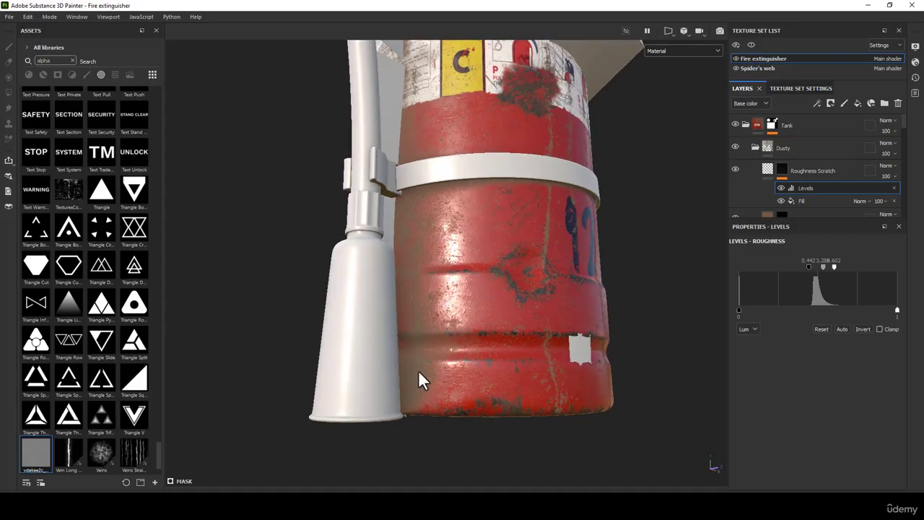
right_click_drag(418, 370, 421, 291, "alt")
left_click_drag(421, 290, 394, 315, "alt")
middle_click_drag(421, 195, 394, 290, "alt")
right_click_drag(394, 291, 389, 235, "alt")
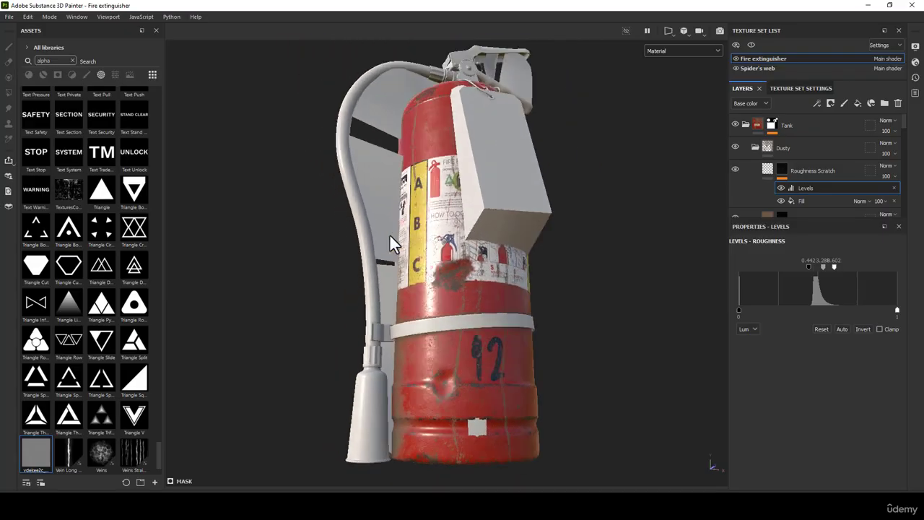
left_click_drag(442, 316, 561, 119, "alt")
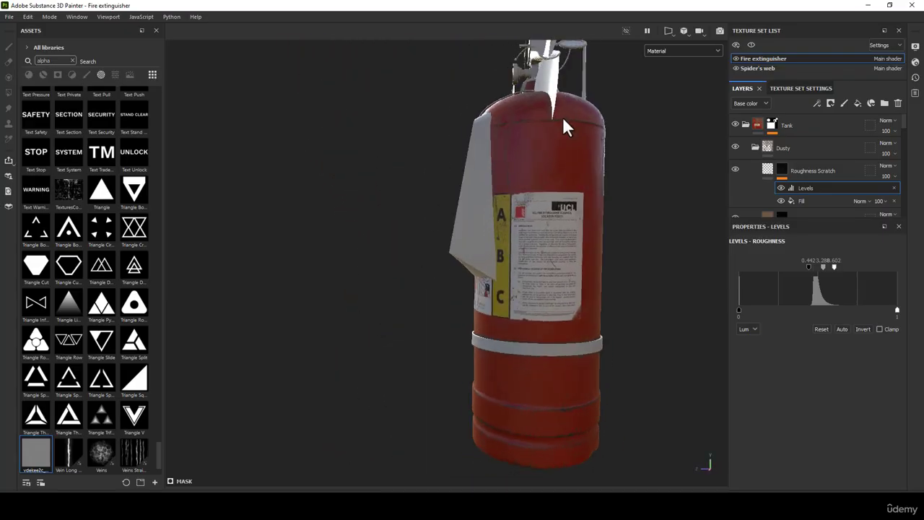
right_click_drag(561, 119, 460, 246, "alt")
left_click_drag(462, 252, 795, 349, "alt")
right_click_drag(796, 349, 453, 242, "alt")
Hide the Spider's web texture set and make Fire extinguisher the active set again.
left_click_drag(453, 242, 743, 84, "alt")
left_click(738, 68)
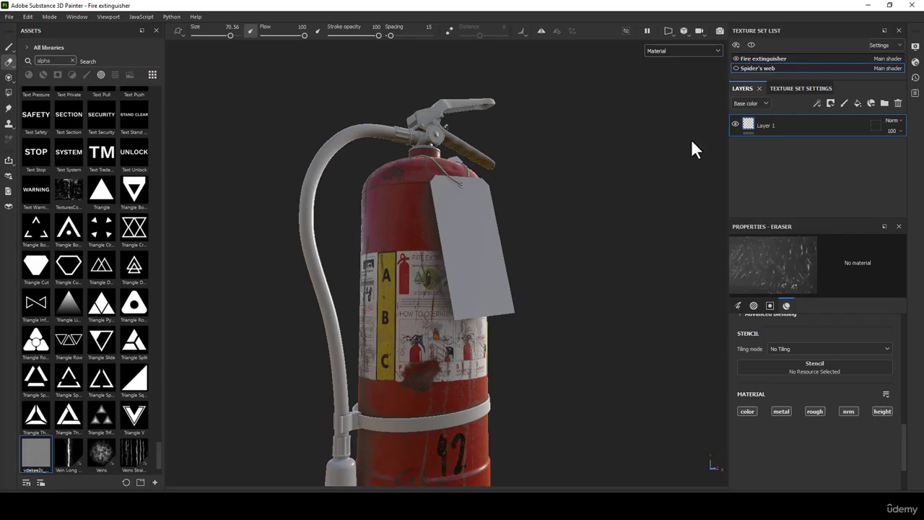
left_click(763, 59)
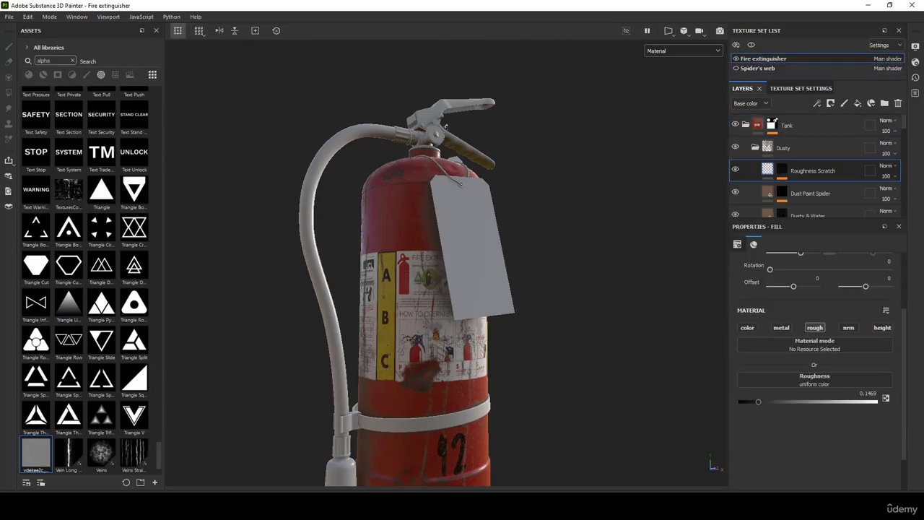
Examine the scratched tank surface without the webs under different lighting angles, from the whole model to the label.
right_click_drag(692, 388, 474, 248, "alt")
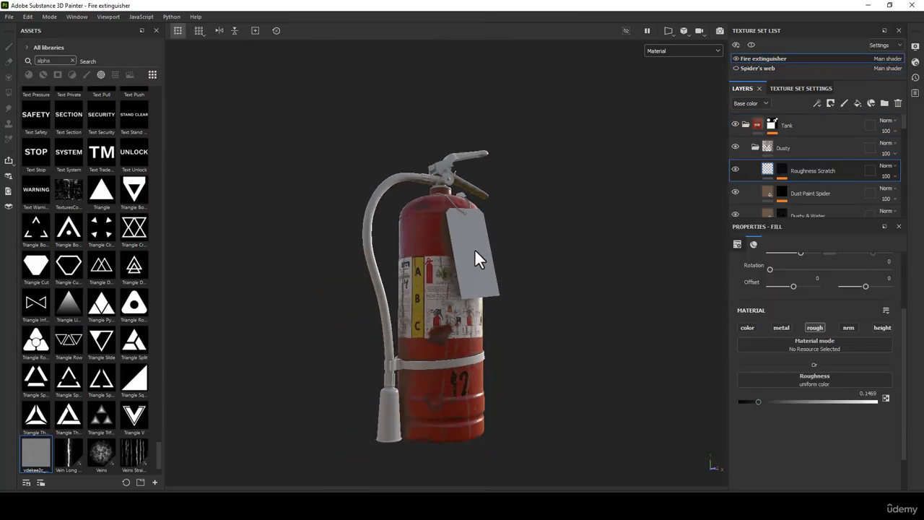
middle_click_drag(462, 337, 461, 265, "alt")
right_click_drag(460, 265, 494, 394, "alt")
left_click_drag(493, 394, 401, 339, "alt")
right_click_drag(383, 336, 434, 310, "shift")
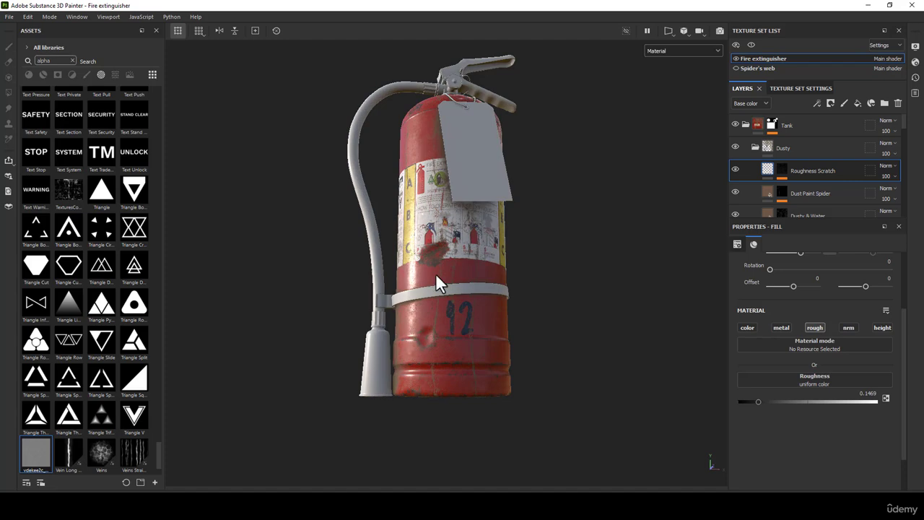
right_click_drag(436, 272, 439, 371, "alt")
left_click_drag(439, 371, 446, 351, "alt")
right_click_drag(446, 351, 462, 353, "shift")
left_click_drag(462, 352, 467, 275, "alt")
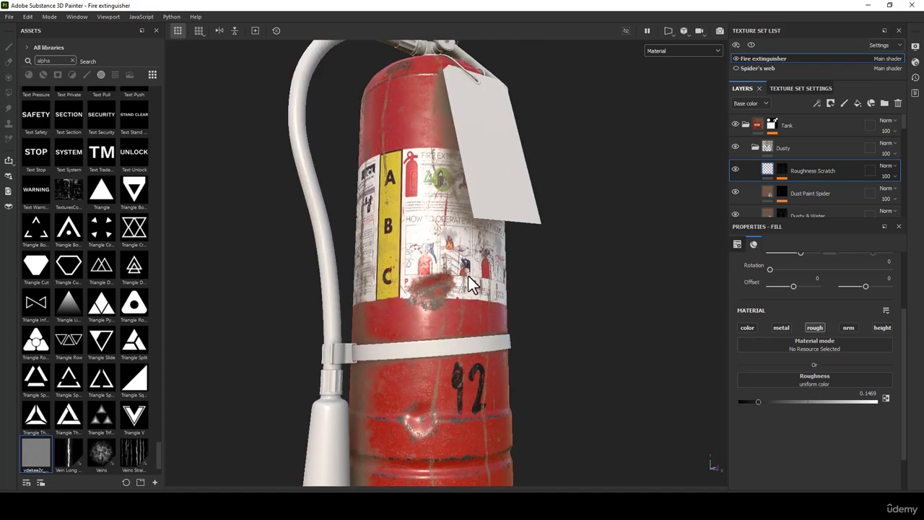
Export the textures of the Fire extinguisher and Spider's web texture sets.
left_click(15, 15)
mouse_move(5, 18)
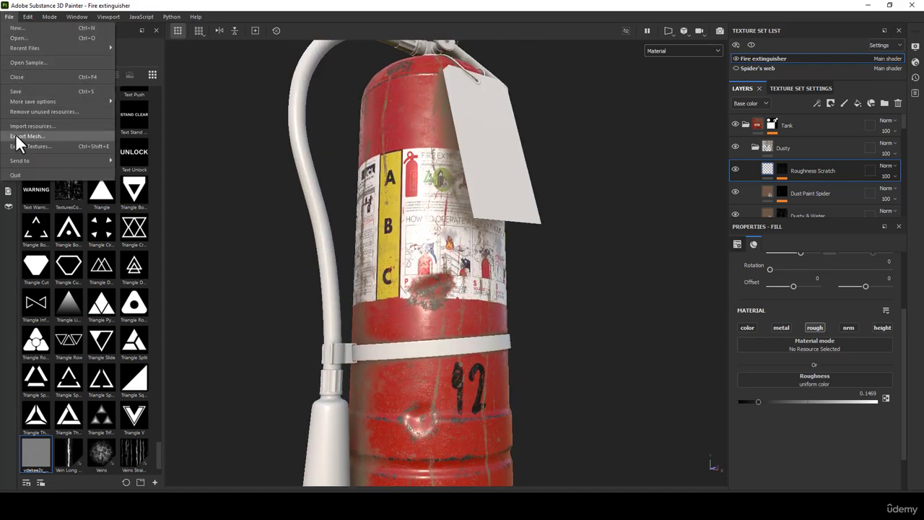
left_click(32, 147)
left_click(689, 422)
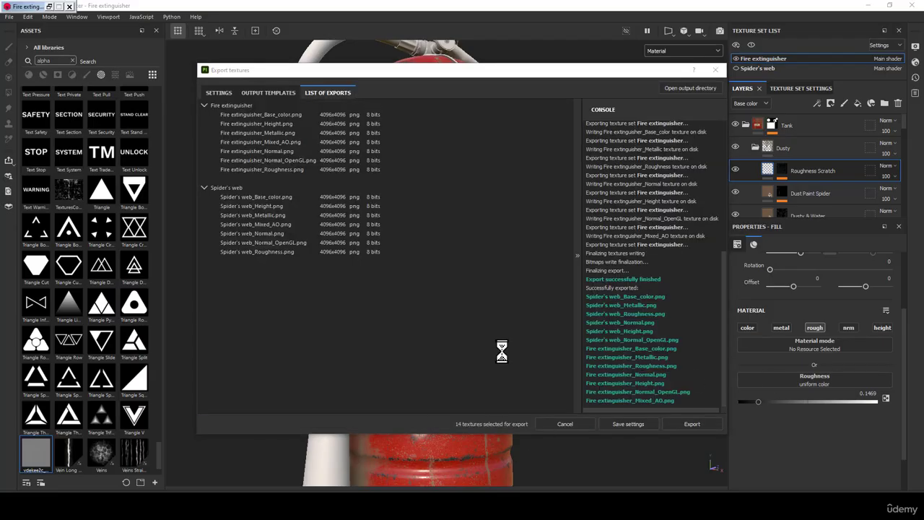
Switch to Marmoset Toolbag and examine the tank's updated textures close up under different lighting directions.
key("alt+Tab")
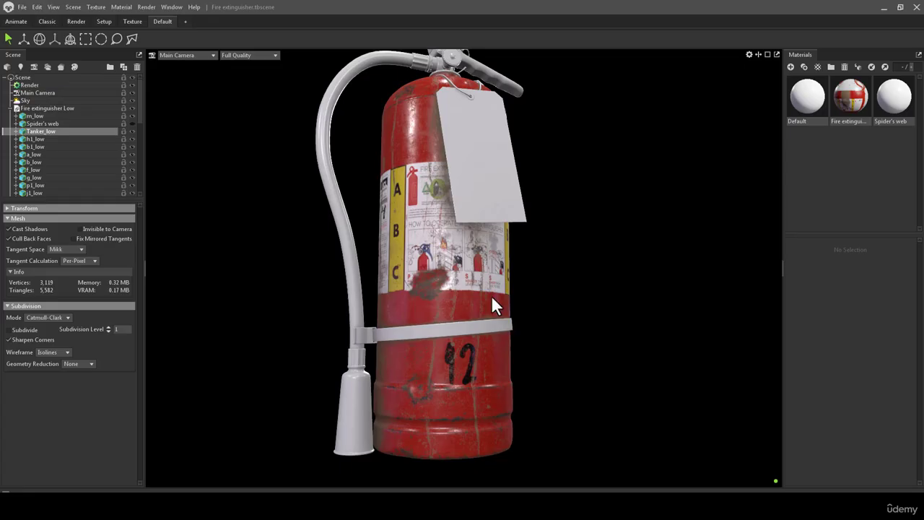
mouse_move(491, 294)
left_mouse_down("alt")
mouse_move(453, 298)
mouse_move(446, 269)
mouse_move(455, 229)
mouse_move(544, 245)
left_mouse_up("alt")
scroll(472, 324, "up", 6)
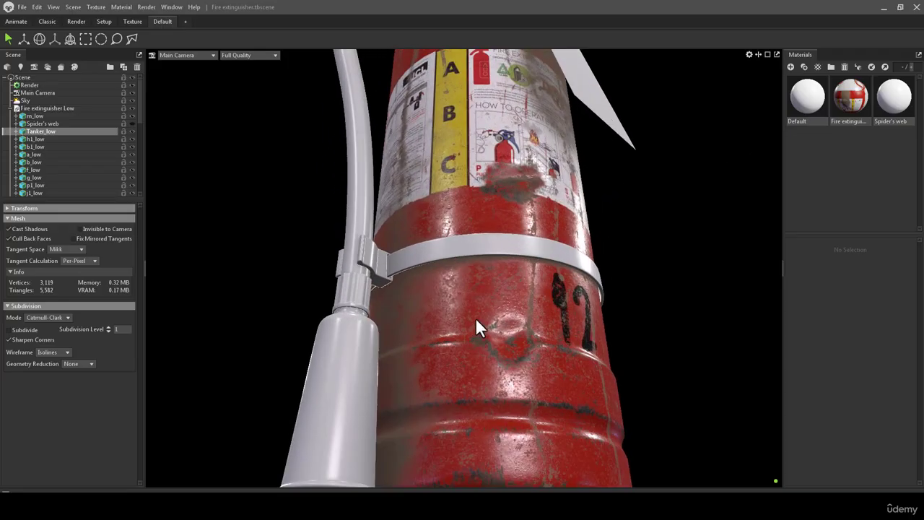
left_click_drag(421, 341, 396, 332, "shift")
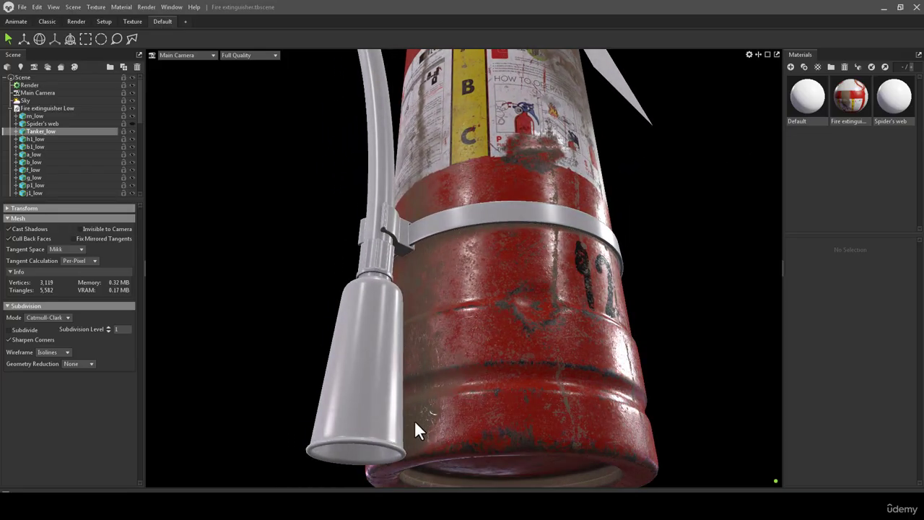
left_click_drag(423, 368, 472, 292, "shift")
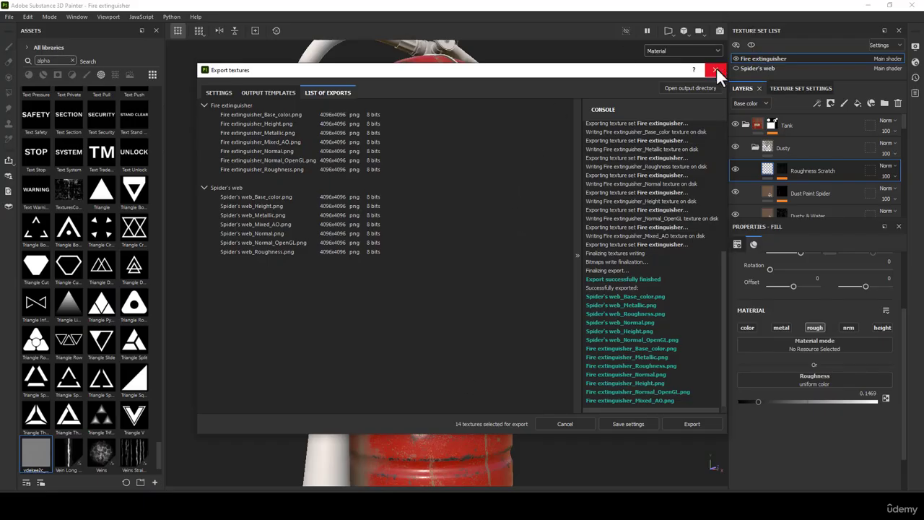
Place the Rust smart material above the collapsed Dusty folder and keep only its Rust 1 copy 2 layer, deleting the Rust folder.
left_click(716, 70)
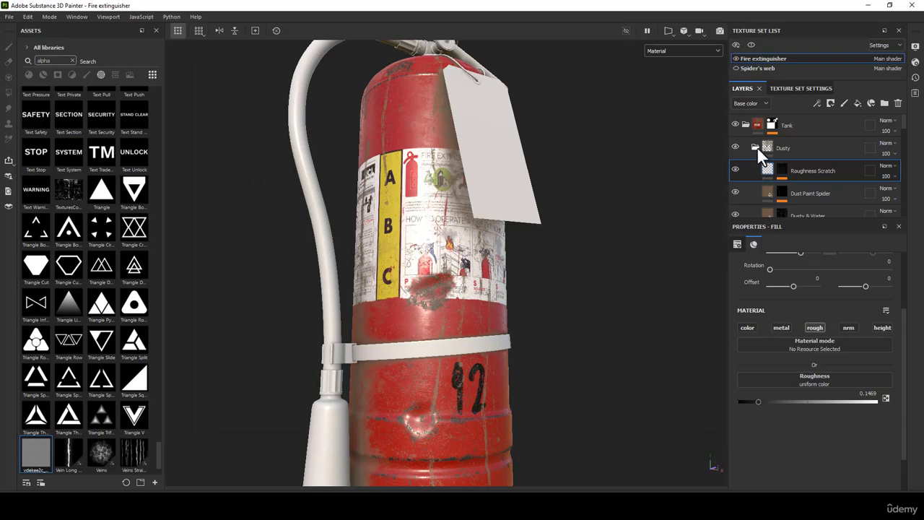
left_click(756, 147)
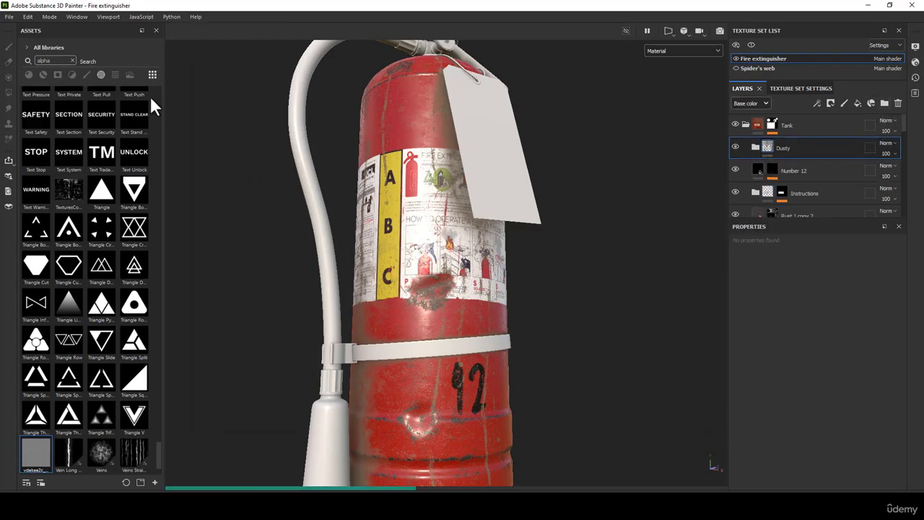
left_click(72, 60)
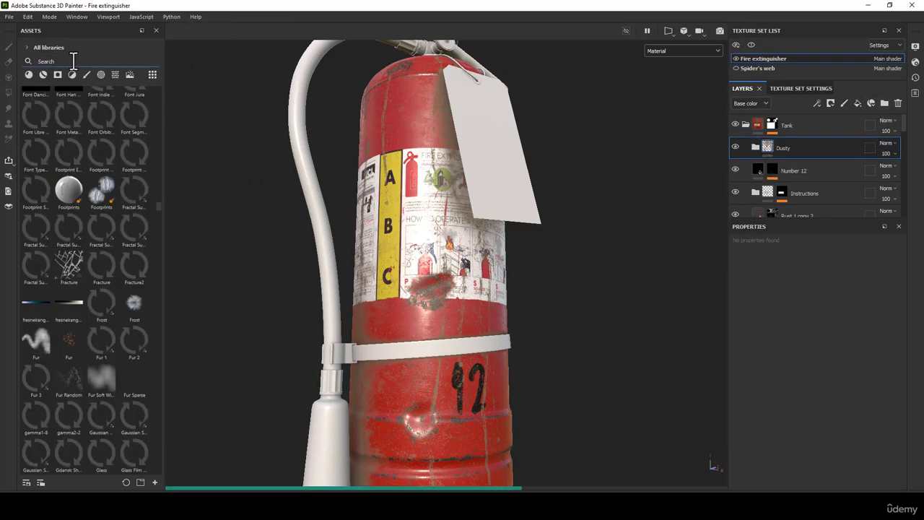
type("rust")
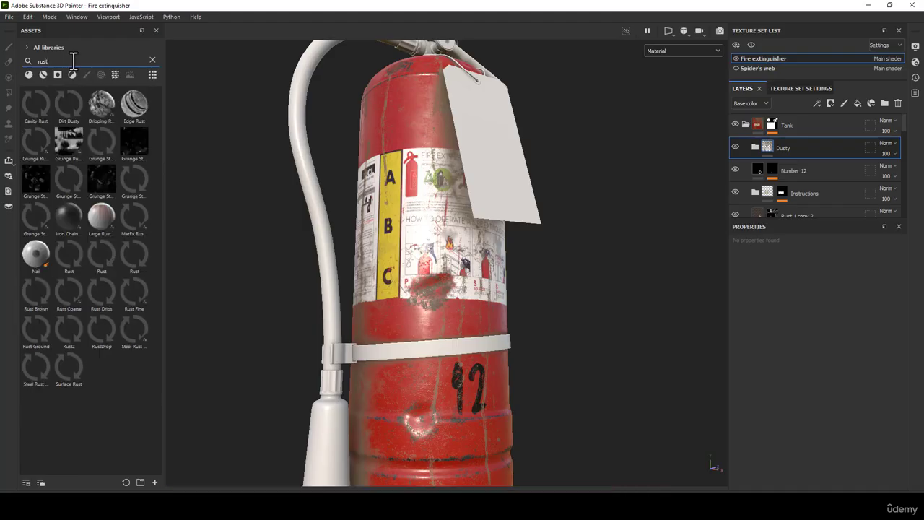
left_click(43, 75)
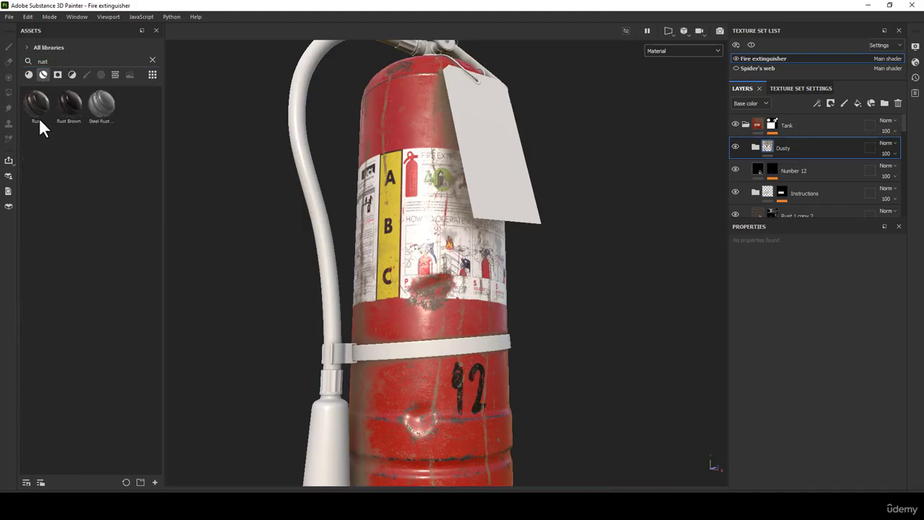
left_click_drag(34, 109, 807, 138)
left_click(766, 171)
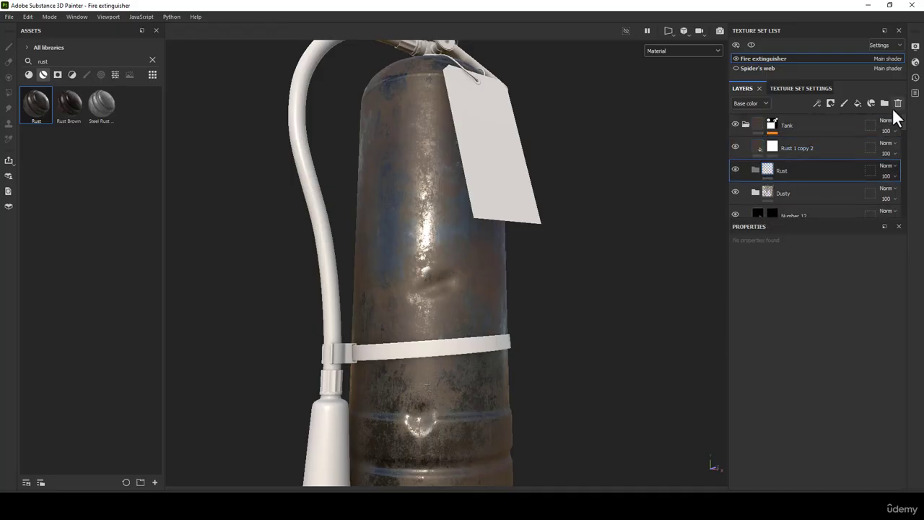
left_click(895, 106)
Give the Rust 1 copy 2 layer a black mask and add a paint effect to that mask.
left_click(760, 147)
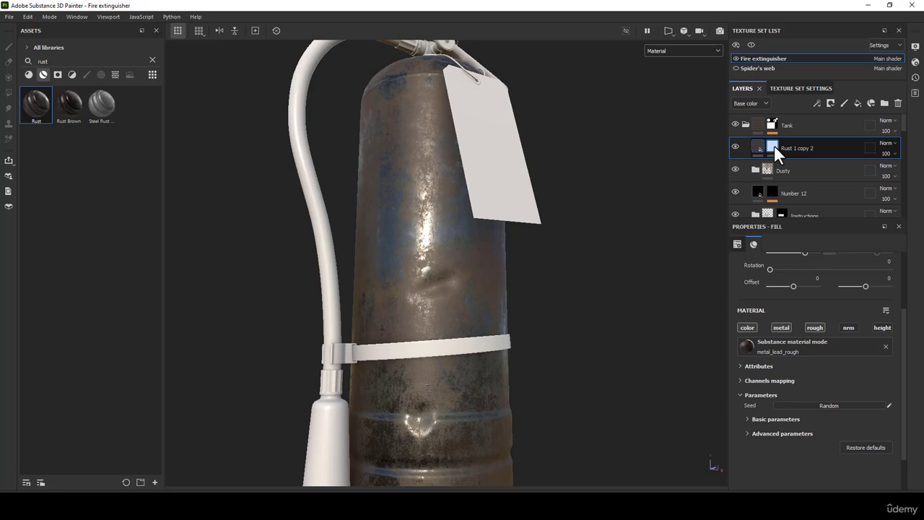
right_click(774, 144)
left_click(828, 16)
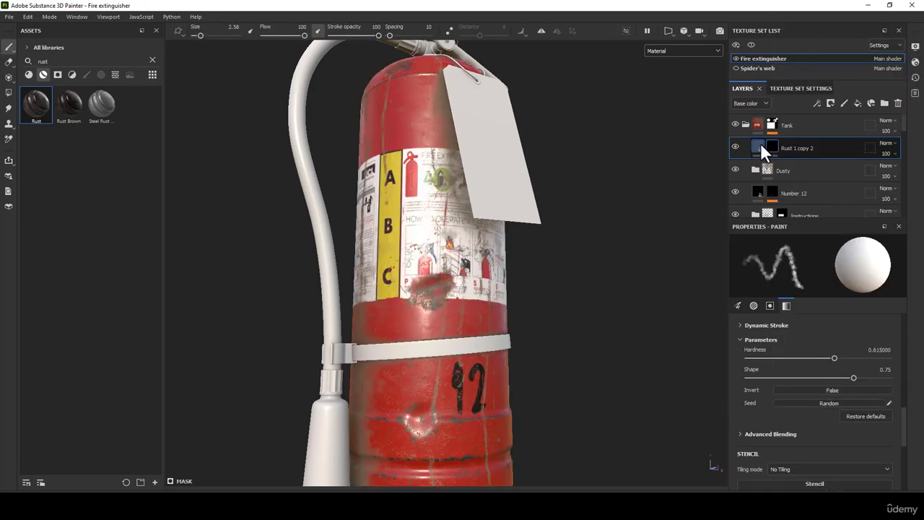
left_click(760, 145)
left_click(789, 433)
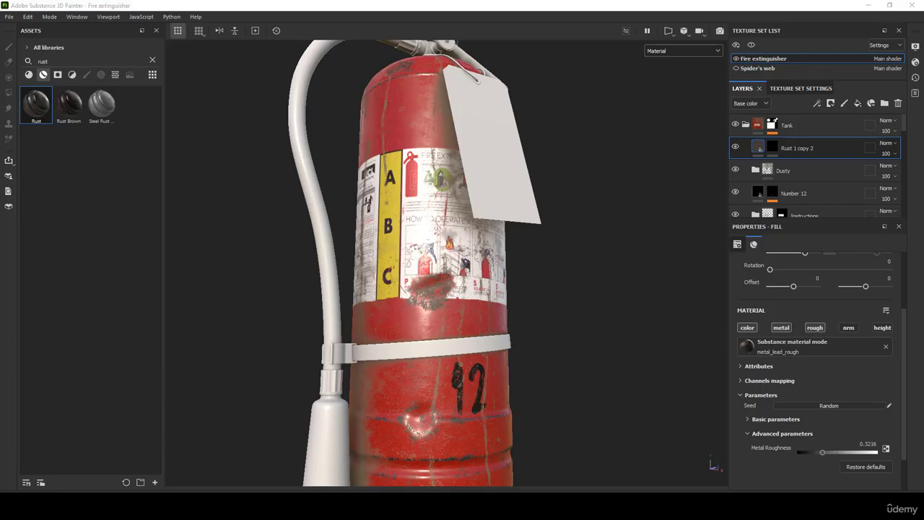
right_click(773, 146)
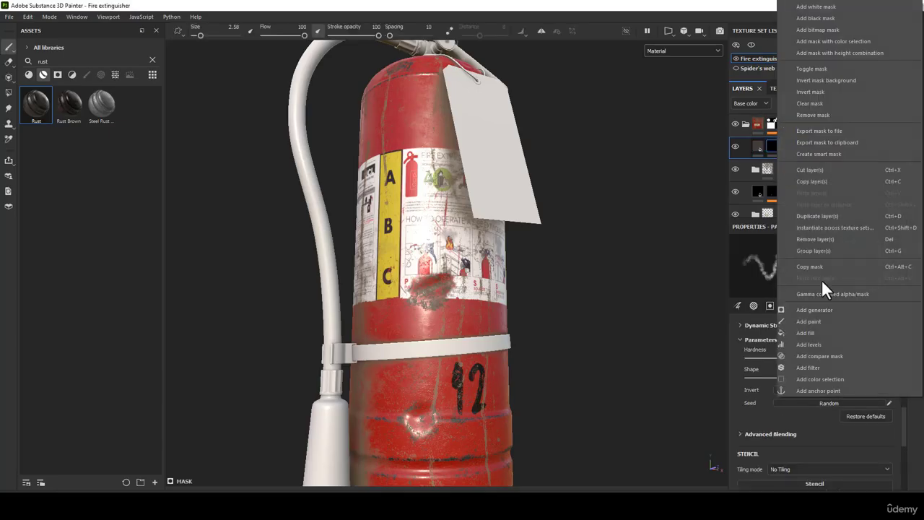
left_click(808, 322)
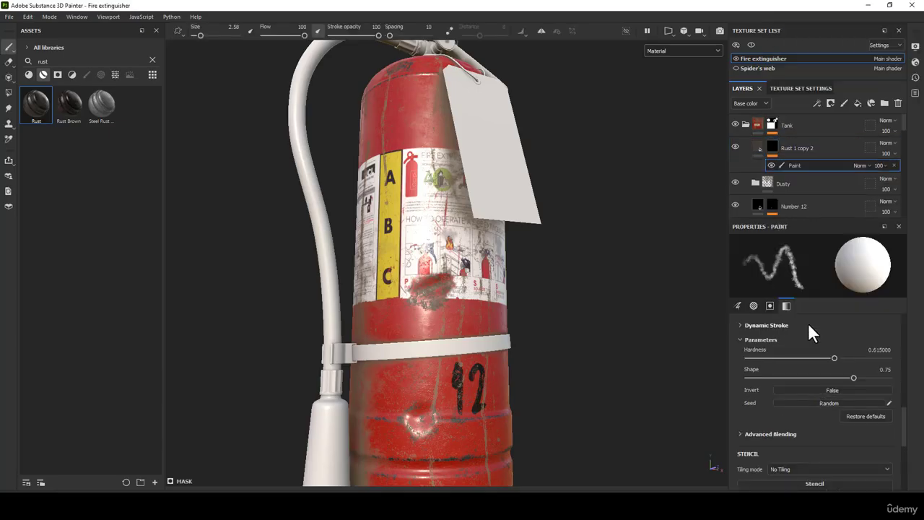
Activate the Projection tool for the mask, shrink the projected image and move it over the extinguisher.
left_click(152, 61)
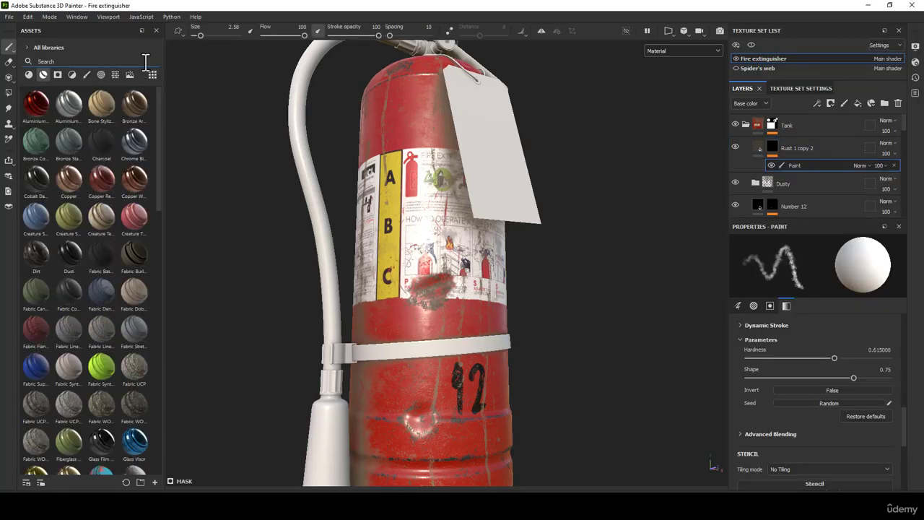
left_click(9, 77)
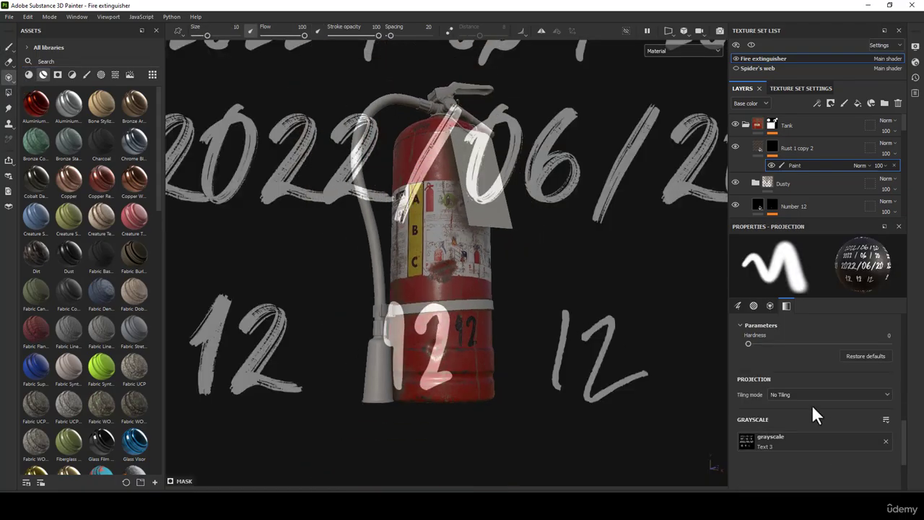
scroll(811, 403, "down", 2)
scroll(811, 402, "up", 3)
key("s")
right_click_drag(549, 310, 447, 310)
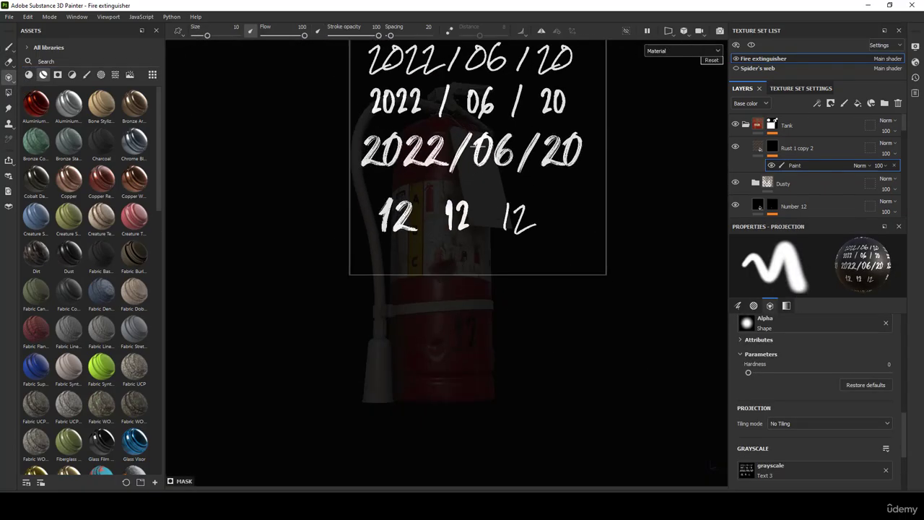
middle_click_drag(476, 147, 437, 263)
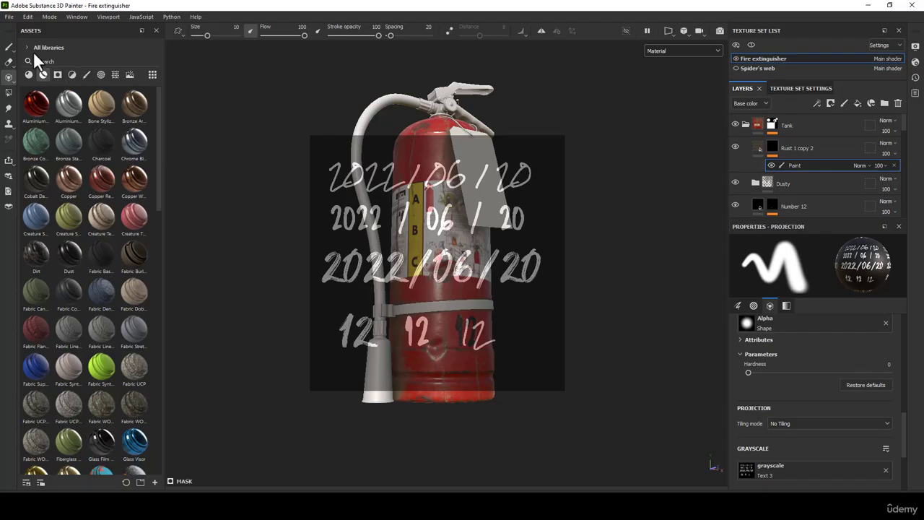
Use the TexturesCom_new1 scratch image from the project's alphas as the projection's grayscale source.
left_click(43, 69)
left_click(102, 74)
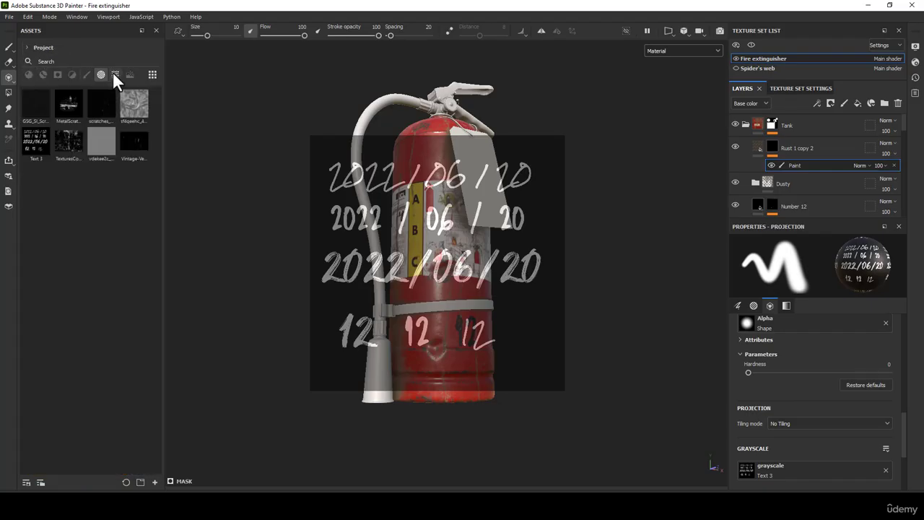
mouse_move(71, 112)
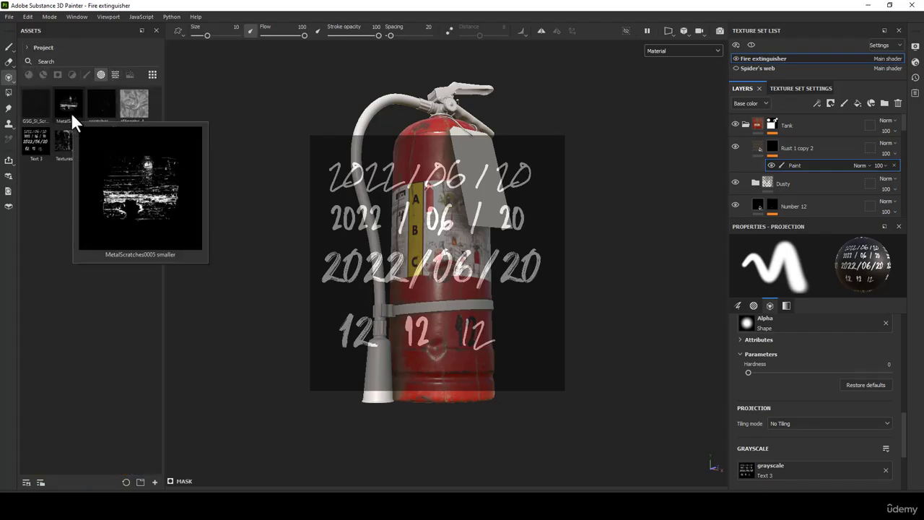
mouse_move(69, 142)
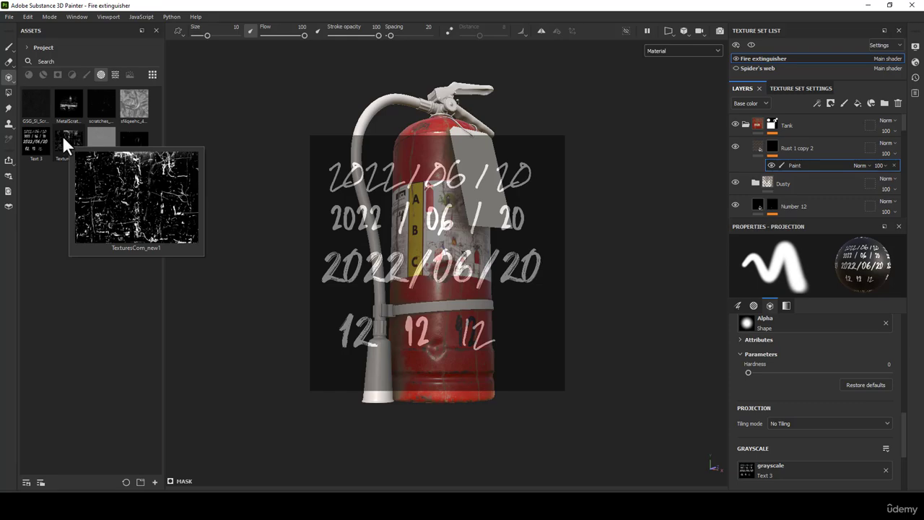
left_click_drag(62, 135, 780, 468)
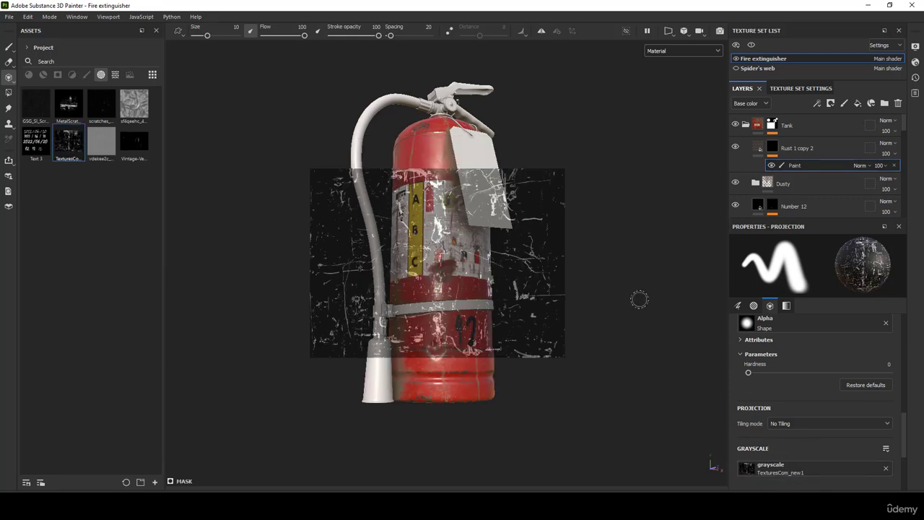
Enlarge the scratch projection and paint scratches through it onto the upper front of the tank.
scroll(538, 287, "up", 5)
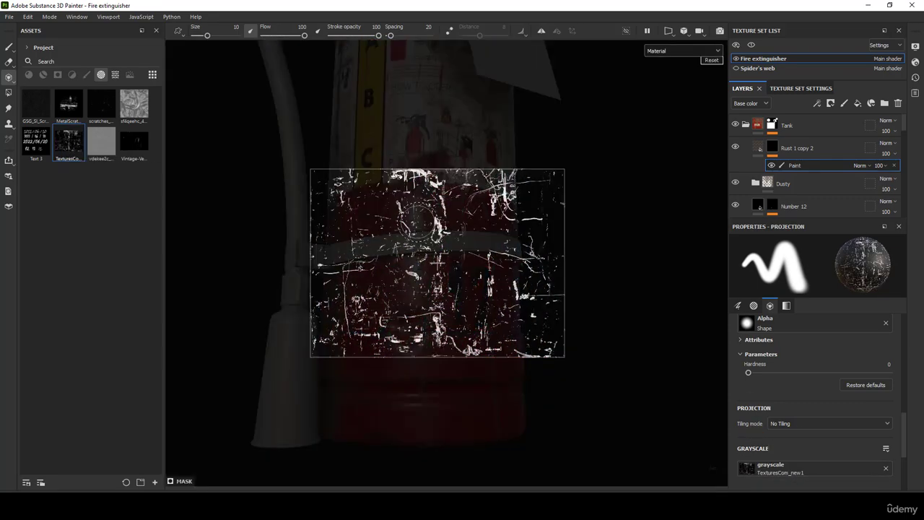
right_click_drag(394, 268, 439, 264)
left_click_drag(439, 265, 469, 318, "alt")
middle_click_drag(408, 155, 318, 347, "alt")
left_click_drag(330, 237, 314, 185)
middle_click_drag(437, 216, 570, 207, "alt")
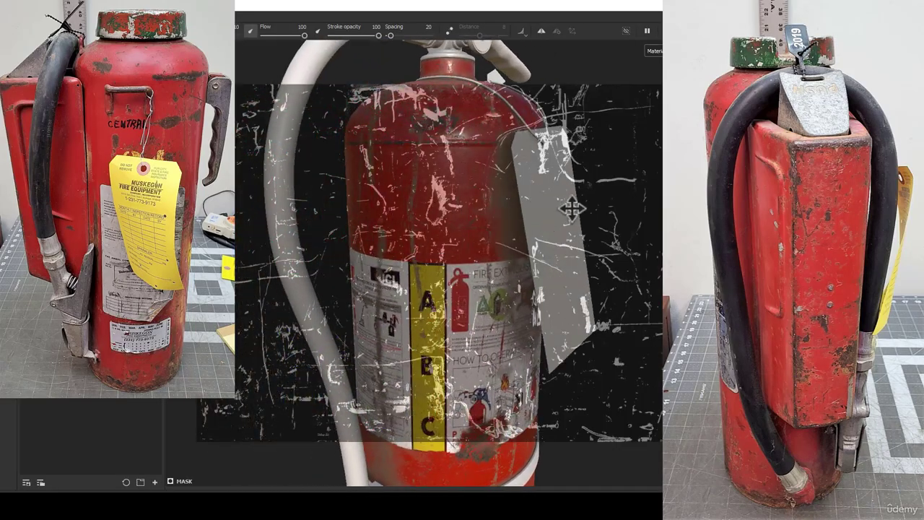
left_click_drag(439, 203, 451, 228)
mouse_move(507, 289)
middle_mouse_down("alt")
mouse_move(419, 286)
mouse_move(415, 260)
mouse_move(407, 261)
middle_mouse_up("alt")
left_click_drag(401, 268, 398, 280)
Shift the scratch projection and paint scratches on the tank's lower side below the metal strap.
scroll(393, 276, "down", 3)
middle_click_drag(391, 276, 431, 260, "alt")
left_click_drag(431, 260, 245, 263, "alt")
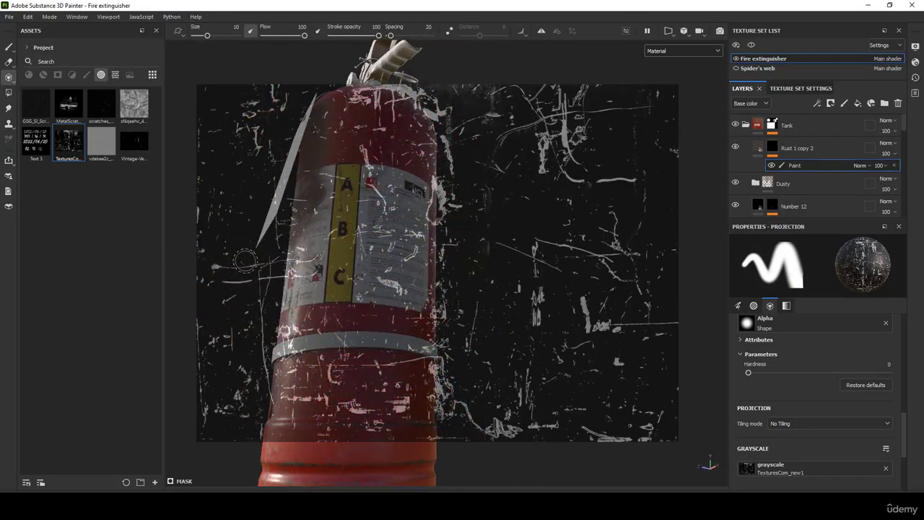
middle_click_drag(397, 312, 452, 217, "alt")
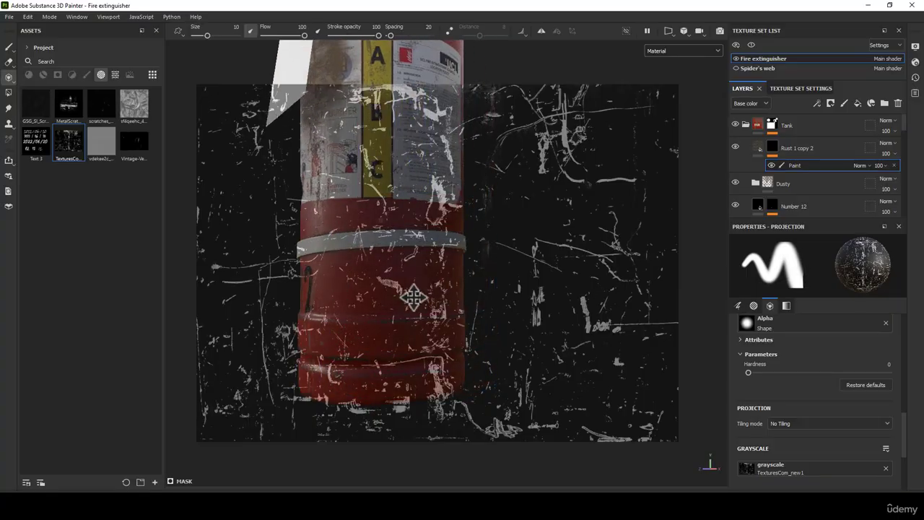
middle_click_drag(413, 297, 410, 296, "alt")
middle_click_drag(410, 297, 528, 326)
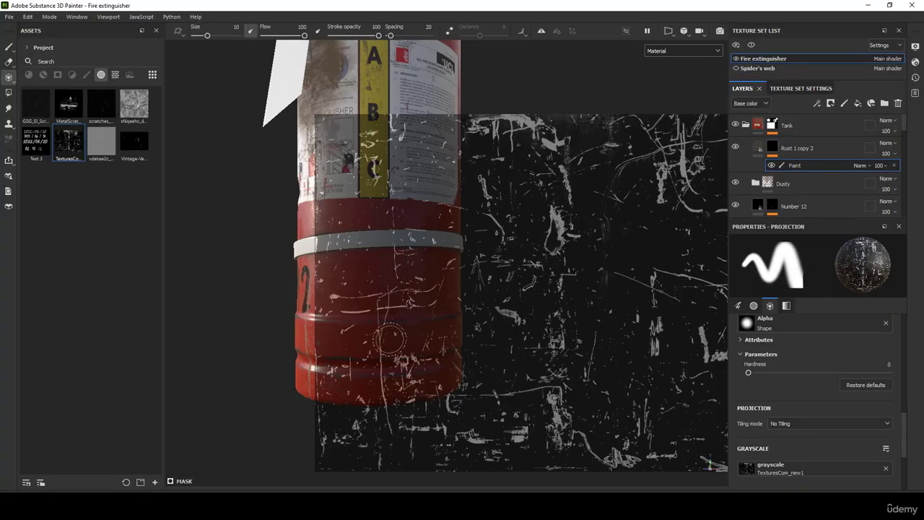
left_click_drag(385, 350, 381, 358)
left_click_drag(379, 322, 382, 320)
Paint projected scratches on the lower front of the tank around the number 12.
mouse_move(409, 309)
middle_mouse_down("alt")
mouse_move(406, 324)
mouse_move(379, 332)
mouse_move(407, 172)
middle_mouse_up("alt")
mouse_move(384, 179)
left_mouse_down()
mouse_move(412, 235)
mouse_move(441, 244)
left_mouse_up()
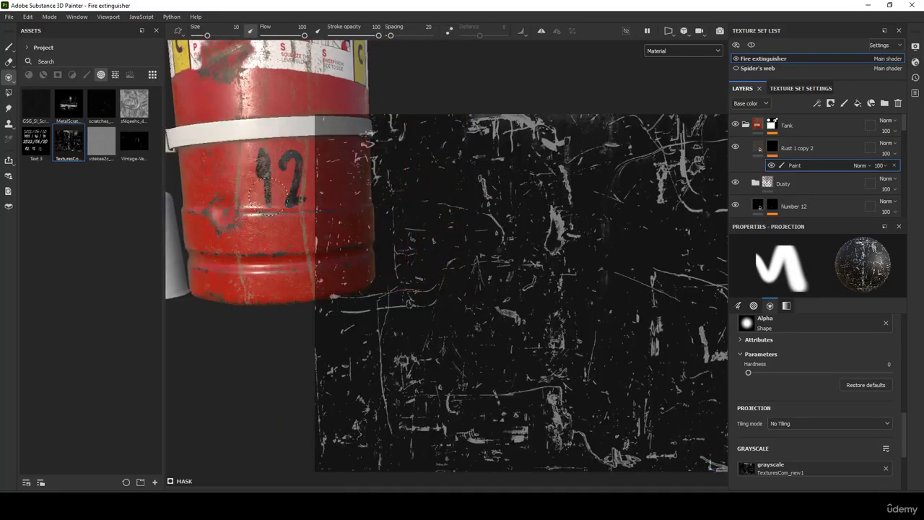
middle_click_drag(301, 203, 465, 218, "alt")
middle_click_drag(420, 257, 400, 267, "alt")
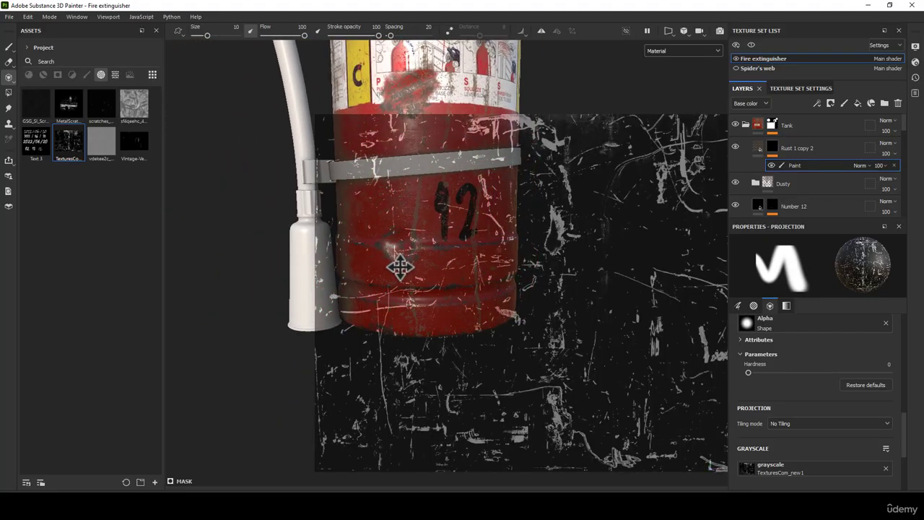
left_click_drag(441, 196, 463, 227)
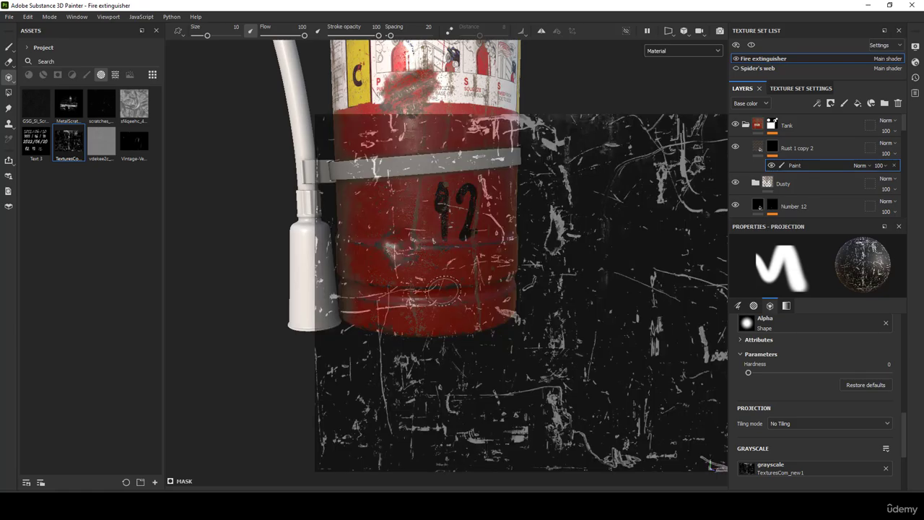
Paint projected scratches on the tank's plain red side above the metal strap, between the two label edges.
middle_click_drag(476, 293, 474, 342, "alt")
left_click_drag(474, 342, 562, 338, "alt")
middle_click_drag(442, 177, 494, 440, "alt")
middle_click_drag(416, 141, 431, 339, "alt")
mouse_move(505, 249)
left_mouse_down("alt")
mouse_move(452, 269)
mouse_move(532, 219)
mouse_move(439, 151)
mouse_move(423, 154)
mouse_move(401, 189)
left_mouse_up("alt")
left_click_drag(423, 219, 469, 231, "alt")
middle_click_drag(404, 249, 518, 183, "alt")
mouse_move(477, 209)
left_mouse_down("alt")
mouse_move(560, 184)
mouse_move(592, 187)
left_mouse_up("alt")
middle_click_drag(462, 271, 571, 233, "alt")
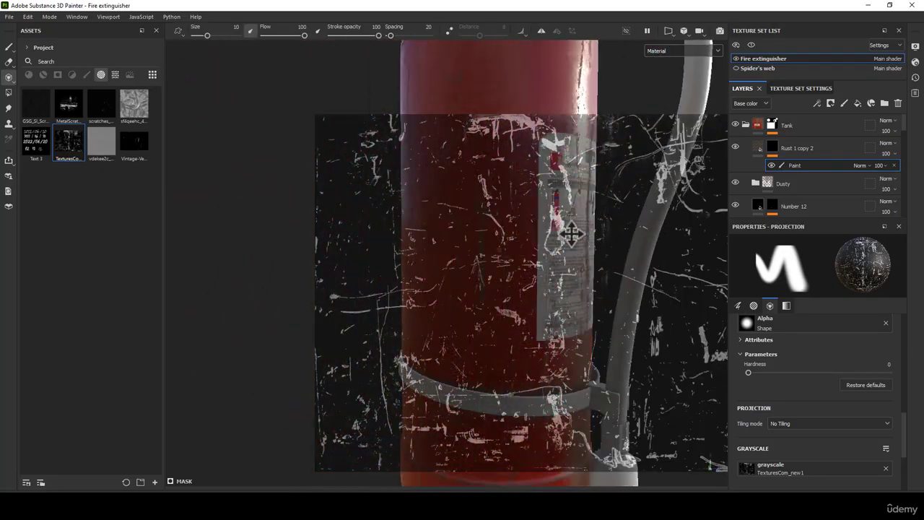
left_click_drag(571, 233, 603, 281, "alt")
mouse_move(595, 285)
middle_mouse_down("alt")
mouse_move(549, 295)
mouse_move(538, 336)
middle_mouse_up("alt")
left_click_drag(538, 336, 506, 332, "alt")
mouse_move(408, 305)
left_mouse_down()
mouse_move(413, 298)
mouse_move(401, 285)
left_mouse_up()
mouse_move(385, 238)
left_mouse_down()
mouse_move(394, 188)
mouse_move(393, 211)
left_mouse_up()
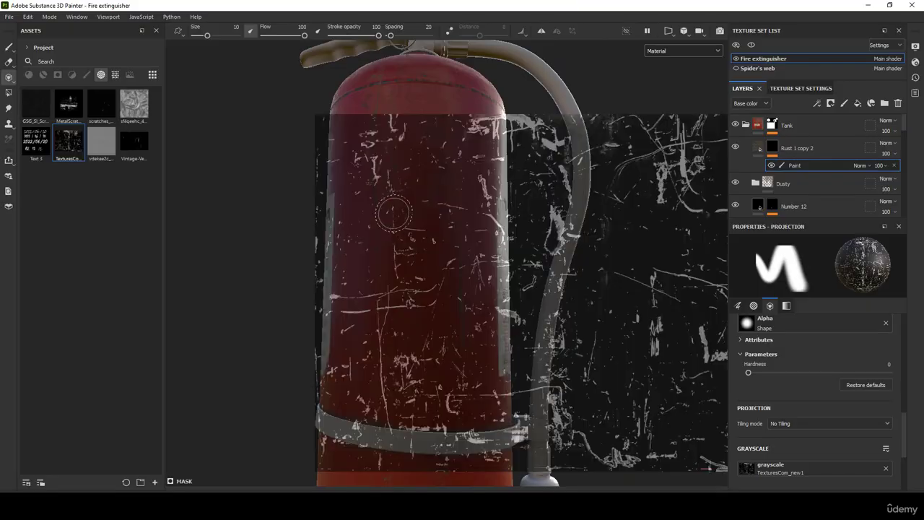
left_click_drag(368, 174, 385, 211)
Paint projected scratches on the lower tank below the metal strap, on the side beneath the yellow ABC strip.
scroll(397, 204, "down", 2)
mouse_move(424, 322)
middle_mouse_down("alt")
mouse_move(435, 213)
mouse_move(411, 210)
mouse_move(426, 167)
middle_mouse_up("alt")
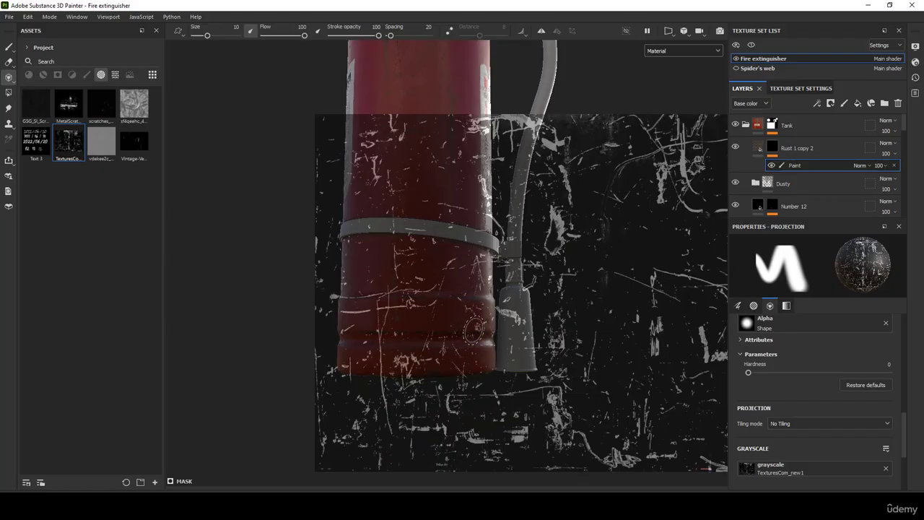
mouse_move(473, 330)
left_mouse_down("alt")
mouse_move(456, 320)
mouse_move(460, 300)
mouse_move(446, 280)
left_mouse_up("alt")
left_click_drag(408, 244, 529, 283, "alt")
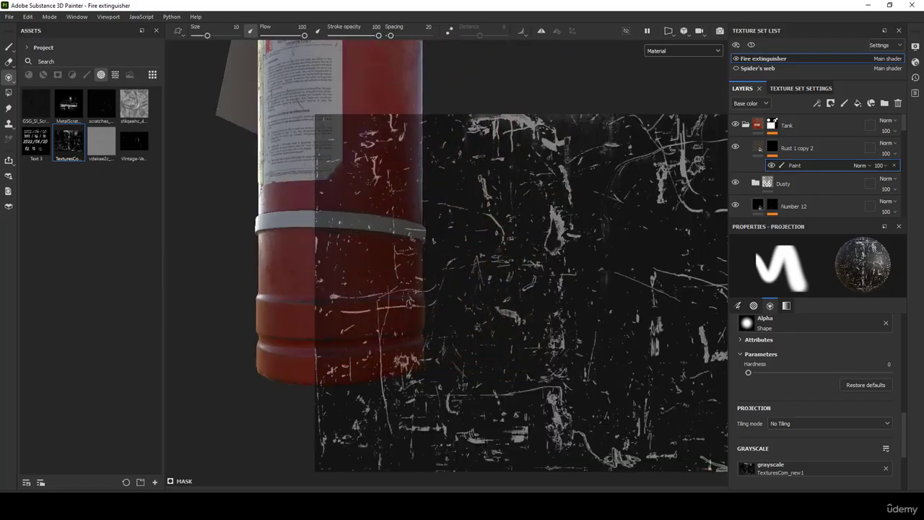
middle_click_drag(514, 262, 625, 254, "alt")
left_click_drag(626, 254, 682, 257, "alt")
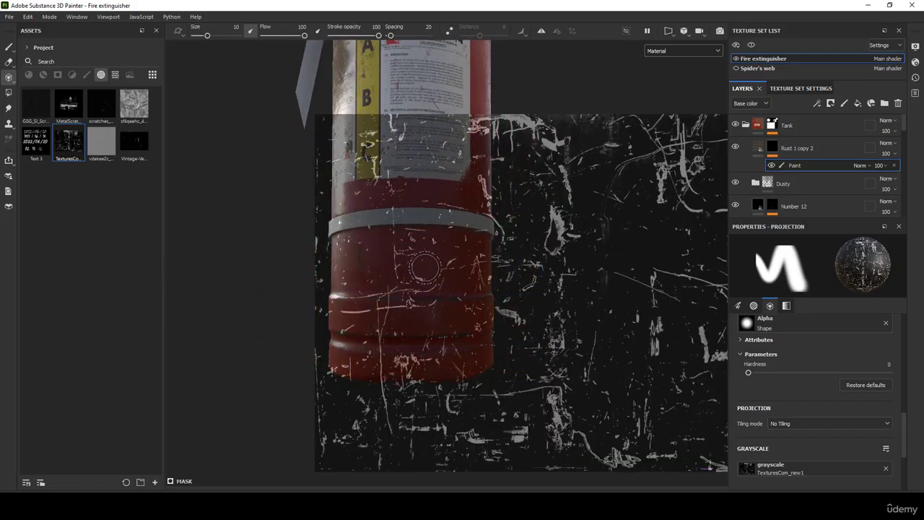
middle_click_drag(424, 267, 522, 272, "alt")
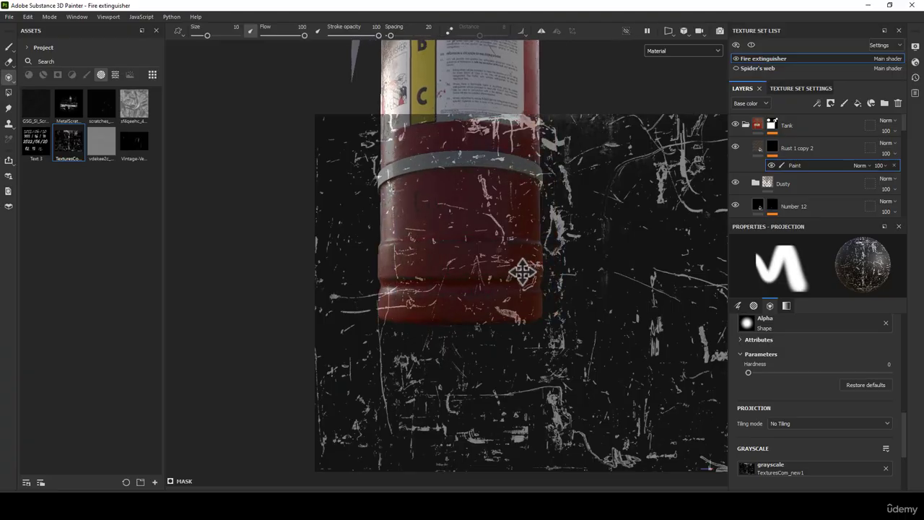
left_click_drag(425, 185, 439, 250)
mouse_move(493, 263)
middle_mouse_down("alt")
mouse_move(512, 269)
mouse_move(507, 279)
middle_mouse_up("alt")
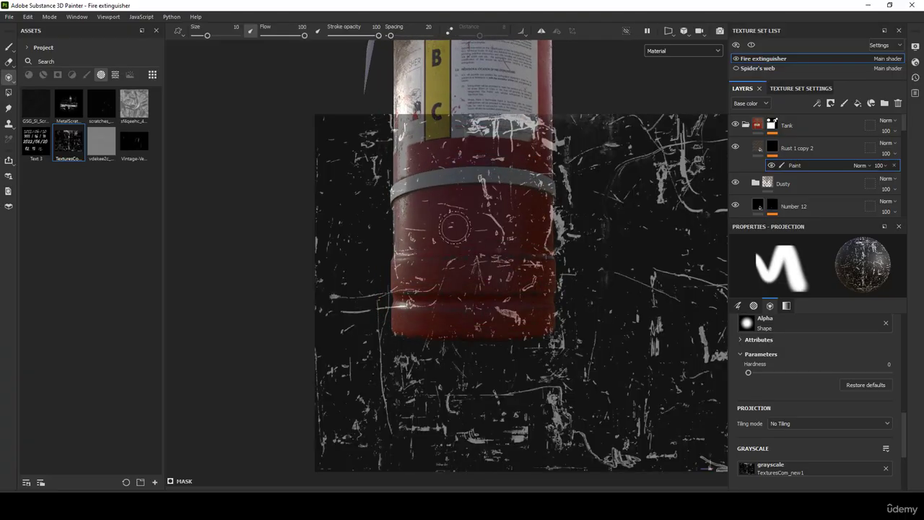
mouse_move(455, 227)
left_mouse_down()
mouse_move(441, 200)
mouse_move(469, 317)
mouse_move(513, 333)
mouse_move(612, 327)
left_mouse_up()
Paint projected scratches on the lower front beneath the number 12 and check the whole extinguisher with the projection hidden.
middle_click_drag(363, 264, 403, 195, "alt")
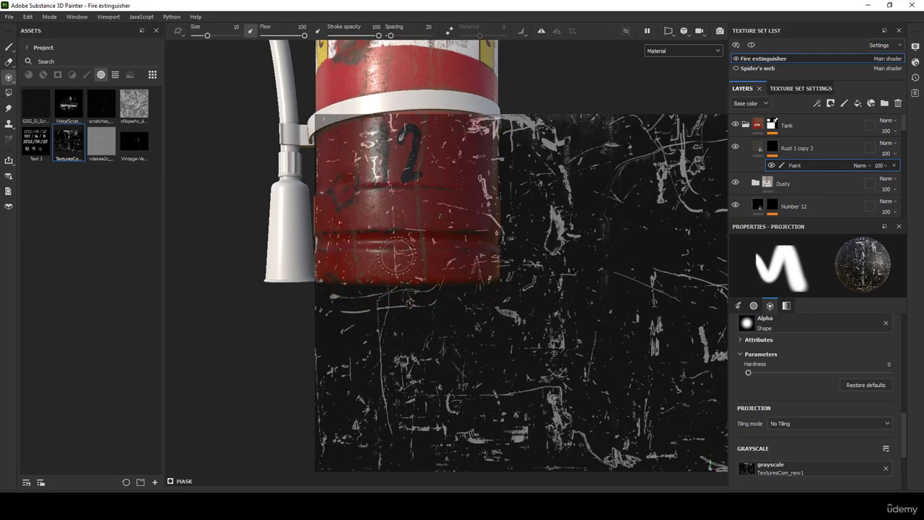
left_click_drag(395, 254, 412, 255)
middle_click_drag(412, 256, 402, 356, "alt")
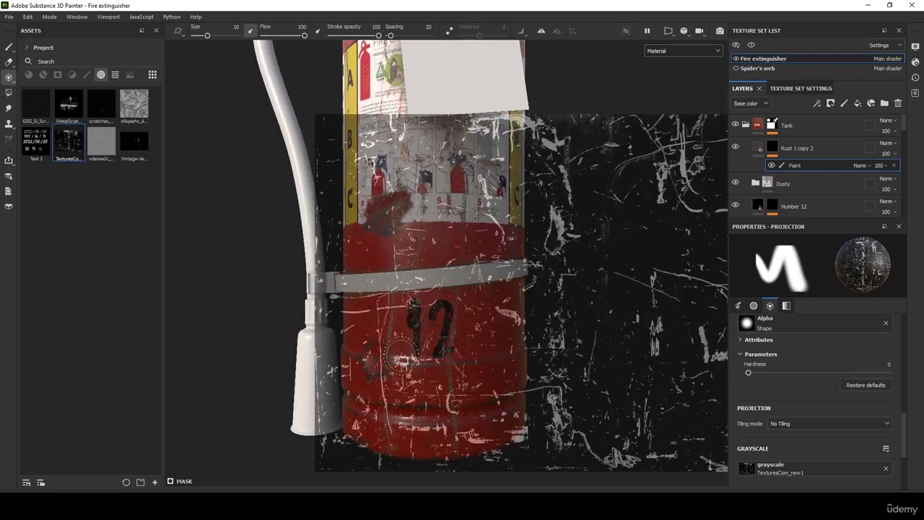
left_click(9, 45)
key("f")
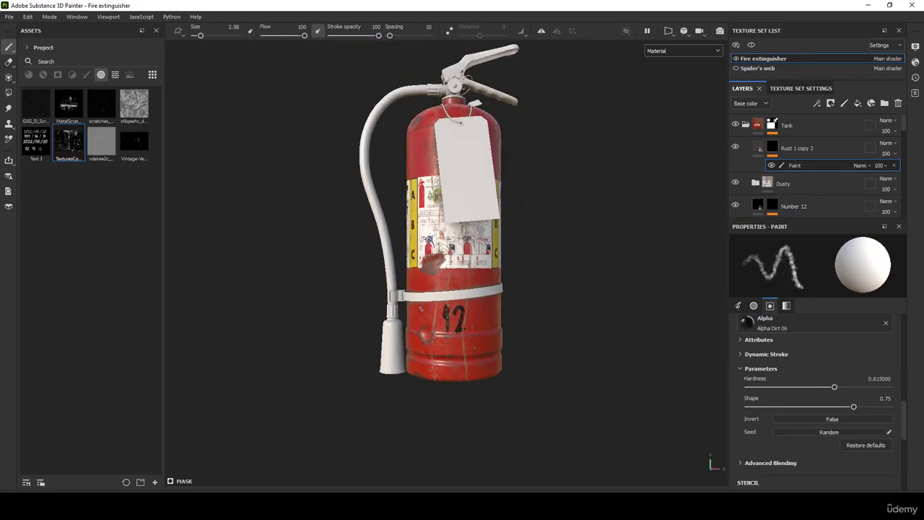
right_click_drag(482, 317, 488, 449, "alt")
left_click_drag(488, 433, 534, 426, "alt")
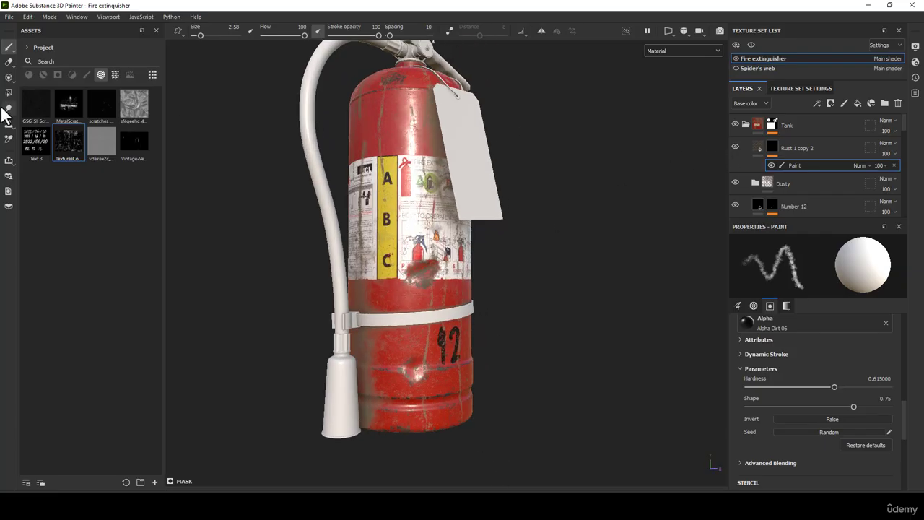
Resume the scratch projection and paint a short stroke on the tank's front near the strap, beside the hose.
left_click(8, 76)
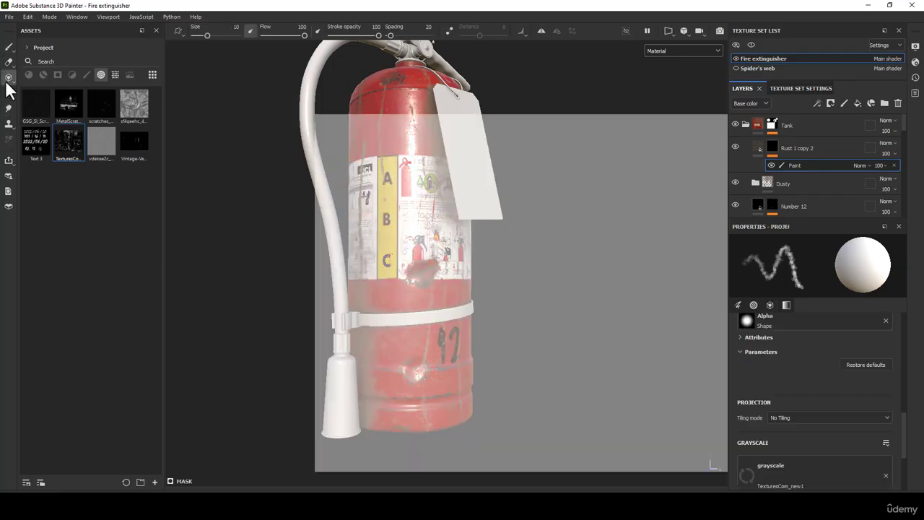
mouse_move(503, 180)
middle_mouse_down("alt")
mouse_move(497, 172)
mouse_move(487, 180)
middle_mouse_up("alt")
left_click_drag(405, 229, 396, 225)
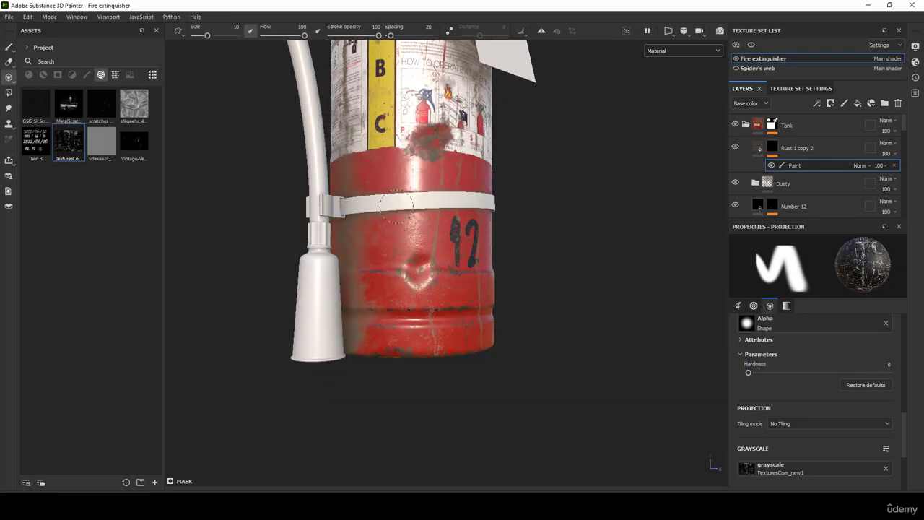
middle_click_drag(396, 206, 386, 258, "alt")
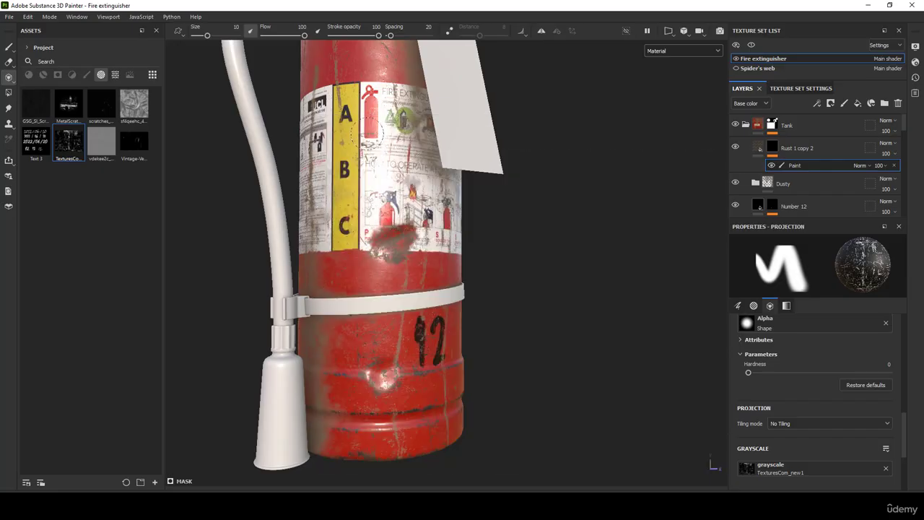
Shift the scratch projection and line it up with the lower tank on the instructions label side.
middle_click_drag(415, 214, 483, 233, "alt")
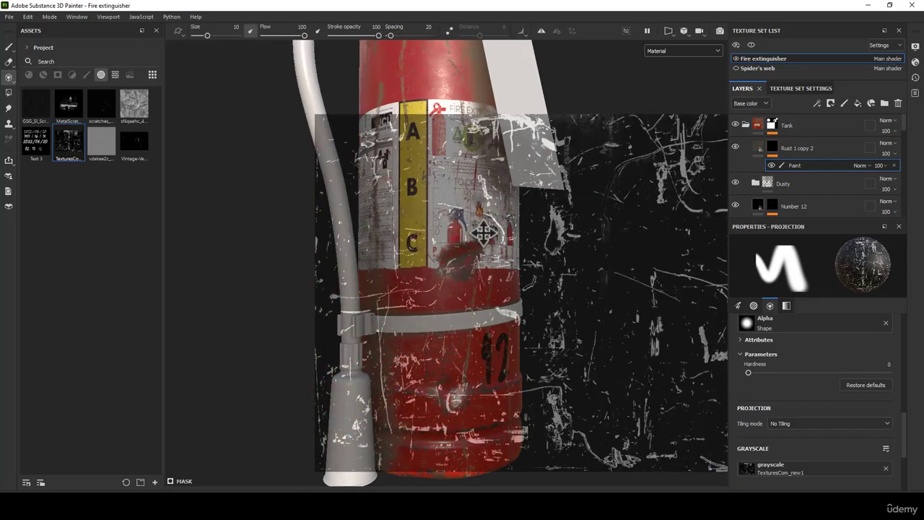
left_click_drag(483, 233, 603, 244, "alt")
key("s")
middle_click_drag(627, 251, 281, 181)
middle_click_drag(420, 200, 500, 217, "alt")
mouse_move(500, 214)
left_mouse_down("alt")
mouse_move(376, 217)
mouse_move(371, 235)
mouse_move(383, 242)
left_mouse_up("alt")
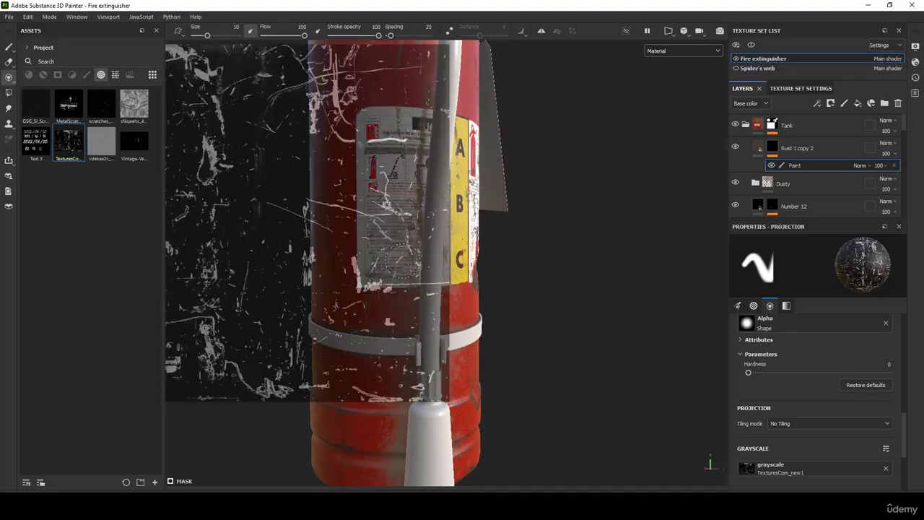
scroll(462, 232, "down", 3)
left_click_drag(491, 235, 397, 238, "alt")
scroll(462, 245, "up", 3)
left_click_drag(556, 303, 454, 292, "alt")
middle_click_drag(553, 244, 341, 91, "alt")
middle_click_drag(350, 194, 245, 211, "alt")
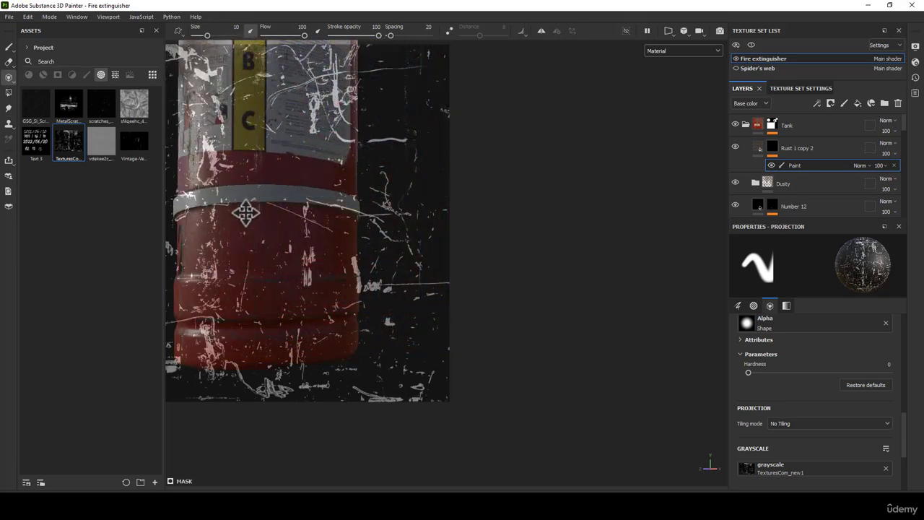
Use the MetalScratches0005 smaller image as the projection's grayscale source and move the projection down over the lower tank.
left_click_drag(70, 115, 765, 466)
middle_click_drag(396, 253, 468, 261, "alt")
key("s")
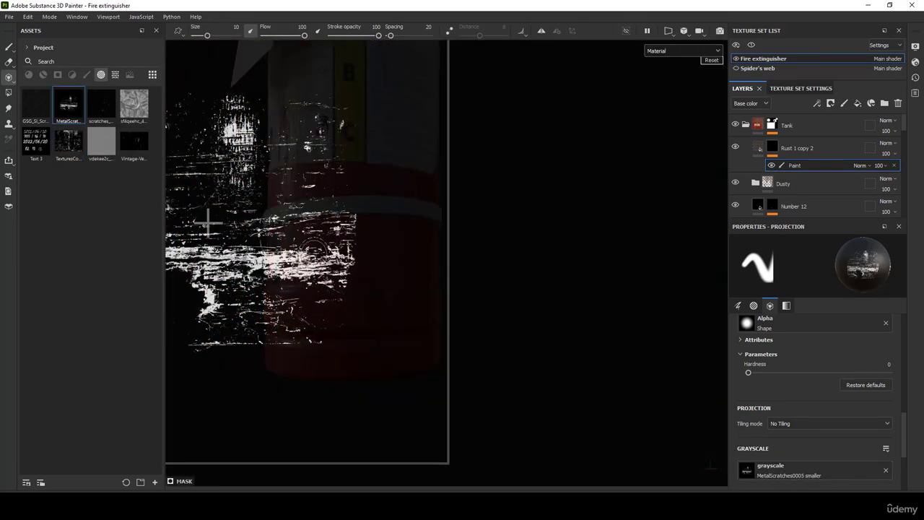
middle_click_drag(315, 256, 468, 449)
Align the dense scratch patch with the tank's lower side below the strap and paint it onto the surface.
left_click_drag(402, 367, 417, 355, "alt")
middle_click_drag(437, 348, 431, 363, "alt")
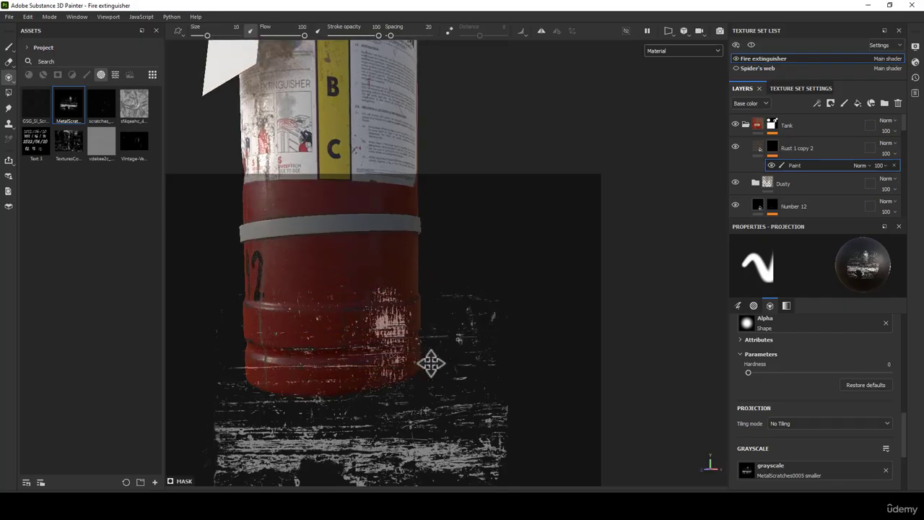
left_click_drag(431, 363, 392, 351, "alt")
middle_click_drag(392, 353, 381, 368, "alt")
left_click_drag(390, 321, 391, 322)
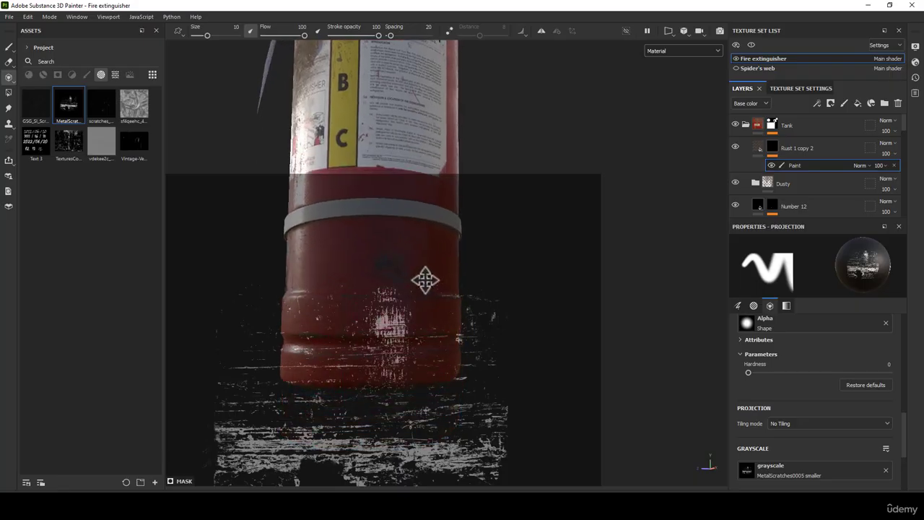
Examine the tank's lower front, hose side and upper shoulder through the scratch projection for further places to paint.
left_click_drag(427, 330, 506, 423, "alt")
middle_click_drag(433, 304, 513, 219, "alt")
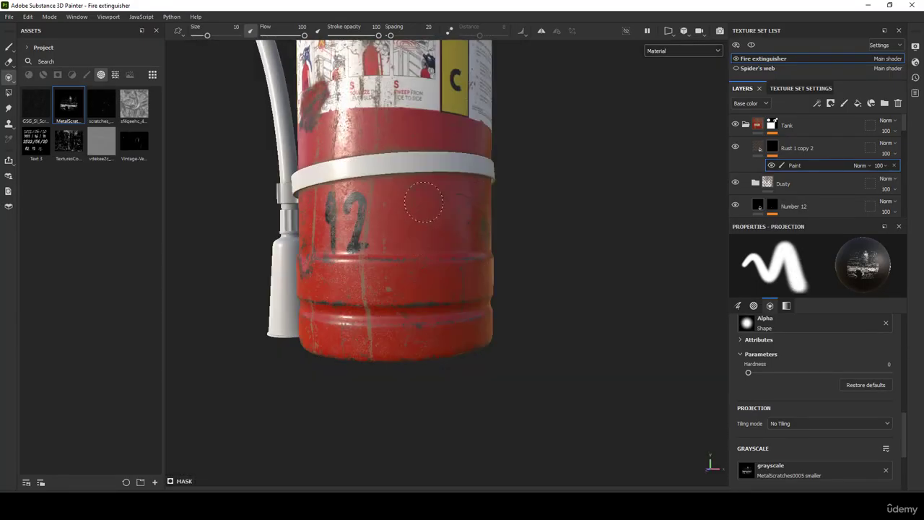
left_click_drag(424, 202, 380, 291, "alt")
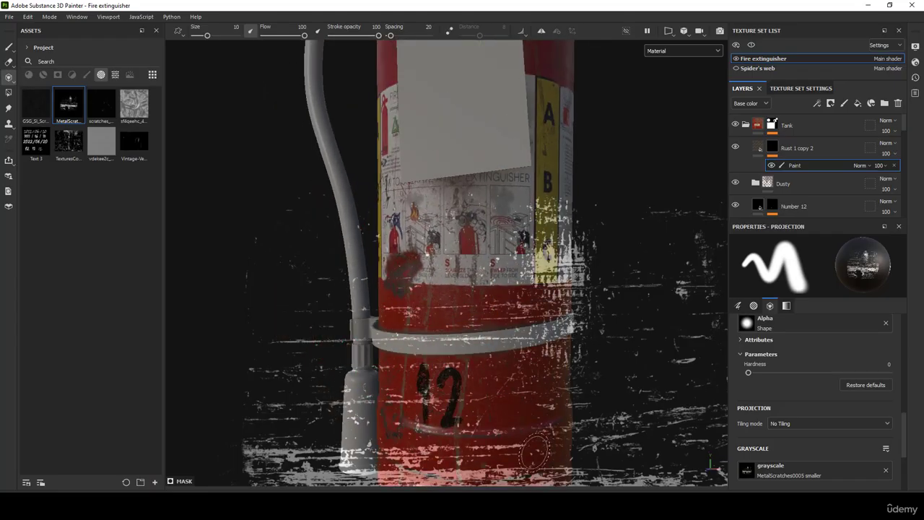
middle_click_drag(380, 291, 423, 128, "alt")
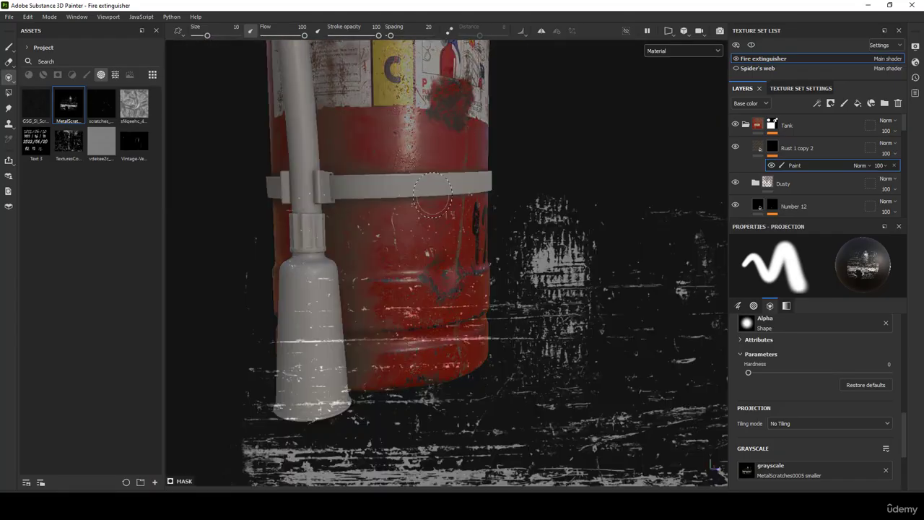
middle_click_drag(442, 268, 466, 409, "alt")
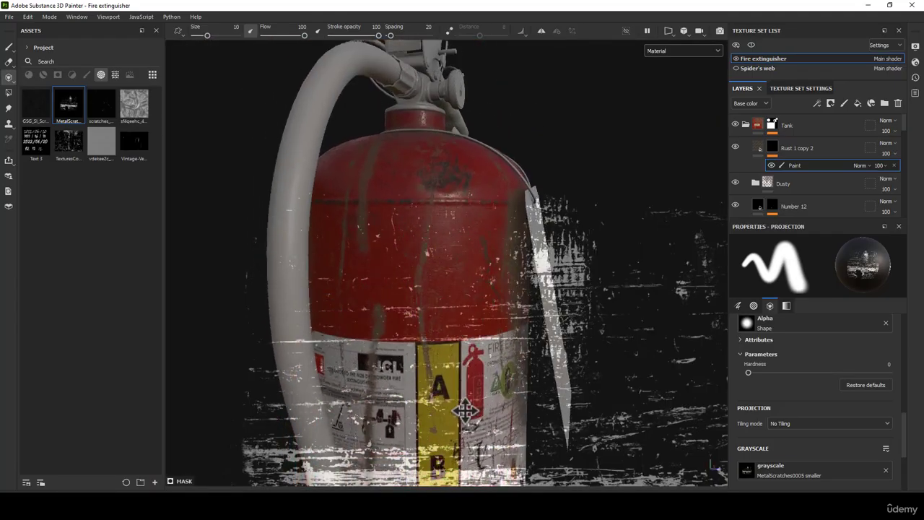
left_click_drag(448, 262, 318, 257, "alt")
left_click_drag(361, 289, 416, 256, "alt")
right_click_drag(417, 256, 444, 329, "alt")
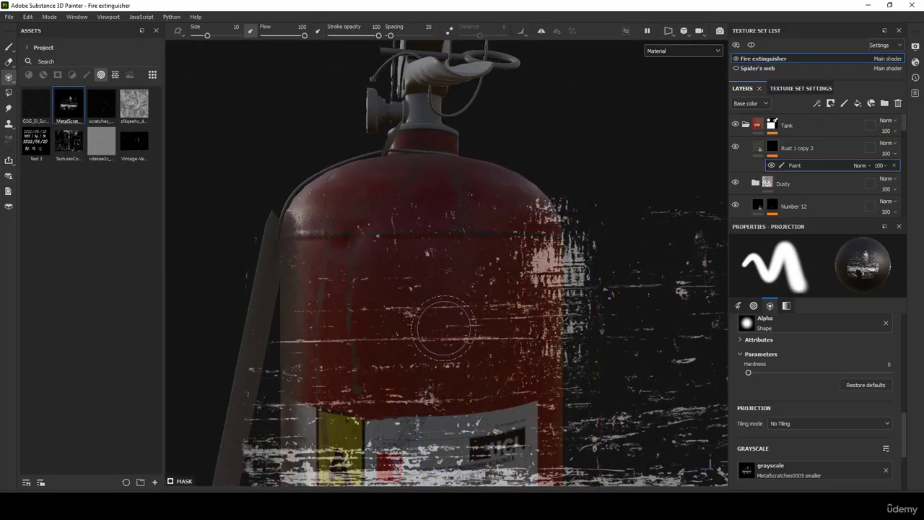
scroll(421, 270, "down", 5)
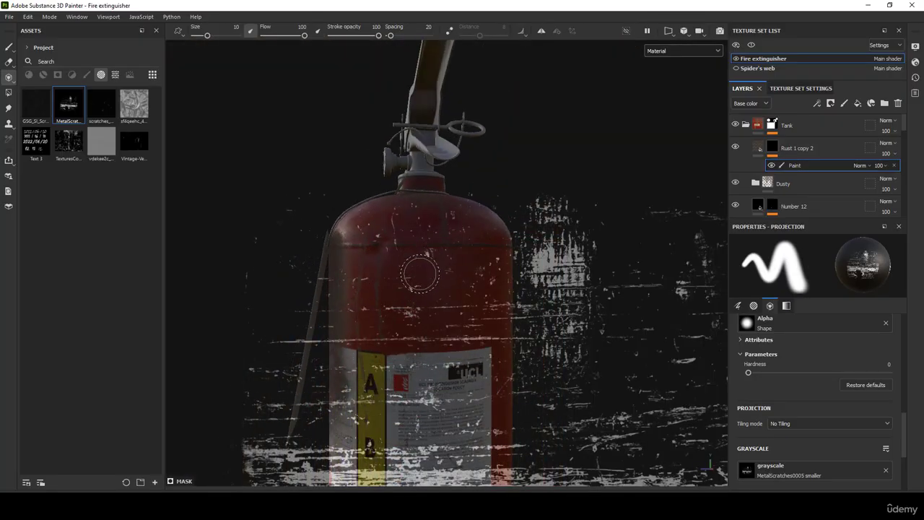
Switch to the Paint tool and inspect the painted scratches around the whole tank and up close beside the tag.
left_click(8, 48)
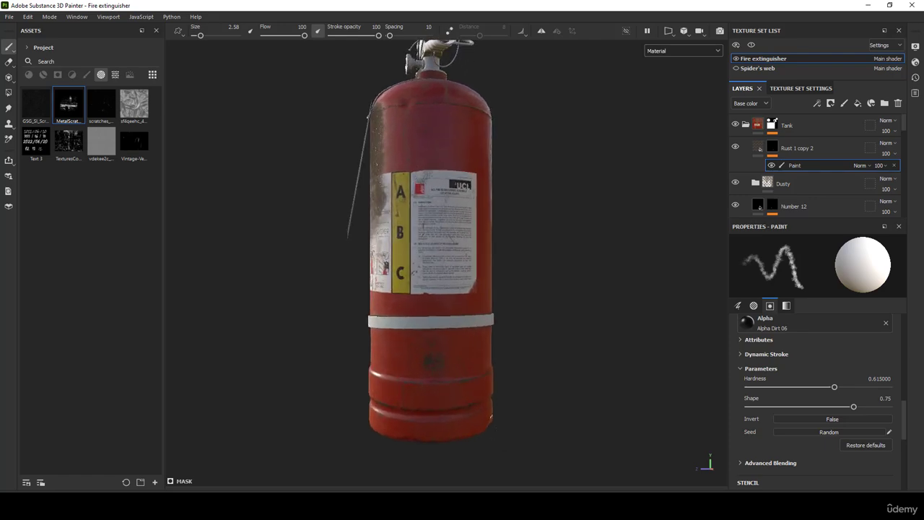
left_click_drag(498, 238, 462, 264, "alt")
right_click_drag(462, 263, 570, 260, "shift")
left_click_drag(571, 253, 483, 238, "alt")
middle_click_drag(483, 238, 443, 301, "alt")
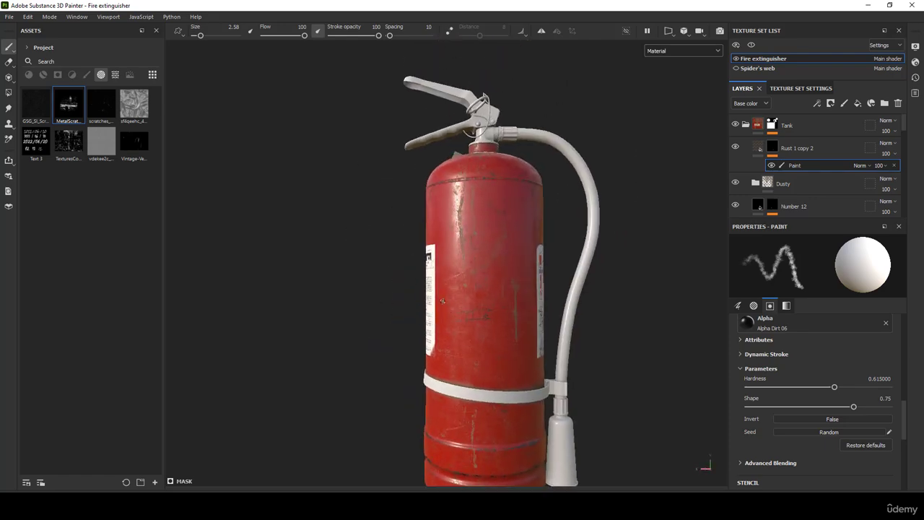
right_click_drag(443, 301, 489, 358, "alt")
left_click_drag(489, 358, 441, 342, "alt")
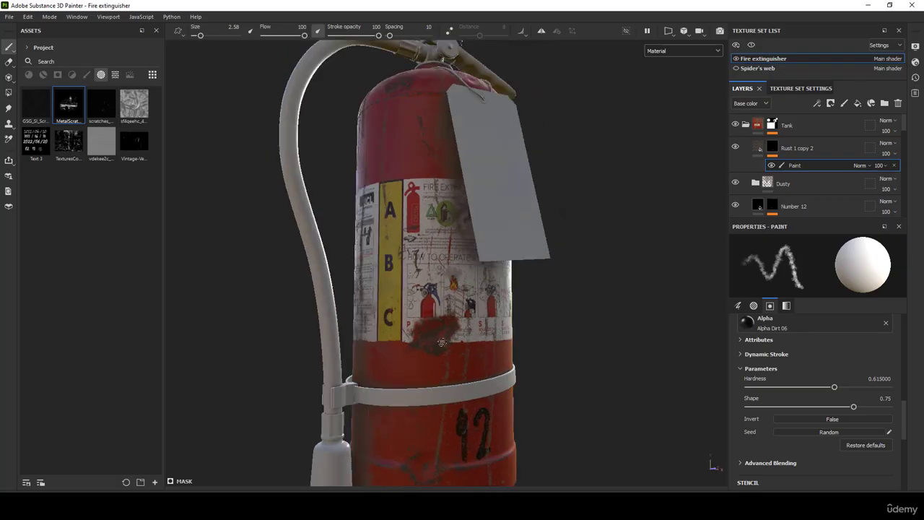
right_click_drag(438, 130, 462, 231, "alt")
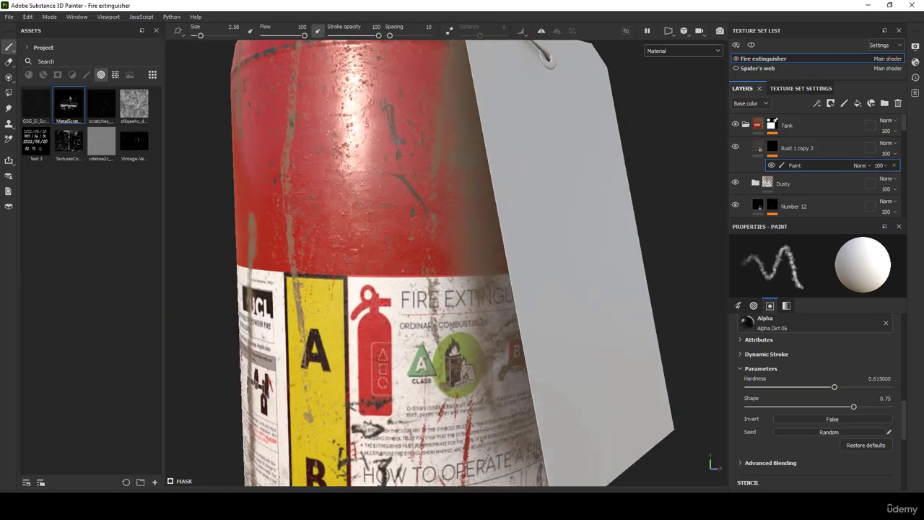
middle_click_drag(451, 236, 458, 318, "alt")
Enable the height channel on the Rust 1 copy 2 fill layer and set its Height Level to 0.43.
left_click(762, 143)
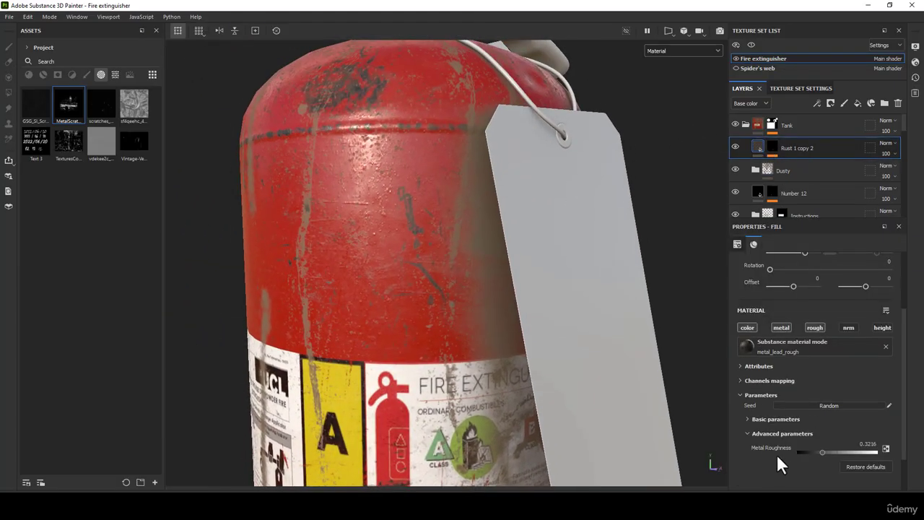
left_click(758, 418)
scroll(777, 410, "down", 1)
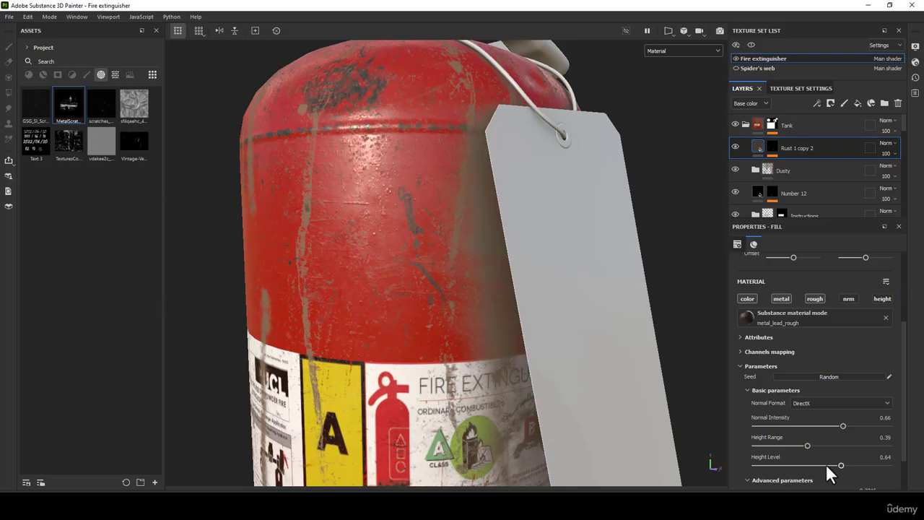
left_click(885, 298)
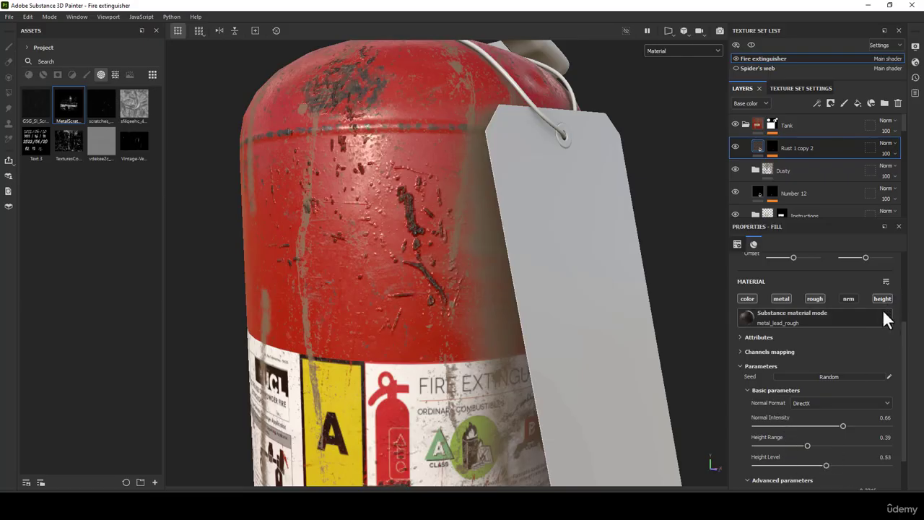
left_click_drag(825, 466, 808, 466)
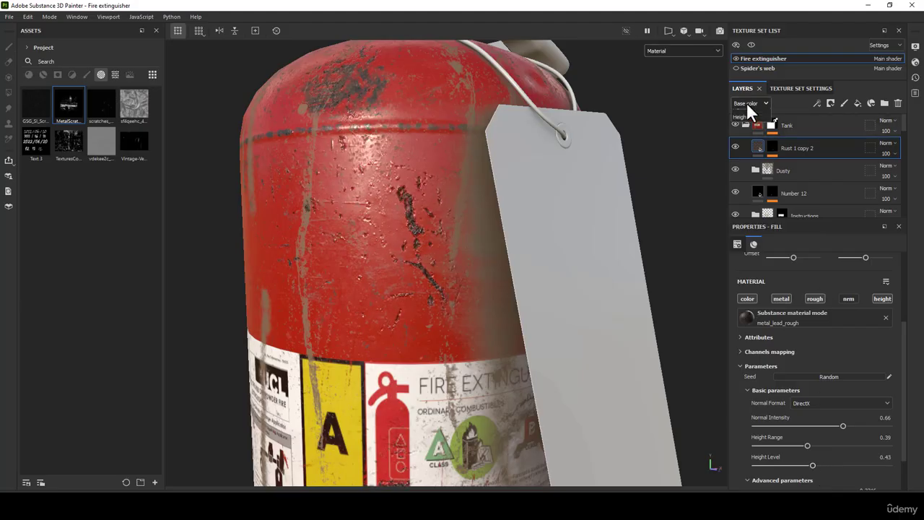
Show the layers' Height channel and set the Rust 1 copy 2 layer's height opacity to 48.
left_click(741, 155)
left_click_drag(895, 151, 897, 171)
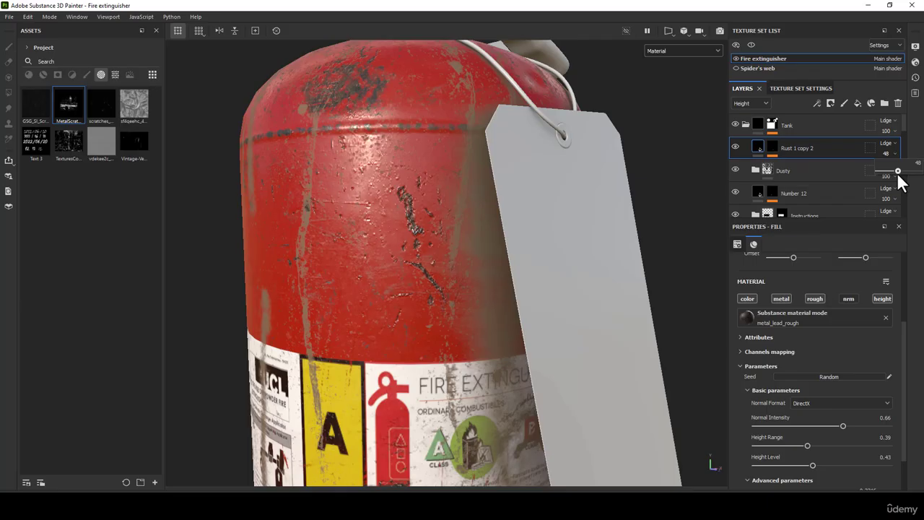
Set the Rust 1 copy 2 fill's Height Range to 0.28 and its Height Level to 0.41.
left_click(755, 147)
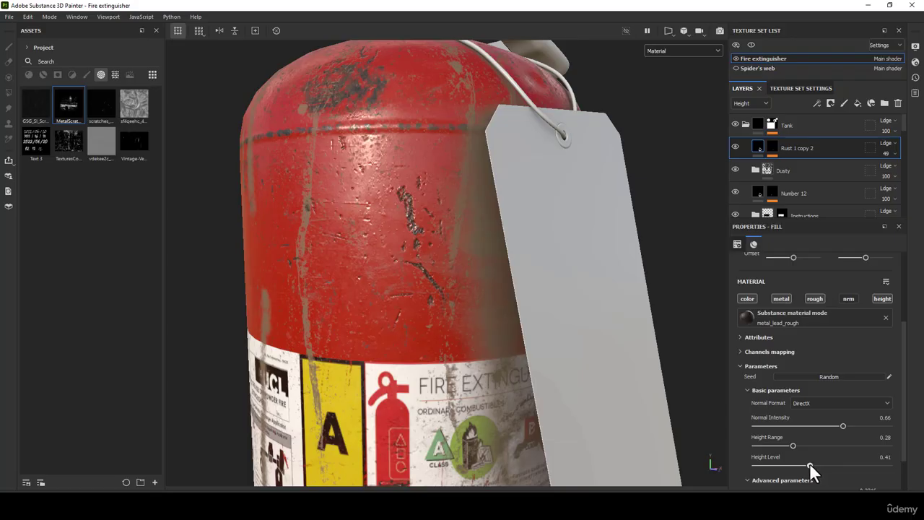
scroll(450, 226, "down", 2)
left_click_drag(450, 226, 444, 220, "alt")
right_click_drag(444, 221, 434, 166, "alt")
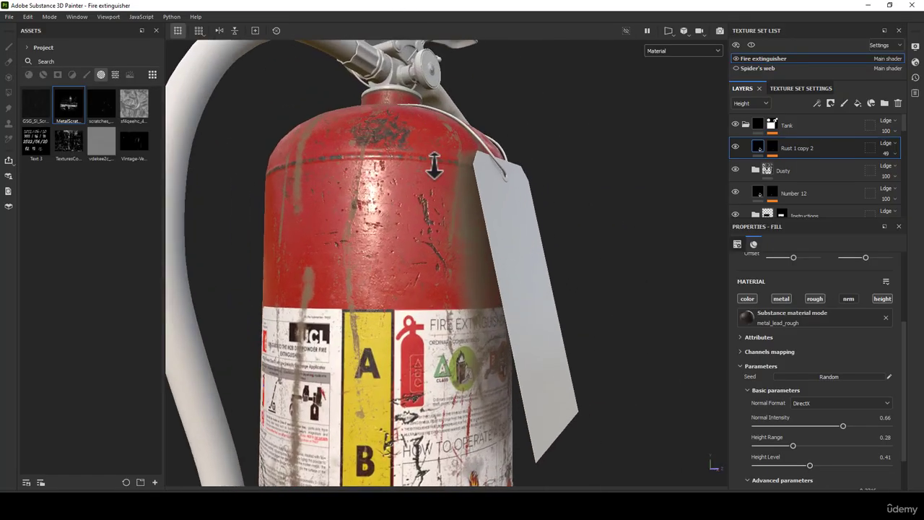
Set the Rust 1 copy 2 layer's height opacity to 14 and check the scratches from the tank's base to its shoulder.
mouse_move(425, 292)
middle_mouse_down("alt")
mouse_move(429, 54)
mouse_move(449, 41)
middle_mouse_up("alt")
mouse_move(424, 235)
left_mouse_down("alt")
mouse_move(363, 236)
mouse_move(486, 213)
left_mouse_up("alt")
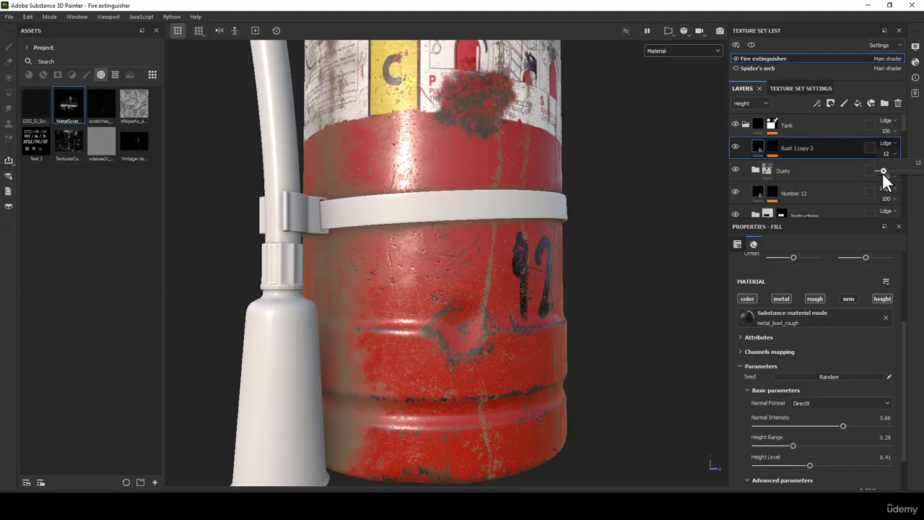
left_click_drag(883, 174, 885, 174)
scroll(499, 253, "down", 3)
left_click_drag(500, 253, 498, 230, "alt")
middle_click_drag(462, 63, 469, 310, "alt")
right_click_drag(469, 159, 491, 243, "alt")
left_click_drag(462, 130, 442, 200, "alt")
right_click_drag(442, 199, 431, 5, "alt")
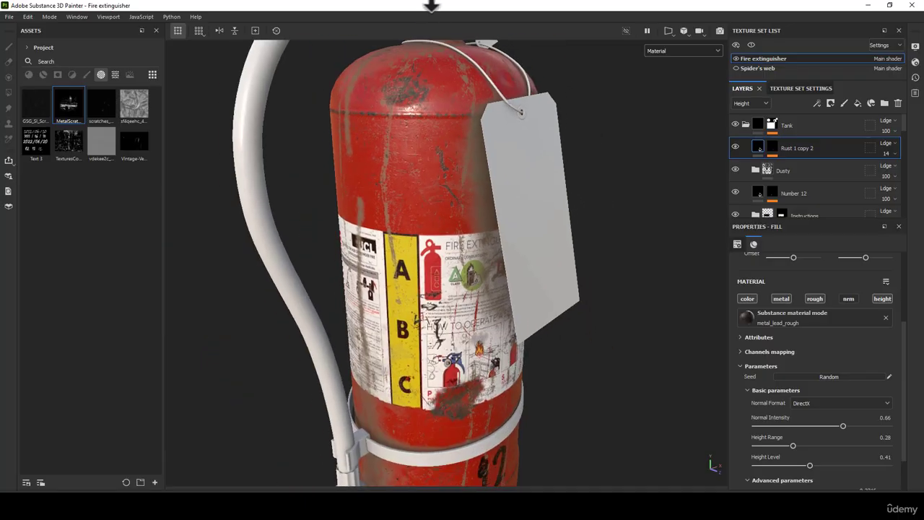
left_click_drag(426, 137, 422, 114, "alt")
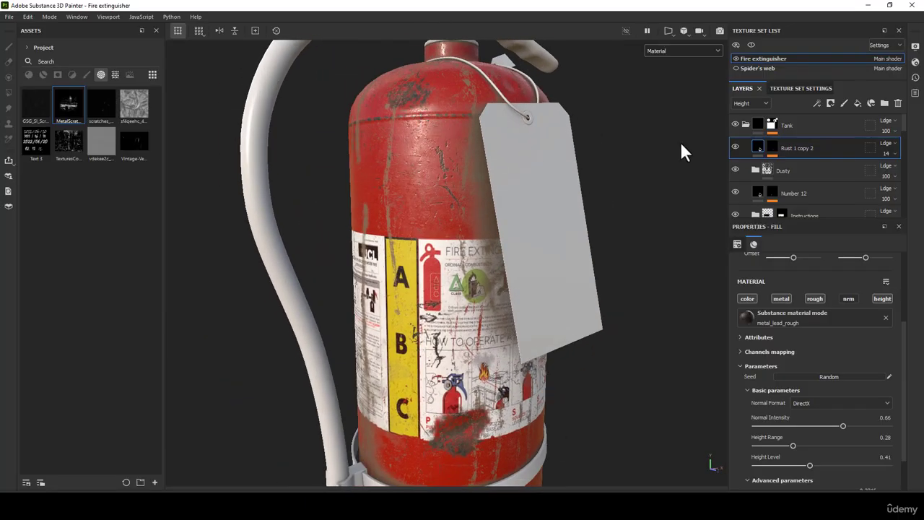
Erase part of the dark rust scratches above the instruction label on the Rust 1 copy 2 layer's mask.
left_click(770, 147)
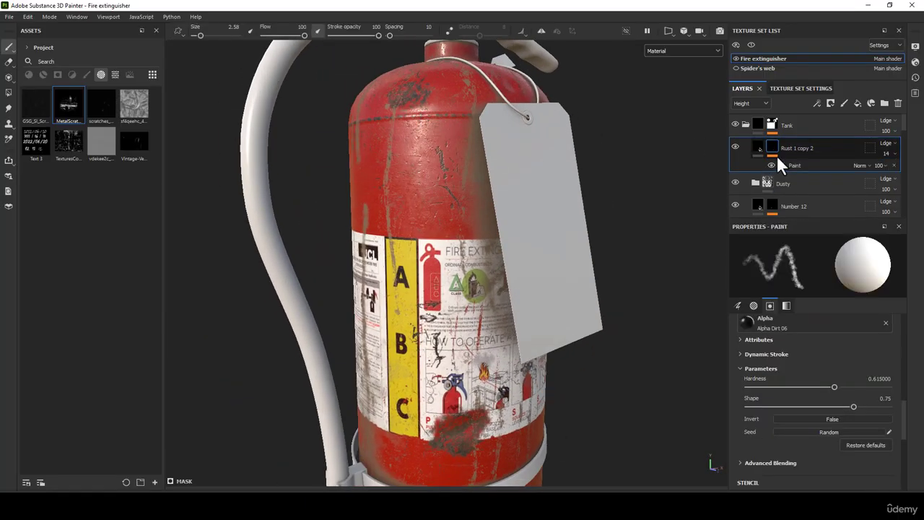
left_click(8, 62)
scroll(447, 188, "up", 4)
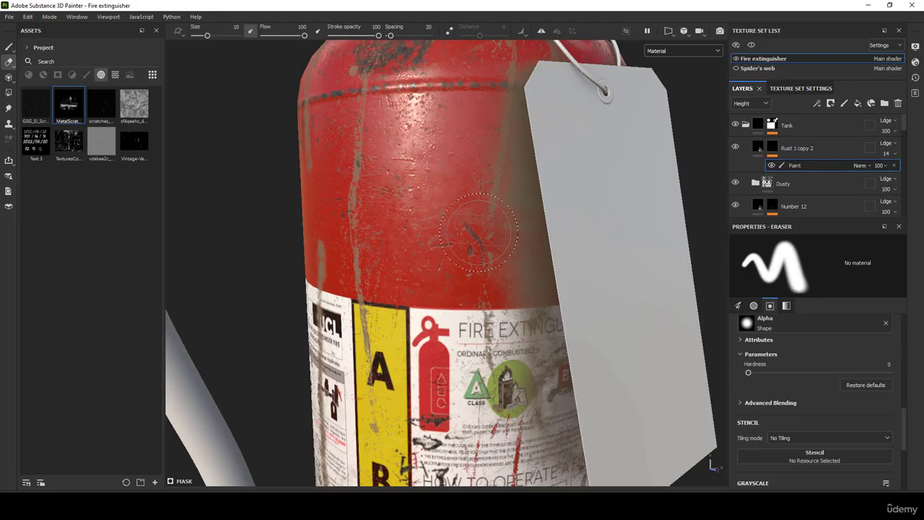
scroll(476, 216, "down", 4)
mouse_move(488, 199)
left_mouse_down("alt")
mouse_move(528, 195)
mouse_move(484, 187)
left_mouse_up("alt")
Export both texture sets as 4096 8-bit png files to the Marmoset folder with the Document channels + Normal + AO (No Alpha) template.
left_click(8, 17)
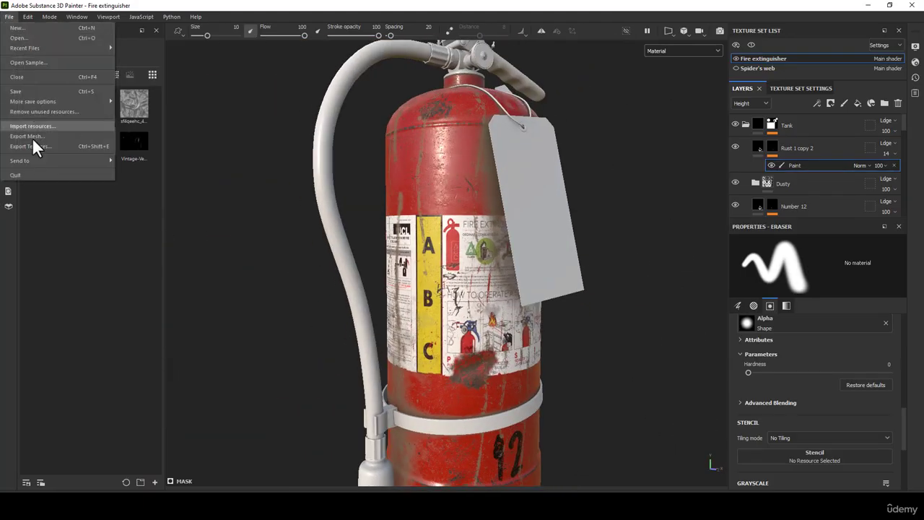
left_click(33, 145)
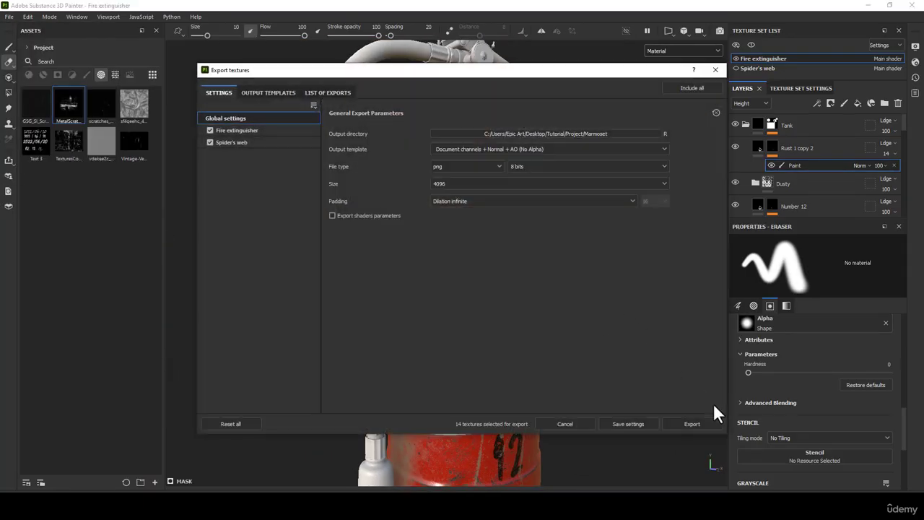
left_click(710, 421)
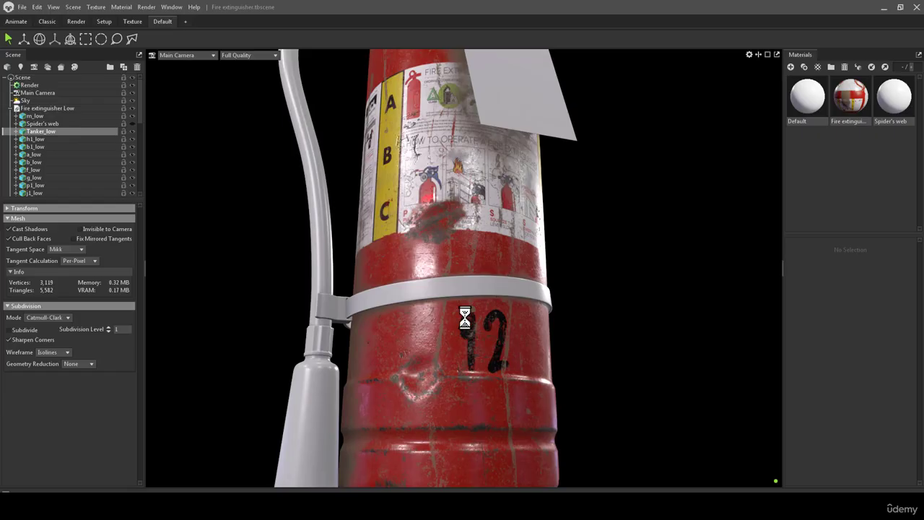
Switch to Marmoset Toolbag and inspect the exported textures on the tank's front, back and side.
right_click_drag(465, 318, 471, 268)
left_click_drag(471, 267, 123, 329)
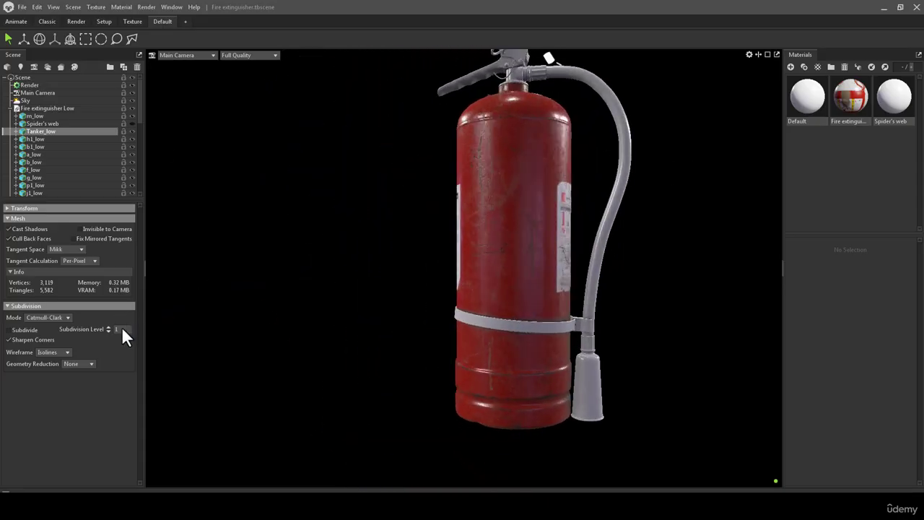
right_click_drag(474, 210, 605, 241)
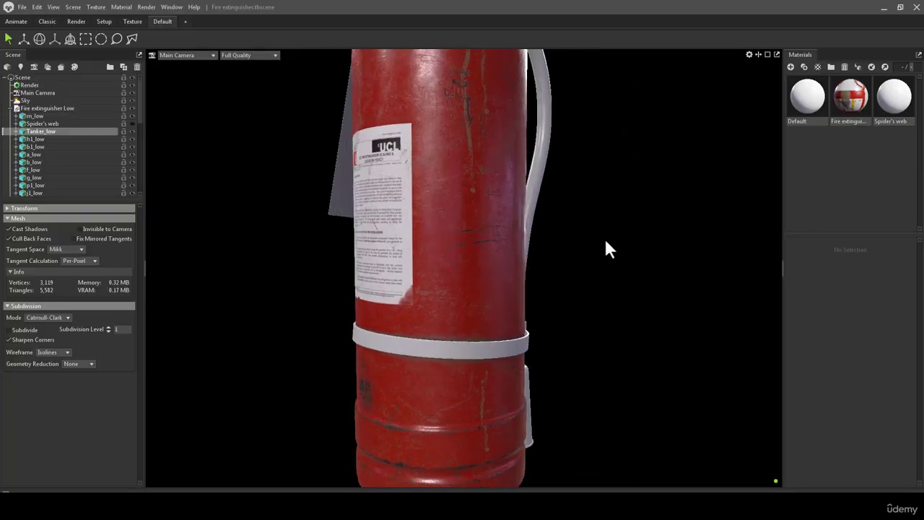
left_click_drag(605, 242, 488, 325)
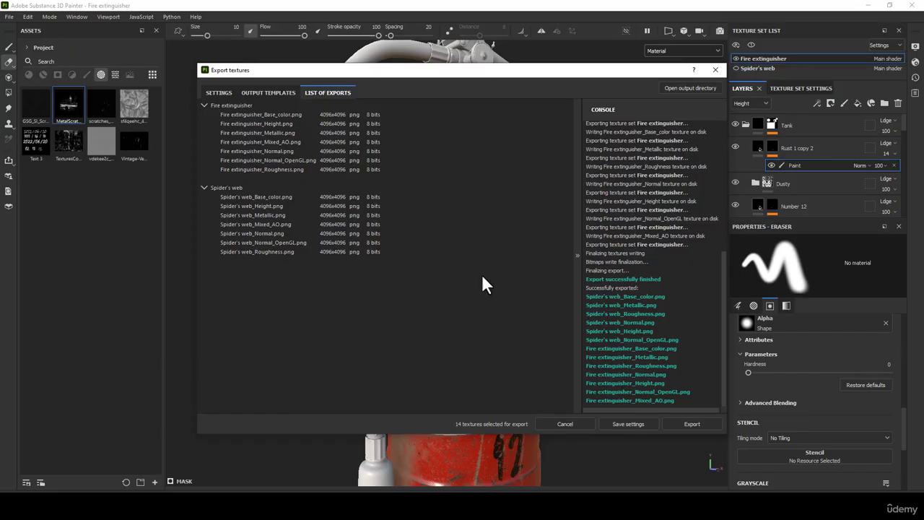
Return to Substance 3D Painter, set the Rust 1 copy 2 layer's height opacity to 8 and check the tank from several sides.
left_click(715, 69)
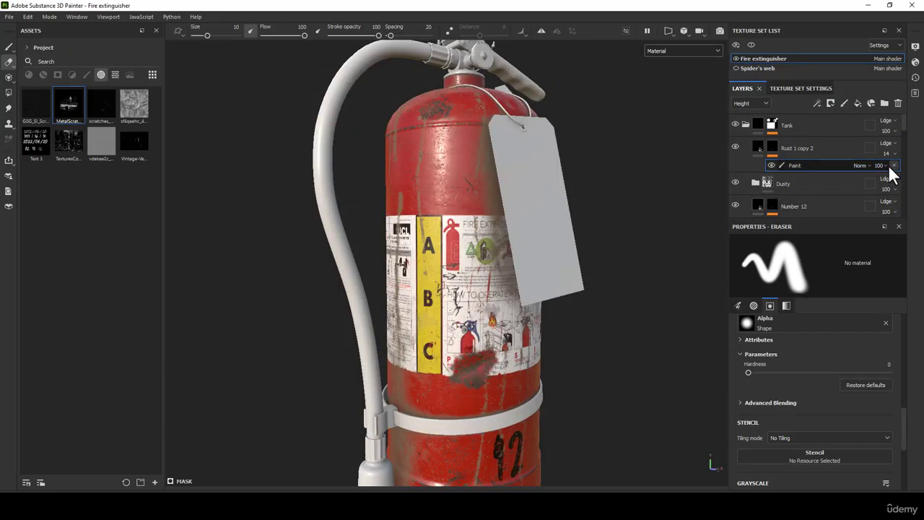
left_click_drag(883, 171, 881, 171)
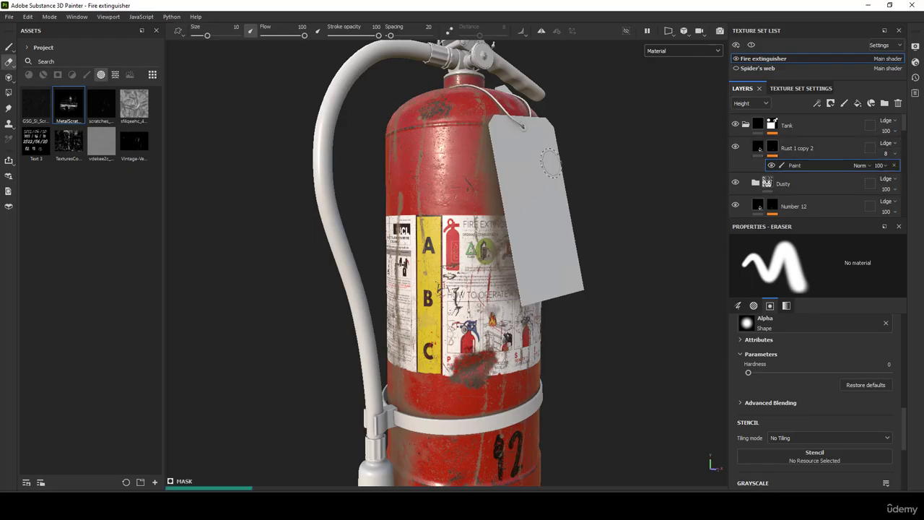
scroll(552, 166, "up", 2)
middle_click_drag(416, 224, 465, 140)
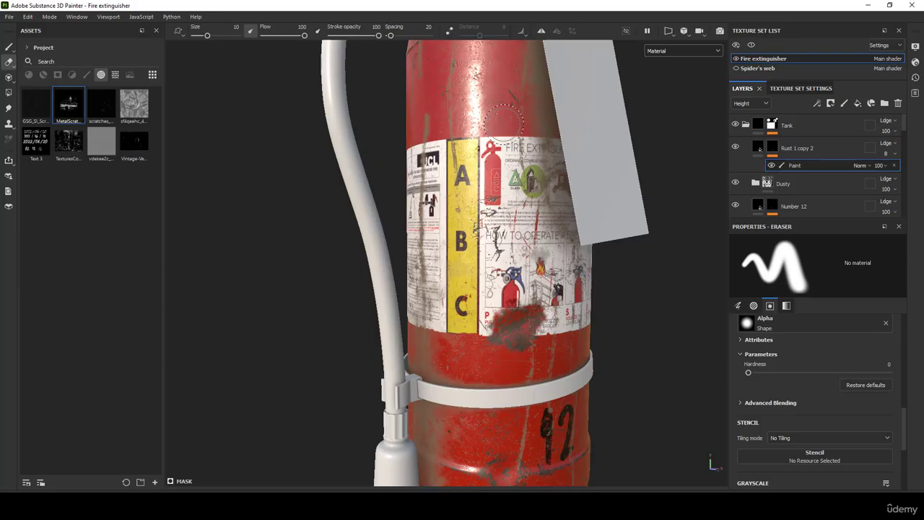
scroll(504, 125, "down", 4)
scroll(464, 177, "up", 2)
left_click_drag(224, 164, 427, 118, "alt")
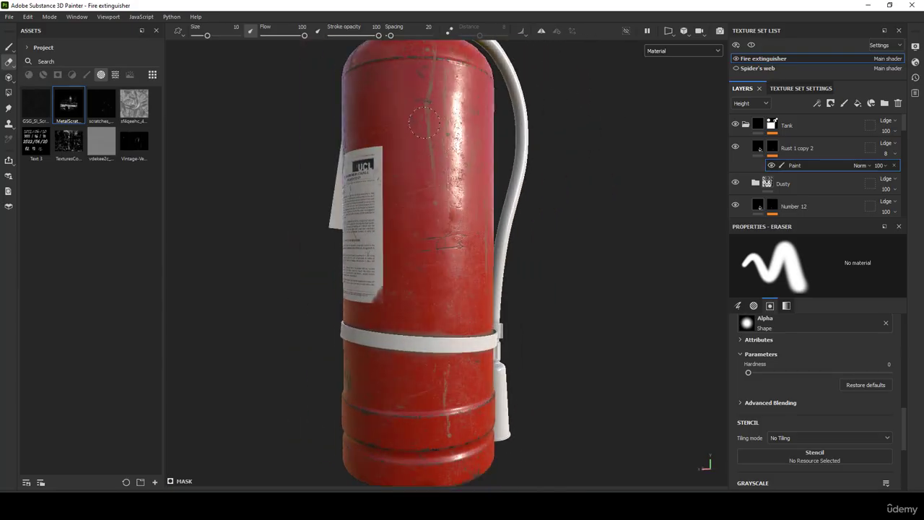
left_click_drag(455, 221, 673, 264, "alt")
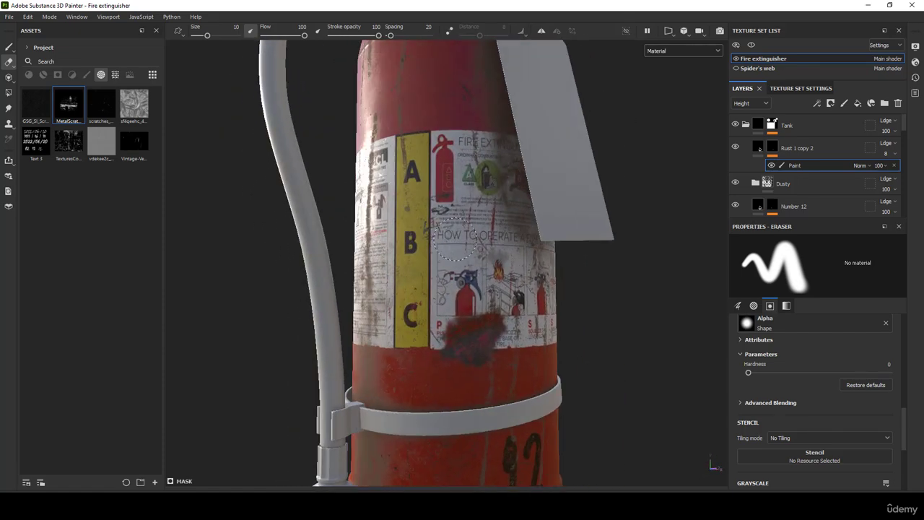
scroll(455, 239, "down", 5)
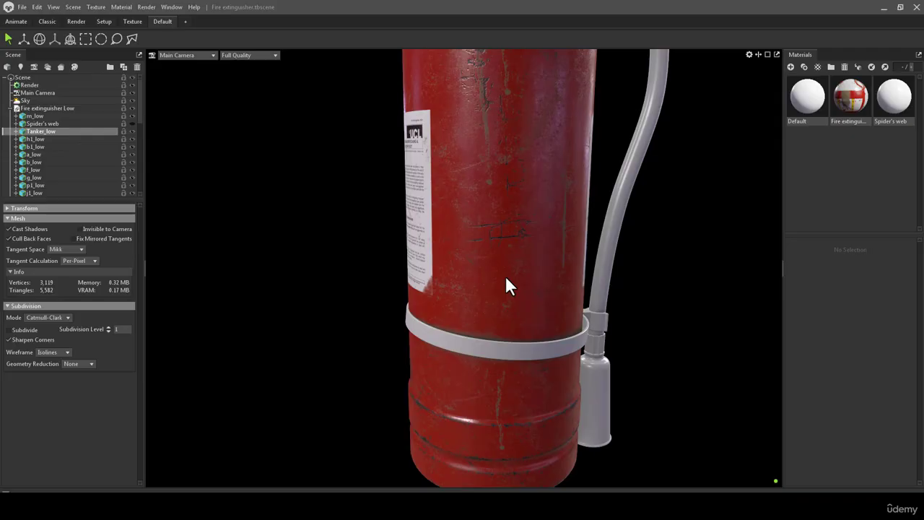
Switch to Marmoset Toolbag and examine the whole extinguisher's rendered wear from the back, the front and a distance.
mouse_move(505, 276)
left_mouse_down()
mouse_move(559, 268)
mouse_move(427, 316)
left_mouse_up()
middle_click_drag(426, 316, 586, 171)
right_click_drag(585, 172, 416, 276)
left_click_drag(416, 276, 473, 257)
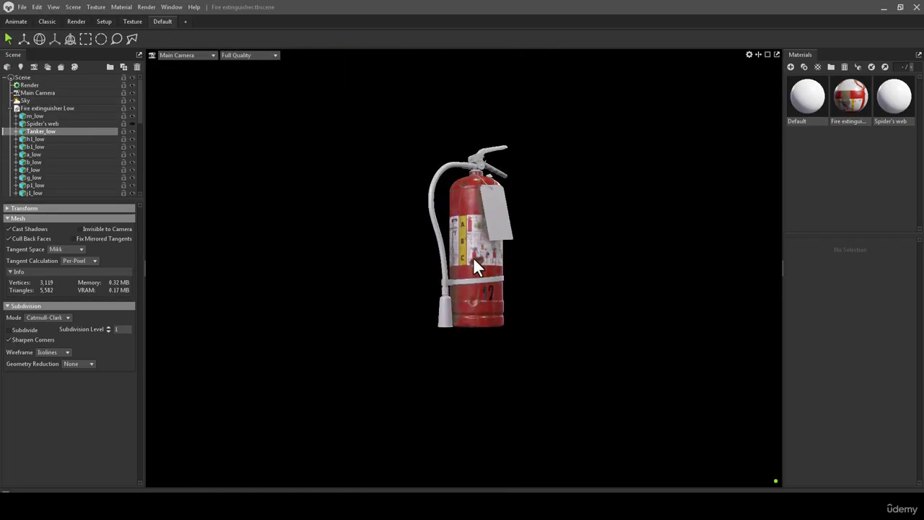
right_click_drag(473, 258, 479, 283)
middle_click_drag(480, 282, 444, 369)
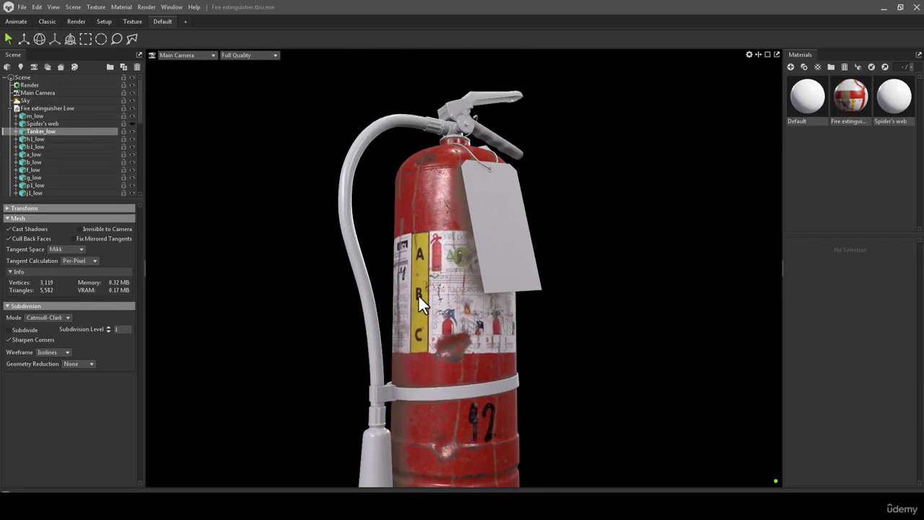
right_click_drag(418, 294, 428, 283)
left_click_drag(429, 282, 358, 474)
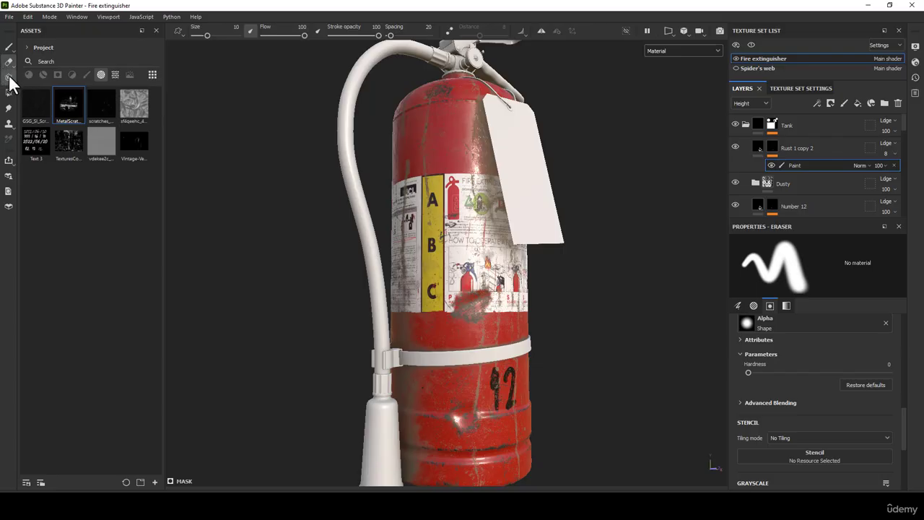
left_click(10, 78)
scroll(433, 120, "up", 3)
middle_click_drag(468, 181, 470, 366, "alt")
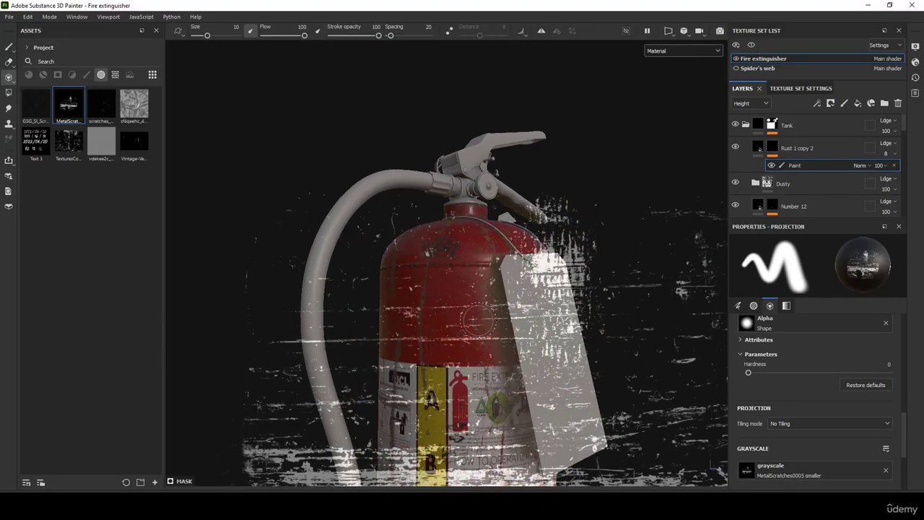
left_click_drag(464, 443, 238, 450)
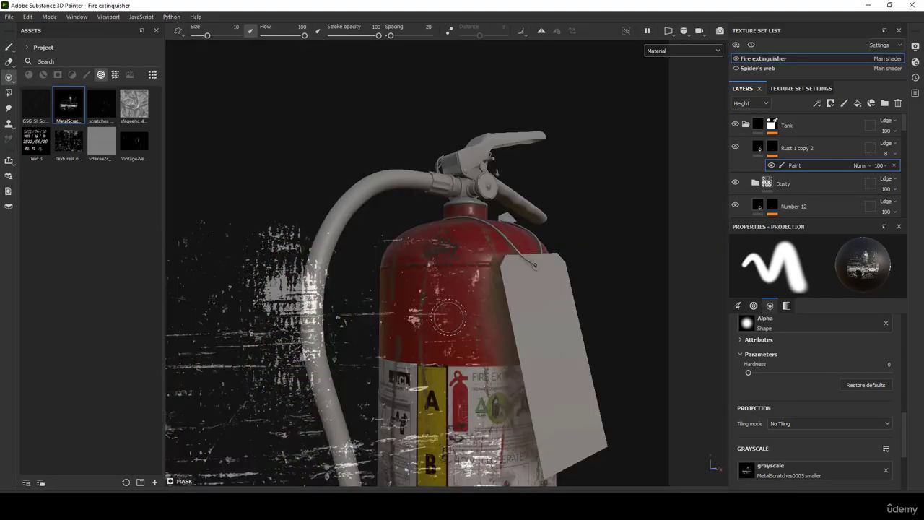
key("s")
middle_click_drag(473, 355, 501, 263)
left_click_drag(451, 294, 443, 295)
key("s")
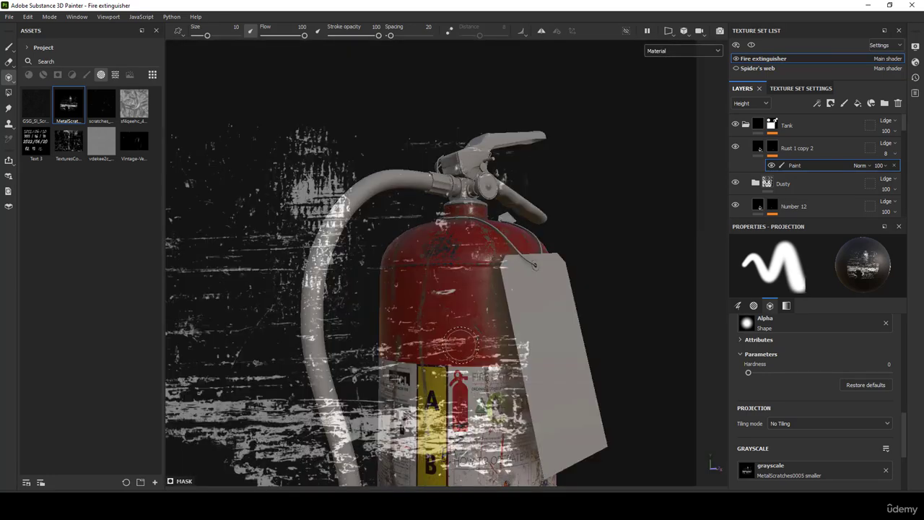
left_click(6, 49)
Export the updated Fire extinguisher and Spider's web textures again to the Marmoset folder with the existing export settings.
scroll(494, 277, "down", 4)
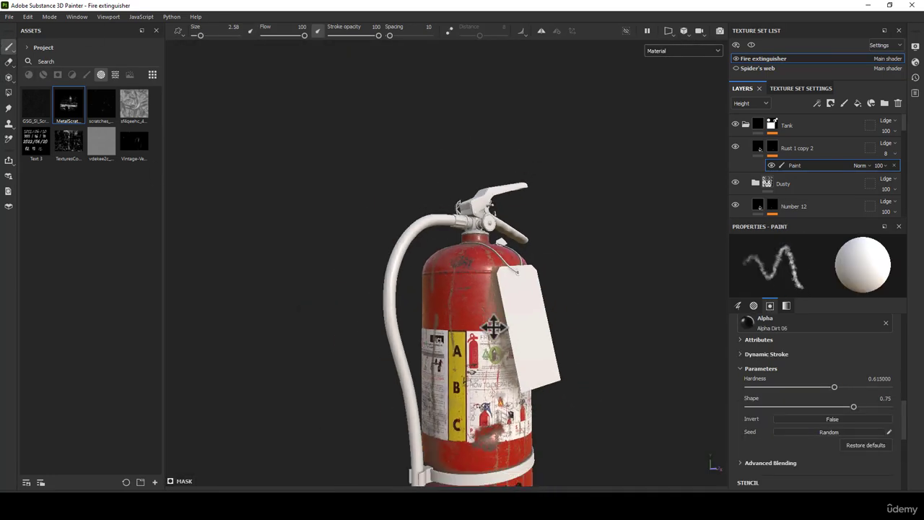
middle_click_drag(495, 330, 458, 187, "alt")
left_click_drag(598, 229, 557, 227, "alt")
middle_click_drag(557, 227, 538, 282, "alt")
left_click(9, 16)
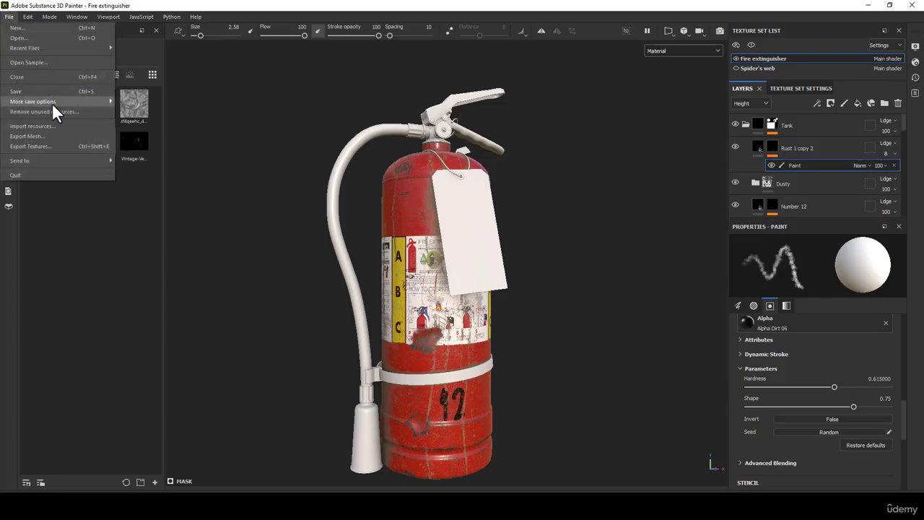
left_click(32, 148)
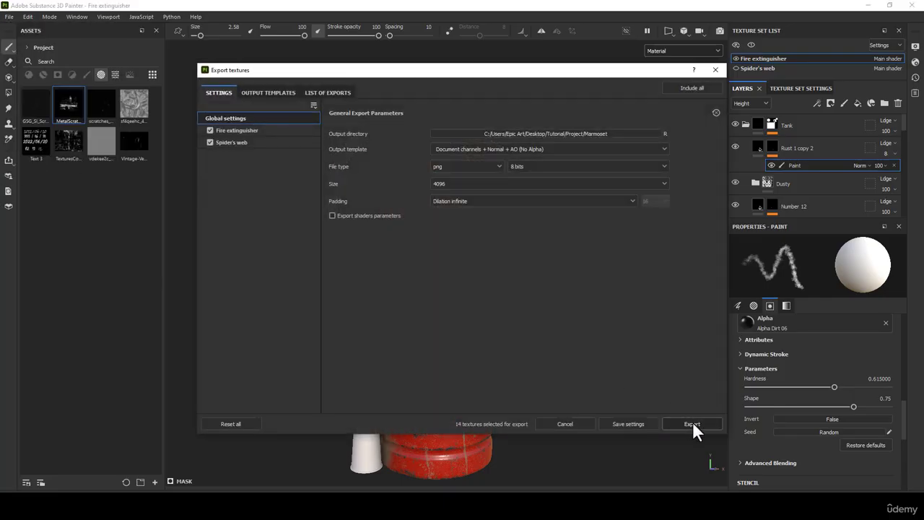
left_click(692, 423)
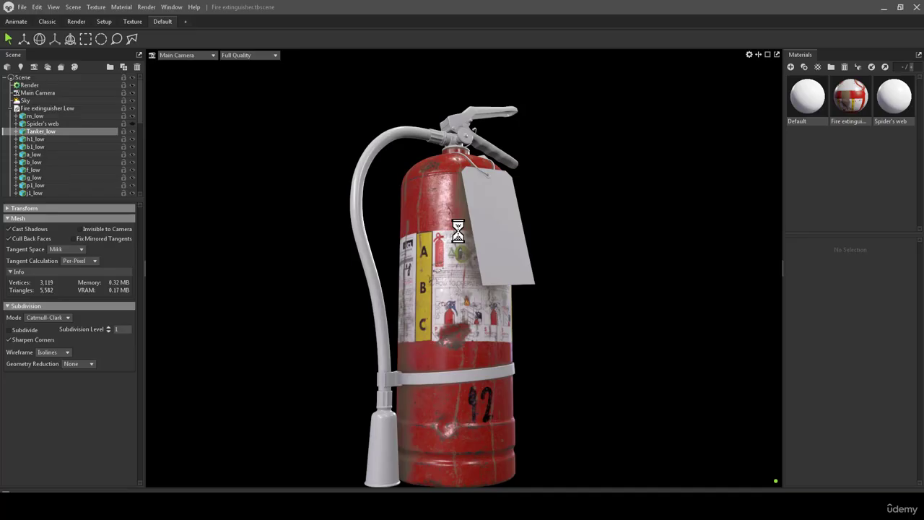
Switch to Marmoset Toolbag and examine the re-exported textures around the tank, including the dent beside the number 12 and the label.
left_click_drag(468, 210, 711, 330)
middle_click_drag(433, 299, 430, 234)
right_click_drag(429, 234, 449, 327)
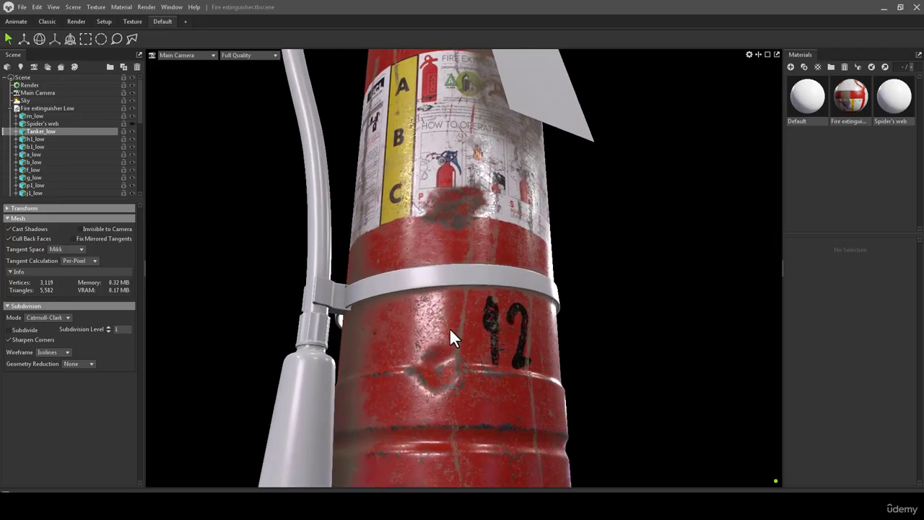
left_click_drag(449, 327, 364, 329)
right_click_drag(364, 339, 346, 303)
left_click_drag(346, 303, 585, 306)
left_click_drag(541, 137, 436, 196)
scroll(424, 164, "down", 5)
scroll(423, 204, "up", 2)
scroll(423, 202, "up", 2)
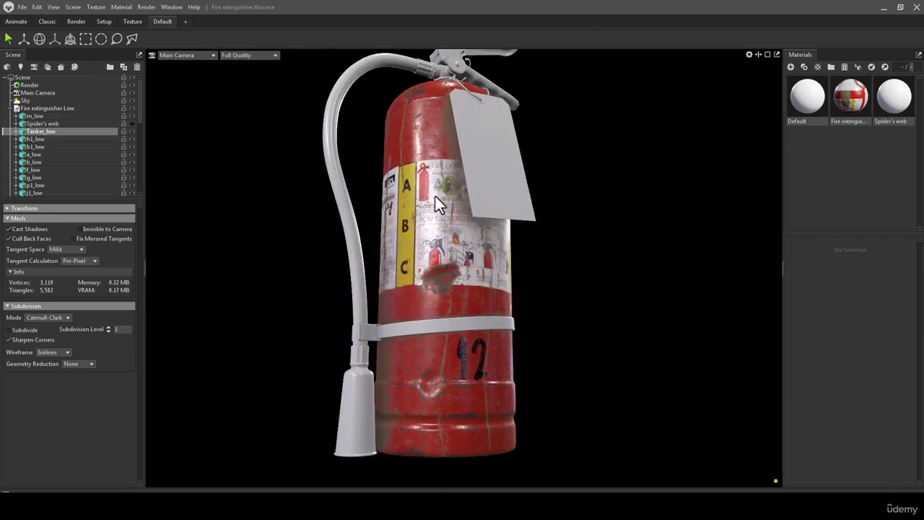
scroll(435, 206, "up", 1)
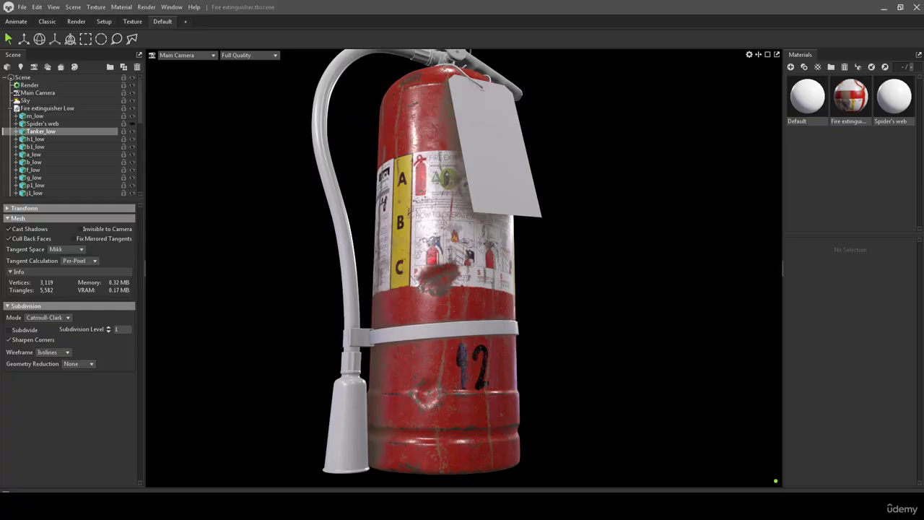